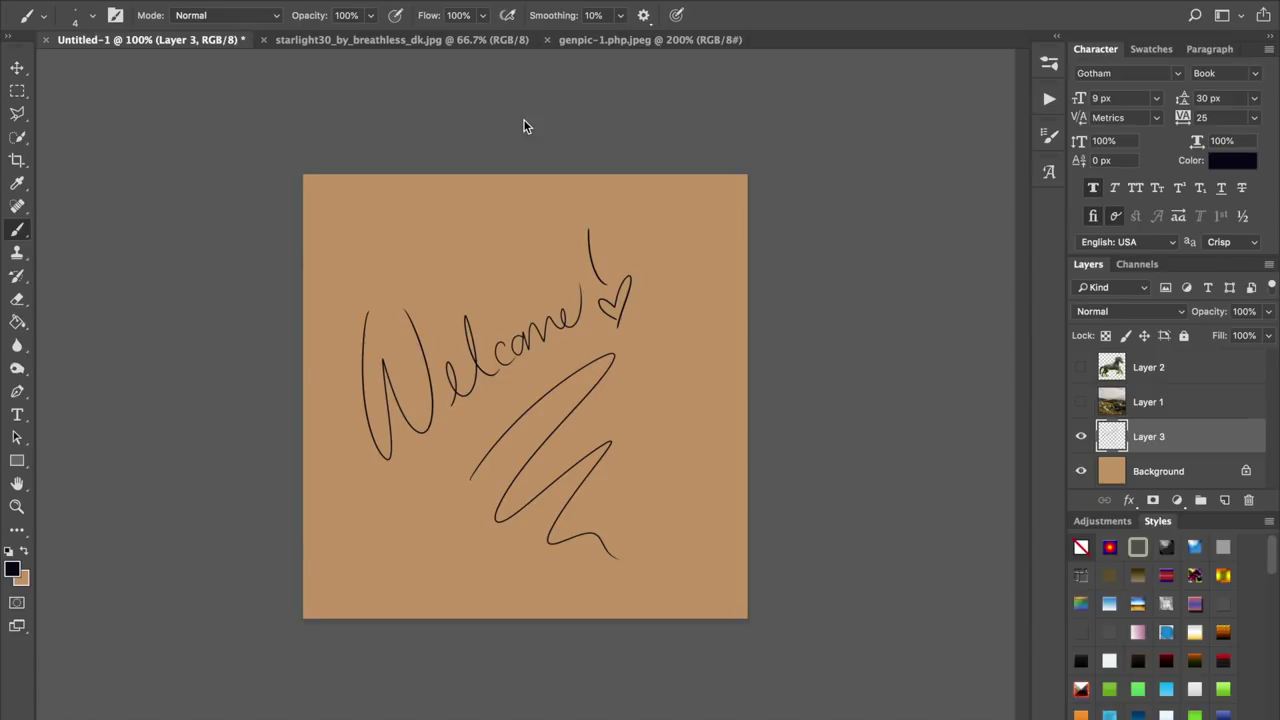
- Show Layer 1 and Layer 2, activate the Eraser tool, and select the horse layer, keeping it visible
drag(1081, 367, 1081, 402)
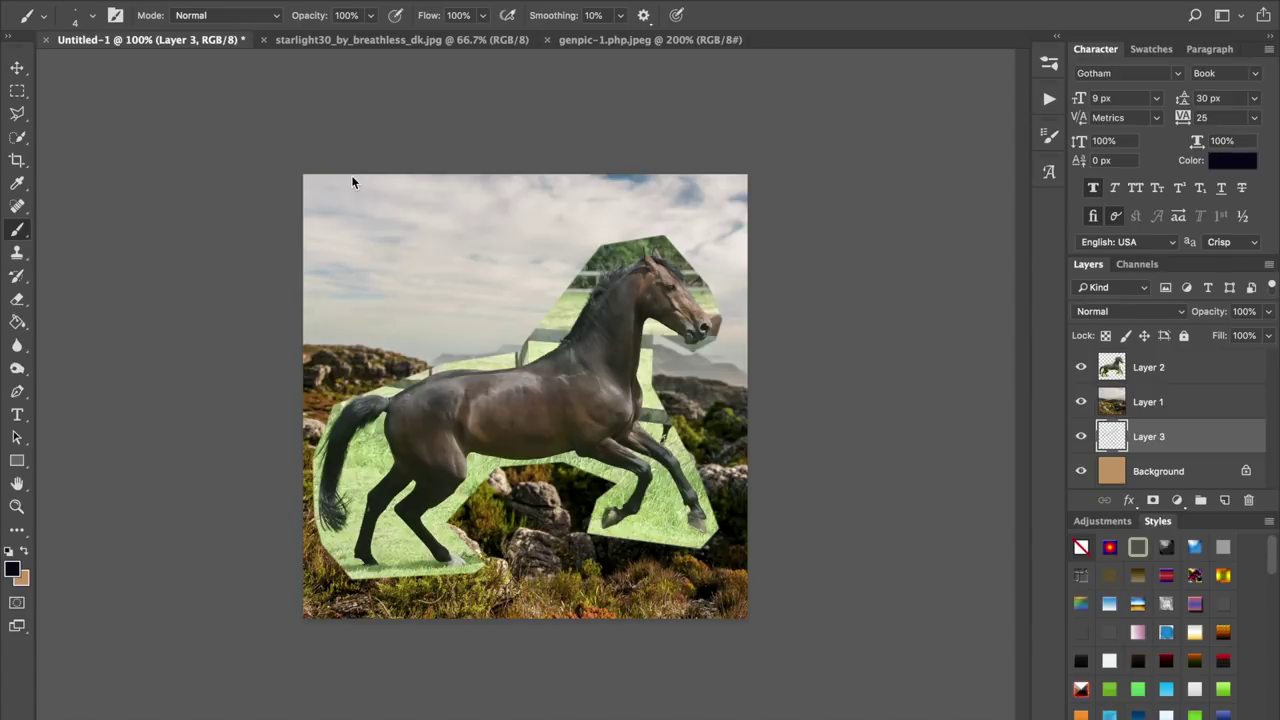
click(18, 301)
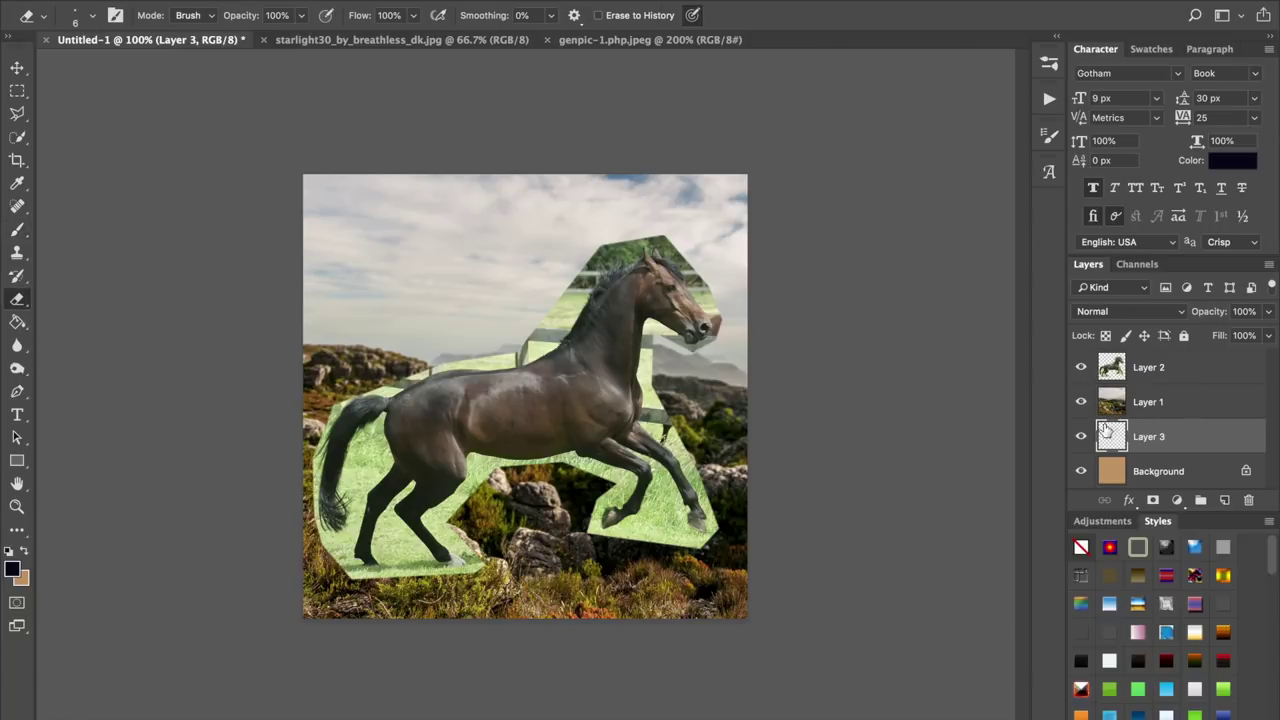
click(1080, 367)
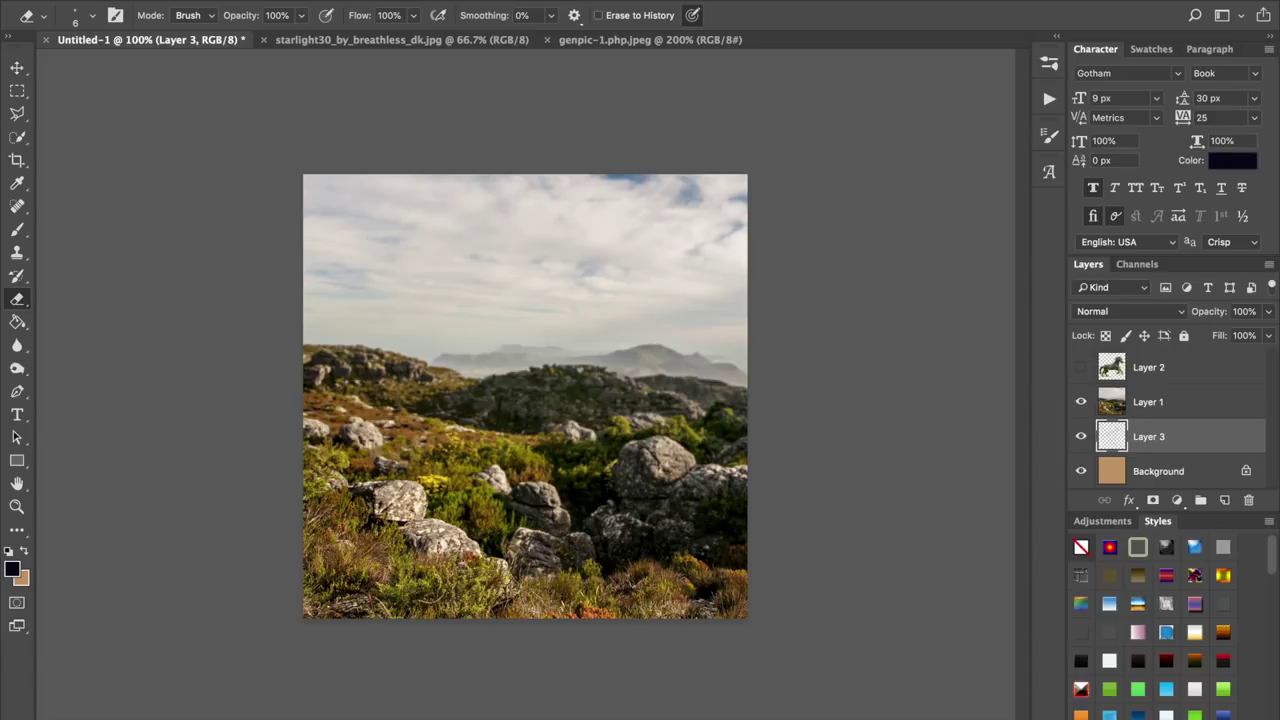
click(1081, 369)
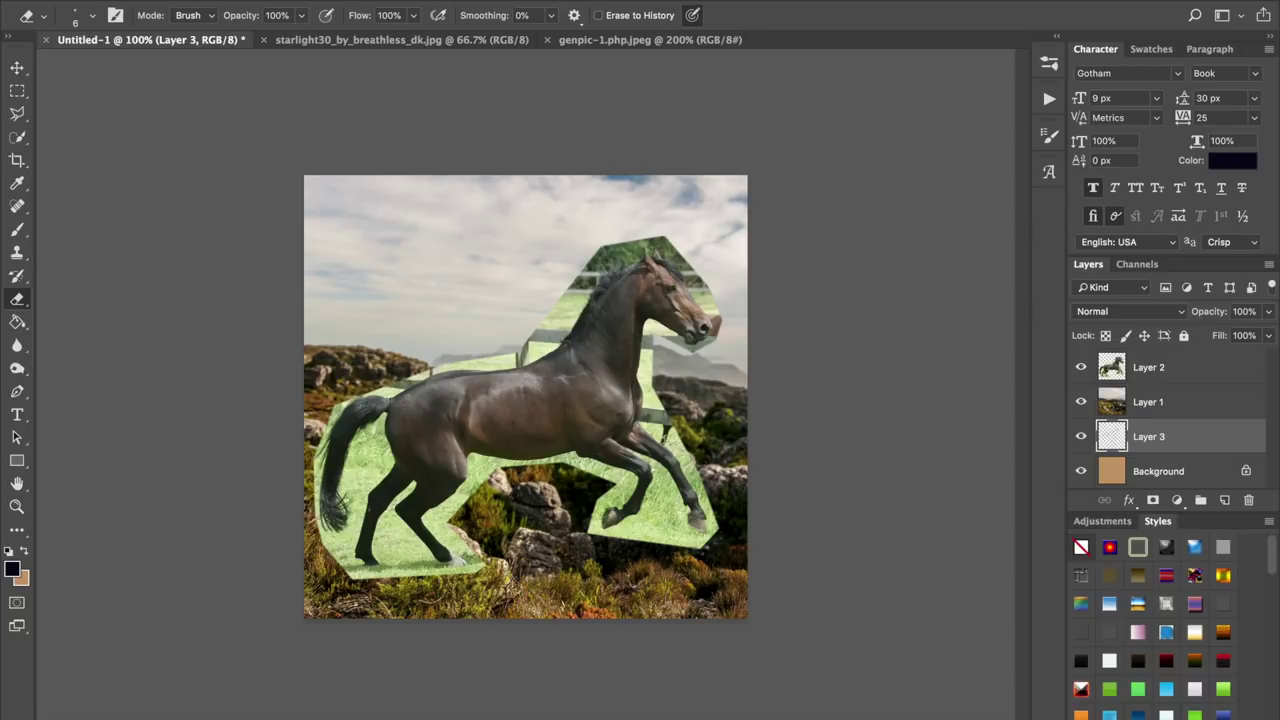
click(1123, 368)
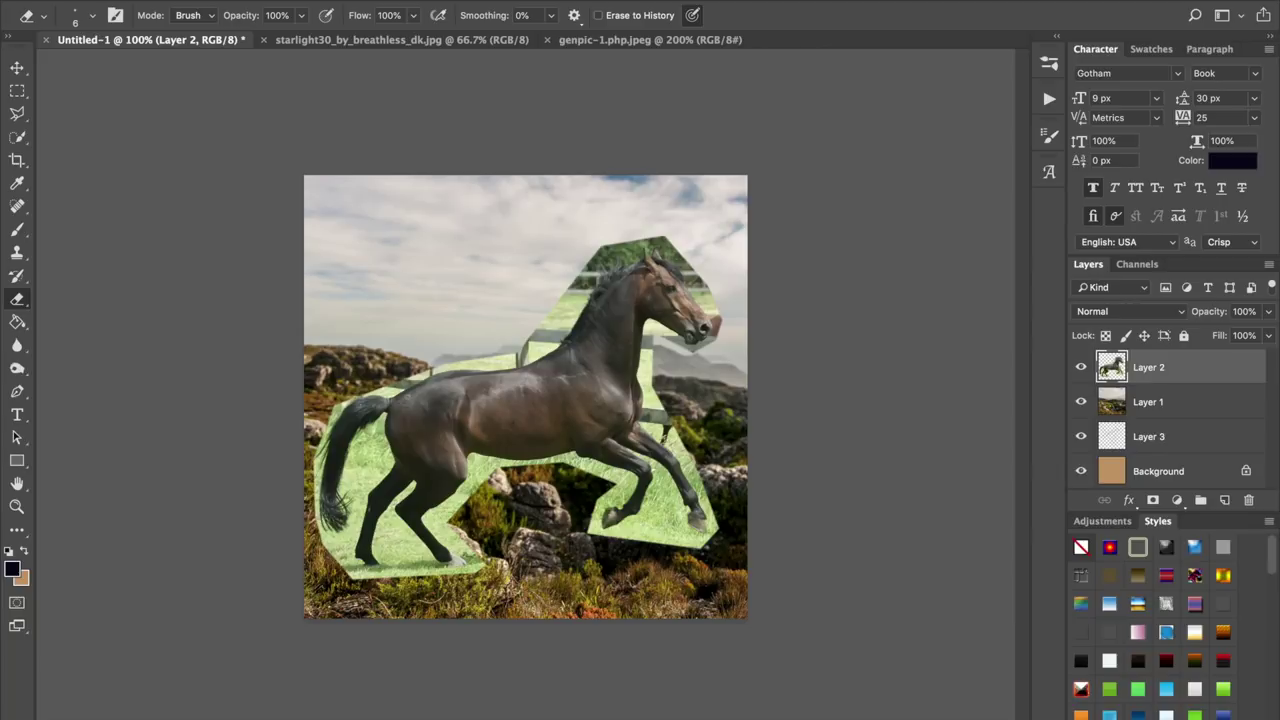
click(1081, 367)
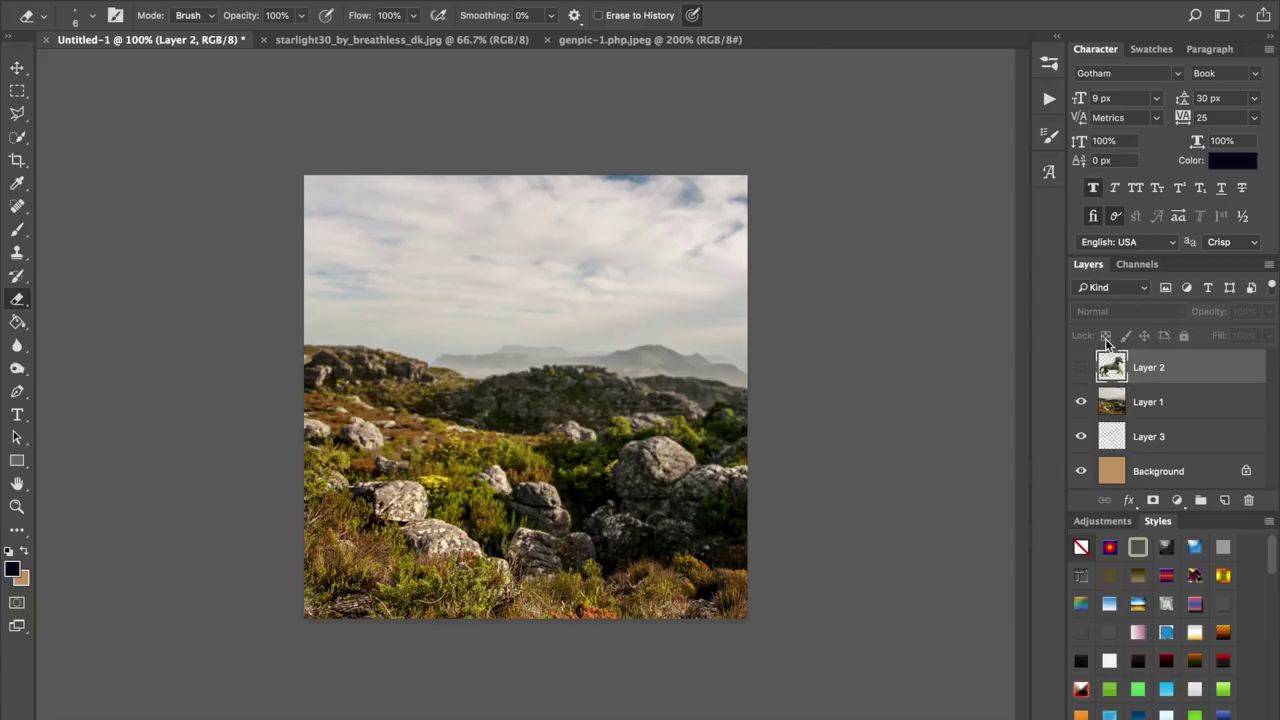
click(1081, 367)
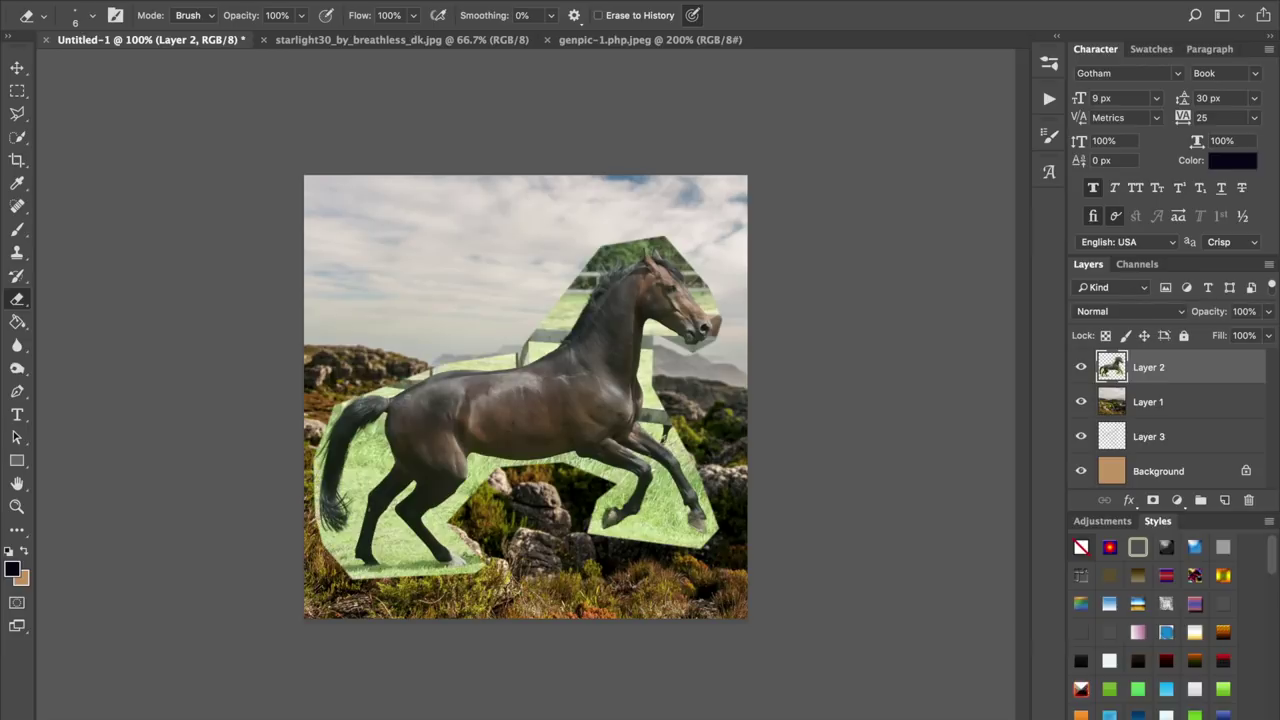
- Examine the horse cutout up close, from the head and body down to the legs
key(super+plus)
key(super+plus)
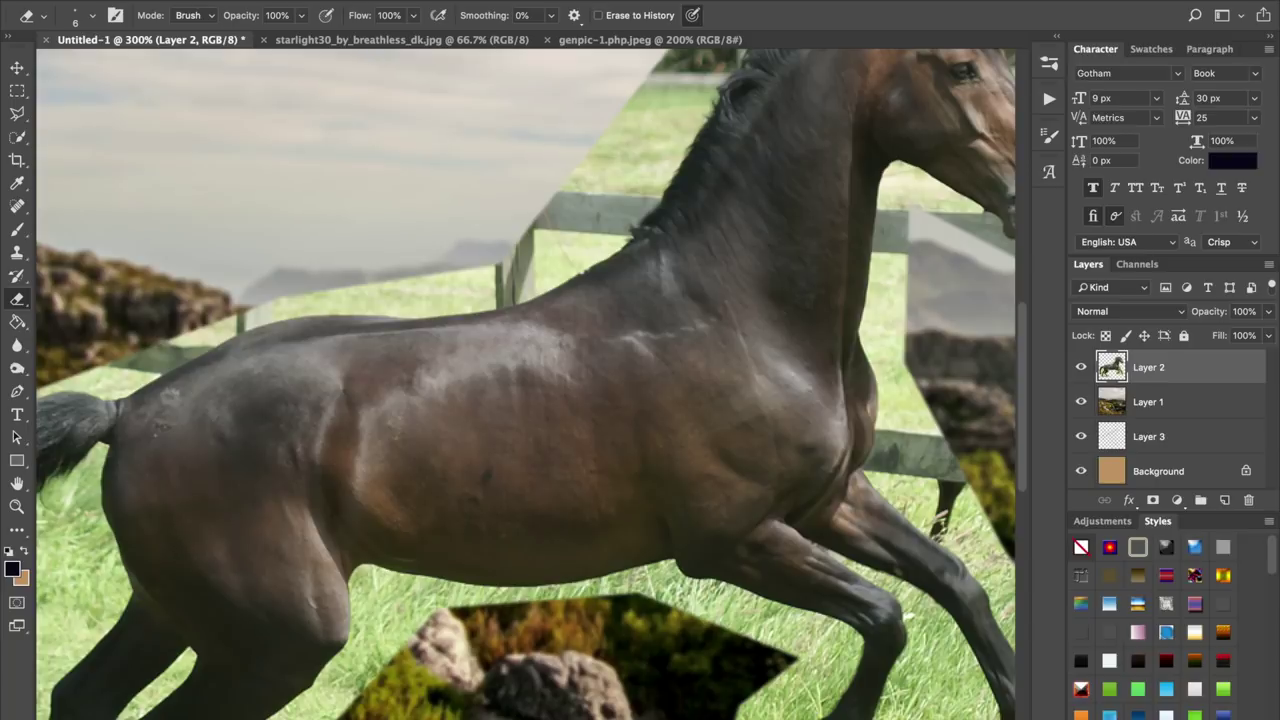
scroll(526, 384, up, 3)
scroll(526, 384, right, 6)
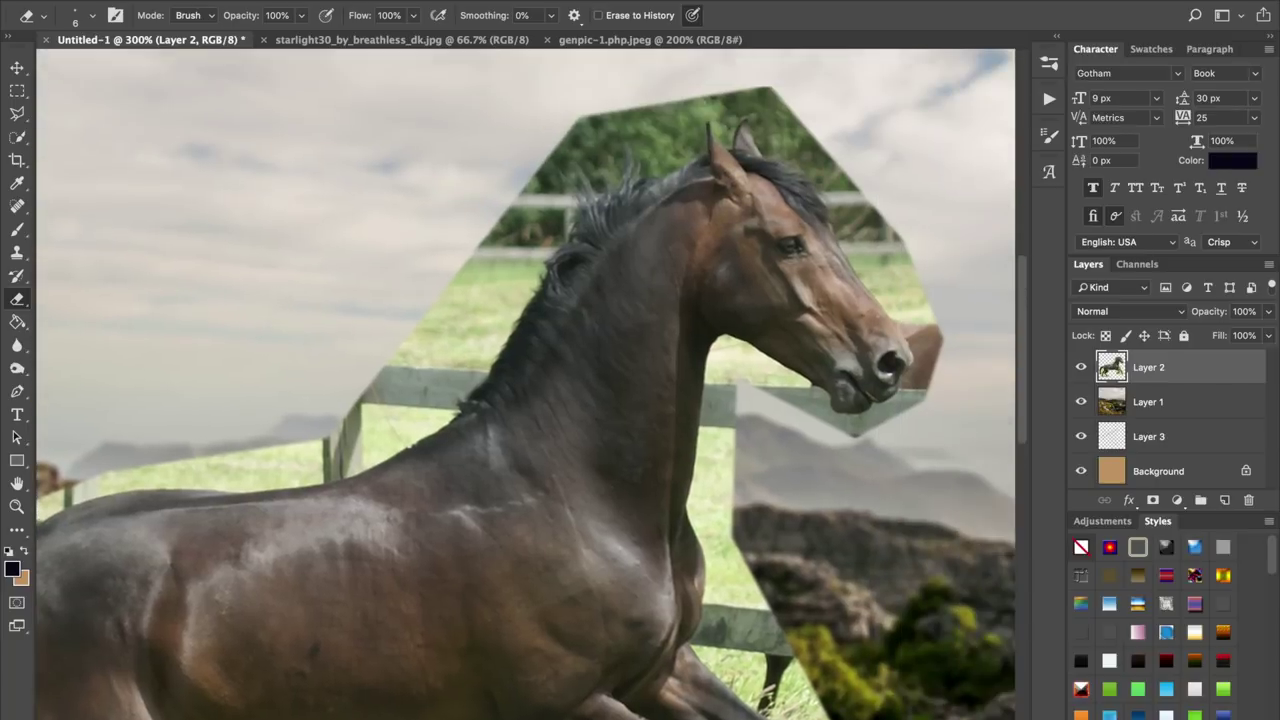
scroll(526, 384, down, 9)
scroll(526, 384, left, 4)
scroll(526, 384, left, 3)
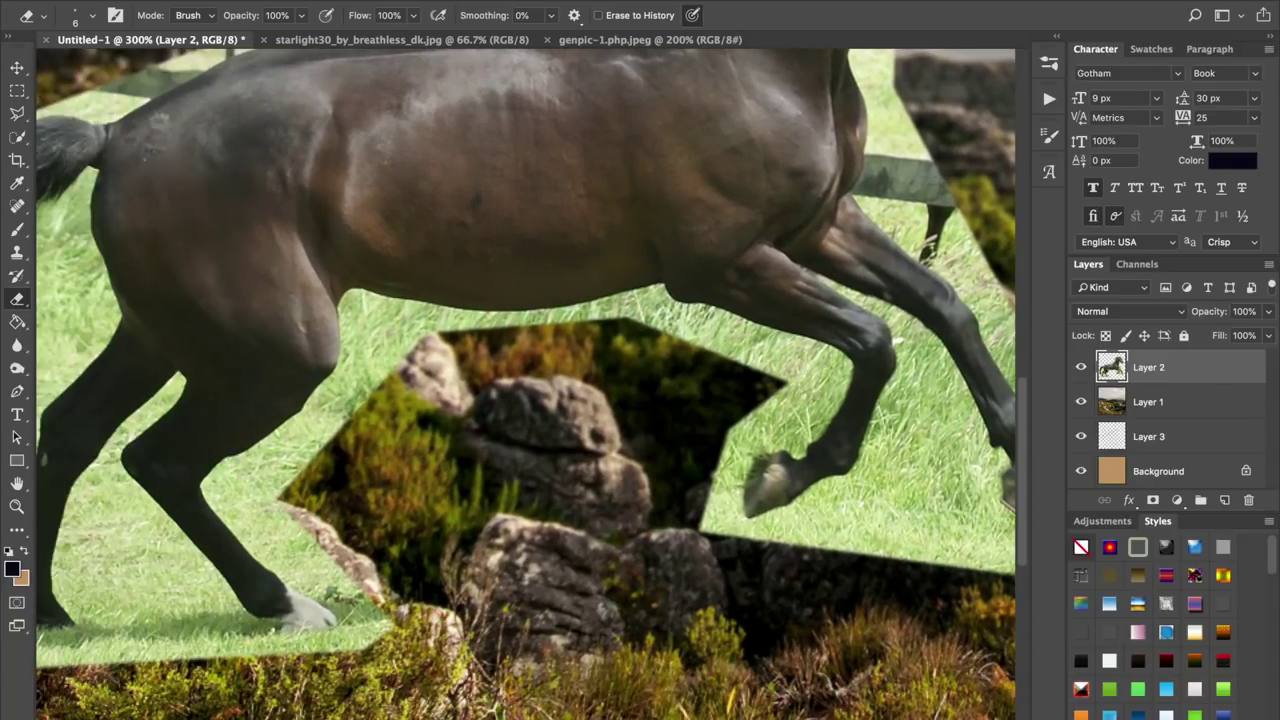
scroll(526, 384, up, 9)
scroll(526, 384, left, 2)
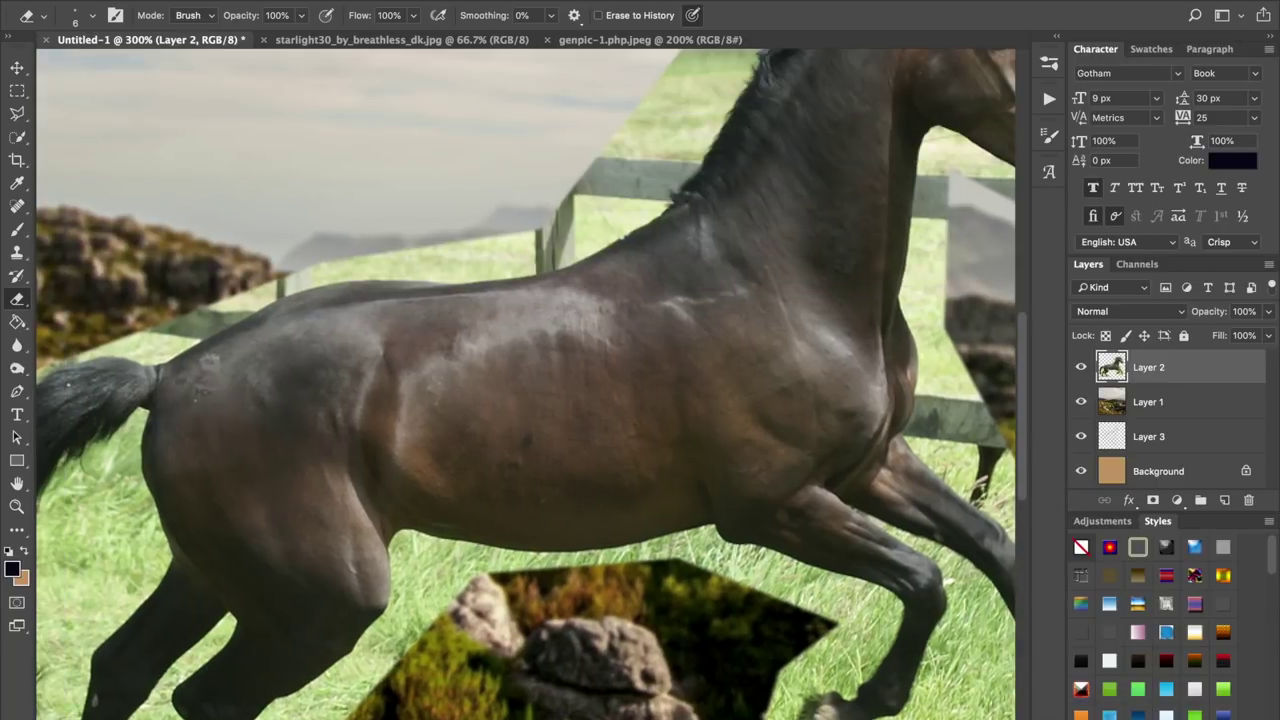
key(super+minus)
key(super+minus)
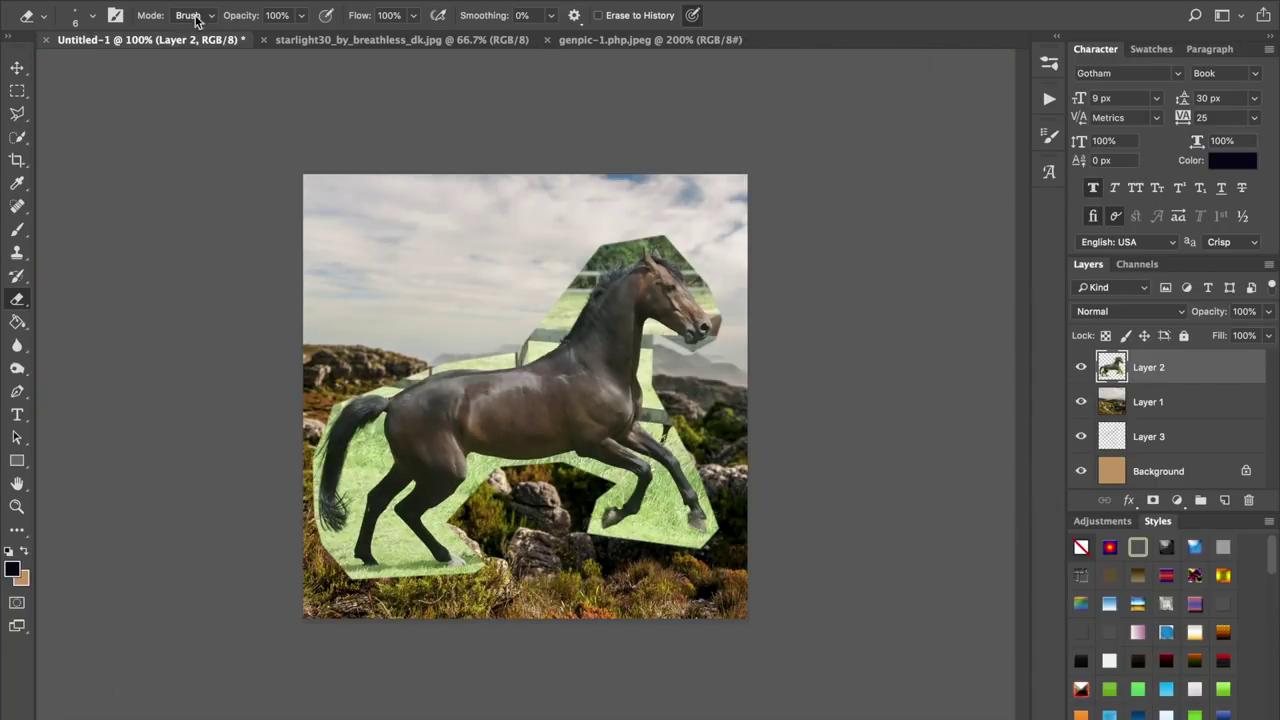
- Try the Auto Tone correction on the horse layer
click(238, 1)
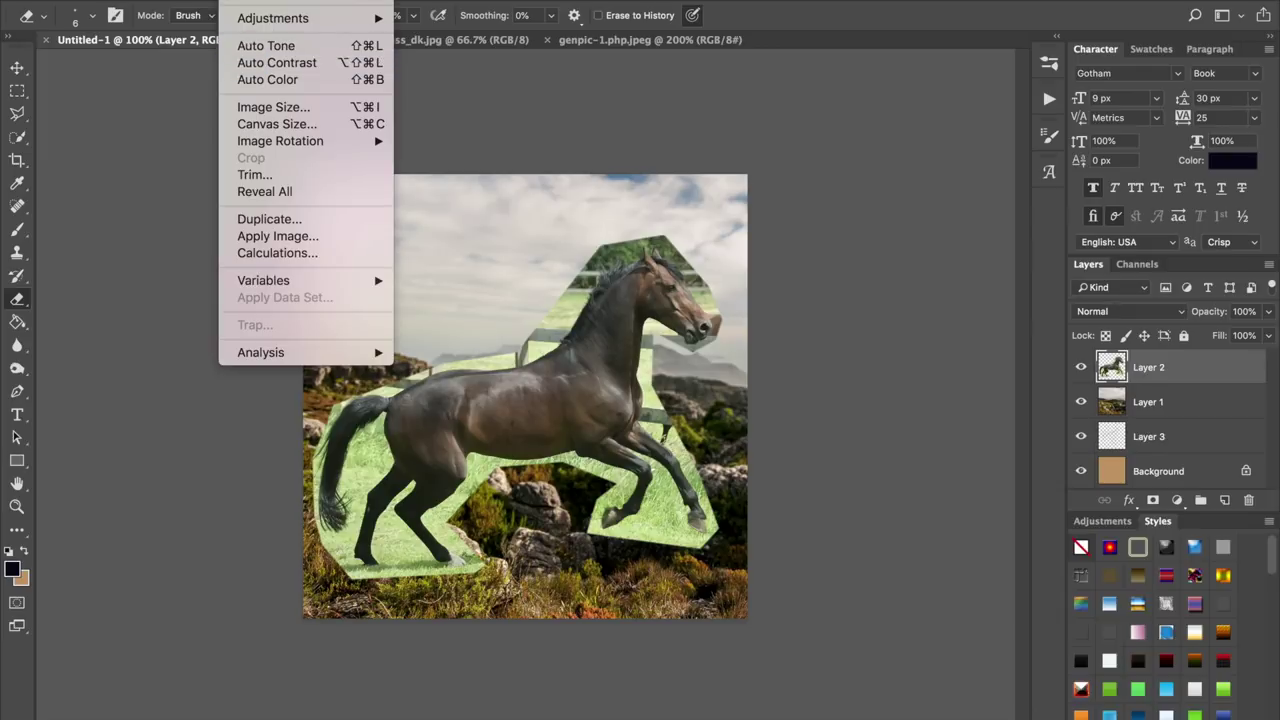
click(260, 46)
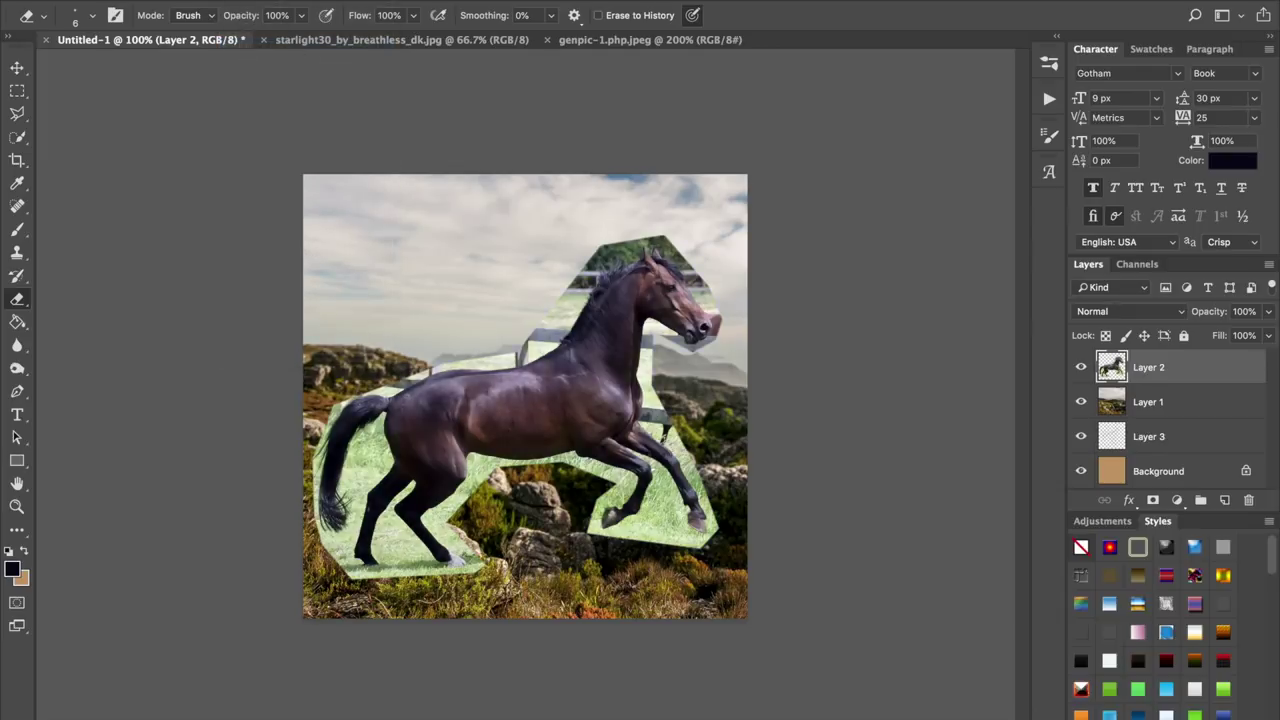
- Apply Auto Contrast and Auto Color to the horse layer
click(240, 0)
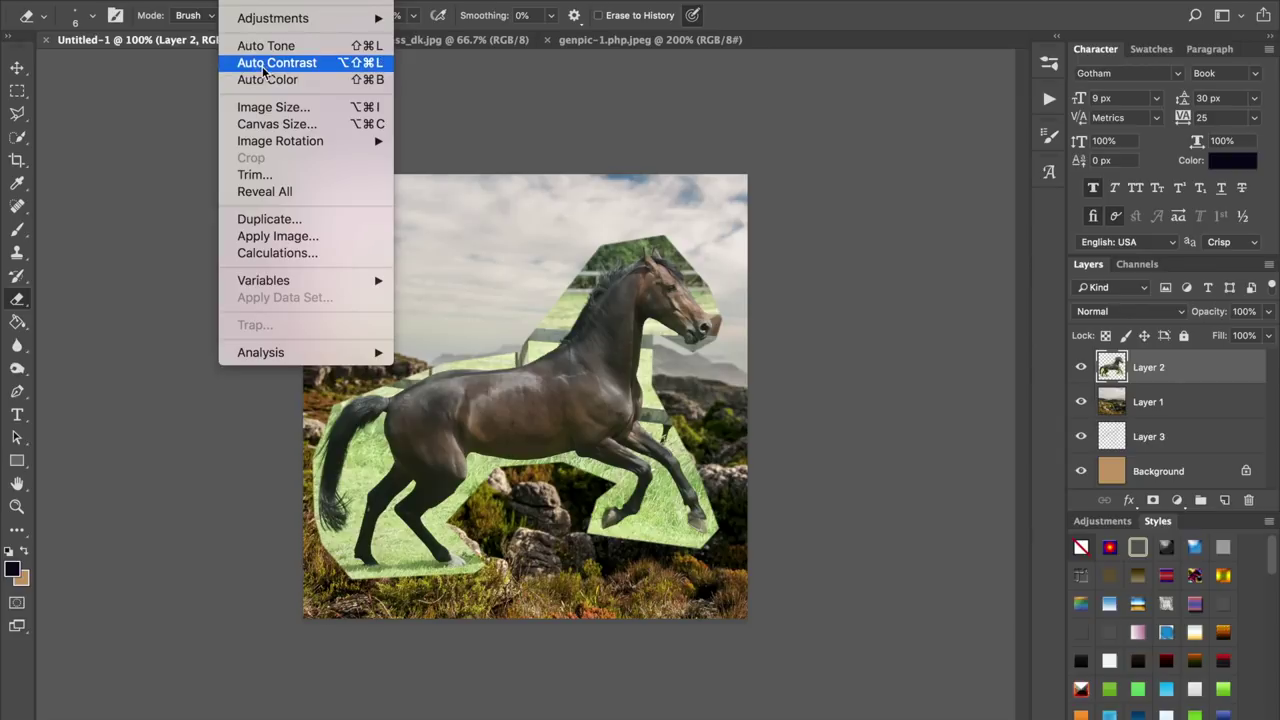
click(310, 64)
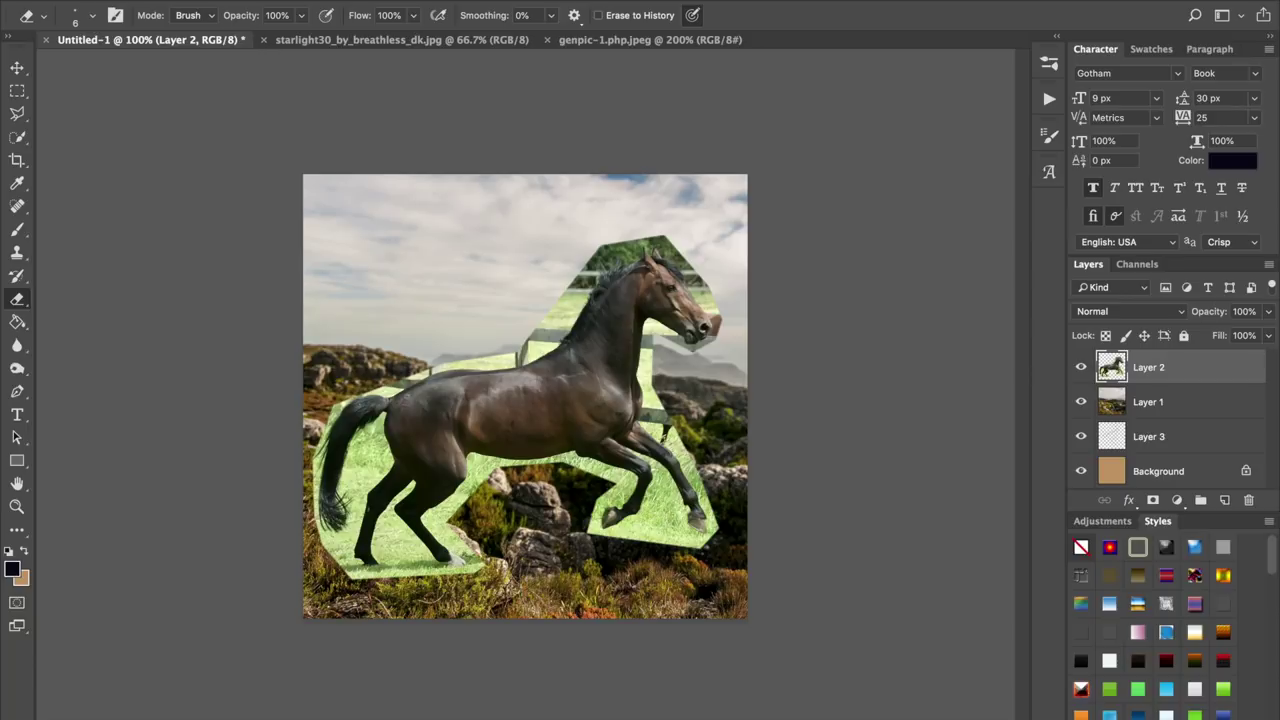
click(240, 0)
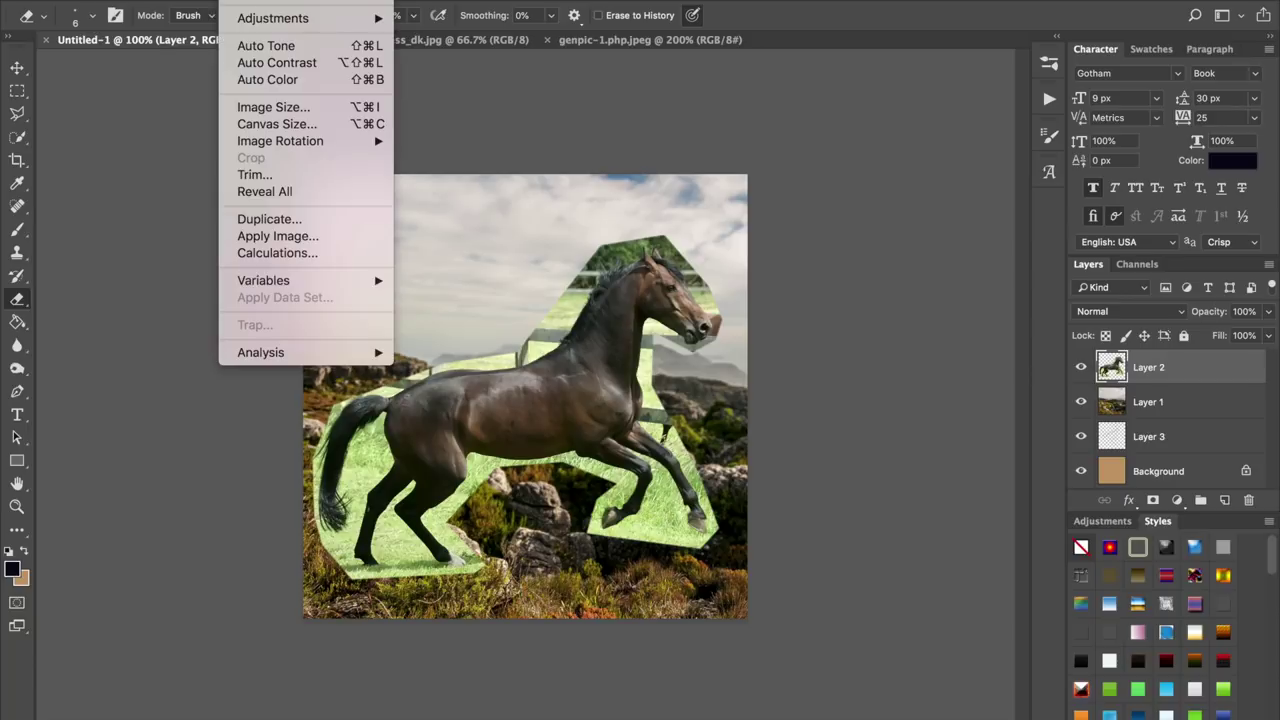
click(256, 82)
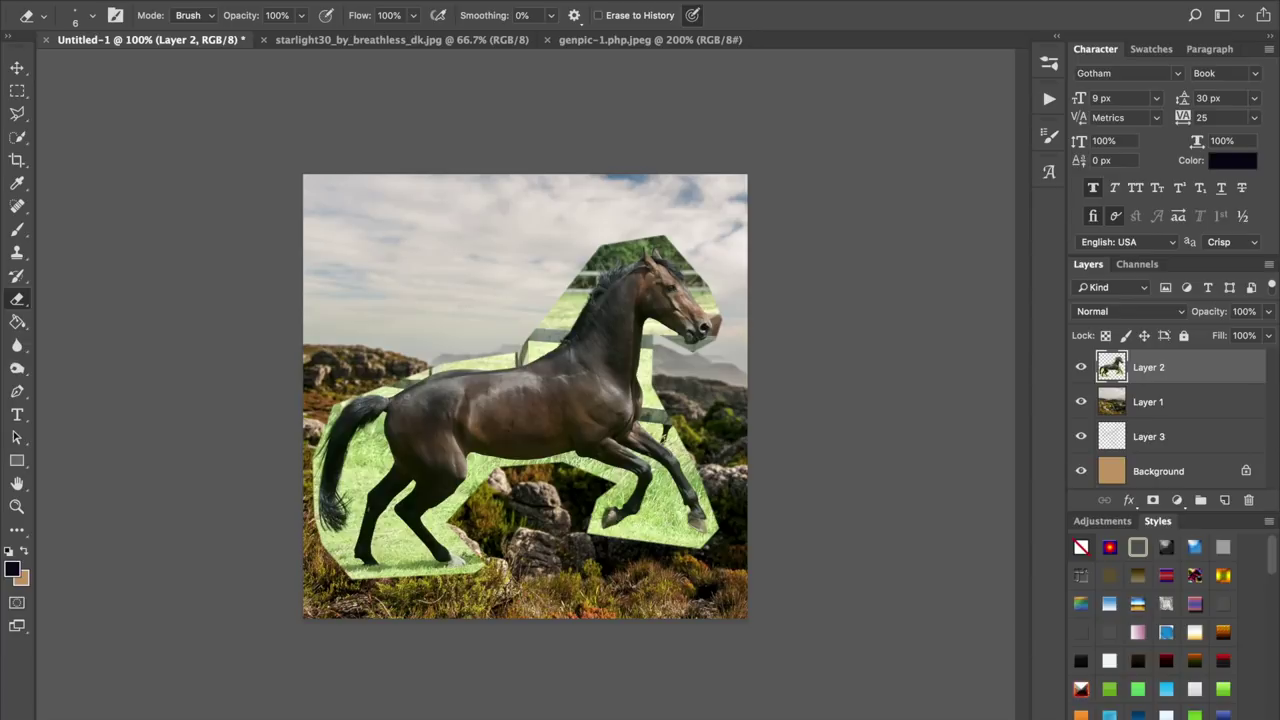
click(388, 0)
mouse_move(438, 0)
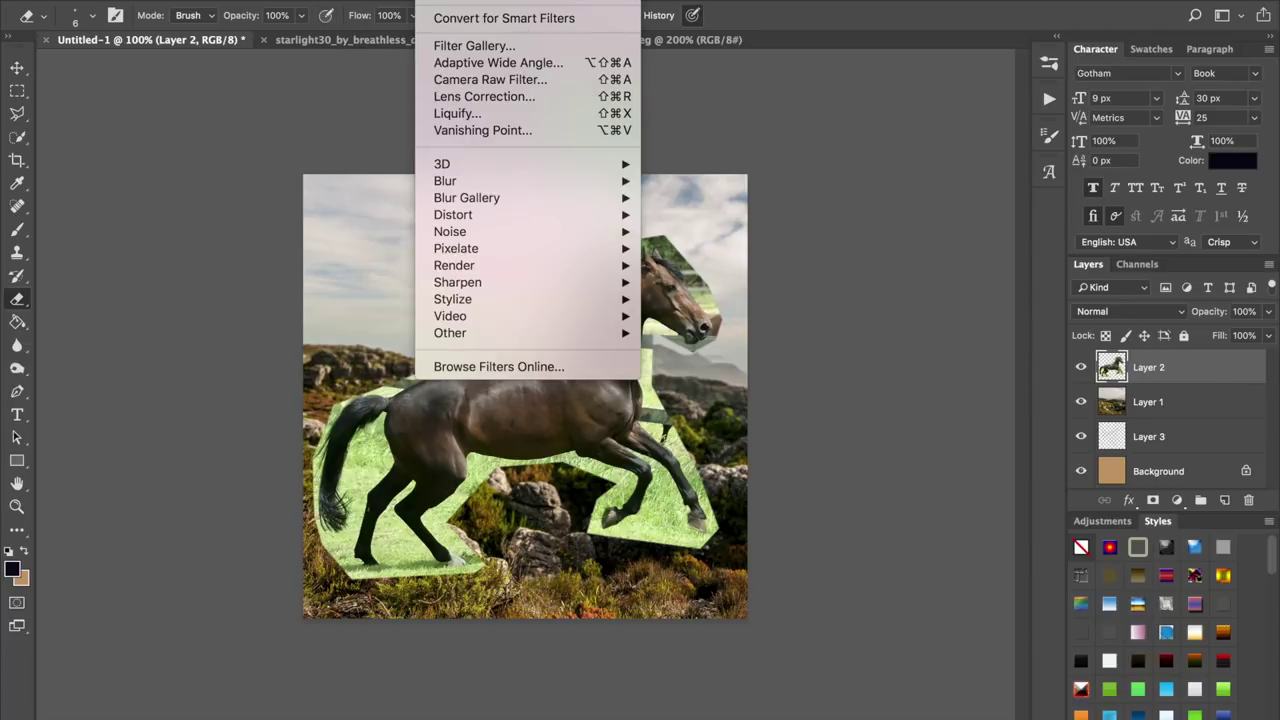
mouse_move(478, 0)
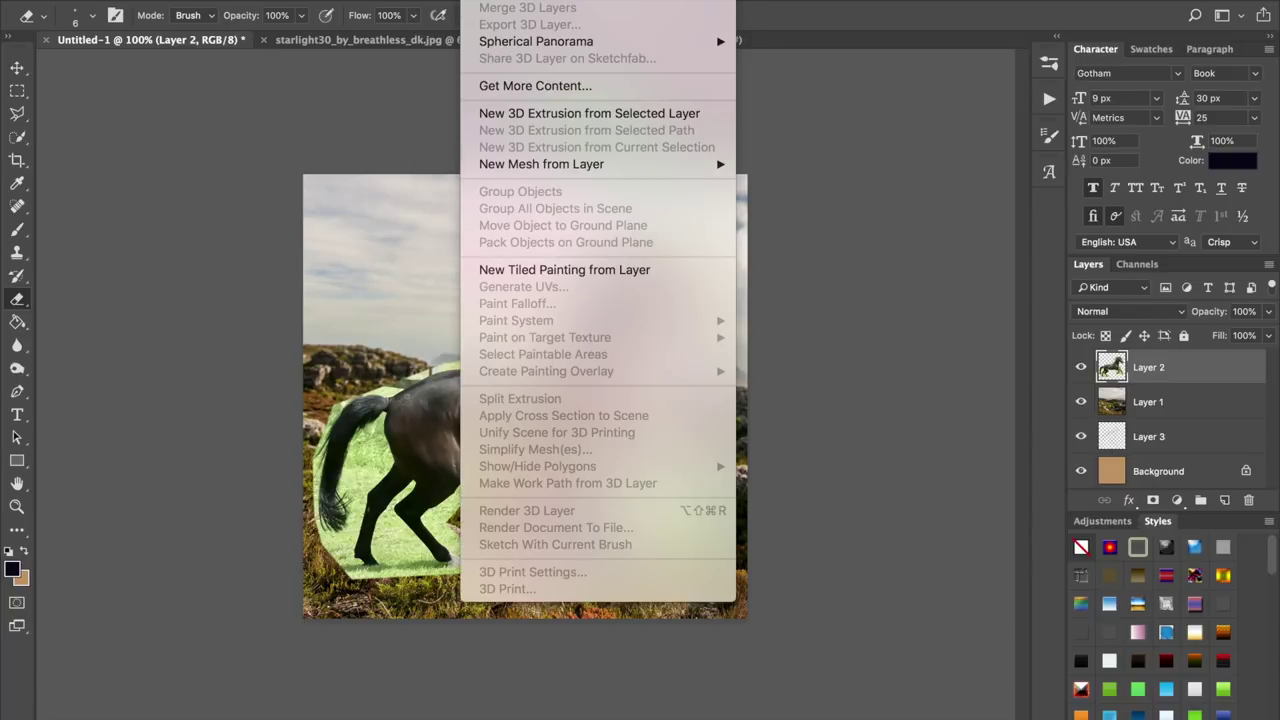
click(867, 183)
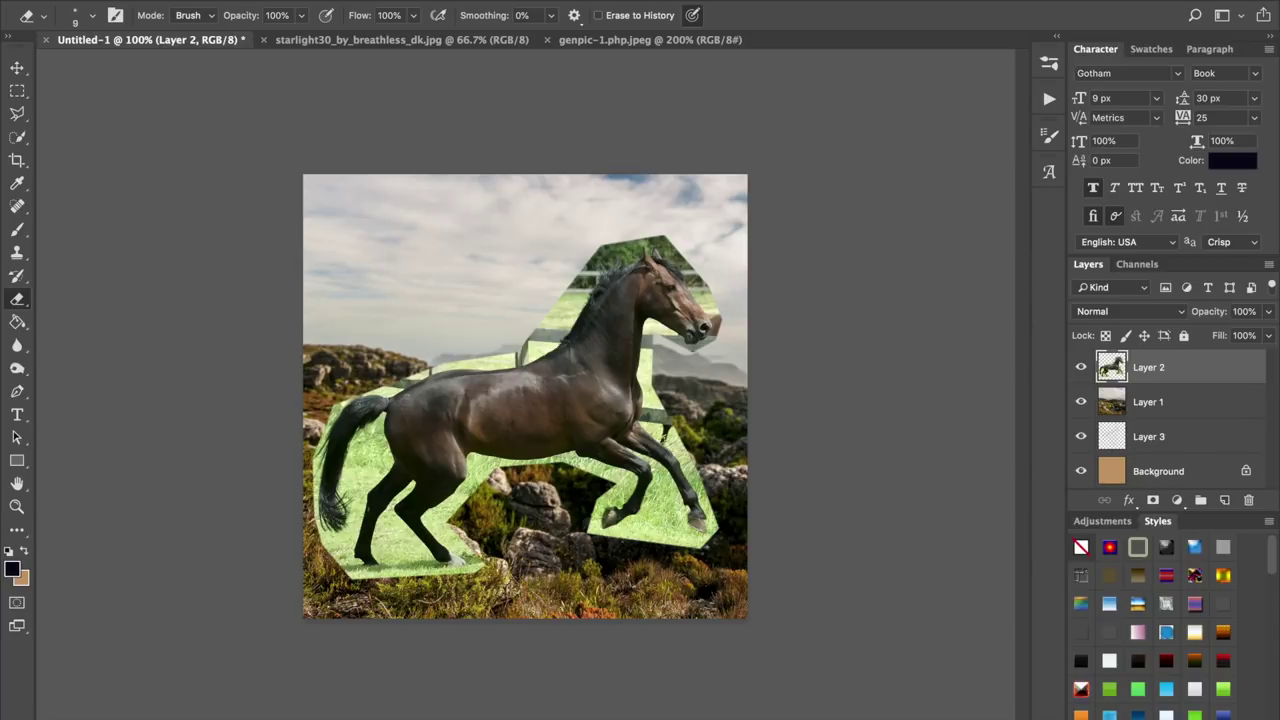
- Apply the Reduce Noise filter to the horse layer with strength 5, preserve details 28%, reduce color noise 16% and sharpen details 0%
key(super+plus)
key(super+plus)
scroll(796, 230, right, 5)
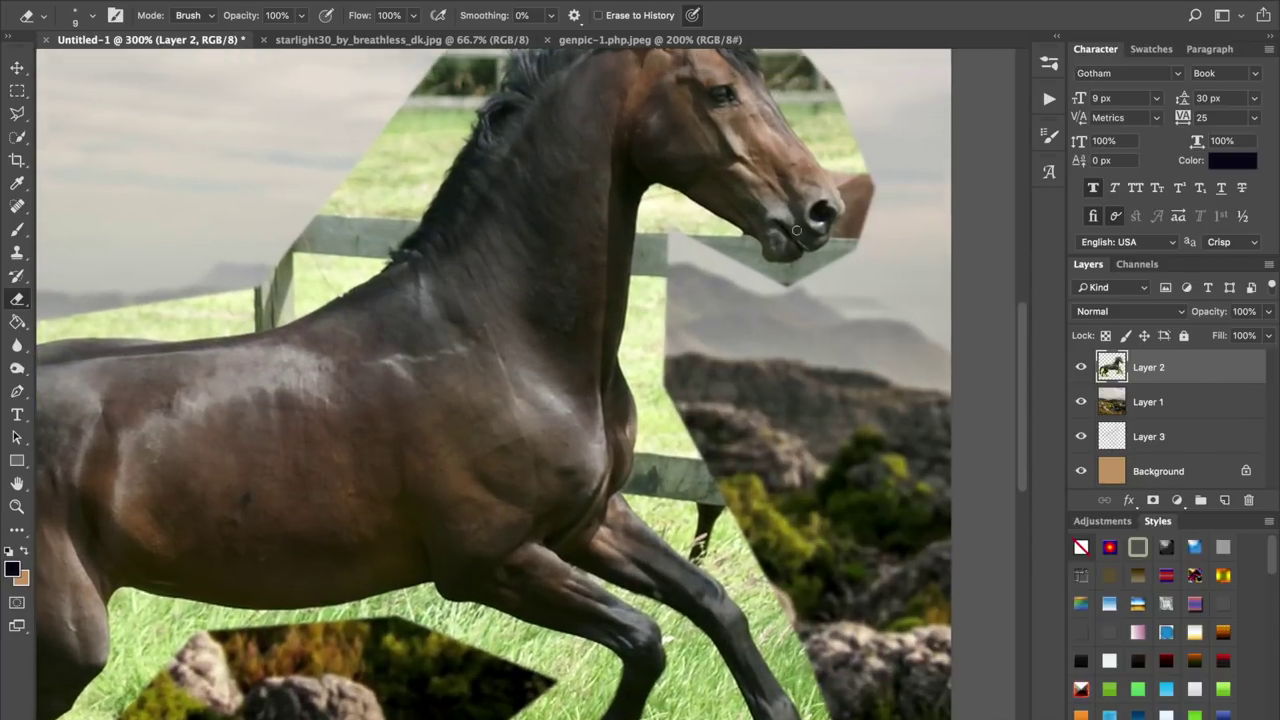
key(ctrl+minus)
key(ctrl+minus)
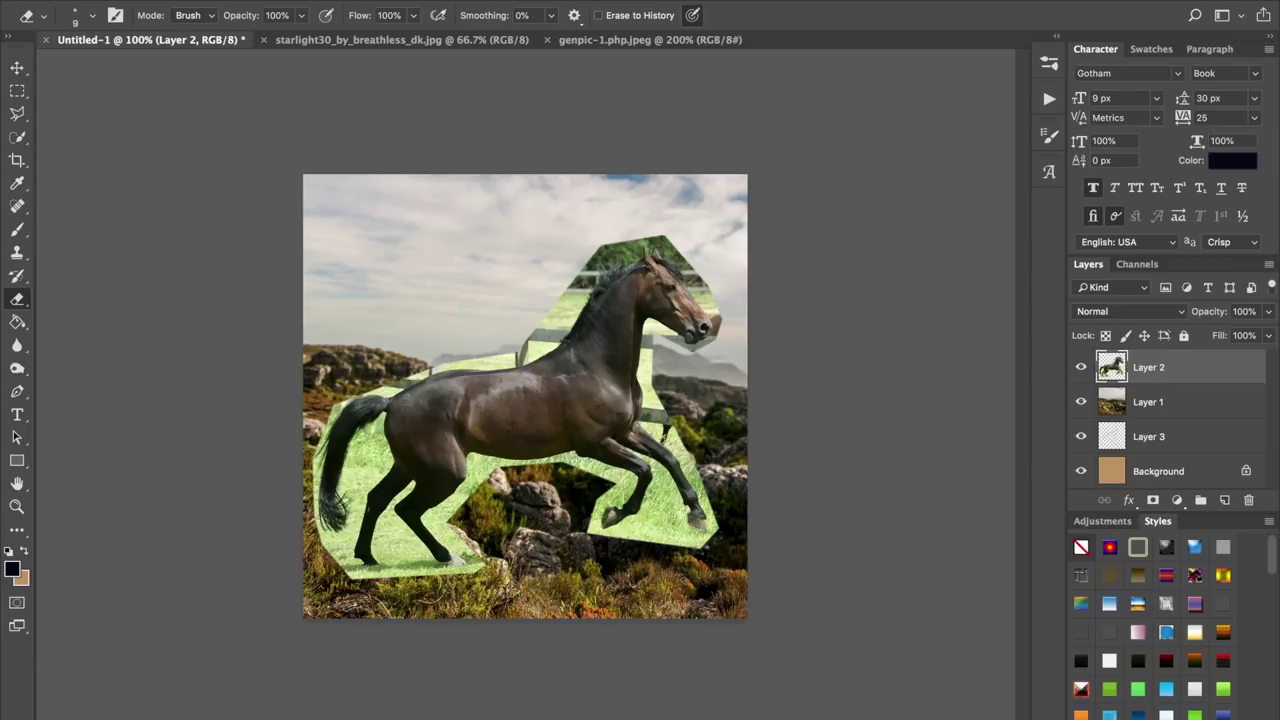
click(437, 1)
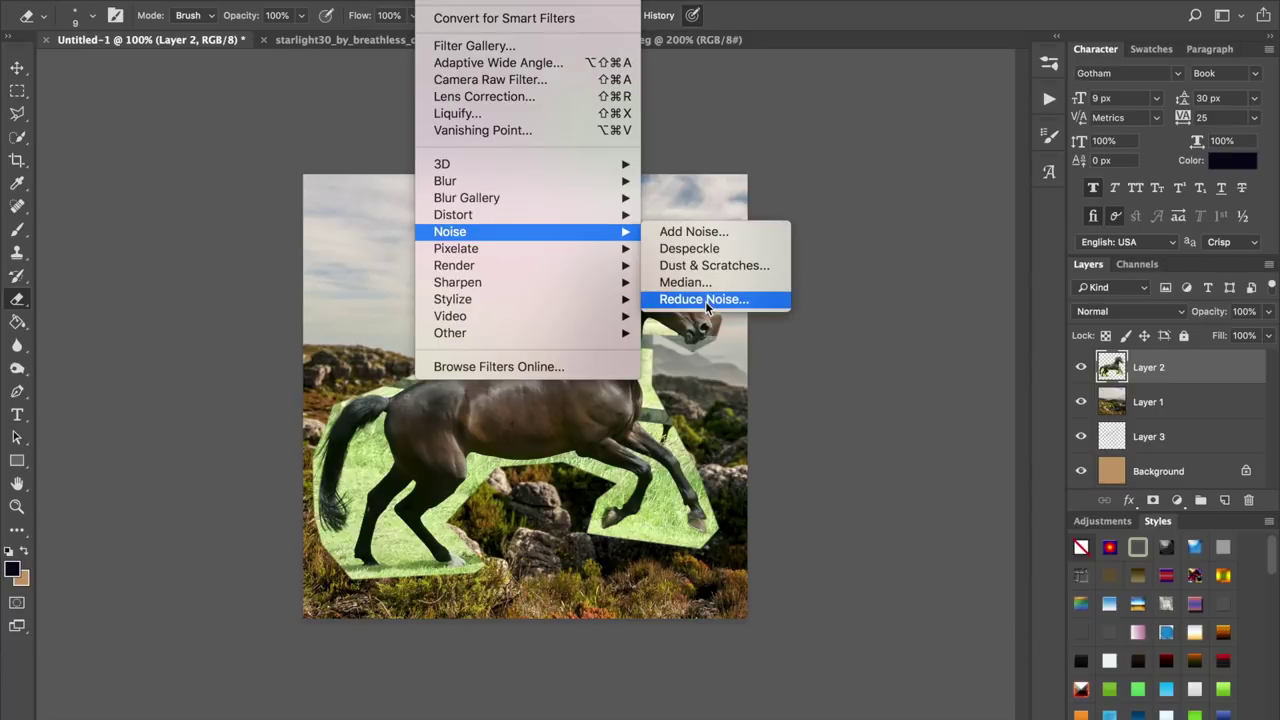
click(730, 299)
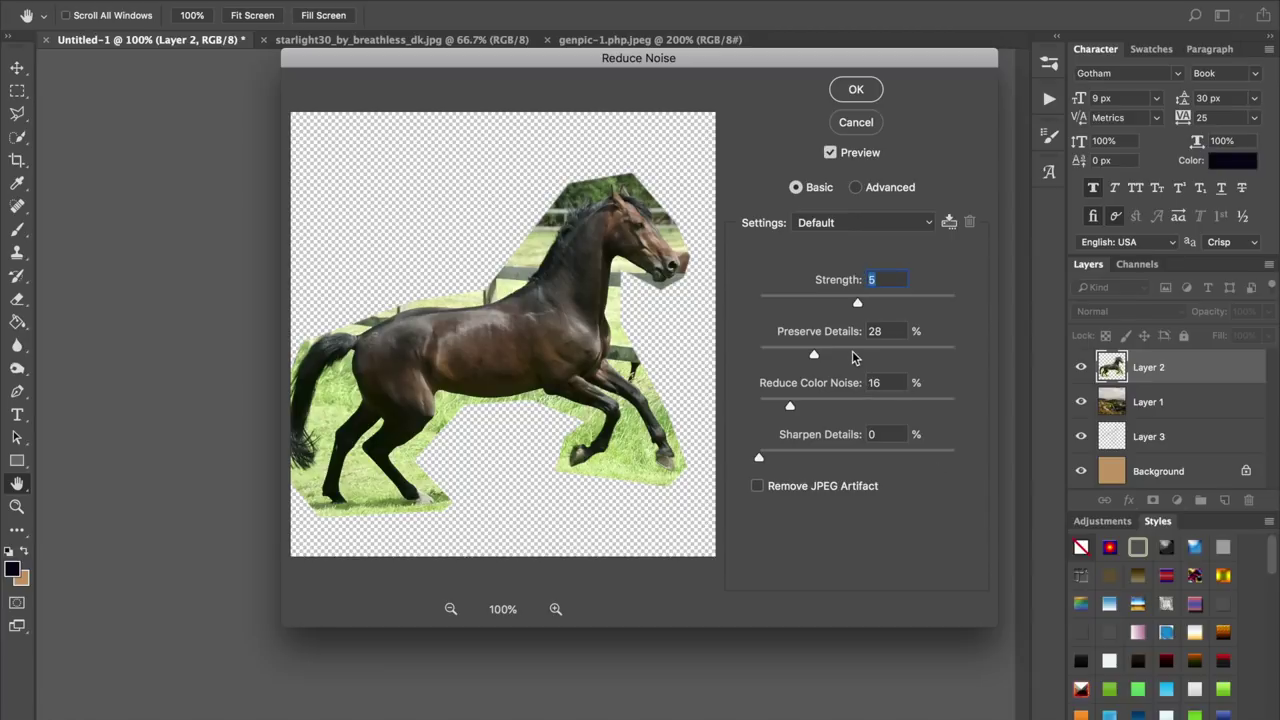
click(850, 92)
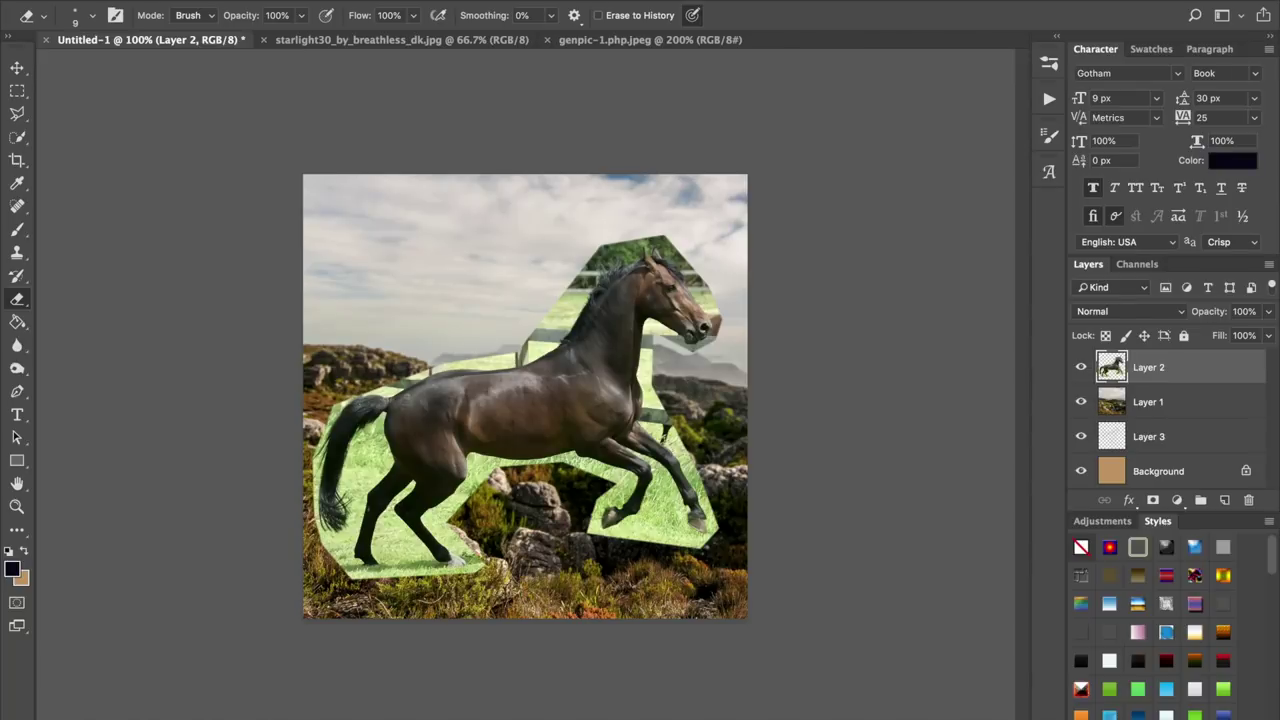
key(super+plus)
key(super+plus)
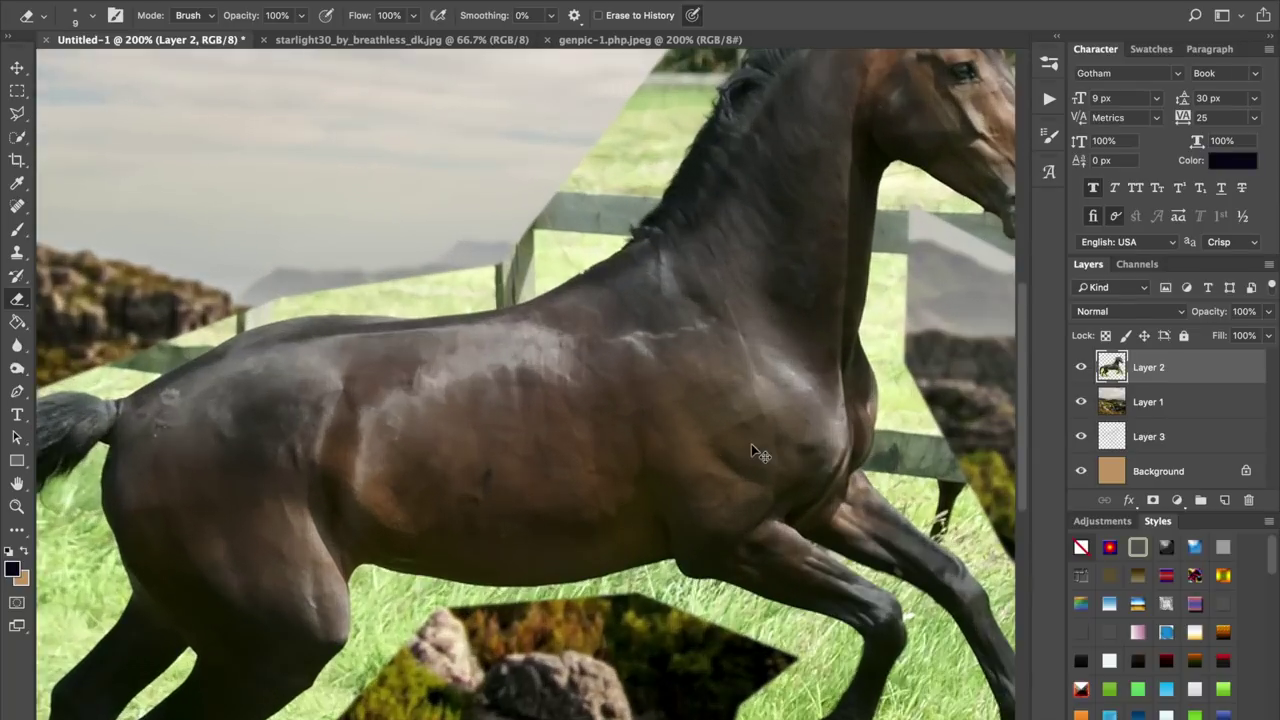
key(ctrl+minus)
key(ctrl+minus)
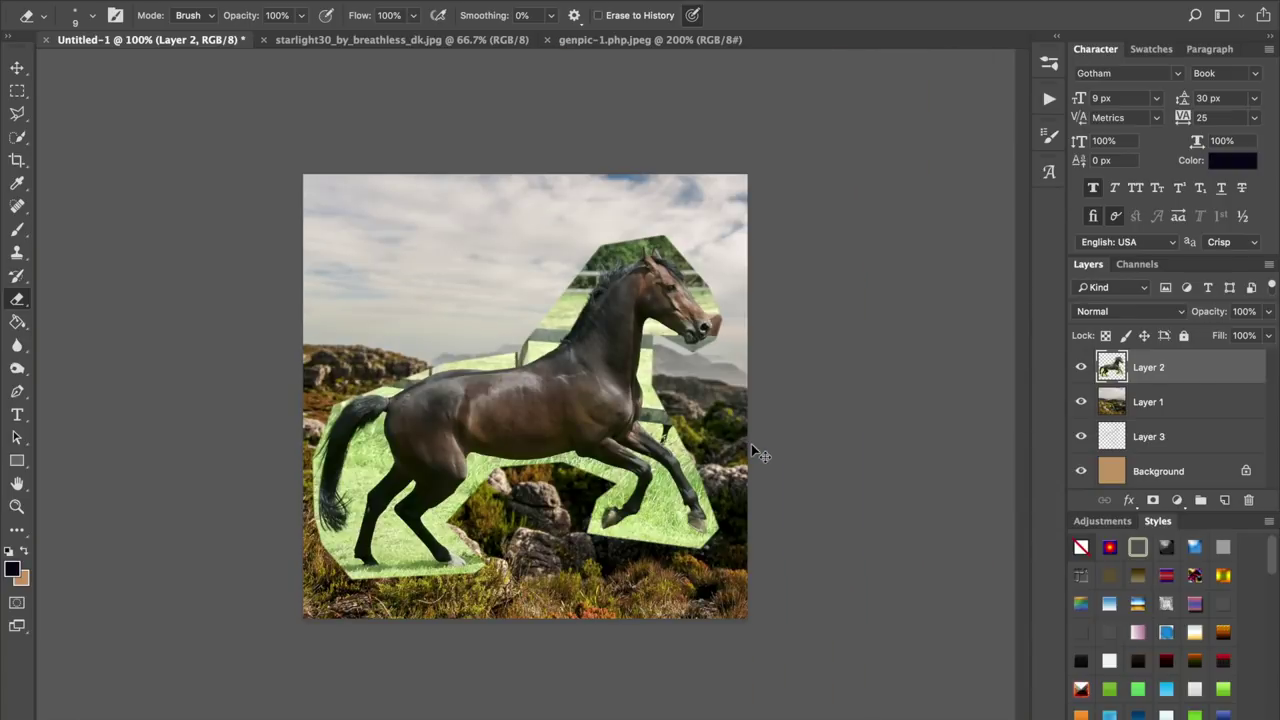
- Set the Eraser to a hard round brush at 5 px for detailed work around the horse's head
key(ctrl+plus)
key(ctrl+plus)
key(ctrl+plus)
key(ctrl+plus)
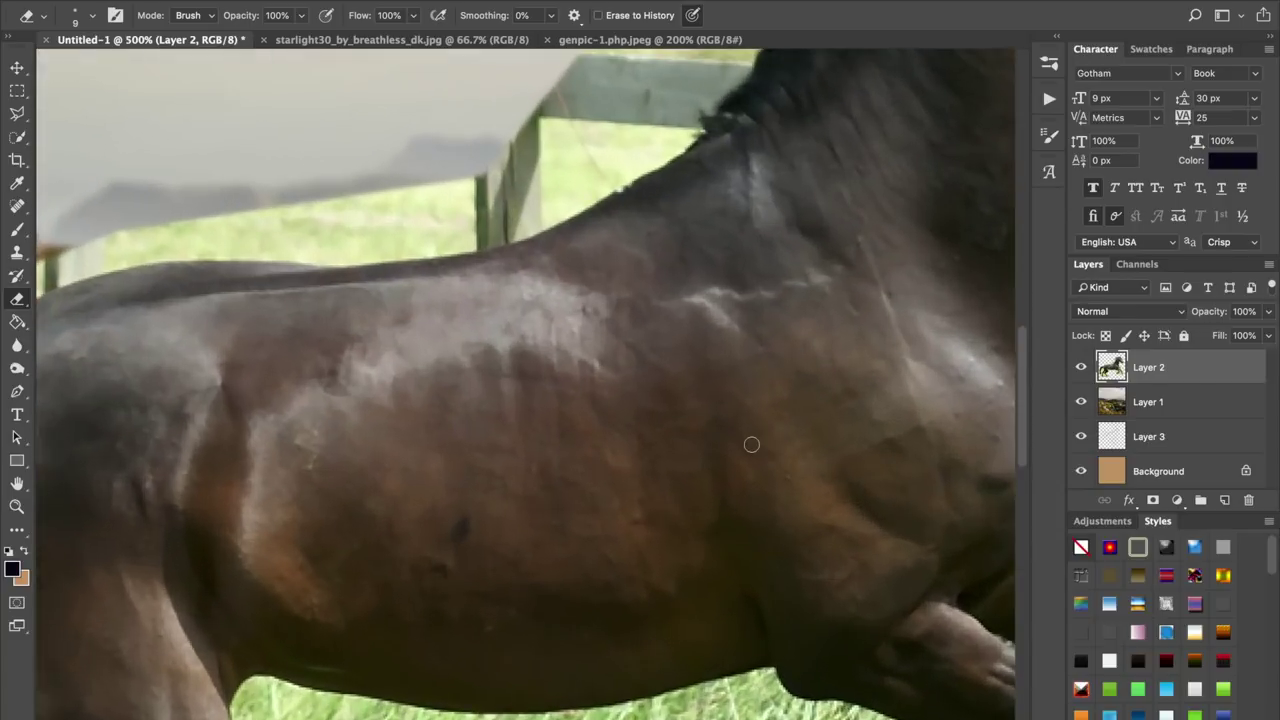
scroll(752, 443, up, 5)
scroll(752, 443, right, 4)
scroll(752, 444, up, 3)
scroll(752, 444, right, 5)
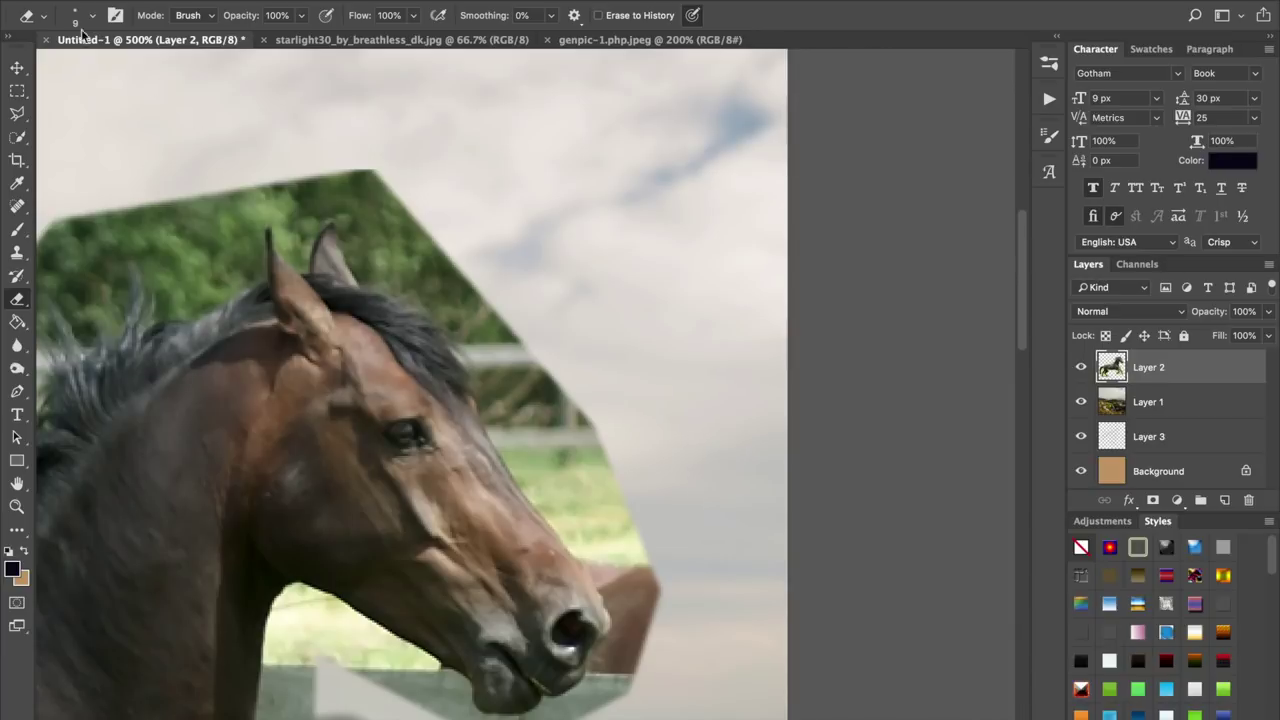
right_click(113, 188)
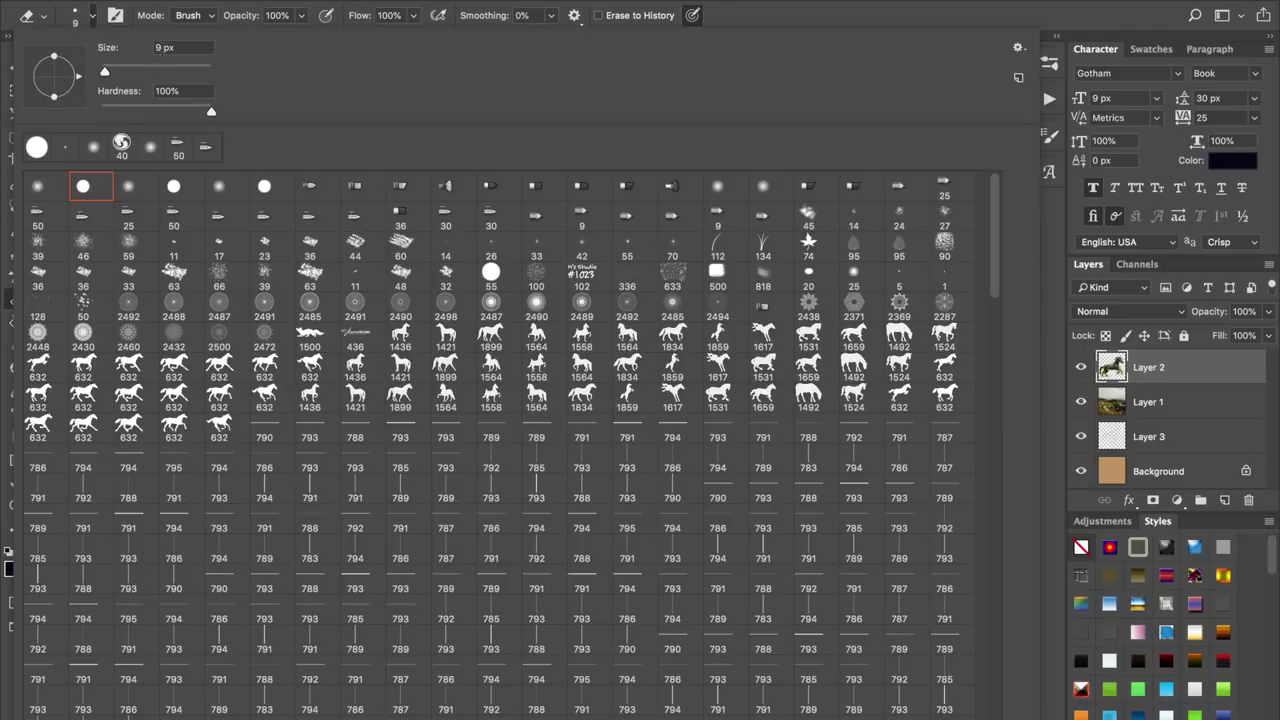
key(Return)
- Erase a thin strip of background along the edge of the horse's face, head and mane
key(super+equal)
key(super+equal)
key(super+equal)
key(super+equal)
drag(428, 380, 502, 532)
scroll(502, 532, down, 4)
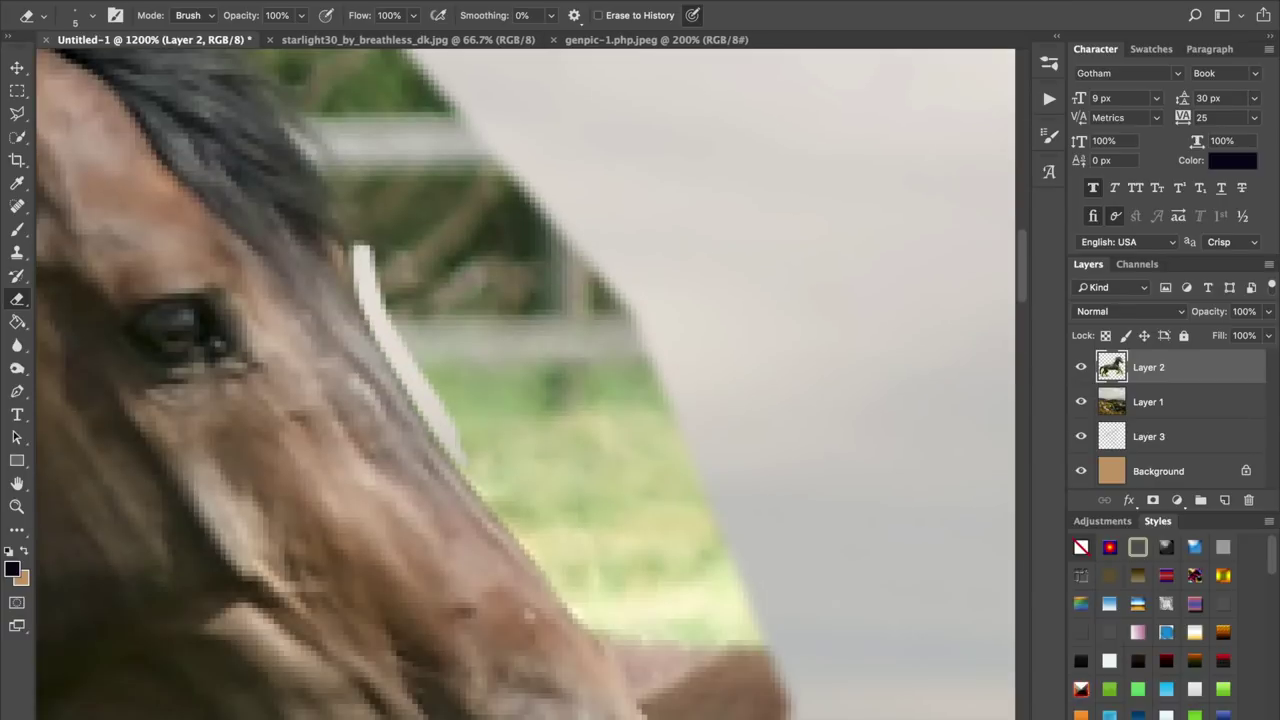
drag(434, 430, 584, 614)
scroll(584, 614, up, 6)
drag(398, 278, 554, 532)
mouse_move(278, 170)
mouse_down()
mouse_move(290, 236)
mouse_move(508, 394)
mouse_up()
scroll(508, 394, left, 5)
mouse_move(522, 326)
mouse_down()
mouse_move(650, 306)
mouse_move(676, 322)
mouse_up()
mouse_move(514, 318)
mouse_down()
mouse_move(494, 452)
mouse_move(240, 560)
mouse_up()
scroll(240, 560, left, 3)
drag(395, 342, 375, 556)
scroll(480, 400, down, 4)
drag(402, 298, 482, 434)
drag(314, 290, 380, 522)
- Continue erasing a thin strip of background along the horse's outline around the neck and front of the body
scroll(400, 480, down, 4)
scroll(440, 460, down, 8)
mouse_move(755, 75)
mouse_down()
mouse_move(630, 262)
mouse_move(488, 520)
mouse_up()
scroll(488, 520, down, 6)
drag(445, 415, 610, 236)
scroll(600, 240, down, 5)
drag(504, 230, 800, 72)
scroll(700, 200, down, 10)
scroll(700, 450, up, 2)
mouse_move(750, 552)
mouse_down()
mouse_move(614, 372)
mouse_move(657, 245)
mouse_up()
scroll(657, 245, up, 2)
scroll(600, 350, up, 5)
drag(540, 340, 474, 158)
scroll(476, 170, up, 8)
mouse_move(471, 445)
mouse_down()
mouse_move(505, 326)
mouse_move(500, 556)
mouse_up()
scroll(500, 420, up, 5)
mouse_move(512, 530)
mouse_down()
mouse_move(514, 428)
mouse_move(585, 198)
mouse_up()
scroll(540, 240, up, 5)
drag(565, 240, 800, 315)
scroll(790, 310, right, 10)
mouse_move(275, 270)
mouse_down()
mouse_move(580, 470)
mouse_move(658, 420)
mouse_move(840, 228)
mouse_up()
scroll(760, 300, up, 3)
drag(780, 350, 728, 266)
- Erase a thin strip of grass and fence along the top edge of the horse's back and rump
scroll(640, 300, up, 10)
scroll(600, 380, left, 15)
drag(384, 412, 800, 350)
scroll(600, 400, left, 10)
drag(300, 648, 364, 614)
drag(788, 372, 376, 611)
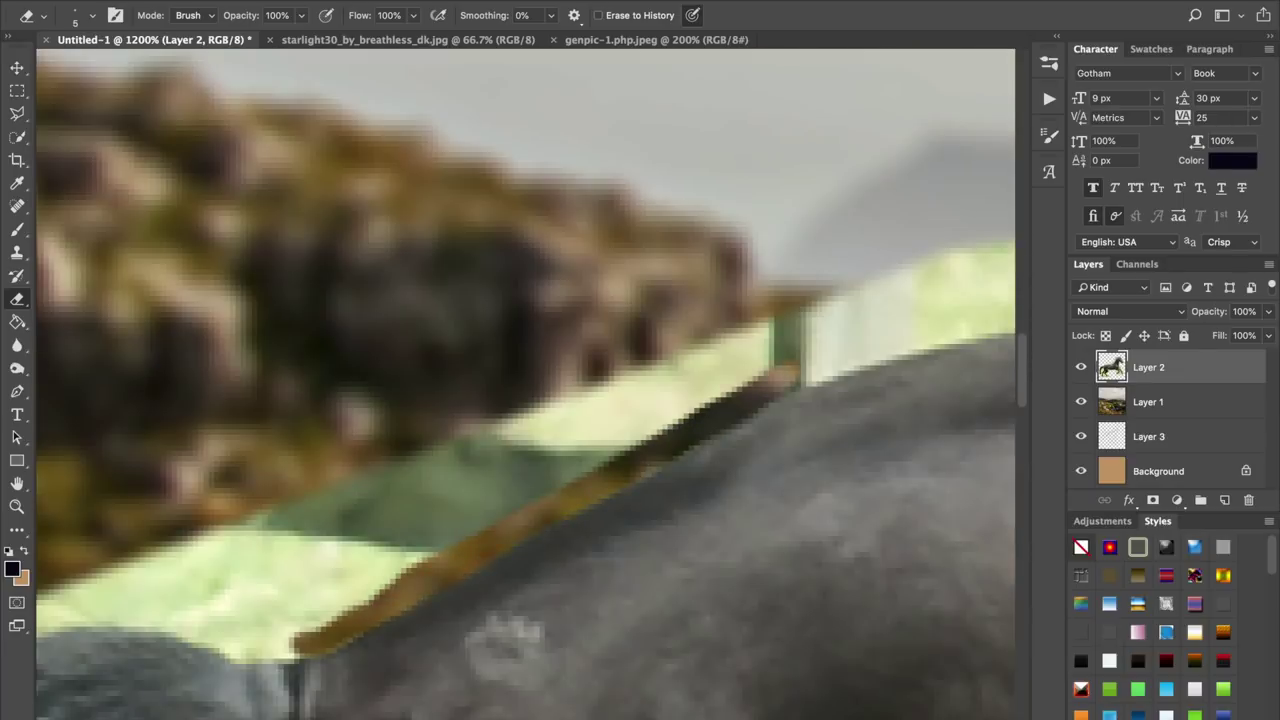
scroll(500, 450, right, 10)
drag(450, 397, 690, 352)
scroll(680, 355, right, 10)
drag(390, 325, 780, 320)
- Erase a thin strip of grass along the top and outer edge of the horse's tail, down to its tip
scroll(589, 343, left, 15)
drag(945, 262, 680, 228)
drag(560, 240, 395, 370)
scroll(870, 297, left, 8)
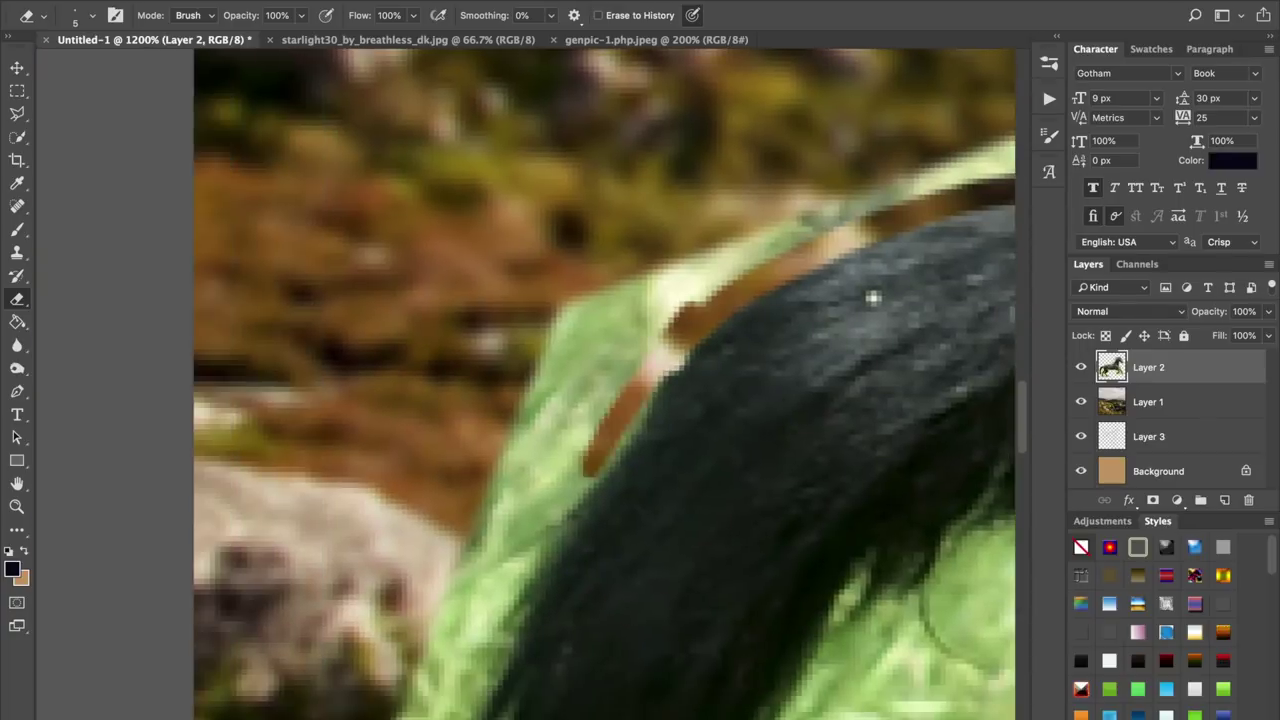
scroll(640, 300, down, 8)
drag(640, 150, 545, 525)
scroll(560, 400, down, 8)
drag(530, 250, 500, 460)
scroll(620, 400, down, 10)
mouse_move(540, 400)
mouse_down()
mouse_move(748, 614)
mouse_move(886, 337)
mouse_up()
- Erase the grass along the inner edge of the tail and between its hair strands, up to the hindquarters
scroll(800, 350, up, 8)
drag(777, 520, 655, 268)
scroll(640, 300, up, 10)
mouse_move(410, 565)
mouse_down()
mouse_move(515, 170)
mouse_move(325, 550)
mouse_up()
mouse_move(340, 530)
mouse_down()
mouse_move(478, 108)
mouse_move(278, 428)
mouse_up()
drag(268, 450, 560, 255)
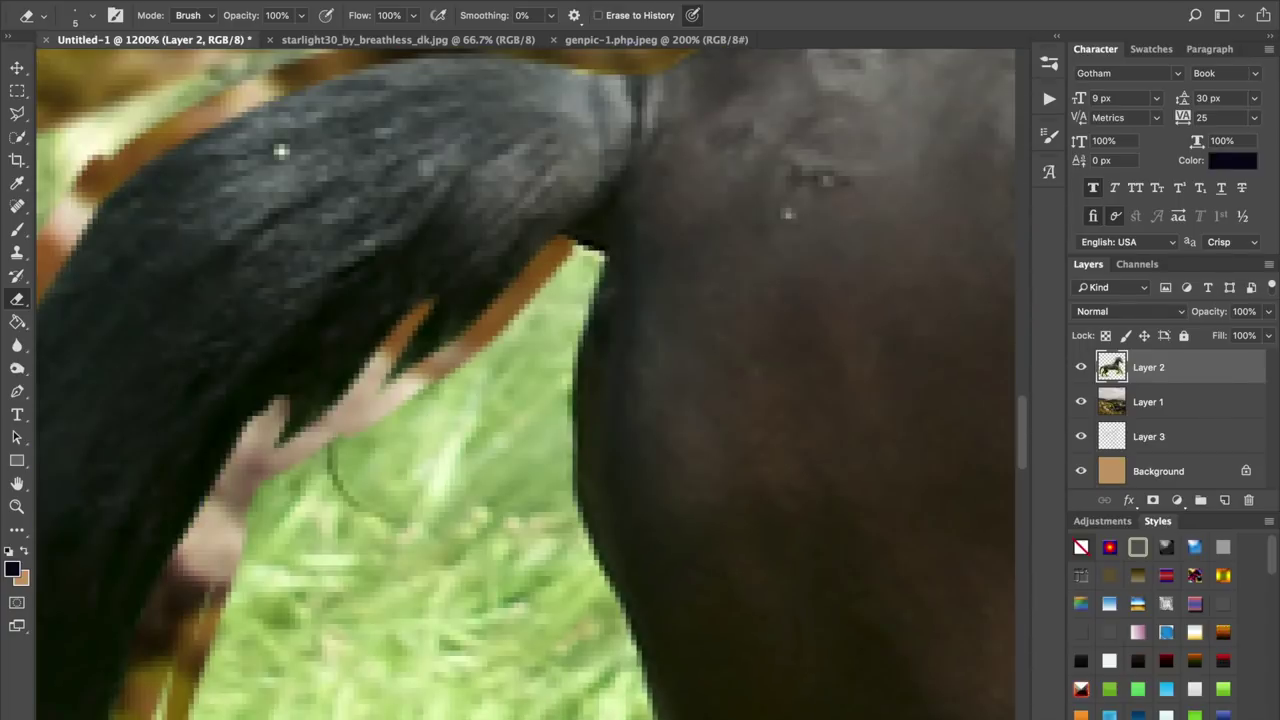
- Erase a thin strip of grass along the rear edge of the hindquarters and the rearmost hind leg, down to its hoof
scroll(526, 384, down, 10)
drag(505, 85, 602, 405)
scroll(602, 405, down, 5)
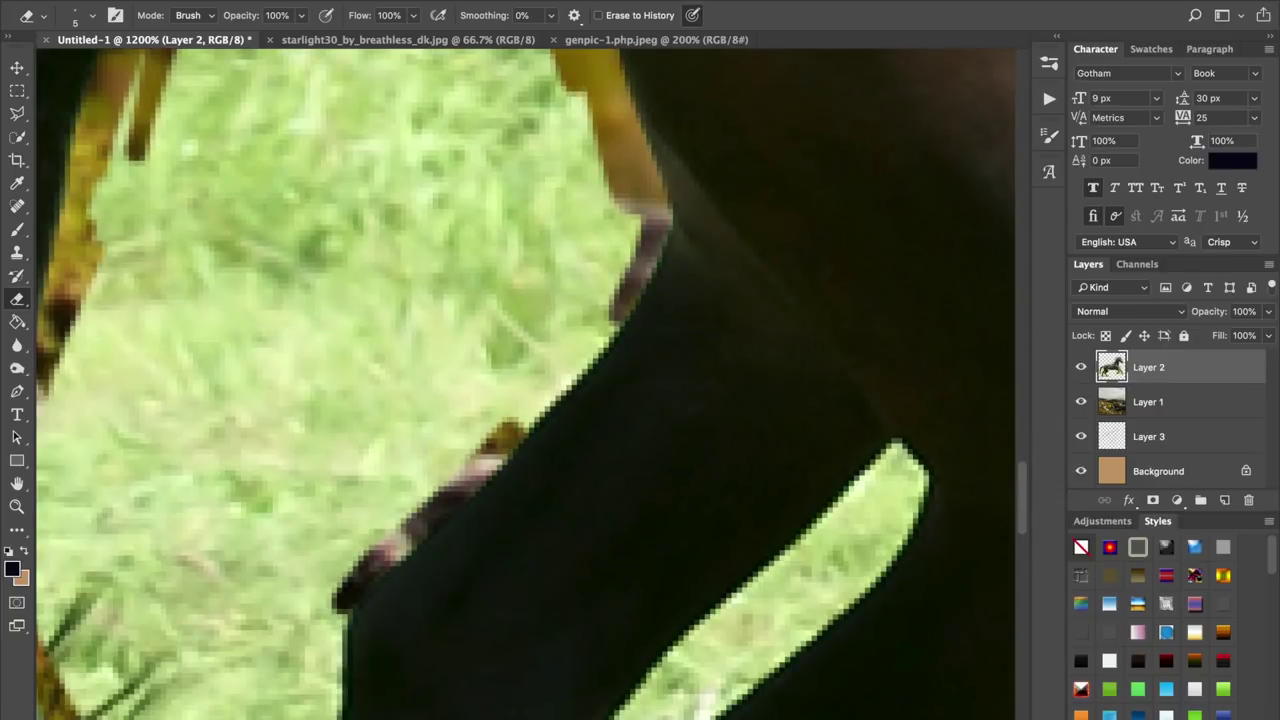
scroll(345, 600, down, 8)
drag(543, 300, 500, 400)
scroll(500, 400, down, 6)
mouse_move(603, 163)
mouse_down()
mouse_move(551, 428)
mouse_move(641, 604)
mouse_up()
- Erase the grass around the rearmost hind hoof and up the leg's front edge into the gap between the hind legs
scroll(551, 428, down, 8)
scroll(590, 560, up, 3)
drag(455, 545, 577, 155)
drag(804, 138, 706, 390)
scroll(706, 390, down, 5)
drag(612, 228, 698, 568)
scroll(690, 500, up, 8)
drag(590, 280, 655, 224)
scroll(655, 224, up, 6)
drag(550, 415, 782, 162)
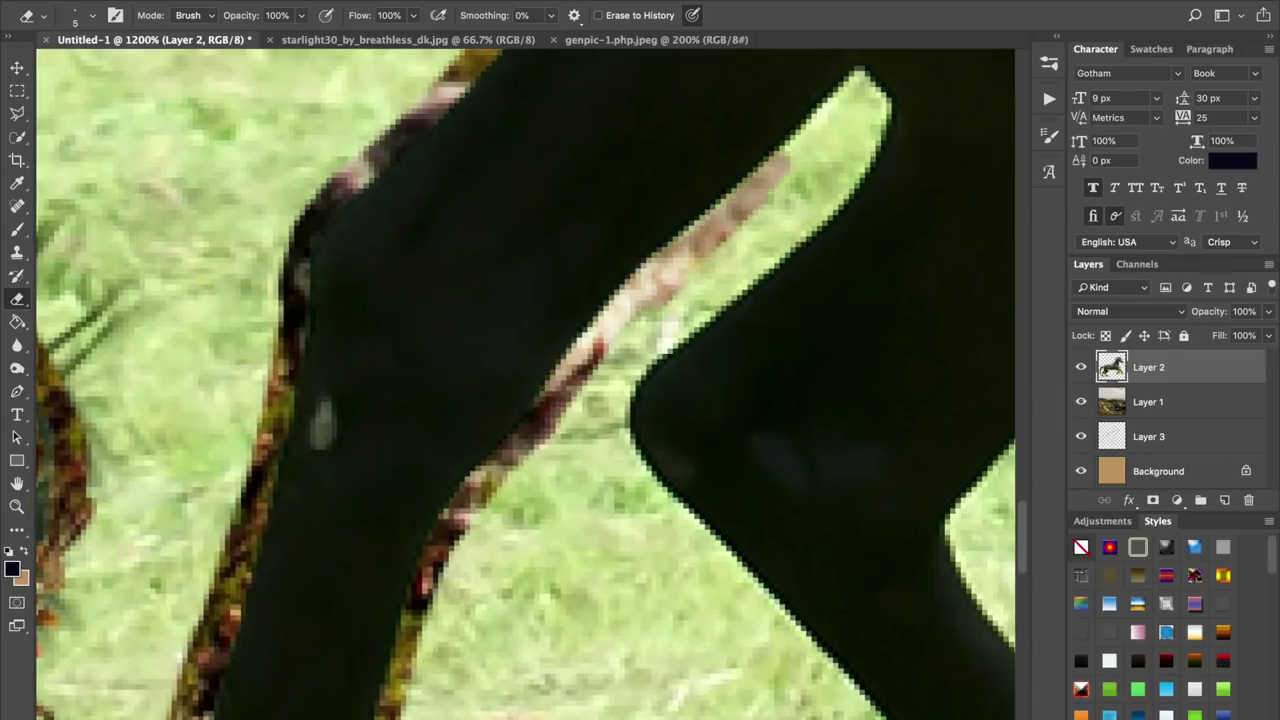
- Clear the remaining grass from the narrow gap between the thighs and around the hock of the forward hind leg
scroll(526, 384, up, 4)
scroll(526, 384, right, 3)
scroll(526, 384, down, 6)
drag(412, 420, 522, 546)
drag(388, 400, 400, 298)
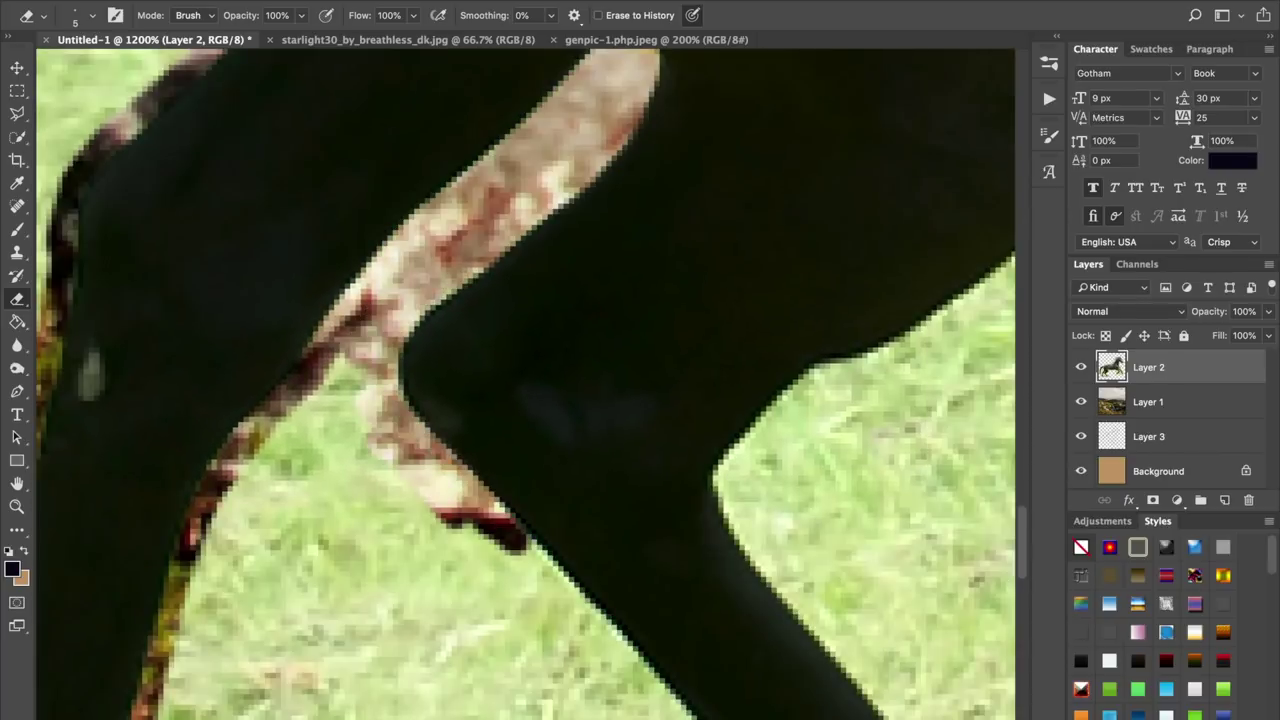
- Erase a strip of grass down the rear edge of the forward hind leg below its hock
scroll(526, 384, down, 3)
drag(345, 445, 483, 598)
drag(556, 390, 748, 664)
scroll(632, 510, down, 4)
drag(634, 508, 770, 620)
- Erase the grass around the forward hind hoof and up the front edge of the lower leg
scroll(770, 620, down, 5)
drag(600, 475, 838, 634)
drag(528, 605, 326, 462)
scroll(326, 462, up, 3)
mouse_move(474, 630)
mouse_down()
mouse_move(212, 346)
mouse_move(260, 280)
mouse_up()
right_click(209, 345)
click(374, 341)
key(Escape)
- Erase a strip of grass up the front edge of the forward hind leg's thigh to the flank
scroll(374, 341, up, 5)
mouse_move(264, 282)
mouse_down()
mouse_move(349, 208)
mouse_move(292, 230)
mouse_move(430, 174)
mouse_up()
key(x)
key(super+z)
scroll(430, 174, up, 4)
drag(335, 352, 530, 212)
scroll(530, 212, up, 5)
drag(314, 436, 440, 268)
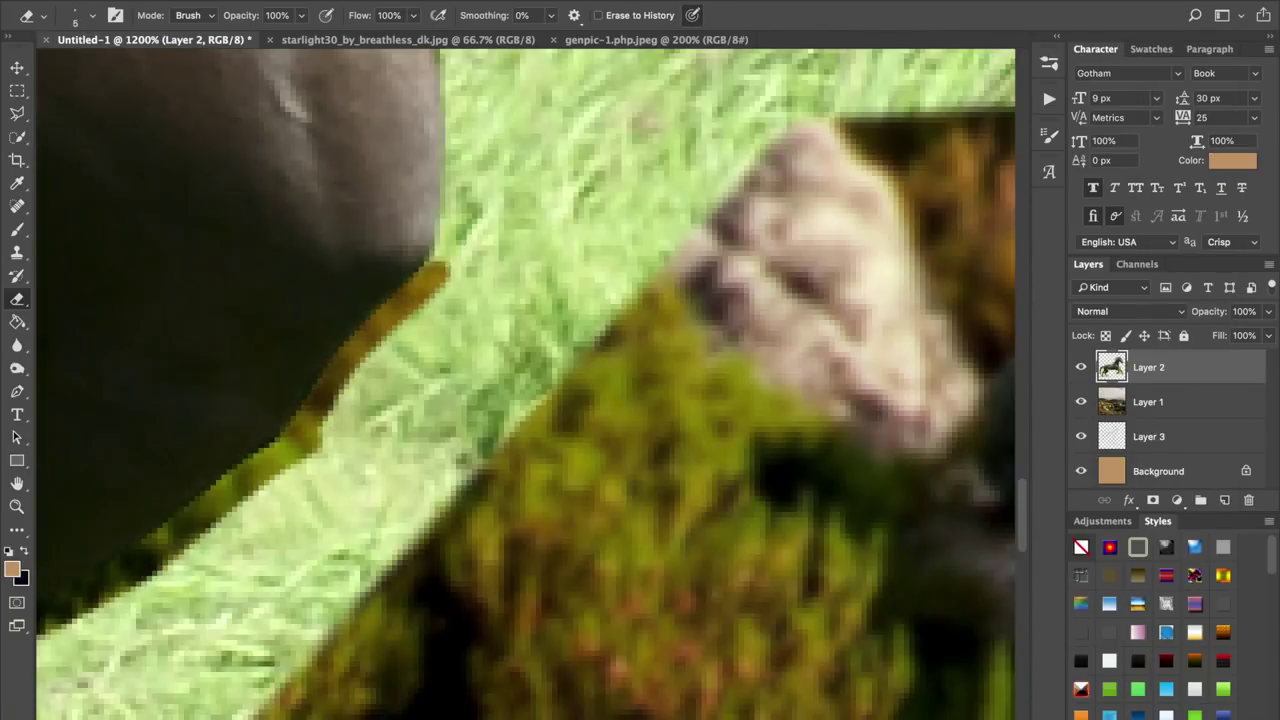
scroll(440, 268, up, 6)
drag(430, 565, 464, 300)
- Erase a thin strip of grass along the underside of the belly toward the front legs, undoing one faulty stroke
scroll(670, 336, right, 6)
mouse_move(355, 314)
mouse_down()
mouse_move(608, 360)
mouse_move(898, 366)
mouse_up()
scroll(898, 366, right, 6)
drag(545, 338, 975, 245)
scroll(975, 245, right, 6)
drag(612, 216, 624, 232)
mouse_move(342, 240)
mouse_down()
mouse_move(868, 396)
mouse_move(462, 266)
mouse_up()
key(super+z)
scroll(462, 266, right, 6)
mouse_move(225, 312)
mouse_down()
mouse_move(812, 538)
mouse_move(827, 577)
mouse_up()
- Erase the grass along the rear edge of the bent front leg's lower part and around its hoof
scroll(827, 577, down, 10)
mouse_move(448, 338)
mouse_down()
mouse_move(532, 368)
mouse_move(616, 224)
mouse_up()
scroll(532, 368, up, 3)
scroll(616, 224, down, 2)
drag(480, 404, 624, 152)
mouse_move(624, 146)
mouse_down()
mouse_move(422, 308)
mouse_move(450, 434)
mouse_move(590, 378)
mouse_up()
mouse_move(590, 378)
mouse_down()
mouse_move(462, 500)
mouse_move(716, 381)
mouse_up()
drag(716, 381, 546, 447)
mouse_move(546, 432)
mouse_down()
mouse_move(623, 345)
mouse_move(672, 198)
mouse_move(506, 274)
mouse_up()
- Erase the grass up the bent leg's front edge and in the tight gap between the front legs, using a 2 px eraser there
scroll(672, 198, up, 4)
scroll(628, 174, up, 6)
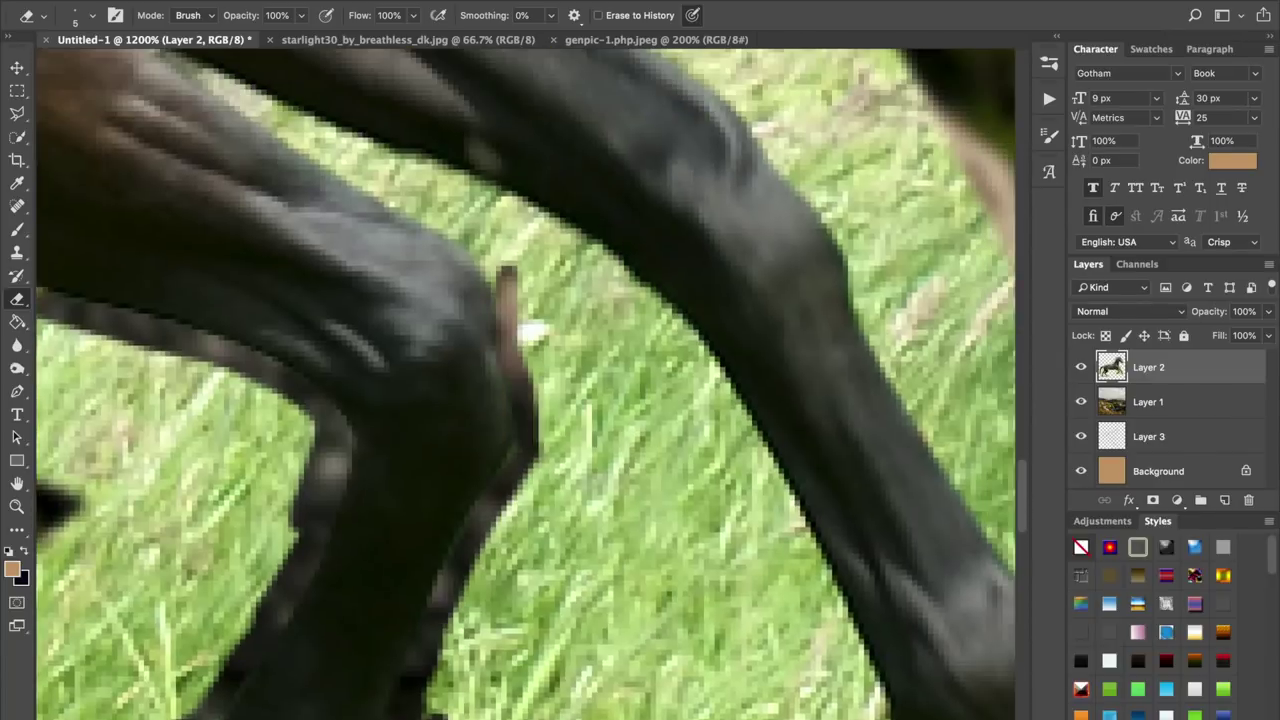
scroll(506, 274, up, 6)
drag(456, 512, 384, 402)
scroll(384, 402, left, 4)
drag(526, 504, 330, 385)
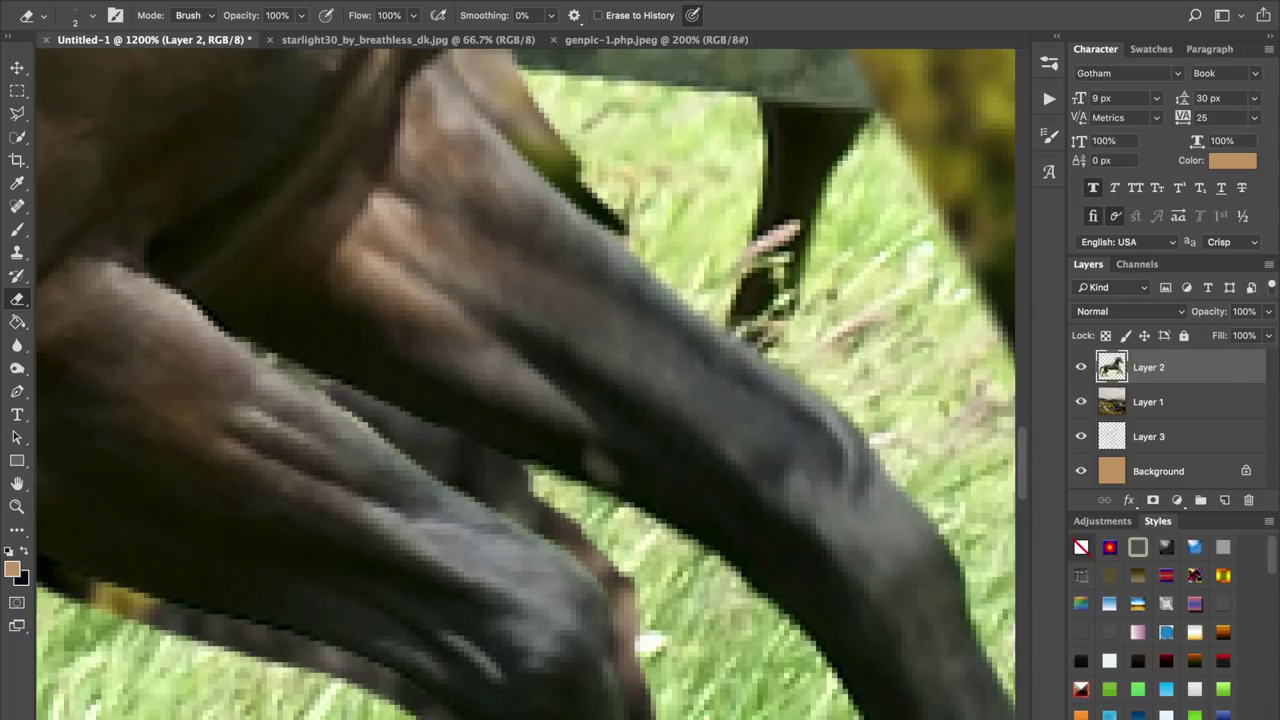
- Erase the grass along the rear edge of the extended front leg, with the eraser enlarged to 5 px below the knee
drag(540, 482, 738, 590)
scroll(738, 590, down, 8)
key(bracketright)
key(bracketright)
key(bracketright)
drag(638, 382, 706, 534)
scroll(640, 400, up, 5)
drag(500, 270, 600, 480)
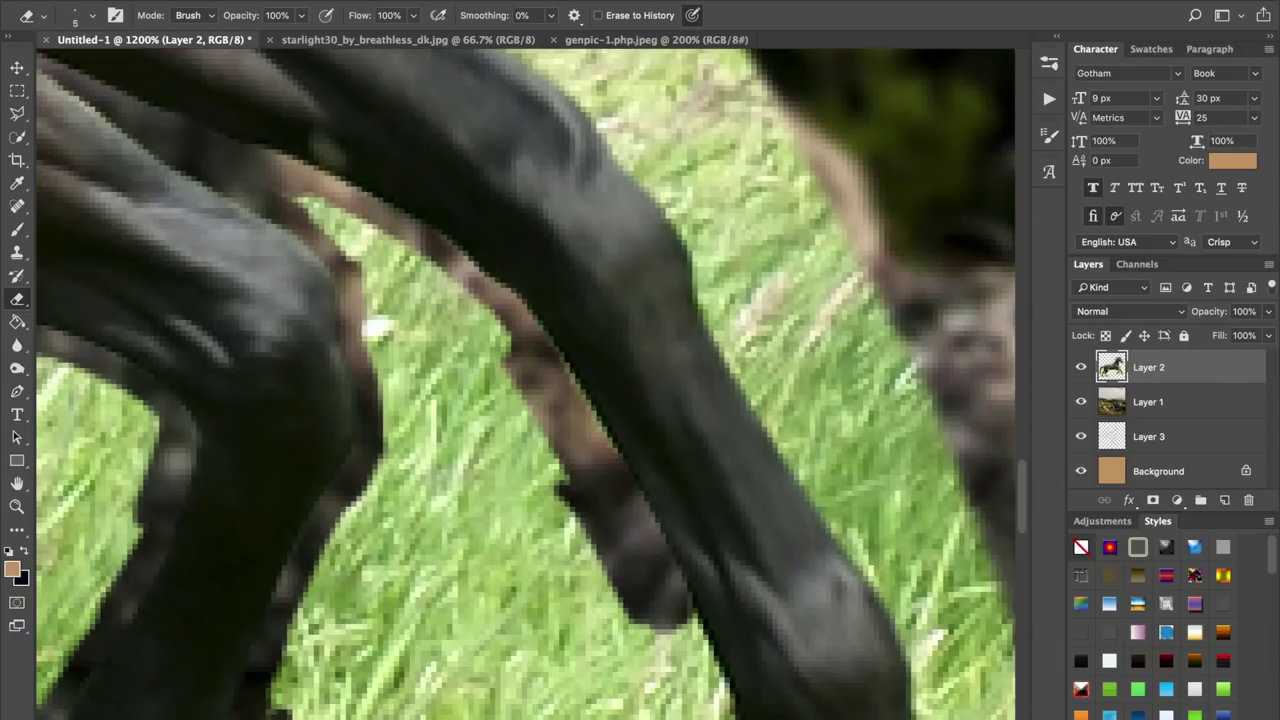
- Erase the grass down the rear of the extended front leg's lower part and around its hoof
scroll(640, 480, down, 5)
drag(714, 464, 720, 502)
scroll(720, 502, down, 5)
mouse_move(694, 292)
mouse_down()
mouse_move(752, 326)
mouse_move(742, 572)
mouse_up()
scroll(742, 572, right, 4)
drag(602, 524, 821, 400)
- Erase a strip of grass up the front edge of the extended front leg, from above the hoof past the knee
scroll(821, 400, up, 3)
drag(737, 530, 630, 262)
scroll(630, 262, up, 6)
drag(576, 498, 462, 276)
scroll(462, 276, up, 3)
drag(538, 326, 482, 268)
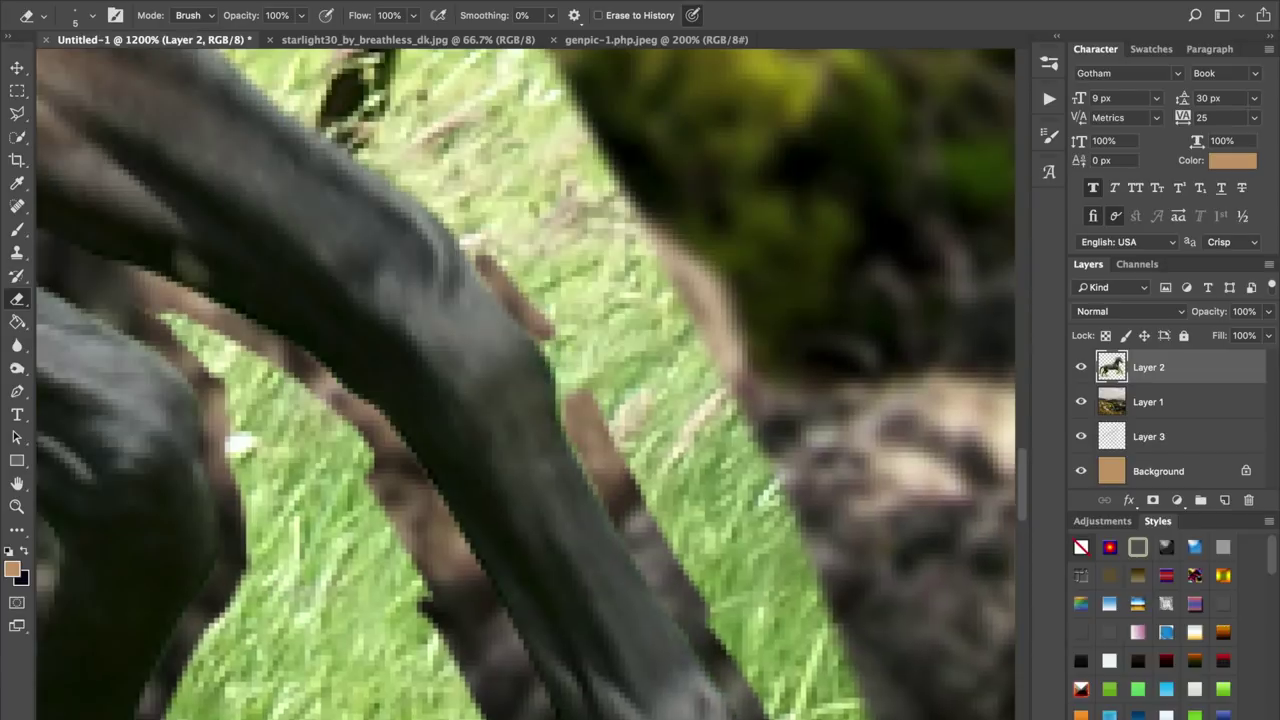
scroll(482, 268, up, 4)
drag(408, 436, 496, 488)
mouse_move(476, 480)
mouse_down()
mouse_move(326, 376)
mouse_move(462, 480)
mouse_up()
- Enlarge the eraser and remove the background beside the top of the extended front leg
key(bracketright)
key(bracketright)
key(bracketright)
key(bracketright)
key(bracketright)
key(bracketright)
key(bracketright)
key(bracketright)
key(bracketright)
mouse_move(520, 226)
mouse_down()
mouse_move(526, 284)
mouse_move(457, 340)
mouse_up()
- Reduce the eraser size and erase the background along the front outline of the chest
scroll(457, 340, up, 5)
key(bracketleft)
key(bracketleft)
key(bracketleft)
key(bracketleft)
drag(378, 338, 430, 122)
scroll(440, 150, up, 5)
drag(446, 216, 428, 368)
- Erase the leftover grass patch in front of the upper chest with a 30 px eraser
key(bracketright)
key(bracketright)
key(bracketright)
key(bracketright)
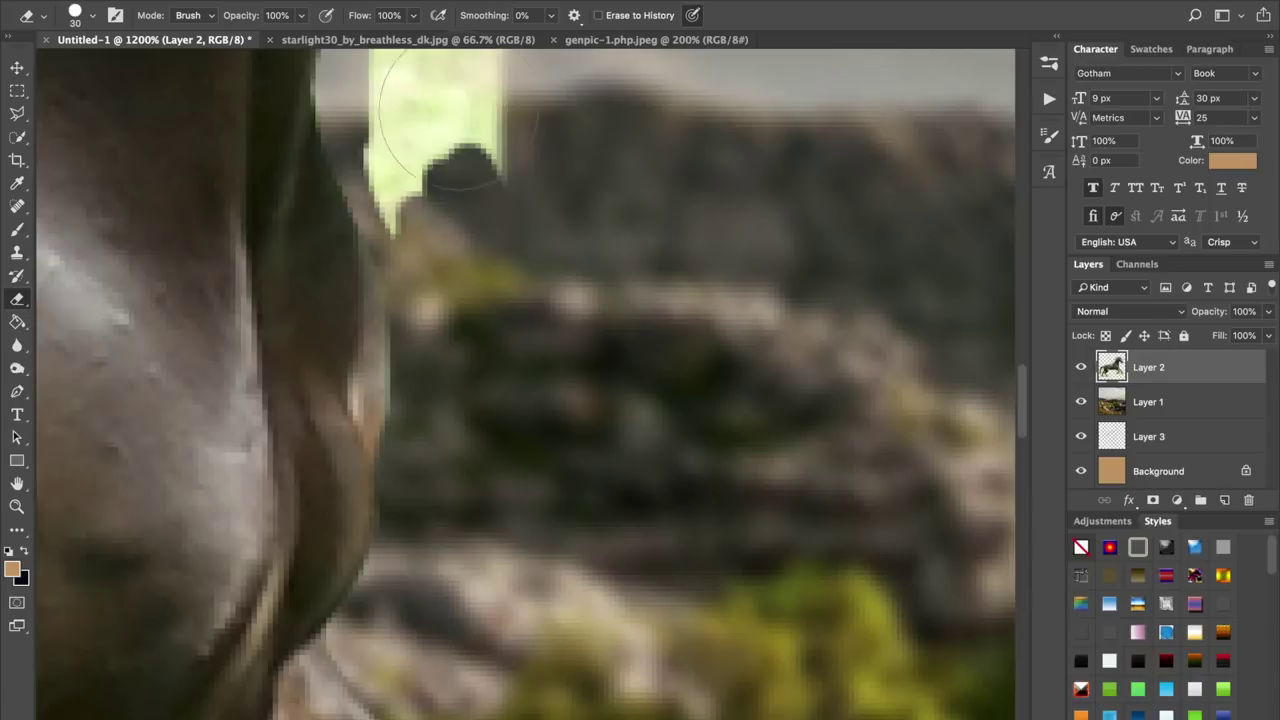
drag(438, 160, 434, 84)
- Erase the larger leftover background areas in front of the neck and around the head at 600% zoom
key(super+minus)
key(super+minus)
key(super+minus)
scroll(455, 300, up, 5)
mouse_move(476, 232)
mouse_down()
mouse_move(671, 340)
mouse_move(880, 284)
mouse_move(870, 146)
mouse_up()
scroll(870, 146, up, 6)
drag(668, 202, 646, 118)
scroll(650, 130, up, 5)
mouse_move(678, 248)
mouse_down()
mouse_move(646, 177)
mouse_move(700, 272)
mouse_up()
- Reduce the eraser size and remove the remaining background close to the outline of the head
key(bracketleft)
key(bracketleft)
mouse_move(546, 228)
mouse_down()
mouse_move(546, 196)
mouse_move(503, 190)
mouse_move(385, 275)
mouse_up()
key(bracketleft)
key(bracketleft)
mouse_move(485, 235)
mouse_down()
mouse_move(350, 215)
mouse_move(230, 255)
mouse_up()
mouse_move(340, 300)
mouse_down()
mouse_move(500, 250)
mouse_move(432, 270)
mouse_up()
drag(420, 360, 534, 236)
mouse_move(488, 275)
mouse_down()
mouse_move(515, 225)
mouse_move(480, 115)
mouse_up()
- Enlarge the eraser to 45 px and clear the leftover background behind the horse's neck
key(bracketright)
key(bracketright)
key(bracketright)
key(bracketright)
key(bracketright)
key(bracketright)
key(bracketright)
mouse_move(398, 340)
mouse_down()
mouse_move(449, 211)
mouse_move(280, 510)
mouse_move(160, 585)
mouse_up()
- Erase the leftover grass and fence above the horse's back, undoing the last stroke near the rump
scroll(200, 570, down, 5)
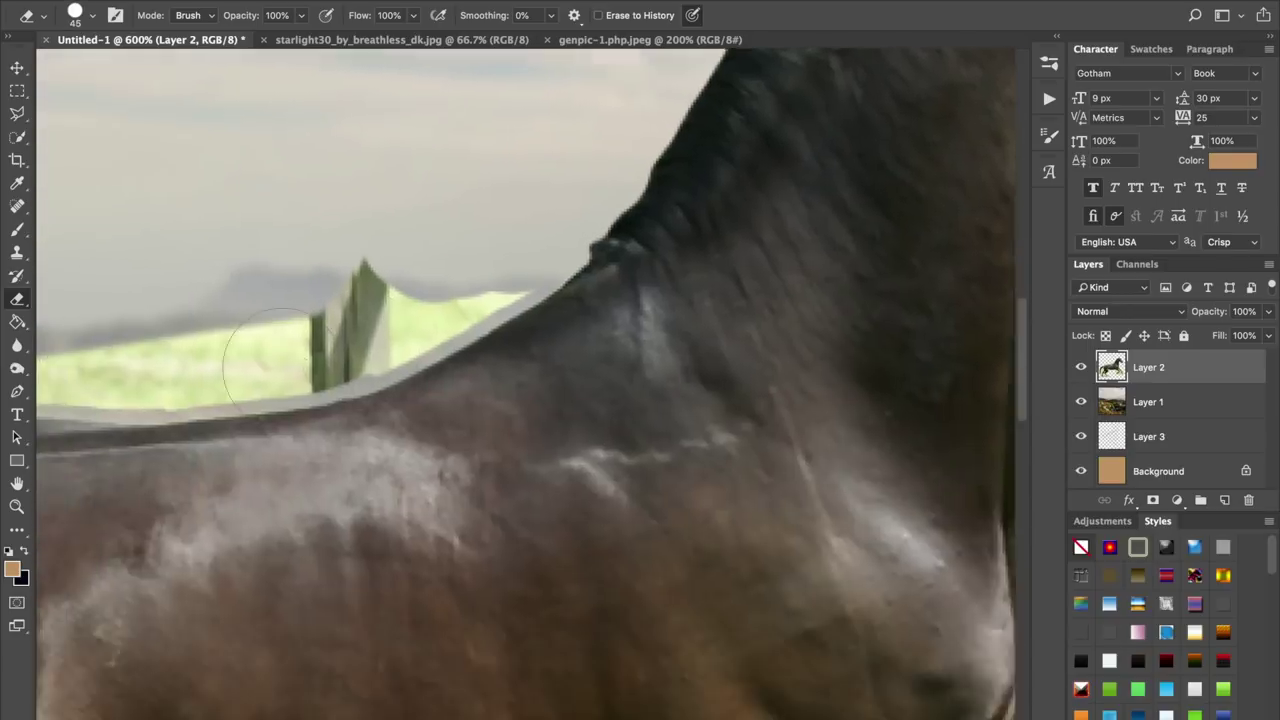
drag(370, 290, 563, 159)
drag(325, 268, 195, 285)
mouse_move(300, 250)
mouse_down()
mouse_move(577, 263)
mouse_move(440, 298)
mouse_up()
drag(270, 320, 593, 237)
drag(215, 385, 490, 260)
key(super+z)
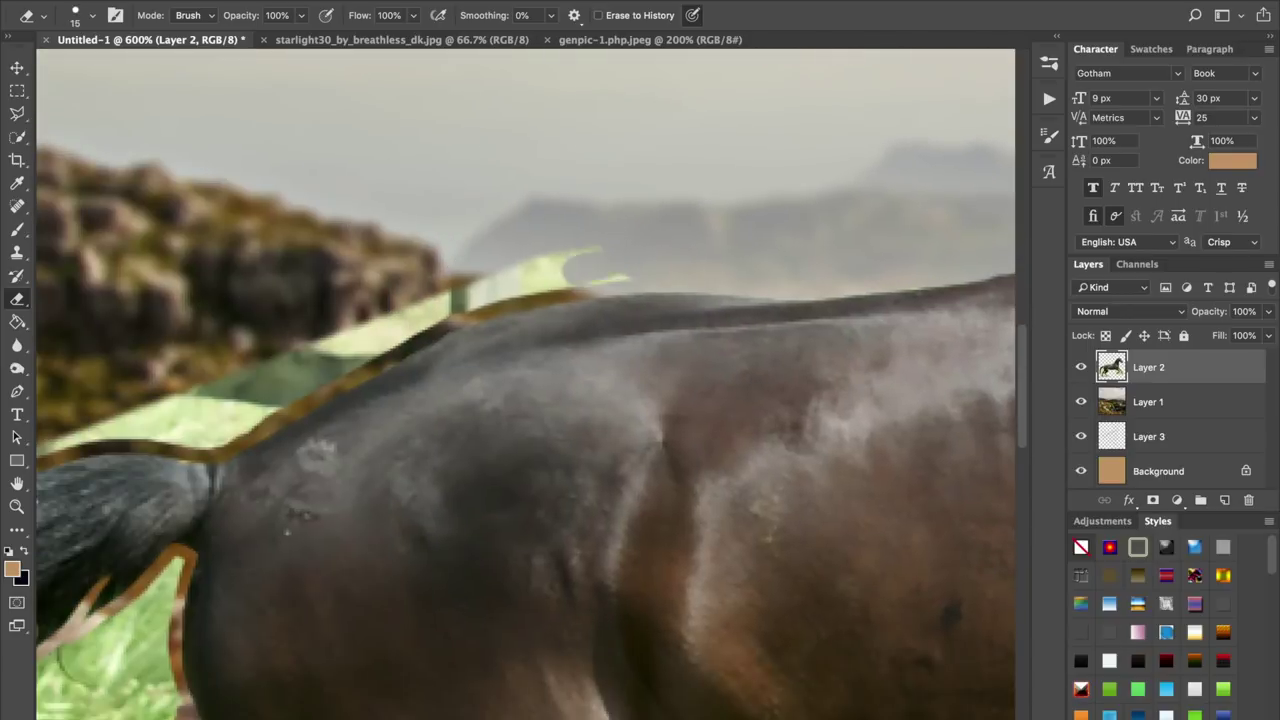
- Erase the remaining band of grass above the rump toward the base of the tail with a 15 px eraser
key(bracketleft)
key(bracketleft)
key(bracketleft)
key(bracketleft)
key(bracketleft)
key(bracketleft)
drag(585, 268, 212, 430)
scroll(526, 384, down, 10)
scroll(526, 384, left, 6)
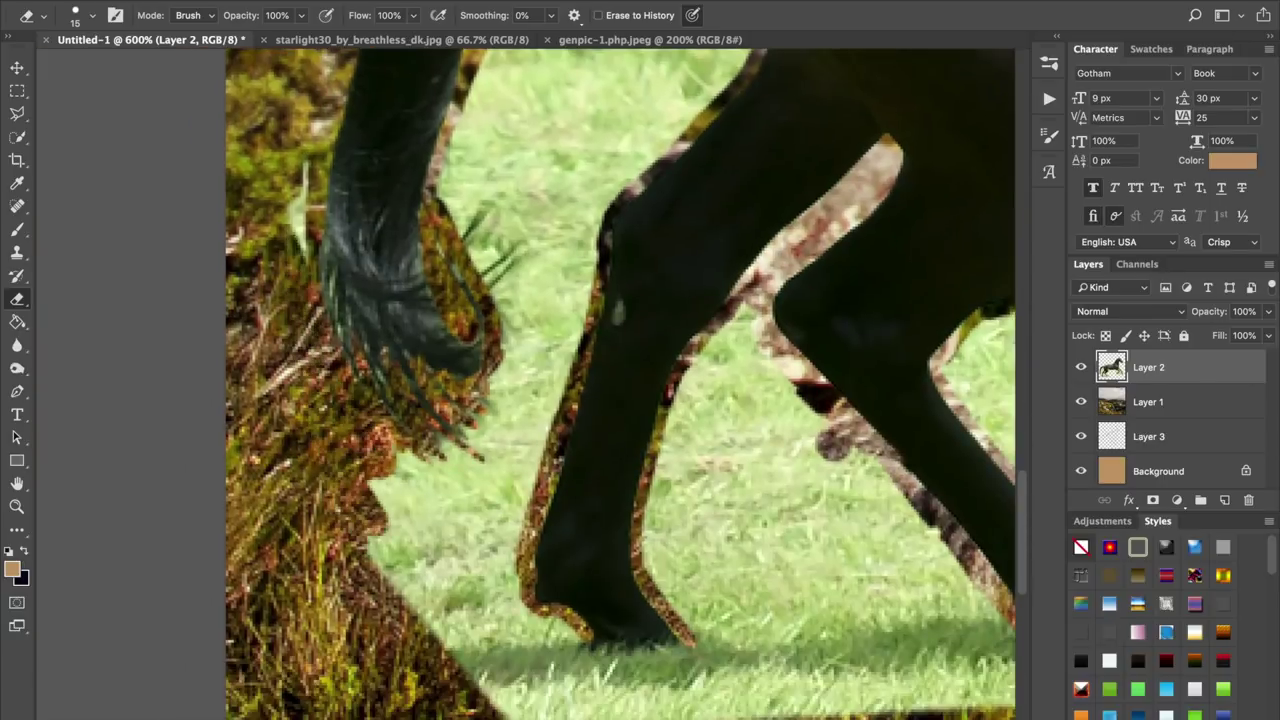
- Enlarge the eraser to 35 px and erase the leftover grass between the tail and the hind leg
key(bracketright)
key(bracketright)
key(bracketright)
key(bracketright)
scroll(600, 384, up, 10)
scroll(600, 384, right, 2)
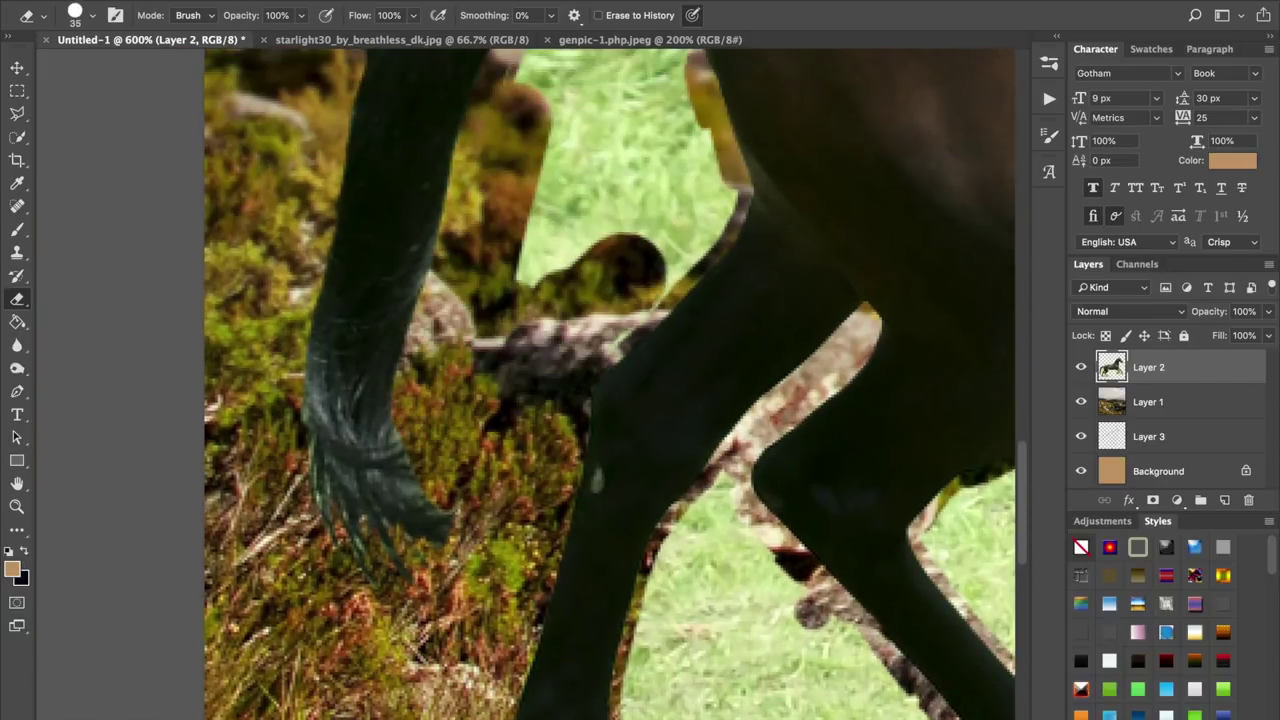
scroll(592, 96, up, 6)
scroll(592, 96, right, 2)
mouse_move(455, 460)
mouse_down()
mouse_move(541, 366)
mouse_move(550, 436)
mouse_up()
- Erase the grass behind and in front of the lower part of the rearmost hind leg, leaving its hoof intact
scroll(550, 436, down, 12)
mouse_move(412, 498)
mouse_down()
mouse_move(543, 403)
mouse_move(574, 192)
mouse_up()
drag(690, 292, 810, 520)
scroll(800, 520, right, 5)
scroll(800, 520, up, 2)
drag(702, 595, 798, 590)
- Erase the remaining grass around the forward hind leg, from its lower part up toward the belly
scroll(798, 590, right, 6)
scroll(798, 590, up, 2)
drag(530, 442, 790, 636)
drag(562, 332, 800, 105)
drag(532, 350, 468, 345)
- Reduce the eraser to 25 px and erase the grass close to the underside of the belly
key(bracketleft)
key(bracketleft)
drag(486, 302, 540, 290)
scroll(540, 290, up, 7)
scroll(540, 290, right, 6)
mouse_move(430, 440)
mouse_down()
mouse_move(480, 345)
mouse_move(565, 400)
mouse_up()
- Enlarge the eraser to 30 px and clear the grass beneath the belly toward the front legs
key(bracketright)
drag(480, 370, 520, 430)
scroll(520, 430, right, 6)
mouse_move(395, 370)
mouse_down()
mouse_move(552, 365)
mouse_move(750, 335)
mouse_move(870, 400)
mouse_move(665, 660)
mouse_up()
scroll(870, 400, right, 4)
scroll(870, 400, down, 1)
drag(765, 558, 850, 525)
scroll(850, 525, right, 5)
drag(645, 480, 668, 420)
- Erase the leftover grass around the bent front leg and between the two front legs
scroll(668, 420, down, 7)
scroll(668, 420, left, 3)
mouse_move(562, 392)
mouse_down()
mouse_move(588, 424)
mouse_move(880, 345)
mouse_up()
scroll(690, 420, right, 5)
scroll(690, 420, up, 3)
mouse_move(650, 600)
mouse_down()
mouse_move(692, 320)
mouse_move(780, 490)
mouse_up()
scroll(780, 440, up, 4)
drag(685, 400, 640, 368)
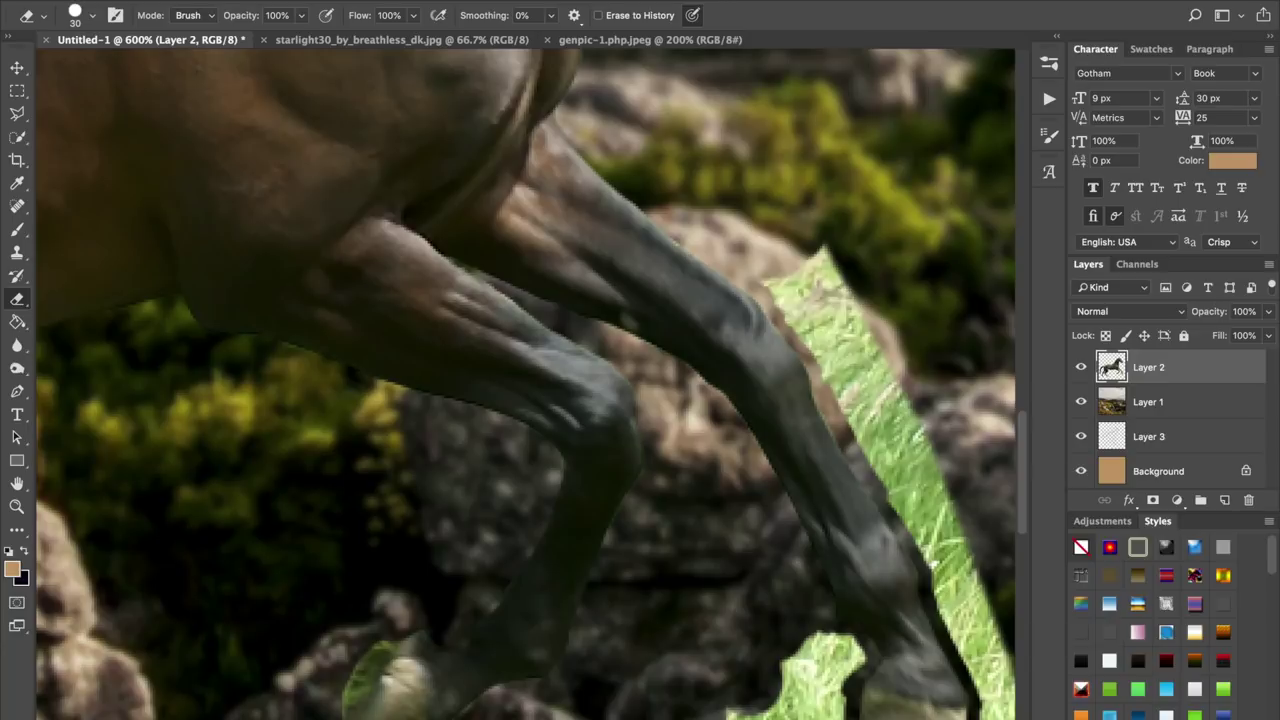
- Erase the green strip in front of the outstretched front leg and the grass around its hoof
drag(802, 290, 905, 465)
scroll(905, 465, right, 3)
drag(805, 412, 885, 560)
scroll(870, 560, down, 4)
drag(685, 450, 880, 595)
drag(880, 595, 880, 425)
drag(695, 430, 735, 410)
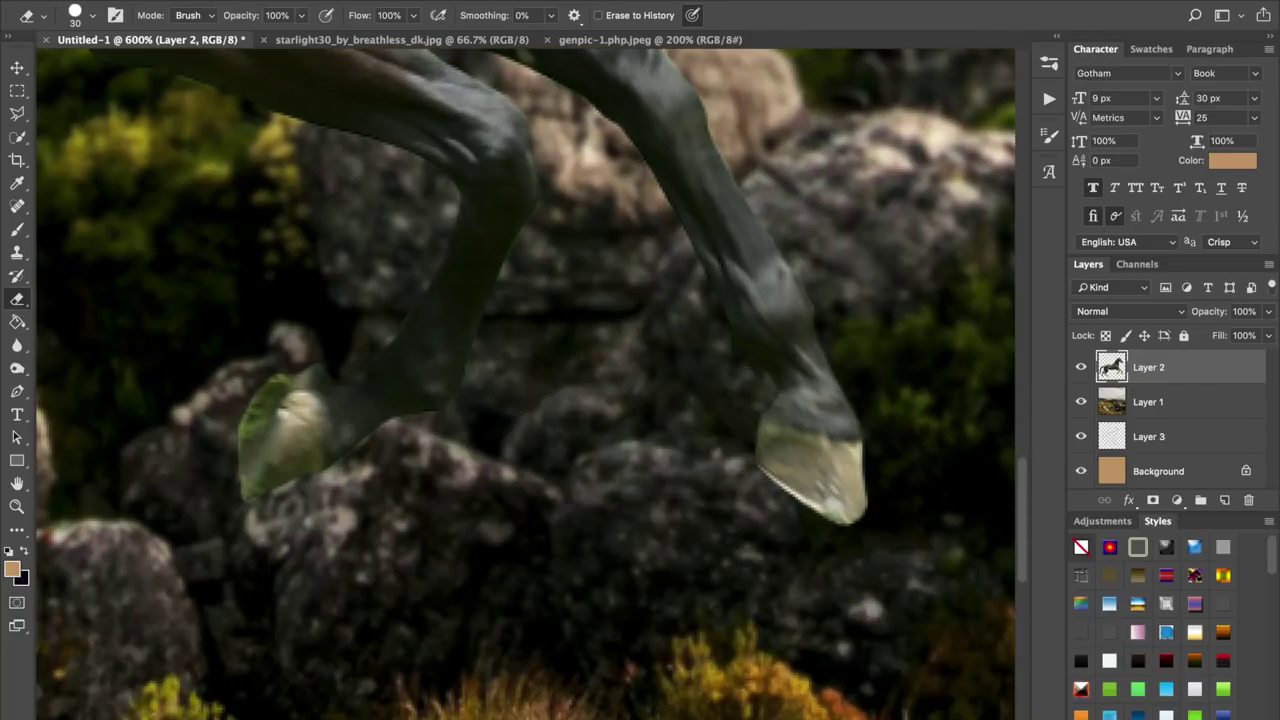
- Switch the eraser to a soft round brush at 30 px
key(super+minus)
key(super+minus)
key(super+minus)
key(super+minus)
key(super+minus)
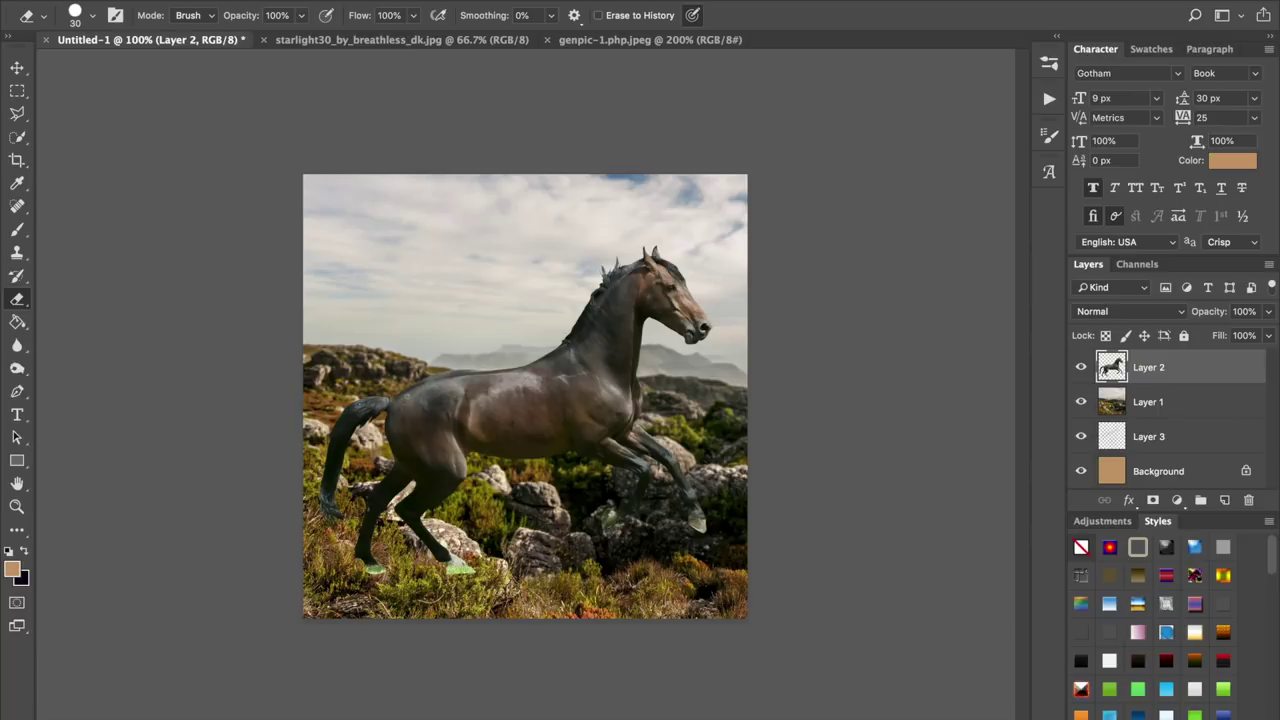
click(93, 16)
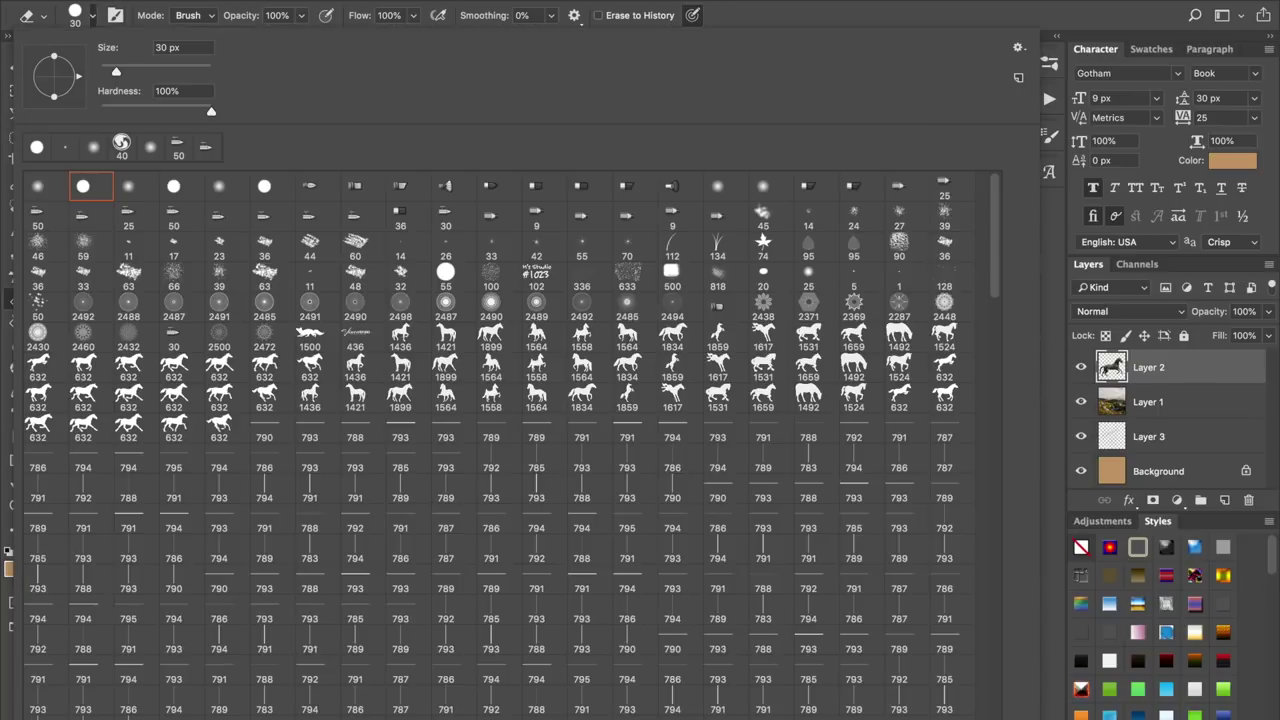
key(Return)
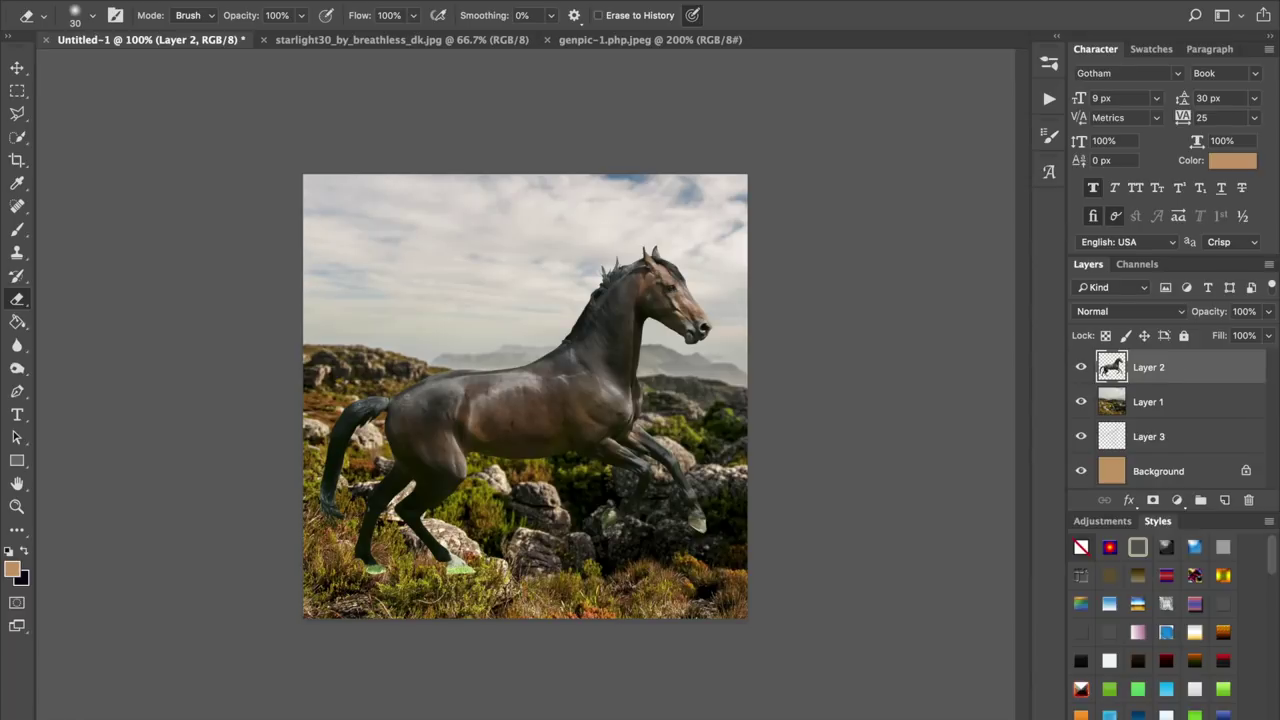
- Enlarge the soft eraser to 90 px and fade out the bright grass beneath both hind hooves
key(super+plus)
key(super+plus)
key(super+plus)
drag(400, 540, 803, 210)
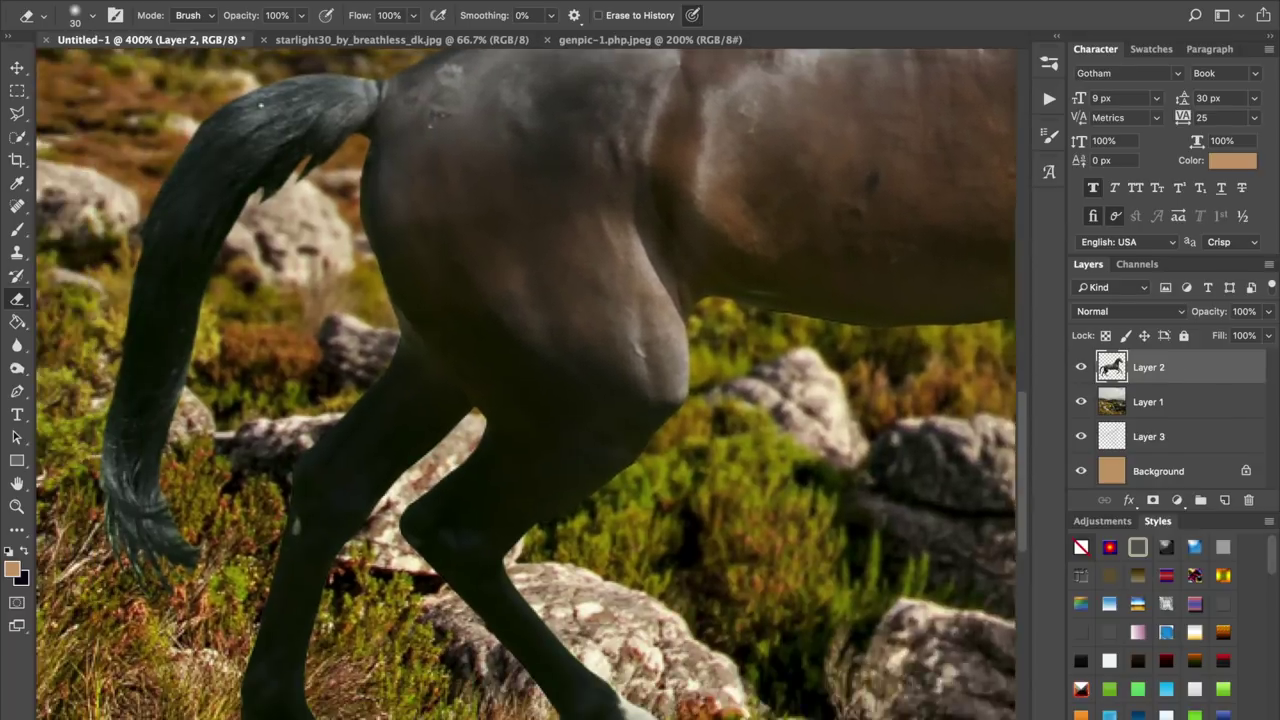
scroll(526, 384, down, 5)
key(bracketright)
click(438, 550)
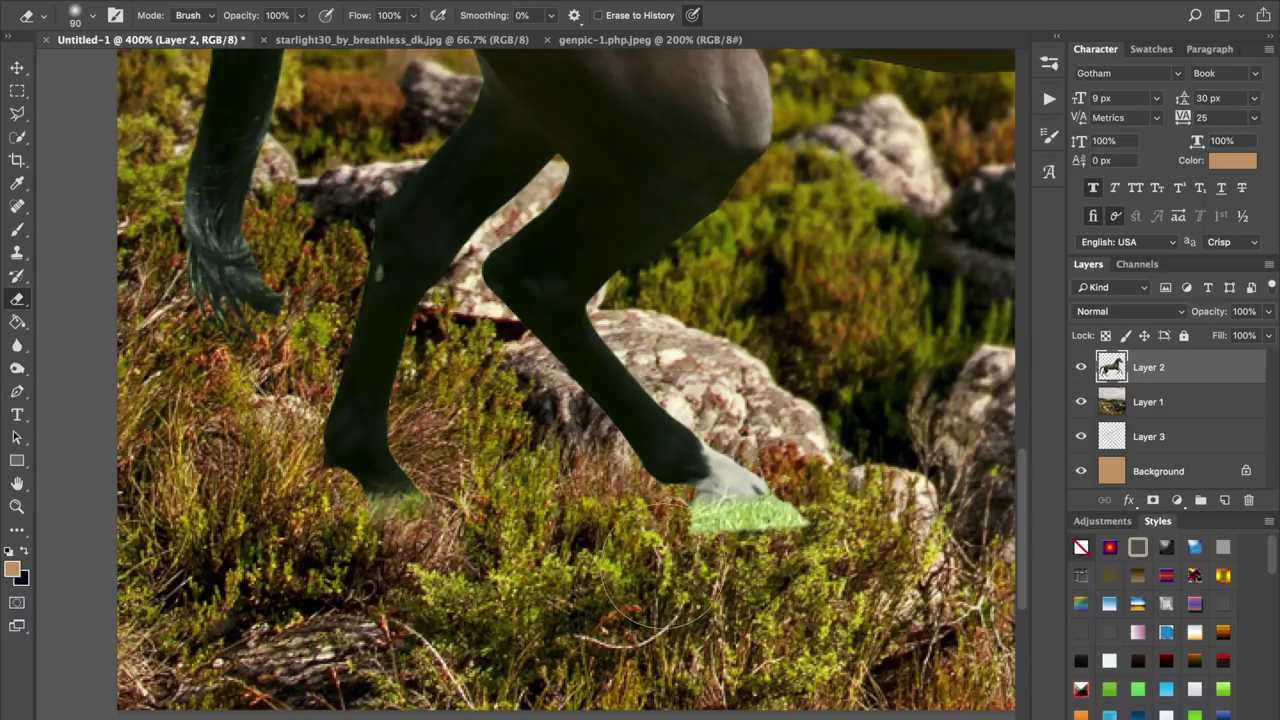
drag(701, 525, 803, 556)
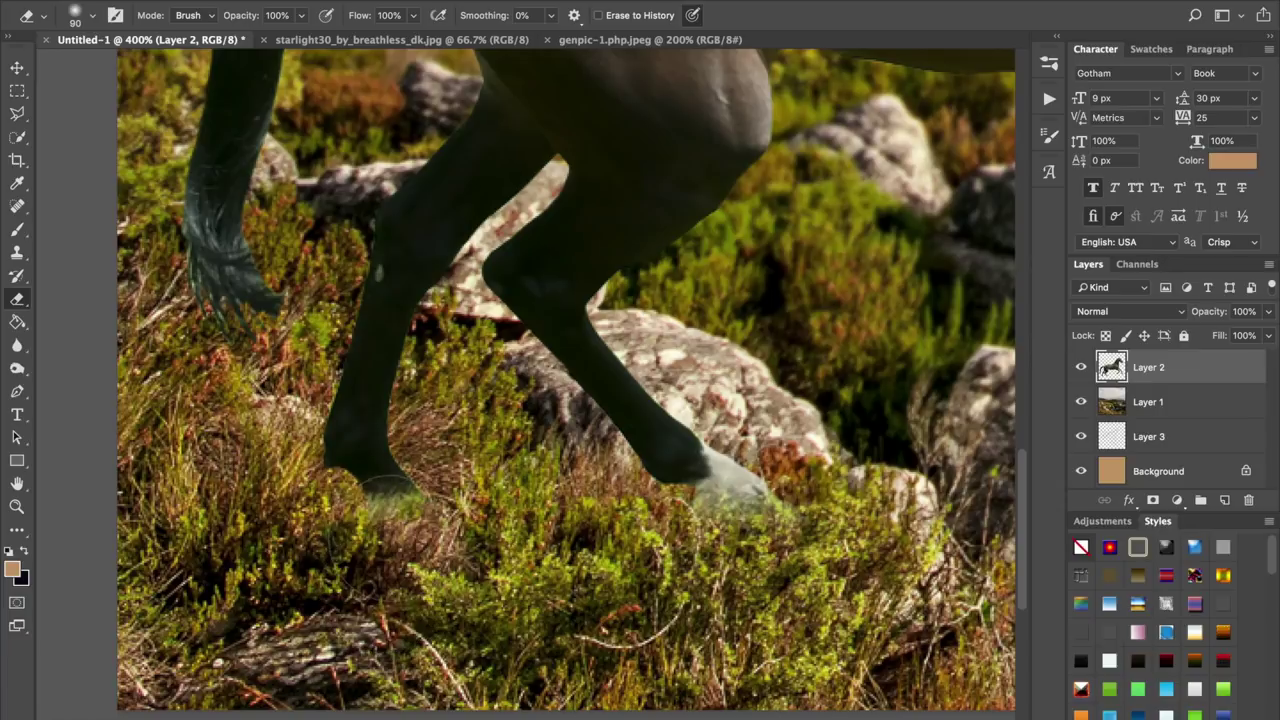
- Examine the whole horse and its hind hooves for how well they blend into the landscape
key(super+minus)
key(super+minus)
key(super+minus)
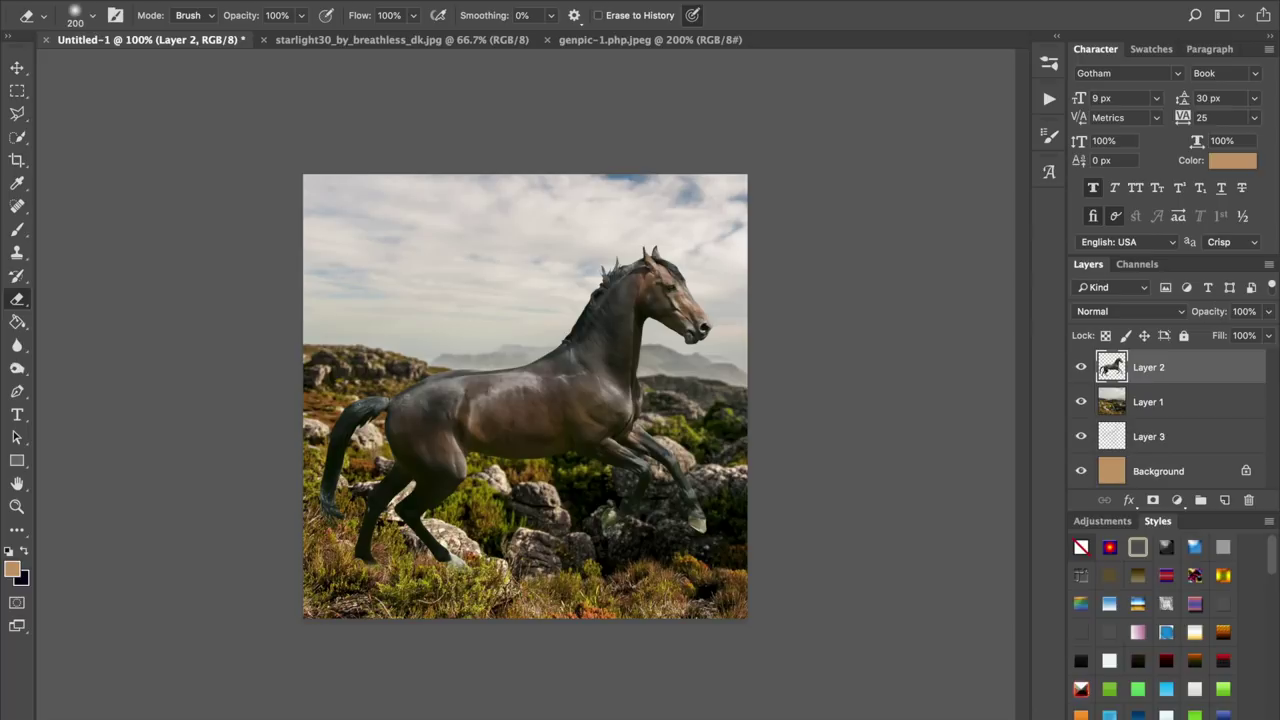
key(super+plus)
key(super+plus)
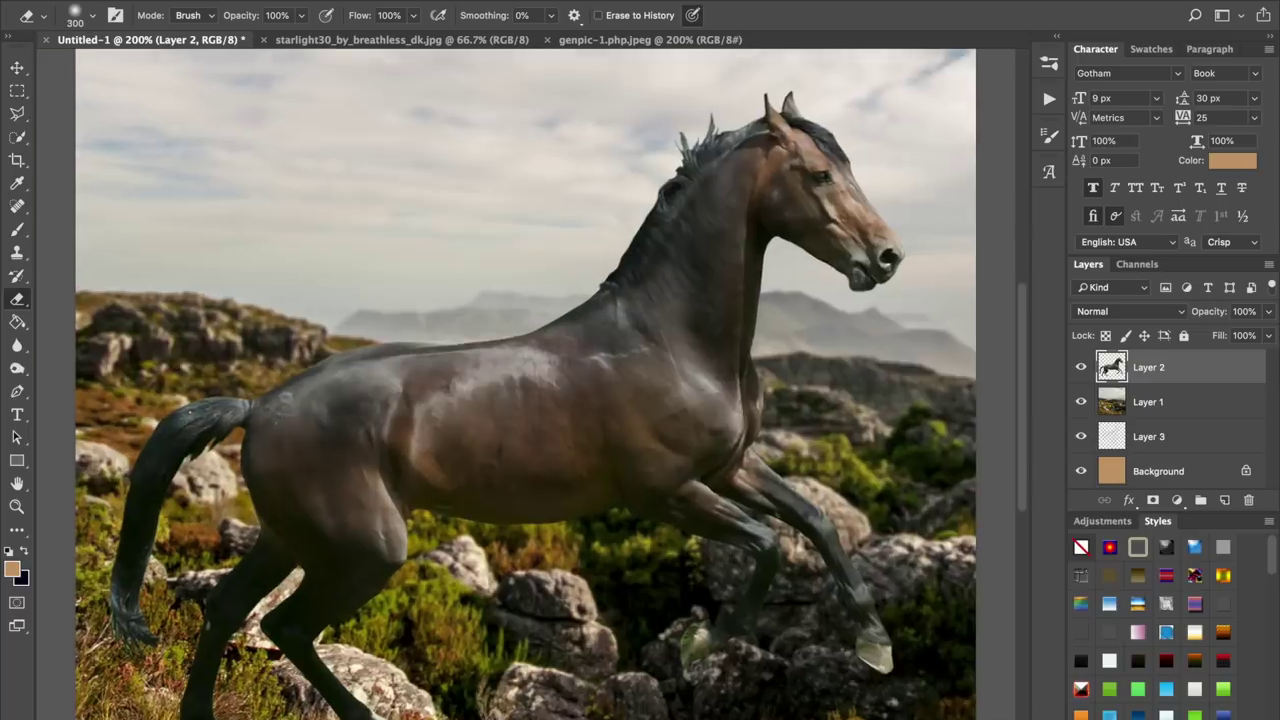
scroll(498, 424, down, 6)
scroll(497, 418, down, 5)
scroll(497, 418, left, 4)
scroll(497, 419, left, 6)
scroll(510, 420, up, 2)
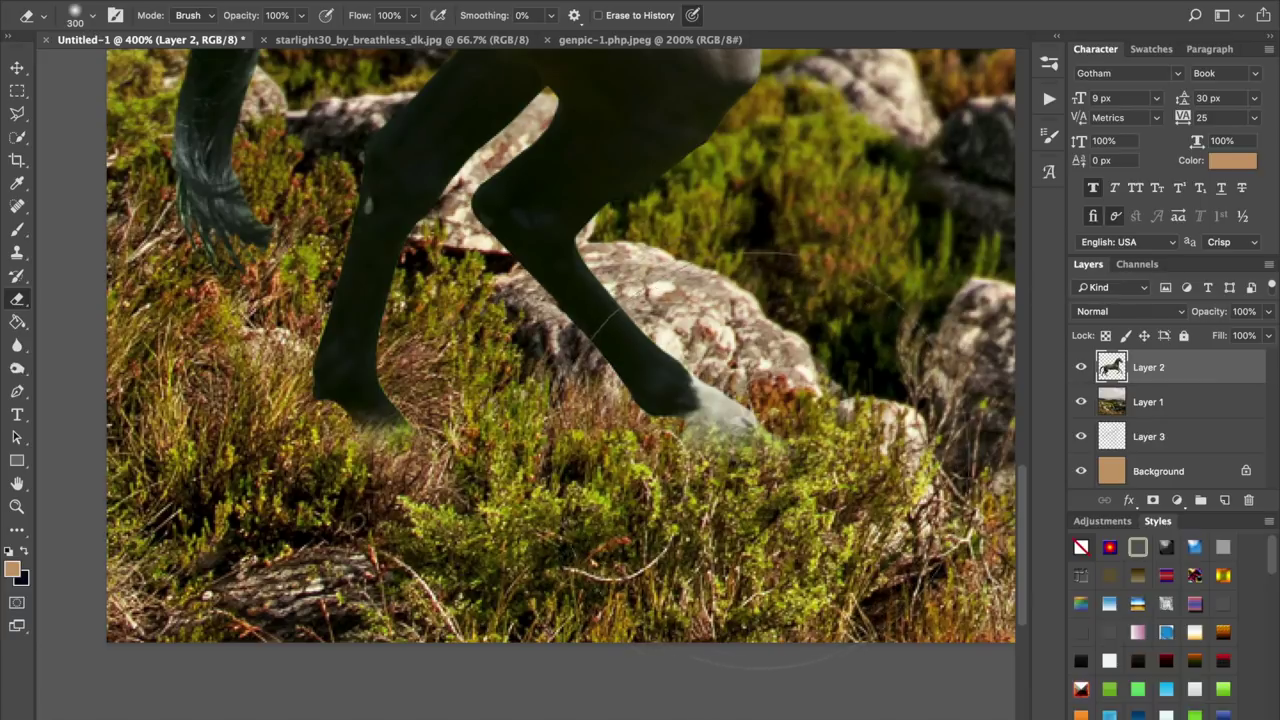
scroll(800, 445, right, 3)
scroll(800, 445, up, 3)
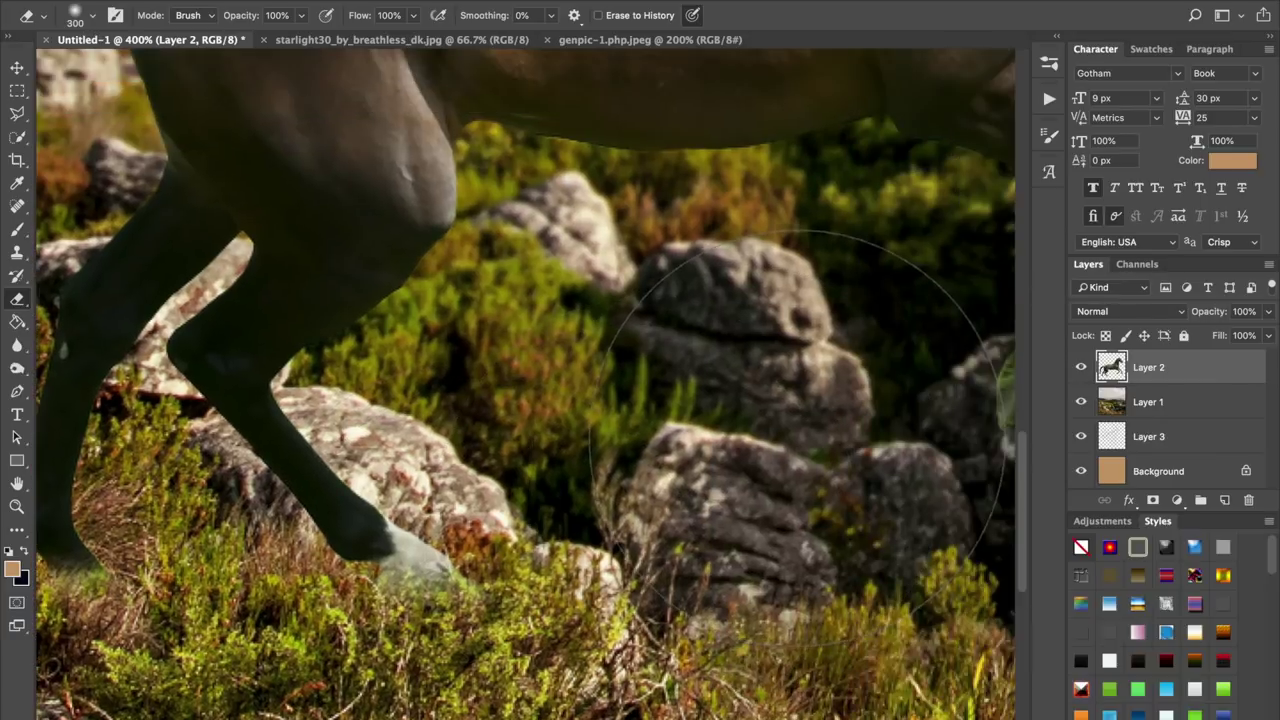
scroll(797, 440, down, 3)
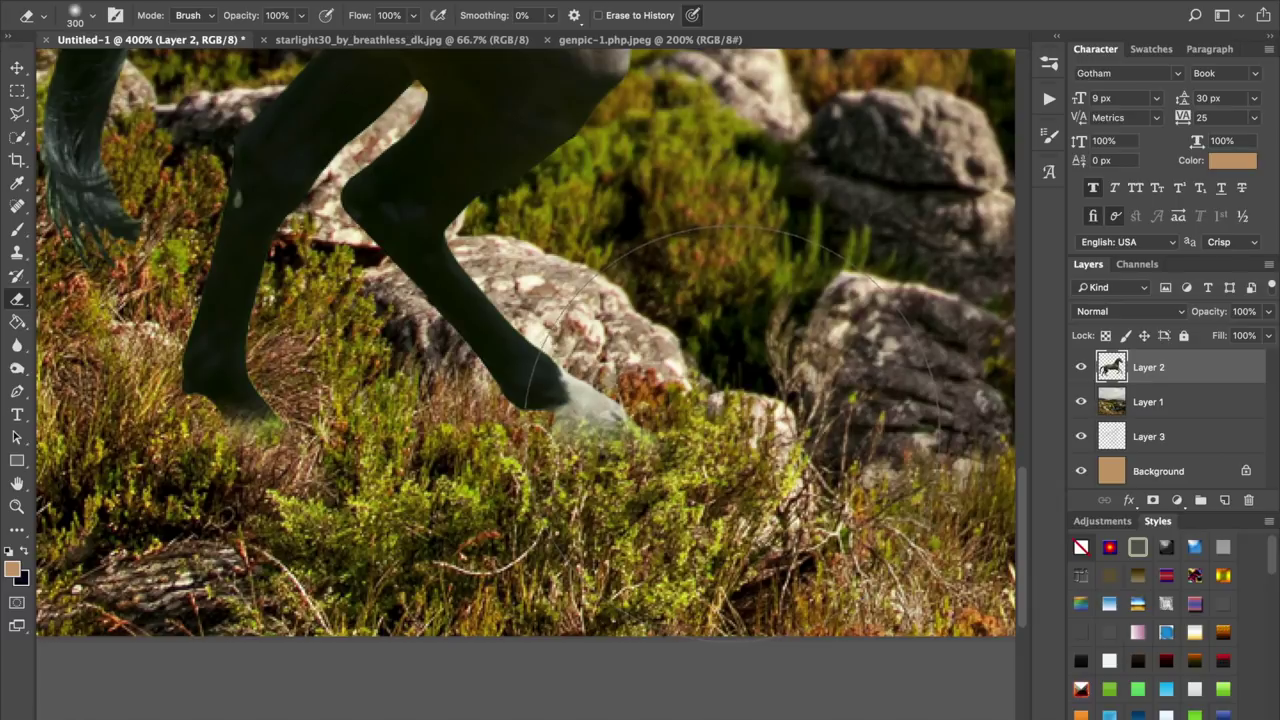
- Hide Layer 2 to examine the bushes on Layer 1 beneath the hooves, and show the horse again
key(v)
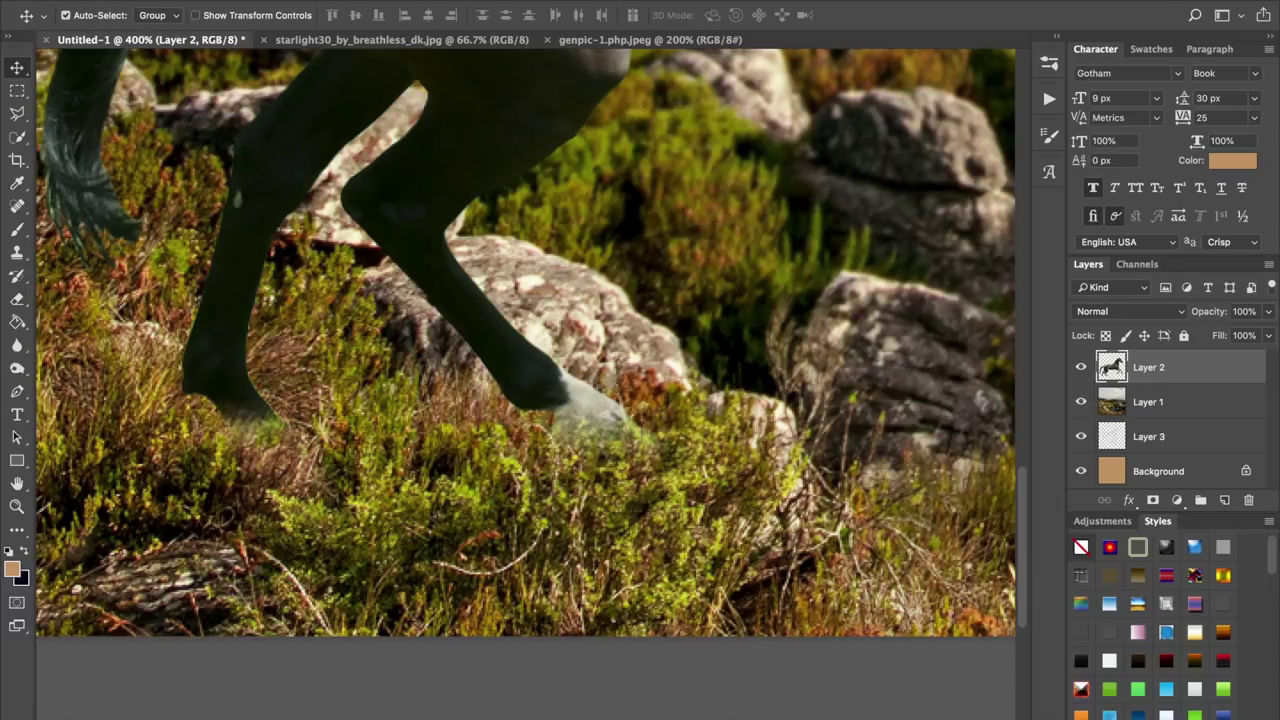
click(1081, 367)
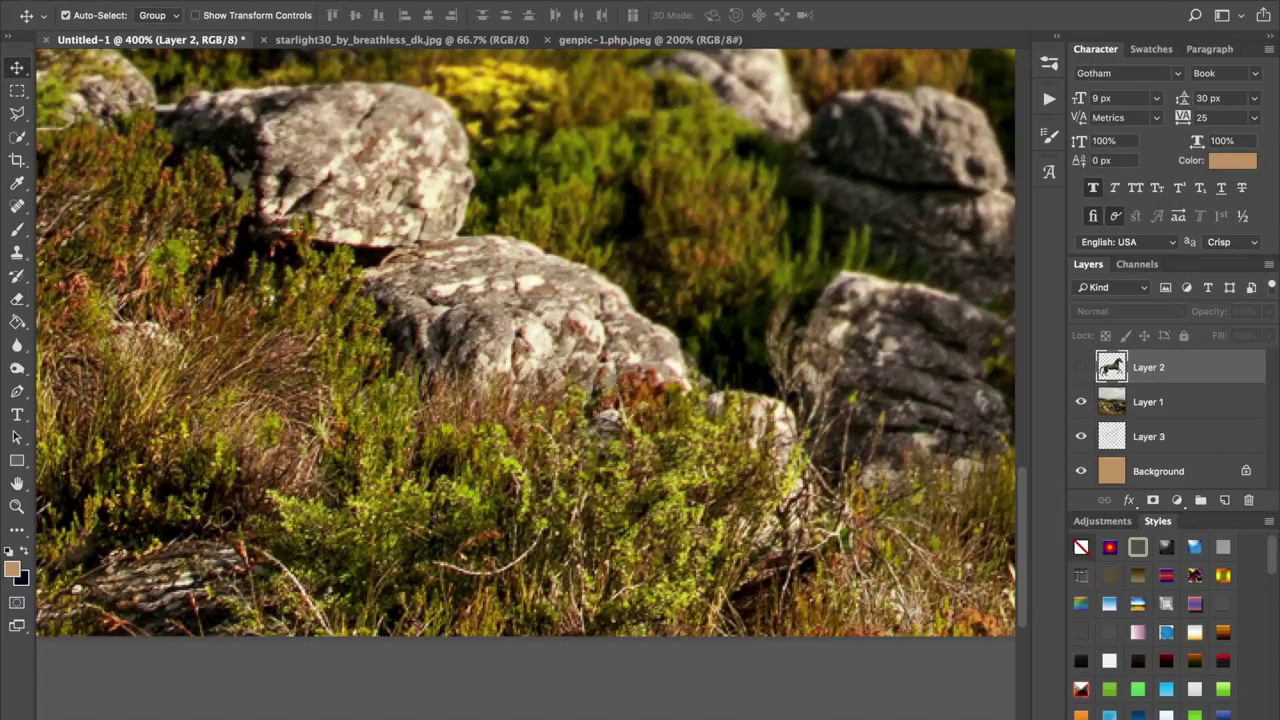
click(1150, 402)
mouse_move(652, 488)
mouse_down()
mouse_move(652, 466)
mouse_move(652, 488)
mouse_up()
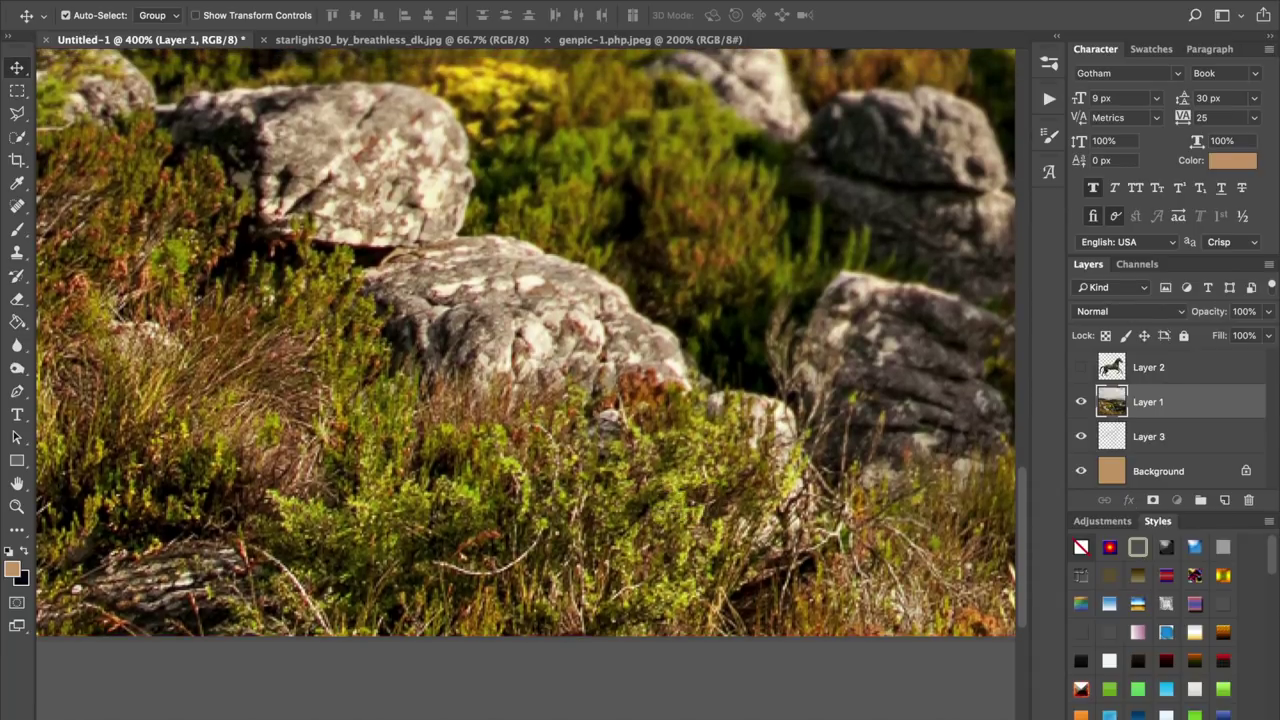
key(alt+bracketright)
key(ctrl+comma)
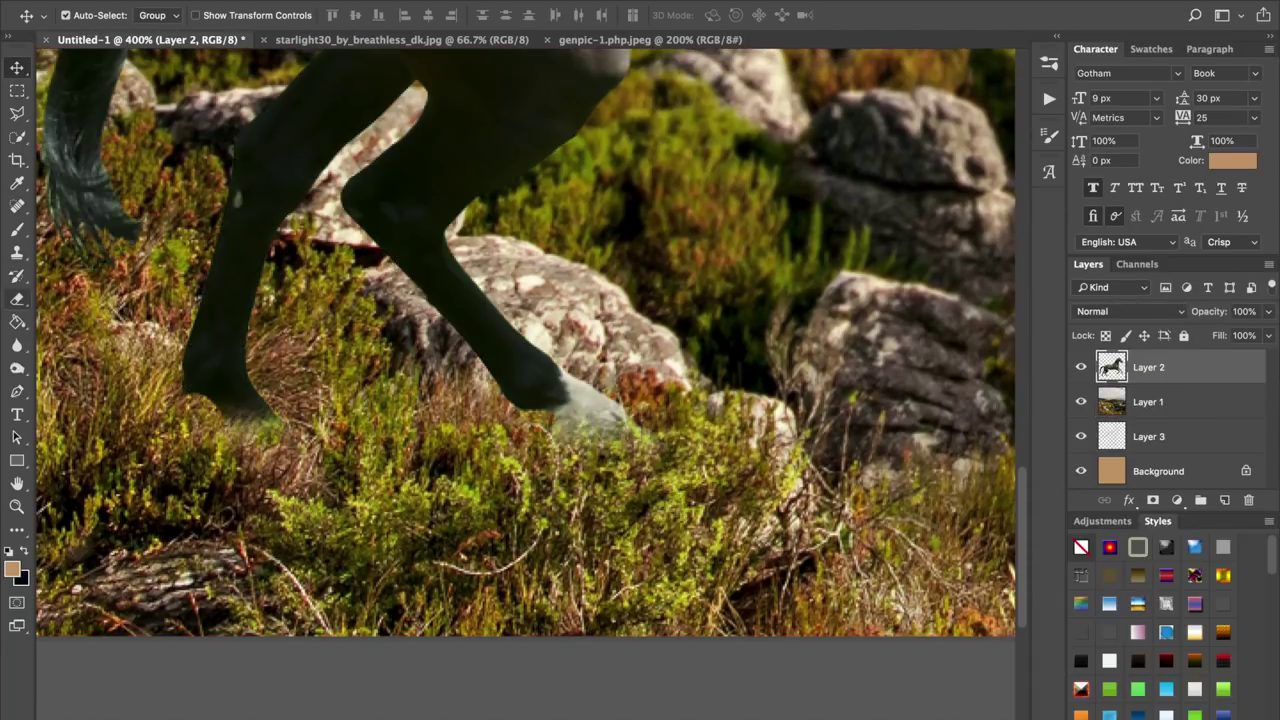
- Try erasing the pale hind hoof with the soft eraser at 50 px, and undo the erasure
key(e)
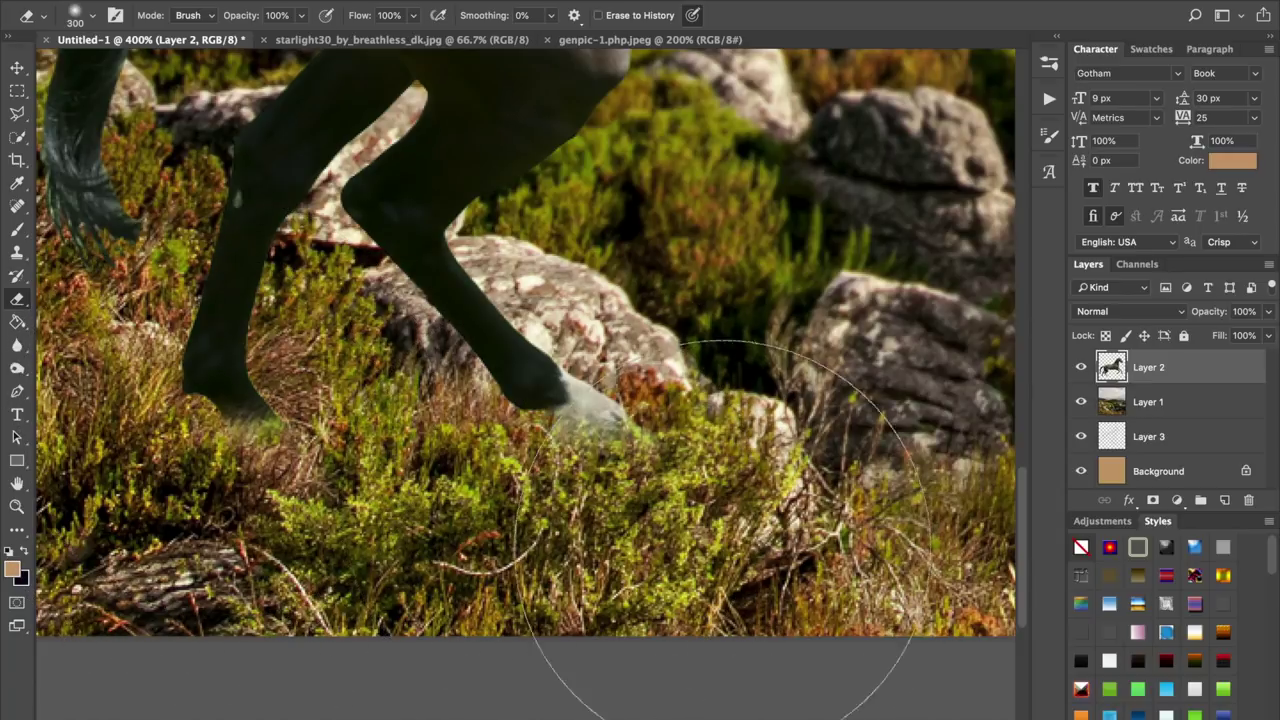
key(bracketleft)
key(bracketleft)
mouse_move(587, 430)
mouse_down()
mouse_move(573, 432)
mouse_move(640, 438)
mouse_up()
key(ctrl+z)
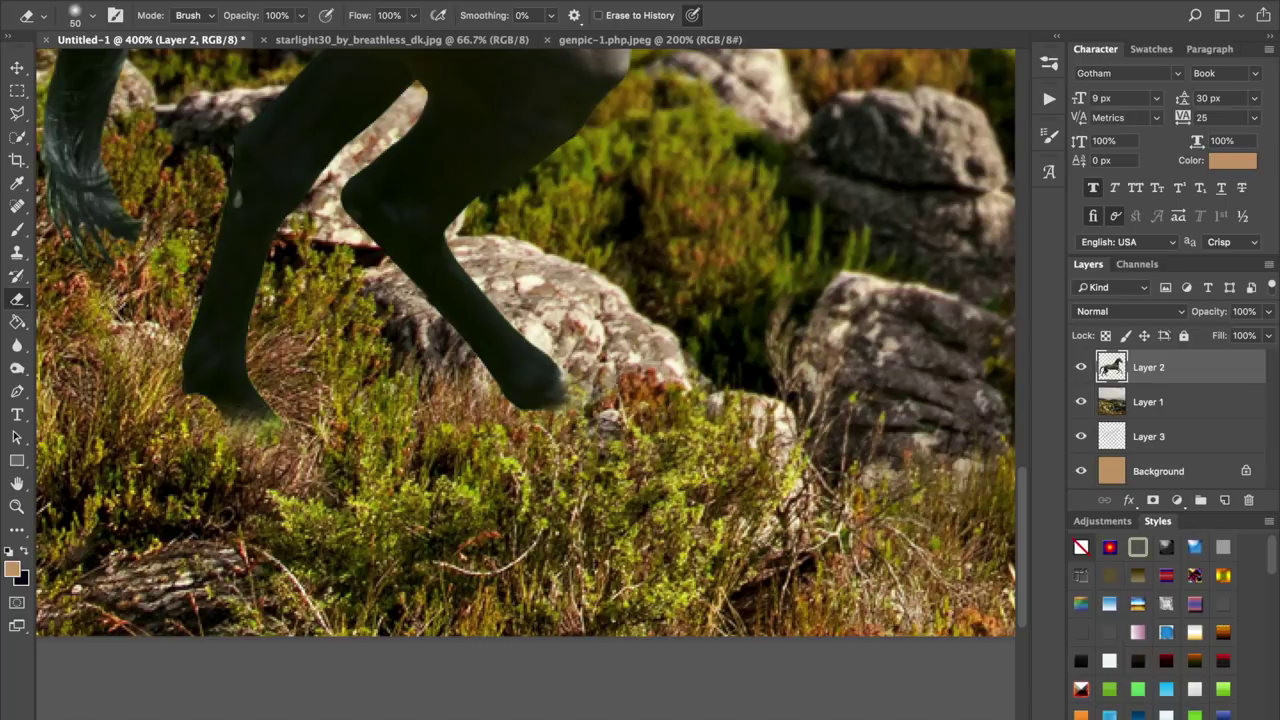
key(ctrl+z)
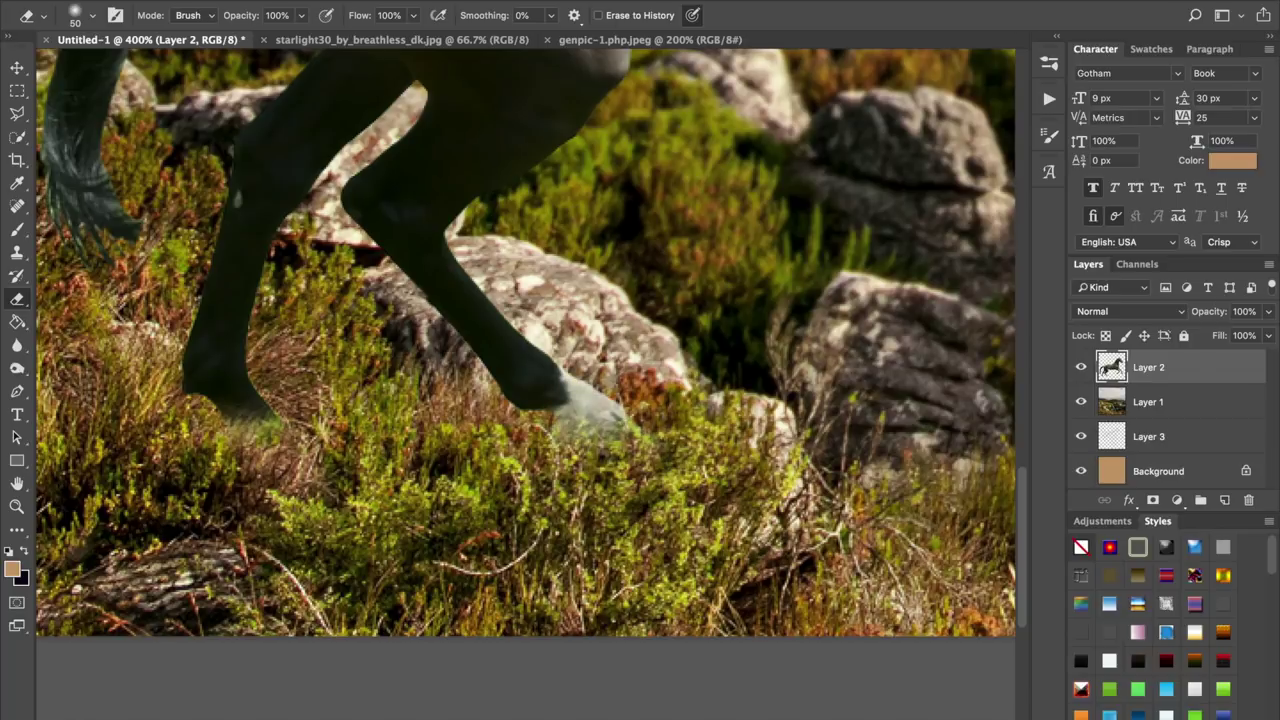
- Examine the full composite and the horse's outline for leftover background and rough edges
key(ctrl+1)
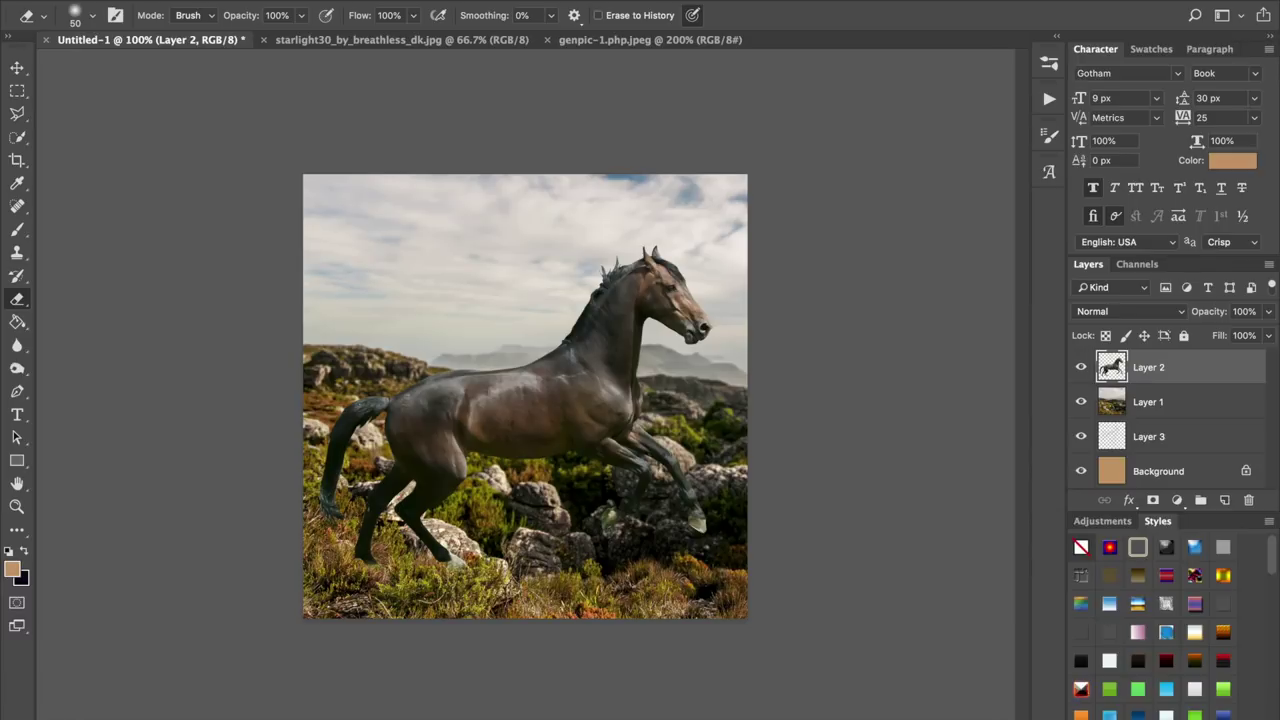
key(ctrl+plus)
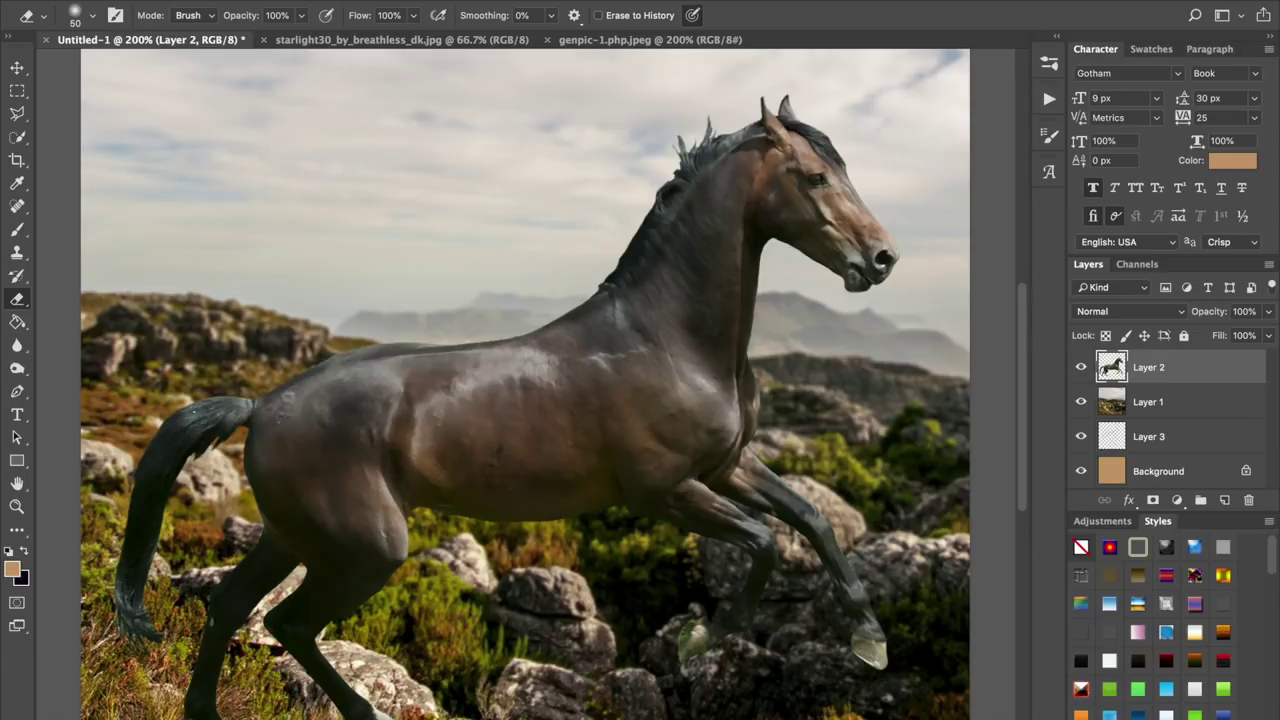
scroll(525, 384, down, 3)
scroll(525, 384, up, 2)
scroll(525, 384, right, 1)
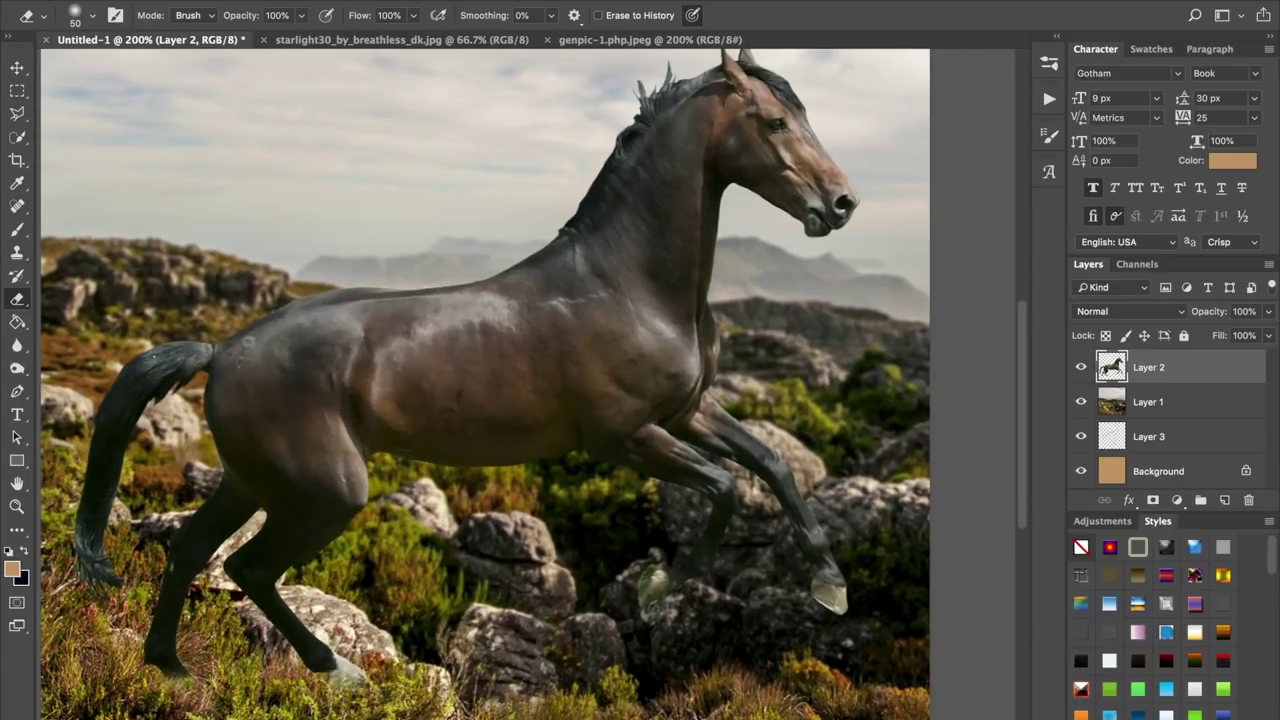
scroll(525, 384, up, 2)
scroll(525, 384, down, 1)
scroll(525, 384, left, 1)
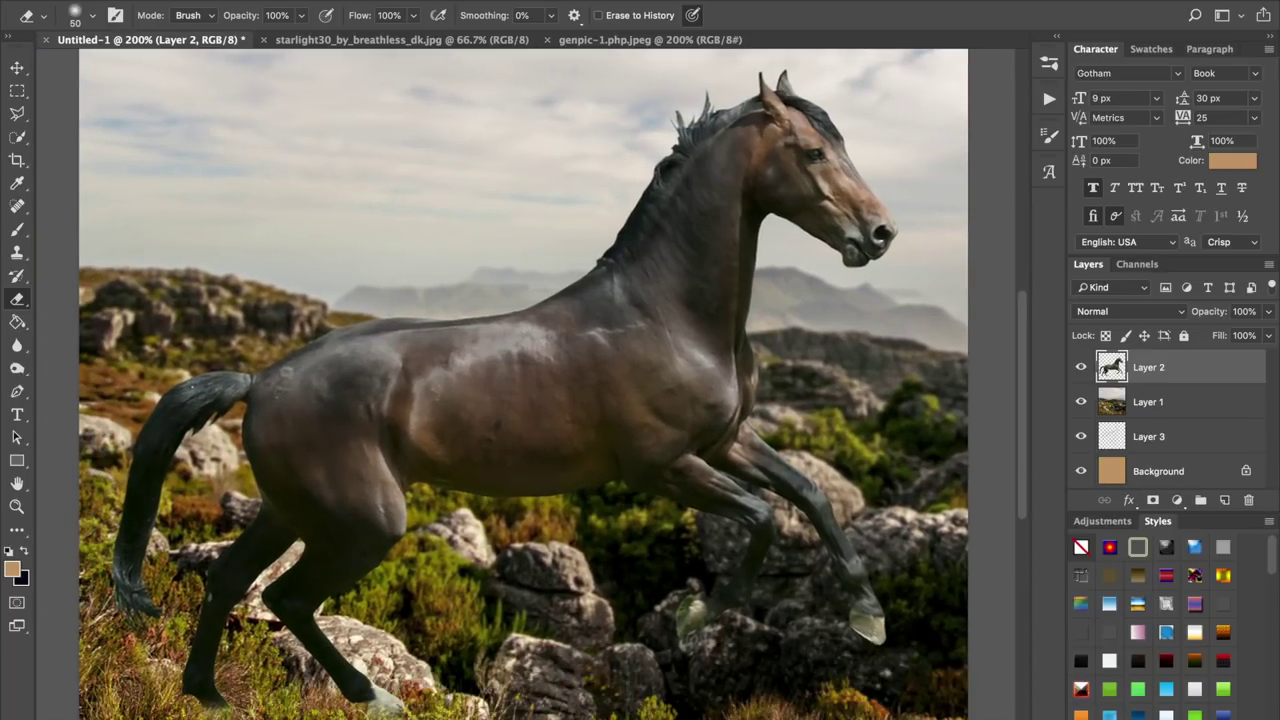
key(ctrl+minus)
key(super+plus)
key(super+minus)
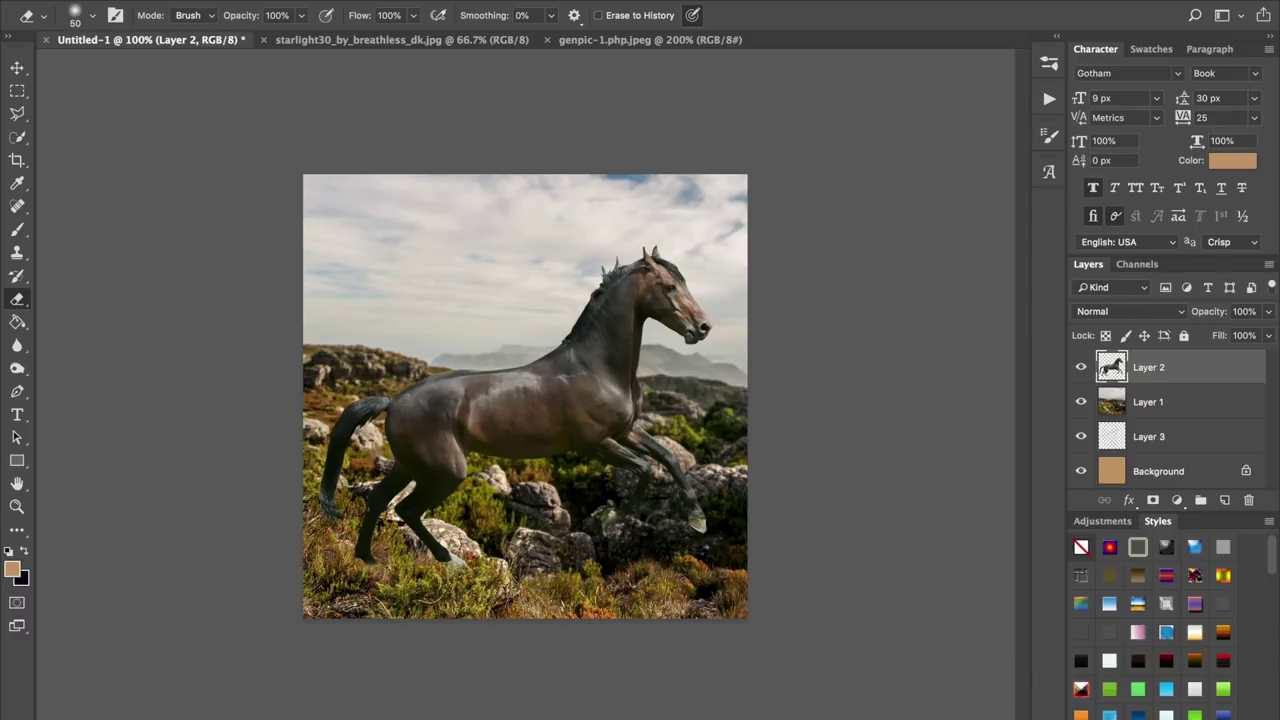
- Smudge the lower edges of both hind hooves into the grass with a 3 px Smudge tool at 90% strength
mouse_move(17, 345)
mouse_down()
mouse_move(65, 361)
mouse_move(70, 378)
mouse_up()
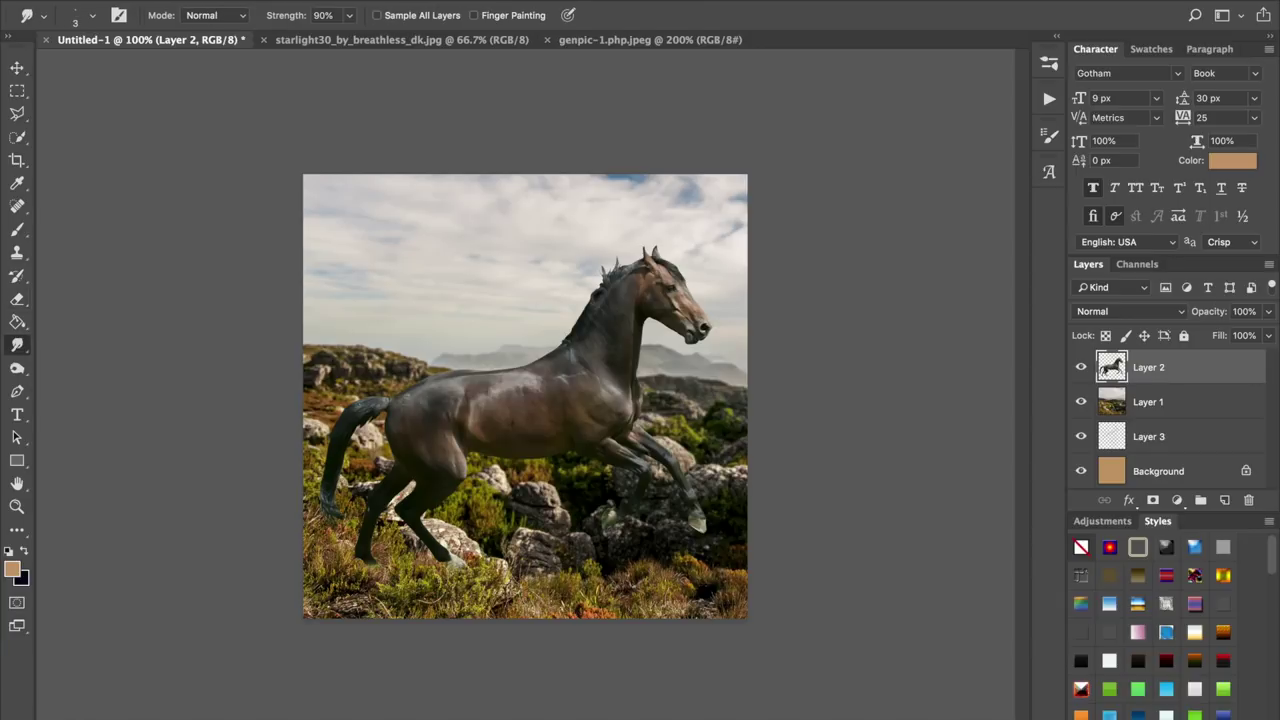
key(super+plus)
key(super+plus)
key(super+plus)
key(super+plus)
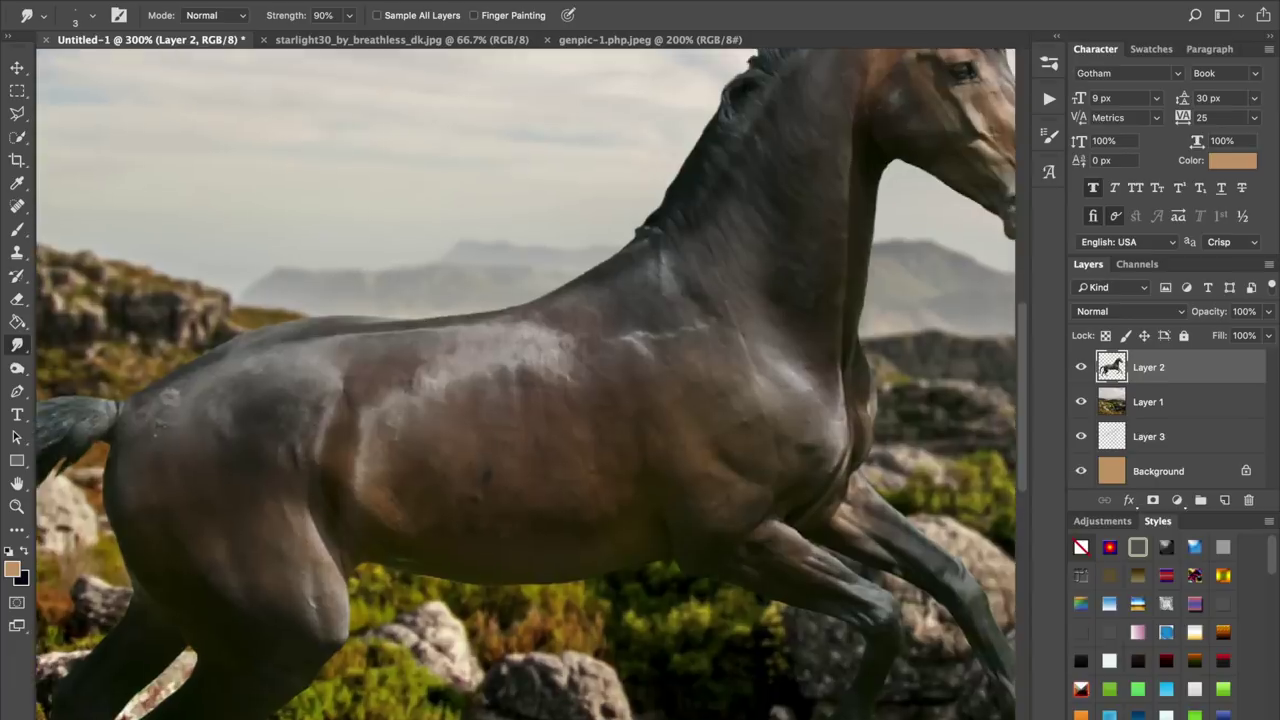
drag(640, 290, 433, 357)
scroll(526, 384, down, 15)
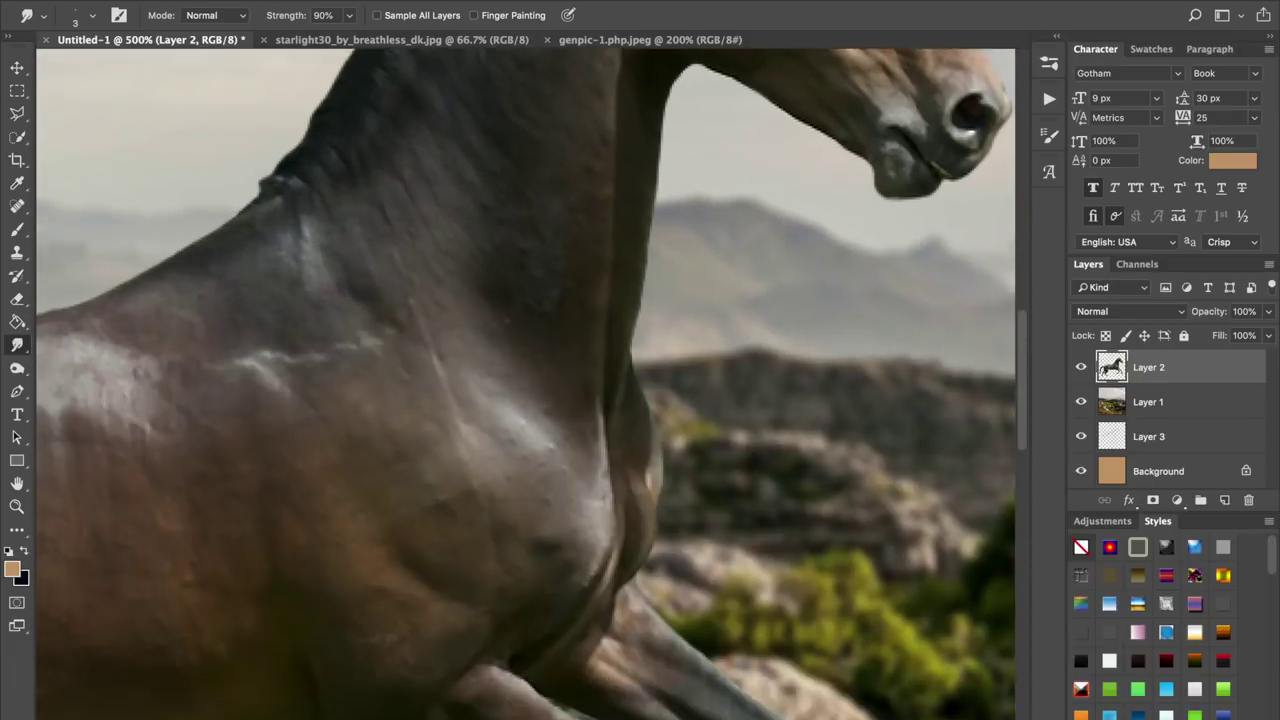
scroll(526, 384, left, 10)
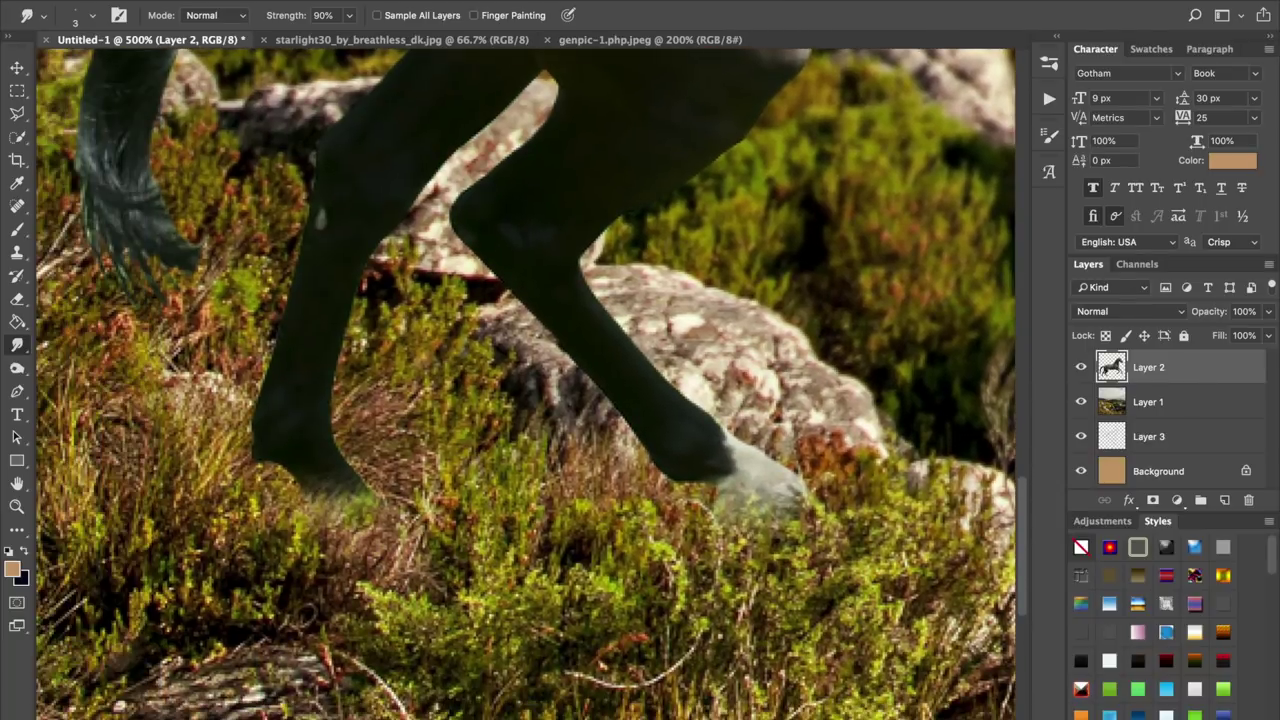
mouse_move(350, 500)
mouse_down()
mouse_move(295, 458)
mouse_move(320, 478)
mouse_up()
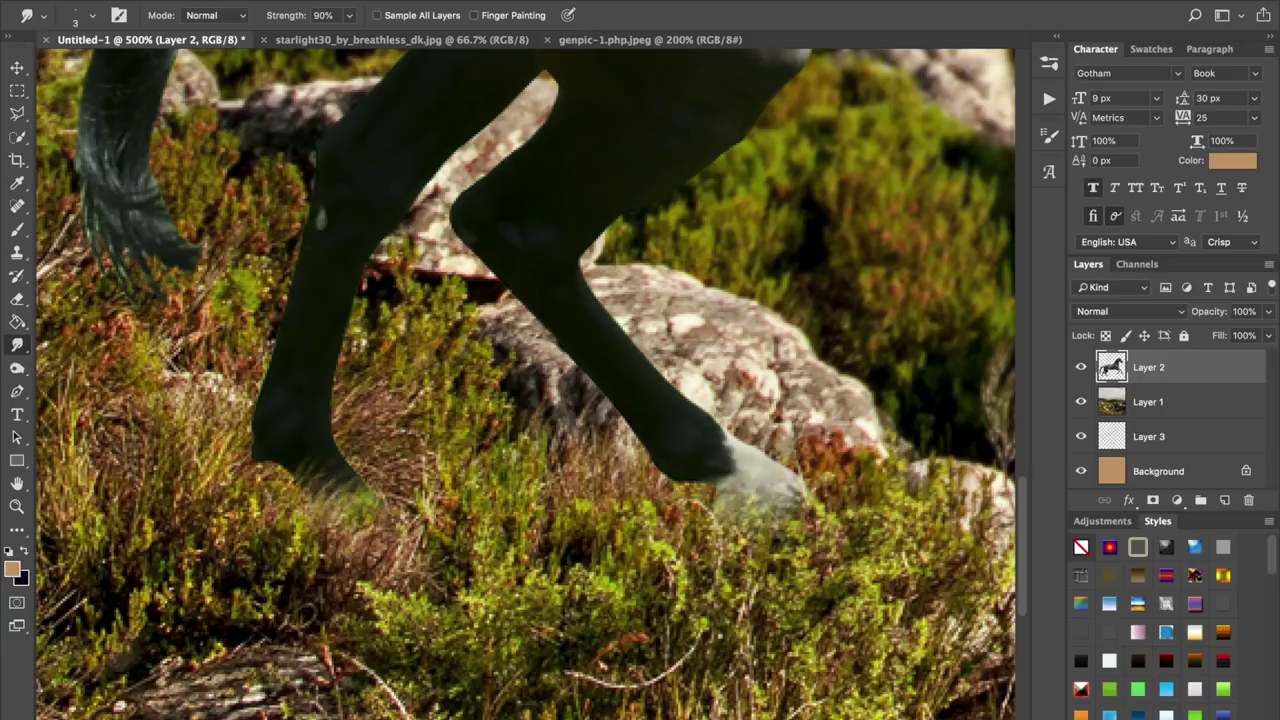
drag(755, 514, 746, 497)
- Examine the front legs, chest and body of the horse for edges that still need blending
scroll(308, 615, right, 10)
scroll(308, 615, up, 6)
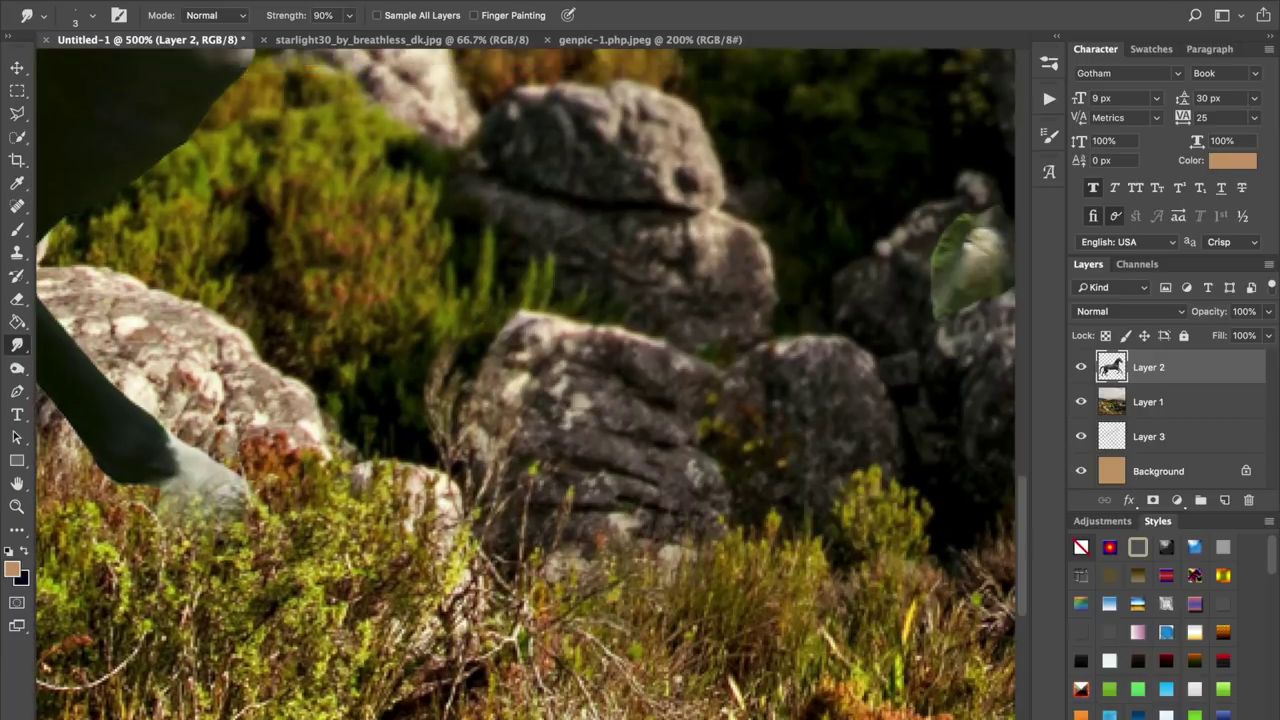
scroll(308, 615, right, 4)
scroll(526, 384, up, 10)
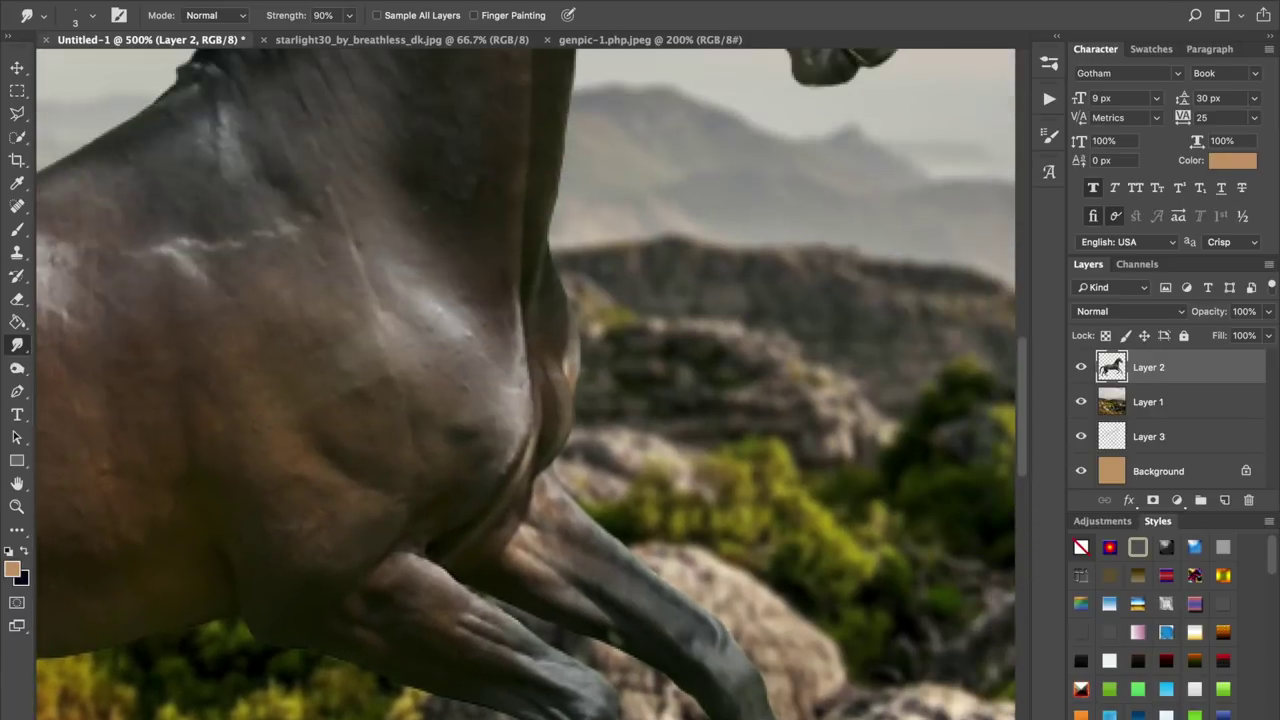
scroll(526, 384, up, 3)
scroll(526, 384, left, 3)
scroll(526, 384, down, 10)
scroll(526, 384, right, 5)
key(super+minus)
key(super+minus)
key(super+minus)
key(super+minus)
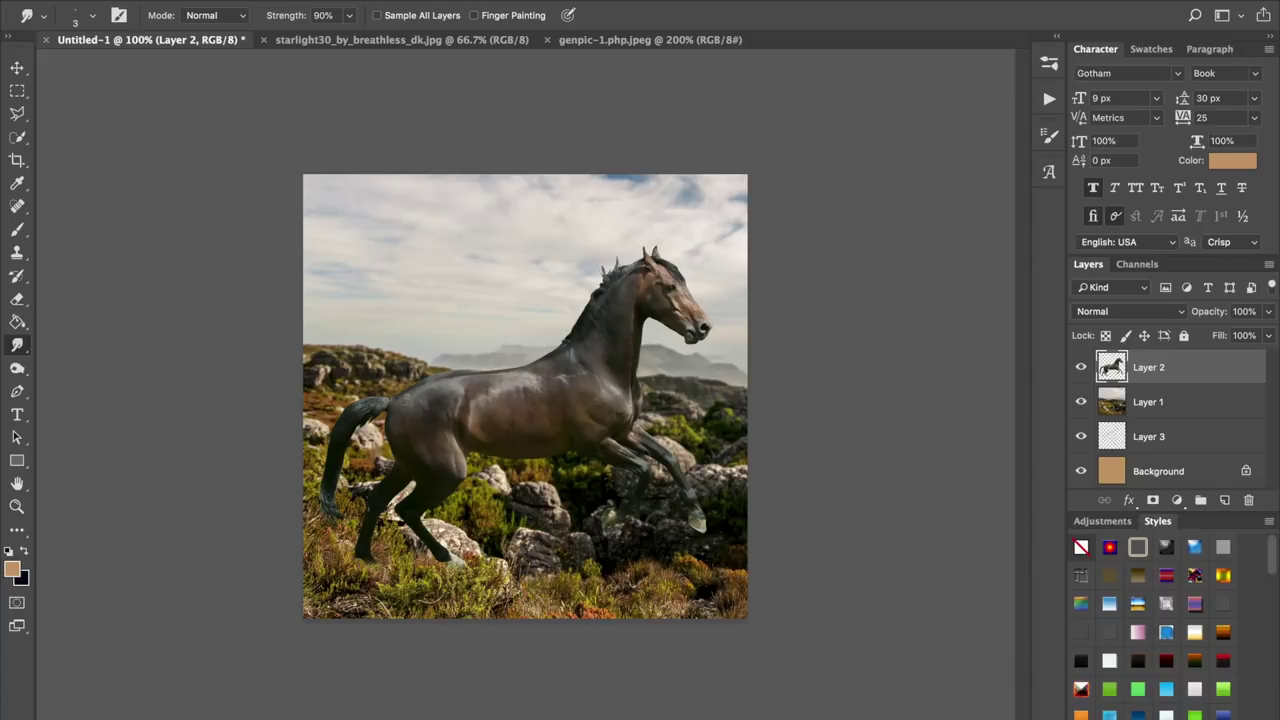
scroll(526, 384, up, 4)
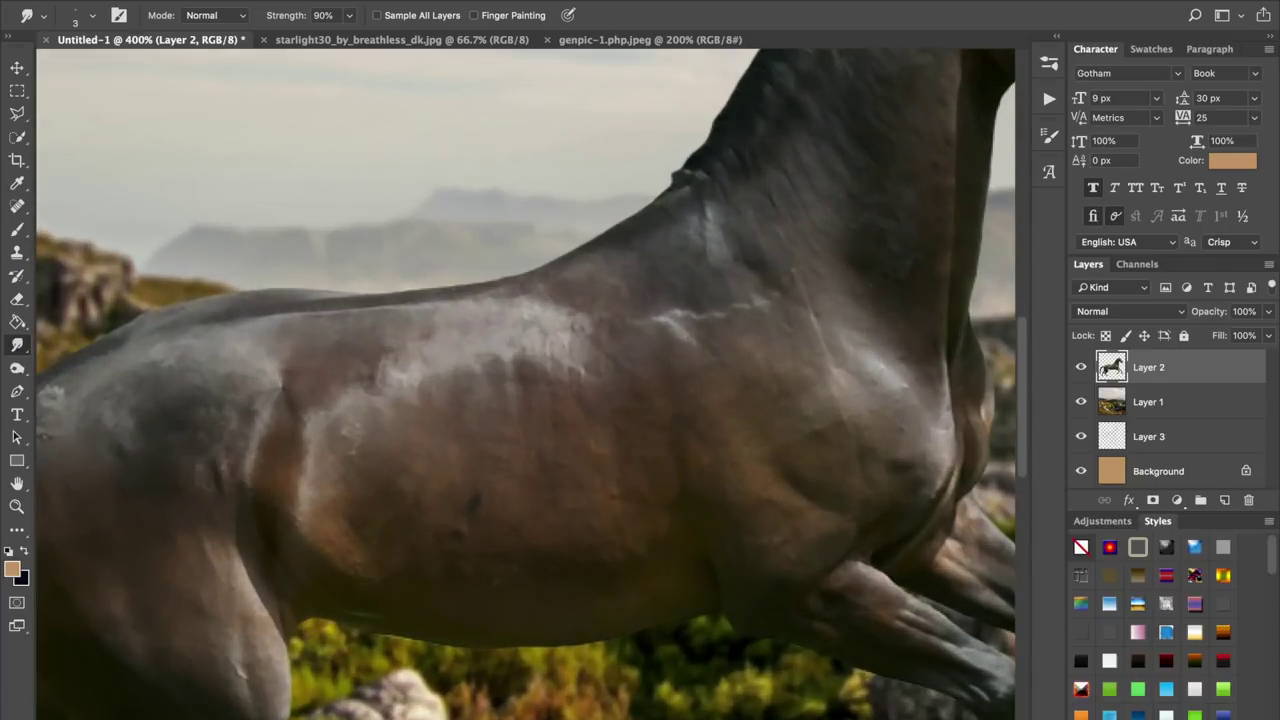
- Set up the Smudge tool with 5% strength and a 40 px soft brush for smoothing the horse's coat
scroll(526, 384, up, 4)
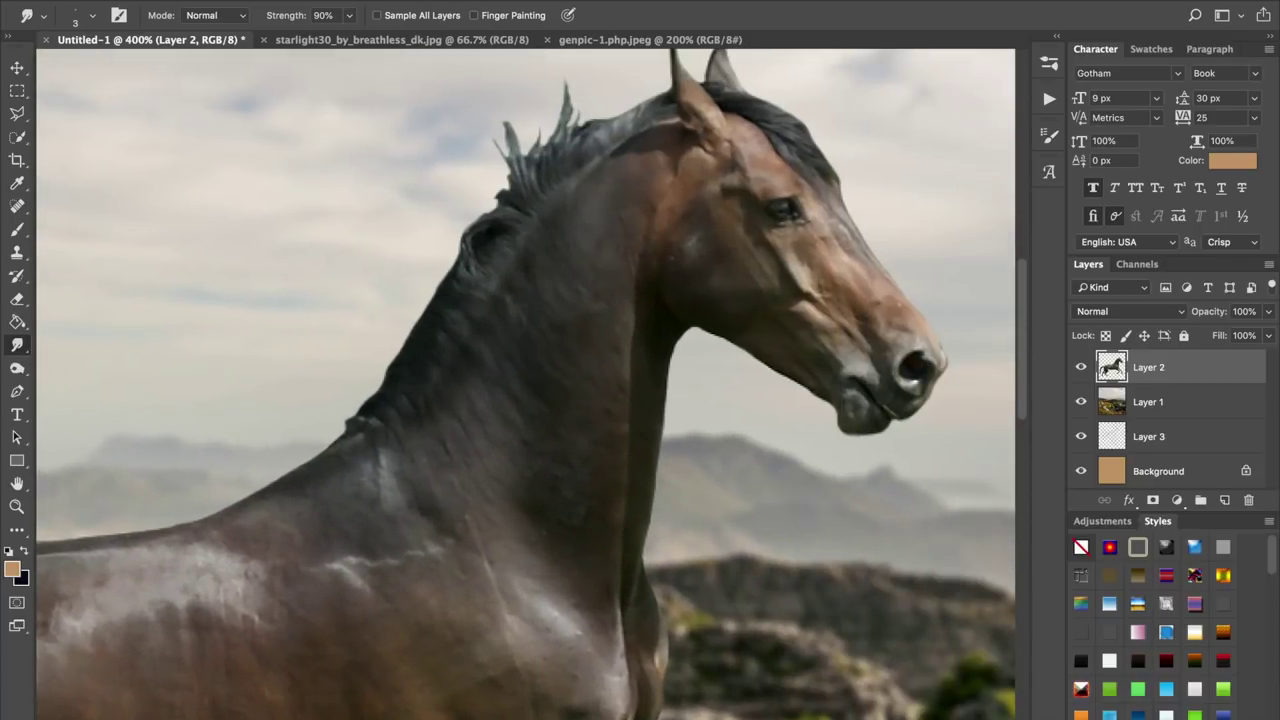
scroll(526, 384, left, 7)
scroll(526, 384, down, 5)
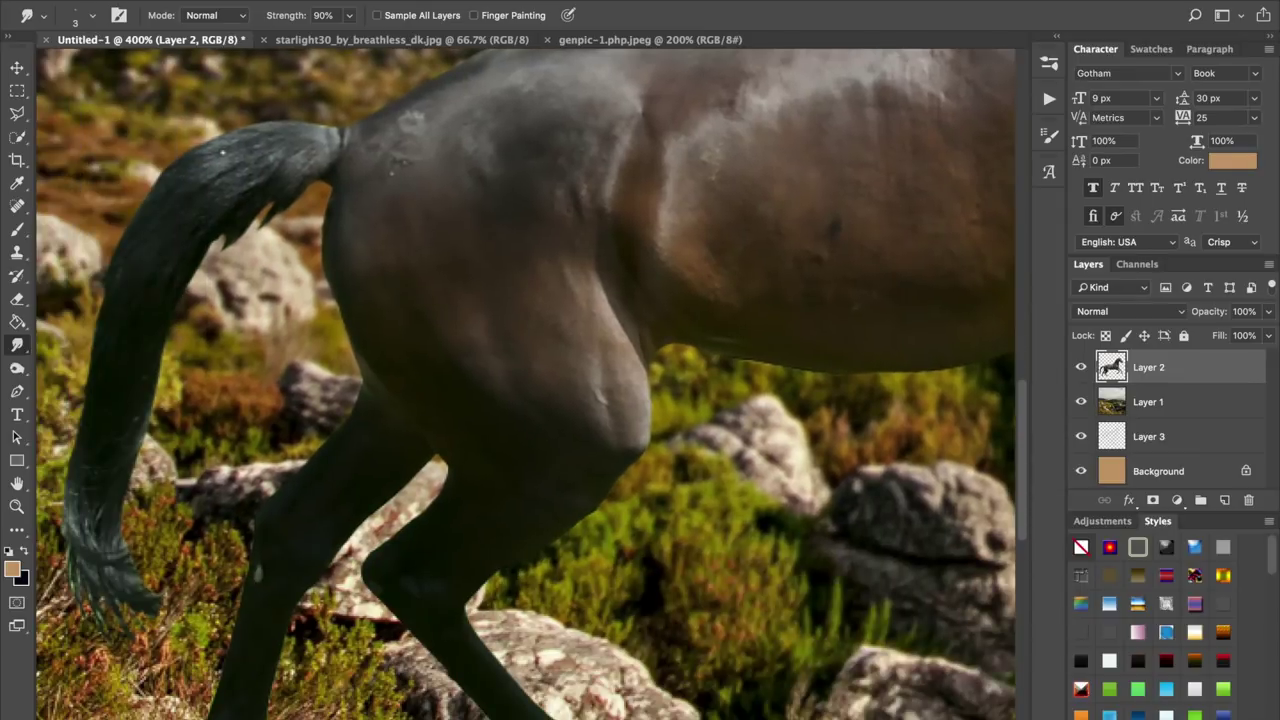
right_click(17, 345)
click(84, 377)
double_click(321, 15)
text(5)
key(bracketright)
key(bracketright)
key(bracketright)
key(bracketright)
key(bracketright)
key(bracketright)
key(super+plus)
key(super+minus)
key(super+minus)
key(super+minus)
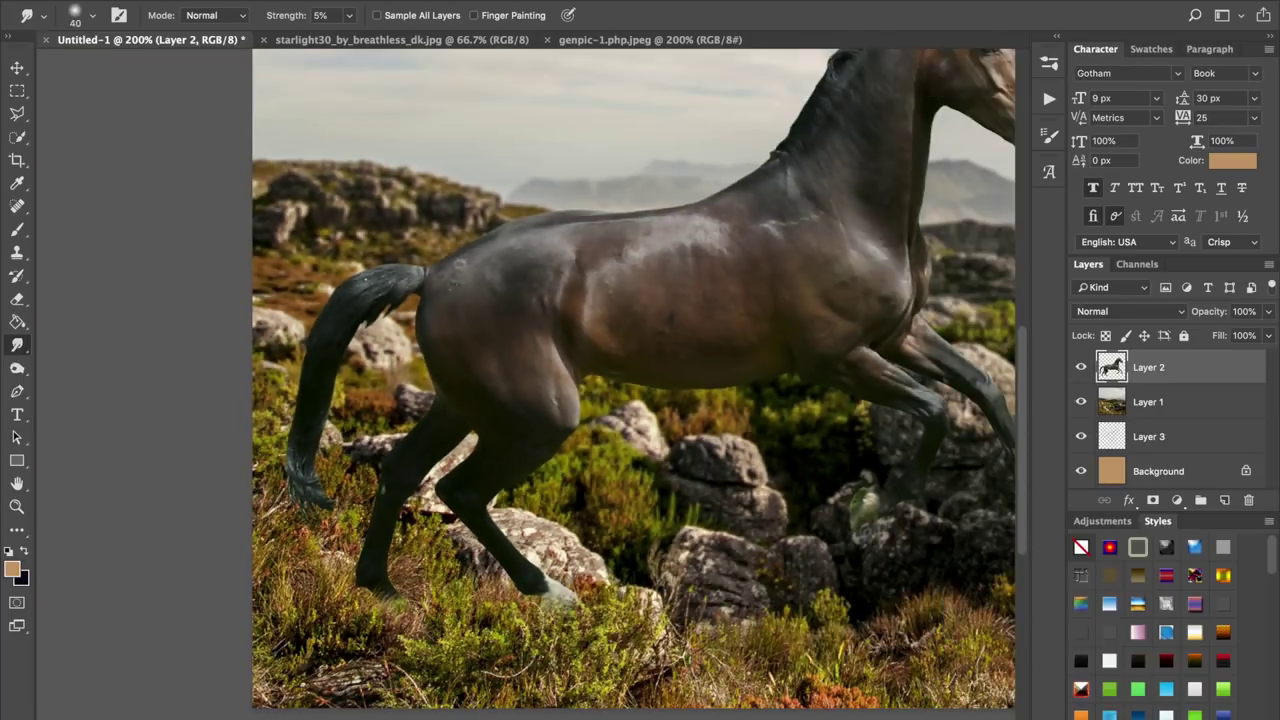
- Smudge the coat over the horse's shoulder and chest to smooth out its rough texture
scroll(526, 384, right, 3)
scroll(526, 384, up, 2)
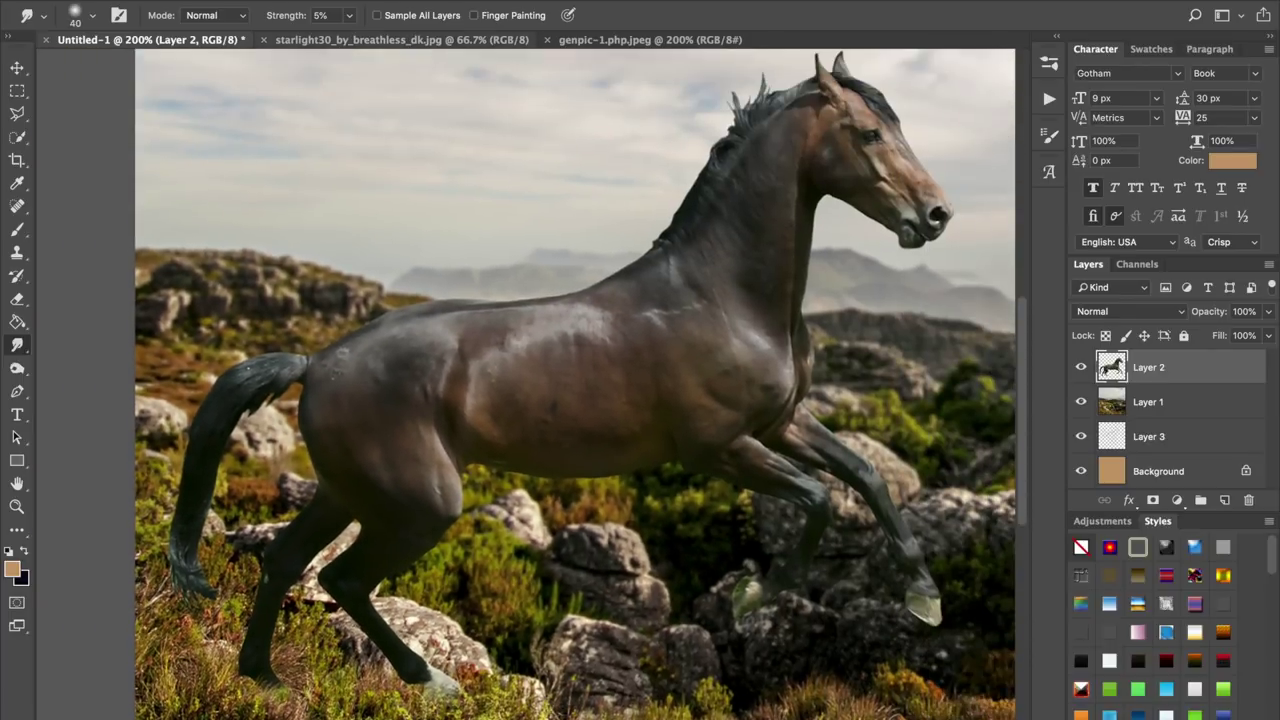
scroll(526, 384, right, 5)
scroll(526, 384, up, 1)
key(ctrl+plus)
key(ctrl+plus)
key(ctrl+plus)
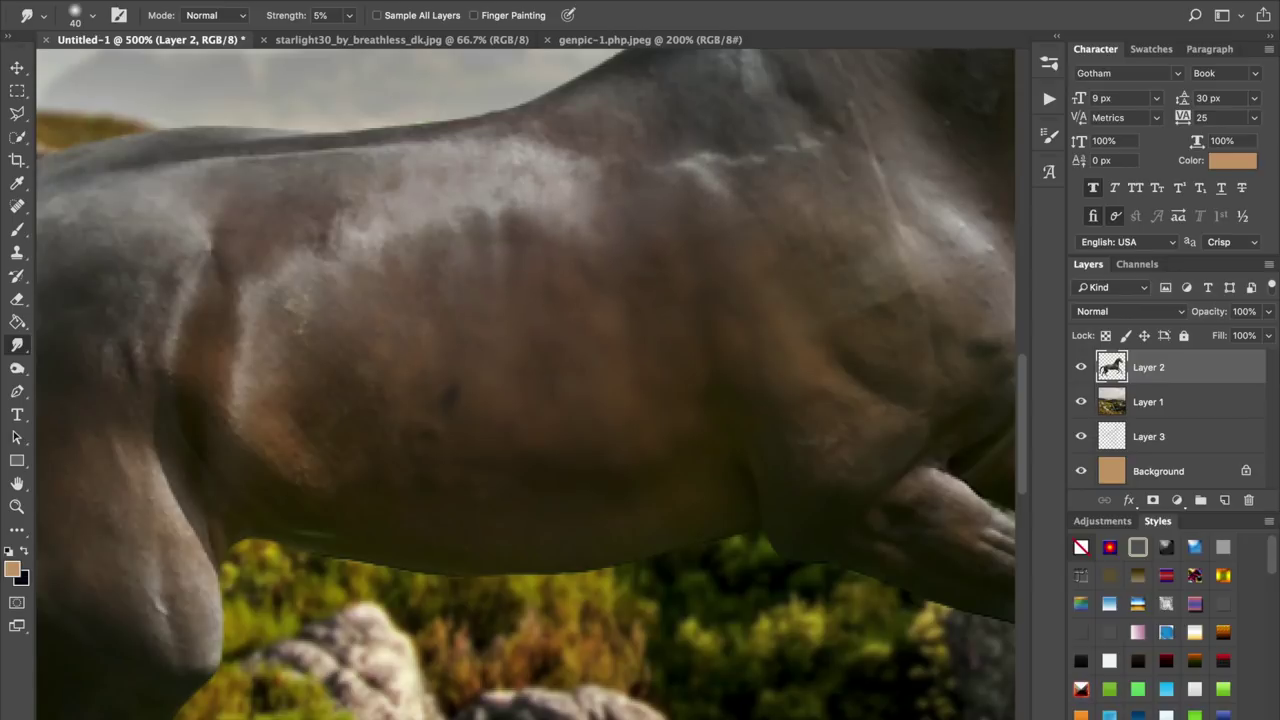
scroll(526, 384, up, 4)
scroll(526, 384, right, 4)
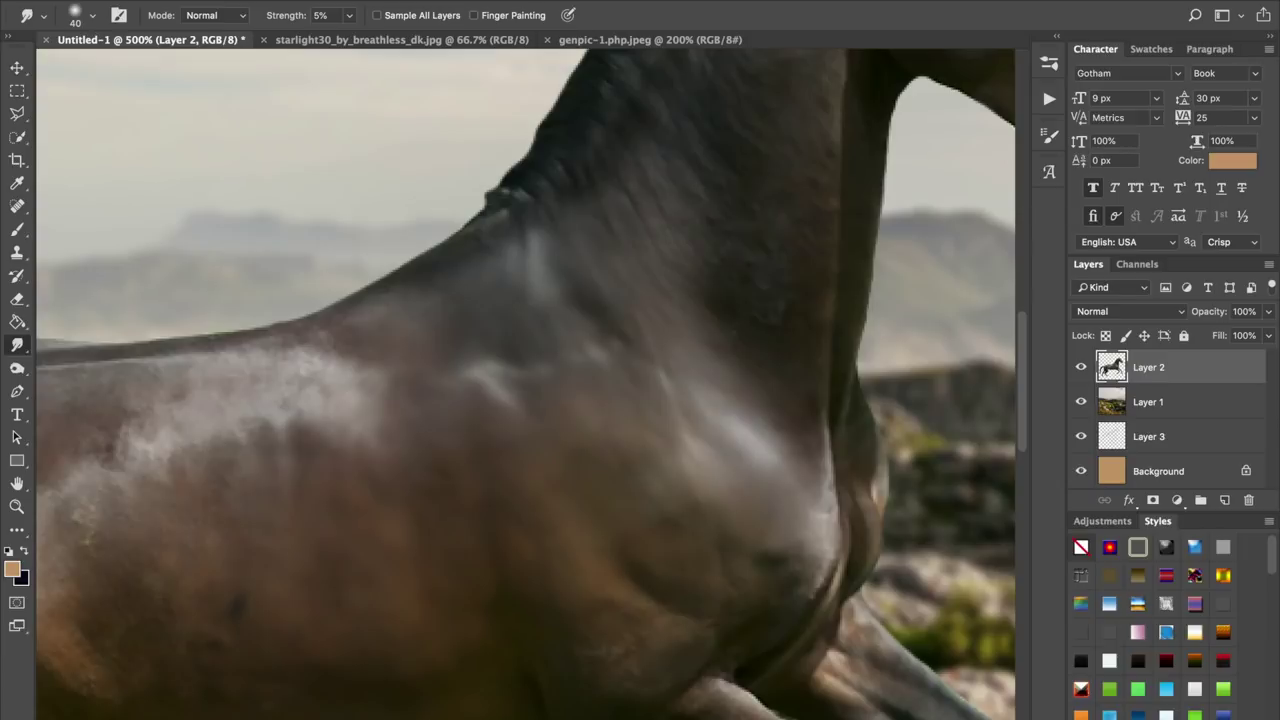
scroll(526, 384, down, 4)
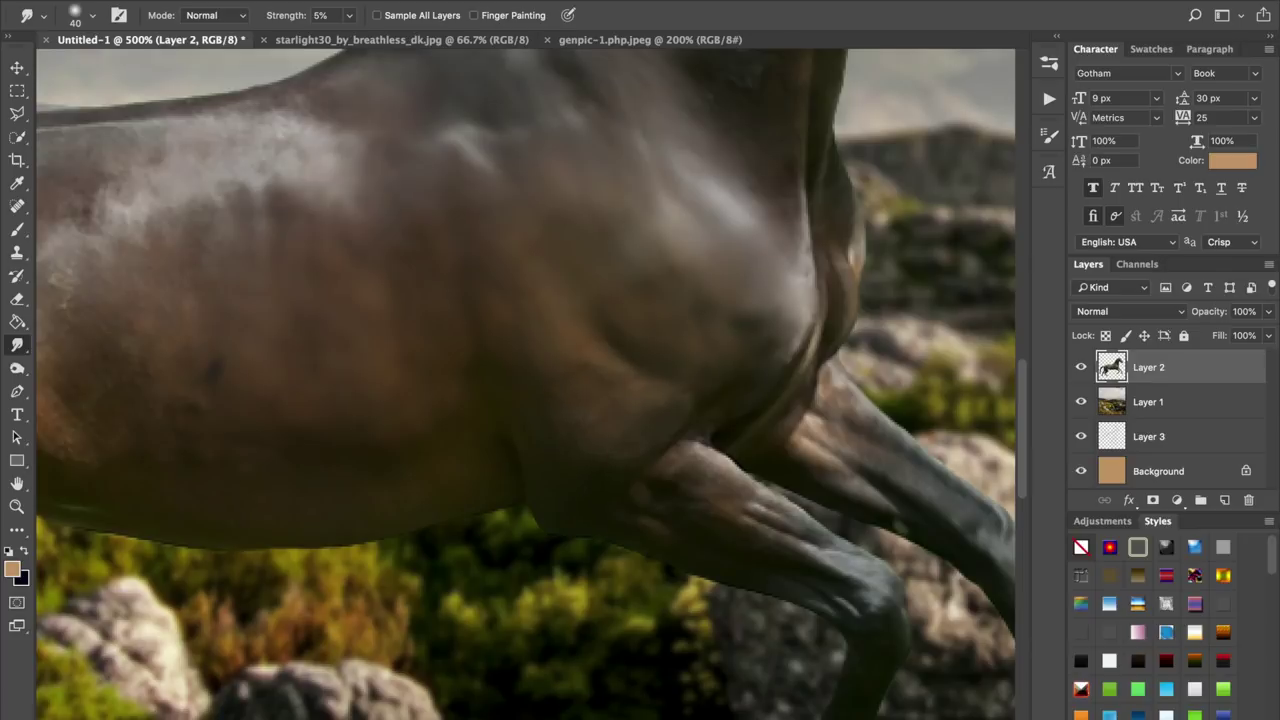
- Smooth the coat along the horse's neck and withers with the 40 px Smudge brush
scroll(526, 384, up, 5)
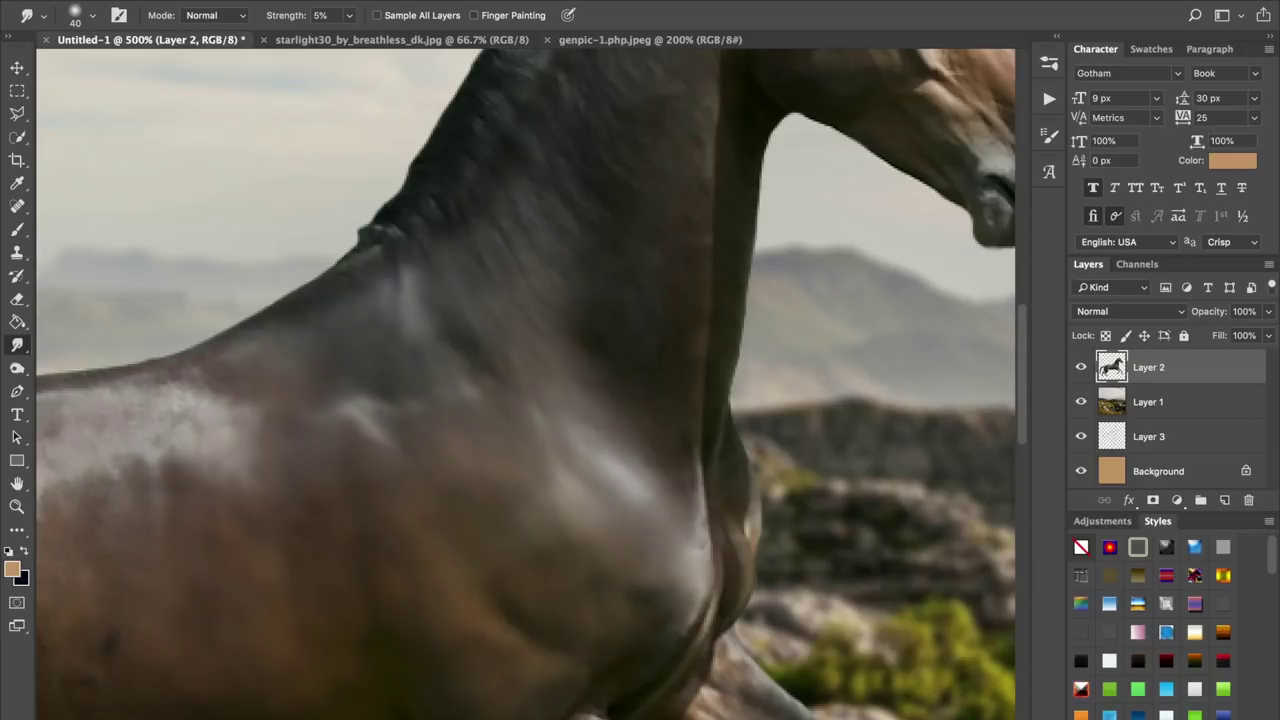
scroll(526, 384, up, 5)
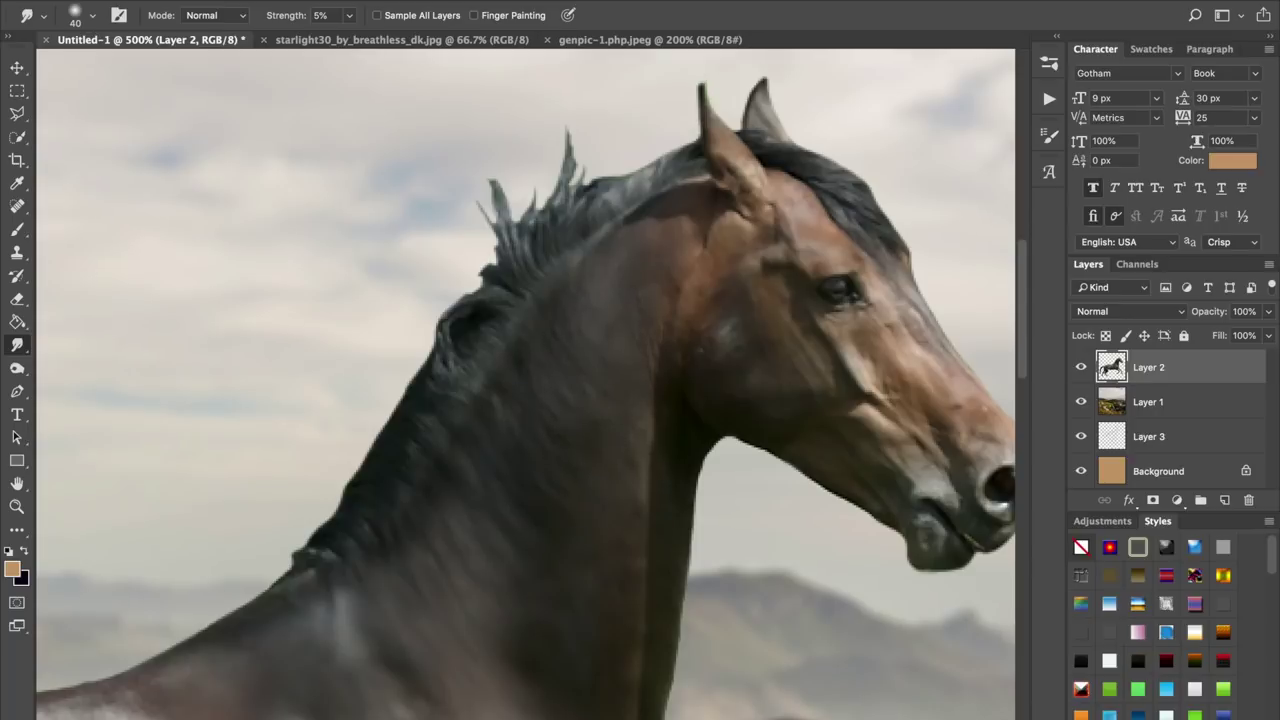
scroll(526, 384, down, 2)
scroll(526, 384, left, 2)
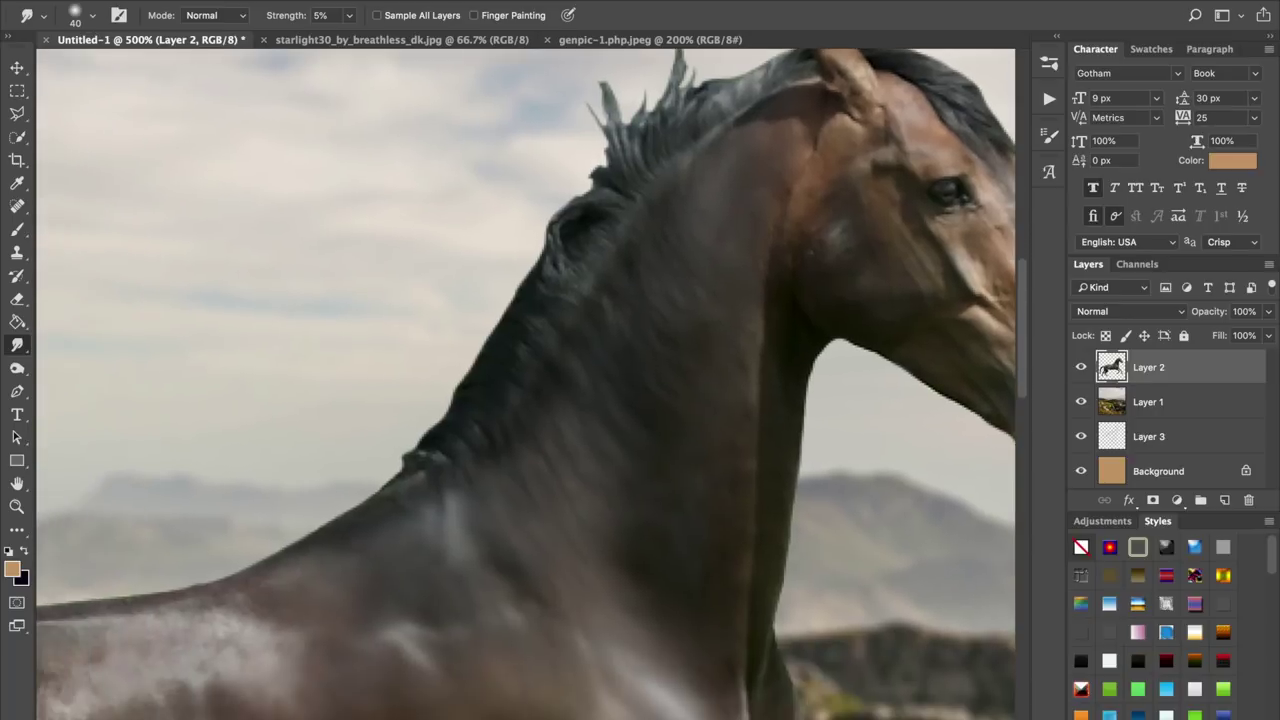
scroll(526, 384, down, 8)
scroll(526, 384, right, 8)
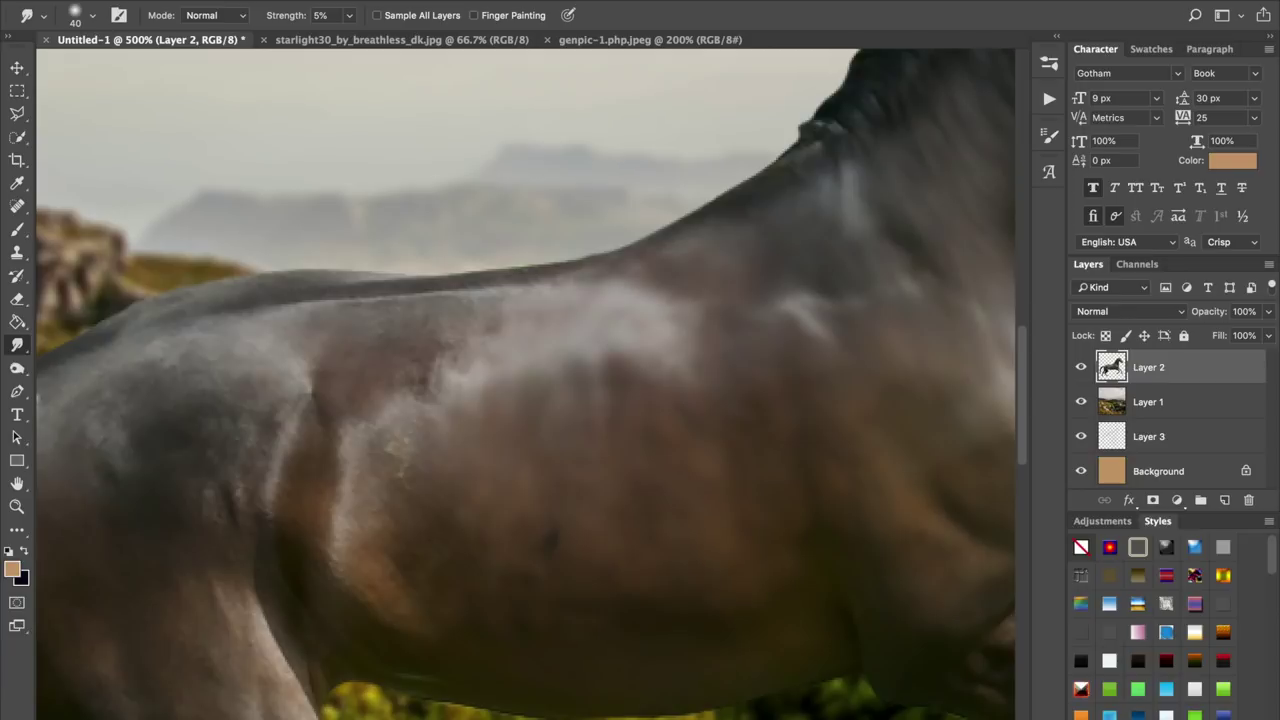
- Smudge the pale patches on the flank and the rough marks on the rump into a smooth coat
drag(430, 450, 625, 312)
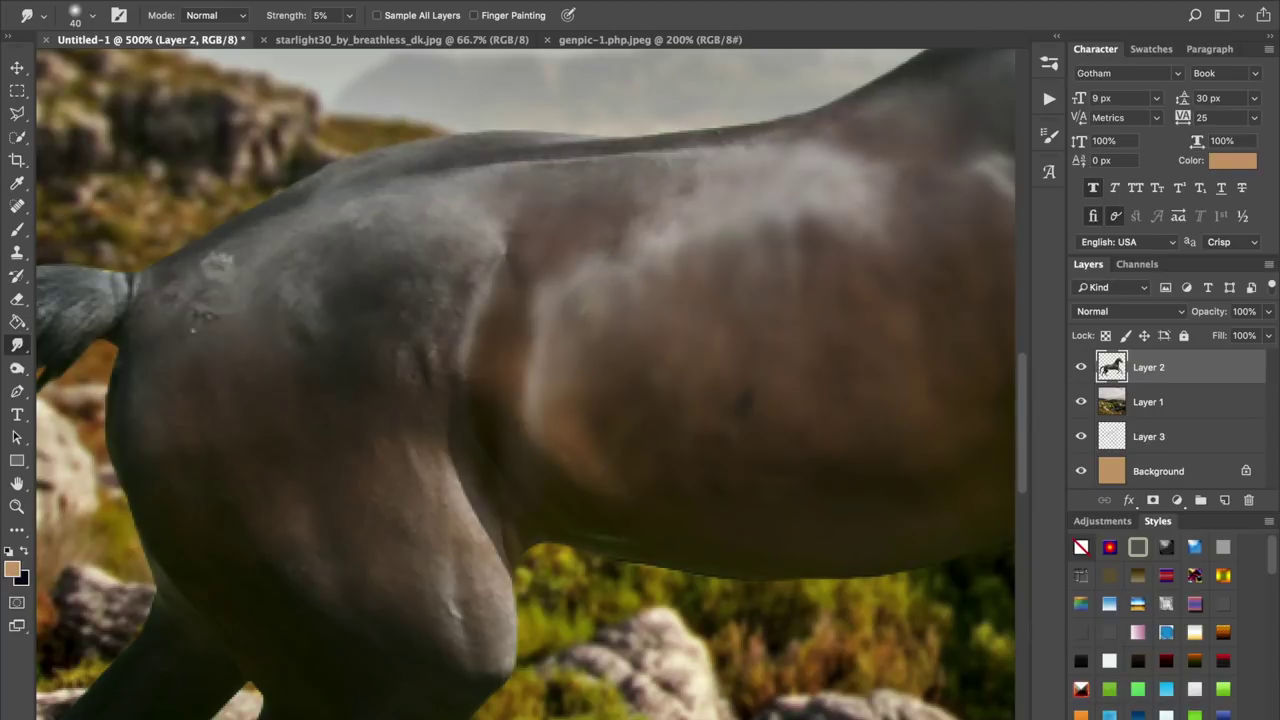
scroll(526, 384, down, 3)
scroll(526, 384, left, 4)
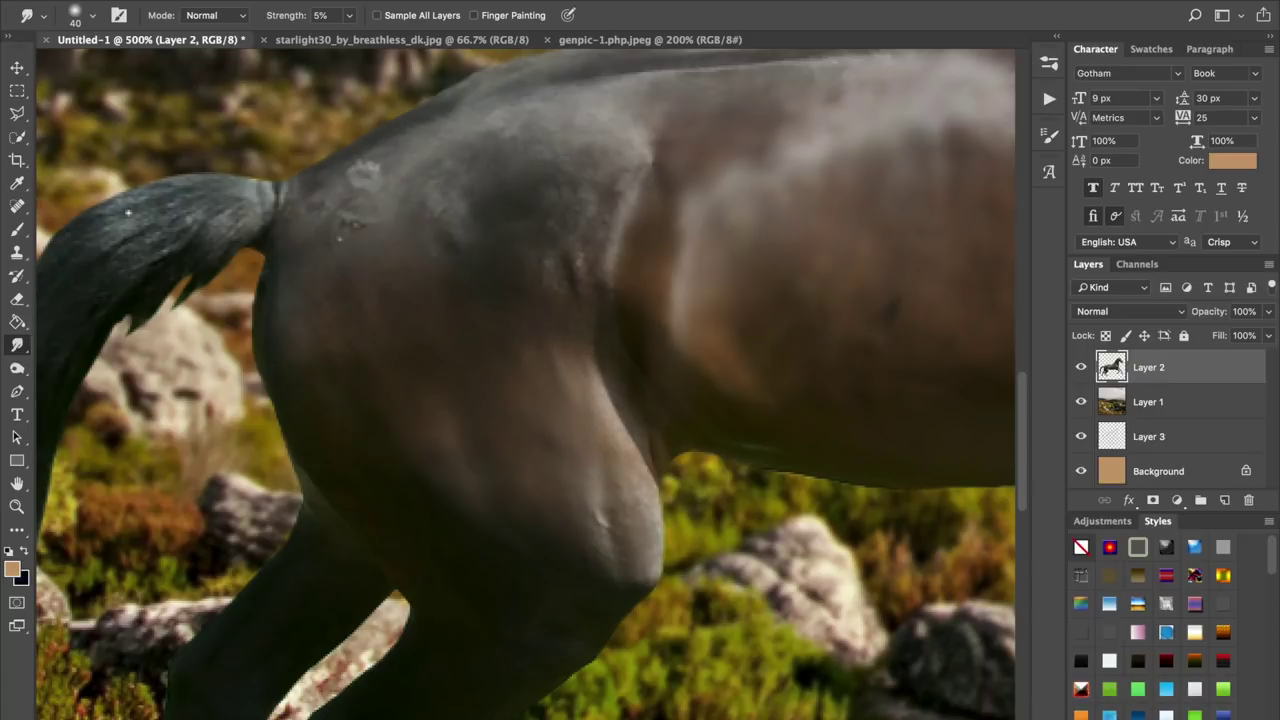
scroll(526, 384, up, 3)
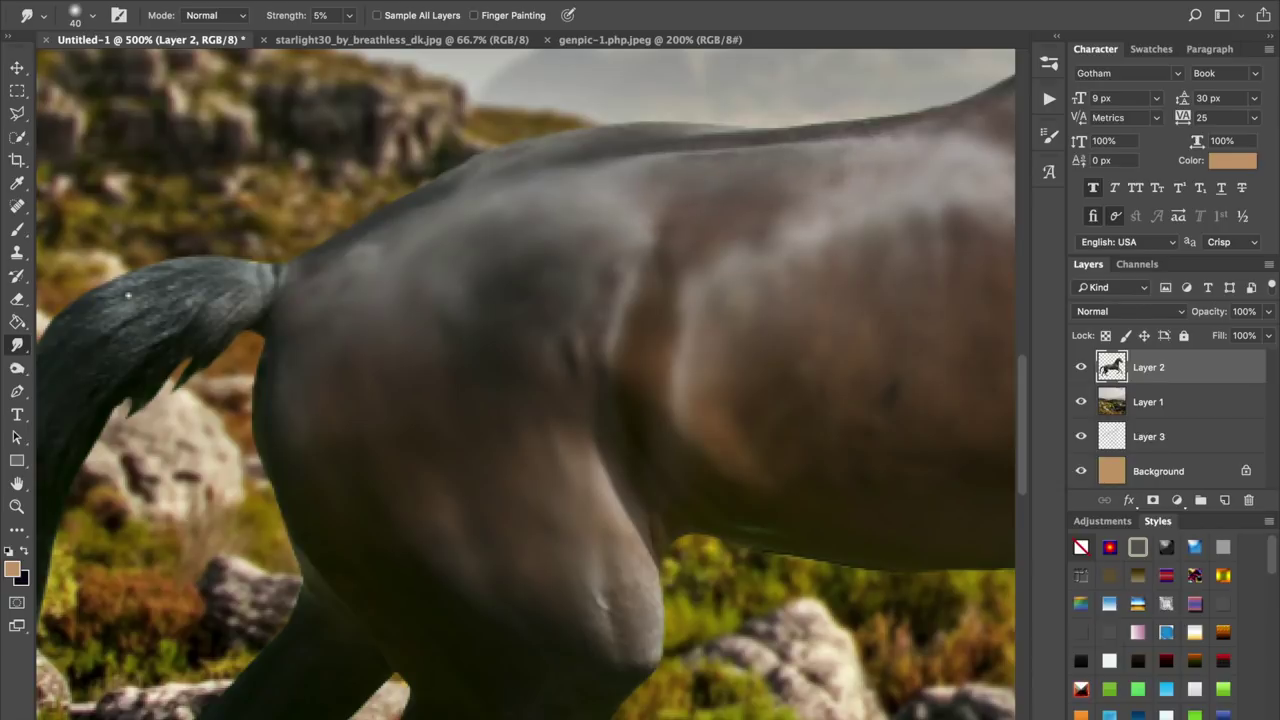
- Smudge the scar-like mark on the horse's hind thigh into the surrounding coat
scroll(128, 295, down, 10)
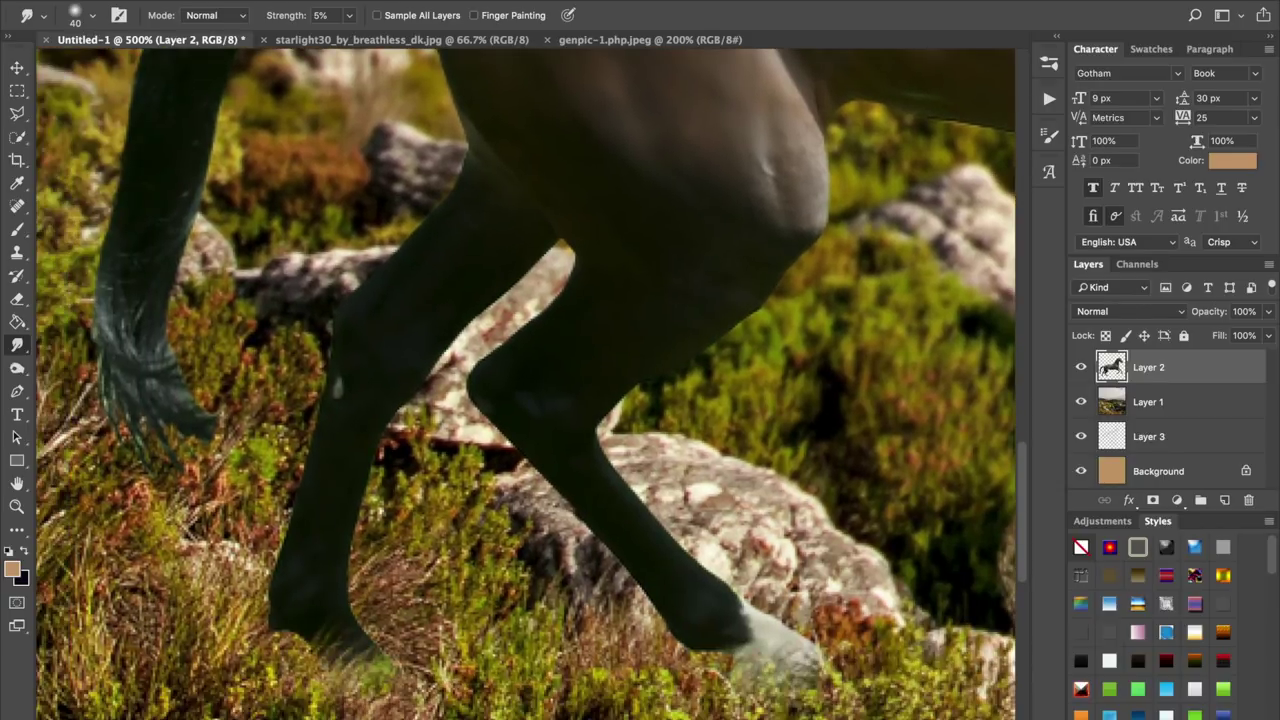
drag(764, 160, 771, 177)
scroll(526, 384, up, 10)
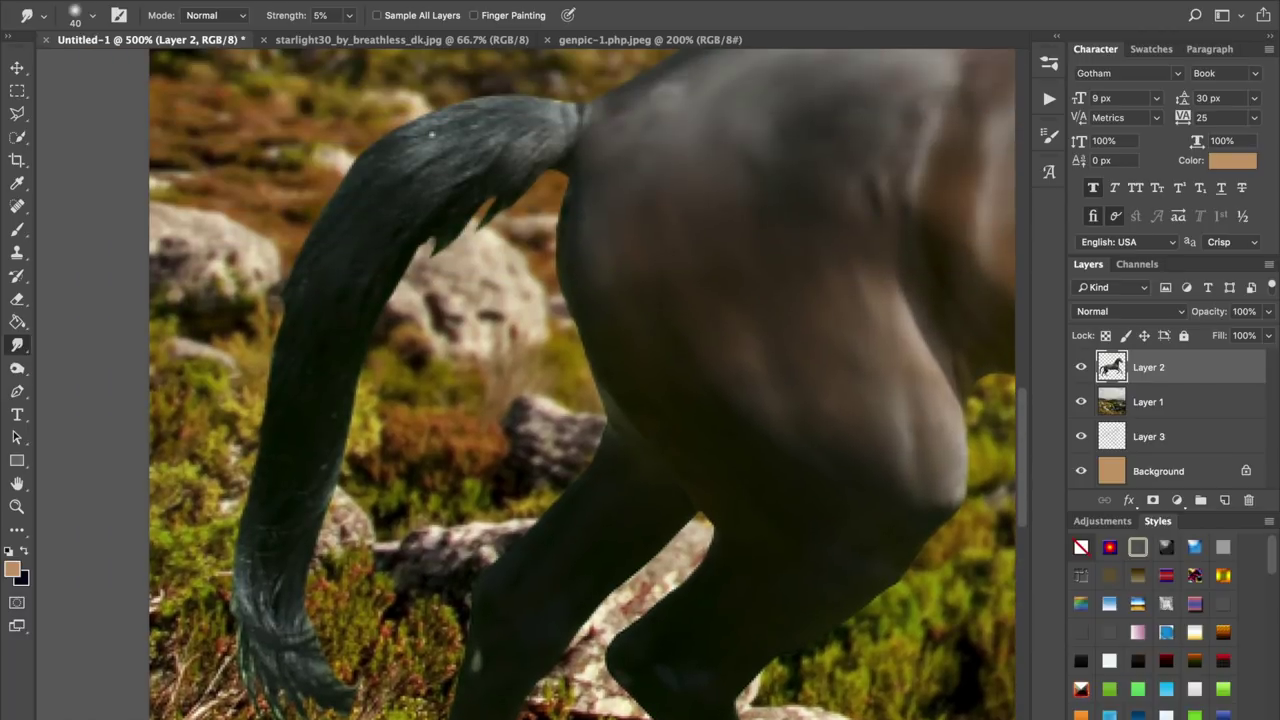
scroll(526, 384, right, 5)
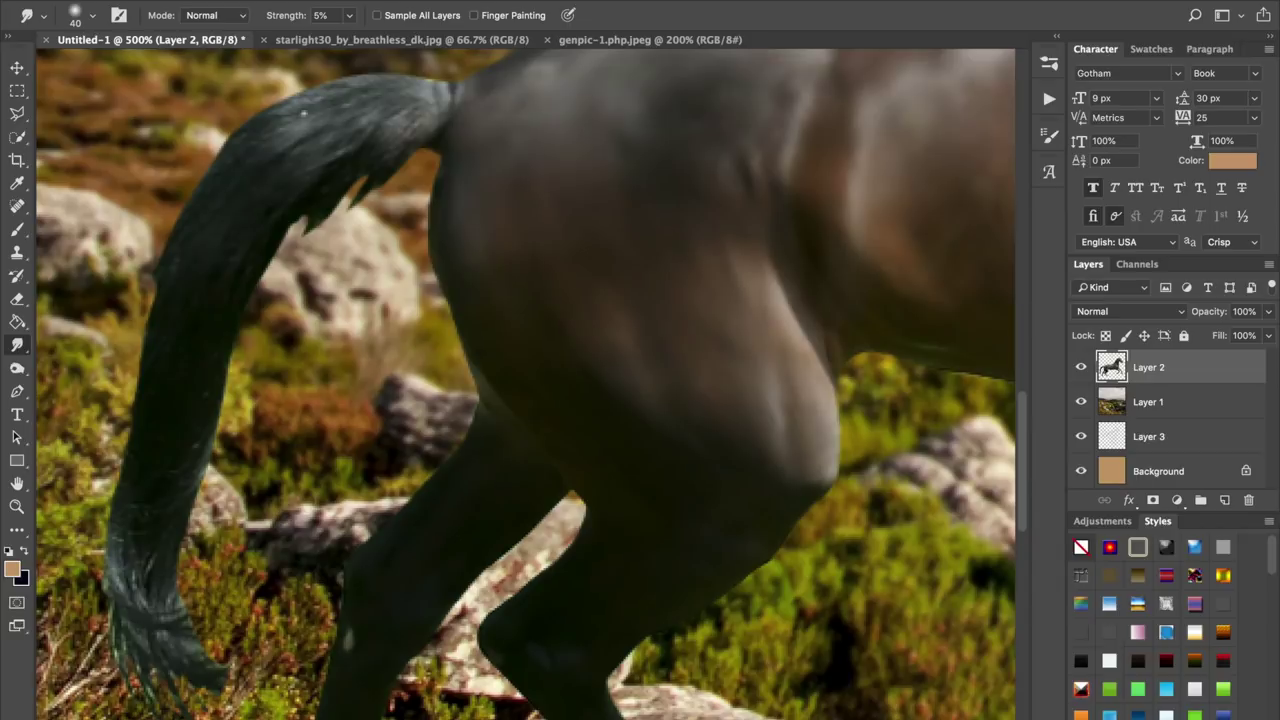
scroll(526, 384, right, 10)
scroll(526, 384, up, 5)
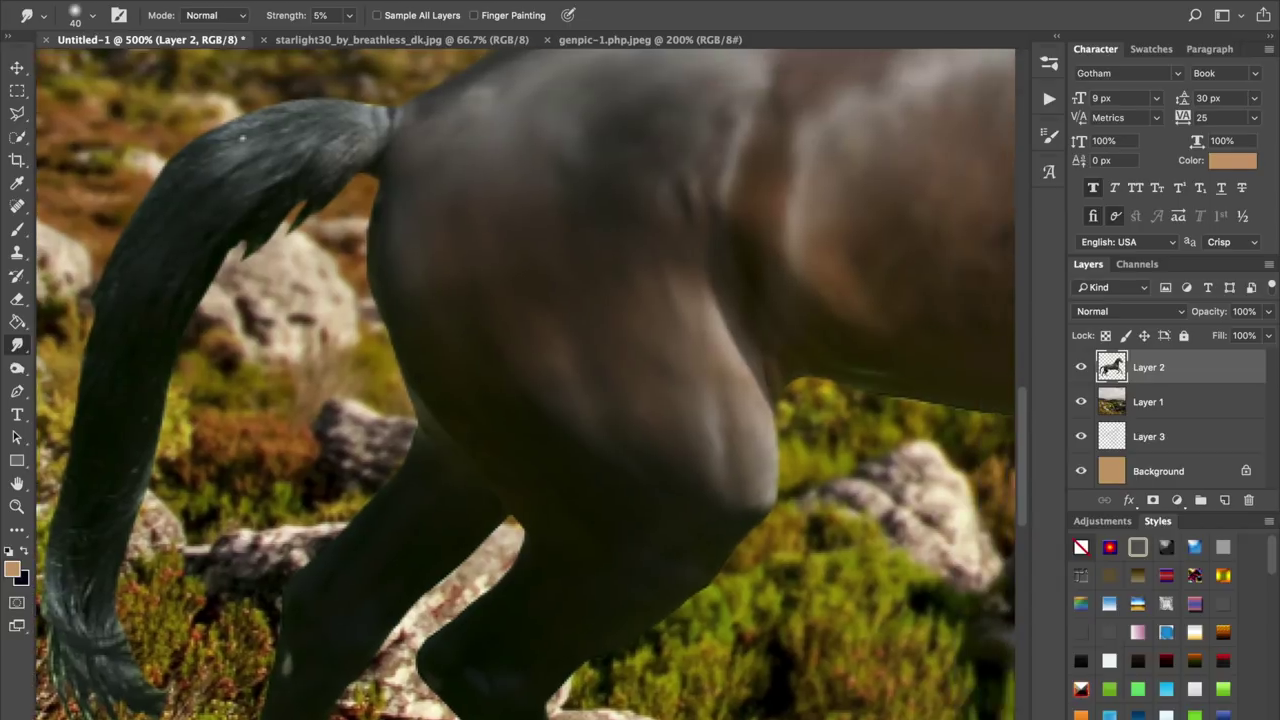
- Refine the hip crease and the line of the back with a 20 px Smudge brush
scroll(526, 384, up, 6)
scroll(526, 384, right, 2)
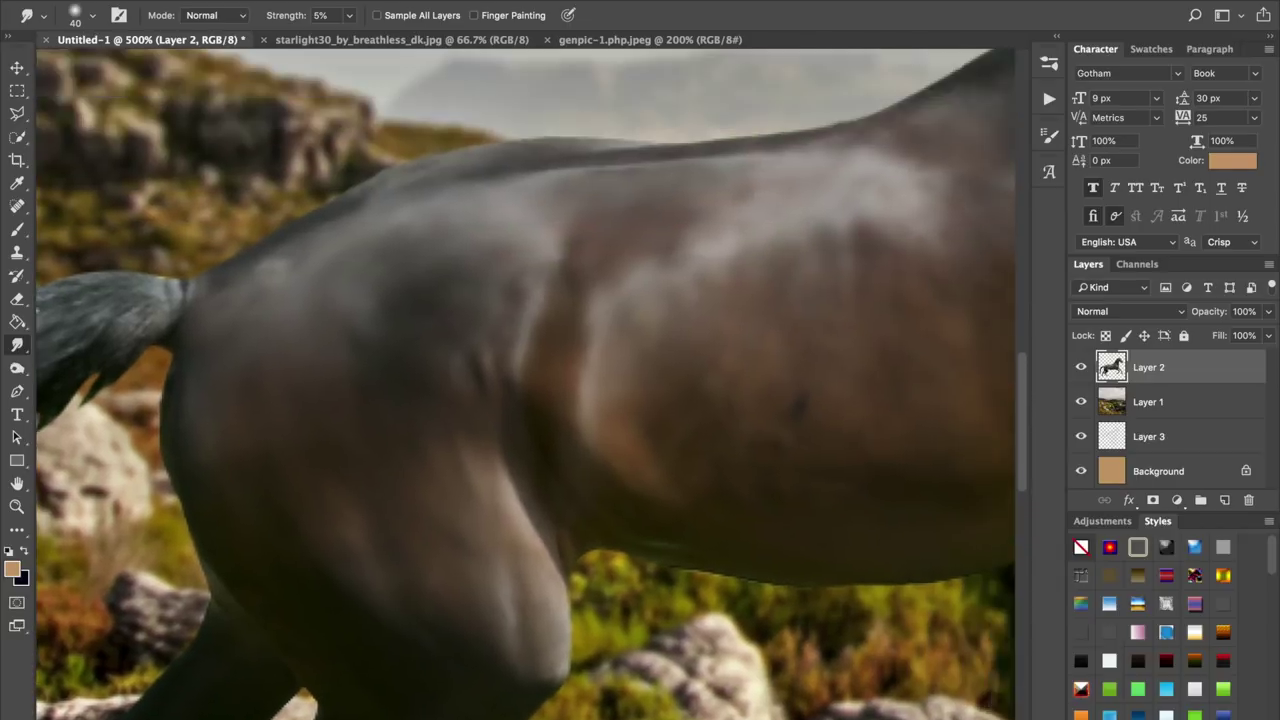
key(bracketleft)
key(bracketleft)
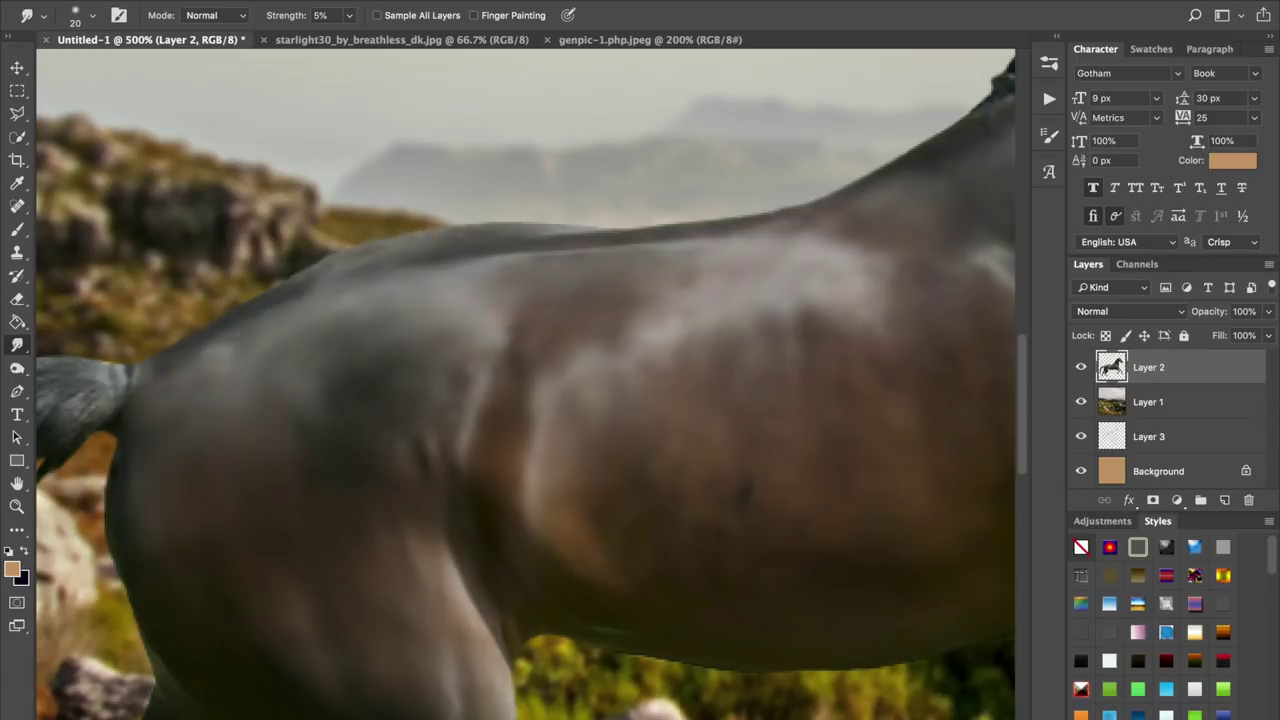
- Blend the dark spot on the horse's side into the coat with an 80 px Smudge brush
key(bracketright)
key(bracketright)
key(bracketright)
key(bracketright)
key(bracketright)
key(bracketright)
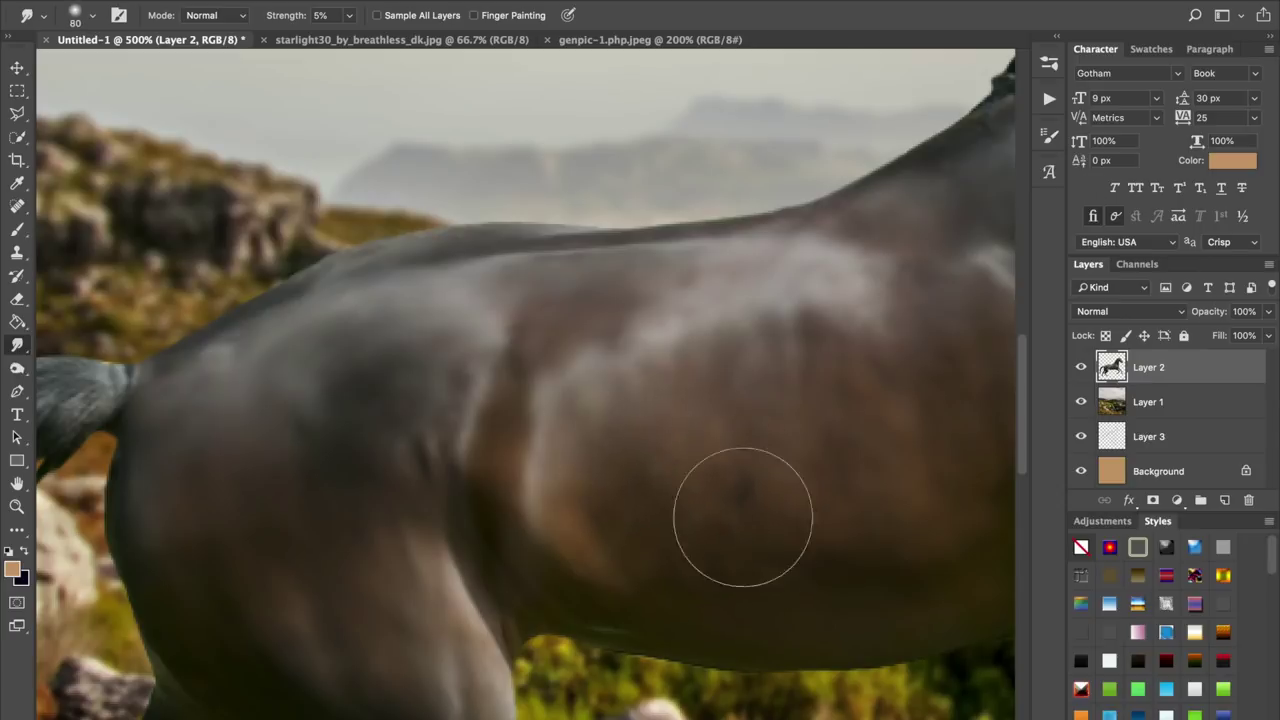
mouse_move(777, 495)
mouse_down()
mouse_move(585, 466)
mouse_move(773, 312)
mouse_move(719, 332)
mouse_move(721, 346)
mouse_move(823, 483)
mouse_up()
scroll(715, 505, right, 10)
scroll(715, 505, up, 3)
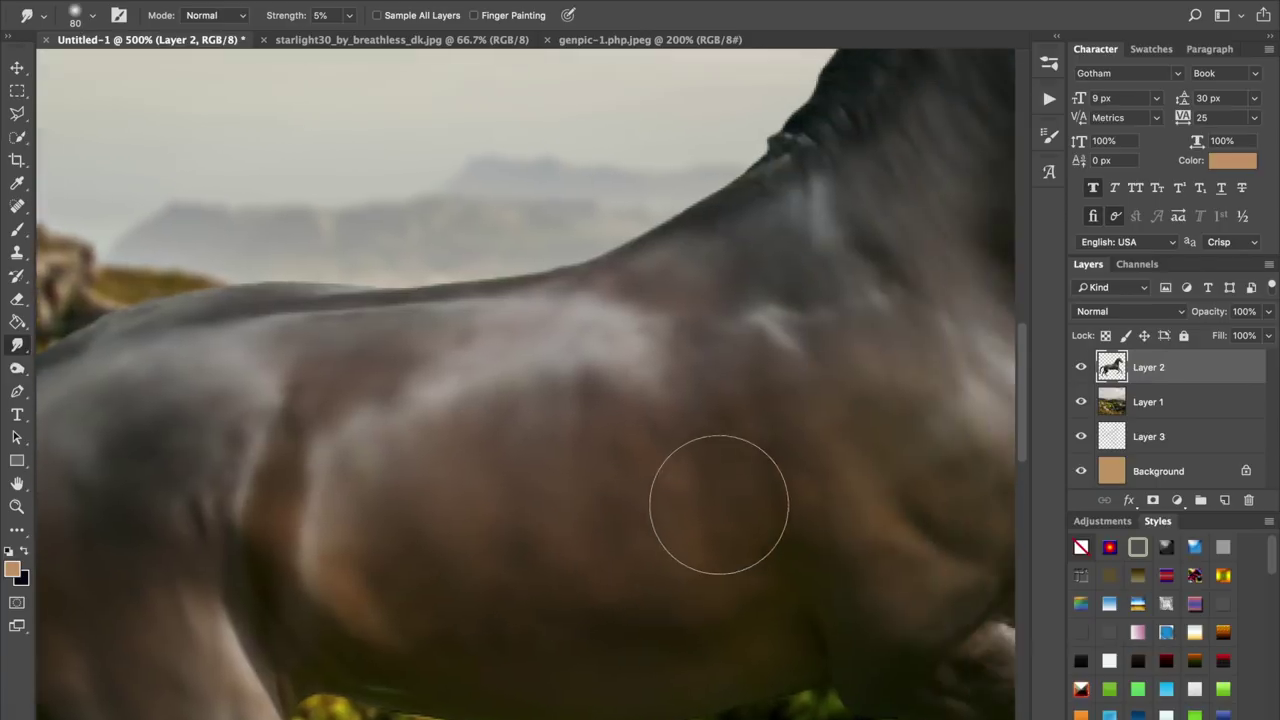
- Reduce the Smudge brush to 35 px and smooth the coat on the chest and front shoulder
scroll(715, 502, right, 15)
scroll(715, 502, up, 10)
key(bracketleft)
key(bracketleft)
key(bracketleft)
key(bracketleft)
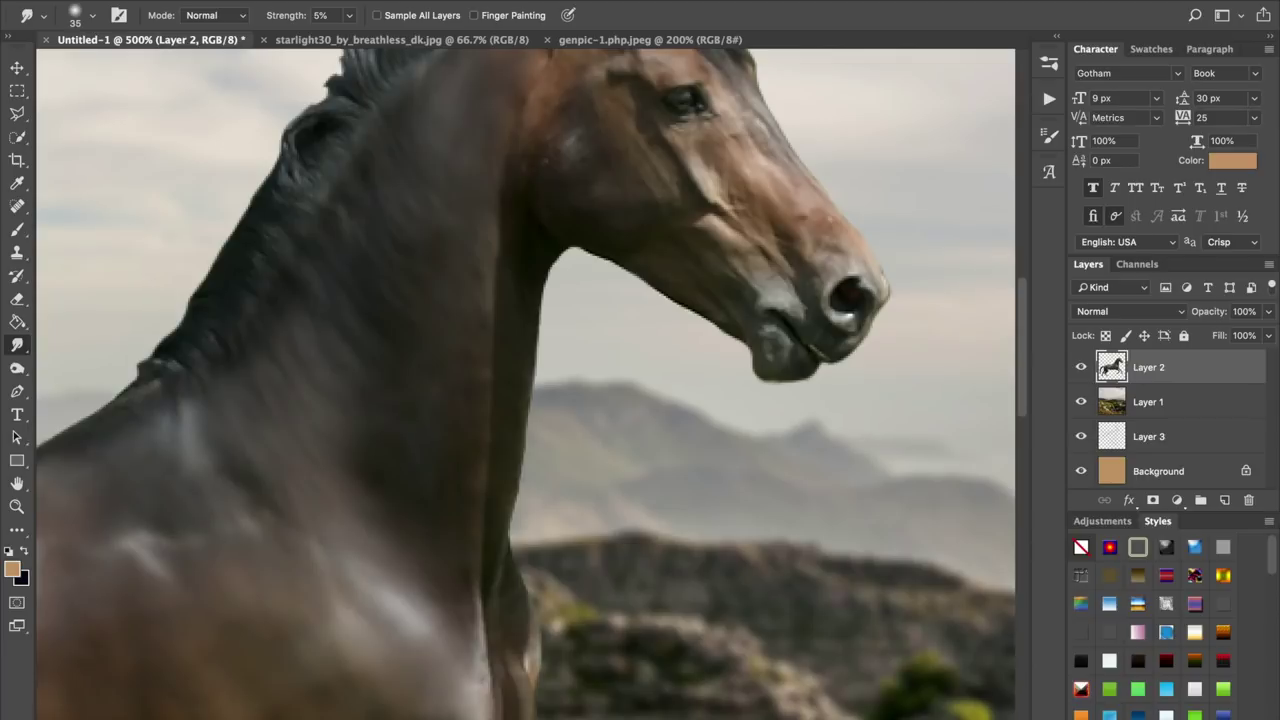
scroll(526, 384, down, 4)
scroll(526, 384, right, 1)
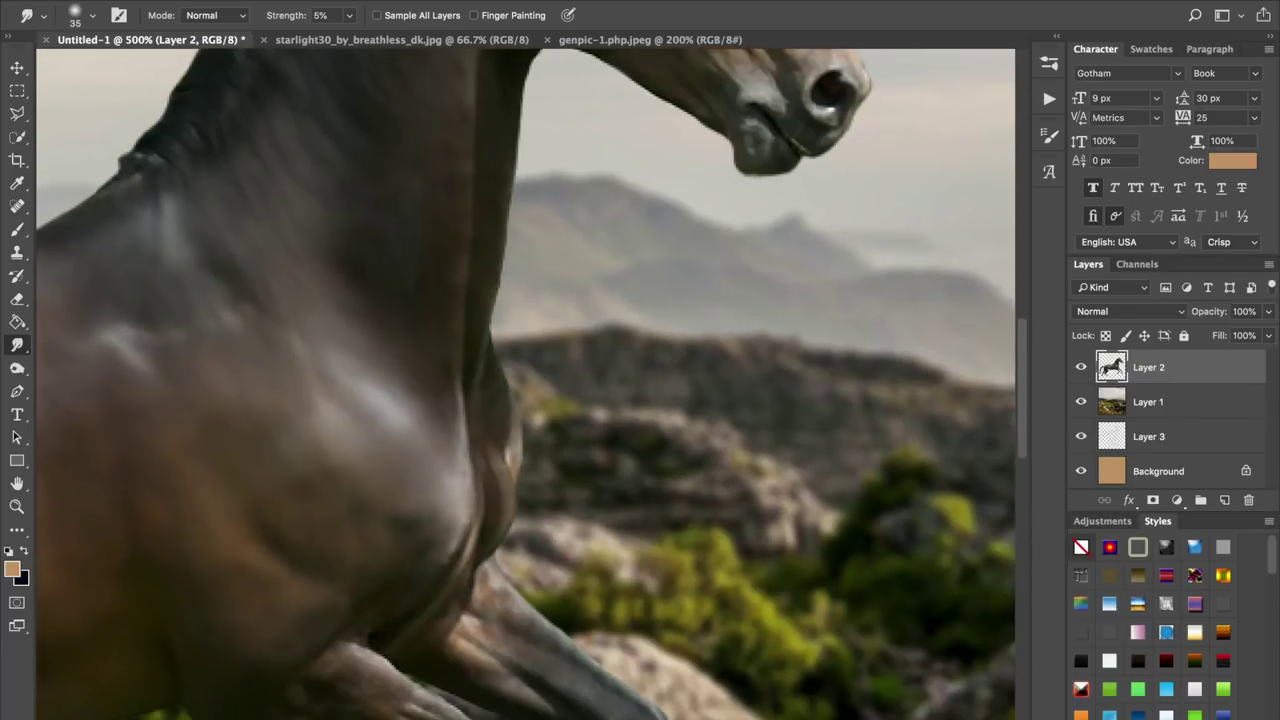
drag(400, 600, 455, 405)
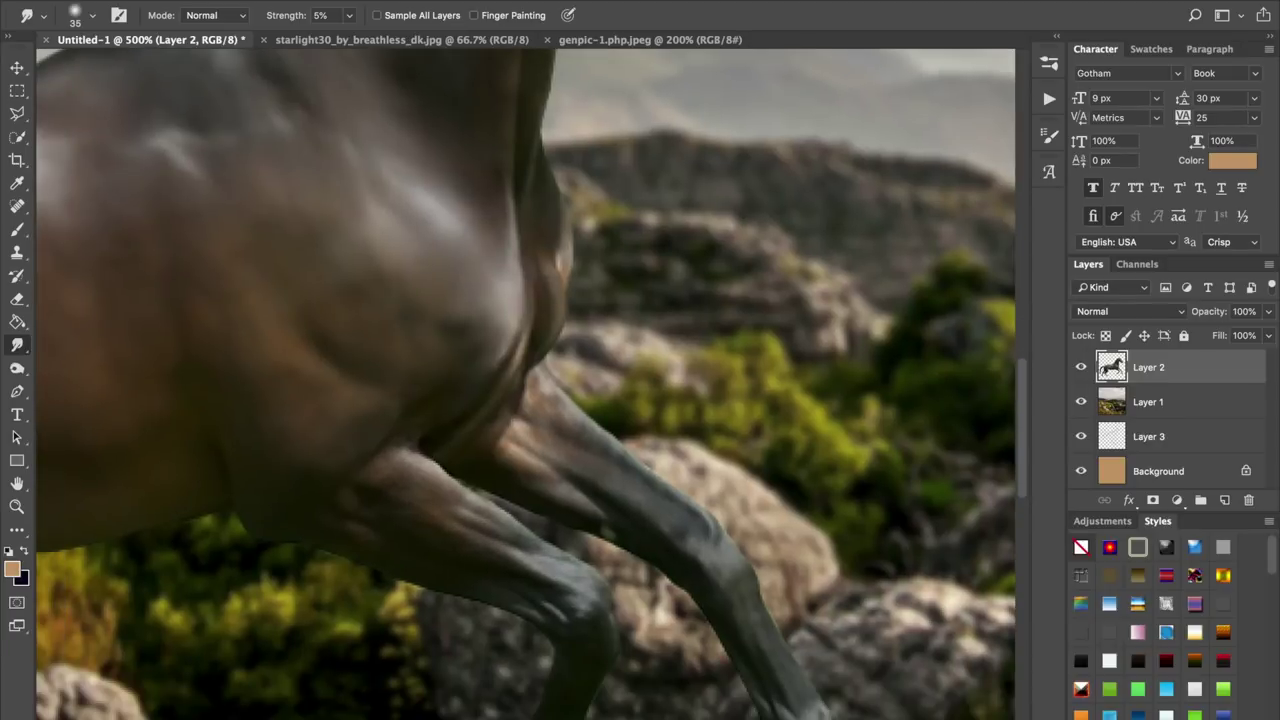
- Smudge the muscles and highlights of both front legs with a 15 px brush
scroll(525, 384, down, 3)
key(bracketleft)
key(bracketleft)
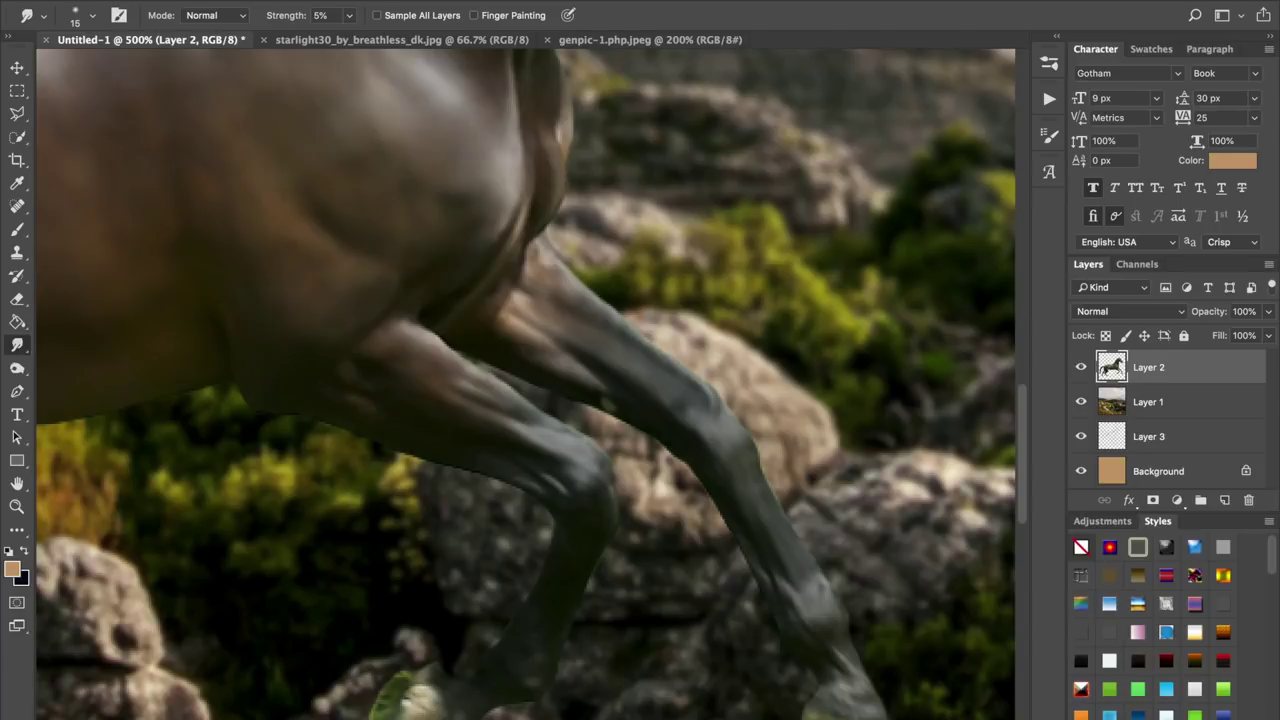
scroll(525, 384, down, 5)
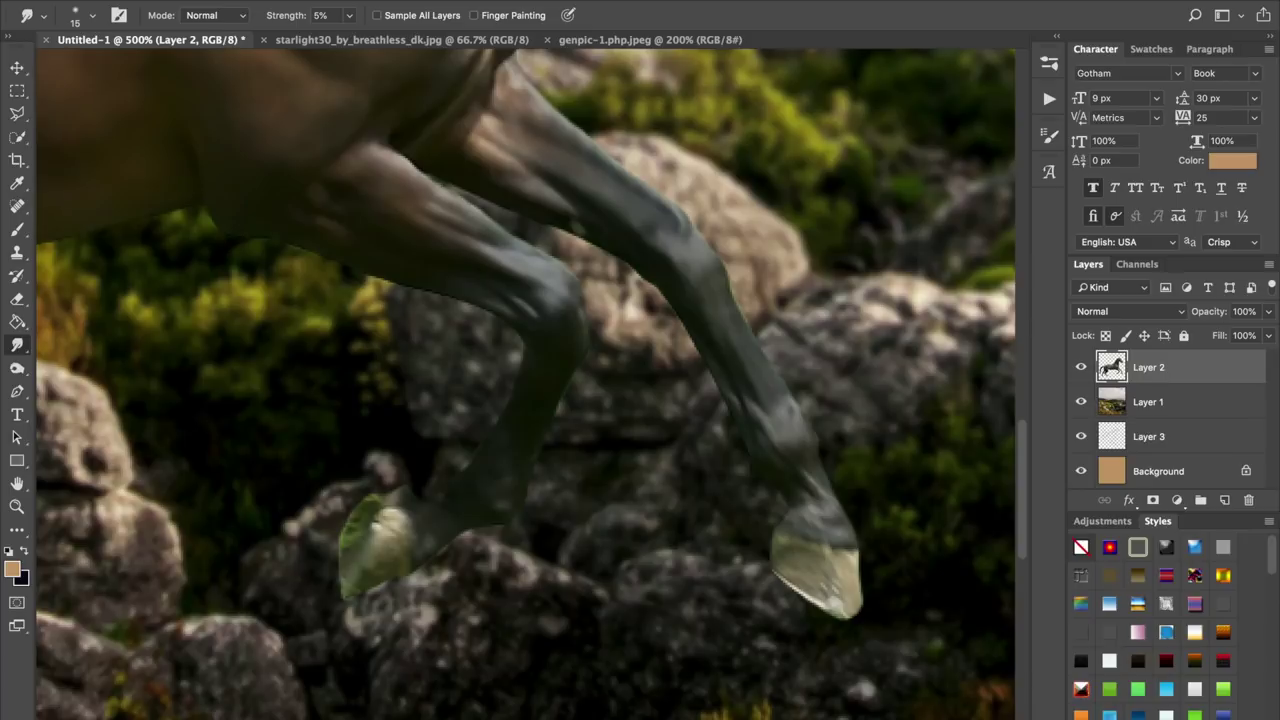
scroll(525, 384, left, 5)
scroll(525, 384, down, 3)
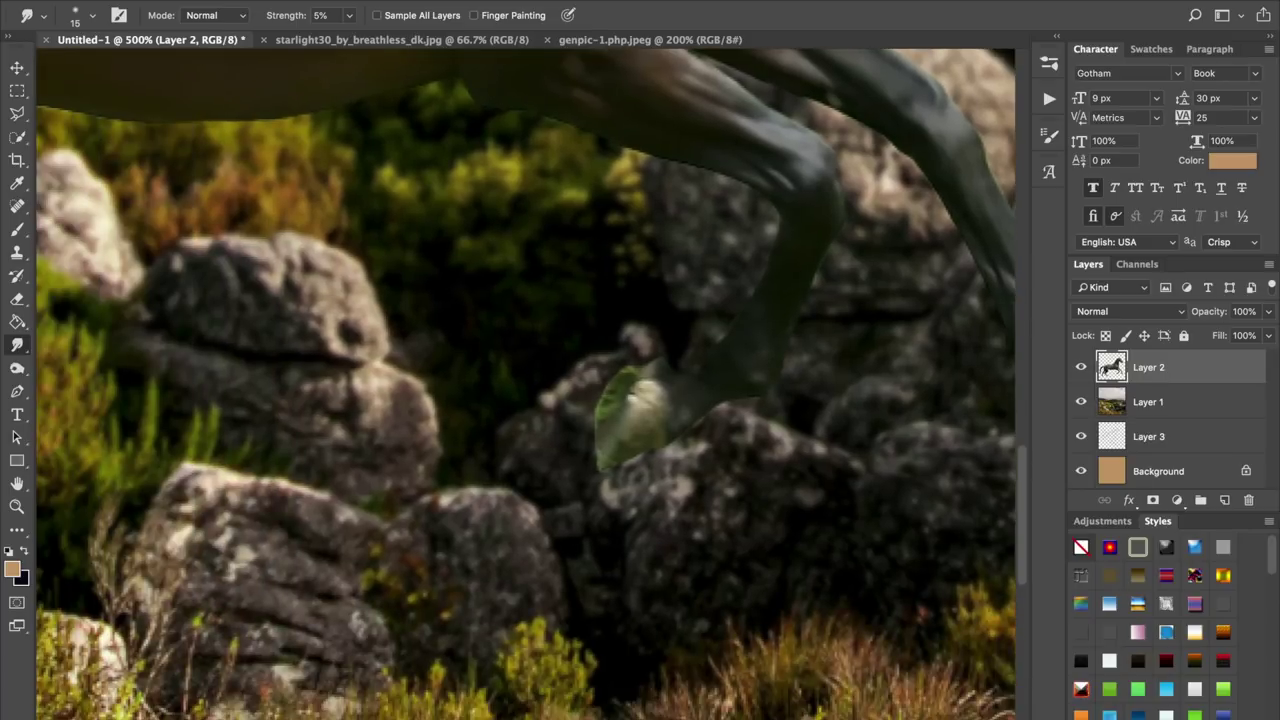
scroll(525, 384, right, 5)
scroll(525, 384, up, 3)
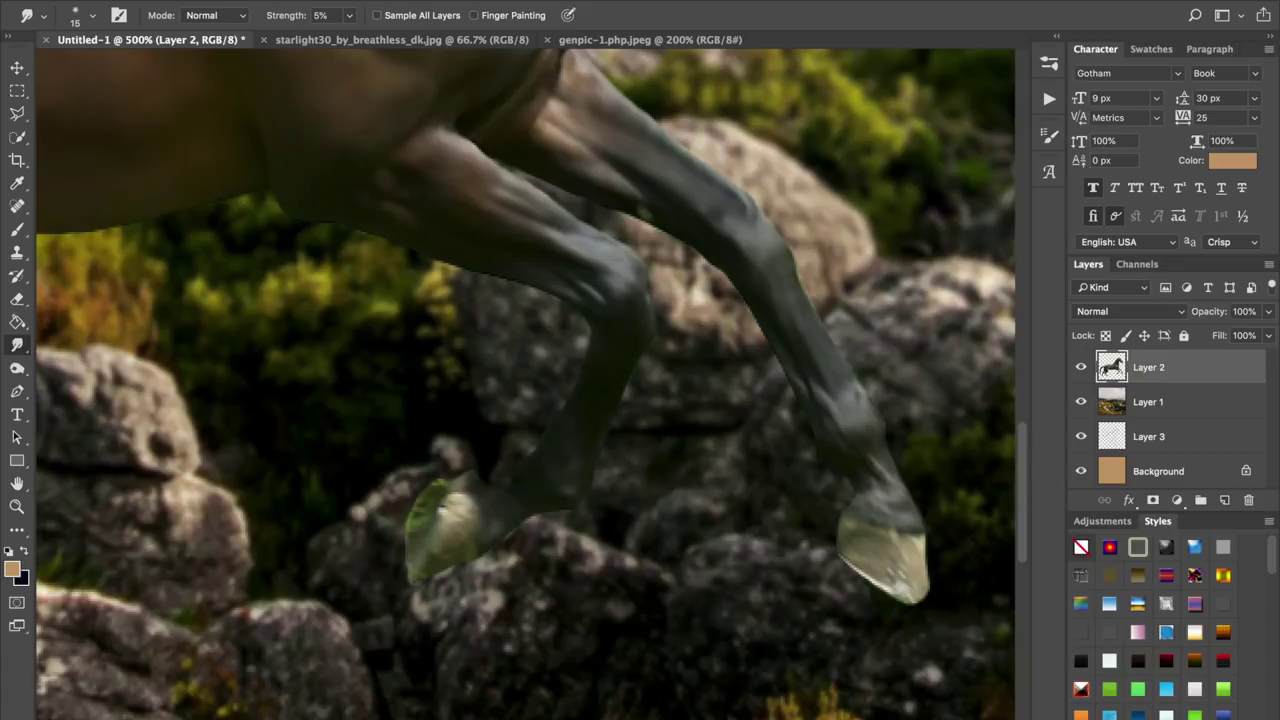
scroll(525, 384, up, 4)
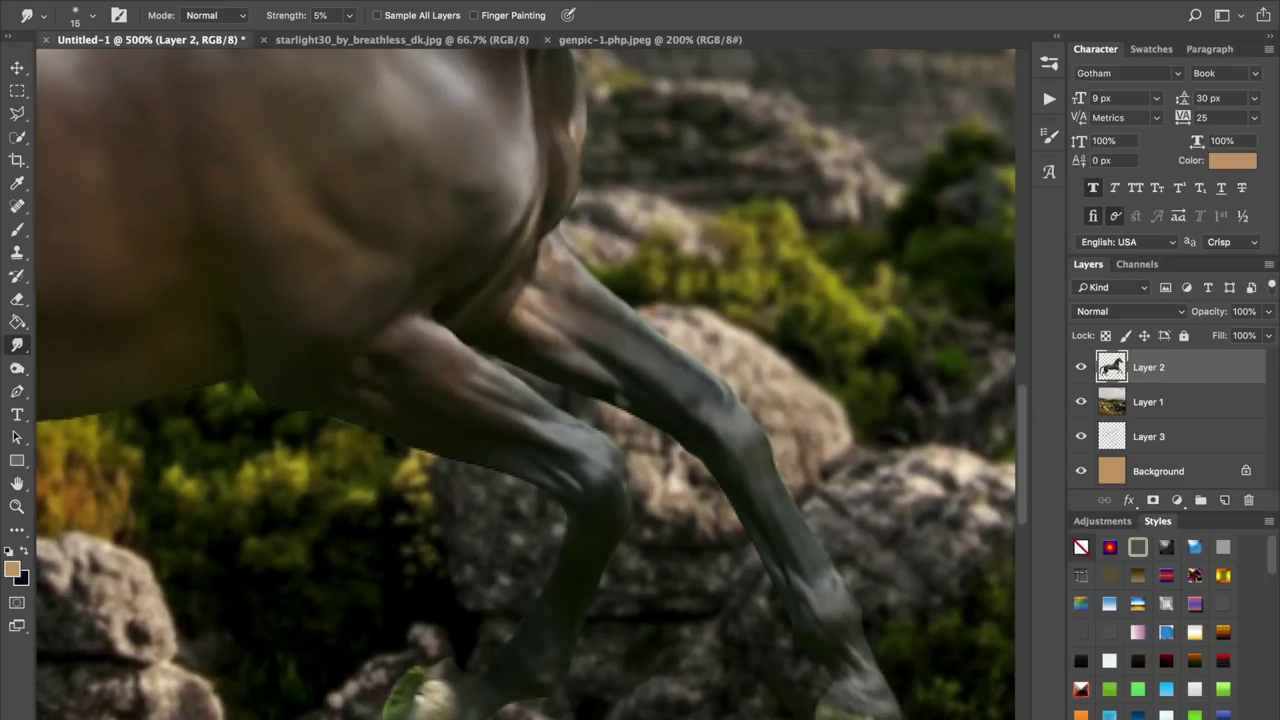
scroll(525, 384, up, 4)
scroll(525, 384, right, 2)
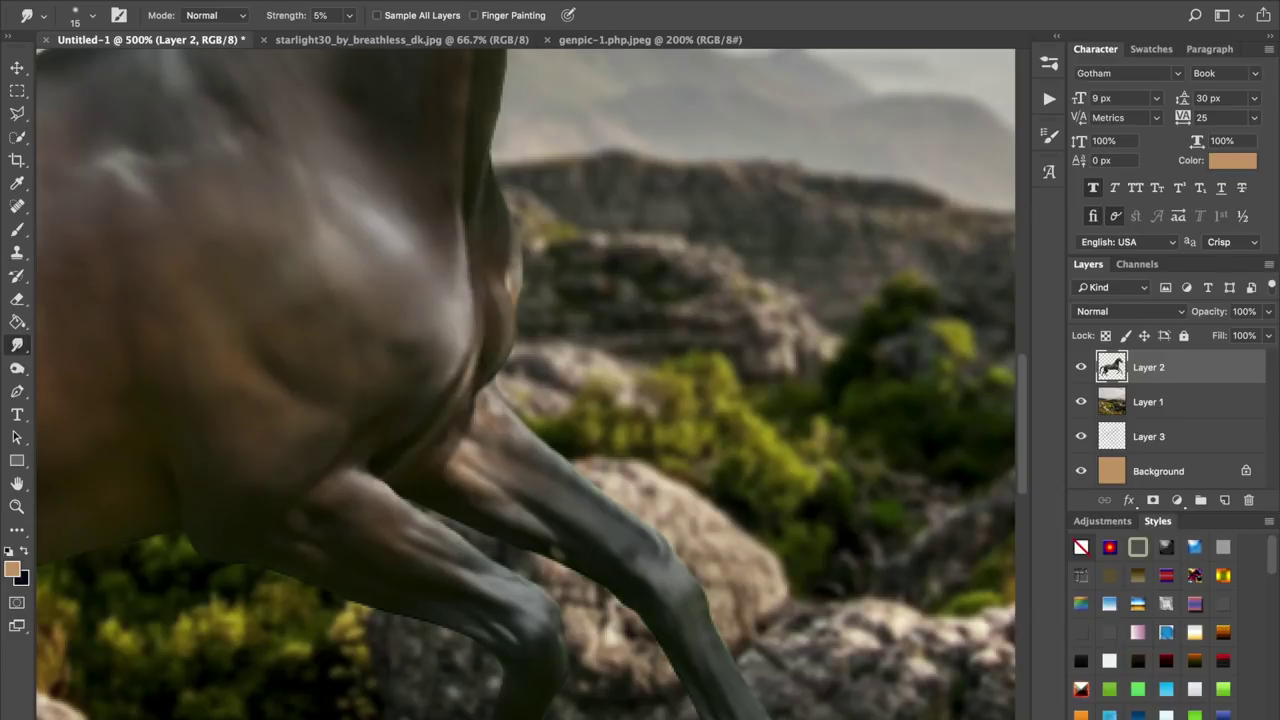
- Enlarge the Smudge brush to 35 px and smooth the horse's upper neck and cheek
scroll(525, 384, up, 7)
scroll(525, 384, left, 1)
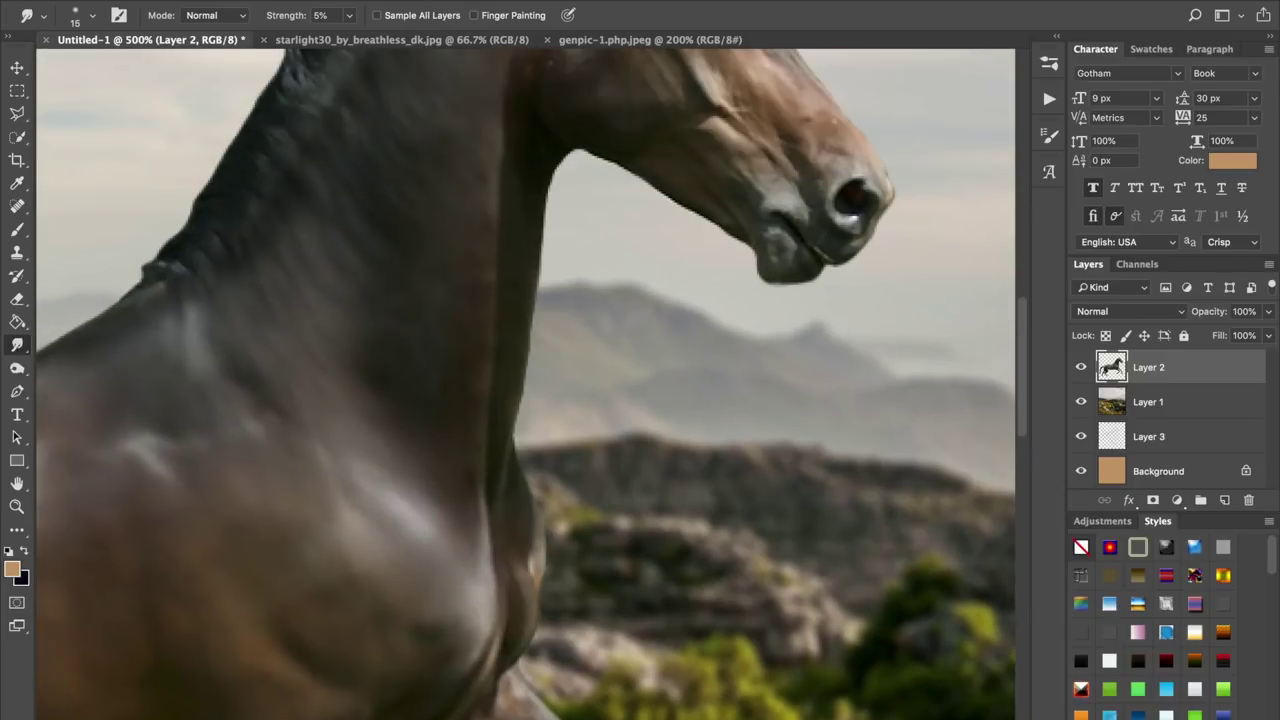
key(bracketright)
key(bracketright)
scroll(525, 384, up, 4)
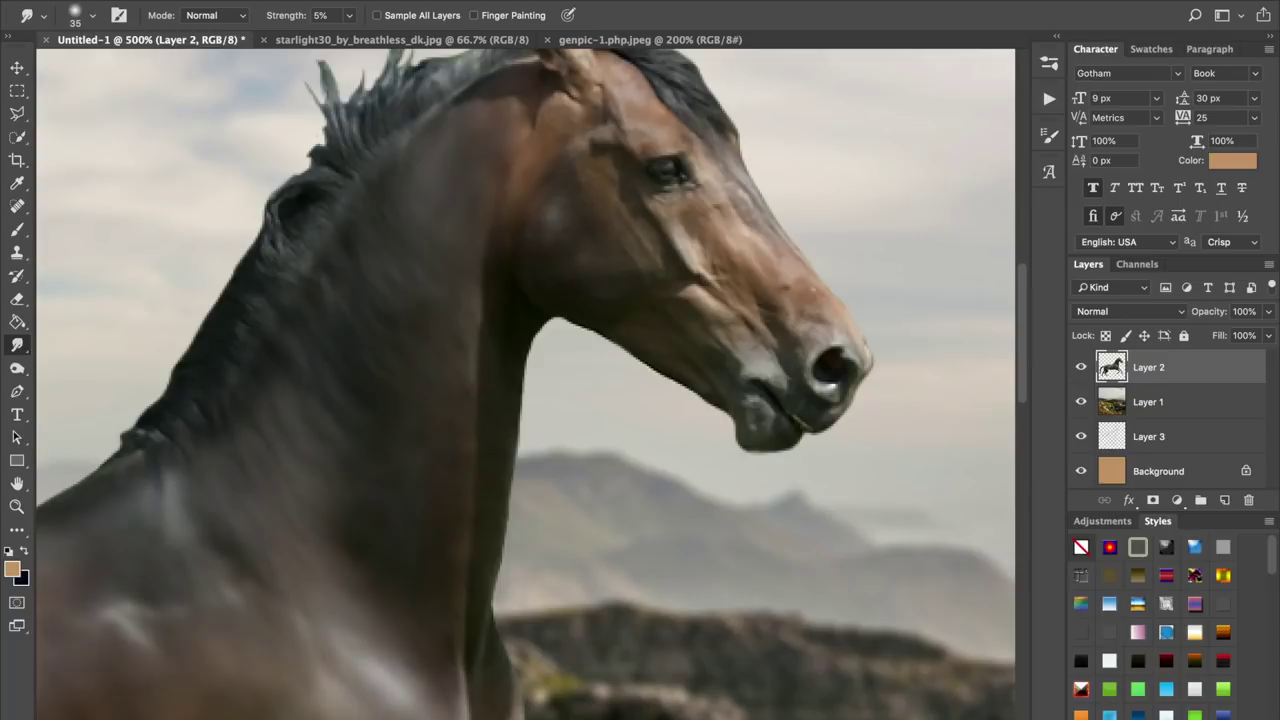
- Reduce the Smudge brush to 20 px for finer blending on the horse's face
scroll(525, 384, up, 3)
key(bracketleft)
key(bracketleft)
key(bracketleft)
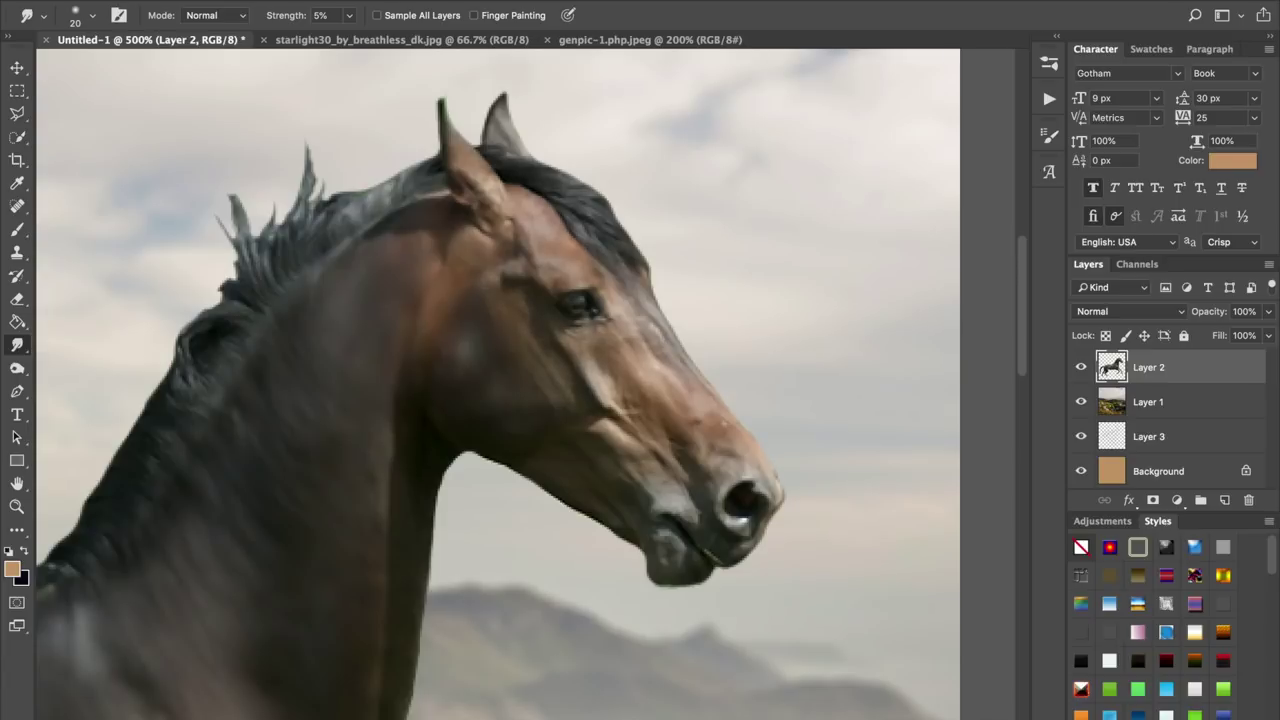
key(super+plus)
key(super+plus)
key(super+plus)
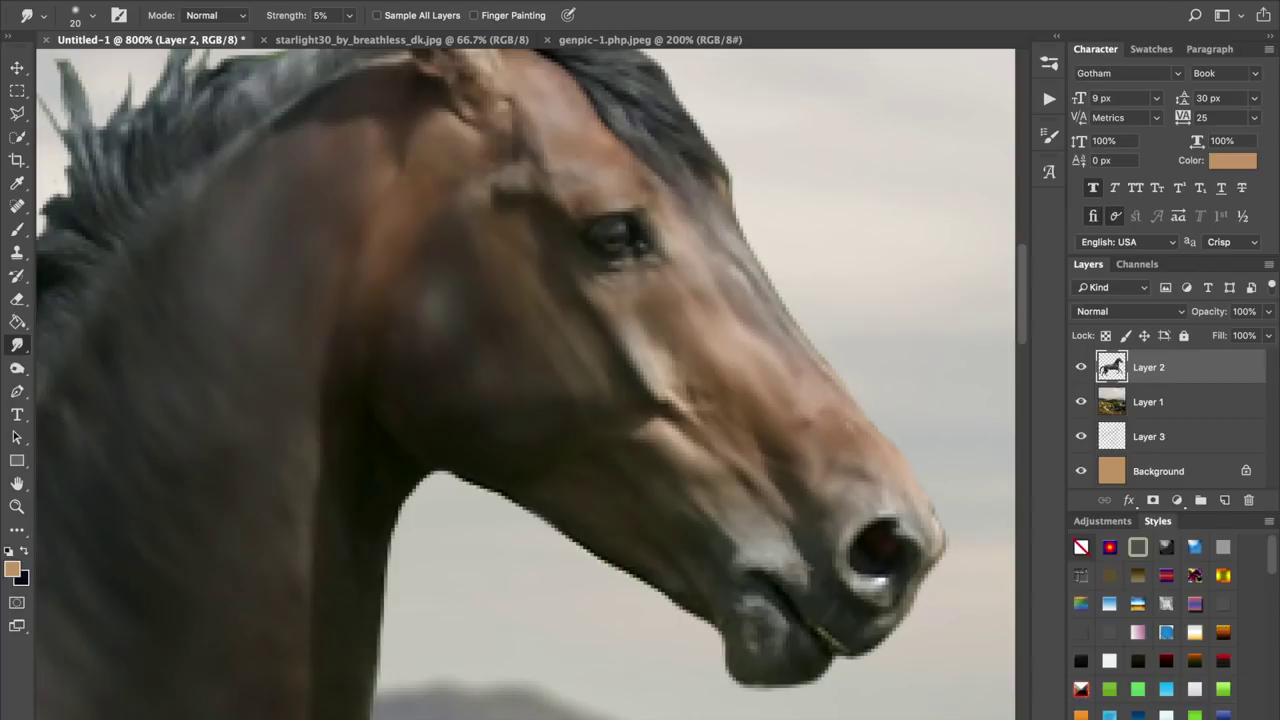
- Examine the horse's shoulder, mane, neck and face up close for areas that still need smoothing
scroll(526, 384, left, 8)
scroll(526, 384, down, 6)
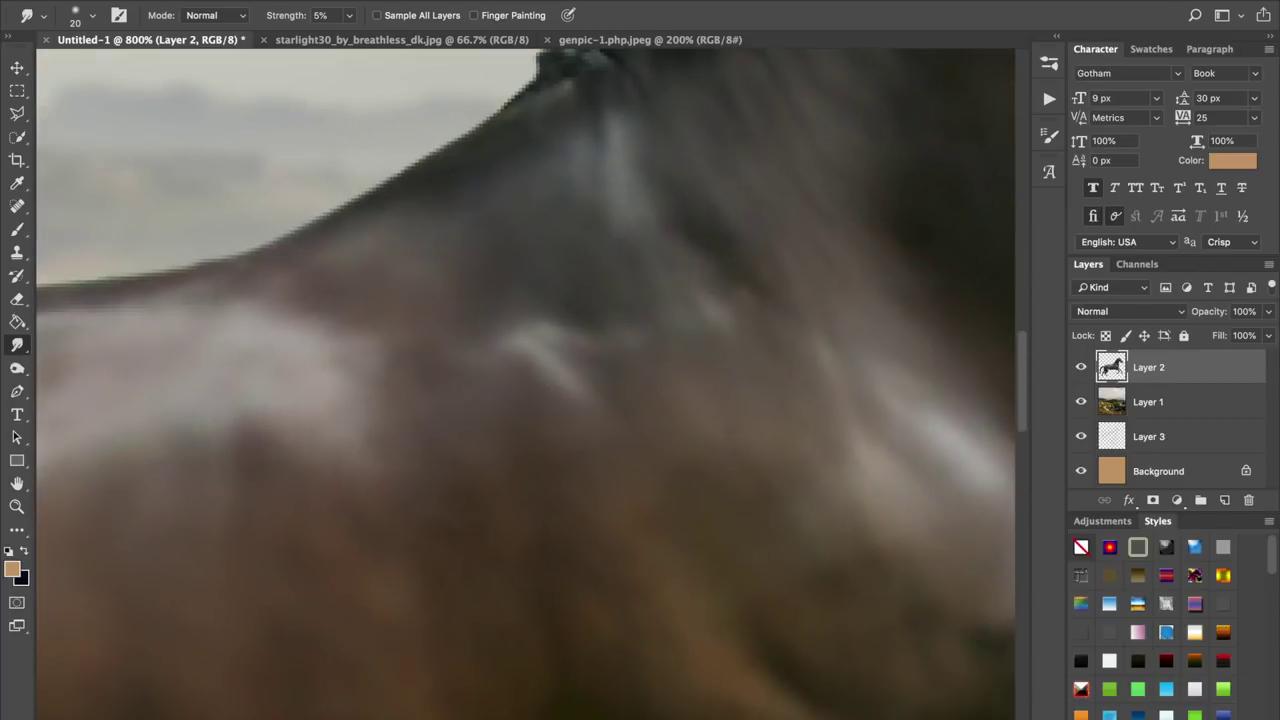
scroll(526, 384, up, 15)
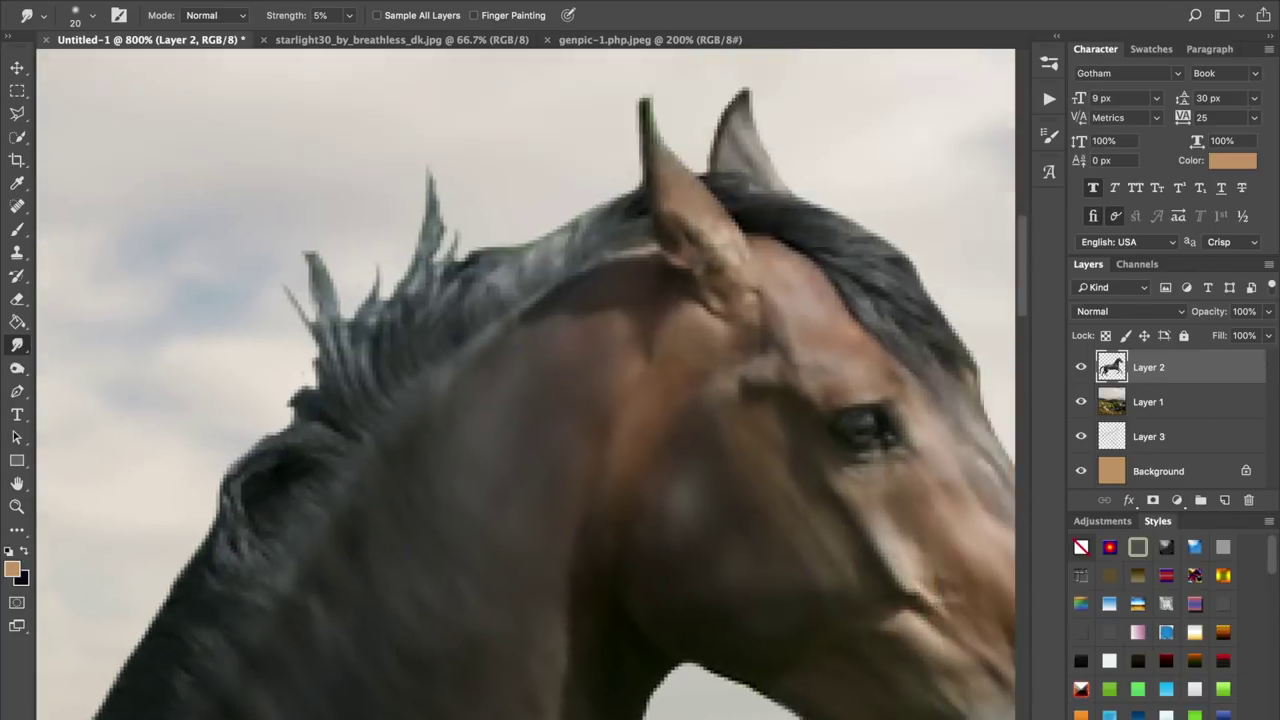
scroll(526, 384, right, 3)
scroll(526, 384, down, 8)
scroll(526, 384, left, 7)
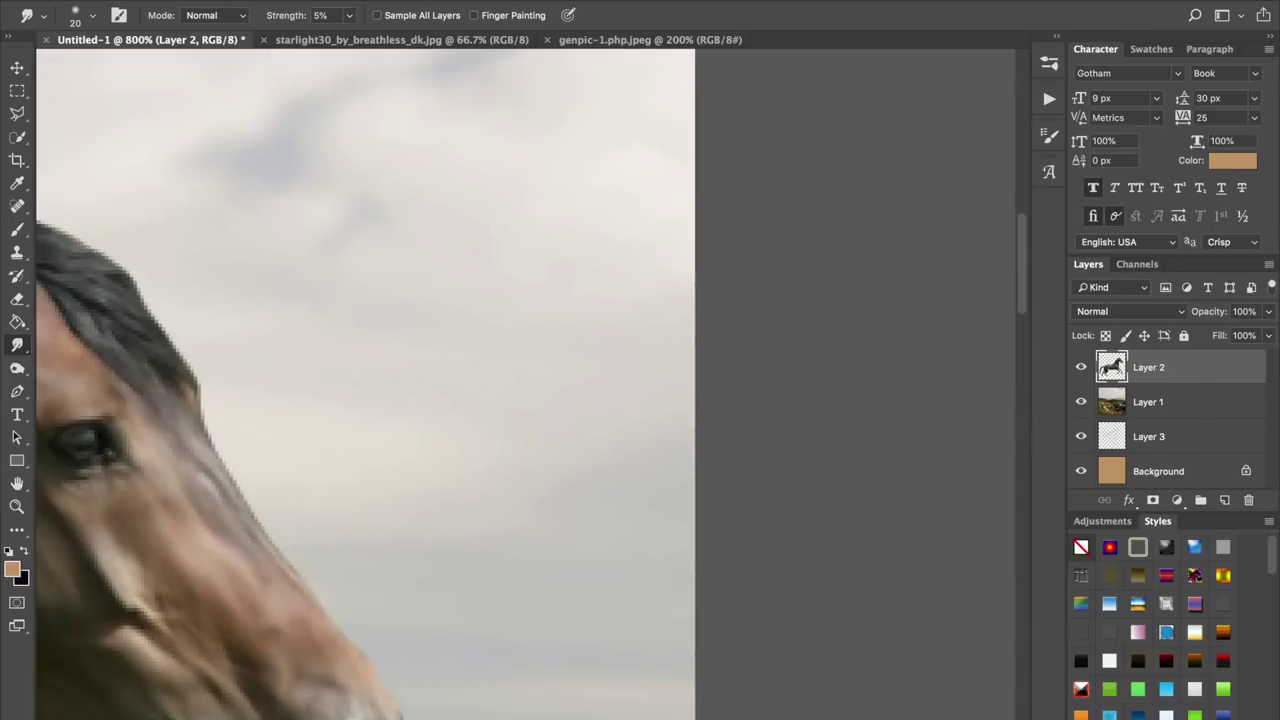
scroll(526, 384, down, 5)
scroll(526, 384, left, 3)
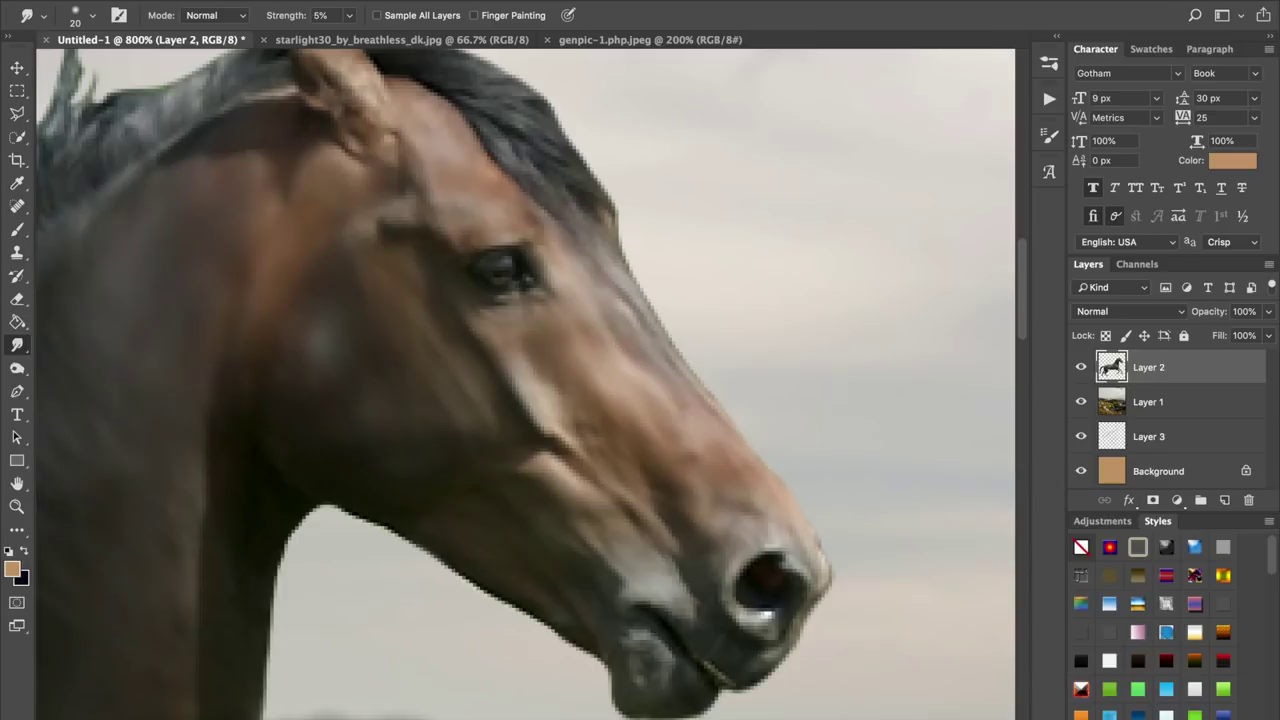
scroll(526, 384, down, 2)
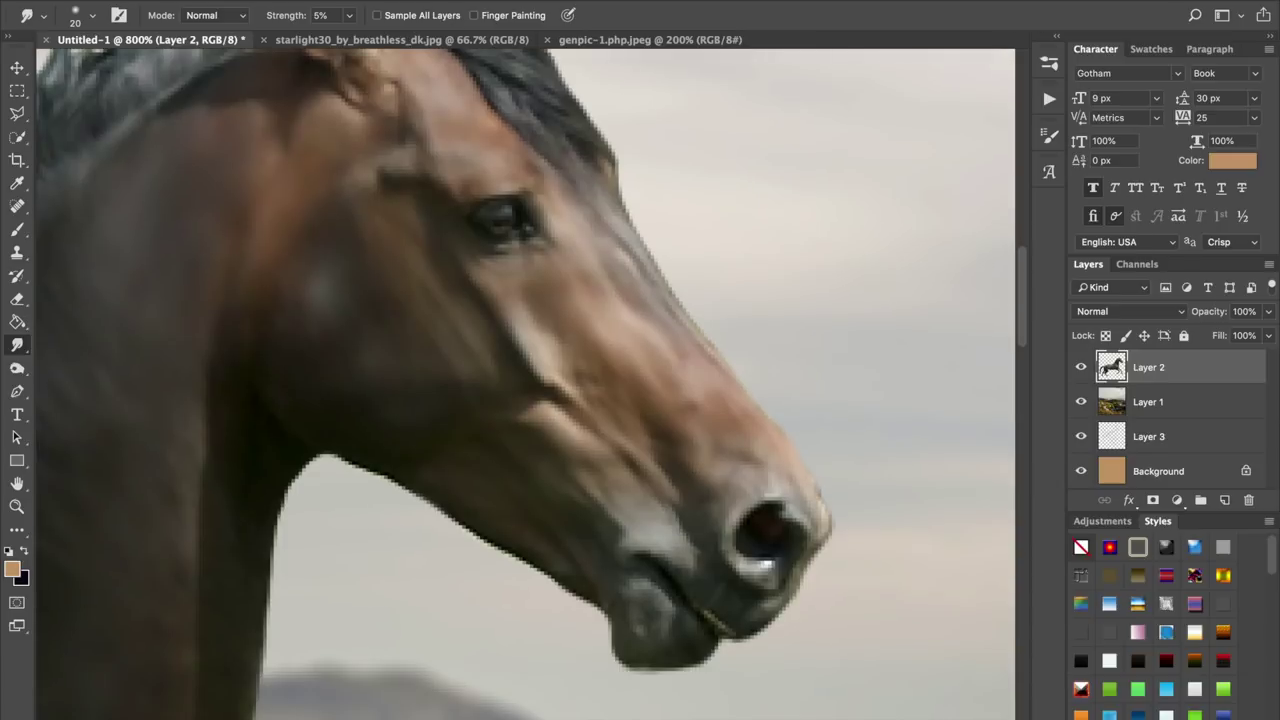
scroll(526, 384, up, 10)
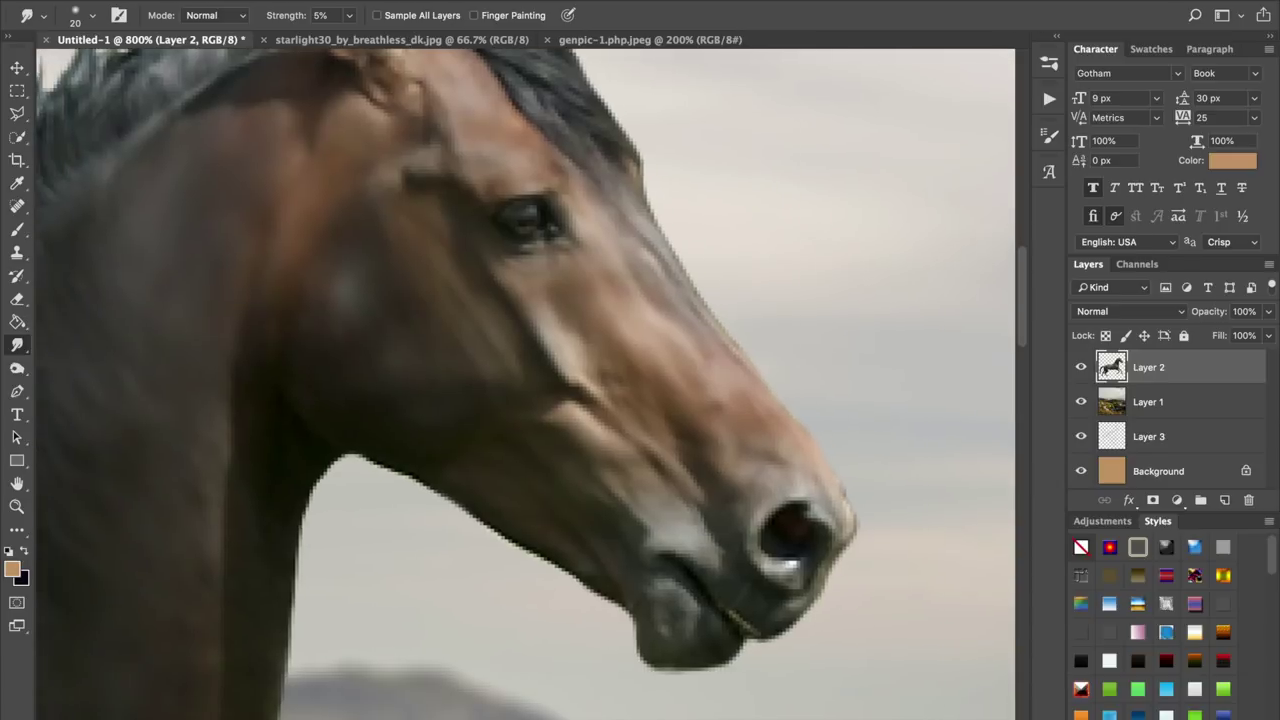
scroll(526, 384, left, 6)
scroll(526, 384, down, 8)
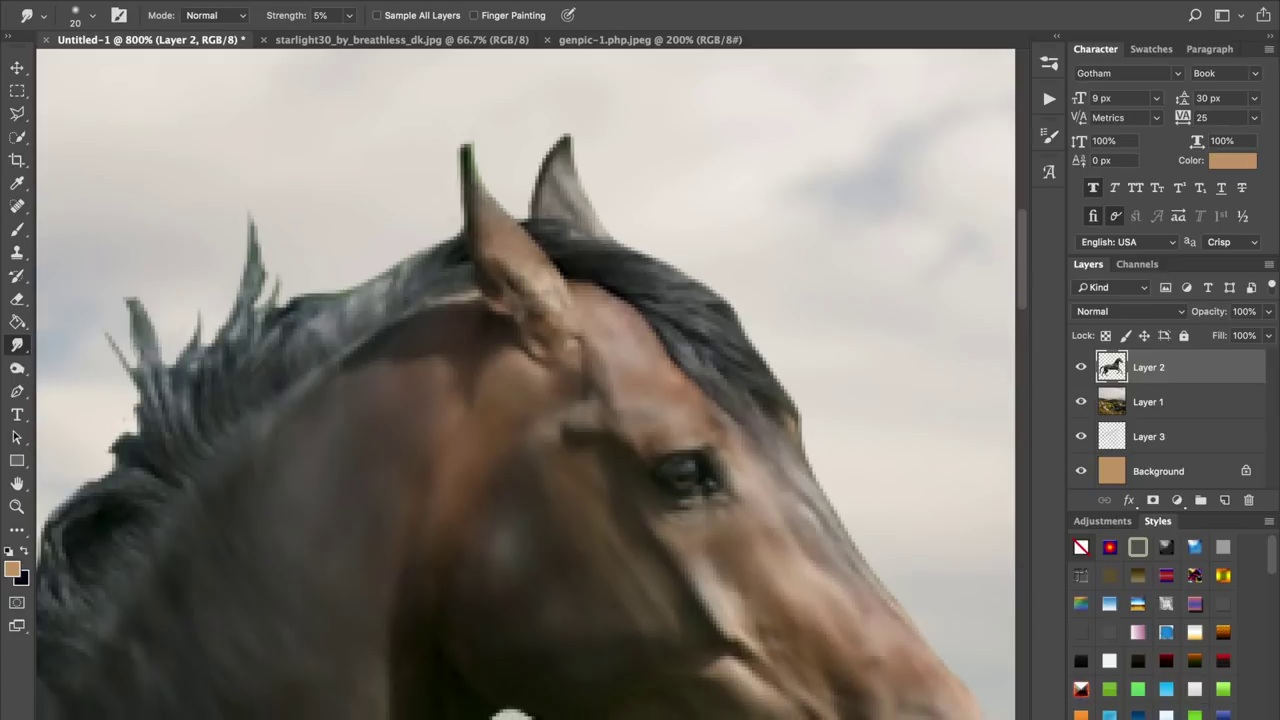
- Enlarge the Smudge brush to 45 px and smooth the coat along the middle of the horse's neck
scroll(526, 384, left, 6)
key(bracketright)
key(bracketright)
key(bracketright)
key(bracketright)
key(bracketright)
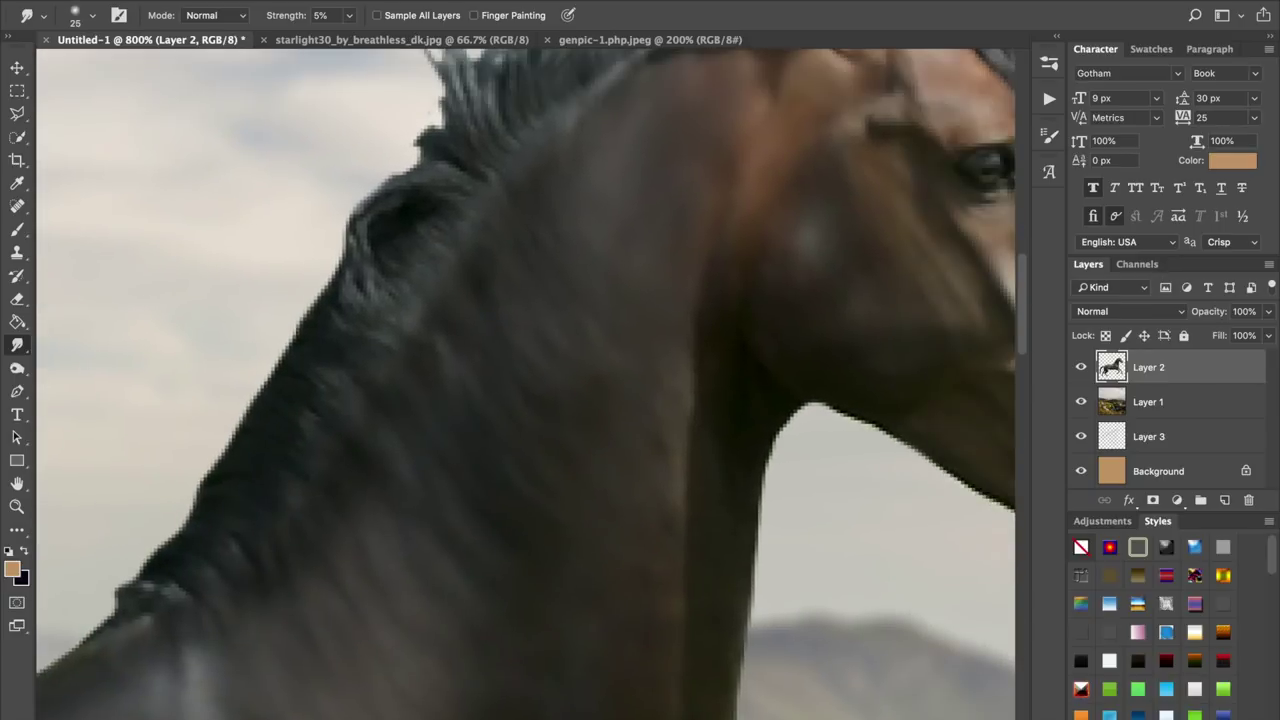
drag(570, 433, 546, 557)
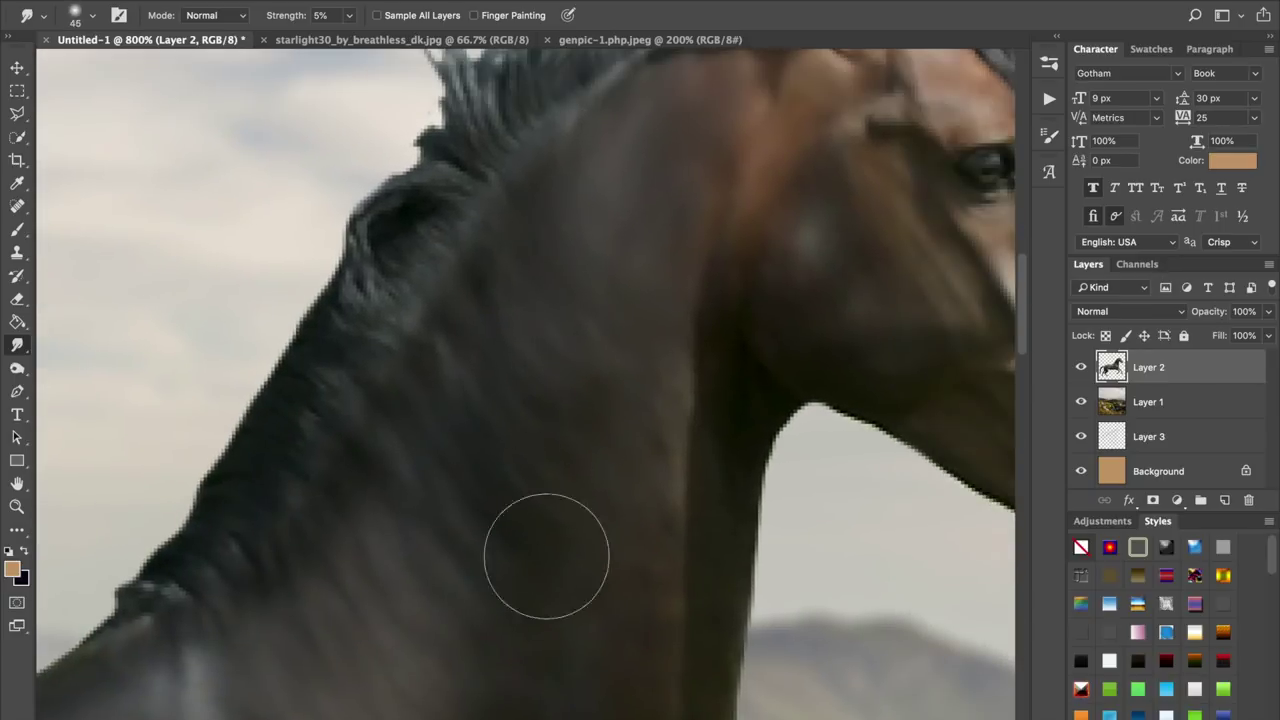
drag(677, 340, 643, 481)
- Start saving the whole composition as a layered Photoshop document
key(super+minus)
key(super+minus)
key(super+minus)
key(super+minus)
key(super+minus)
key(super+minus)
key(super+minus)
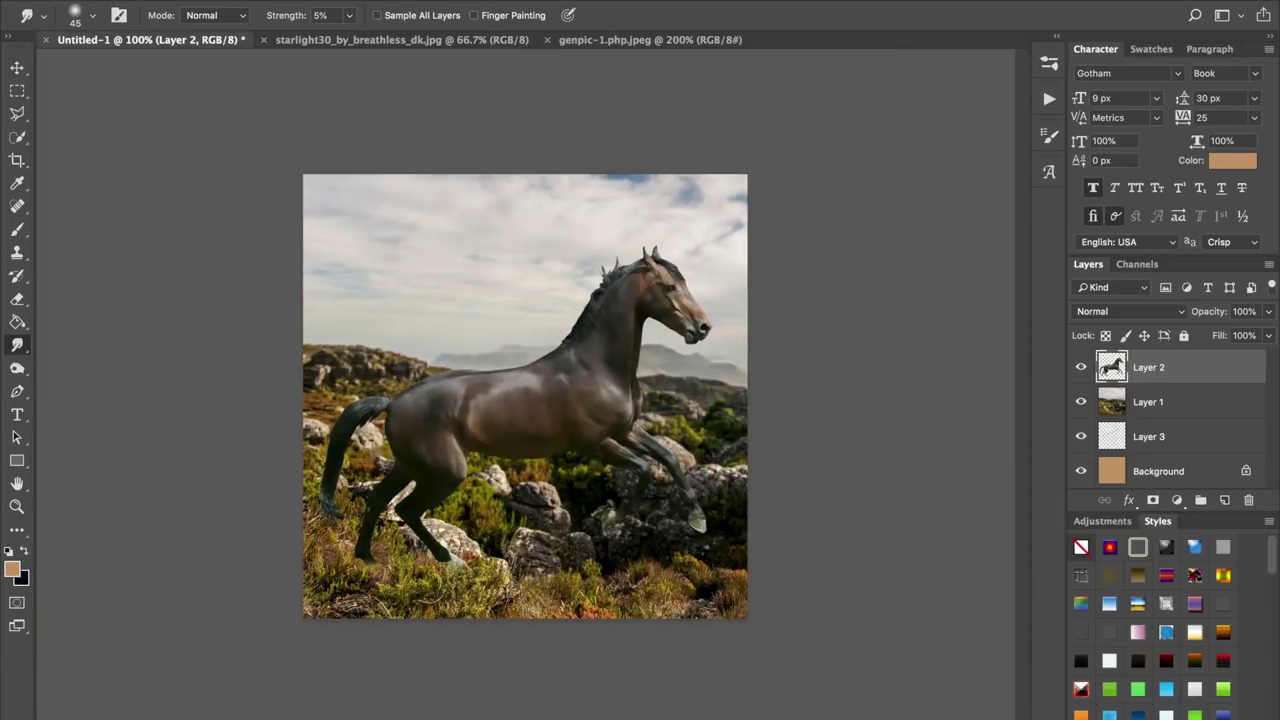
key(super+s)
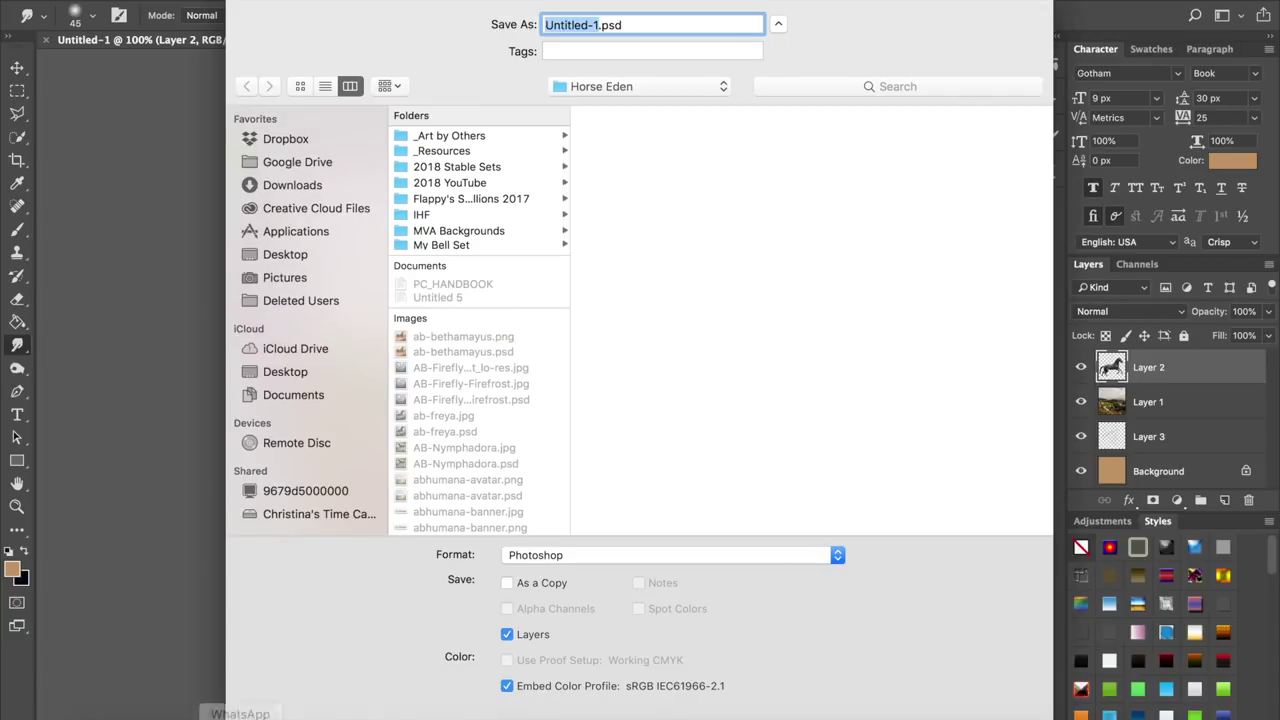
- Switch to the Safari browser and look up the horse's name on its Horse Eden page
click(276, 710)
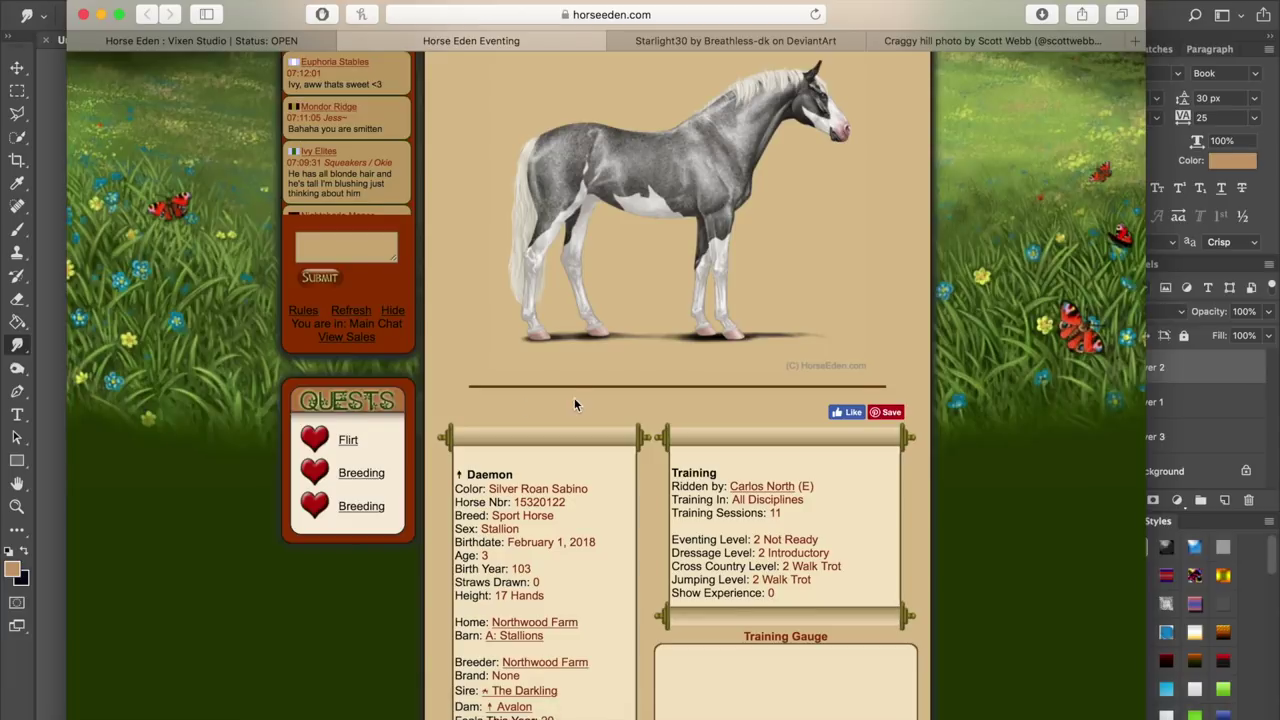
scroll(574, 397, up, 4)
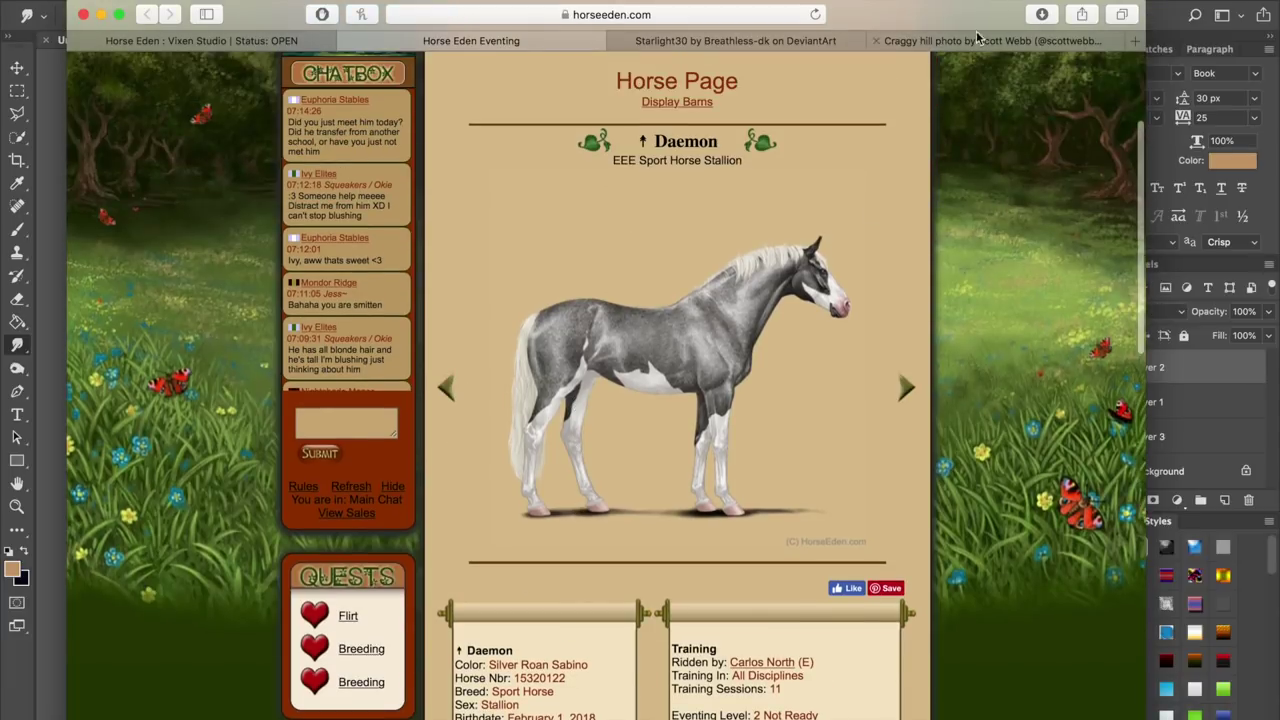
drag(982, 18, 675, 6)
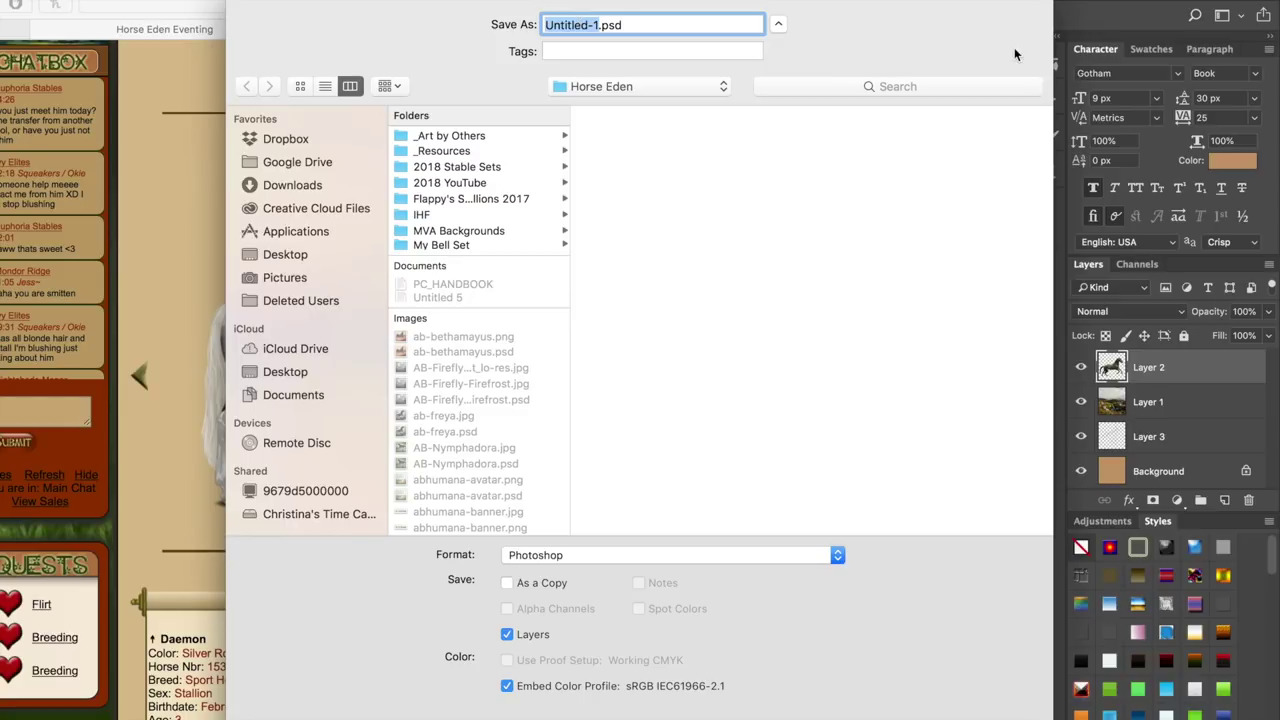
- Name the file Daemon.psd and save it in Photoshop format in the Horse Eden folder
text(Daemon)
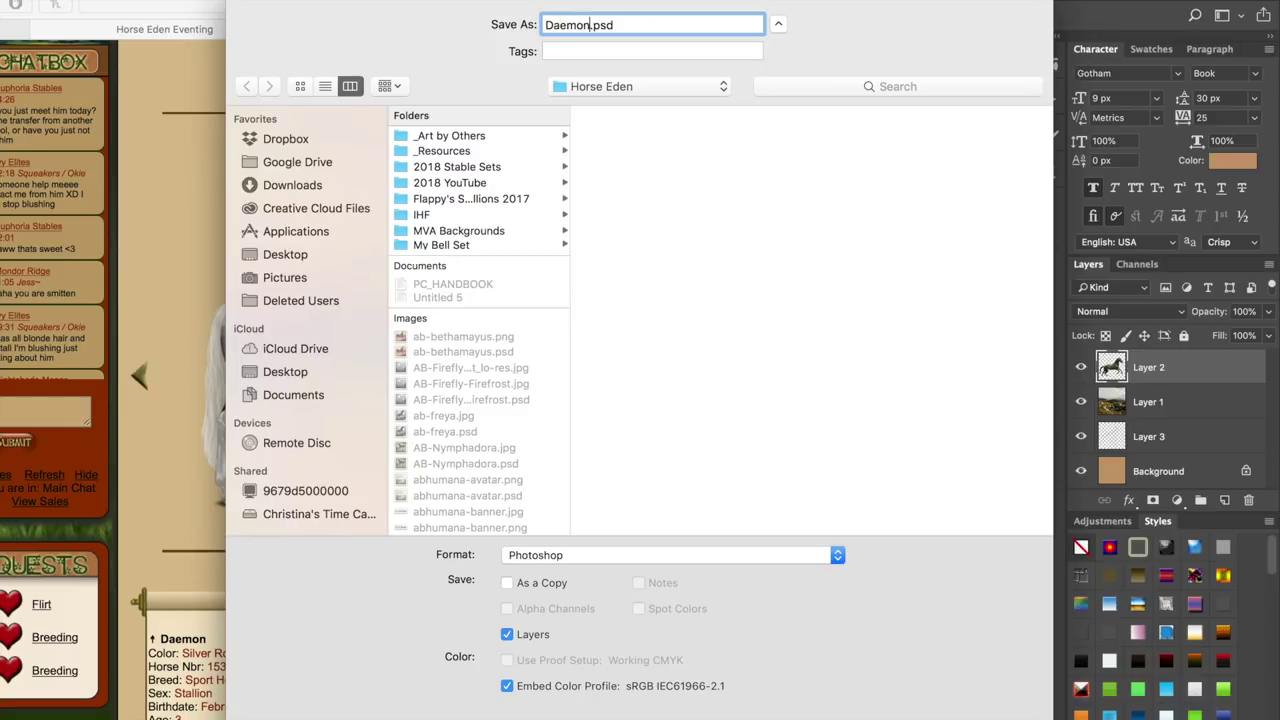
key(Return)
key(Return)
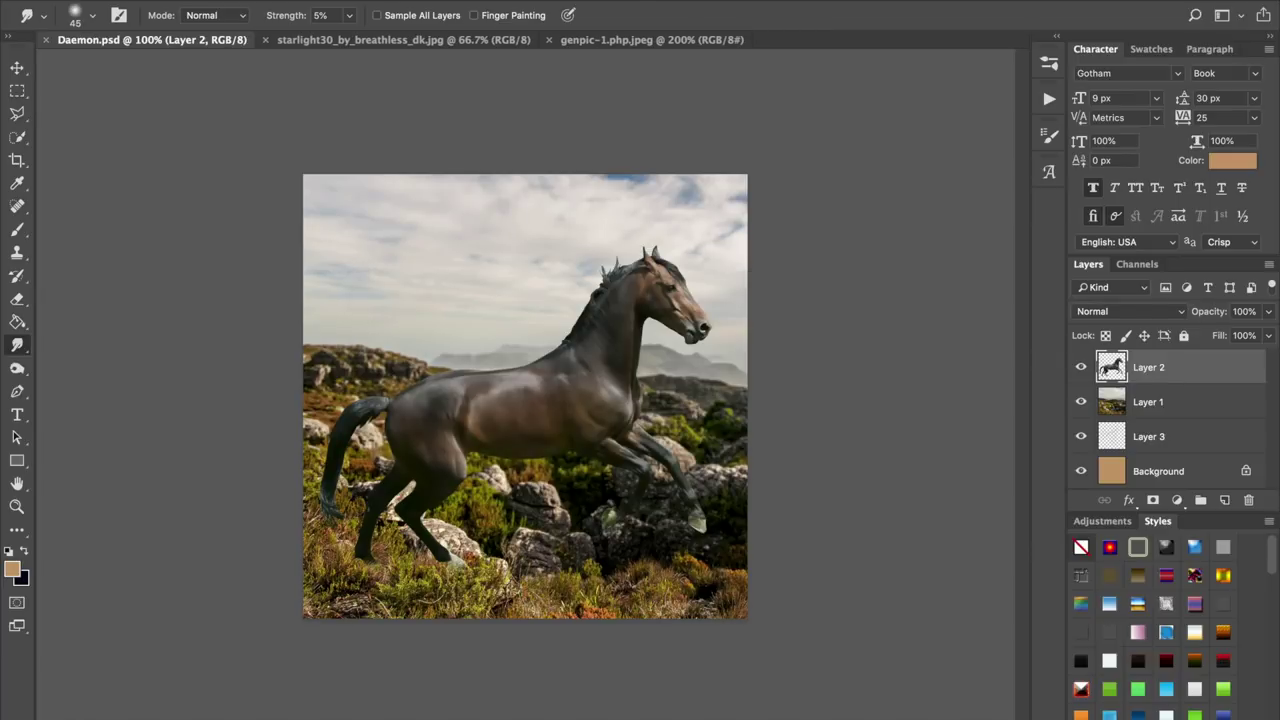
- Set the Smudge tool to 96% strength with a 2 px brush for pulling out fine hair
right_click(17, 345)
click(92, 377)
click(320, 15)
text(96)
click(530, 292)
key([)
key(bracketleft)
key(bracketleft)
key(bracketleft)
key(bracketleft)
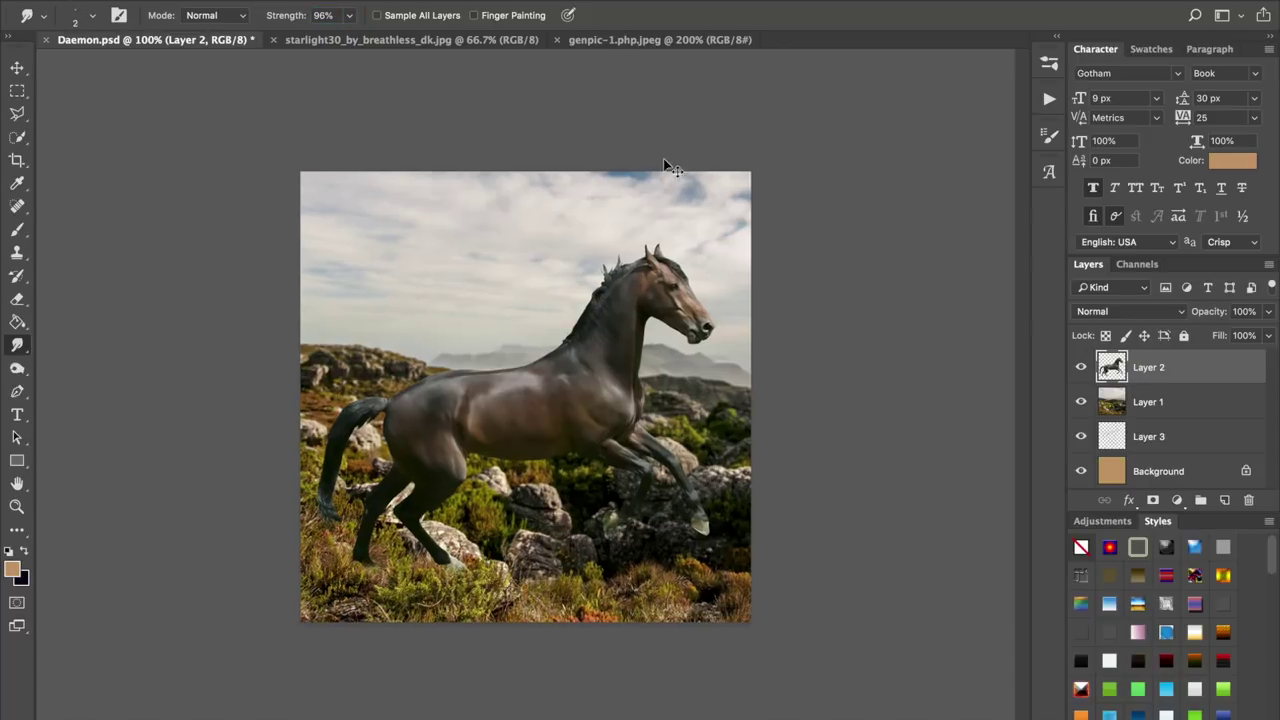
- Examine the mane, hind legs, tail and head up close to find where hair strands are needed
scroll(600, 262, up, 4)
scroll(526, 384, up, 8)
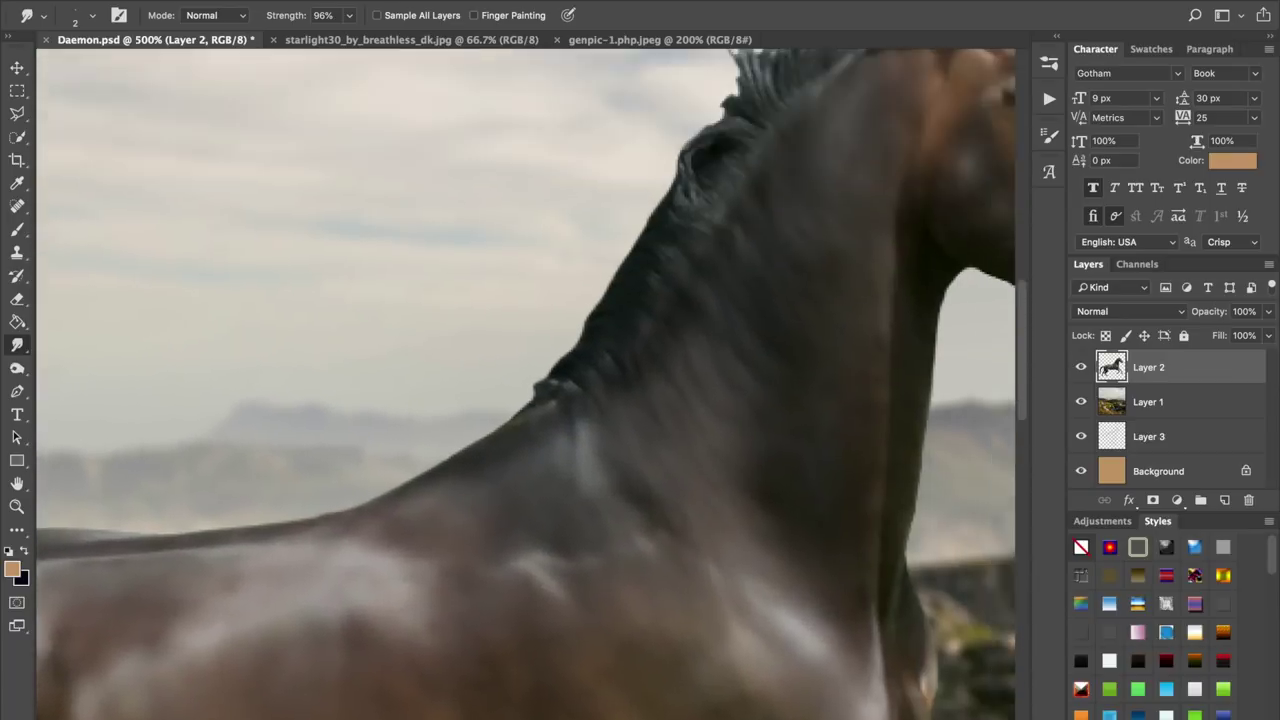
scroll(526, 384, right, 5)
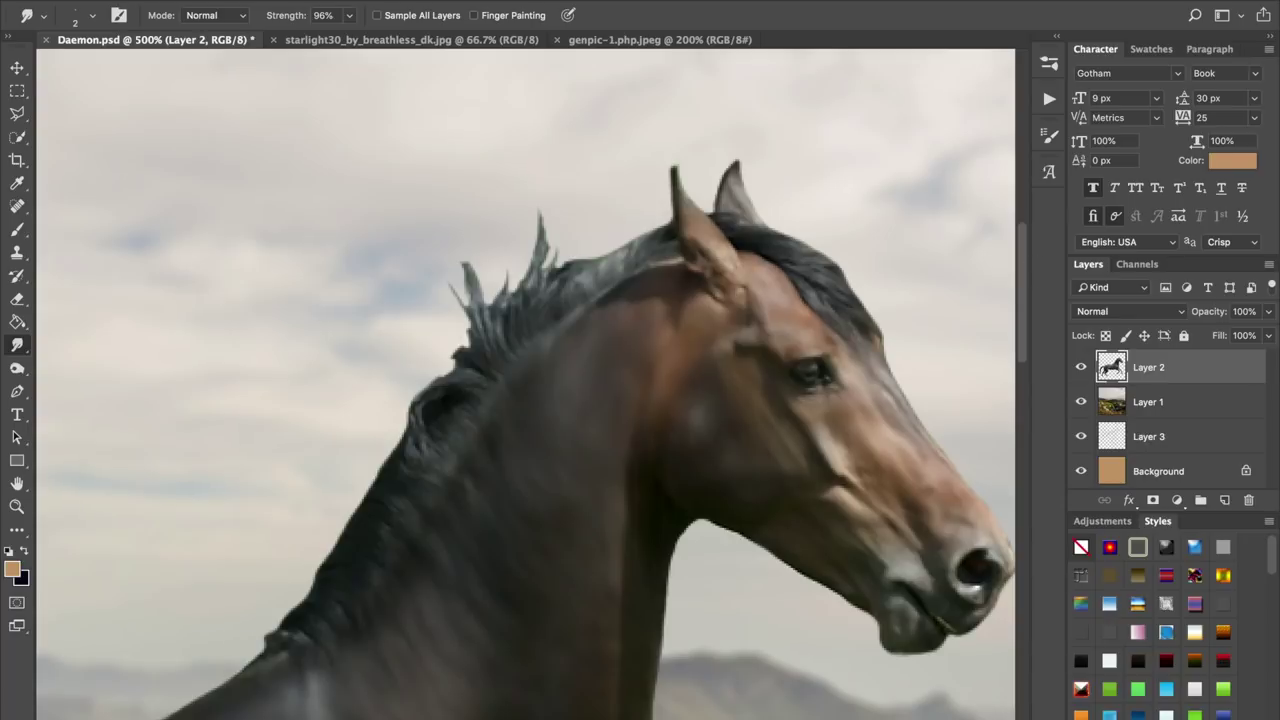
scroll(526, 384, down, 8)
scroll(526, 384, left, 12)
scroll(526, 384, up, 2)
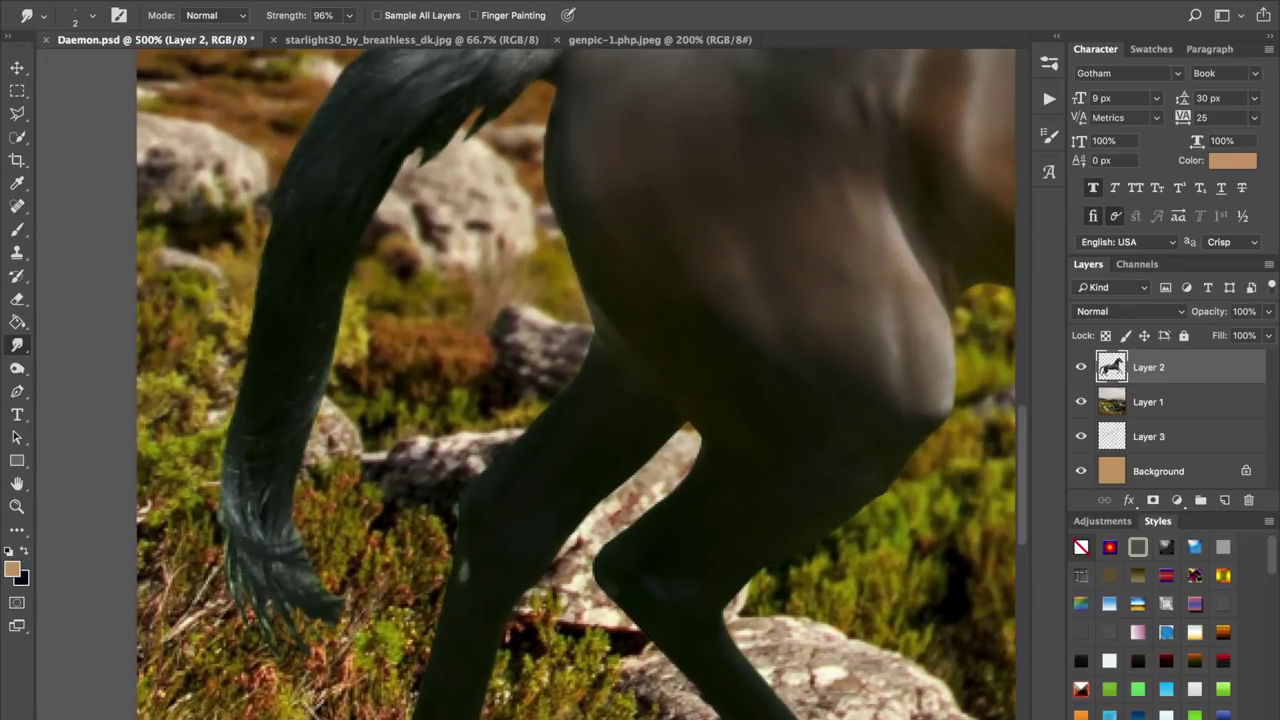
scroll(526, 384, up, 4)
scroll(526, 384, right, 3)
scroll(526, 384, left, 4)
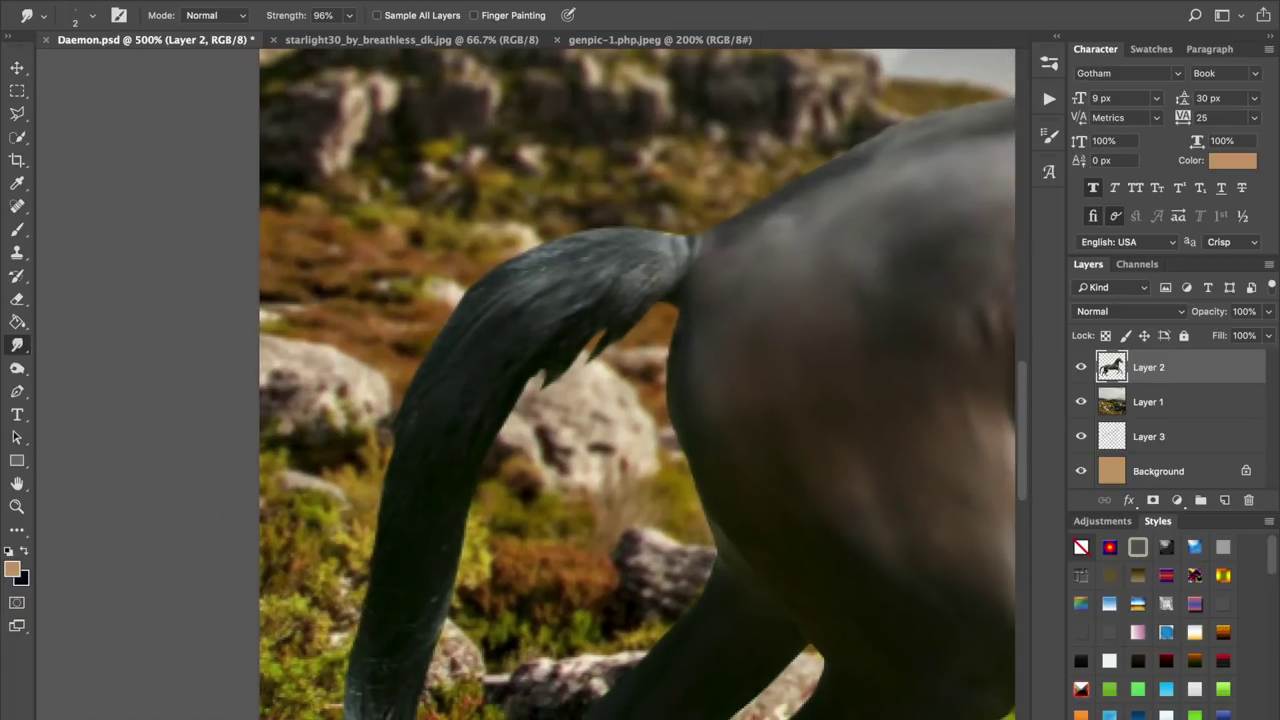
scroll(526, 384, up, 10)
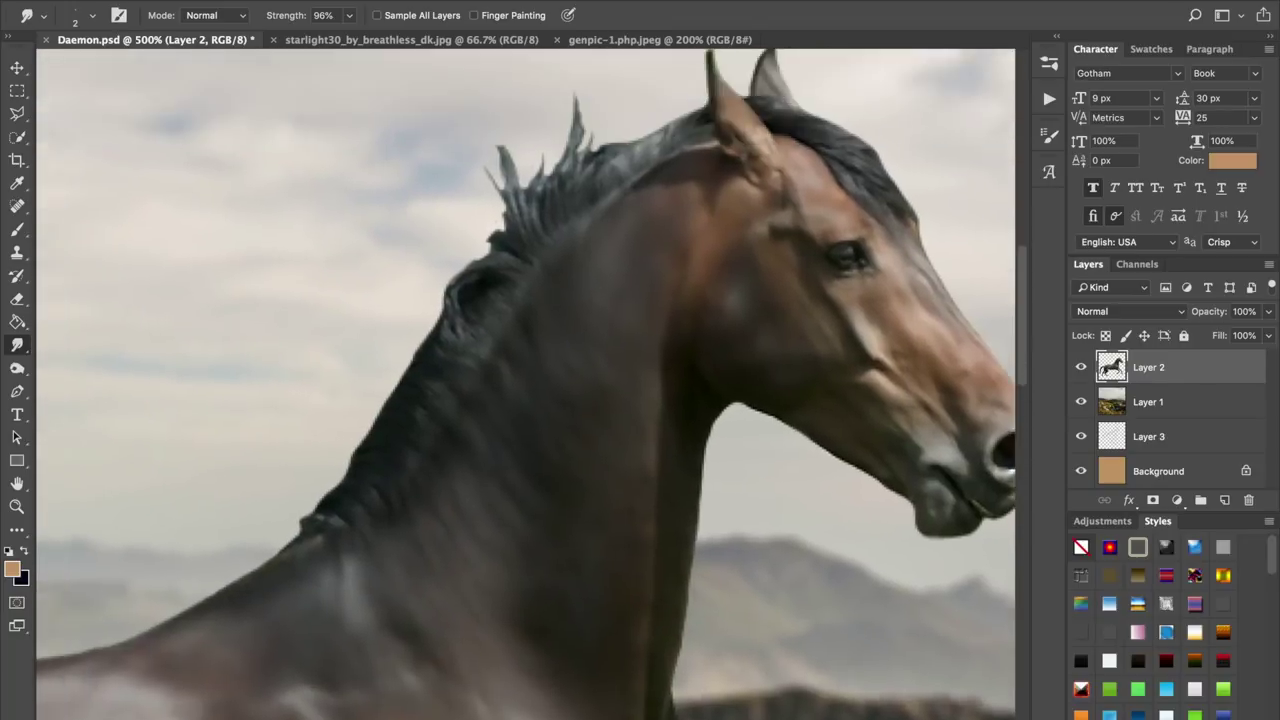
scroll(526, 384, up, 2)
key(super+plus)
key(super+plus)
scroll(559, 322, up, 5)
scroll(559, 322, right, 5)
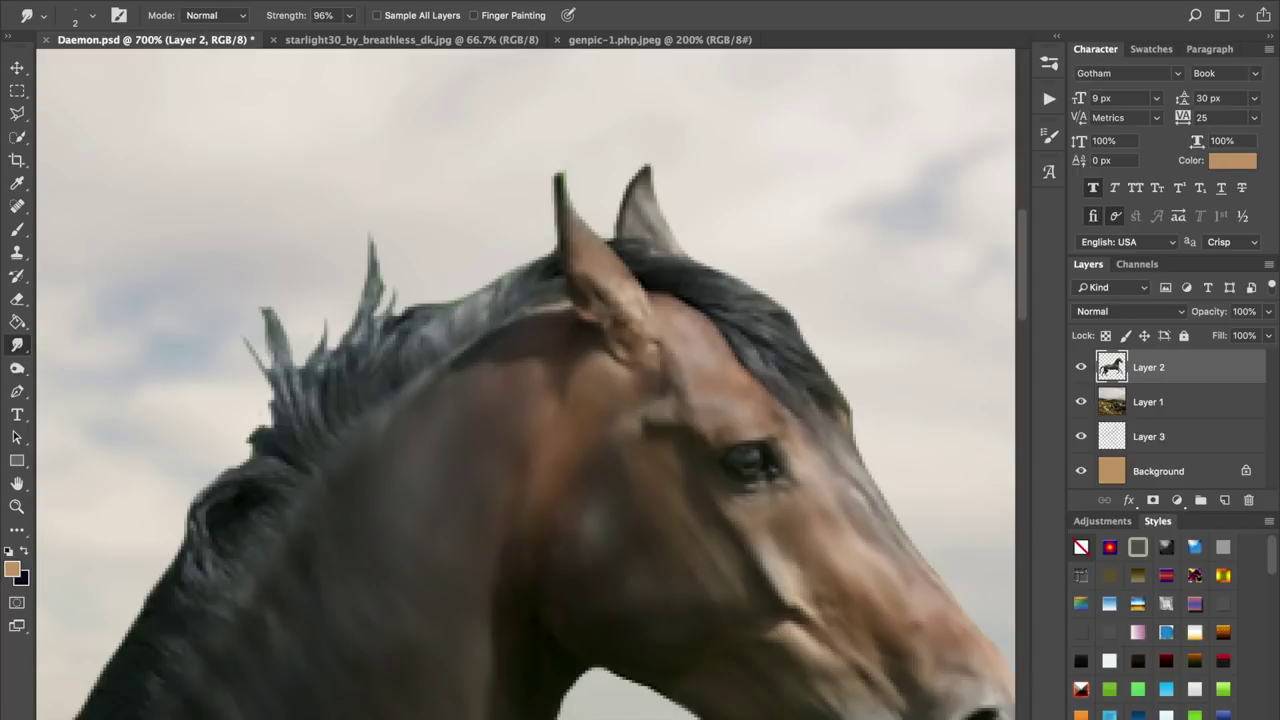
- Lower the Smudge tool's strength to 94%
click(322, 16)
key(Down)
key(Down)
scroll(526, 384, down, 10)
scroll(526, 384, up, 5)
scroll(525, 384, up, 5)
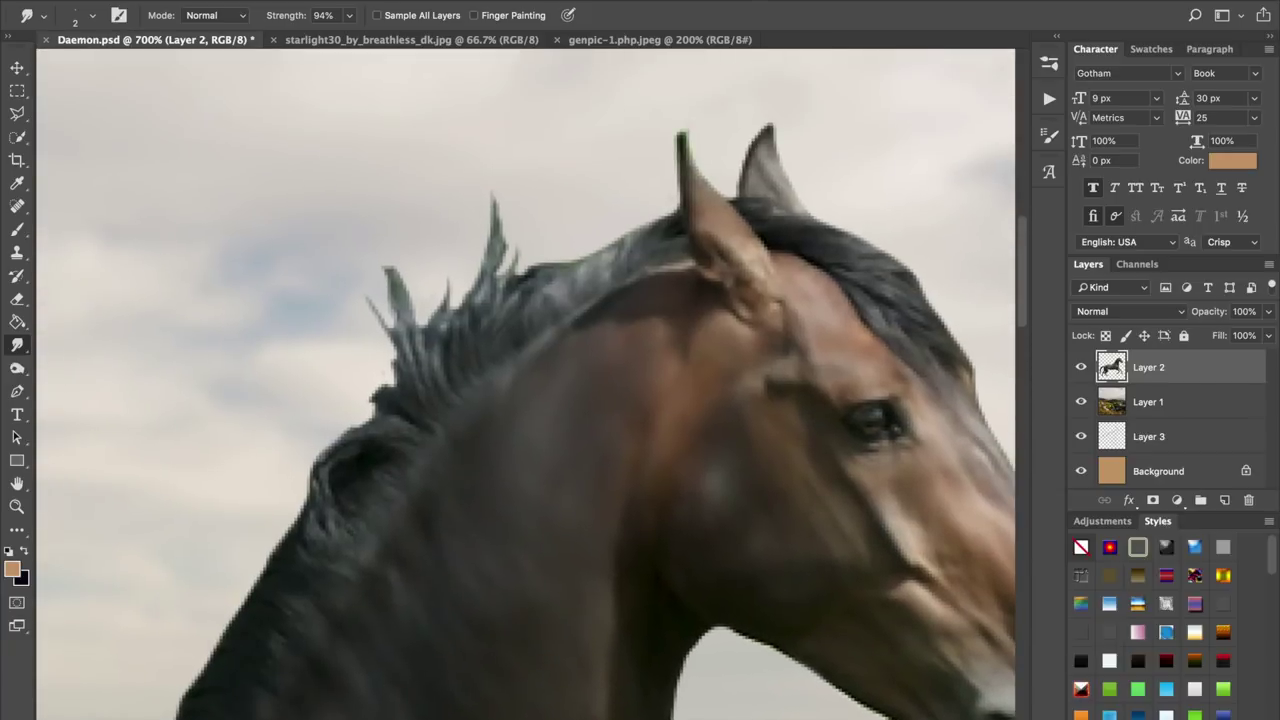
click(92, 16)
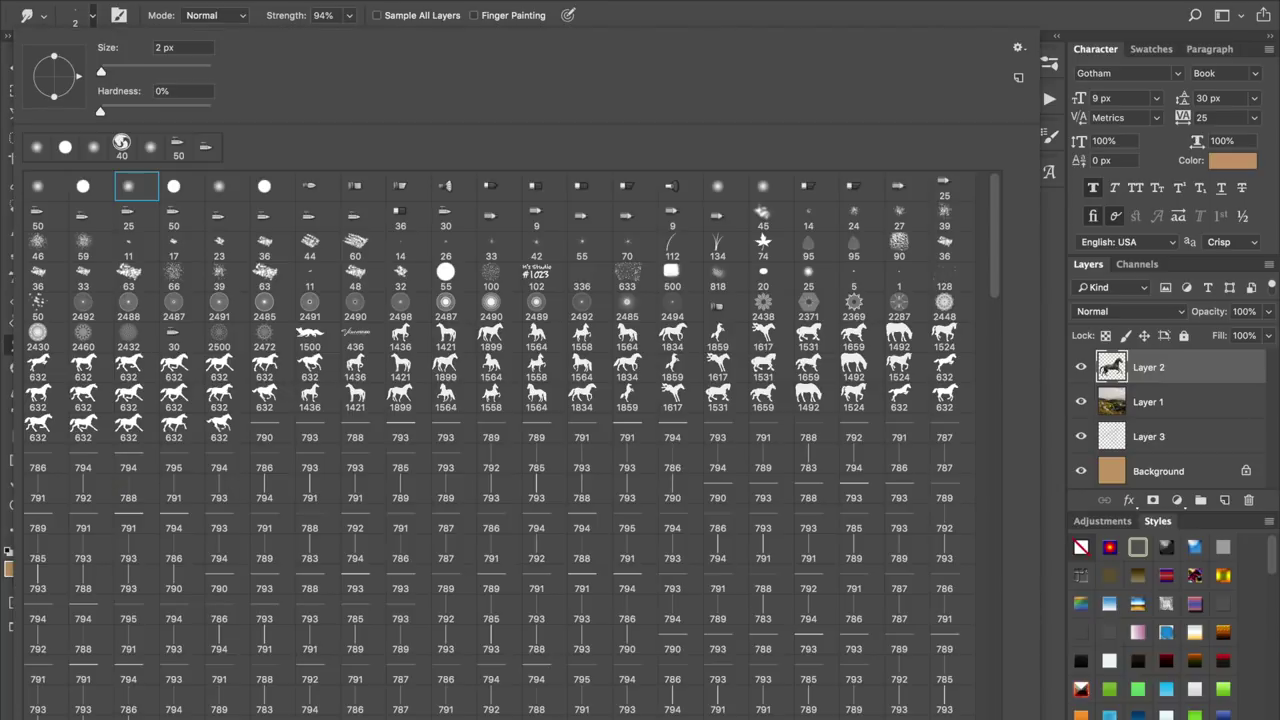
key(Escape)
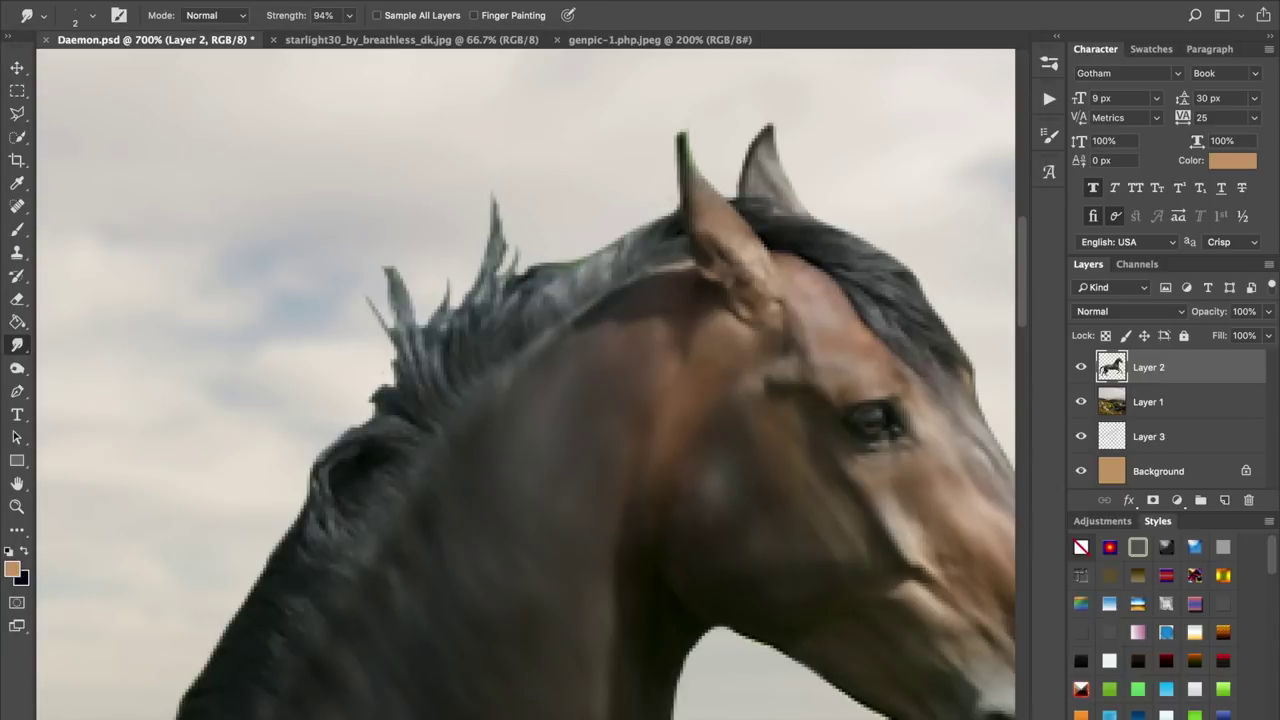
scroll(525, 384, down, 4)
scroll(525, 384, right, 4)
scroll(525, 384, up, 3)
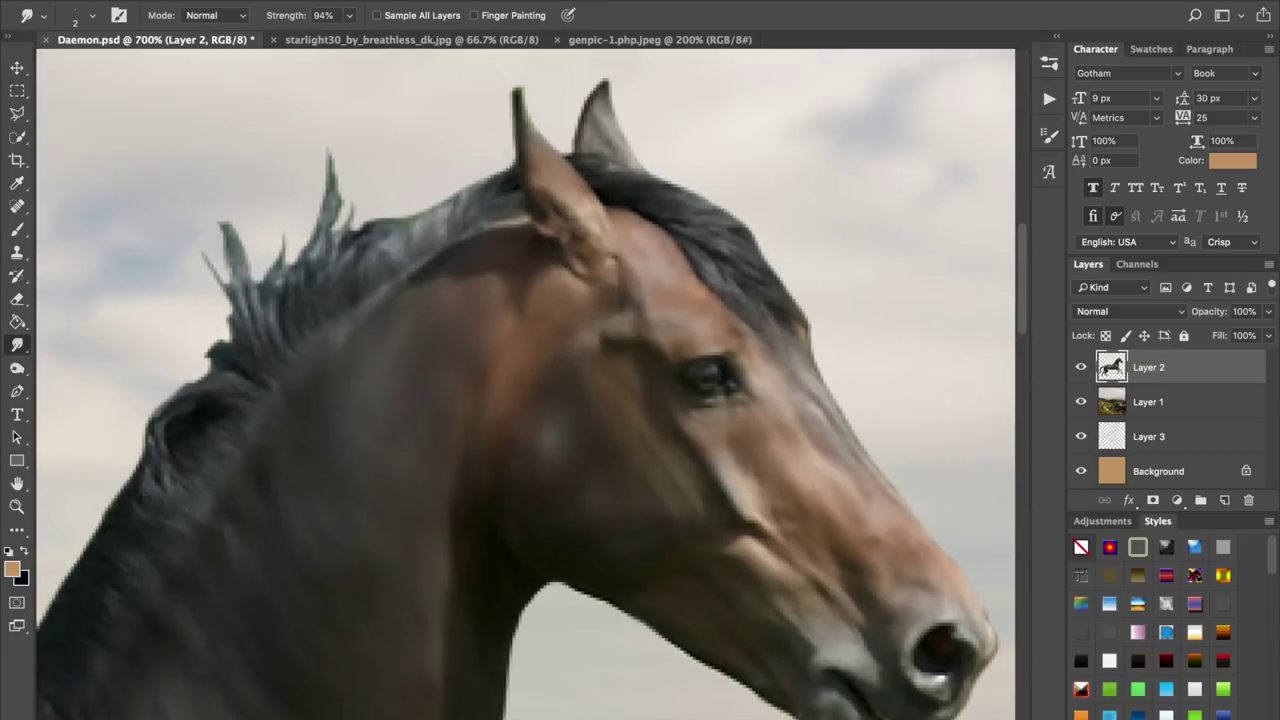
click(86, 15)
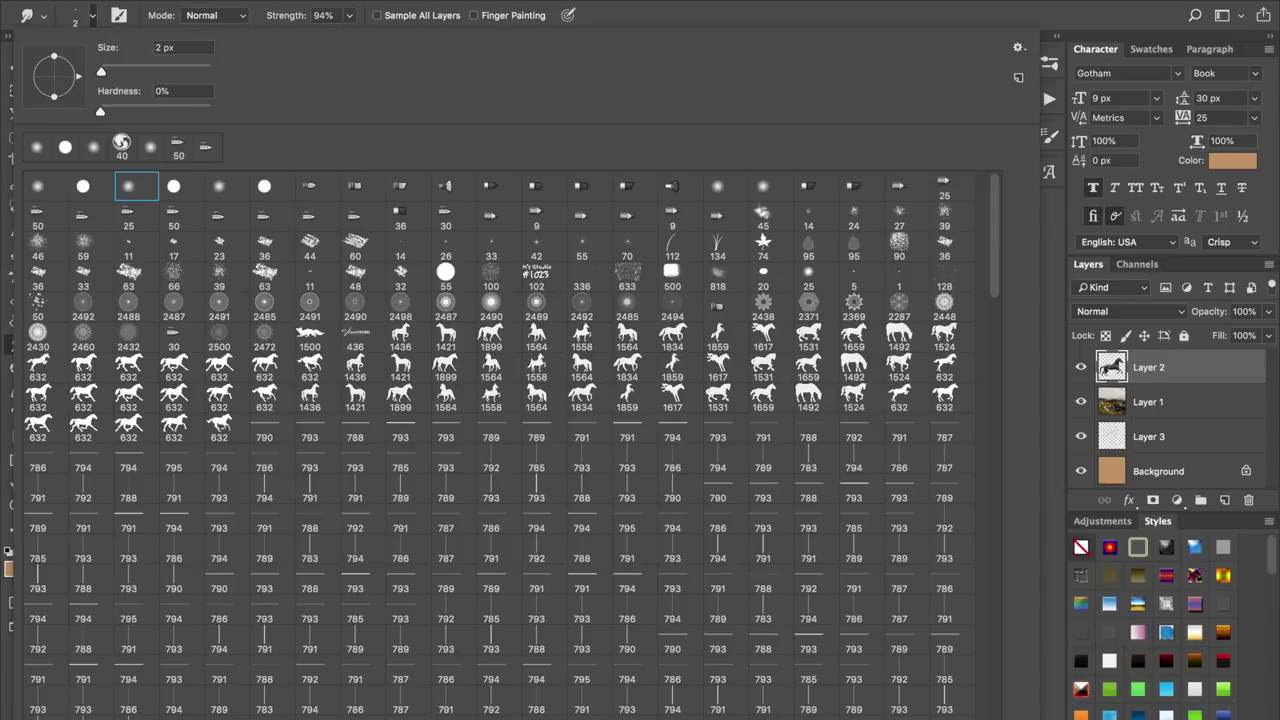
key(Escape)
scroll(525, 384, up, 2)
scroll(525, 384, right, 5)
scroll(525, 384, down, 2)
scroll(525, 384, up, 2)
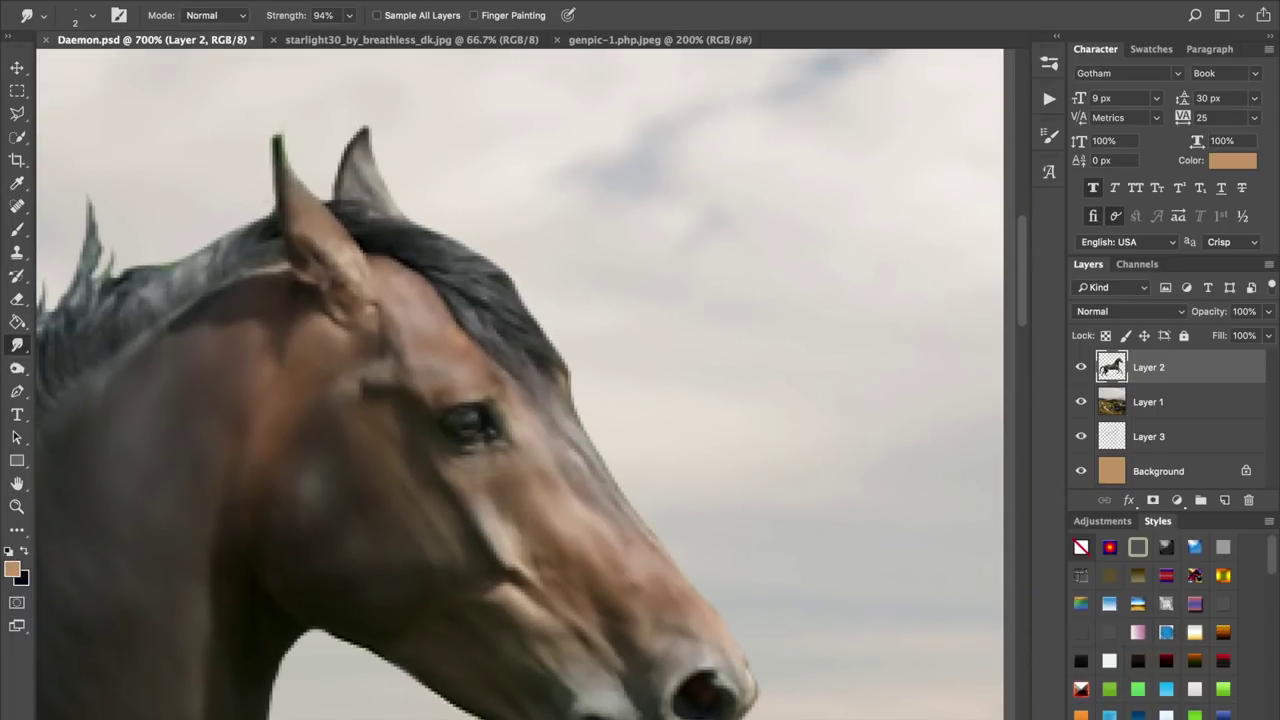
- Smudge a few short, thin hair strands outward from the forelock's edge above the horse's eye
key(super+plus)
key(super+plus)
drag(562, 285, 699, 358)
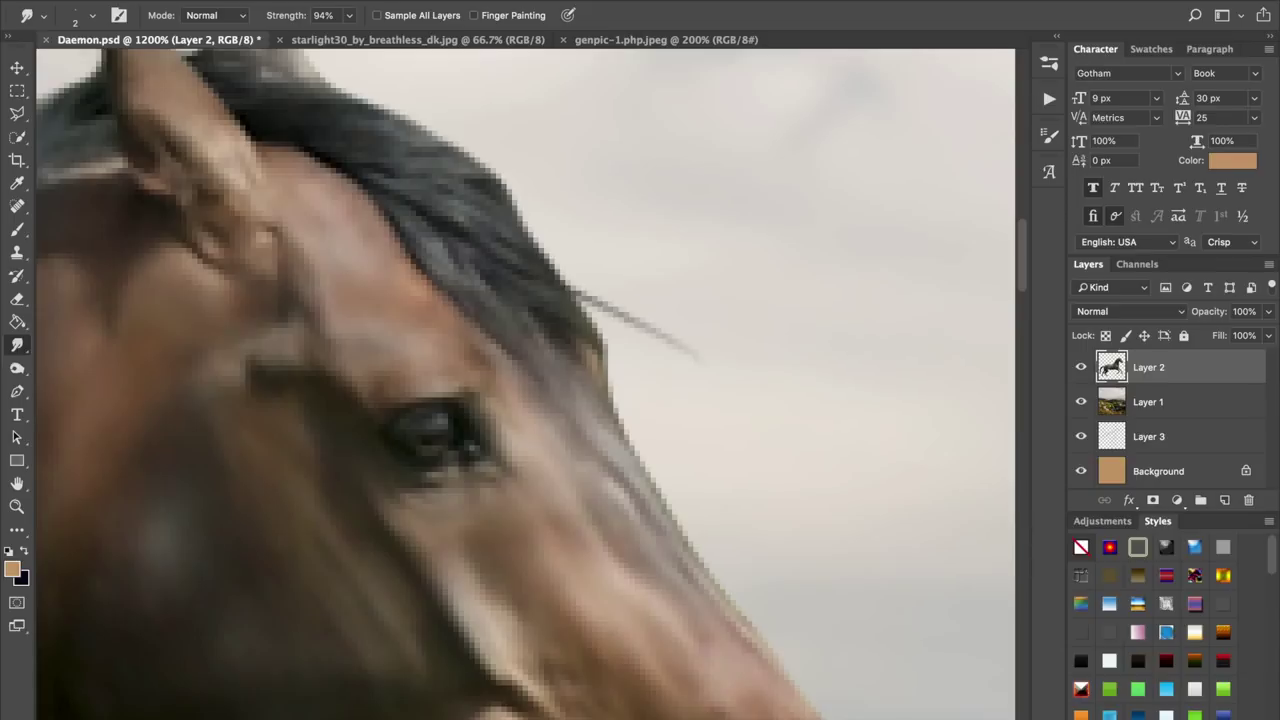
drag(563, 280, 622, 309)
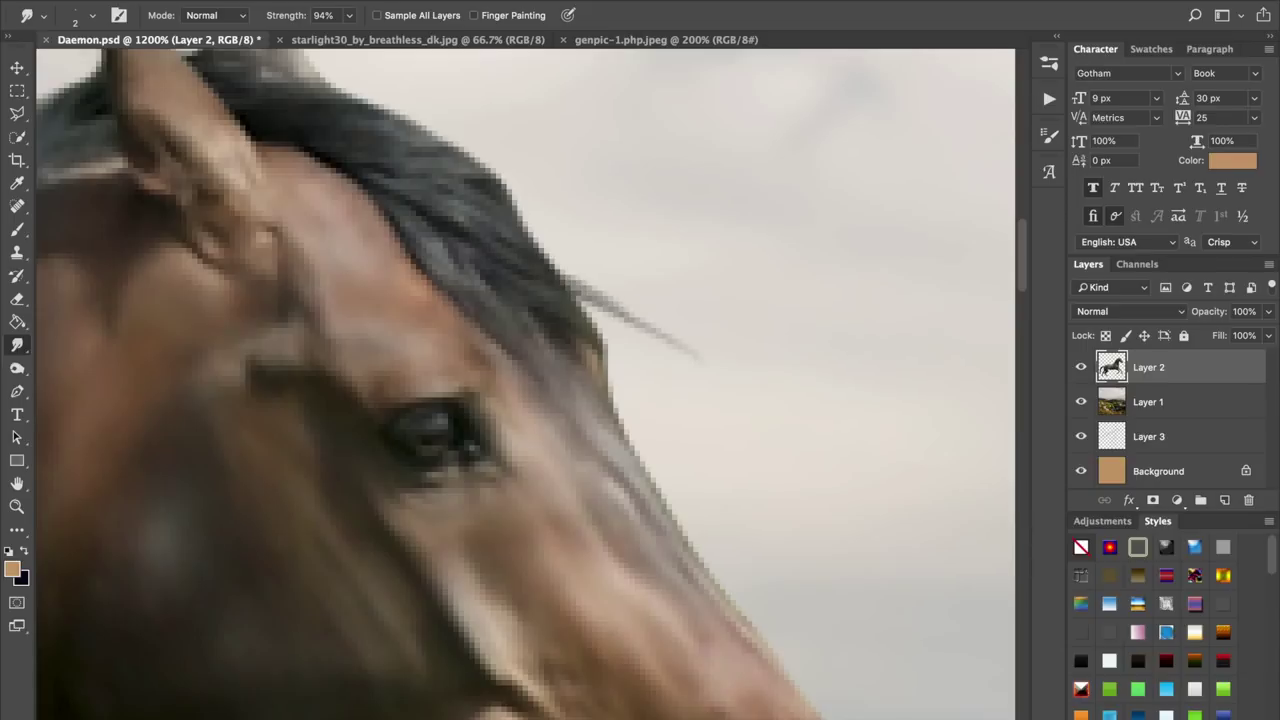
- Try another round brush preset and smudge long, flowing strands from the forelock out into the sky
click(92, 16)
click(84, 187)
key(Return)
drag(472, 223, 945, 456)
key(super+z)
drag(530, 254, 884, 441)
drag(504, 254, 677, 384)
drag(540, 276, 865, 497)
drag(830, 497, 930, 537)
drag(600, 322, 995, 588)
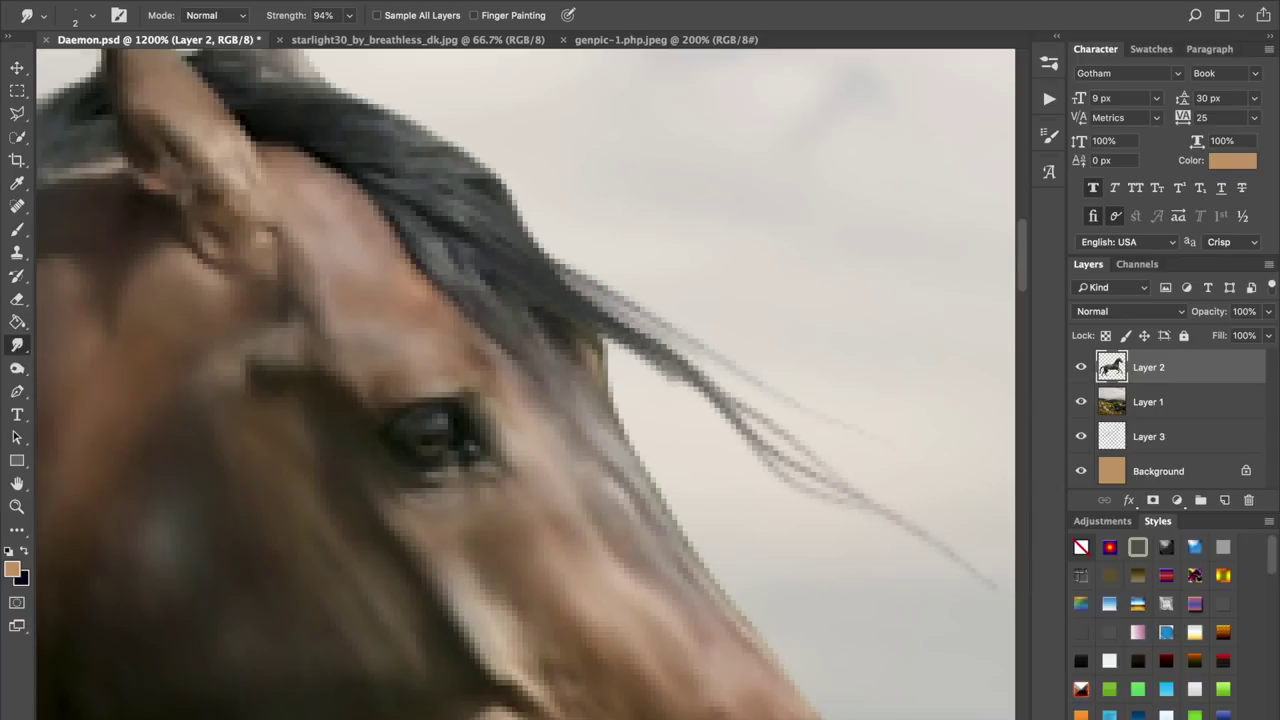
- Undo the long forelock strands, keeping only the first short ones
key(super+alt+z)
key(super+alt+z)
key(super+alt+z)
key(super+alt+z)
key(super+alt+z)
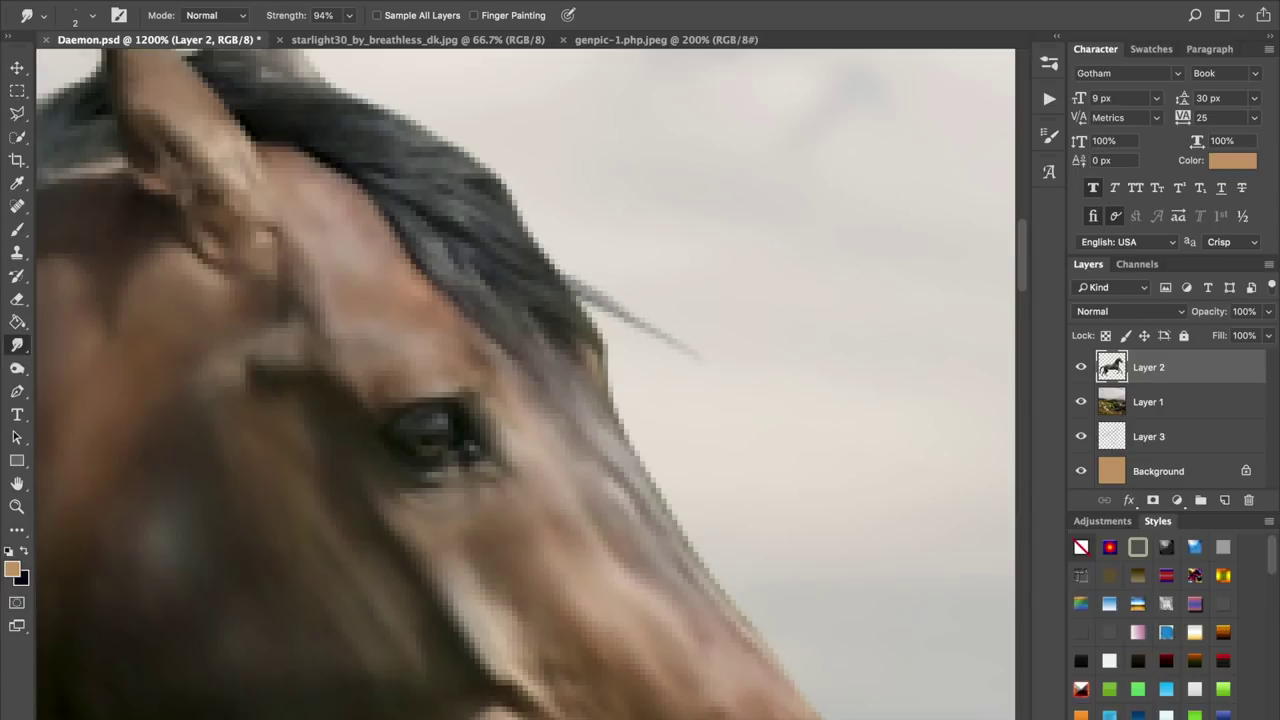
- Smudge several thin strands outward from the forelock's edge above the eye, undoing the one that reaches too far
drag(452, 205, 713, 395)
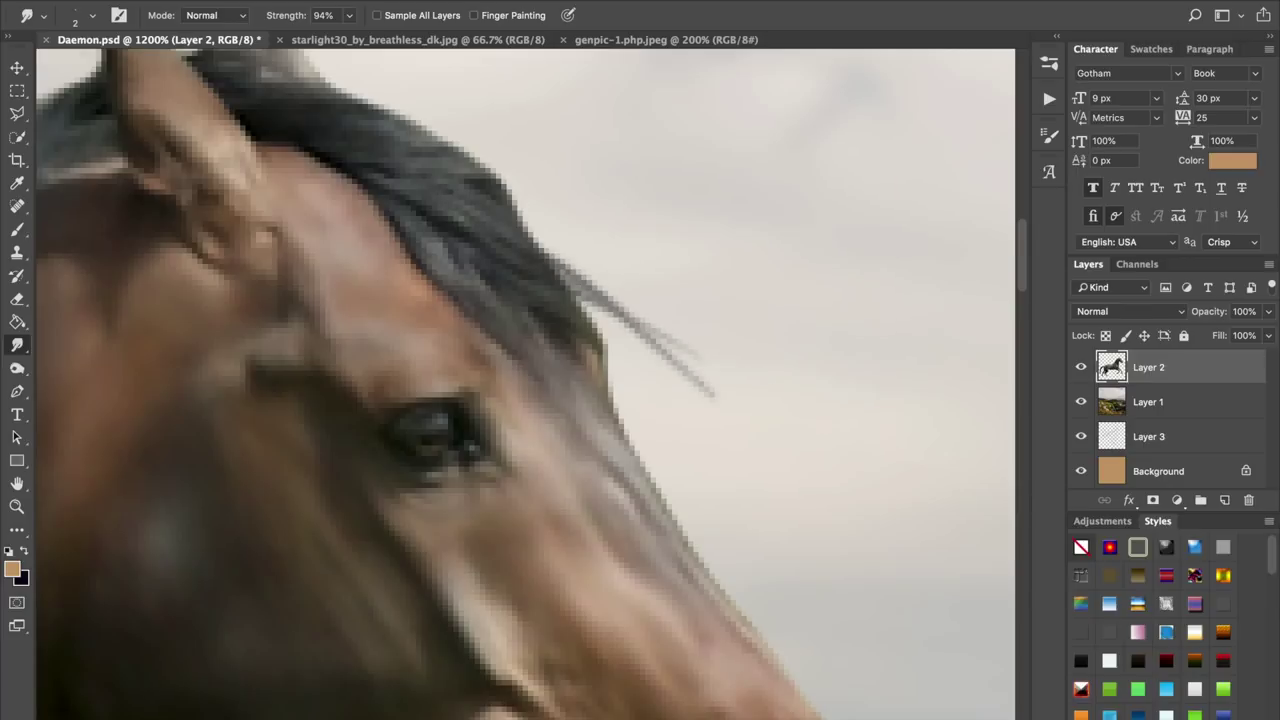
drag(526, 246, 797, 443)
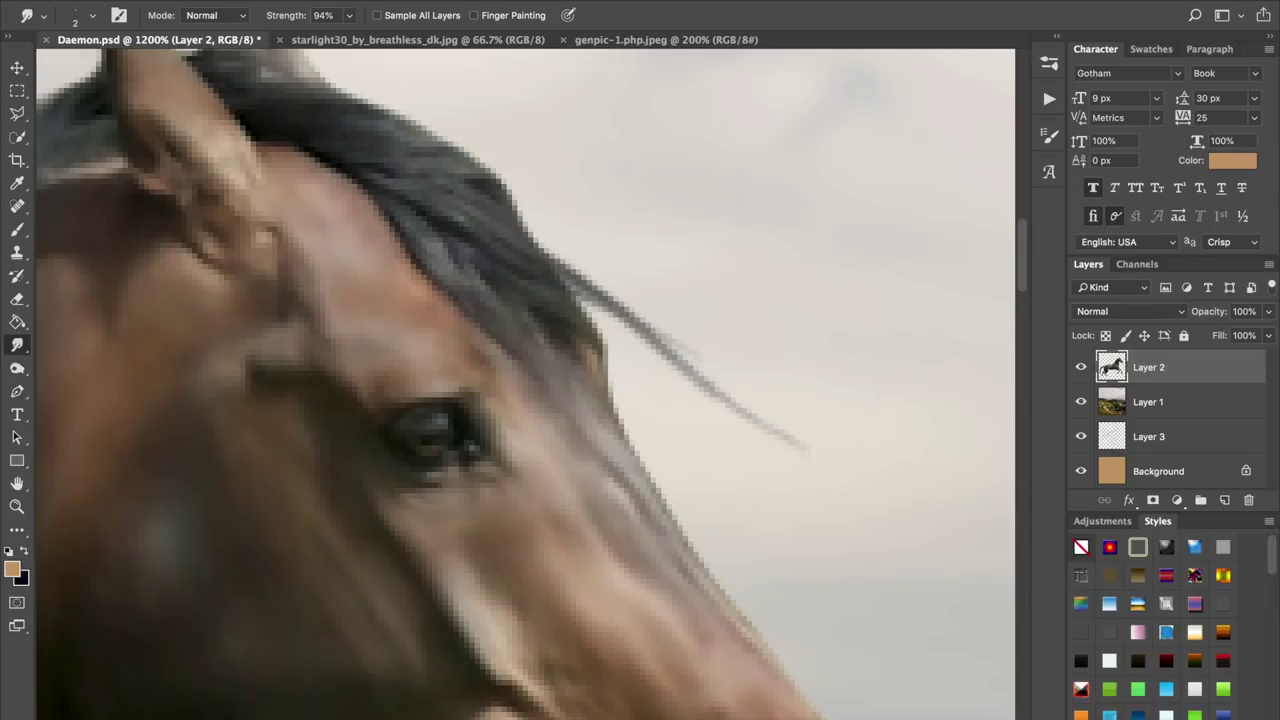
key(super+alt+z)
drag(492, 200, 676, 267)
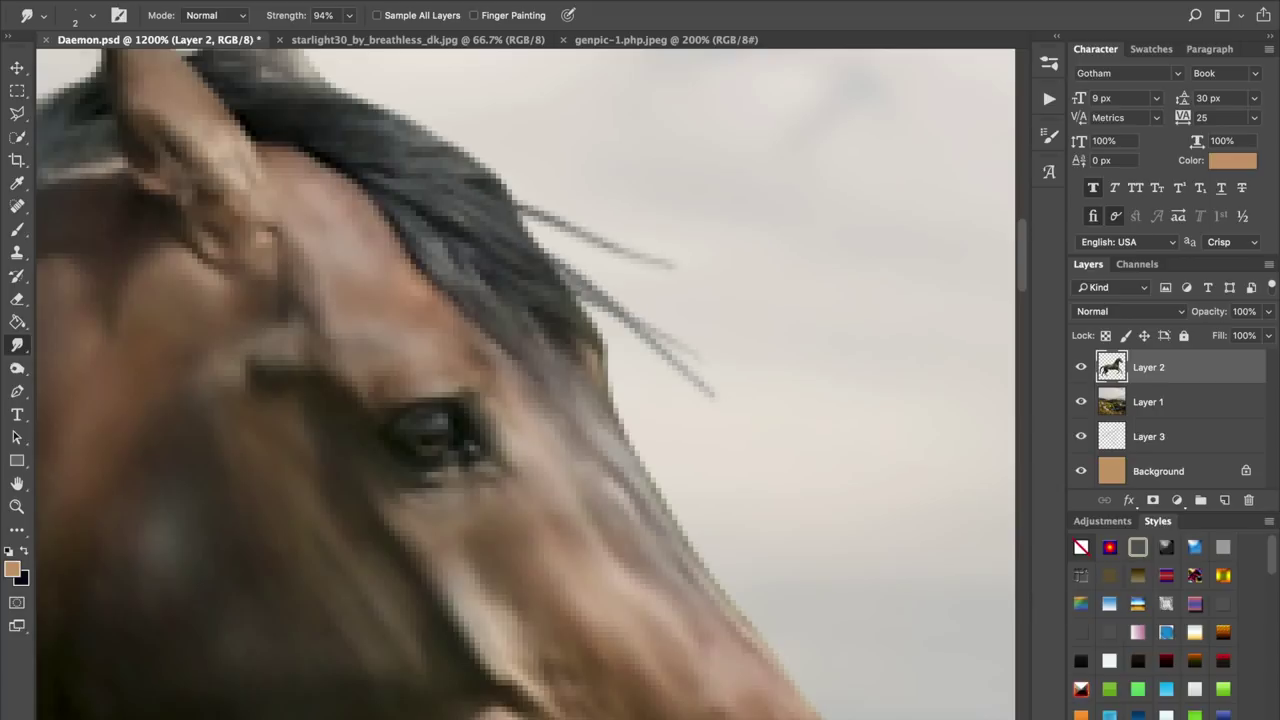
click(93, 16)
click(65, 147)
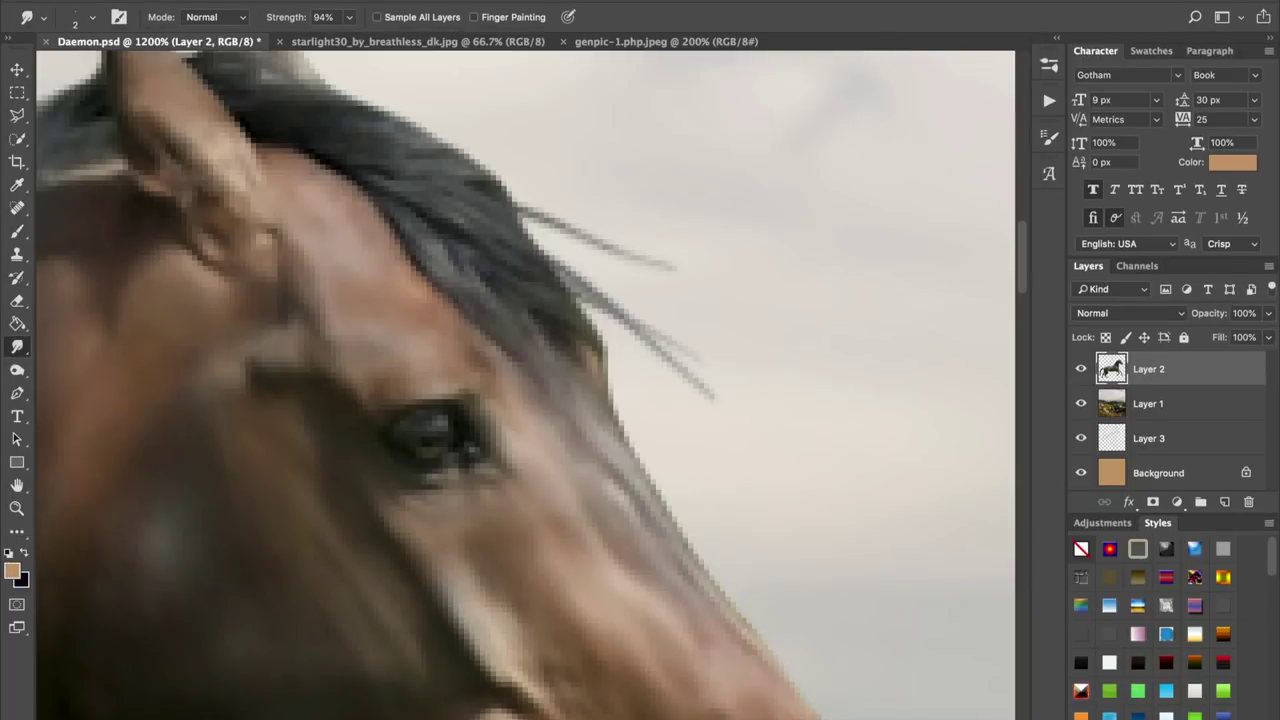
drag(525, 228, 765, 320)
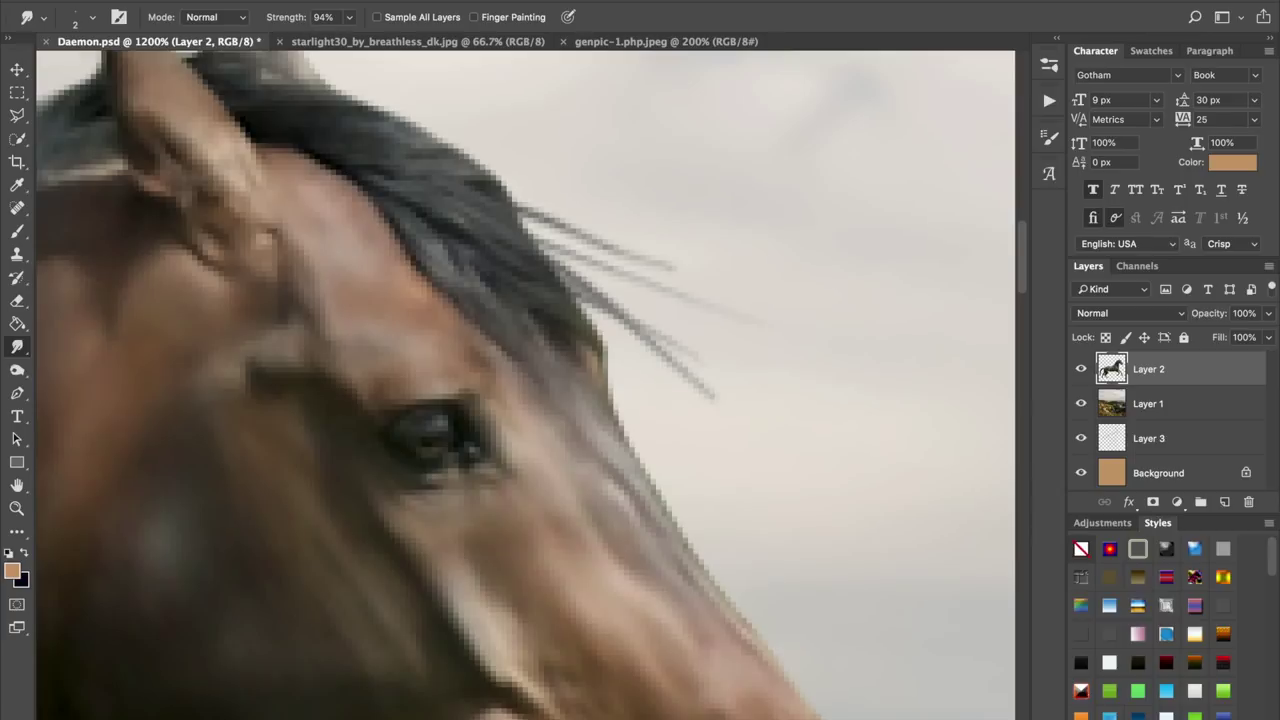
- Step back through the latest smudge strokes to shorten the strands extending from the forelock
mouse_move(782, 385)
mouse_down()
mouse_move(722, 305)
mouse_move(700, 227)
mouse_move(780, 386)
mouse_up()
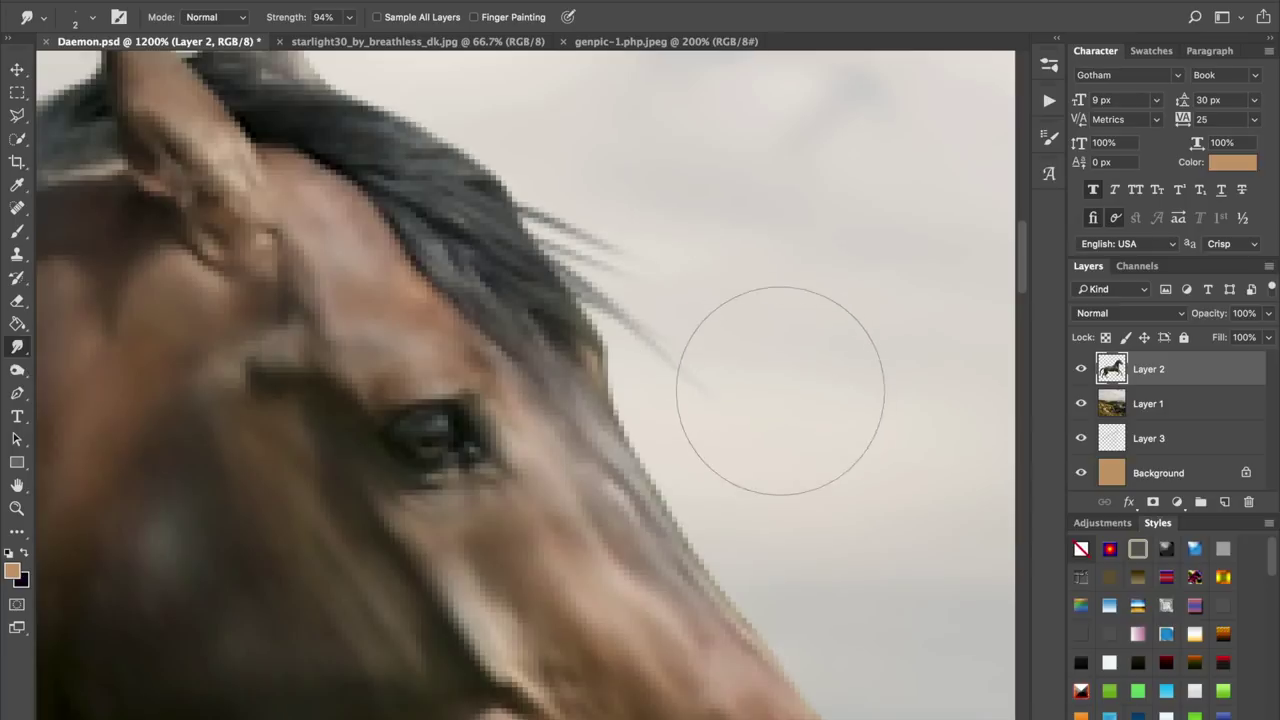
key(super+z)
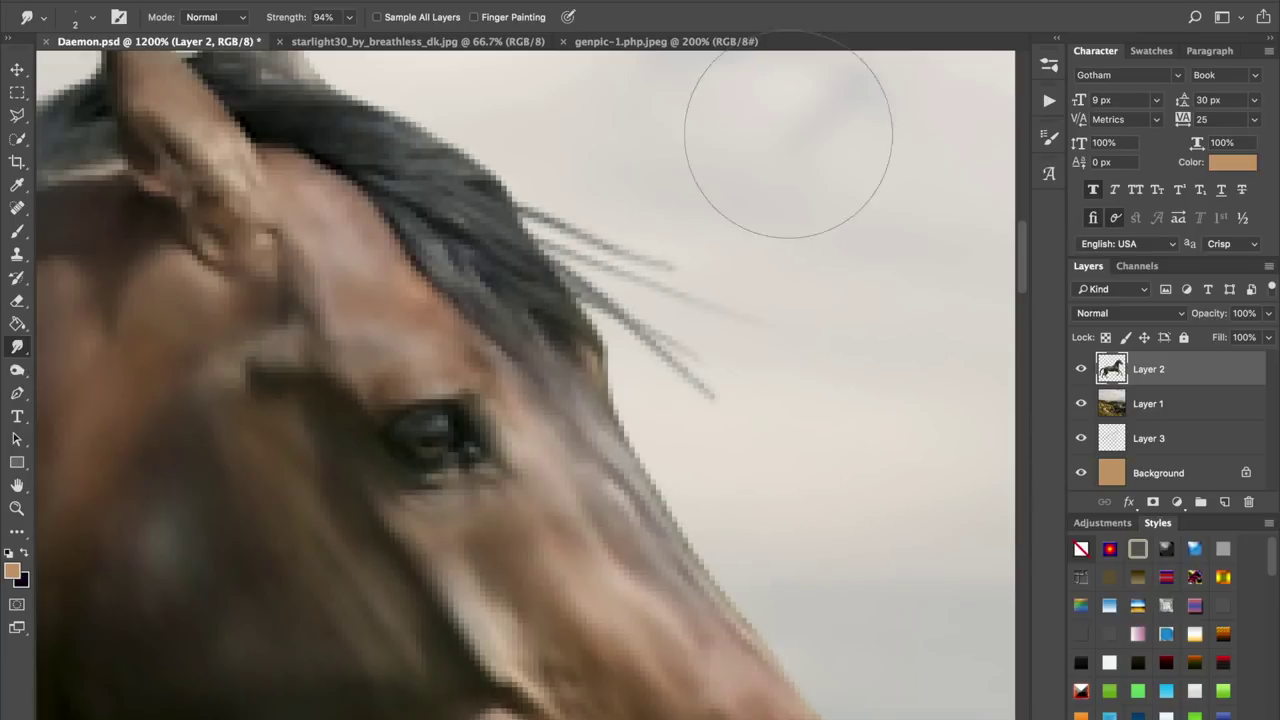
key(super+alt+z)
key(super+alt+z)
key(super+alt+z)
key(super+alt+z)
key(super+alt+z)
key(super+alt+z)
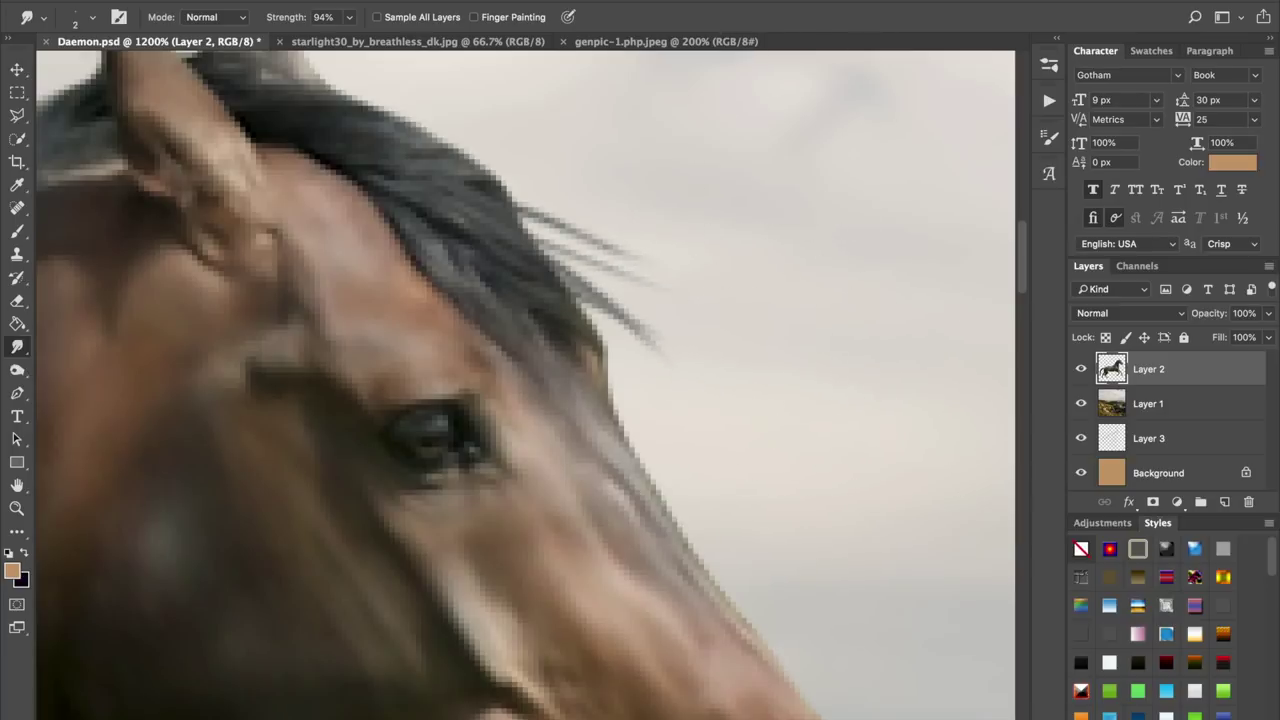
- Smudge overlapping strands outward and downward from the forelock's lower edge near the brow
scroll(526, 385, up, 5)
scroll(526, 385, left, 5)
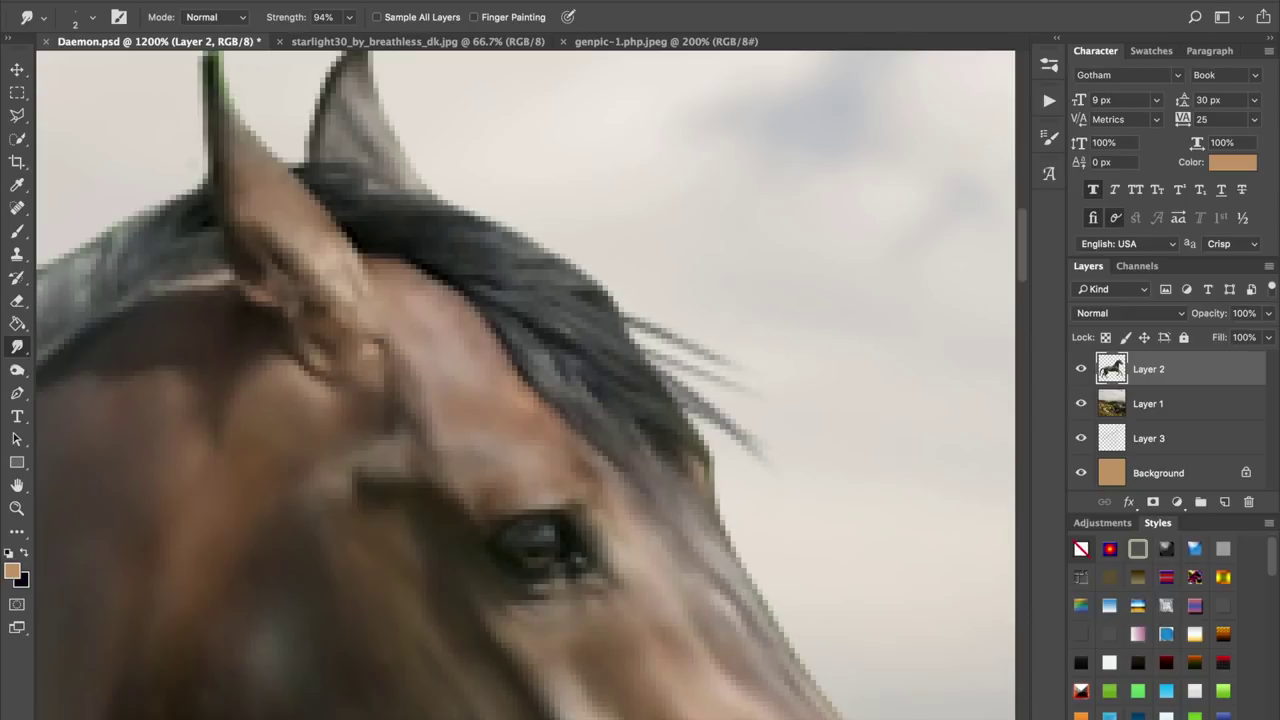
drag(641, 350, 736, 409)
drag(667, 377, 783, 452)
drag(672, 390, 772, 462)
mouse_move(683, 403)
mouse_down()
mouse_move(796, 478)
mouse_move(804, 500)
mouse_move(776, 498)
mouse_up()
drag(697, 446, 768, 494)
drag(683, 414, 764, 492)
drag(708, 454, 811, 505)
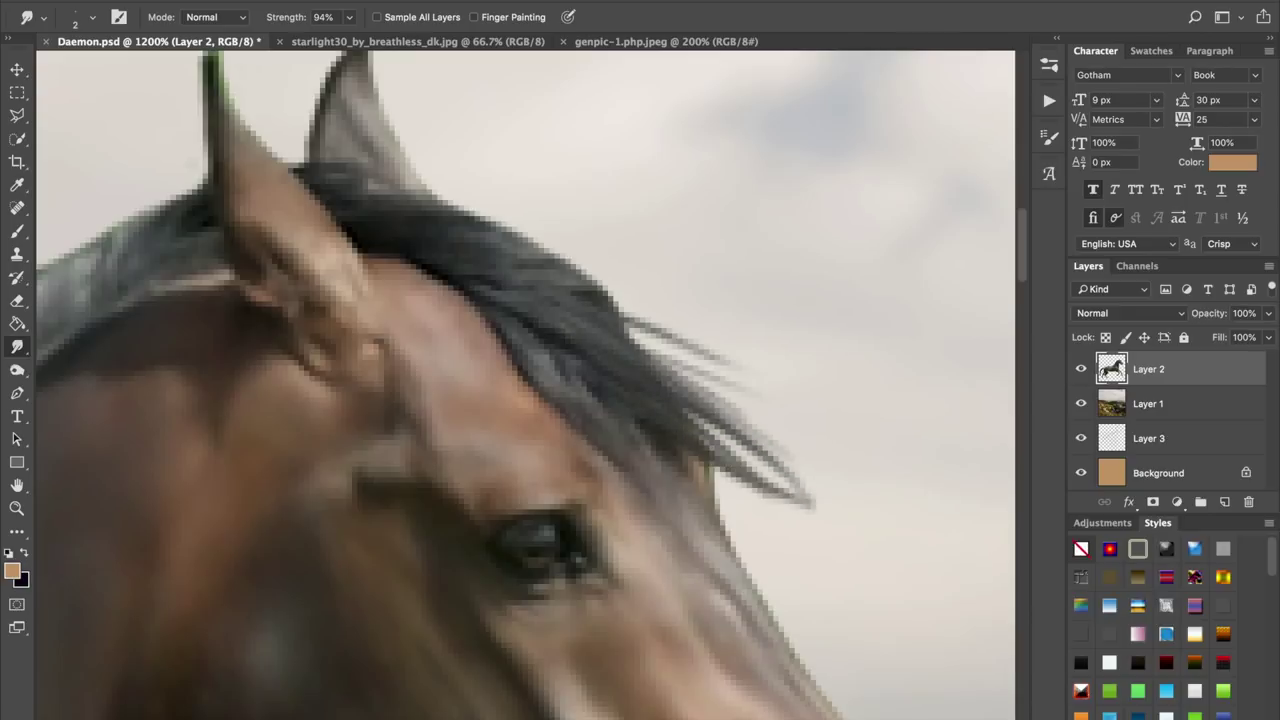
- Pull one long wisp from the forelock's lower tip and fill its middle edge with longer strands
drag(722, 432, 930, 592)
drag(710, 406, 752, 440)
drag(662, 374, 746, 422)
drag(620, 312, 726, 372)
mouse_move(618, 310)
mouse_down()
mouse_move(728, 357)
mouse_move(712, 380)
mouse_move(846, 422)
mouse_up()
mouse_move(644, 336)
mouse_down()
mouse_move(848, 446)
mouse_move(688, 378)
mouse_move(772, 437)
mouse_up()
- Smudge fine upturned and sloping strands along the forelock's upper edge
drag(499, 234, 564, 244)
mouse_move(514, 239)
mouse_down()
mouse_move(586, 249)
mouse_move(606, 237)
mouse_up()
mouse_move(514, 235)
mouse_down()
mouse_move(566, 243)
mouse_move(629, 209)
mouse_up()
mouse_move(538, 240)
mouse_down()
mouse_move(628, 235)
mouse_move(608, 236)
mouse_up()
mouse_move(557, 254)
mouse_down()
mouse_move(628, 218)
mouse_move(641, 292)
mouse_up()
drag(562, 273, 663, 325)
drag(614, 302, 744, 364)
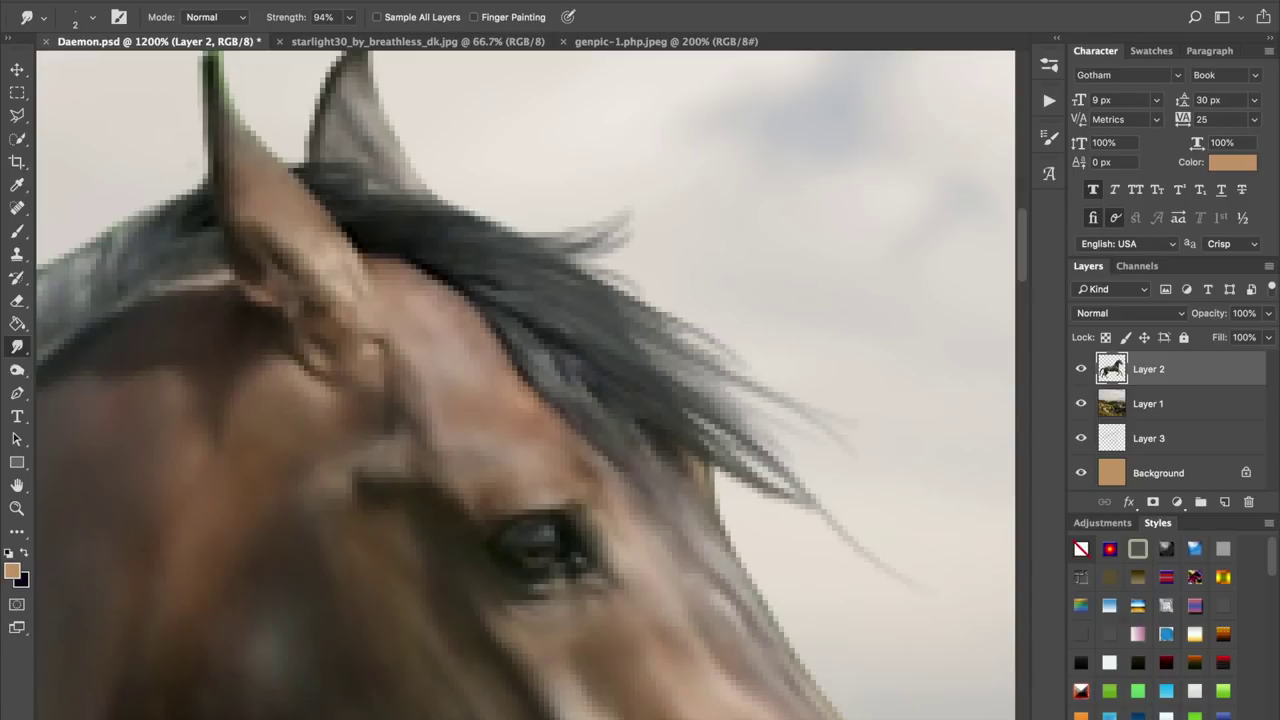
- Sweep a curved tuft upward from the forelock near the ears and add wispy strands along its outer edge
mouse_move(472, 213)
mouse_down()
mouse_move(534, 200)
mouse_move(586, 172)
mouse_move(578, 163)
mouse_move(562, 199)
mouse_up()
drag(473, 215, 596, 152)
mouse_move(500, 224)
mouse_down()
mouse_move(590, 233)
mouse_move(634, 204)
mouse_up()
drag(542, 244, 636, 239)
drag(490, 227, 542, 236)
drag(636, 240, 664, 237)
mouse_move(552, 246)
mouse_down()
mouse_move(683, 294)
mouse_move(675, 315)
mouse_up()
drag(700, 336, 776, 352)
mouse_move(582, 270)
mouse_down()
mouse_move(741, 349)
mouse_move(765, 336)
mouse_up()
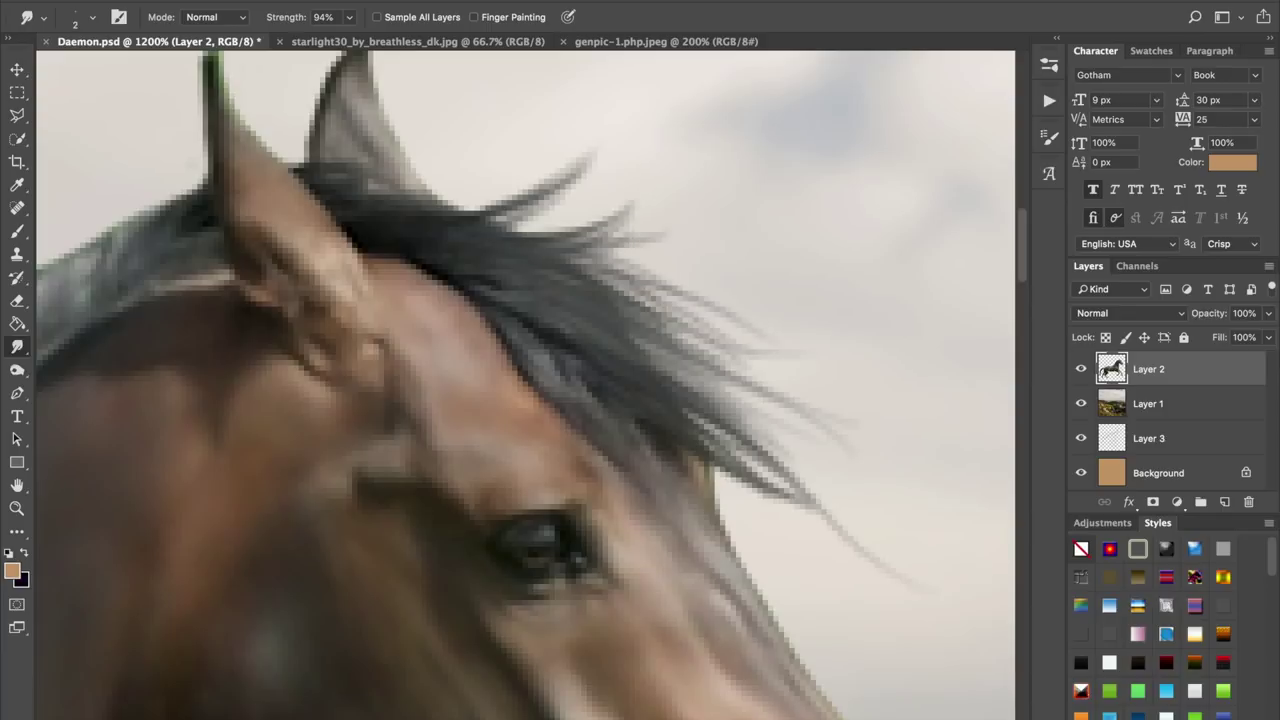
- Add an upward flick to the forelock's top and thicken its lower tip with long smudged strands
drag(564, 246, 679, 184)
drag(614, 287, 816, 428)
drag(646, 352, 838, 500)
drag(708, 446, 876, 569)
drag(750, 468, 887, 569)
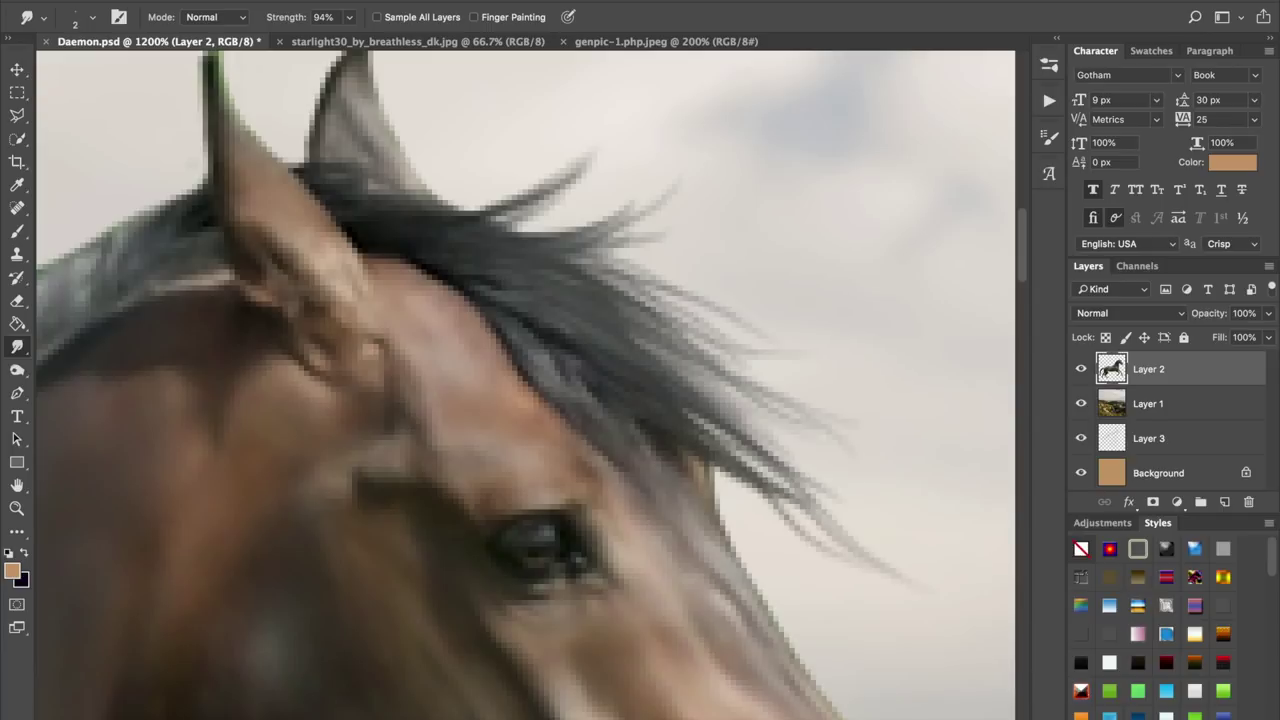
- Examine how the smudged forelock looks on the whole horse against the landscape
key(super+minus)
key(super+minus)
key(super+minus)
key(super+minus)
key(super+minus)
key(super+minus)
key(super+minus)
key(super+minus)
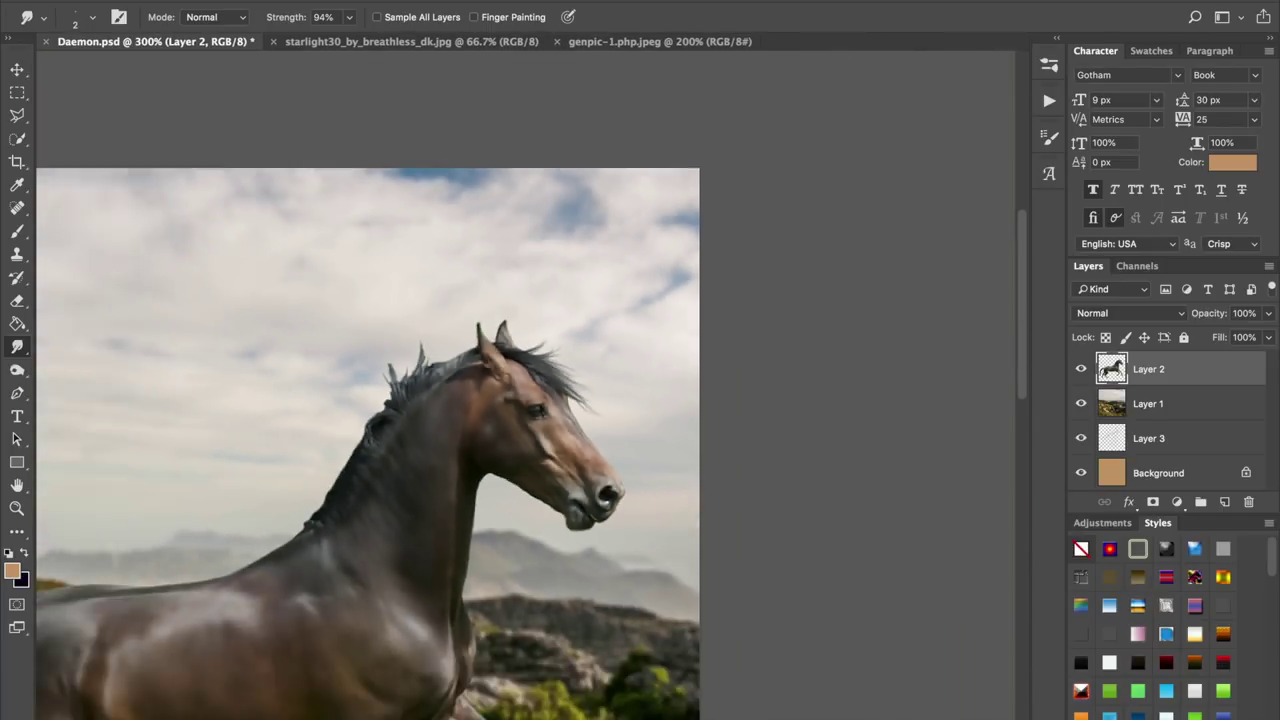
key(super+plus)
key(super+plus)
key(super+plus)
key(super+plus)
key(super+plus)
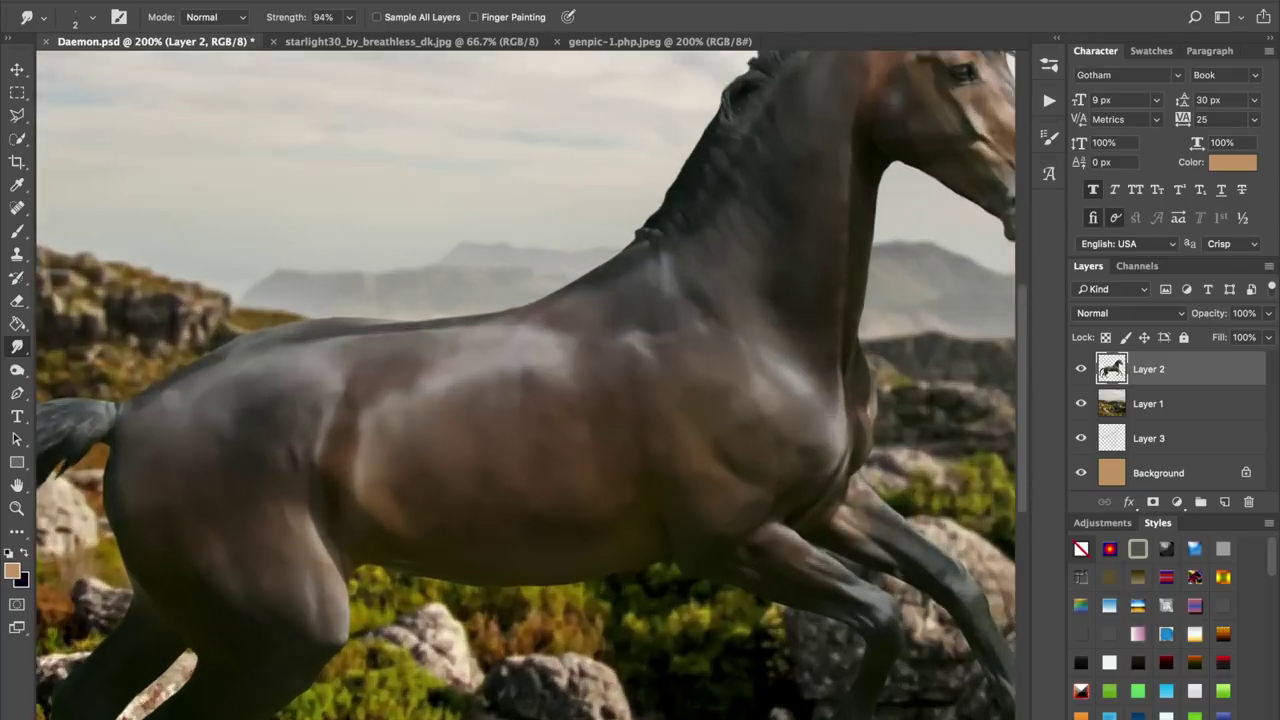
- Smudge a few more fine strands outward from the top of the forelock into the sky
scroll(526, 385, up, 4)
scroll(526, 385, right, 5)
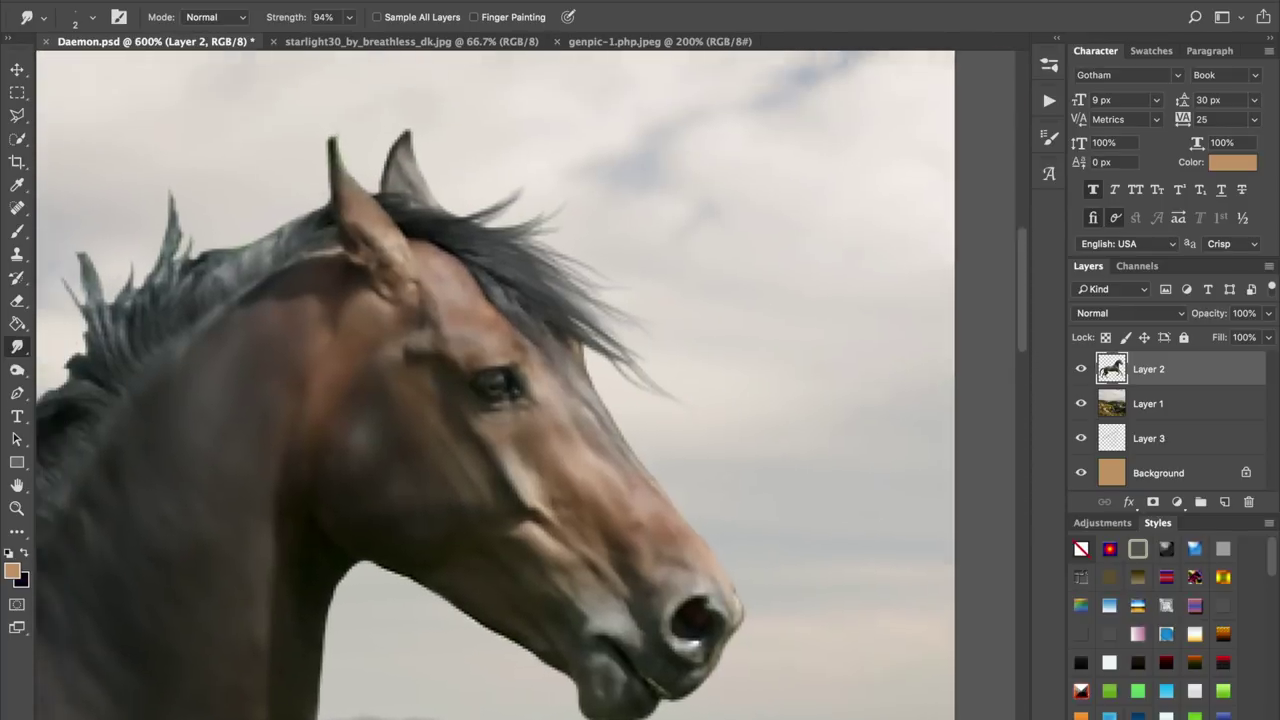
scroll(526, 385, left, 2)
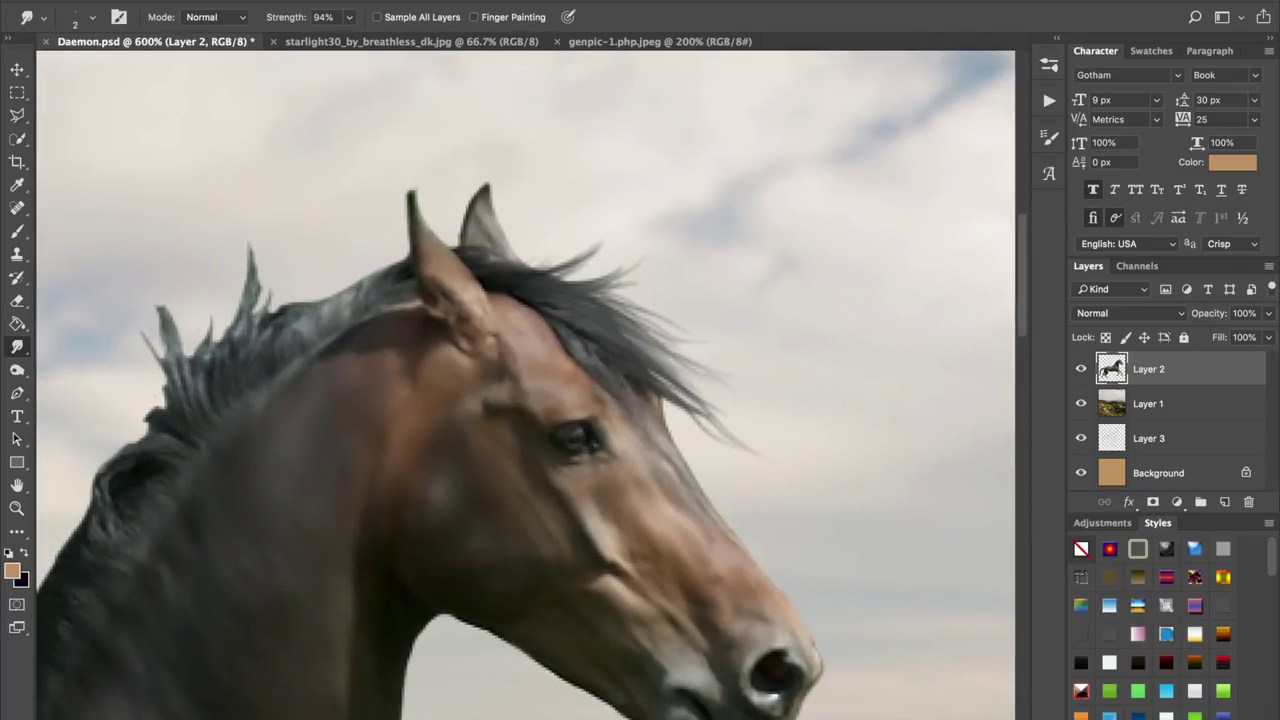
mouse_move(527, 267)
mouse_down()
mouse_move(554, 246)
mouse_move(584, 247)
mouse_move(585, 272)
mouse_move(618, 273)
mouse_up()
drag(598, 286, 683, 297)
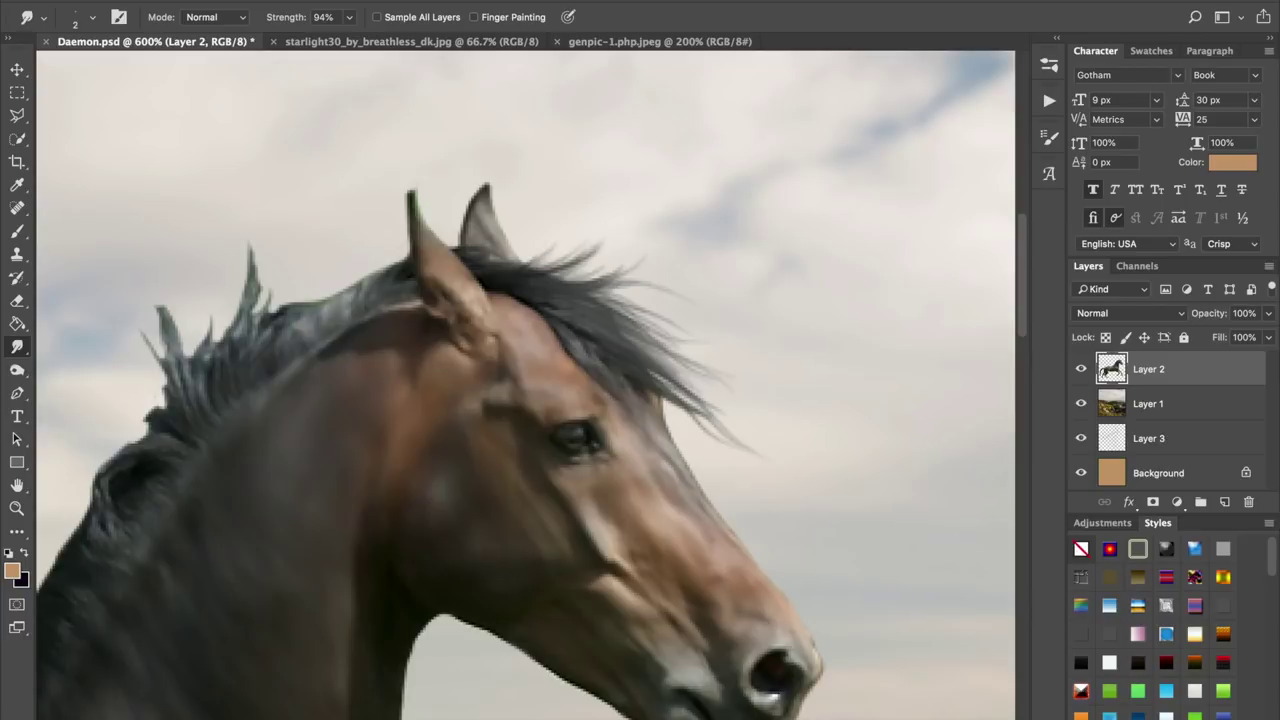
scroll(526, 385, left, 5)
scroll(526, 385, up, 2)
mouse_move(610, 283)
mouse_down()
mouse_move(670, 271)
mouse_move(804, 313)
mouse_up()
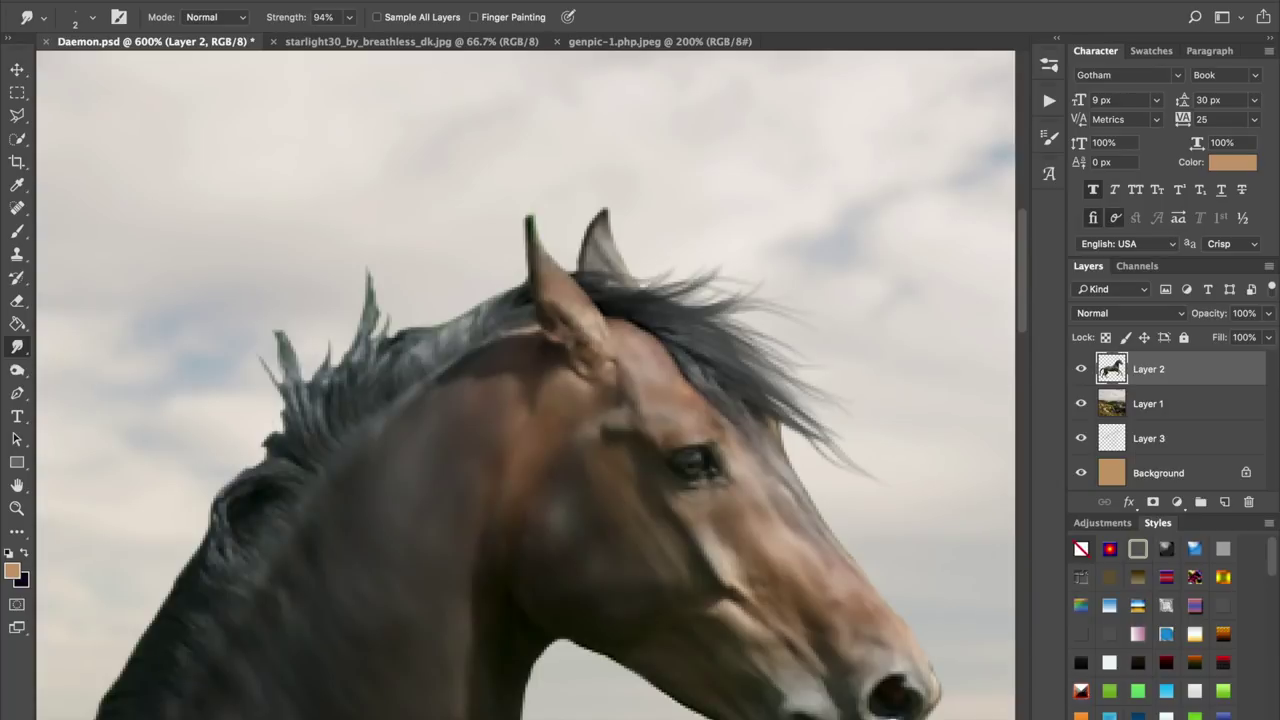
- Smudge short, fine hairs up and back from the mane directly behind the near ear
scroll(526, 385, left, 5)
drag(584, 298, 574, 276)
mouse_move(593, 289)
mouse_down()
mouse_move(582, 277)
mouse_move(534, 284)
mouse_up()
drag(560, 306, 548, 281)
drag(572, 298, 559, 285)
scroll(507, 420, up, 2)
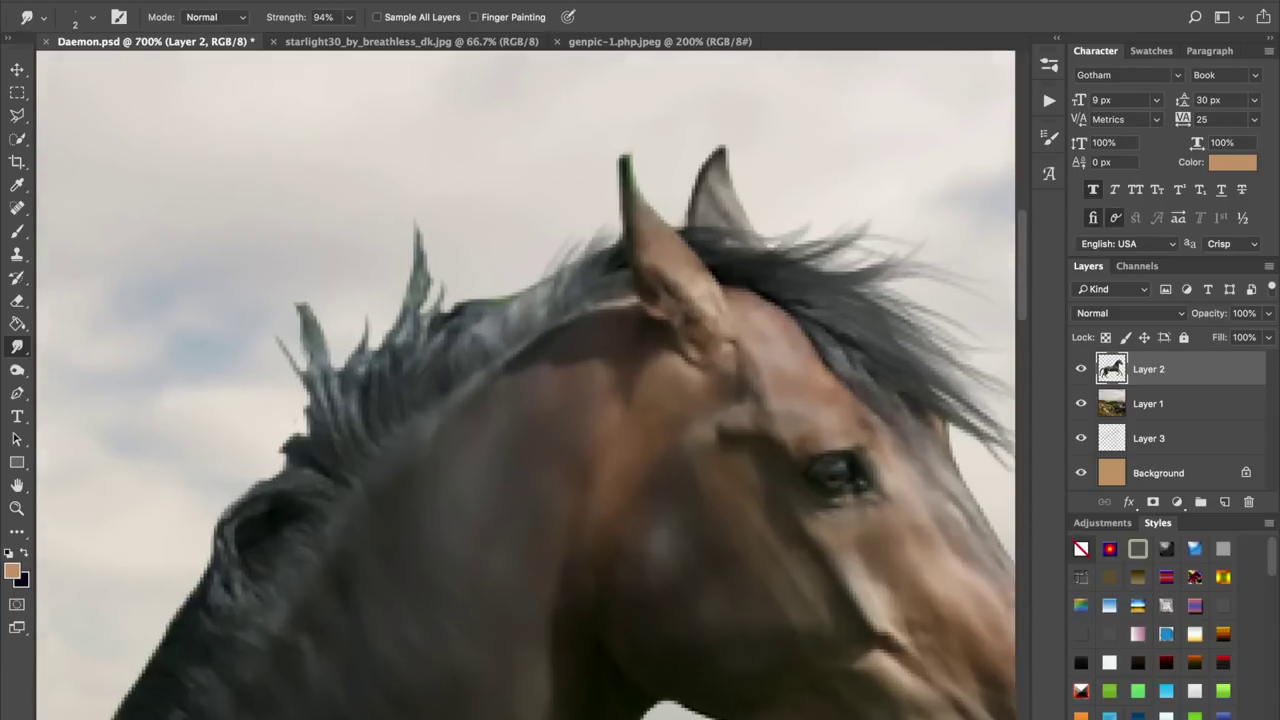
drag(623, 241, 614, 220)
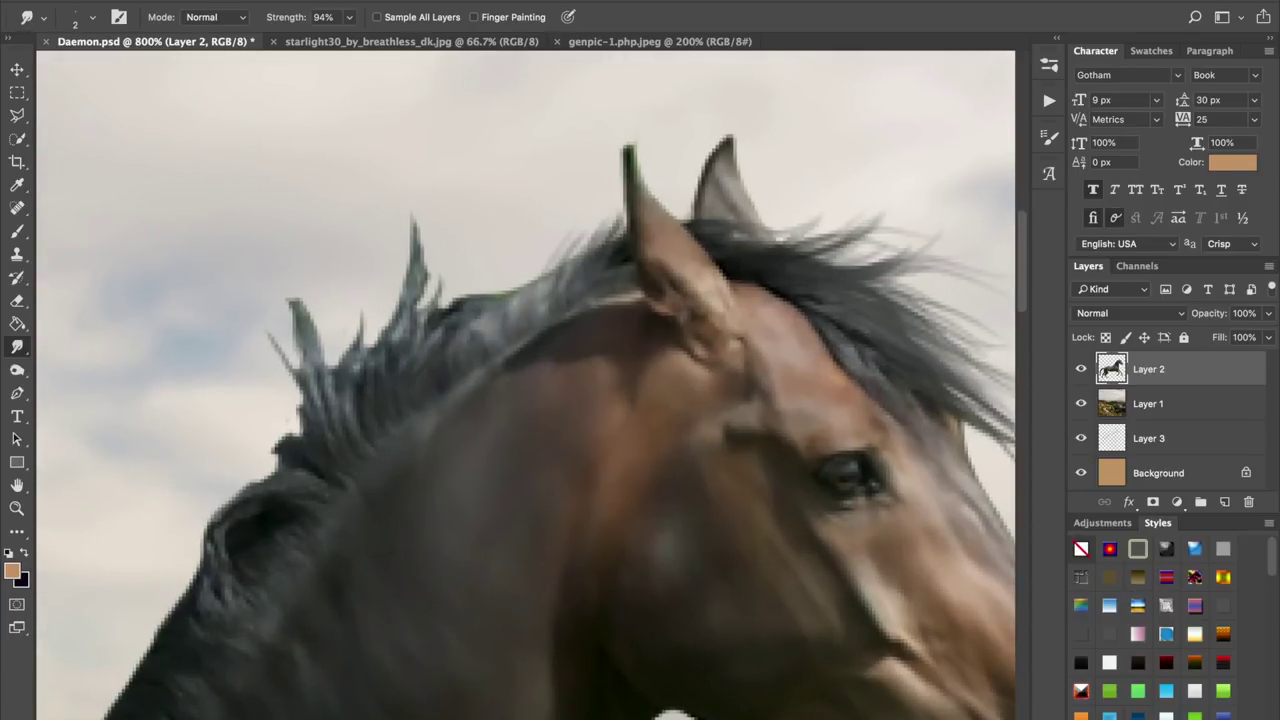
- Smudge strands upward from the mane's crest to build up the tall tuft behind the head
drag(481, 294, 466, 271)
drag(472, 299, 455, 268)
mouse_move(452, 307)
mouse_down()
mouse_move(441, 272)
mouse_move(459, 265)
mouse_up()
drag(445, 305, 446, 254)
drag(404, 339, 441, 248)
drag(424, 311, 437, 224)
drag(425, 285, 408, 182)
- Thicken the tall mane tuft with overlapping upward strands around its base and sides
drag(414, 240, 400, 196)
drag(401, 310, 396, 252)
drag(401, 338, 402, 266)
drag(400, 342, 406, 258)
mouse_move(399, 309)
mouse_down()
mouse_move(395, 254)
mouse_move(388, 266)
mouse_move(428, 206)
mouse_up()
drag(428, 272, 426, 224)
drag(442, 290, 440, 268)
drag(420, 344, 416, 330)
- Smudge wispy strands up from the mane's crest between the tall tuft and the ear
mouse_move(476, 296)
mouse_down()
mouse_move(500, 276)
mouse_move(530, 281)
mouse_up()
drag(511, 289, 522, 264)
drag(507, 291, 533, 257)
drag(512, 289, 560, 257)
drag(535, 293, 575, 237)
drag(571, 239, 579, 222)
drag(546, 273, 561, 246)
drag(578, 247, 596, 213)
- Smudge the rearmost mane tuft into long, curved strands sweeping back into the sky
drag(560, 270, 790, 225)
drag(572, 344, 577, 310)
drag(546, 319, 497, 231)
mouse_move(523, 282)
mouse_down()
mouse_move(504, 248)
mouse_move(483, 244)
mouse_up()
drag(540, 331, 536, 311)
drag(520, 260, 462, 212)
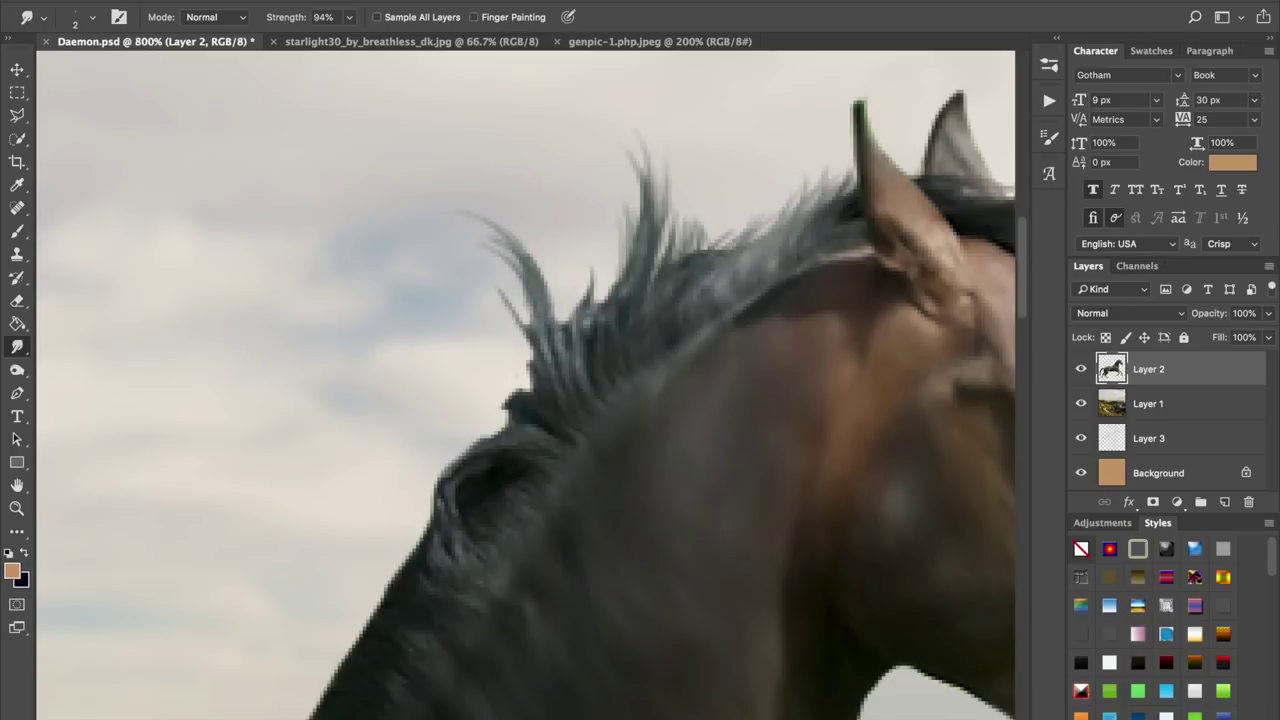
drag(521, 270, 495, 245)
drag(529, 331, 511, 295)
mouse_move(528, 326)
mouse_down()
mouse_move(487, 276)
mouse_move(458, 289)
mouse_up()
- Fill the gap between the rear and tall mane tufts with upward smudged strands
drag(560, 345, 567, 280)
drag(567, 324, 577, 295)
drag(571, 324, 591, 274)
drag(593, 301, 605, 244)
drag(594, 303, 604, 214)
drag(596, 278, 602, 200)
- Smudge upward strands on both sides of the tall mane tuft to even out the crest
mouse_move(596, 321)
mouse_down()
mouse_move(602, 260)
mouse_move(616, 266)
mouse_move(632, 236)
mouse_move(665, 241)
mouse_move(702, 198)
mouse_up()
drag(686, 255, 704, 191)
drag(677, 259, 685, 203)
mouse_move(564, 325)
mouse_down()
mouse_move(557, 257)
mouse_move(566, 245)
mouse_move(580, 257)
mouse_move(572, 230)
mouse_up()
drag(584, 310, 580, 234)
- Lengthen the mane strands along the crest up to the ear with upward smudge strokes
mouse_move(688, 254)
mouse_down()
mouse_move(717, 194)
mouse_move(727, 222)
mouse_up()
drag(709, 277, 757, 213)
mouse_move(727, 247)
mouse_down()
mouse_move(760, 198)
mouse_move(810, 180)
mouse_up()
drag(770, 238, 776, 188)
mouse_move(784, 222)
mouse_down()
mouse_move(786, 182)
mouse_move(812, 174)
mouse_move(798, 178)
mouse_up()
mouse_move(794, 212)
mouse_down()
mouse_move(810, 132)
mouse_move(794, 152)
mouse_up()
- Set the Smudge strength to 92% and add longer wisps to the mane's crest behind the ear
drag(820, 270, 539, 248)
scroll(526, 390, right, 2)
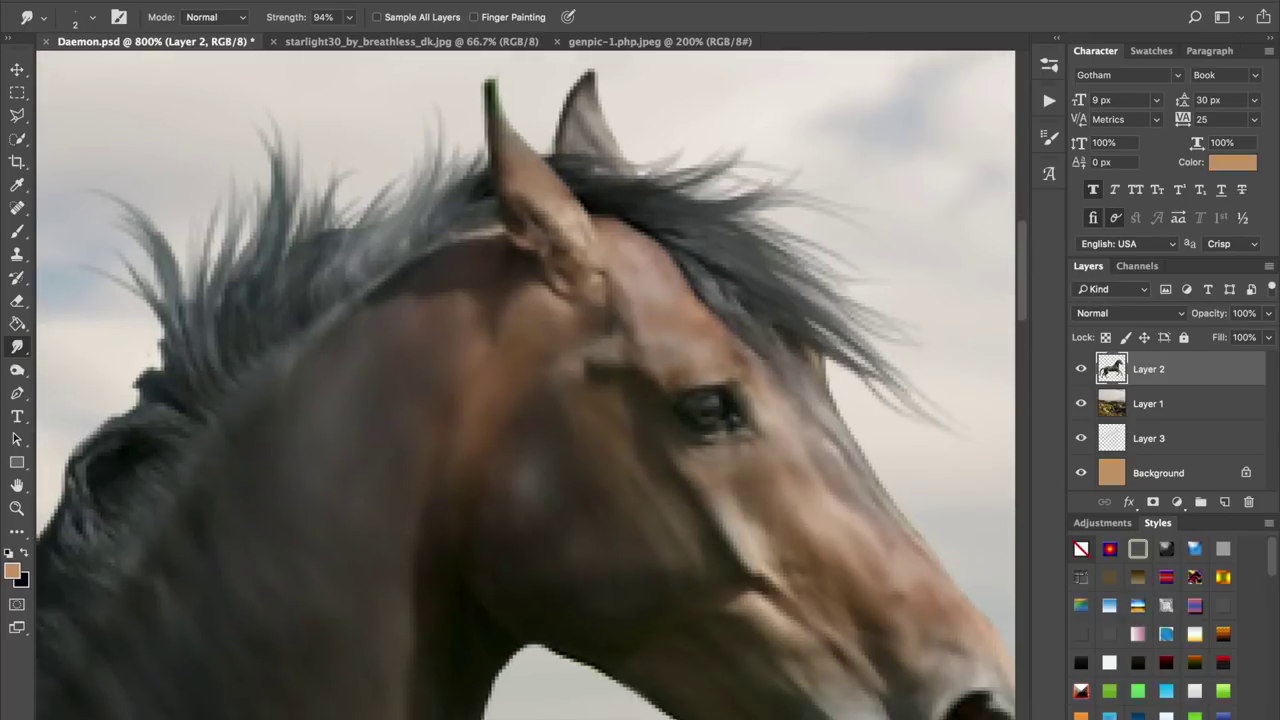
scroll(526, 385, left, 6)
mouse_move(662, 248)
mouse_down()
mouse_move(672, 217)
mouse_move(660, 204)
mouse_up()
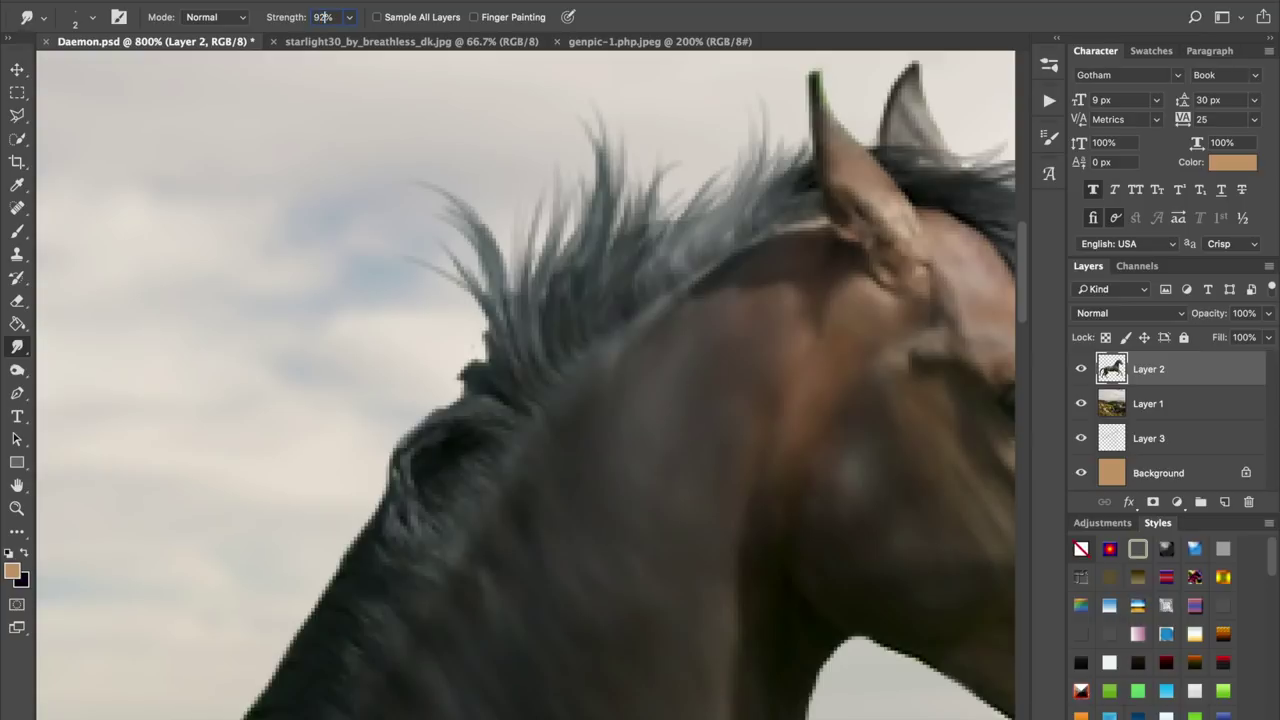
mouse_move(656, 224)
mouse_down()
mouse_move(674, 187)
mouse_move(681, 204)
mouse_move(704, 192)
mouse_move(732, 144)
mouse_up()
drag(736, 192, 756, 136)
drag(772, 182, 774, 126)
- Smudge strands backward from the base of the rear mane tuft, just above the dark loop of hair
mouse_move(486, 362)
mouse_down()
mouse_move(450, 354)
mouse_move(434, 378)
mouse_move(414, 378)
mouse_move(424, 392)
mouse_move(440, 364)
mouse_move(404, 374)
mouse_move(420, 361)
mouse_up()
mouse_move(476, 364)
mouse_down()
mouse_move(419, 362)
mouse_move(392, 402)
mouse_move(473, 322)
mouse_move(457, 318)
mouse_up()
mouse_move(489, 349)
mouse_down()
mouse_move(439, 325)
mouse_move(459, 313)
mouse_move(438, 295)
mouse_up()
mouse_move(504, 328)
mouse_down()
mouse_move(498, 285)
mouse_move(426, 219)
mouse_up()
mouse_move(523, 326)
mouse_down()
mouse_move(503, 257)
mouse_move(534, 203)
mouse_up()
- Smudge two small groups of strands backward from the middle of the neck's mane edge
drag(400, 520, 600, 347)
drag(524, 413, 478, 414)
mouse_move(522, 422)
mouse_down()
mouse_move(456, 418)
mouse_move(460, 438)
mouse_up()
mouse_move(514, 430)
mouse_down()
mouse_move(470, 434)
mouse_move(446, 490)
mouse_up()
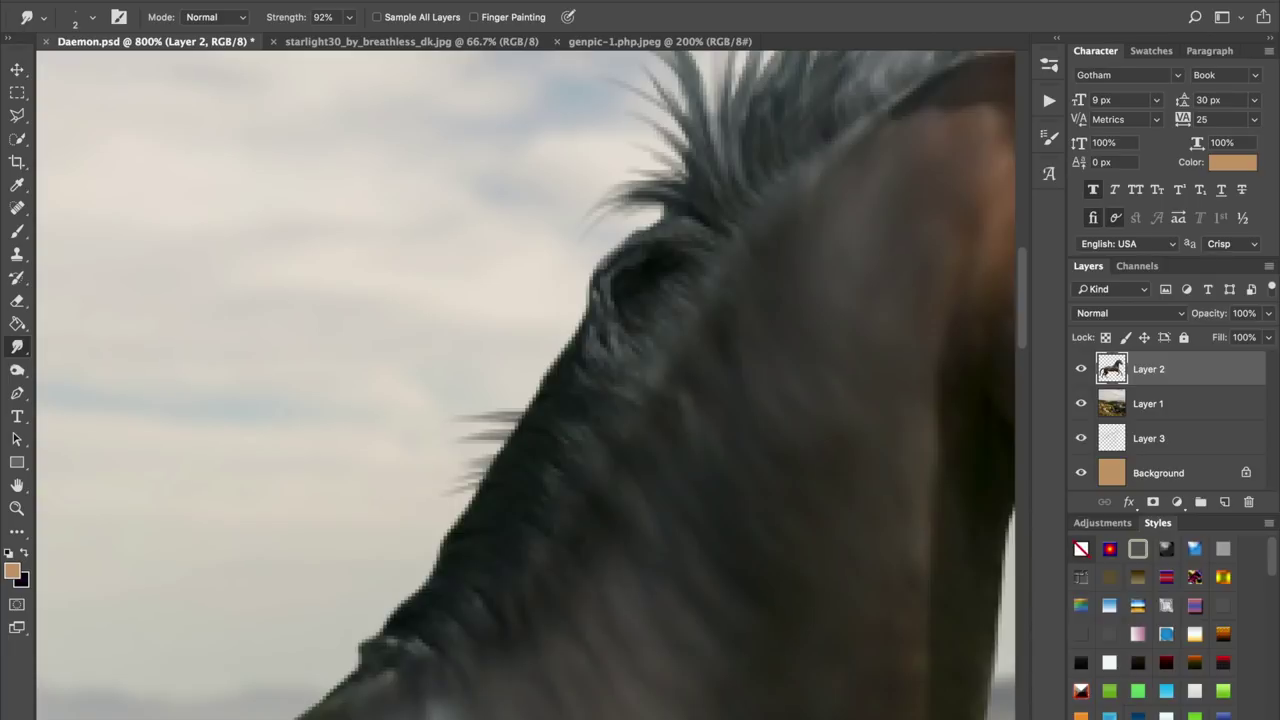
drag(497, 458, 468, 460)
drag(494, 465, 468, 467)
mouse_move(492, 466)
mouse_down()
mouse_move(465, 469)
mouse_move(410, 518)
mouse_up()
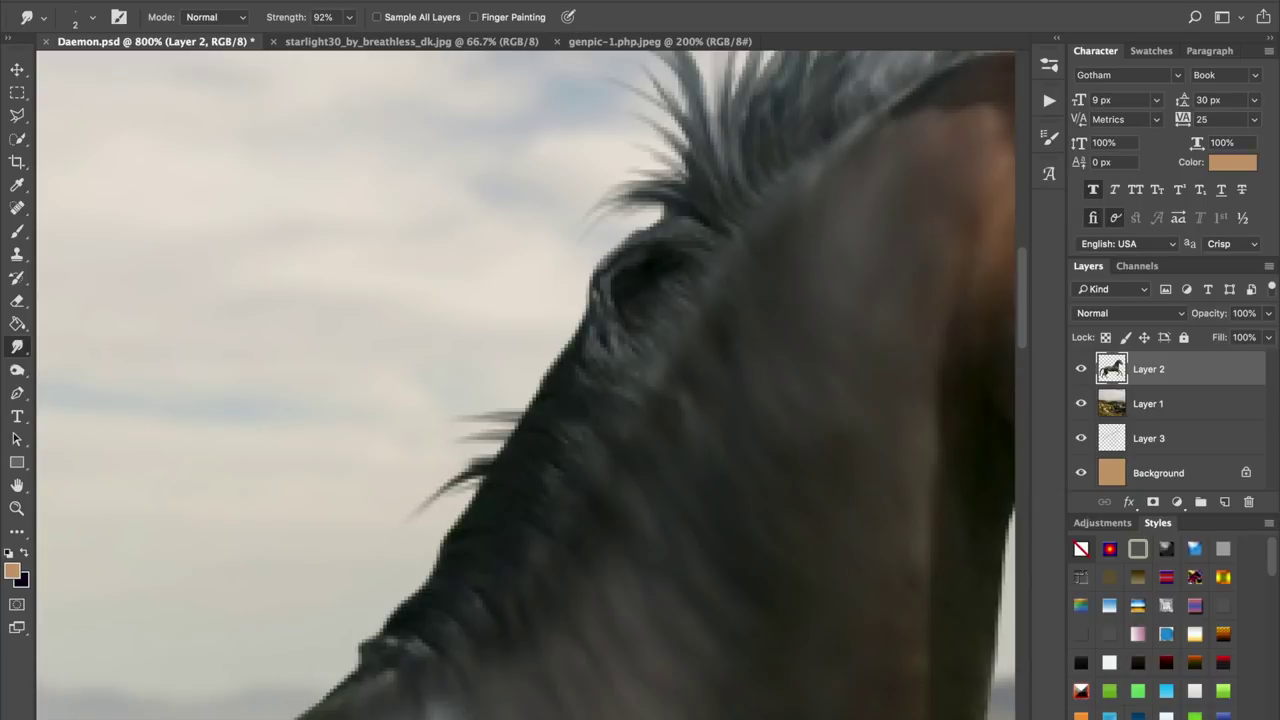
- Smudge curved strands back and down from the outer edge of the dark mane loop
drag(652, 227, 590, 265)
mouse_move(651, 226)
mouse_down()
mouse_move(592, 253)
mouse_move(595, 243)
mouse_up()
mouse_move(665, 215)
mouse_down()
mouse_move(617, 231)
mouse_move(552, 298)
mouse_move(662, 226)
mouse_move(554, 288)
mouse_move(583, 299)
mouse_up()
drag(641, 235, 548, 314)
drag(593, 273, 528, 331)
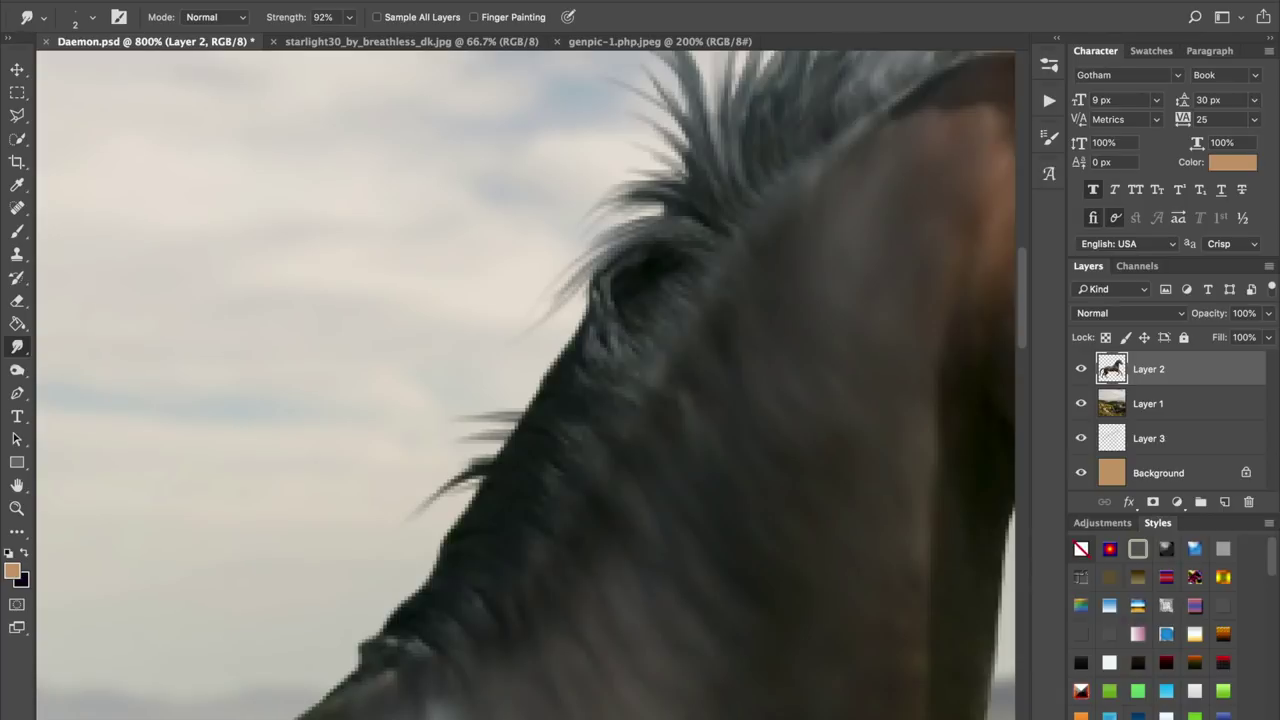
mouse_move(590, 294)
mouse_down()
mouse_move(520, 345)
mouse_move(546, 340)
mouse_up()
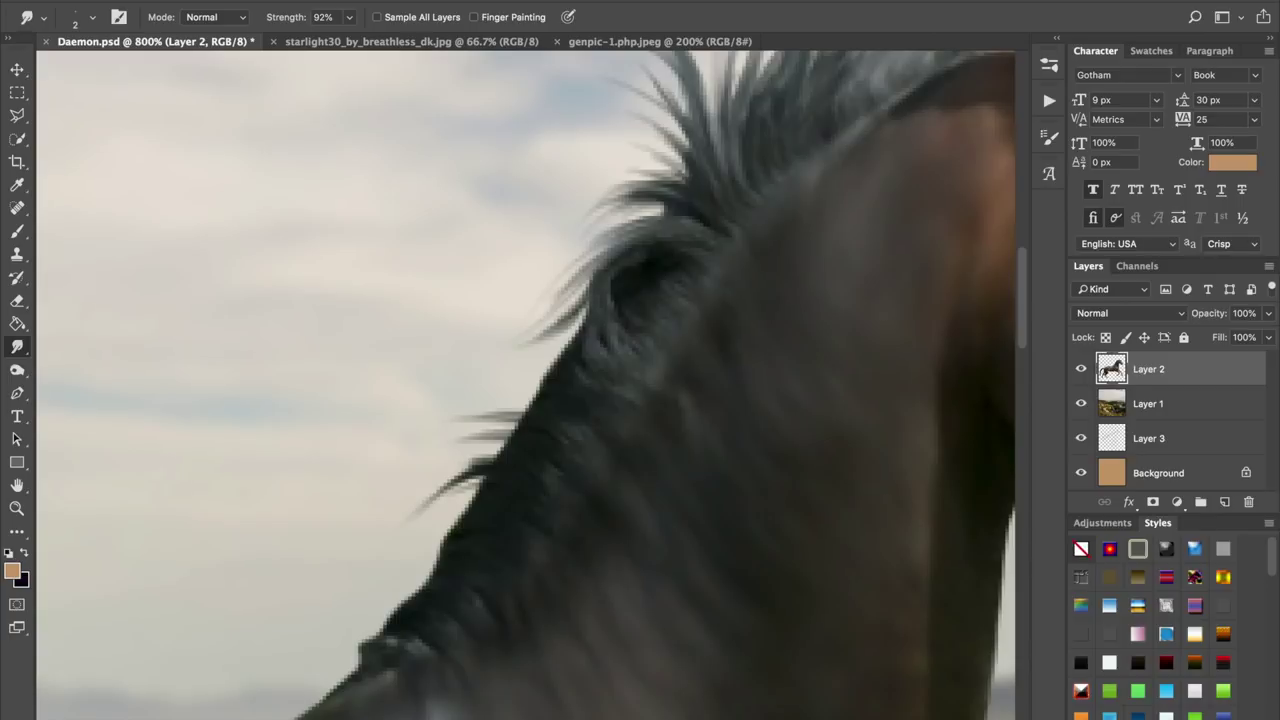
mouse_move(646, 224)
mouse_down()
mouse_move(556, 275)
mouse_move(618, 215)
mouse_move(570, 245)
mouse_up()
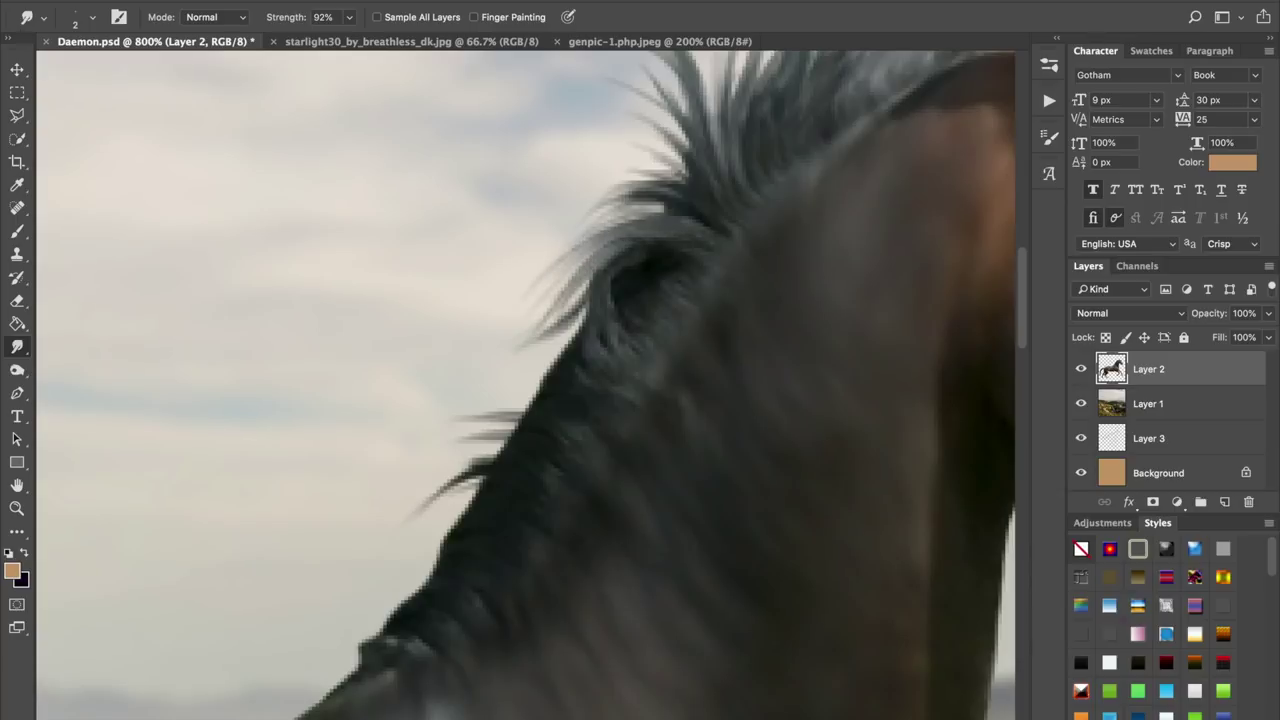
- Smudge short strands outward from the neck's mane edge just below the dark loop
drag(568, 345, 528, 371)
drag(559, 357, 513, 380)
drag(549, 369, 518, 401)
key(Return)
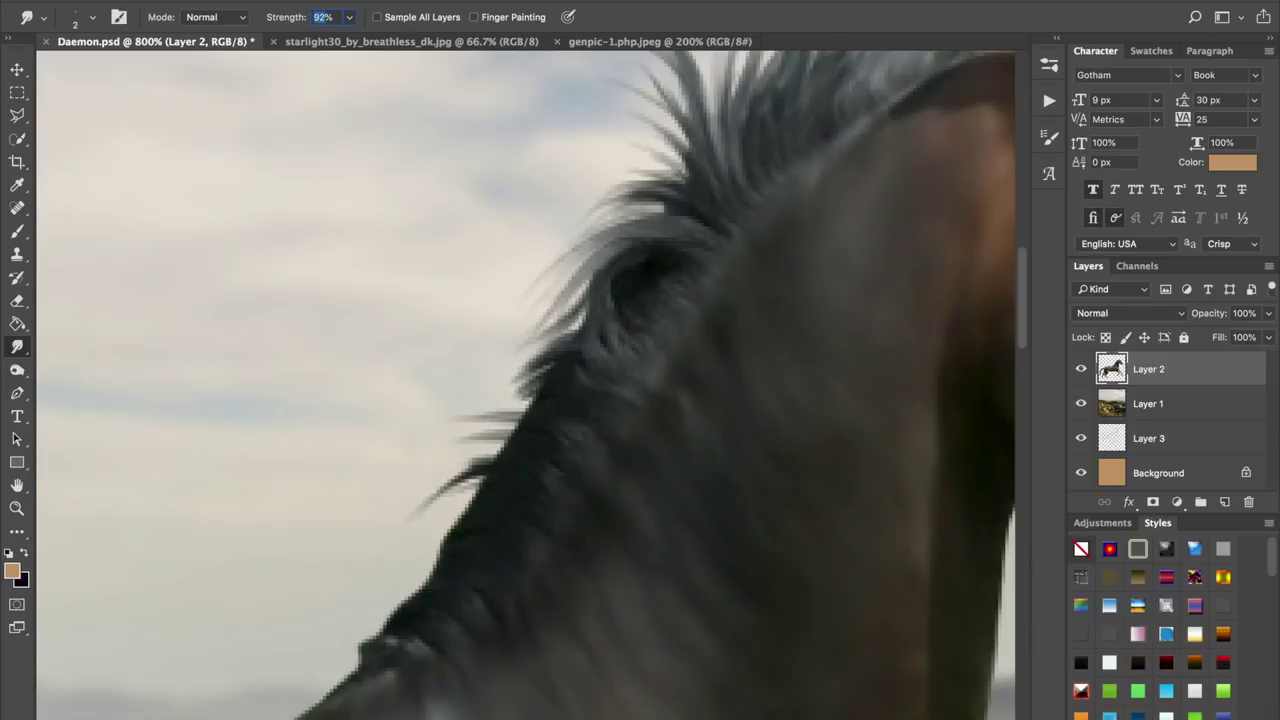
- Set the smudge strength to 90% and smudge short strands outward from the middle of the neck's mane edge
text(90)
mouse_move(538, 386)
mouse_down()
mouse_move(496, 398)
mouse_move(476, 430)
mouse_up()
drag(520, 420, 474, 440)
drag(514, 431, 476, 451)
drag(507, 442, 475, 463)
drag(503, 445, 478, 454)
mouse_move(508, 436)
mouse_down()
mouse_move(464, 458)
mouse_move(472, 449)
mouse_up()
drag(507, 426, 465, 439)
mouse_move(516, 412)
mouse_down()
mouse_move(467, 433)
mouse_move(476, 422)
mouse_up()
drag(476, 423, 460, 435)
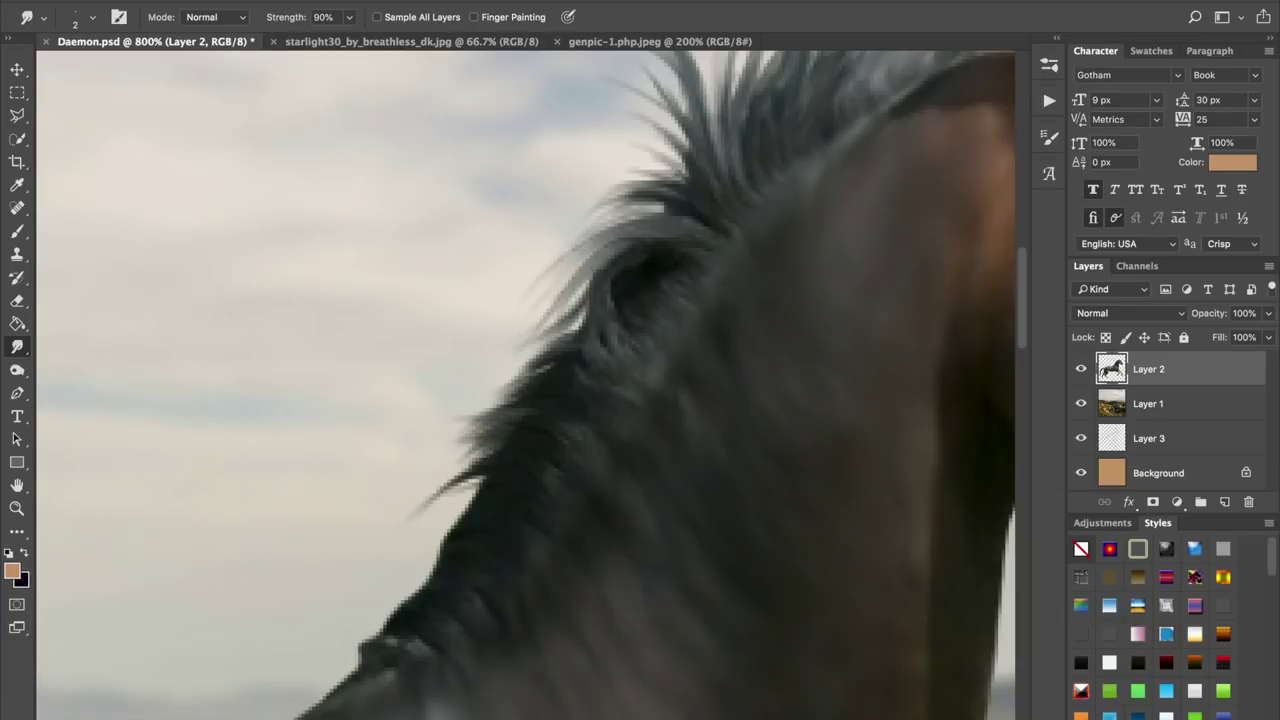
mouse_move(508, 400)
mouse_down()
mouse_move(476, 410)
mouse_move(486, 402)
mouse_move(403, 485)
mouse_up()
drag(568, 270, 466, 306)
drag(552, 150, 500, 122)
mouse_move(612, 212)
mouse_down()
mouse_move(629, 113)
mouse_move(646, 122)
mouse_up()
drag(645, 130, 533, 184)
mouse_move(619, 202)
mouse_down()
mouse_move(641, 156)
mouse_move(668, 140)
mouse_move(682, 149)
mouse_move(767, 122)
mouse_up()
drag(858, 121, 935, 139)
drag(896, 142, 936, 146)
drag(860, 155, 924, 167)
drag(974, 208, 995, 206)
mouse_move(430, 450)
mouse_down()
mouse_move(553, 367)
mouse_move(619, 302)
mouse_up()
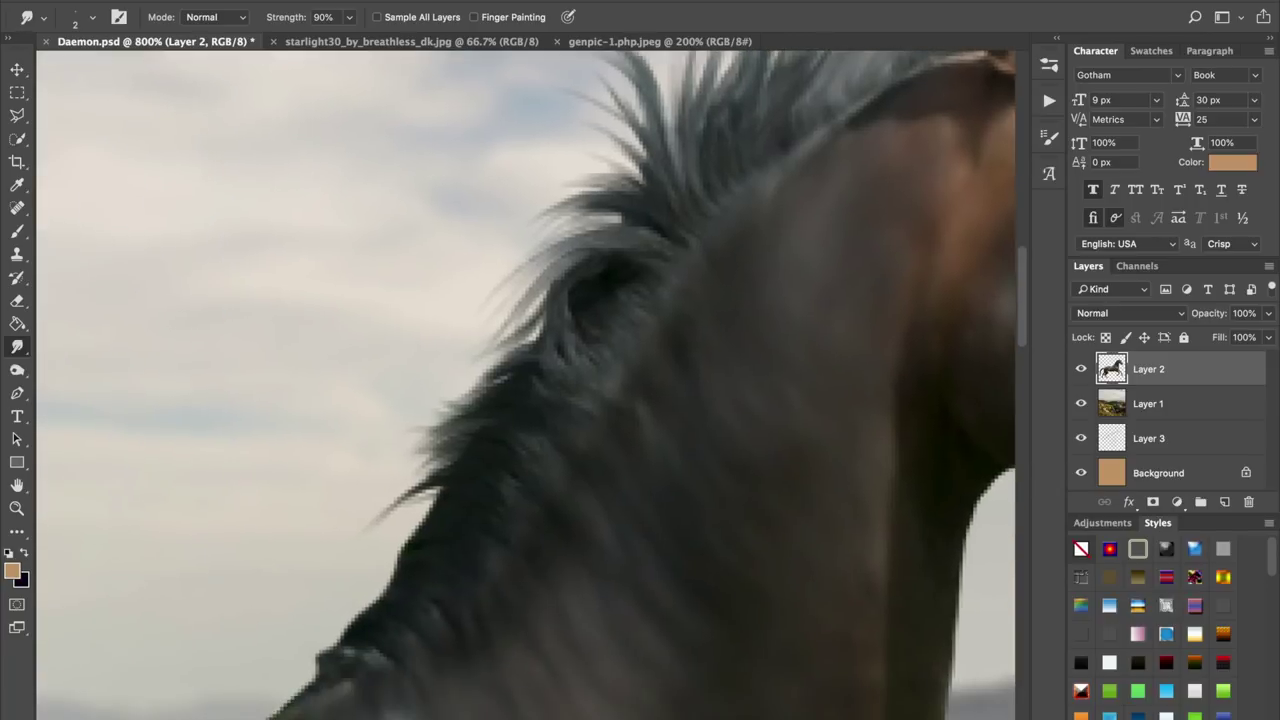
- Smudge curved strands back and down from the top and outer edge of the dark mane loop
drag(587, 258, 538, 289)
drag(600, 252, 520, 292)
drag(584, 259, 488, 340)
mouse_move(606, 246)
mouse_down()
mouse_move(593, 251)
mouse_move(598, 228)
mouse_up()
drag(625, 222, 564, 227)
mouse_move(621, 215)
mouse_down()
mouse_move(590, 217)
mouse_move(649, 222)
mouse_move(558, 232)
mouse_up()
- Smudge overlapping strands outward and down along the mane edge from below the dark loop toward the withers
mouse_move(440, 470)
mouse_down()
mouse_move(622, 287)
mouse_move(582, 349)
mouse_up()
drag(612, 327, 574, 373)
drag(599, 347, 569, 377)
drag(620, 311, 572, 367)
drag(605, 321, 567, 369)
mouse_move(595, 341)
mouse_down()
mouse_move(565, 380)
mouse_move(530, 396)
mouse_up()
drag(594, 337, 567, 352)
drag(580, 353, 556, 364)
mouse_move(624, 306)
mouse_down()
mouse_move(564, 352)
mouse_move(526, 432)
mouse_up()
drag(576, 392, 490, 442)
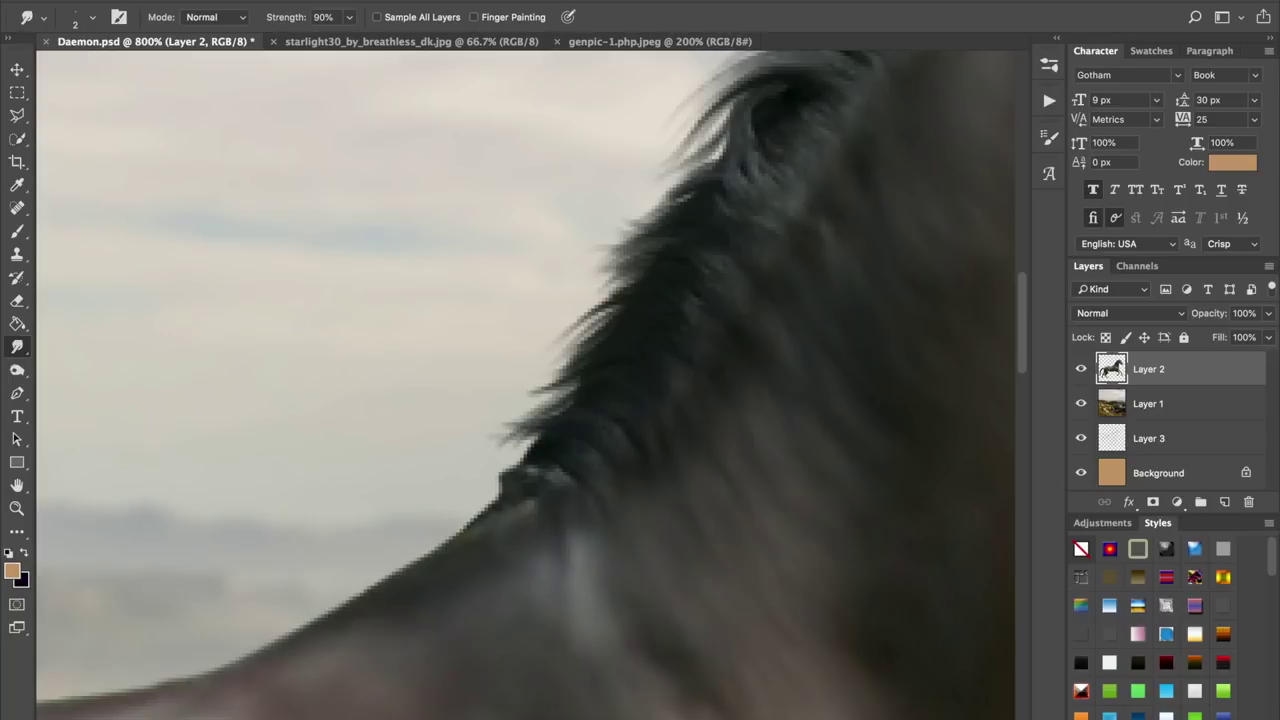
- Smudge short strands over the blunt lower end of the mane where it meets the withers
scroll(526, 400, left, 3)
scroll(526, 400, down, 3)
scroll(526, 400, right, 4)
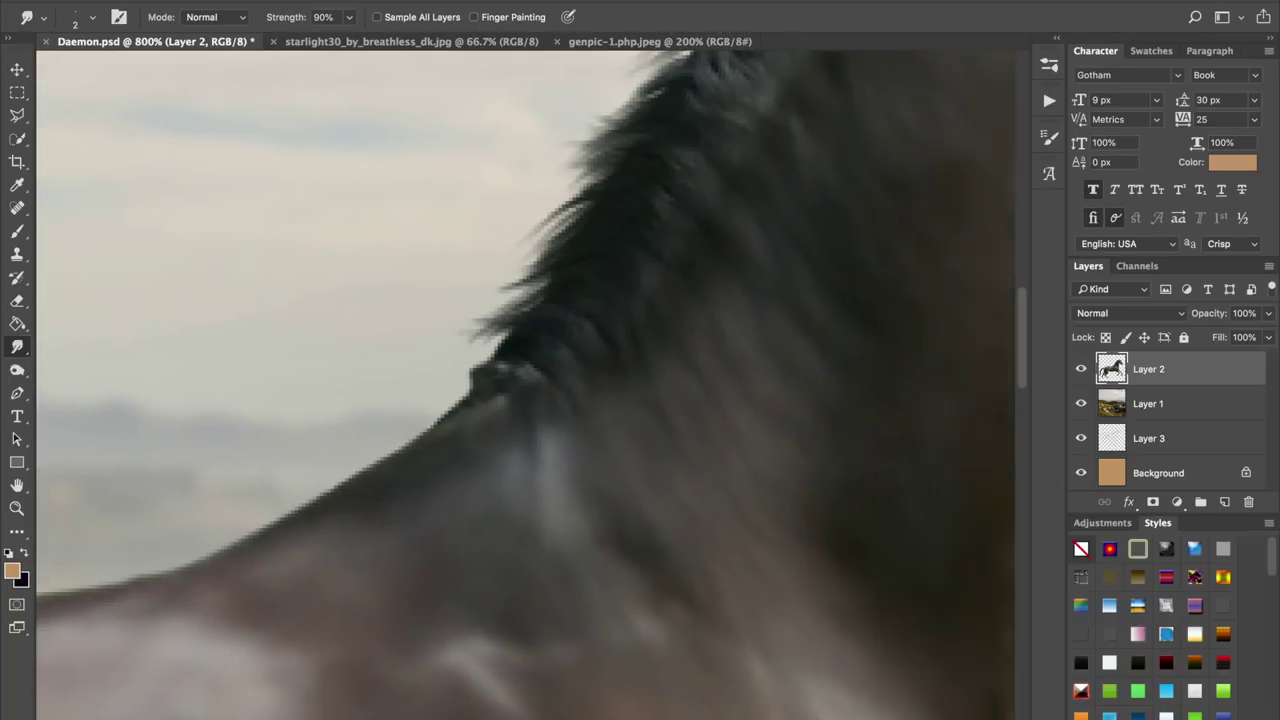
drag(505, 335, 450, 391)
drag(472, 379, 451, 399)
scroll(526, 385, right, 7)
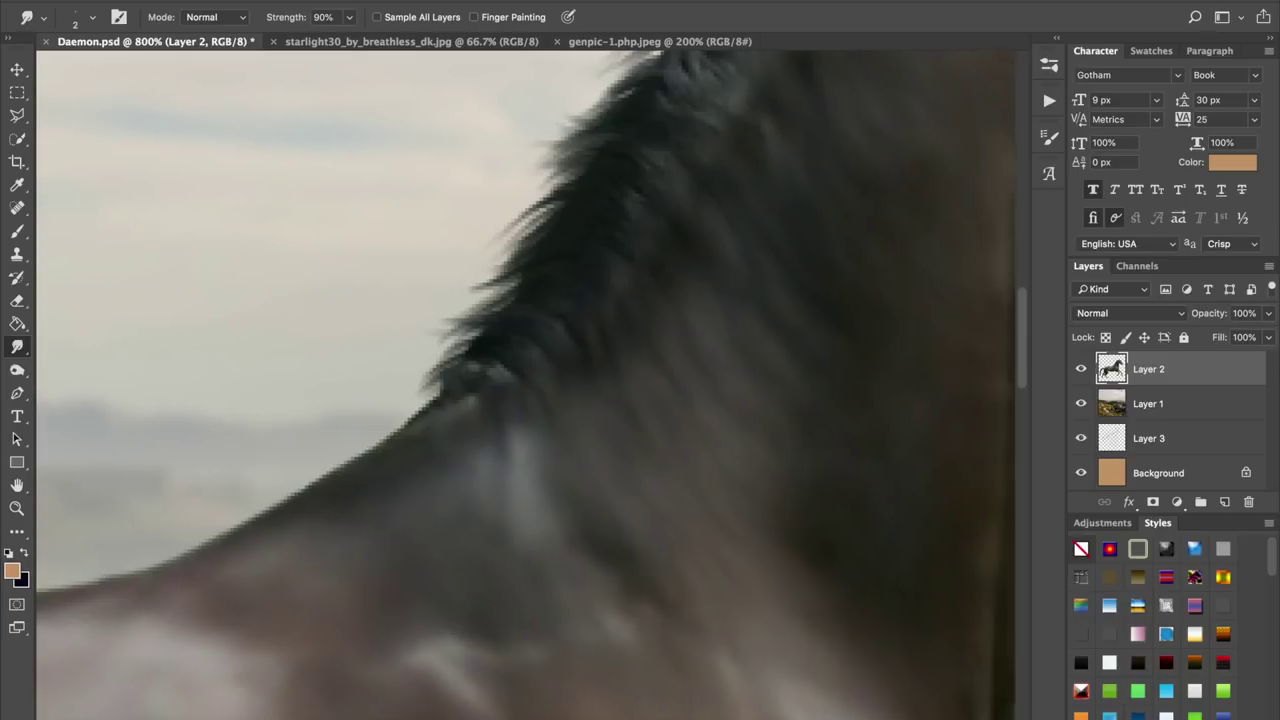
- Lengthen the lowest mane strands by smudging them back and down onto the withers
scroll(526, 385, up, 4)
key(super+minus)
key(super+minus)
key(super+minus)
key(super+minus)
key(super+minus)
key(super+minus)
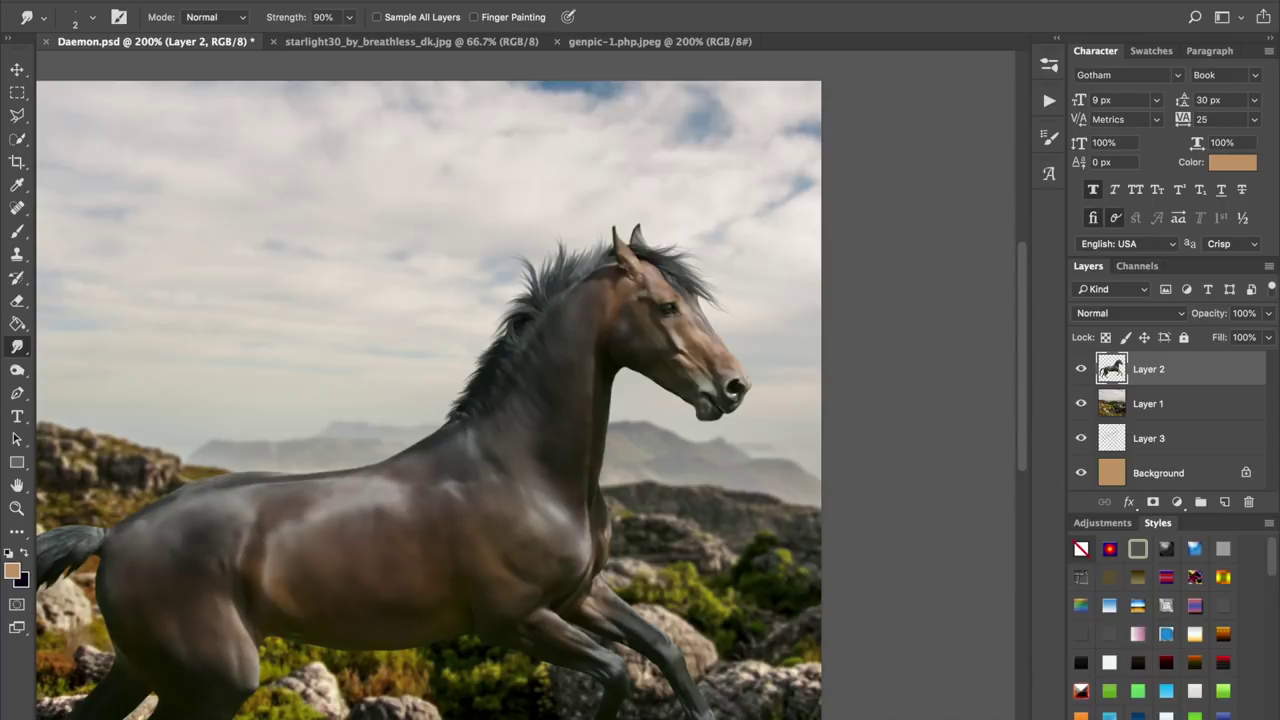
scroll(460, 415, up, 6)
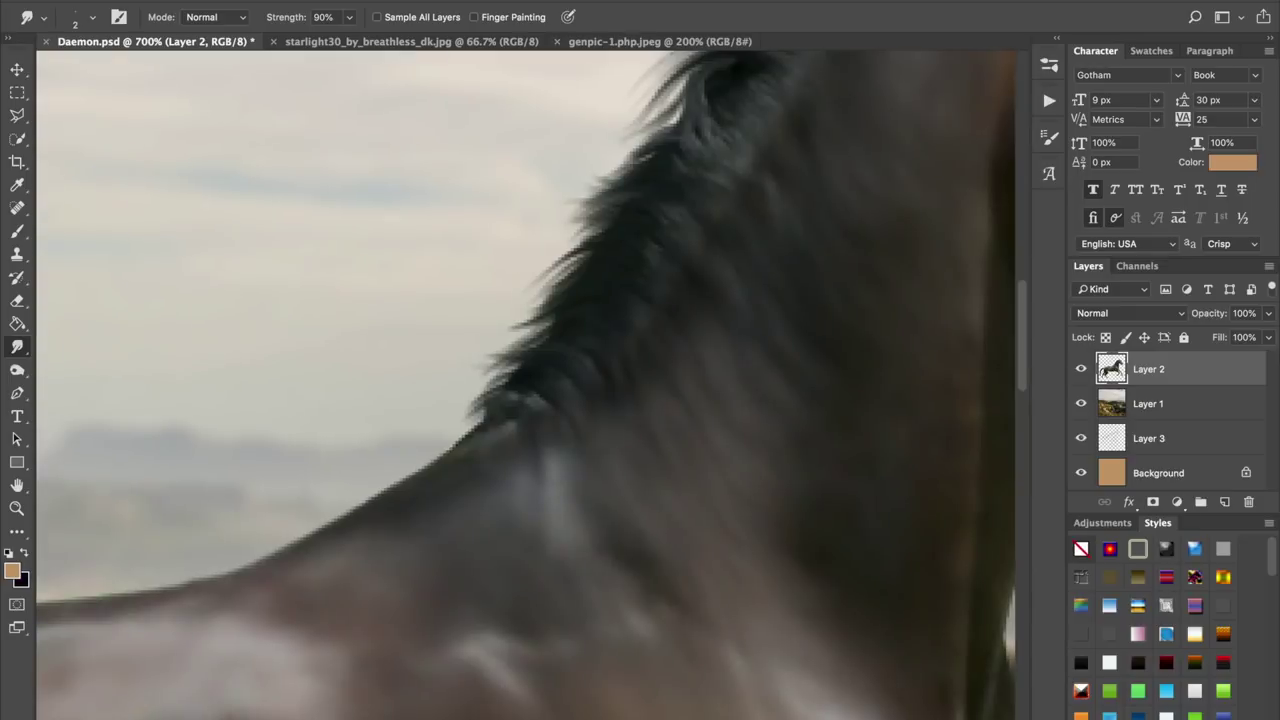
mouse_move(506, 362)
mouse_down()
mouse_move(458, 434)
mouse_move(485, 381)
mouse_up()
drag(491, 373, 466, 400)
drag(498, 380, 454, 422)
drag(470, 414, 440, 454)
- Refine the strands along the lower half of the neck's mane edge with short smudge strokes
drag(513, 355, 492, 351)
drag(552, 320, 504, 334)
mouse_move(550, 321)
mouse_down()
mouse_move(506, 328)
mouse_move(510, 342)
mouse_move(523, 319)
mouse_up()
drag(553, 320, 494, 333)
mouse_move(556, 292)
mouse_down()
mouse_move(520, 311)
mouse_move(604, 228)
mouse_move(594, 214)
mouse_move(547, 251)
mouse_up()
mouse_move(592, 208)
mouse_down()
mouse_move(542, 243)
mouse_move(555, 229)
mouse_move(577, 325)
mouse_up()
mouse_move(620, 266)
mouse_down()
mouse_move(578, 293)
mouse_move(628, 246)
mouse_up()
mouse_move(594, 264)
mouse_down()
mouse_move(640, 242)
mouse_move(600, 260)
mouse_up()
drag(610, 252, 640, 238)
drag(574, 280, 612, 248)
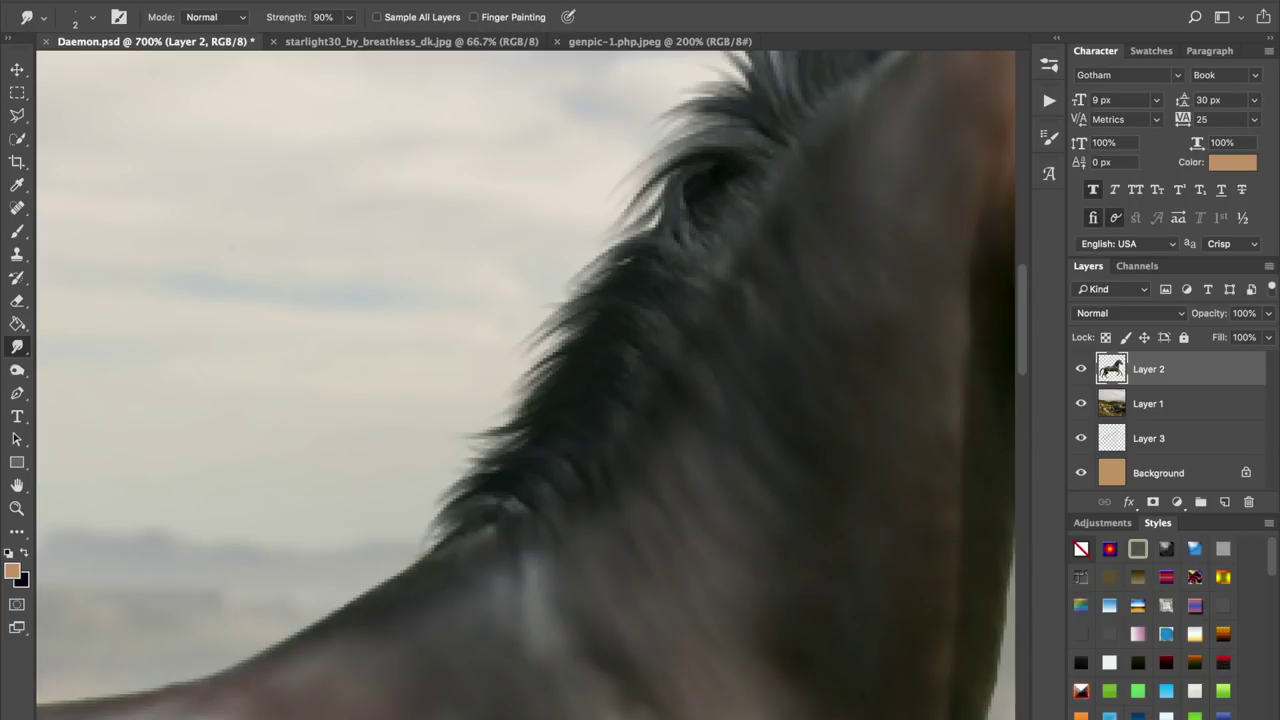
- Smudge fine strands backward from the dark mane loop and the tuft just above it
scroll(526, 385, up, 5)
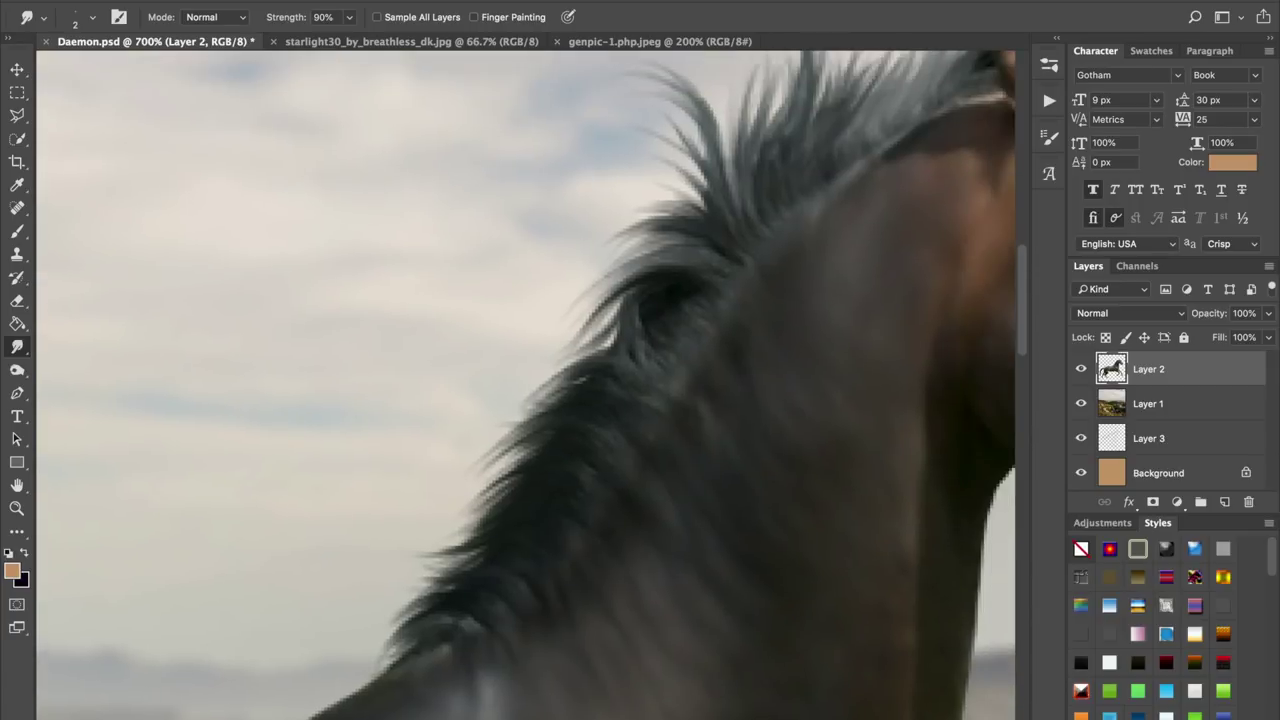
mouse_move(637, 306)
mouse_down()
mouse_move(632, 334)
mouse_move(591, 327)
mouse_up()
mouse_move(648, 266)
mouse_down()
mouse_move(543, 325)
mouse_move(554, 321)
mouse_up()
scroll(526, 385, up, 5)
scroll(526, 385, right, 5)
mouse_move(591, 298)
mouse_down()
mouse_move(547, 322)
mouse_move(538, 297)
mouse_up()
drag(575, 316, 535, 303)
mouse_move(582, 317)
mouse_down()
mouse_move(504, 337)
mouse_move(532, 319)
mouse_up()
mouse_move(596, 315)
mouse_down()
mouse_move(554, 306)
mouse_move(520, 318)
mouse_up()
drag(562, 327, 494, 364)
drag(589, 351, 509, 368)
drag(576, 352, 531, 365)
- Smudge short strands along the upper mane crest up to the base of the near ear
scroll(526, 385, right, 10)
scroll(526, 385, up, 3)
drag(431, 260, 454, 232)
drag(450, 257, 462, 238)
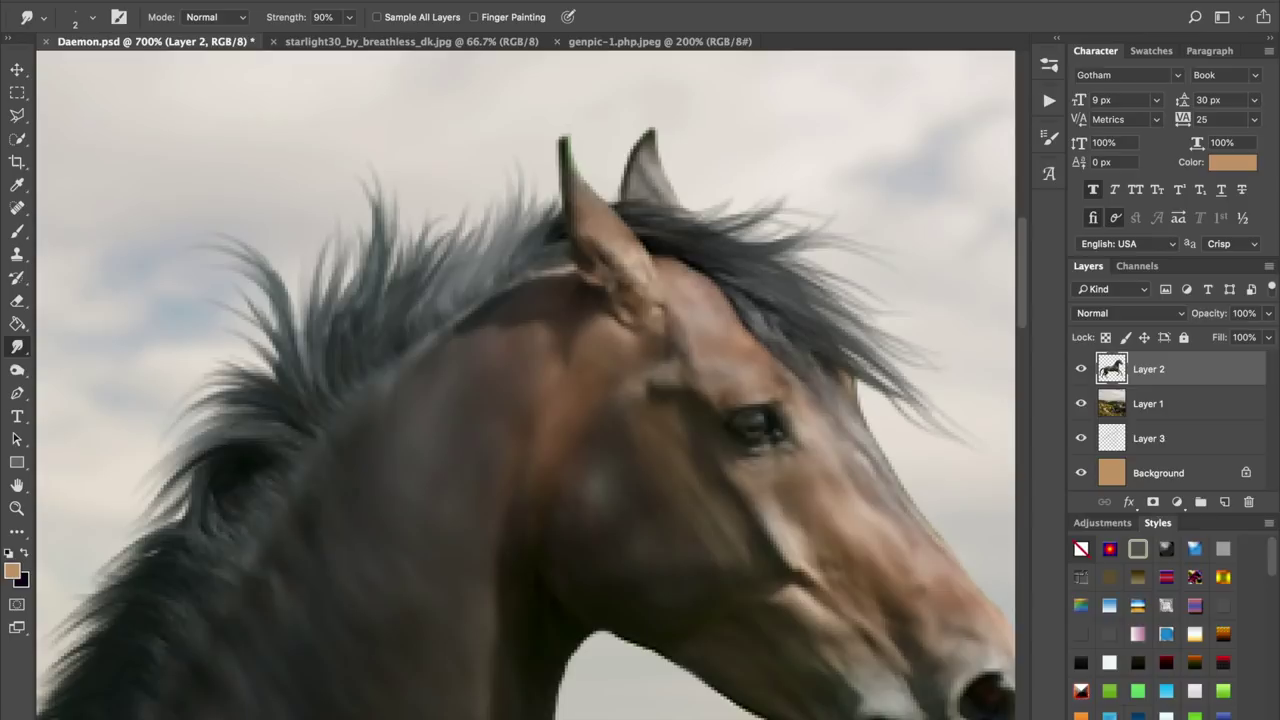
mouse_move(544, 238)
mouse_down()
mouse_move(522, 250)
mouse_move(540, 260)
mouse_up()
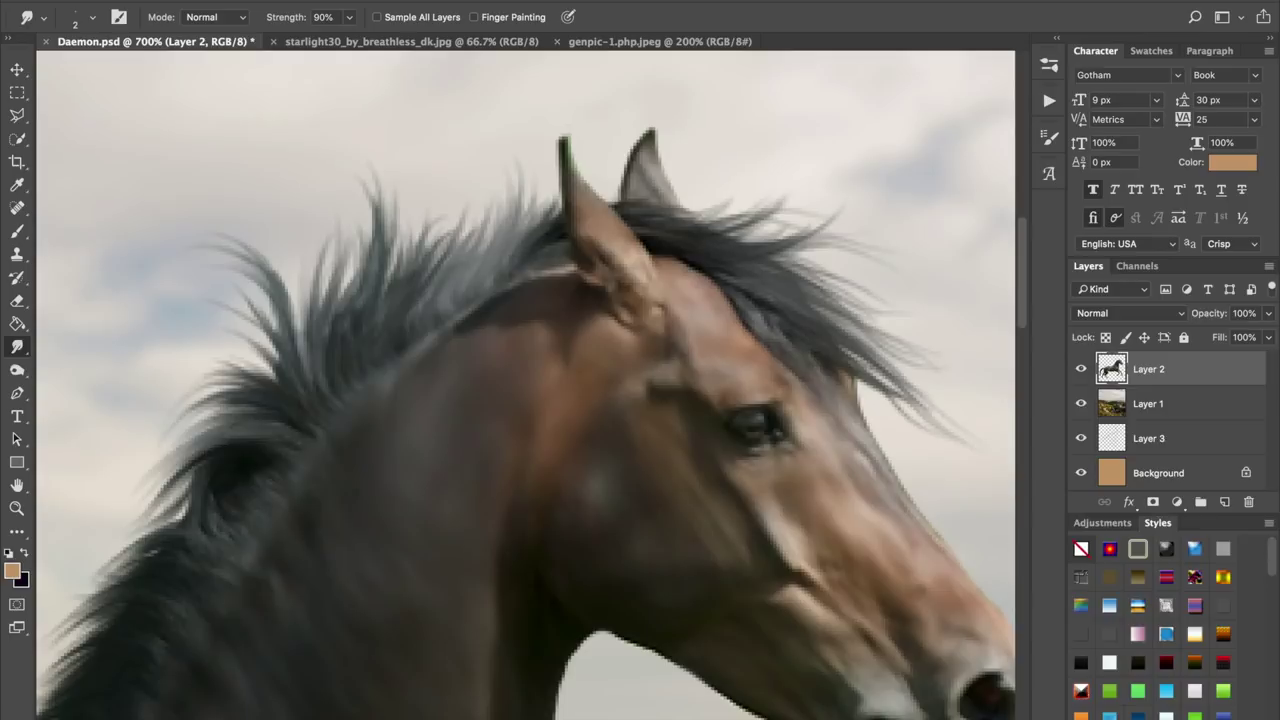
- Check the whole composition and save Daemon.psd
key(ctrl+minus)
key(ctrl+minus)
key(super+minus)
key(super+minus)
key(super+minus)
key(super+minus)
key(super+plus)
key(ctrl+minus)
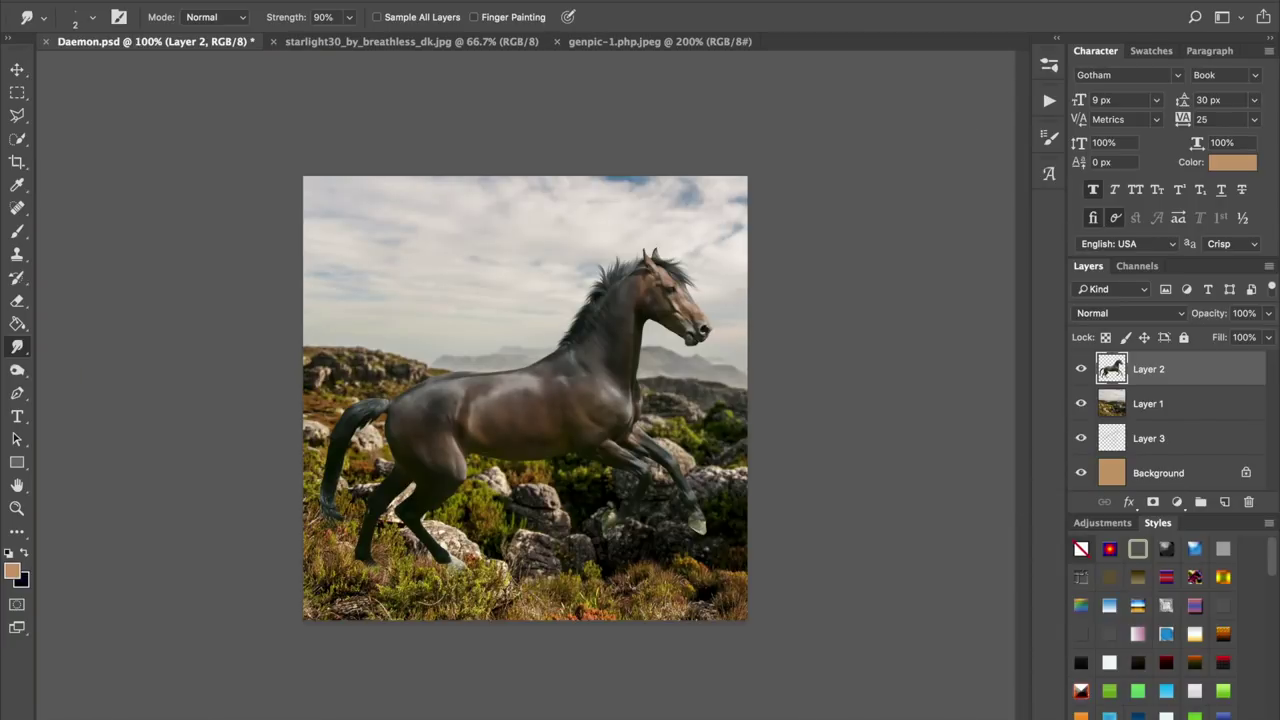
key(ctrl+s)
- Set the smudge strength to 94% and smudge strands along the upper outer curve of the tail
key(super+plus)
key(super+plus)
key(super+plus)
key(super+plus)
key(super+plus)
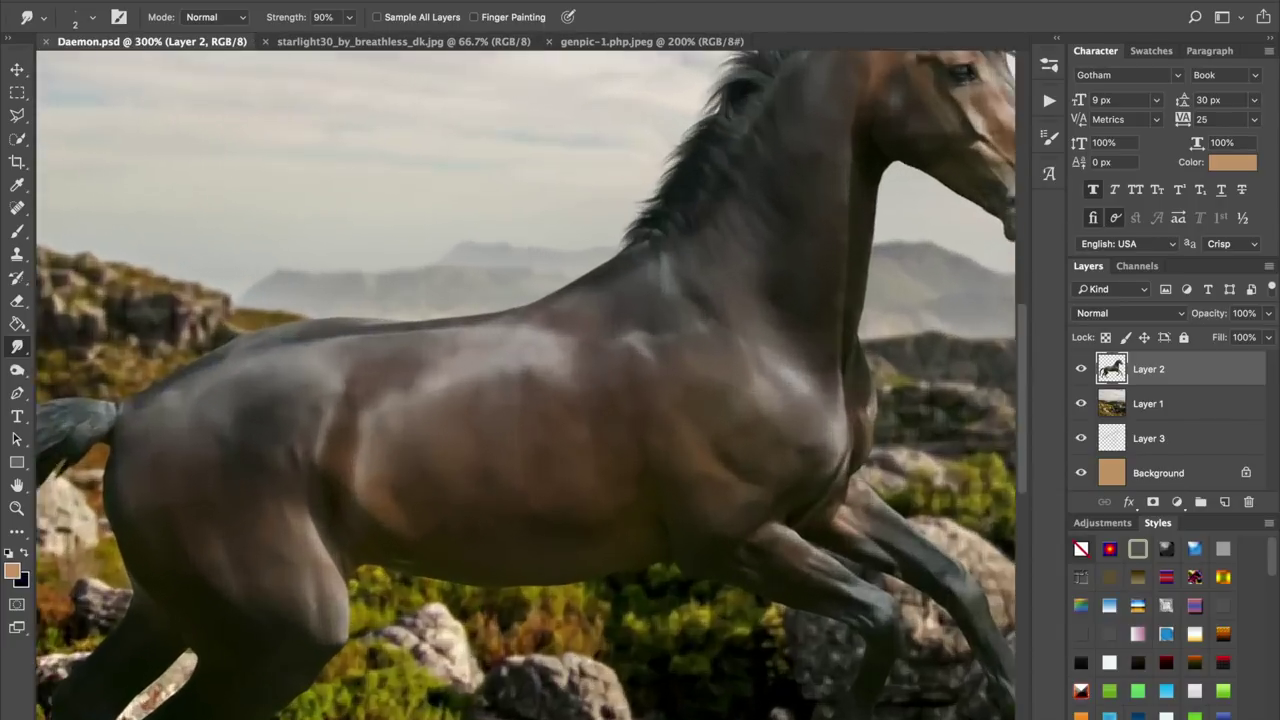
scroll(525, 385, left, 8)
scroll(525, 385, left, 3)
scroll(525, 385, down, 2)
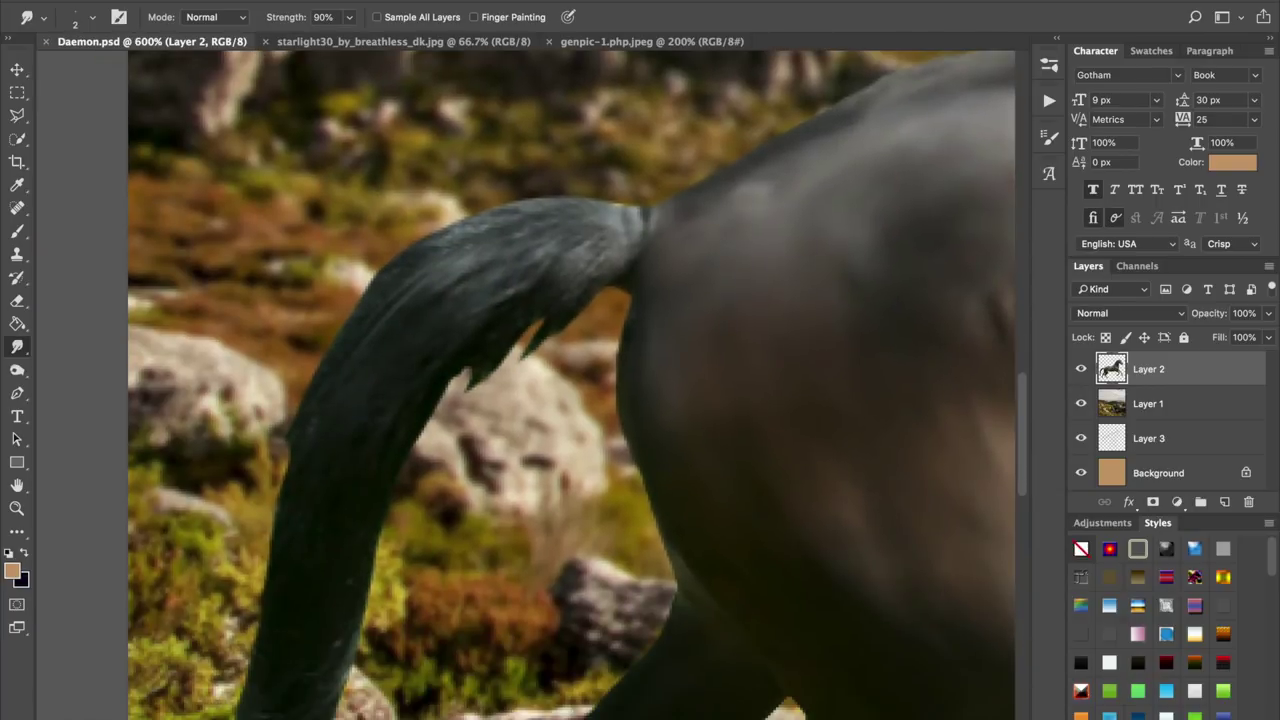
double_click(321, 17)
text(94)
drag(424, 254, 352, 300)
mouse_move(486, 225)
mouse_down()
mouse_move(430, 227)
mouse_move(390, 284)
mouse_up()
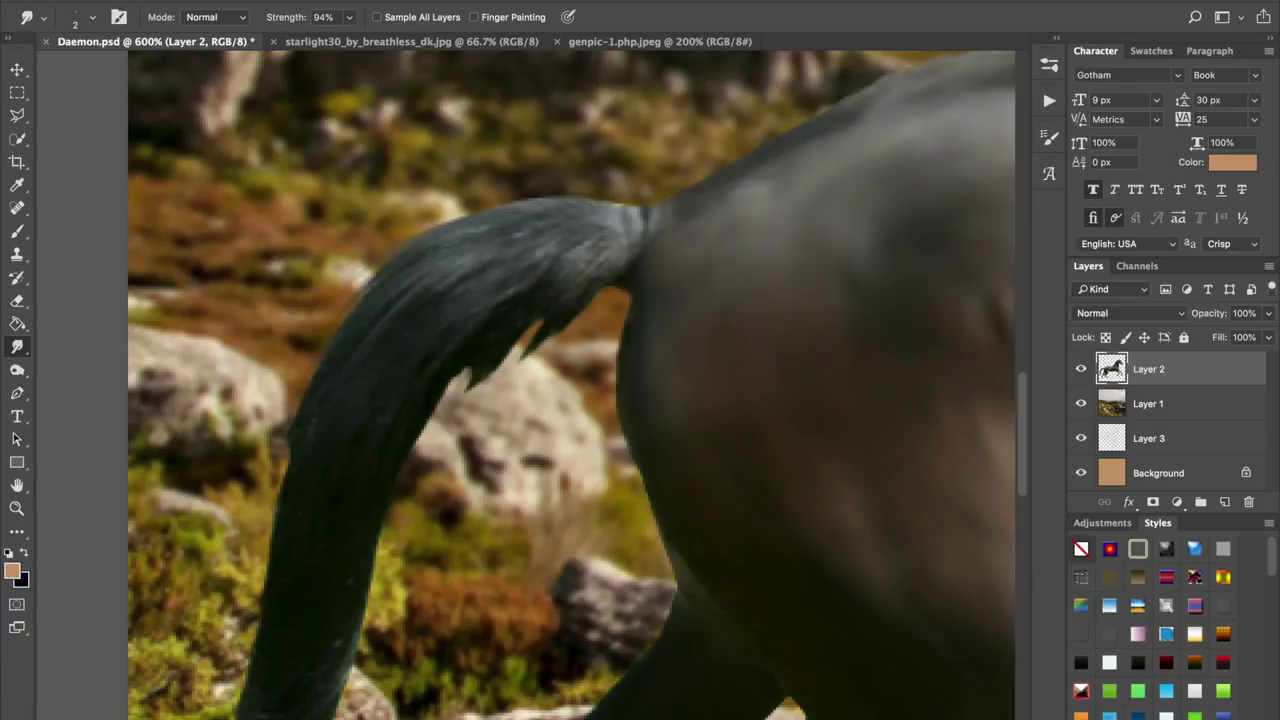
- Smudge long, thin strands down from the pointed tuft on the tail's inner edge nearest the rump
drag(566, 266, 541, 303)
drag(568, 274, 549, 313)
mouse_move(588, 274)
mouse_down()
mouse_move(554, 317)
mouse_move(564, 320)
mouse_up()
mouse_move(614, 270)
mouse_down()
mouse_move(530, 366)
mouse_move(506, 420)
mouse_up()
drag(548, 318, 500, 426)
mouse_move(528, 342)
mouse_down()
mouse_move(494, 456)
mouse_move(508, 398)
mouse_up()
drag(522, 352, 502, 384)
- Smudge strands down from the second, lower point on the tail's inner edge
drag(540, 320, 494, 397)
drag(528, 342, 478, 390)
drag(484, 378, 448, 404)
mouse_move(528, 332)
mouse_down()
mouse_move(448, 413)
mouse_move(443, 452)
mouse_up()
drag(468, 374, 446, 464)
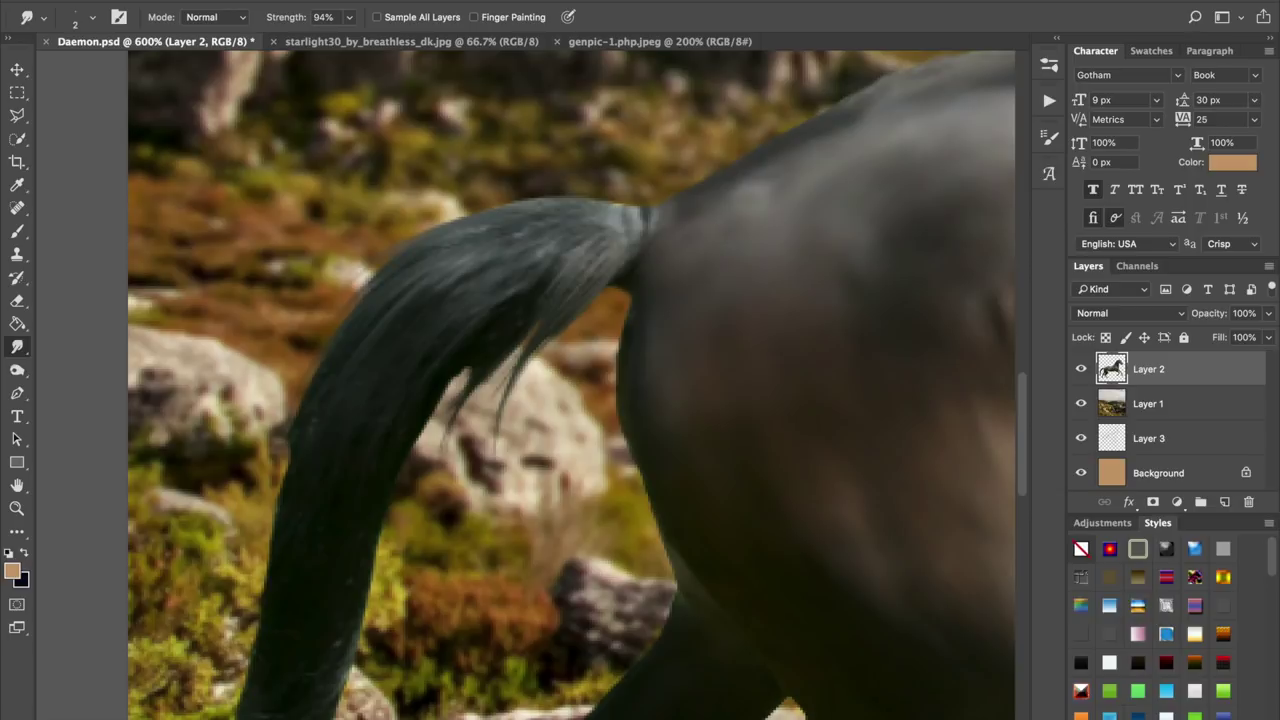
- Fill the gap between the two inner tail tufts with more downward smudged strands
scroll(572, 385, down, 2)
drag(468, 272, 446, 316)
drag(462, 272, 438, 308)
drag(468, 276, 412, 350)
drag(448, 298, 422, 332)
drag(486, 280, 450, 390)
mouse_move(466, 296)
mouse_down()
mouse_move(438, 394)
mouse_move(444, 382)
mouse_up()
- Smudge loose strands down from the outer bend of the tail and soften the edge above it
drag(374, 187, 328, 228)
mouse_move(292, 284)
mouse_down()
mouse_move(266, 318)
mouse_move(280, 331)
mouse_move(244, 426)
mouse_up()
drag(290, 350, 238, 440)
drag(290, 352, 230, 472)
drag(288, 360, 258, 434)
mouse_move(376, 192)
mouse_down()
mouse_move(354, 172)
mouse_move(348, 186)
mouse_up()
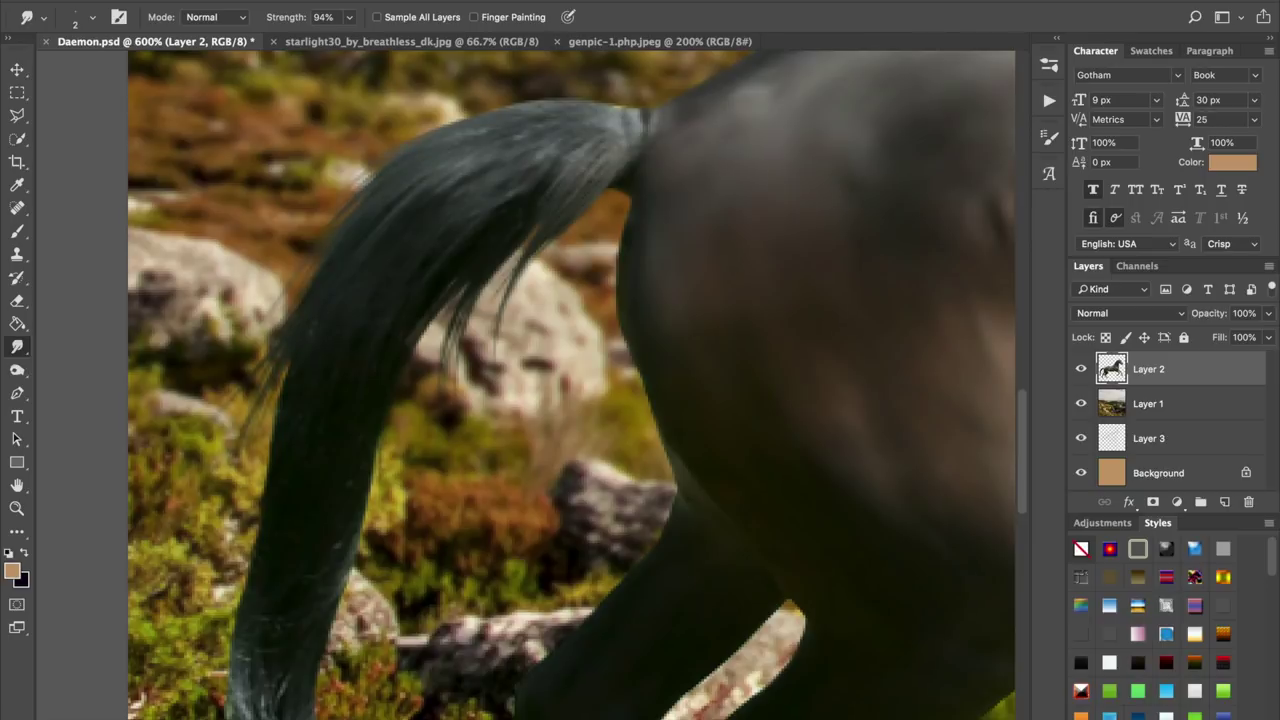
- Smudge long strands over the top of the tail near its base and through its upper body
drag(546, 101, 430, 127)
drag(556, 165, 428, 267)
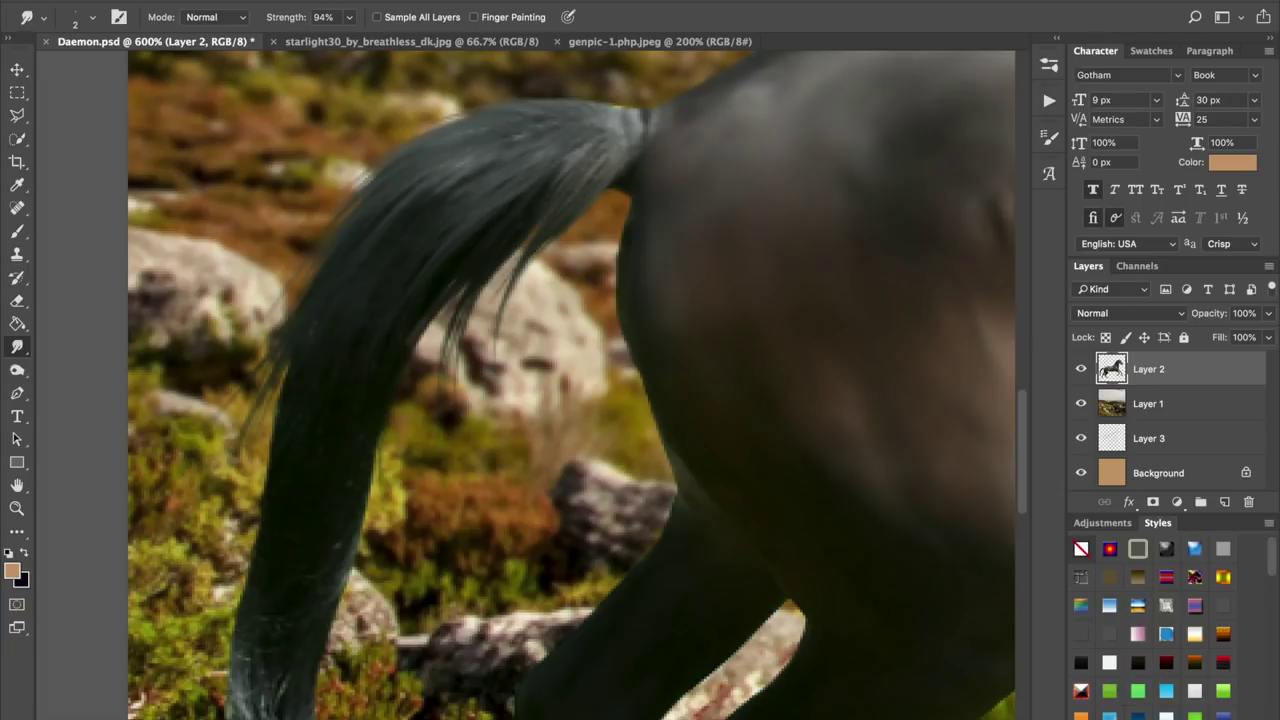
mouse_move(631, 108)
mouse_down()
mouse_move(609, 92)
mouse_move(553, 99)
mouse_move(510, 86)
mouse_up()
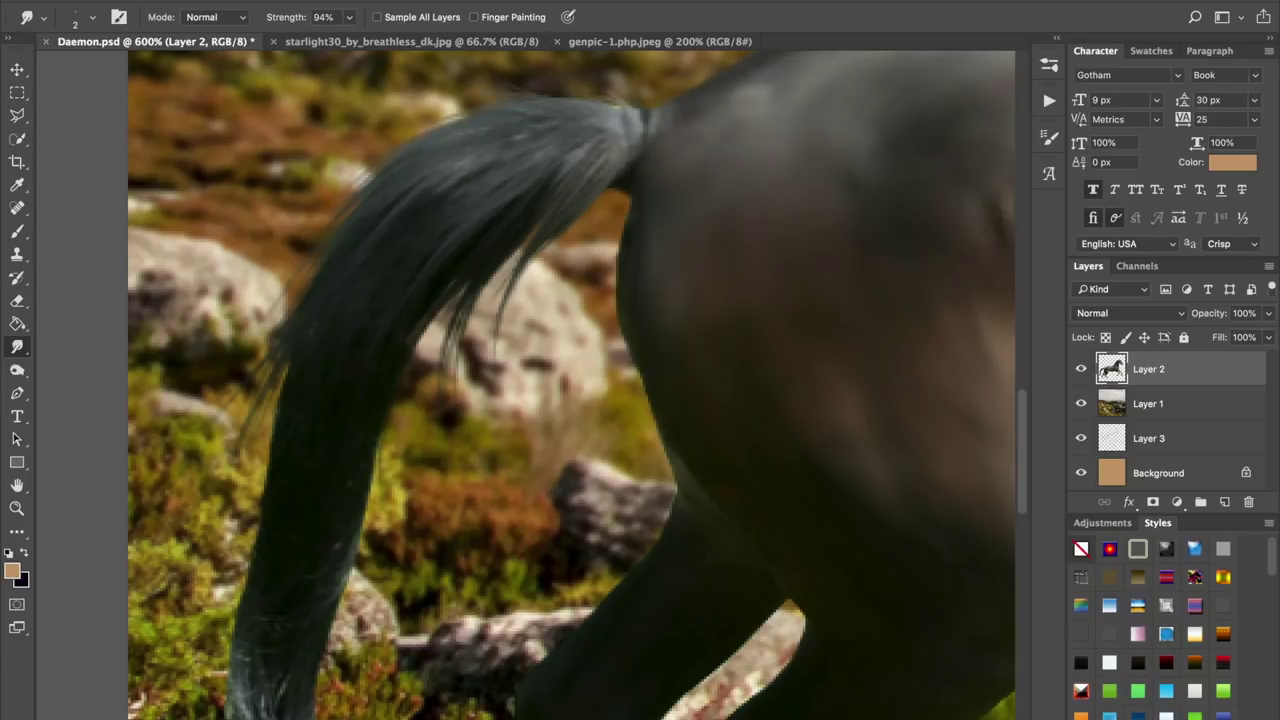
- Smudge loose strands down and outward along the outer edge of the tail's middle section
mouse_move(268, 390)
mouse_down()
mouse_move(255, 474)
mouse_move(224, 540)
mouse_move(232, 576)
mouse_up()
mouse_move(264, 526)
mouse_down()
mouse_move(212, 578)
mouse_move(255, 490)
mouse_move(215, 590)
mouse_move(313, 442)
mouse_up()
mouse_move(354, 338)
mouse_down()
mouse_move(333, 390)
mouse_move(322, 378)
mouse_up()
drag(350, 348, 304, 404)
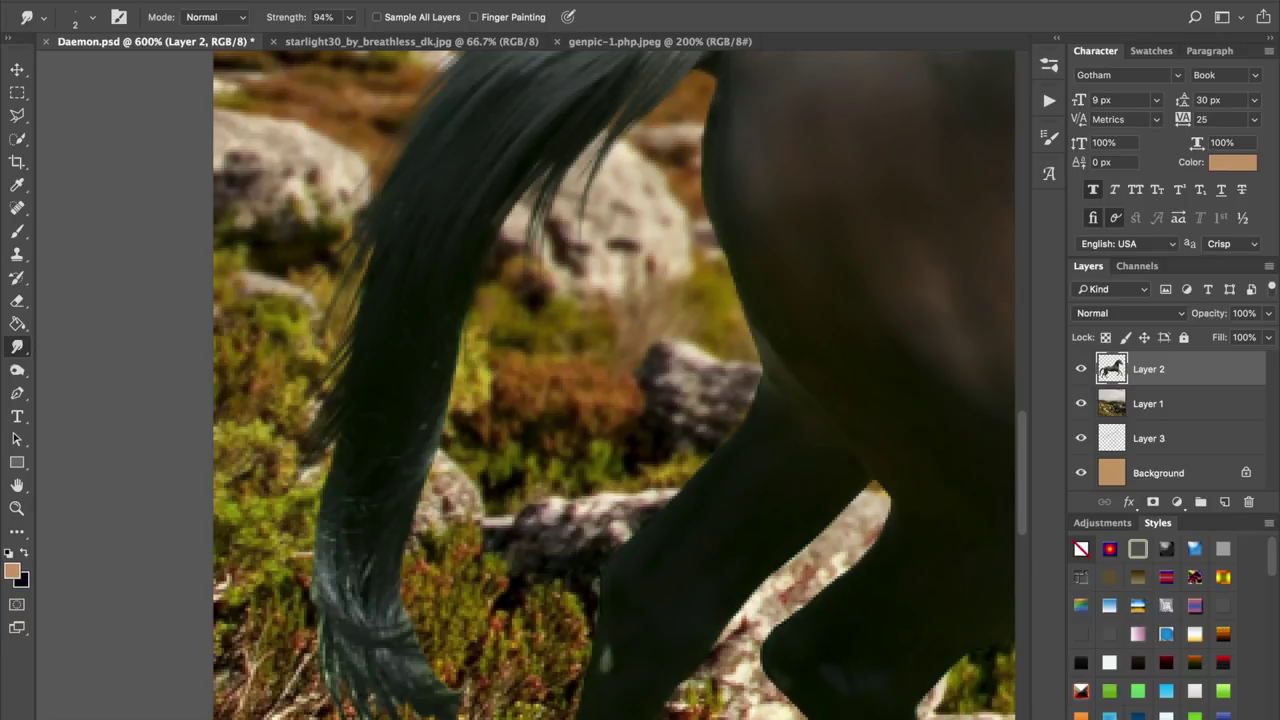
- Smudge strands downward along the inner edge of the tail's lower half
scroll(590, 385, up, 3)
scroll(590, 385, right, 1)
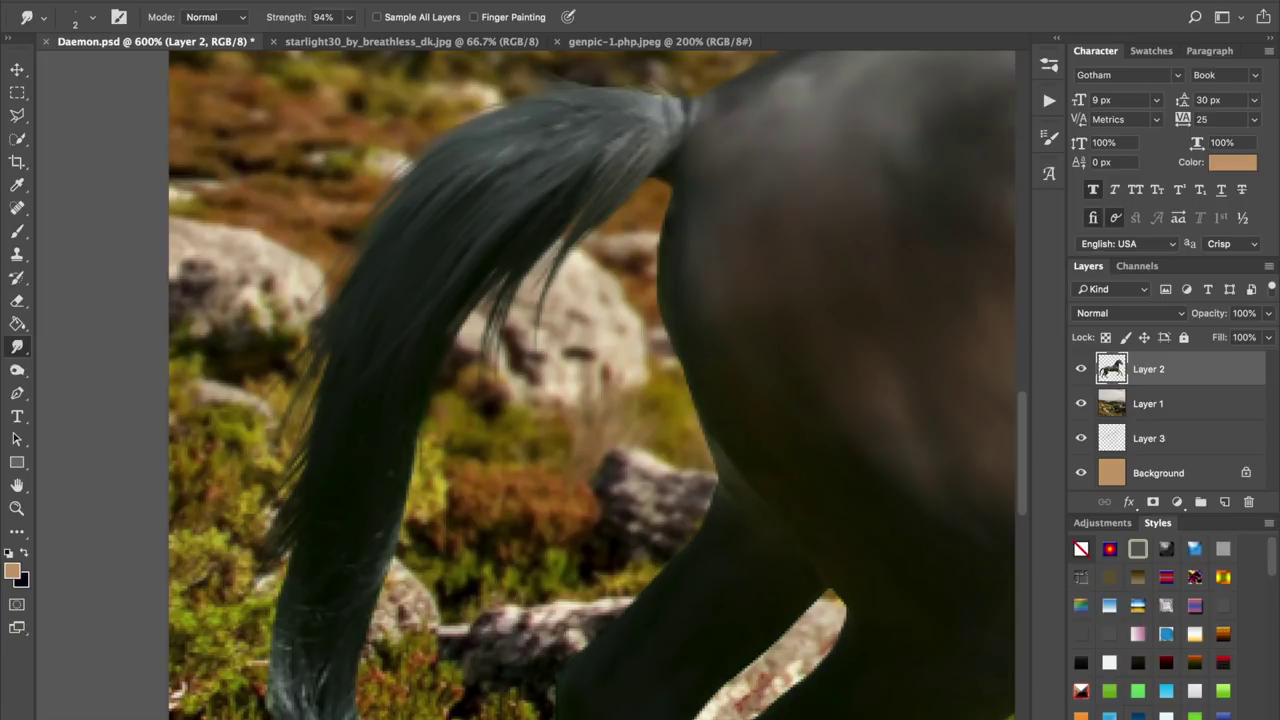
drag(398, 522, 388, 584)
drag(292, 696, 264, 672)
scroll(280, 684, down, 3)
scroll(280, 684, down, 1)
scroll(280, 684, left, 2)
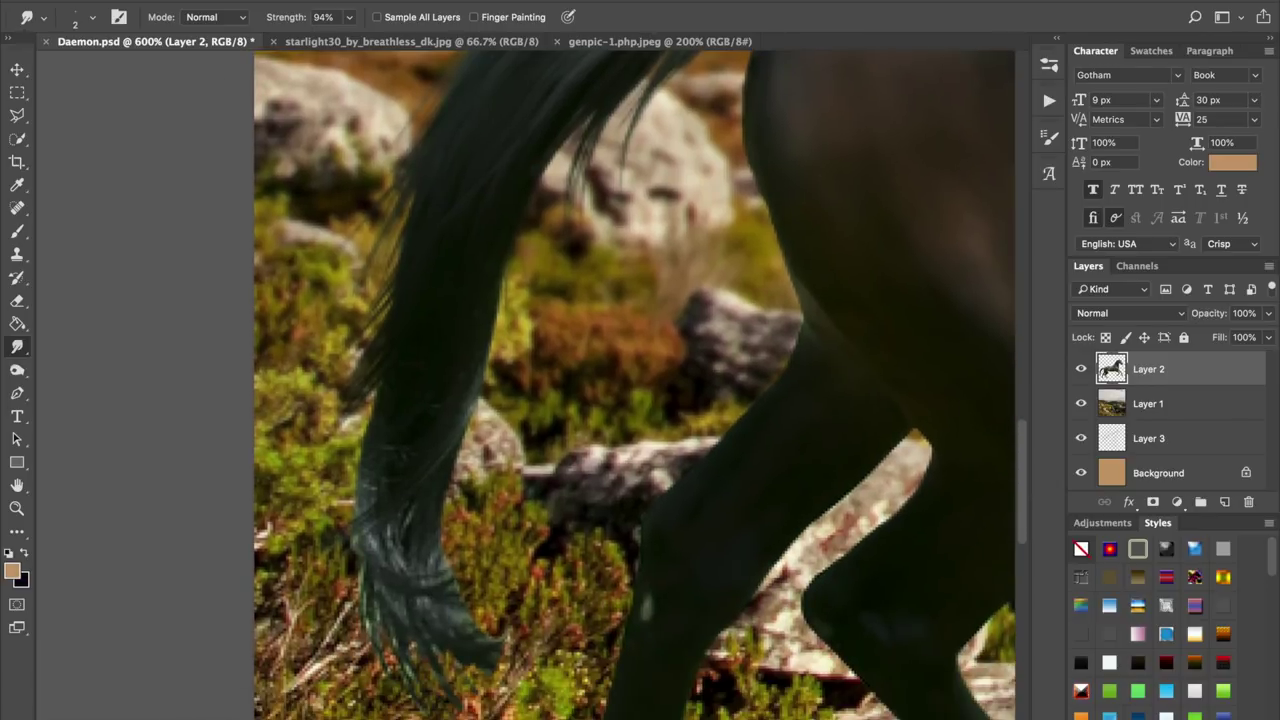
drag(505, 266, 486, 426)
drag(488, 380, 480, 442)
drag(475, 402, 466, 462)
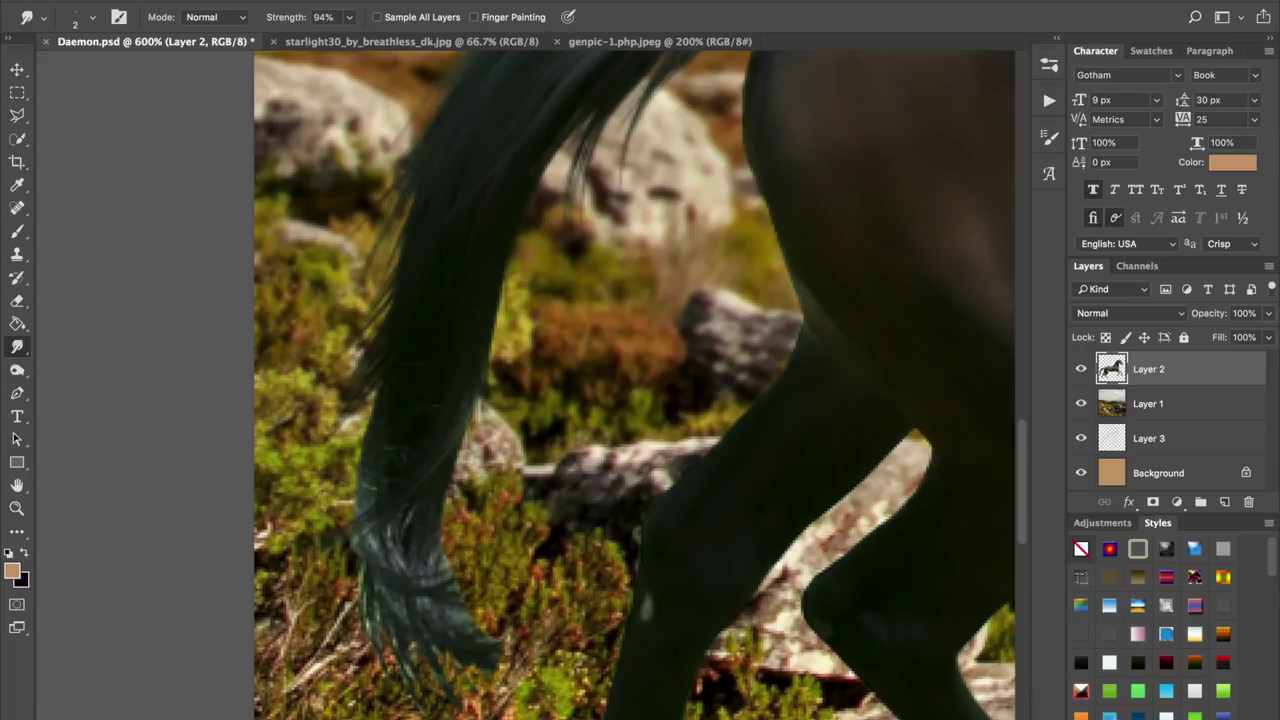
- Smudge the ragged tail tip into strands sweeping toward the hind legs
scroll(635, 385, down, 3)
scroll(635, 385, left, 2)
drag(506, 556, 532, 585)
drag(438, 404, 451, 440)
mouse_move(493, 528)
mouse_down()
mouse_move(538, 563)
mouse_move(556, 555)
mouse_up()
drag(532, 537, 572, 546)
drag(541, 523, 563, 539)
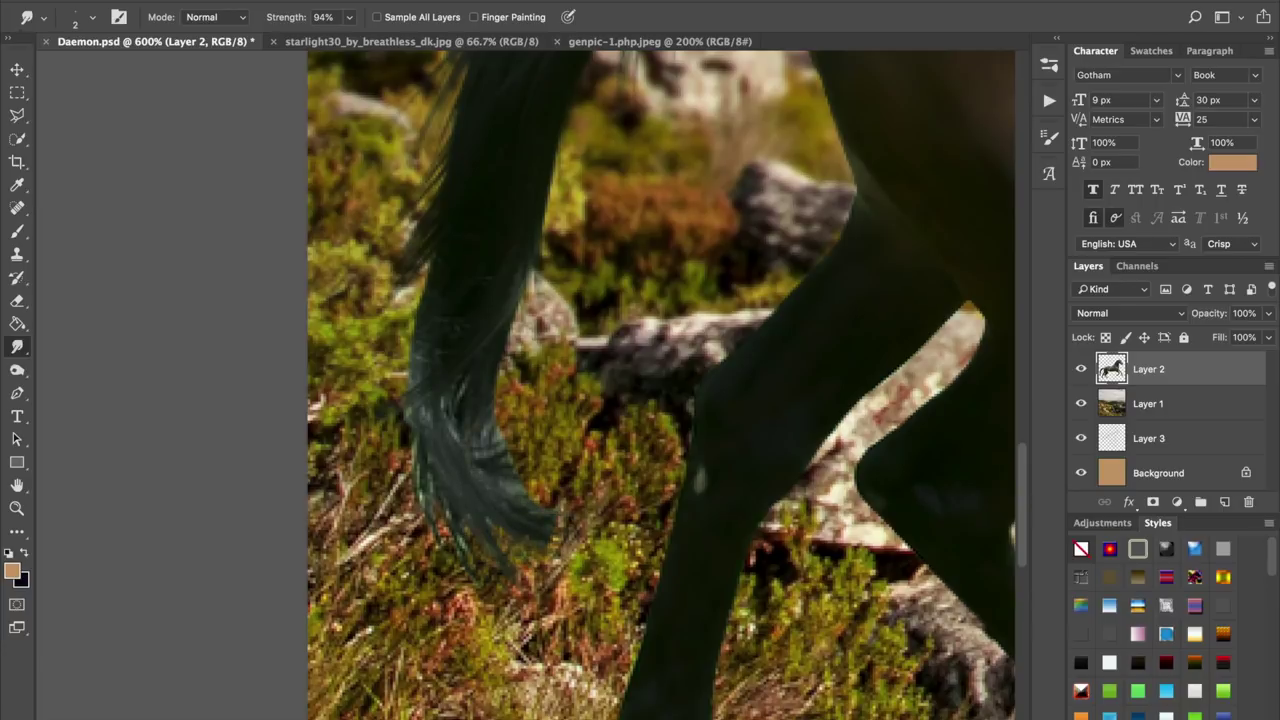
- Extend the tail tip's strands and smudge streaks down the outer side of the tail's curled end
drag(501, 483, 516, 495)
mouse_move(541, 508)
mouse_down()
mouse_move(592, 523)
mouse_move(580, 549)
mouse_up()
mouse_move(552, 536)
mouse_down()
mouse_move(589, 547)
mouse_move(696, 480)
mouse_up()
drag(547, 390, 577, 491)
drag(554, 419, 558, 442)
mouse_move(558, 384)
mouse_down()
mouse_move(568, 444)
mouse_move(602, 499)
mouse_up()
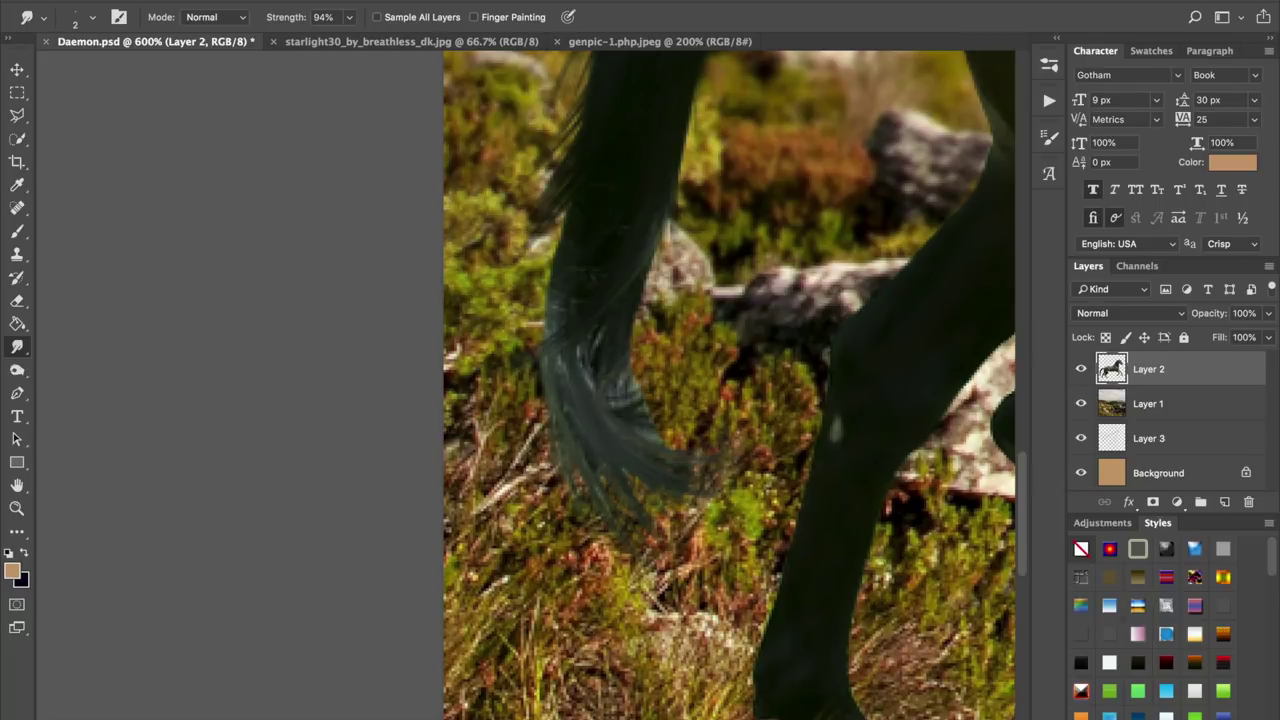
- Smudge loose strands down and outward along the outer edge of the tail just above its curled end
drag(560, 344, 542, 367)
mouse_move(552, 348)
mouse_down()
mouse_move(542, 361)
mouse_move(537, 342)
mouse_move(511, 390)
mouse_up()
mouse_move(562, 222)
mouse_down()
mouse_move(533, 315)
mouse_move(542, 310)
mouse_move(548, 403)
mouse_up()
mouse_move(550, 285)
mouse_down()
mouse_move(546, 337)
mouse_move(550, 318)
mouse_move(565, 380)
mouse_up()
scroll(565, 380, up, 3)
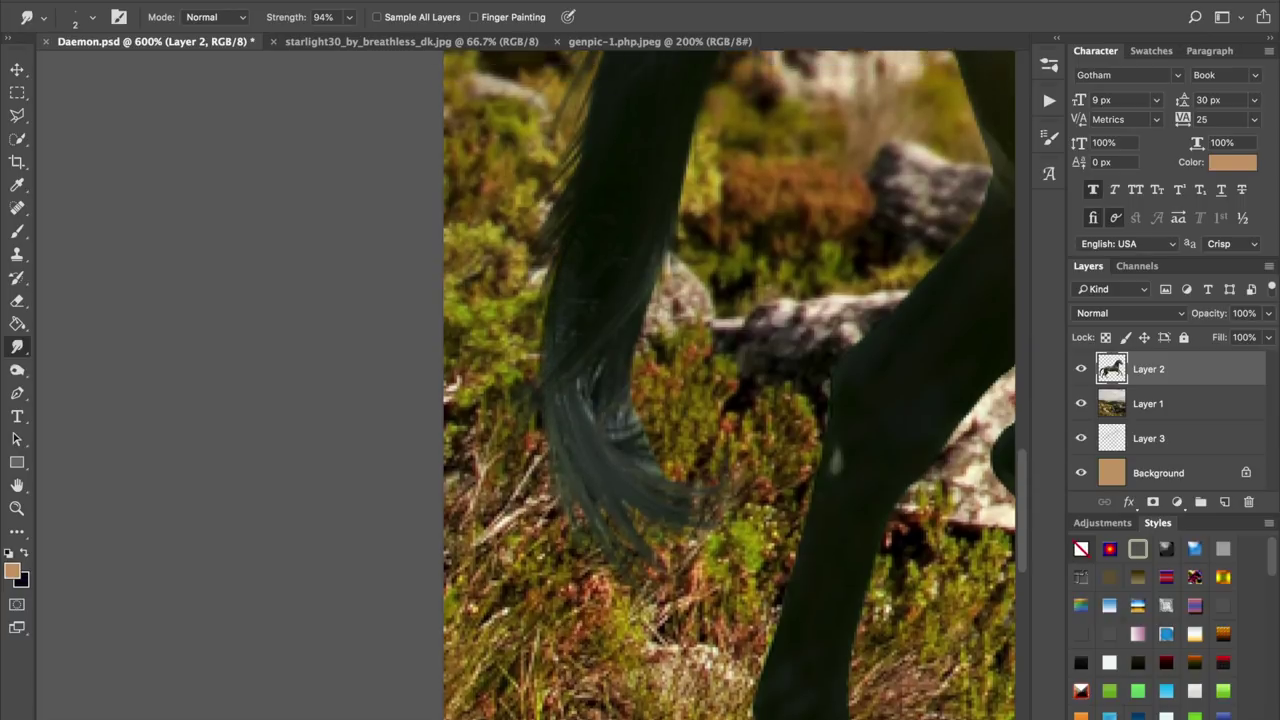
scroll(565, 380, up, 10)
drag(508, 478, 466, 560)
mouse_move(500, 514)
mouse_down()
mouse_move(453, 575)
mouse_move(484, 560)
mouse_up()
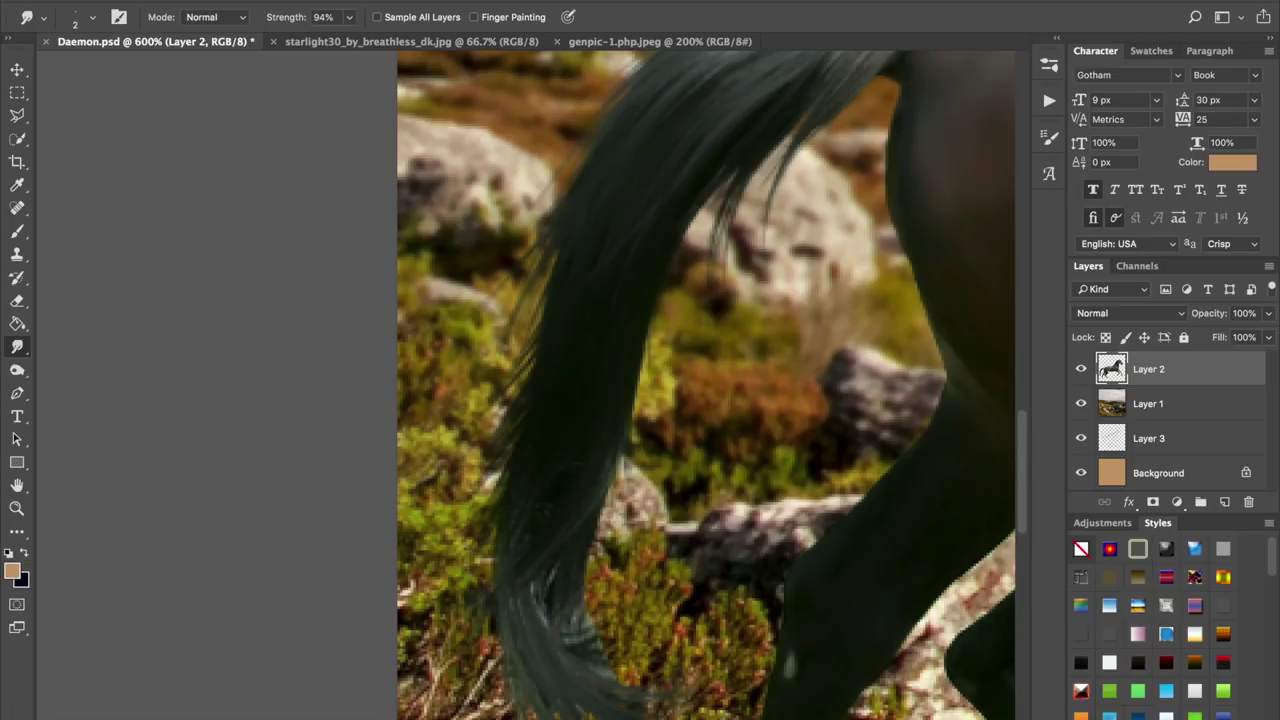
- Hide the landscape on Layer 1 and smudge wisps outward from the outer edge of the tail's middle section
click(1080, 403)
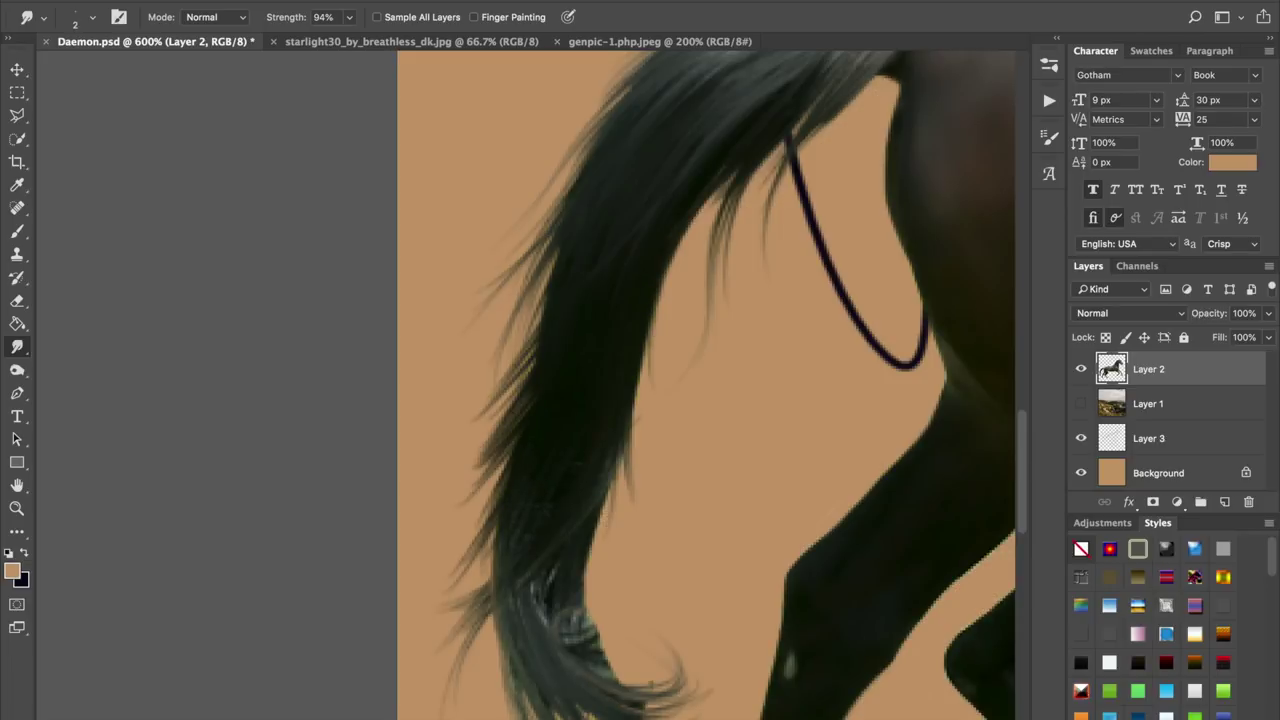
scroll(700, 384, down, 2)
scroll(700, 384, right, 2)
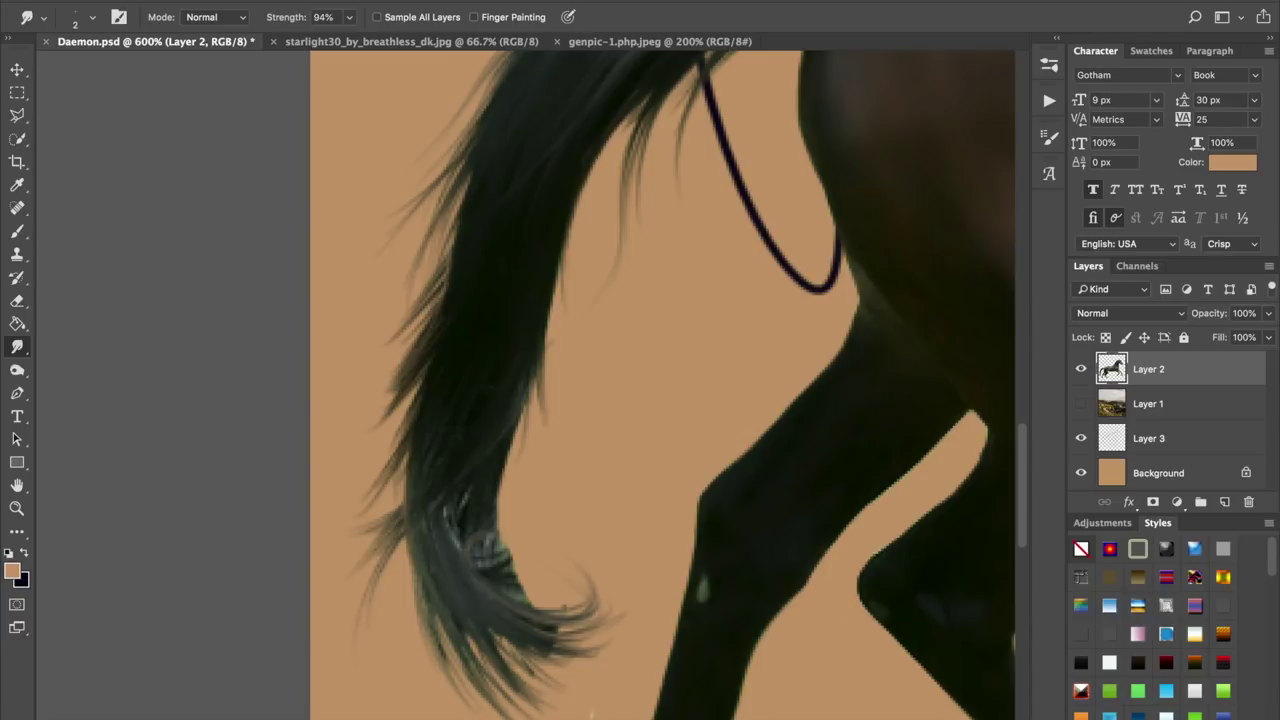
mouse_move(448, 275)
mouse_down()
mouse_move(407, 345)
mouse_move(397, 333)
mouse_up()
drag(450, 252, 400, 320)
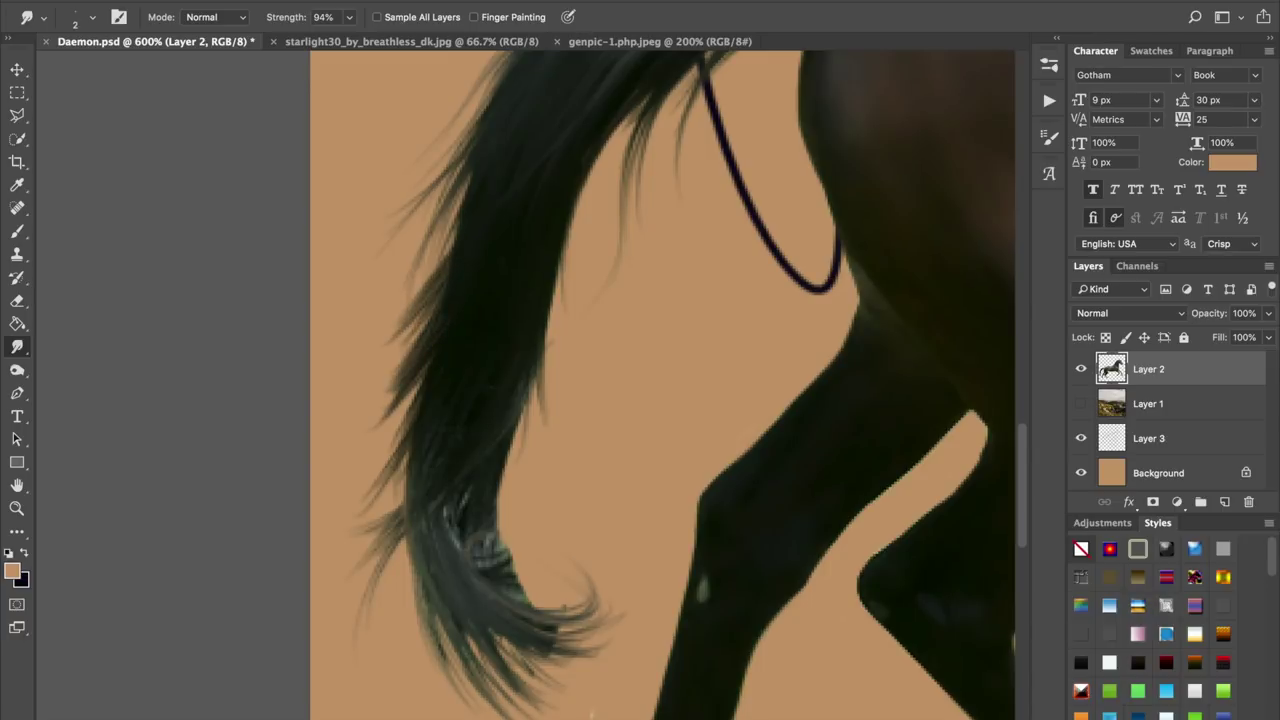
- Smudge strands around the tail's curled end and out of its tip toward the hind leg
mouse_move(410, 436)
mouse_down()
mouse_move(404, 556)
mouse_move(460, 549)
mouse_up()
mouse_move(508, 593)
mouse_down()
mouse_move(548, 603)
mouse_move(570, 586)
mouse_up()
drag(519, 598, 582, 589)
scroll(660, 400, down, 5)
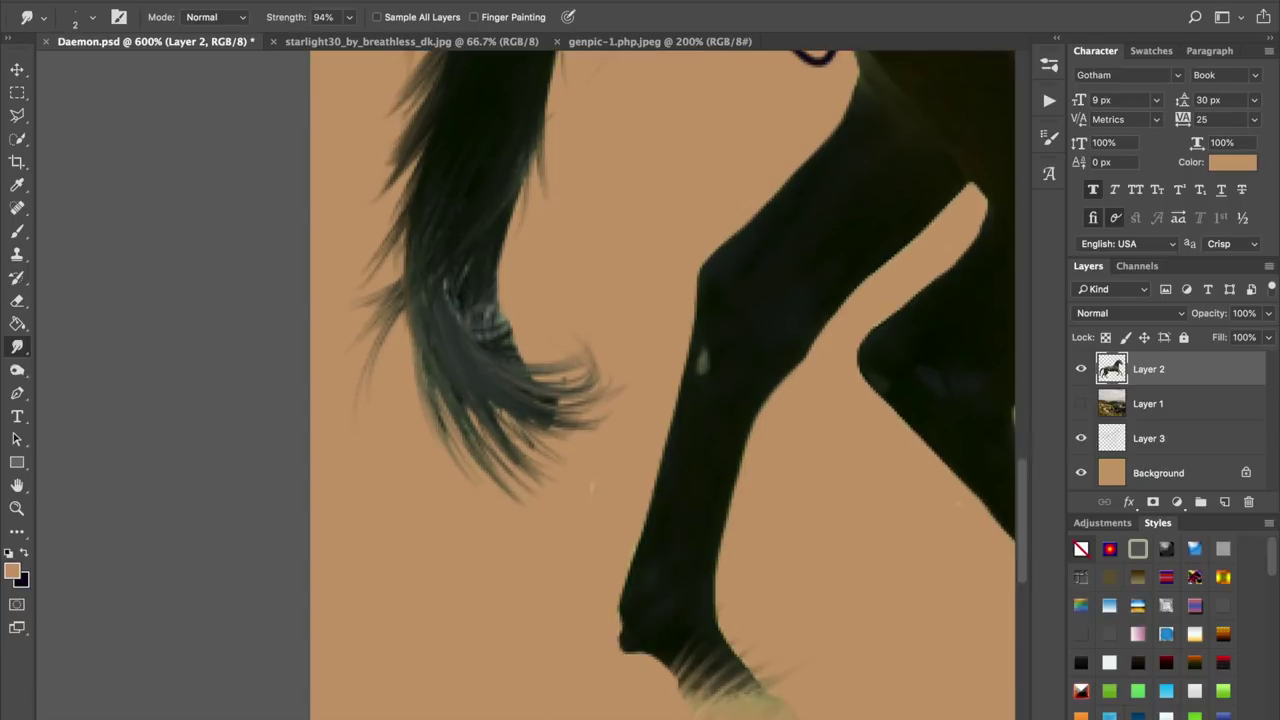
mouse_move(500, 419)
mouse_down()
mouse_move(562, 439)
mouse_move(611, 417)
mouse_up()
drag(550, 429, 605, 437)
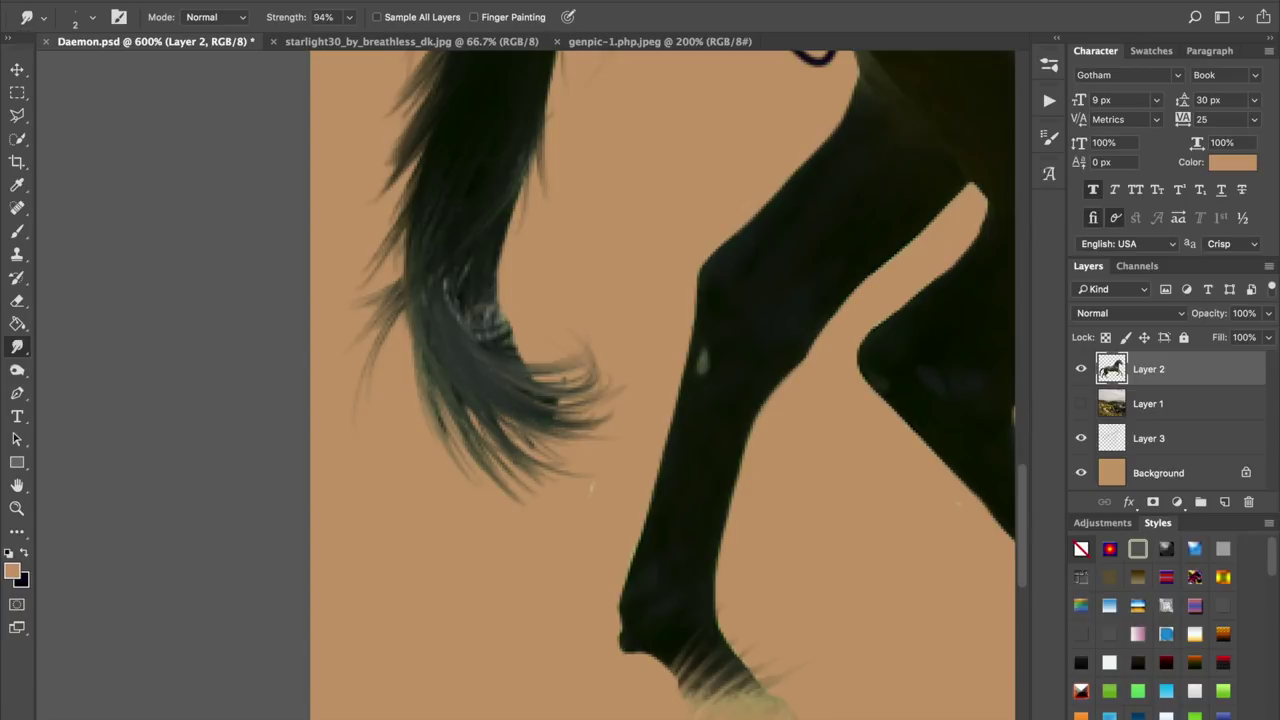
- Smudge the curl's lower edge into separate strands and pull one long strand down from its outer side
mouse_move(447, 433)
mouse_down()
mouse_move(487, 502)
mouse_move(529, 497)
mouse_up()
drag(497, 456, 532, 484)
drag(468, 408, 502, 466)
mouse_move(410, 320)
mouse_down()
mouse_move(418, 405)
mouse_move(405, 300)
mouse_move(420, 460)
mouse_move(440, 495)
mouse_up()
drag(411, 368, 462, 530)
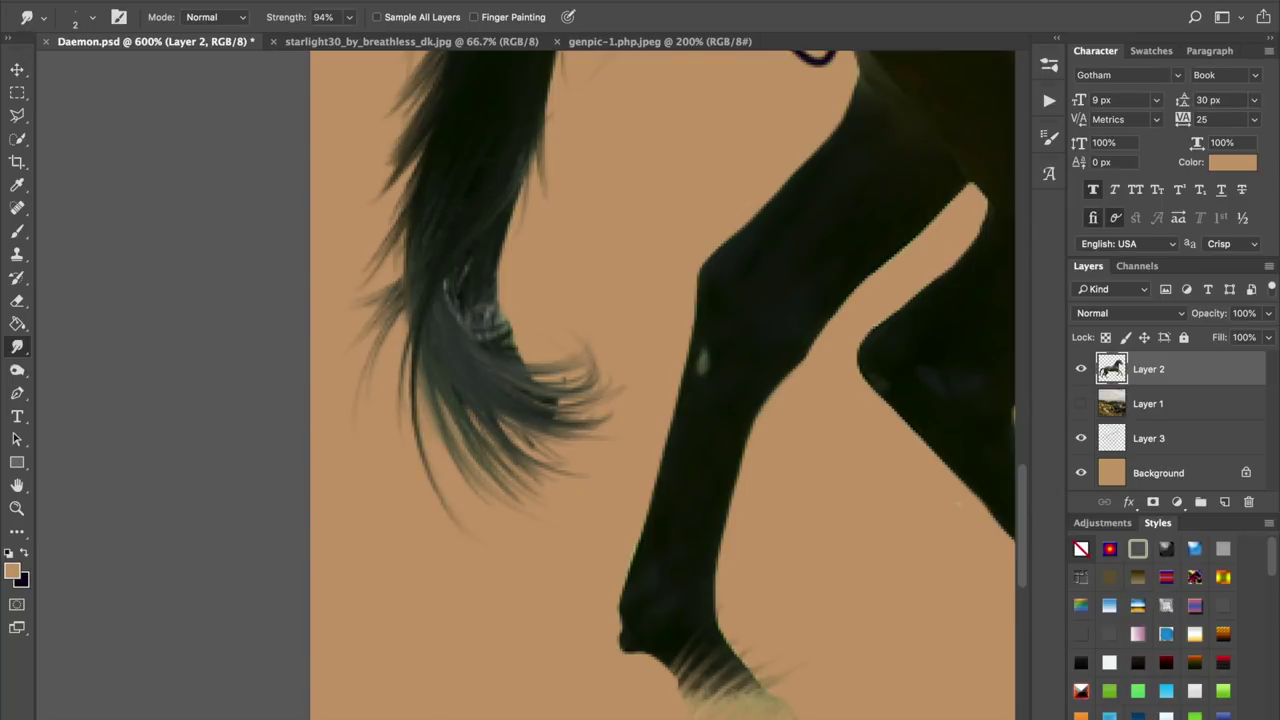
- Smudge fine, thin strands straight down along the outer edge of the tail's lower part and curl
drag(411, 340, 417, 426)
drag(411, 294, 408, 428)
drag(409, 348, 412, 450)
mouse_move(408, 288)
mouse_down()
mouse_move(390, 540)
mouse_move(415, 425)
mouse_move(411, 512)
mouse_up()
scroll(410, 380, up, 5)
mouse_move(426, 388)
mouse_down()
mouse_move(401, 446)
mouse_move(406, 424)
mouse_up()
drag(431, 347, 417, 391)
mouse_move(429, 329)
mouse_down()
mouse_move(411, 395)
mouse_move(425, 453)
mouse_move(423, 375)
mouse_up()
drag(441, 485, 449, 511)
- Smudge the tail tip into long strands that sweep outward and curve upward toward the hind leg
mouse_move(553, 480)
mouse_down()
mouse_move(589, 464)
mouse_move(600, 482)
mouse_move(636, 490)
mouse_move(632, 467)
mouse_move(617, 477)
mouse_up()
drag(599, 499, 619, 469)
drag(579, 522, 621, 504)
mouse_move(581, 524)
mouse_down()
mouse_move(631, 508)
mouse_move(621, 499)
mouse_up()
mouse_move(588, 508)
mouse_down()
mouse_move(637, 474)
mouse_move(651, 432)
mouse_up()
mouse_move(617, 494)
mouse_down()
mouse_move(667, 420)
mouse_move(625, 480)
mouse_move(656, 415)
mouse_move(598, 514)
mouse_move(655, 430)
mouse_move(673, 370)
mouse_up()
mouse_move(540, 534)
mouse_down()
mouse_move(616, 560)
mouse_move(642, 548)
mouse_up()
drag(590, 542, 663, 534)
drag(592, 529, 660, 487)
drag(614, 527, 655, 498)
- Smudge short upturned strands out of the inner bend of the tail's curl
mouse_move(536, 460)
mouse_down()
mouse_move(582, 465)
mouse_move(583, 442)
mouse_up()
mouse_move(531, 450)
mouse_down()
mouse_move(583, 426)
mouse_move(585, 409)
mouse_up()
drag(533, 446, 579, 421)
mouse_move(536, 446)
mouse_down()
mouse_move(586, 407)
mouse_move(556, 435)
mouse_move(556, 459)
mouse_up()
drag(535, 461, 558, 465)
- Try smudging extra short strands beside the inner bend of the tail's curl, and undo those strokes
key(super+plus)
key(super+plus)
key(super+plus)
key(super+plus)
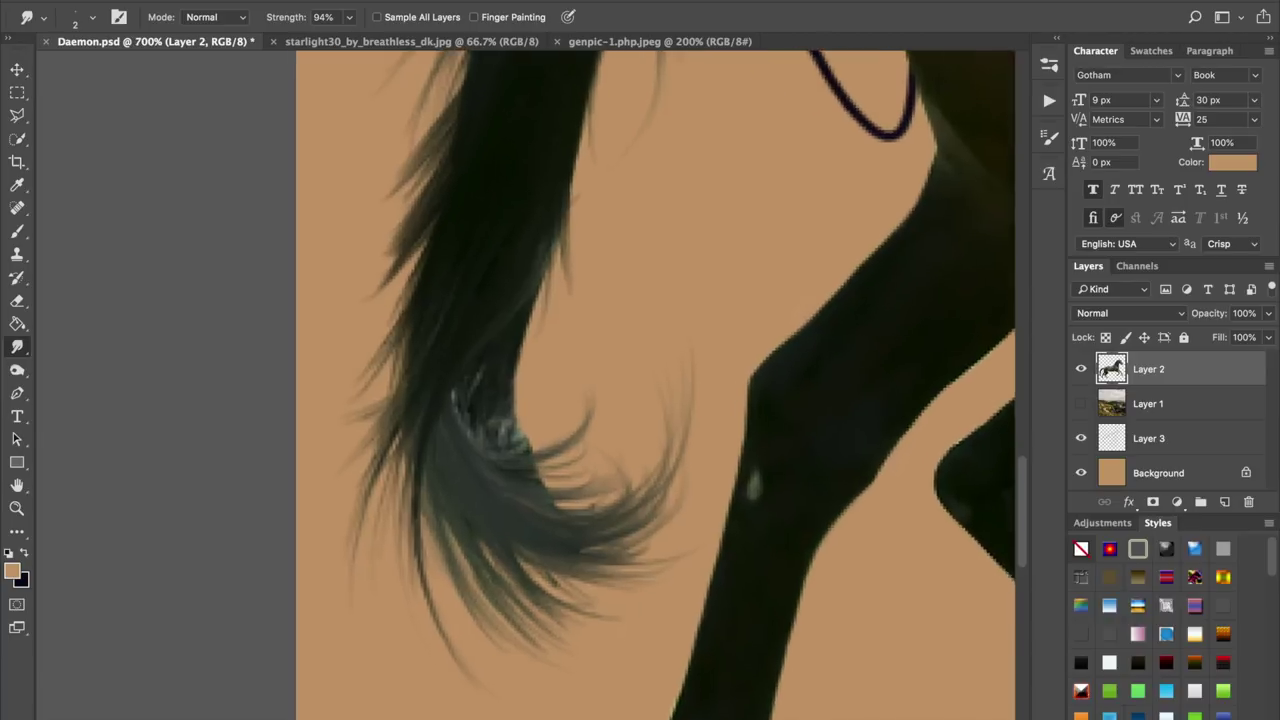
scroll(525, 385, down, 3)
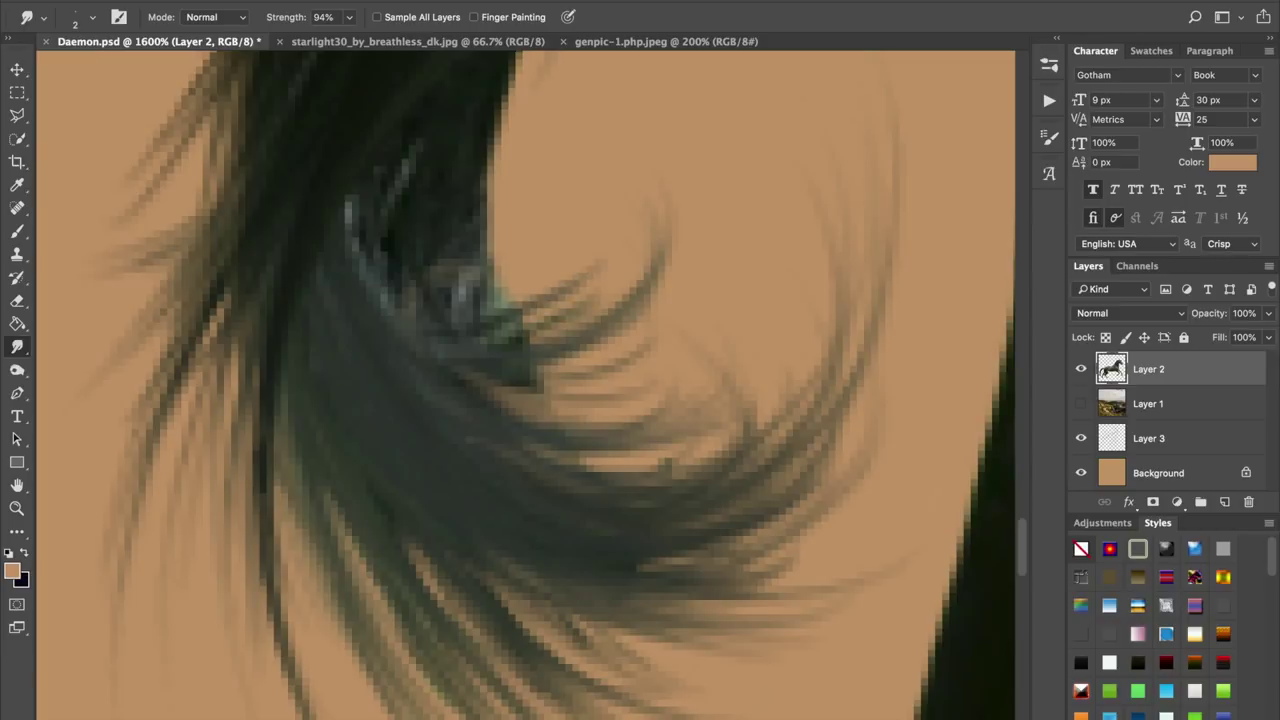
drag(570, 305, 500, 232)
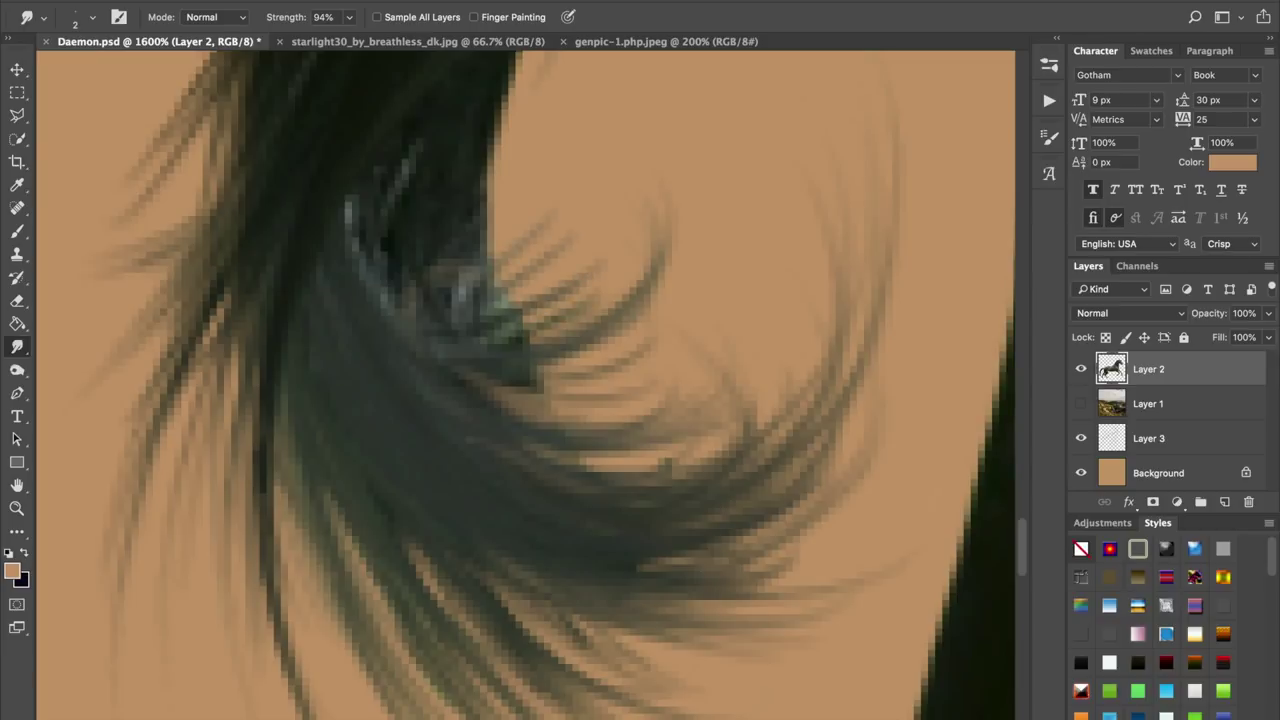
key(alt+super+z)
key(alt+super+z)
key(alt+super+z)
key(alt+super+z)
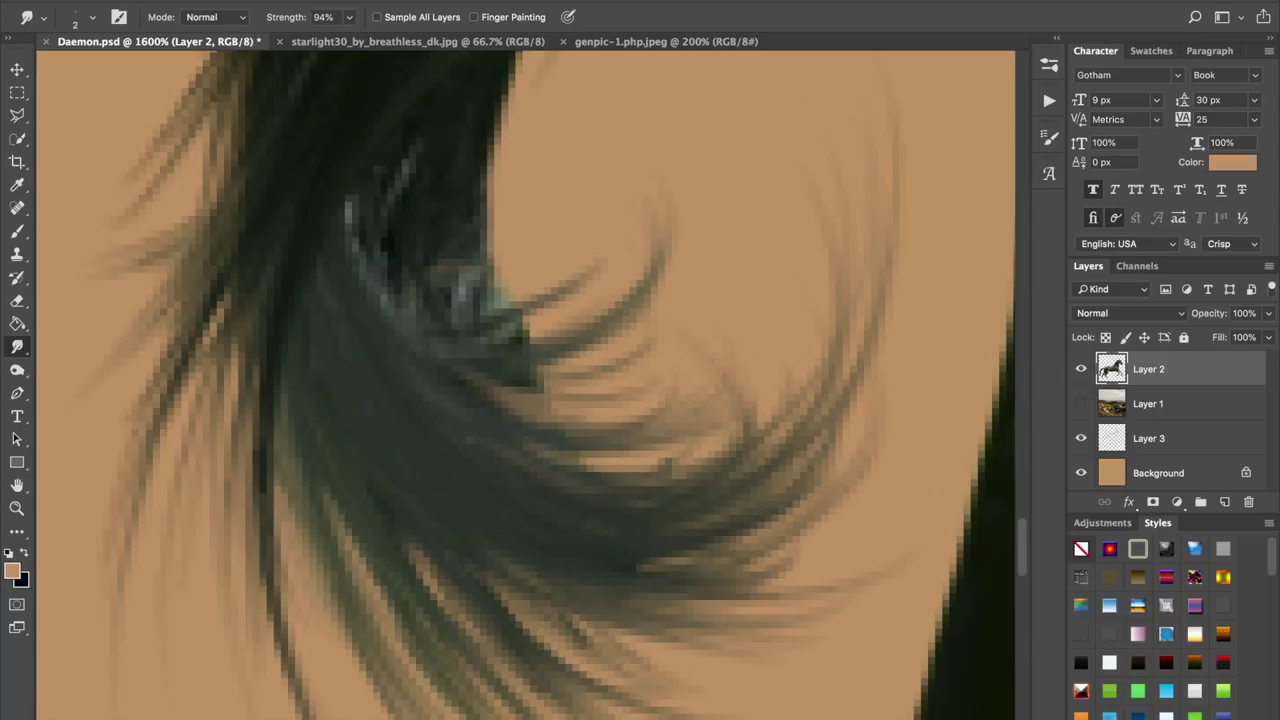
key(alt+super+z)
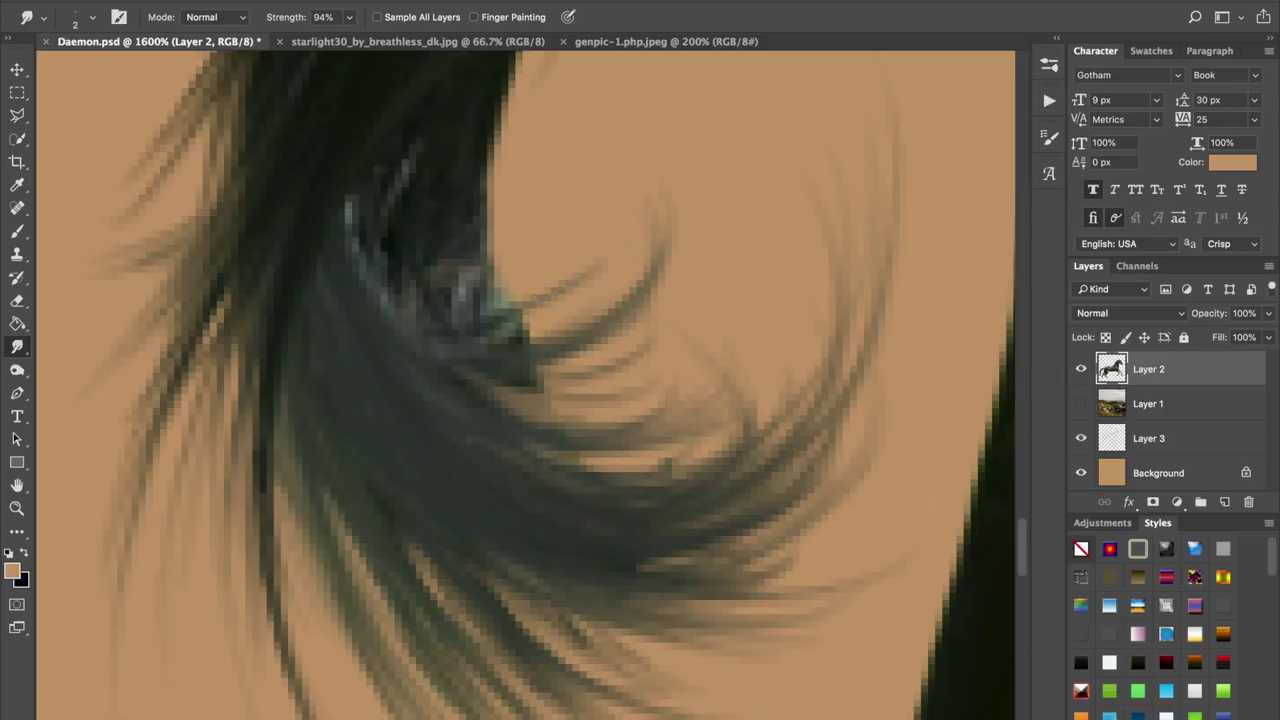
- Smudge the blocky edge at the curl's inner bend into soft strands sweeping outward and upward
drag(528, 322, 550, 338)
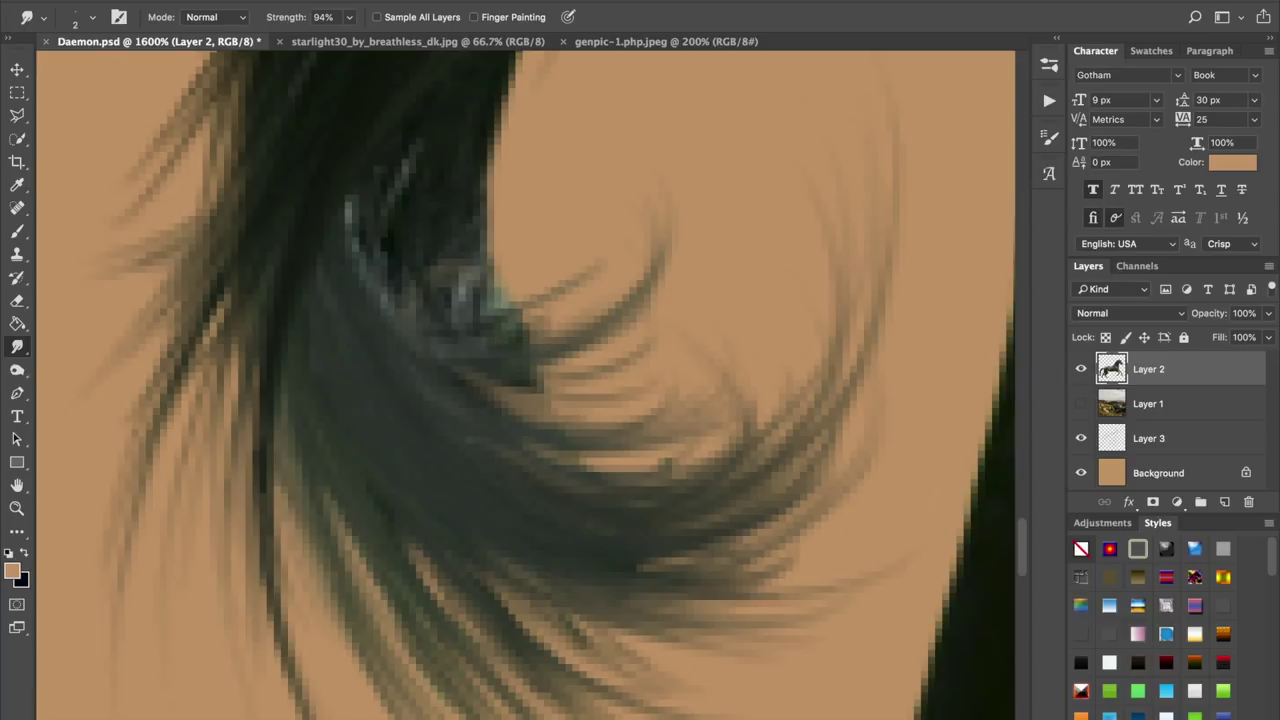
mouse_move(494, 304)
mouse_down()
mouse_move(564, 314)
mouse_move(586, 296)
mouse_up()
mouse_move(508, 333)
mouse_down()
mouse_move(624, 304)
mouse_move(535, 331)
mouse_move(611, 273)
mouse_up()
mouse_move(518, 326)
mouse_down()
mouse_move(606, 277)
mouse_move(626, 233)
mouse_move(601, 248)
mouse_up()
drag(564, 365, 491, 352)
drag(556, 364, 472, 348)
mouse_move(542, 388)
mouse_down()
mouse_move(563, 390)
mouse_move(597, 355)
mouse_up()
drag(520, 363, 581, 352)
- Fill the gaps on the curl's inner side with longer smudged strands curving upward toward the tip
drag(504, 390, 612, 398)
drag(534, 403, 637, 382)
mouse_move(540, 386)
mouse_down()
mouse_move(648, 376)
mouse_move(684, 352)
mouse_up()
drag(564, 404, 713, 367)
drag(562, 417, 770, 368)
mouse_move(590, 454)
mouse_down()
mouse_move(804, 320)
mouse_move(792, 330)
mouse_up()
drag(664, 428, 824, 284)
drag(716, 468, 808, 366)
drag(616, 490, 674, 465)
- Examine the whole horse at 100% to judge how the reworked tail looks
key(ctrl+minus)
key(ctrl+minus)
key(ctrl+minus)
key(ctrl+minus)
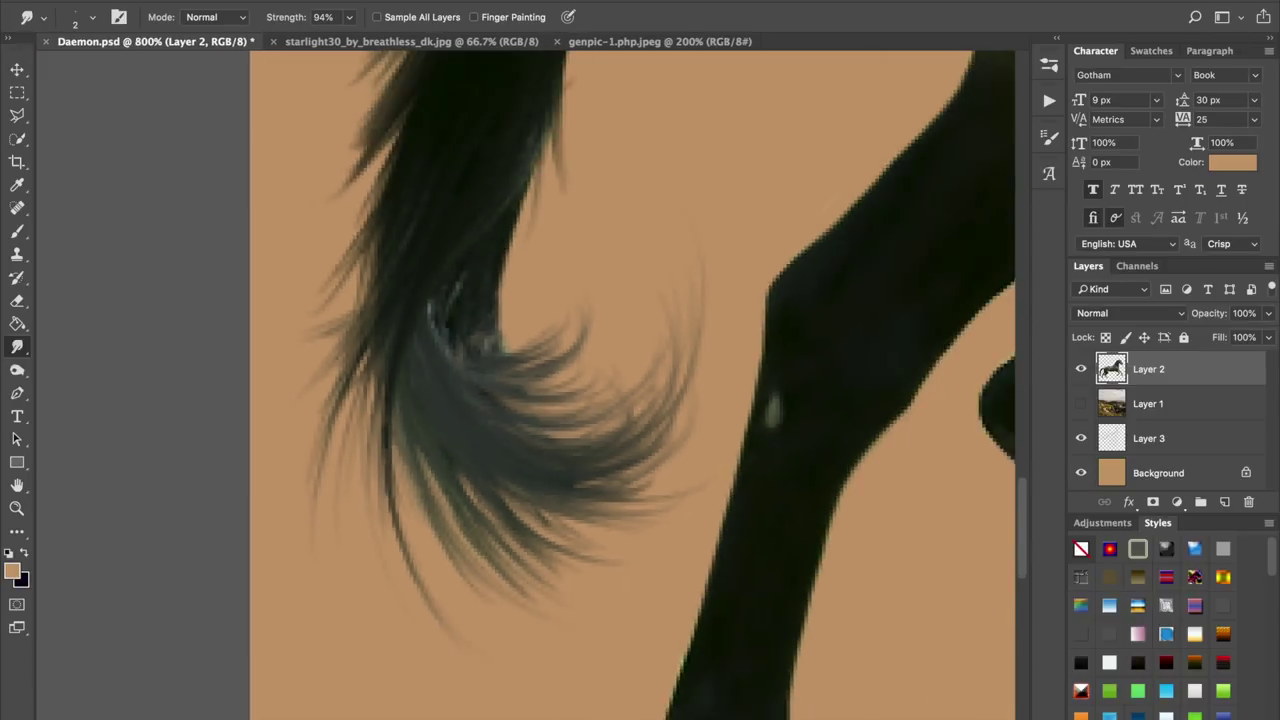
key(ctrl+minus)
key(ctrl+minus)
key(ctrl+minus)
key(ctrl+minus)
key(ctrl+minus)
key(ctrl+minus)
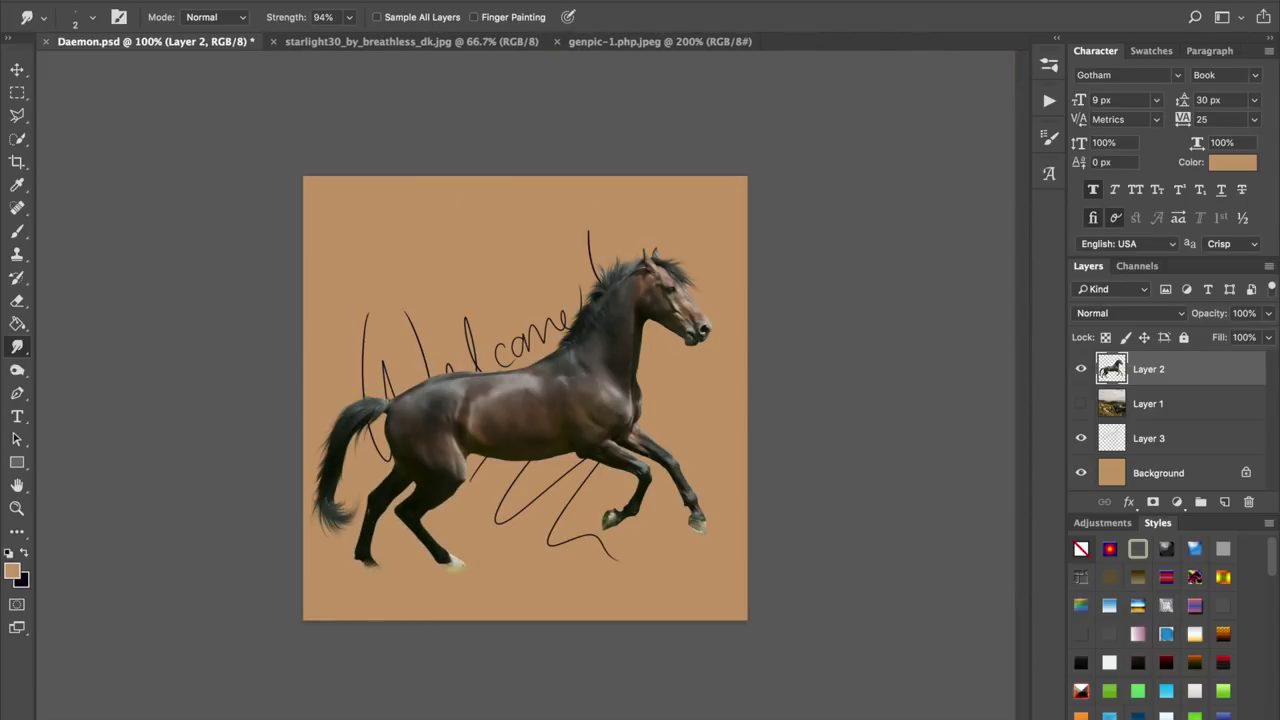
- Blend the light streaks at the tail's inner bend into the dark hair with the Smudge tool
key(ctrl+plus)
key(ctrl+plus)
key(ctrl+plus)
key(ctrl+plus)
key(ctrl+plus)
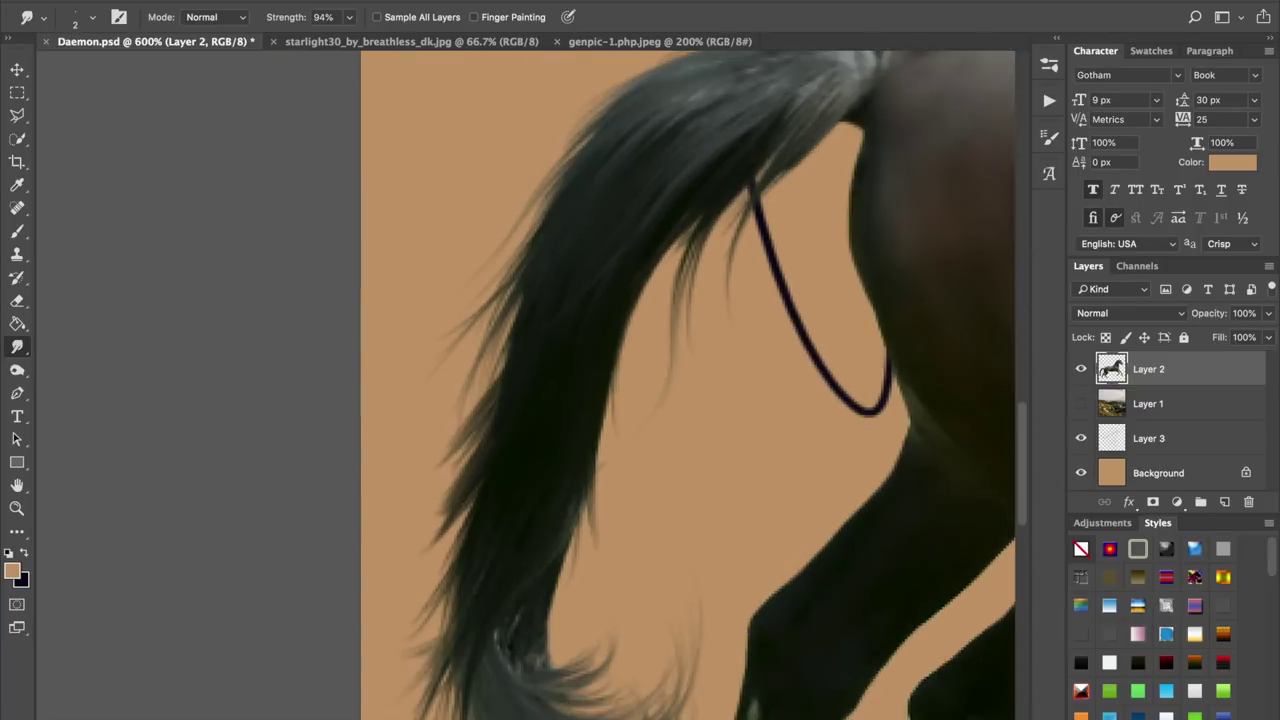
scroll(640, 400, down, 3)
scroll(640, 400, right, 2)
drag(432, 537, 444, 557)
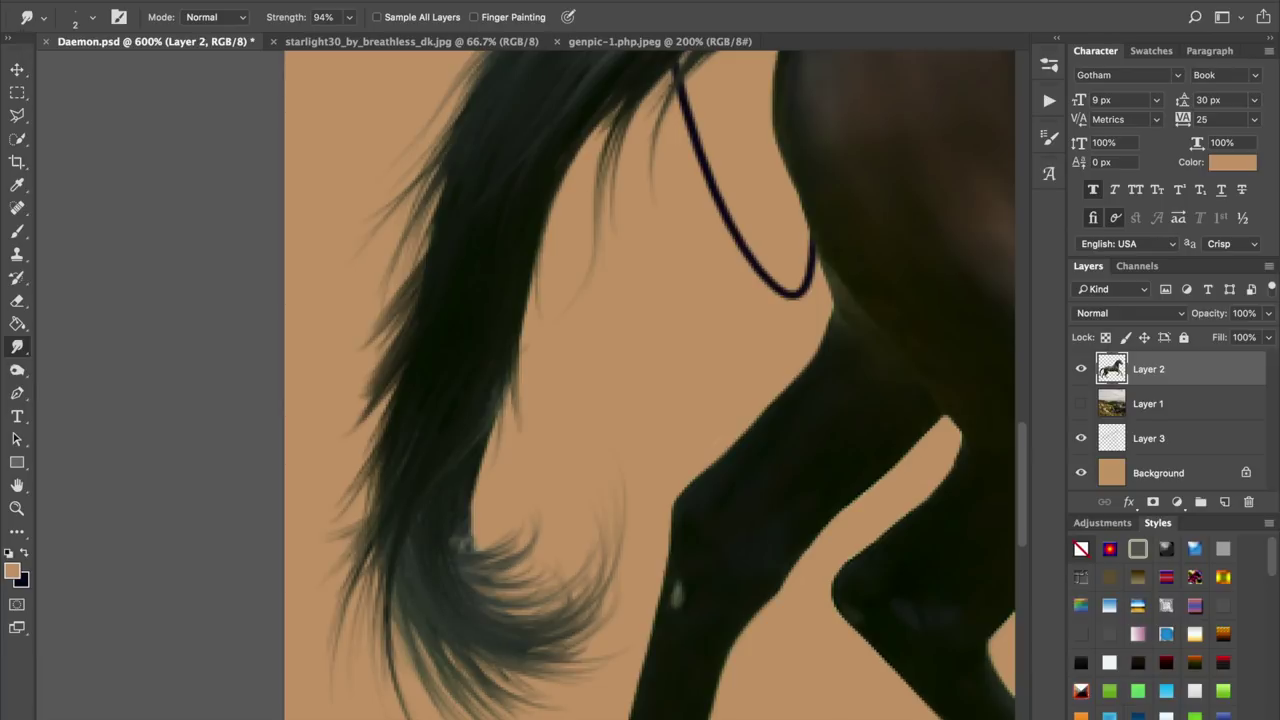
drag(462, 570, 526, 614)
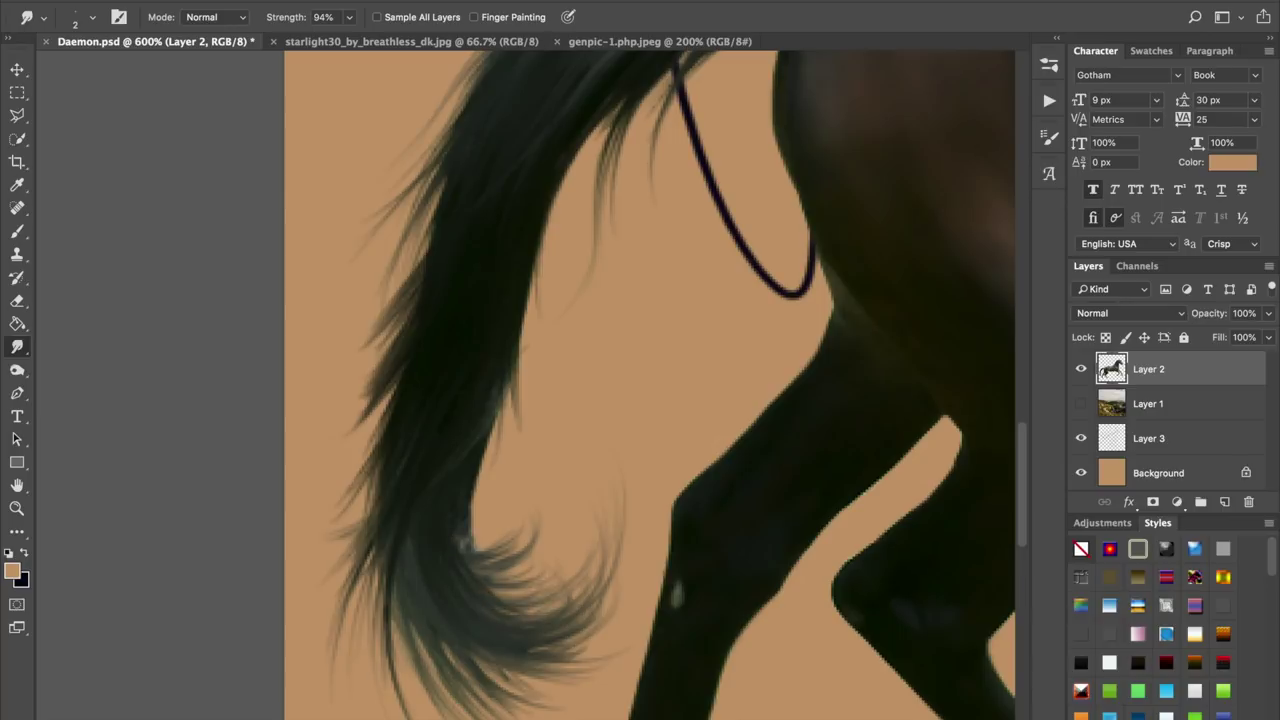
- Smudge strokes from the inner bend through the curl's body and out past its lower edge
scroll(650, 385, down, 3)
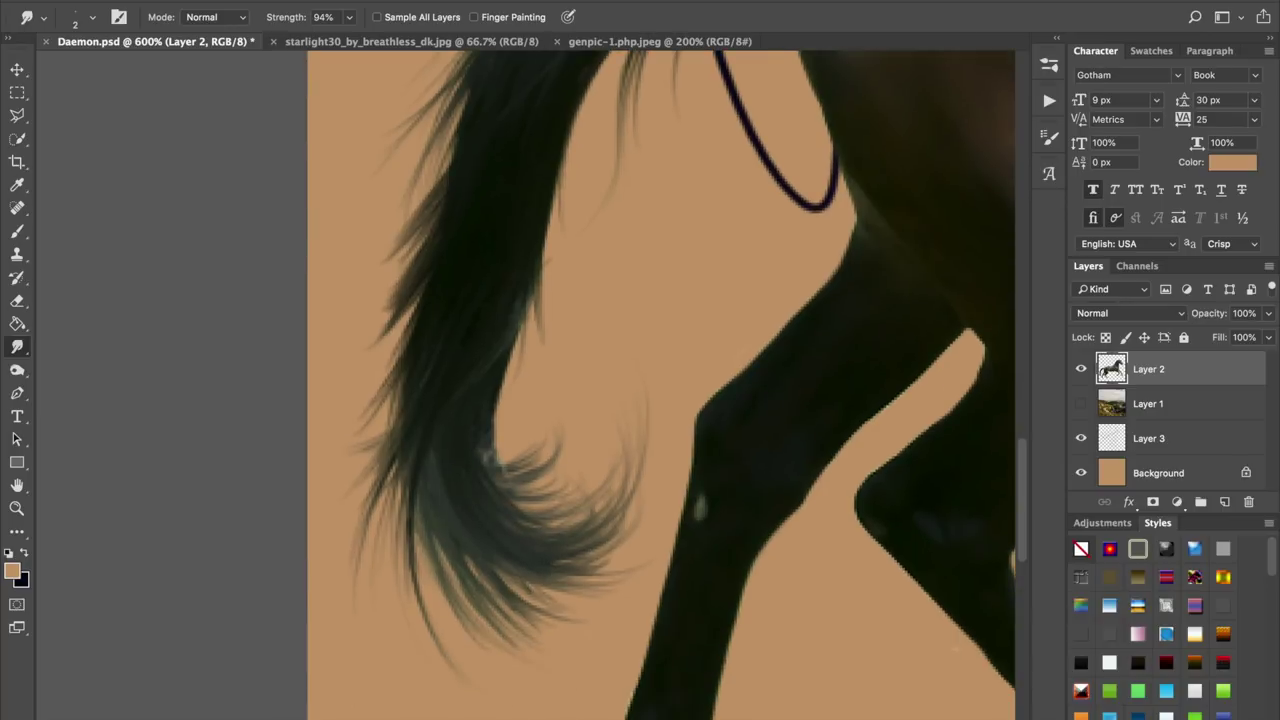
mouse_move(484, 450)
mouse_down()
mouse_move(541, 492)
mouse_move(532, 507)
mouse_move(574, 526)
mouse_up()
mouse_move(518, 520)
mouse_down()
mouse_move(550, 534)
mouse_move(630, 521)
mouse_move(626, 482)
mouse_up()
mouse_move(546, 578)
mouse_down()
mouse_move(618, 597)
mouse_move(623, 625)
mouse_up()
- Smudge further strands diagonally down and outward from the underside of the tail's curl
scroll(620, 580, down, 3)
scroll(620, 580, left, 1)
mouse_move(542, 484)
mouse_down()
mouse_move(586, 516)
mouse_move(590, 506)
mouse_up()
mouse_move(526, 452)
mouse_down()
mouse_move(606, 504)
mouse_move(610, 538)
mouse_up()
drag(472, 456, 498, 500)
mouse_move(466, 428)
mouse_down()
mouse_move(524, 520)
mouse_move(582, 566)
mouse_up()
drag(512, 482, 602, 606)
drag(552, 496, 586, 536)
drag(552, 474, 592, 520)
- Smudge fine strands downward beneath the tail's root and soften a streak on its upper curve
drag(670, 250, 621, 501)
drag(602, 164, 573, 232)
drag(605, 160, 581, 234)
drag(690, 250, 528, 380)
drag(592, 190, 567, 234)
drag(595, 158, 574, 184)
drag(576, 135, 559, 143)
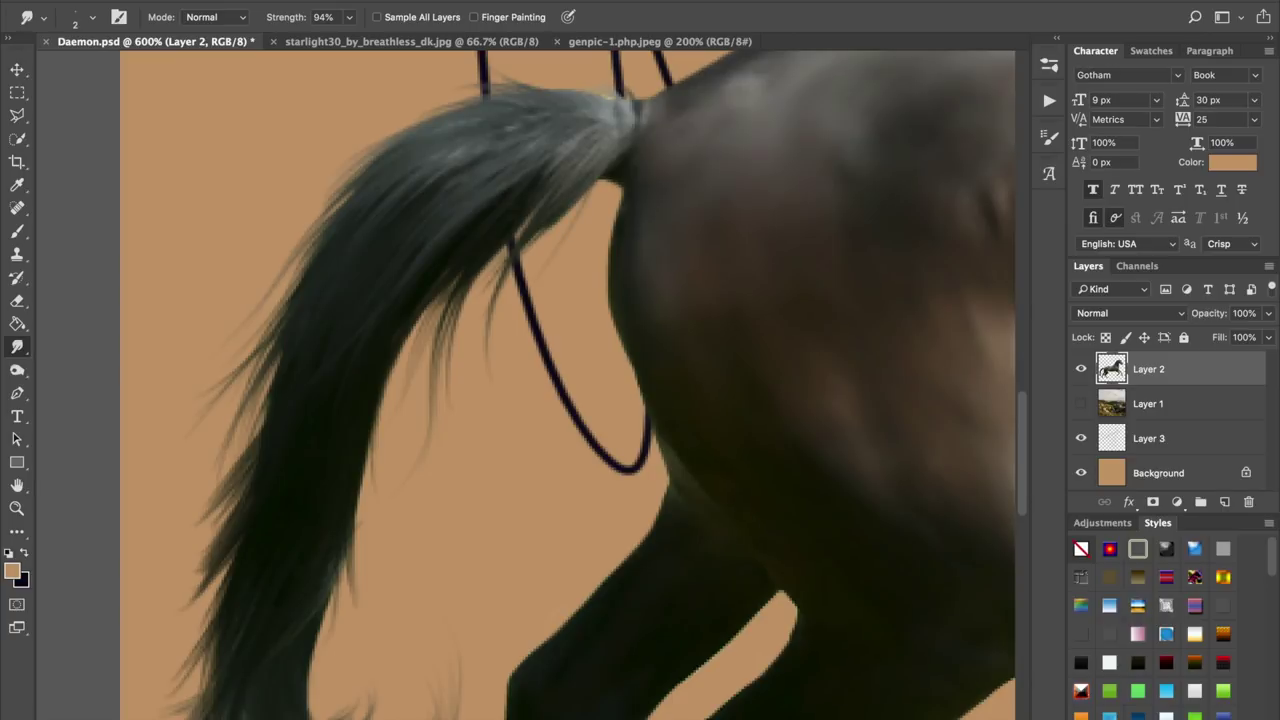
drag(456, 170, 404, 202)
- Smudge more loose strands down and outward along the outer edge of the tail's upper and middle sections
scroll(568, 384, down, 5)
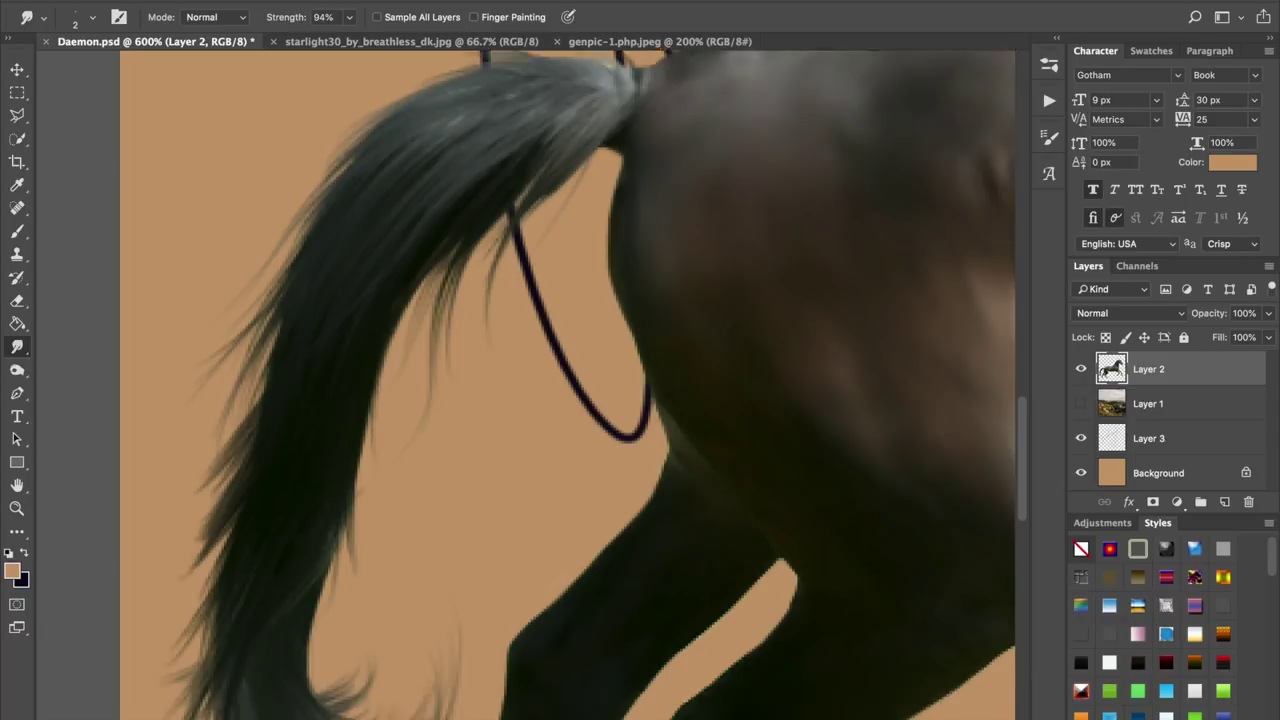
drag(290, 318, 208, 424)
mouse_move(260, 338)
mouse_down()
mouse_move(230, 386)
mouse_move(216, 380)
mouse_up()
drag(272, 306, 210, 360)
mouse_move(278, 284)
mouse_down()
mouse_move(240, 320)
mouse_move(257, 391)
mouse_up()
mouse_move(284, 315)
mouse_down()
mouse_move(224, 442)
mouse_move(234, 428)
mouse_up()
drag(272, 383, 214, 496)
drag(272, 390, 202, 503)
click(1158, 473)
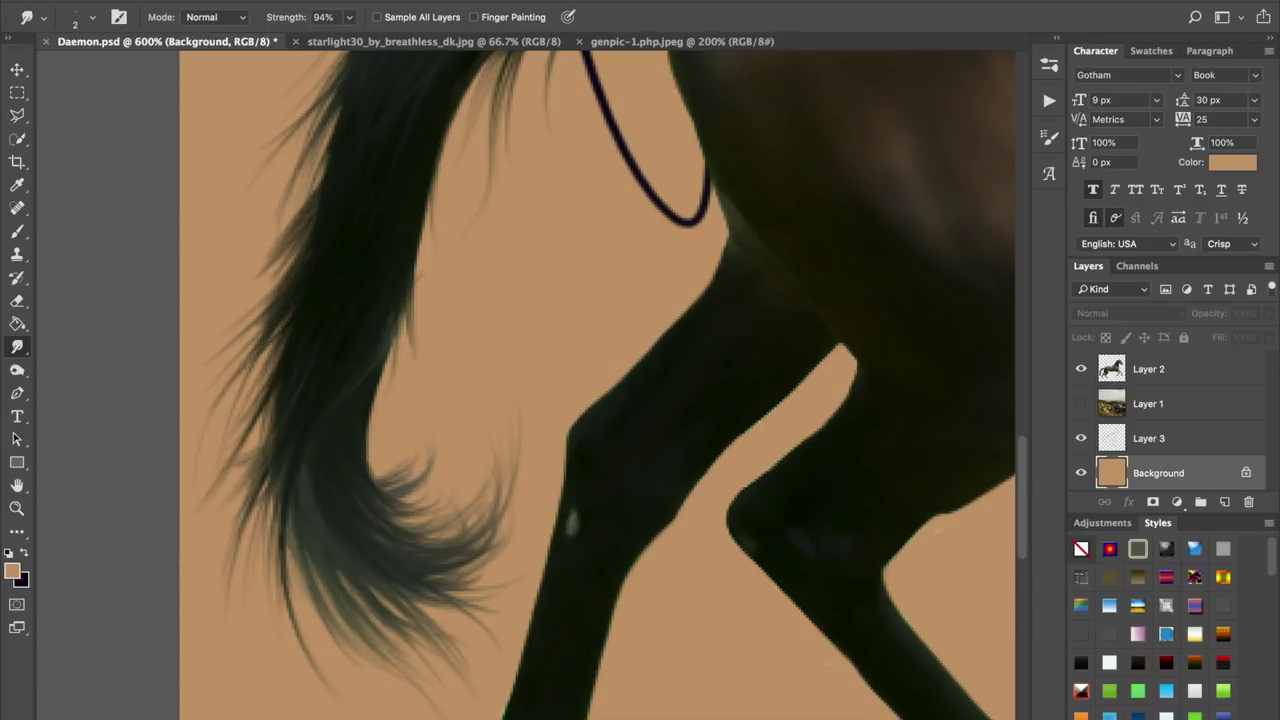
key(Delete)
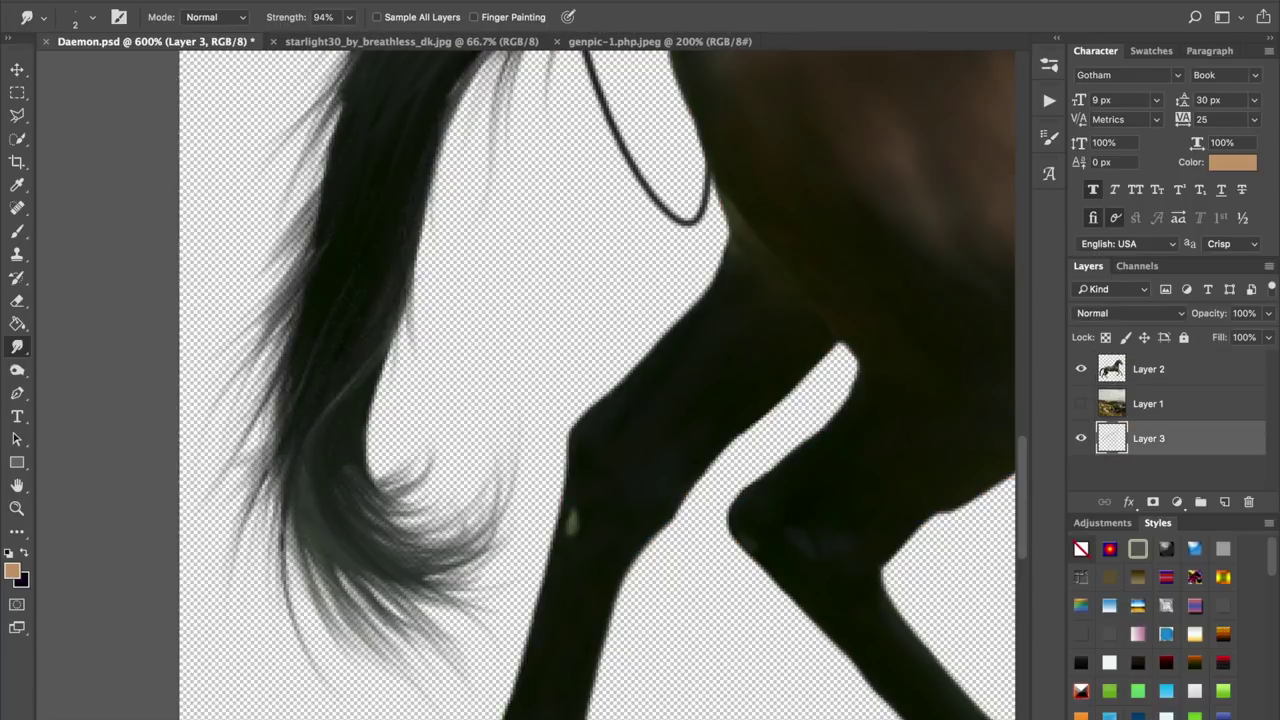
key(ctrl+z)
- Thicken the upturned strands at the tail tip and smudge small flicks out of the inner bend
mouse_move(462, 571)
mouse_down()
mouse_move(524, 522)
mouse_move(491, 533)
mouse_move(516, 504)
mouse_move(510, 440)
mouse_up()
drag(499, 504, 507, 458)
drag(433, 539, 456, 527)
drag(377, 382, 385, 430)
drag(370, 424, 399, 440)
mouse_move(368, 443)
mouse_down()
mouse_move(405, 477)
mouse_move(430, 438)
mouse_up()
drag(404, 499, 437, 452)
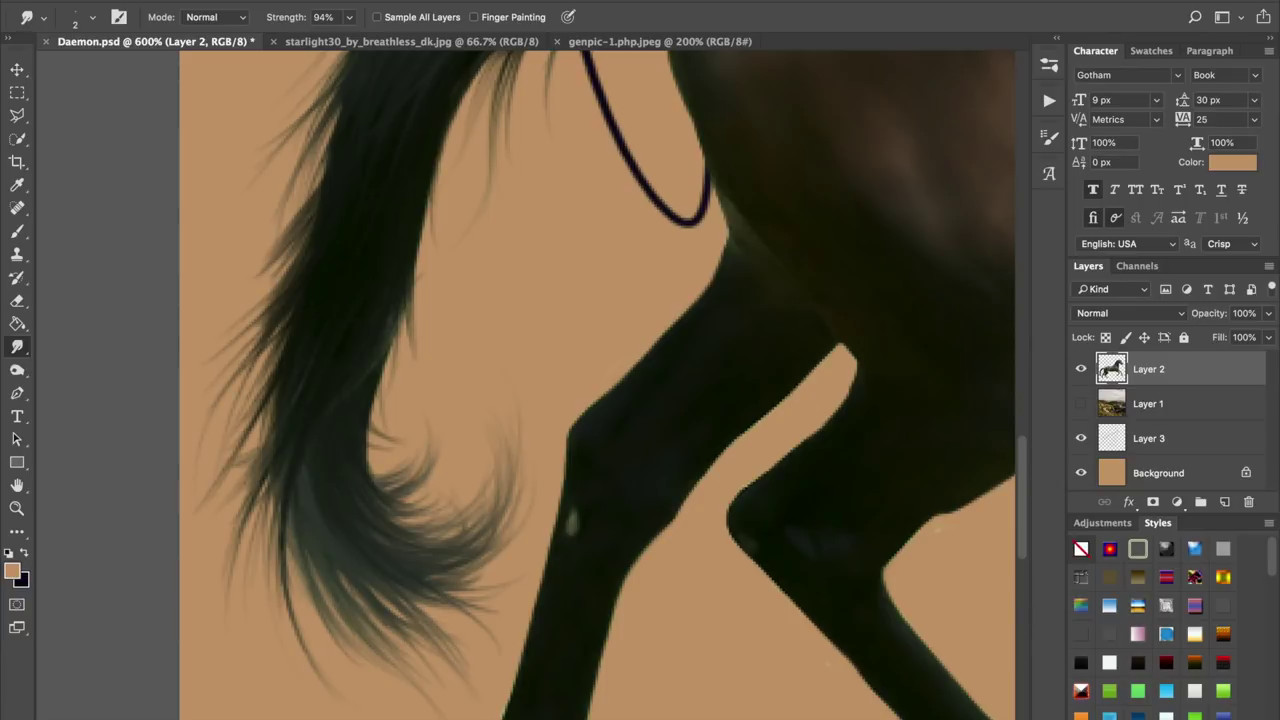
drag(499, 528, 513, 497)
- Smudge short strands downward from the inner edge of the tail just above the bend
scroll(600, 384, up, 4)
mouse_move(418, 540)
mouse_down()
mouse_move(408, 462)
mouse_move(414, 541)
mouse_up()
drag(412, 496, 427, 545)
mouse_move(401, 496)
mouse_down()
mouse_move(408, 545)
mouse_move(390, 557)
mouse_up()
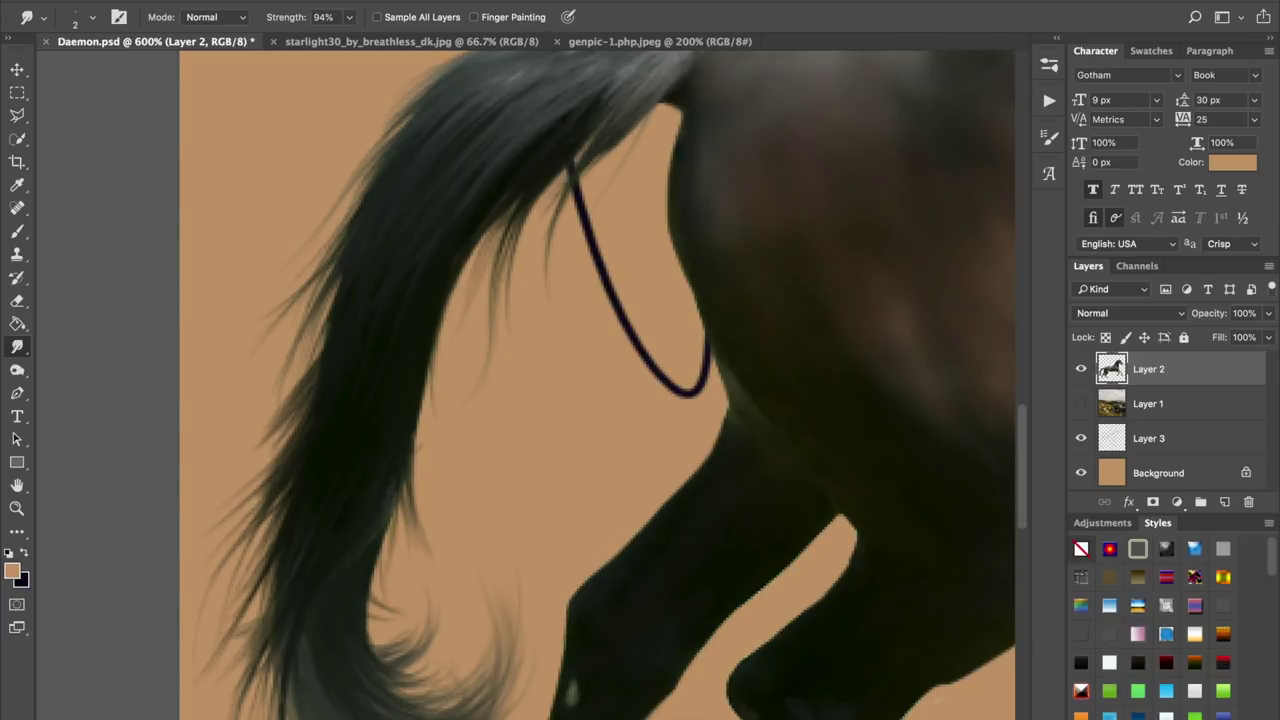
- Smudge long strands downward from the outer and lower edges of the tail's curled end
scroll(608, 385, down, 1)
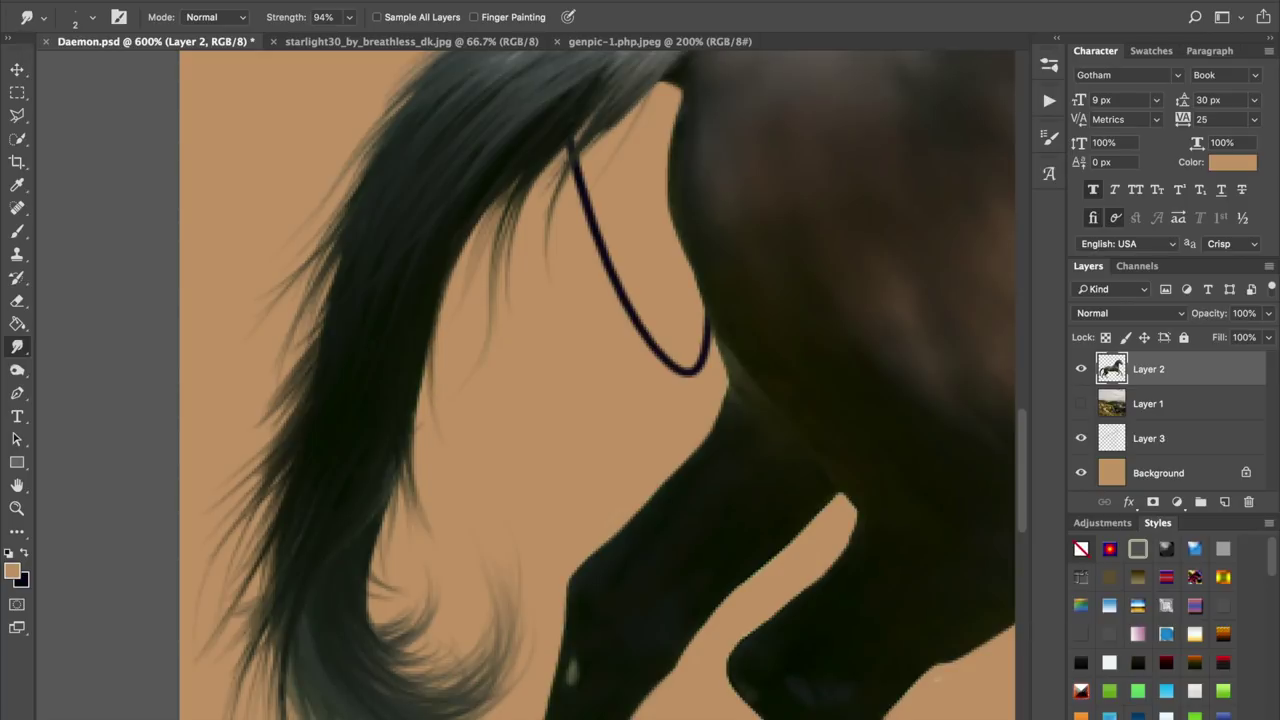
scroll(600, 384, down, 6)
scroll(600, 384, left, 1)
scroll(608, 384, down, 7)
scroll(608, 384, left, 2)
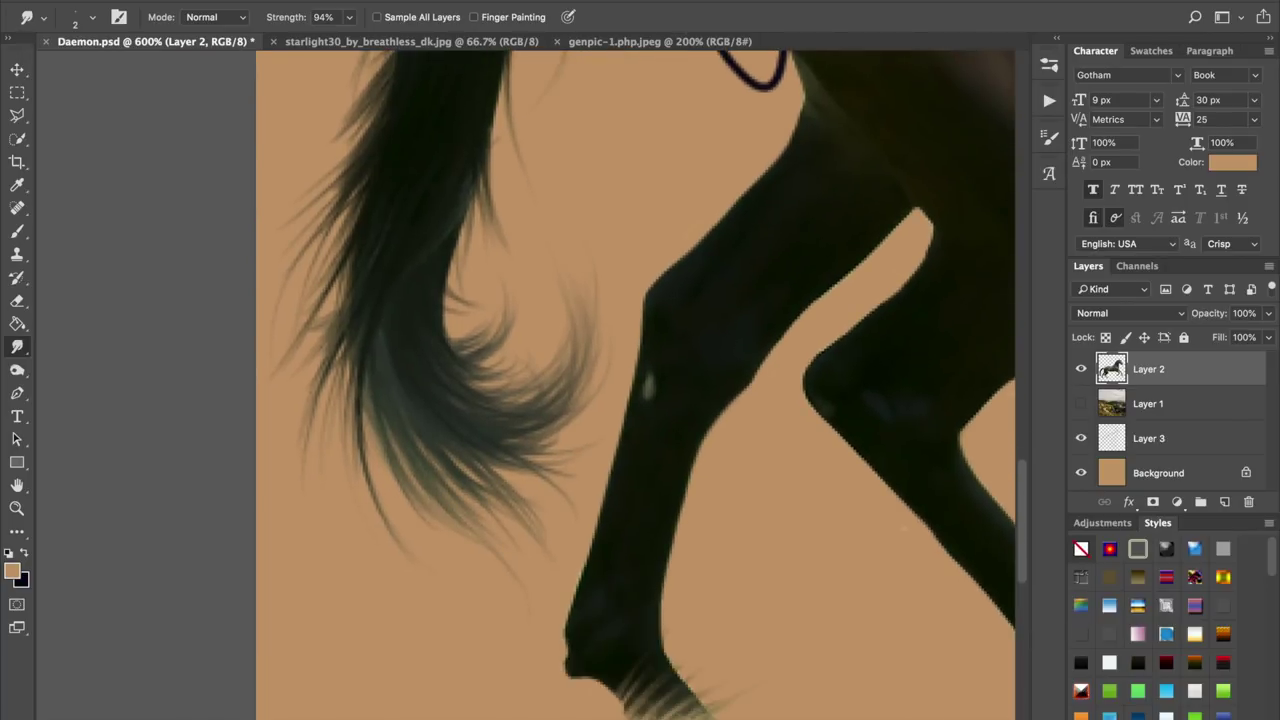
drag(367, 414, 390, 510)
drag(363, 378, 392, 524)
drag(365, 424, 414, 550)
drag(412, 496, 447, 543)
drag(393, 438, 450, 538)
mouse_move(354, 348)
mouse_down()
mouse_move(329, 438)
mouse_move(336, 488)
mouse_move(339, 478)
mouse_up()
drag(350, 372, 347, 503)
- Swap the visible lettering on Layer 3 for the landscape on Layer 1 and save Daemon.psd
key(ctrl+minus)
key(ctrl+minus)
key(ctrl+minus)
key(ctrl+minus)
key(ctrl+minus)
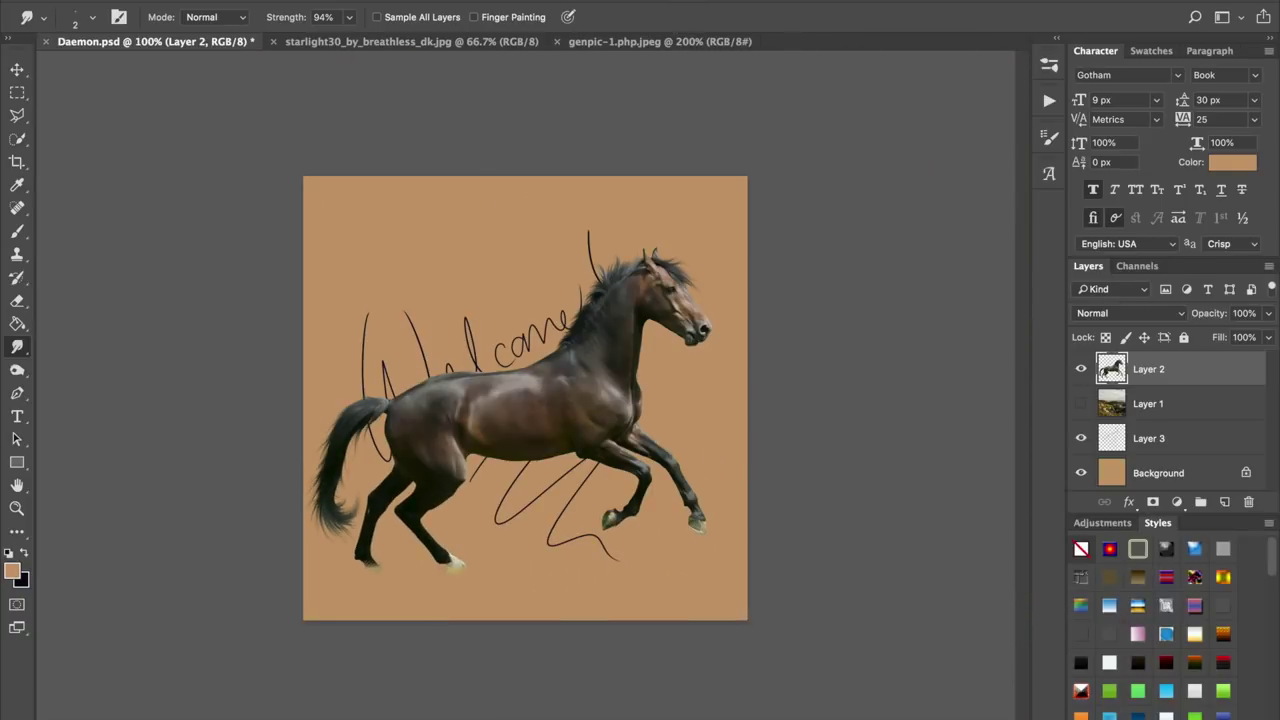
click(1081, 438)
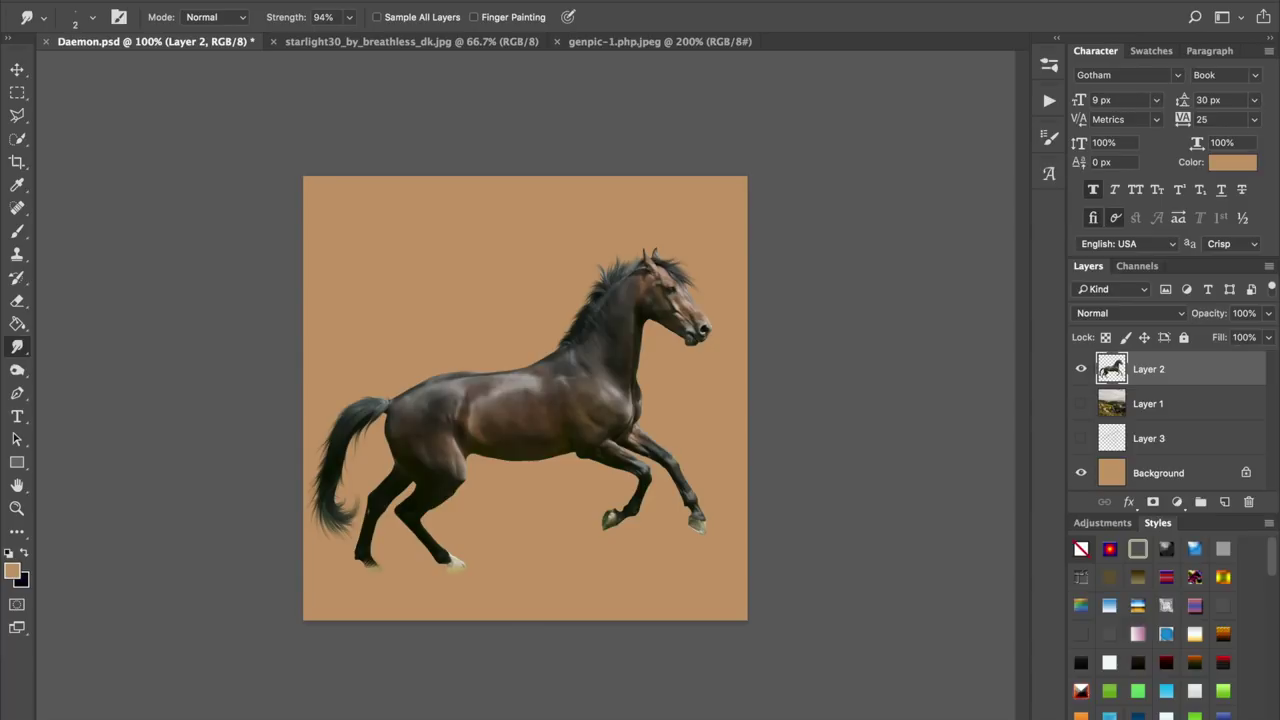
click(1081, 404)
key(super+s)
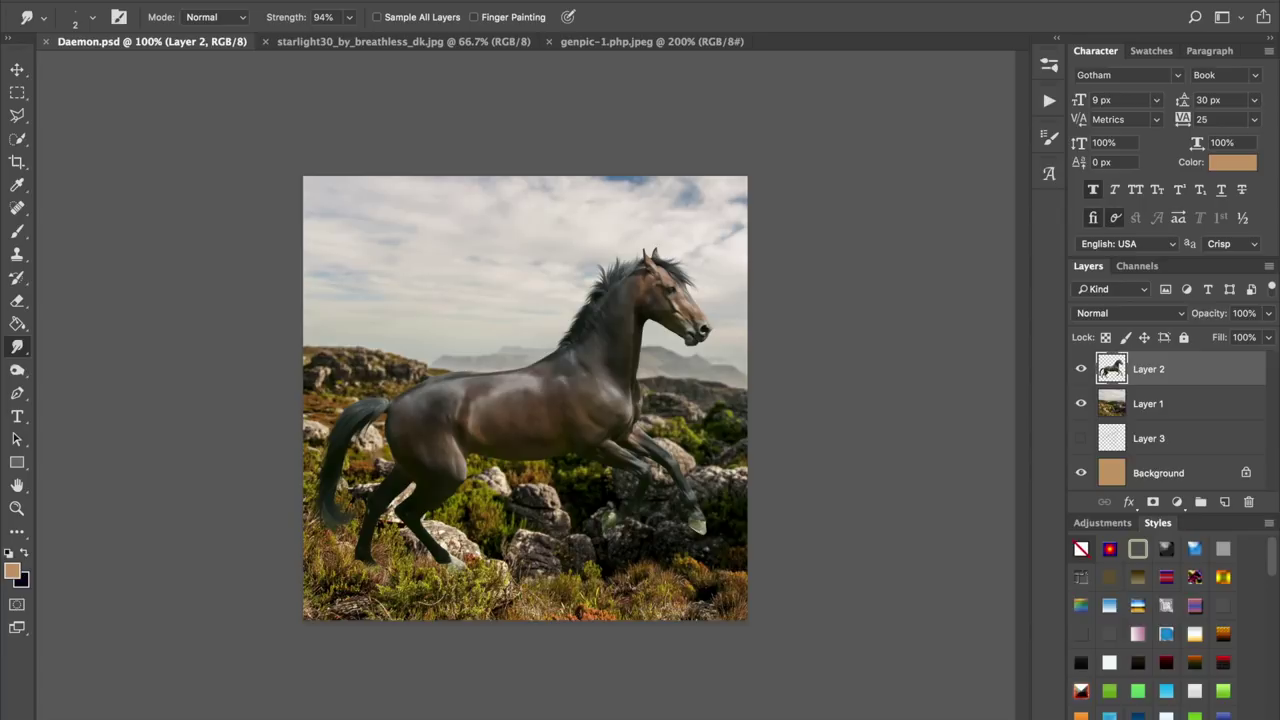
- Sample the hazy grey from the distant mountains as the foreground colour and choose a large soft round brush with 0% hardness
key(i)
drag(675, 361, 675, 371)
key(b)
key(b)
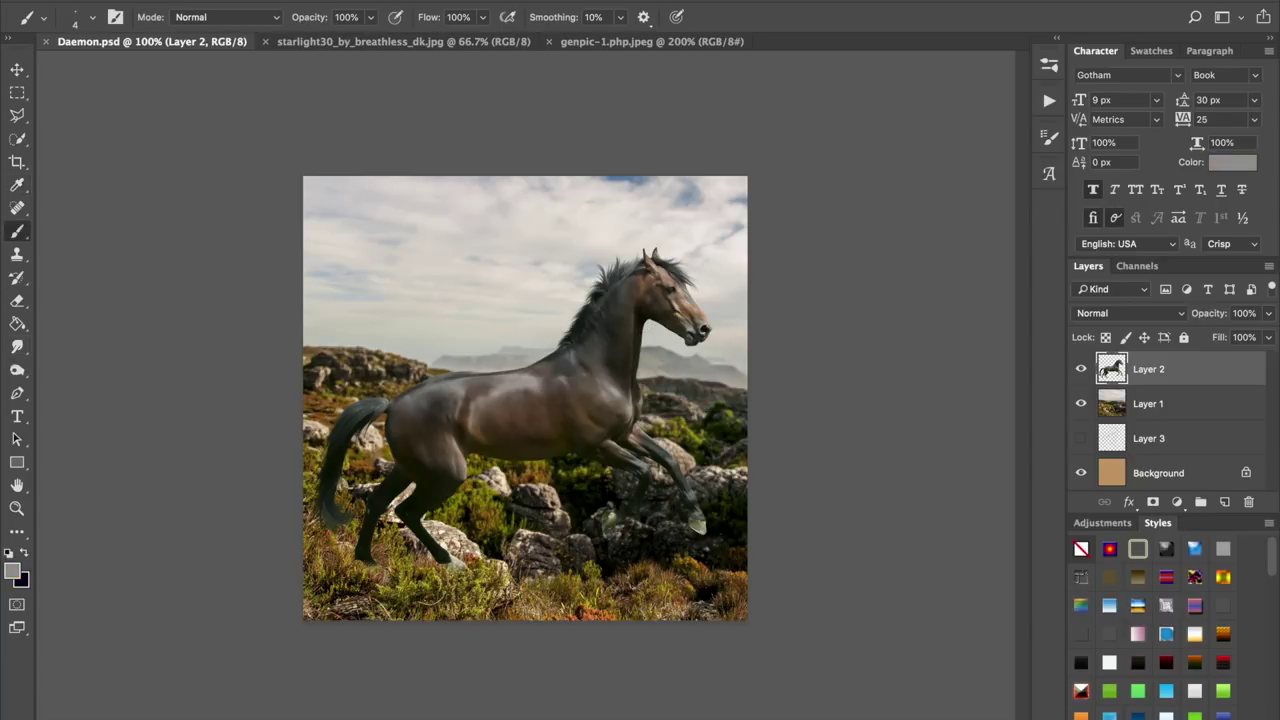
click(91, 17)
click(220, 188)
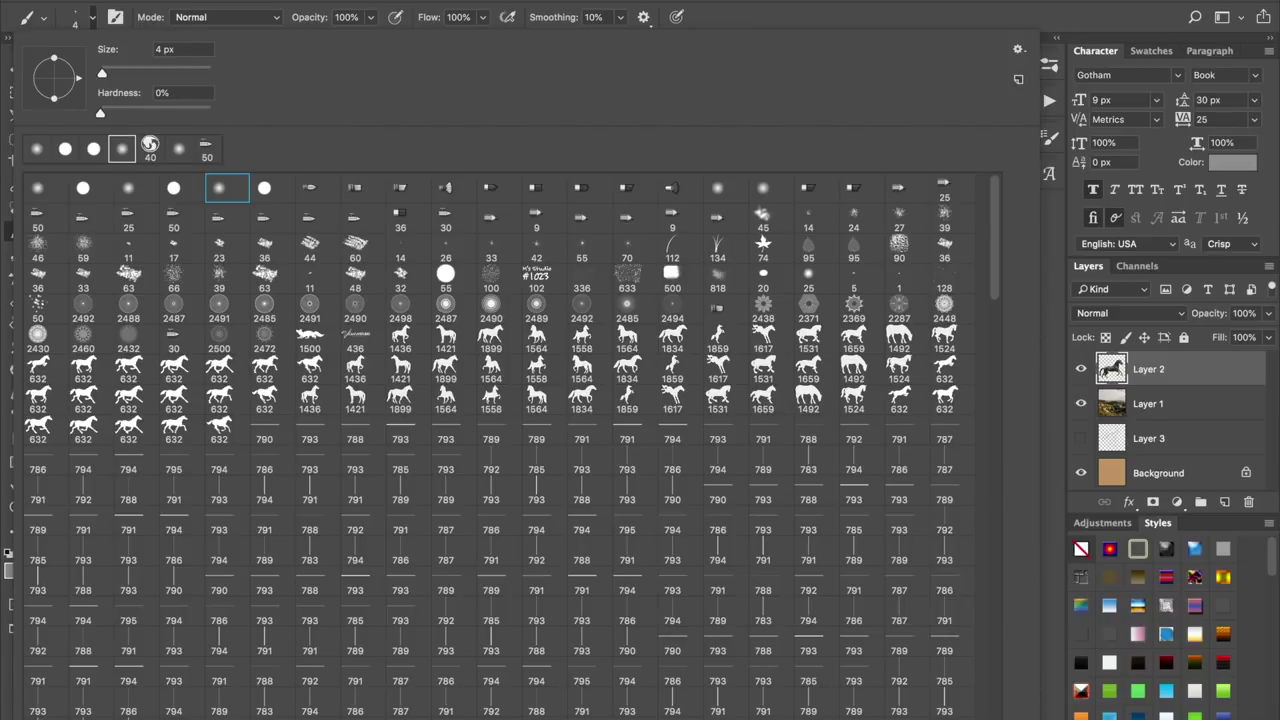
click(195, 70)
key(Return)
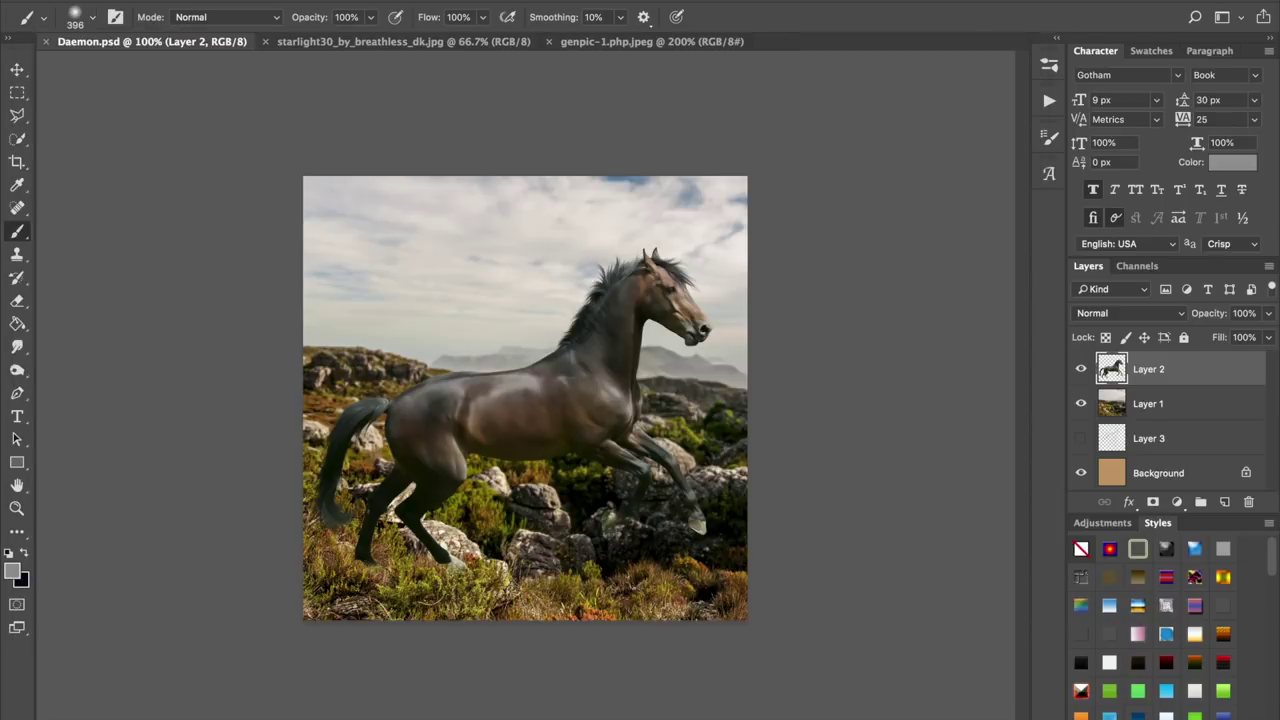
- Add a new layer directly above the landscape on Layer 1 and enlarge the soft brush to 1200 px
click(1150, 403)
click(1225, 501)
key(bracketright)
key(bracketright)
key(bracketright)
key(bracketright)
key(bracketright)
key(bracketright)
key(bracketright)
key(bracketright)
key(bracketright)
right_click(595, 385)
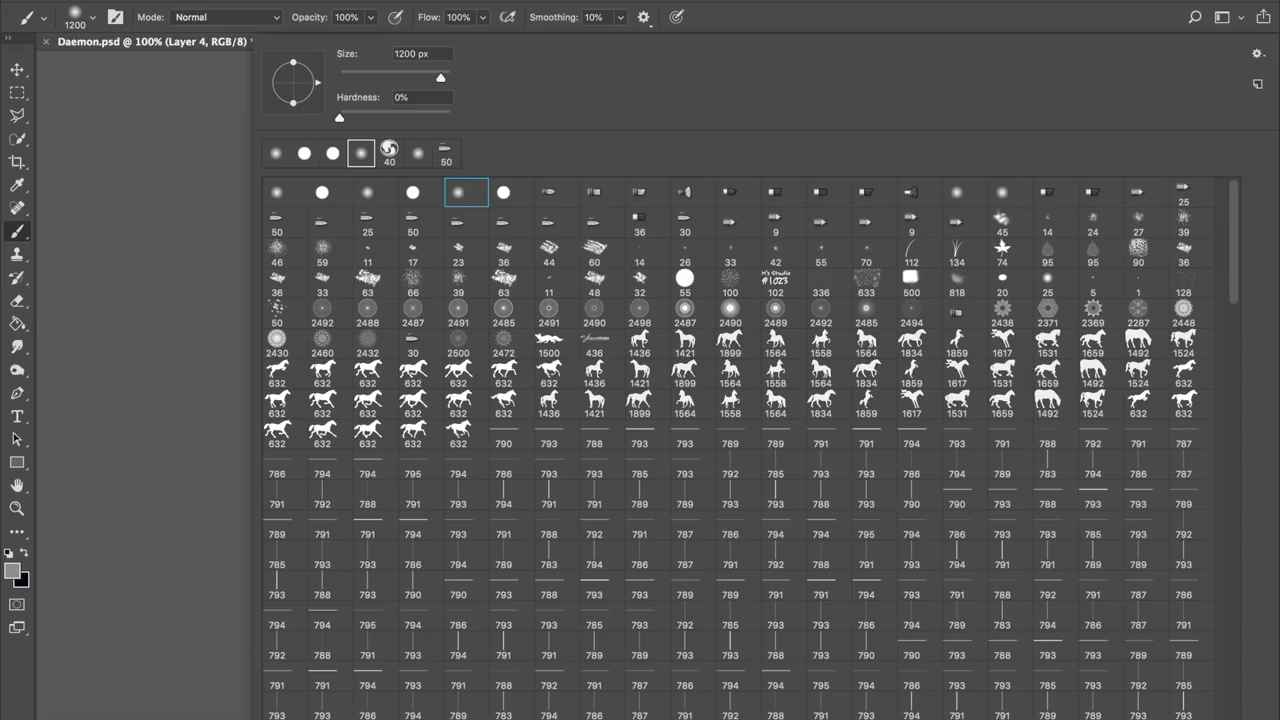
click(148, 227)
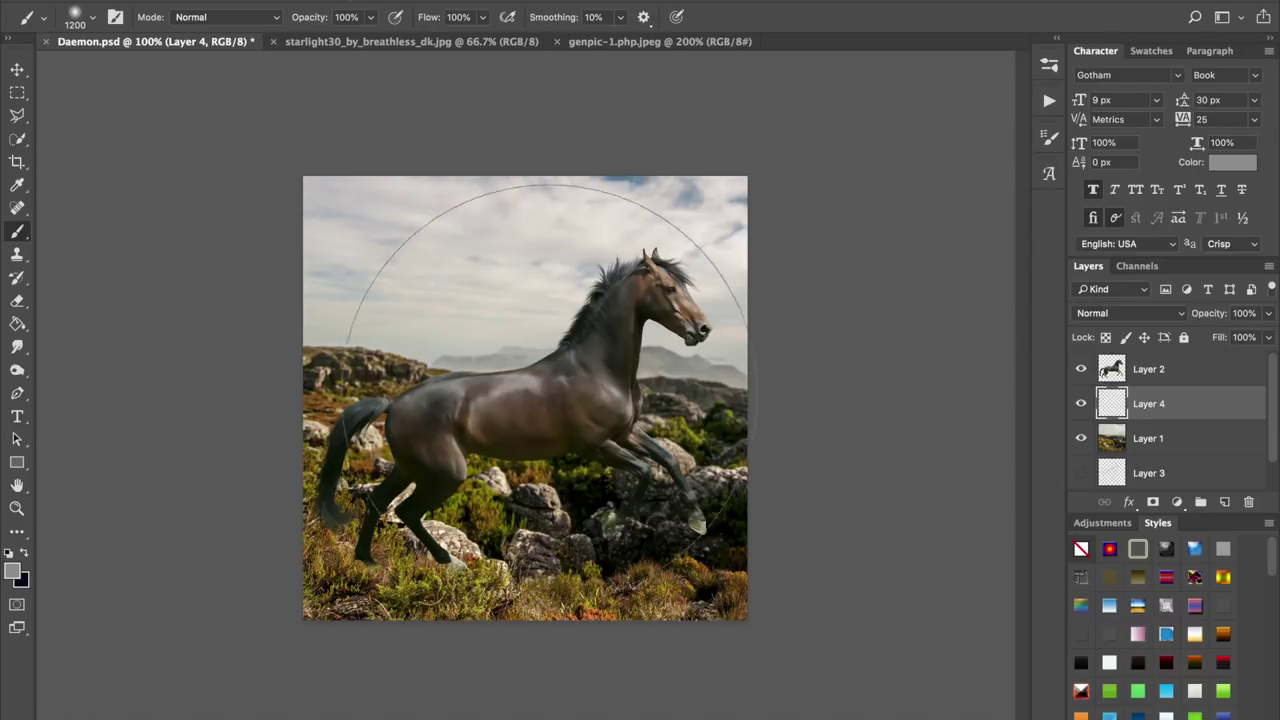
- Paint soft grey haze across the landscape behind the horse with large single dabs on Layer 4
click(563, 370)
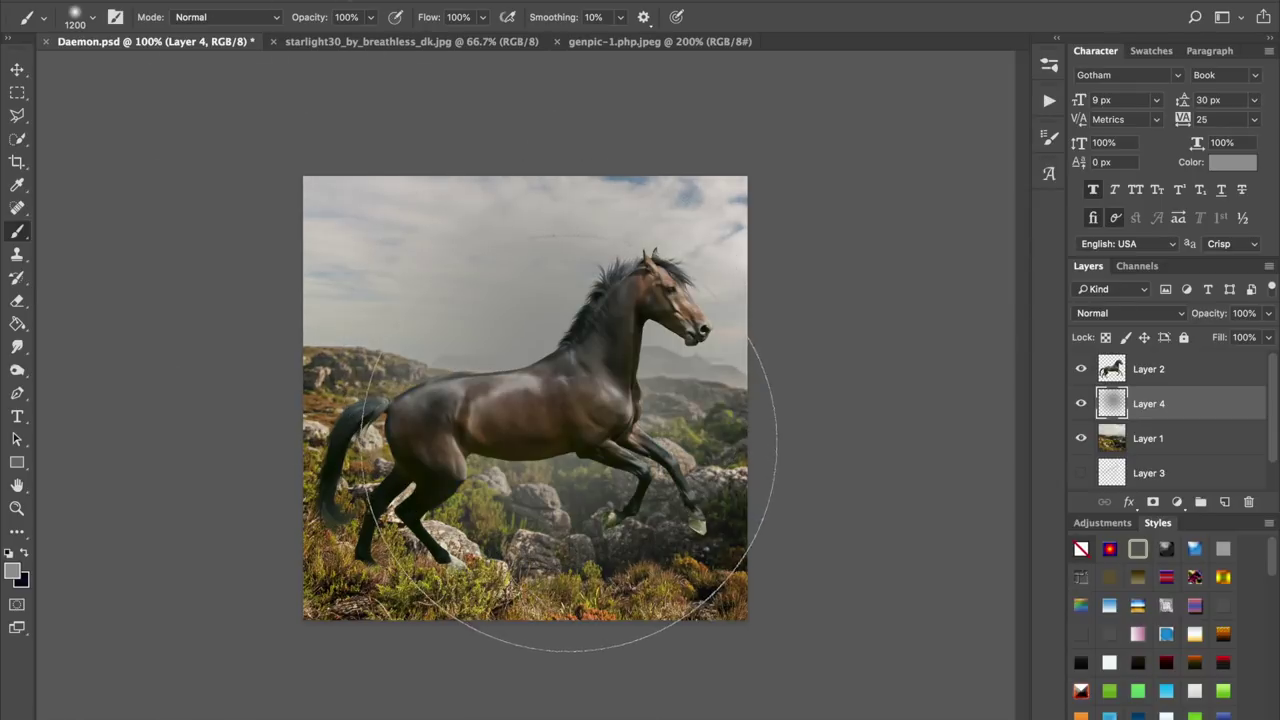
click(571, 437)
click(365, 367)
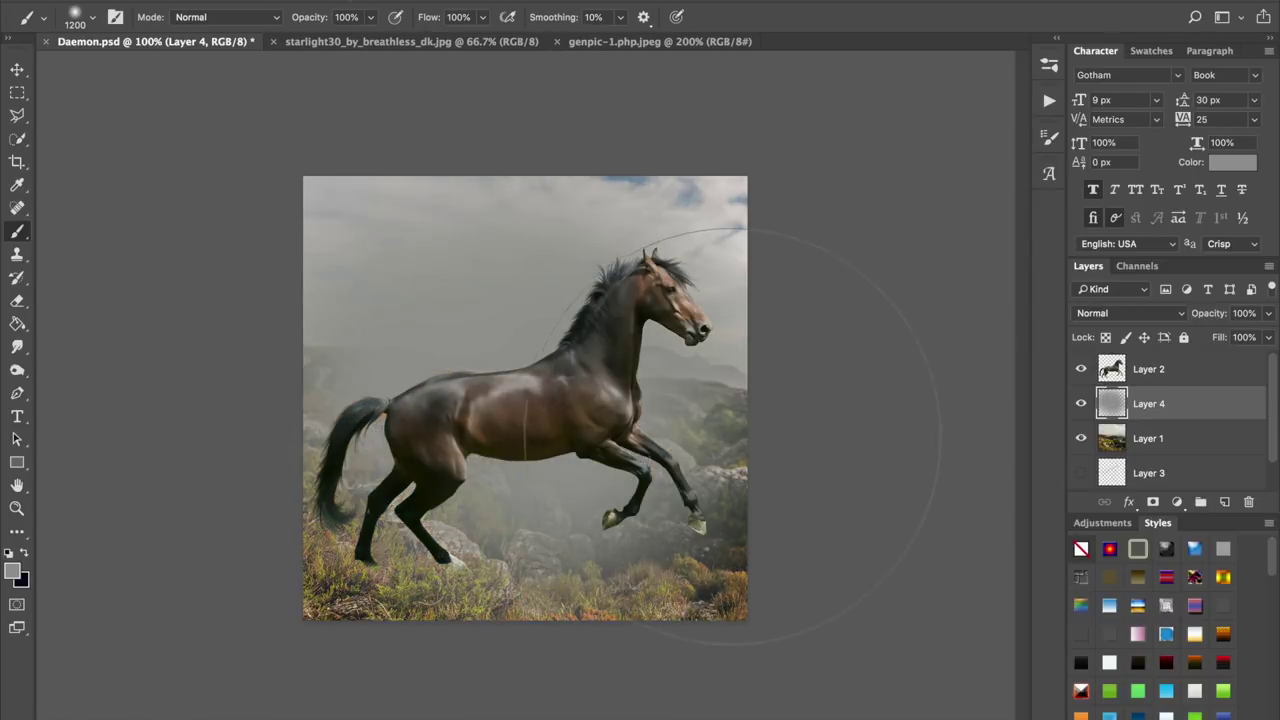
click(829, 427)
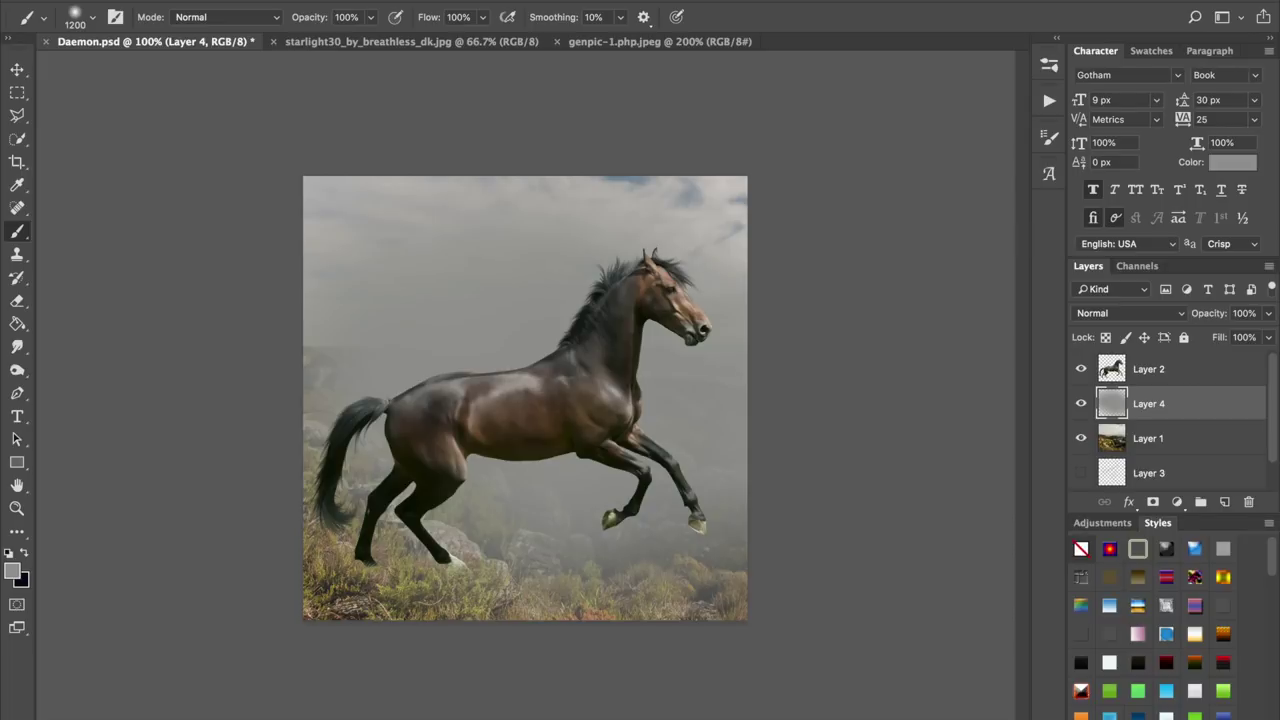
- Lower the opacity of the haze on Layer 4 to 53% and save Daemon.psd
click(1110, 316)
click(1122, 318)
click(1268, 314)
drag(1266, 335, 1228, 339)
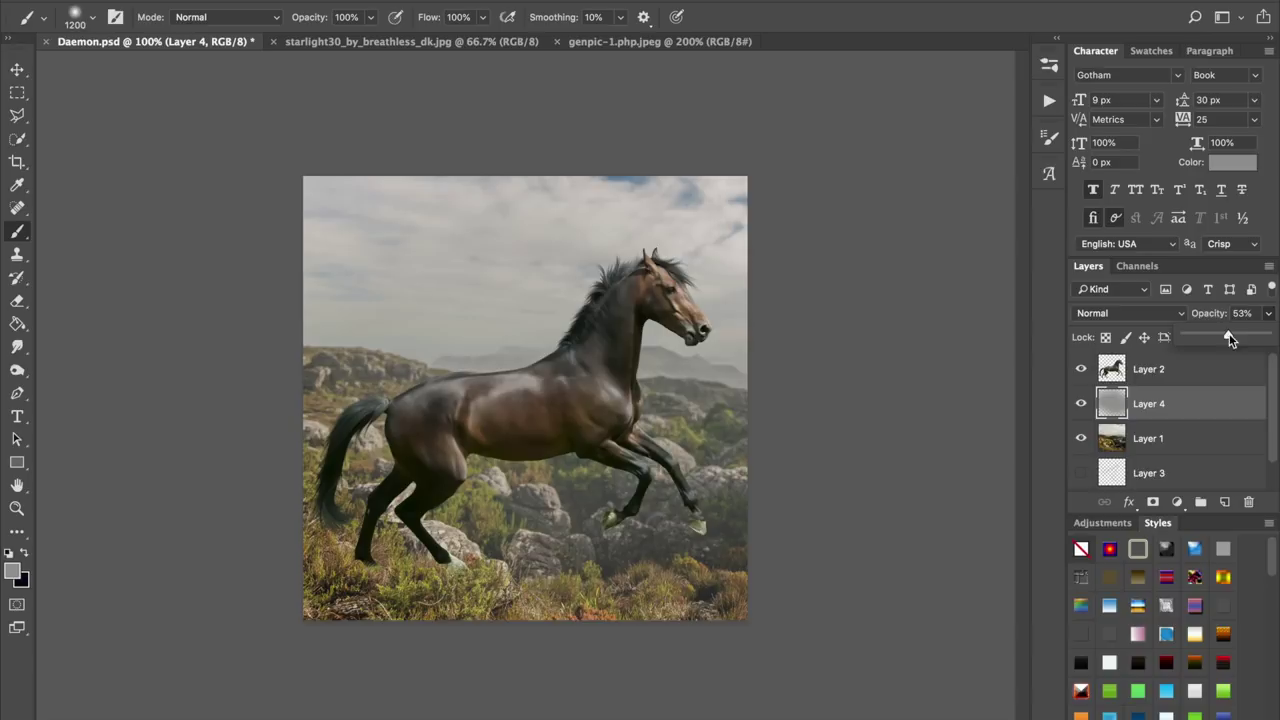
key(ctrl+s)
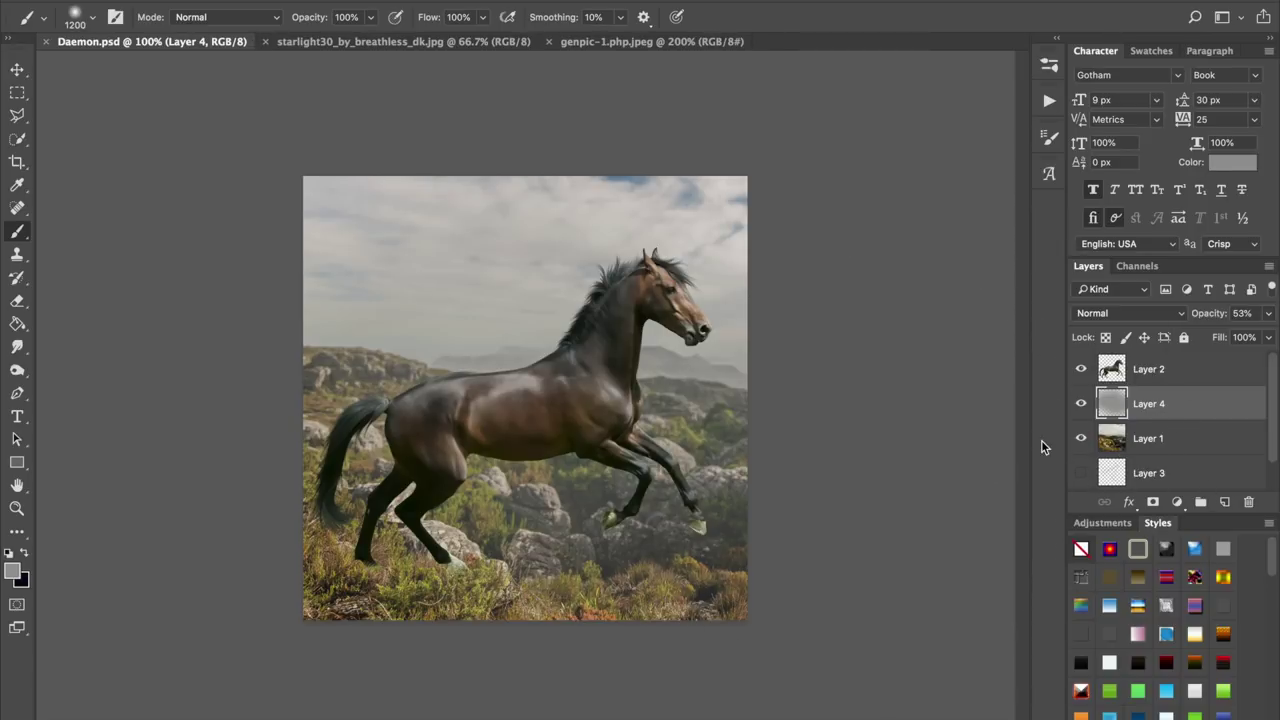
- Try the Screen, Soft Light and Multiply blend modes on the haze layer and undo these changes
click(1080, 403)
click(1080, 404)
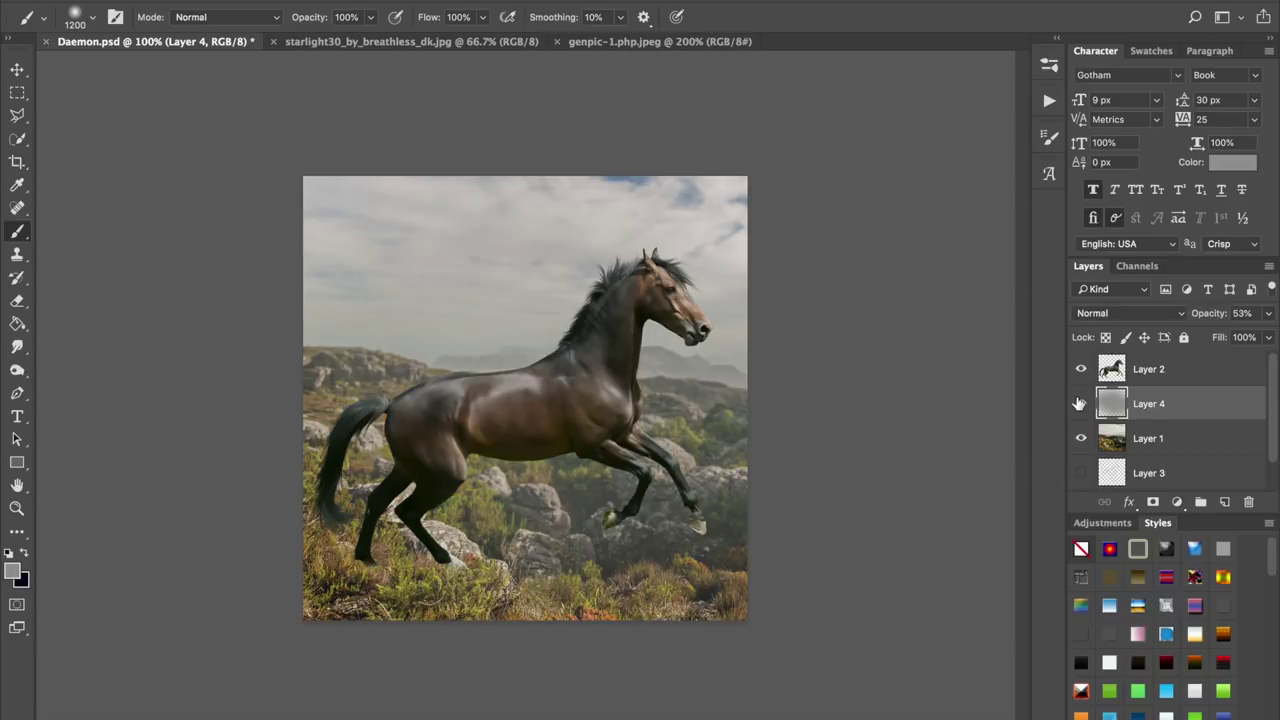
click(1130, 313)
click(1095, 440)
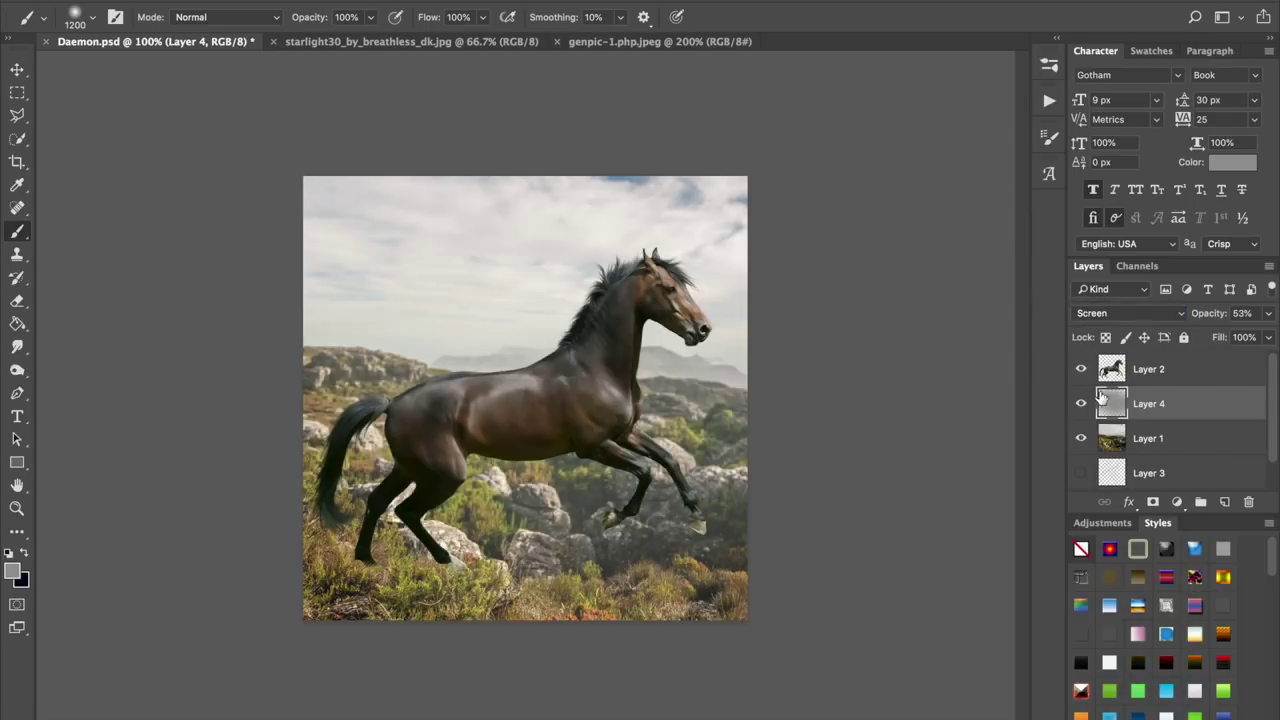
click(1130, 313)
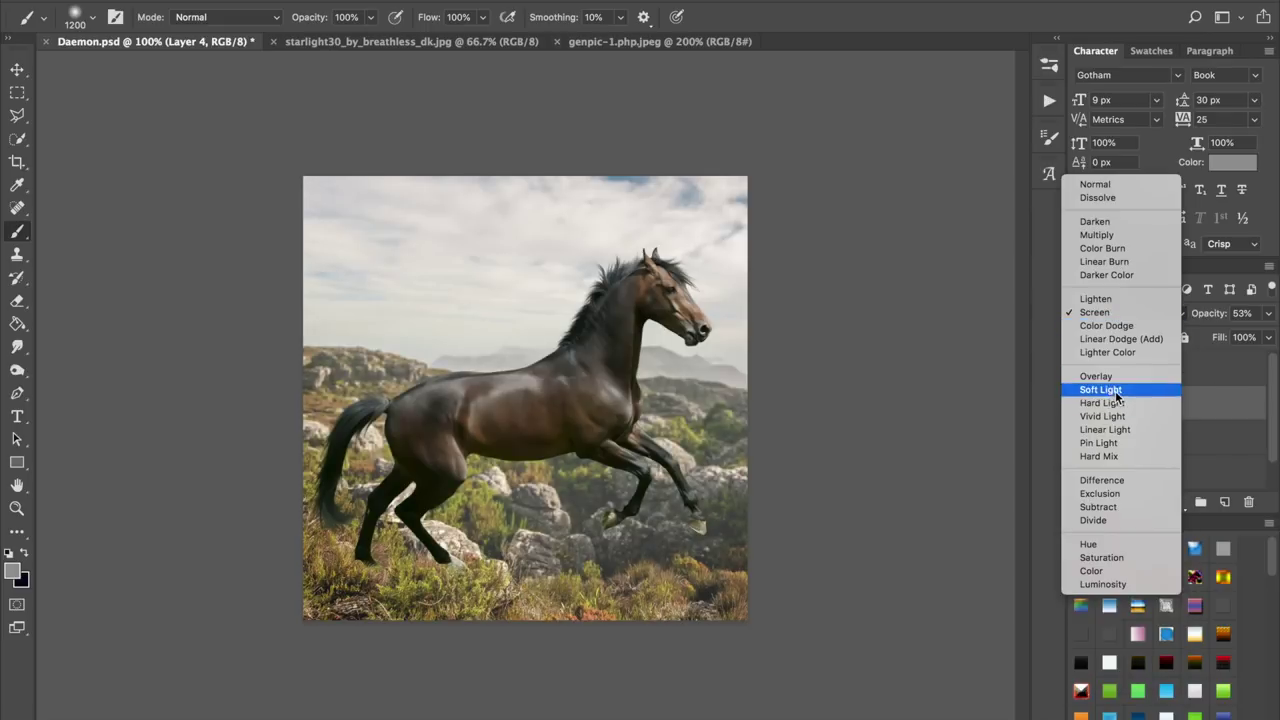
click(1105, 389)
click(1120, 313)
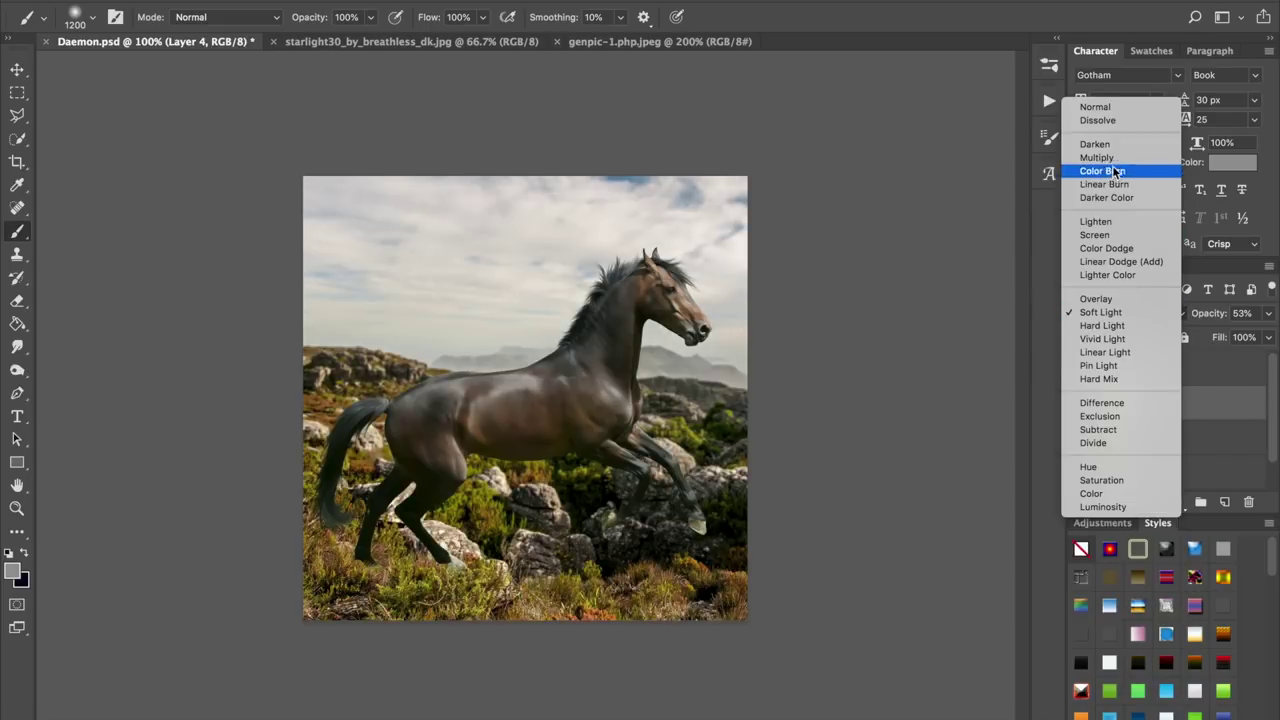
click(1122, 158)
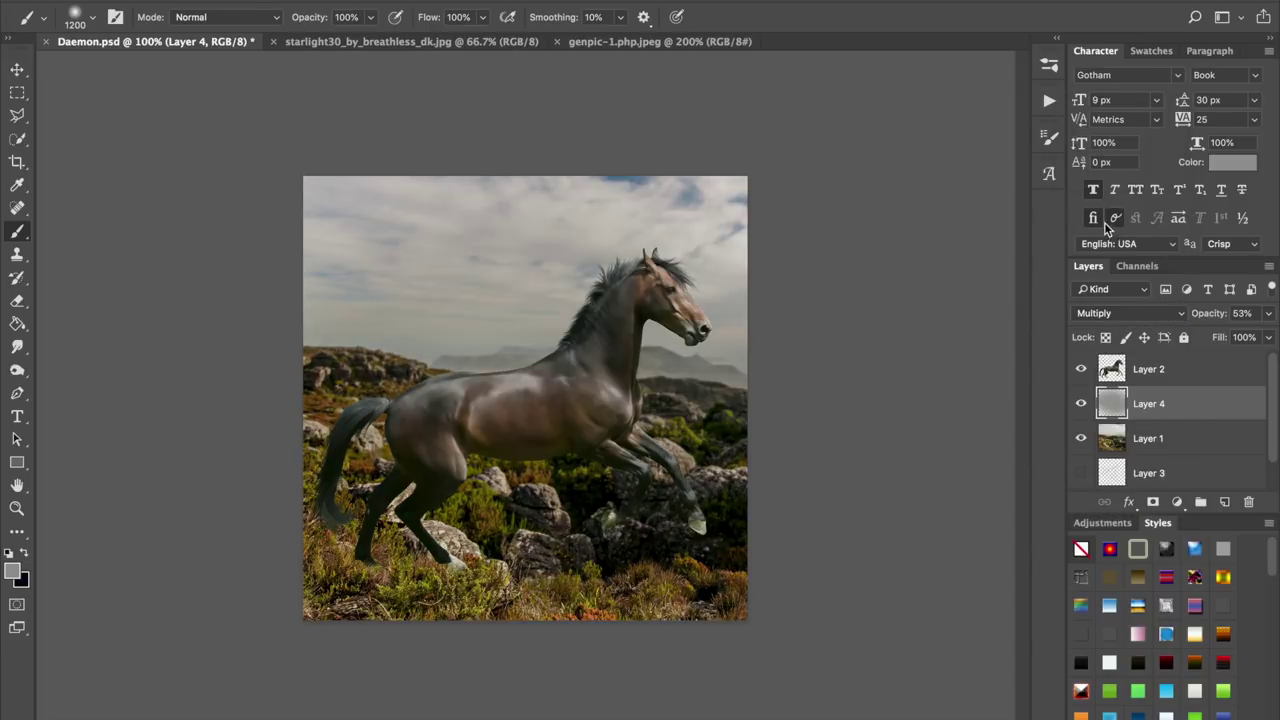
key(alt+super+z)
key(alt+super+z)
key(alt+super+z)
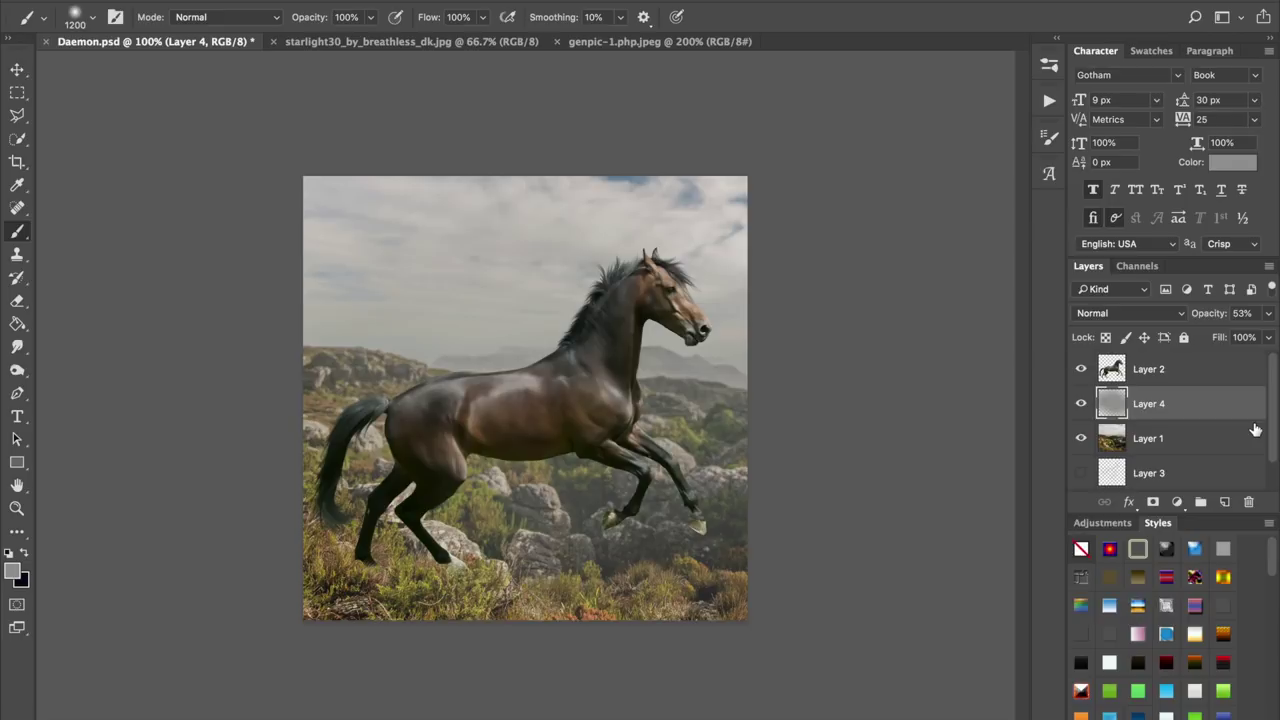
- Erase the haze over the foreground vegetation along the lower edge of the landscape with a soft 500 px eraser
key(e)
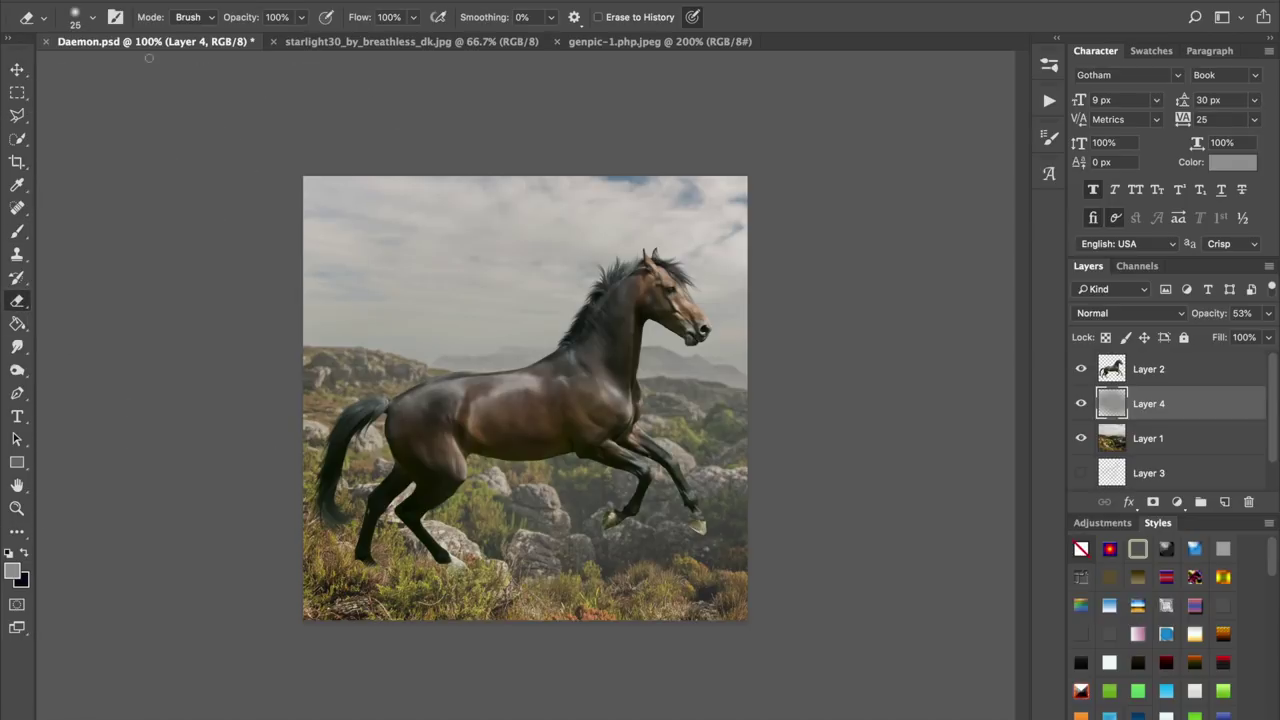
key(bracketright)
key(bracketright)
key(bracketright)
key(bracketright)
key(bracketright)
key(bracketright)
key(bracketright)
key(bracketright)
key(bracketright)
key(bracketright)
key(bracketright)
key(bracketright)
key(bracketright)
key(bracketright)
key(bracketright)
mouse_move(710, 633)
mouse_down()
mouse_move(571, 656)
mouse_move(420, 648)
mouse_up()
mouse_move(420, 698)
mouse_down()
mouse_move(317, 617)
mouse_move(340, 574)
mouse_move(314, 514)
mouse_move(442, 465)
mouse_move(396, 524)
mouse_move(345, 538)
mouse_up()
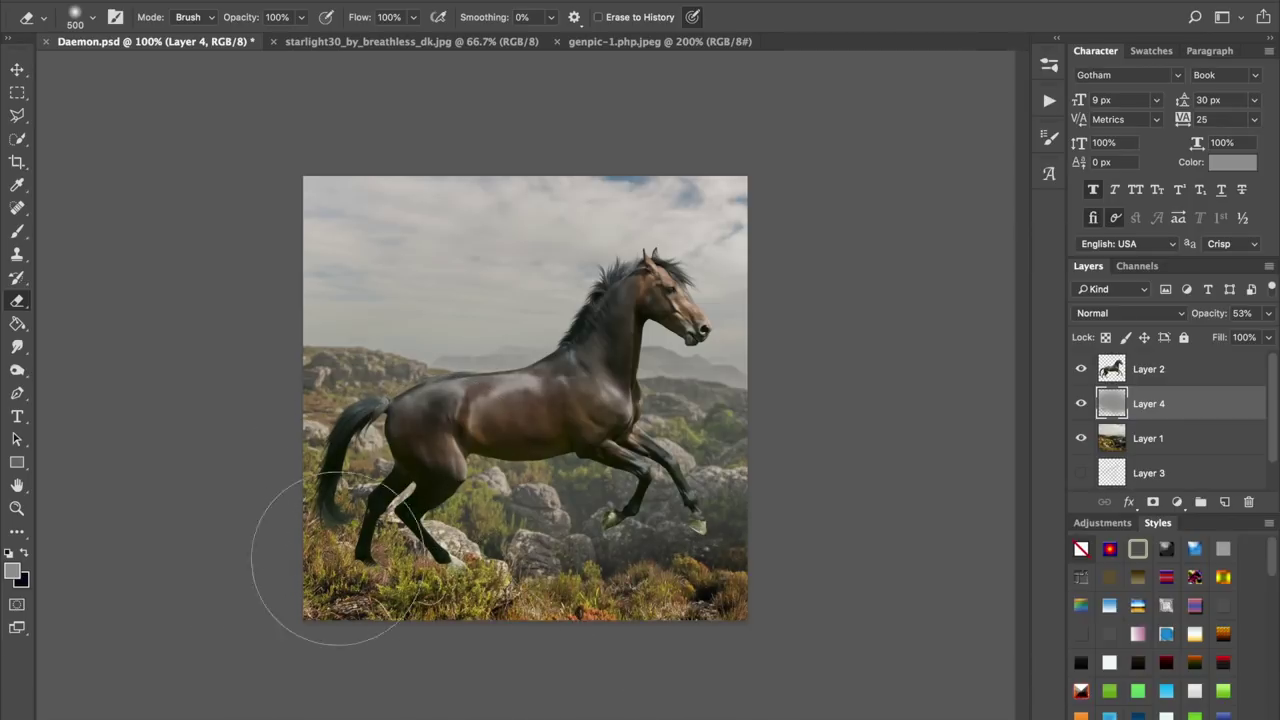
- Compare the scene without the haze layer, erase soft patches of haze from the sky and save Daemon.psd
click(1081, 403)
click(1081, 403)
click(369, 250)
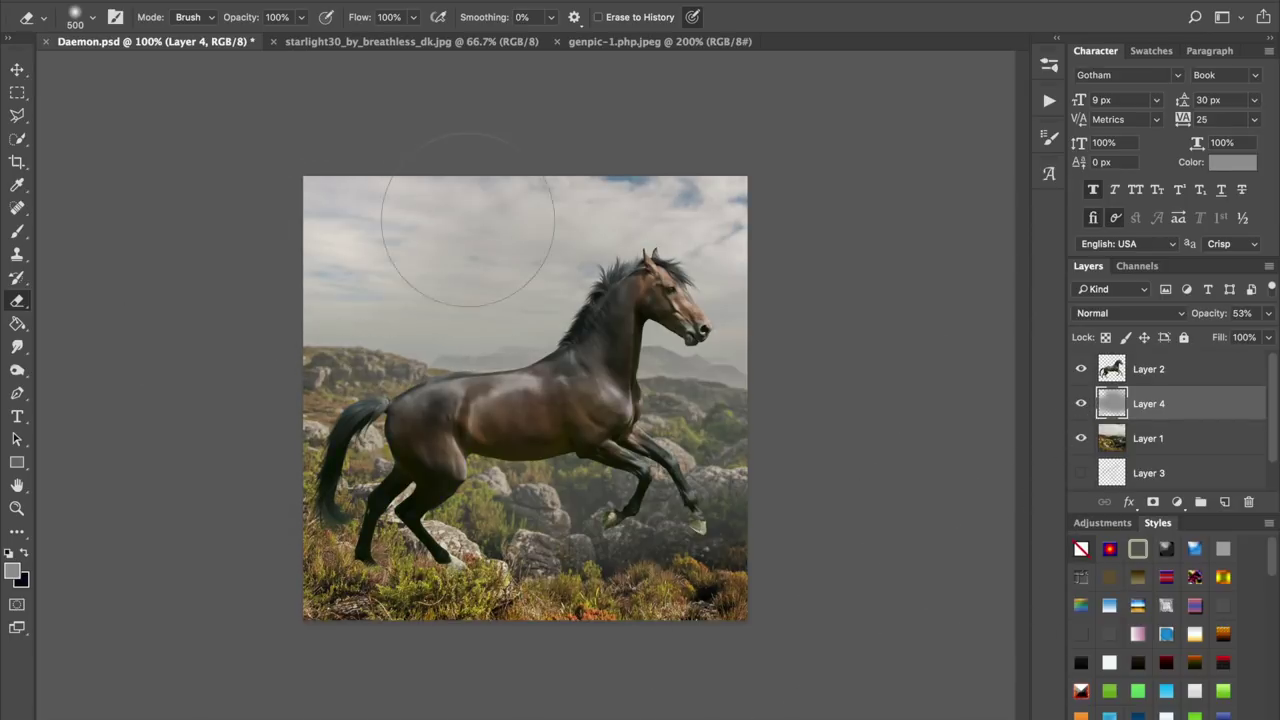
click(498, 218)
key(super+s)
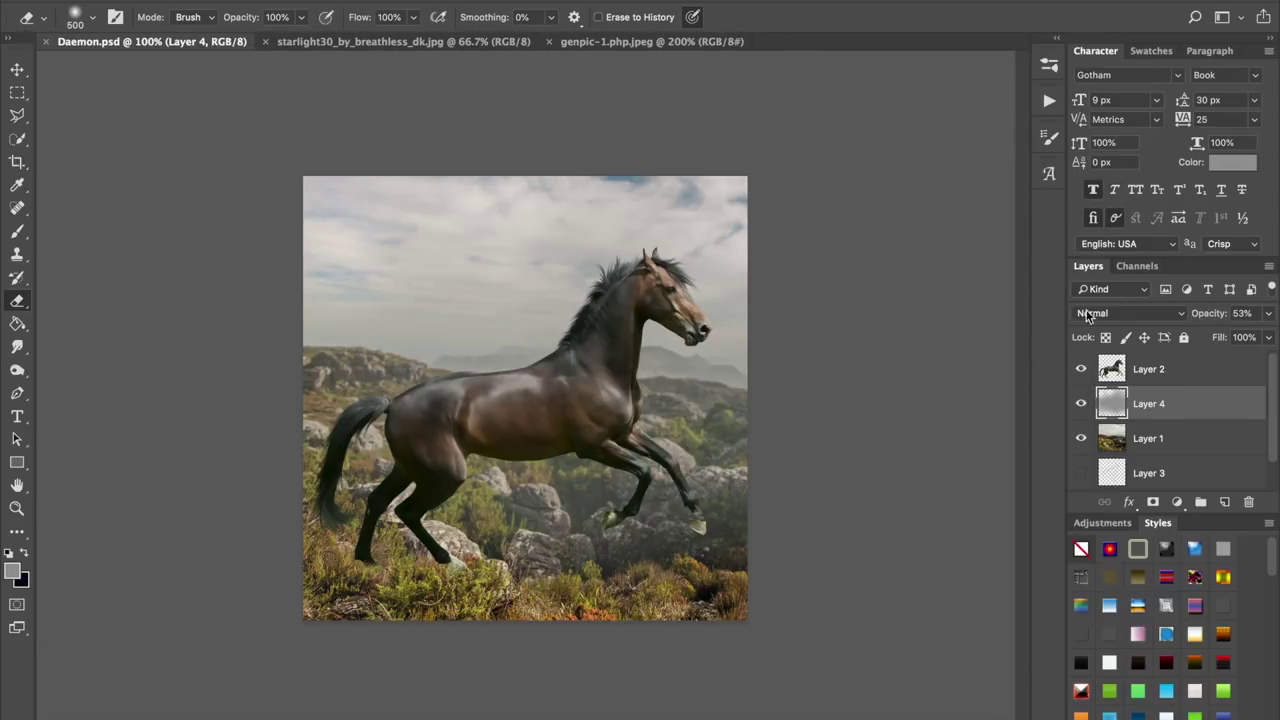
- Float the genpic-1.php.jpeg reference in its own window beside the artwork and return to Layer 2 of Daemon.psd
click(1143, 380)
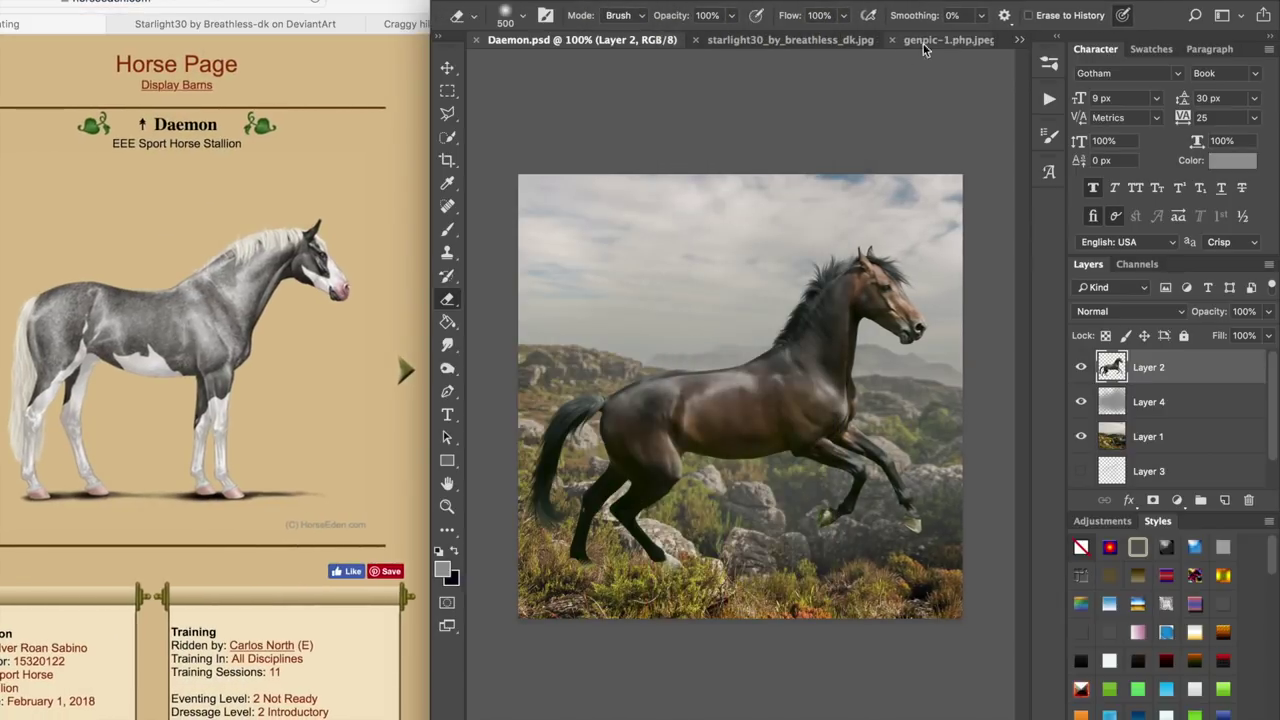
click(926, 41)
drag(916, 44, 234, 75)
drag(478, 75, 389, 141)
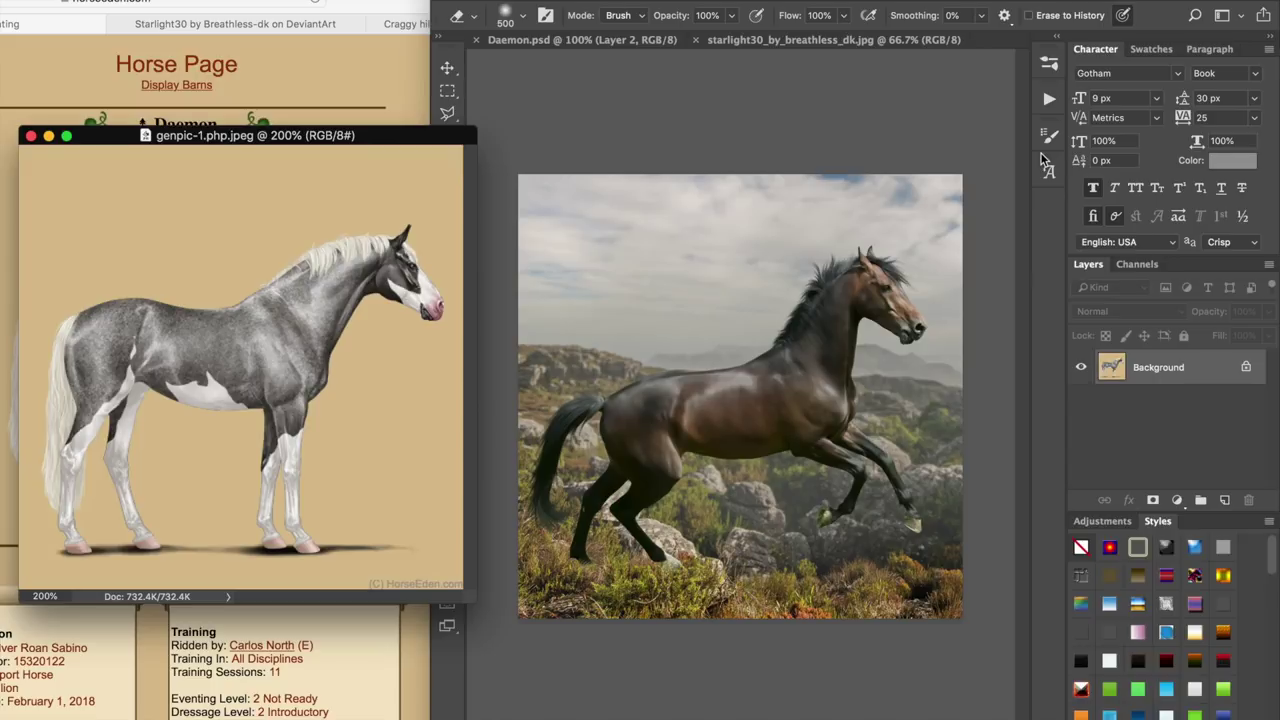
click(565, 42)
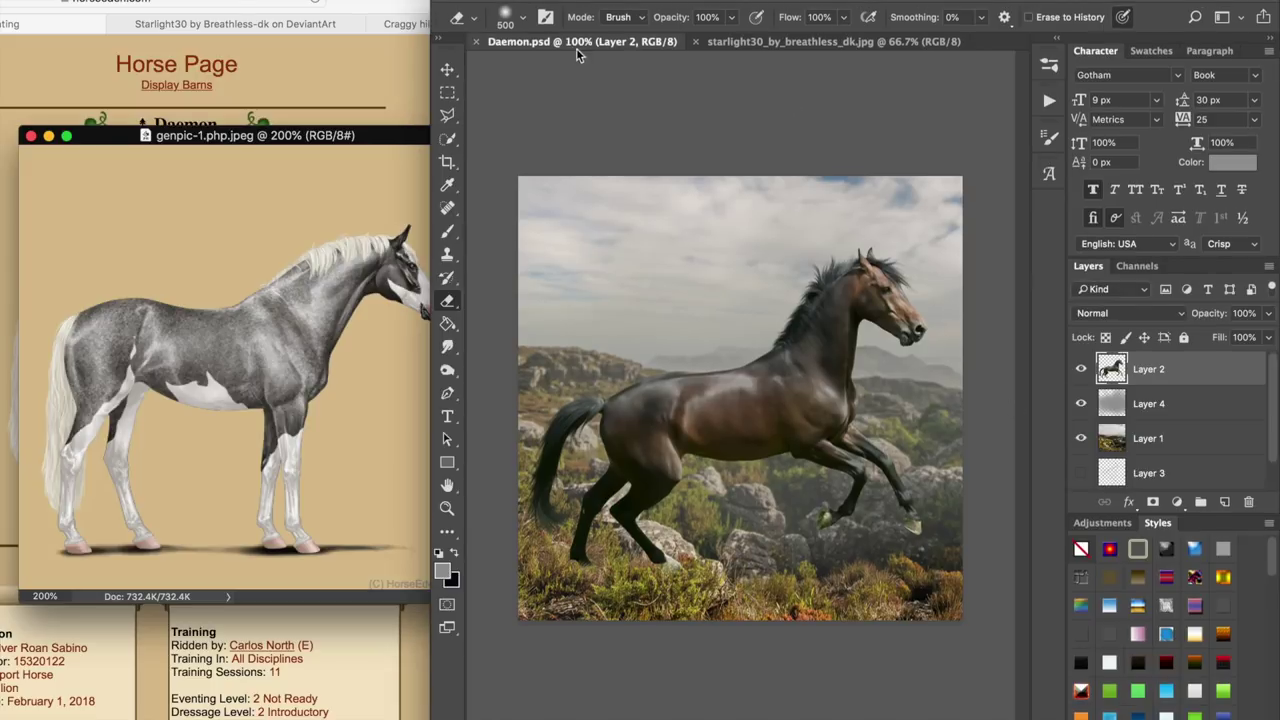
mouse_move(766, 3)
mouse_down()
mouse_move(734, 1)
mouse_move(754, 1)
mouse_up()
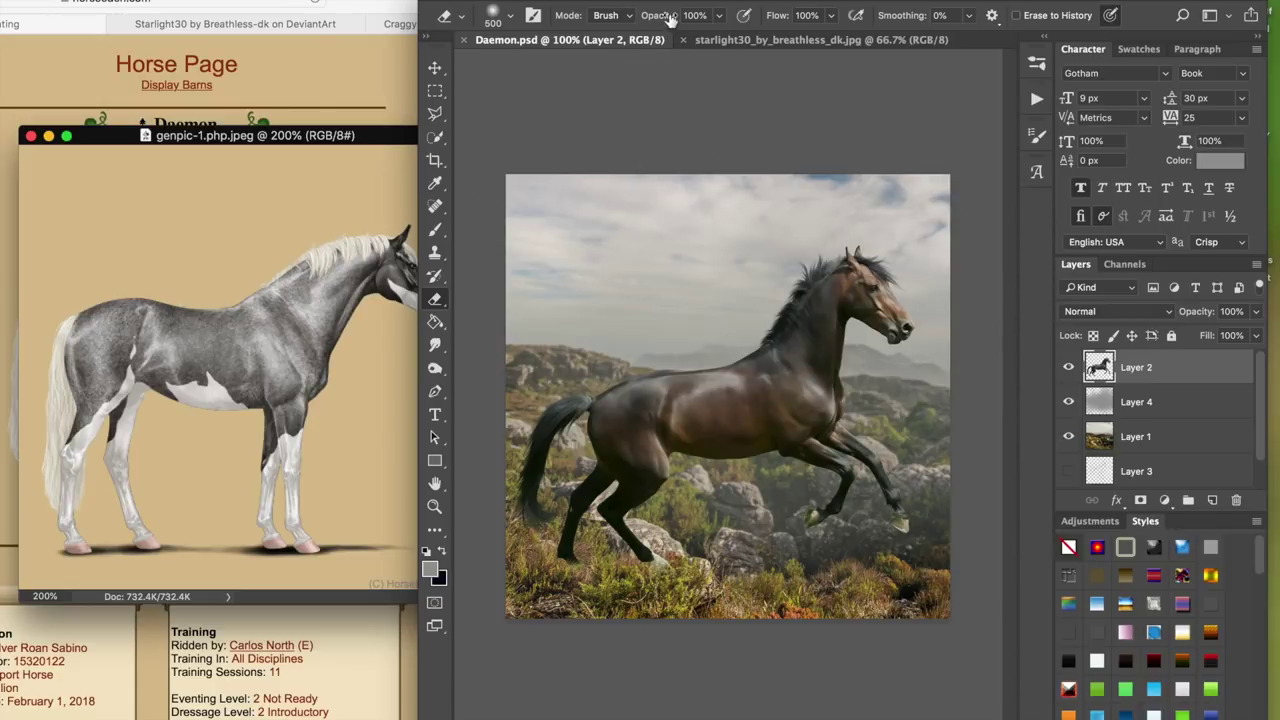
drag(668, 1, 681, 1)
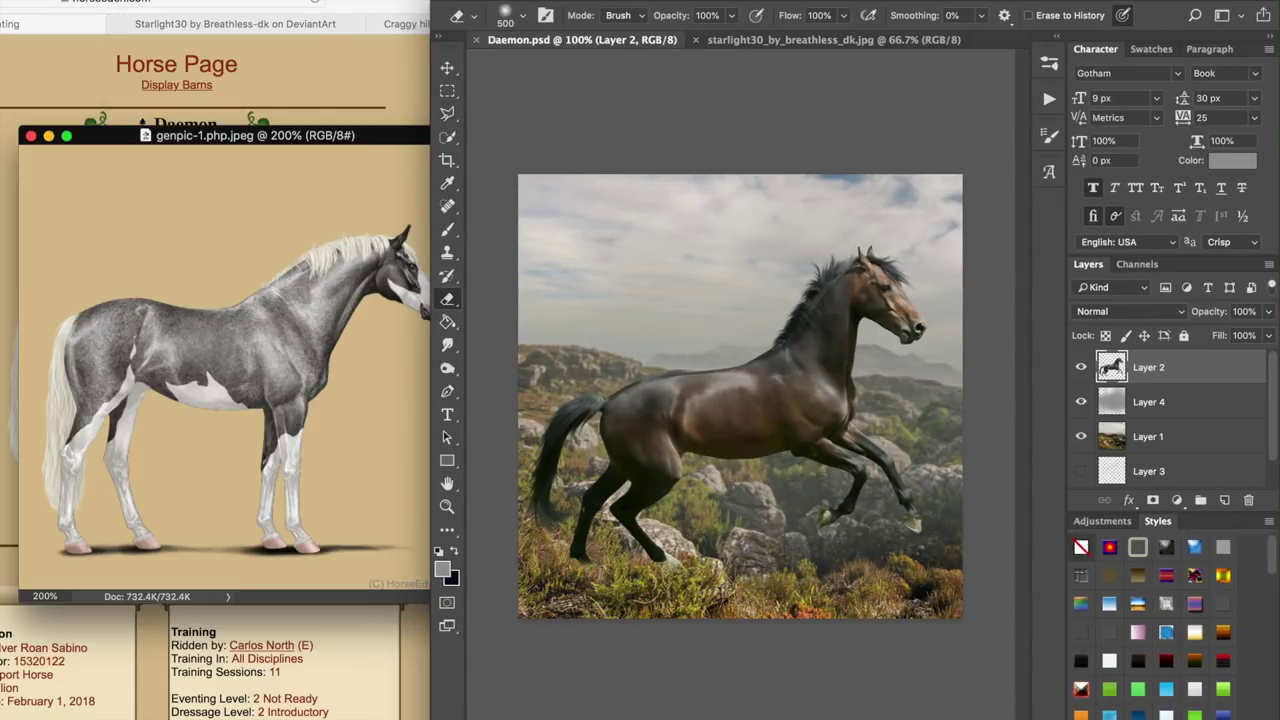
- Load the horse's outline on Layer 2 as a selection and add a new layer above it
click(436, 1)
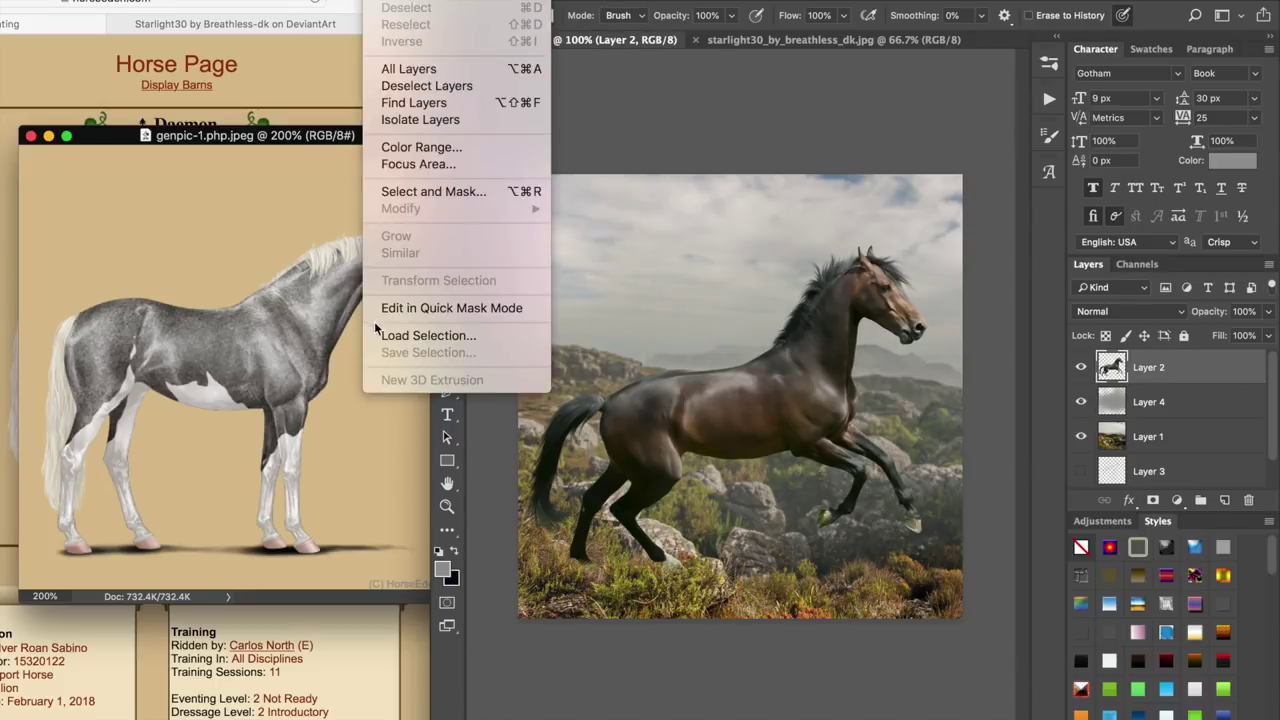
click(430, 336)
click(770, 435)
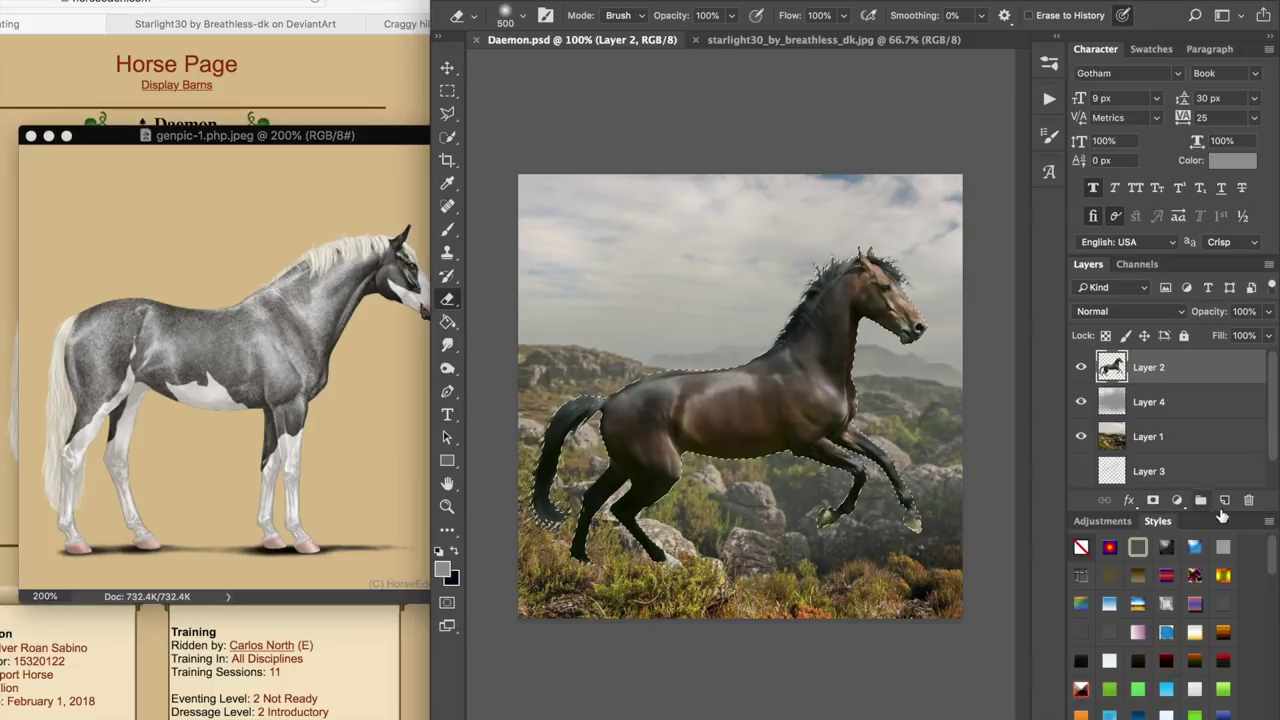
click(1224, 500)
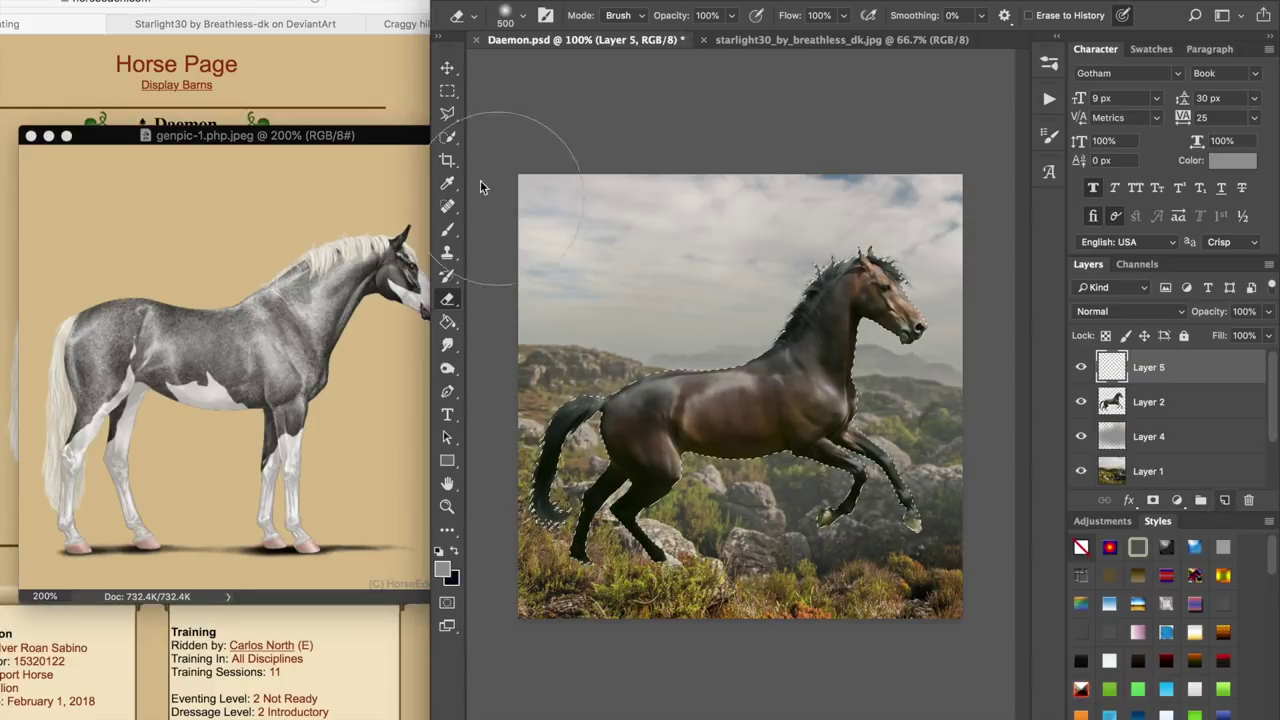
- Sample the dark grey coat colour from the reference horse's head as the foreground colour
click(448, 182)
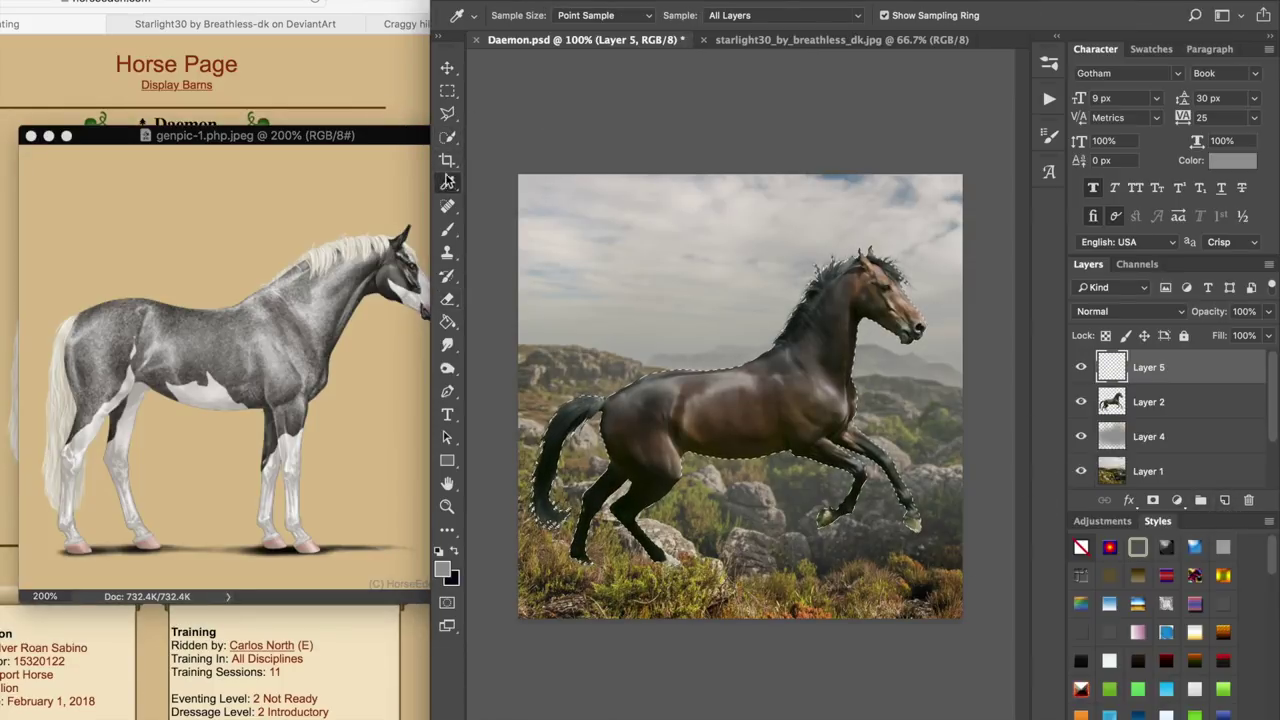
click(396, 268)
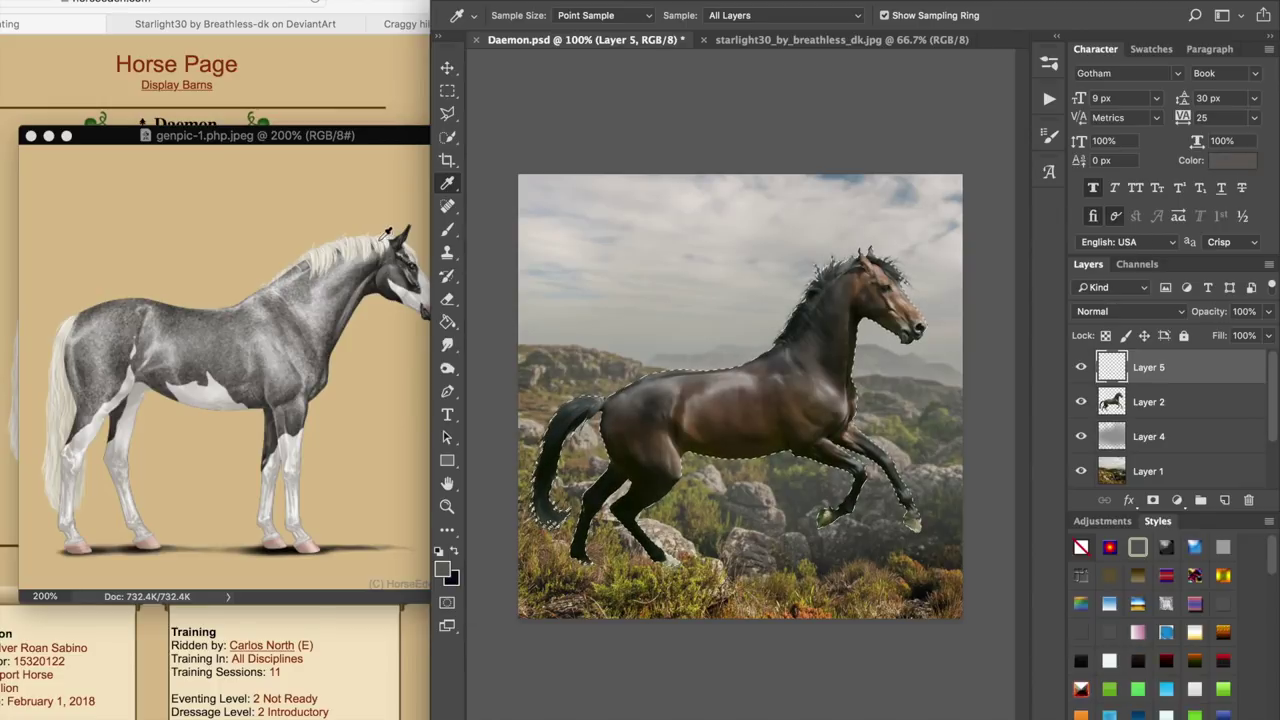
drag(362, 144, 602, 180)
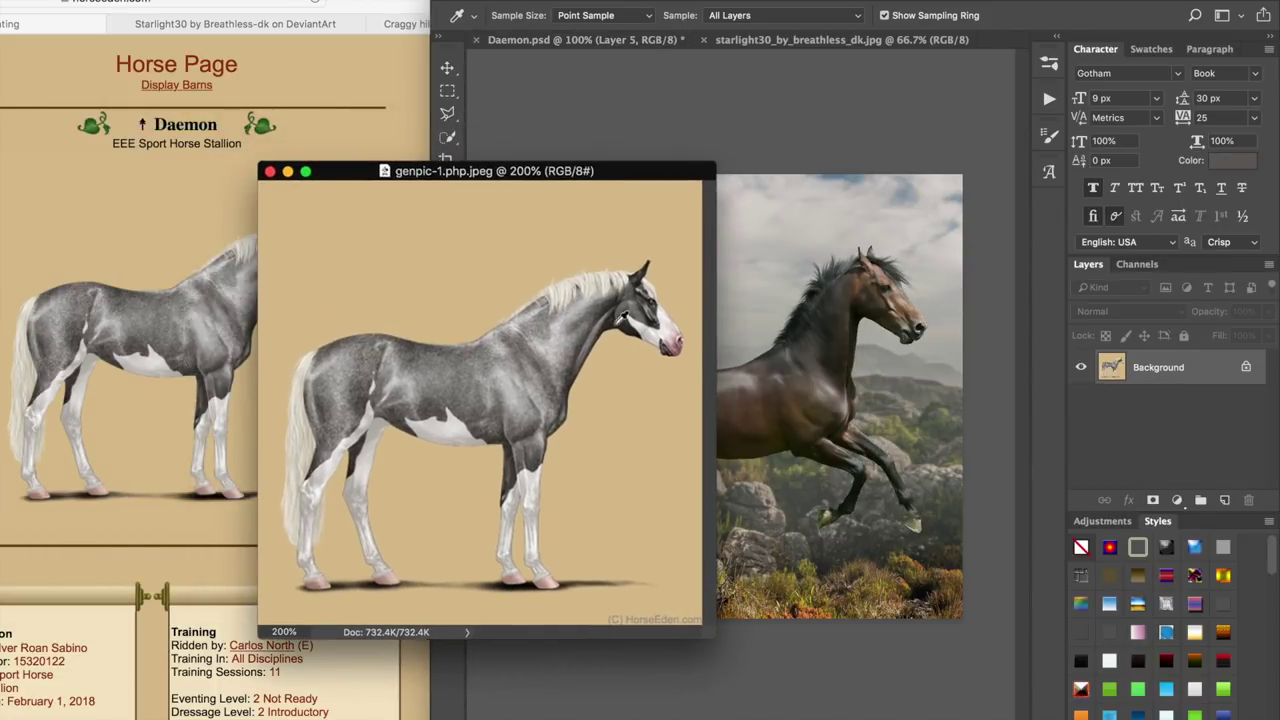
click(623, 315)
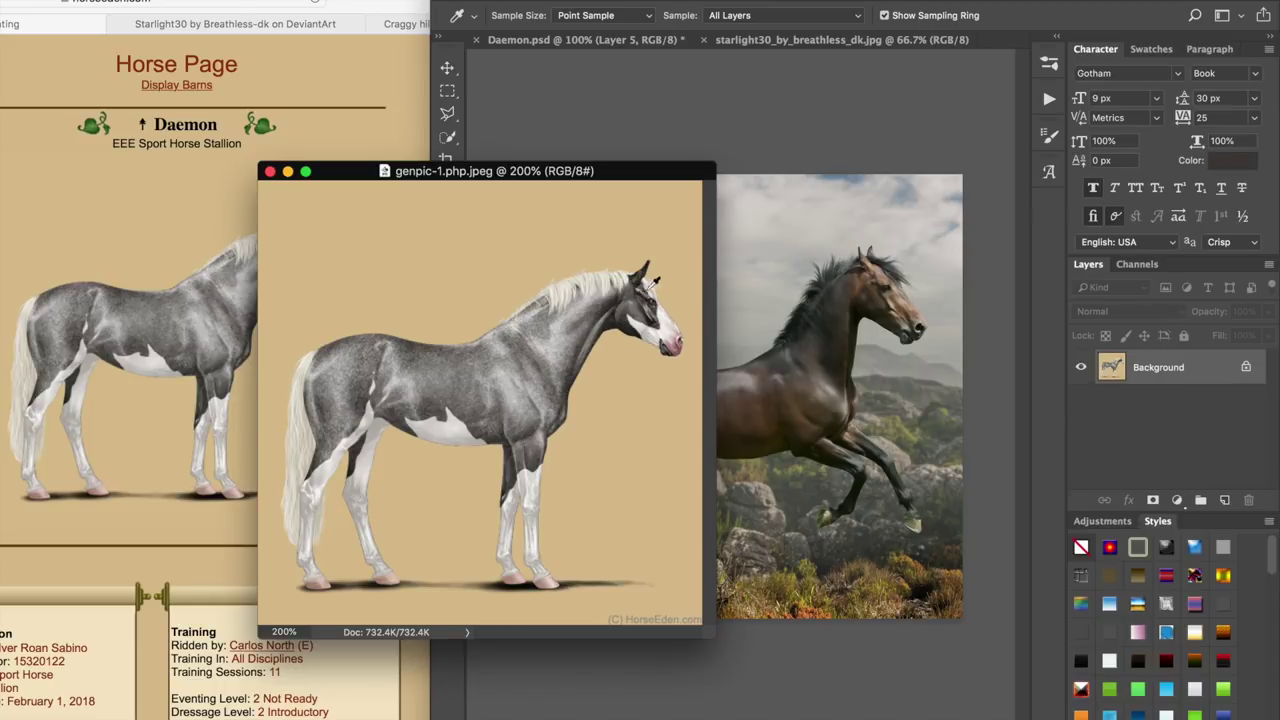
click(633, 306)
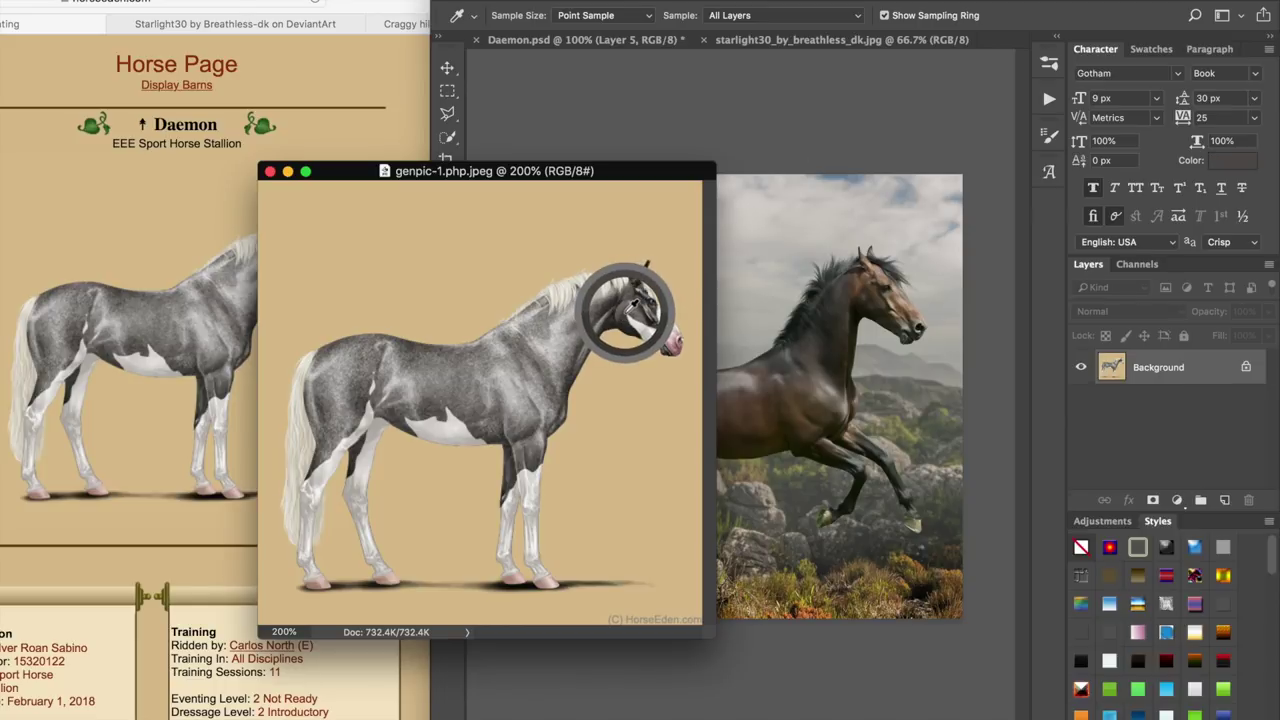
- Paint the dark grey base coat over the horse's body and neck inside the selection with a soft 175 px brush
click(768, 5)
drag(768, 5, 686, 5)
key(b)
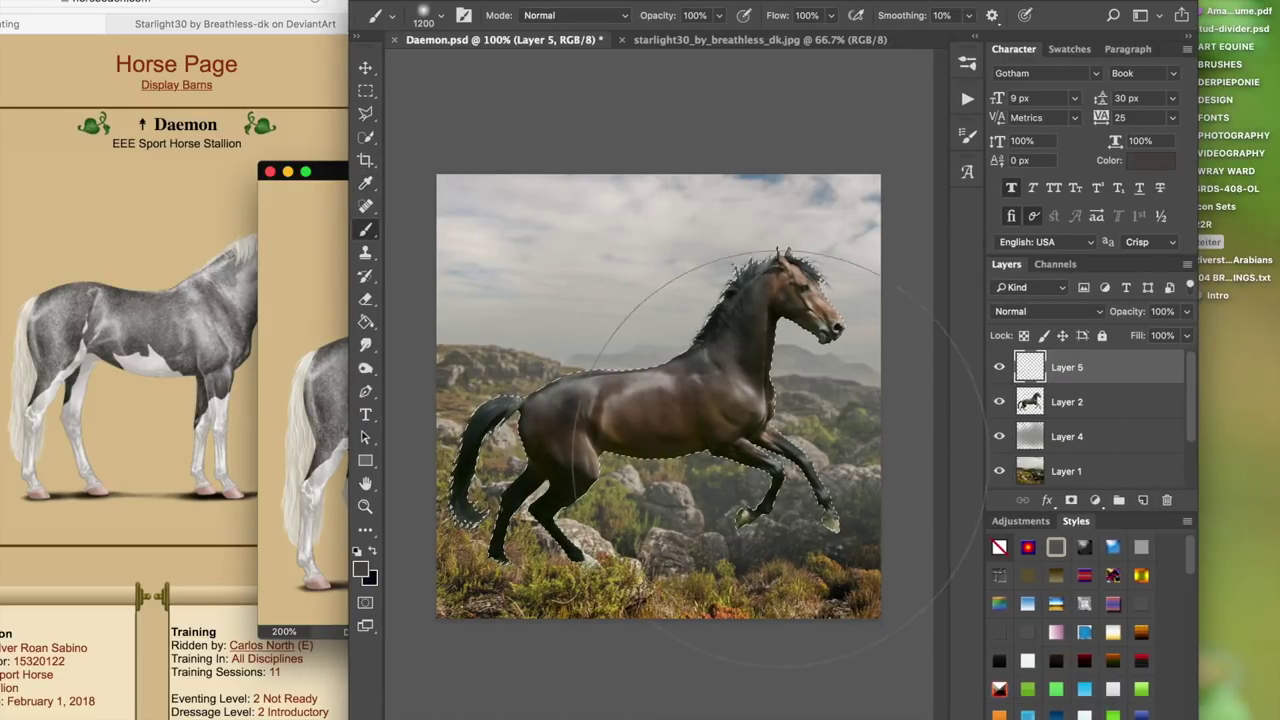
key(bracketleft)
key(bracketleft)
key(bracketleft)
key(bracketleft)
key(bracketleft)
key(bracketleft)
key(bracketleft)
key(bracketleft)
key(bracketleft)
key(bracketleft)
key(bracketleft)
key(bracketleft)
mouse_move(657, 427)
mouse_down()
mouse_move(652, 485)
mouse_move(632, 472)
mouse_move(613, 405)
mouse_move(594, 389)
mouse_move(577, 420)
mouse_move(551, 415)
mouse_move(622, 414)
mouse_move(697, 449)
mouse_move(748, 402)
mouse_move(760, 422)
mouse_move(760, 363)
mouse_move(665, 404)
mouse_up()
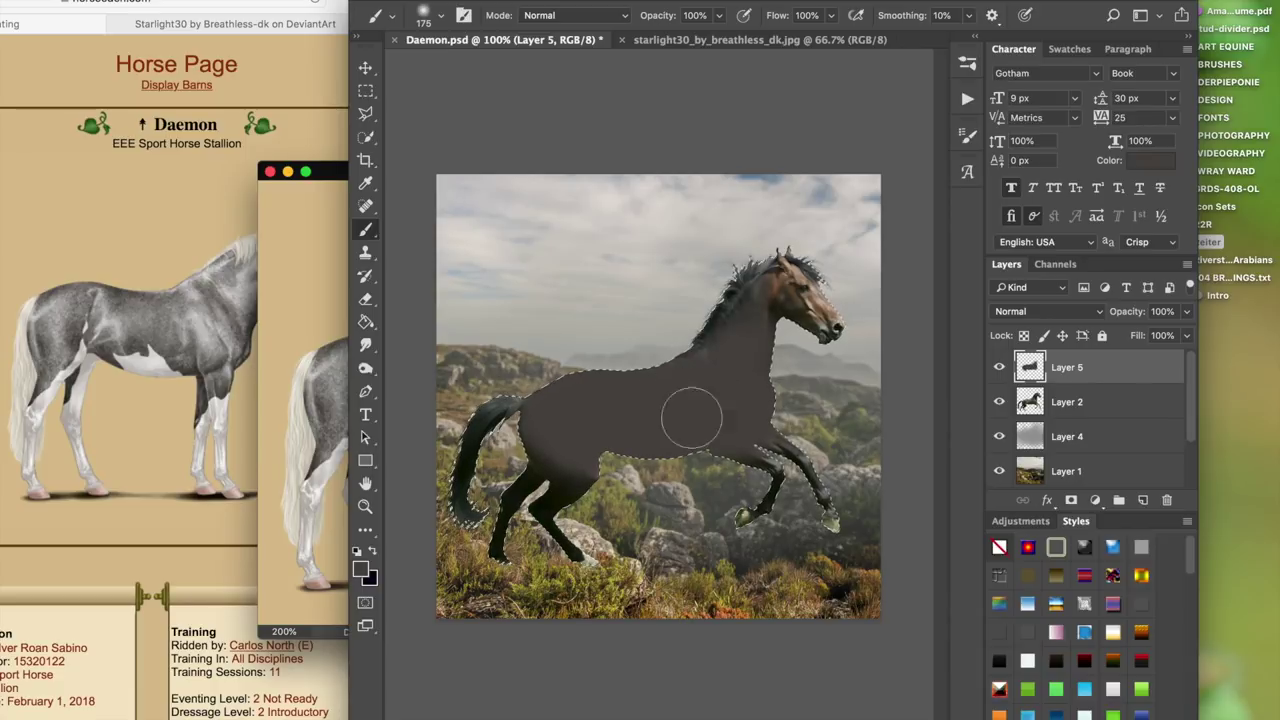
- Keep the reference window beside the canvas and paint the dark grey coat over the horse's head, reducing the soft brush to 60 px
key(super+plus)
key(super+plus)
key(super+plus)
scroll(740, 388, right, 4)
scroll(740, 388, up, 2)
scroll(728, 388, right, 6)
scroll(728, 388, up, 3)
scroll(718, 390, left, 3)
scroll(718, 390, down, 1)
key(bracketleft)
key(bracketleft)
key(bracketleft)
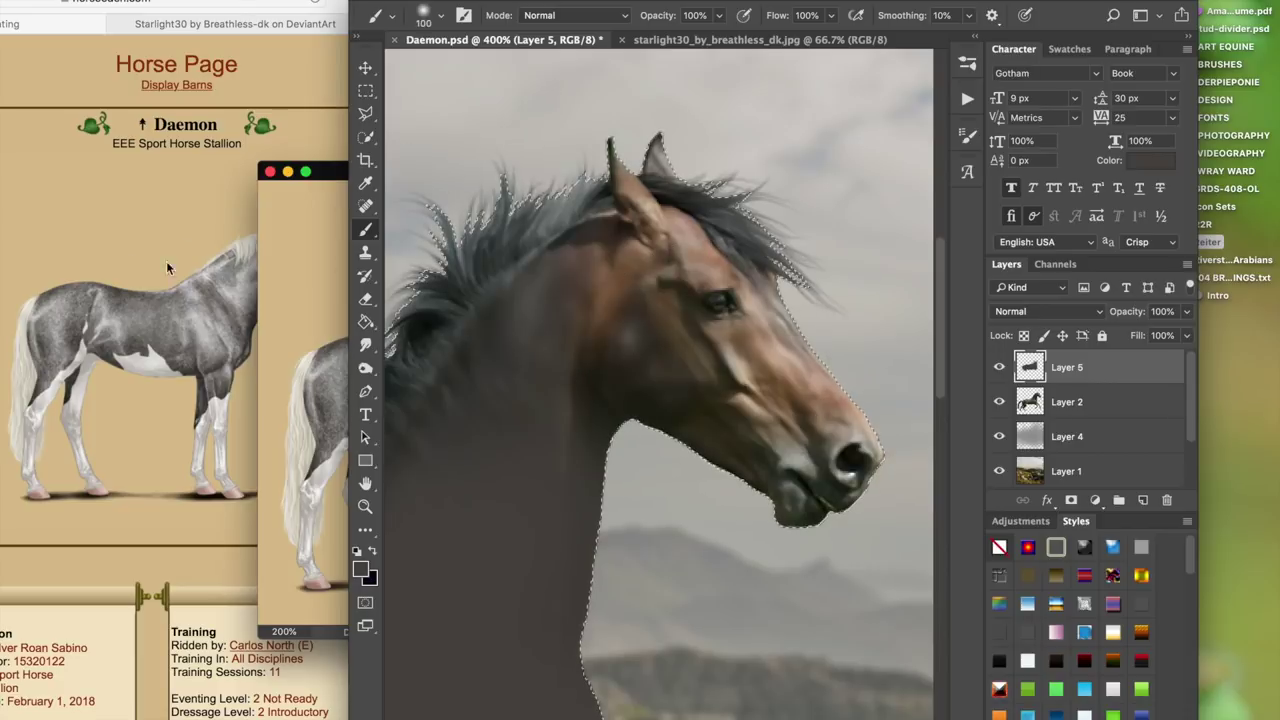
click(322, 173)
drag(443, 173, 287, 147)
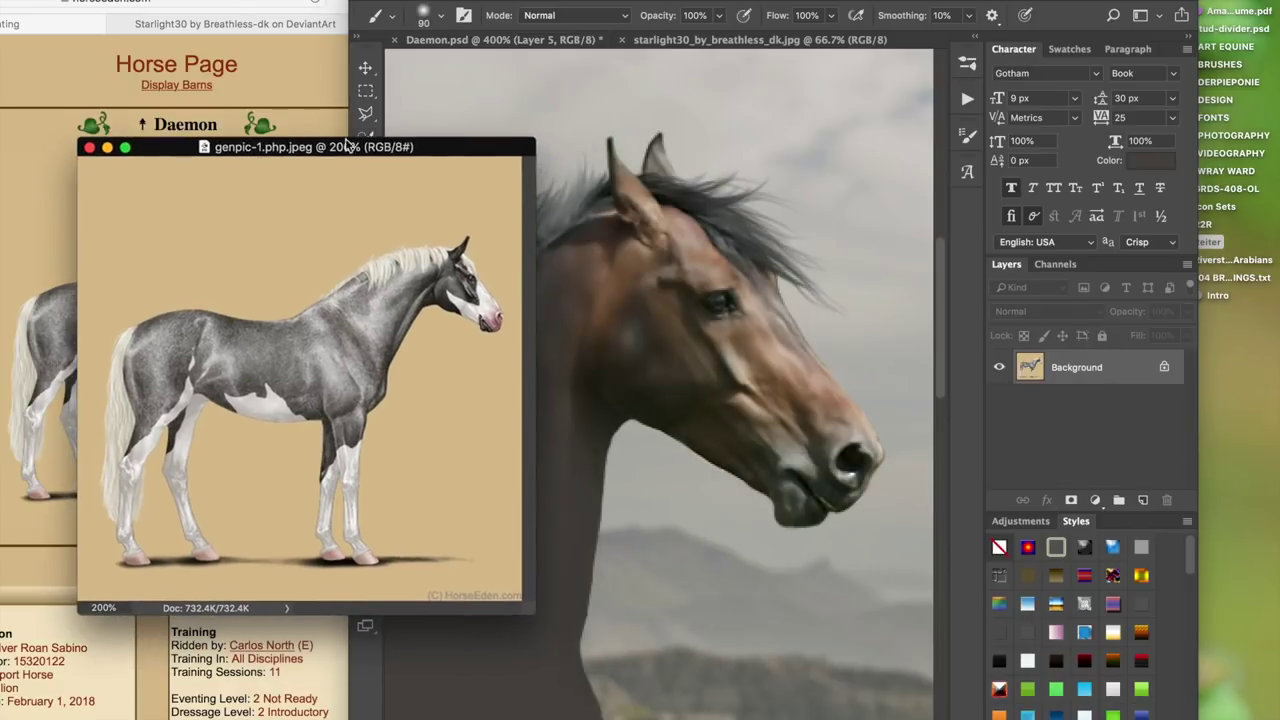
click(828, 174)
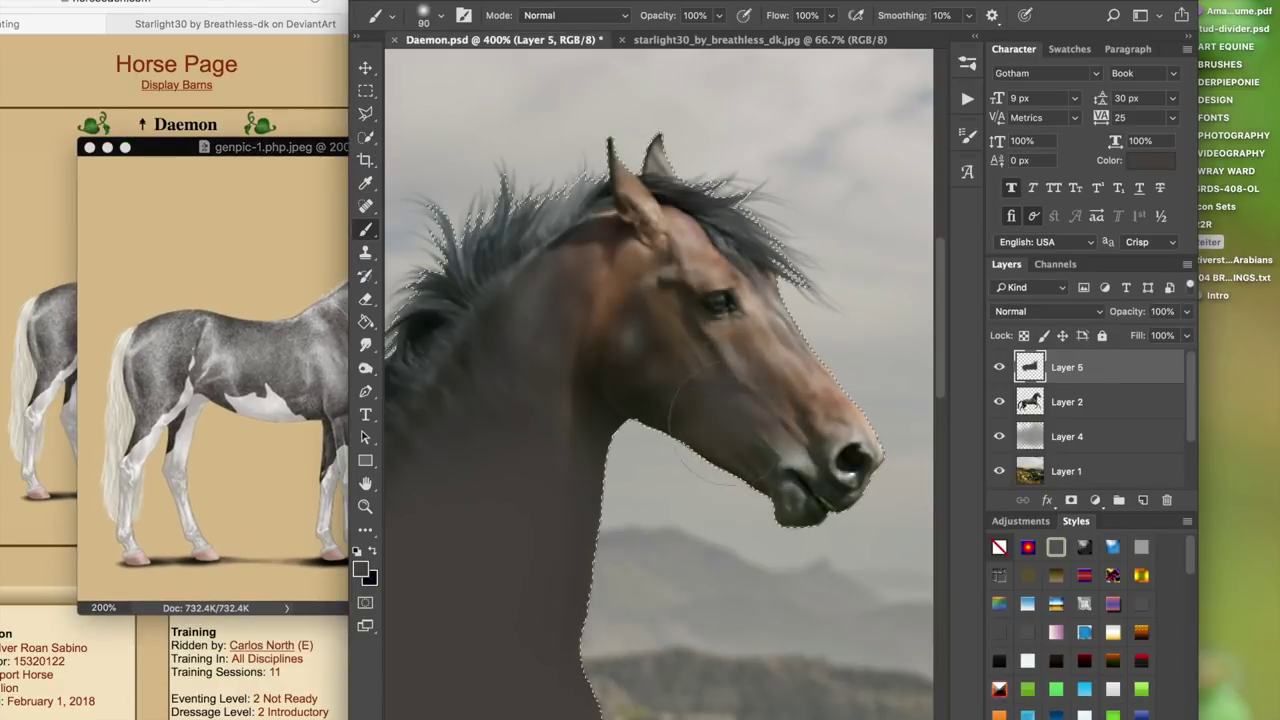
key(bracketleft)
key(bracketleft)
key(bracketleft)
key(bracketleft)
key(bracketleft)
mouse_move(626, 297)
mouse_down()
mouse_move(600, 300)
mouse_move(646, 287)
mouse_move(677, 369)
mouse_move(705, 358)
mouse_up()
key(bracketleft)
mouse_move(681, 266)
mouse_down()
mouse_move(640, 228)
mouse_move(577, 256)
mouse_move(645, 253)
mouse_move(629, 188)
mouse_move(713, 270)
mouse_move(676, 272)
mouse_move(733, 280)
mouse_move(765, 317)
mouse_move(679, 220)
mouse_move(652, 216)
mouse_move(764, 306)
mouse_up()
key(bracketleft)
key(bracketleft)
key(bracketleft)
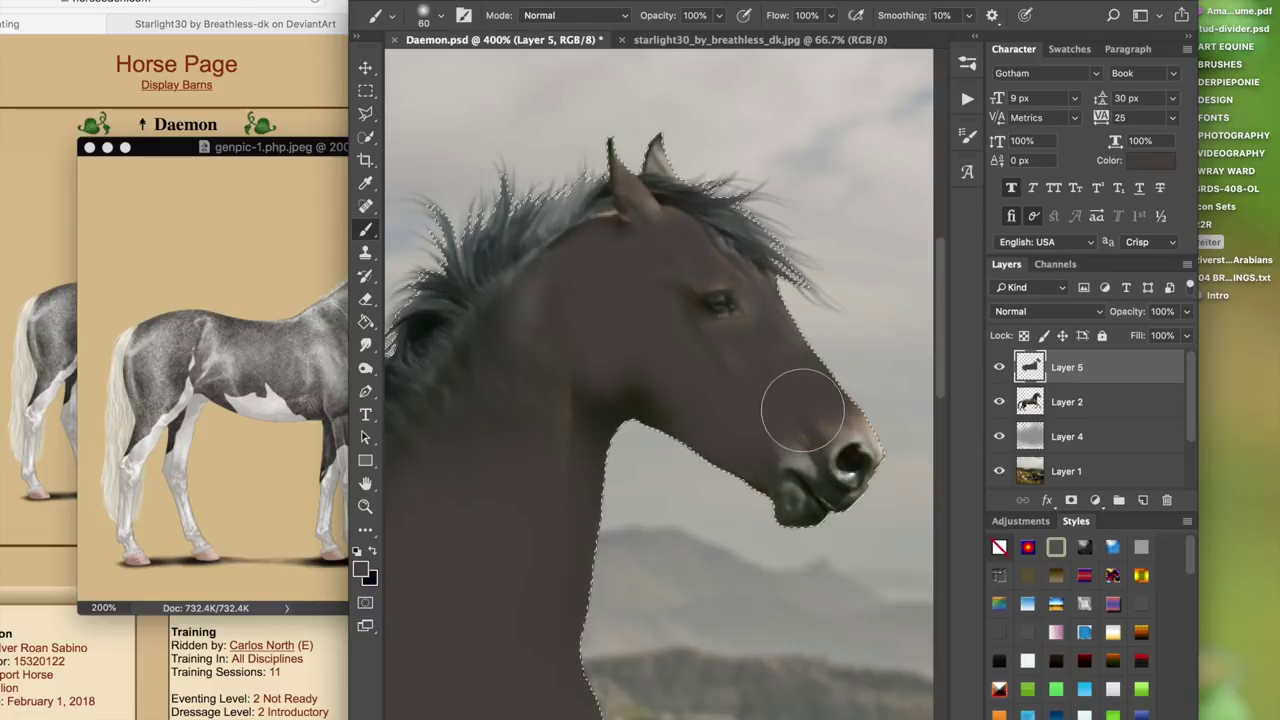
- Extend the dark grey base coat onto the horse's upper forelegs with the soft 60 px brush
scroll(803, 410, down, 5)
scroll(803, 410, left, 5)
scroll(799, 401, down, 4)
scroll(799, 401, right, 5)
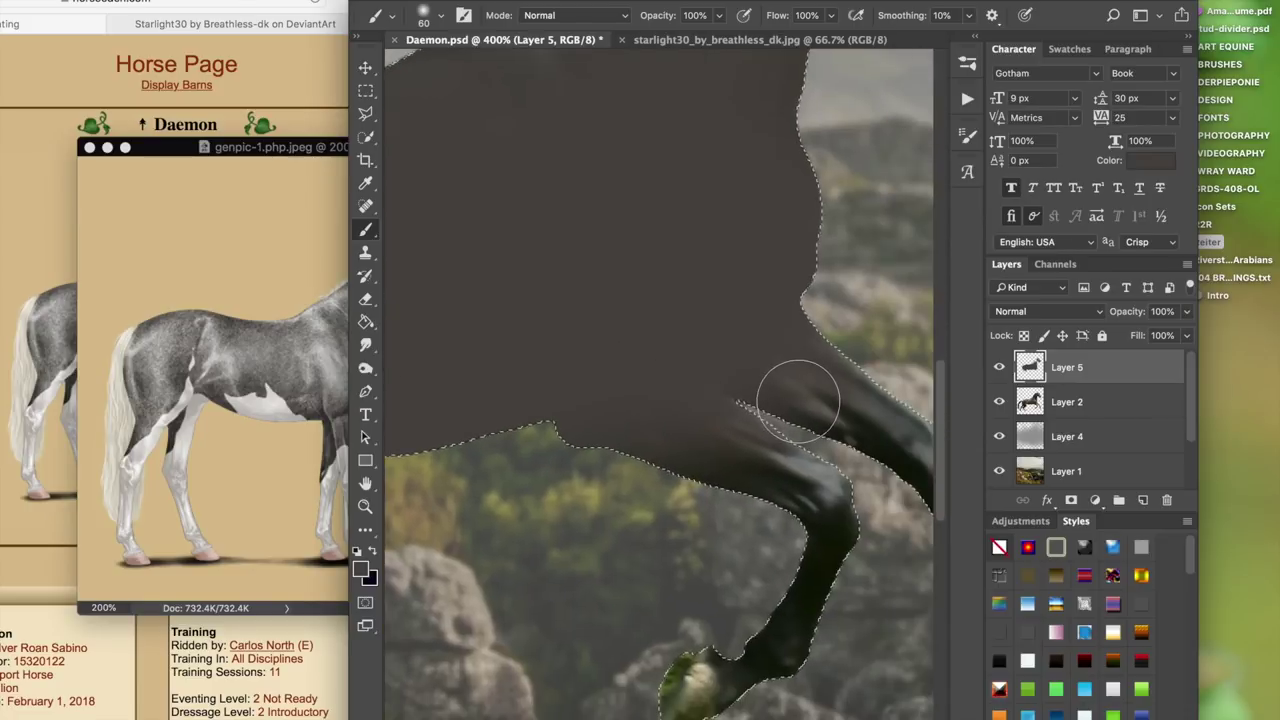
- Check the grey-brown paint over the whole horse and set Layer 5's blend mode to Color
scroll(749, 474, left, 10)
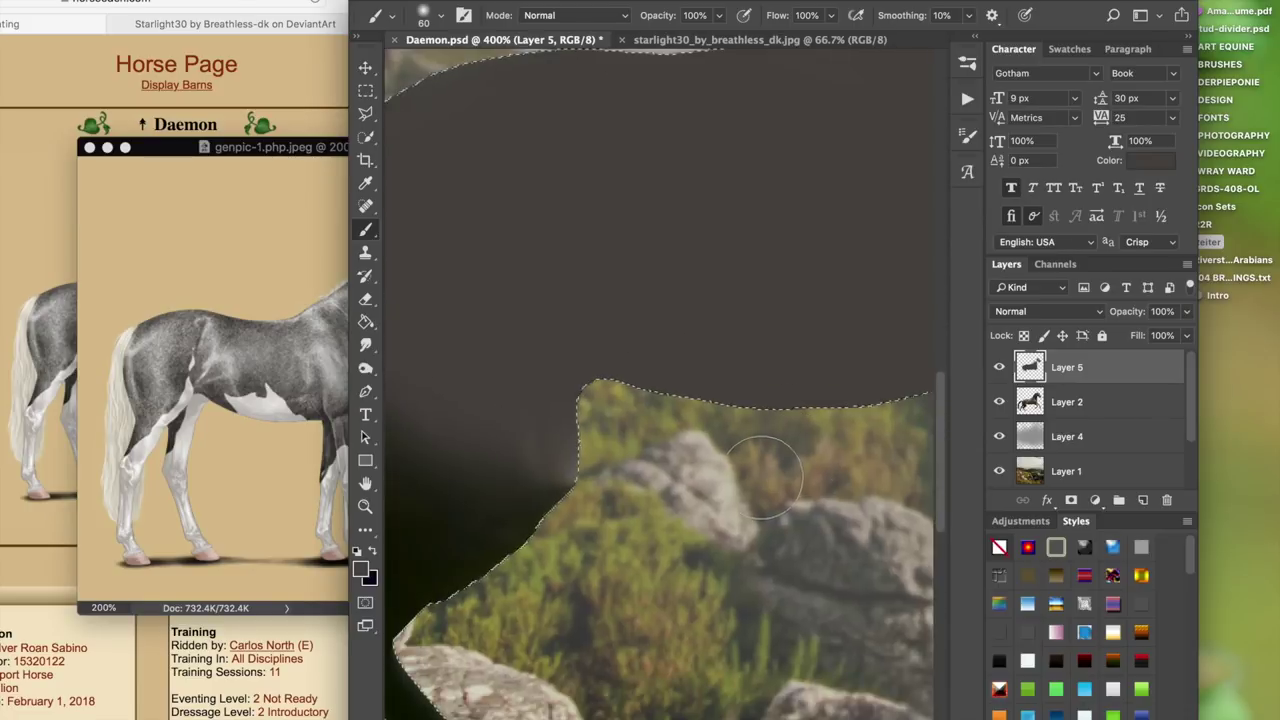
scroll(749, 470, down, 3)
scroll(749, 467, up, 6)
scroll(749, 467, right, 4)
scroll(748, 470, up, 3)
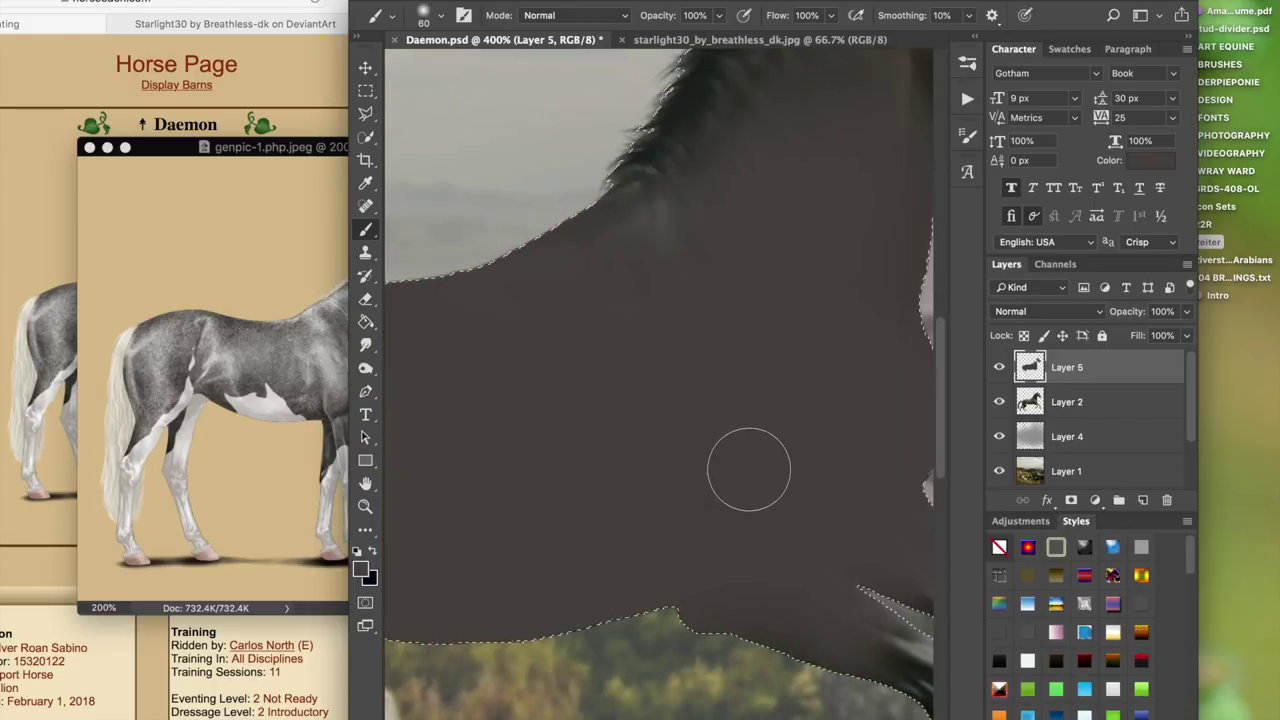
key(super+minus)
key(super+minus)
key(super+minus)
key(super+minus)
key(super+plus)
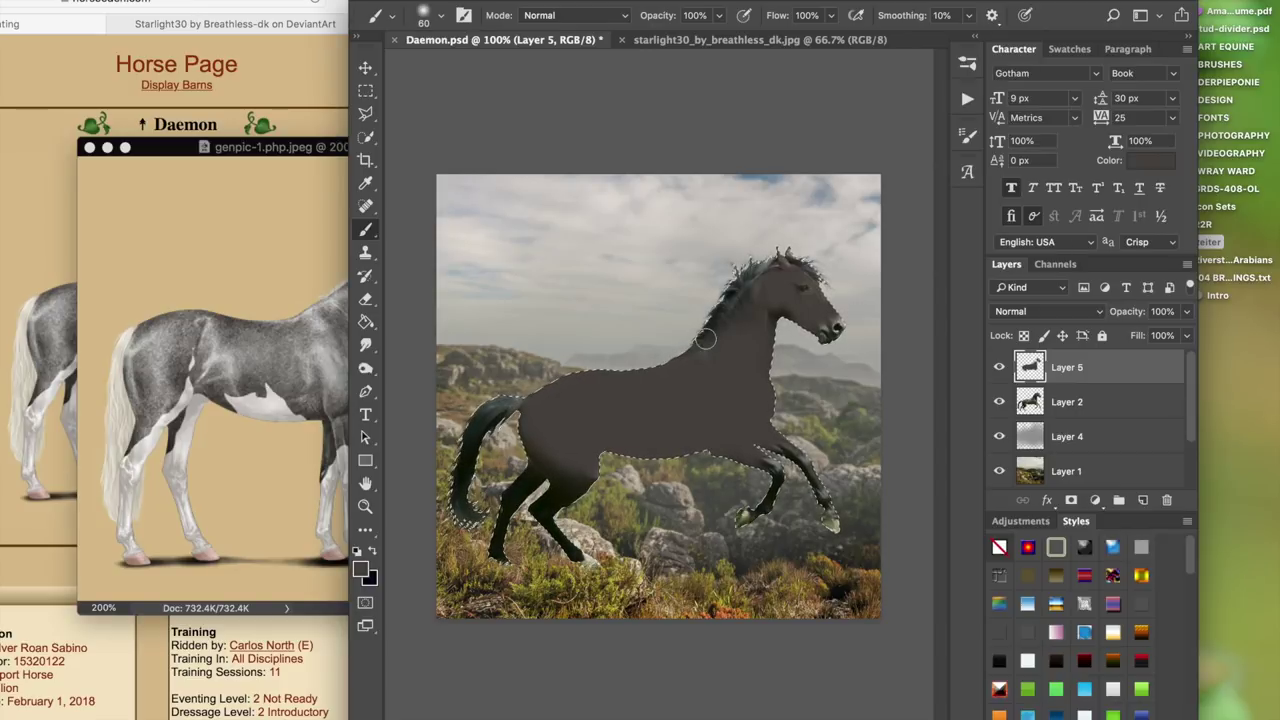
click(1058, 313)
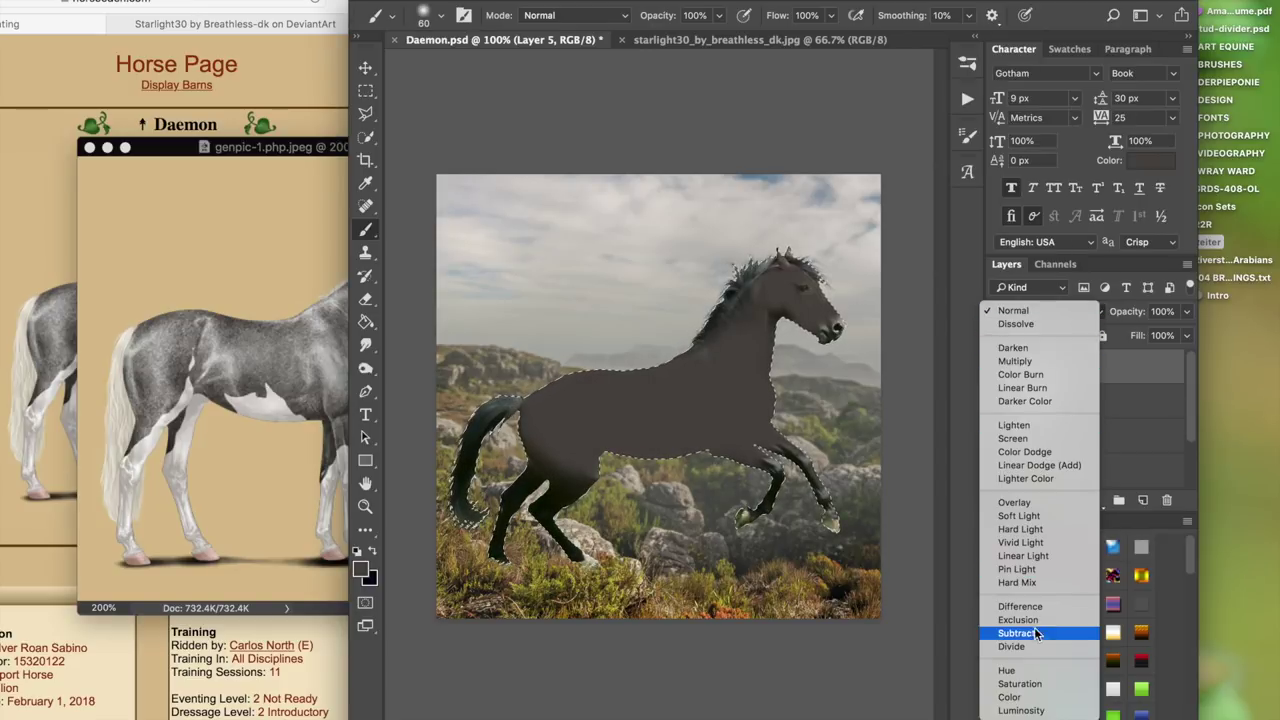
click(1027, 697)
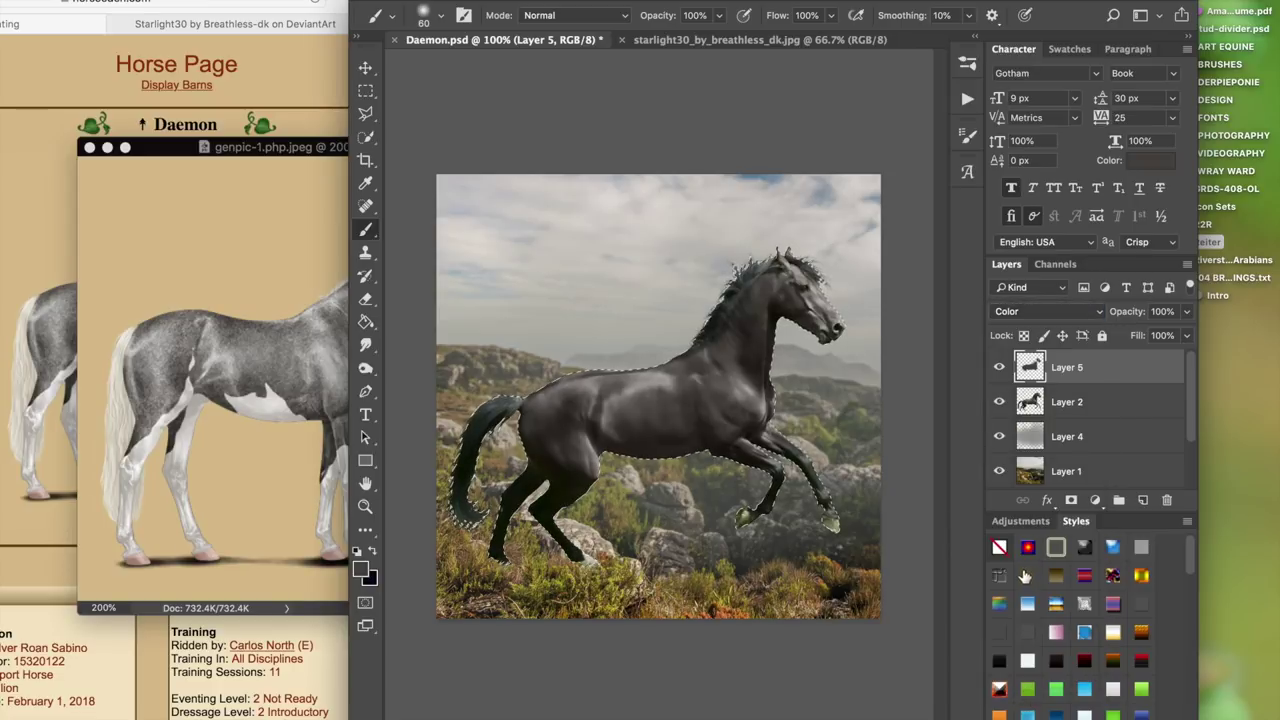
- Try the Hue and Saturation blend modes and 65% opacity on Layer 5, returning to Color at 100% opacity
click(1050, 309)
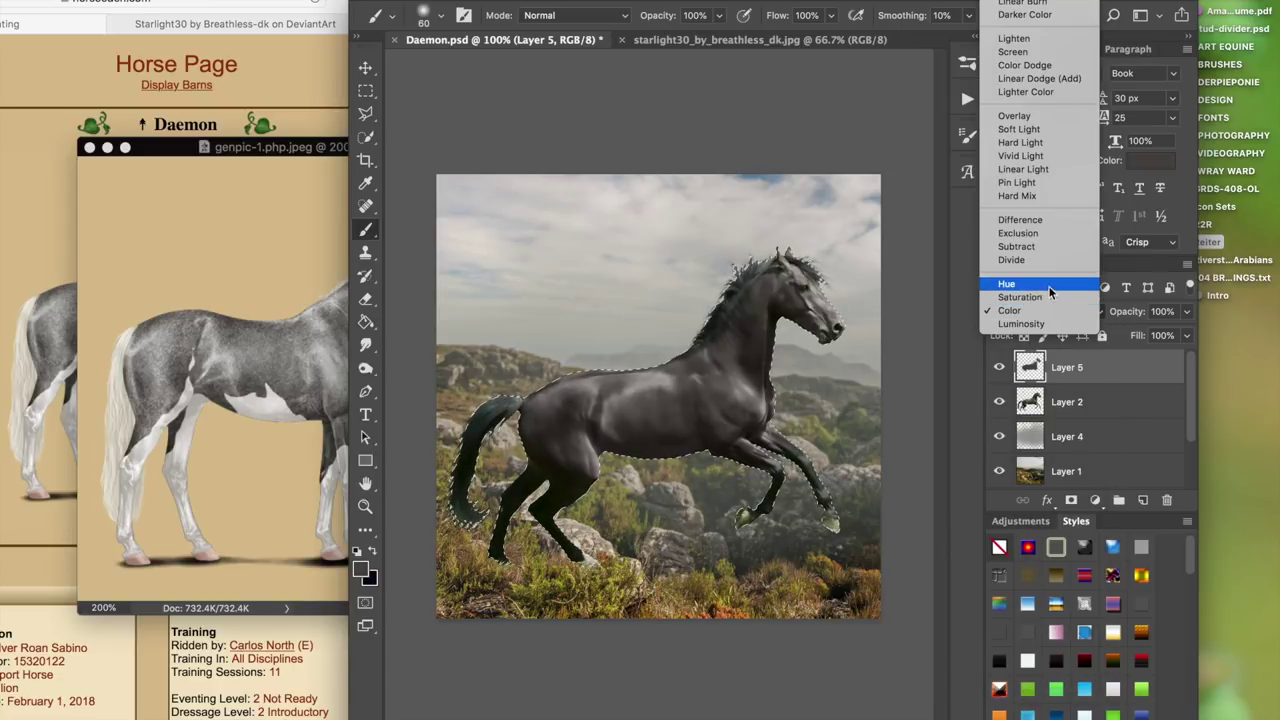
click(1048, 280)
click(1050, 311)
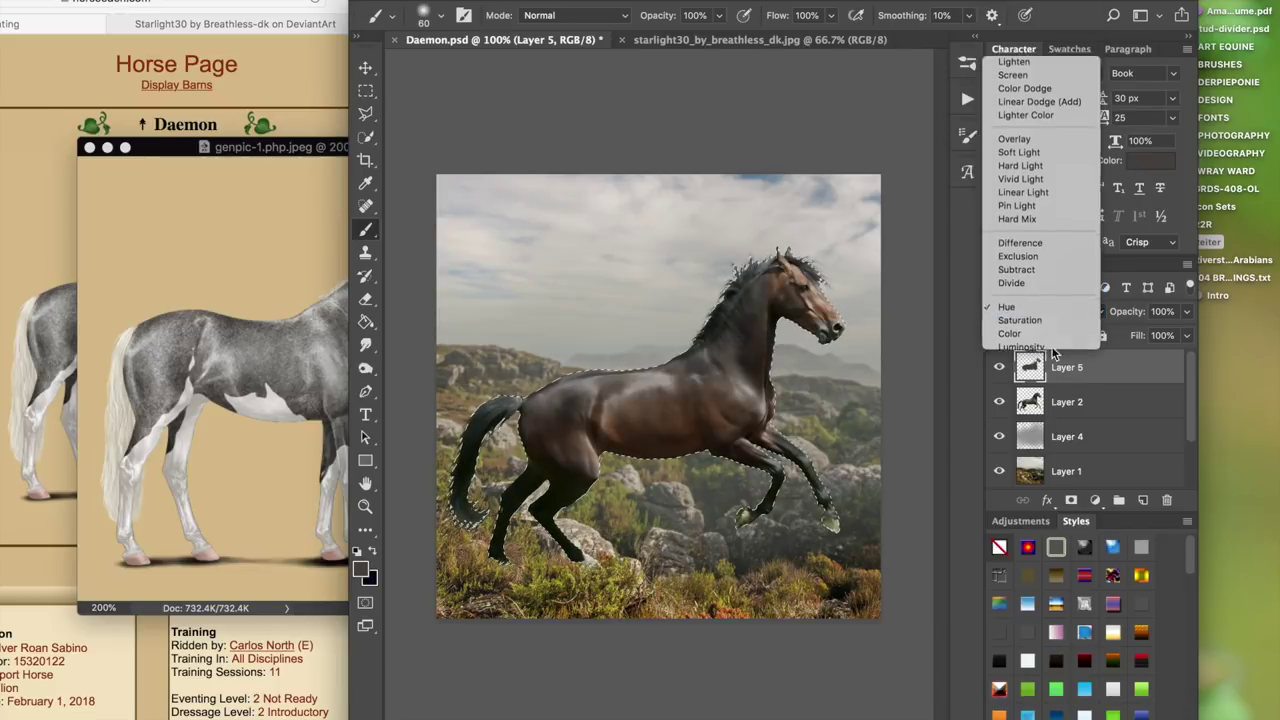
click(1040, 330)
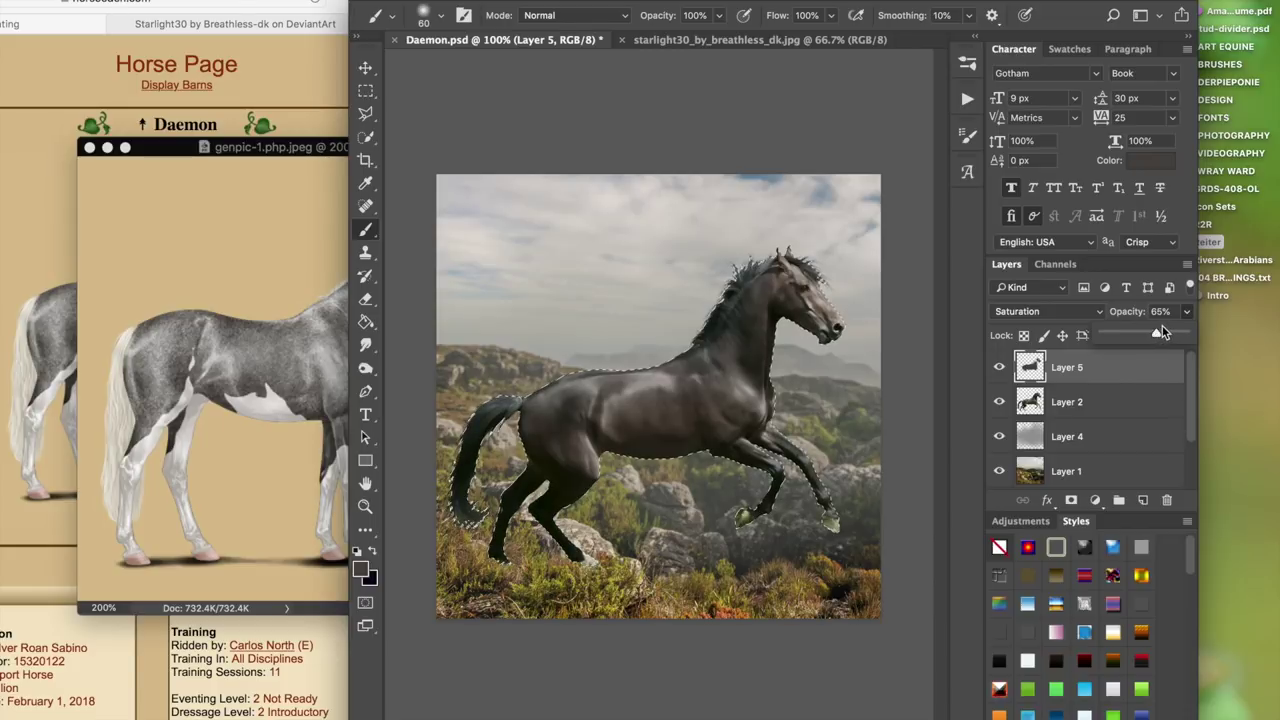
drag(662, 2, 718, 2)
click(1071, 315)
click(1077, 324)
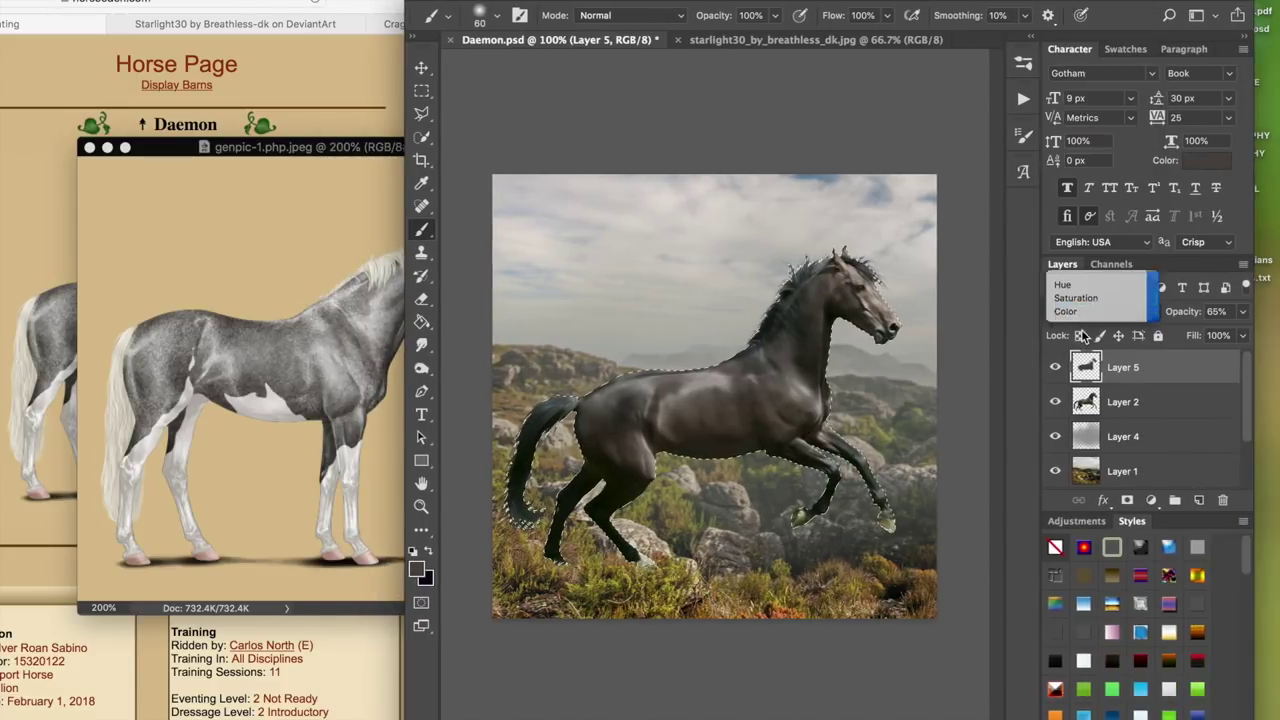
click(1241, 312)
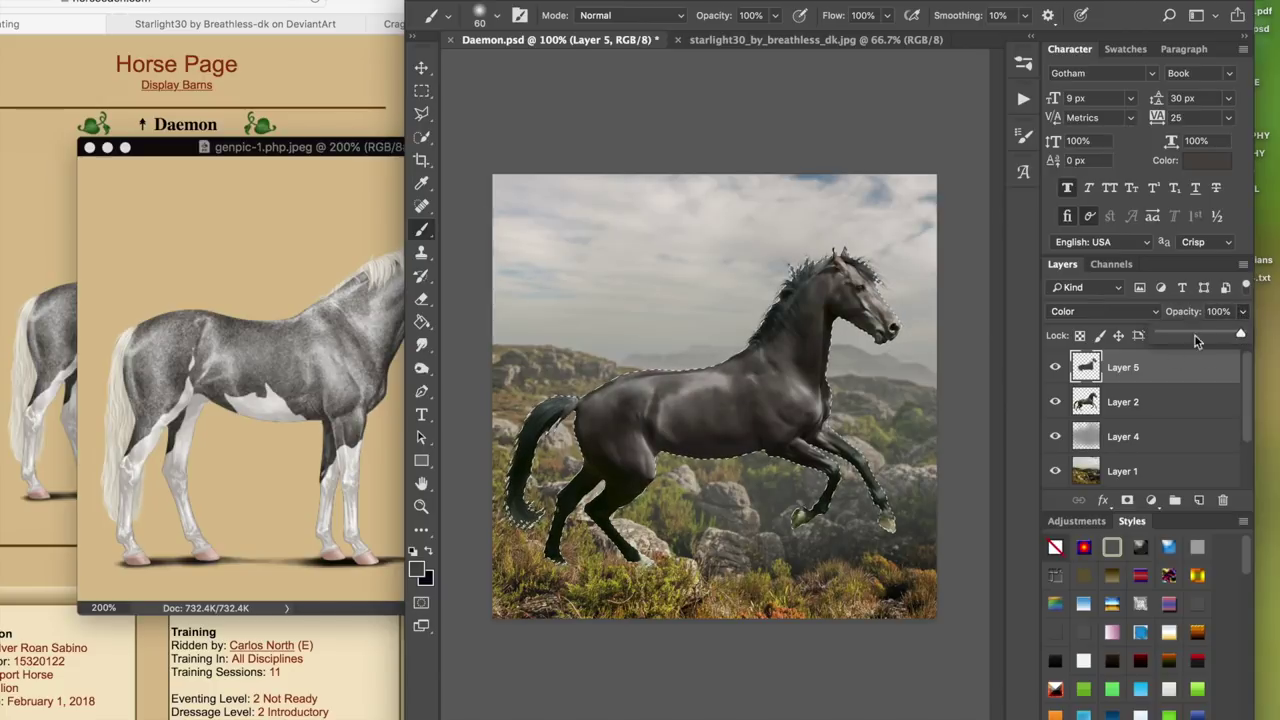
- Add a new layer above Layer 5 and sample near-black from the horse's hind leg as the brush colour
click(1199, 500)
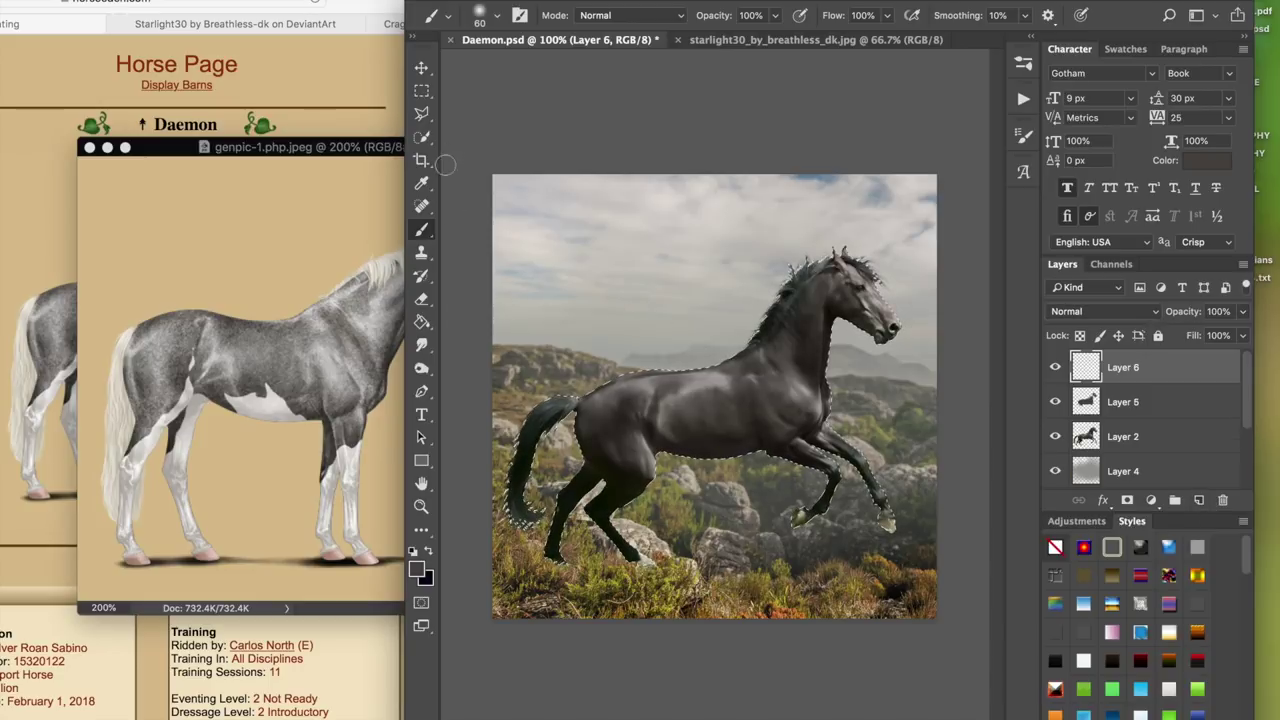
key(i)
mouse_move(838, 176)
mouse_down()
mouse_move(829, 162)
mouse_move(831, 176)
mouse_up()
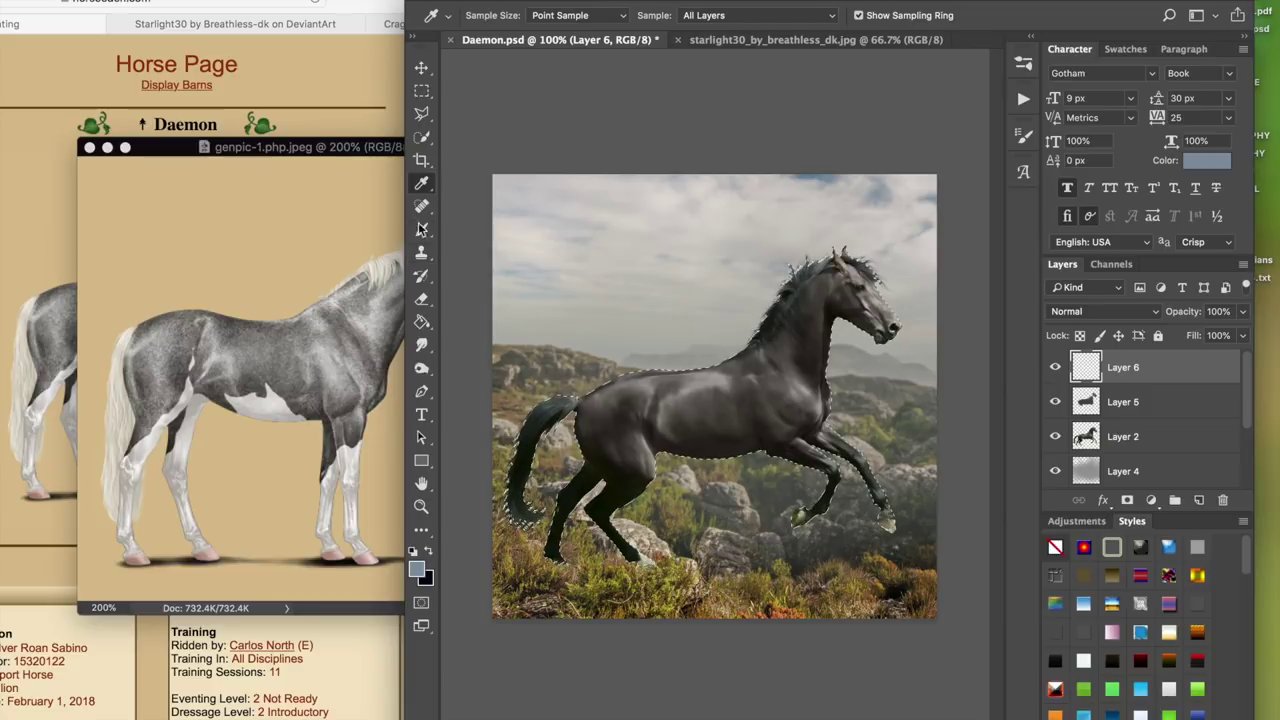
click(610, 500)
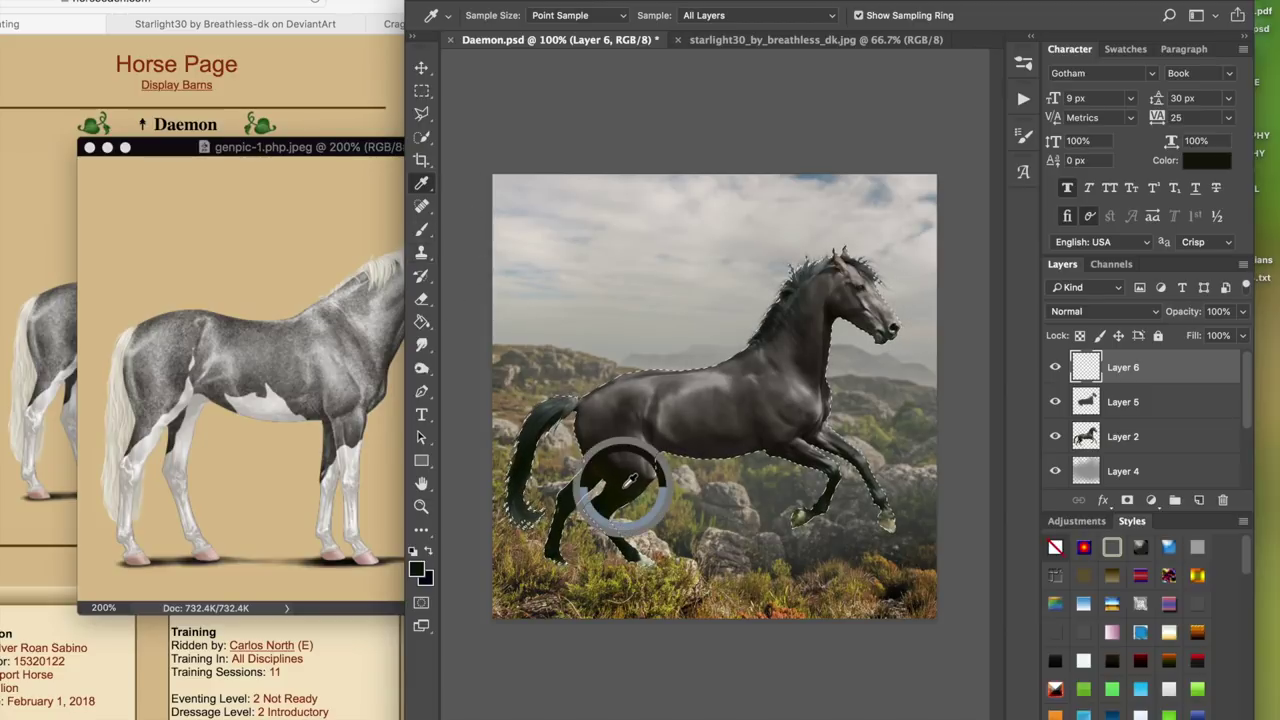
click(423, 234)
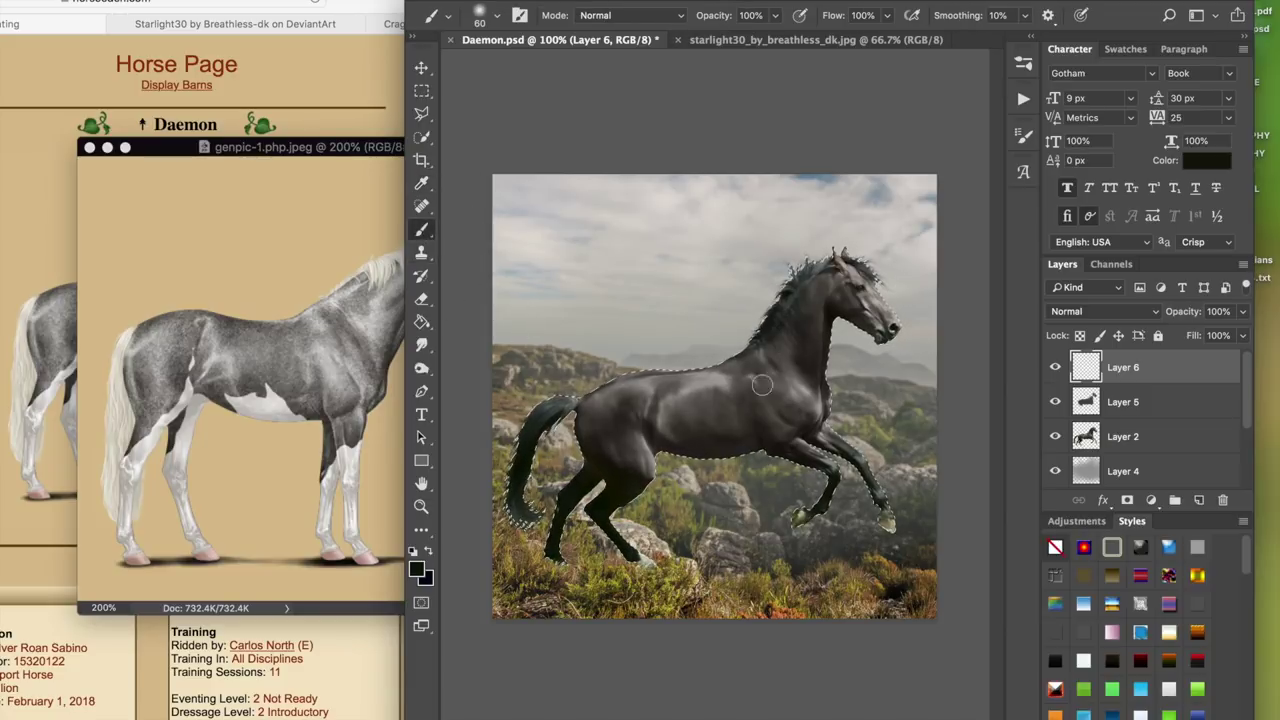
- Clear the horse selection and set the brush size to 250 px
key(bracketright)
key(bracketright)
key(bracketright)
key(bracketright)
key(bracketright)
key(bracketright)
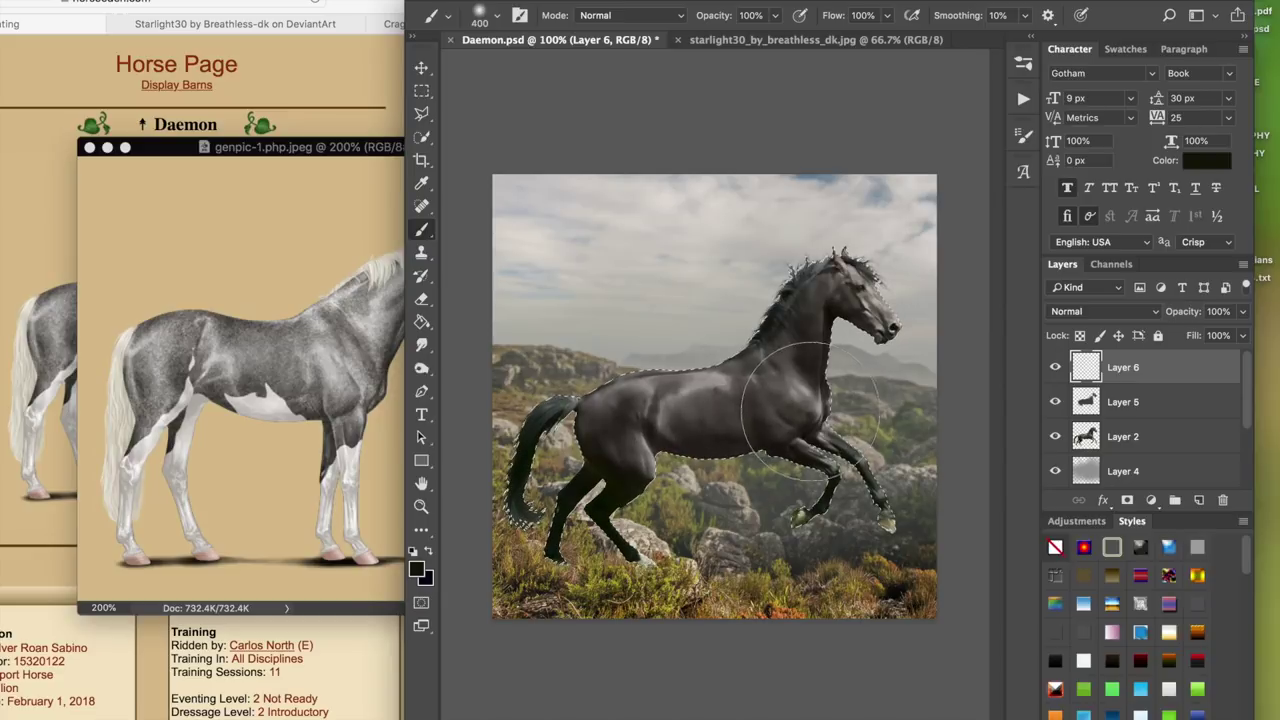
key(super+d)
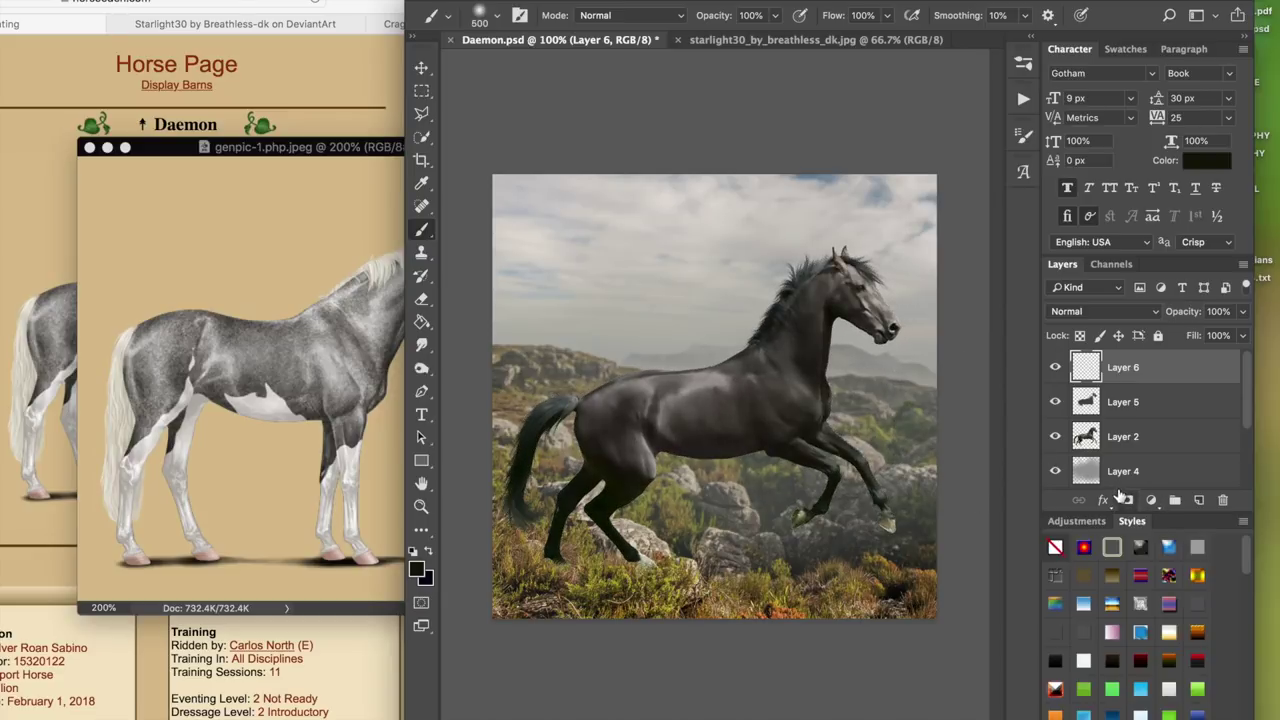
key(bracketleft)
key(bracketleft)
key(bracketleft)
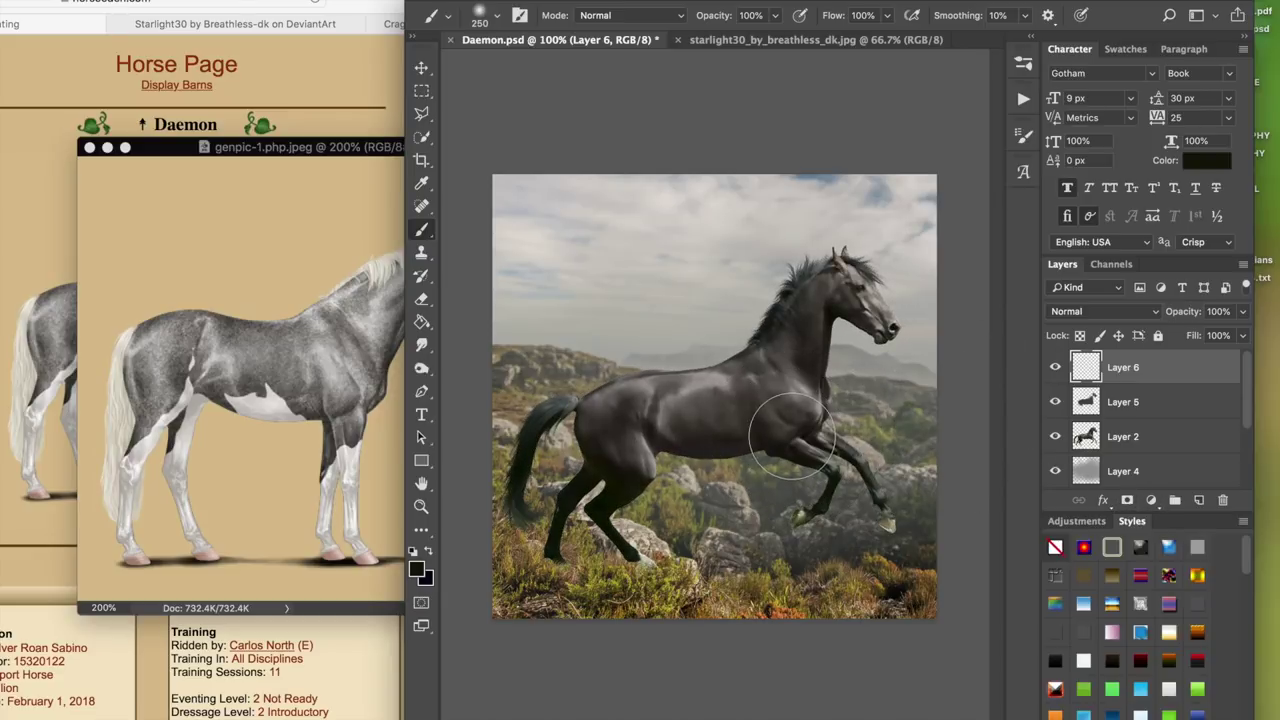
- Reposition the reference image so its horse's head is visible and reduce the brush to 80 px for the head
key(super+equal)
scroll(787, 432, up, 1)
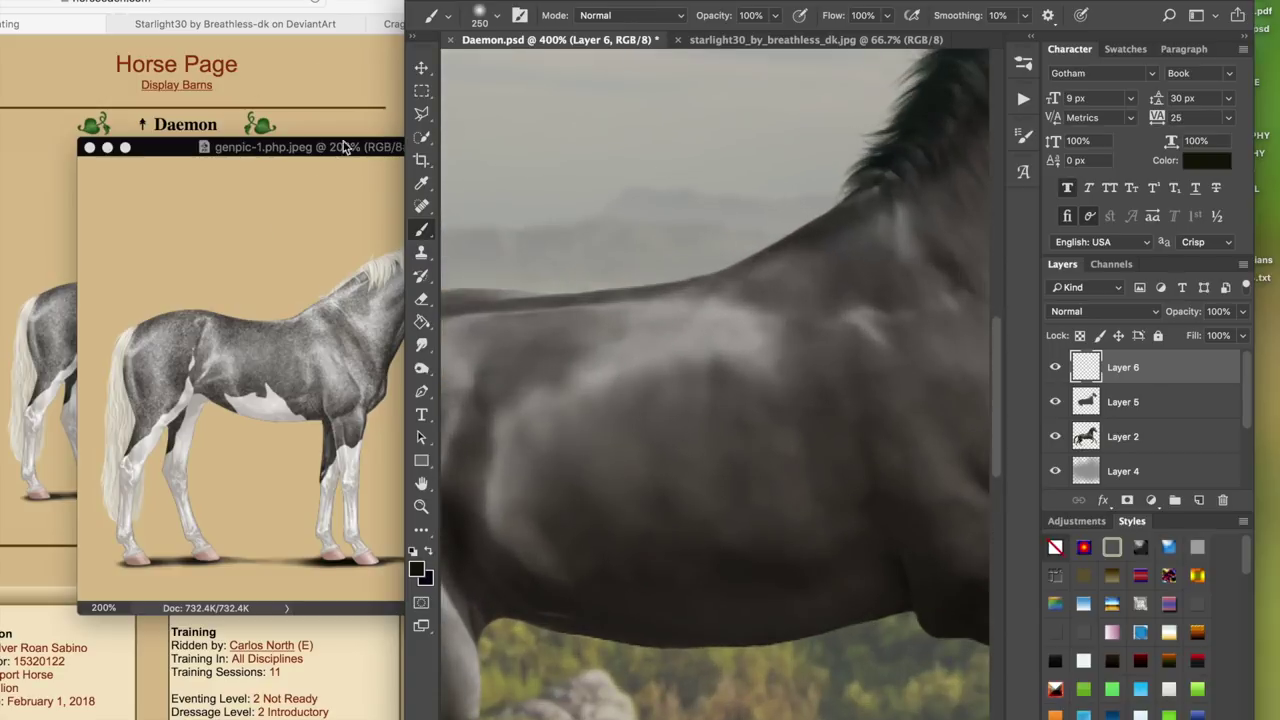
drag(342, 147, 181, 132)
scroll(709, 229, right, 5)
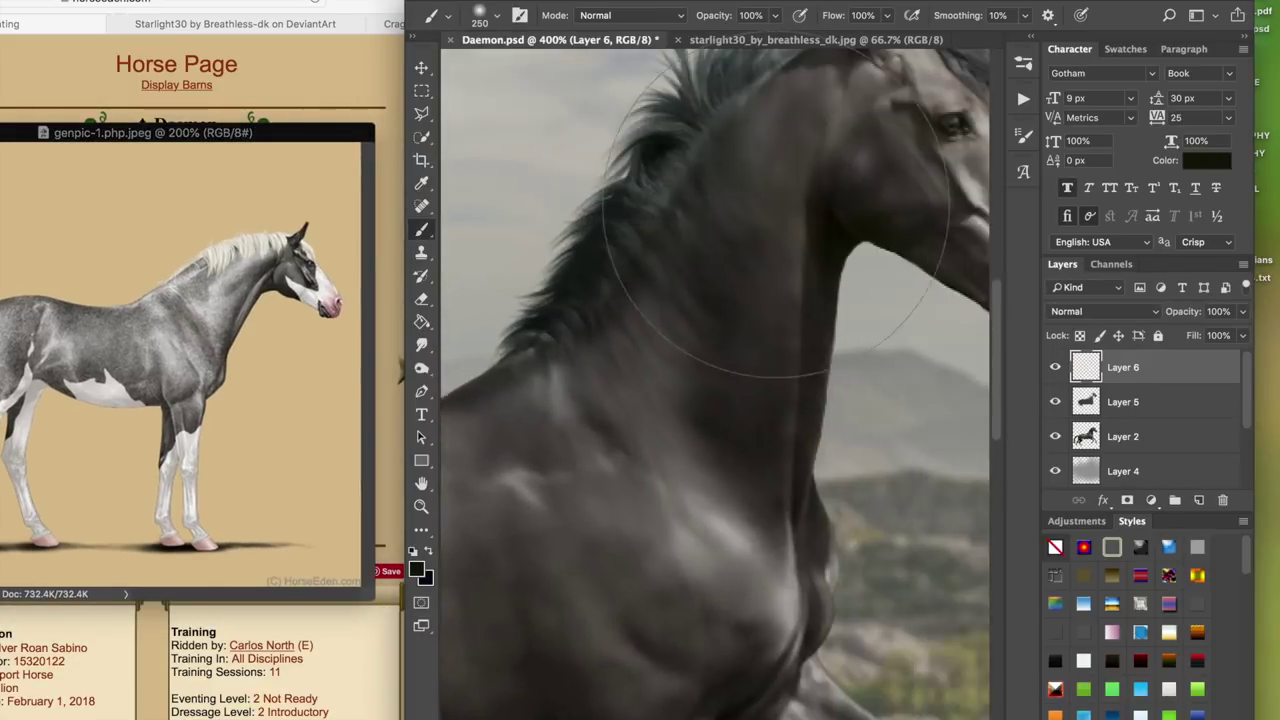
scroll(775, 205, up, 2)
scroll(775, 205, right, 5)
key(bracketleft)
key(bracketleft)
key(bracketleft)
key(bracketleft)
key(bracketleft)
key(bracketleft)
- Undo a test stroke across the jaw and load Layer 2's horse outline as the selection for painting on Layer 6
mouse_move(549, 320)
mouse_down()
mouse_move(640, 367)
mouse_move(705, 372)
mouse_up()
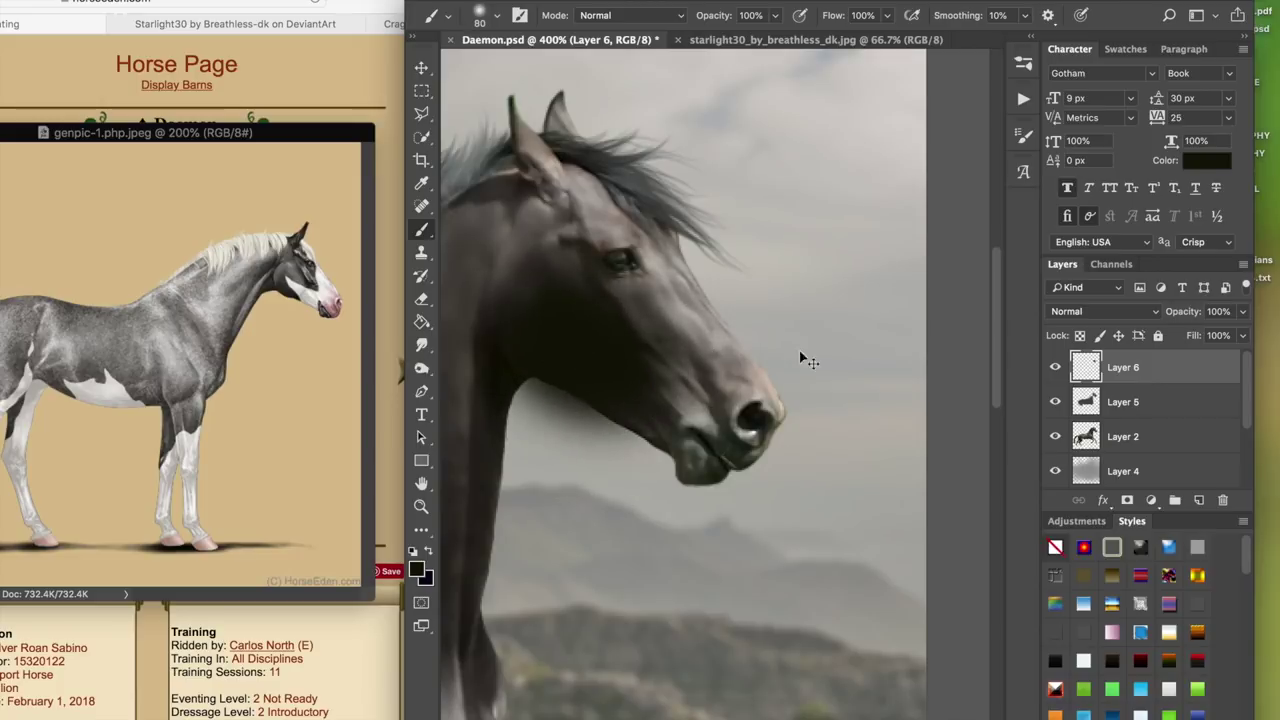
key(super+z)
key(alt+bracketleft)
key(alt+bracketleft)
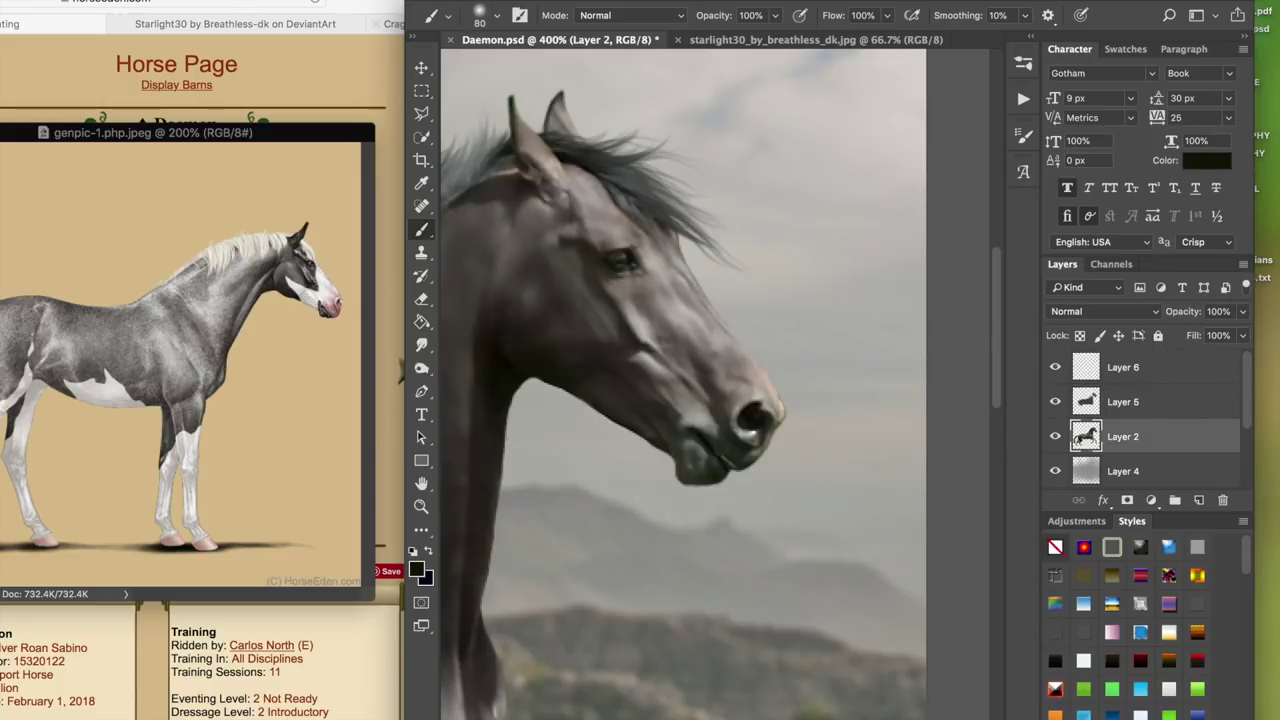
click(434, 0)
mouse_move(386, 2)
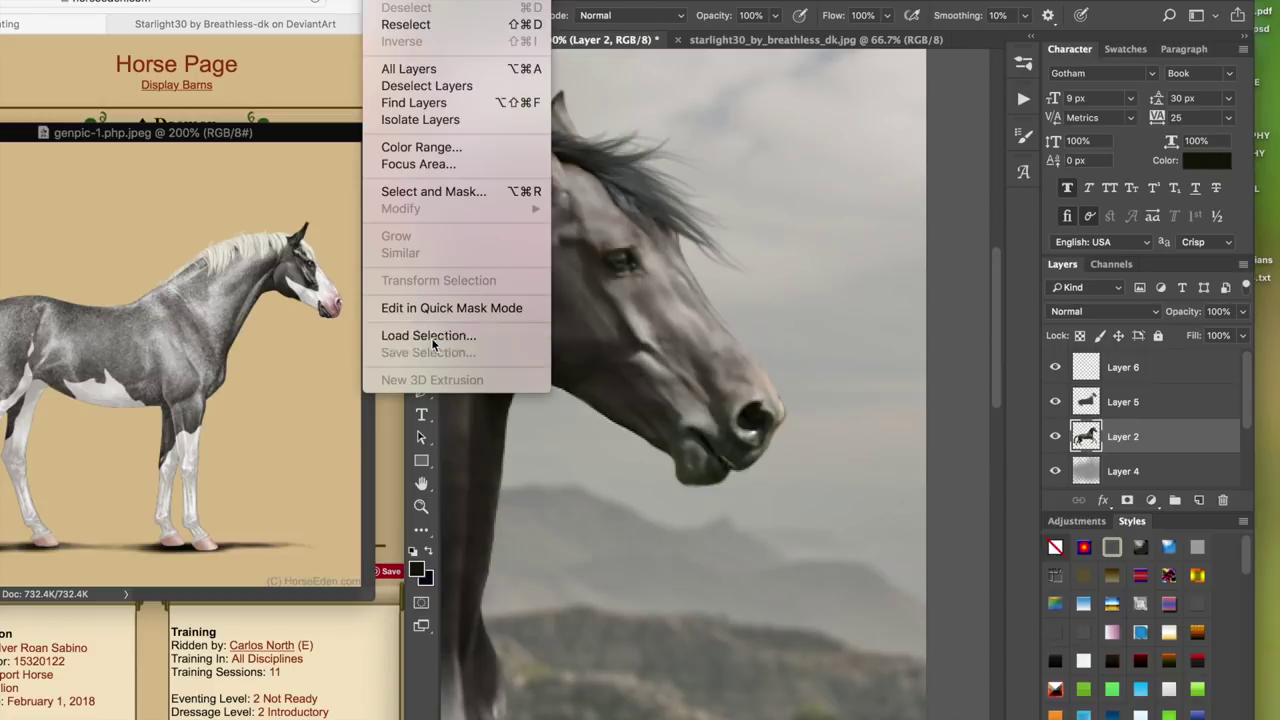
click(428, 336)
click(775, 436)
key(alt+bracketright)
key(alt+bracketright)
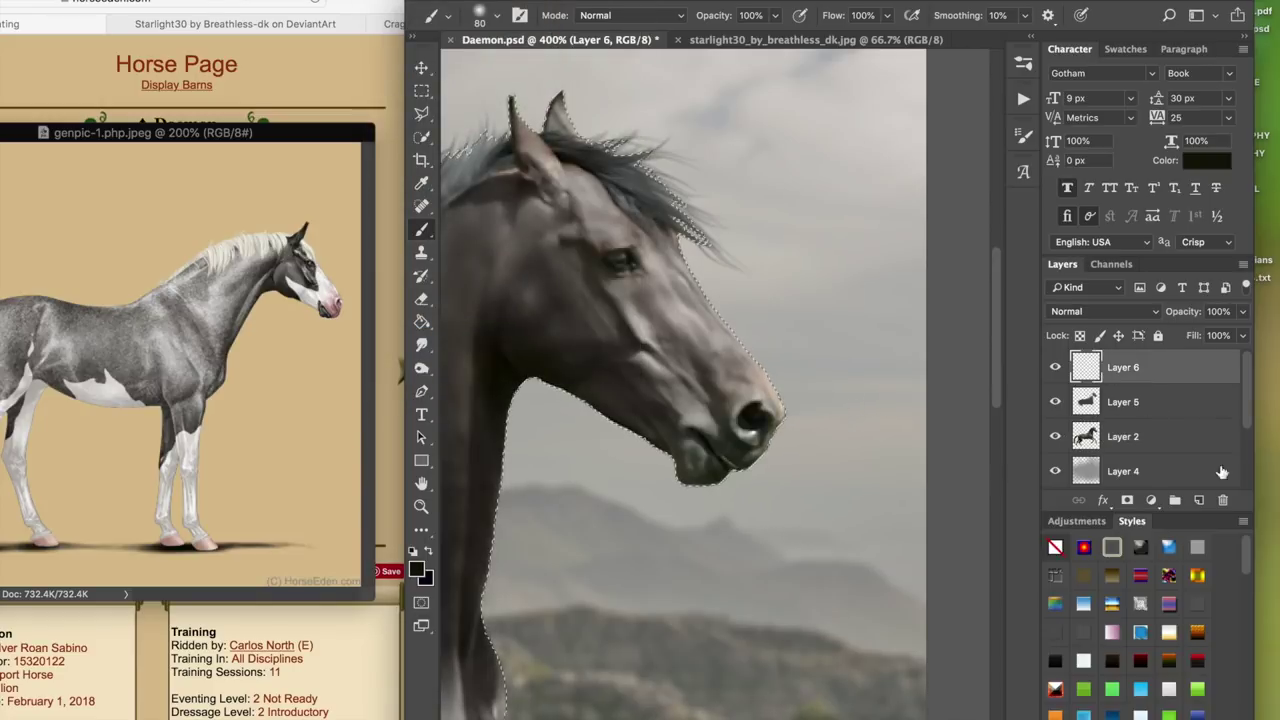
- Darken the horse's jaw on Layer 6, reducing the brush to 45 px and sampling the reference horse's dark face colour
drag(668, 332, 611, 371)
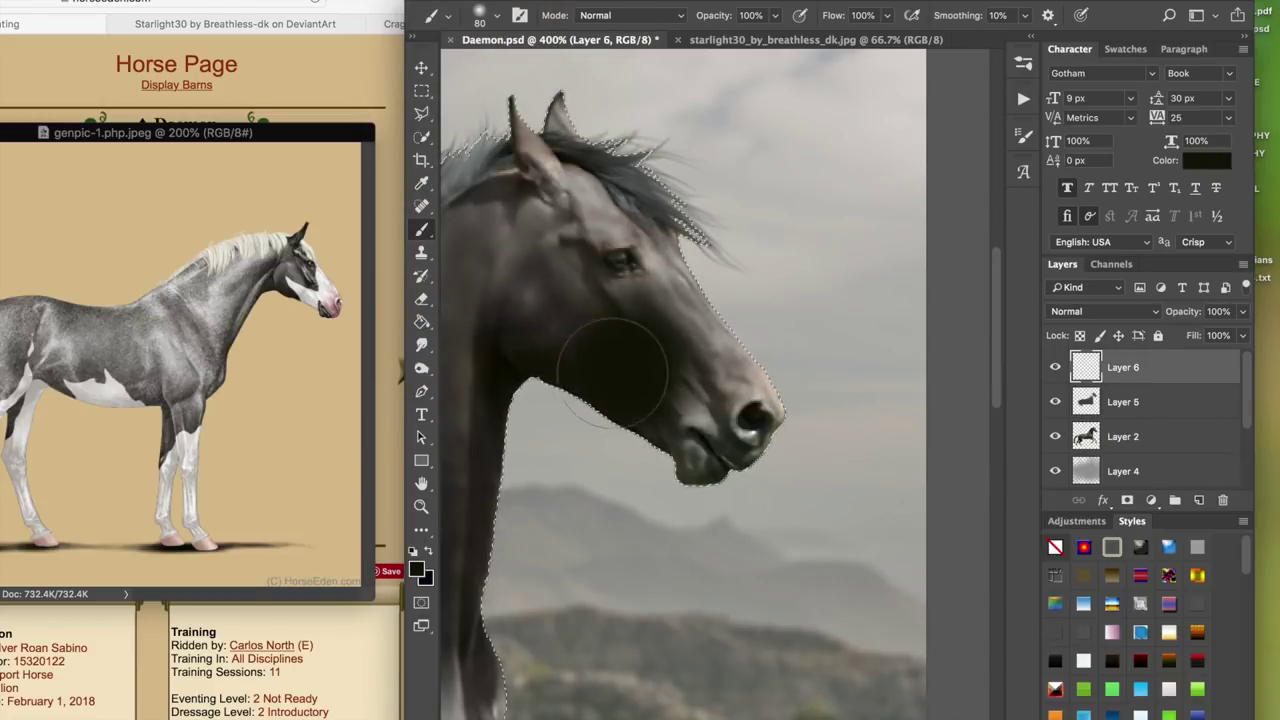
key(bracketleft)
key(bracketleft)
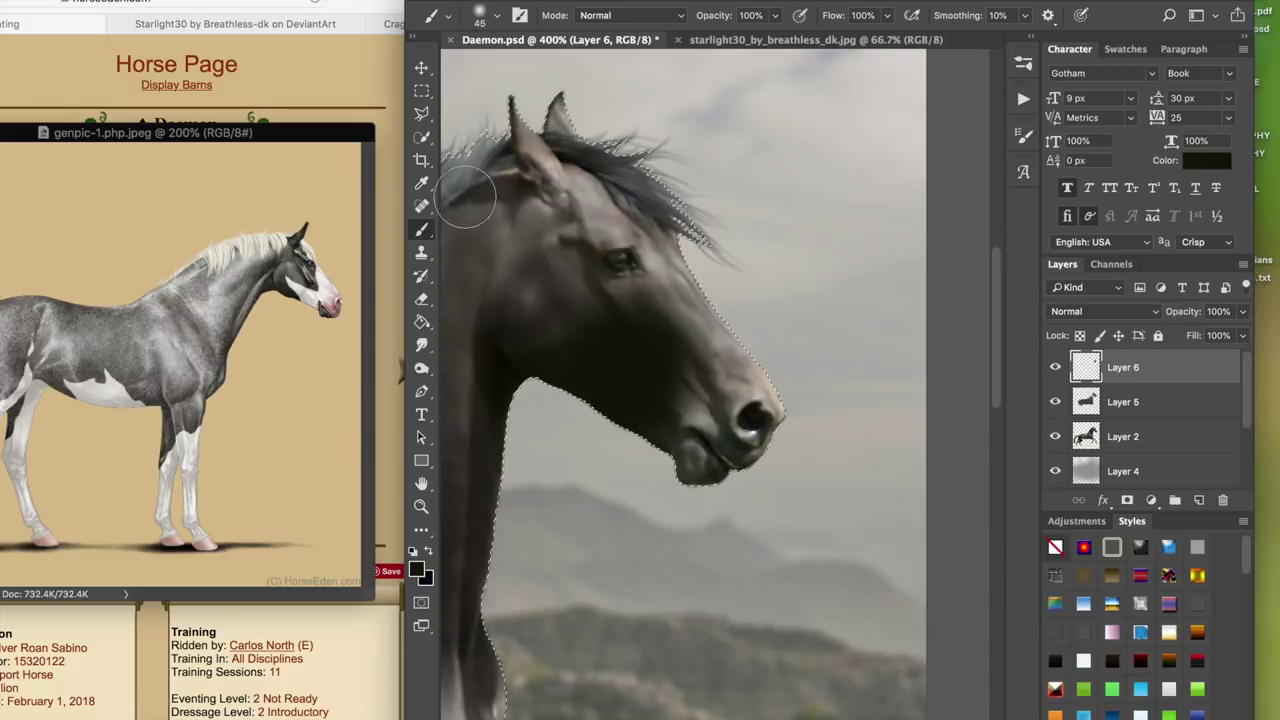
key(i)
click(290, 280)
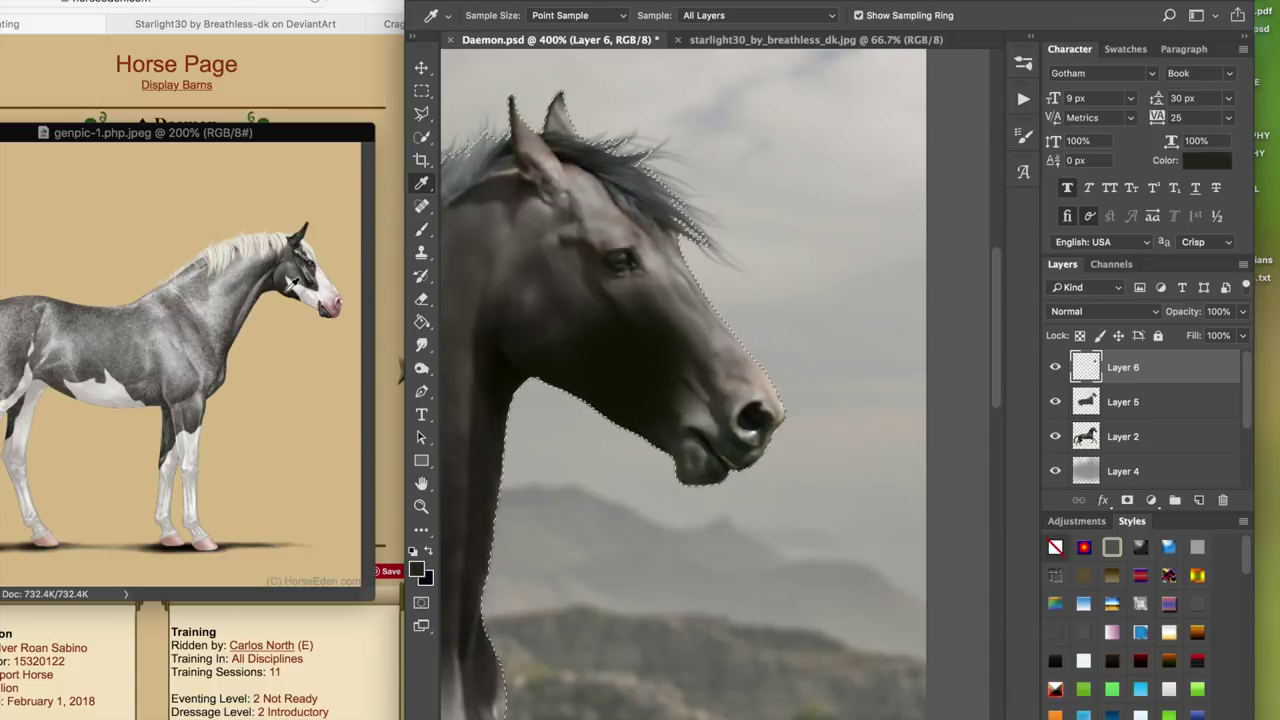
key(b)
mouse_move(646, 334)
mouse_down()
mouse_move(684, 327)
mouse_move(710, 353)
mouse_move(726, 344)
mouse_move(666, 339)
mouse_up()
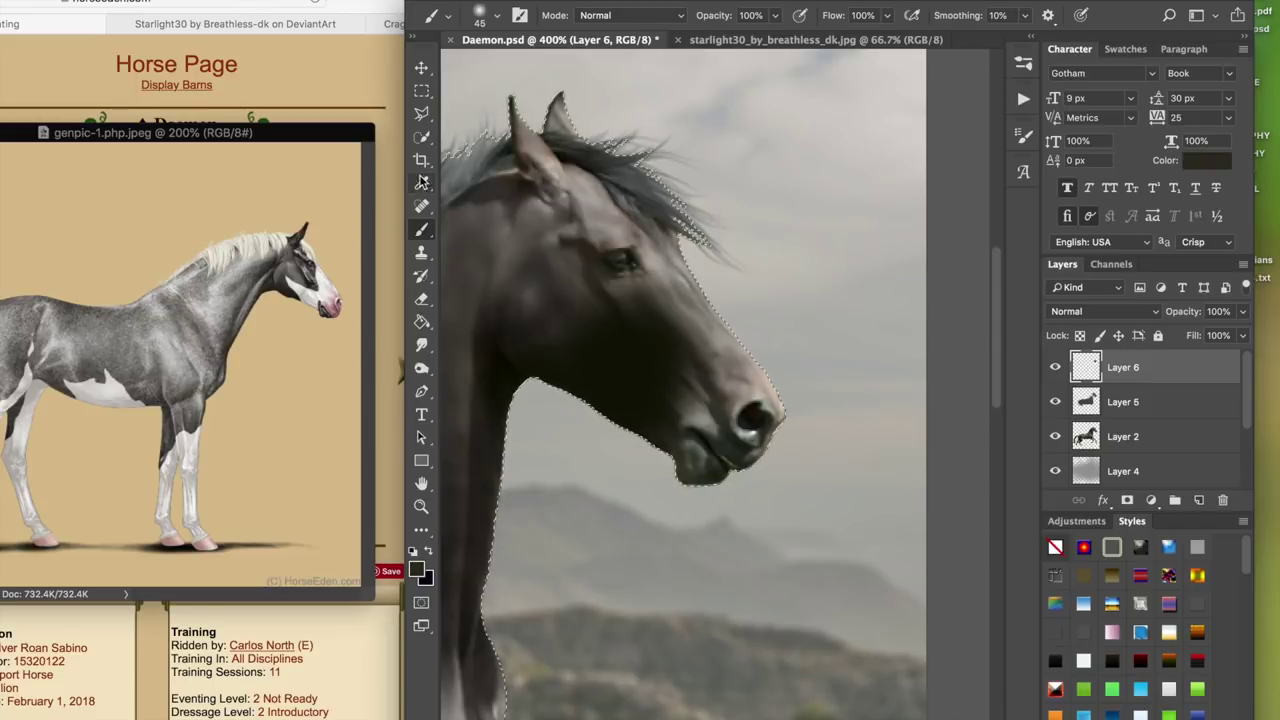
- Paint the horse's cheek, forehead and ears near-black on Layer 6 within the selection, using the 45 px brush
key(i)
click(421, 229)
mouse_move(684, 322)
mouse_down()
mouse_move(716, 320)
mouse_move(726, 371)
mouse_move(683, 379)
mouse_move(669, 306)
mouse_move(737, 341)
mouse_up()
key(super+z)
mouse_move(583, 334)
mouse_down()
mouse_move(551, 339)
mouse_move(523, 262)
mouse_move(549, 204)
mouse_move(526, 145)
mouse_move(532, 123)
mouse_move(560, 113)
mouse_move(579, 165)
mouse_move(569, 191)
mouse_move(600, 222)
mouse_move(567, 248)
mouse_move(644, 243)
mouse_move(671, 285)
mouse_move(638, 299)
mouse_move(686, 349)
mouse_move(690, 290)
mouse_move(727, 332)
mouse_up()
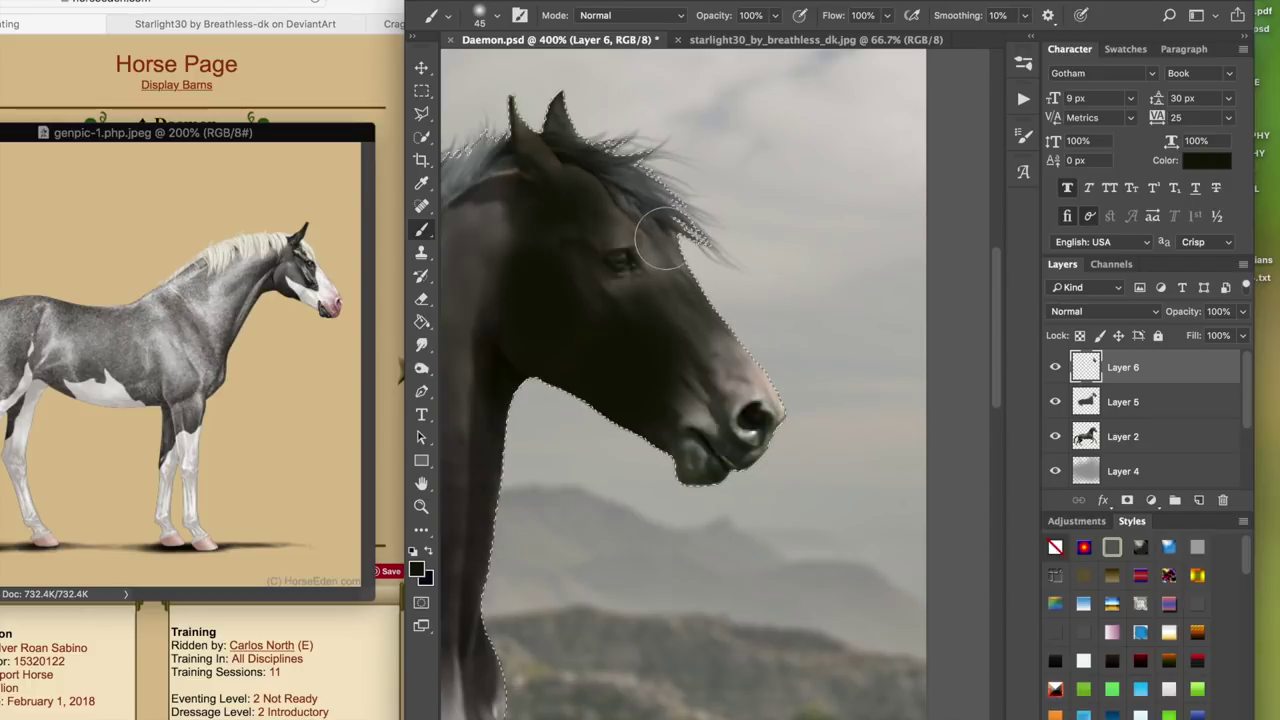
- Set Layer 6's blend mode to Soft Light
click(1104, 316)
click(1060, 516)
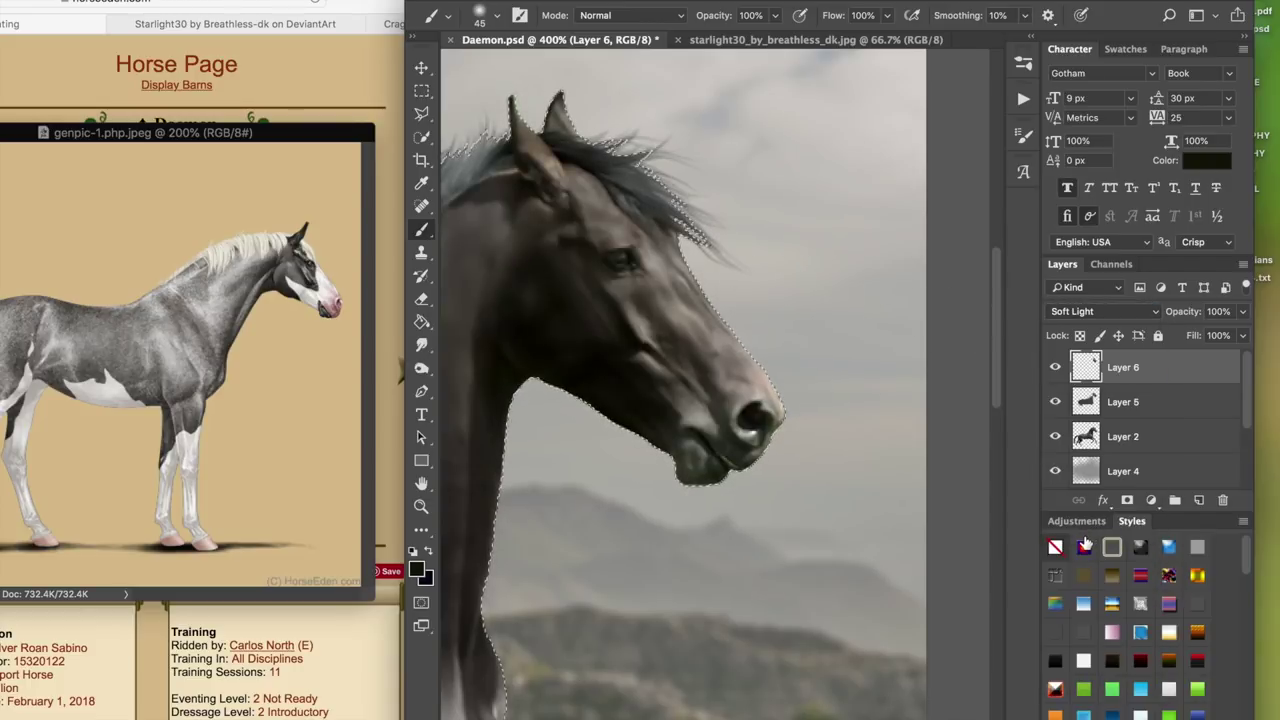
key(super+1)
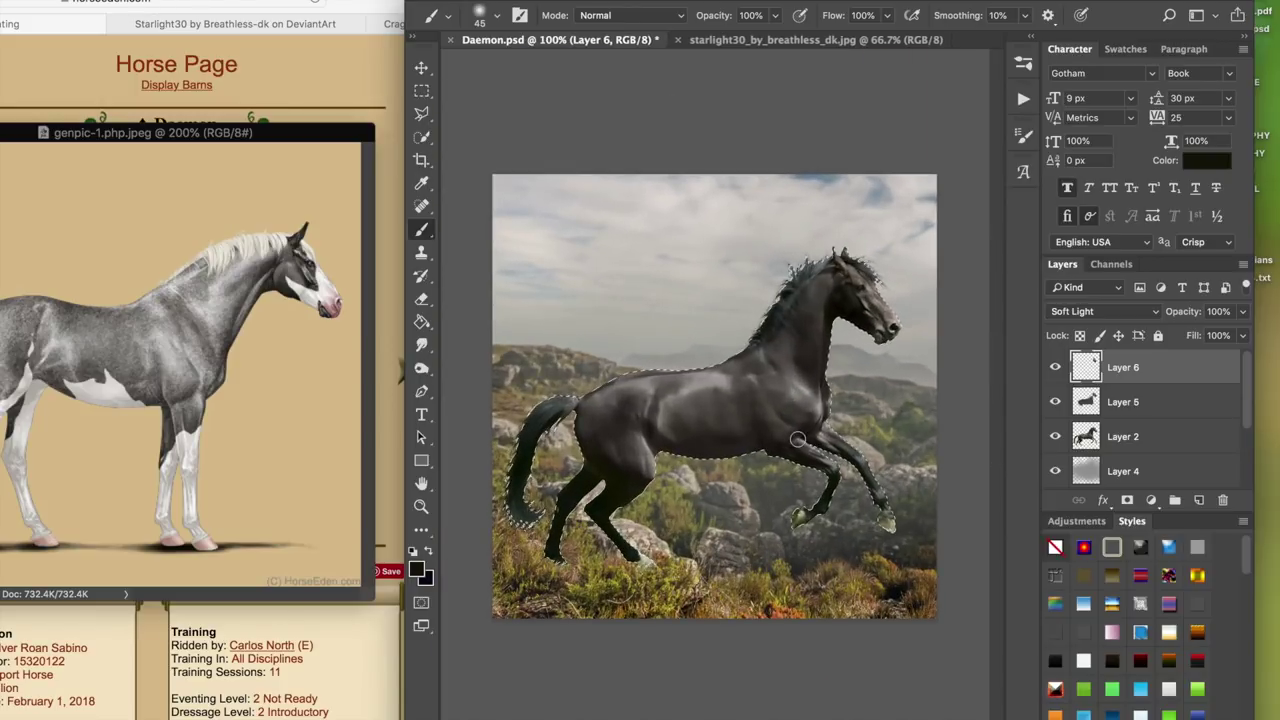
- Bring the reference horse further into view and set up a 100 px brush with a sampled mid-grey colour
drag(235, 134, 301, 92)
click(700, 120)
key(bracketright)
key(bracketright)
key(bracketright)
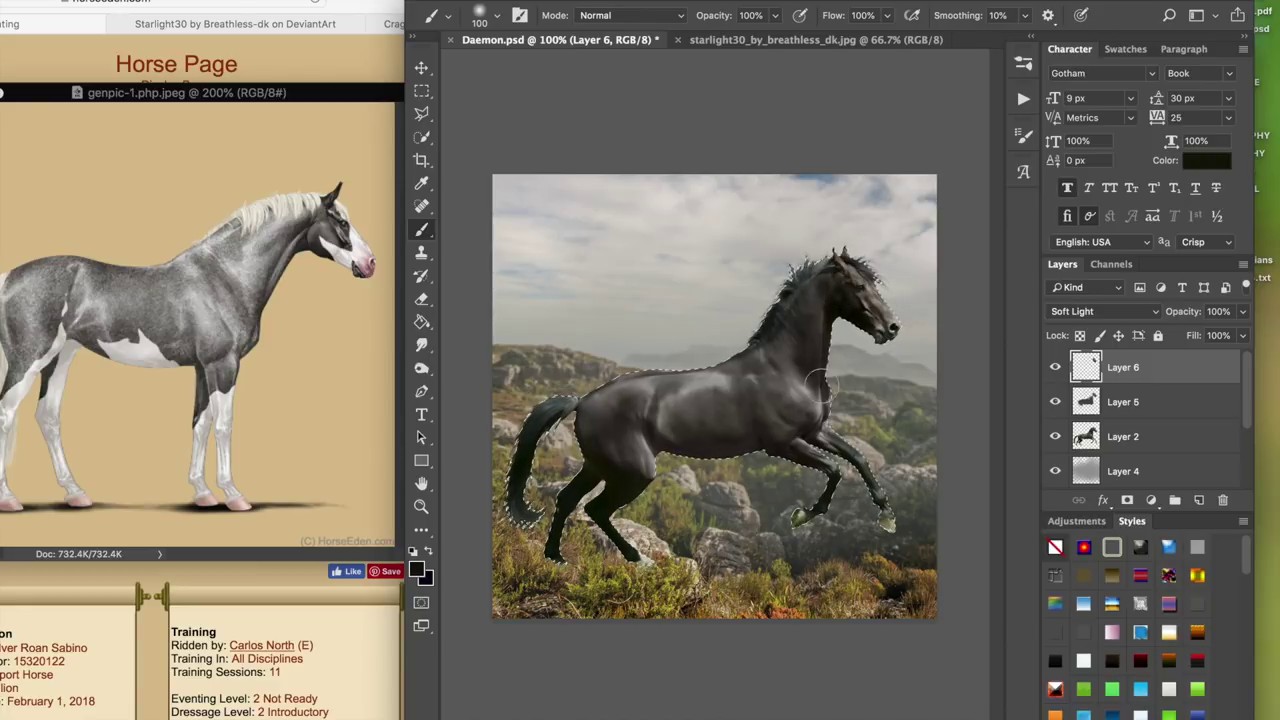
click(421, 183)
click(862, 460)
key(b)
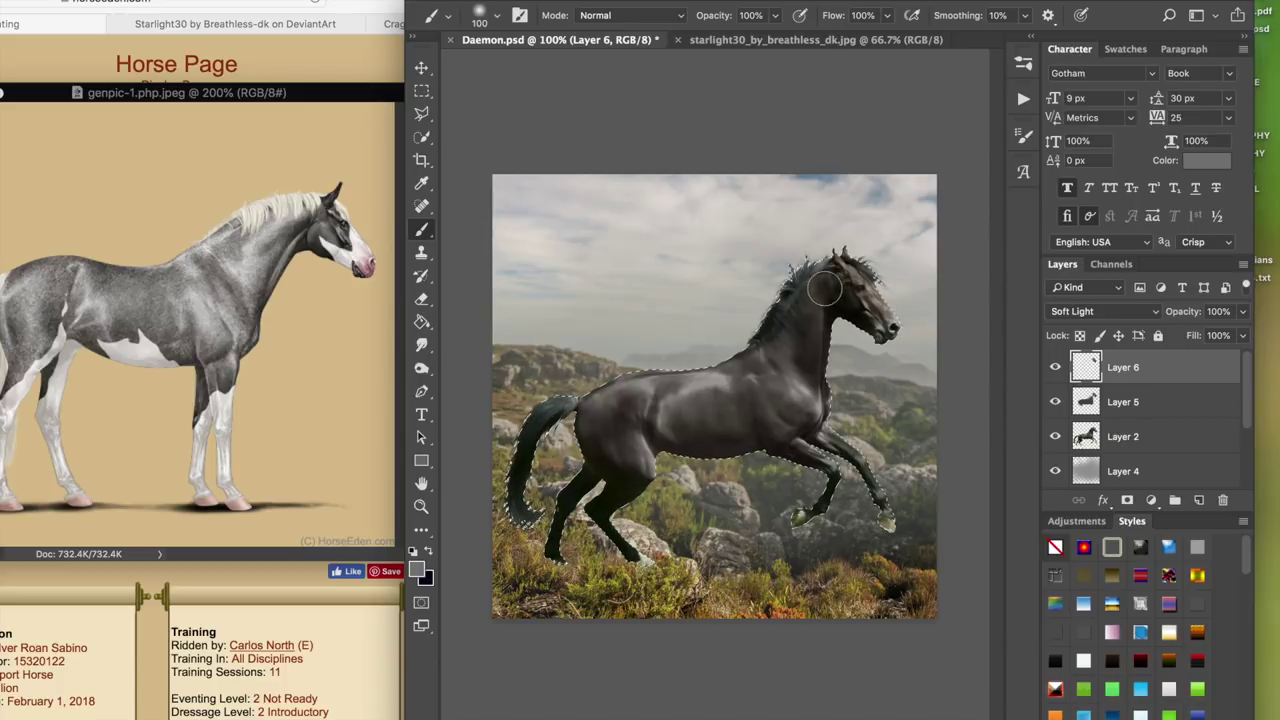
- Erase the excess dark paint around the horse's ears and forelock on Layer 6, reducing the eraser to 15 px, and save
key(super+s)
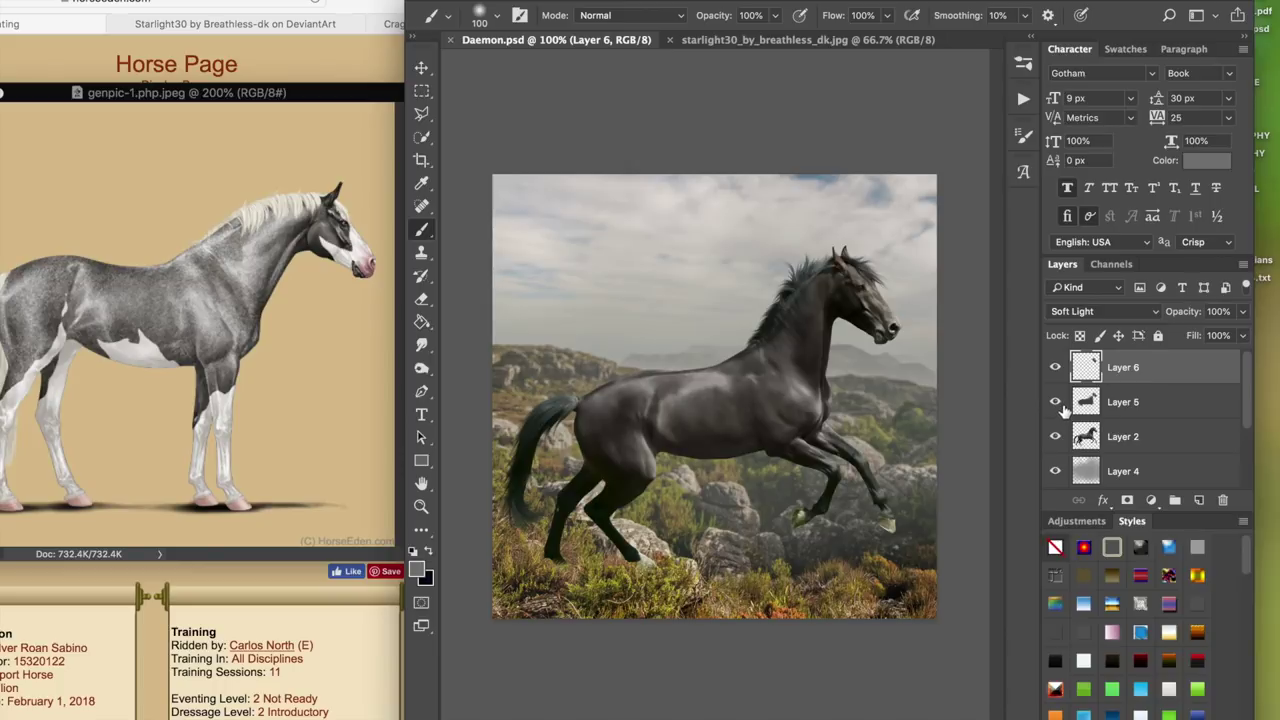
click(420, 308)
scroll(808, 378, up, 10)
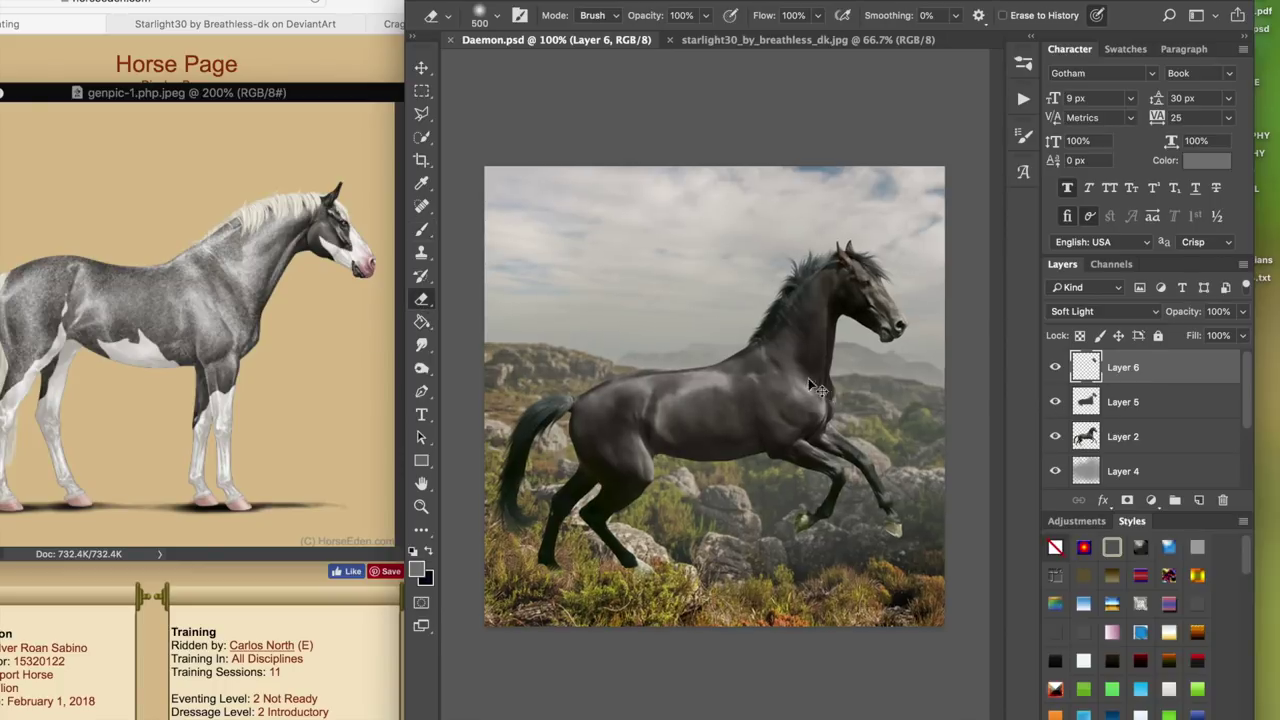
scroll(739, 359, right, 10)
scroll(738, 355, up, 10)
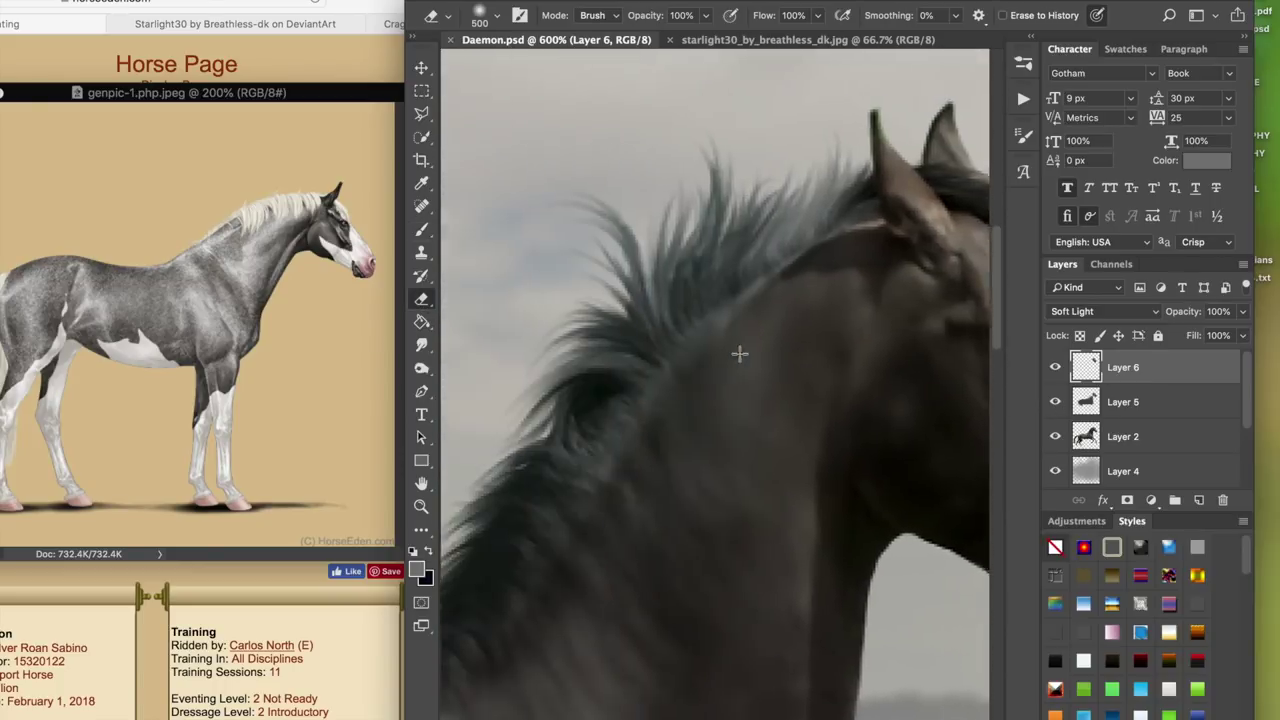
scroll(742, 352, right, 3)
key(bracketleft)
key(bracketleft)
key(bracketleft)
key(bracketleft)
key(bracketleft)
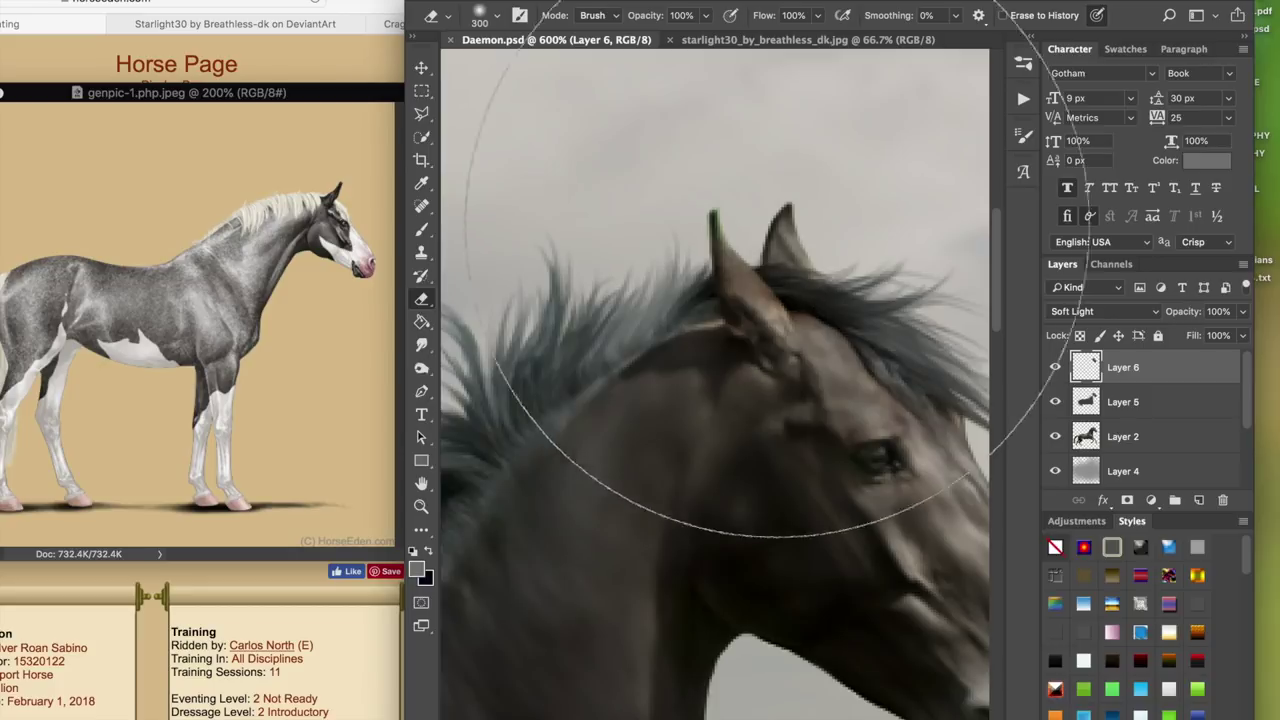
key(bracketleft)
key(bracketleft)
key(bracketleft)
key(bracketleft)
key(bracketleft)
key(bracketleft)
key(bracketleft)
key(bracketleft)
key(bracketleft)
key(bracketleft)
key(bracketleft)
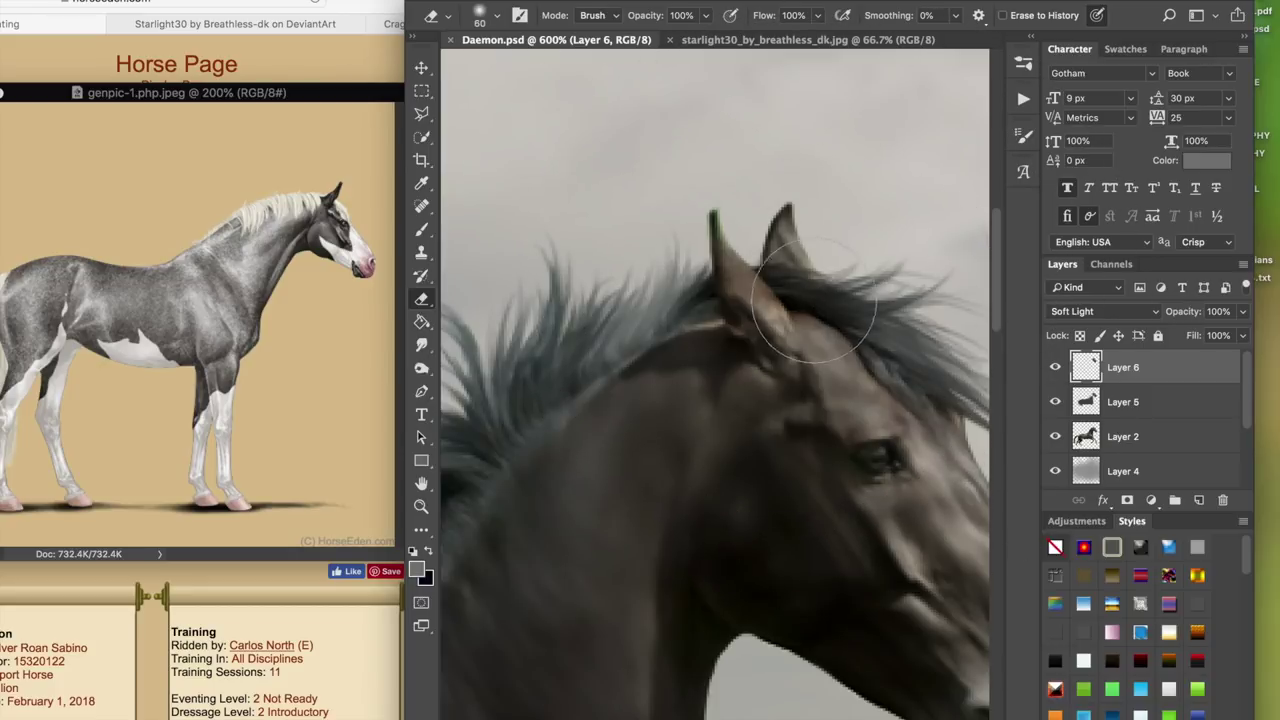
click(764, 276)
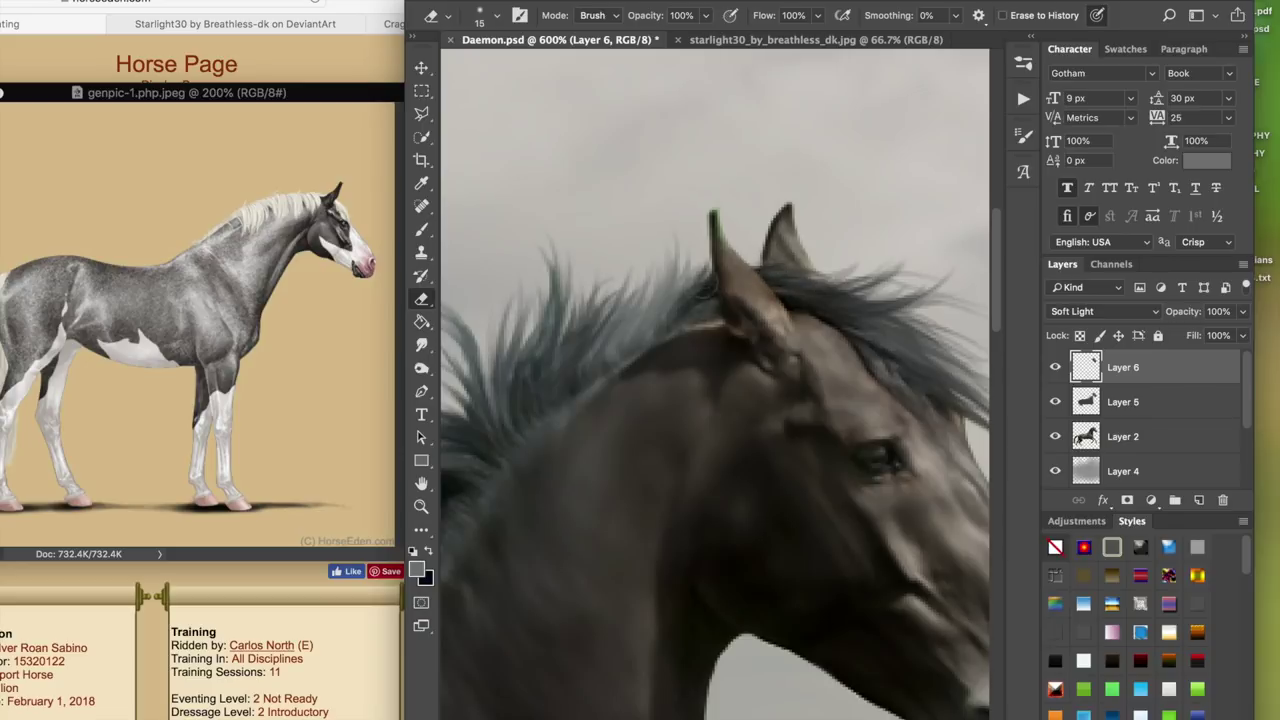
scroll(799, 346, down, 5)
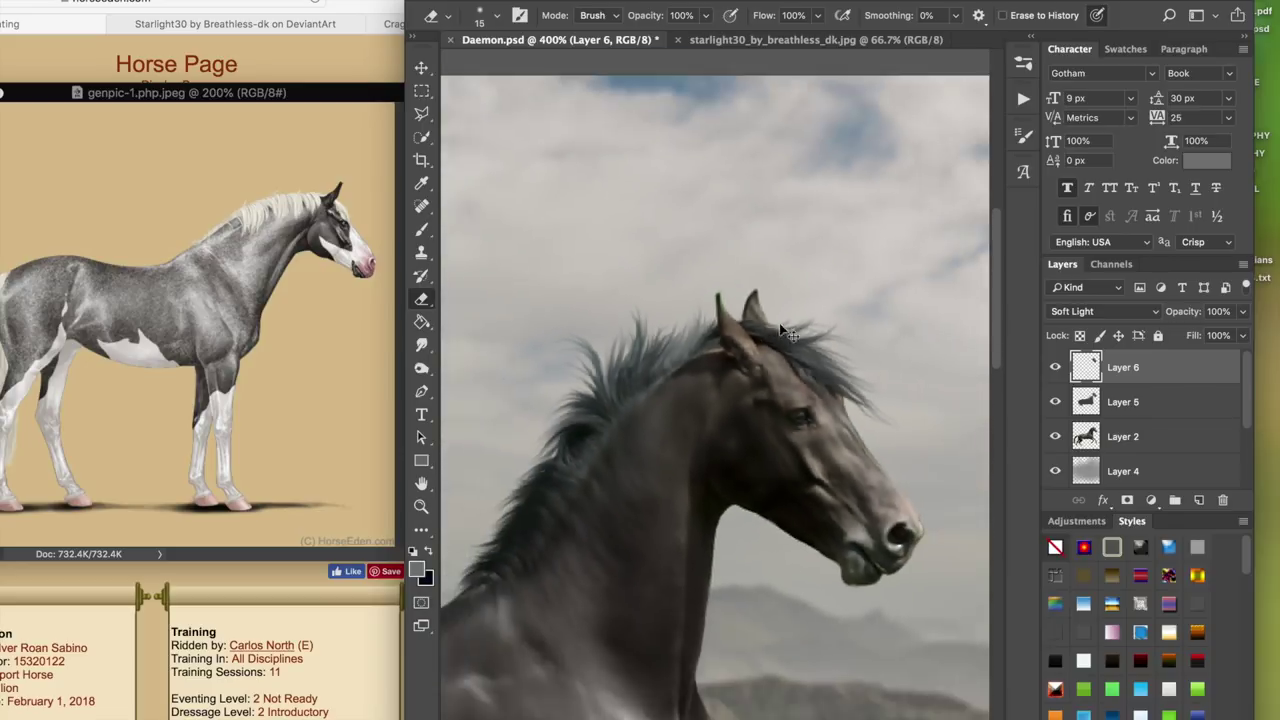
key(super+s)
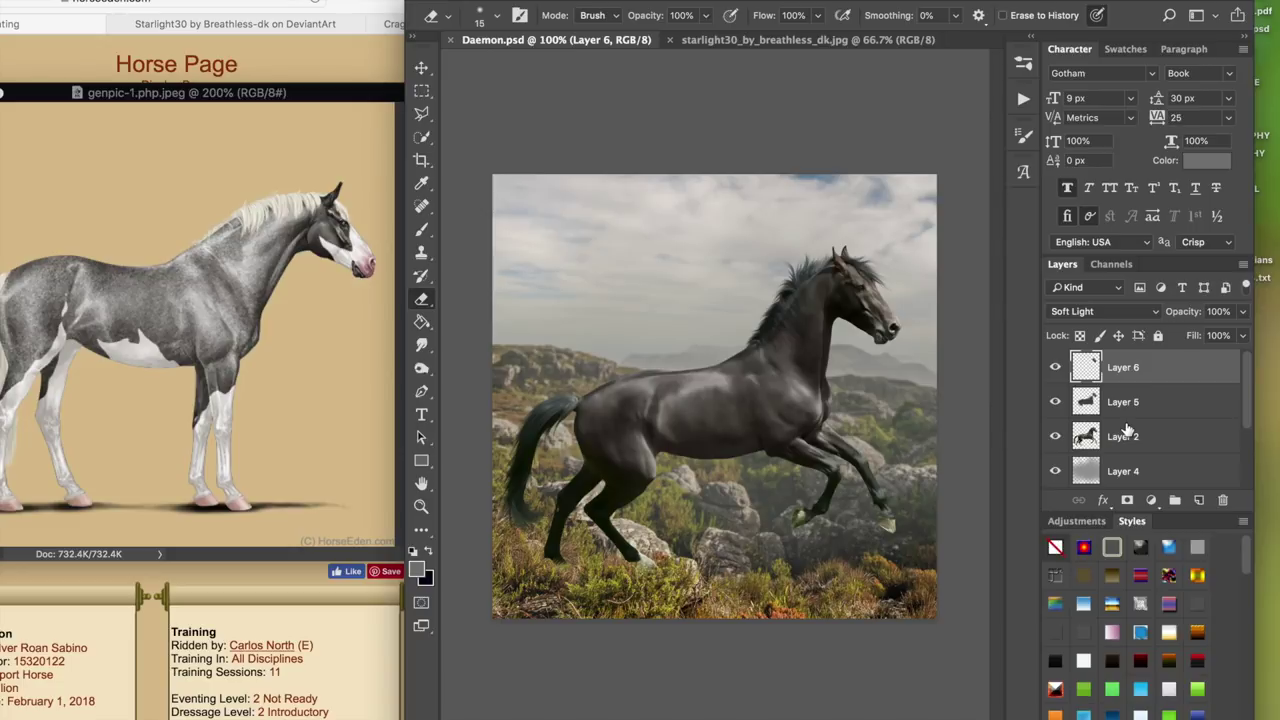
- Widen the workspace over the reference image and merge Layer 6, Layer 5 and Layer 2 into one horse layer
scroll(1127, 430, down, 1)
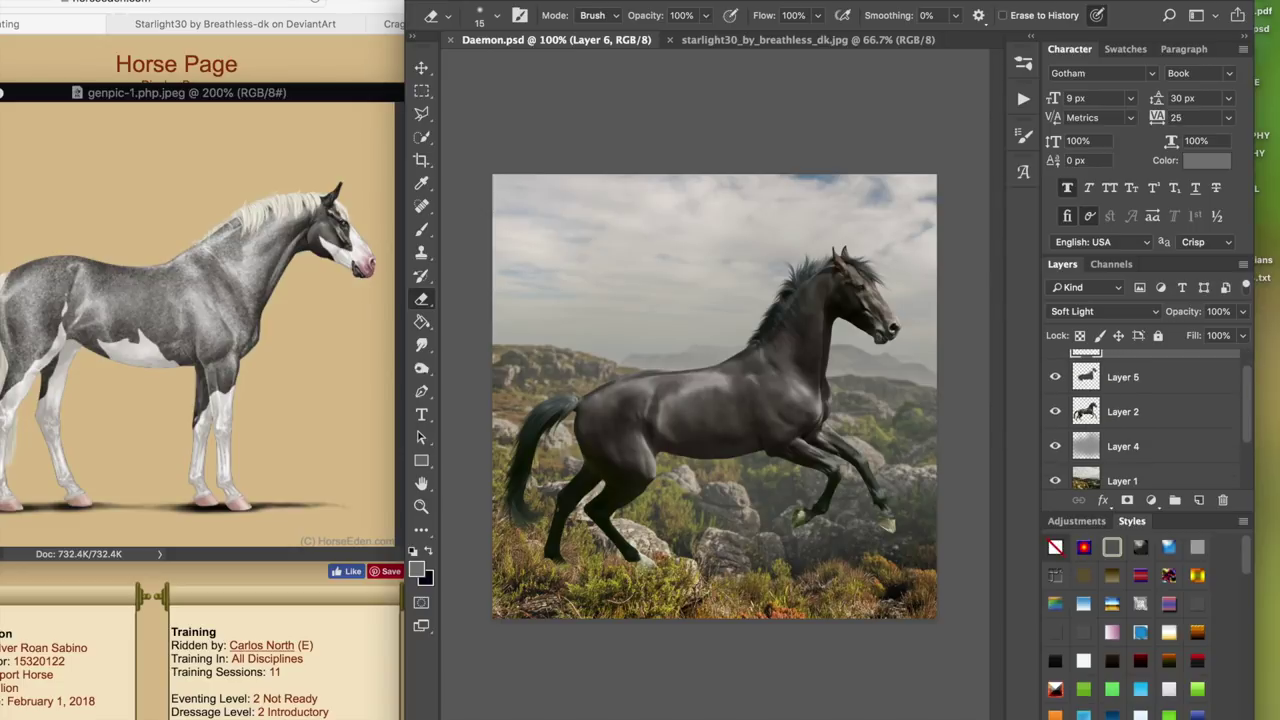
key(super+plus)
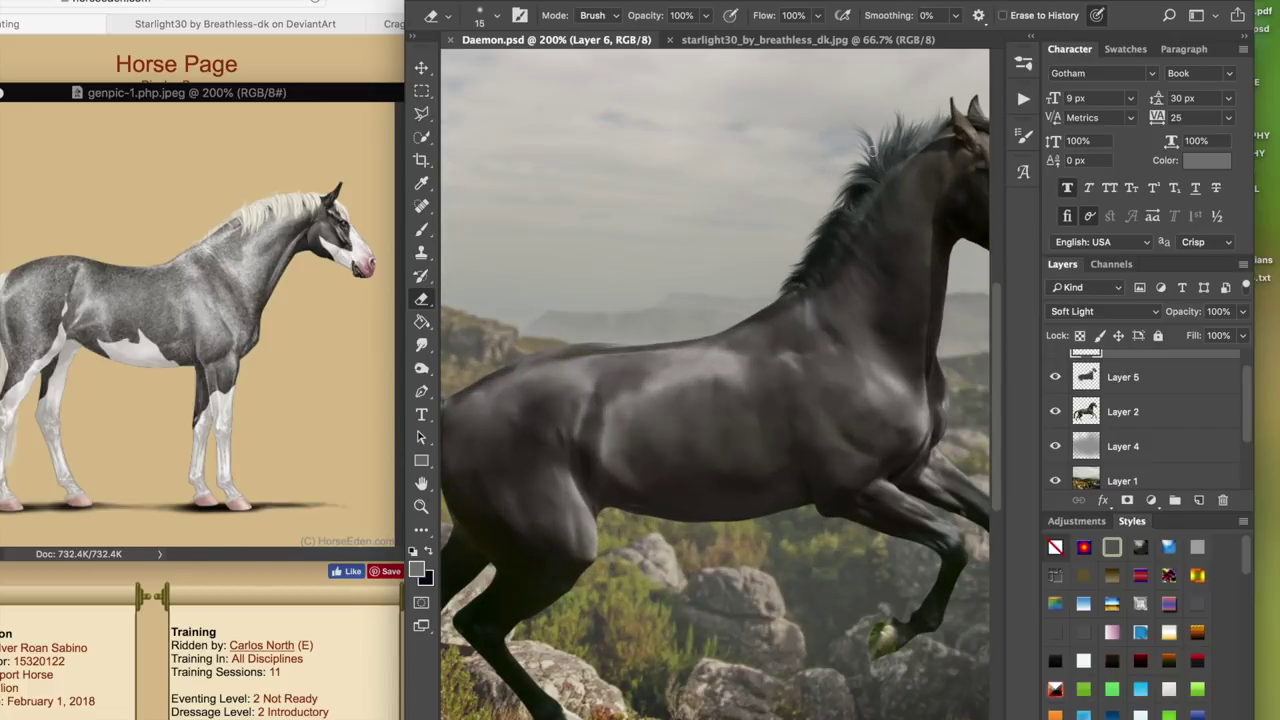
scroll(872, 155, right, 8)
scroll(853, 157, left, 5)
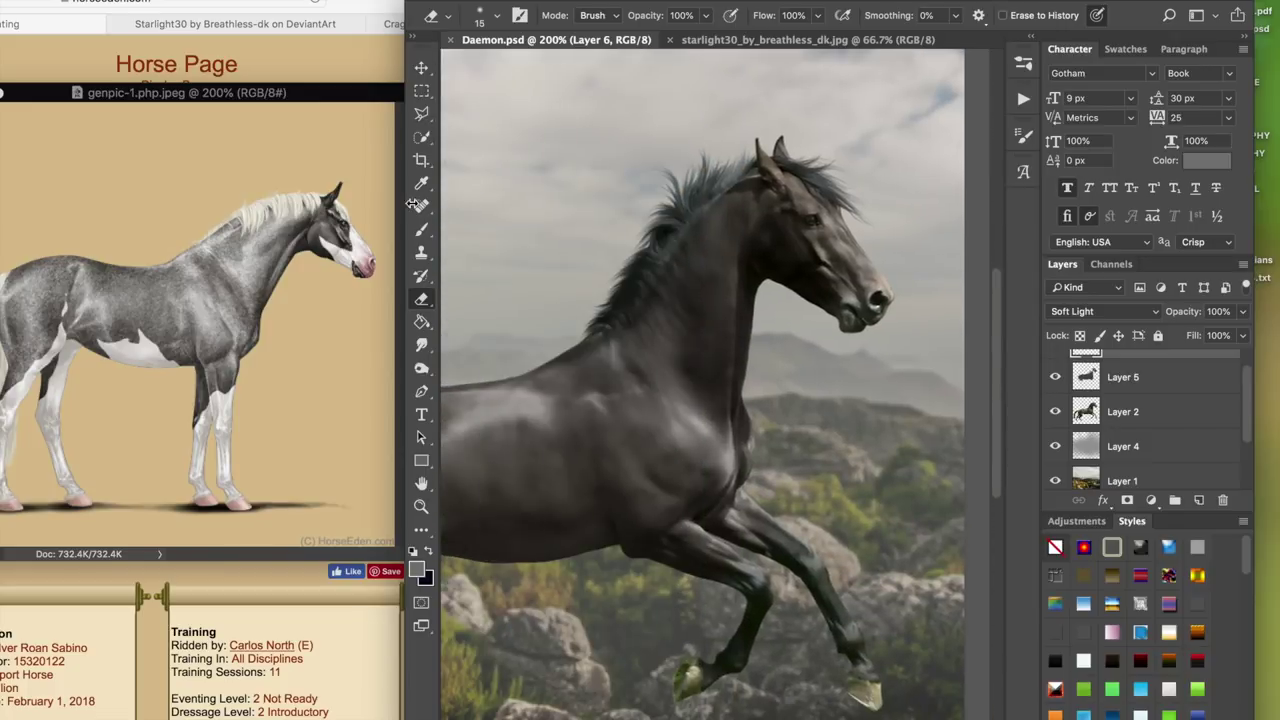
drag(386, 203, 204, 203)
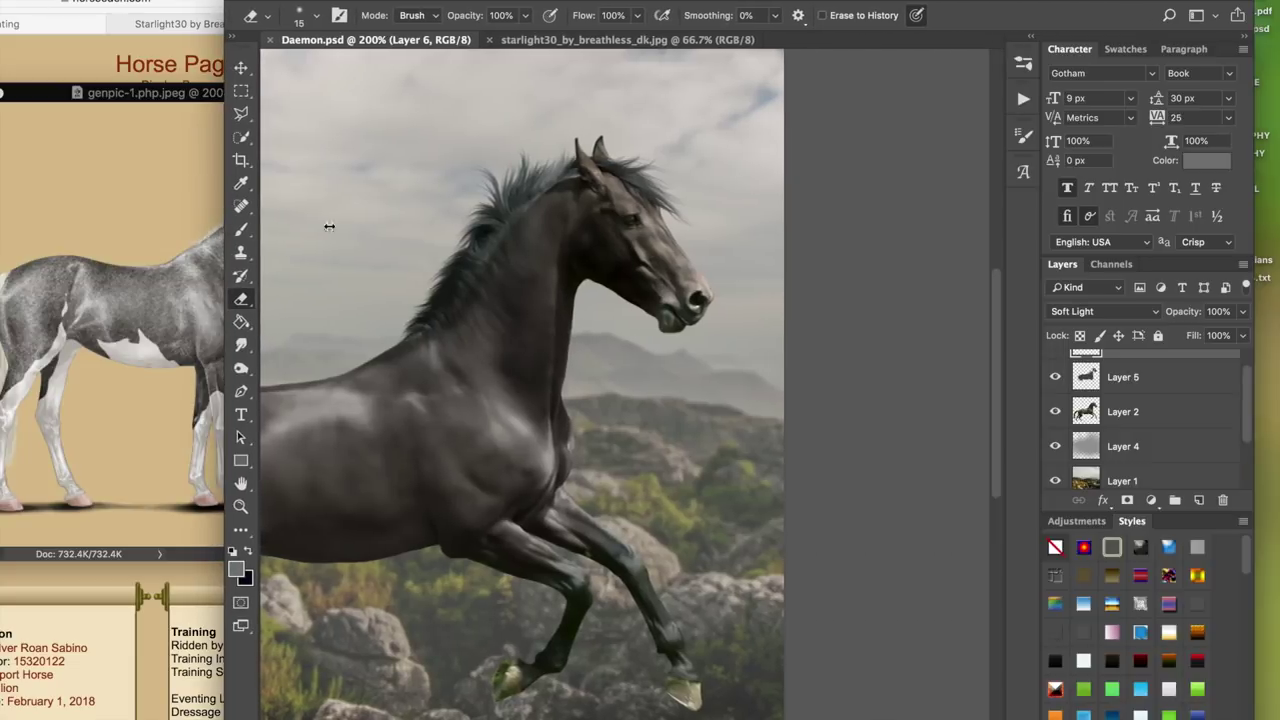
shift+click(1116, 420)
key(super+e)
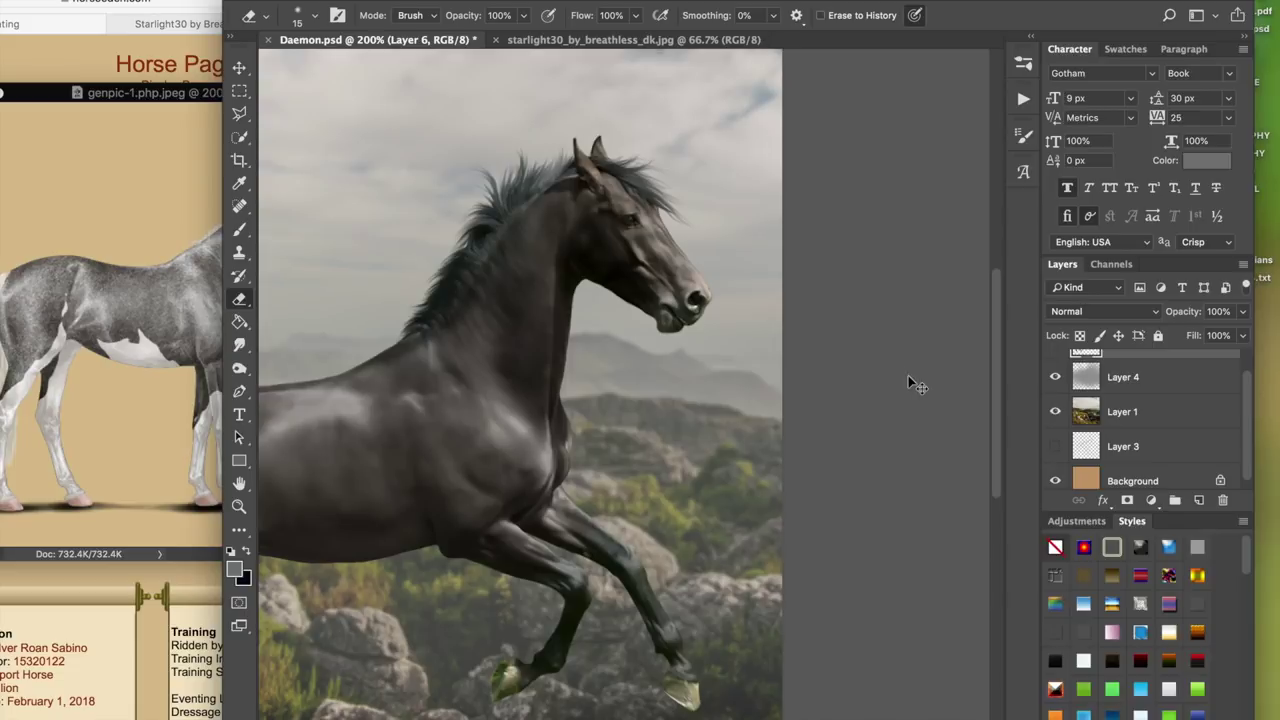
key(super+bracketleft)
key(super+bracketleft)
key(super+bracketright)
key(super+bracketright)
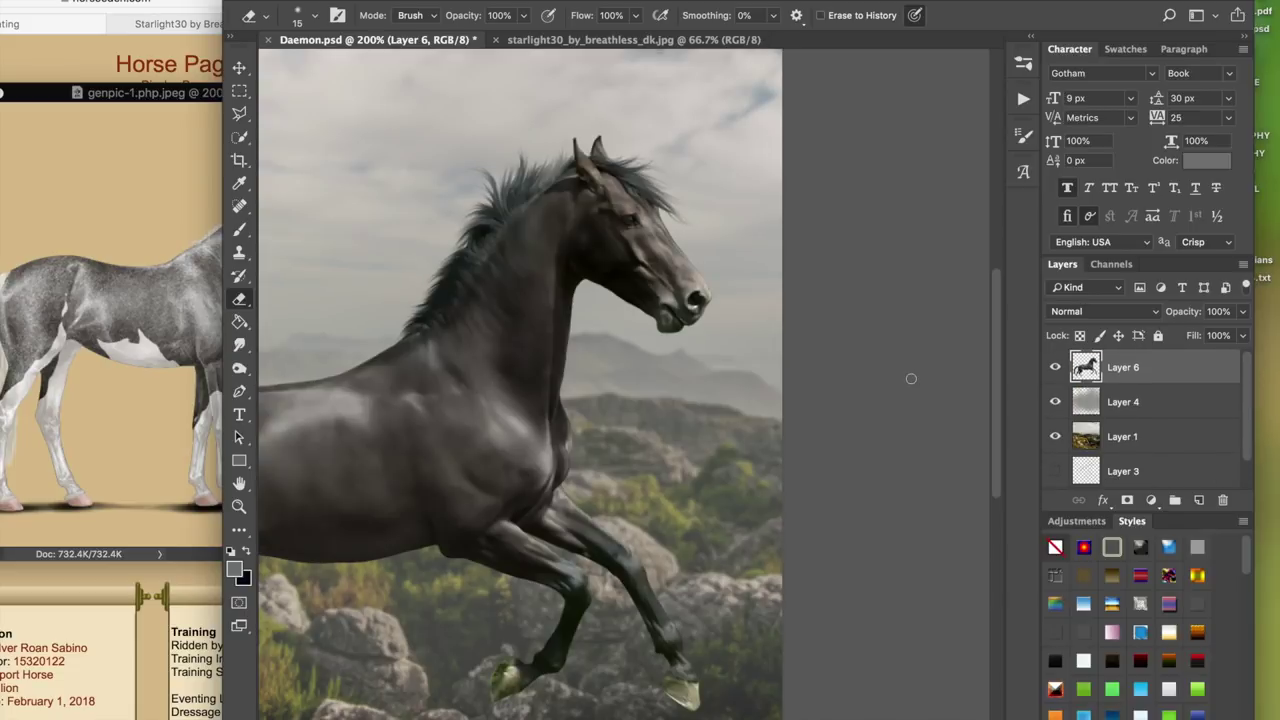
key(ctrl+minus)
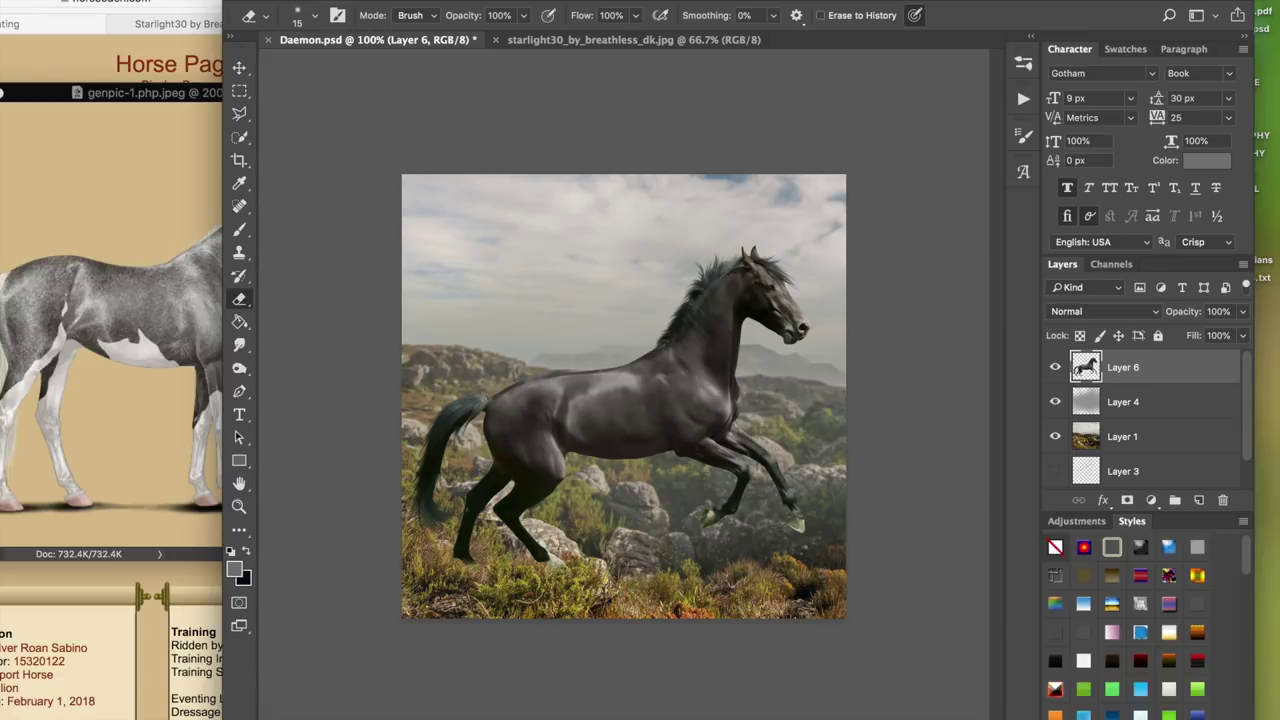
- Try an Auto Tone correction on the merged horse layer
click(242, 1)
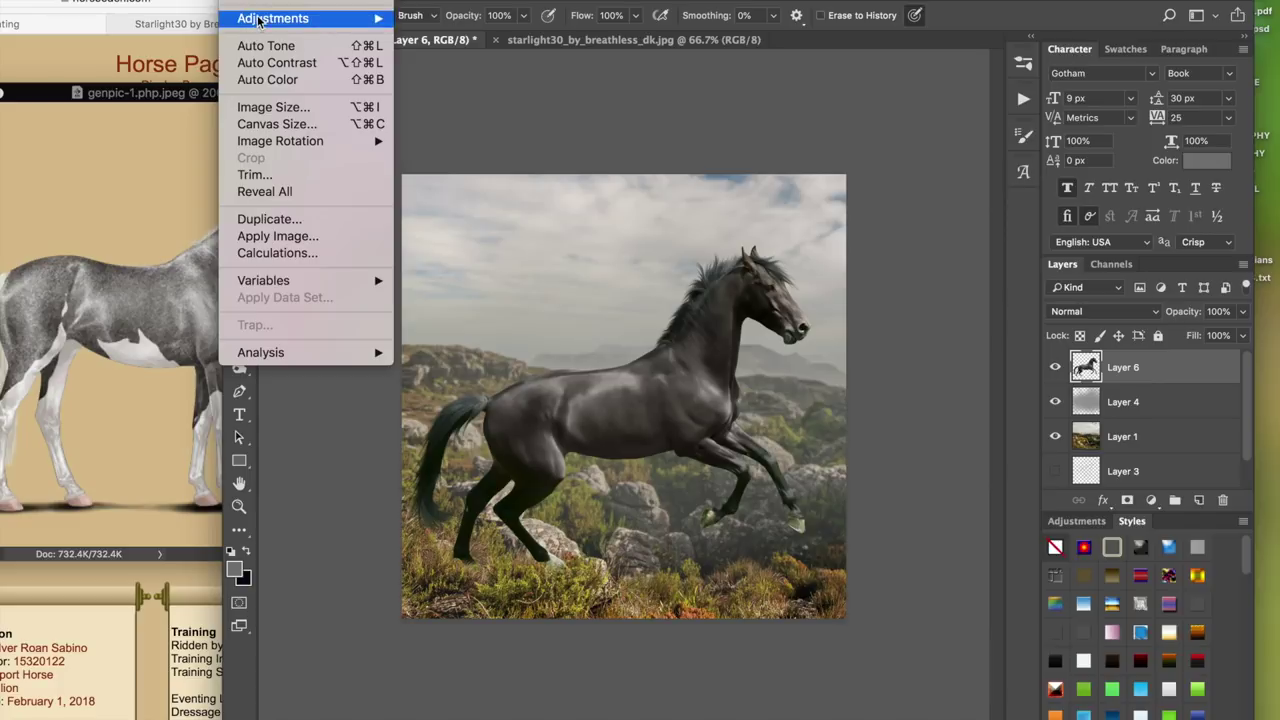
click(288, 48)
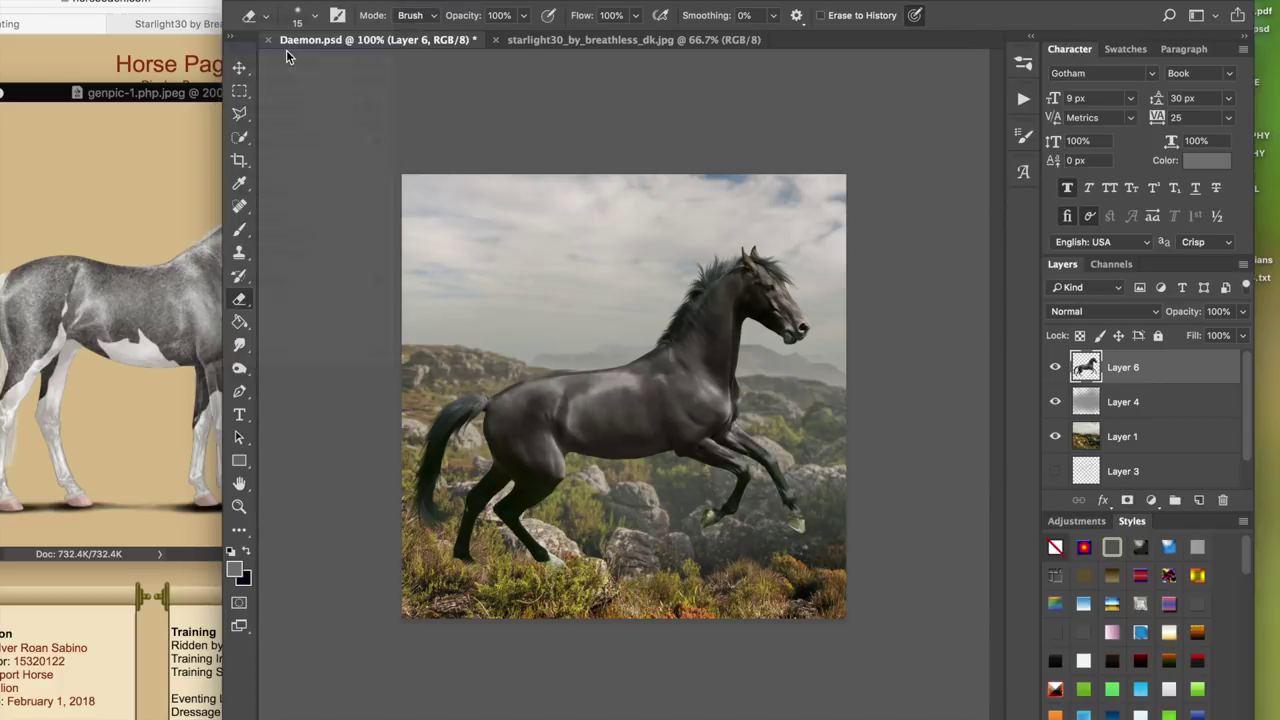
key(super+z)
- Apply Auto Color to the merged horse layer and shift its Color Balance midtones +4 toward green, fine-tuning the yellow-blue level
click(242, 1)
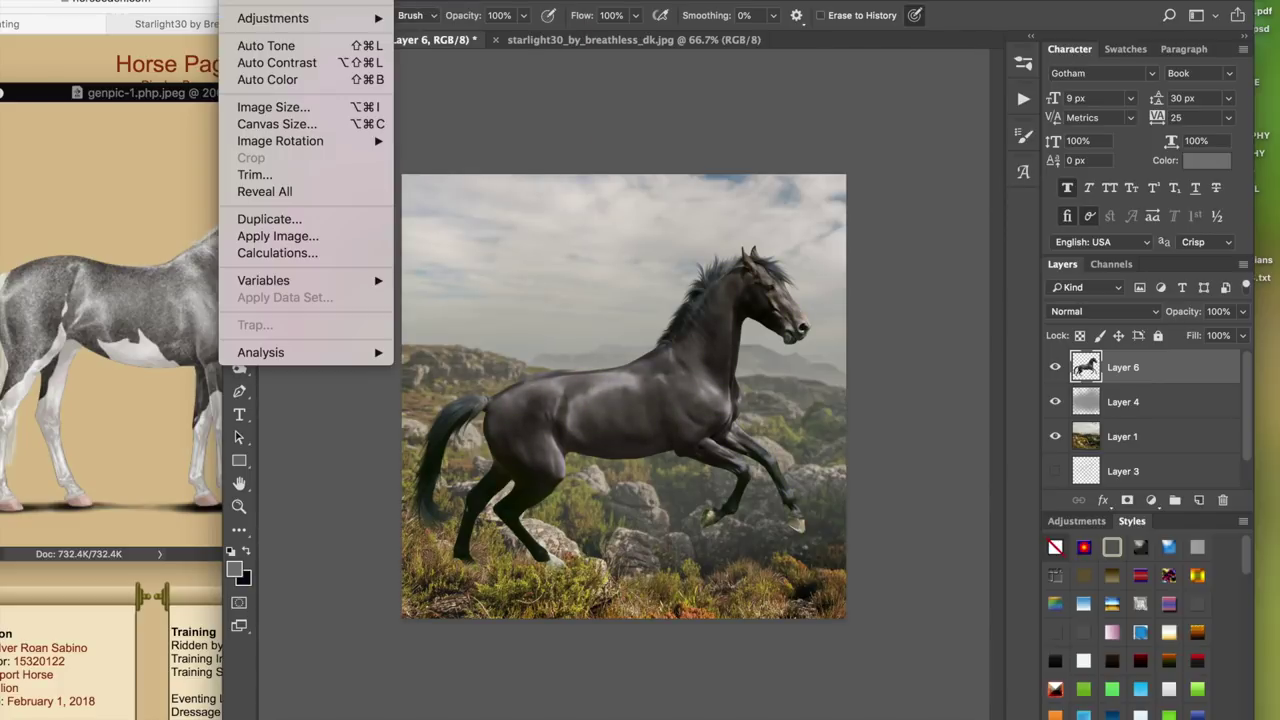
click(257, 79)
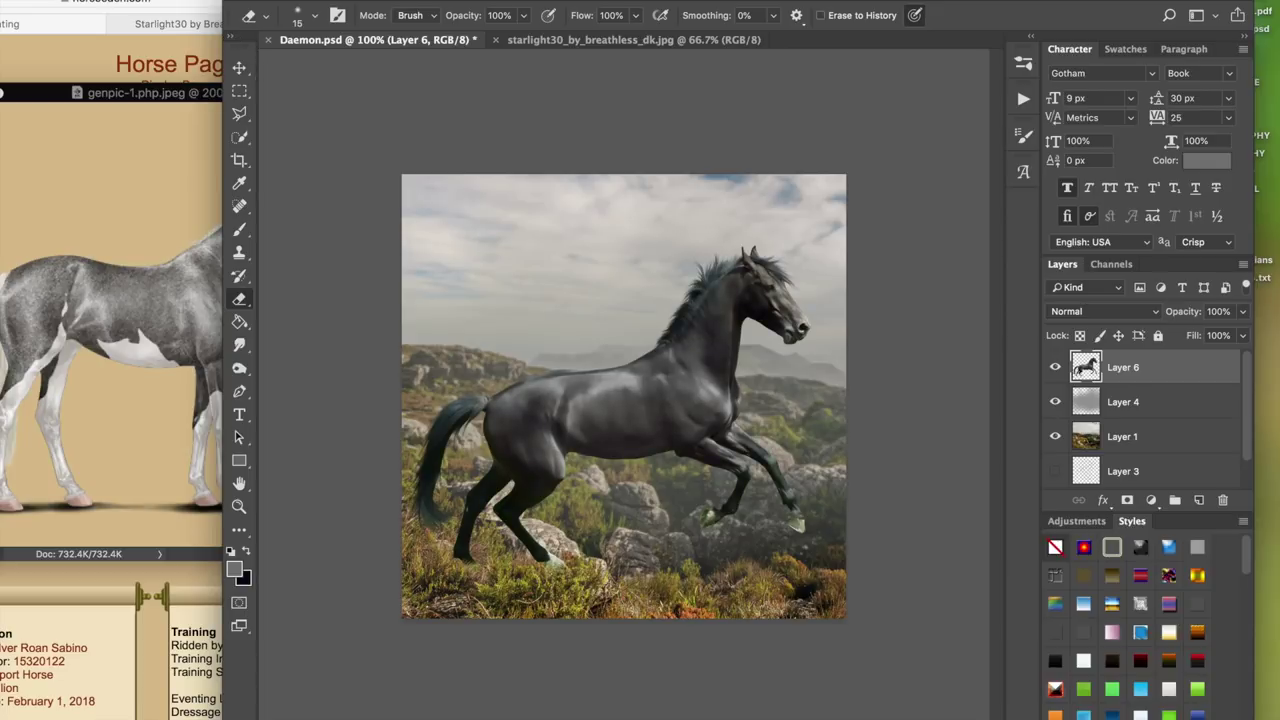
click(250, 2)
mouse_move(290, 14)
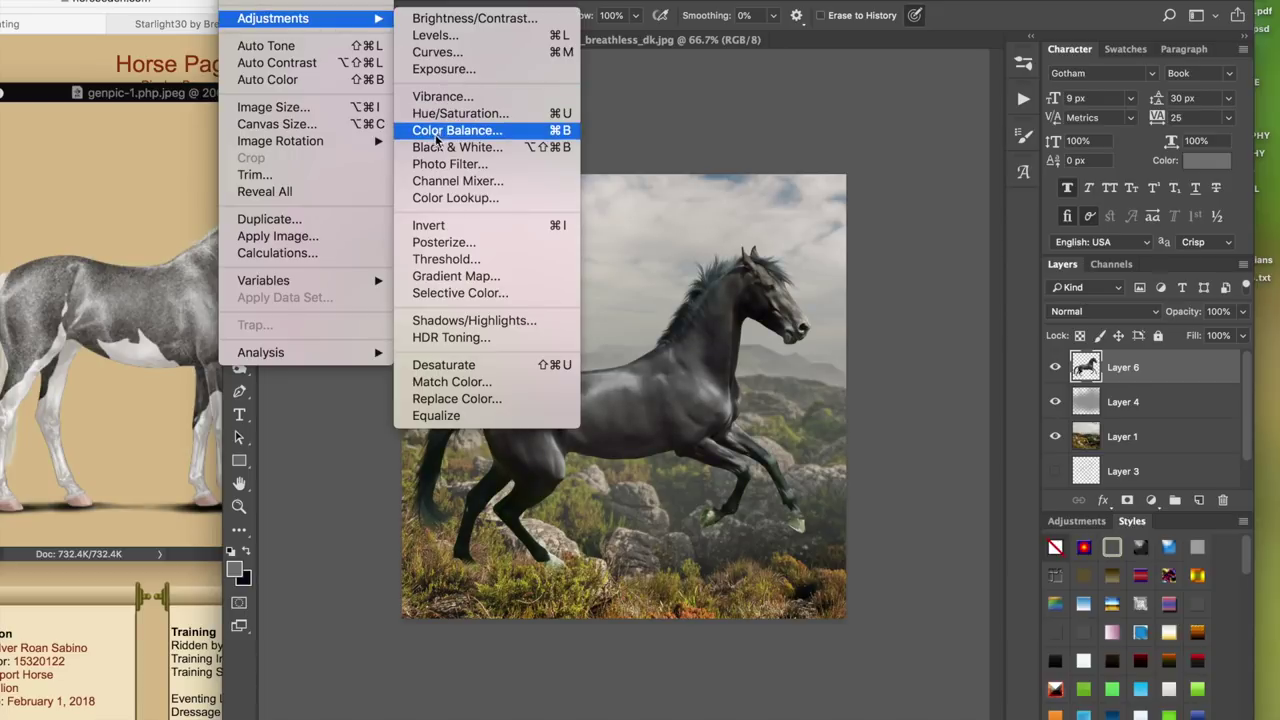
click(480, 129)
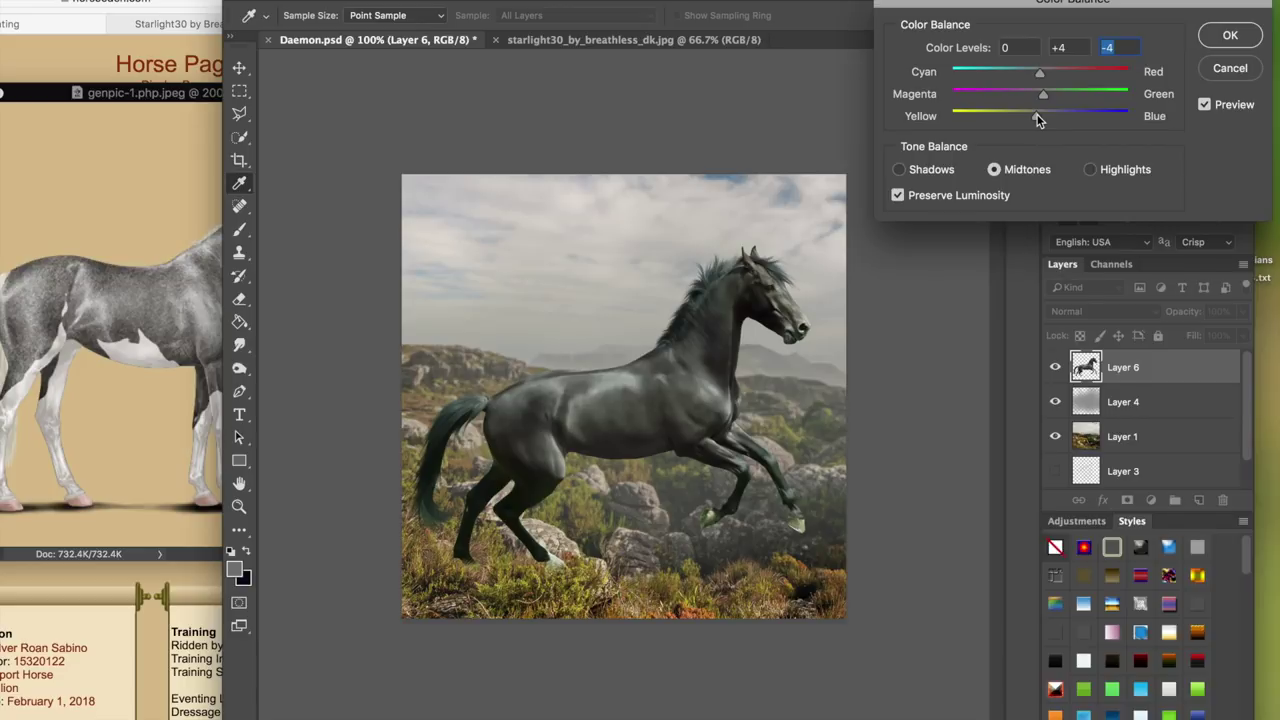
drag(1037, 119, 1041, 119)
click(1216, 108)
drag(1072, 8, 1007, 70)
- Fine-tune the Color Balance of the horse's shadows and highlights, apply the adjustment and save the document
click(886, 232)
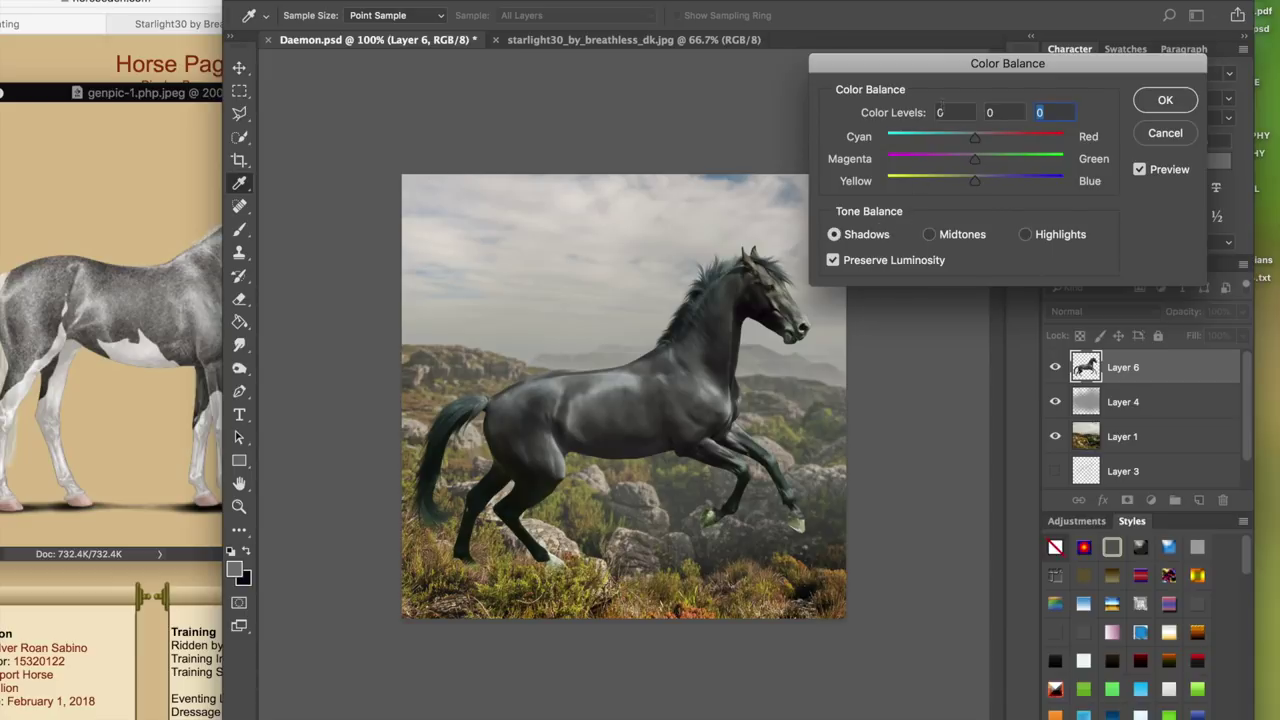
drag(983, 160, 974, 183)
click(1025, 234)
drag(971, 181, 976, 185)
click(1158, 103)
key(e)
key(ctrl+s)
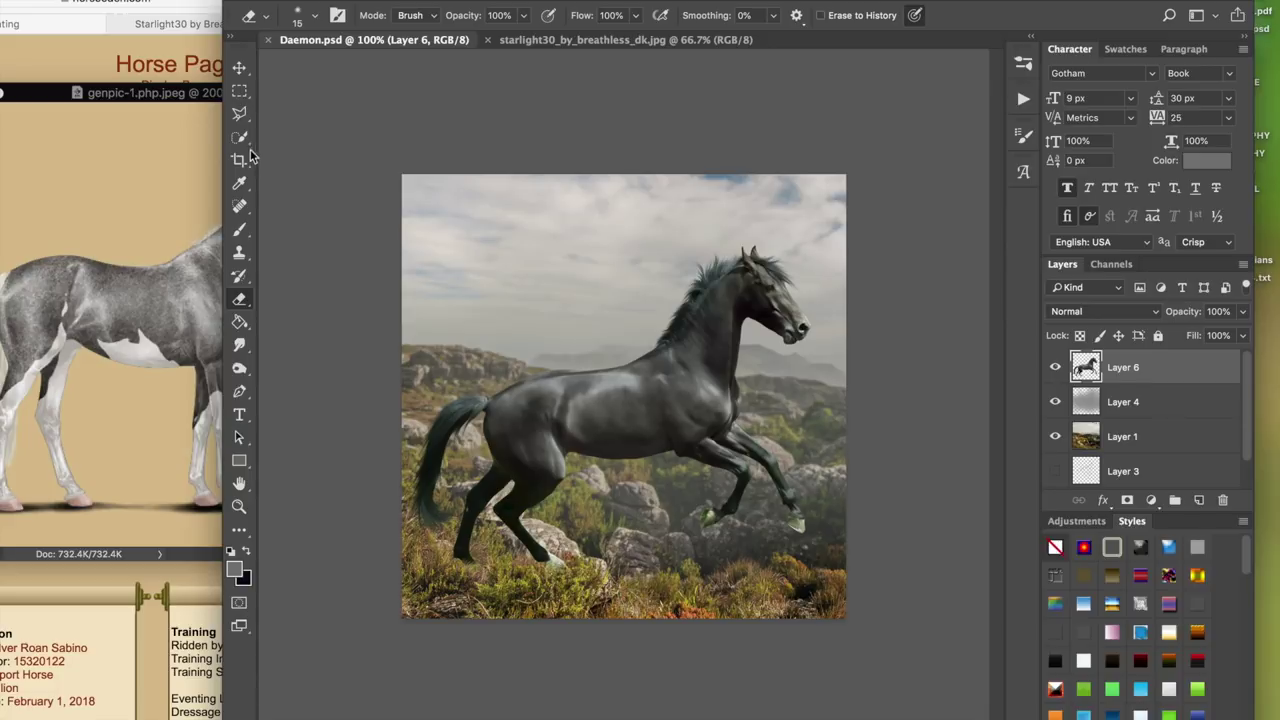
- Select the horse's hindquarters and rear flank with a freehand Lasso outline
click(239, 113)
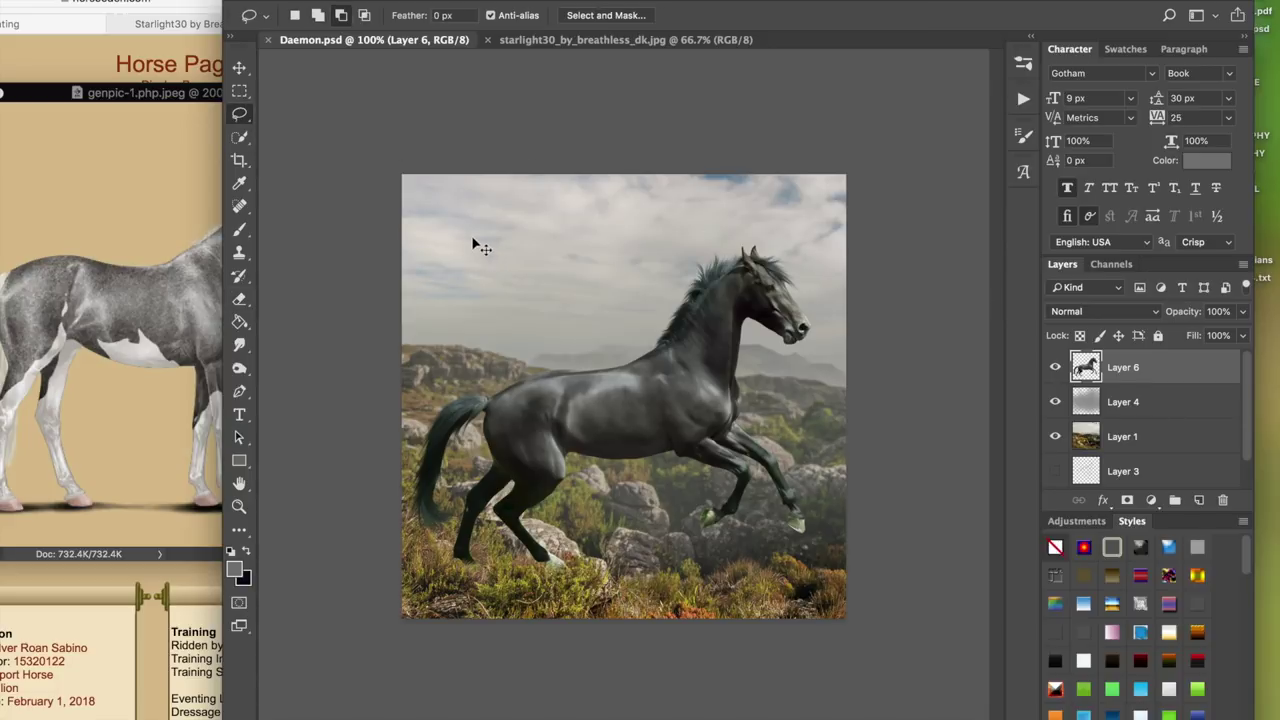
key(super+plus)
key(super+plus)
scroll(477, 288, down, 5)
scroll(473, 288, left, 3)
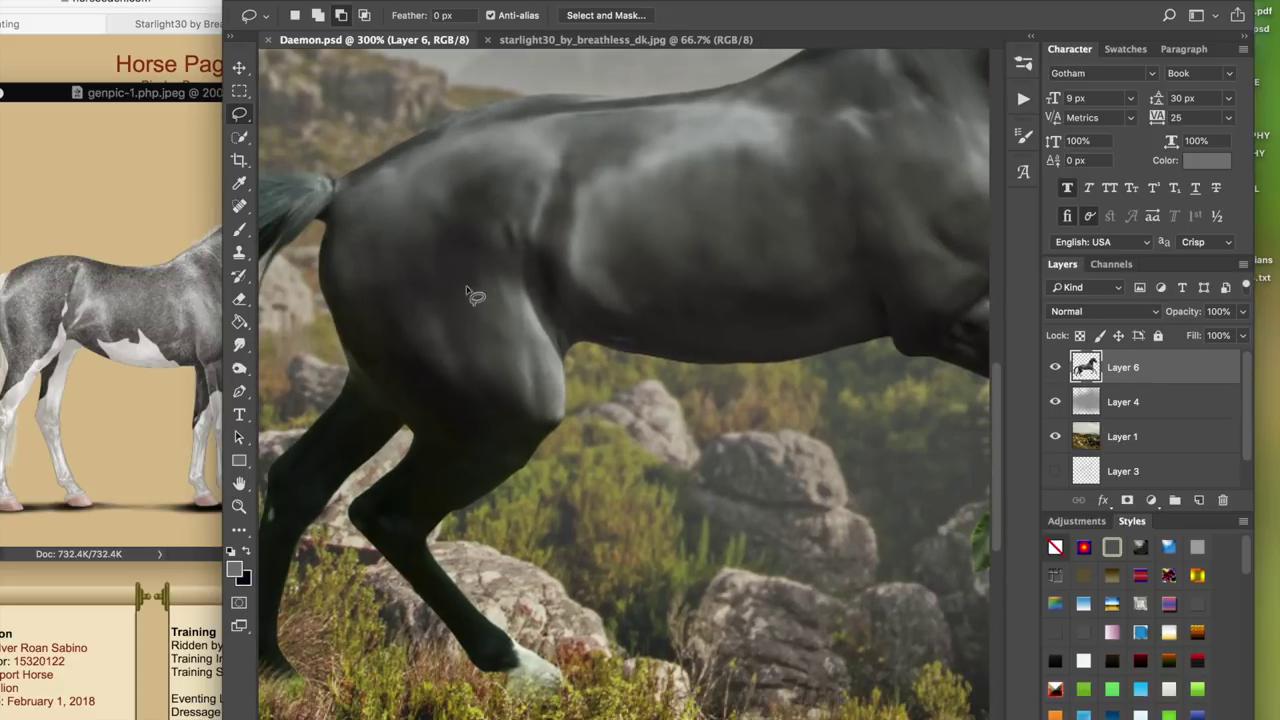
mouse_move(309, 269)
mouse_down()
mouse_move(347, 175)
mouse_move(424, 113)
mouse_move(499, 82)
mouse_move(618, 68)
mouse_move(742, 222)
mouse_move(642, 360)
mouse_move(531, 451)
mouse_move(466, 458)
mouse_move(406, 441)
mouse_move(309, 270)
mouse_up()
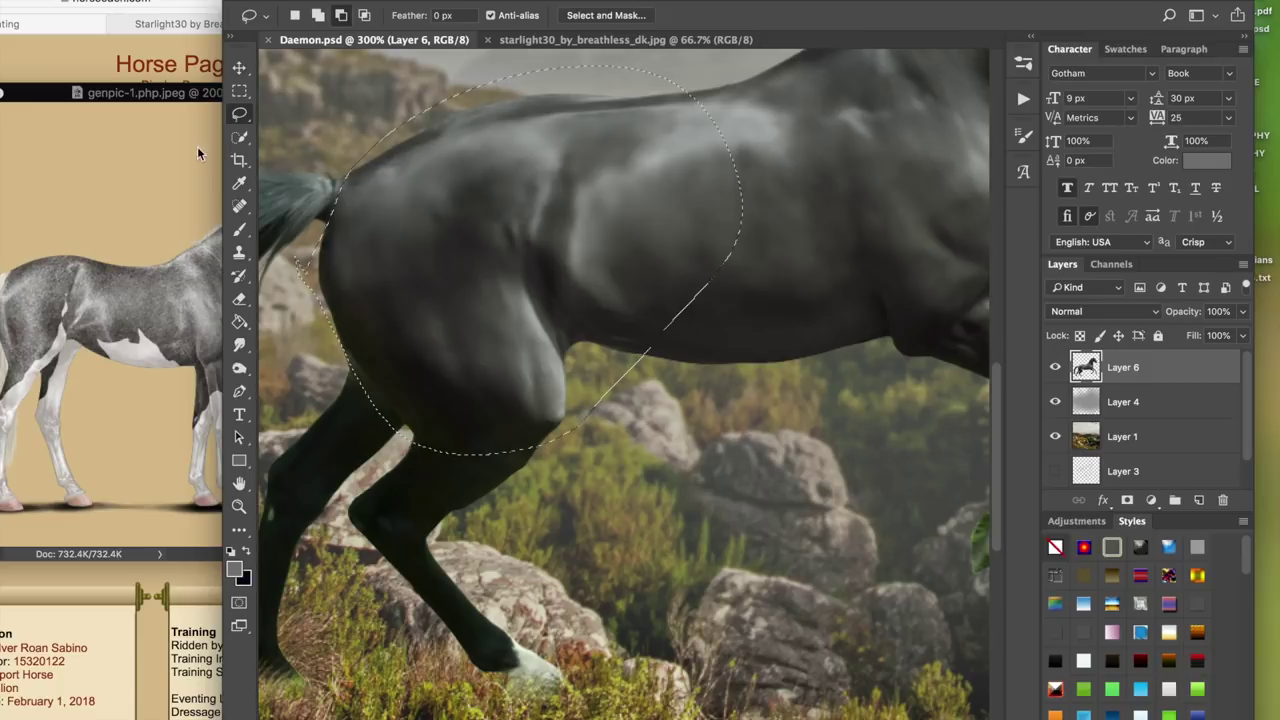
- Add the horse's barrel, chest and neck up to behind the jaw to the Lasso selection
right_click(239, 117)
click(381, 78)
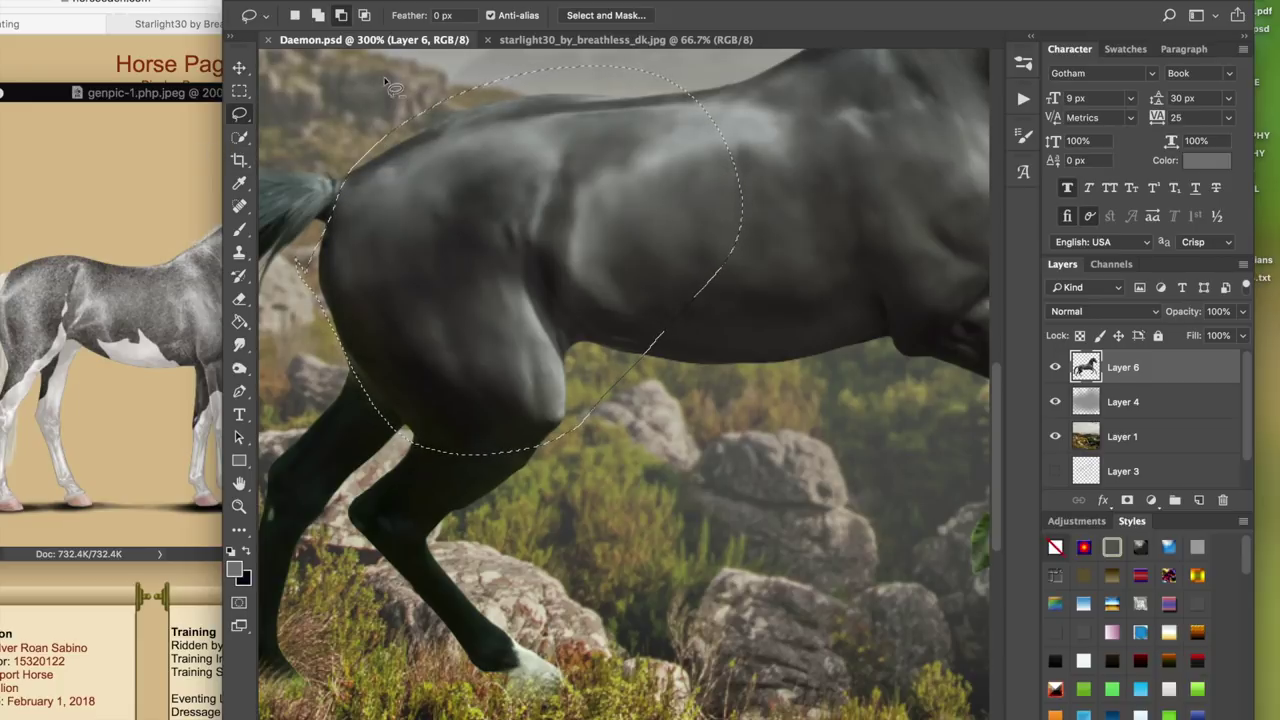
right_click(246, 113)
click(310, 119)
scroll(440, 148, up, 10)
scroll(440, 148, right, 8)
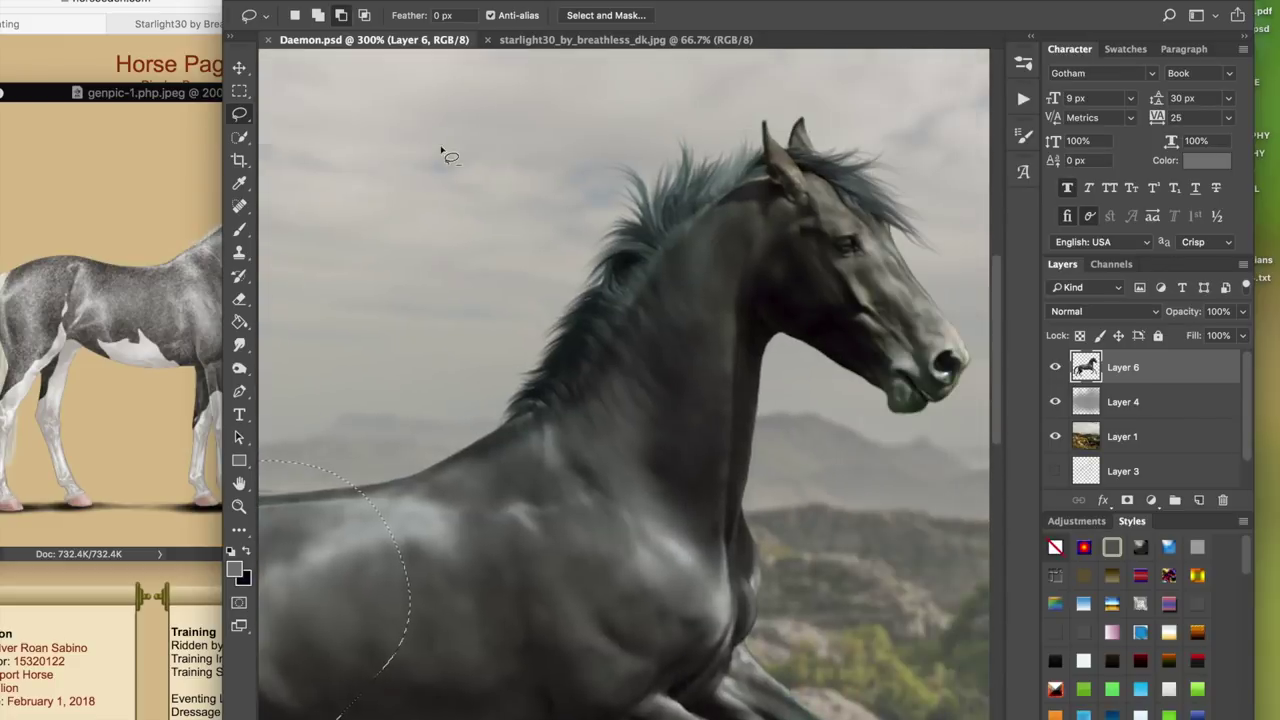
scroll(443, 152, down, 4)
scroll(443, 152, left, 3)
mouse_move(360, 401)
mouse_down()
mouse_move(491, 374)
mouse_move(606, 322)
mouse_move(726, 157)
mouse_move(798, 103)
mouse_move(801, 191)
mouse_move(833, 285)
mouse_move(844, 395)
mouse_move(796, 557)
mouse_move(677, 652)
mouse_move(555, 687)
mouse_move(330, 702)
mouse_up()
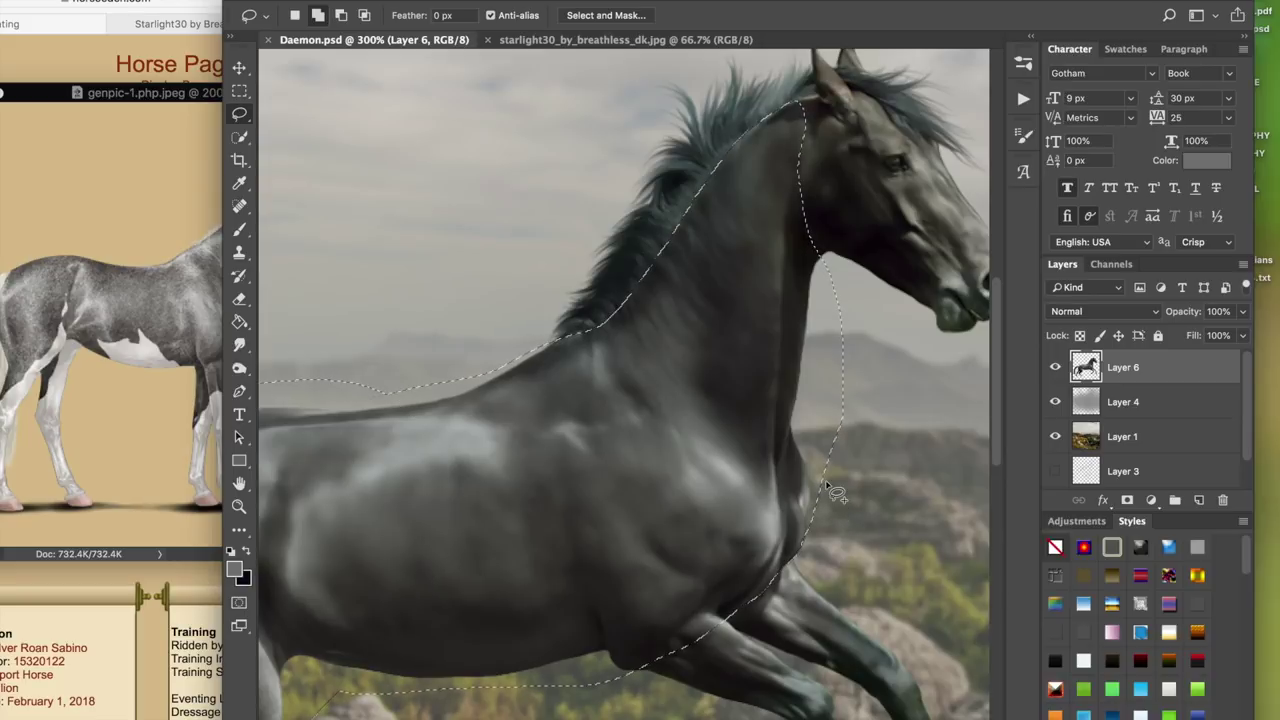
key(super+minus)
key(super+minus)
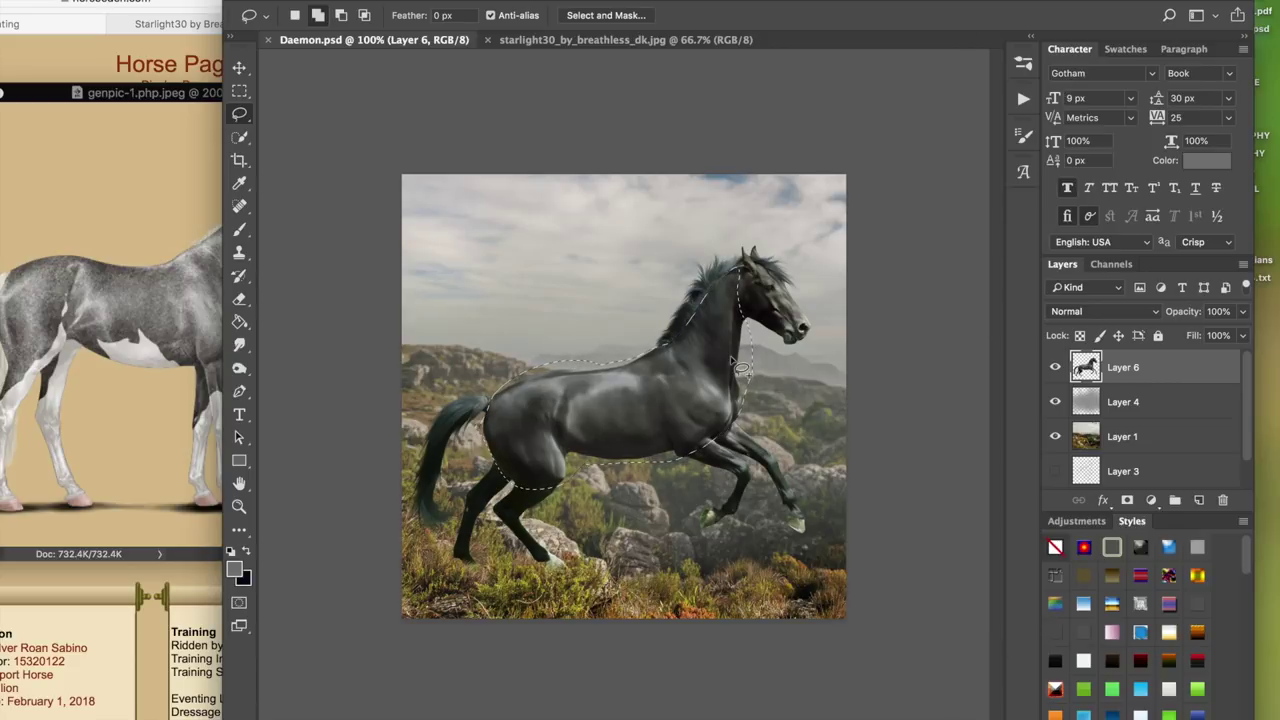
scroll(731, 362, down, 5)
key(super+plus)
key(super+plus)
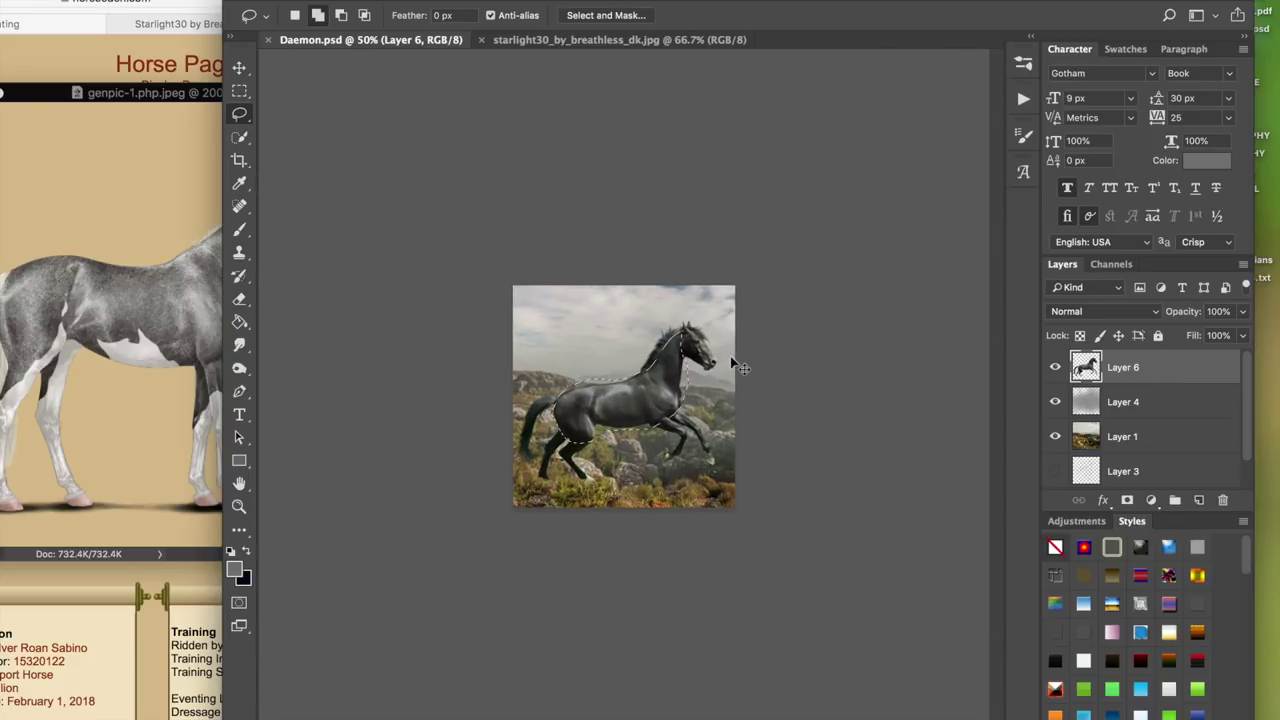
scroll(740, 368, up, 1)
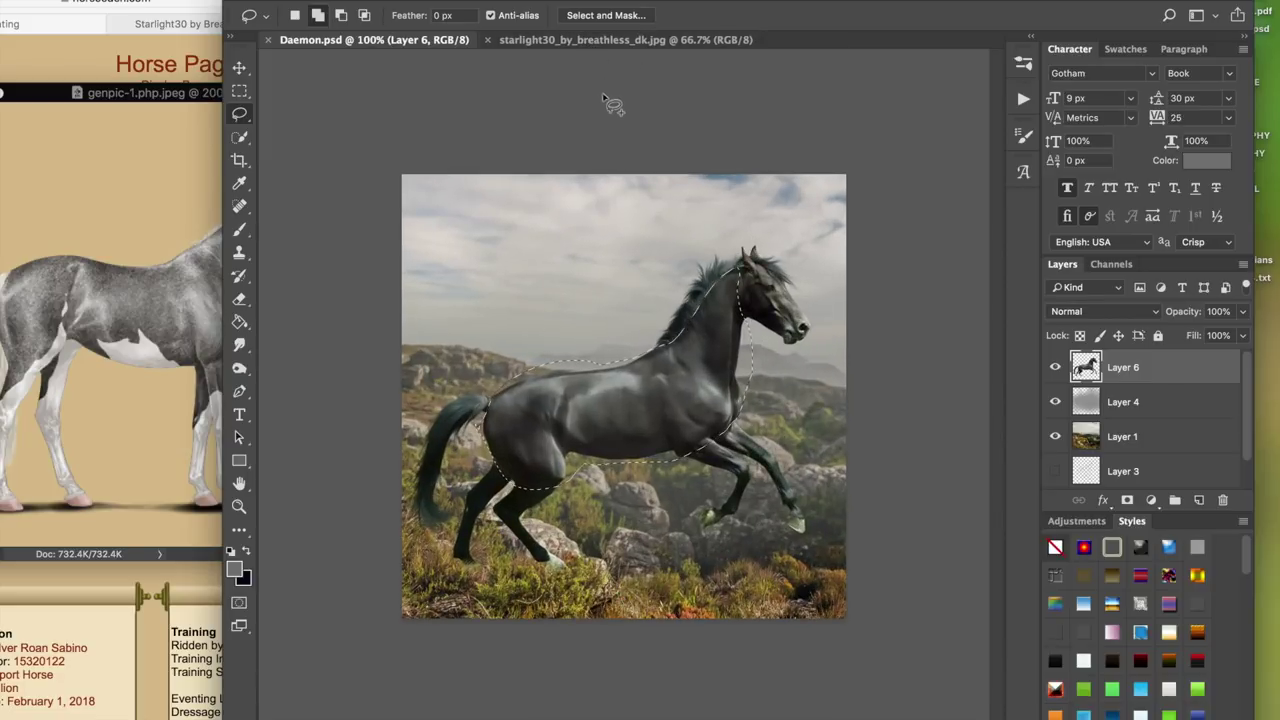
- Feather the edge of the horse's body selection in Select and Mask and apply it
click(606, 15)
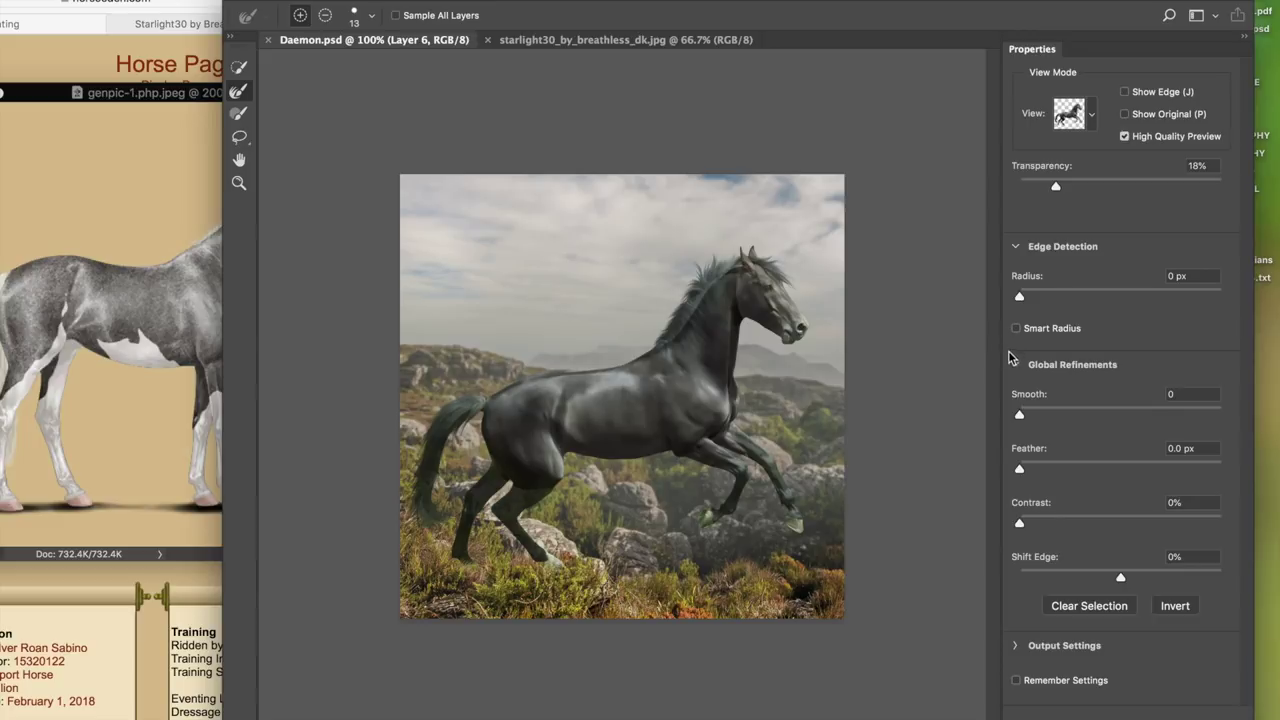
click(1089, 466)
click(1182, 714)
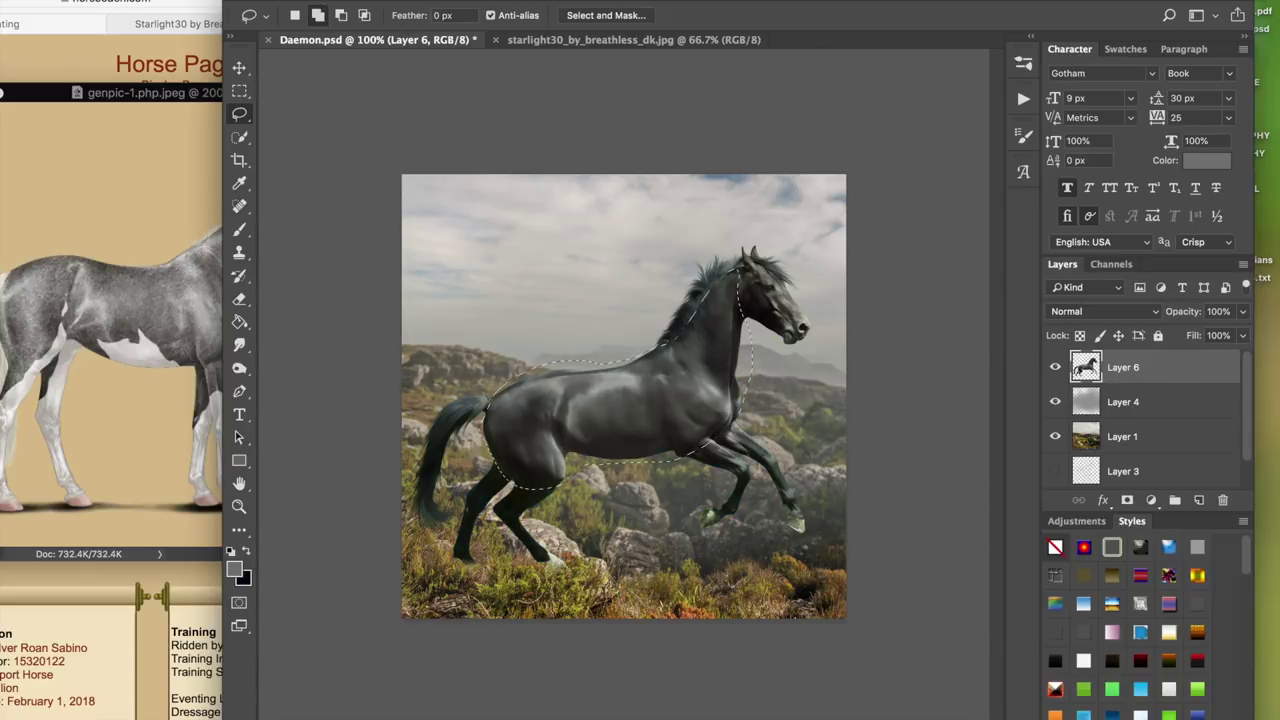
- Brighten the selected horse body by 30 with a Brightness/Contrast adjustment, tune its contrast and apply it
click(286, 0)
mouse_move(238, 0)
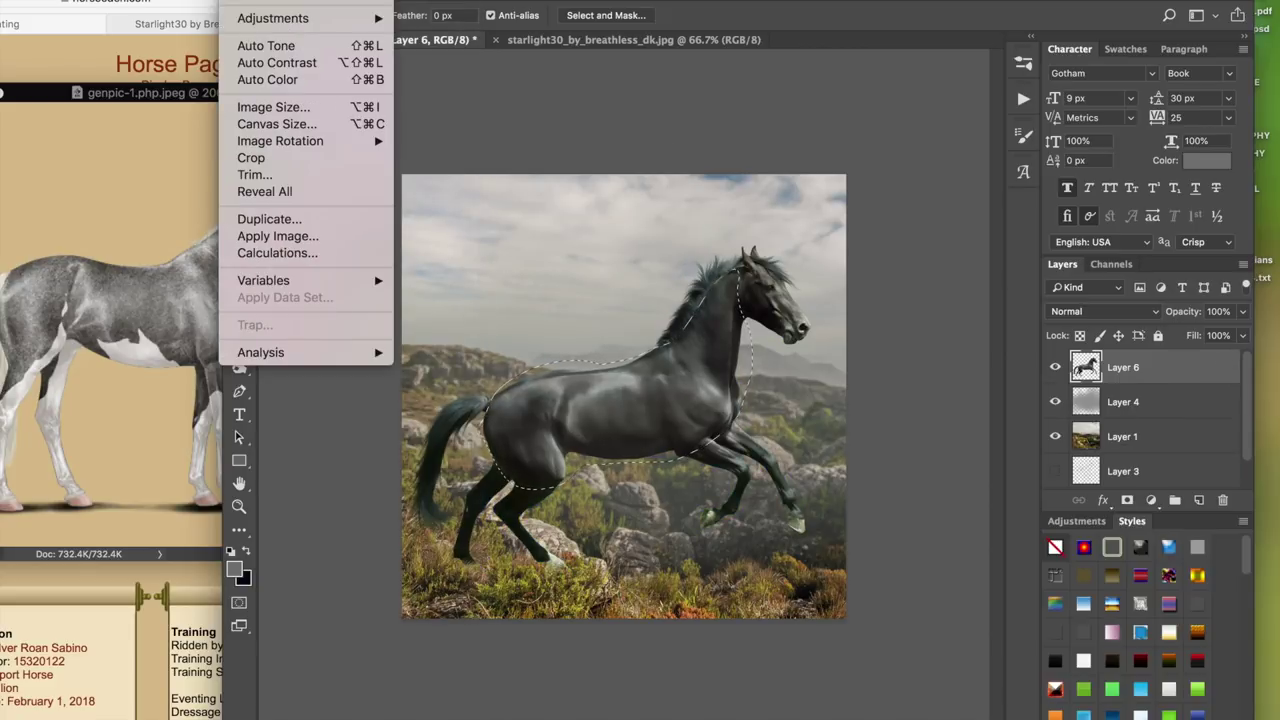
click(460, 17)
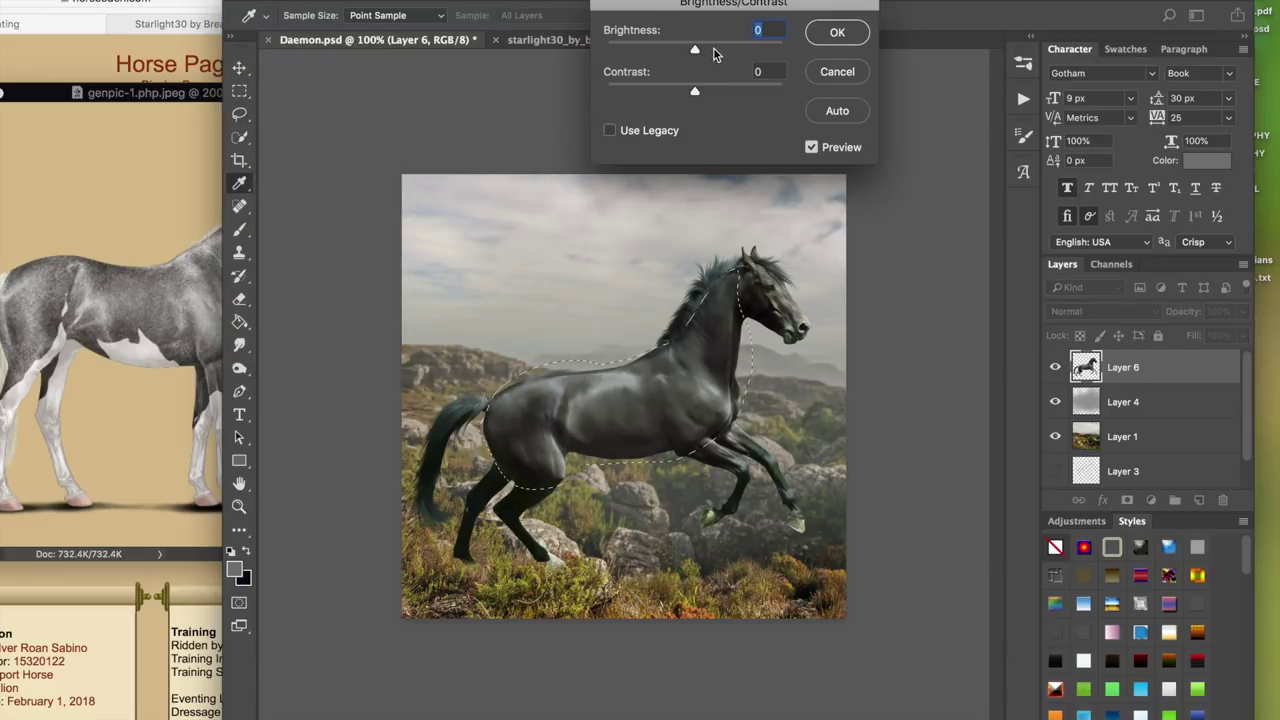
click(713, 49)
click(651, 87)
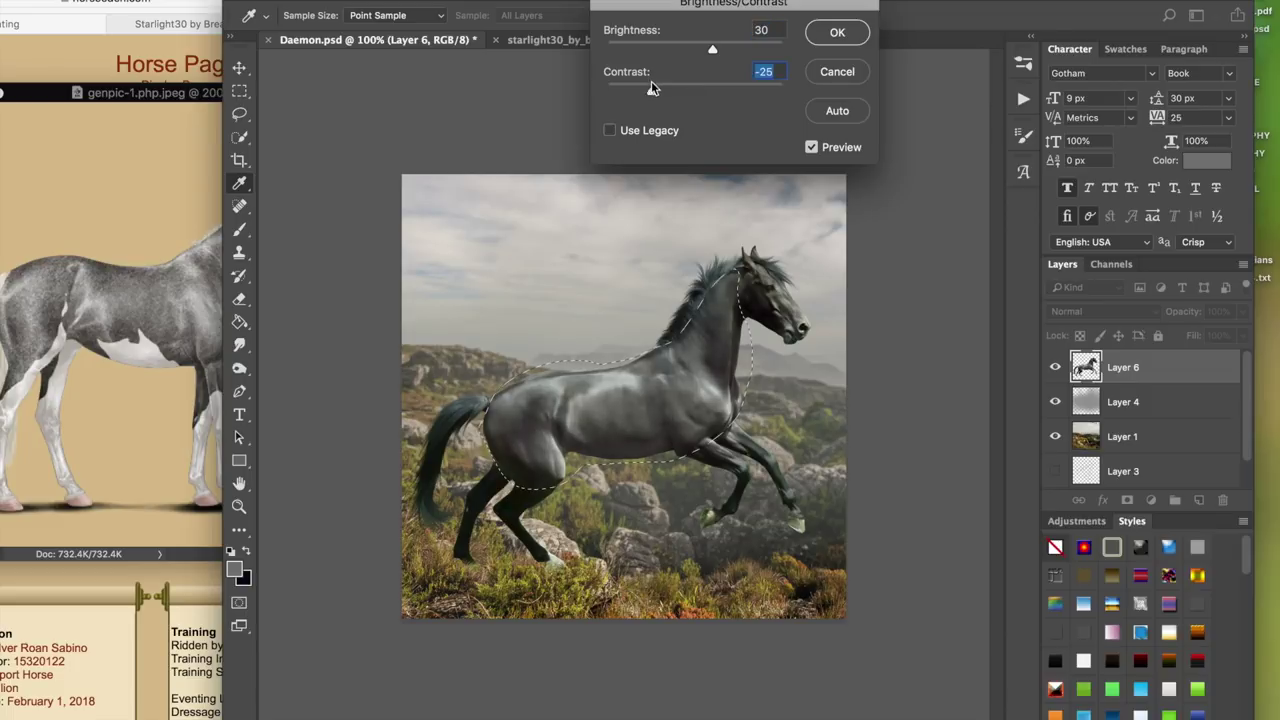
drag(647, 105, 698, 115)
click(837, 33)
- Move the window aside to reveal the reference horse, and apply Hue/Saturation to the body with Saturation -39 and Lightness +7
mouse_move(518, 3)
mouse_down()
mouse_move(539, 3)
mouse_move(523, 3)
mouse_up()
drag(229, 147, 321, 141)
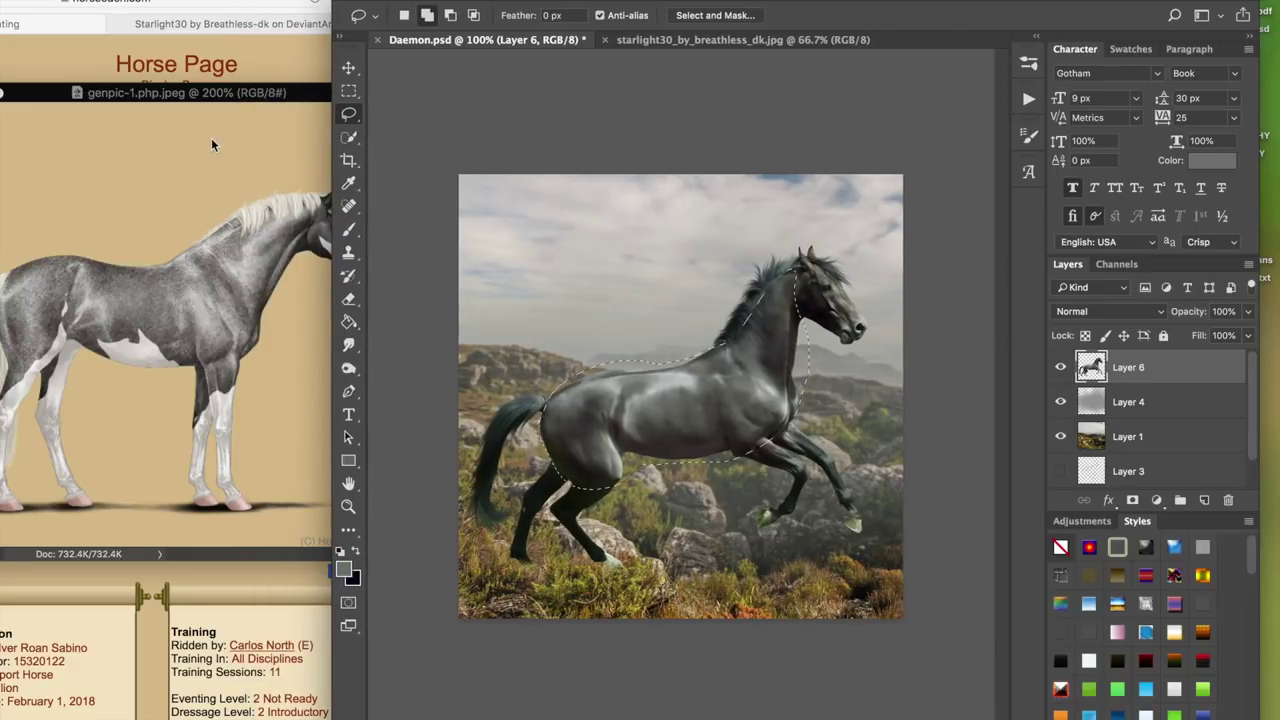
click(240, 0)
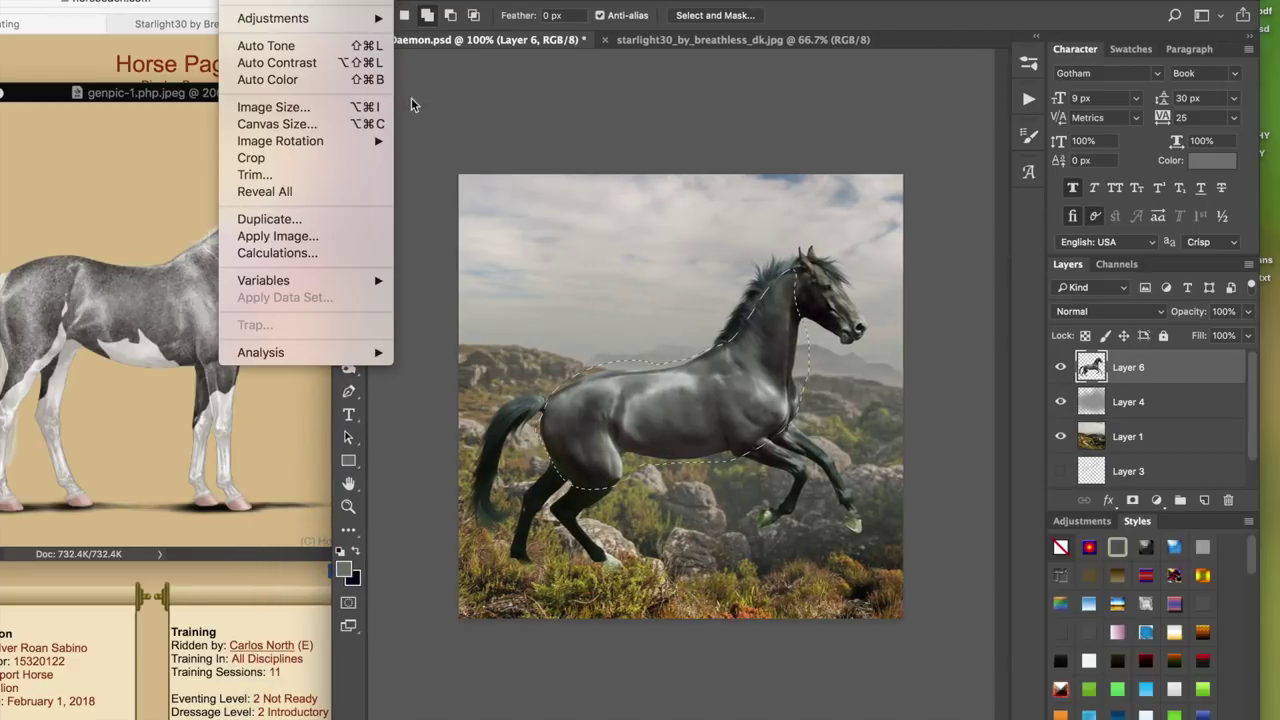
mouse_move(355, 20)
click(435, 117)
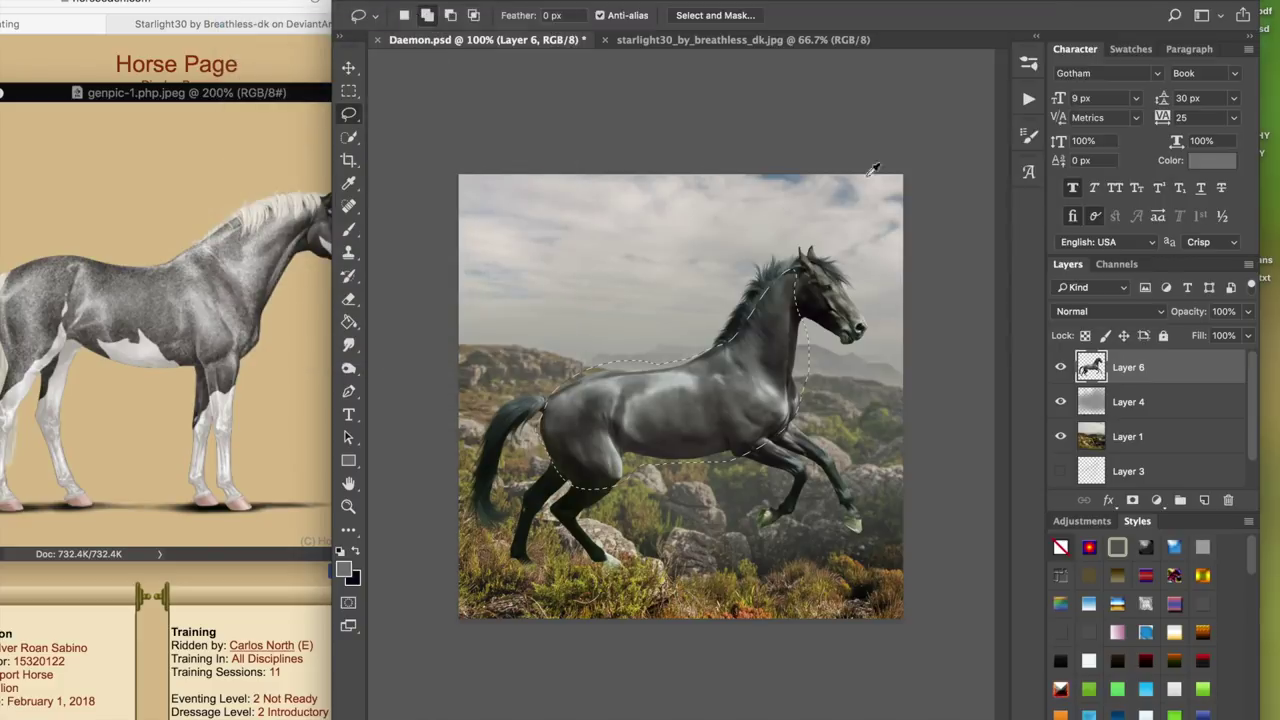
click(882, 168)
drag(932, 8, 1080, 0)
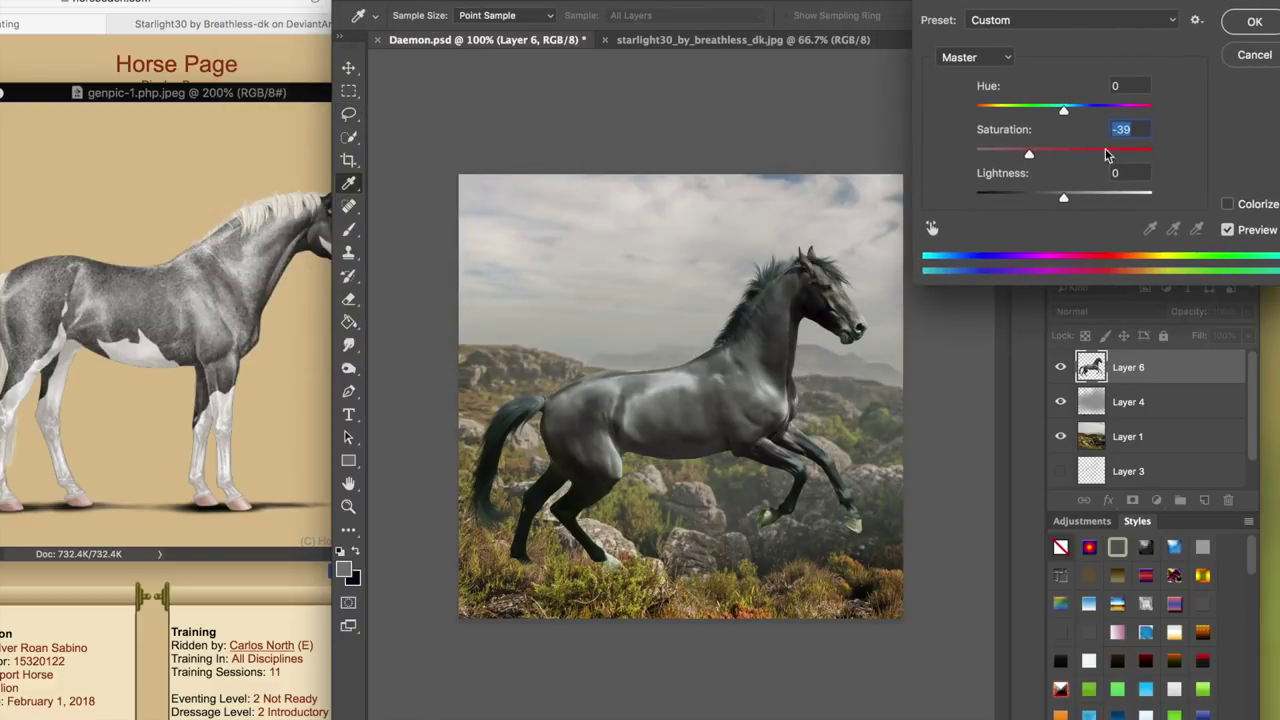
click(1072, 200)
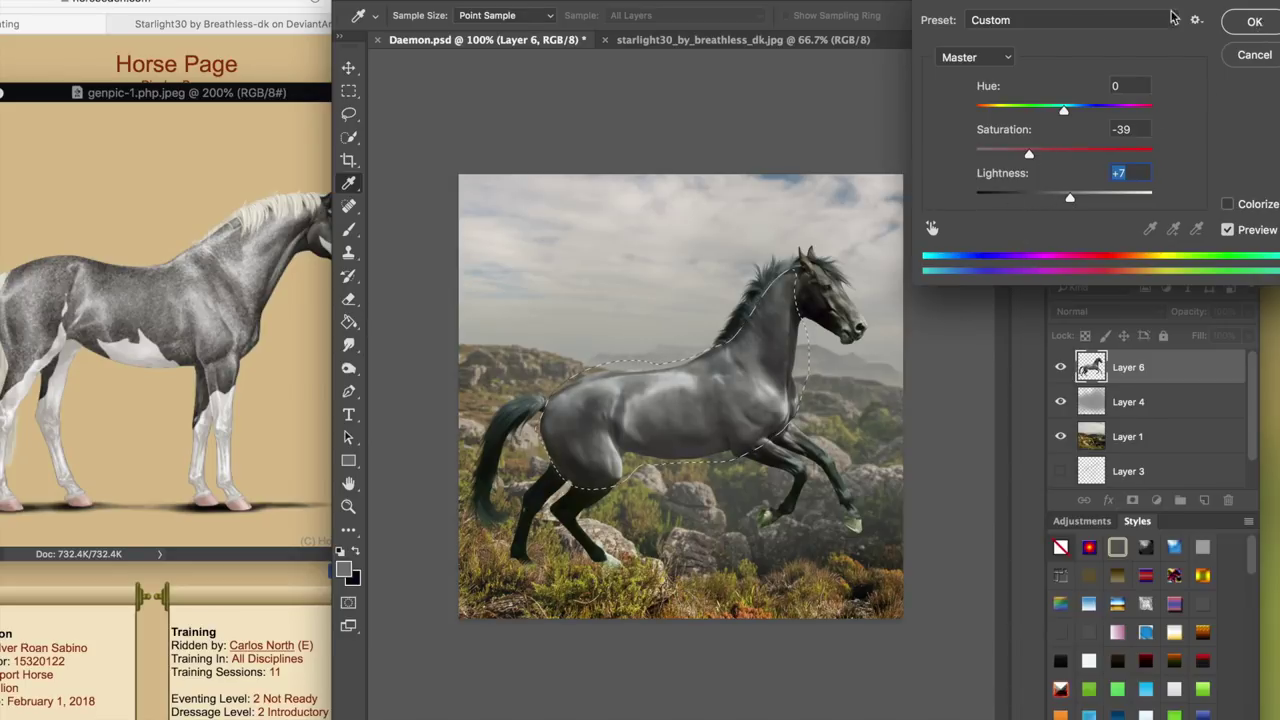
click(1254, 22)
- Start another Brightness/Contrast adjustment on the body with Brightness 6 and Contrast 18, comparing it with the unadjusted coat
click(240, 1)
mouse_move(299, 19)
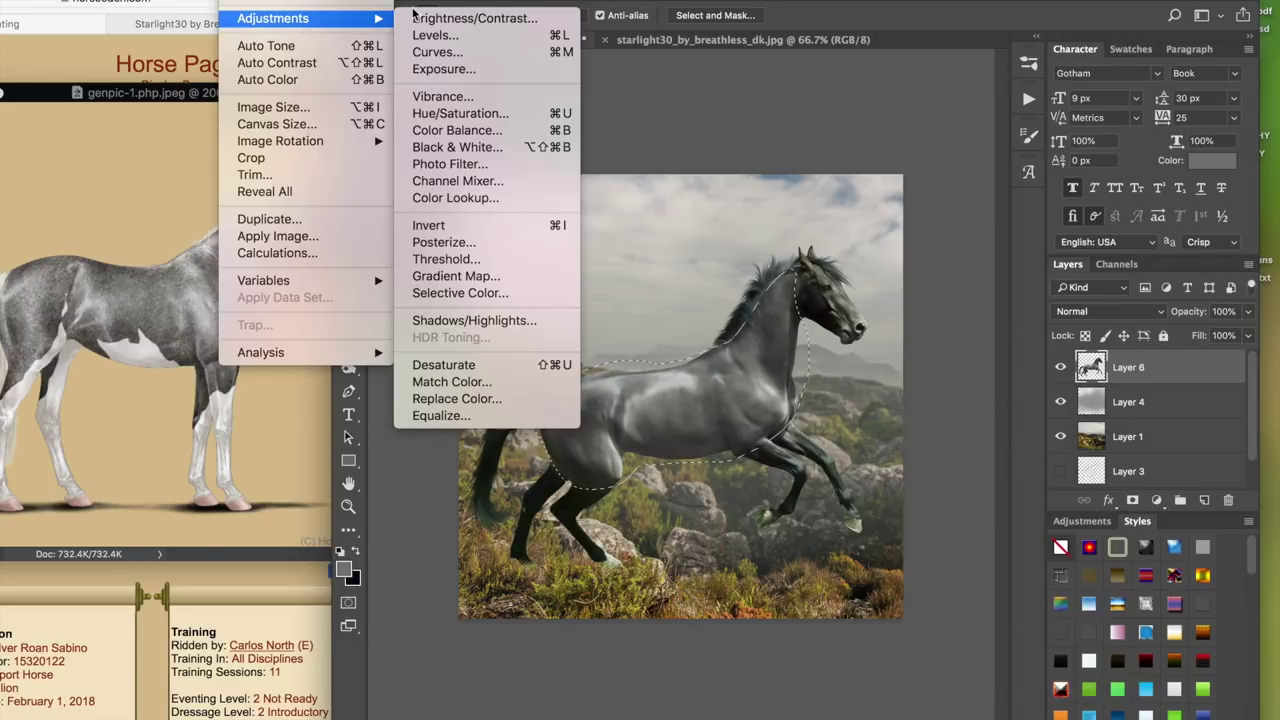
click(440, 16)
click(711, 90)
drag(720, 86, 698, 48)
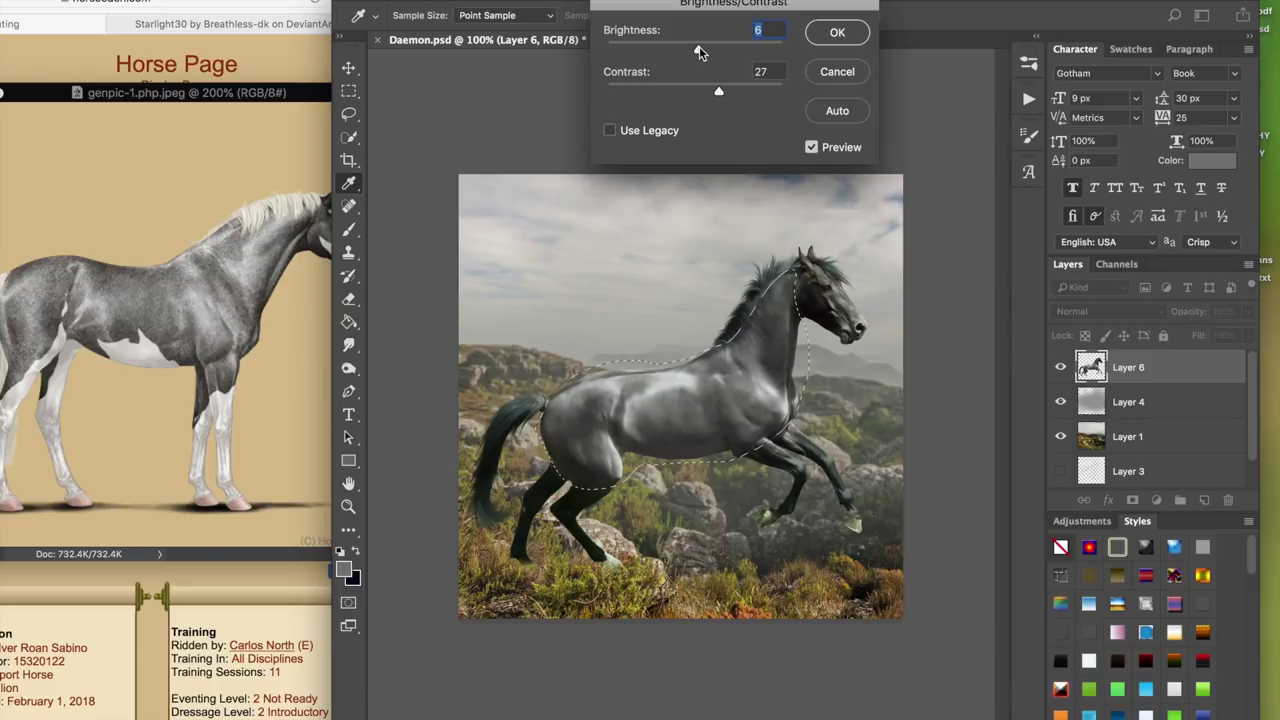
click(812, 147)
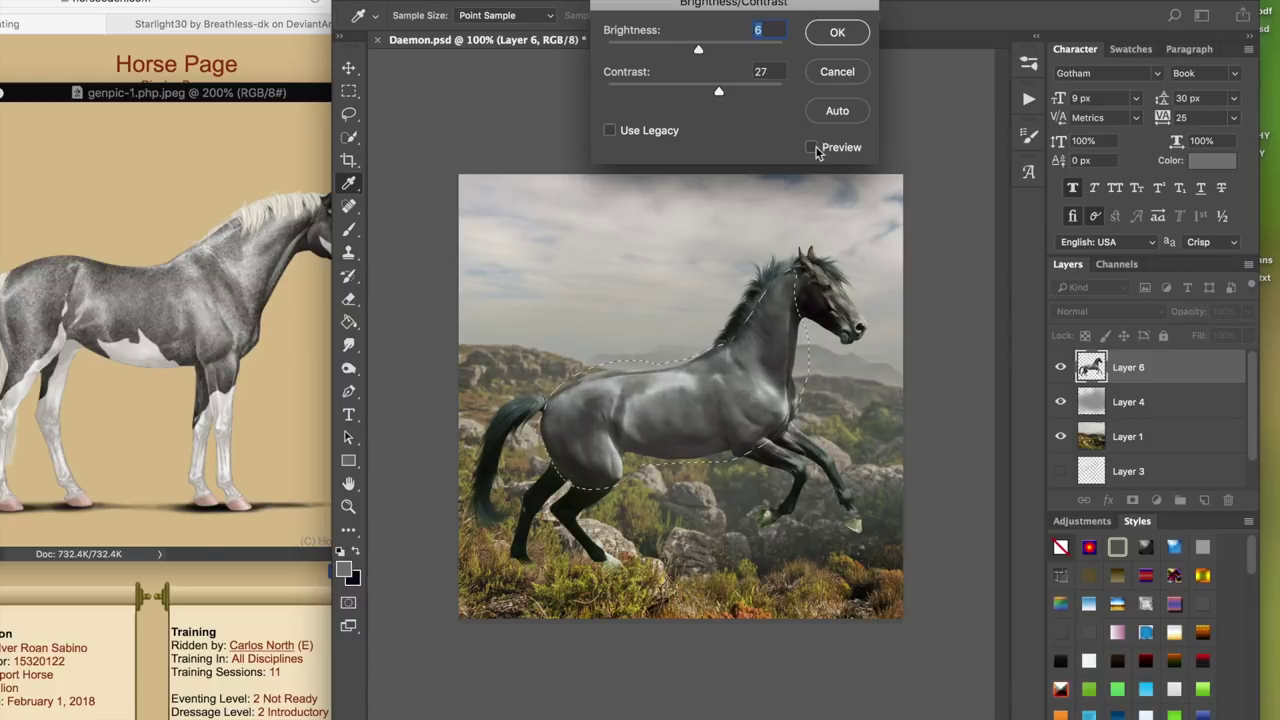
drag(704, 85, 712, 90)
click(812, 147)
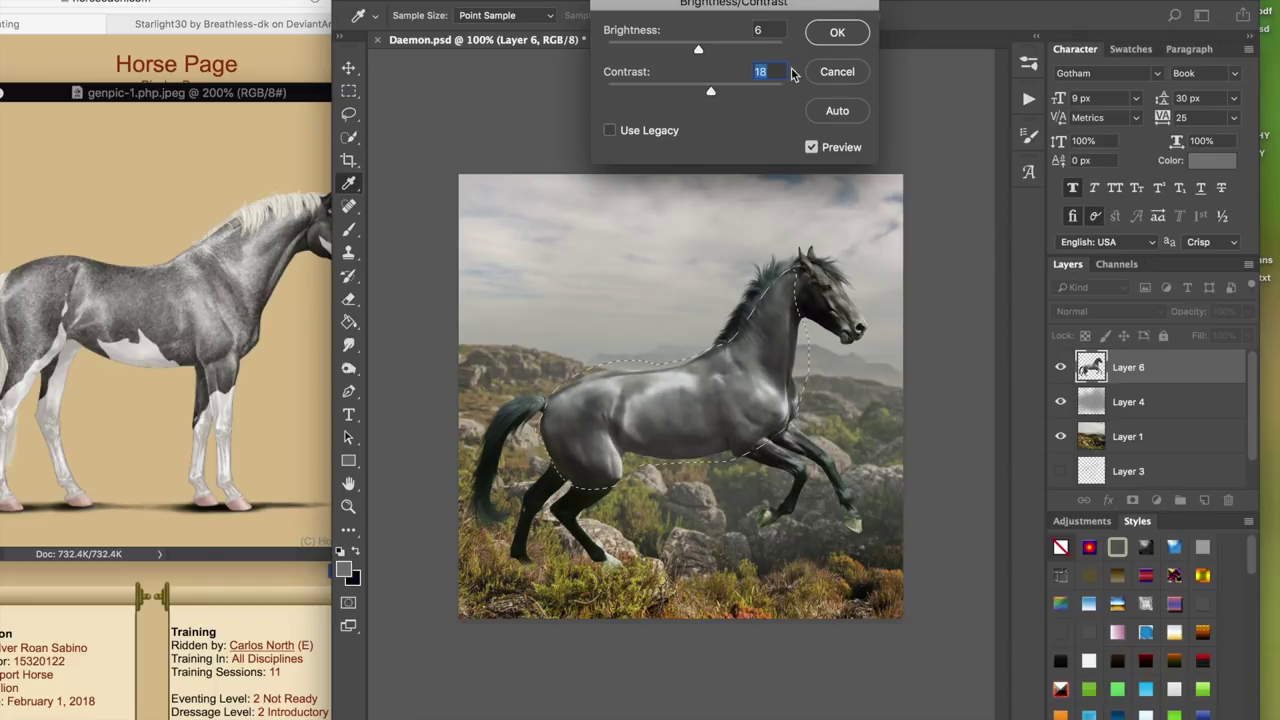
- Raise the brightness to about 14, refine the contrast against the reference horse, apply the adjustment and deselect the body
drag(803, 7, 695, 17)
mouse_move(590, 63)
mouse_down()
mouse_move(563, 62)
mouse_move(597, 62)
mouse_up()
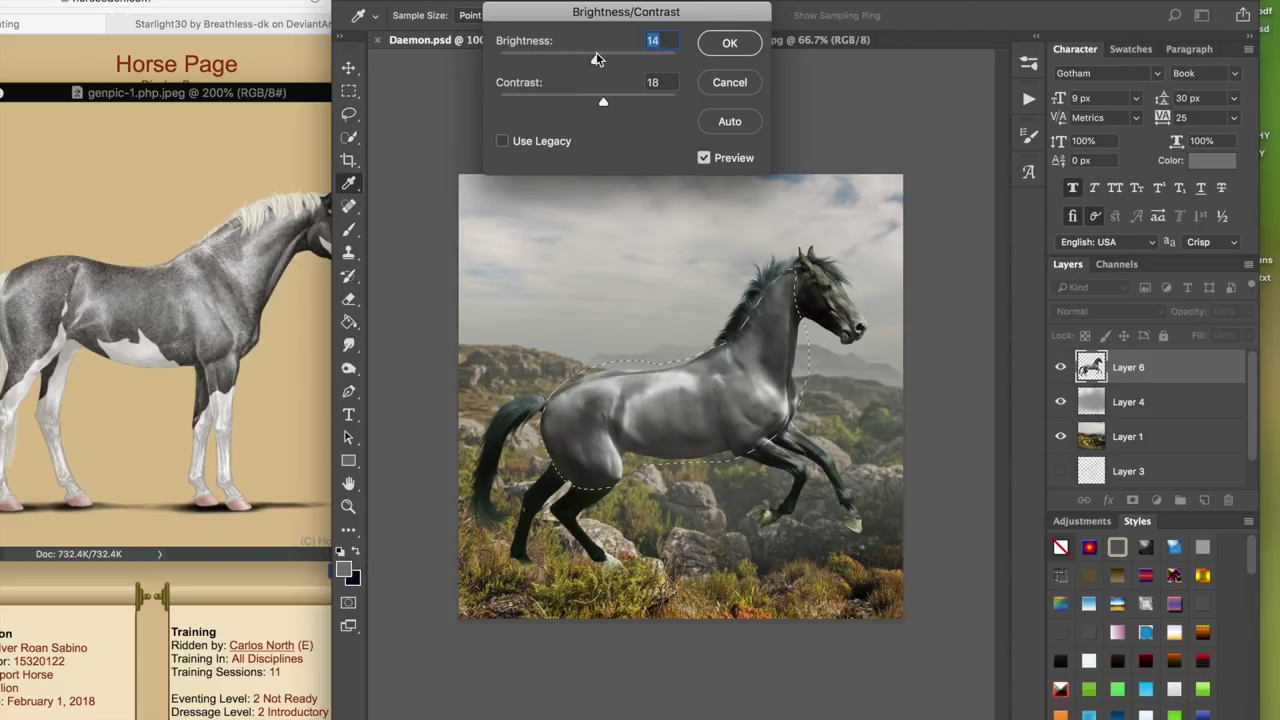
drag(592, 57, 595, 105)
click(712, 160)
click(713, 160)
click(730, 44)
key(super+d)
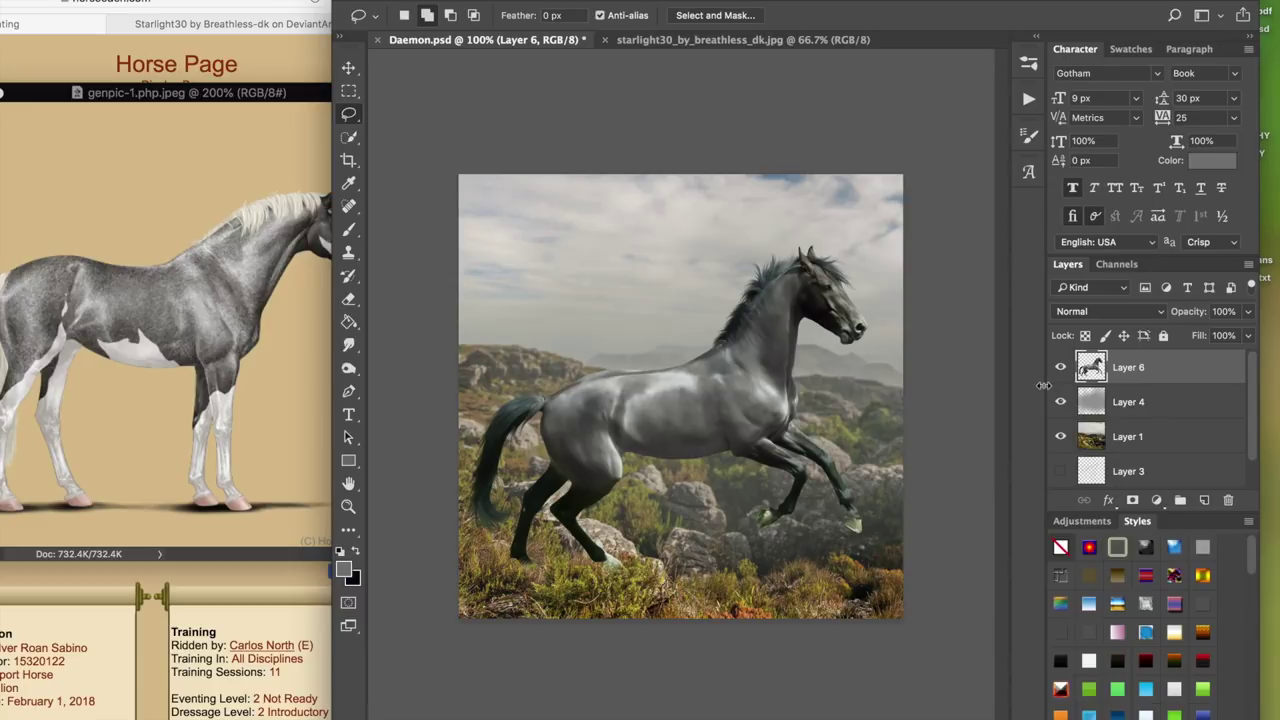
key(super+d)
- Load the horse layer's transparency as a selection and add a new empty layer above it
click(345, 1)
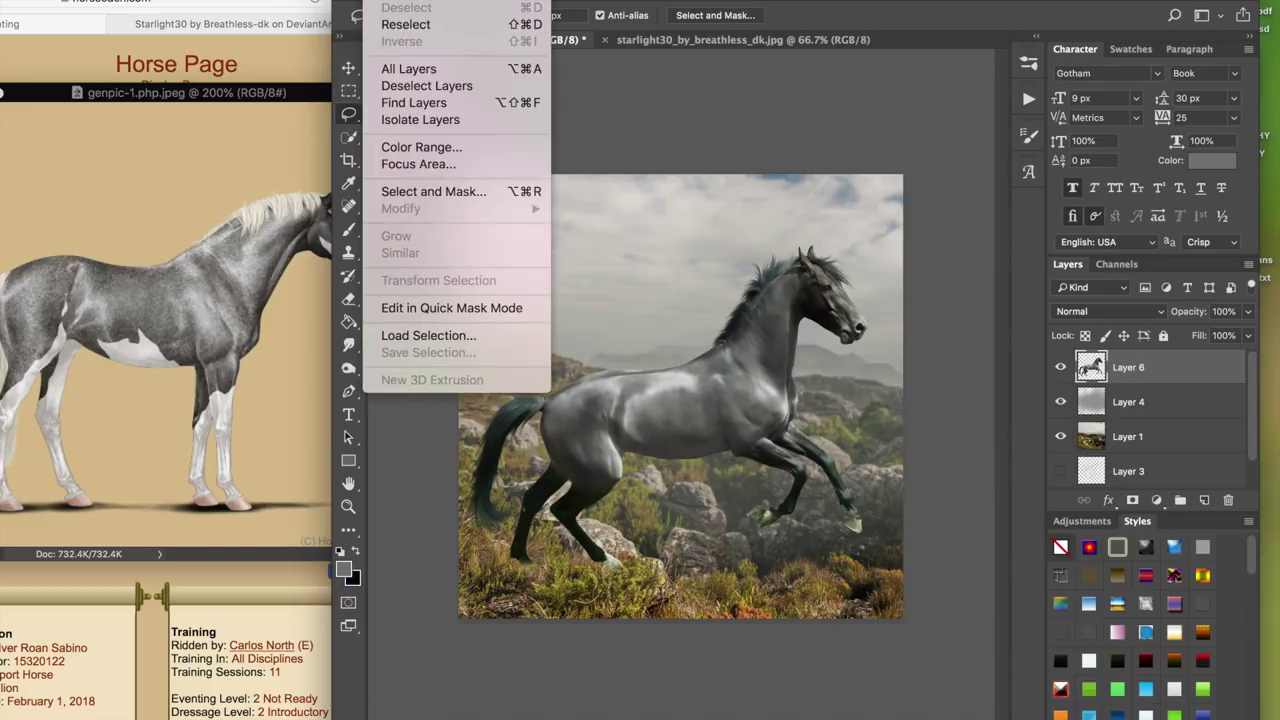
click(424, 335)
click(772, 437)
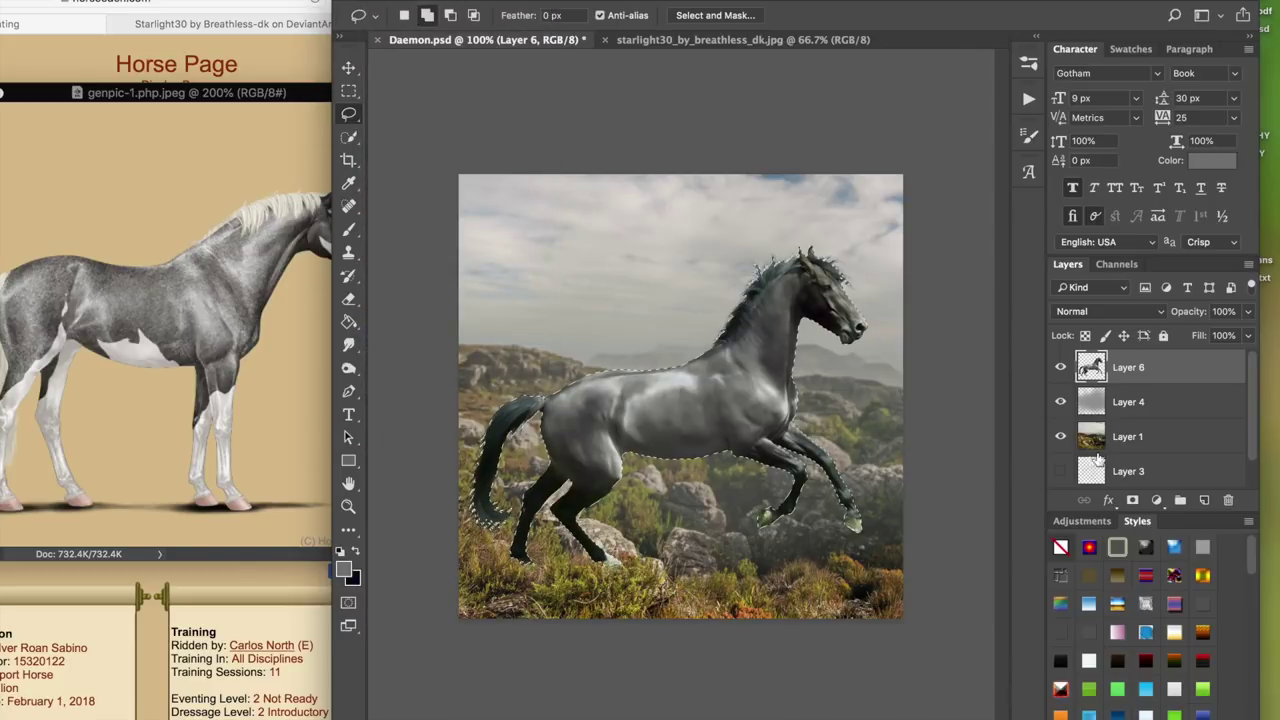
click(1180, 500)
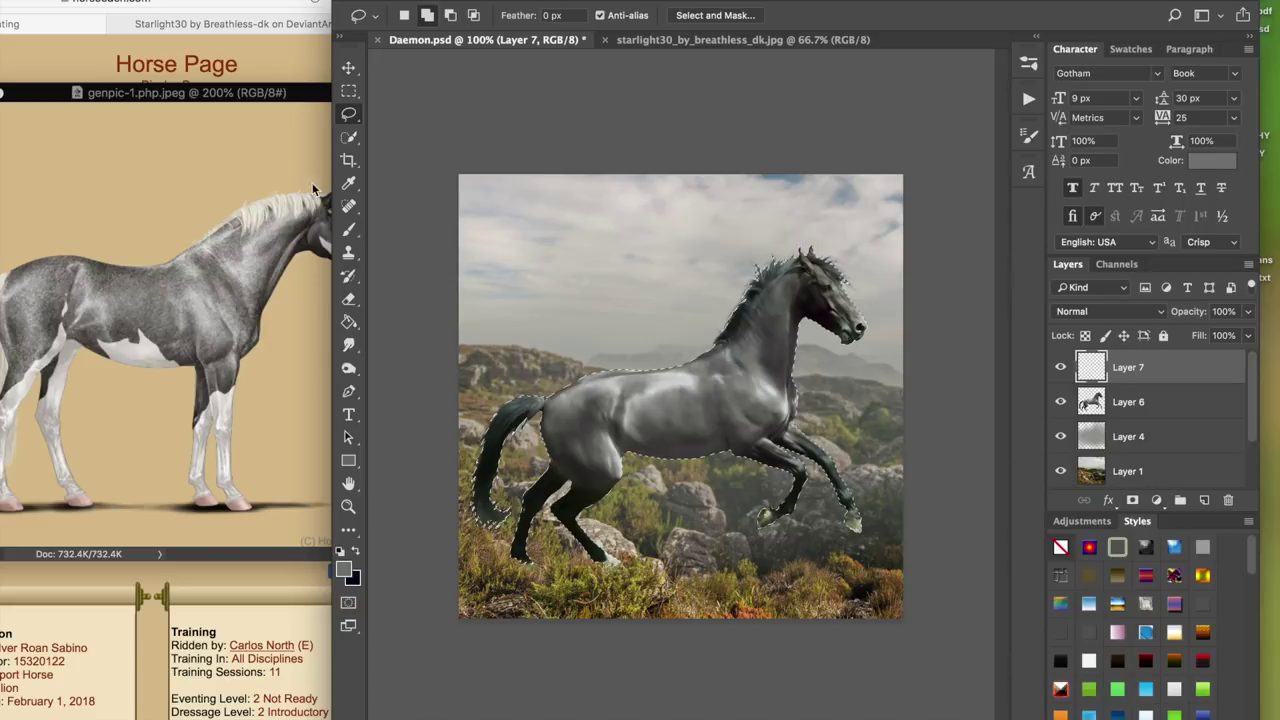
- Sample a light grey from the reference horse and change the foreground colour to near-white f3ffff
click(348, 183)
click(348, 229)
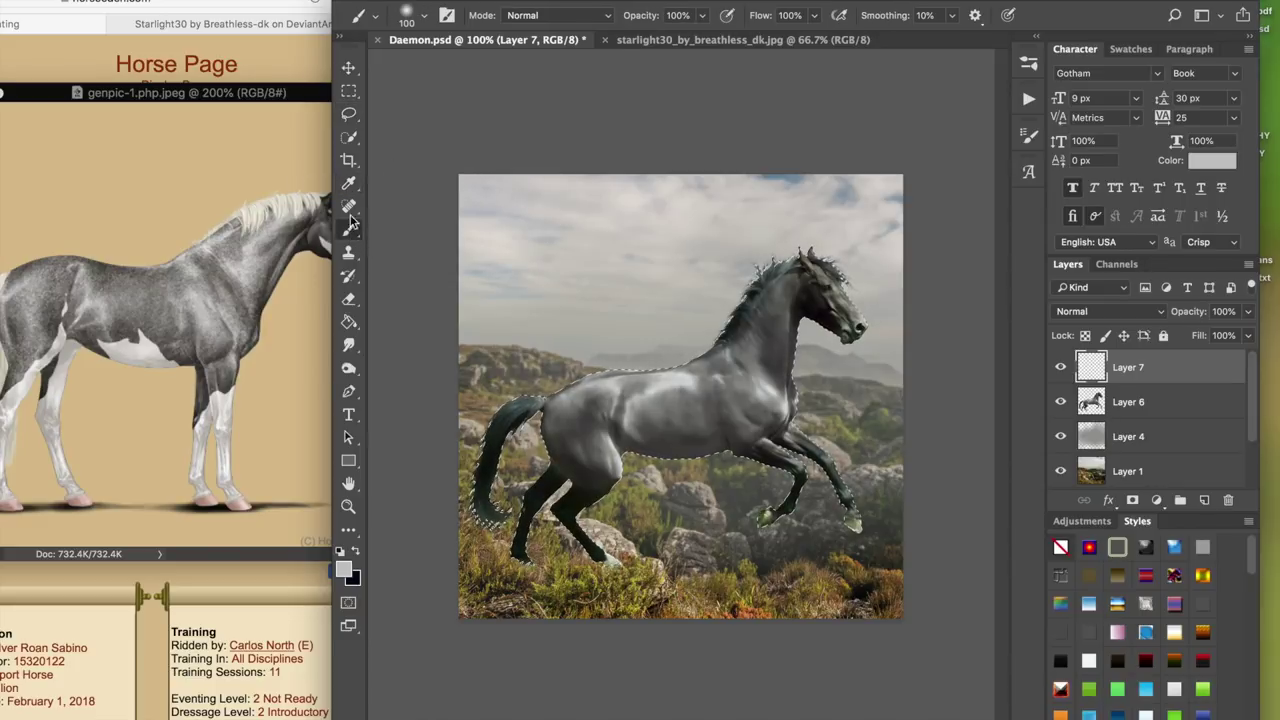
click(344, 570)
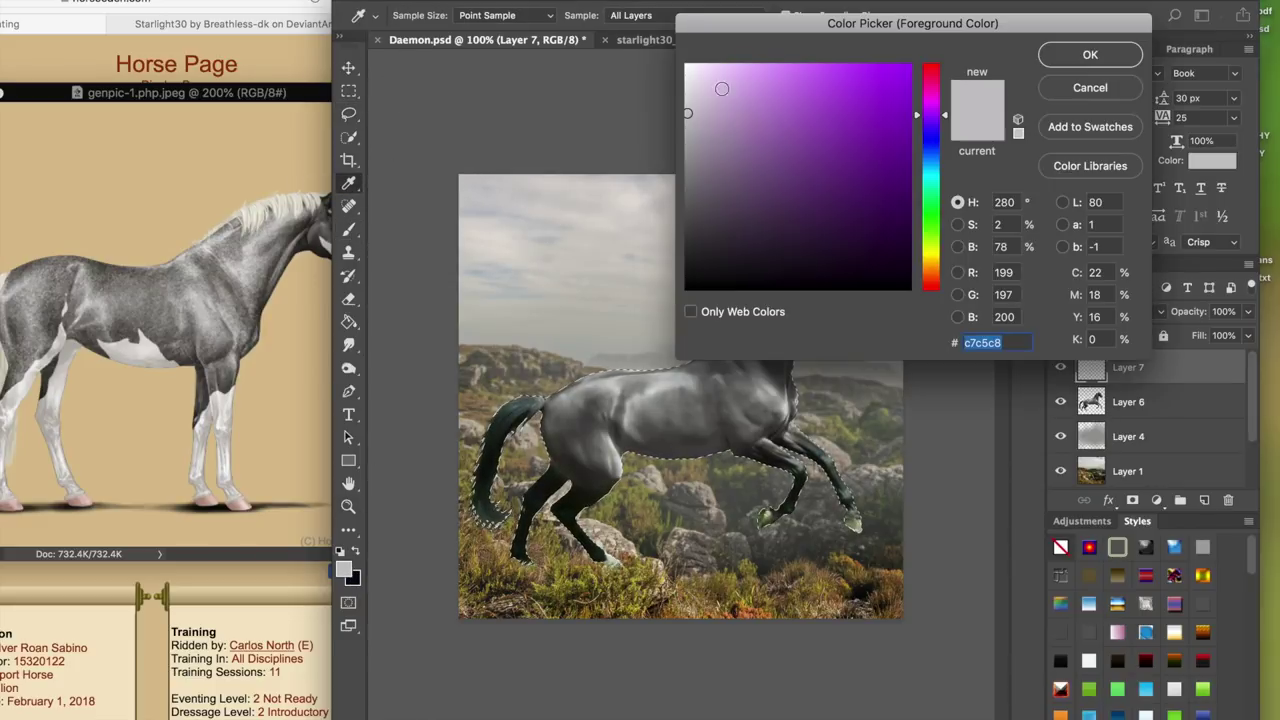
click(708, 63)
drag(719, 97, 700, 33)
click(936, 176)
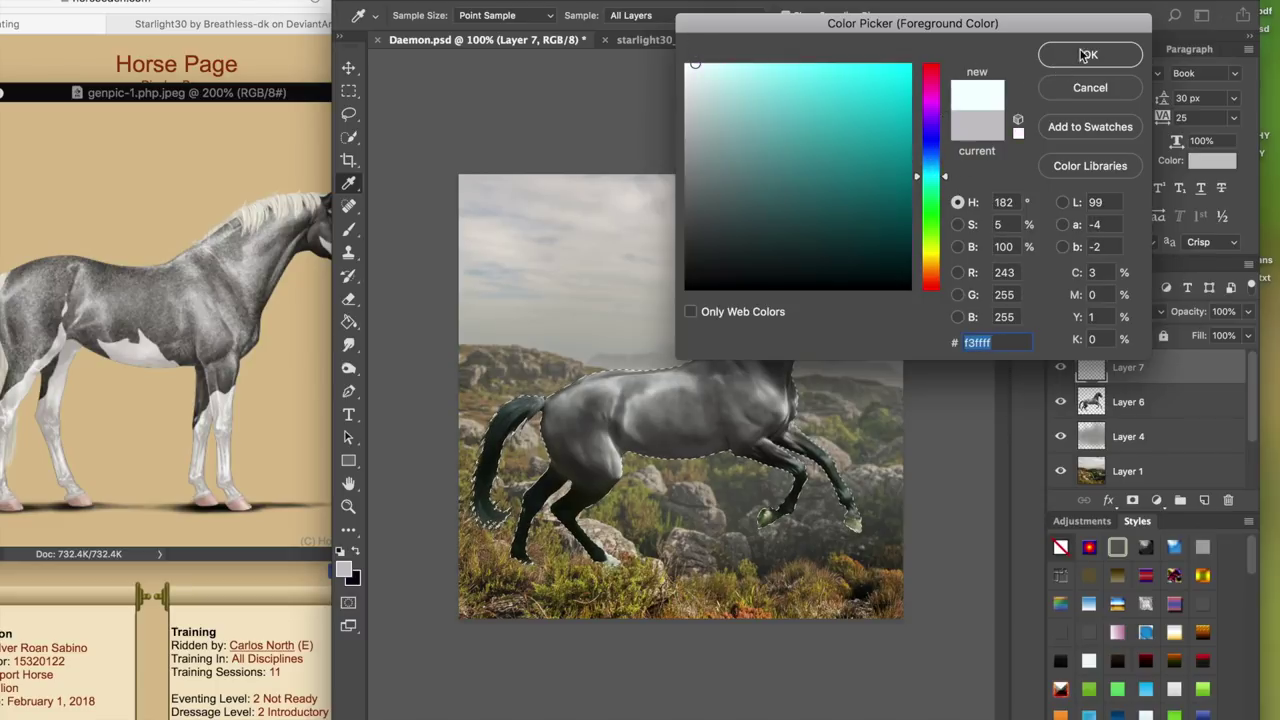
click(1085, 55)
- Choose the speckle brush preset at the end of the snowflakes_by_dollfie-chan set and check its Shape Dynamics settings
click(349, 206)
click(349, 230)
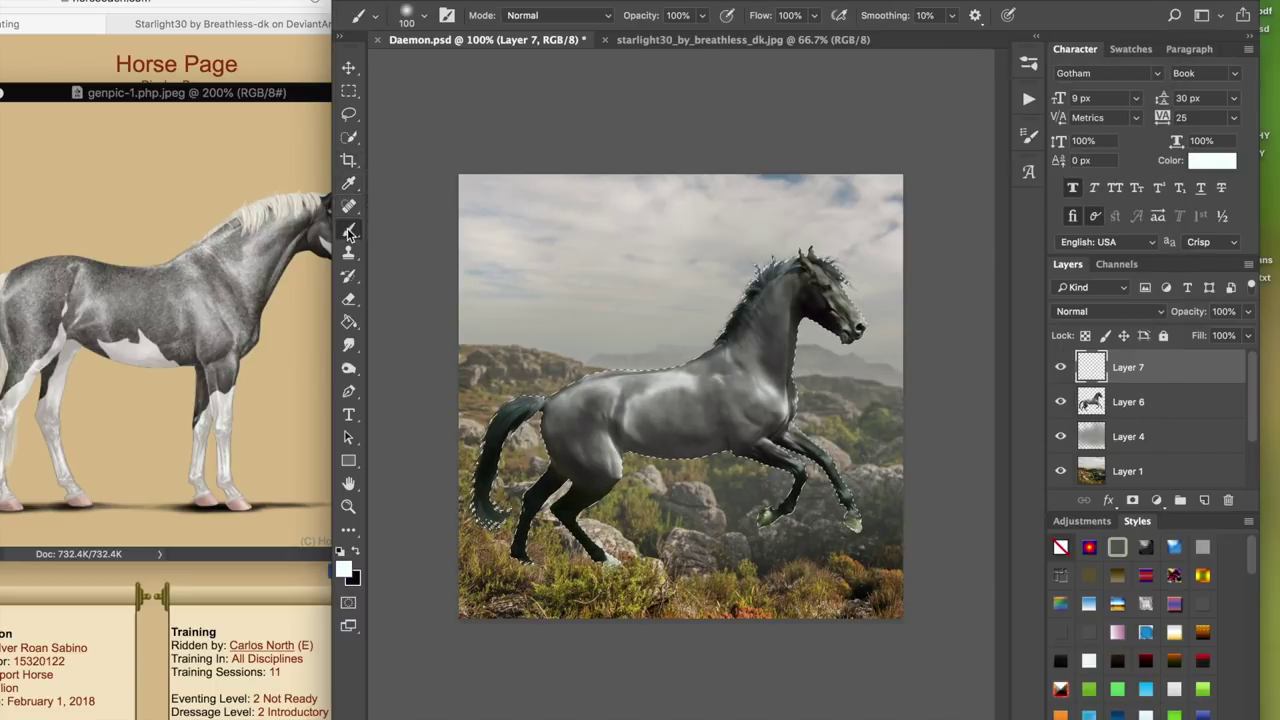
click(406, 19)
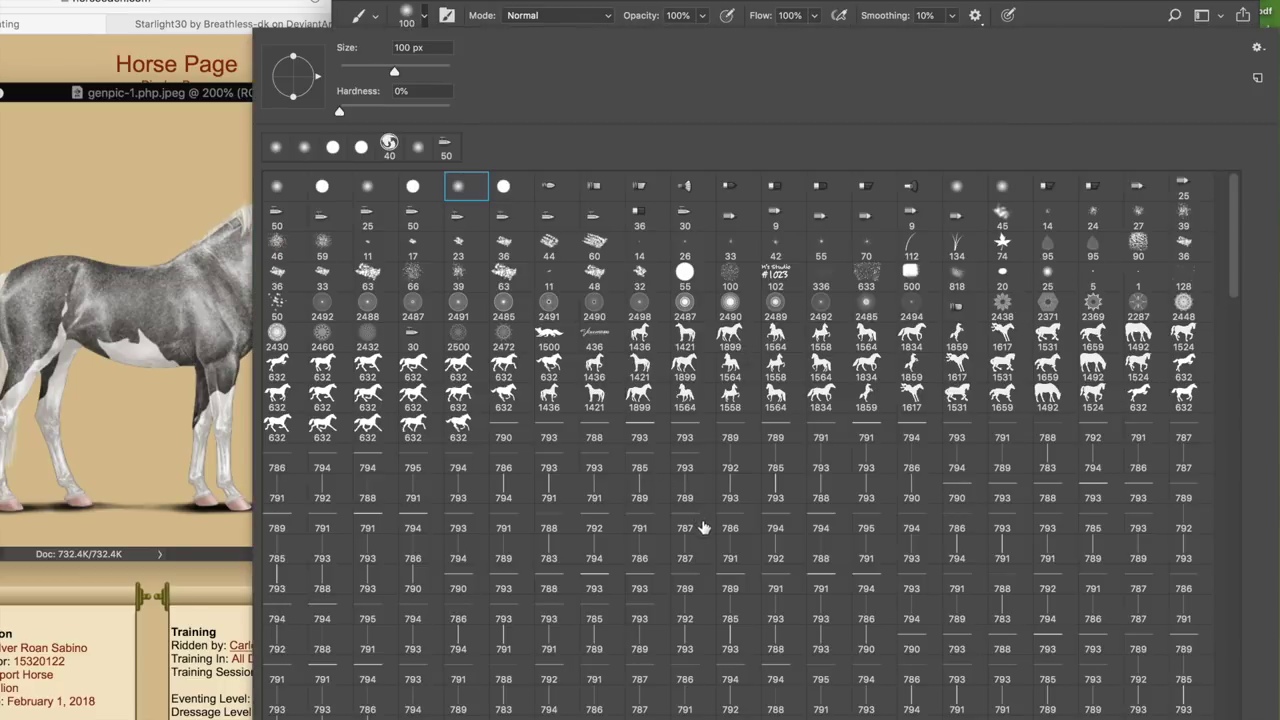
scroll(630, 410, down, 10)
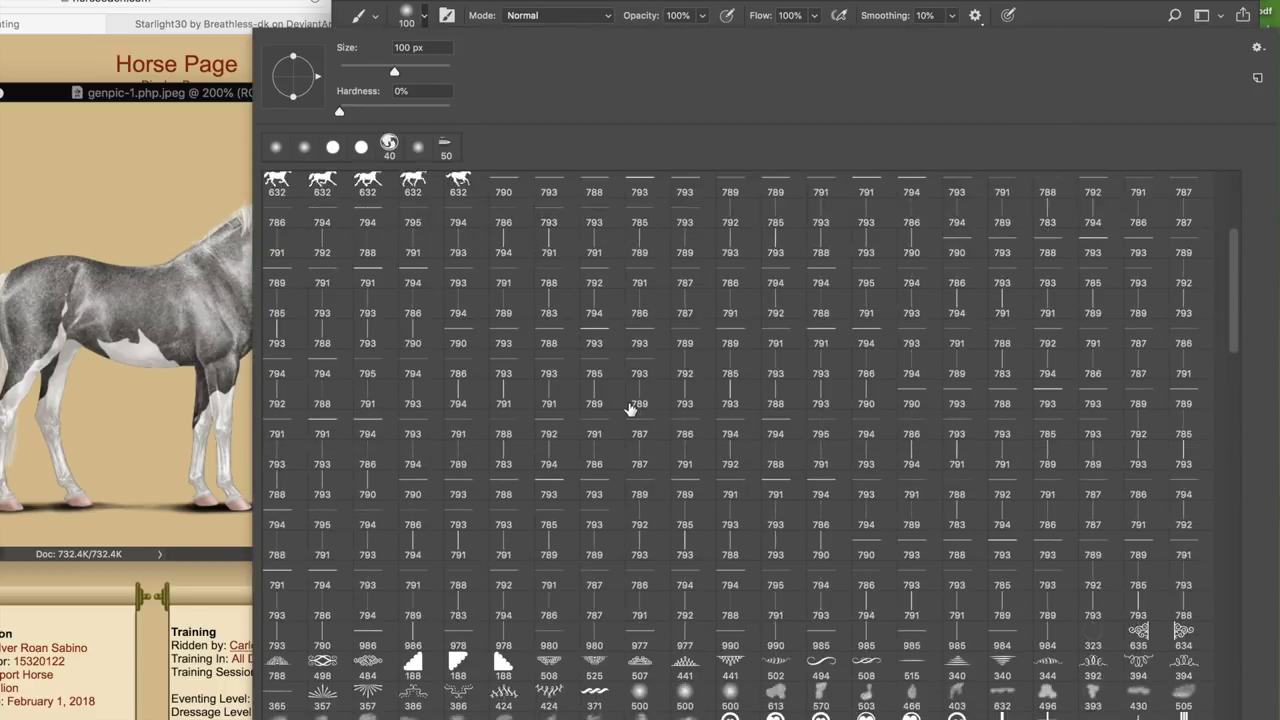
scroll(630, 410, down, 7)
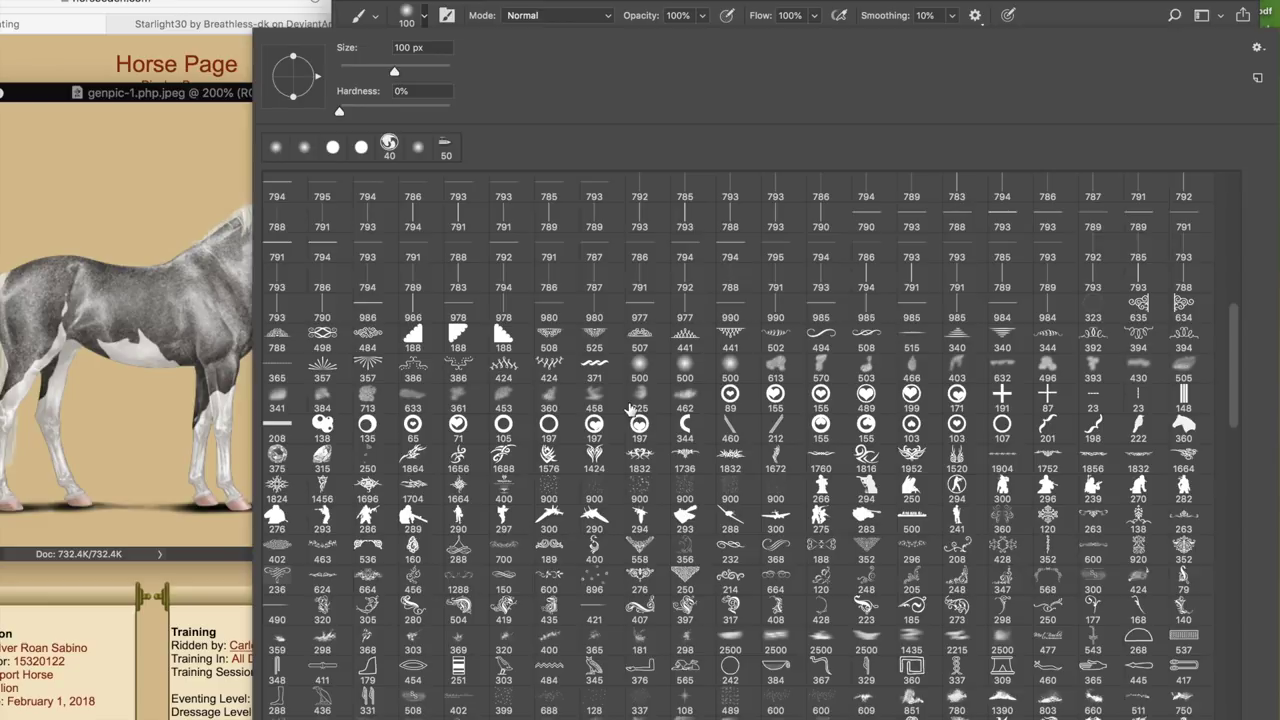
scroll(628, 410, down, 20)
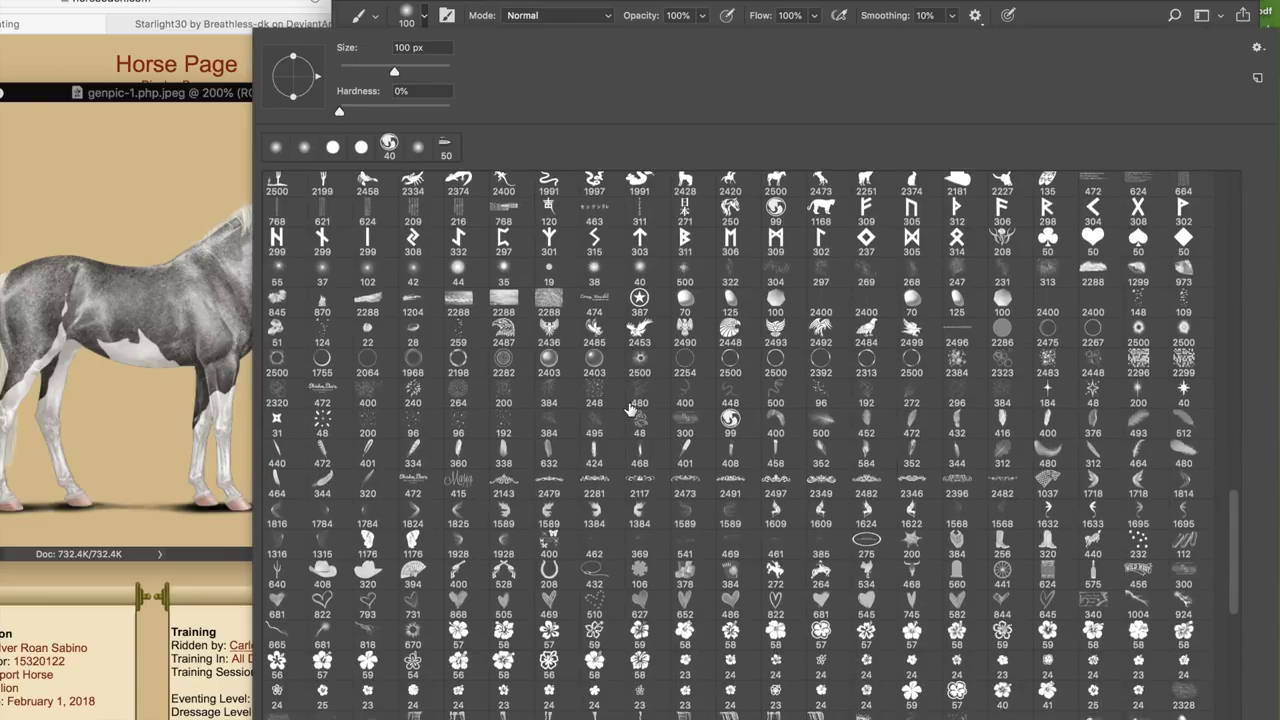
click(284, 542)
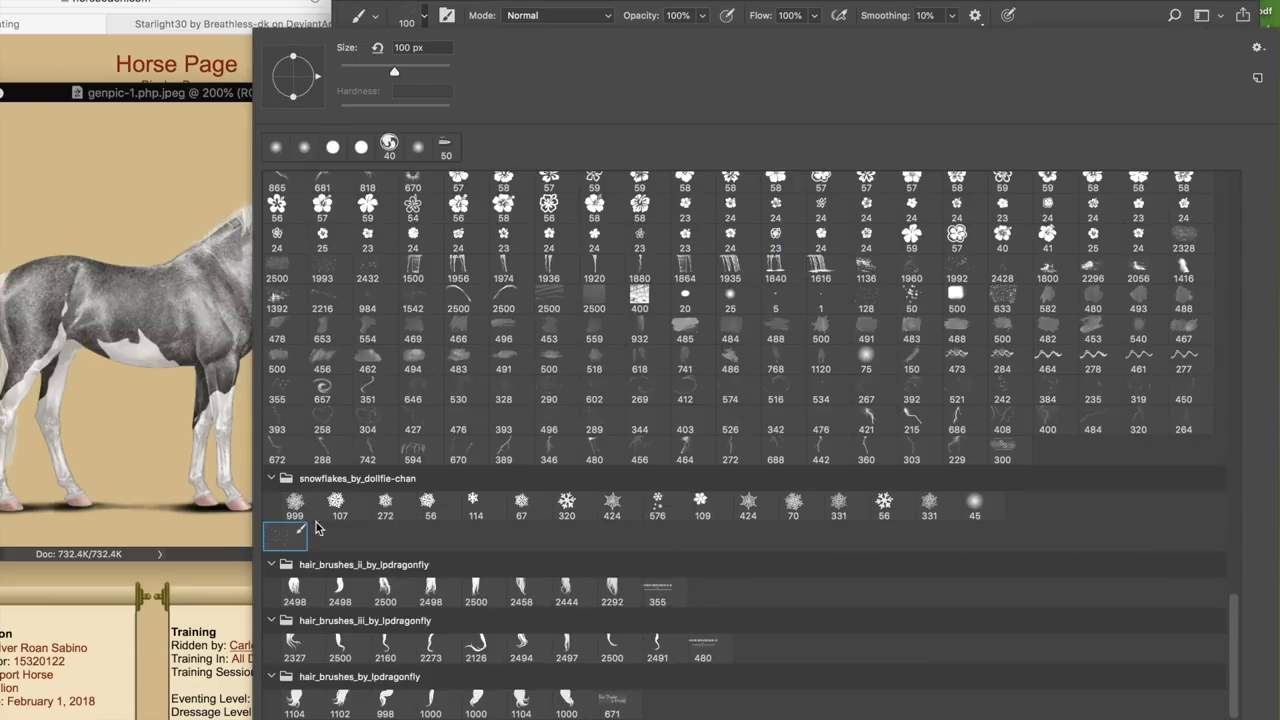
click(511, 6)
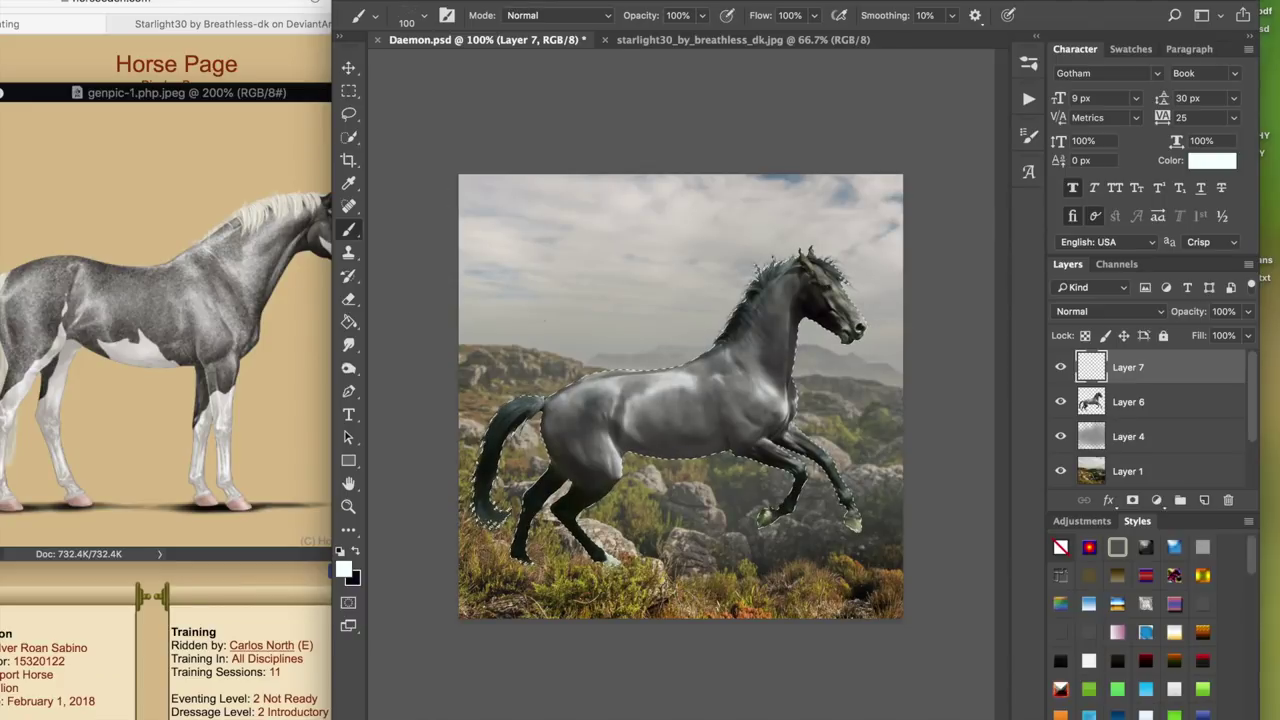
click(447, 15)
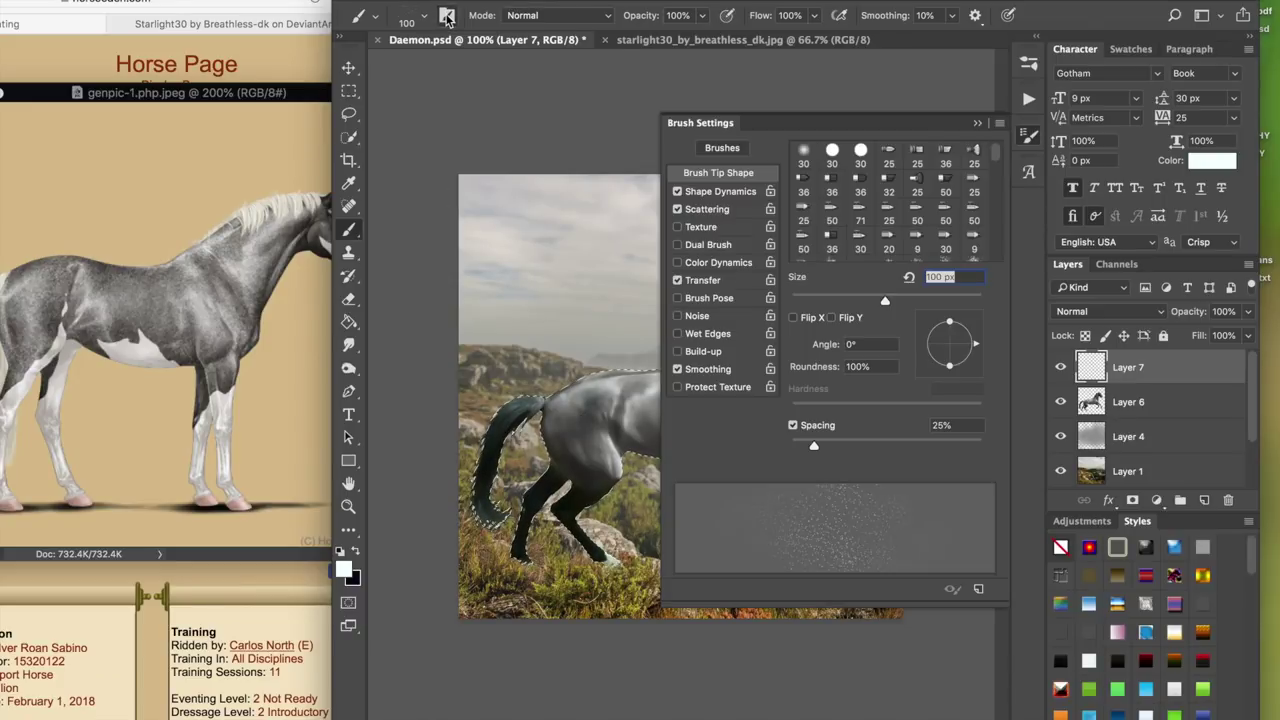
click(738, 196)
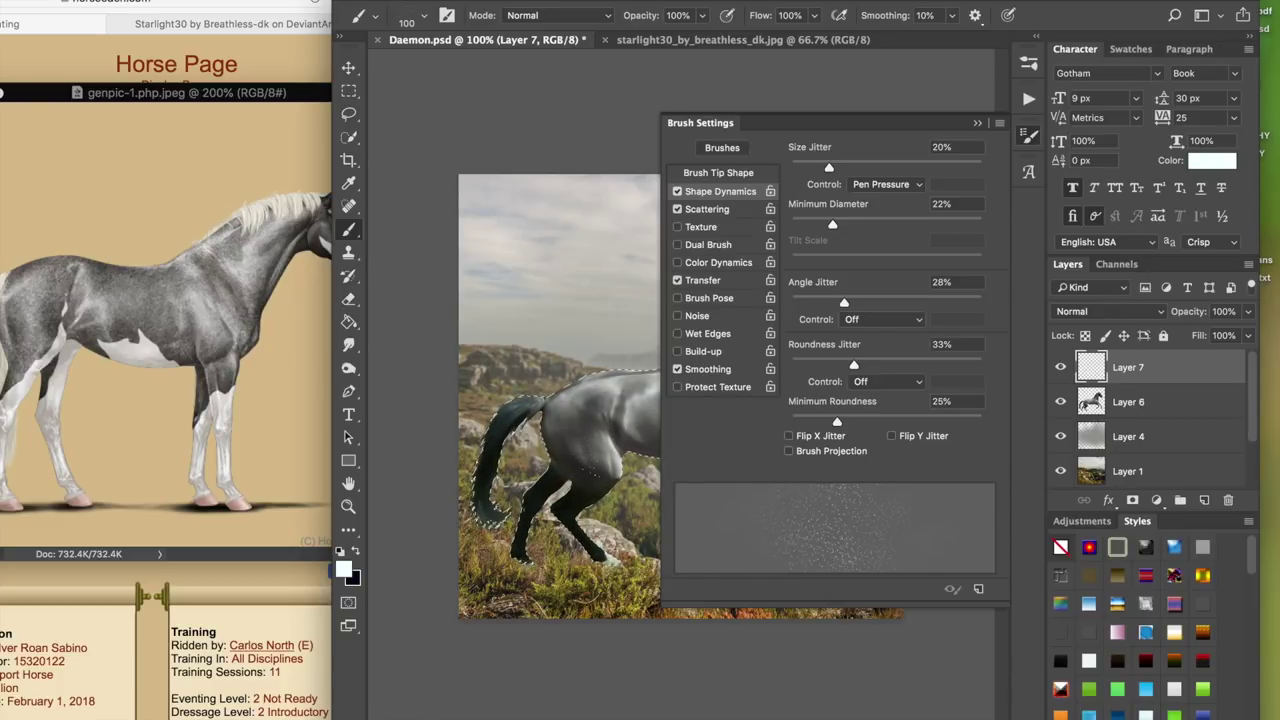
click(978, 124)
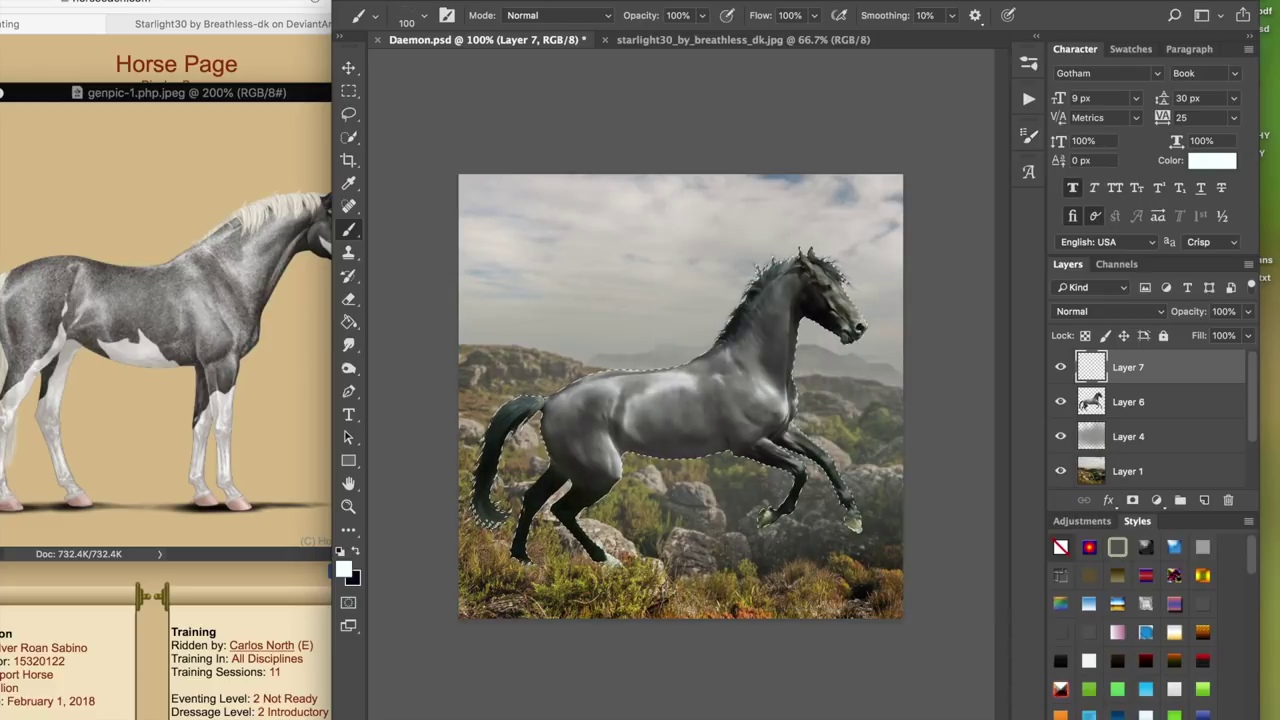
- Try speckling the horse's shoulder and chest with the near-white brush at up to 45 px, undo it and re-create the empty layer
key(super+plus)
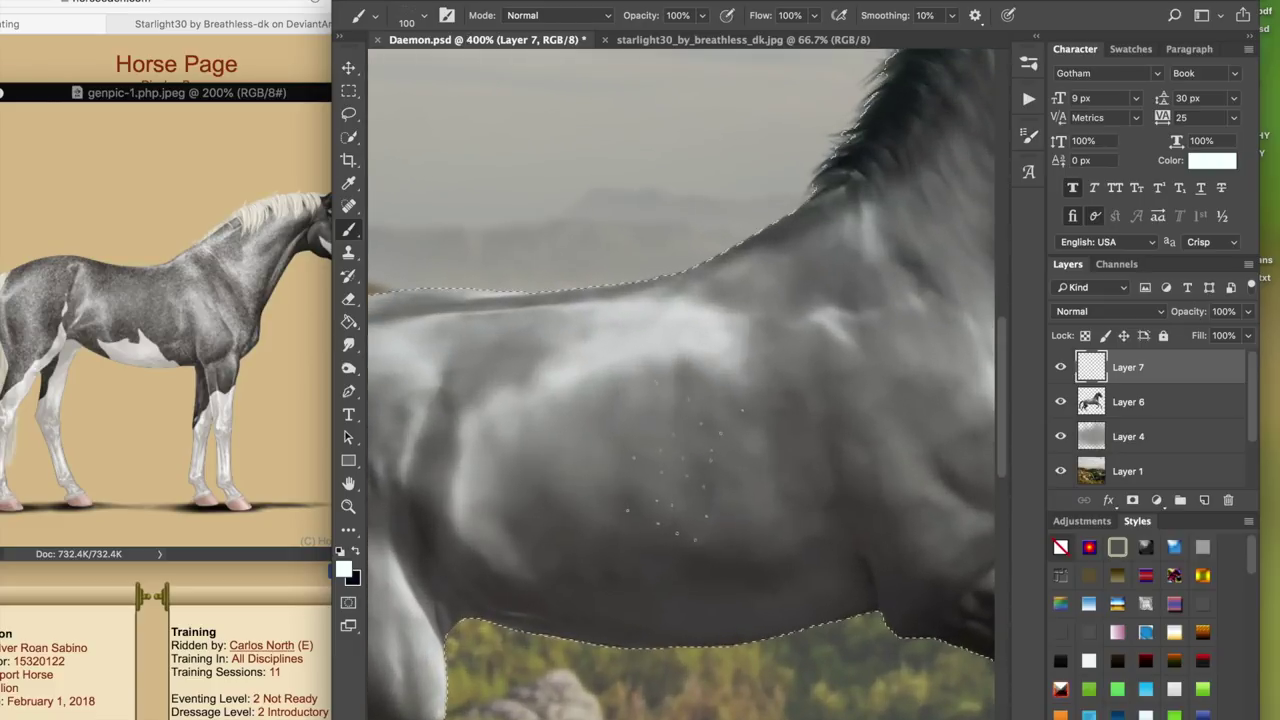
scroll(689, 455, right, 5)
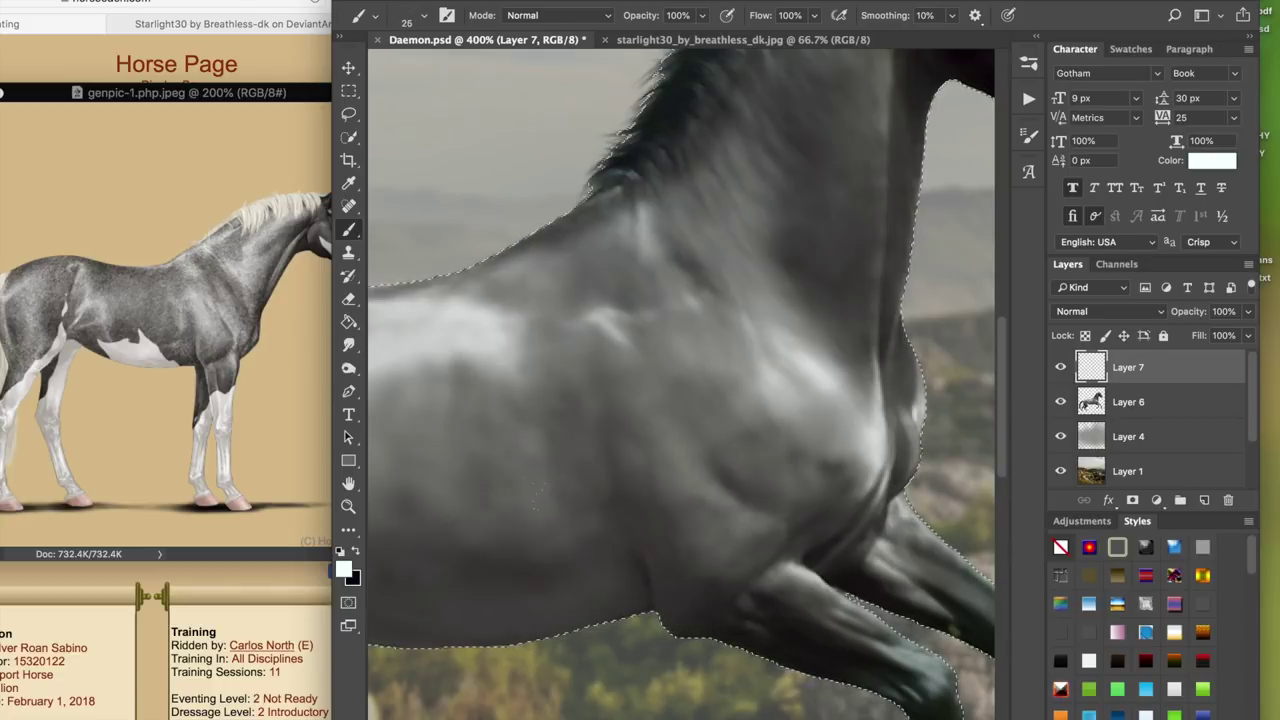
drag(580, 515, 550, 400)
mouse_move(700, 400)
mouse_down()
mouse_move(780, 470)
mouse_move(650, 515)
mouse_up()
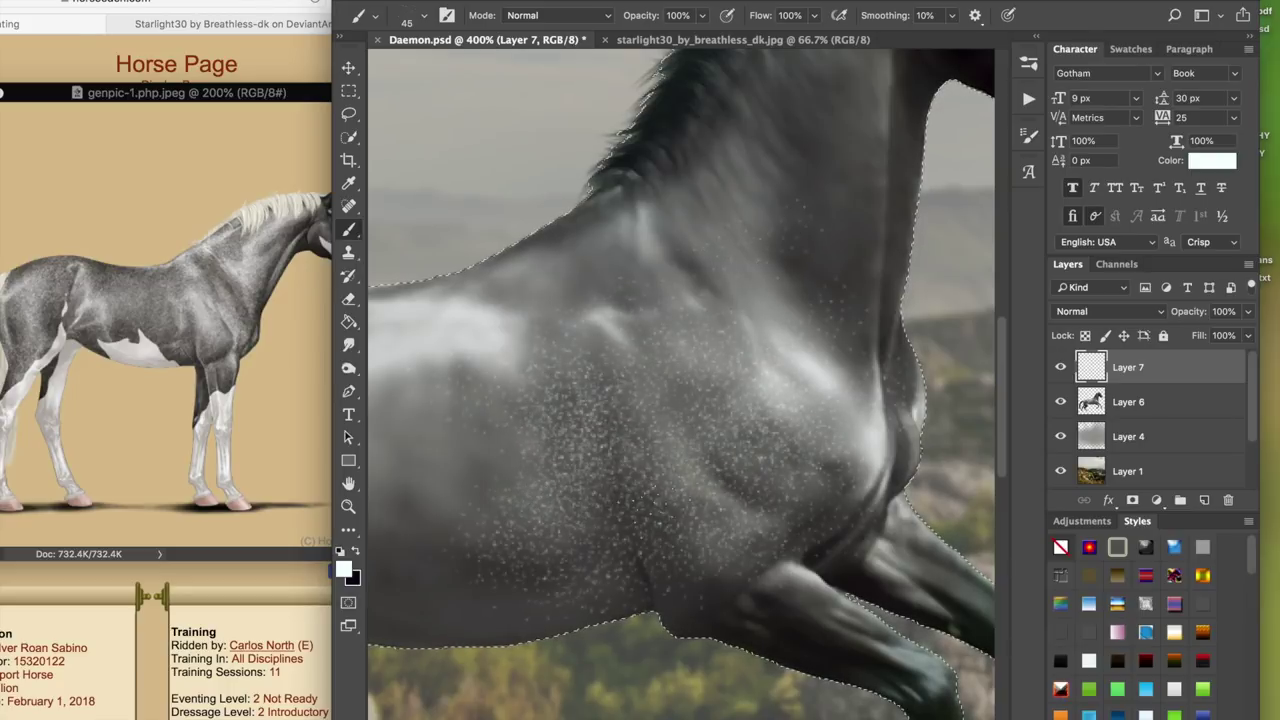
key(alt+super+z)
key(alt+super+z)
key(alt+super+z)
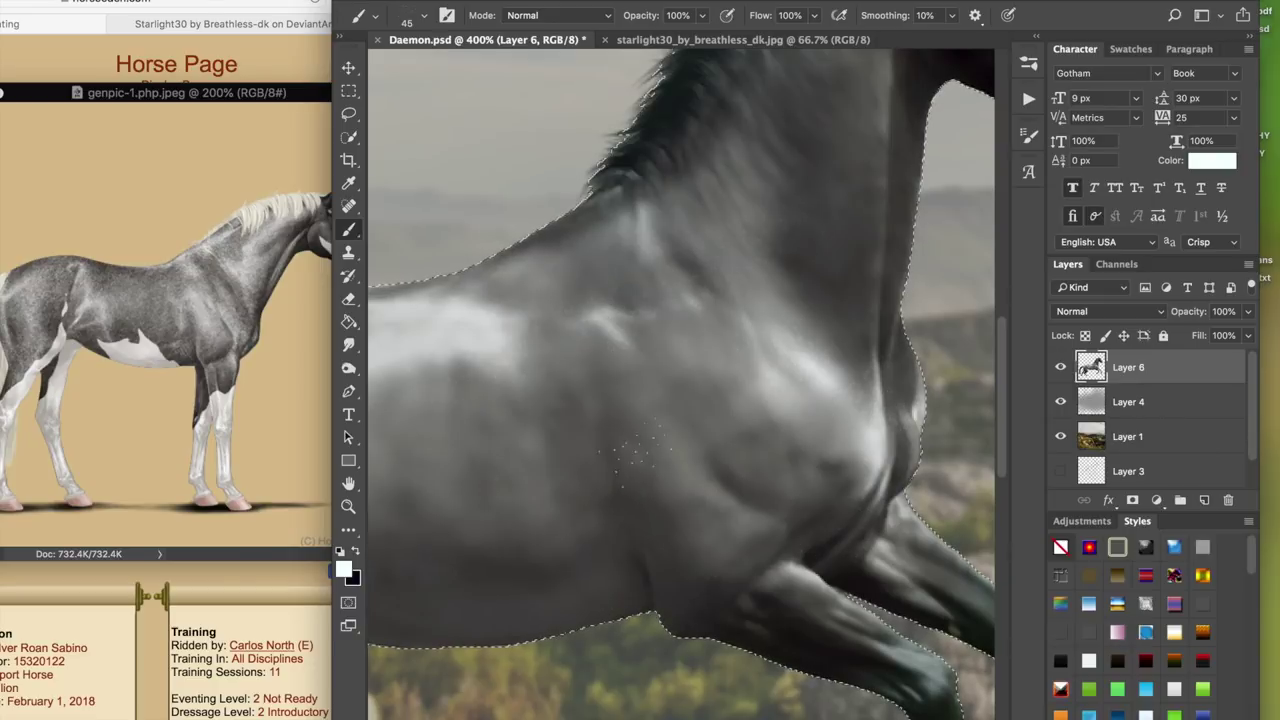
click(1204, 500)
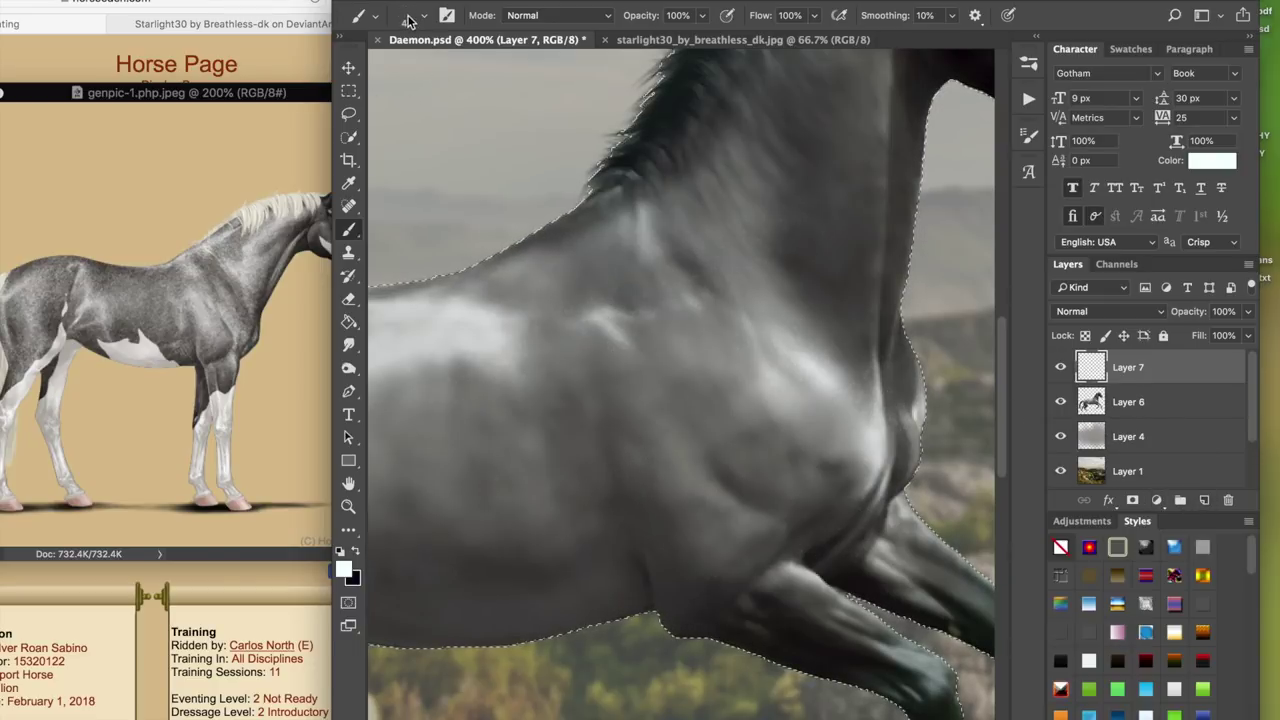
- Set the speckle brush to 10 px and speckle the horse's shoulder, chest and neck with near-white on the empty layer
click(407, 18)
click(633, 24)
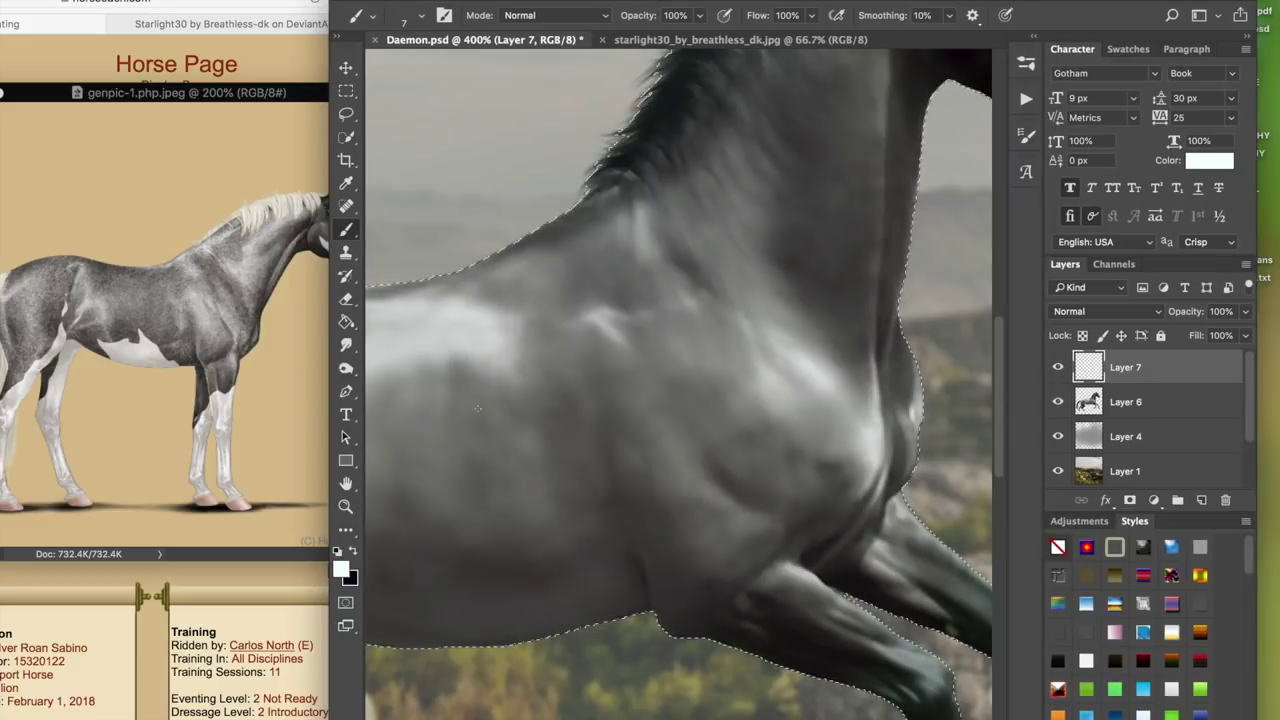
key(bracketright)
key(bracketright)
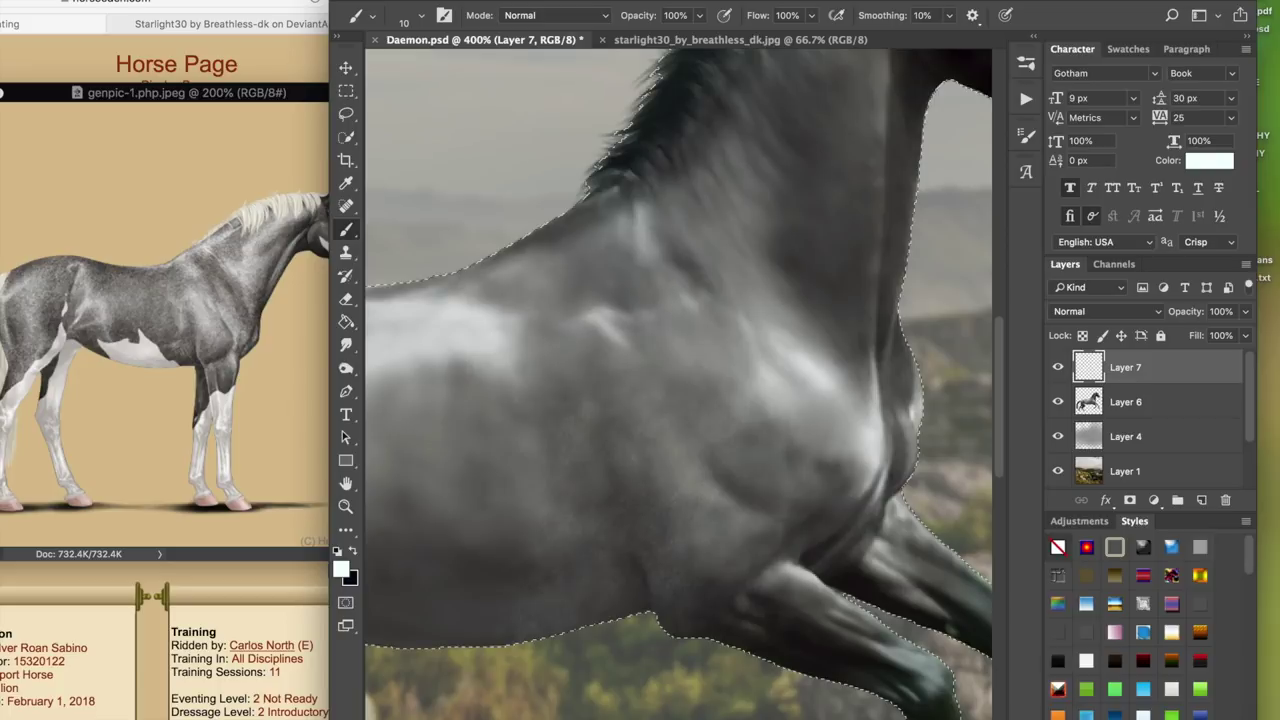
drag(800, 236, 620, 349)
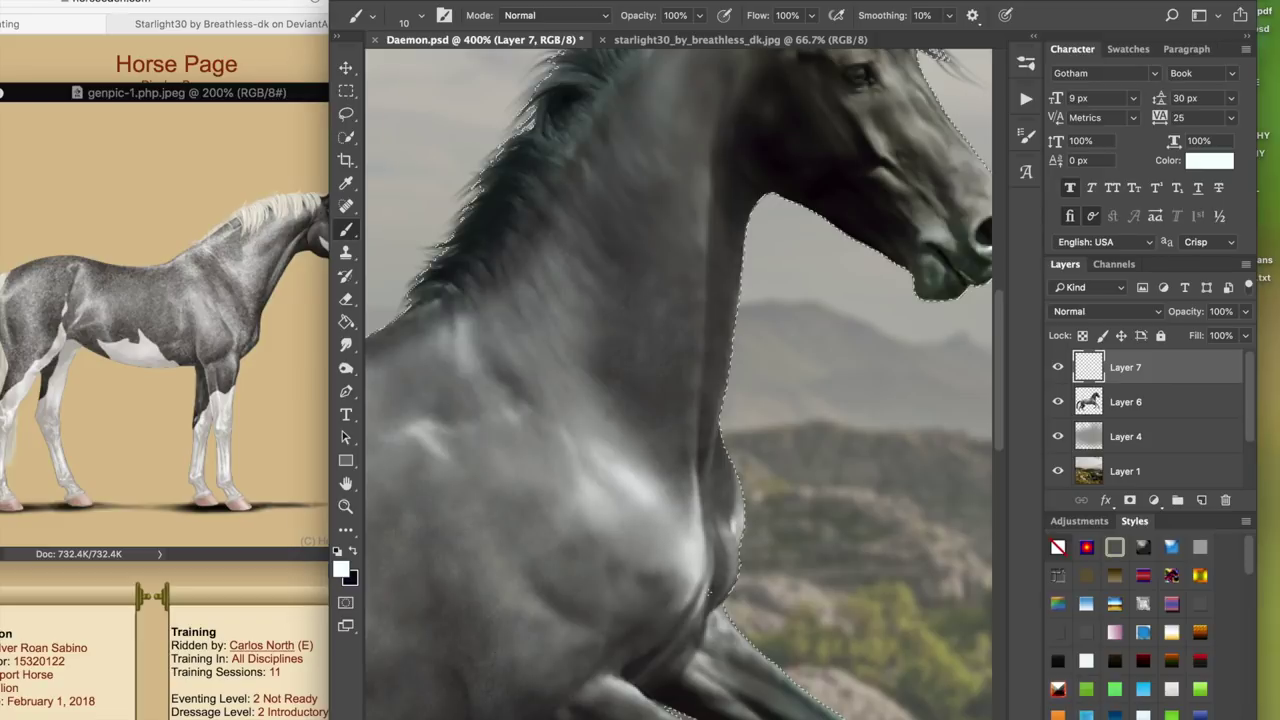
scroll(546, 380, up, 5)
scroll(546, 380, right, 2)
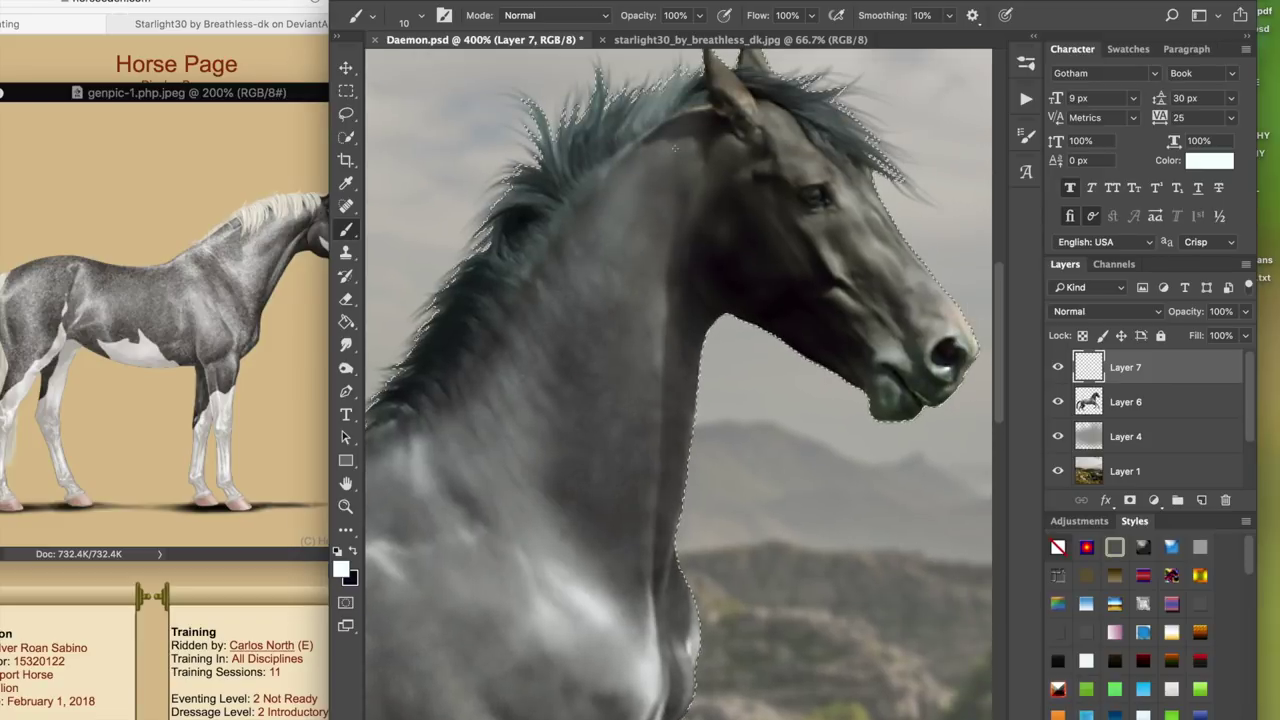
- Try speckling the horse's cheek and throat with a 20 px brush, undo the stroke and return to 10 px
key(bracketright)
key(bracketright)
drag(695, 220, 688, 327)
key(super+z)
key(bracketleft)
key(bracketleft)
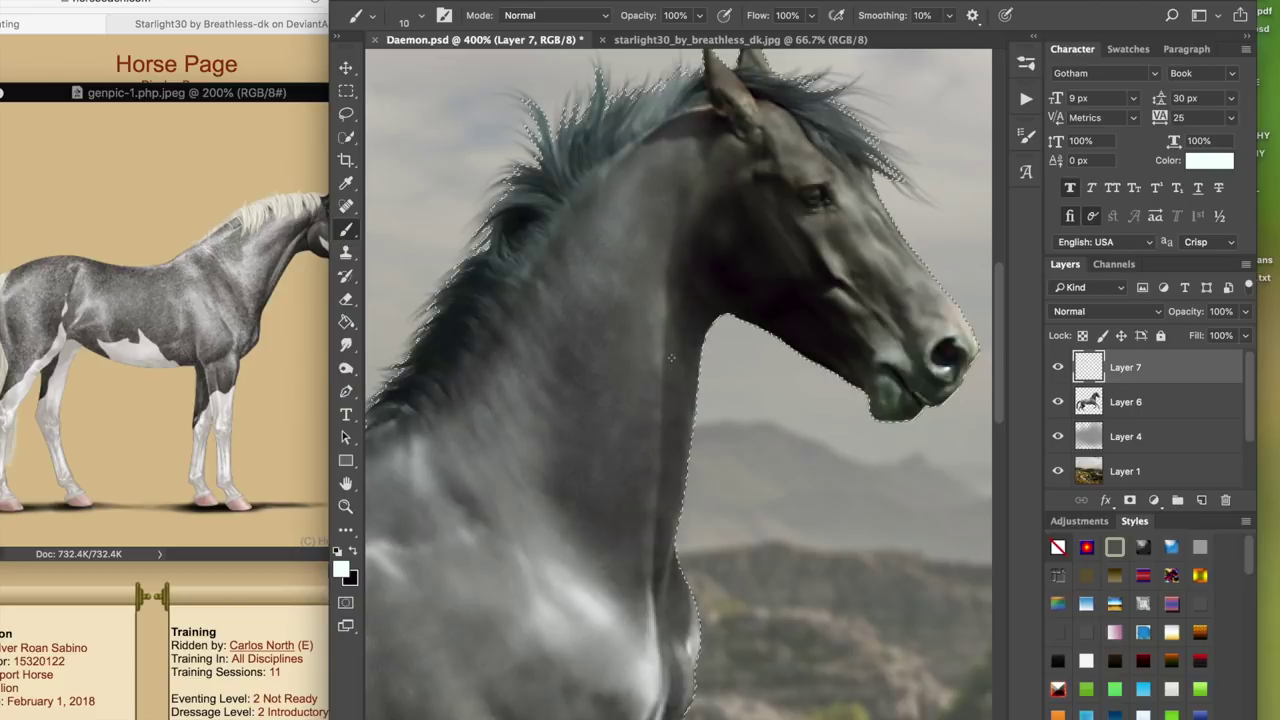
- Continue the near-white speckling over the horse's barrel, hindquarters, shoulder and upper legs with the 10 px brush
scroll(739, 217, down, 10)
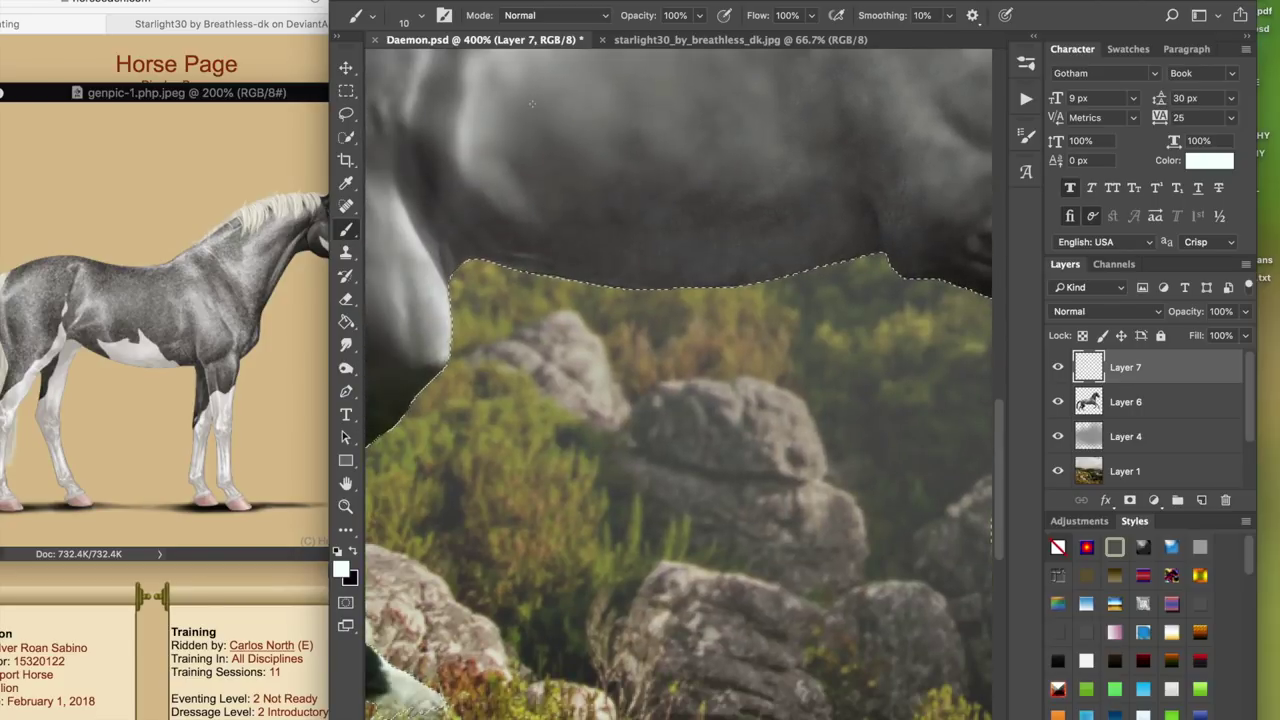
scroll(741, 324, up, 8)
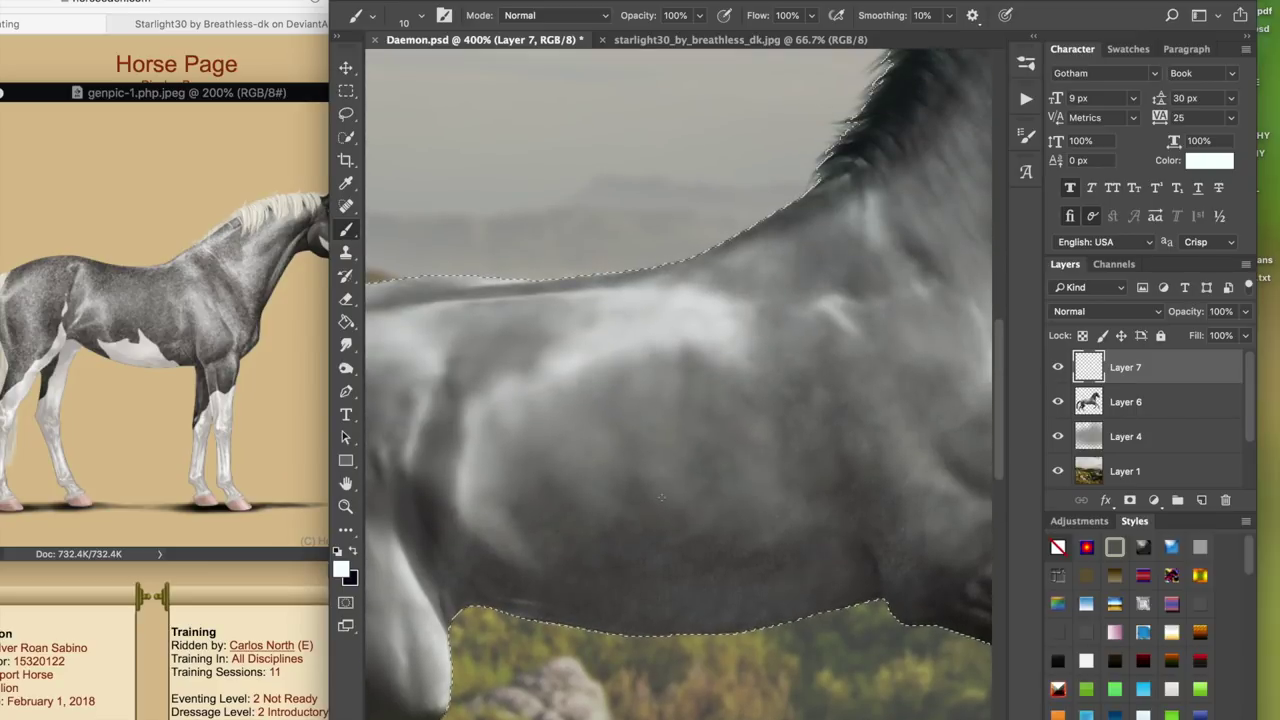
scroll(678, 384, down, 6)
scroll(678, 384, left, 4)
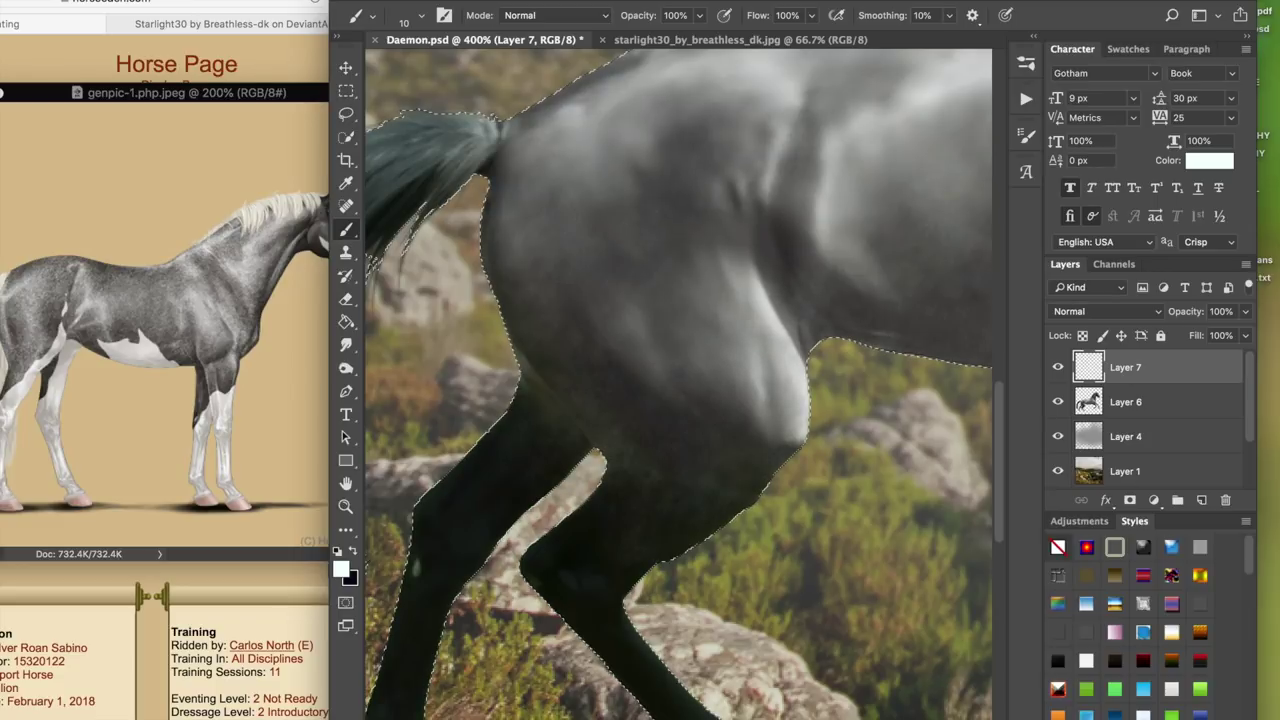
scroll(678, 384, up, 5)
scroll(678, 384, right, 2)
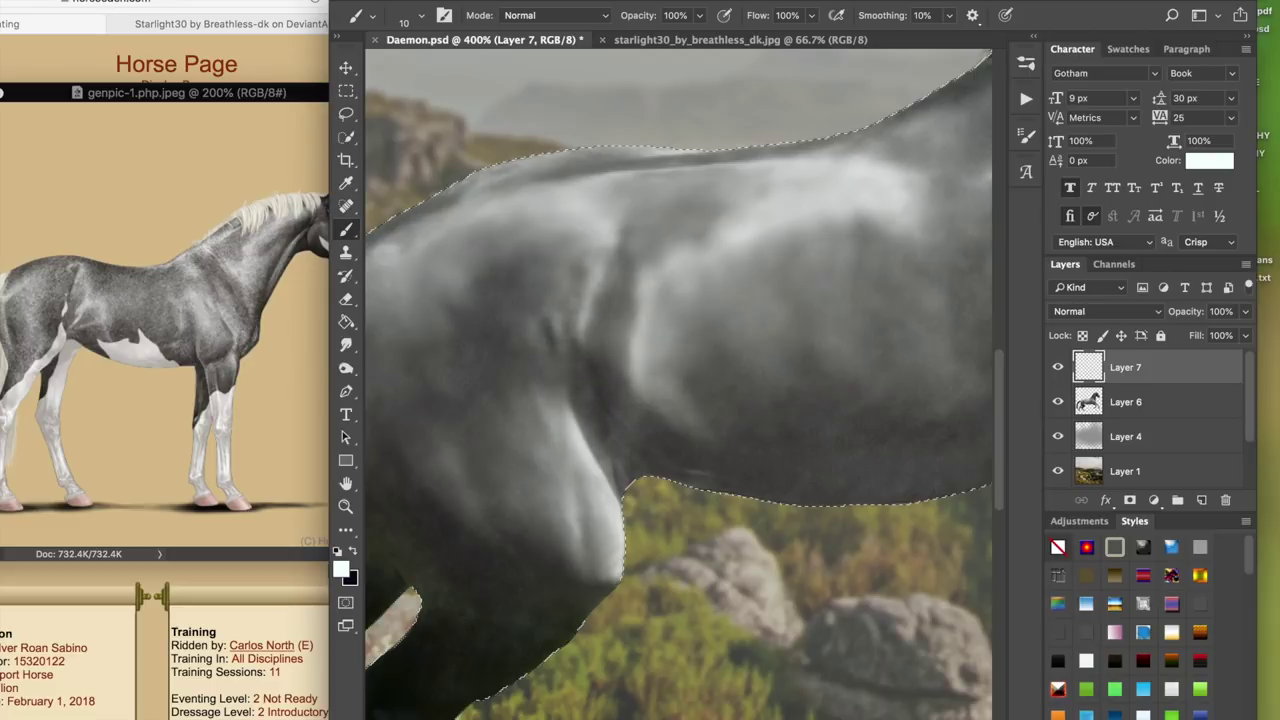
scroll(553, 350, right, 3)
scroll(553, 350, up, 4)
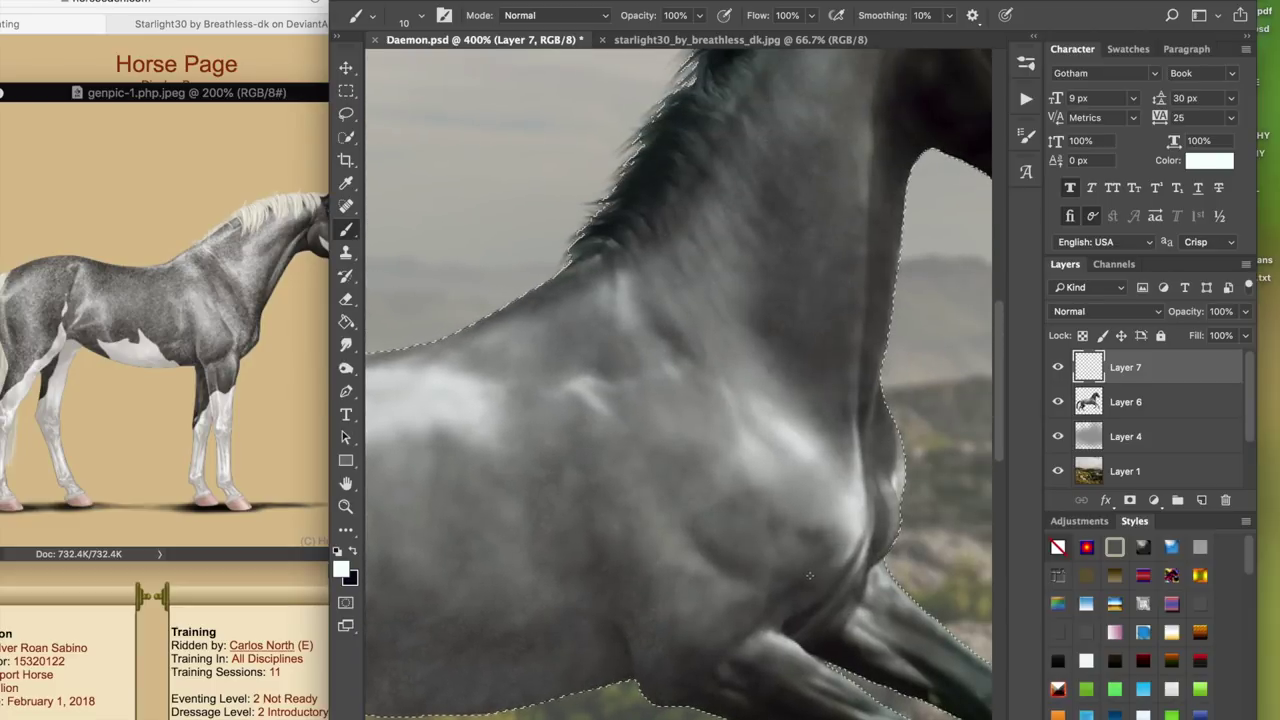
scroll(737, 463, down, 5)
scroll(737, 463, right, 2)
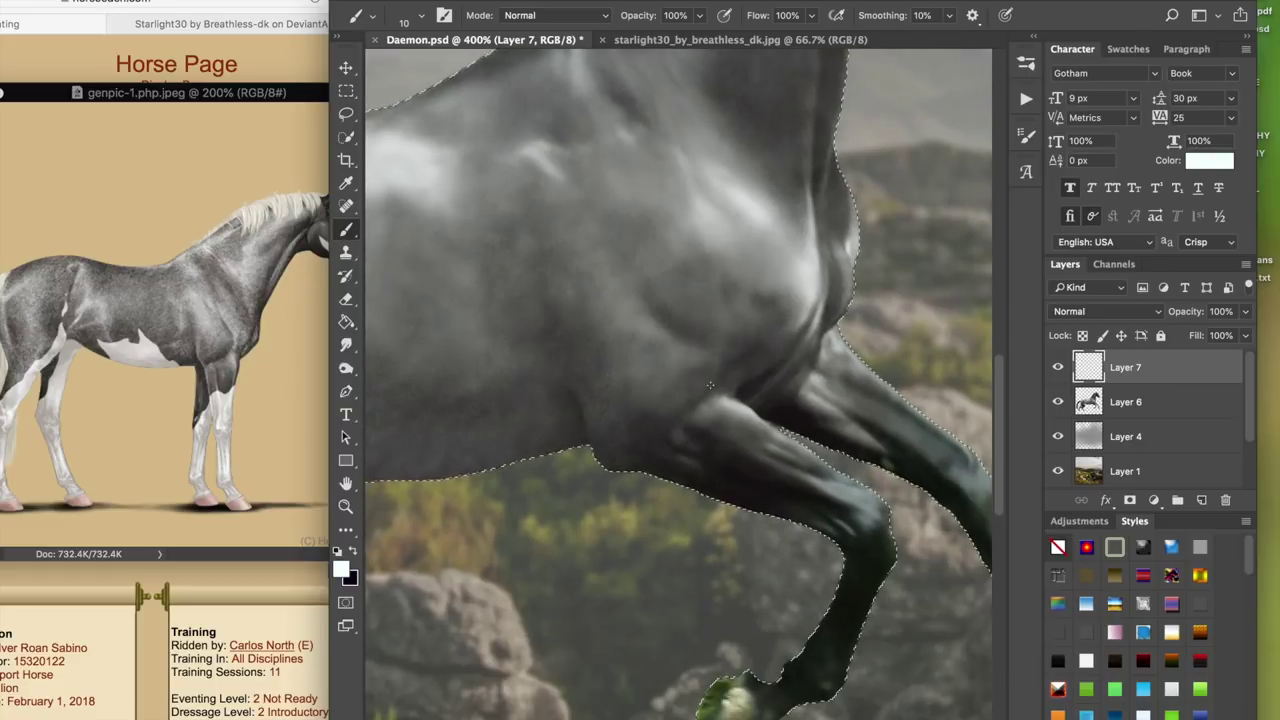
scroll(678, 384, down, 5)
scroll(678, 384, left, 3)
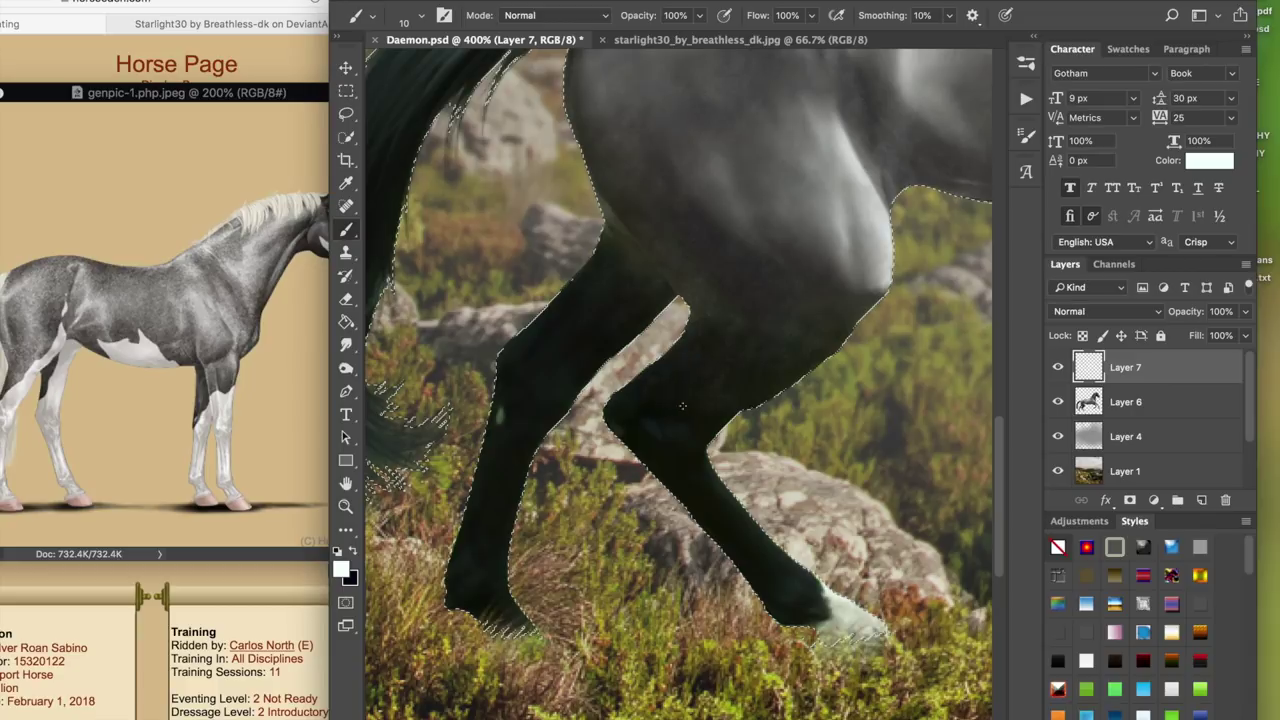
scroll(669, 410, up, 5)
scroll(669, 410, right, 2)
scroll(617, 349, up, 5)
scroll(617, 349, right, 2)
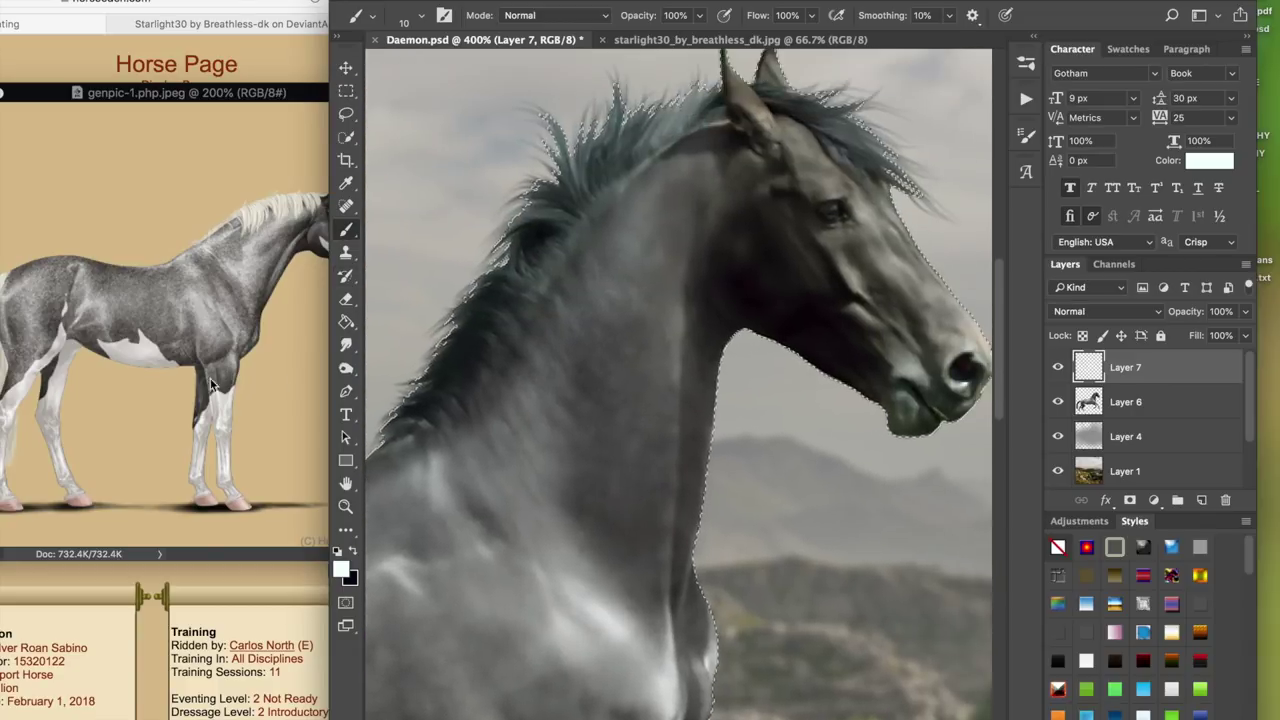
- Speckle the horse's cheek and upper neck, adjusting the brush between 10 and 20 px and finishing at 10 px
scroll(631, 327, up, 3)
scroll(631, 327, right, 2)
key(bracketright)
key(bracketright)
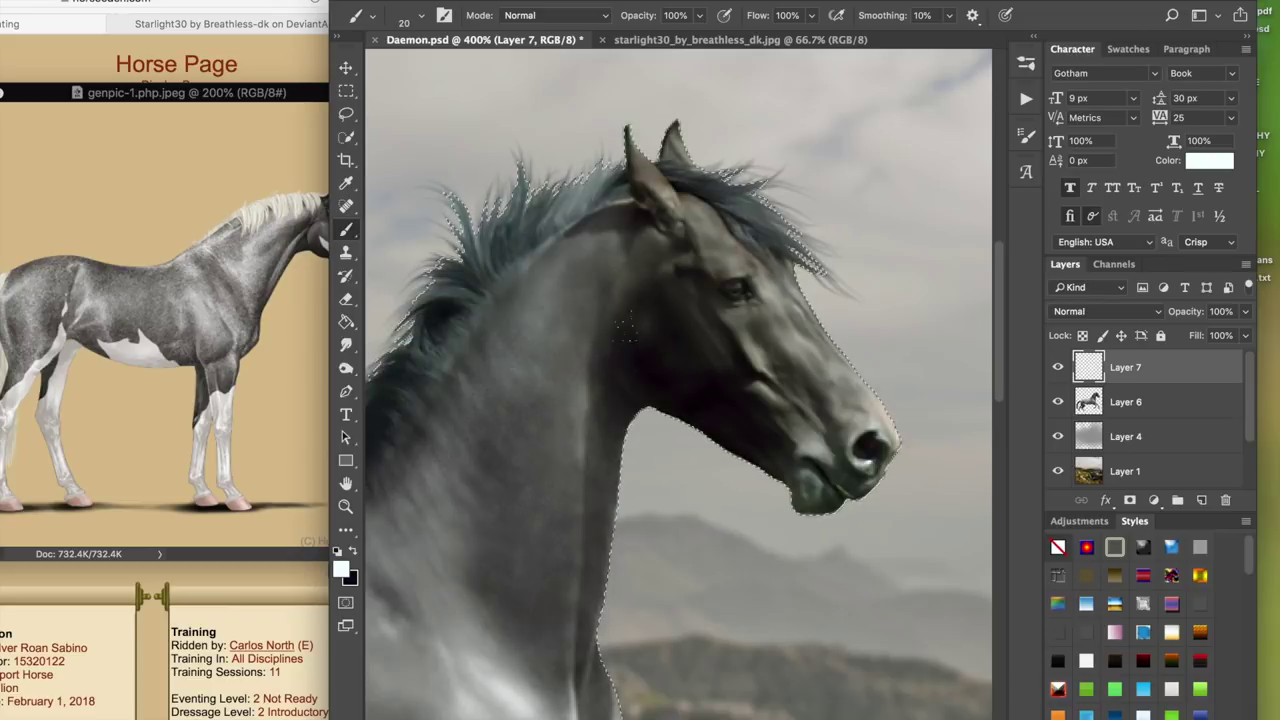
key(bracketleft)
key(bracketleft)
key(bracketright)
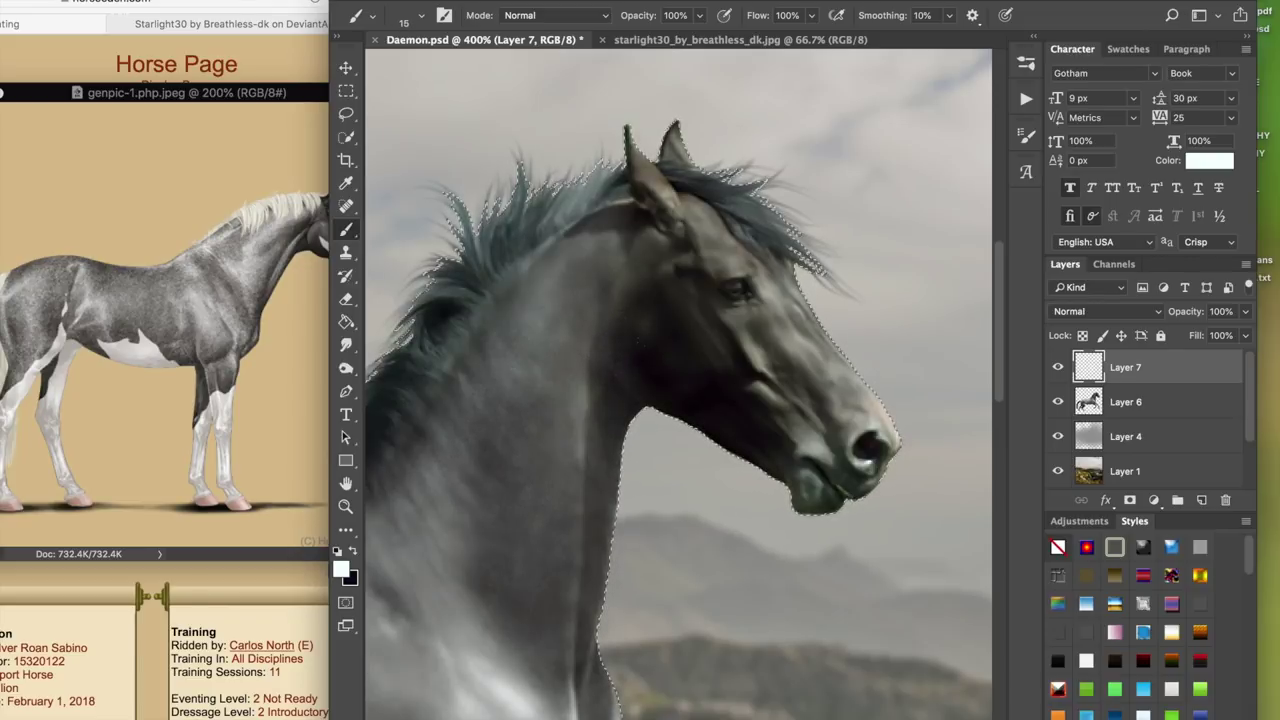
key(bracketleft)
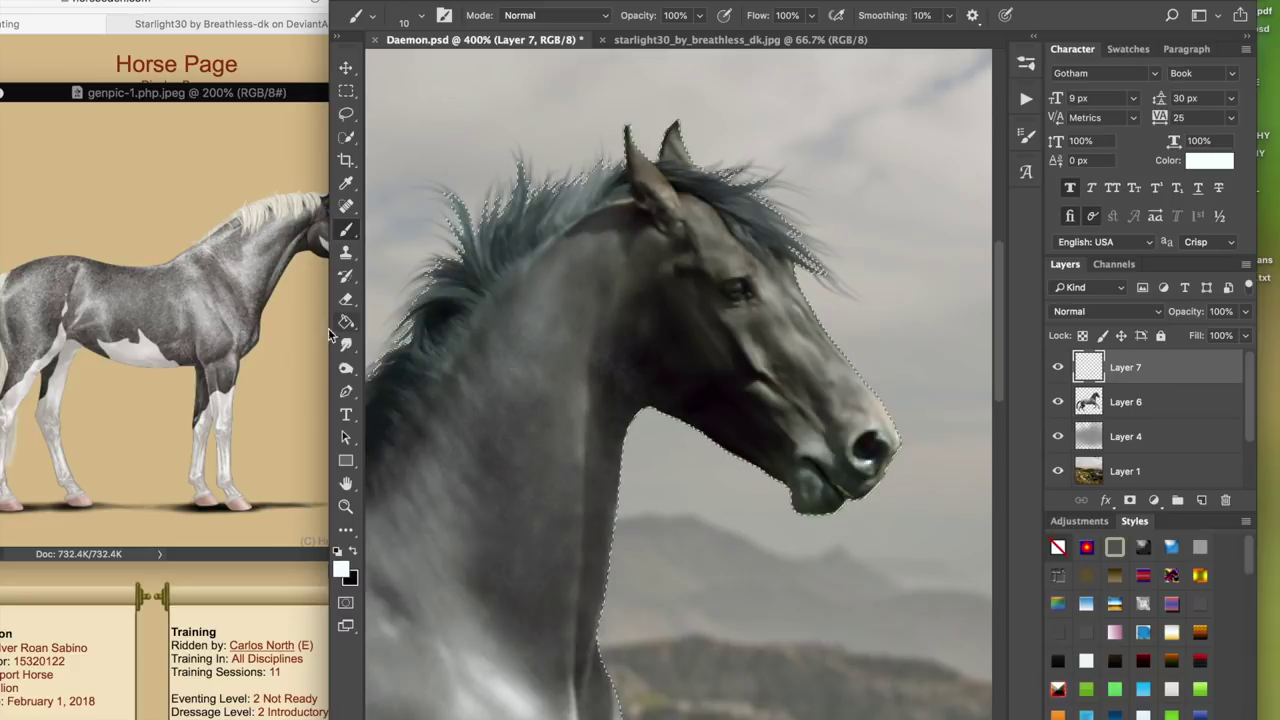
- Switch to the Eraser at 50 px and deselect the horse outline
key(e)
key(bracketright)
key(bracketright)
key(bracketright)
key(bracketright)
key(bracketright)
key(bracketright)
key(bracketright)
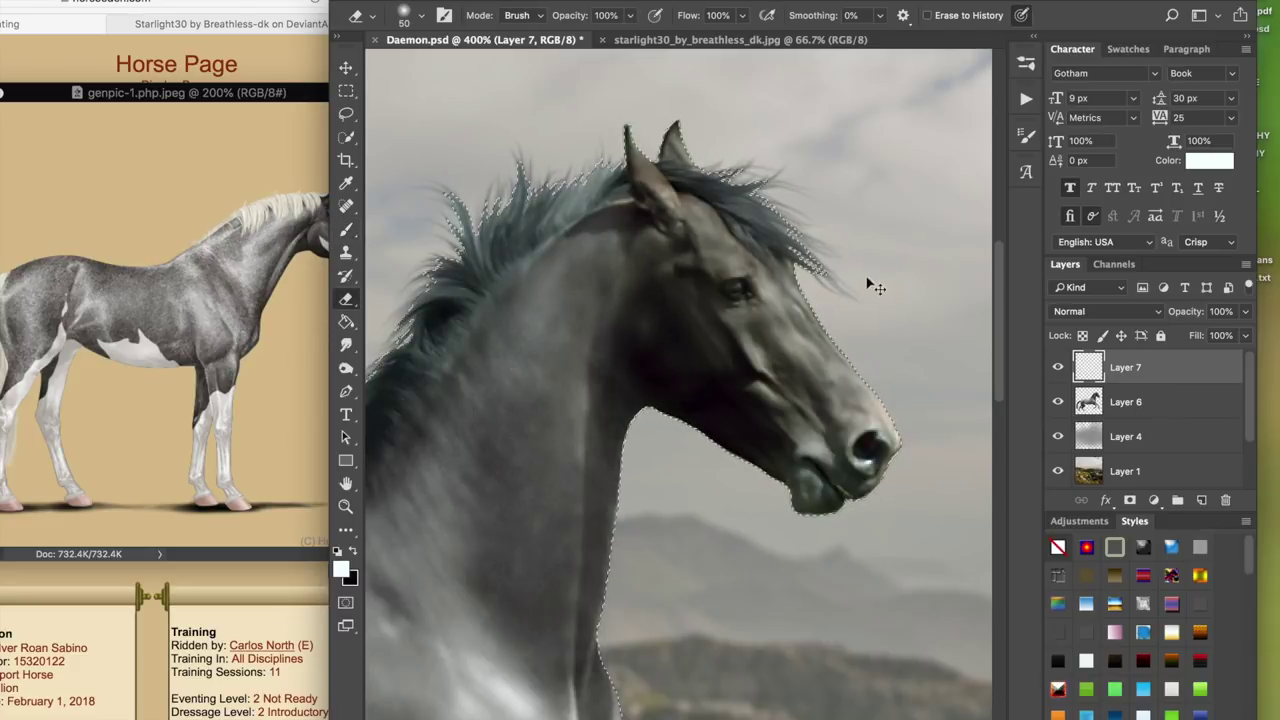
key(super+minus)
key(super+minus)
key(super+minus)
key(ctrl+d)
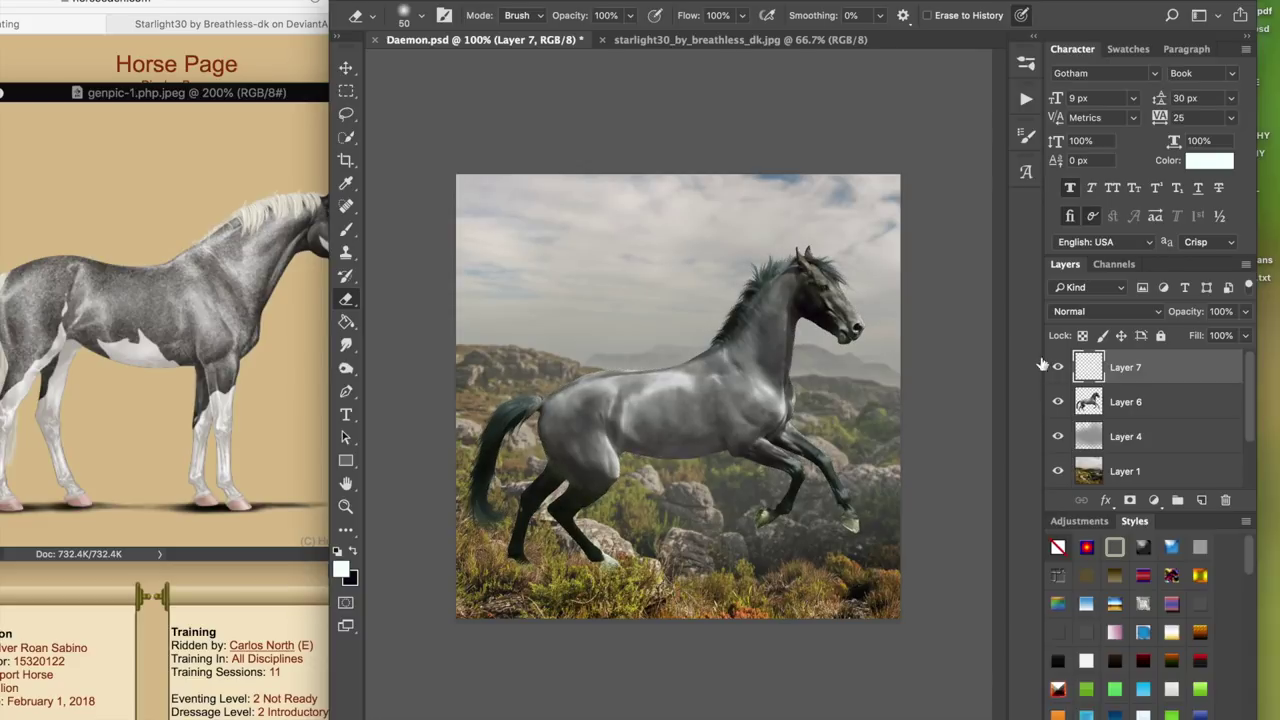
- Set the speckle layer's blend mode to Overlay and save the document
click(1092, 315)
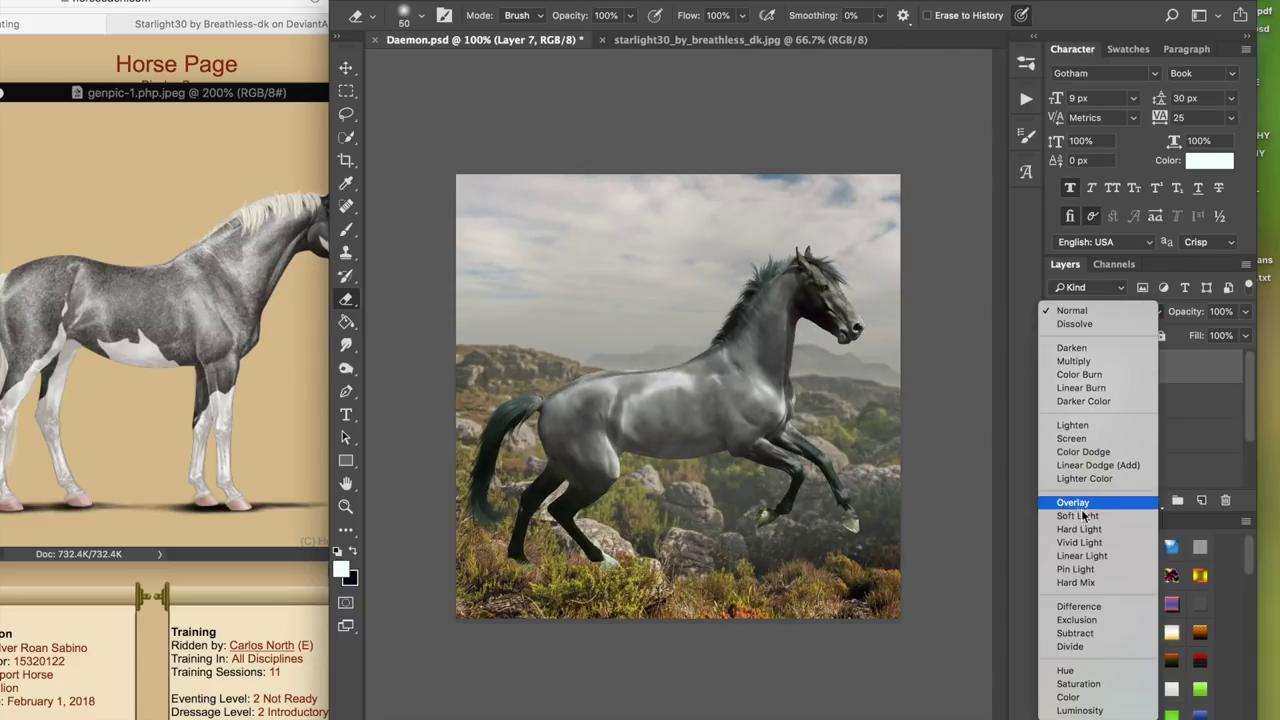
click(1072, 497)
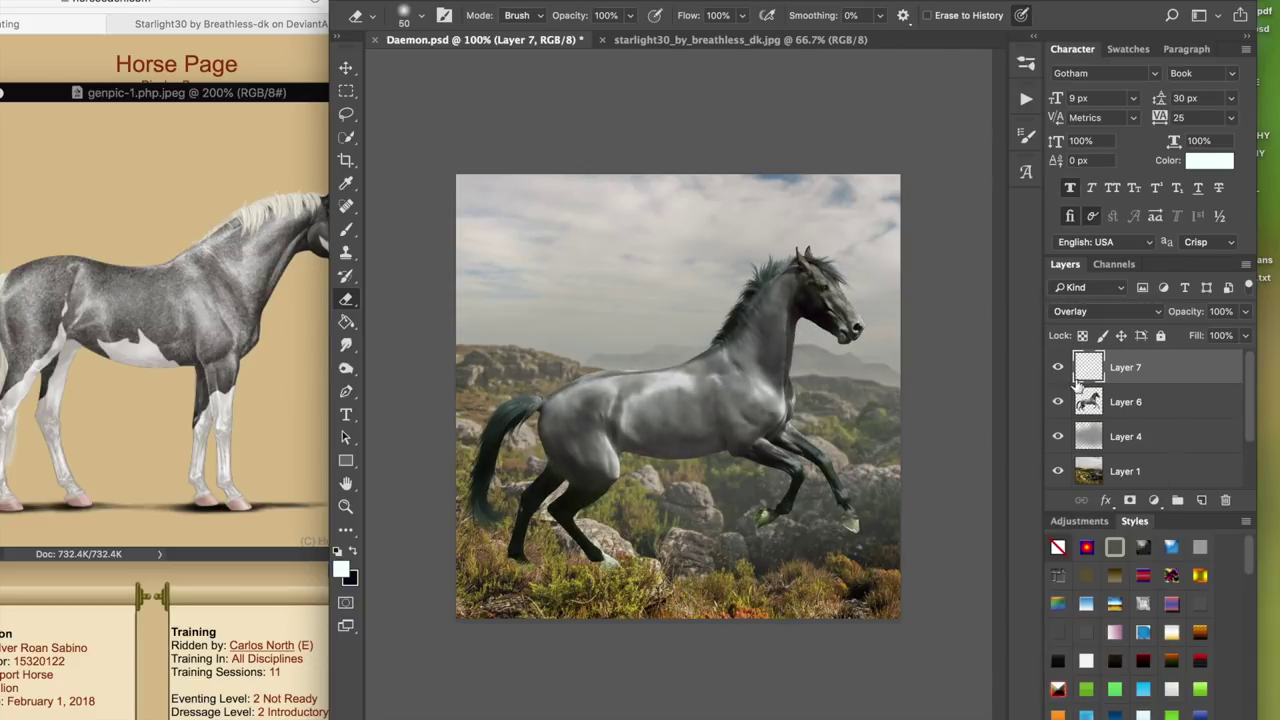
key(ctrl+s)
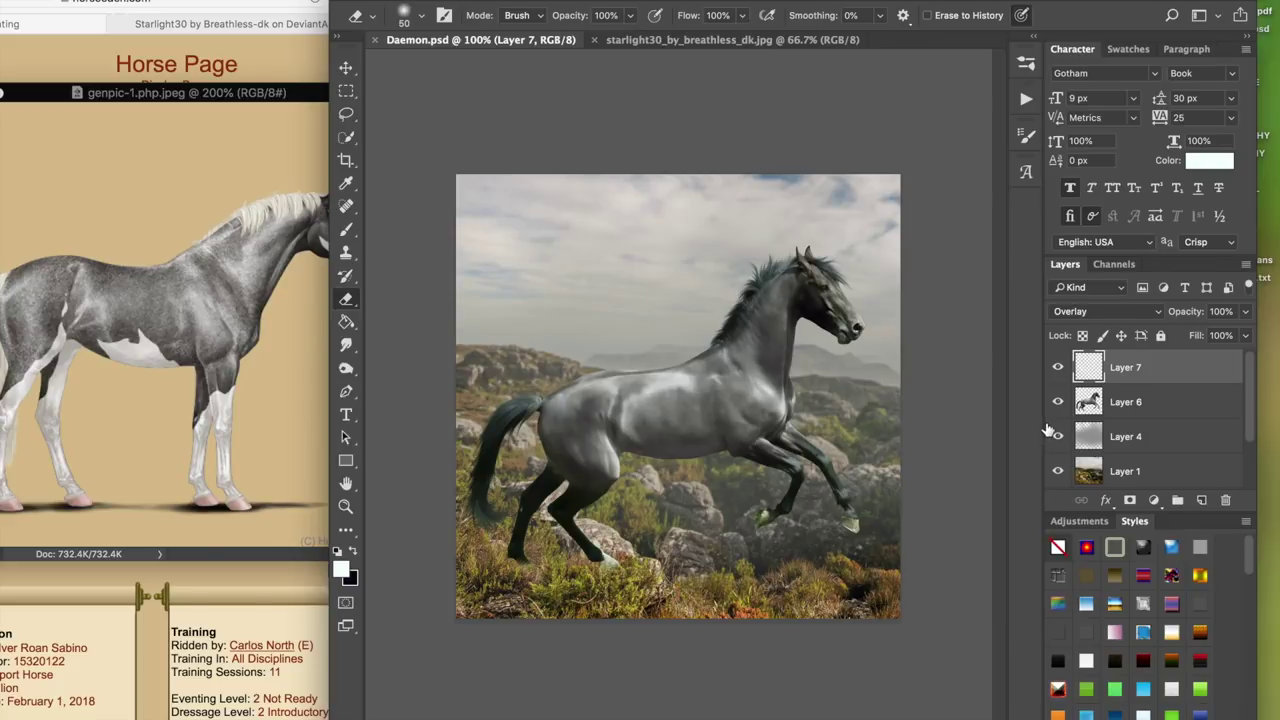
- Merge the speckle layer with the horse layer, Layer 6
click(1092, 400)
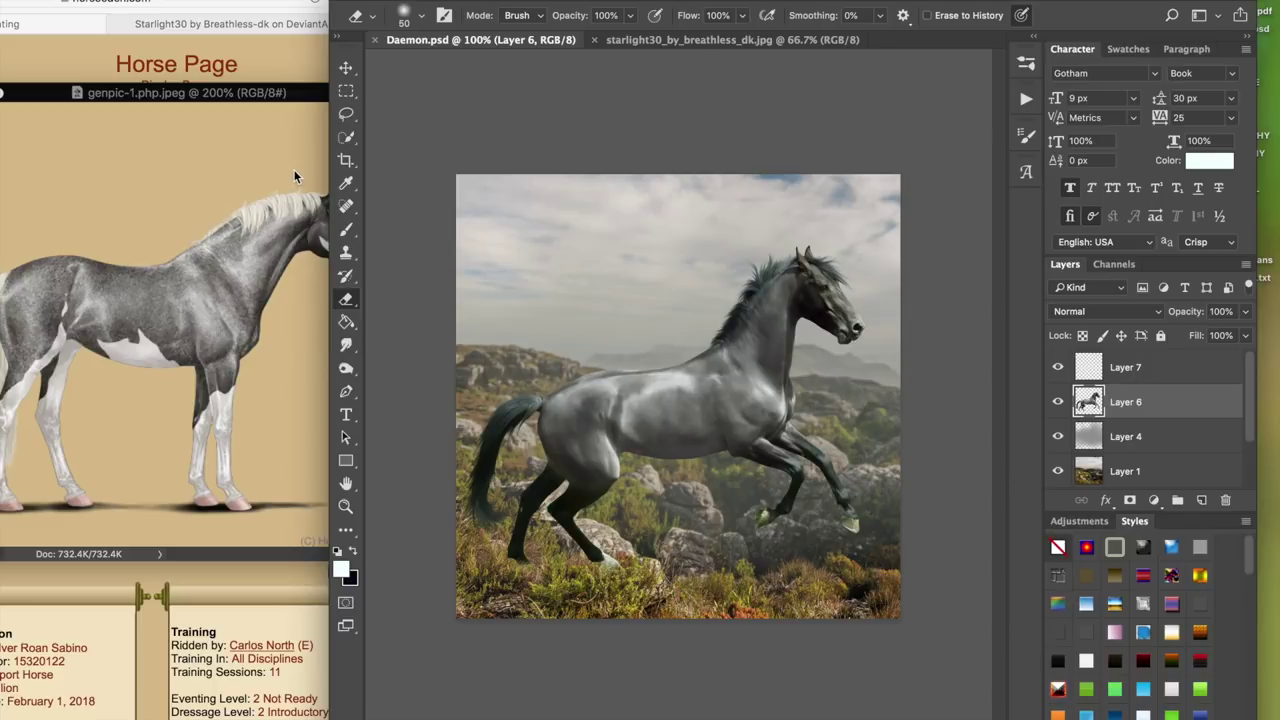
click(1122, 380)
key(ctrl+e)
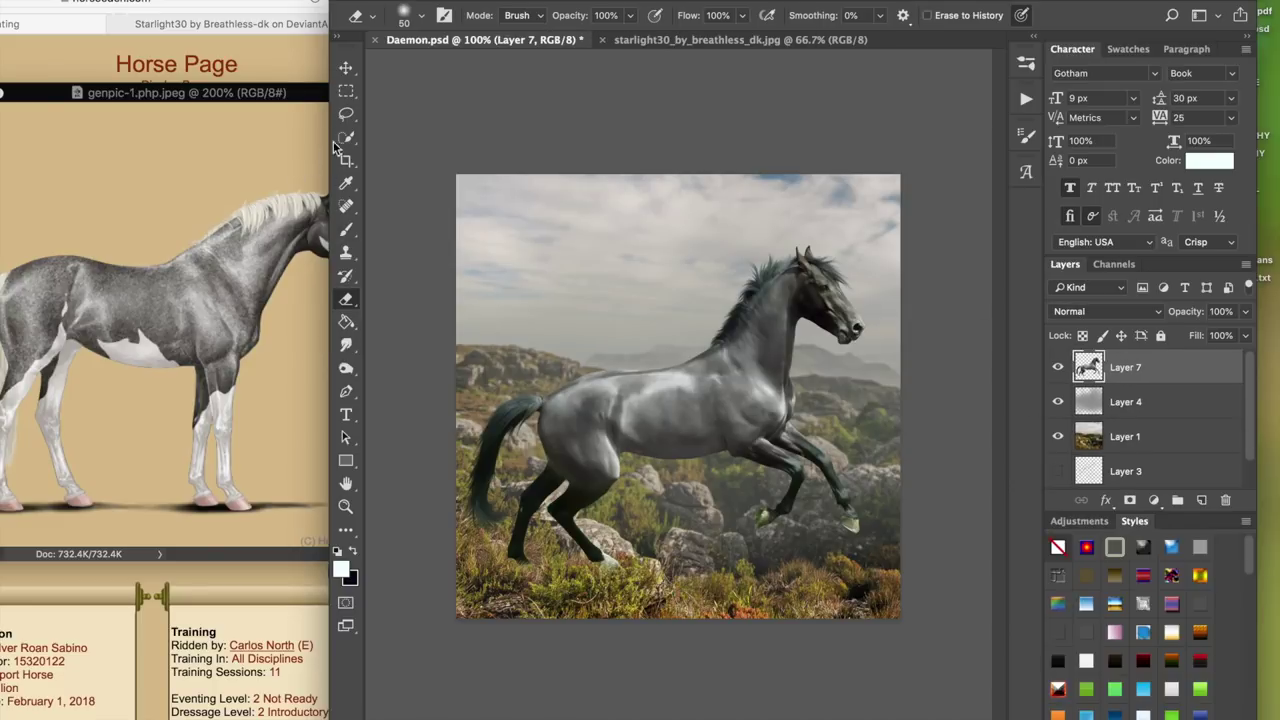
- Outline the horse's forelock with the Lasso tool, discarding the first outline and redrawing it closely along the forehead
click(346, 114)
key(ctrl+plus)
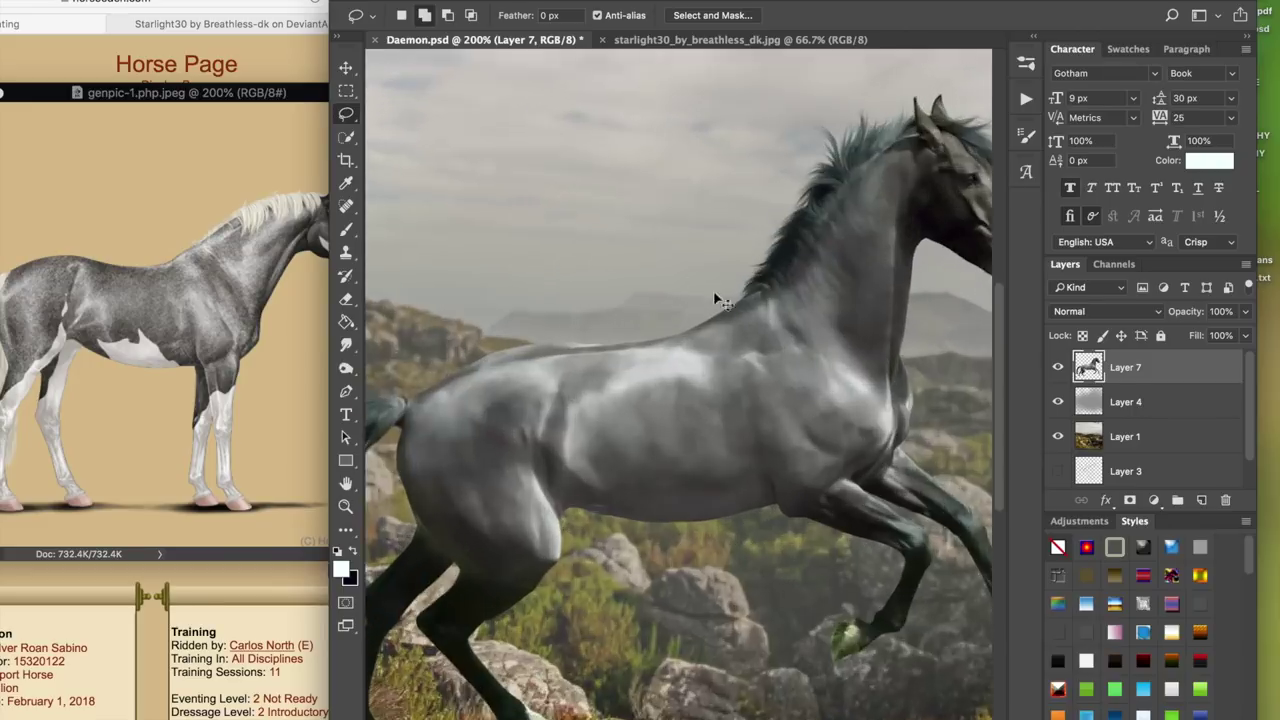
key(super+plus)
key(super+plus)
key(super+plus)
scroll(789, 276, up, 5)
scroll(789, 276, right, 5)
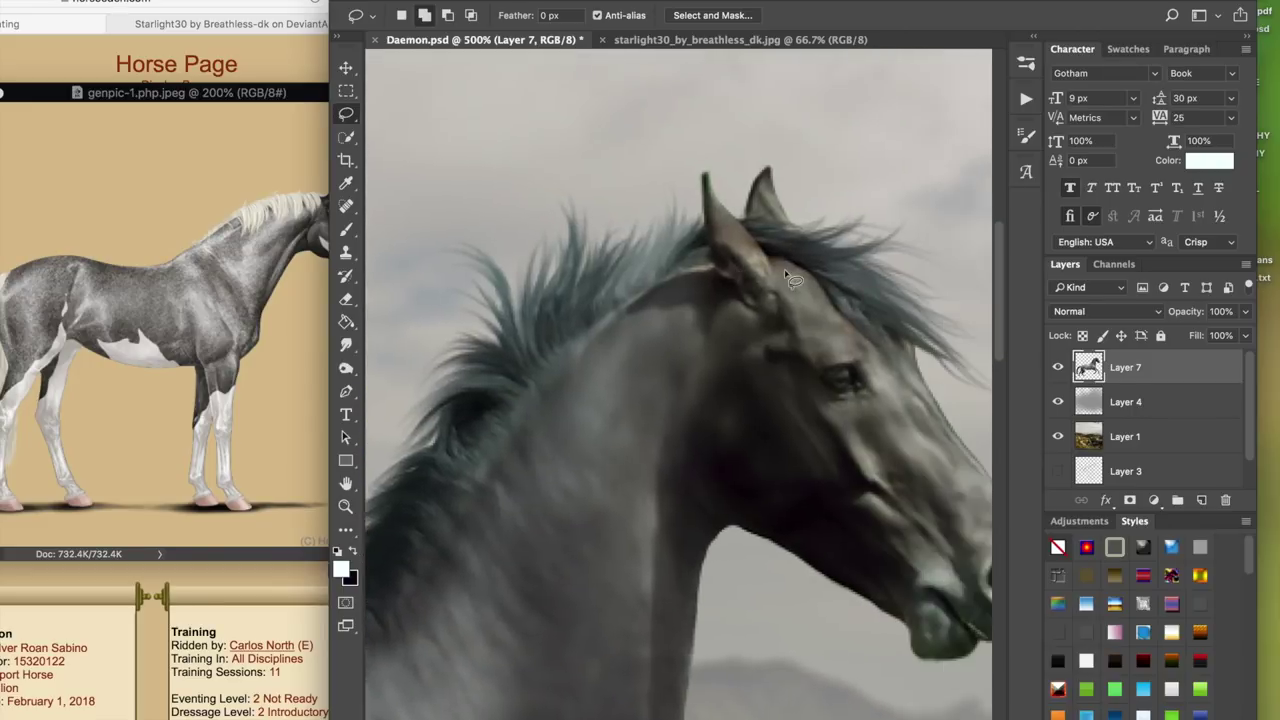
scroll(786, 276, right, 2)
mouse_move(720, 259)
mouse_down()
mouse_move(781, 298)
mouse_move(837, 362)
mouse_up()
key(super+d)
mouse_move(718, 259)
mouse_down()
mouse_move(838, 356)
mouse_move(828, 321)
mouse_move(859, 360)
mouse_move(848, 338)
mouse_move(885, 375)
mouse_move(985, 413)
mouse_move(961, 283)
mouse_move(841, 171)
mouse_move(741, 222)
mouse_move(689, 218)
mouse_move(742, 290)
mouse_up()
- Add the whole mane to the lasso selection, from behind the ears down to the withers
scroll(550, 293, down, 3)
scroll(550, 293, left, 3)
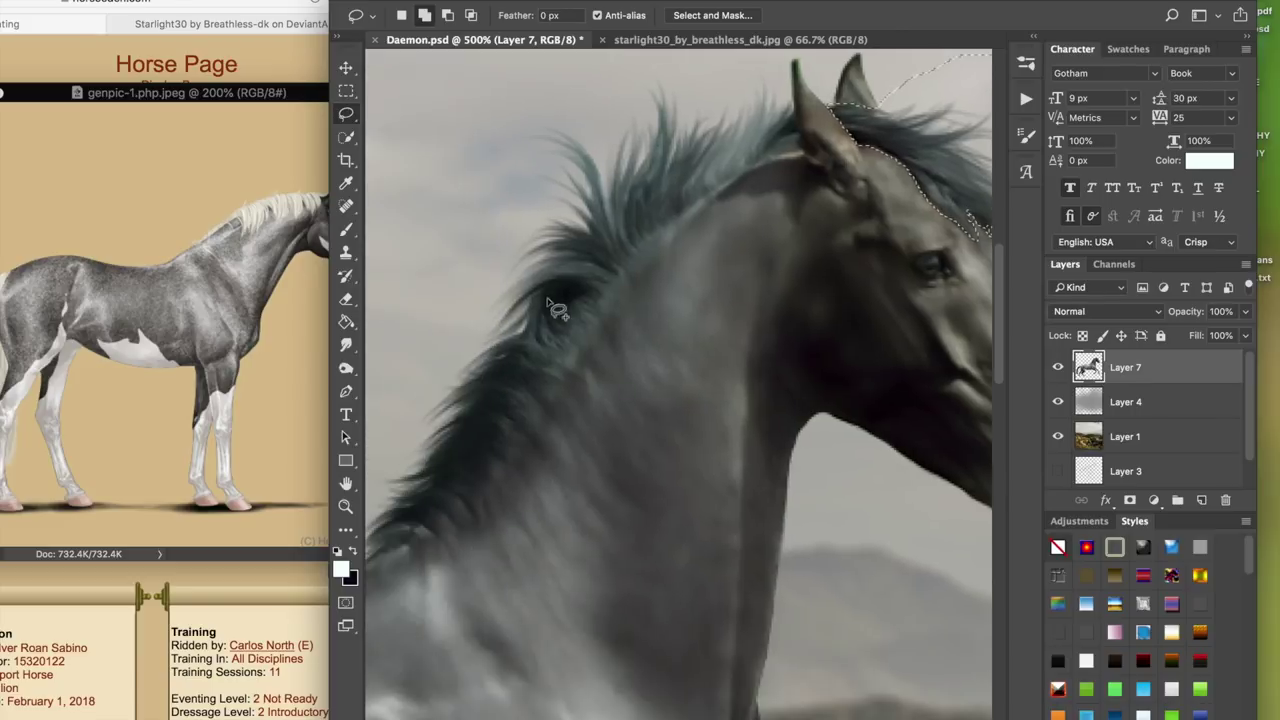
mouse_move(380, 499)
mouse_down()
mouse_move(480, 175)
mouse_move(575, 87)
mouse_move(708, 56)
mouse_move(779, 75)
mouse_move(798, 150)
mouse_move(649, 241)
mouse_move(438, 532)
mouse_move(379, 549)
mouse_move(367, 540)
mouse_move(392, 487)
mouse_up()
scroll(432, 480, down, 5)
scroll(460, 420, left, 4)
mouse_move(565, 270)
mouse_down()
mouse_move(512, 298)
mouse_move(551, 306)
mouse_move(595, 292)
mouse_up()
scroll(600, 348, up, 5)
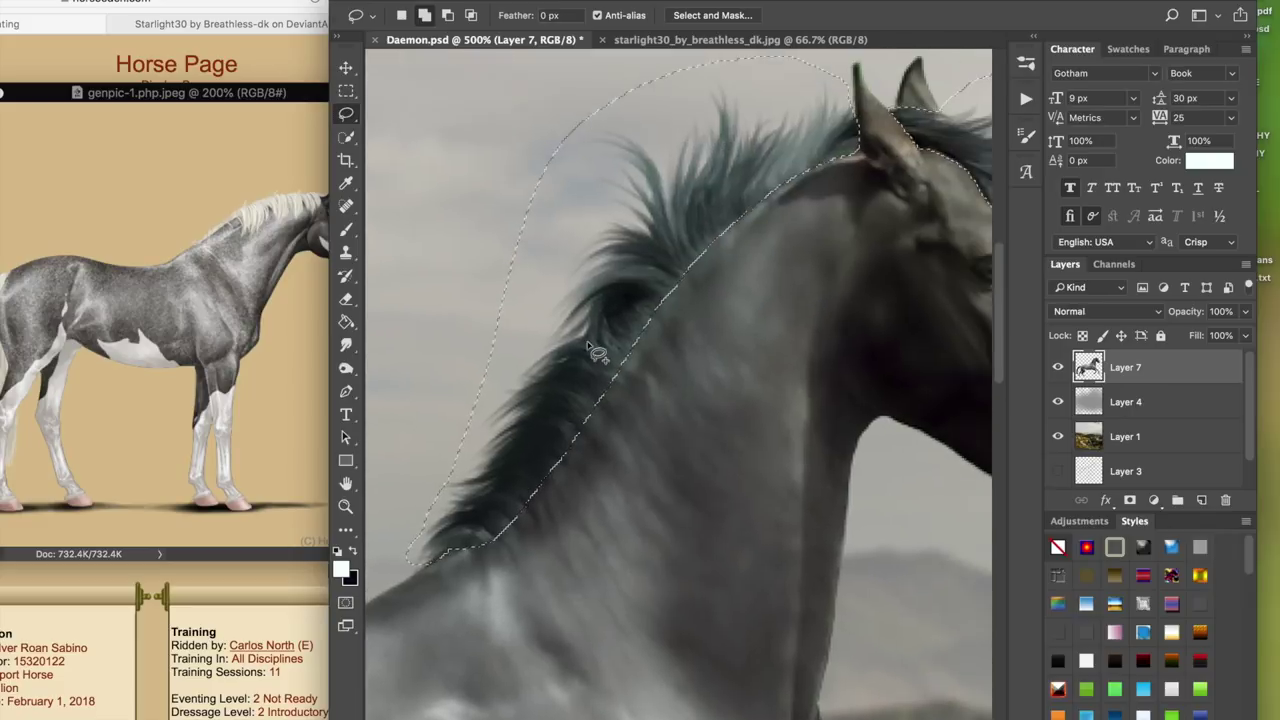
- Add the horse's tail to the lasso selection of forelock and mane
scroll(590, 345, left, 10)
scroll(585, 344, down, 8)
scroll(590, 343, down, 8)
scroll(590, 343, left, 7)
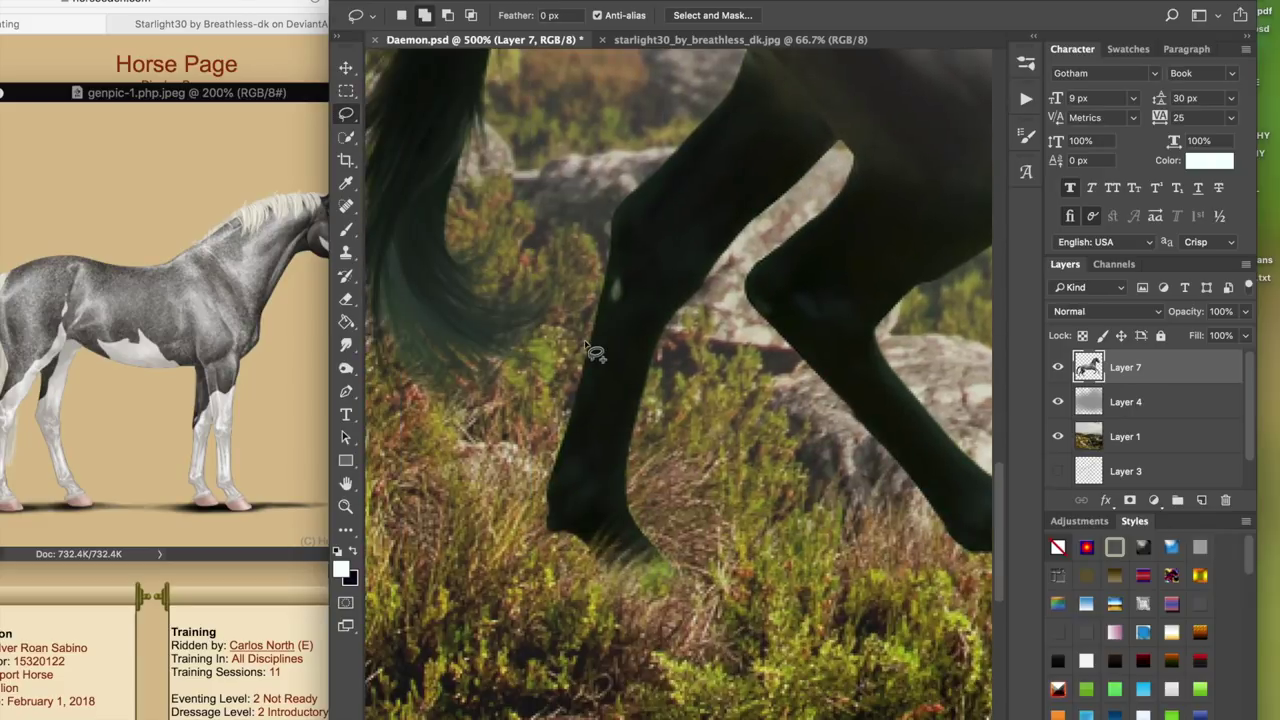
scroll(600, 303, up, 9)
scroll(627, 159, down, 3)
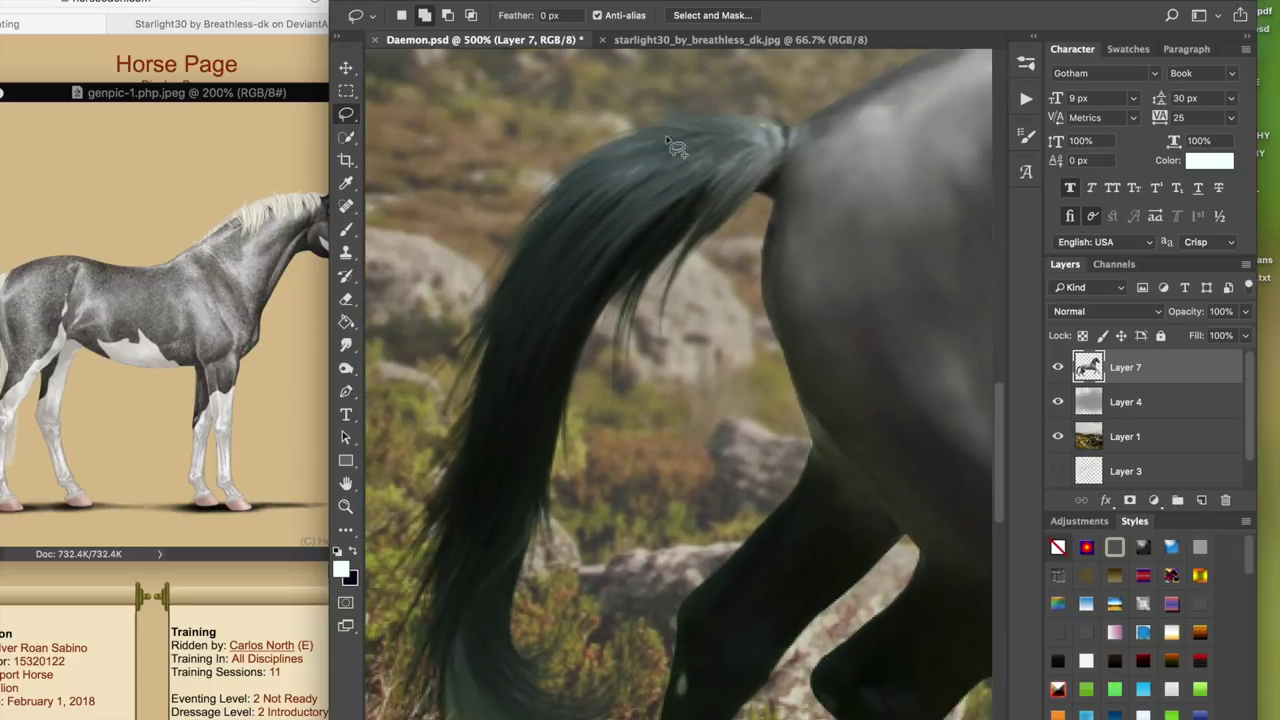
mouse_move(720, 207)
mouse_down()
mouse_move(613, 245)
mouse_move(482, 428)
mouse_move(498, 600)
mouse_move(584, 657)
mouse_move(625, 645)
mouse_move(658, 610)
mouse_move(703, 390)
mouse_move(775, 255)
mouse_move(775, 217)
mouse_move(690, 208)
mouse_up()
scroll(751, 273, right, 1)
key(super+minus)
key(super+minus)
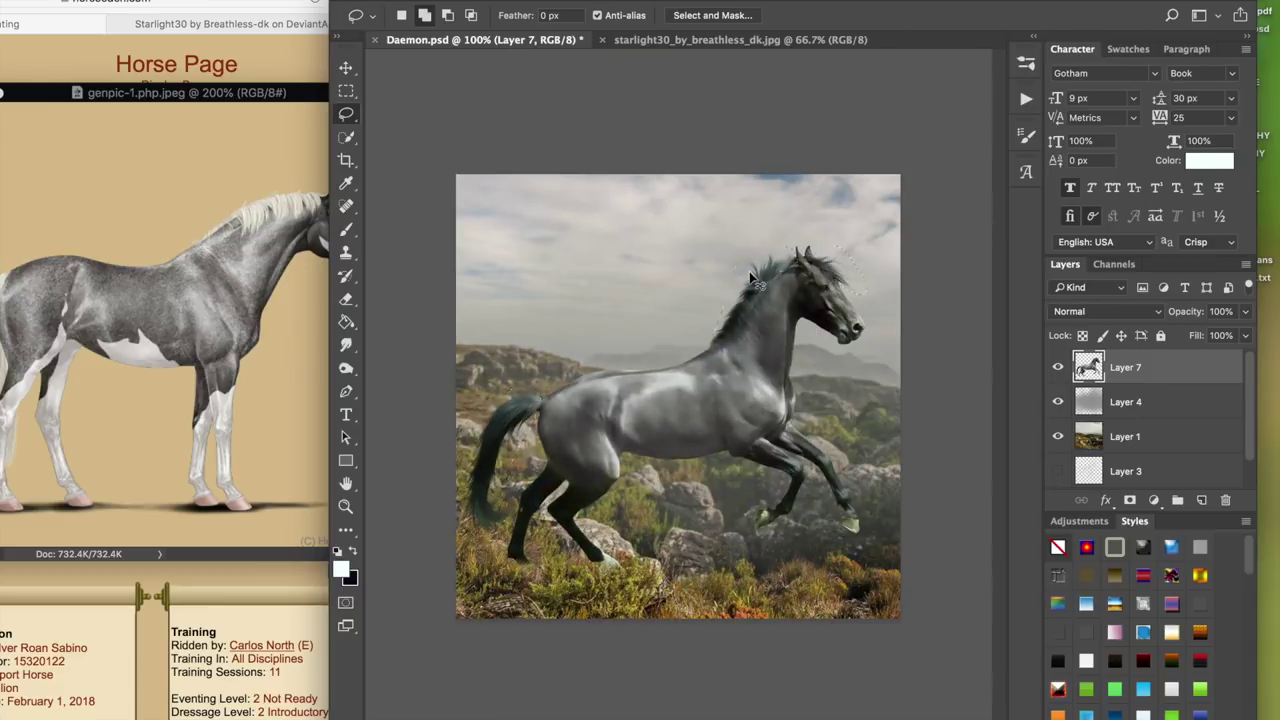
key(super+plus)
key(super+minus)
- Lighten the selected mane, forelock and tail with Brightness/Contrast, using brightness 94 and contrast -50
click(245, 0)
mouse_move(286, 11)
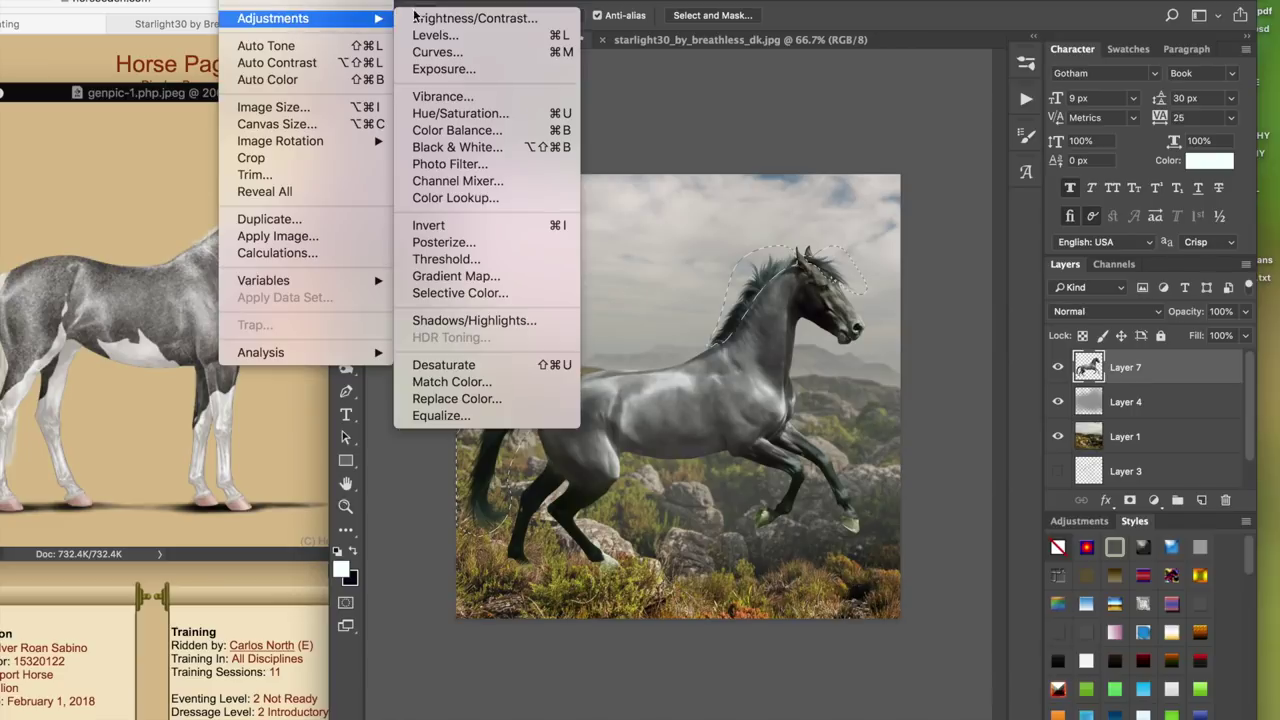
click(460, 11)
click(643, 59)
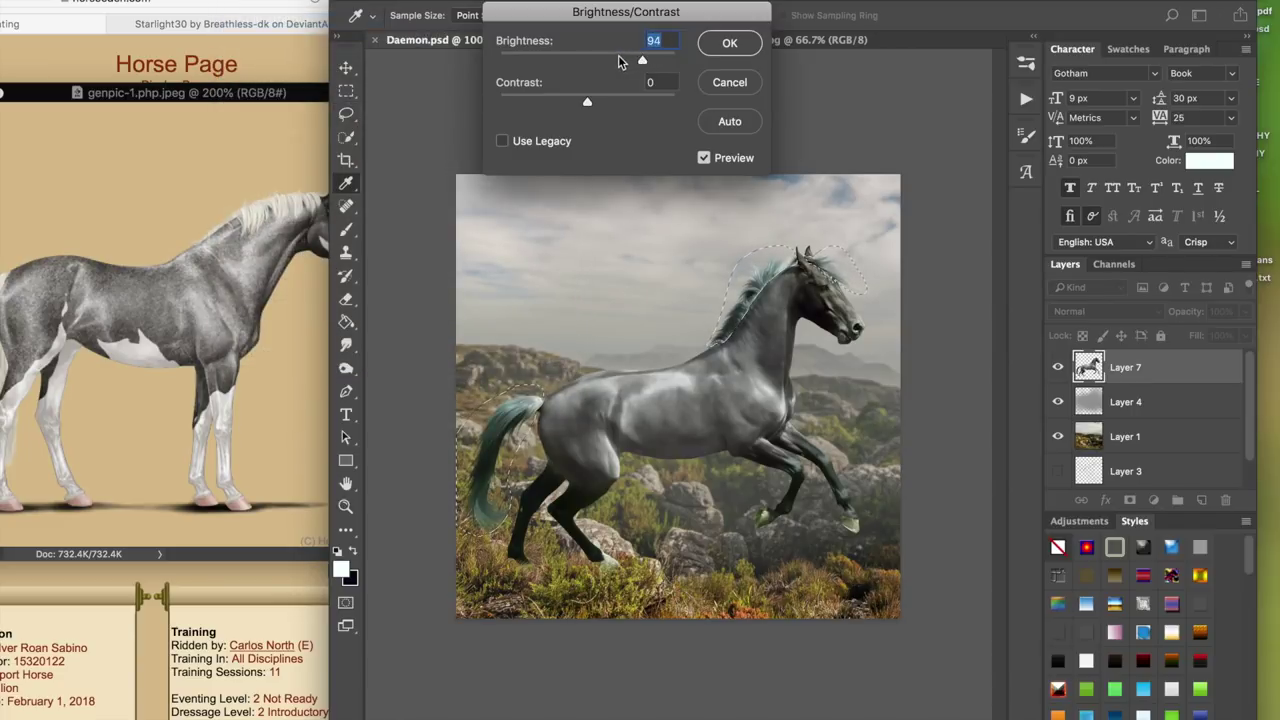
drag(546, 103, 434, 93)
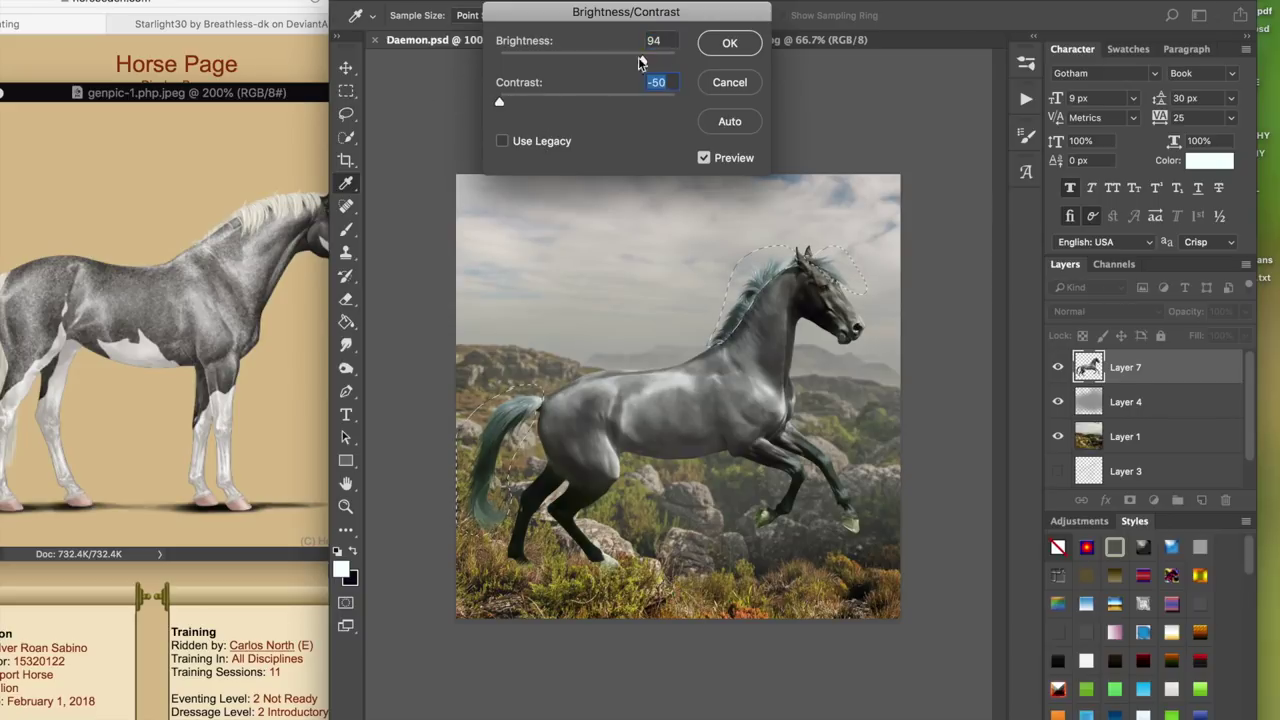
click(729, 43)
click(281, 5)
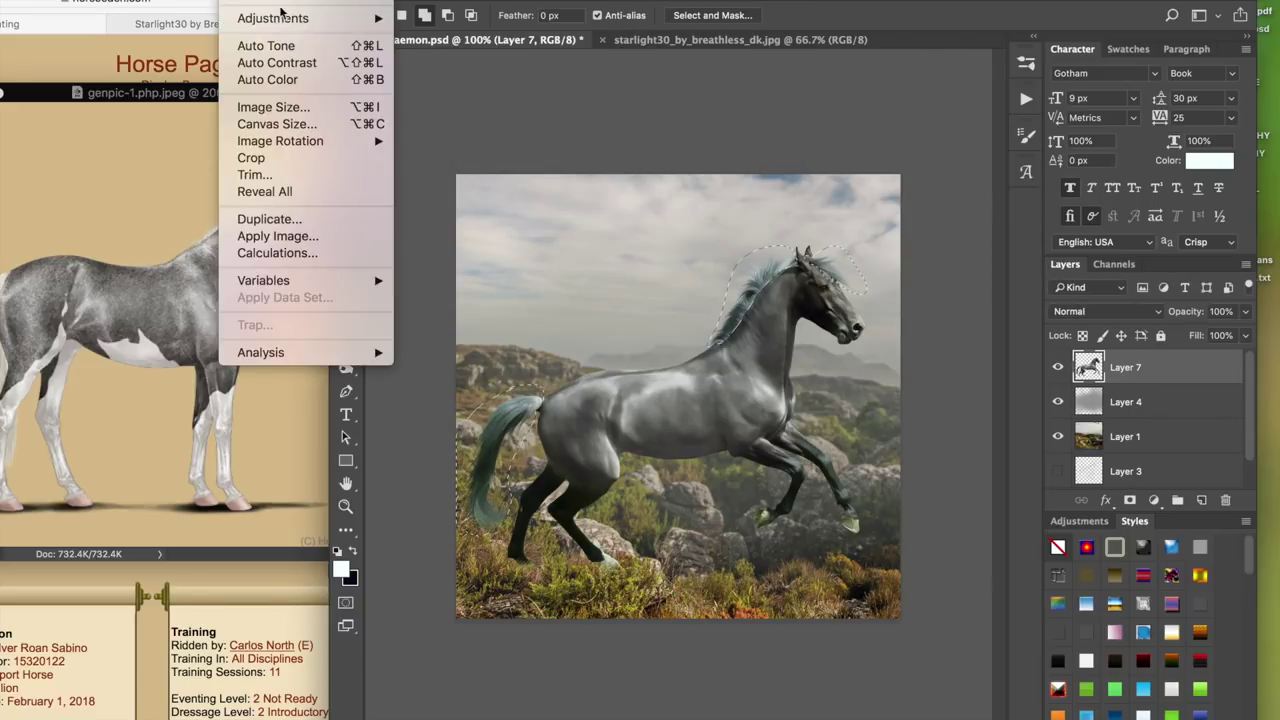
click(178, 172)
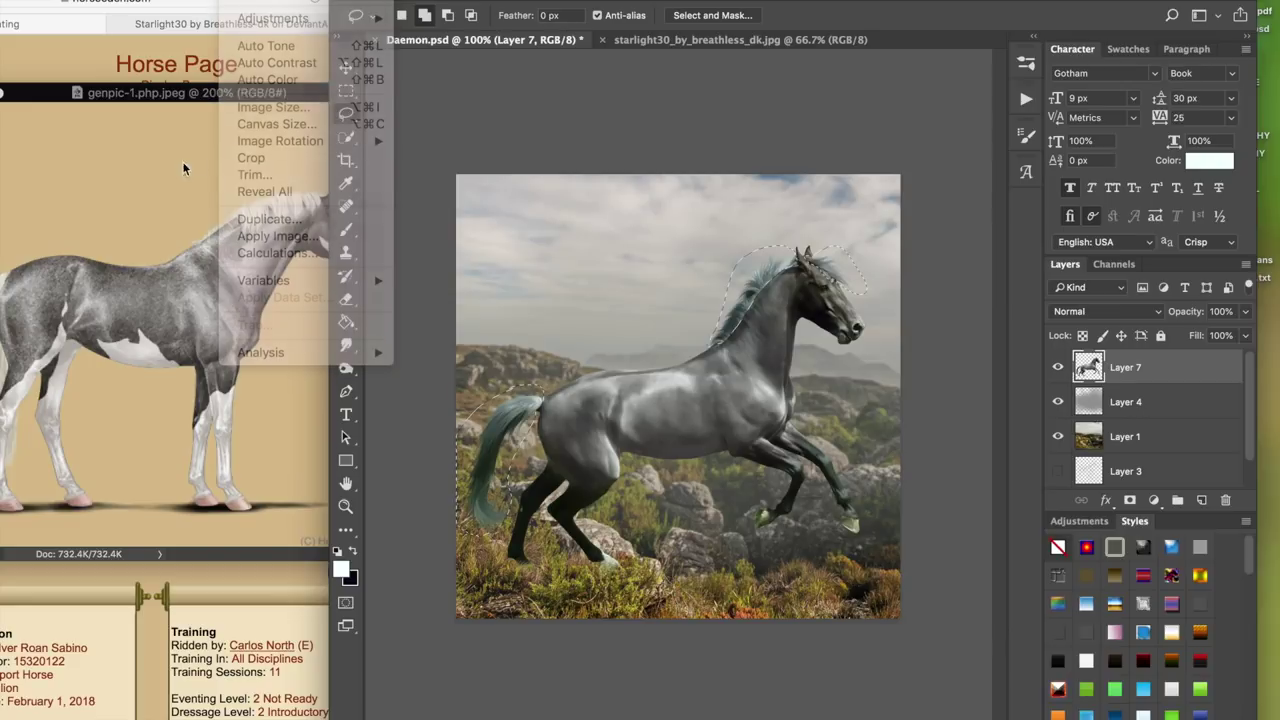
- Try desaturating the selected mane, forelock and tail with Hue/Saturation at saturation -65 and lightness +12
click(460, 2)
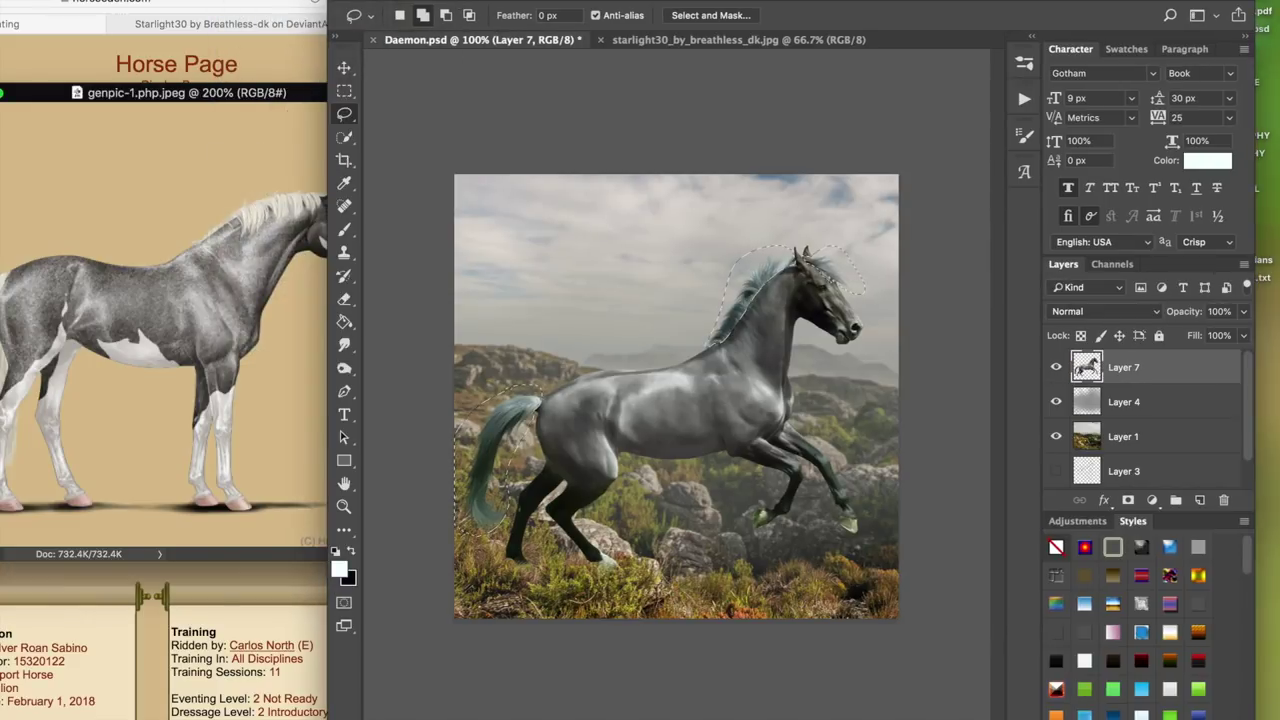
click(243, 1)
mouse_move(285, 18)
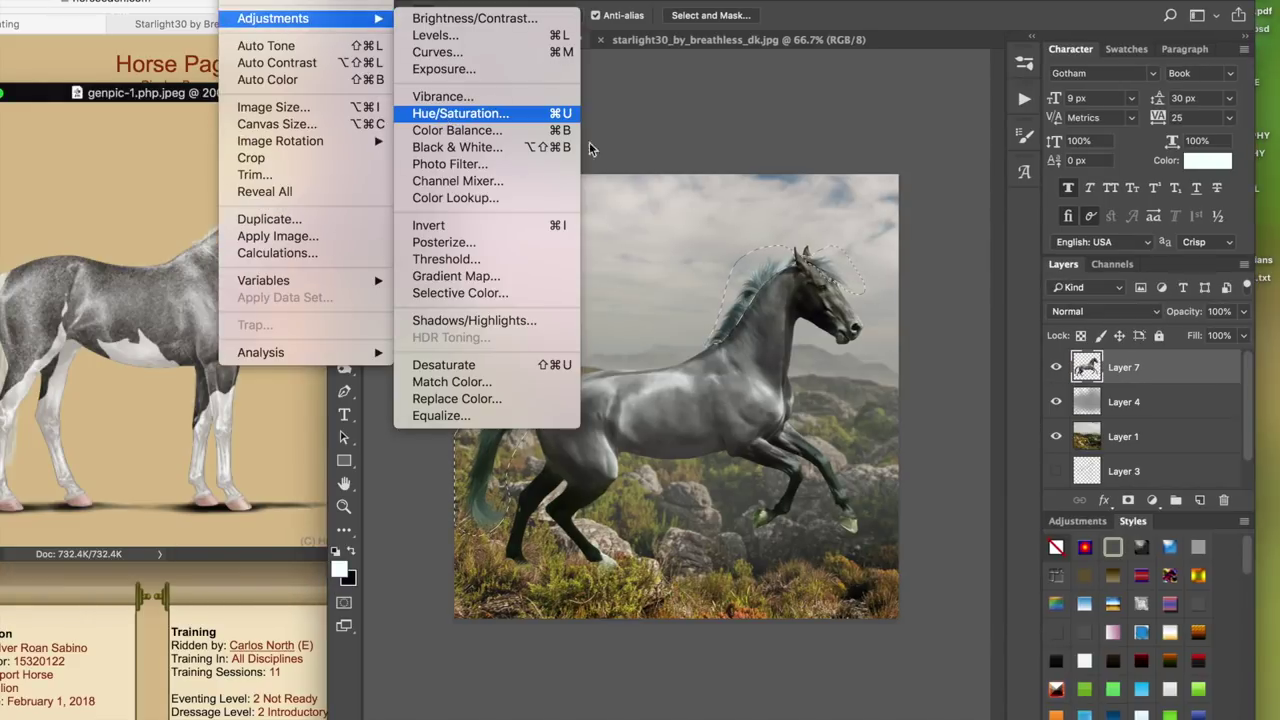
click(520, 114)
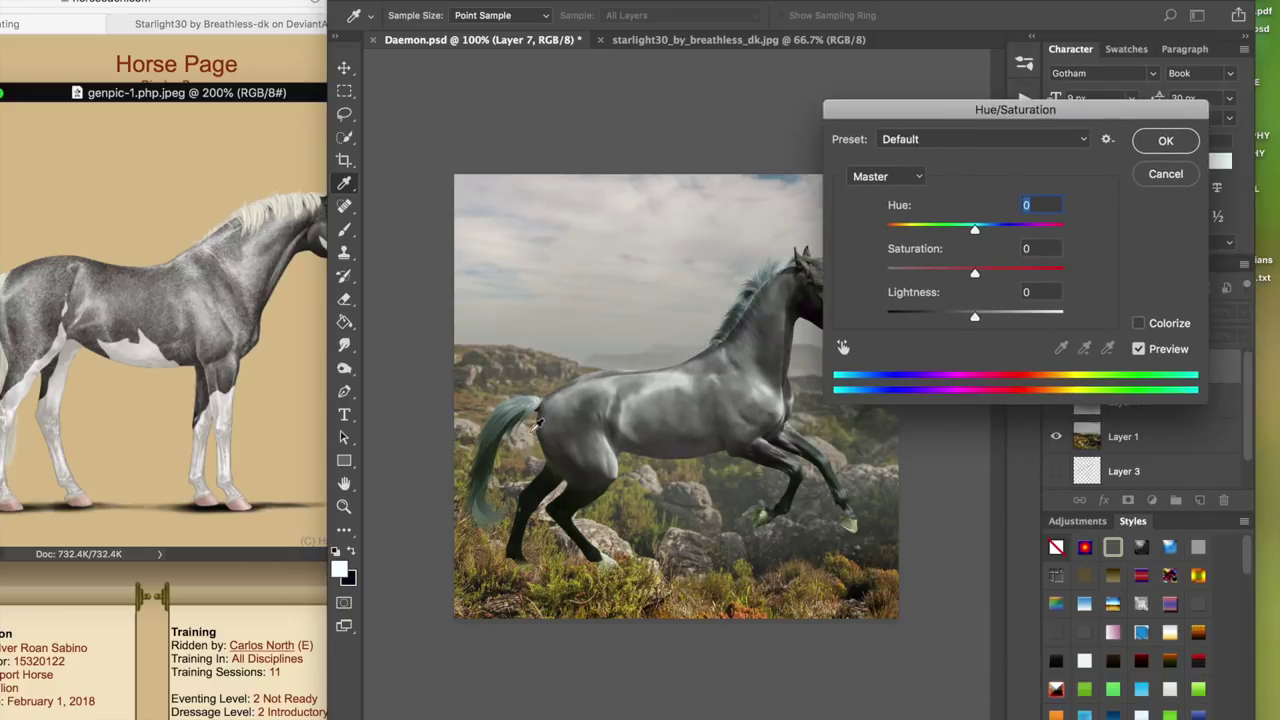
drag(984, 114, 1045, 86)
drag(1036, 244, 975, 250)
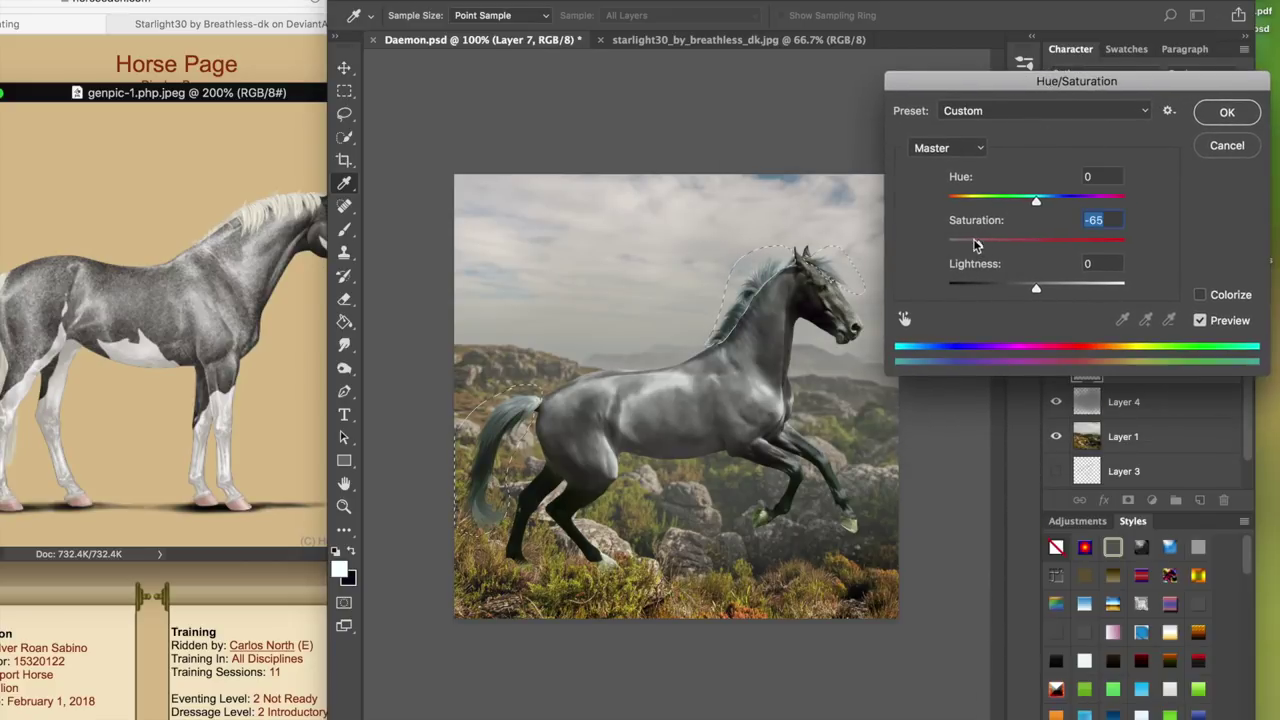
drag(1036, 288, 1047, 288)
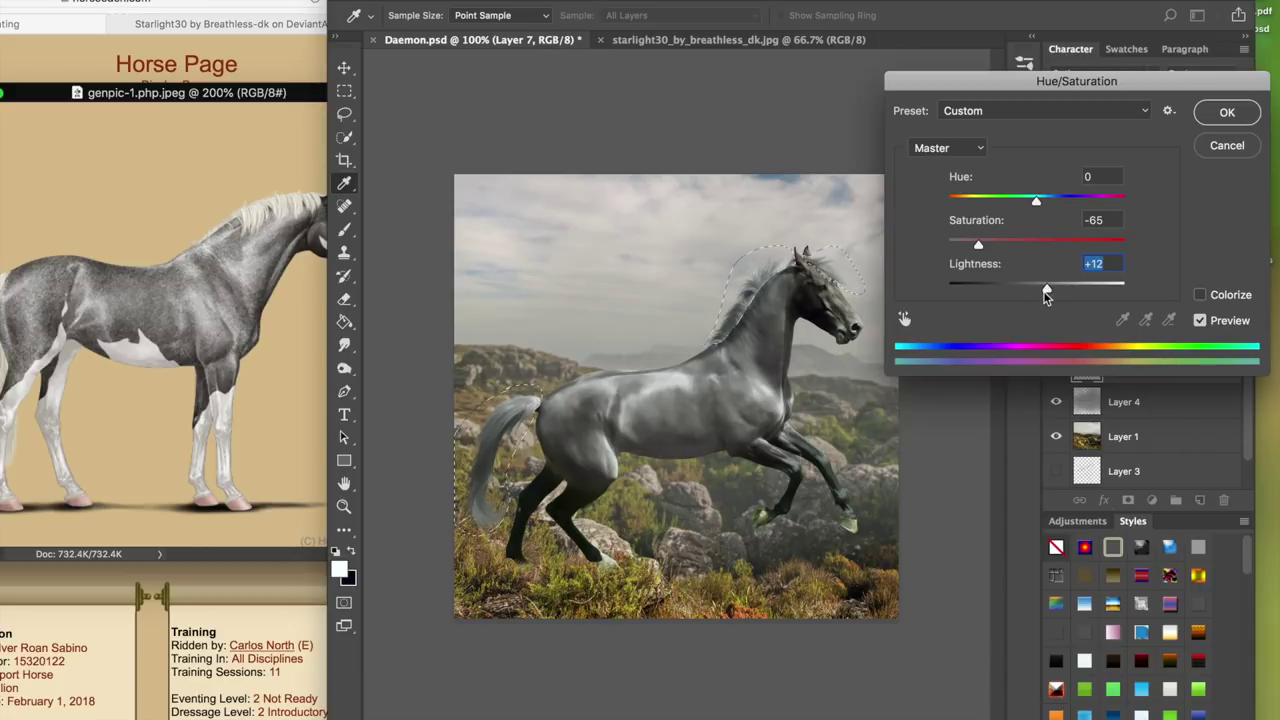
click(1200, 321)
click(1226, 113)
- Try refining the edge of the mane, forelock and tail selection in Select and Mask
key(l)
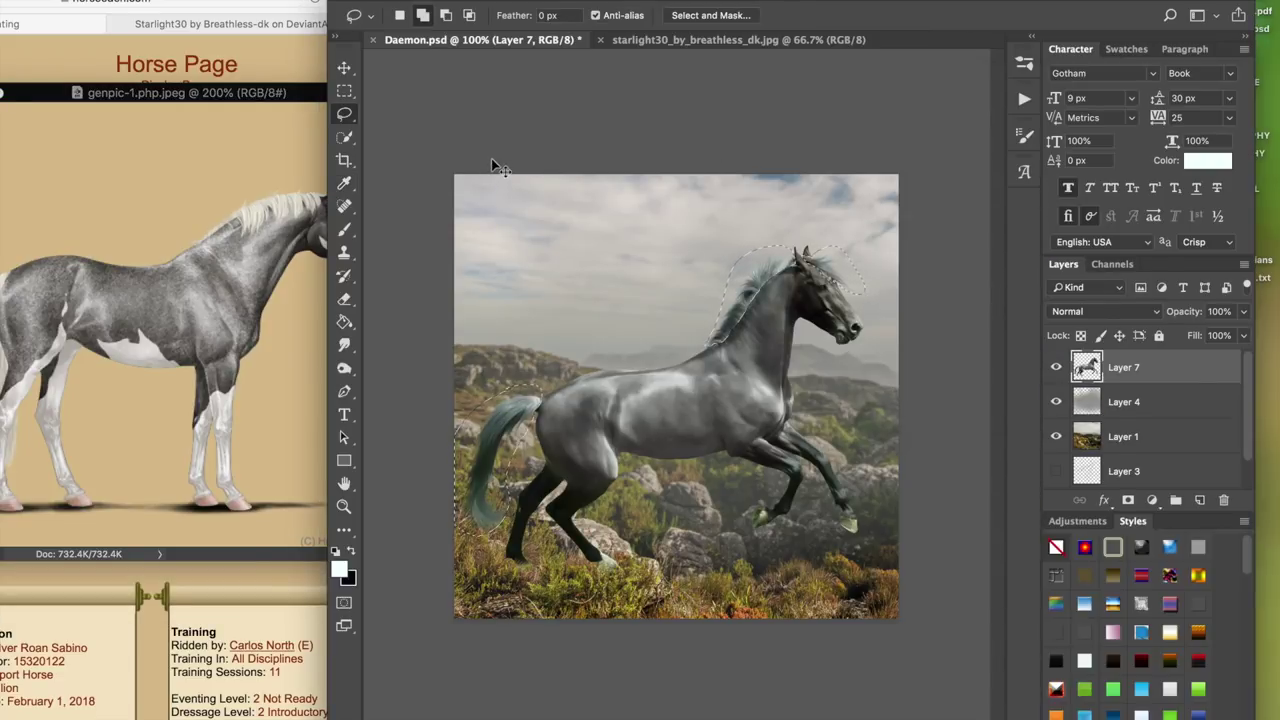
click(711, 15)
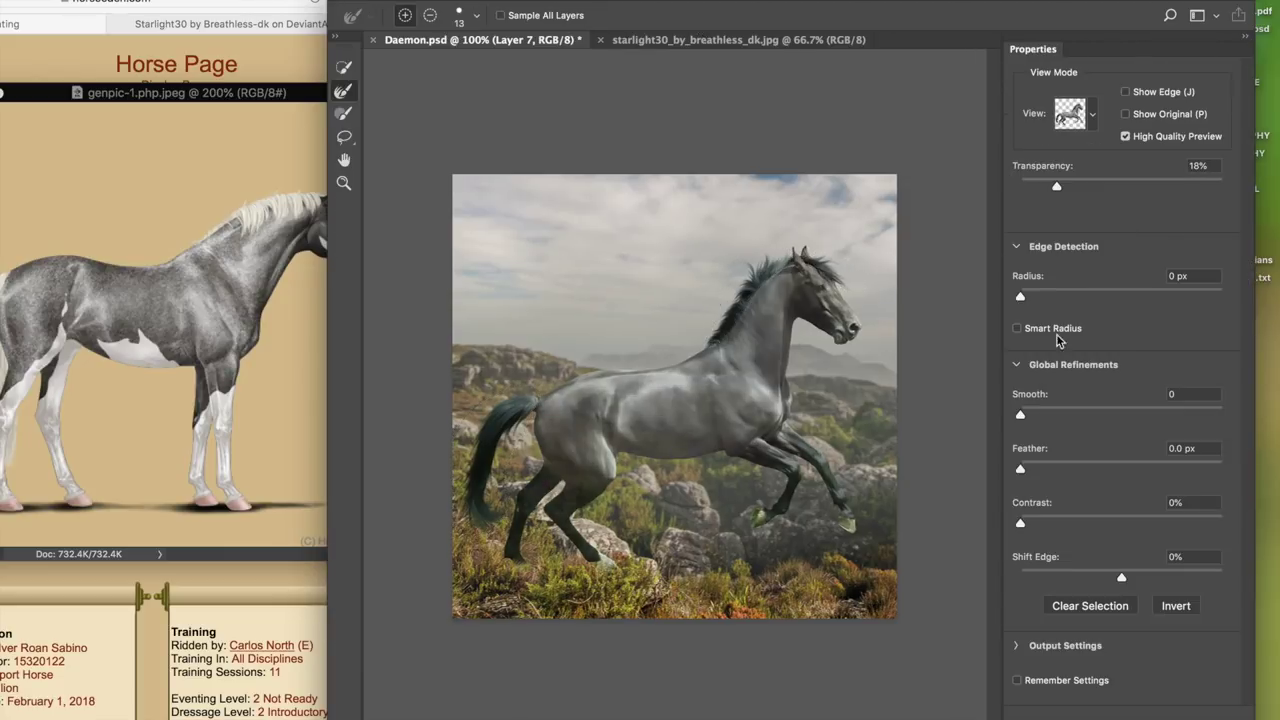
drag(1061, 463, 1071, 466)
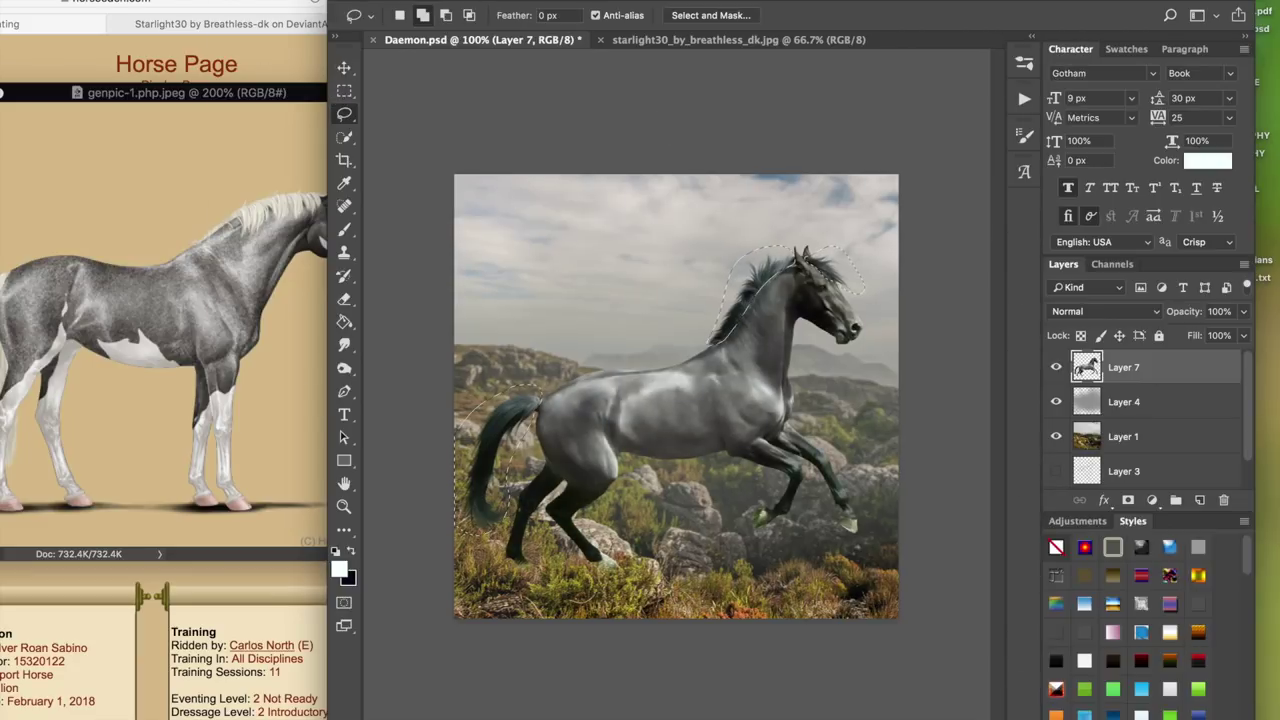
- Lighten the selected mane, forelock and tail with Brightness/Contrast, raising brightness to about 74 and lowering contrast
click(272, 2)
mouse_move(302, 17)
click(437, 17)
click(620, 62)
drag(587, 101, 496, 101)
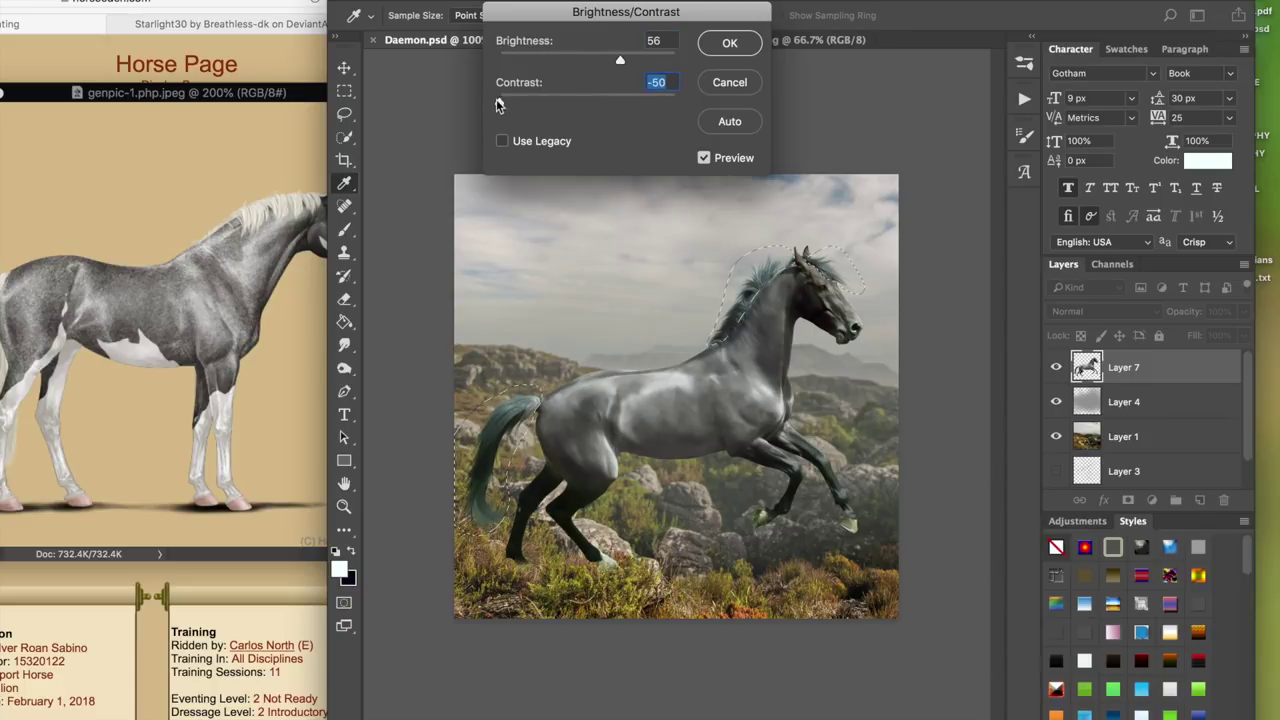
click(653, 58)
click(628, 60)
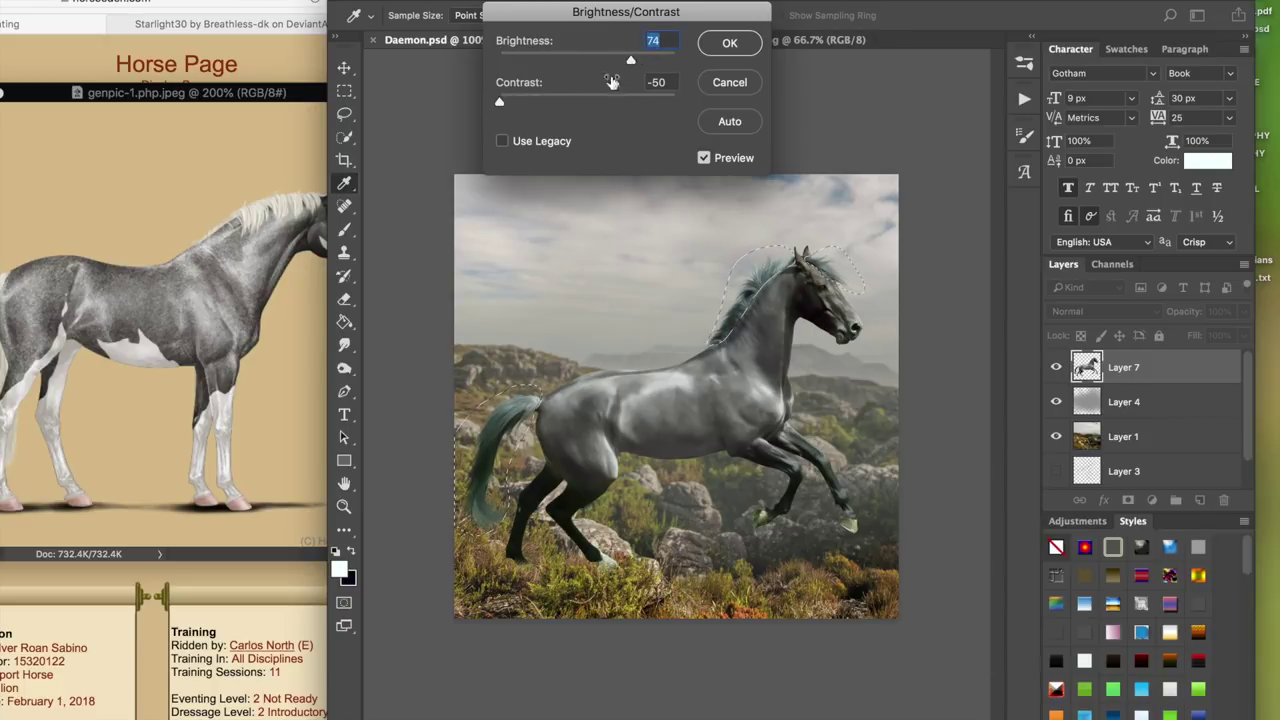
click(558, 101)
drag(641, 61, 630, 61)
click(727, 44)
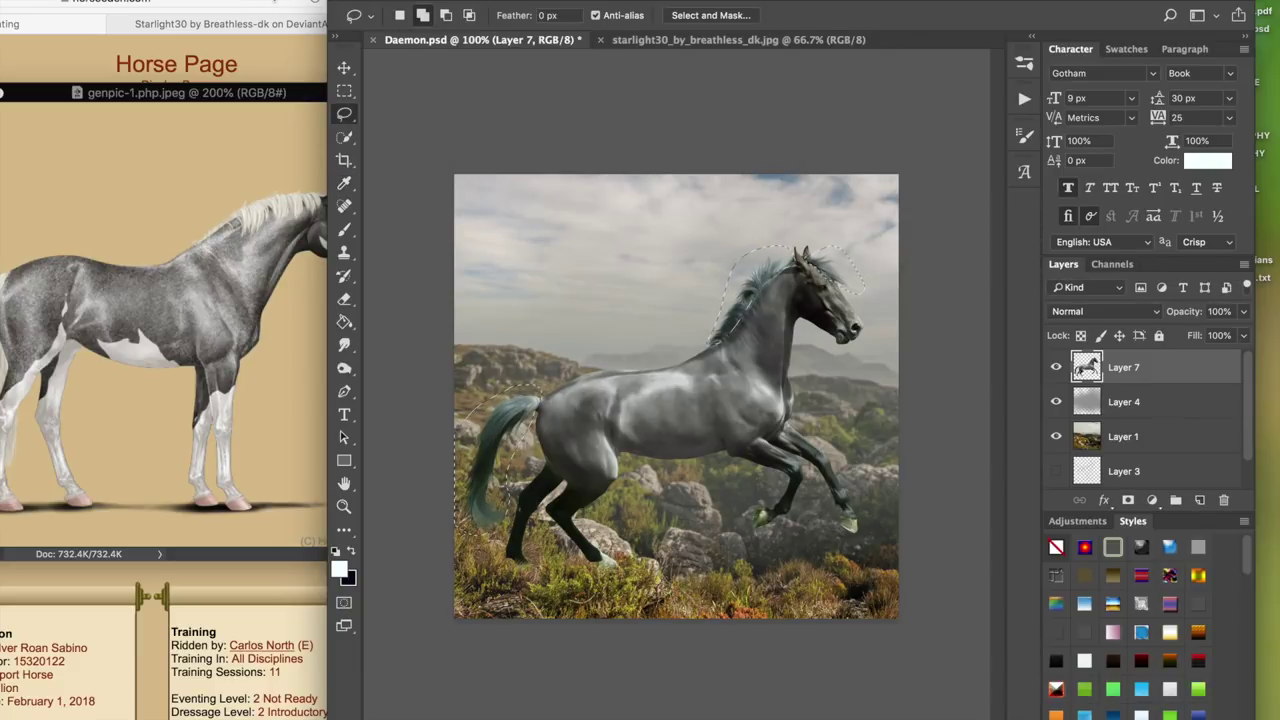
- Grey and lighten the selected mane, forelock and tail with Hue/Saturation, using saturation -65 and lightness +17
click(268, 1)
mouse_move(276, 19)
click(540, 114)
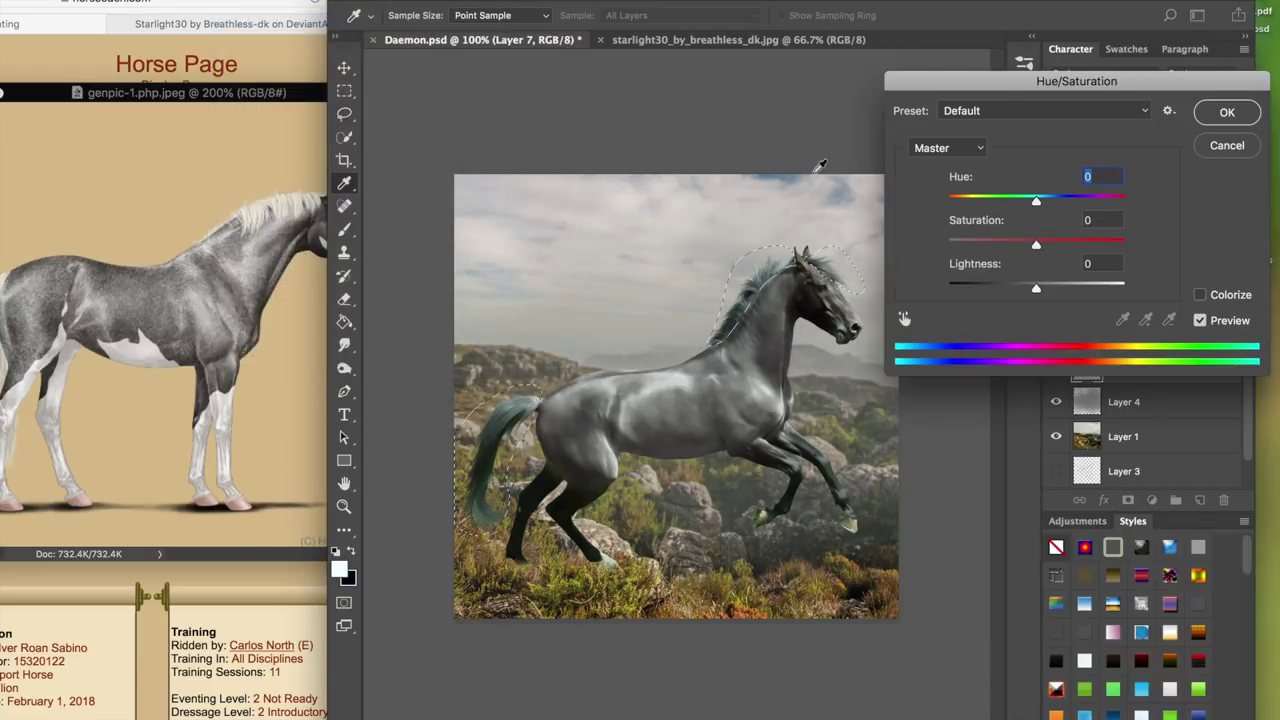
click(1058, 290)
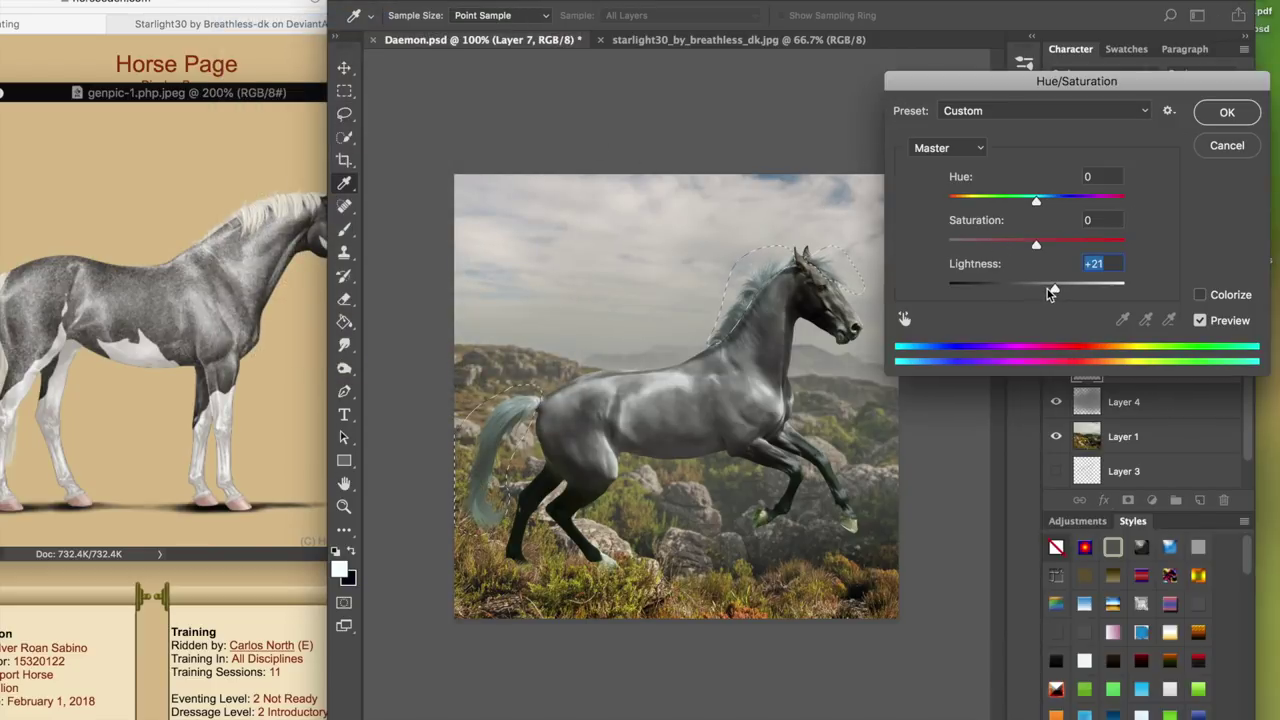
drag(1050, 292, 1046, 291)
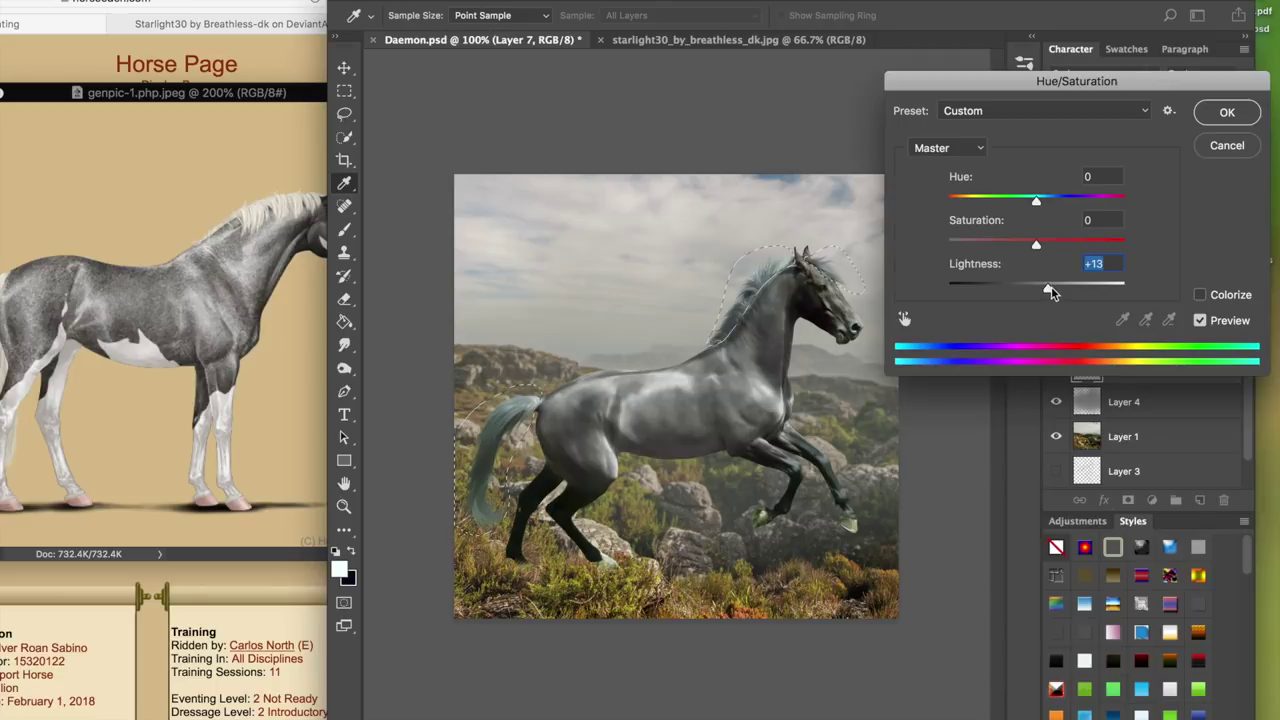
mouse_move(990, 245)
mouse_down()
mouse_move(945, 248)
mouse_move(978, 248)
mouse_up()
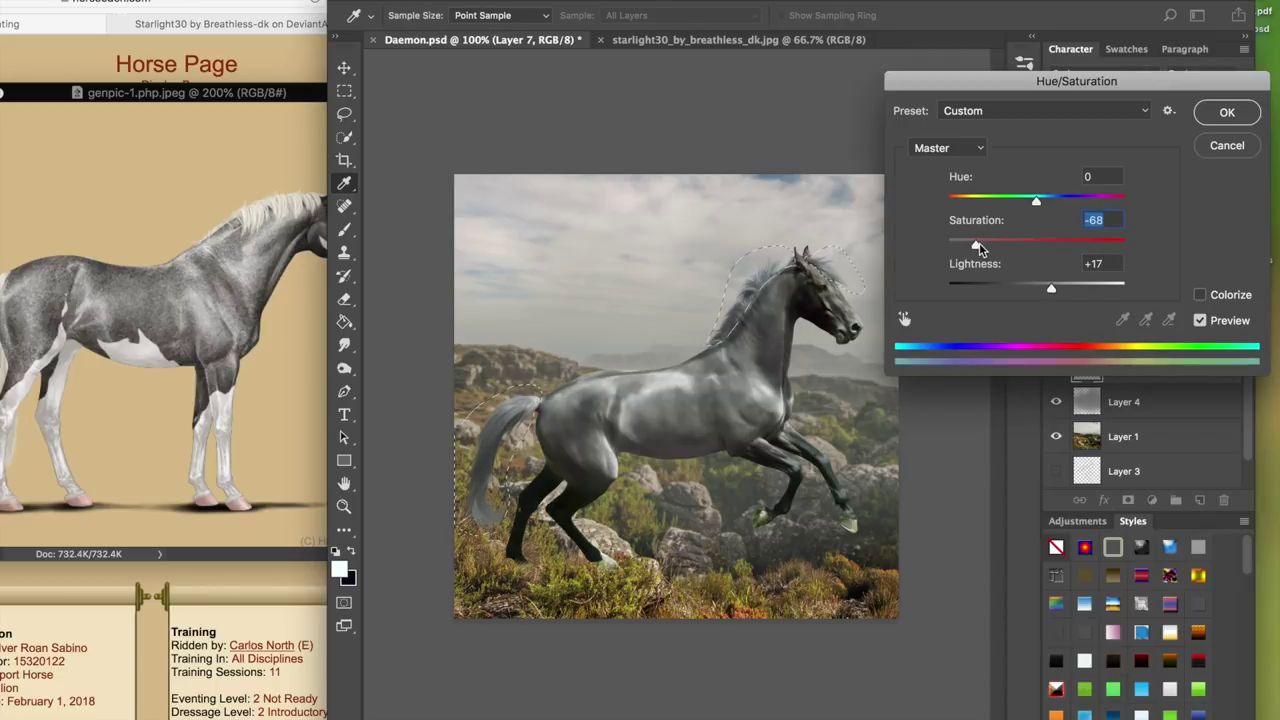
drag(1050, 289, 1057, 291)
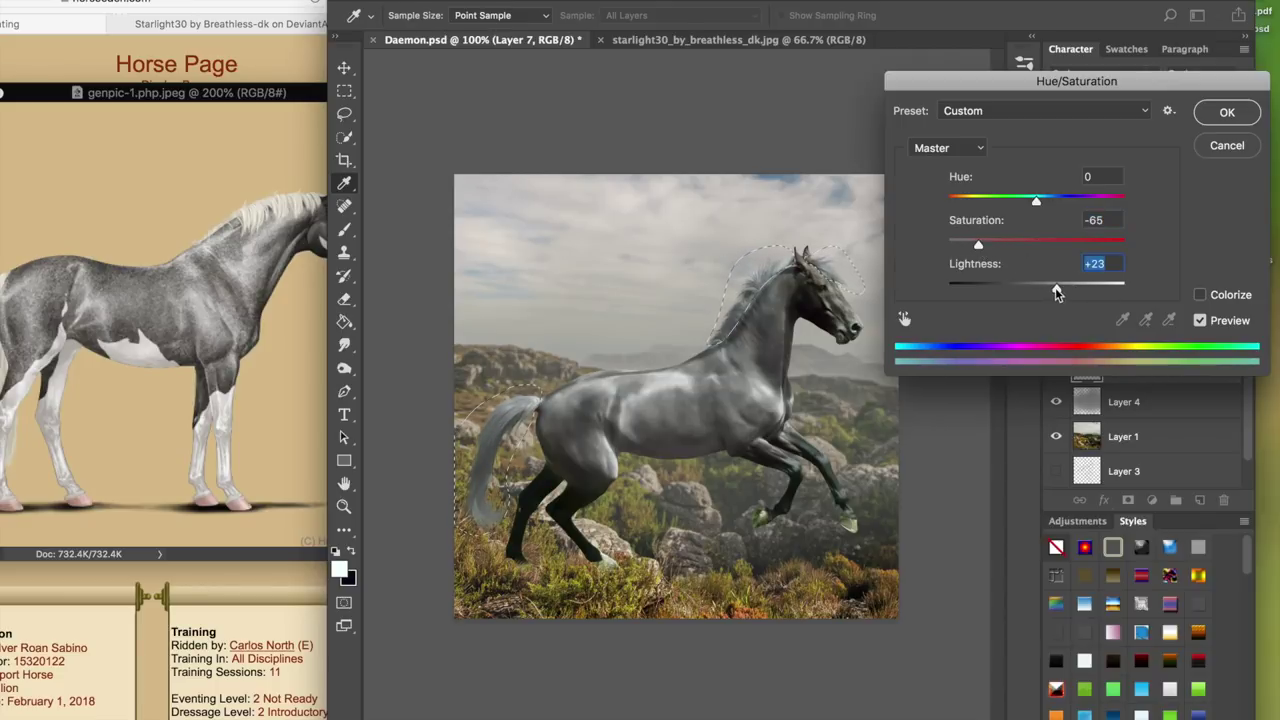
drag(1059, 290, 1057, 292)
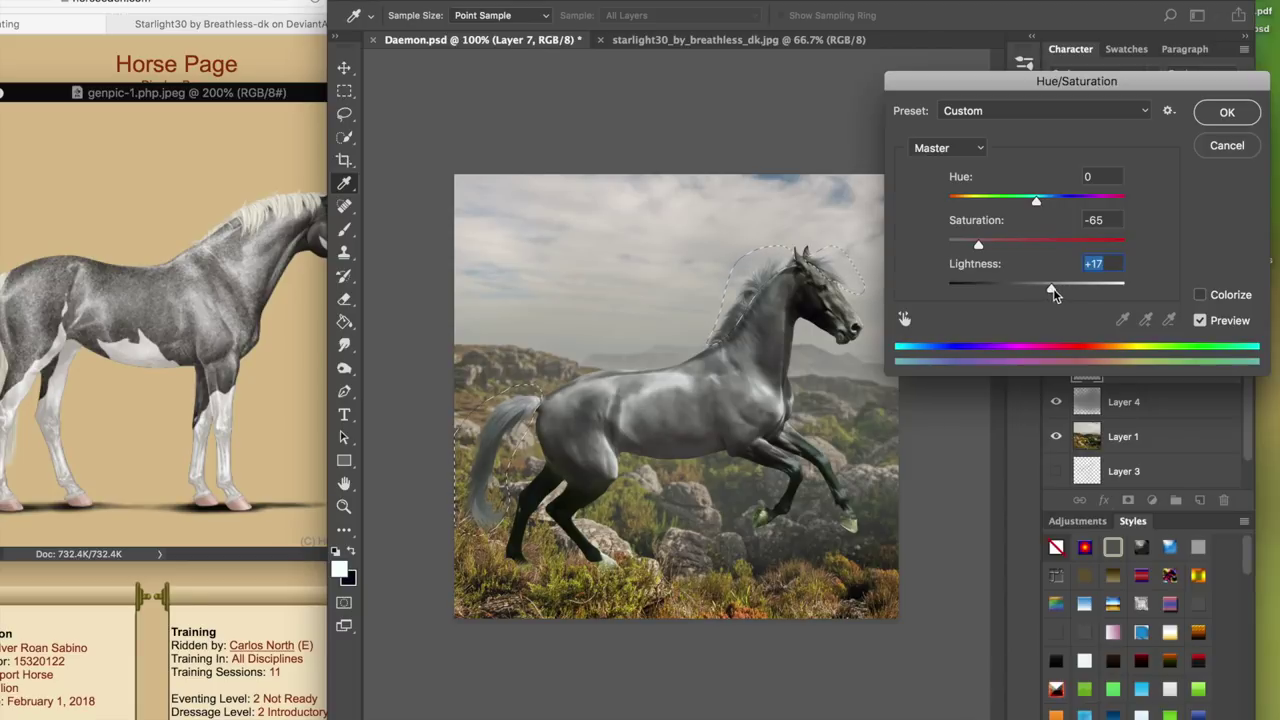
click(1222, 114)
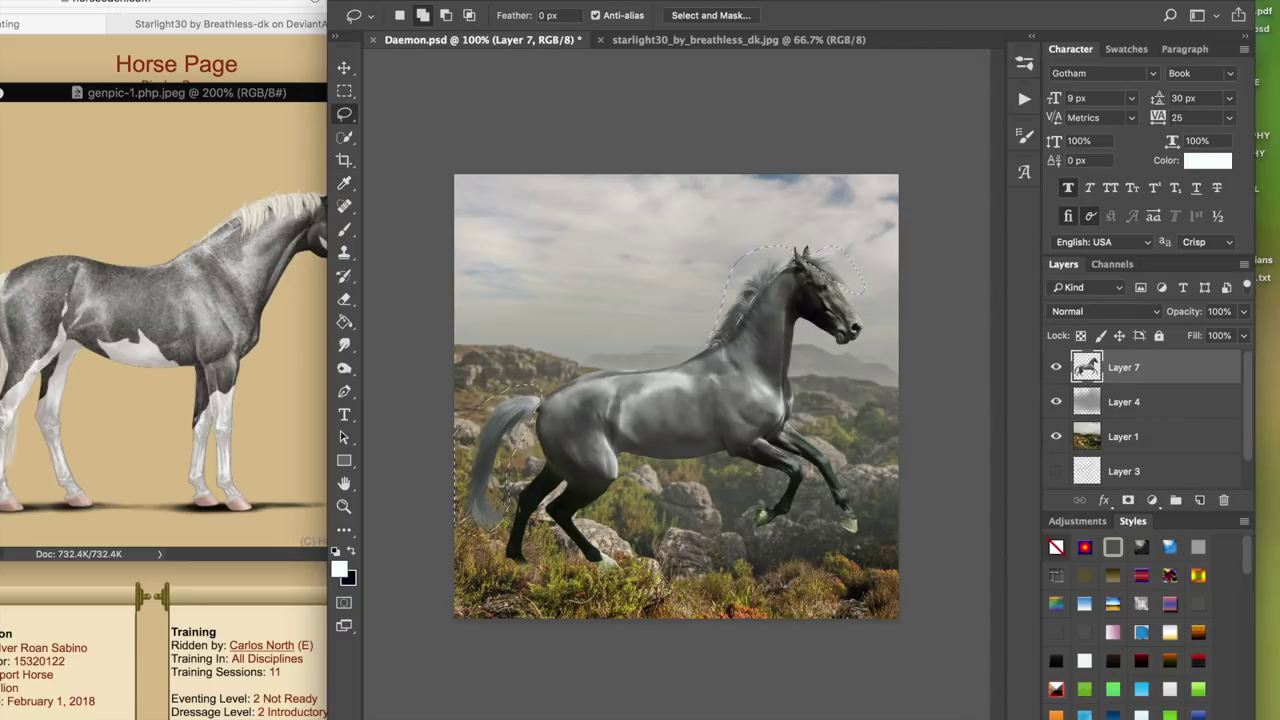
- Brighten the selected mane, forelock and tail further with Brightness/Contrast, using brightness about 18 and slightly raised contrast
click(238, 1)
mouse_move(286, 18)
click(430, 18)
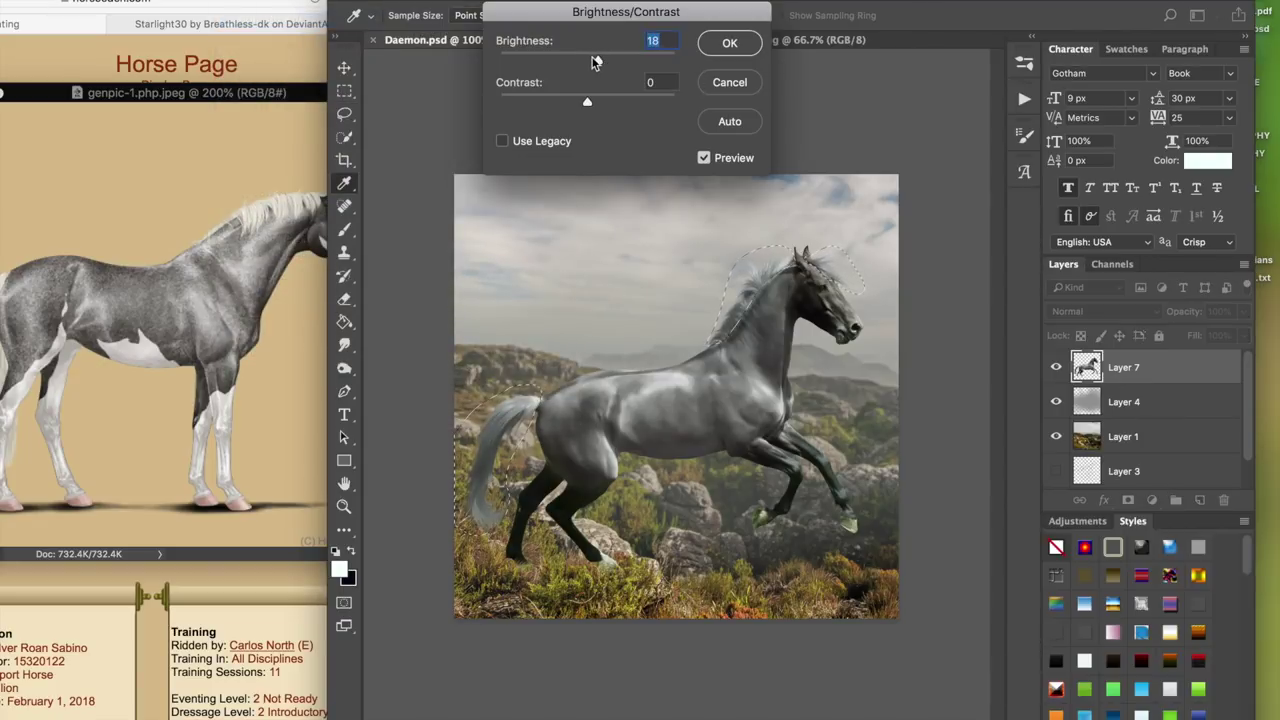
drag(584, 100, 604, 98)
click(706, 43)
- Warm the selected hair's midtones with Color Balance levels +4, 0, -6, then clear the selection and save the document
click(266, 3)
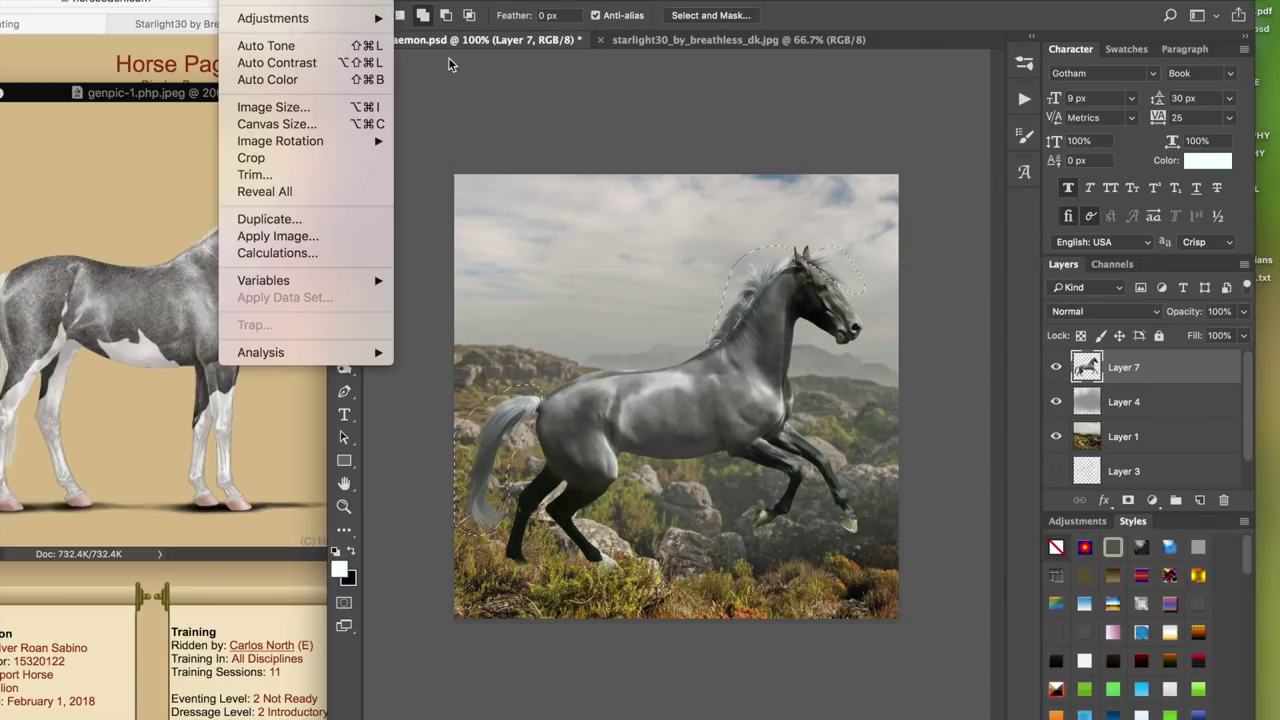
mouse_move(360, 18)
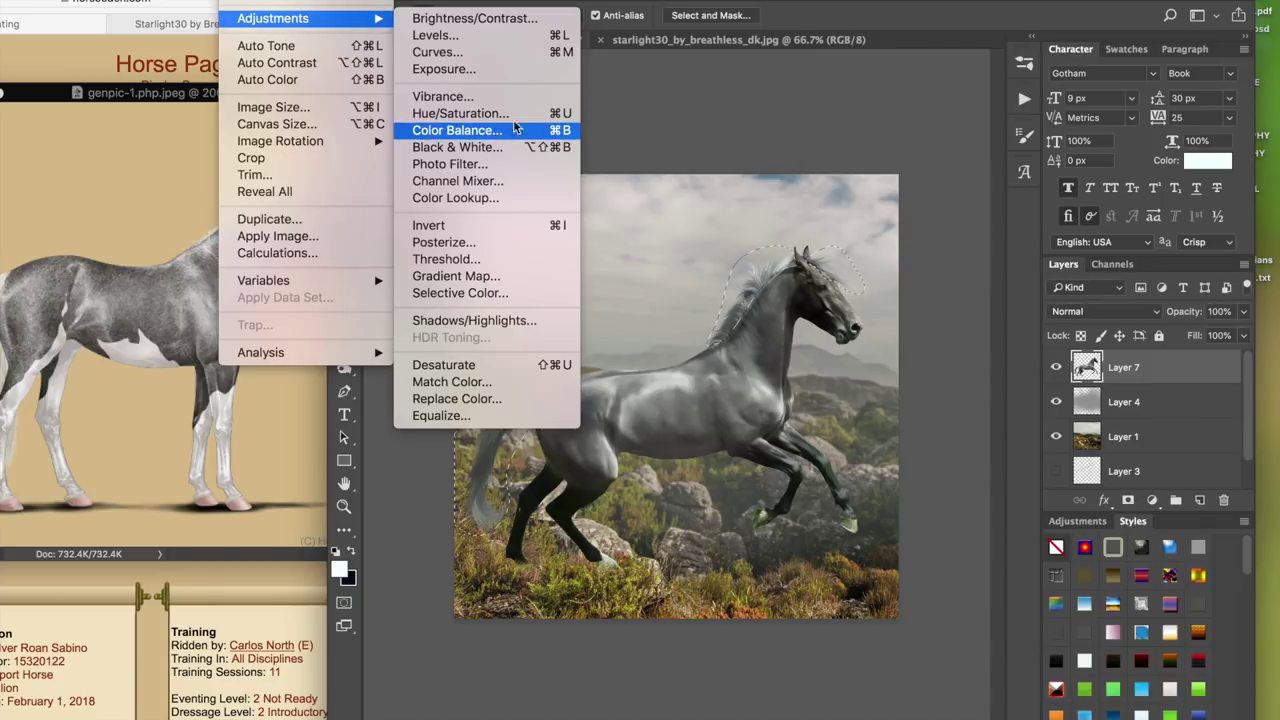
click(492, 130)
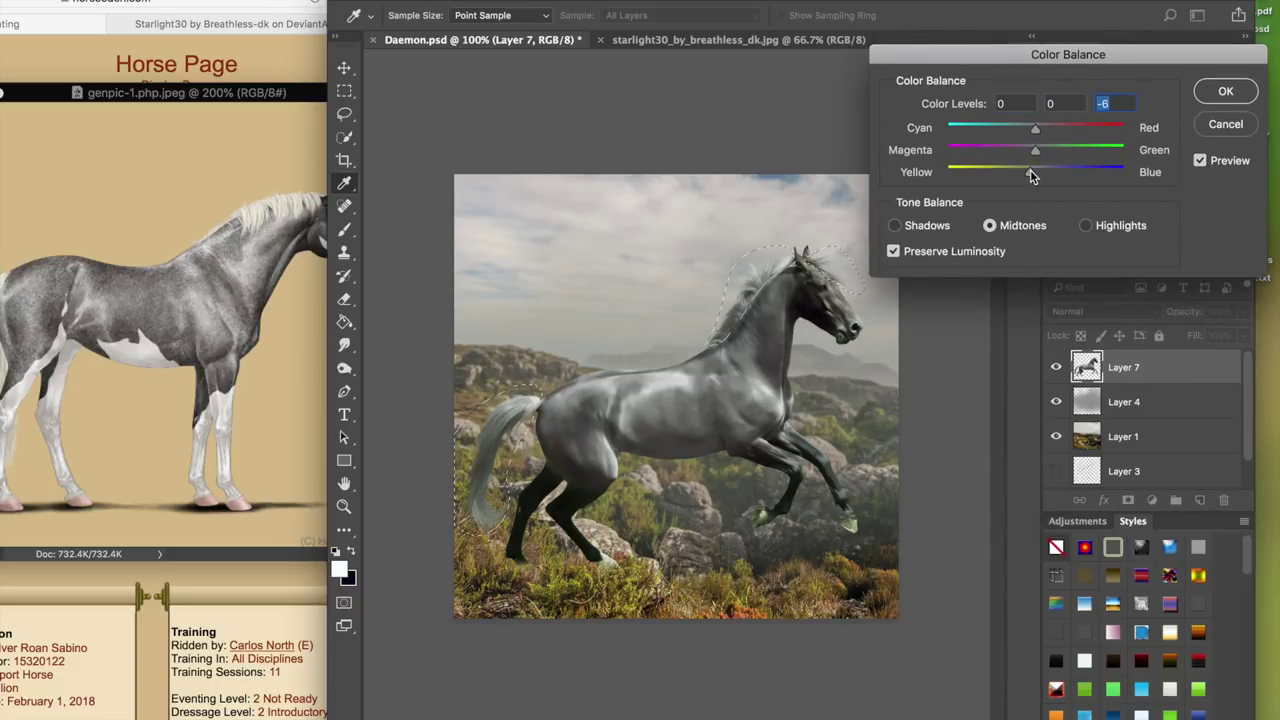
drag(1045, 128, 1045, 130)
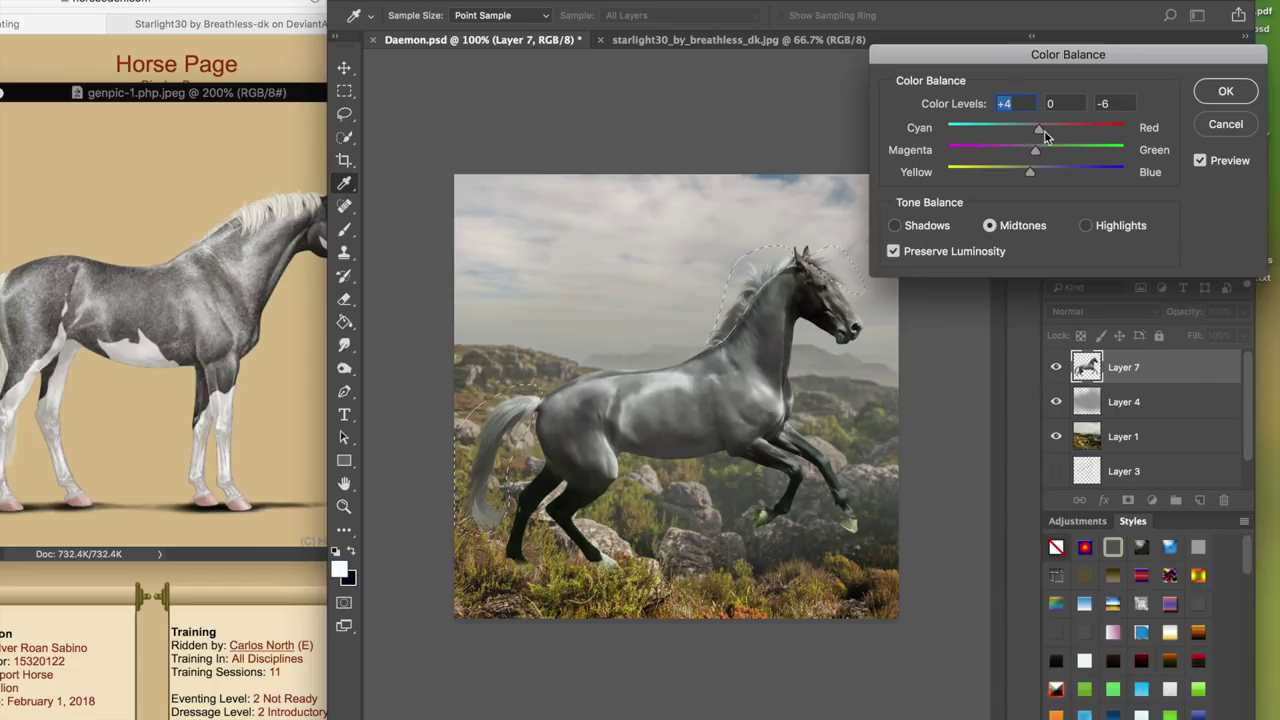
click(1209, 165)
click(1207, 164)
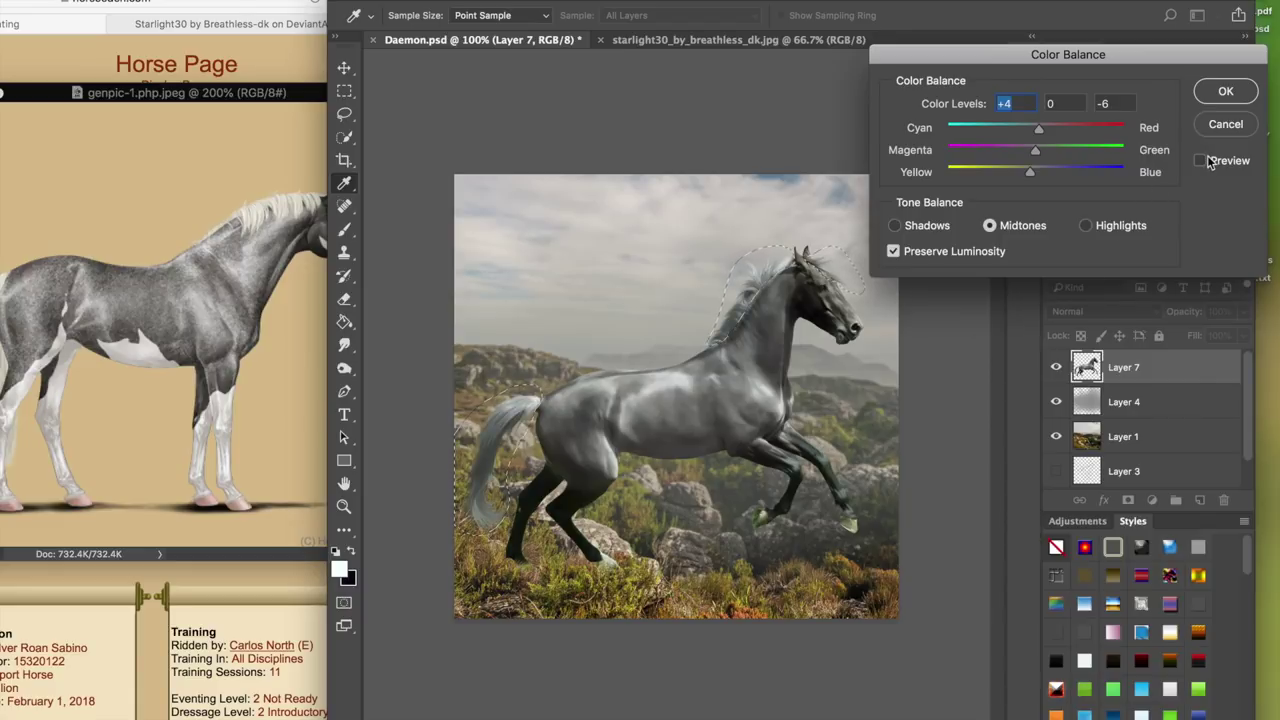
click(1226, 91)
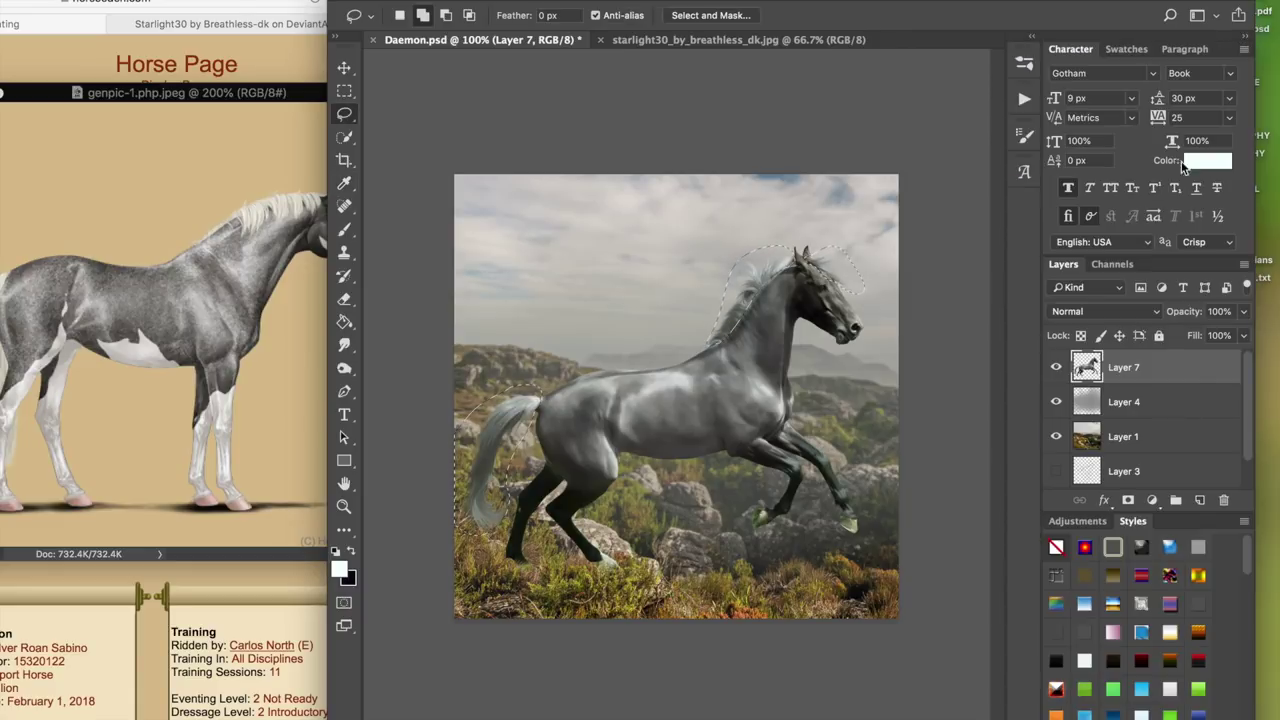
key(super+s)
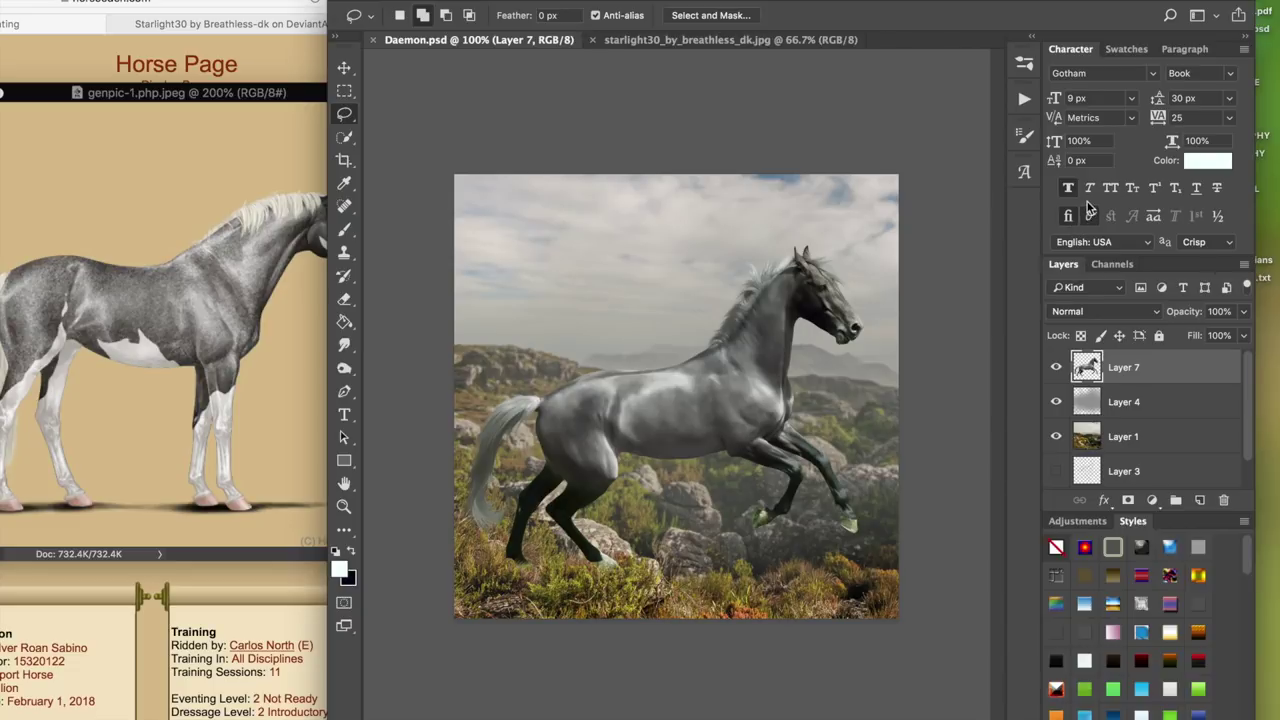
- Try the Auto Tone and Auto Color corrections on the horse layer
drag(860, 5, 831, 5)
click(250, 1)
click(266, 29)
click(256, 1)
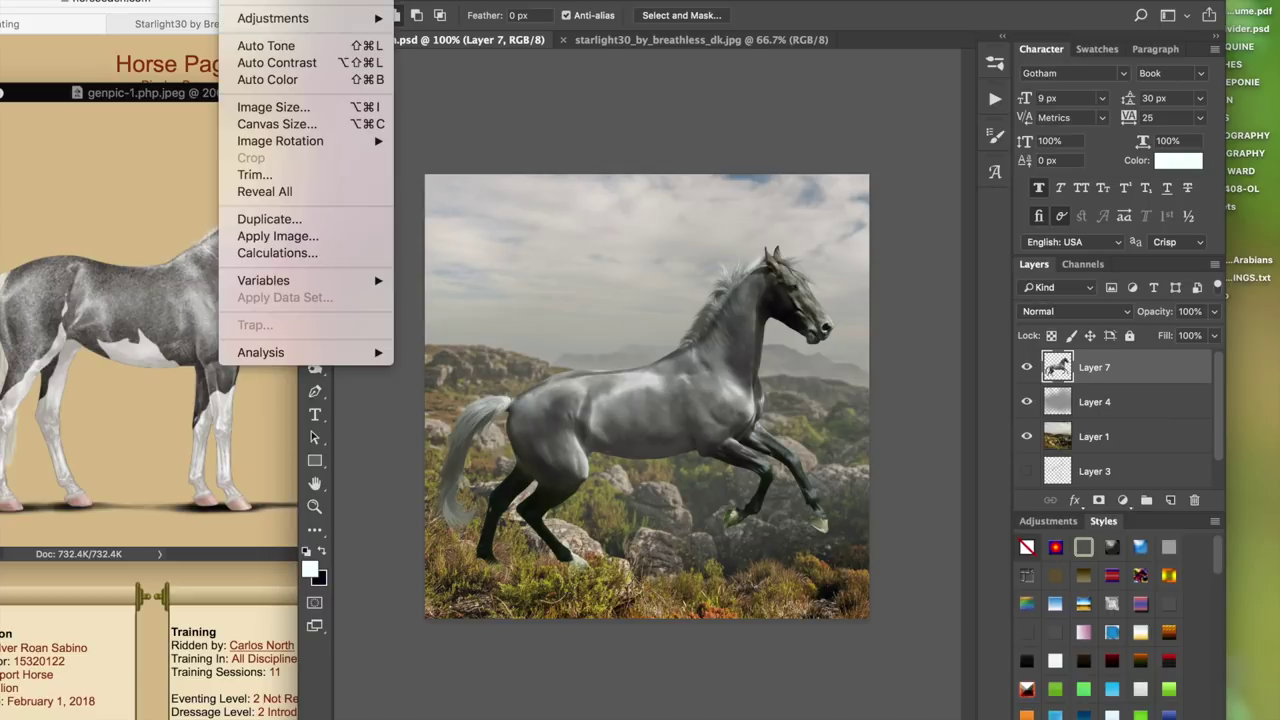
click(268, 46)
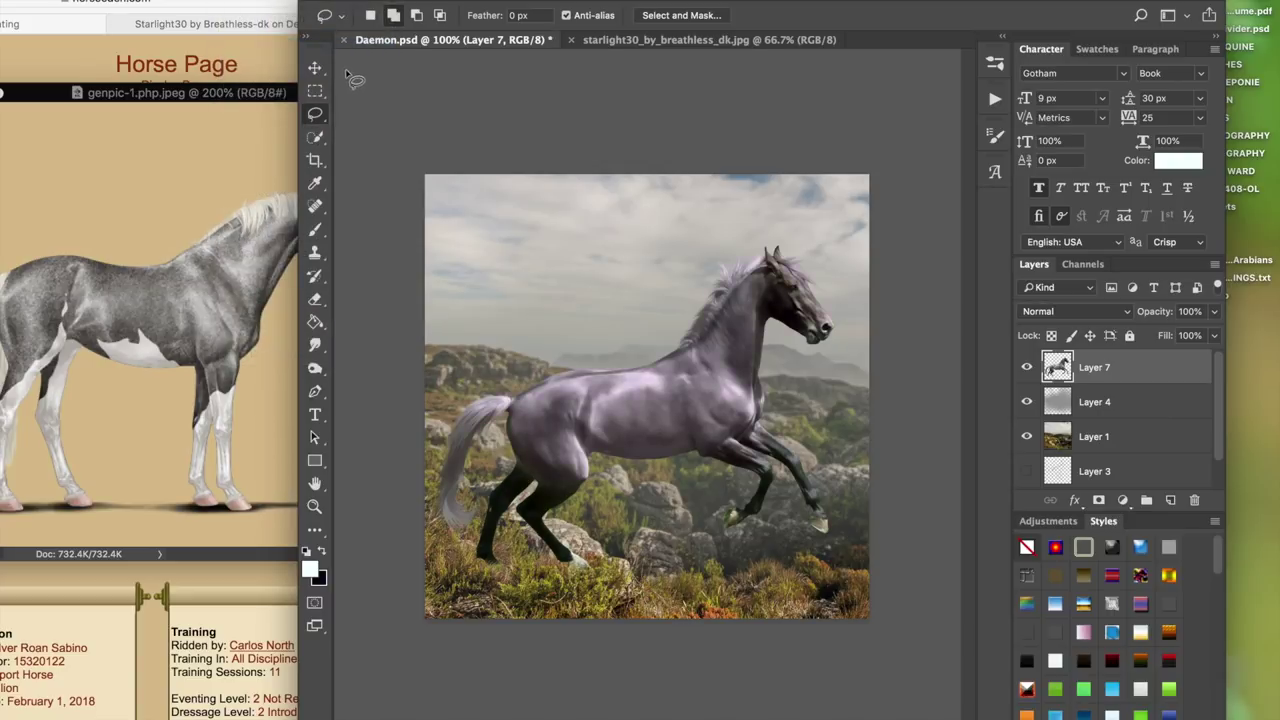
click(243, 5)
click(272, 84)
- Apply Auto Contrast to the horse layer and save the document
click(243, 5)
click(272, 64)
click(250, 6)
click(248, 63)
key(super+s)
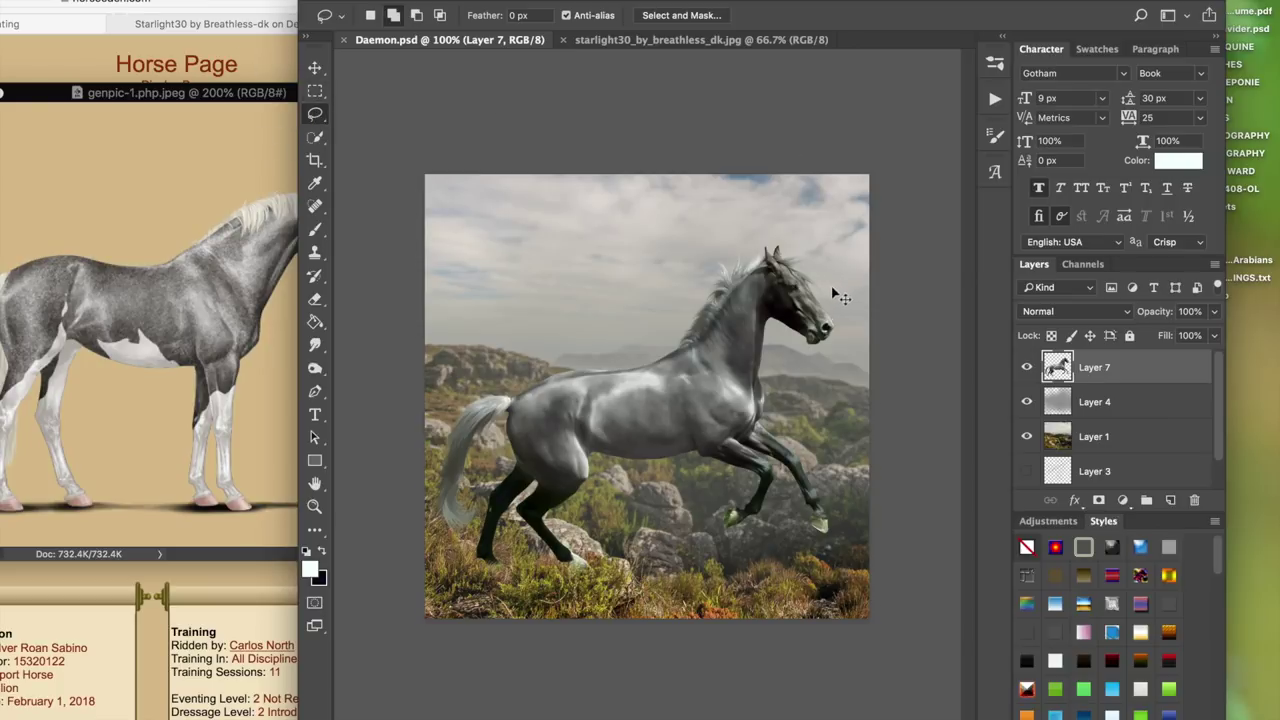
- Examine the horse's tail and hind legs at 400% against the reference horse's hindquarters in the genpic-1.php.jpeg window
key(super+plus)
key(super+plus)
key(super+plus)
scroll(809, 310, down, 5)
scroll(808, 310, left, 5)
scroll(809, 310, down, 3)
scroll(809, 310, left, 2)
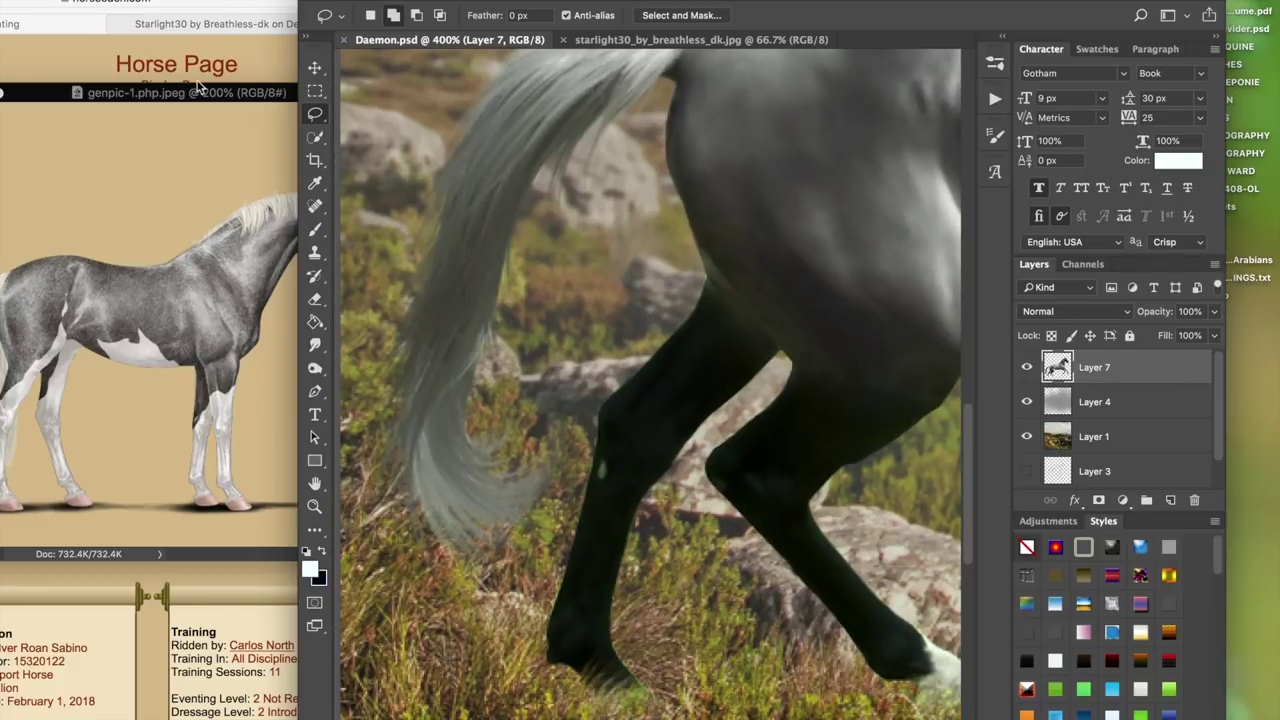
drag(197, 90, 262, 81)
click(595, 303)
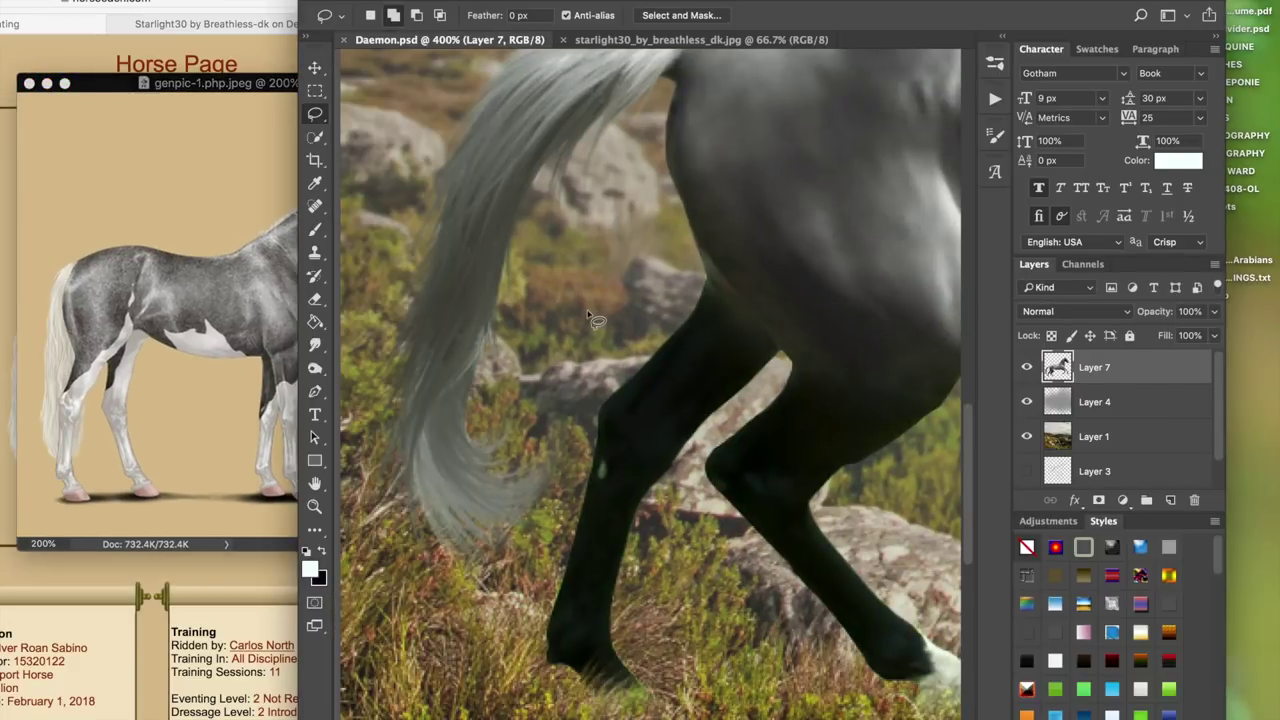
- Compare the horse's head with the reference horse's face, moving the genpic-1.php.jpeg window so that face stays visible beside the document
scroll(590, 315, right, 2)
scroll(578, 318, up, 6)
scroll(565, 313, up, 8)
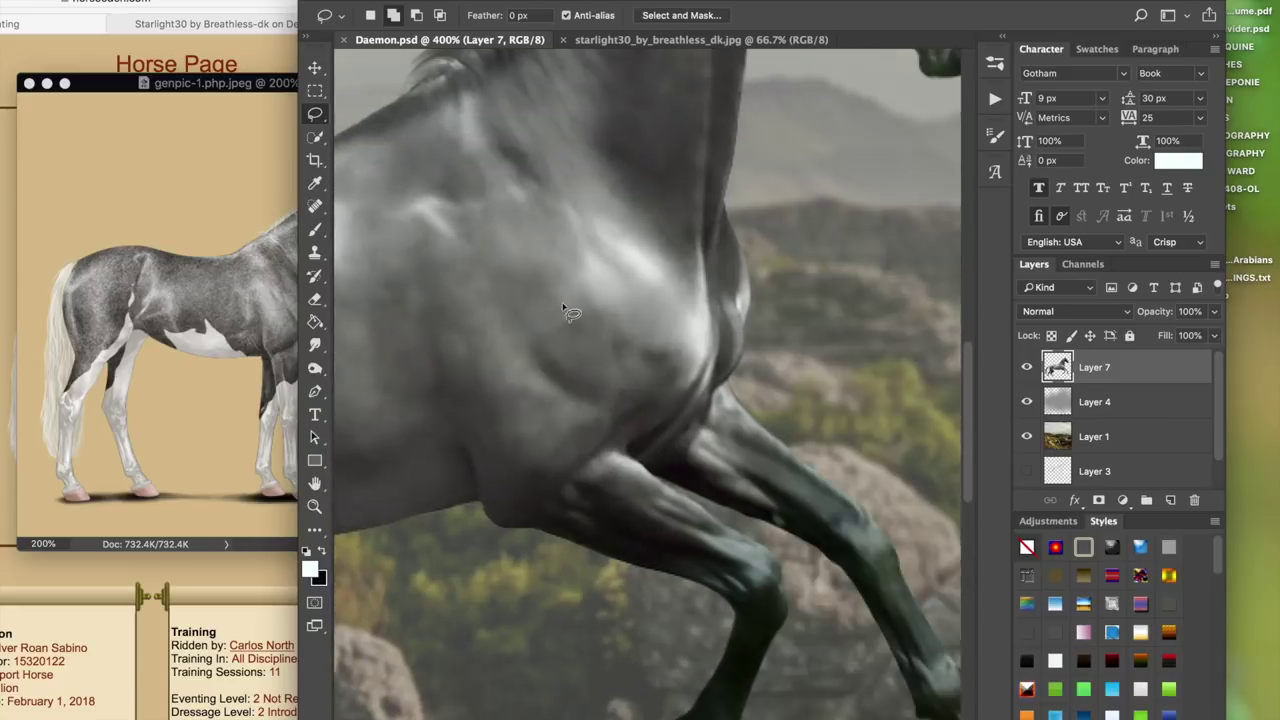
scroll(564, 310, left, 4)
scroll(563, 307, left, 3)
scroll(563, 307, up, 1)
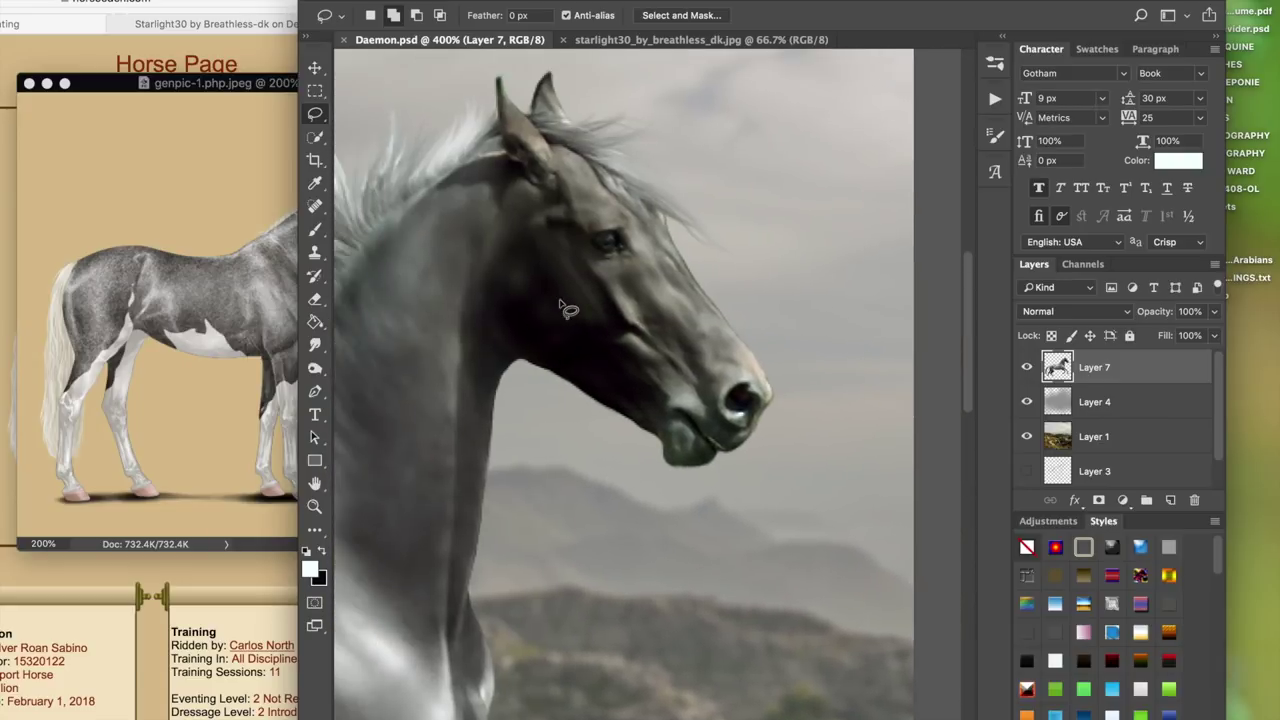
click(250, 228)
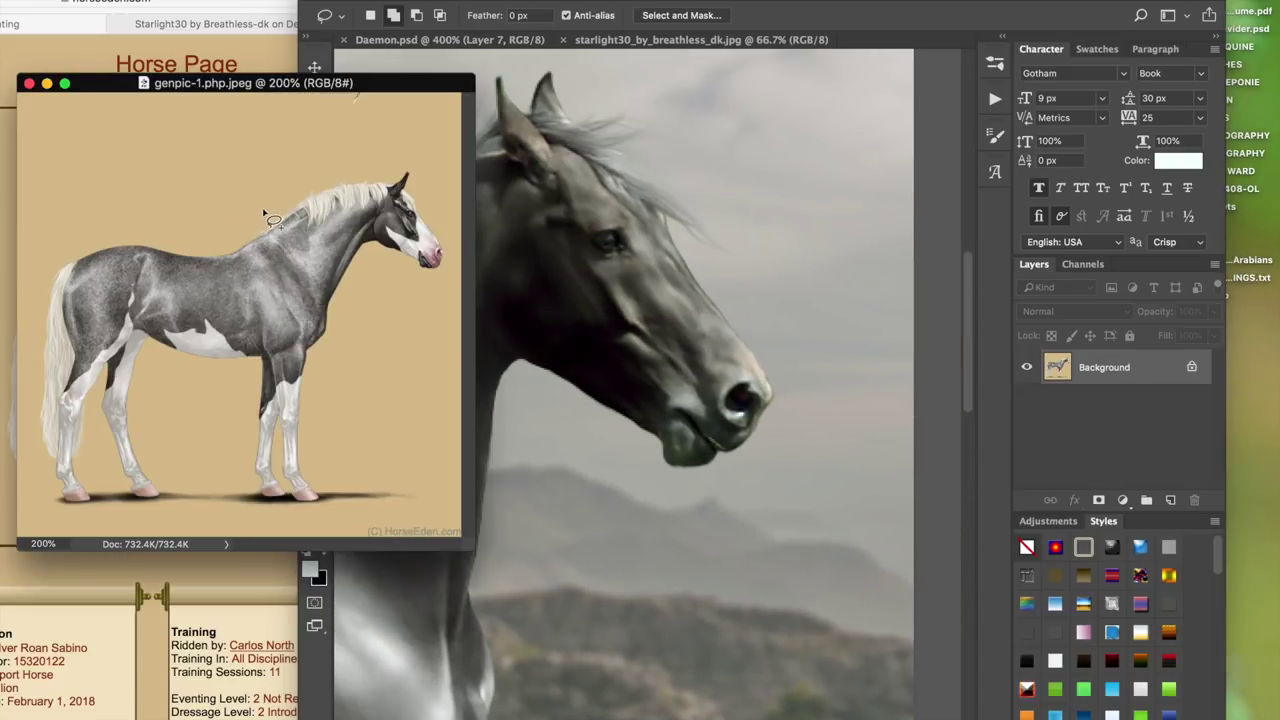
drag(420, 78, 288, 87)
click(660, 125)
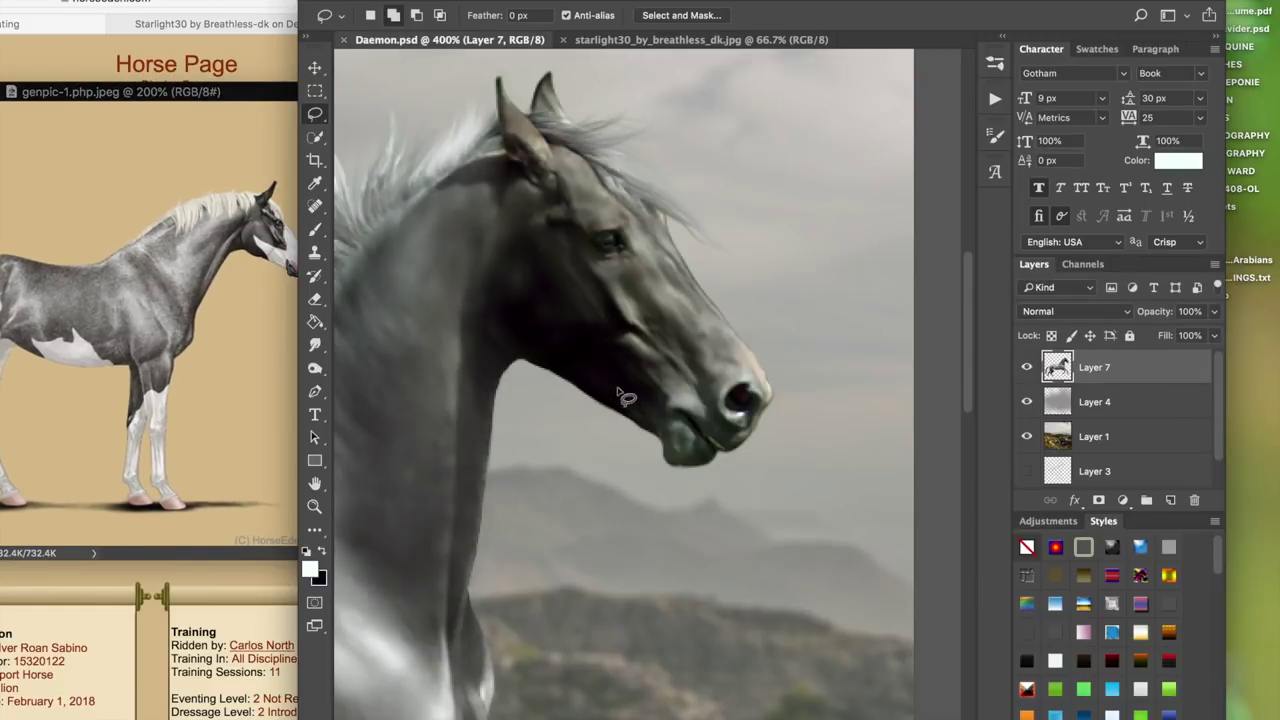
- Lasso the white face marking from the forehead down over the cheek and muzzle, following the reference horse's blaze
key(super+plus)
key(super+plus)
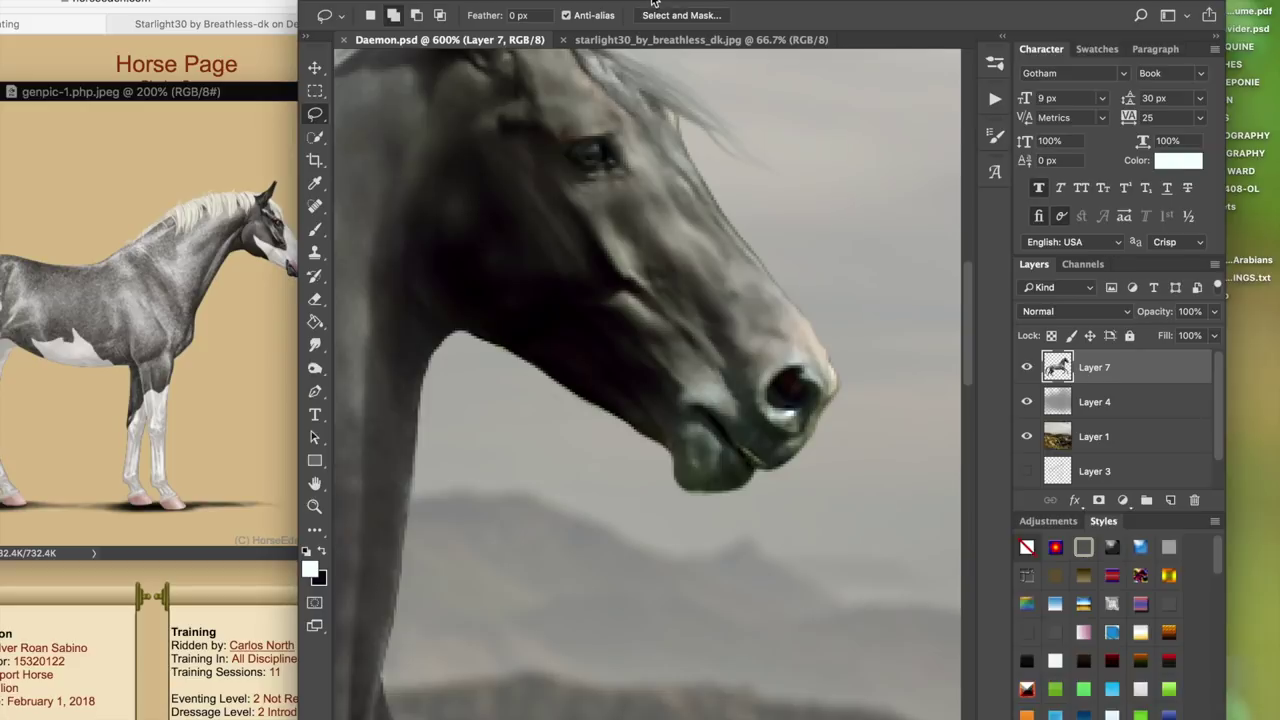
drag(652, 2, 793, 2)
mouse_move(756, 430)
mouse_down()
mouse_move(725, 351)
mouse_move(673, 281)
mouse_move(668, 234)
mouse_move(734, 313)
mouse_move(820, 305)
mouse_move(790, 163)
mouse_up()
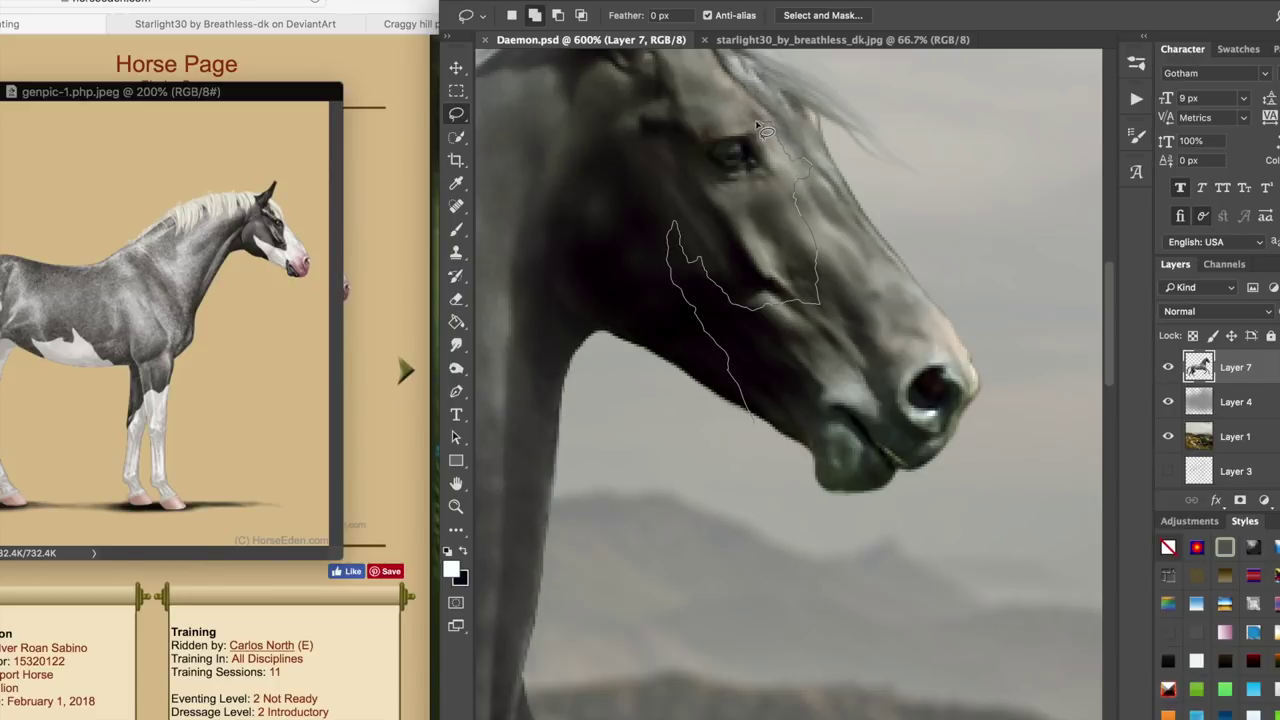
mouse_move(743, 111)
mouse_down()
mouse_move(723, 72)
mouse_move(838, 169)
mouse_up()
mouse_move(797, 107)
mouse_down()
mouse_move(827, 119)
mouse_move(931, 279)
mouse_move(975, 357)
mouse_move(983, 412)
mouse_move(926, 452)
mouse_move(910, 424)
mouse_move(883, 432)
mouse_move(892, 424)
mouse_move(876, 408)
mouse_move(878, 432)
mouse_move(848, 415)
mouse_move(829, 432)
mouse_move(821, 413)
mouse_move(805, 475)
mouse_move(766, 435)
mouse_up()
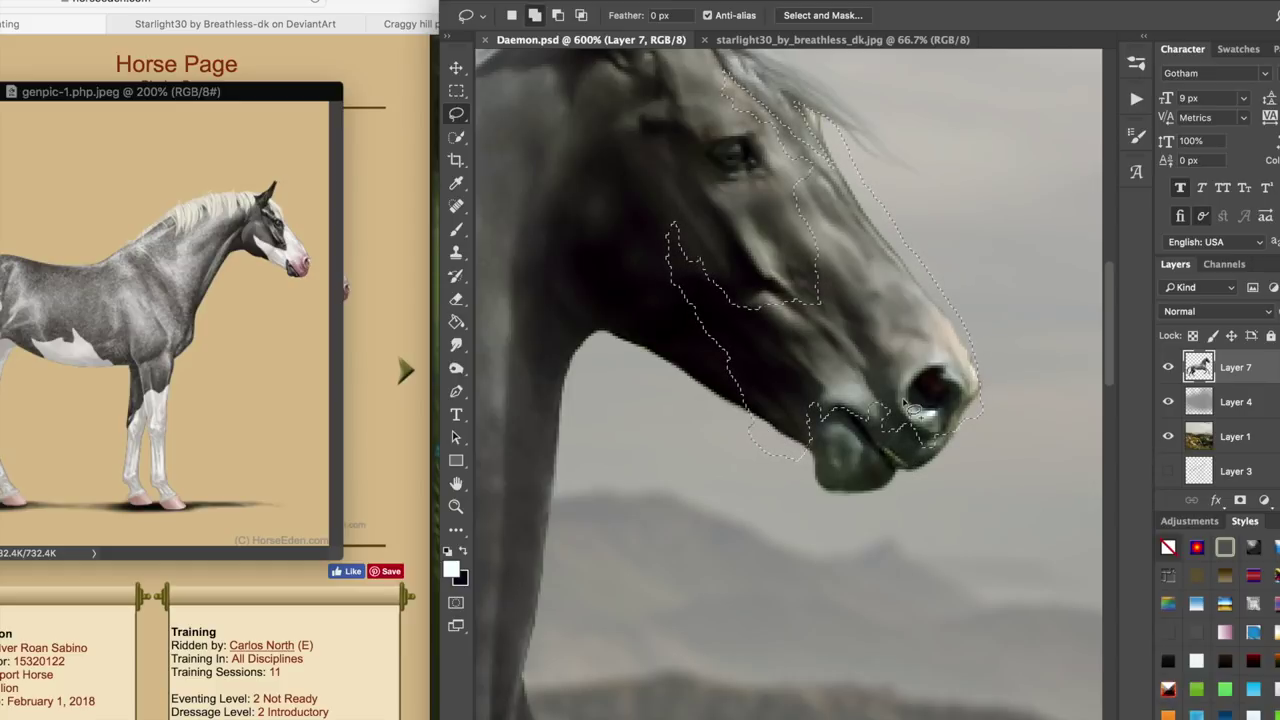
- Add the lower parts of both front legs to the lasso selection as white leg markings
scroll(850, 390, up, 1)
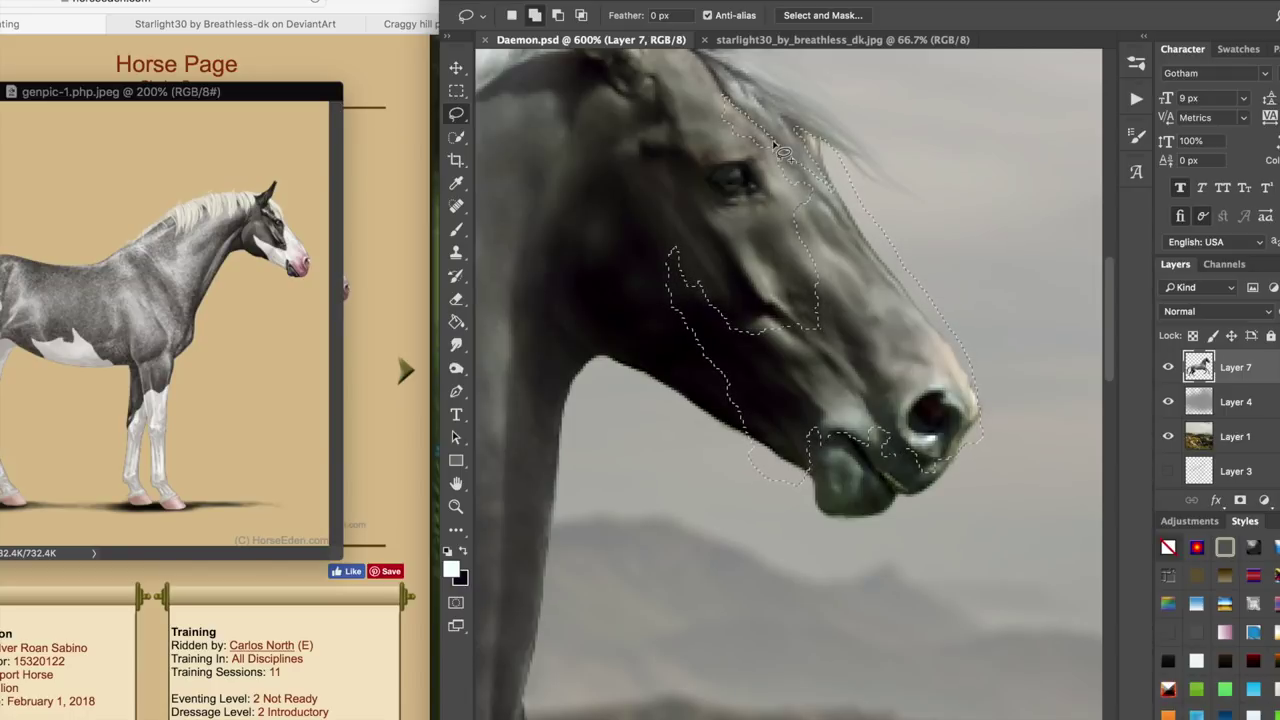
scroll(903, 346, down, 5)
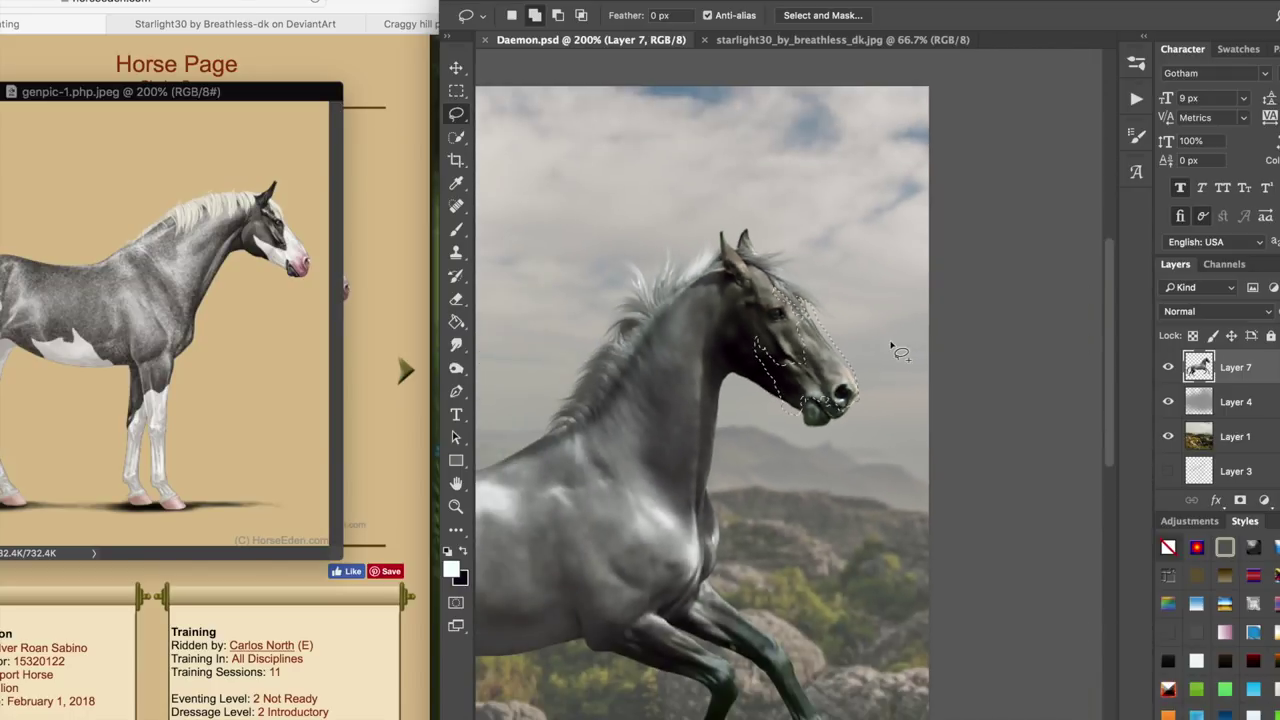
scroll(797, 446, up, 4)
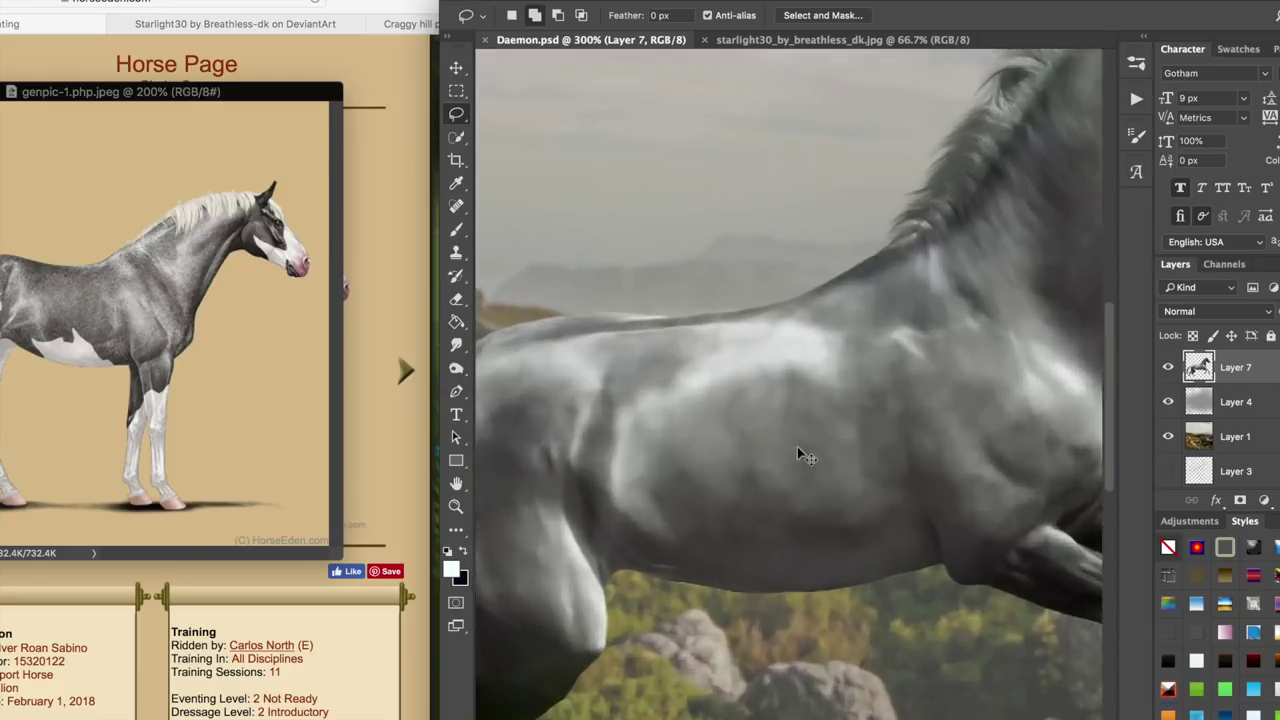
scroll(753, 447, down, 6)
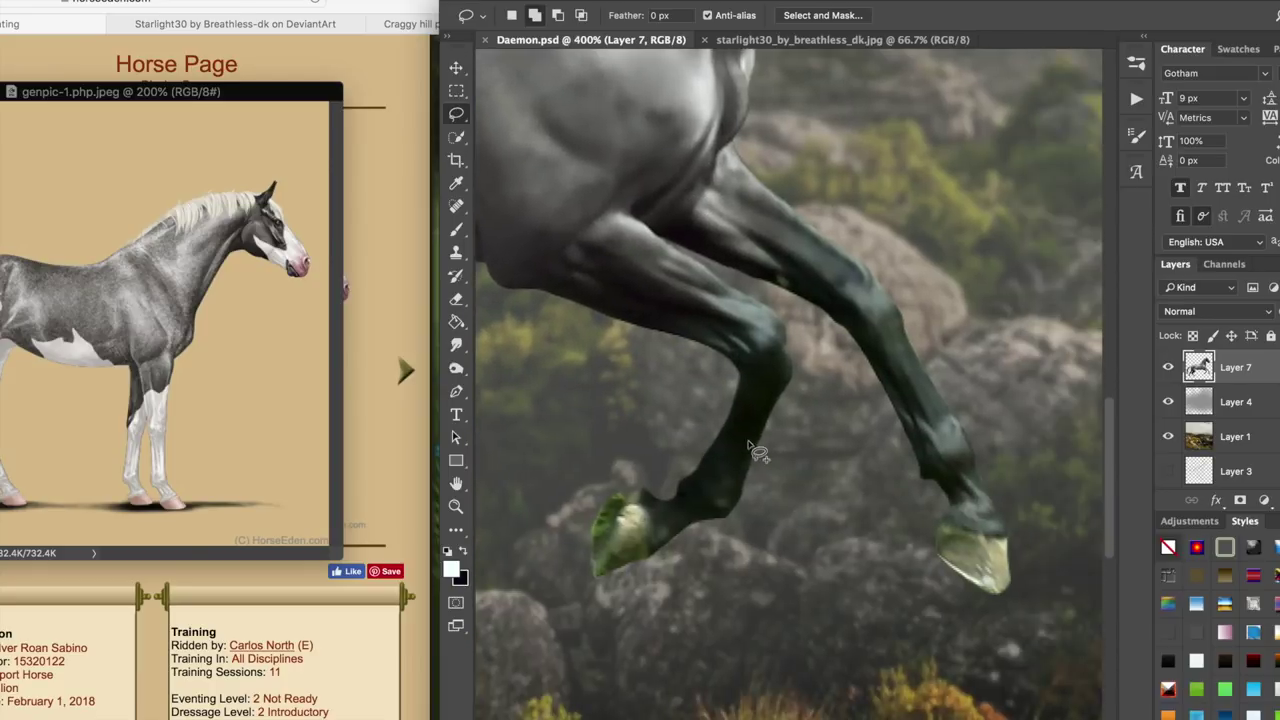
scroll(757, 448, up, 1)
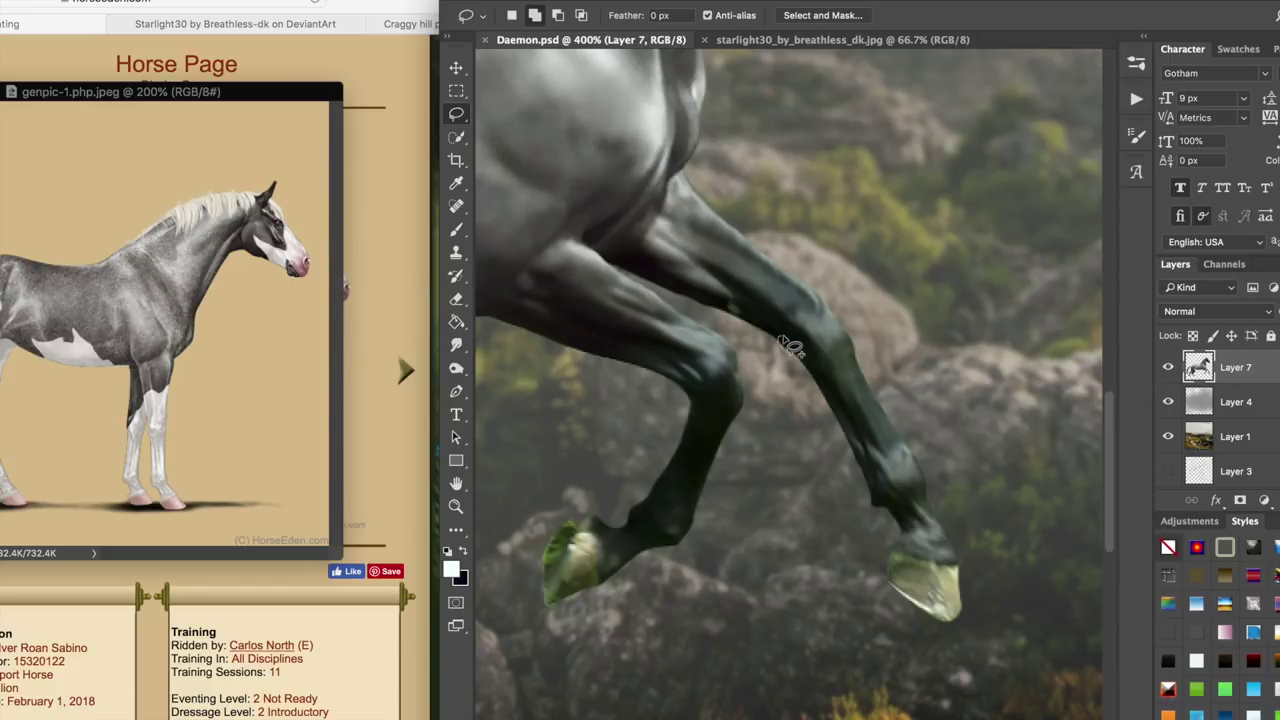
mouse_move(781, 347)
mouse_down()
mouse_move(810, 320)
mouse_move(793, 292)
mouse_move(809, 267)
mouse_move(930, 315)
mouse_move(980, 452)
mouse_move(993, 545)
mouse_move(981, 575)
mouse_move(867, 541)
mouse_move(814, 475)
mouse_move(780, 338)
mouse_up()
mouse_move(676, 414)
mouse_down()
mouse_move(700, 410)
mouse_move(712, 430)
mouse_move(746, 420)
mouse_move(745, 468)
mouse_move(685, 588)
mouse_move(612, 590)
mouse_move(594, 542)
mouse_move(607, 482)
mouse_move(668, 420)
mouse_up()
- Add the near hind leg to the selection with a jagged edge from the stifle to the hock, matching the reference horse's hindquarters
scroll(686, 470, left, 10)
scroll(694, 480, down, 3)
scroll(694, 480, left, 3)
drag(279, 95, 576, 47)
click(742, 335)
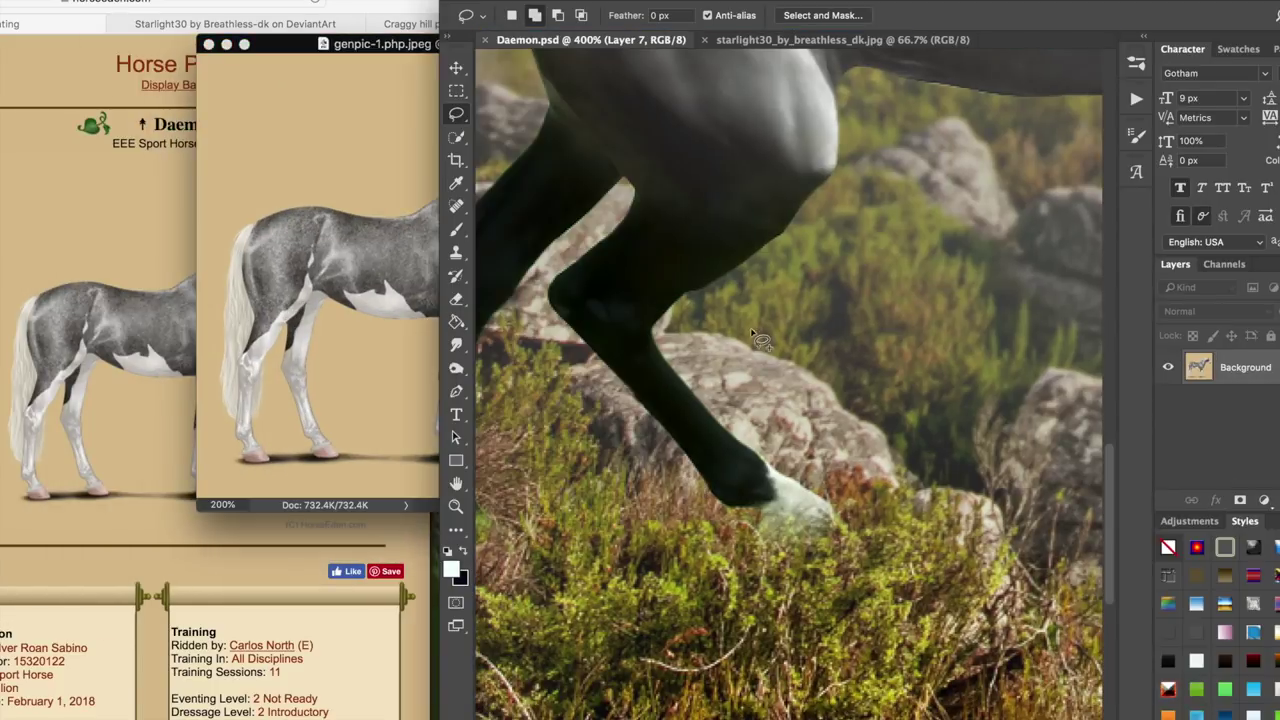
scroll(749, 342, left, 3)
scroll(750, 343, up, 5)
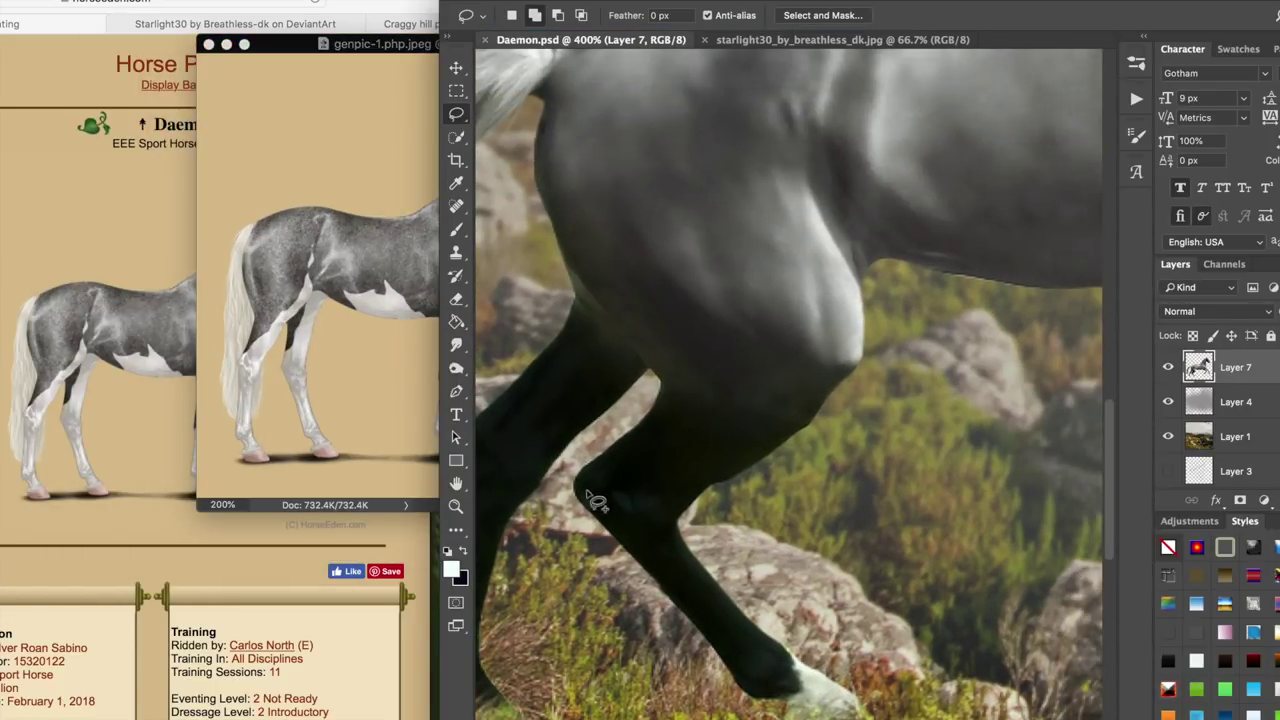
mouse_move(567, 520)
mouse_down()
mouse_move(577, 460)
mouse_move(609, 447)
mouse_move(649, 488)
mouse_move(658, 458)
mouse_move(682, 472)
mouse_move(695, 455)
mouse_move(752, 437)
mouse_up()
mouse_move(765, 430)
mouse_down()
mouse_move(812, 394)
mouse_move(800, 351)
mouse_move(823, 362)
mouse_move(829, 294)
mouse_move(852, 272)
mouse_move(848, 293)
mouse_move(913, 386)
mouse_move(807, 605)
mouse_move(792, 658)
mouse_move(802, 693)
mouse_move(766, 711)
mouse_move(615, 620)
mouse_move(576, 527)
mouse_up()
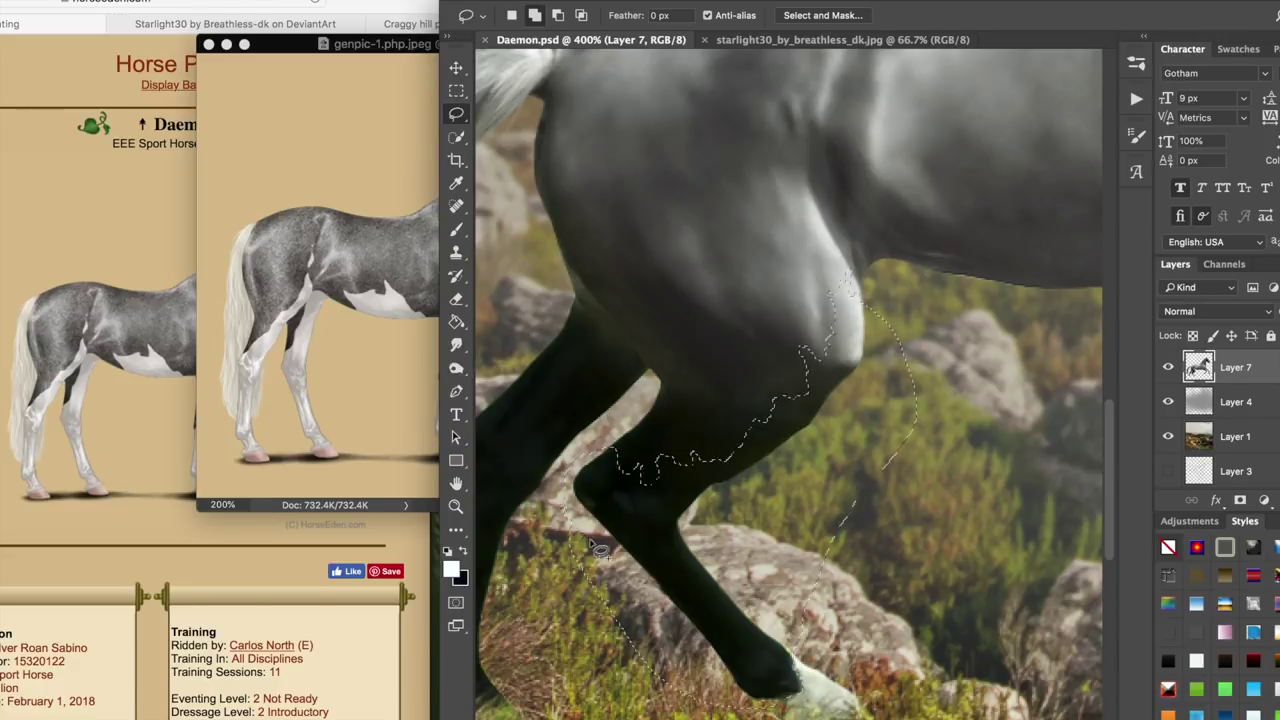
- Add the far hind lower leg to the selection and subtract the small light patch below its hock
scroll(650, 460, left, 5)
mouse_move(669, 411)
mouse_down()
mouse_move(716, 396)
mouse_move(758, 431)
mouse_move(869, 356)
mouse_move(755, 500)
mouse_move(722, 566)
mouse_move(742, 686)
mouse_move(668, 700)
mouse_move(630, 590)
mouse_move(655, 490)
mouse_move(682, 448)
mouse_move(678, 398)
mouse_up()
click(558, 15)
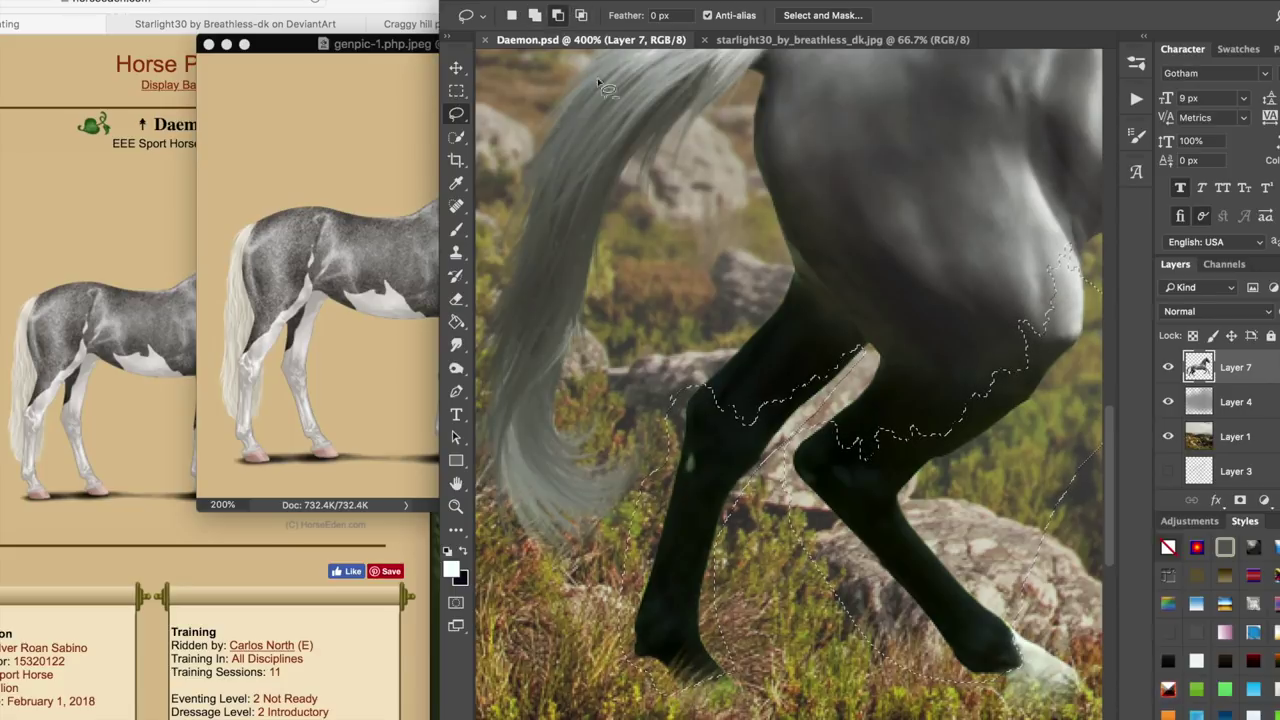
scroll(728, 458, up, 5)
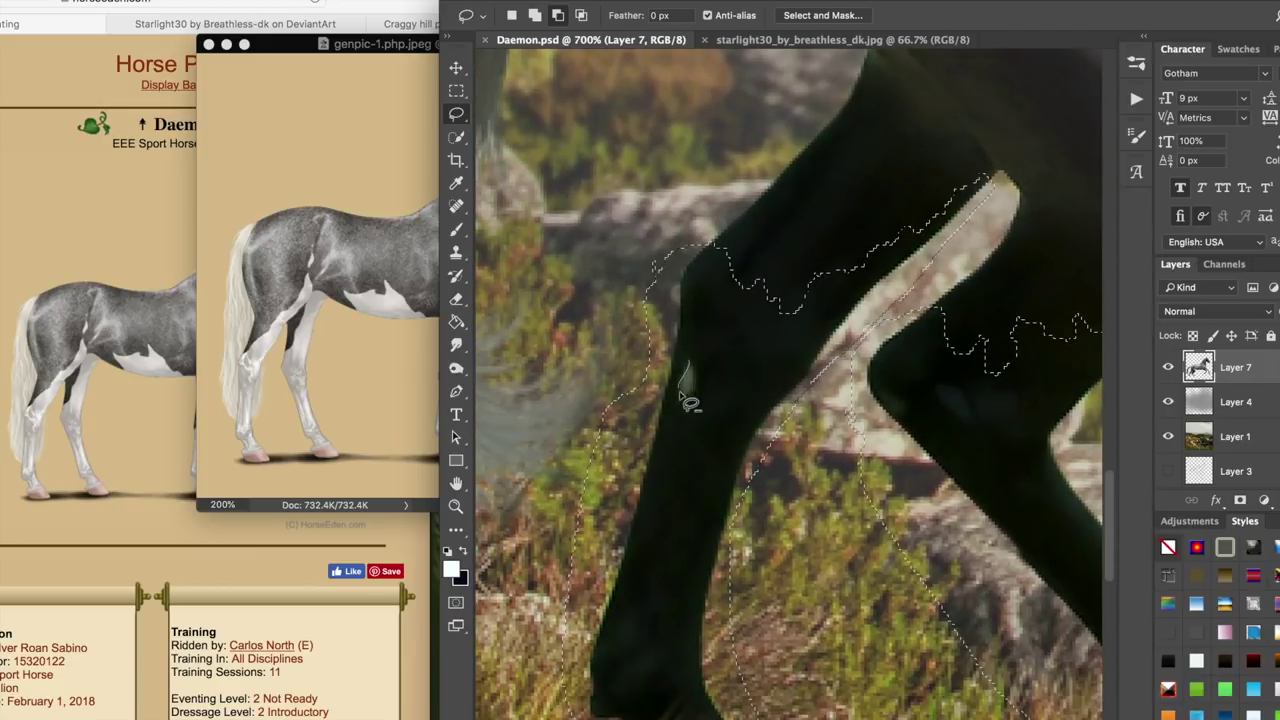
key(super+d)
scroll(768, 424, down, 3)
scroll(768, 424, down, 6)
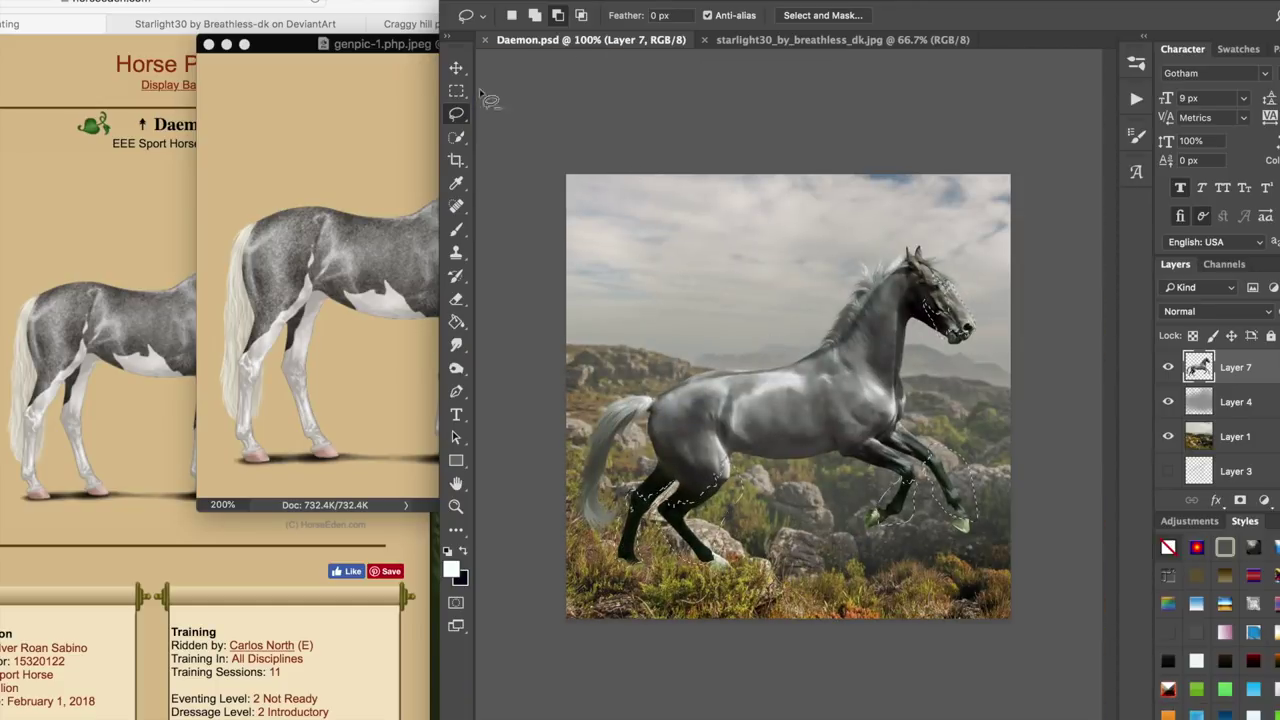
- Lighten the selected face and leg markings on Layer 7 with Brightness/Contrast at brightness 150 and contrast -50
drag(410, 46, 265, 31)
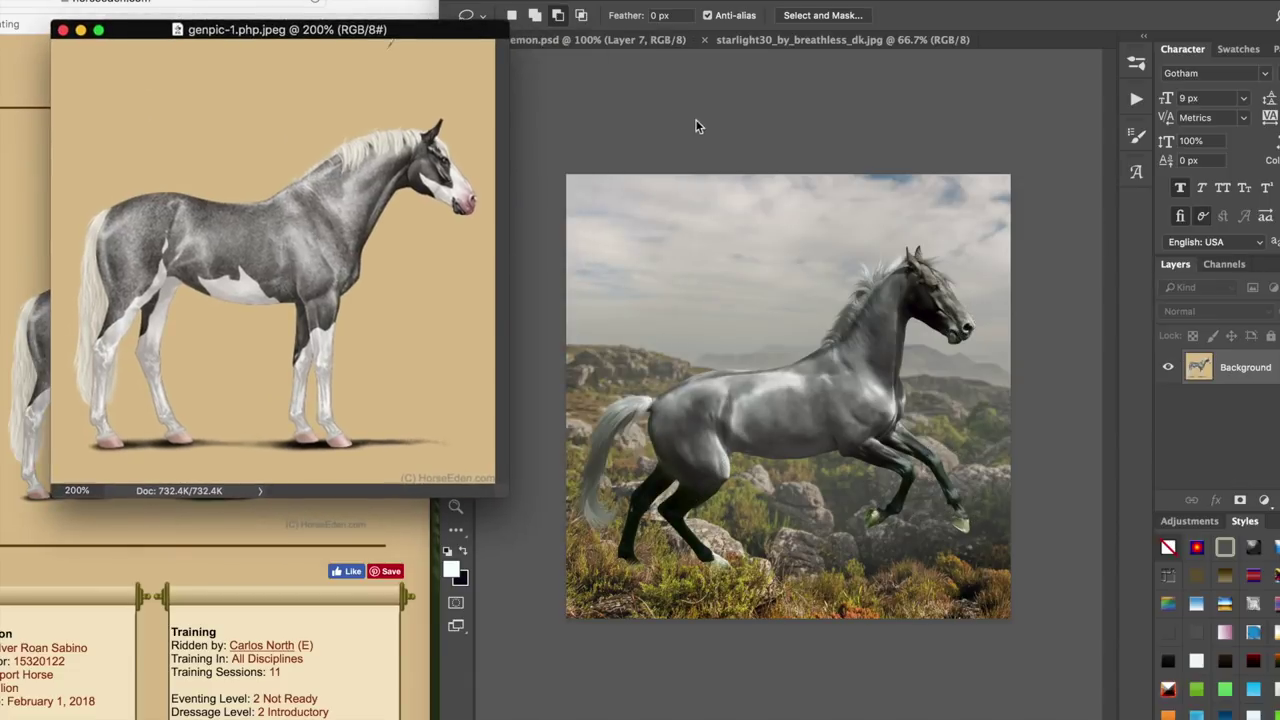
click(691, 94)
click(240, 1)
mouse_move(357, 15)
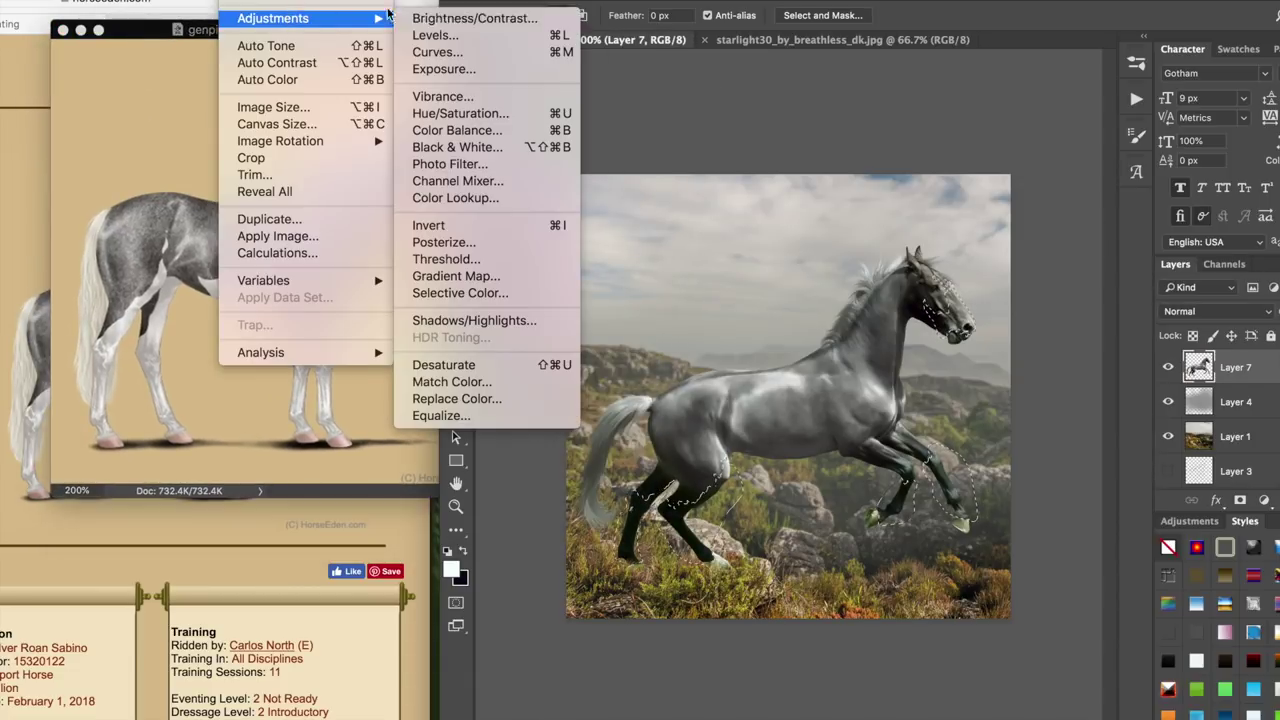
click(503, 19)
drag(616, 56, 703, 55)
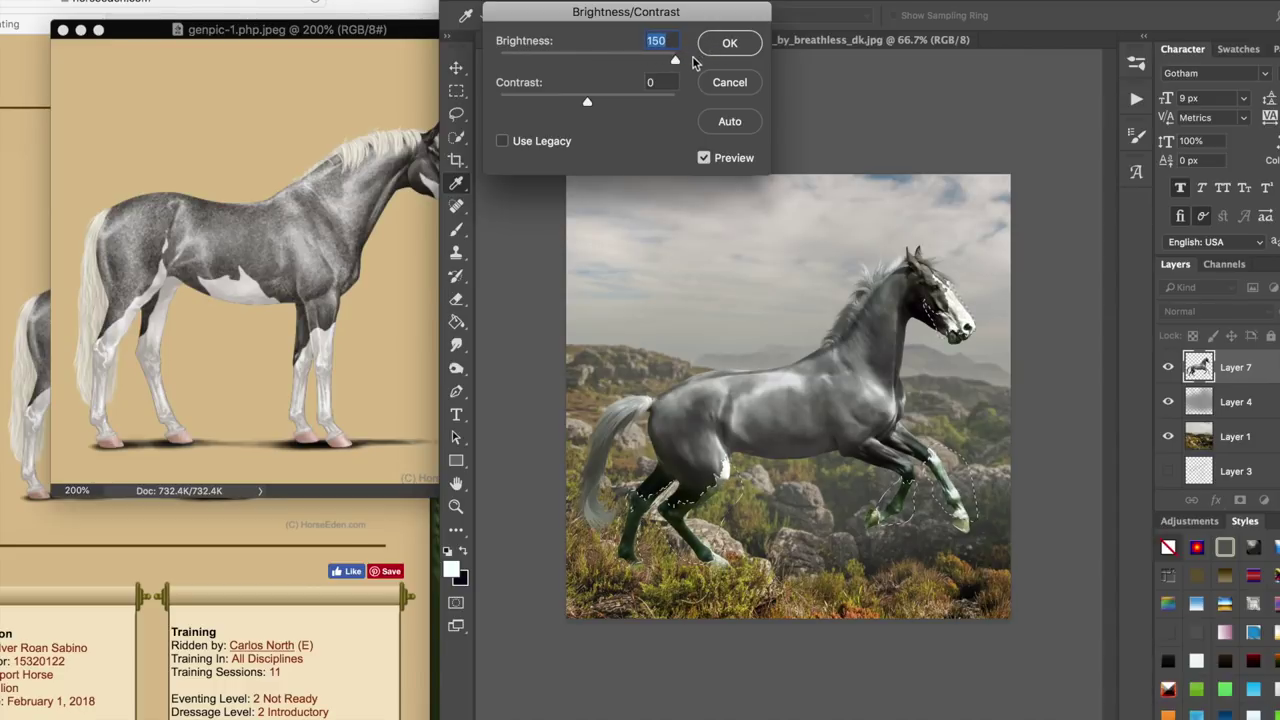
drag(548, 101, 395, 100)
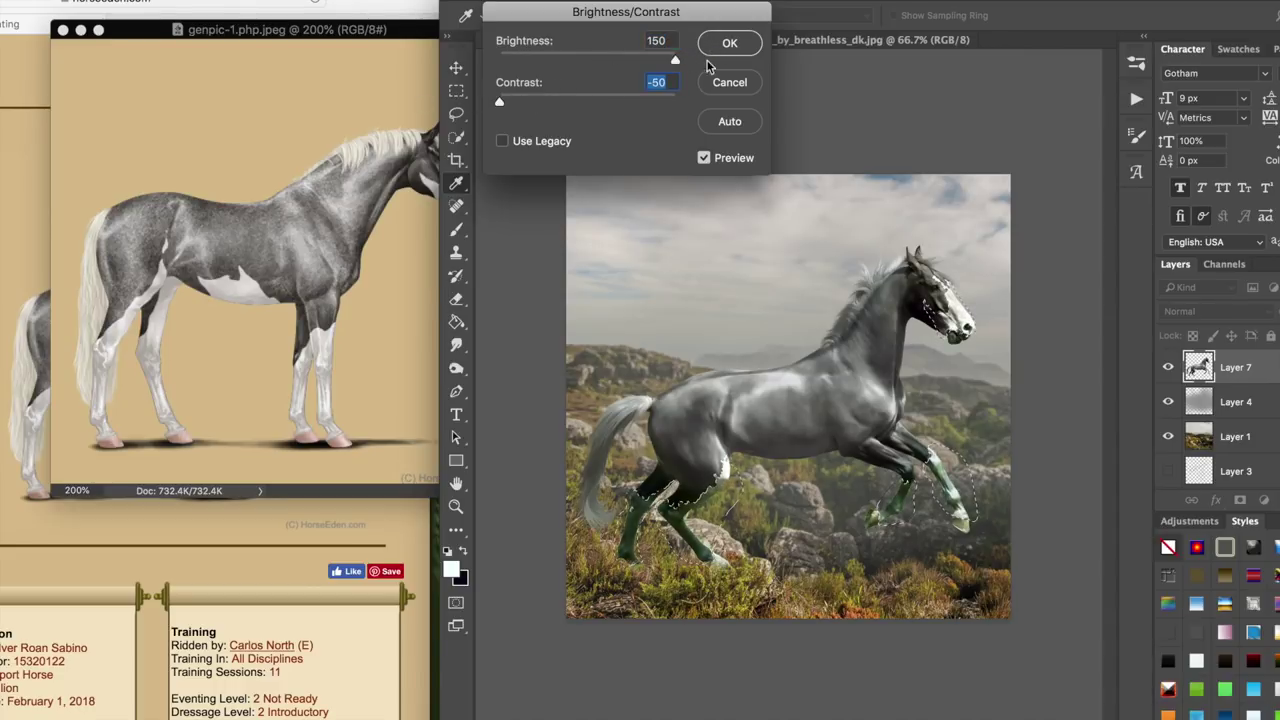
click(732, 42)
- Apply Hue/Saturation to the selected markings with saturation -62 and lightness +18
click(275, 2)
mouse_move(282, 20)
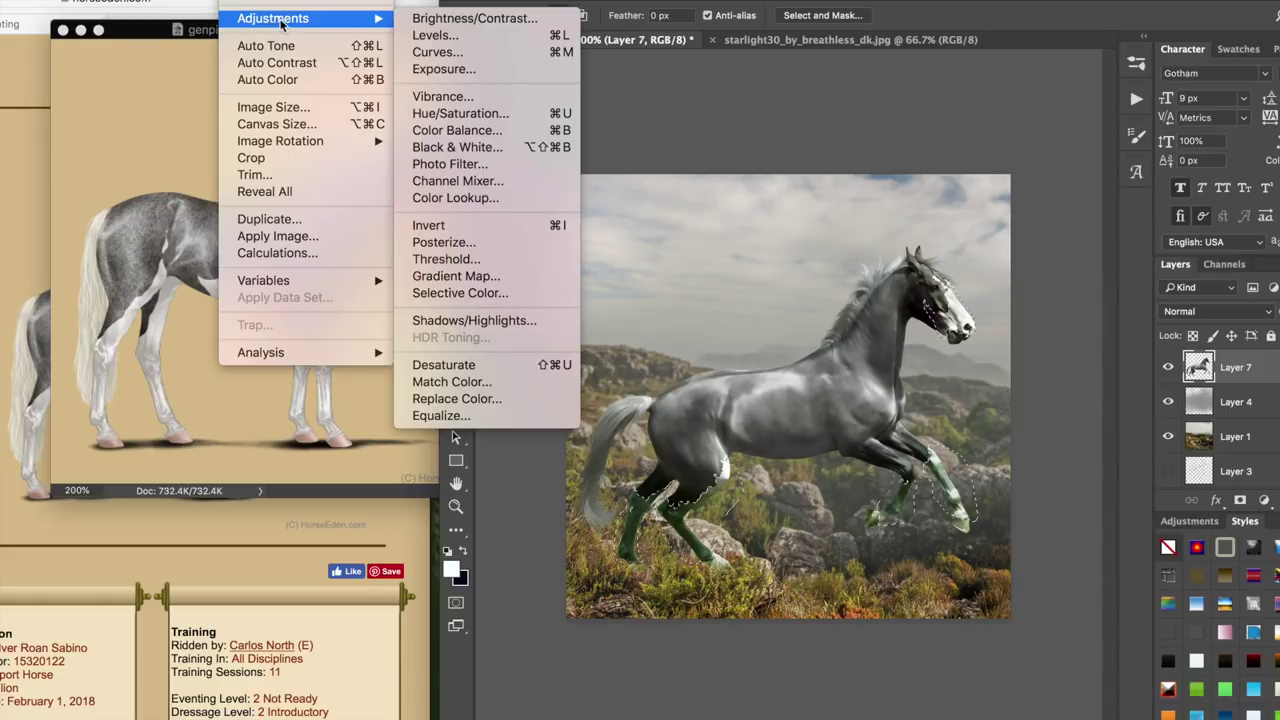
click(458, 113)
drag(1005, 242, 981, 258)
drag(983, 4, 558, 4)
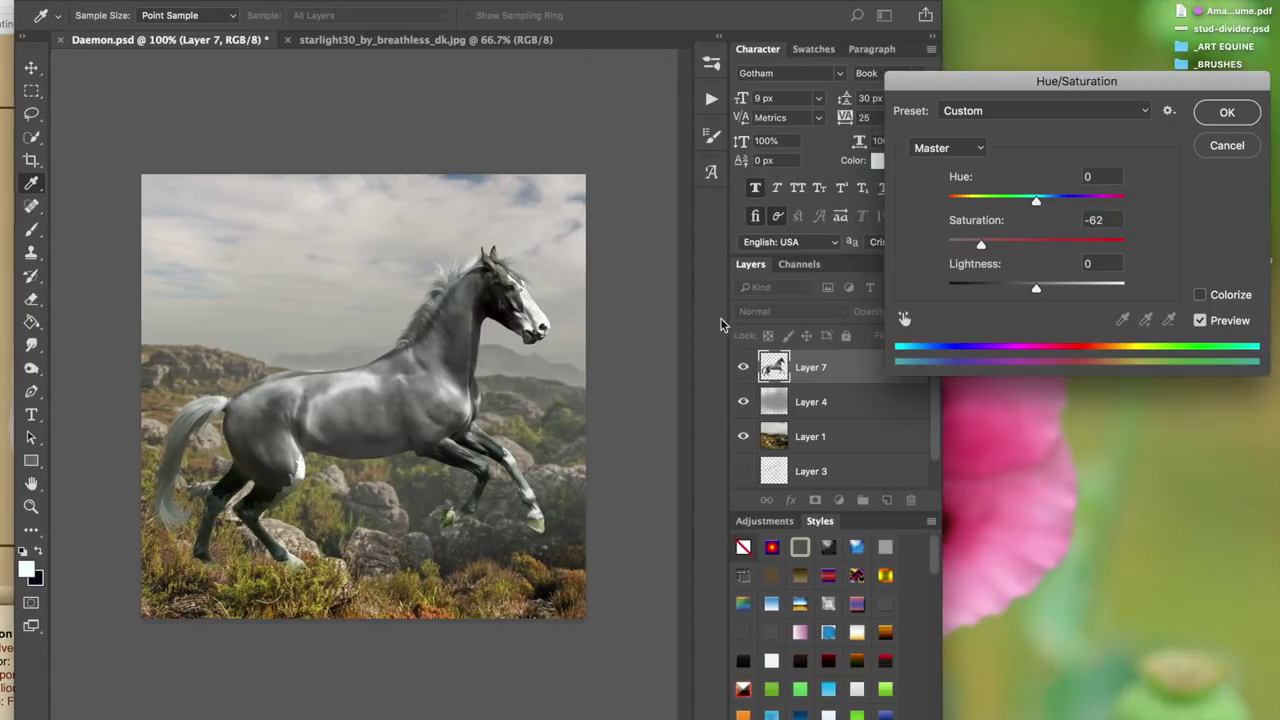
drag(1036, 288, 1052, 290)
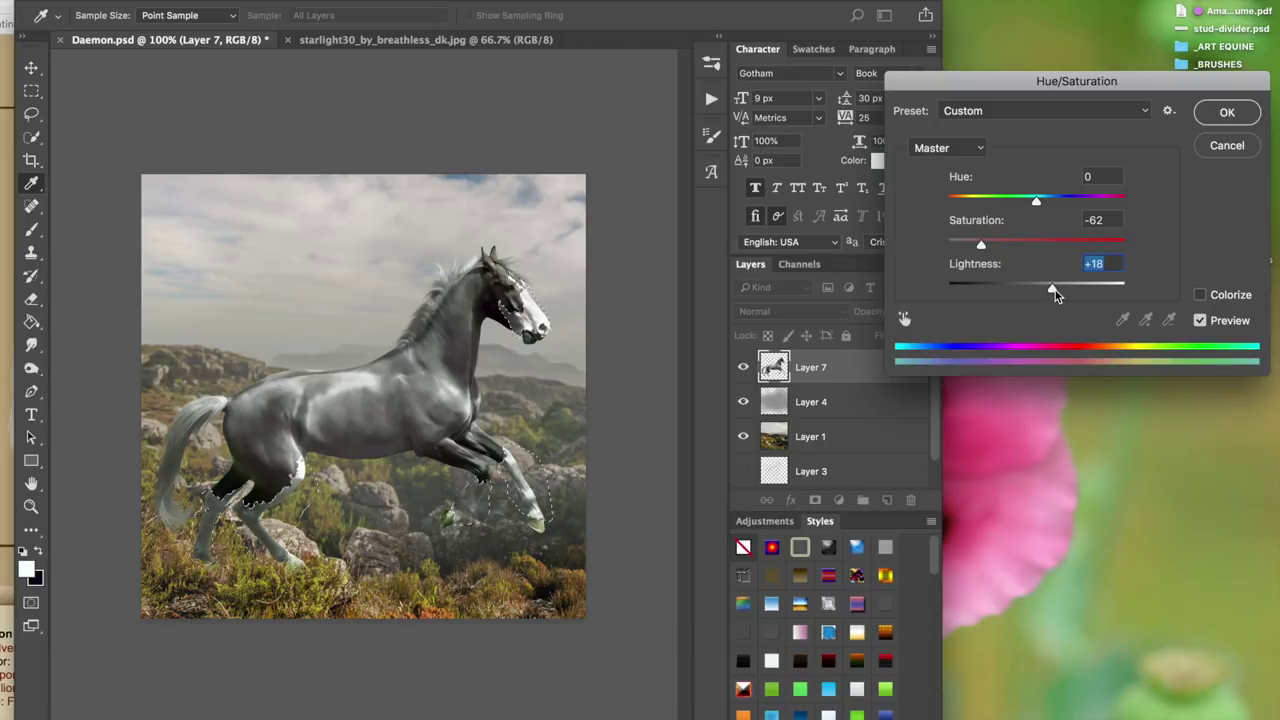
click(1224, 113)
click(250, 2)
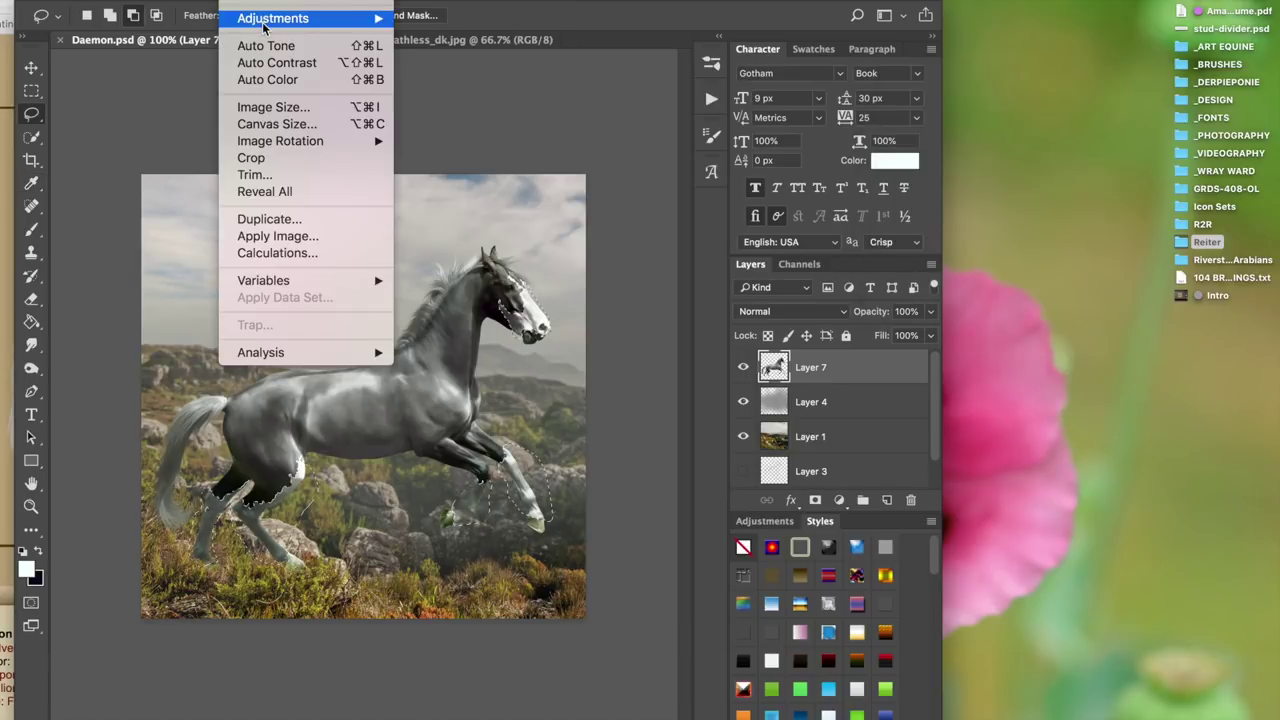
mouse_move(266, 20)
click(491, 114)
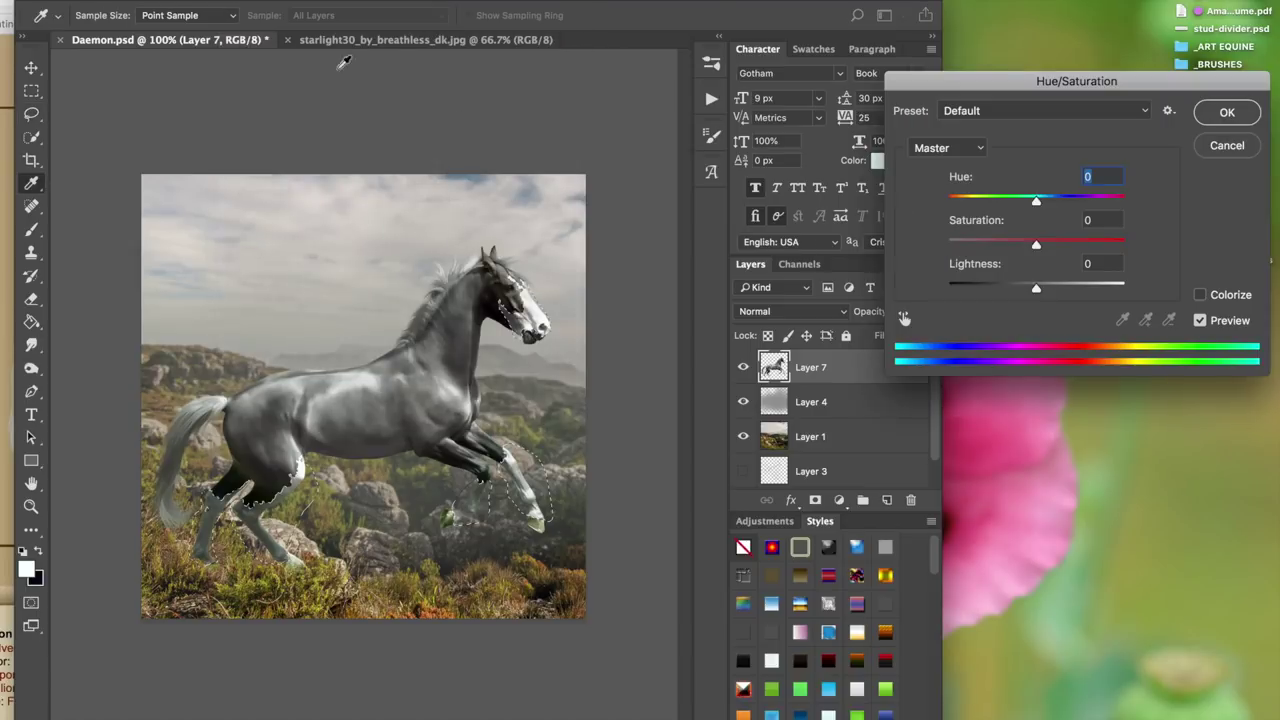
click(1205, 120)
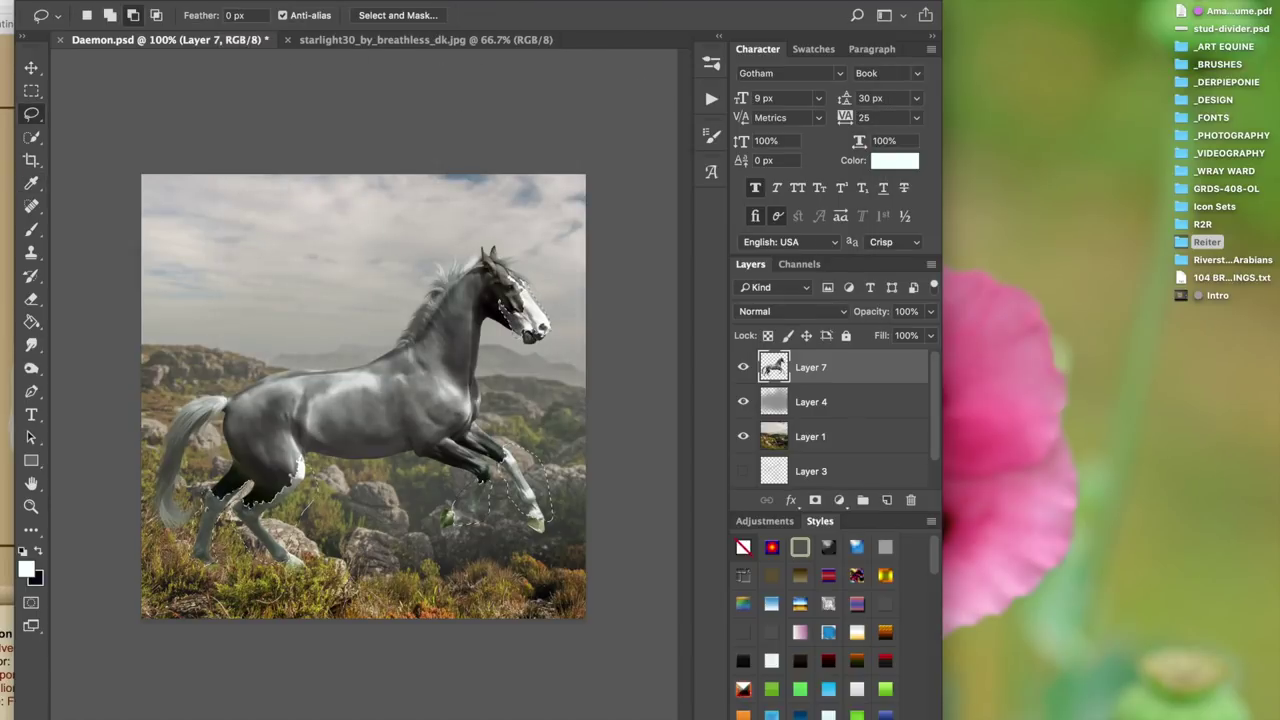
- Start a Color Balance adjustment on the selected markings and set the midtones' yellow-blue level to -8
click(250, 2)
mouse_move(272, 18)
click(457, 133)
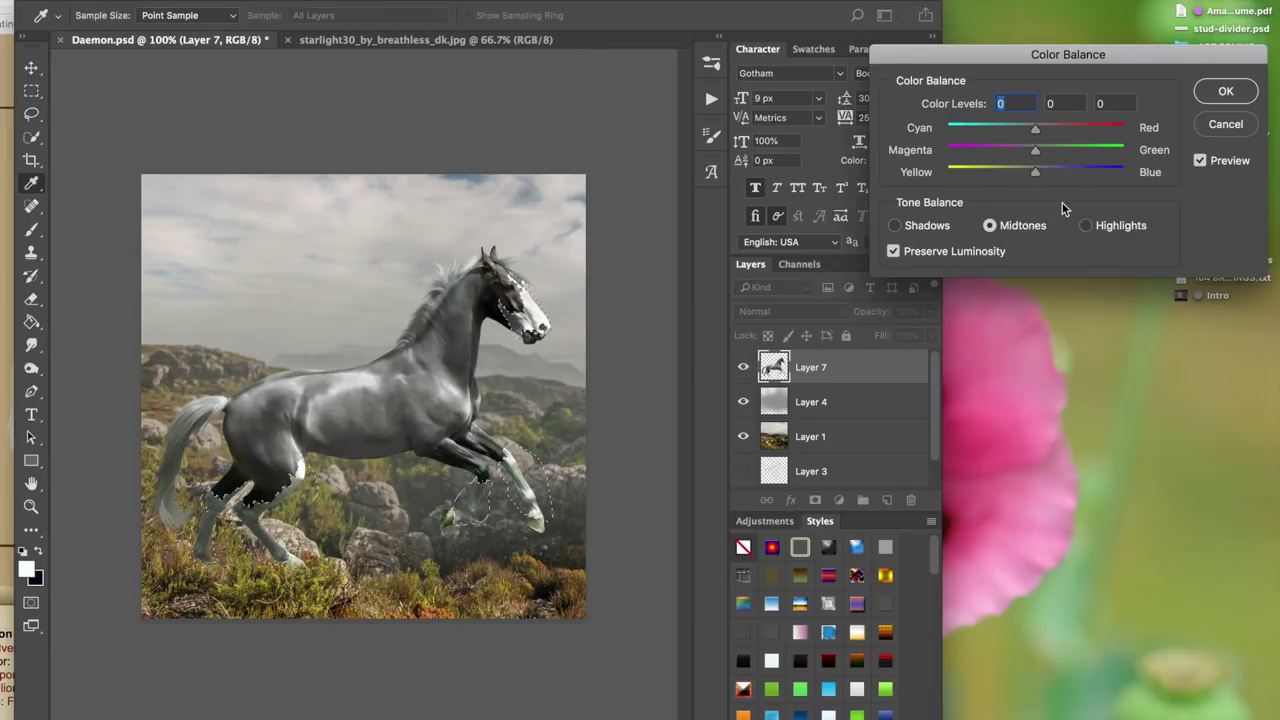
key(super+plus)
key(super+plus)
key(super+plus)
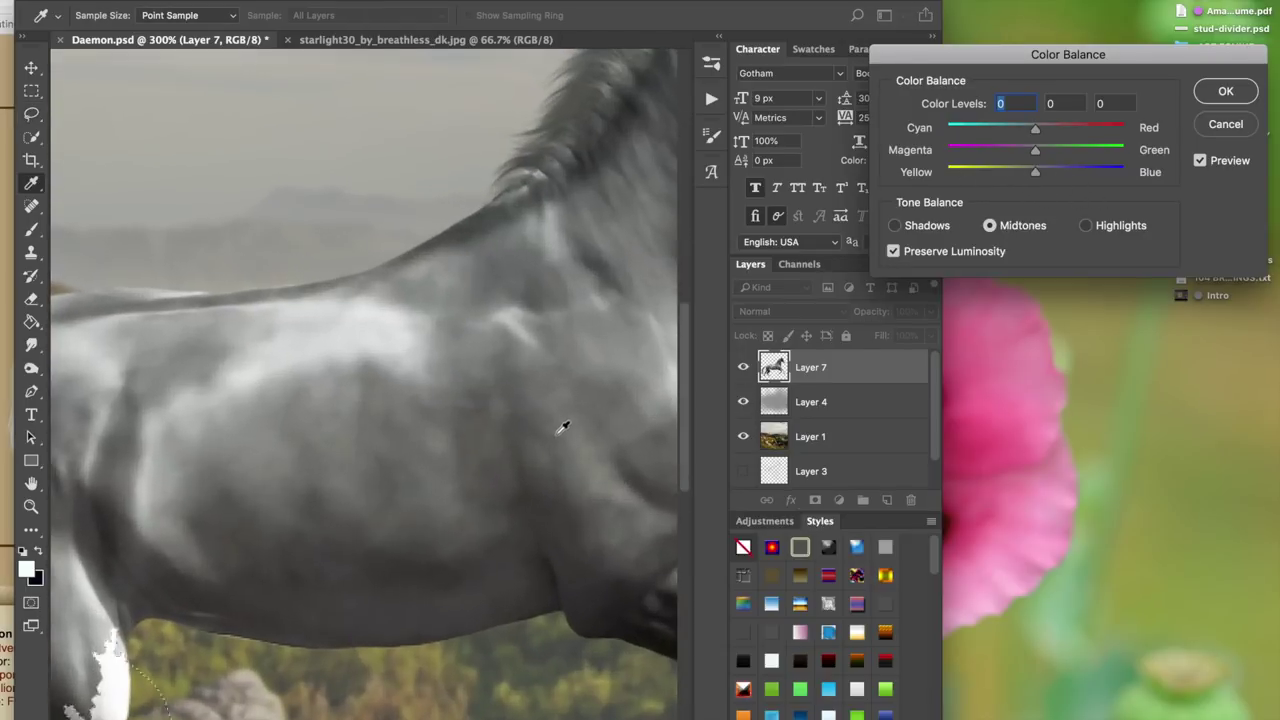
scroll(560, 440, down, 5)
scroll(560, 440, left, 4)
scroll(563, 432, down, 6)
scroll(563, 432, left, 3)
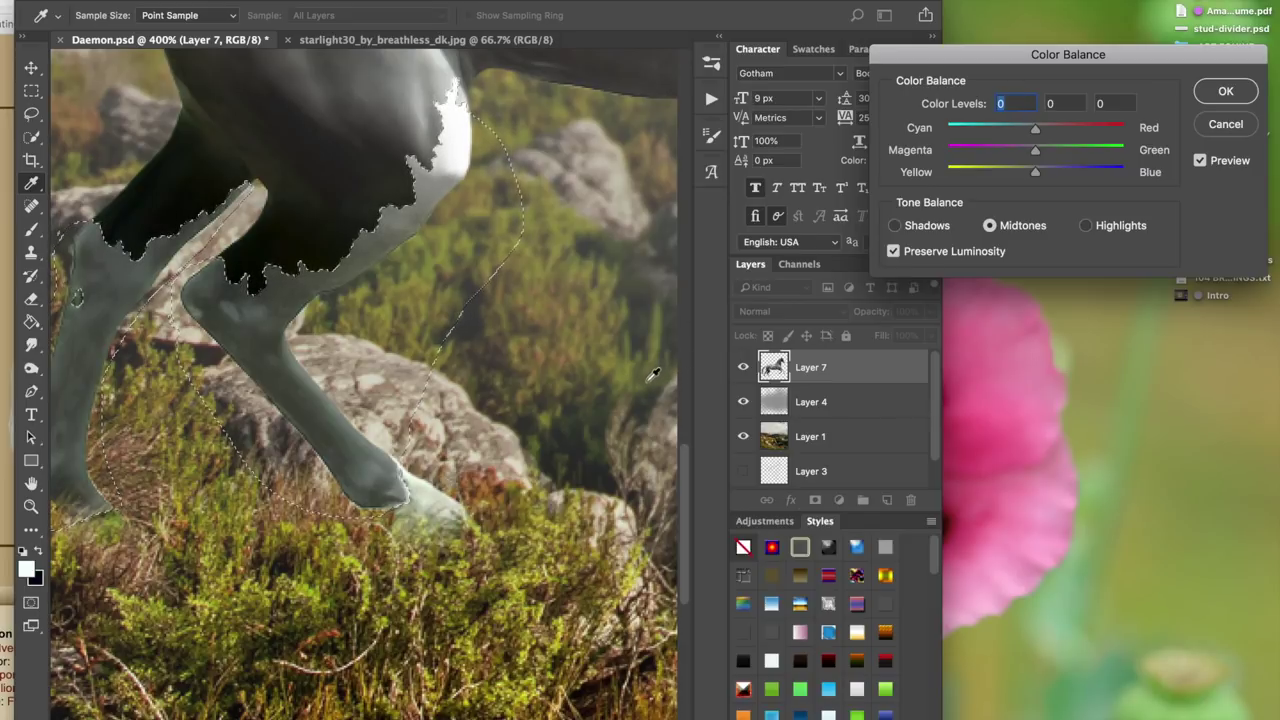
scroll(657, 374, right, 2)
scroll(657, 374, up, 1)
drag(1035, 172, 1028, 172)
- Set the midtones' cyan-red level to +1 and apply the Color Balance adjustment to the markings
scroll(630, 374, right, 10)
scroll(630, 374, up, 6)
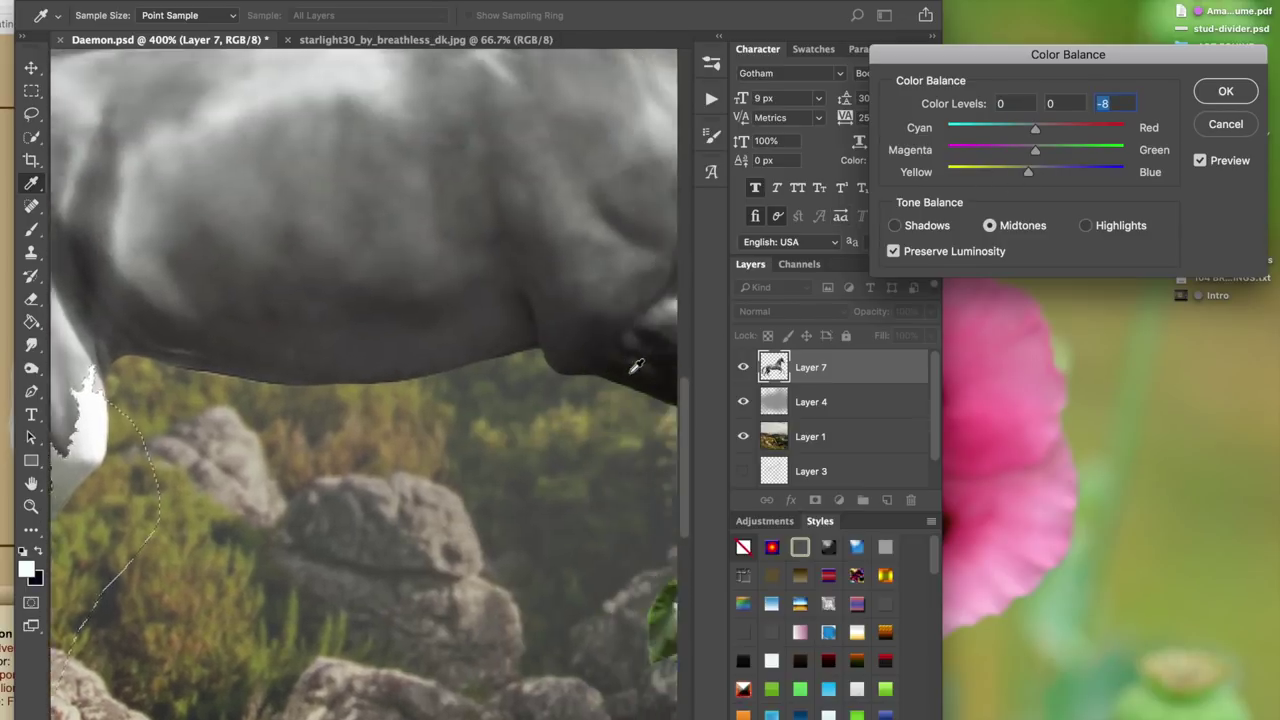
key(super+minus)
scroll(640, 357, down, 2)
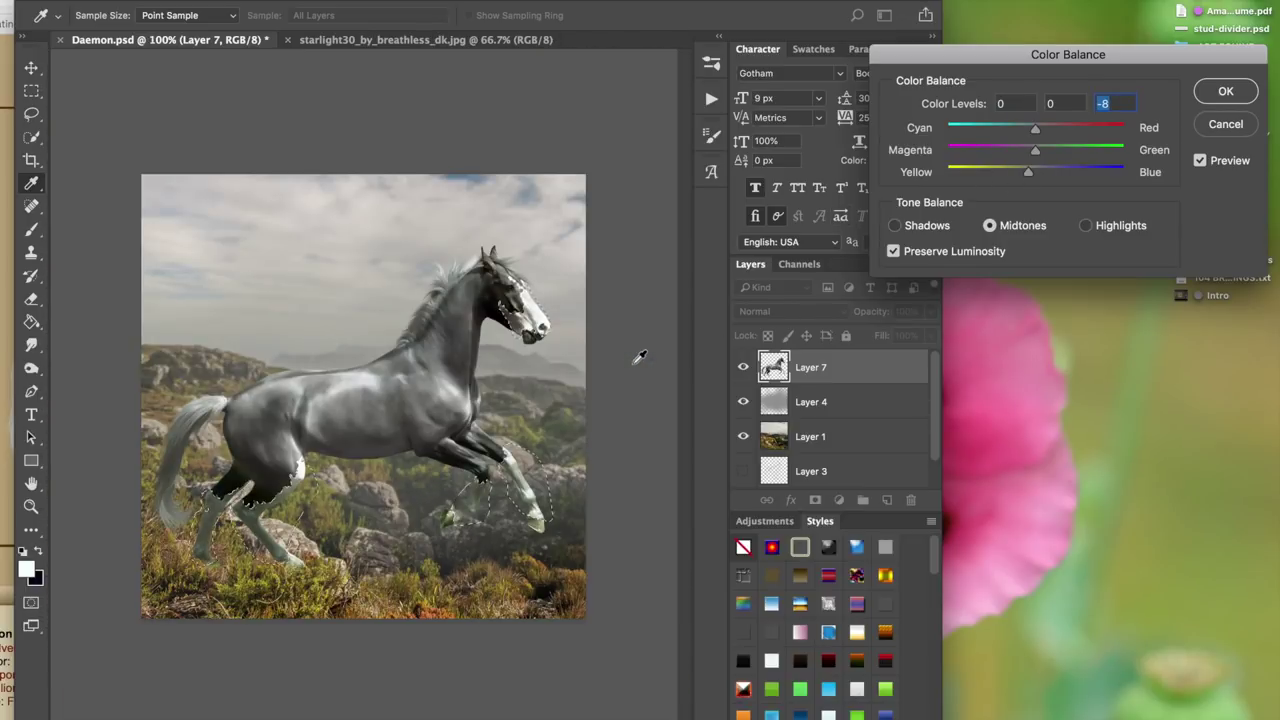
drag(1041, 151, 1014, 169)
click(1036, 148)
drag(1021, 171, 1030, 175)
click(1037, 130)
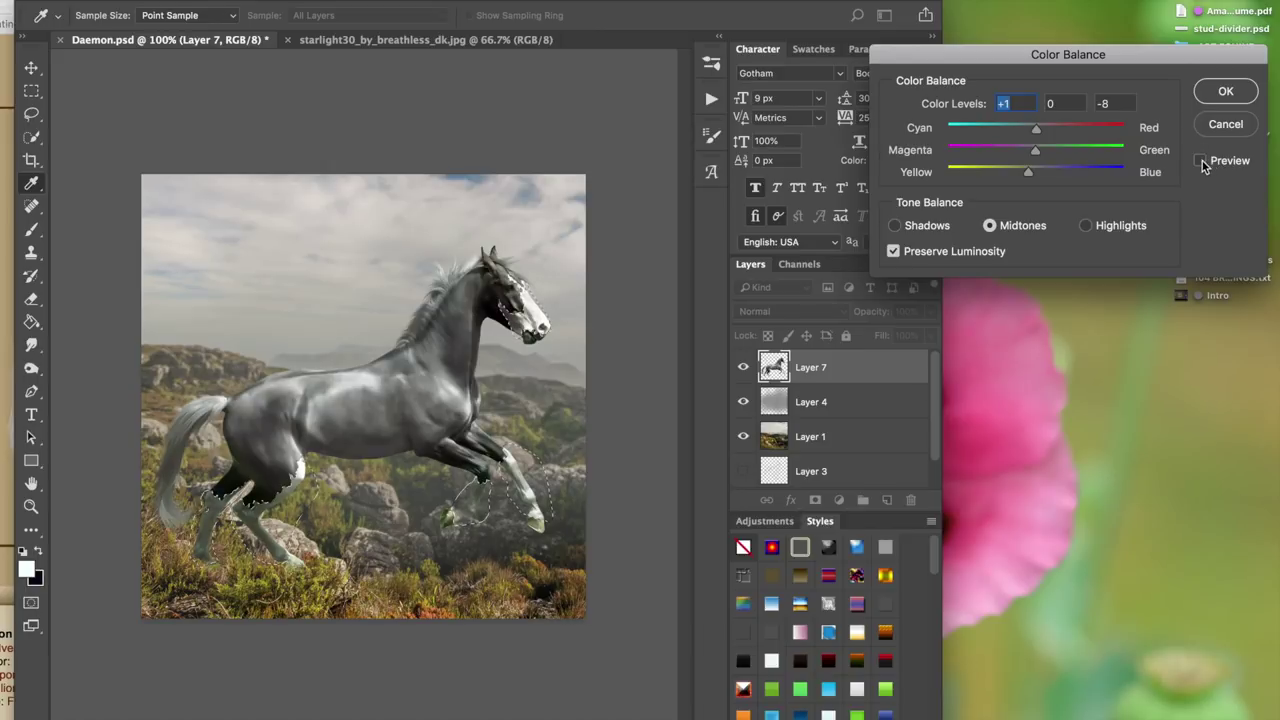
click(1222, 92)
- Remove the face from the selection and apply Brightness/Contrast to the leg markings with brightness 61 and contrast 24
key(l)
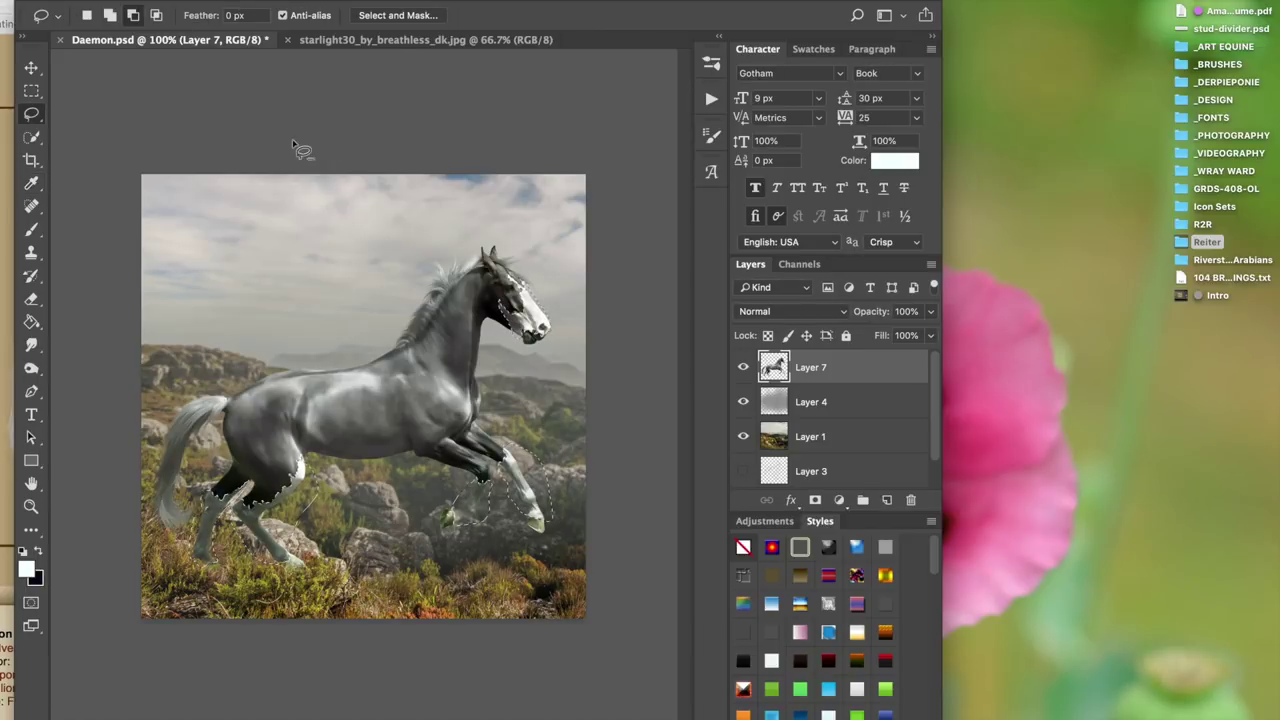
mouse_move(577, 258)
mouse_down()
mouse_move(489, 346)
mouse_move(447, 254)
mouse_move(440, 285)
mouse_up()
click(236, 1)
mouse_move(312, 18)
click(476, 18)
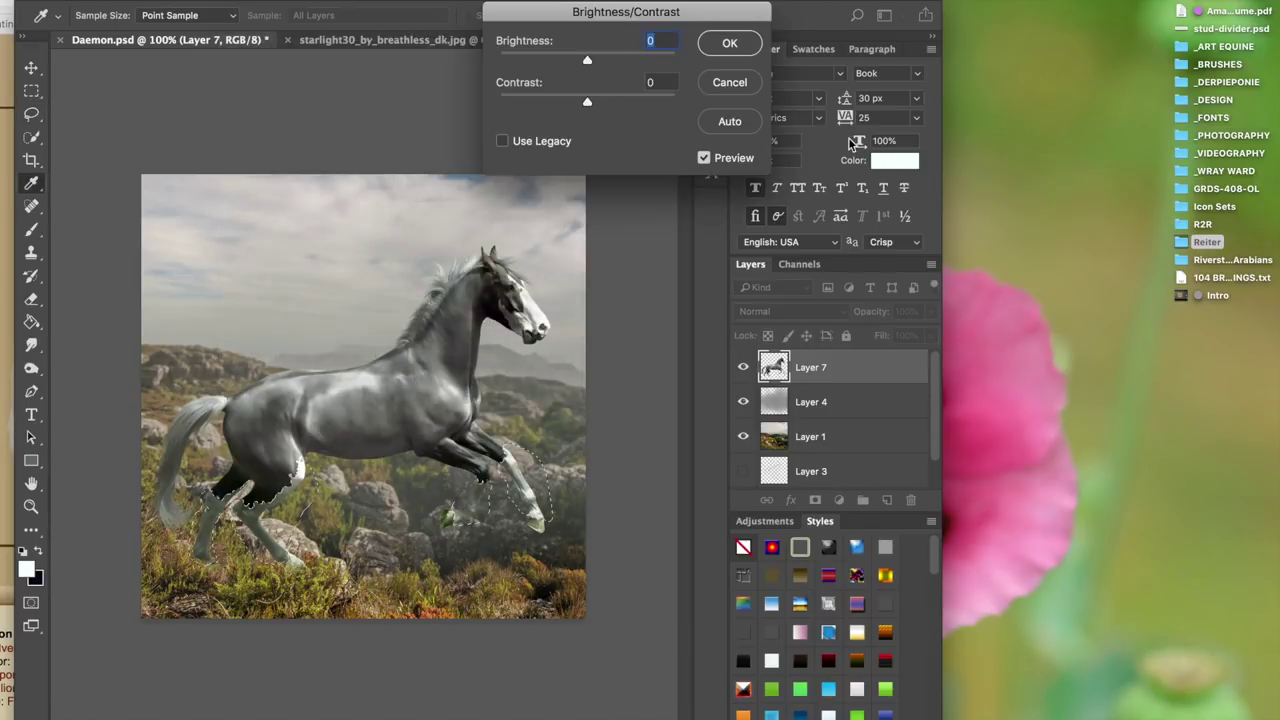
drag(598, 62, 632, 64)
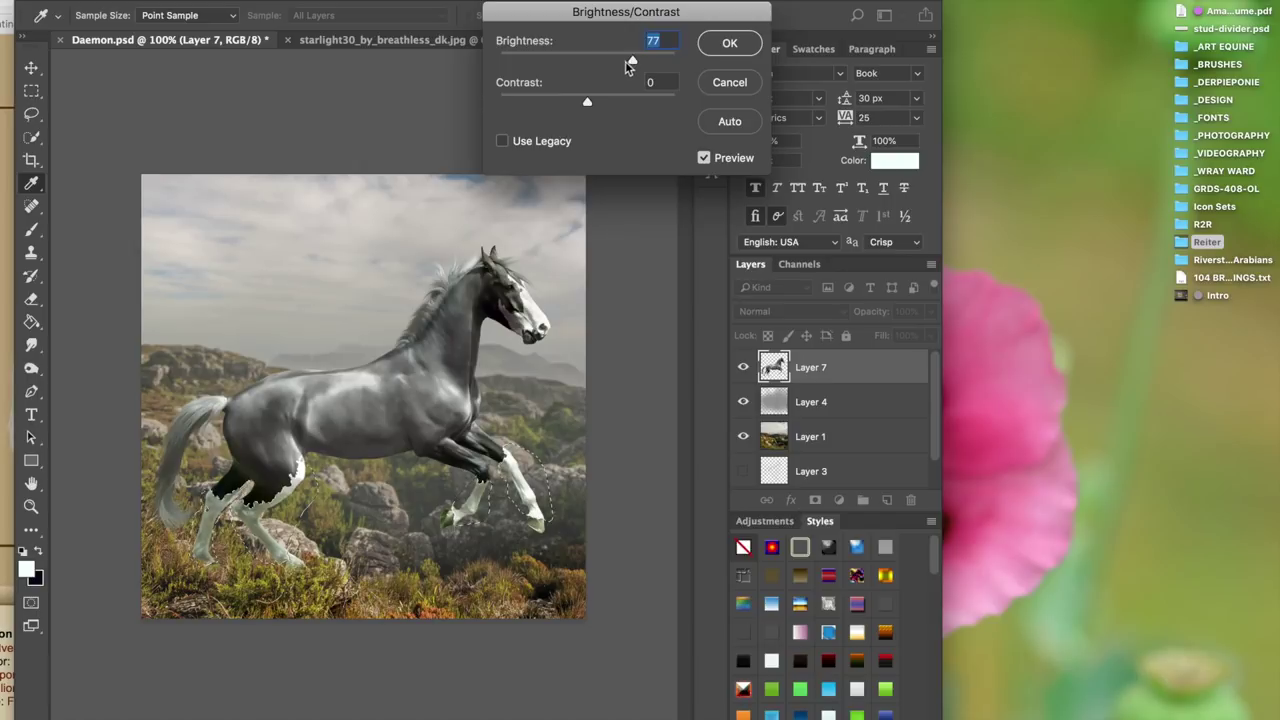
mouse_move(587, 102)
mouse_down()
mouse_move(534, 103)
mouse_move(658, 121)
mouse_move(595, 117)
mouse_up()
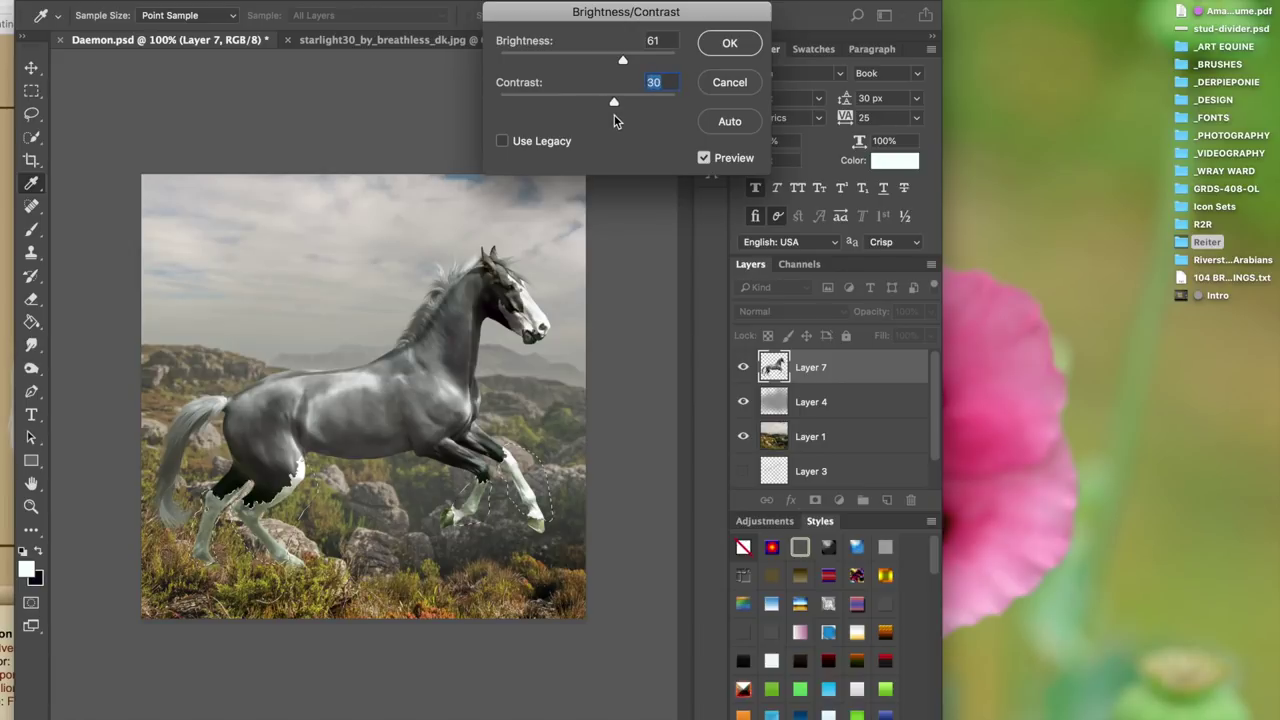
drag(611, 115, 609, 116)
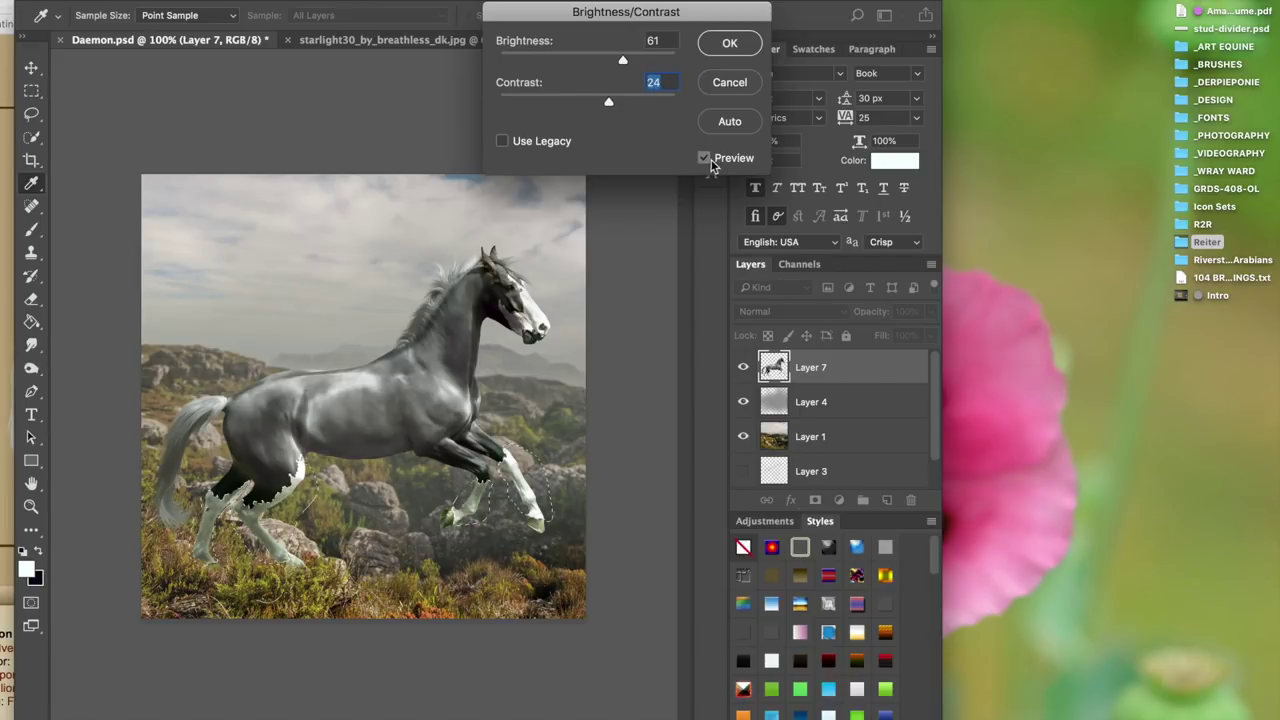
click(730, 43)
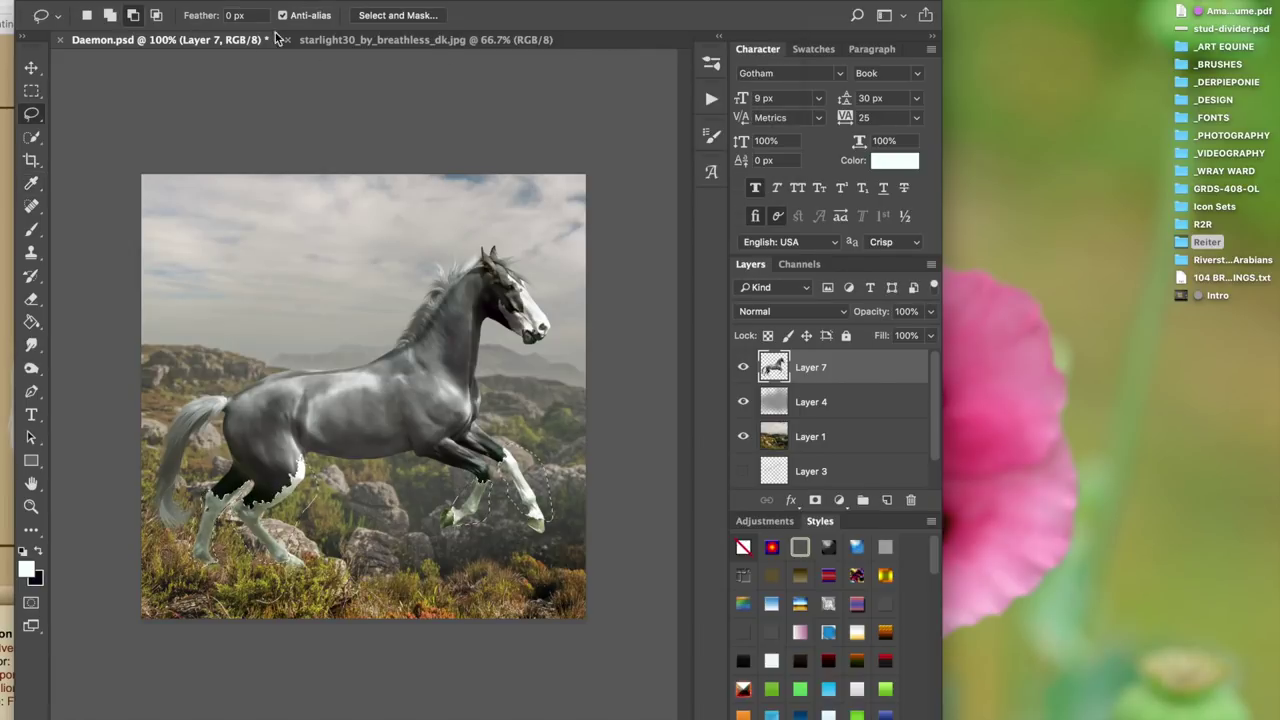
- Apply Hue/Saturation to the selected leg markings with saturation -25 and lightness +4
click(245, 0)
mouse_move(280, 18)
click(455, 113)
drag(1015, 250, 1012, 252)
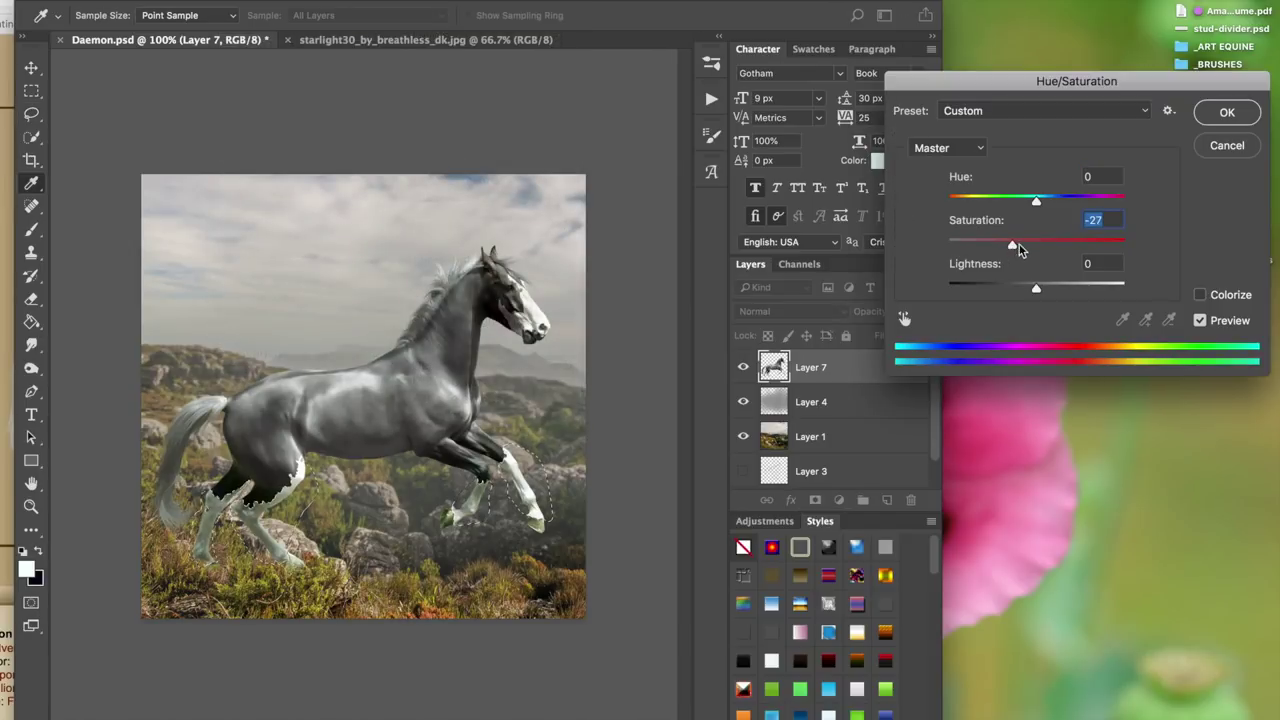
click(1210, 322)
drag(1017, 249, 1006, 248)
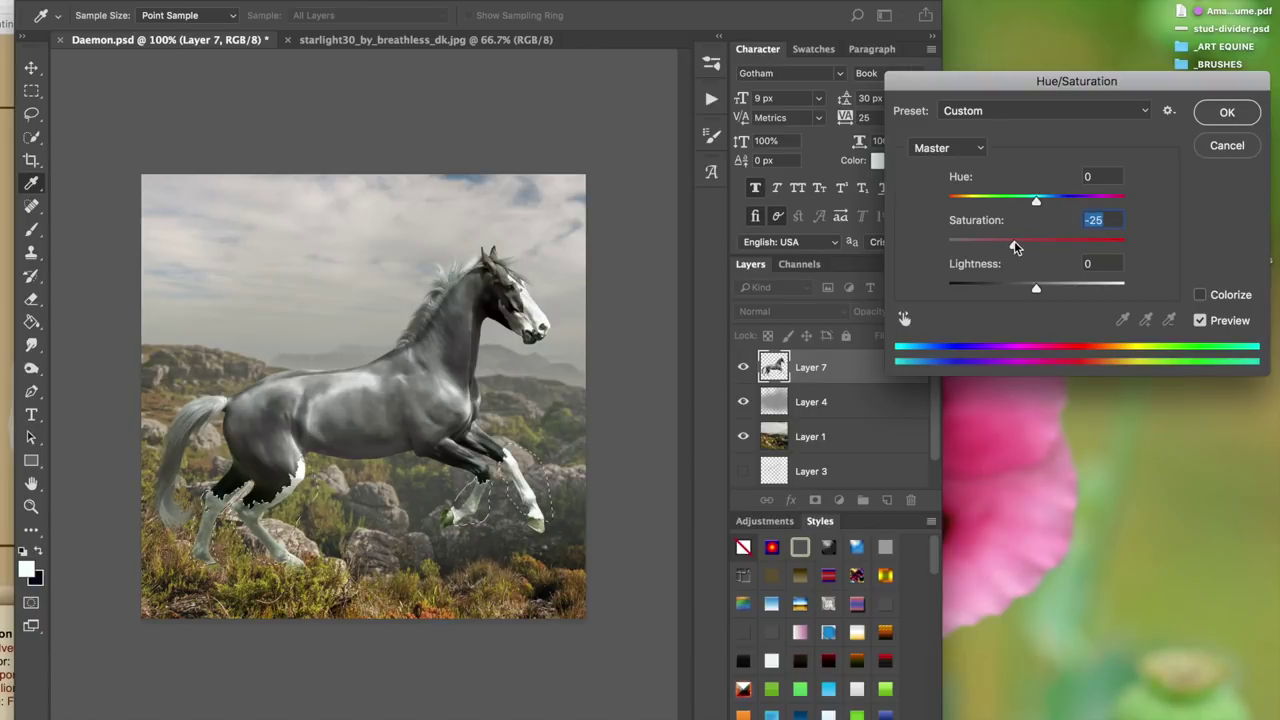
drag(1036, 289, 1041, 291)
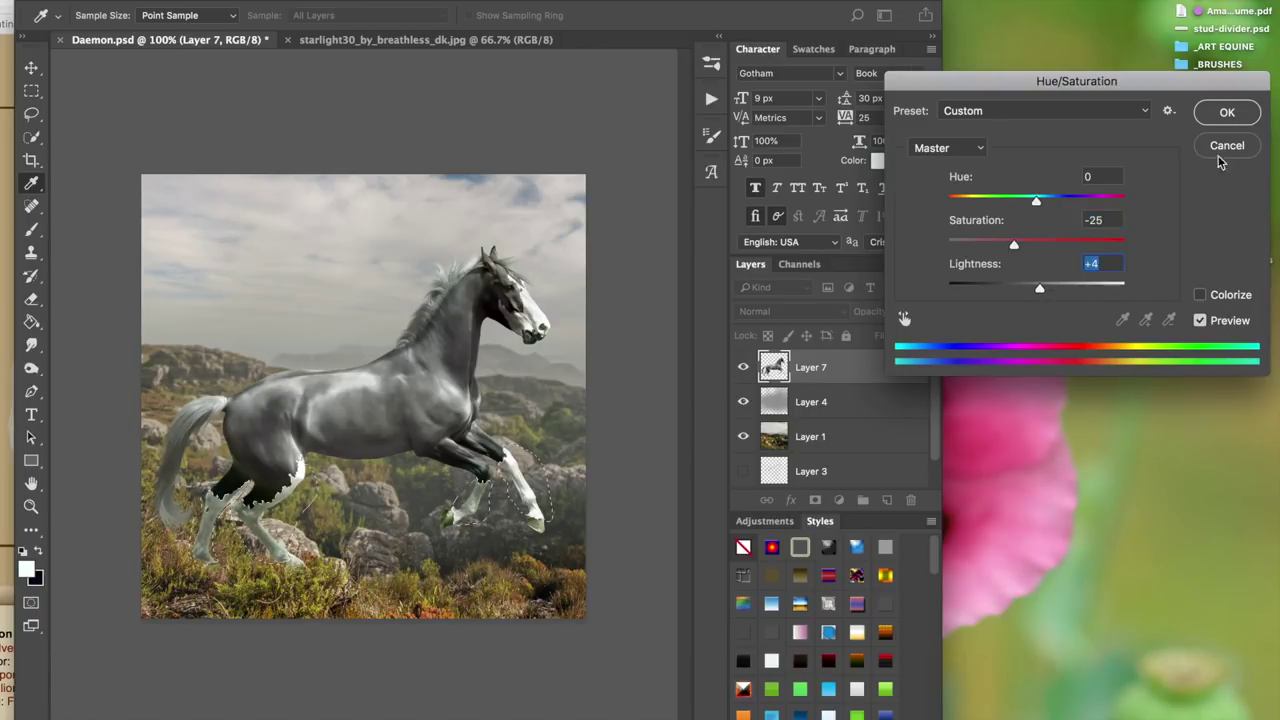
click(1222, 116)
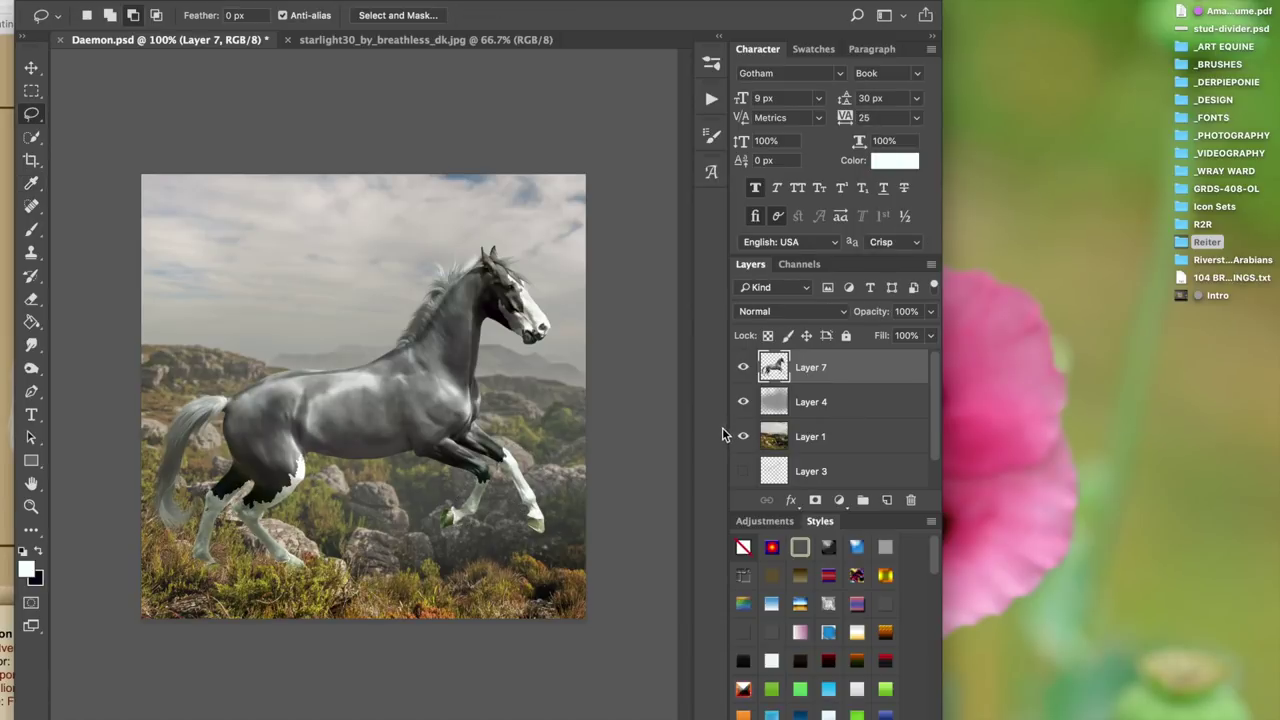
- Apply Brightness/Contrast to the leg markings with brightness -11 and contrast 5, and save the document
click(245, 0)
mouse_move(286, 18)
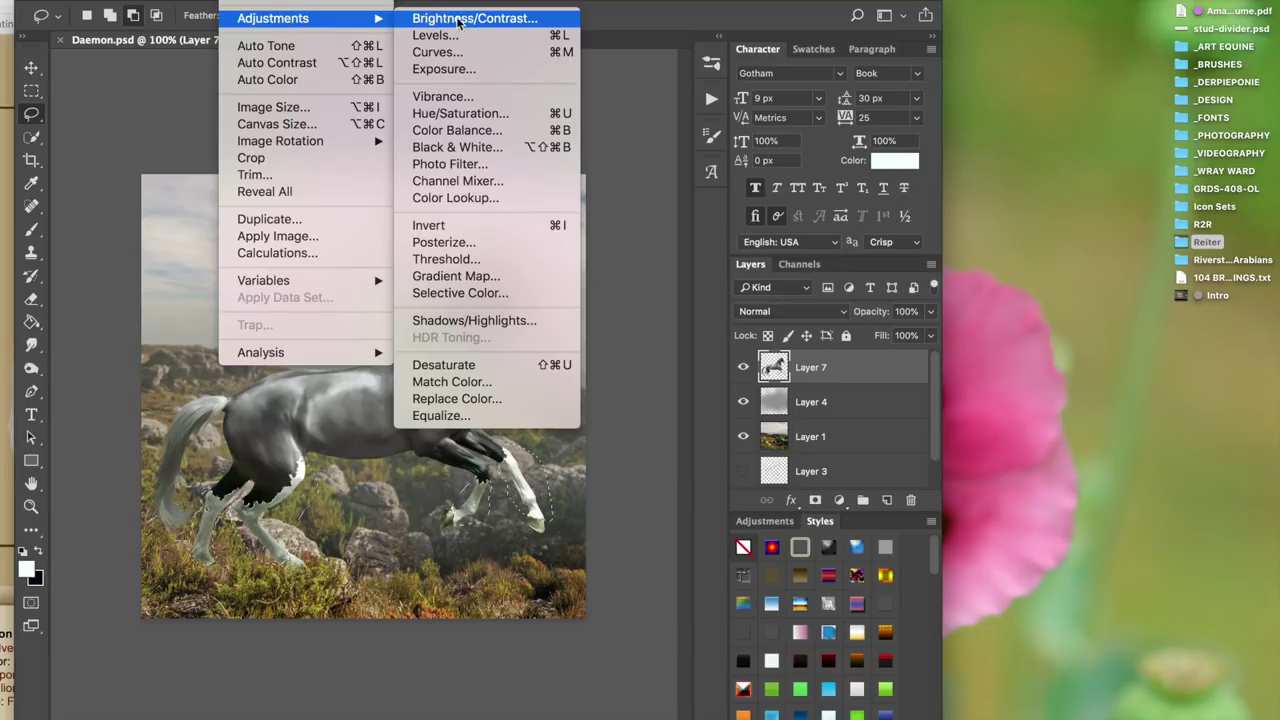
click(457, 20)
click(560, 61)
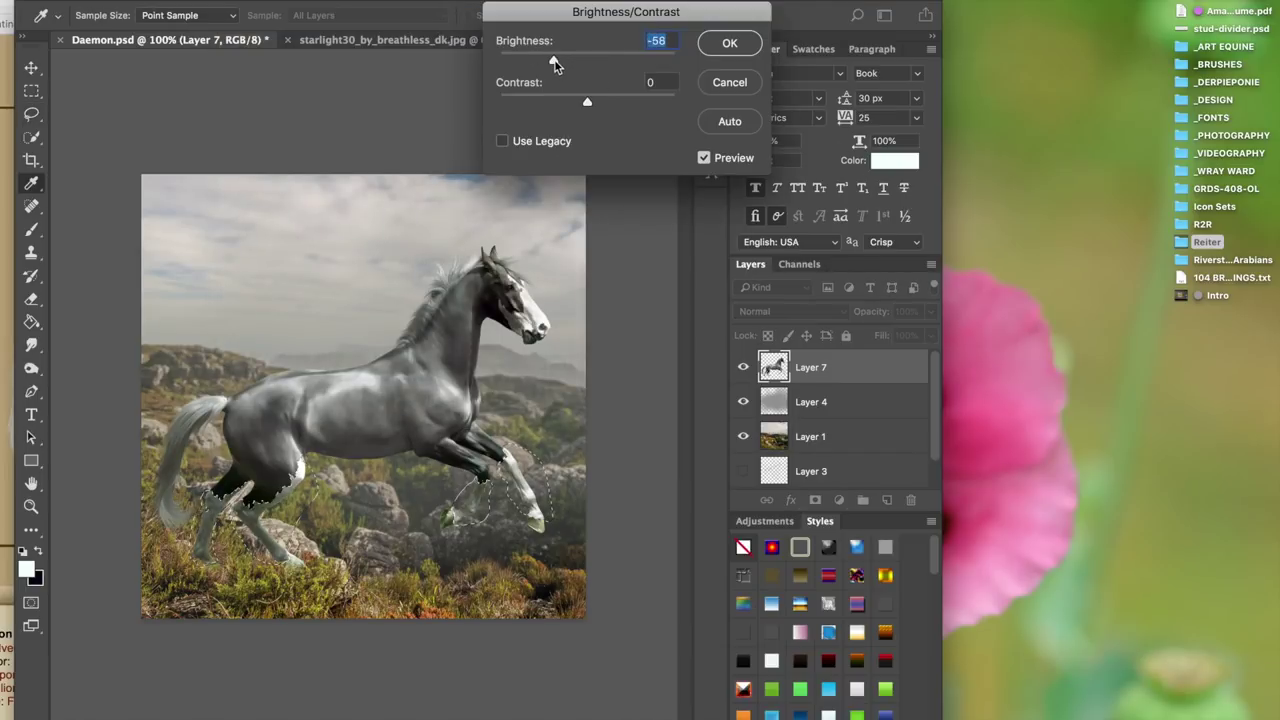
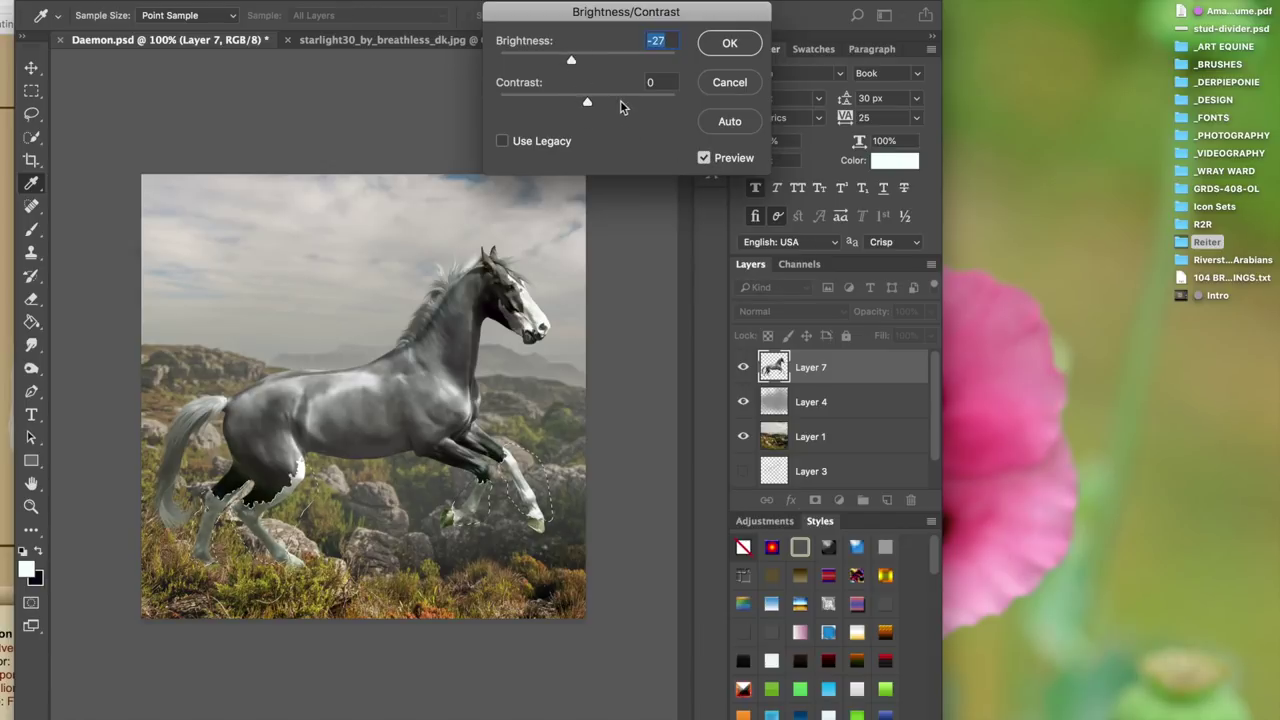
click(600, 104)
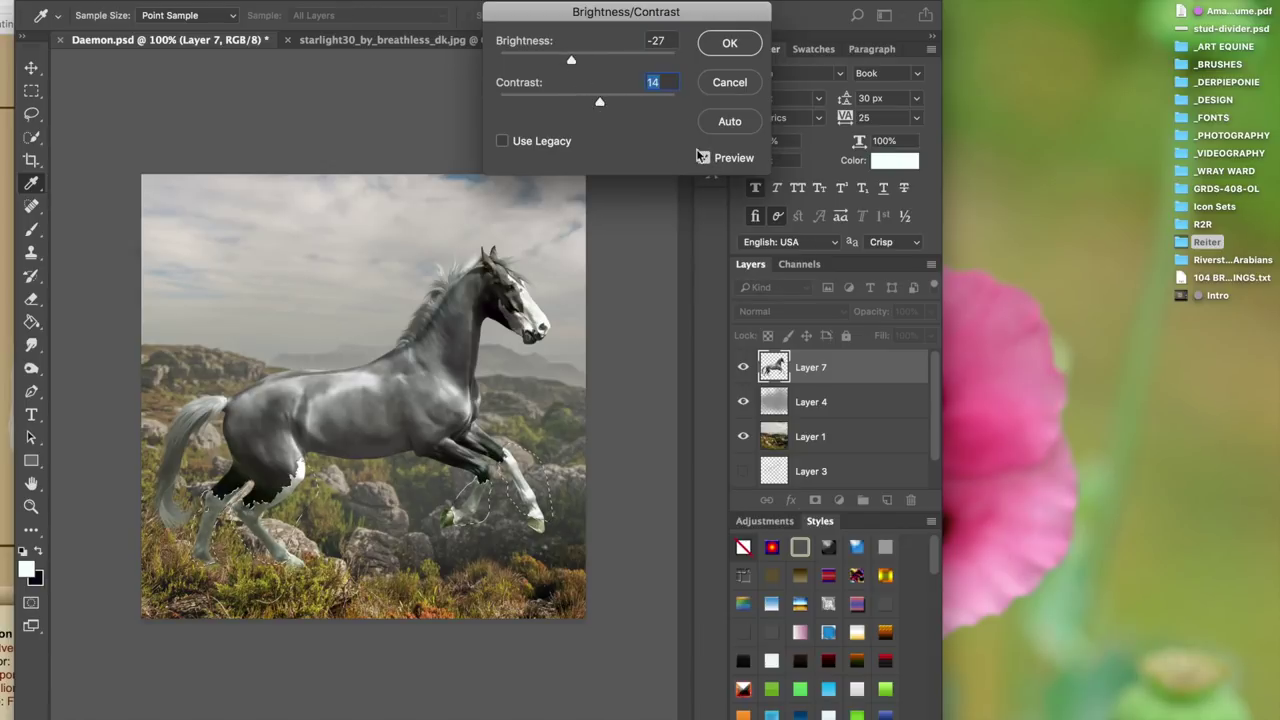
drag(652, 16, 925, 43)
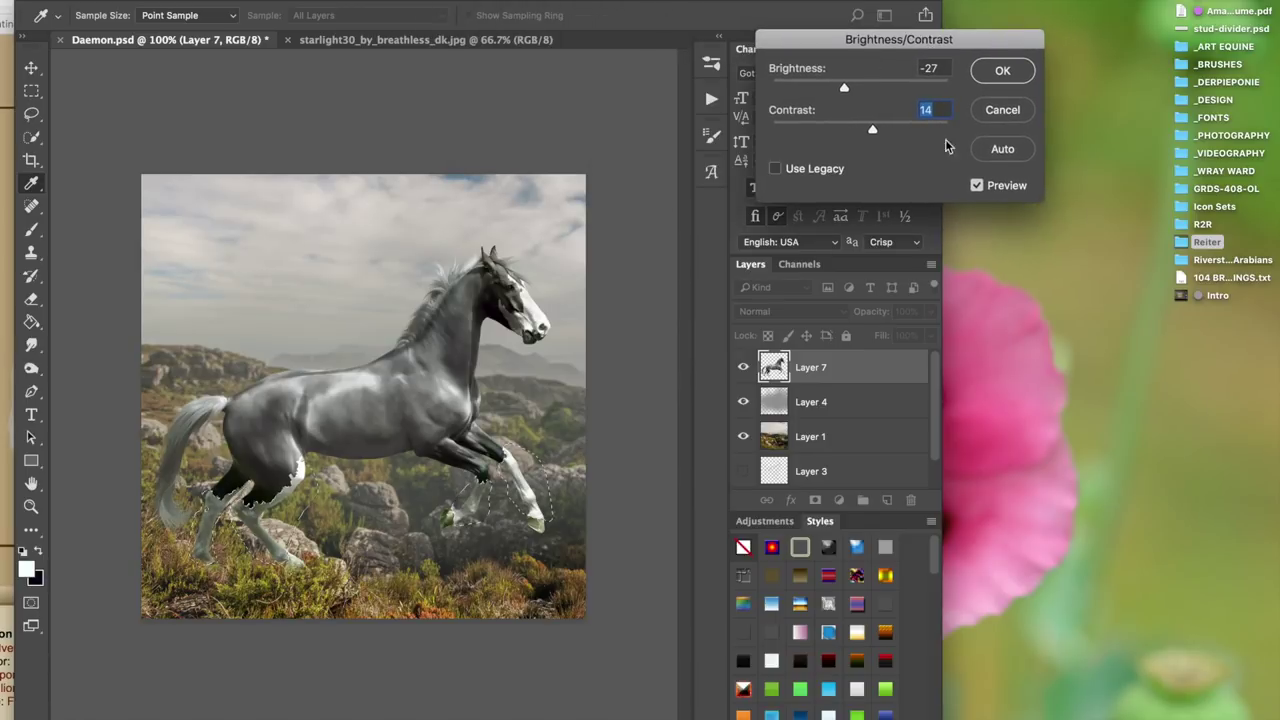
click(976, 187)
click(855, 85)
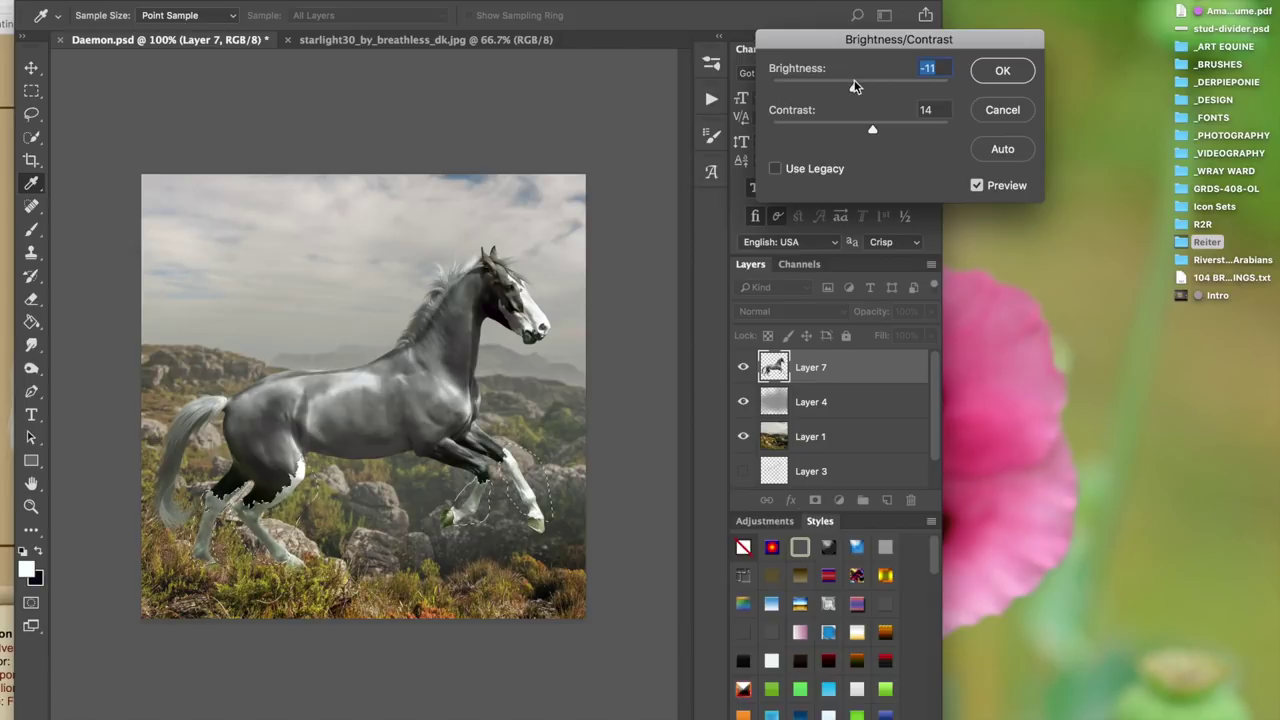
drag(869, 131, 864, 130)
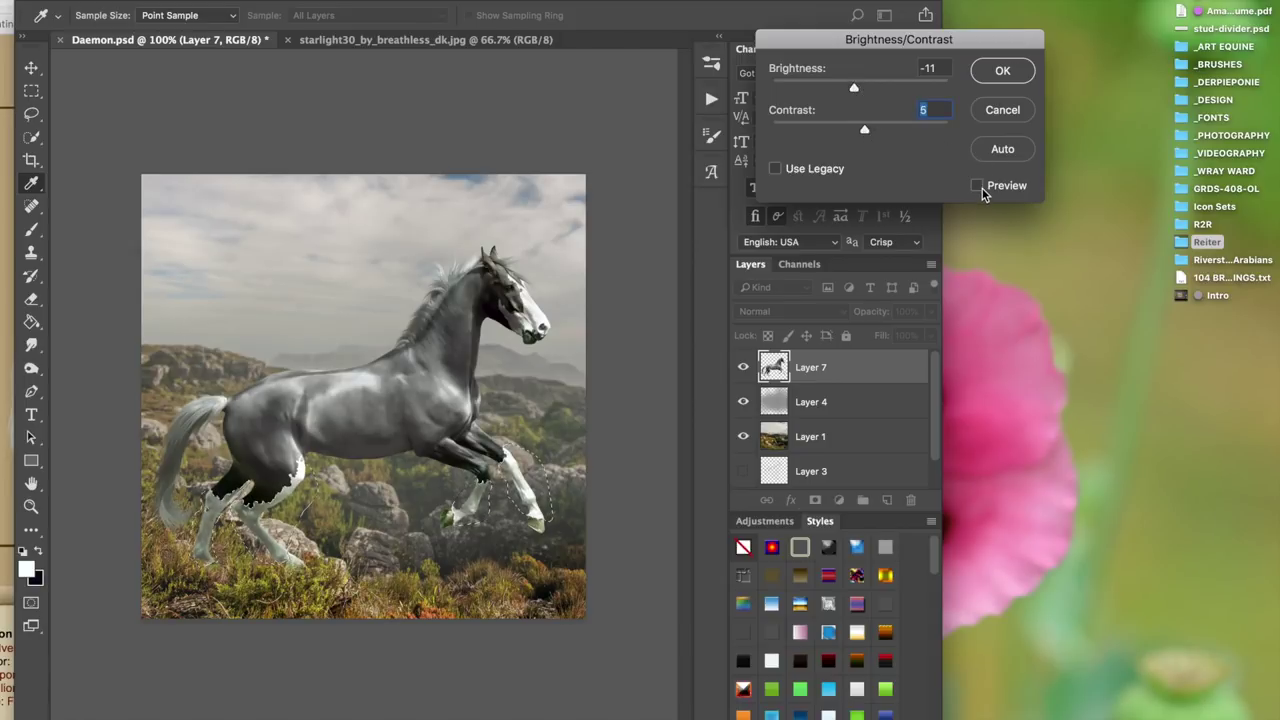
click(1004, 70)
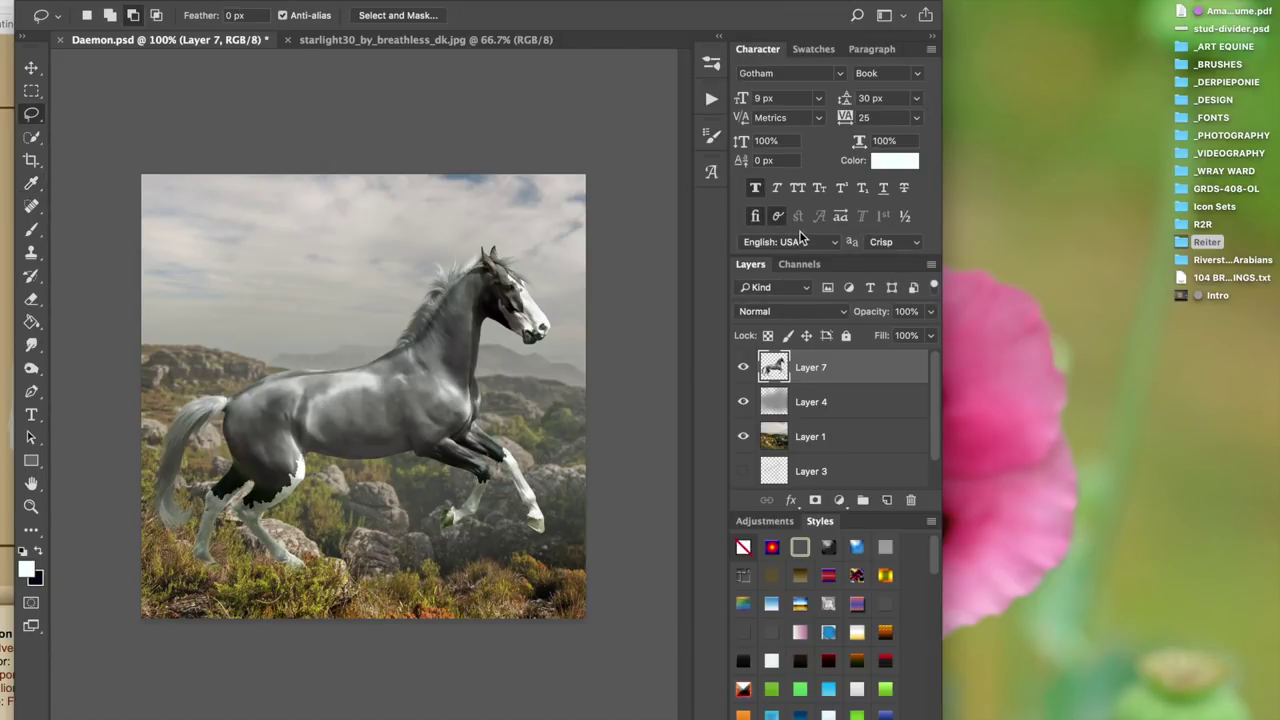
key(super+s)
- Examine the horse's legs, hooves and head close up for leftover edge pixels and unfinished markings
scroll(381, 426, up, 10)
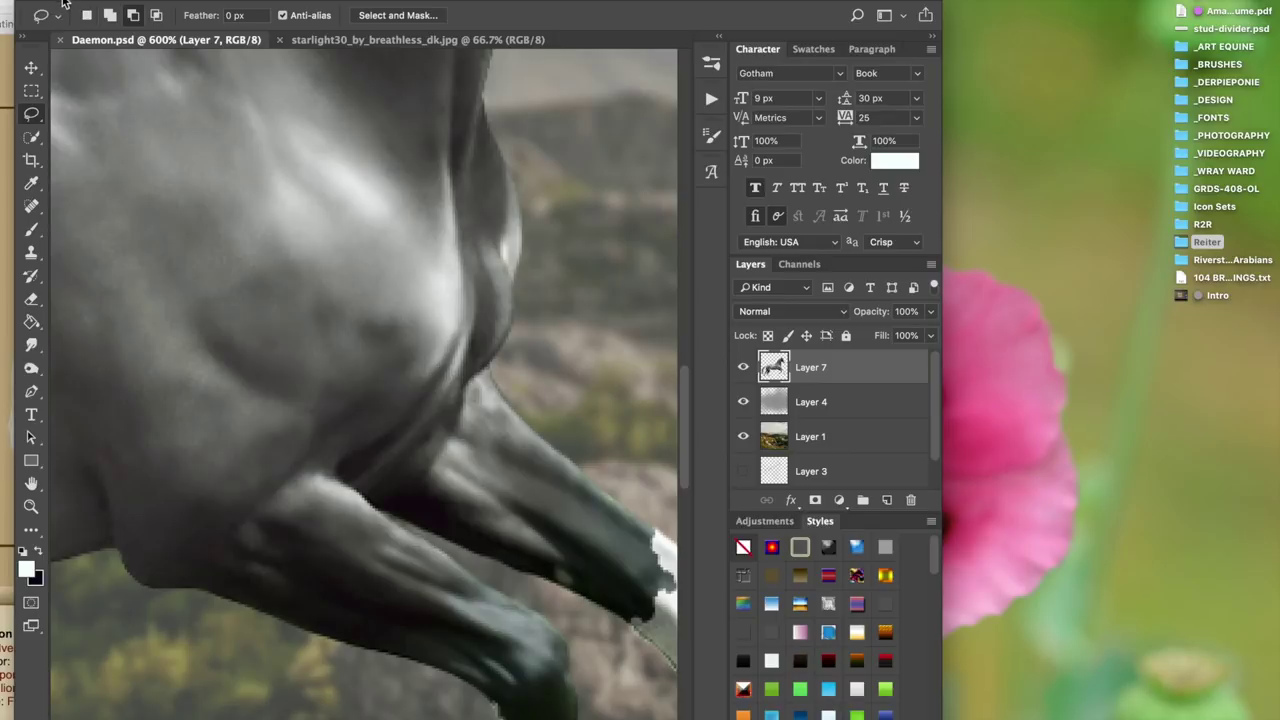
click(62, 3)
scroll(480, 334, down, 10)
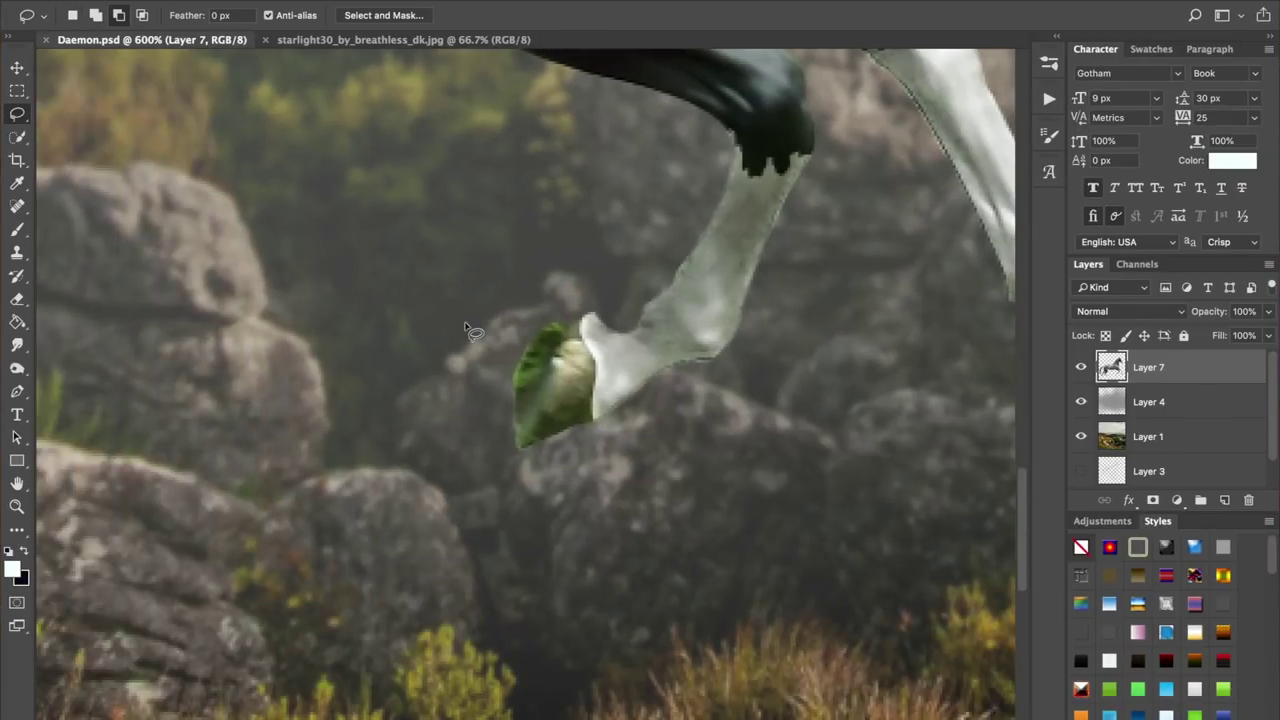
scroll(466, 324, down, 3)
scroll(464, 322, left, 10)
scroll(462, 318, up, 5)
scroll(465, 322, up, 20)
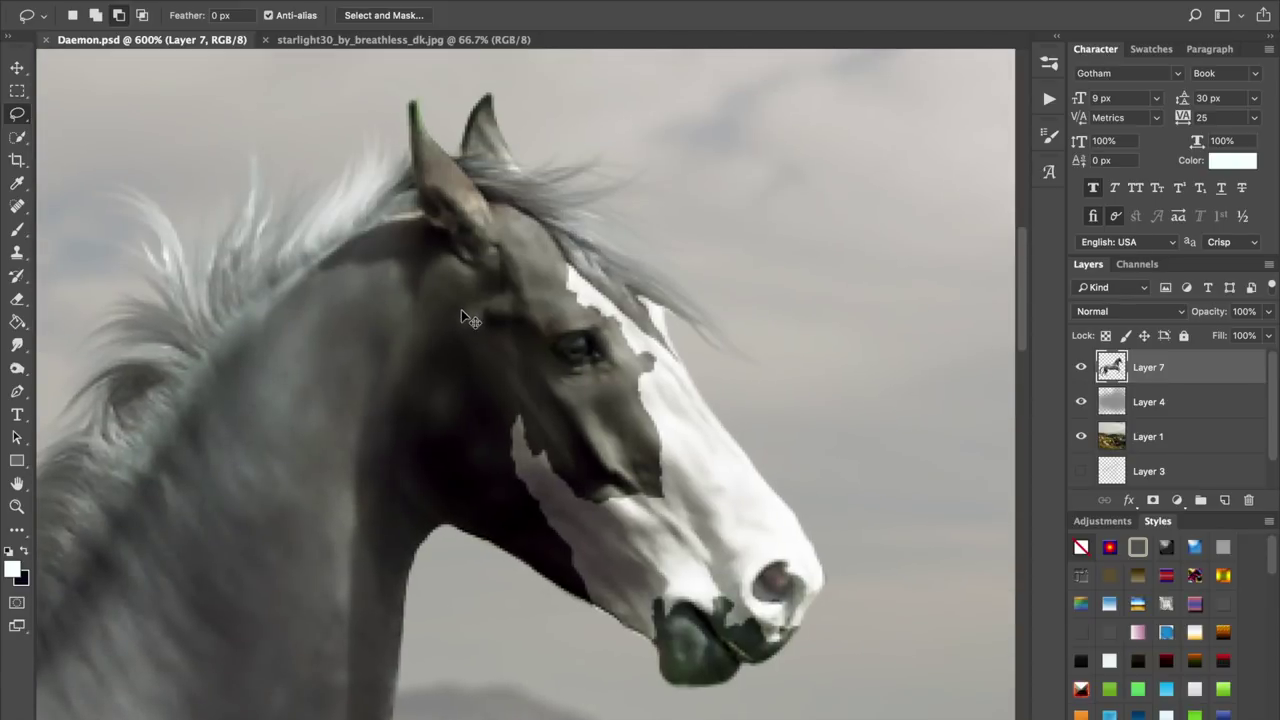
key(super+minus)
key(super+minus)
key(super+minus)
key(super+minus)
key(super+minus)
key(super+minus)
key(super+plus)
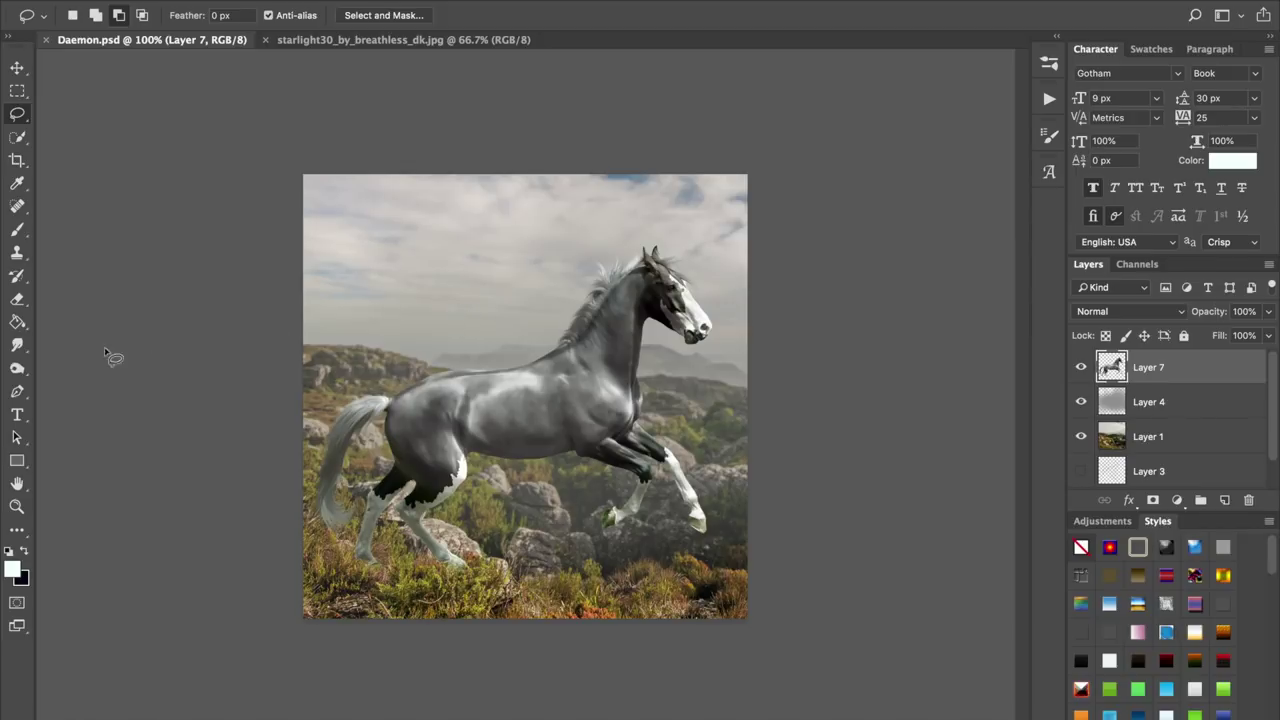
- Set up the Eraser with a hard round brush at 5 px and 100% hardness
click(16, 299)
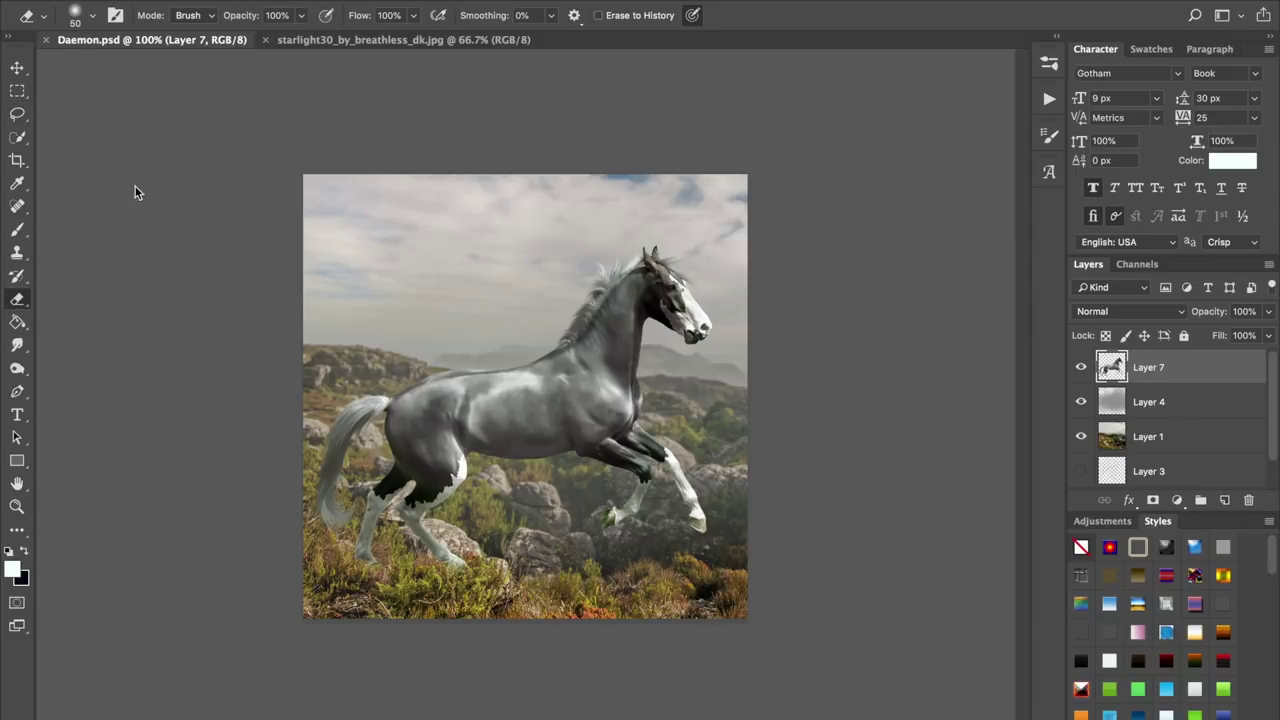
click(92, 16)
double_click(83, 186)
click(91, 15)
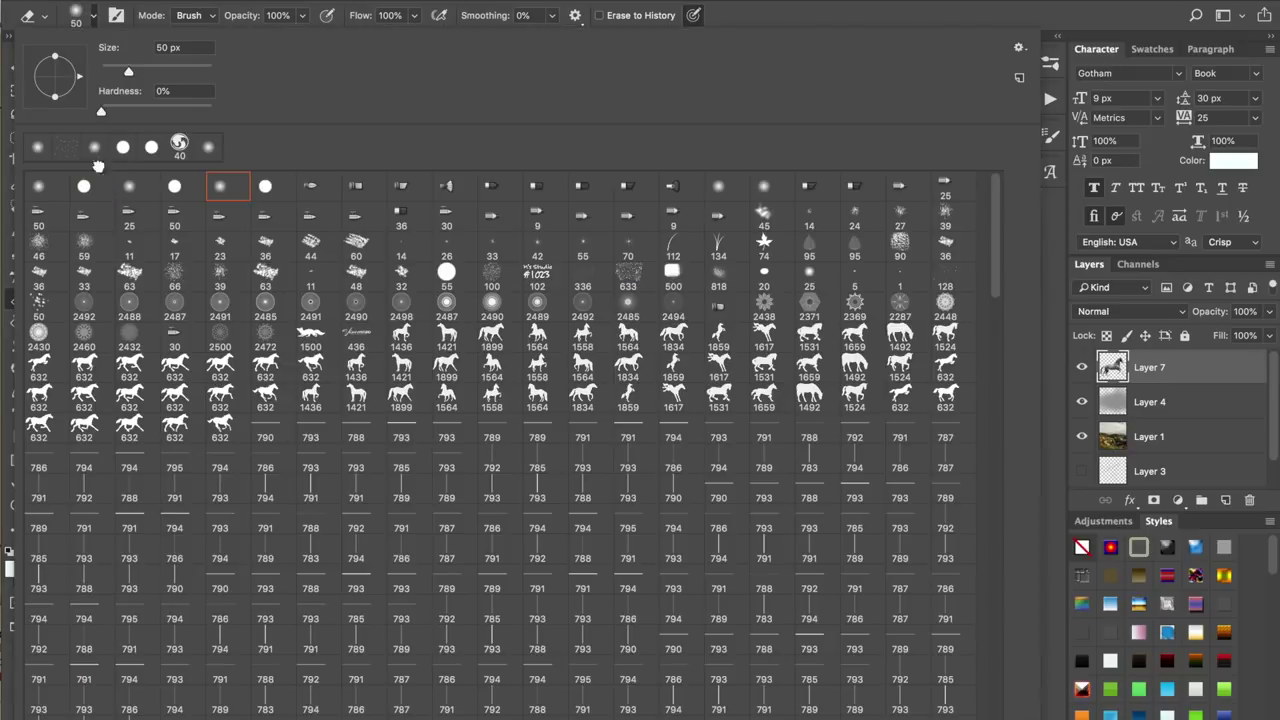
click(161, 47)
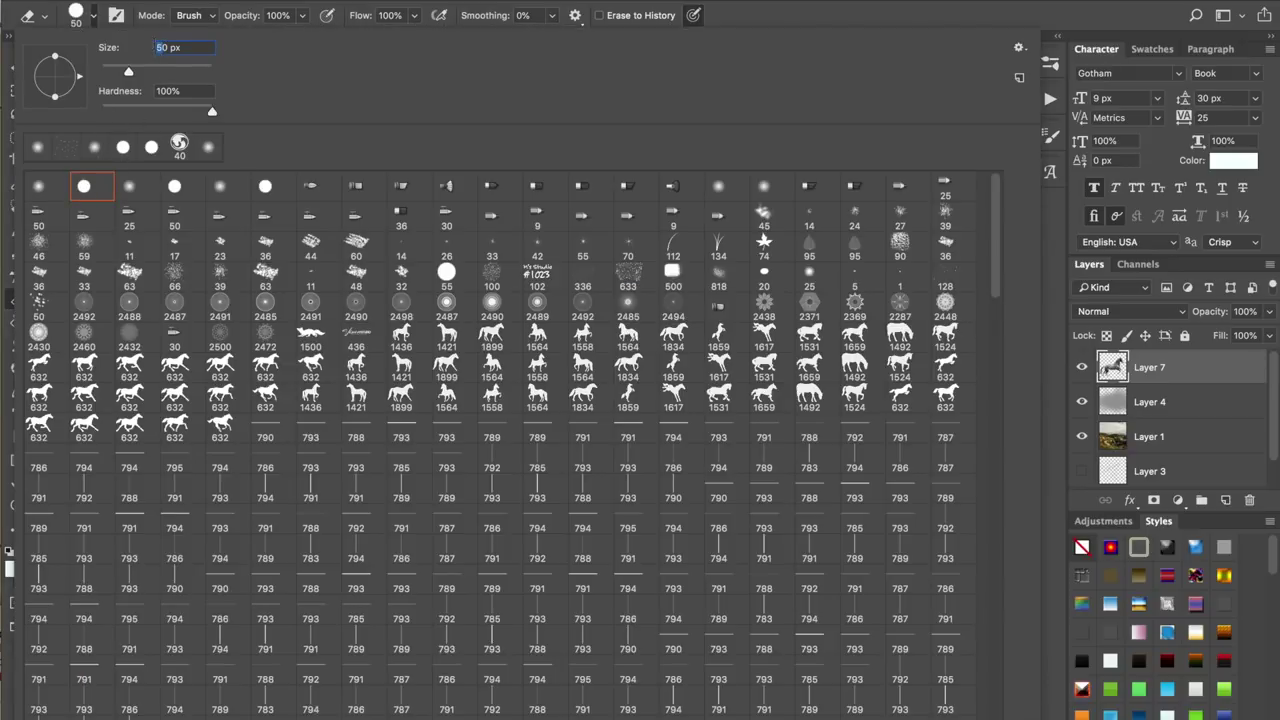
key(BackSpace)
key(shift+Right)
text(5)
key(Return)
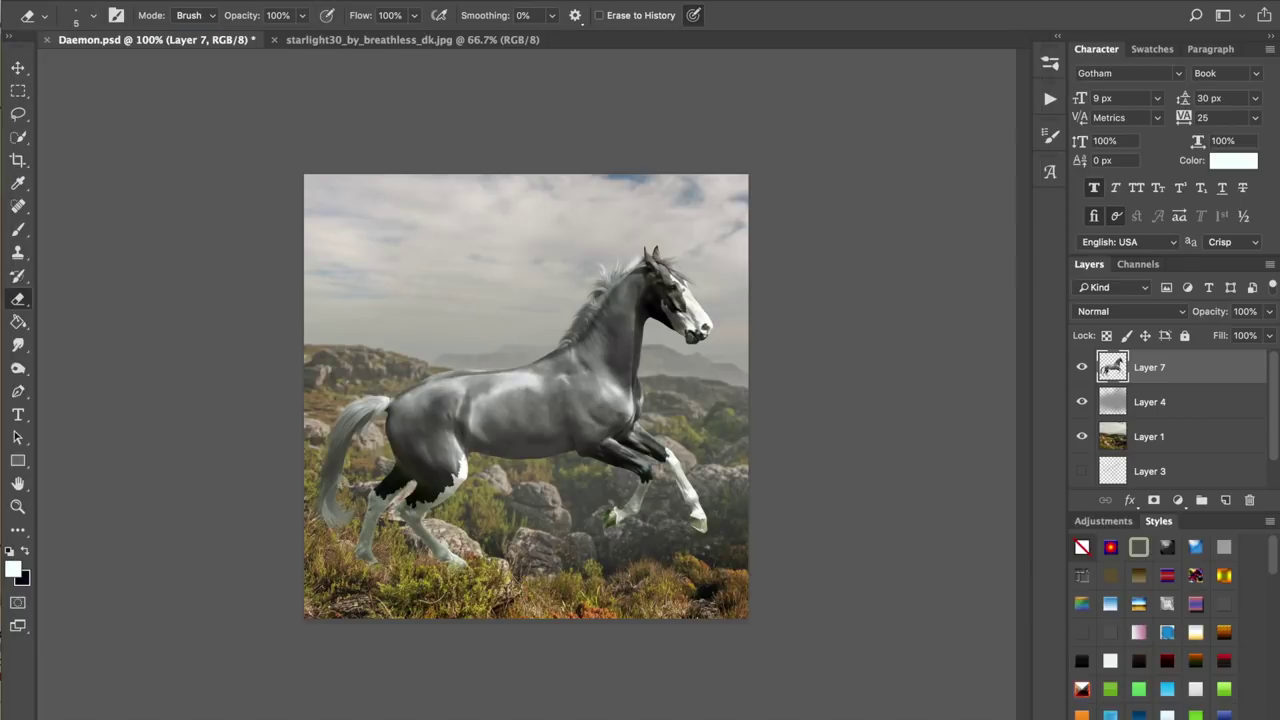
- Erase the stray edge pixels on Layer 7 around the base of the tail and along the top of the rump
key(super+plus)
key(super+plus)
key(super+plus)
key(super+plus)
key(super+plus)
key(super+plus)
key(super+plus)
scroll(527, 384, left, 10)
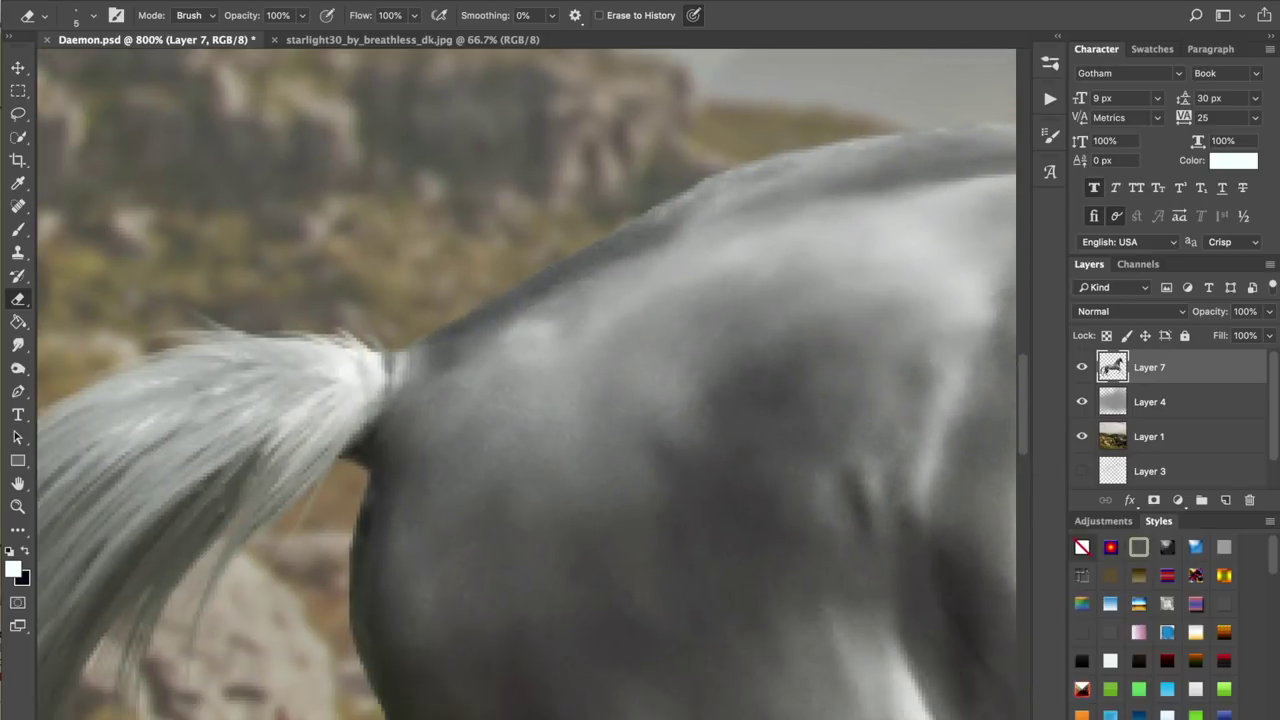
click(377, 342)
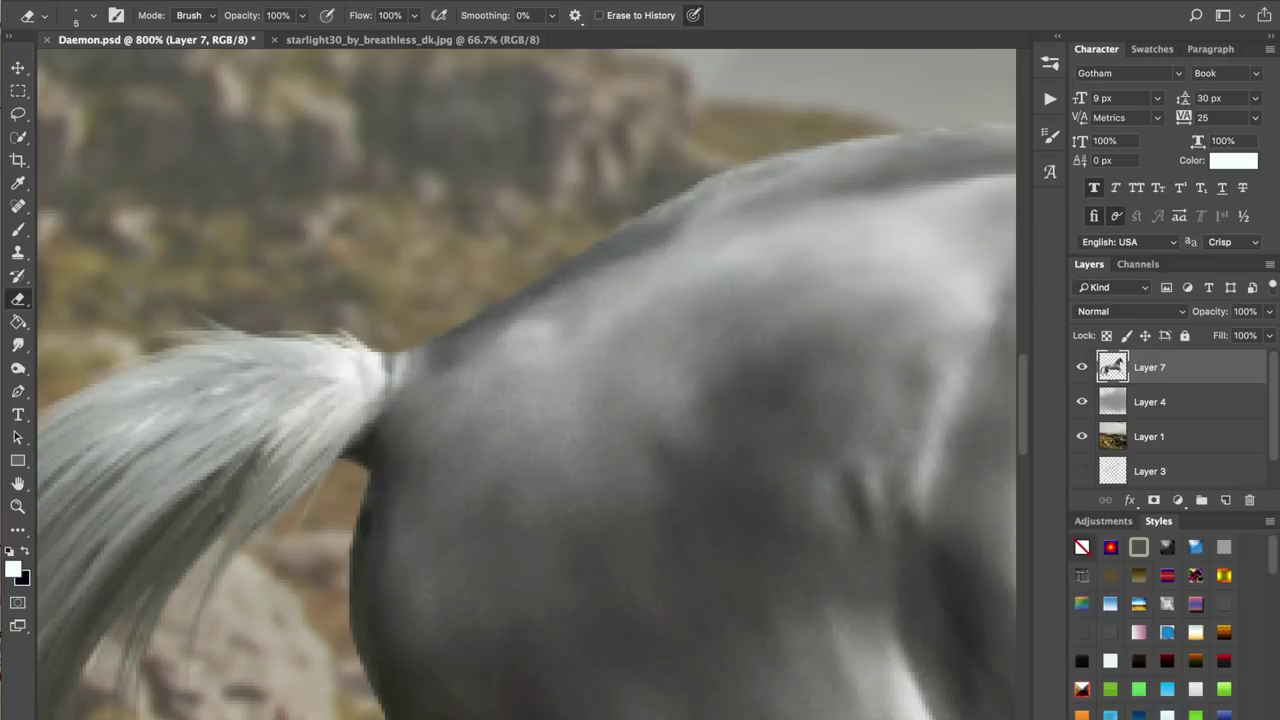
drag(661, 196, 724, 162)
- Erase the dark fringe along the rearmost hind leg's outer edge, from the hock around the fetlock, and along the pastern's front edge
scroll(527, 384, down, 10)
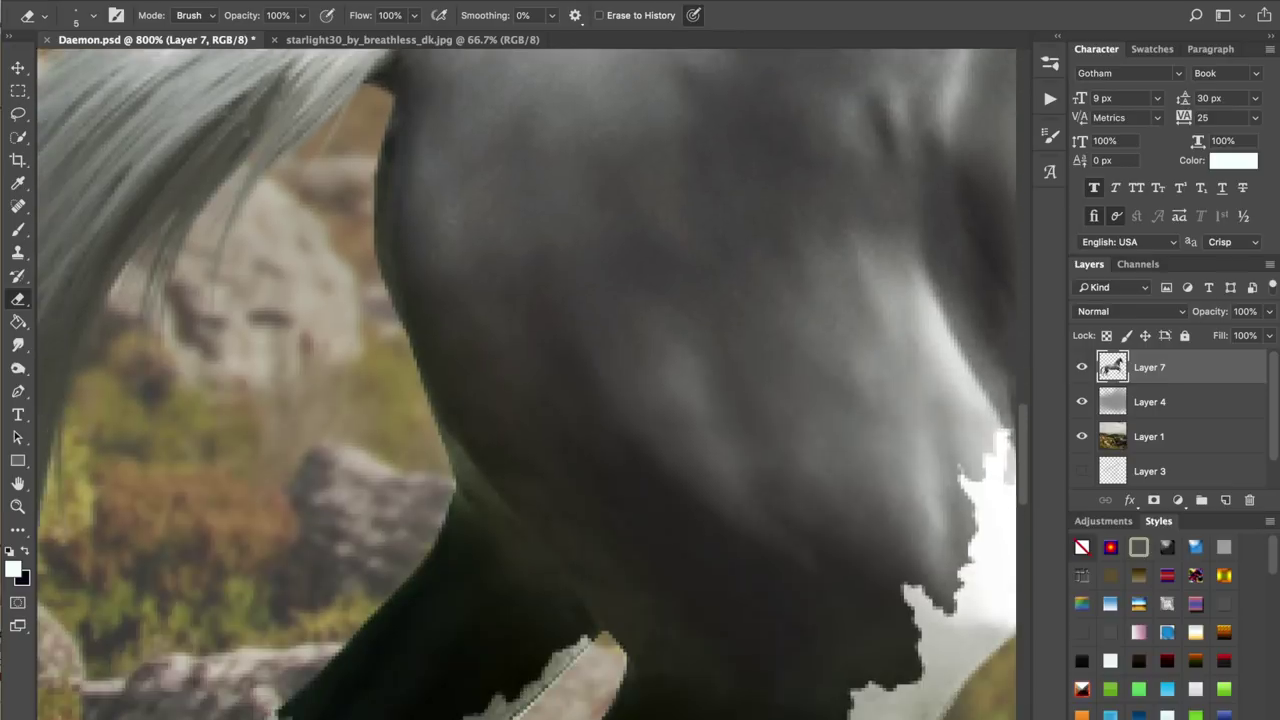
scroll(527, 384, left, 4)
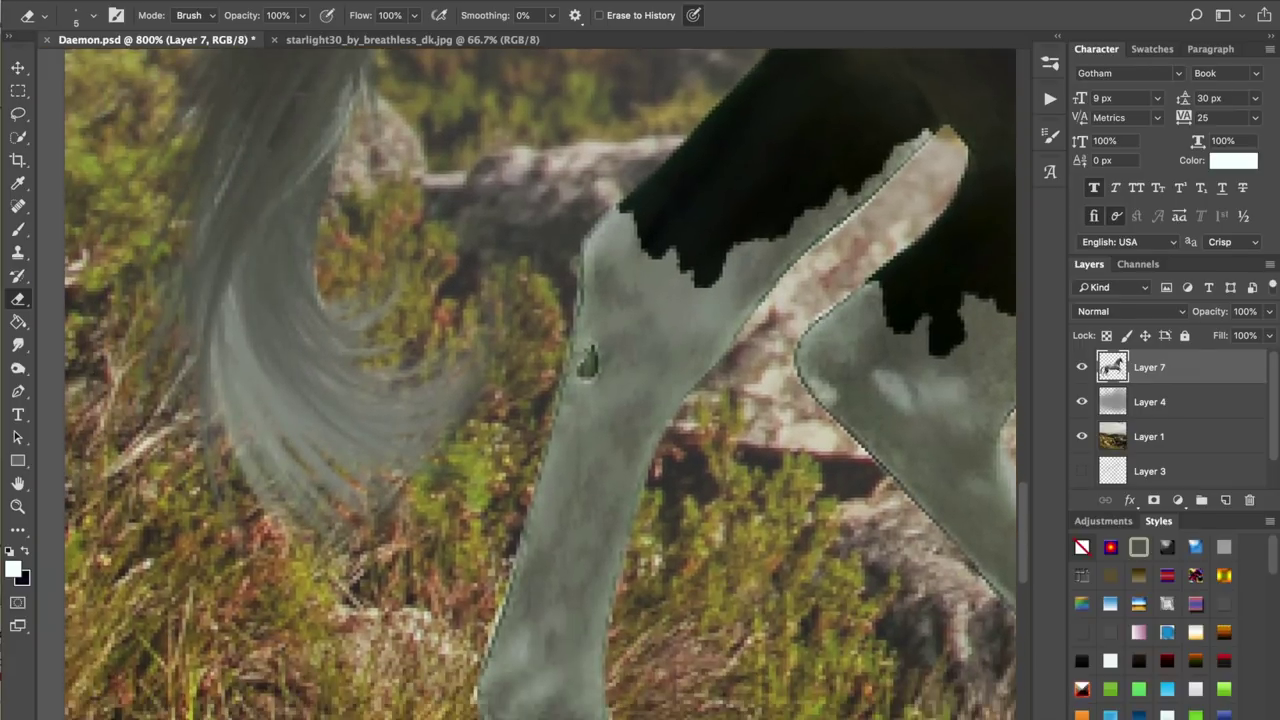
drag(582, 262, 556, 416)
scroll(560, 400, down, 10)
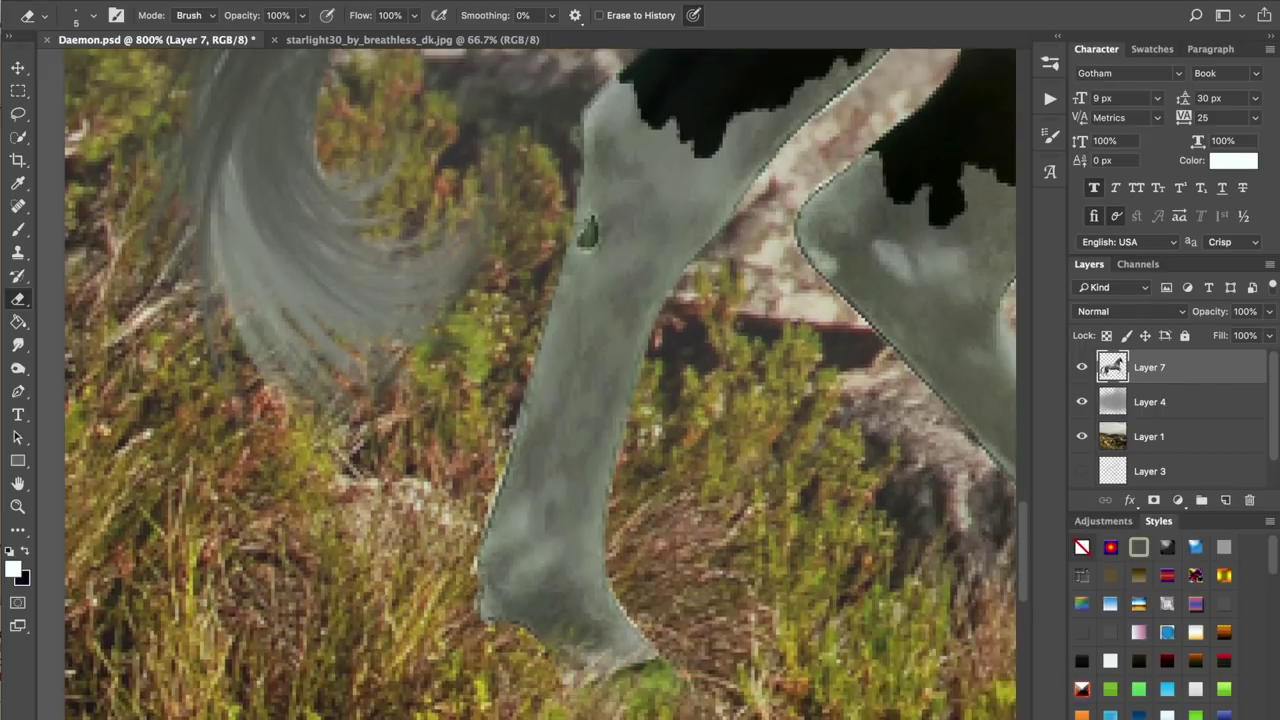
mouse_move(488, 330)
mouse_down()
mouse_move(455, 490)
mouse_move(530, 542)
mouse_up()
drag(600, 480, 632, 538)
- Erase the remaining fringe on the rearmost hind leg's outer edge below the hock and along its inner edge above the hock
scroll(632, 538, up, 6)
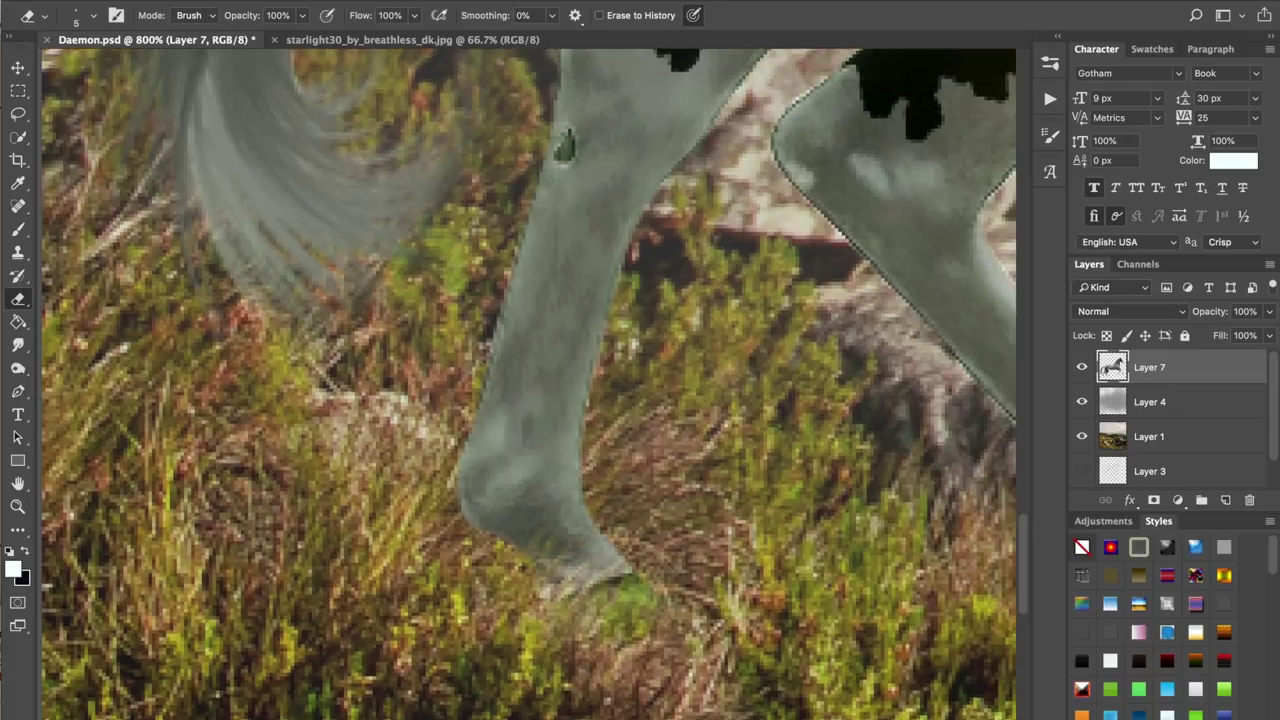
scroll(632, 538, right, 3)
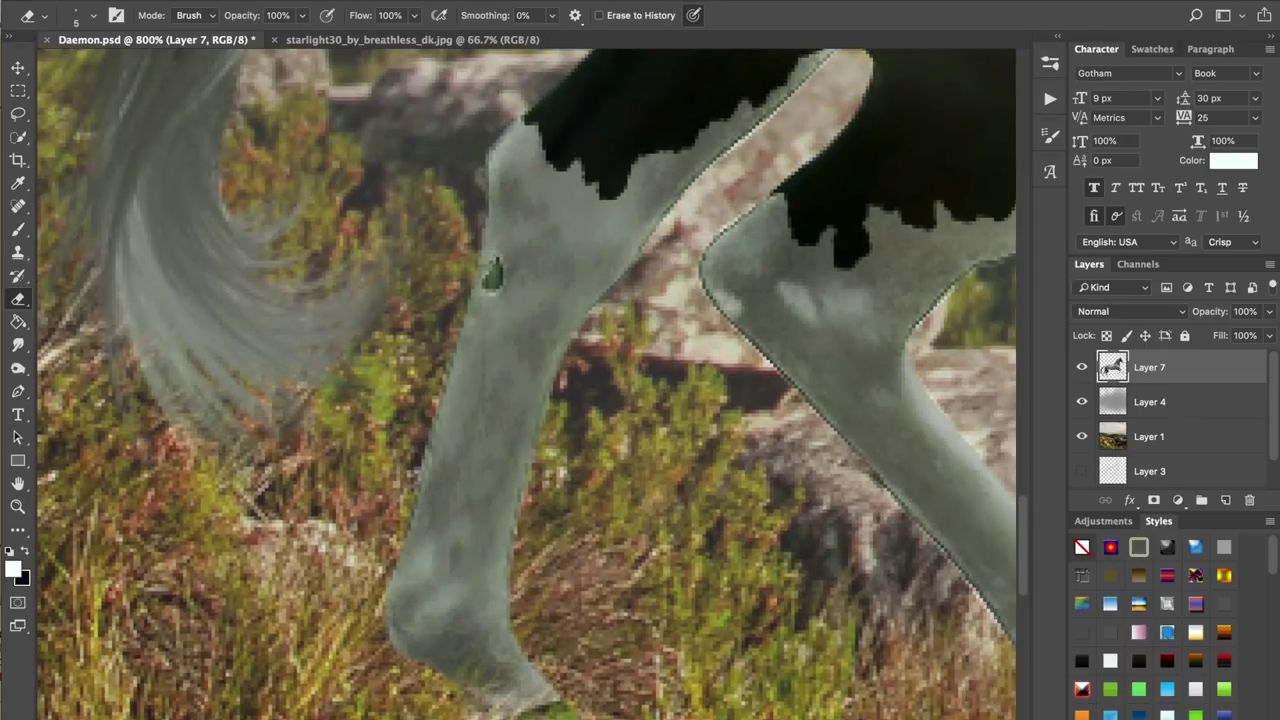
drag(428, 430, 424, 474)
scroll(528, 384, up, 4)
scroll(528, 384, right, 4)
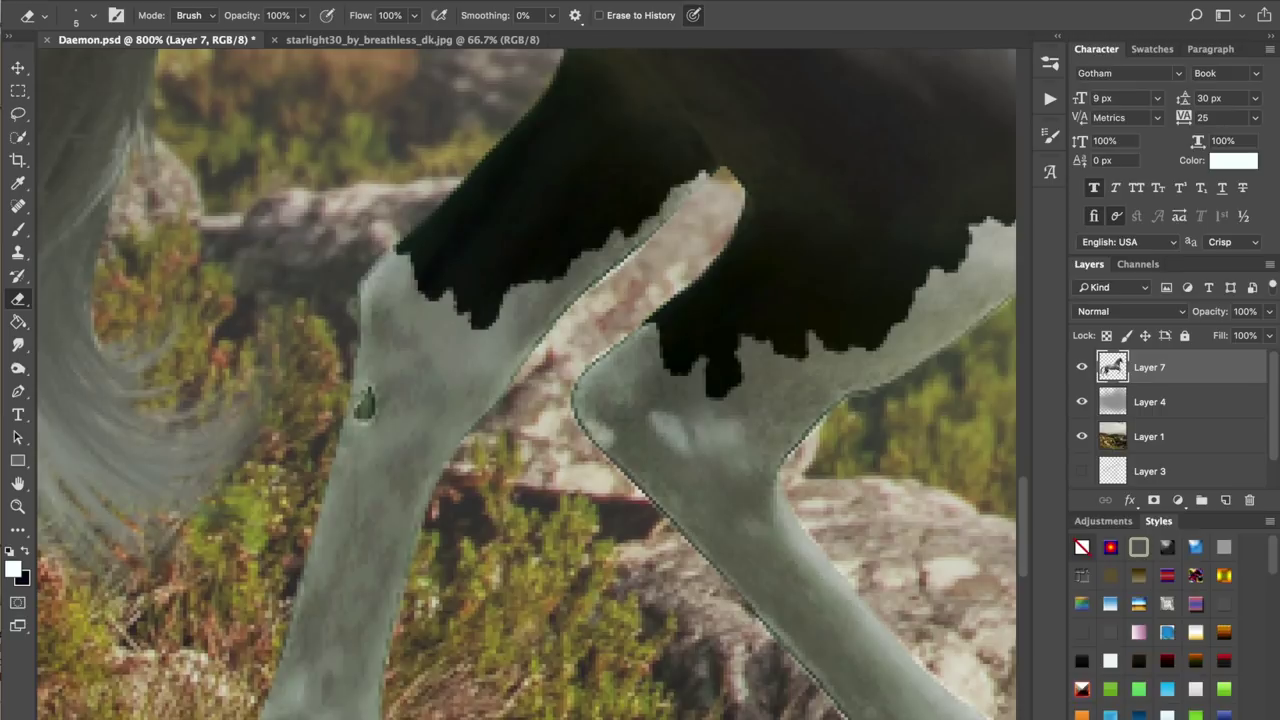
drag(525, 360, 654, 232)
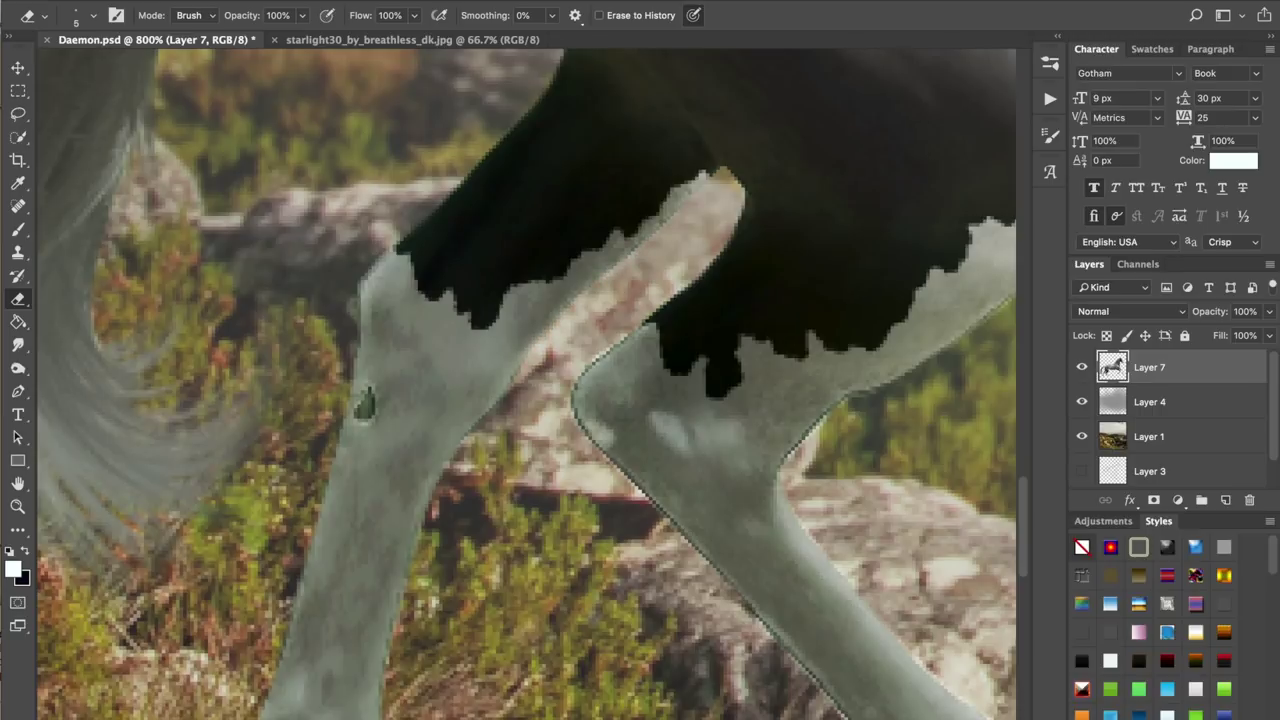
- Erase the dark fringe around the point of the forward hind leg's hock and along the thigh's lower edge
drag(577, 378, 650, 318)
mouse_move(574, 386)
mouse_down()
mouse_move(577, 416)
mouse_move(658, 512)
mouse_up()
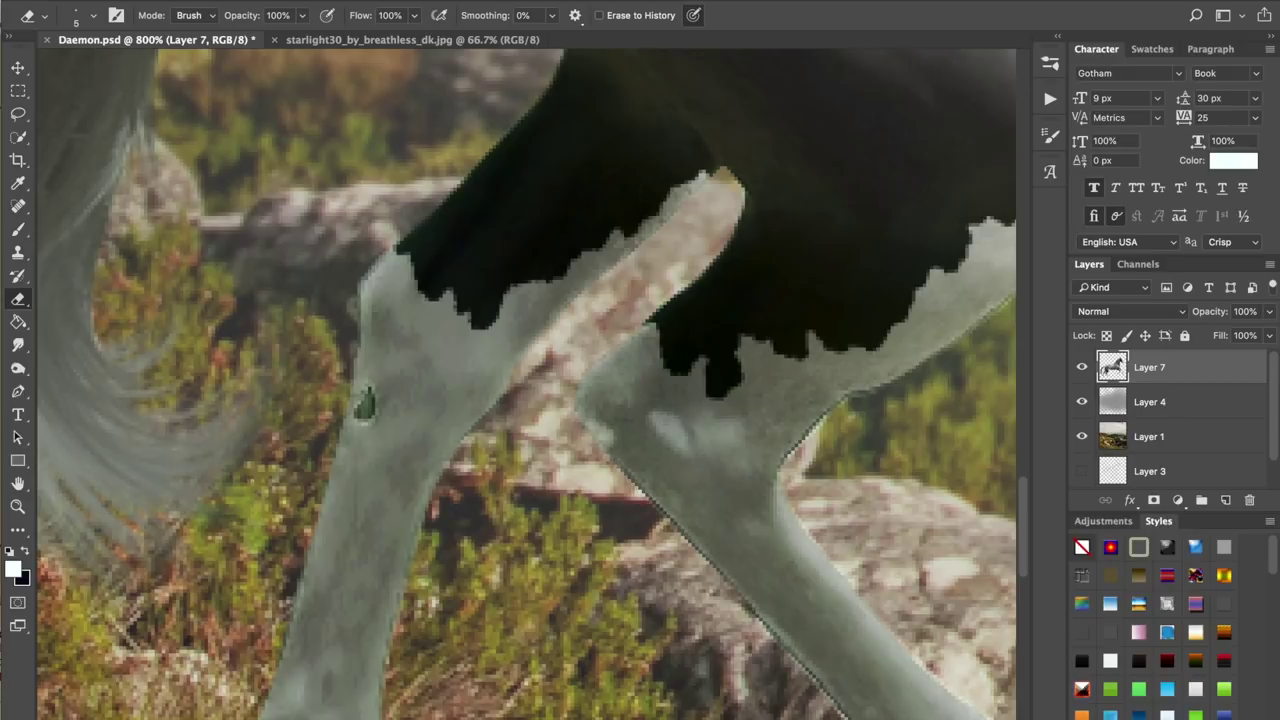
scroll(527, 384, right, 5)
drag(588, 388, 550, 432)
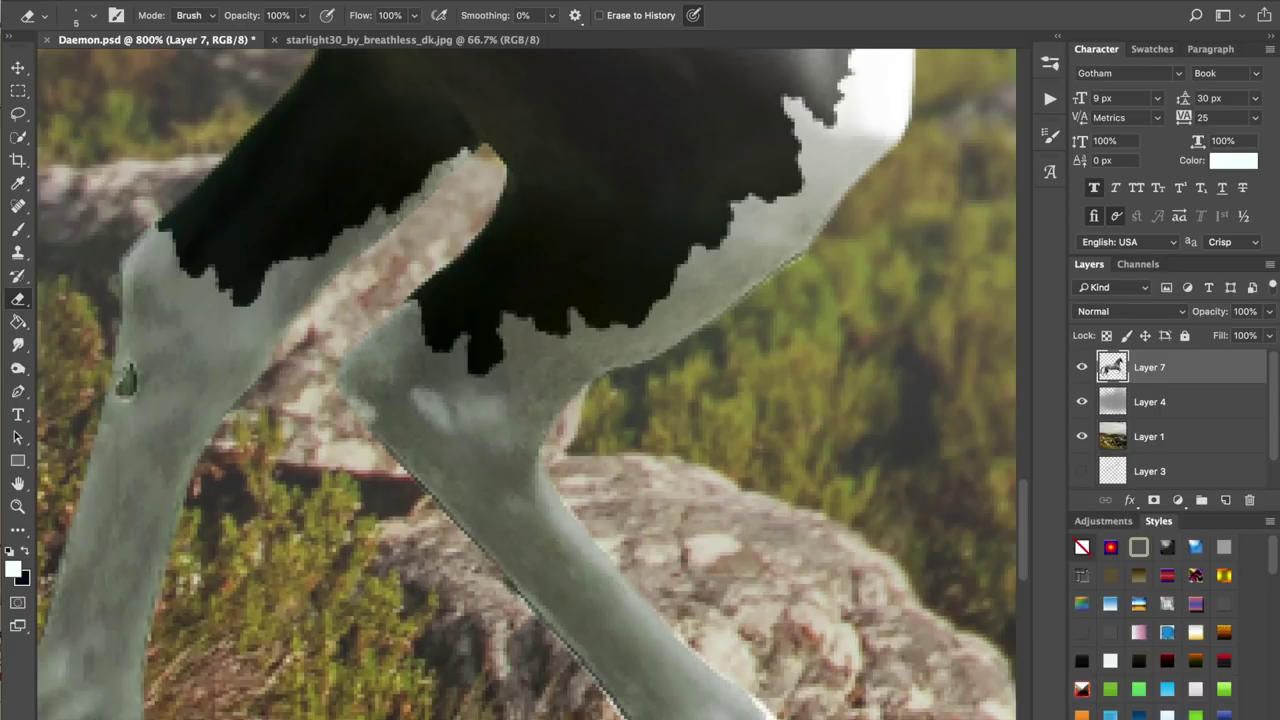
scroll(527, 384, right, 2)
scroll(527, 384, up, 1)
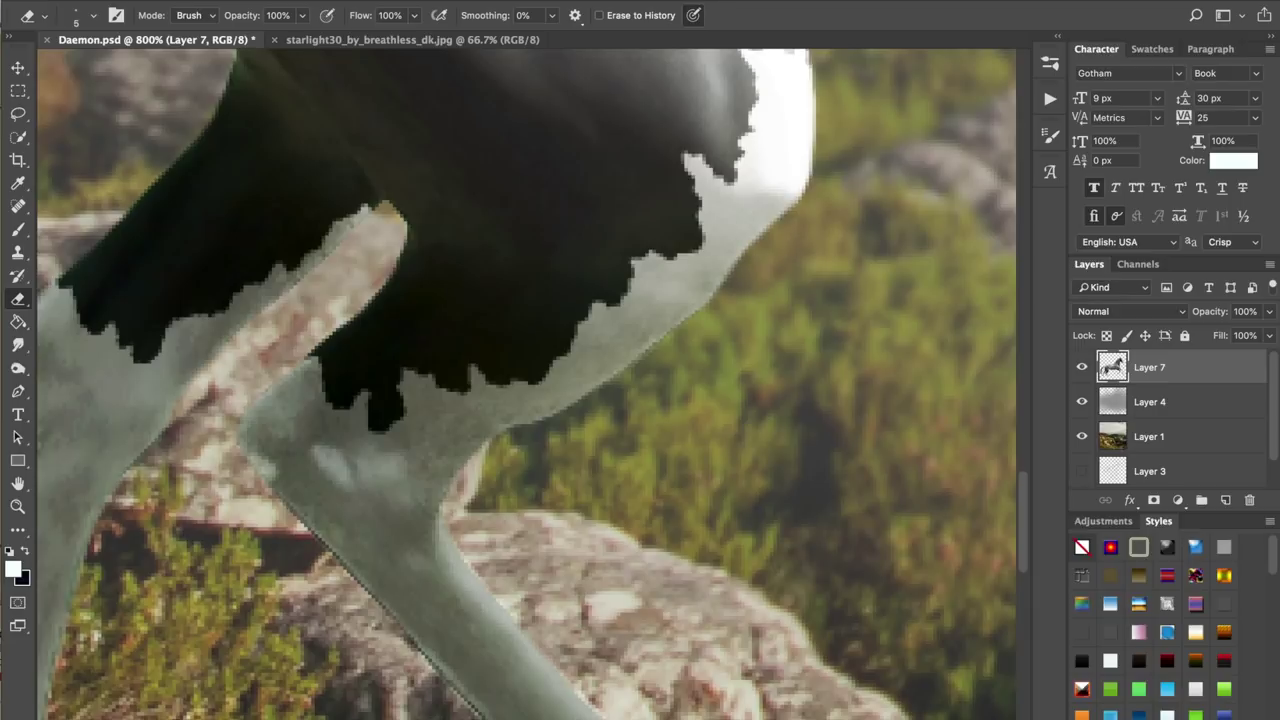
- Erase the dark fringe down the back edge of the forward hind leg's cannon and around the underside of its fetlock
scroll(527, 384, down, 5)
scroll(527, 384, left, 3)
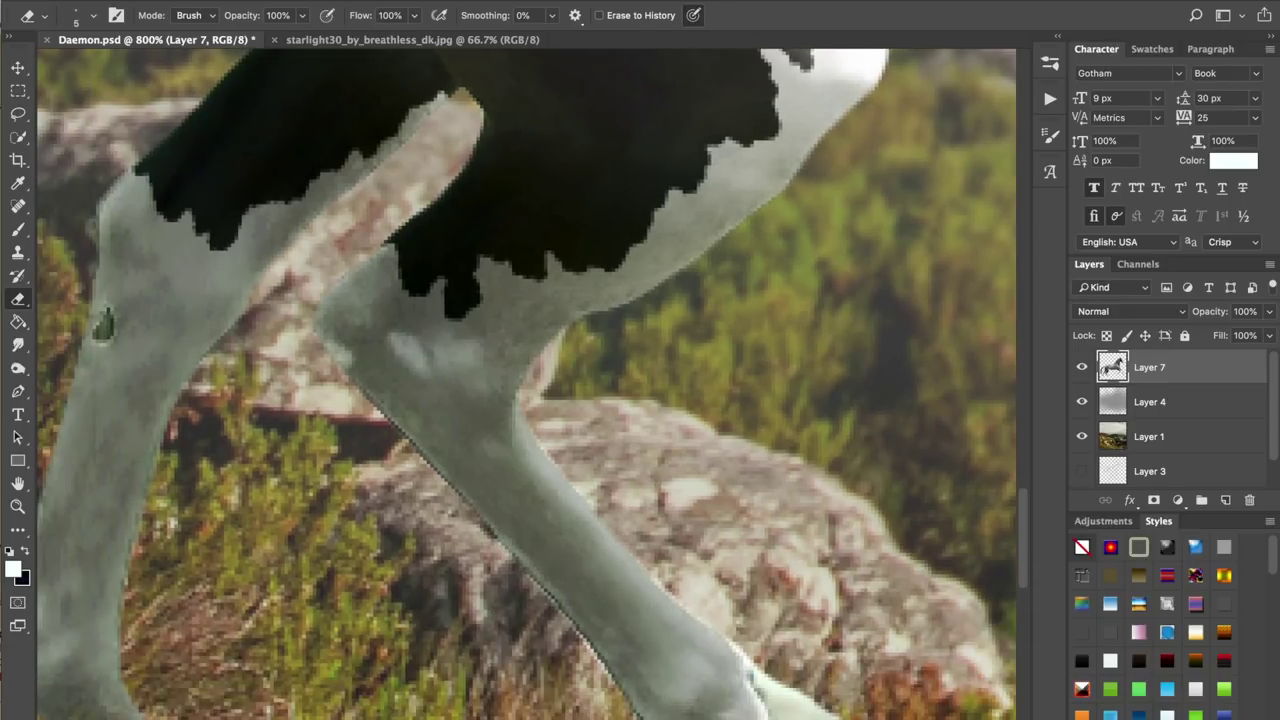
scroll(548, 597, down, 4)
scroll(548, 597, right, 1)
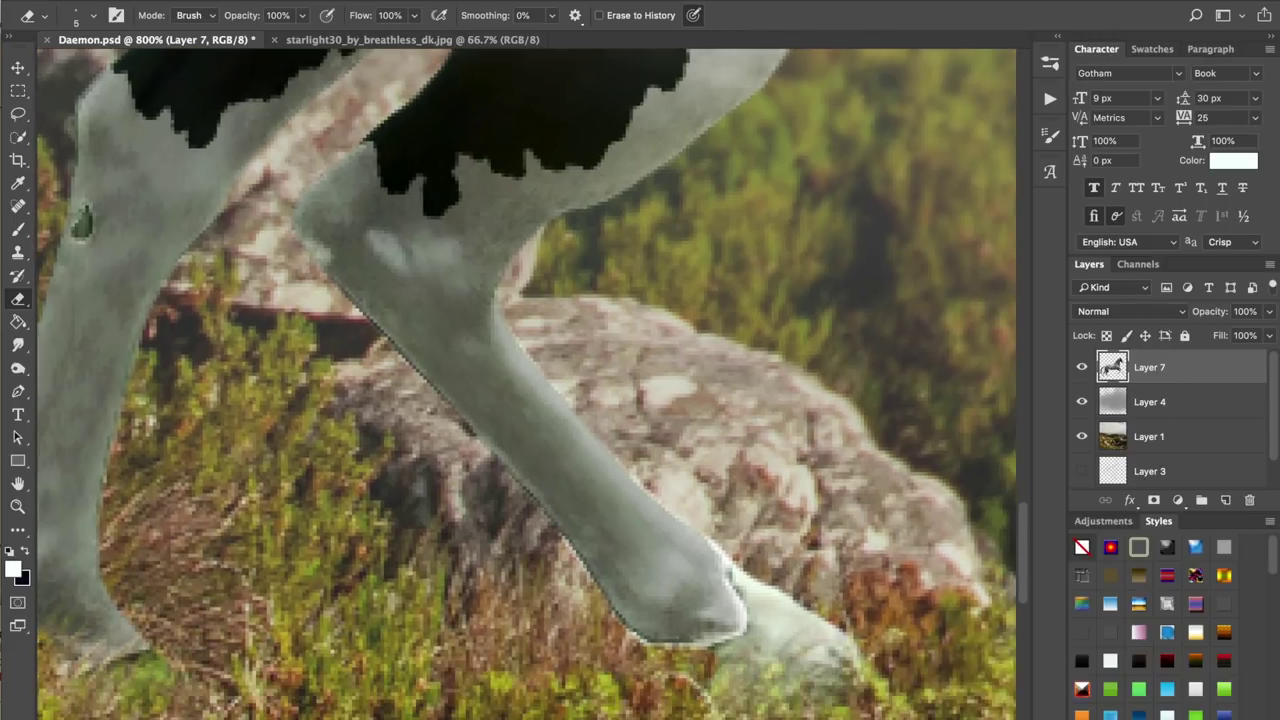
drag(614, 618, 678, 646)
drag(328, 274, 434, 387)
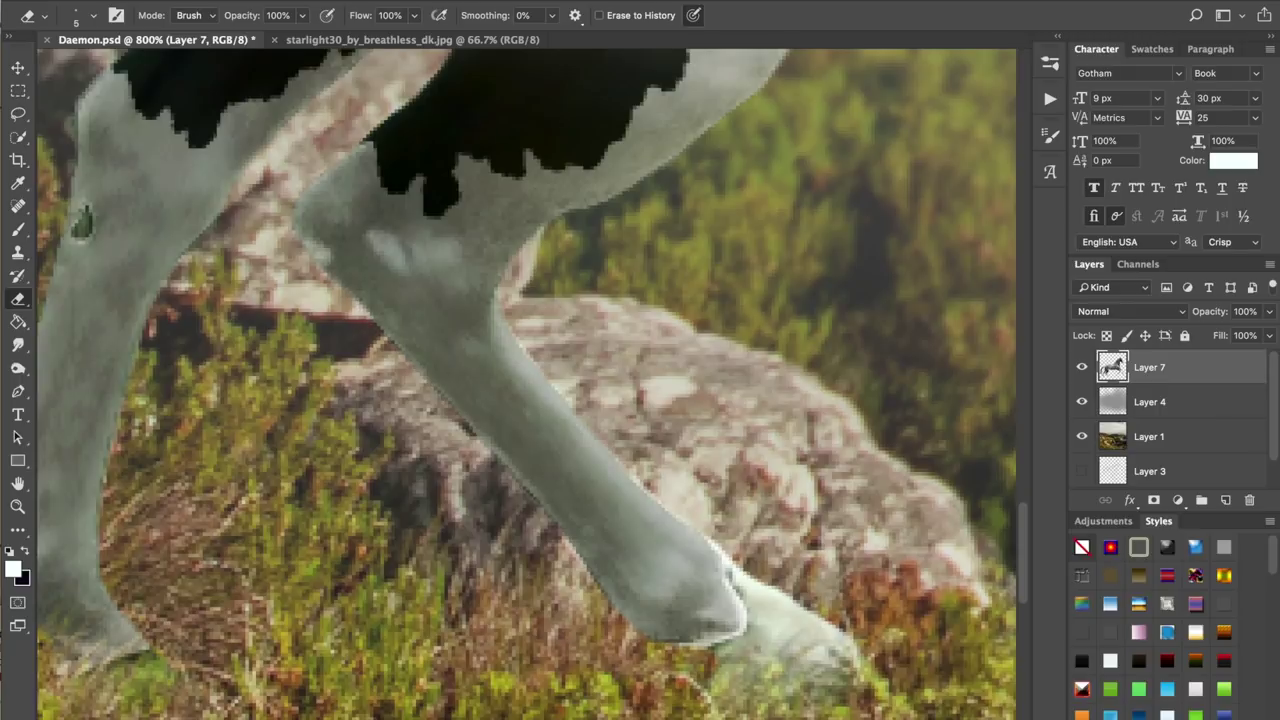
- Erase the dark edge pixels along the underside of the raised foreleg's pastern and fetlock
scroll(527, 384, up, 5)
scroll(527, 384, right, 15)
scroll(527, 384, up, 5)
scroll(527, 384, right, 3)
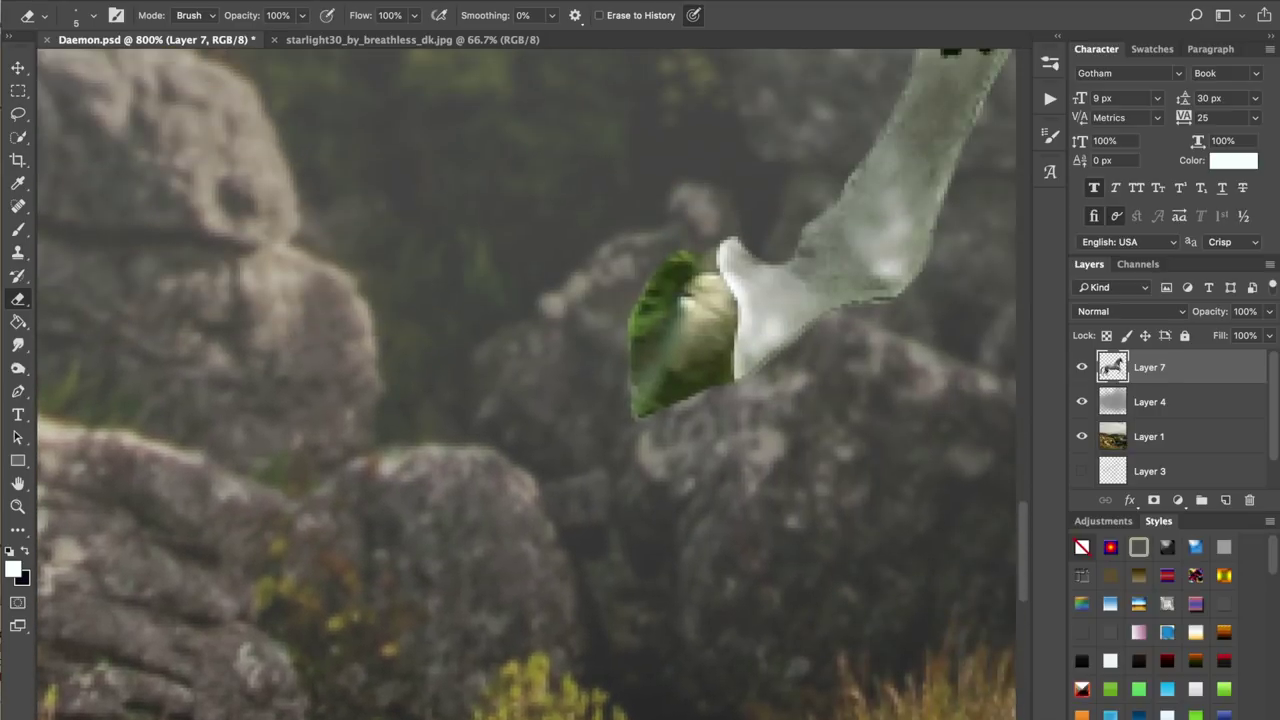
scroll(527, 384, up, 2)
scroll(527, 384, right, 2)
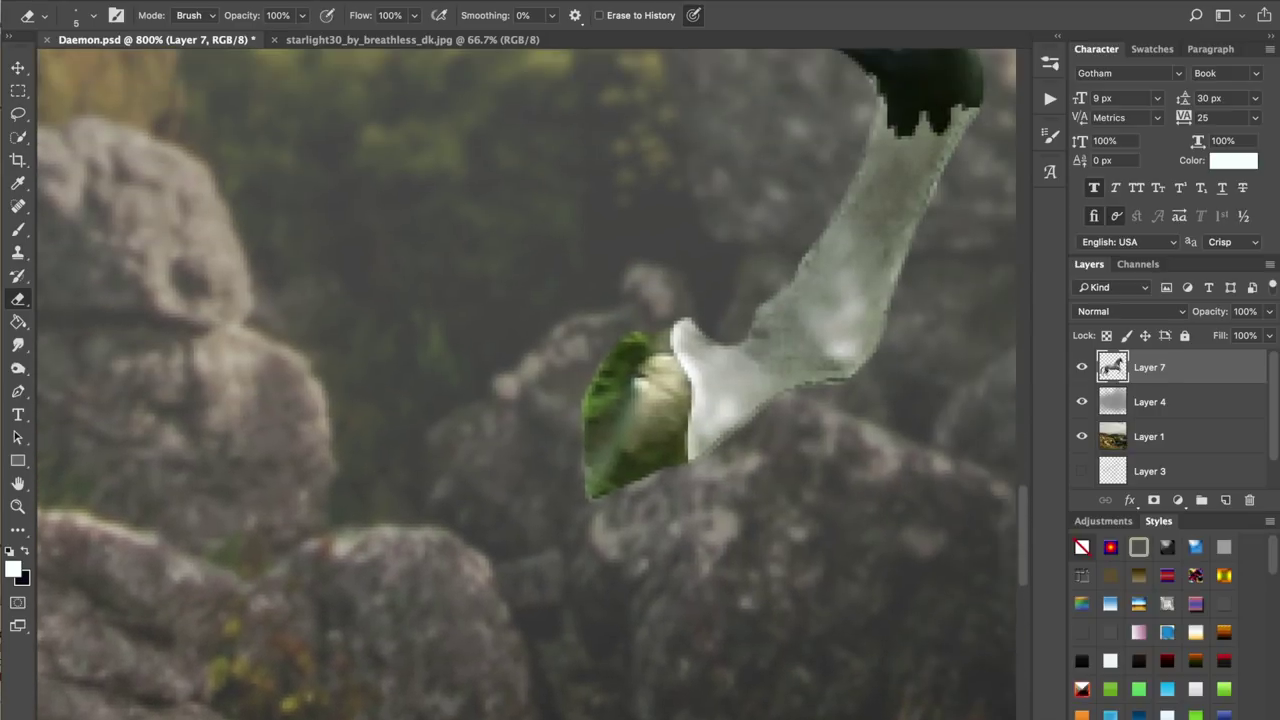
click(638, 325)
key(ctrl+z)
scroll(527, 384, up, 5)
scroll(527, 384, right, 8)
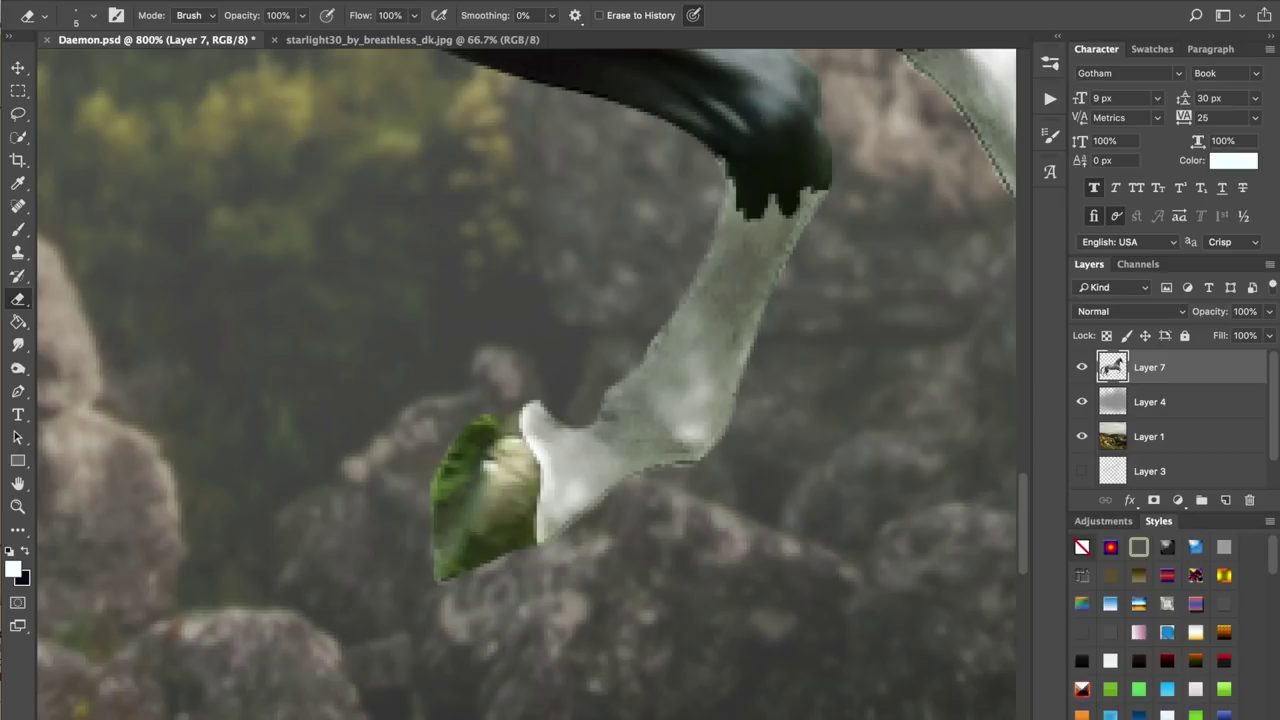
drag(563, 531, 592, 508)
drag(668, 481, 686, 479)
drag(680, 300, 499, 579)
drag(726, 338, 821, 466)
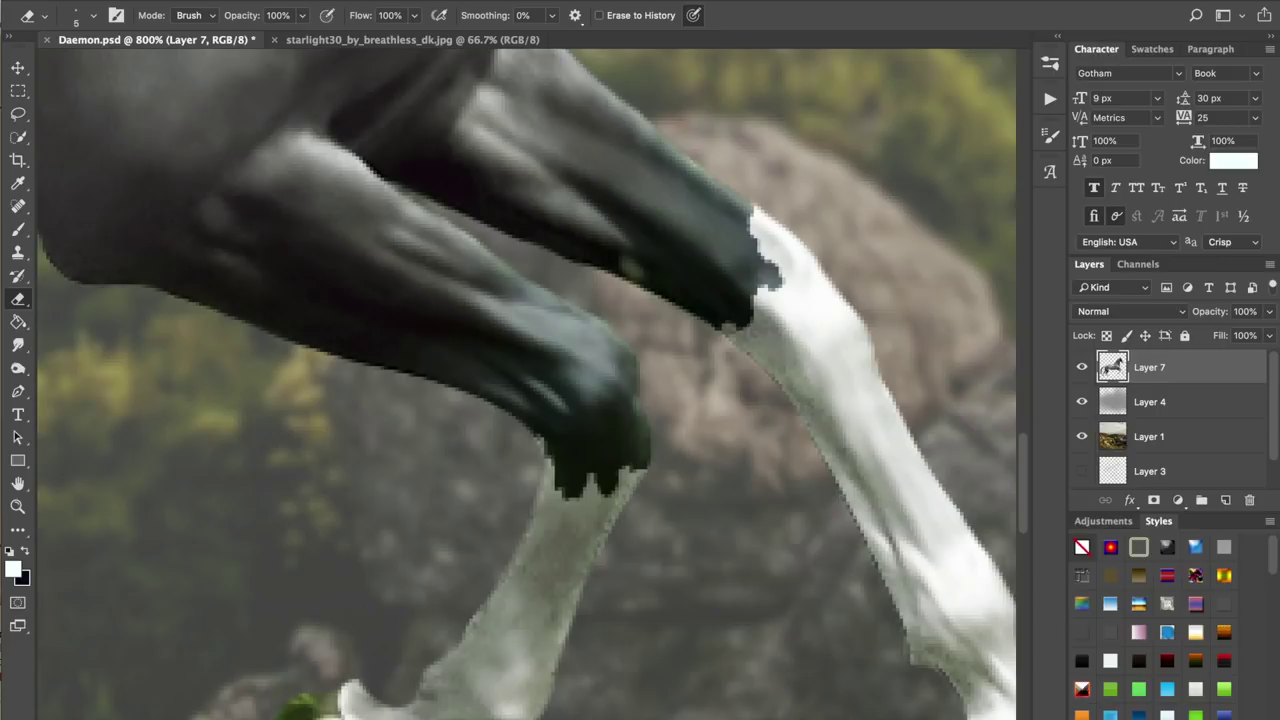
- Inspect the outlines of both forelegs and the chest for leftover edge pixels
scroll(526, 384, down, 5)
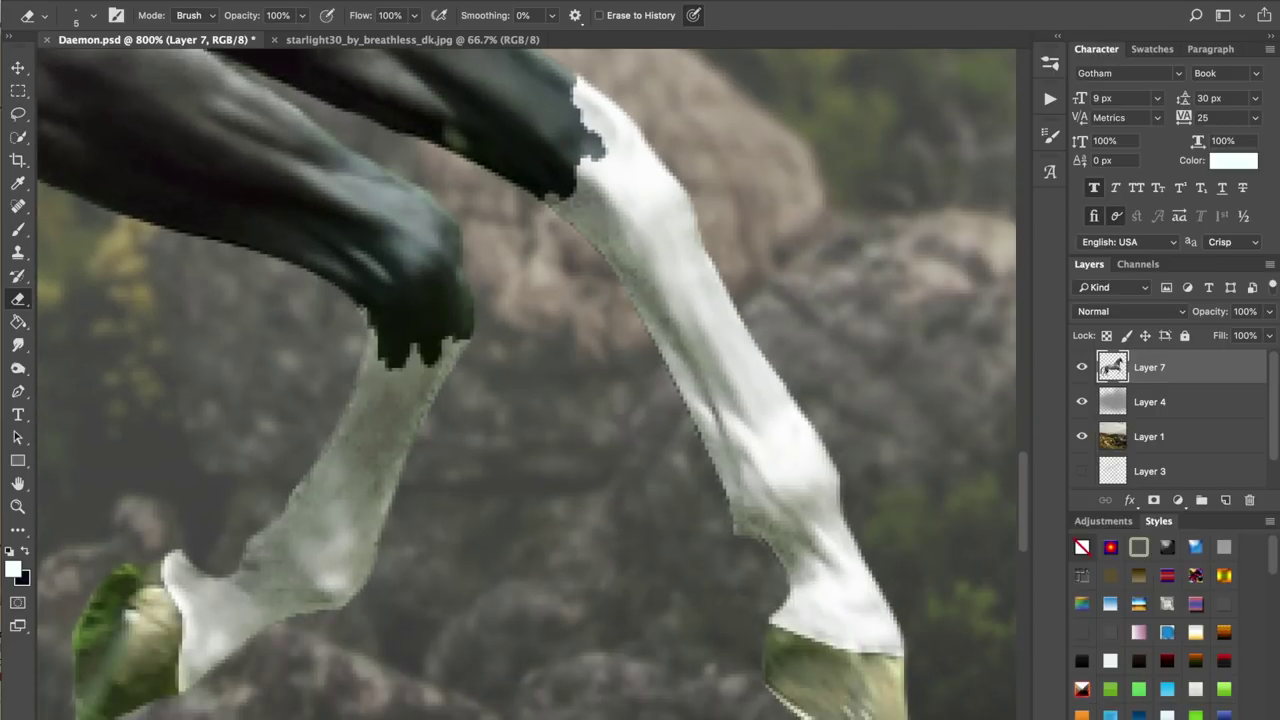
scroll(526, 384, down, 5)
scroll(526, 384, up, 8)
scroll(526, 384, right, 4)
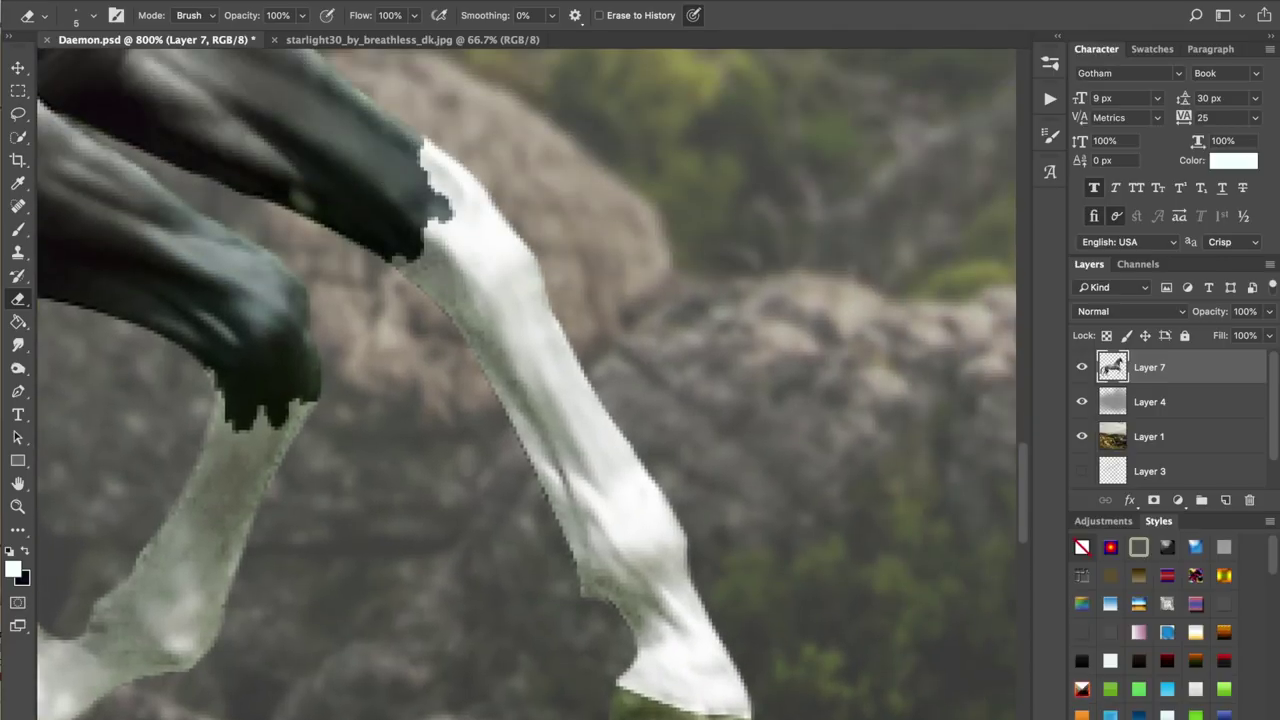
scroll(526, 384, up, 2)
scroll(526, 384, up, 5)
scroll(526, 384, left, 7)
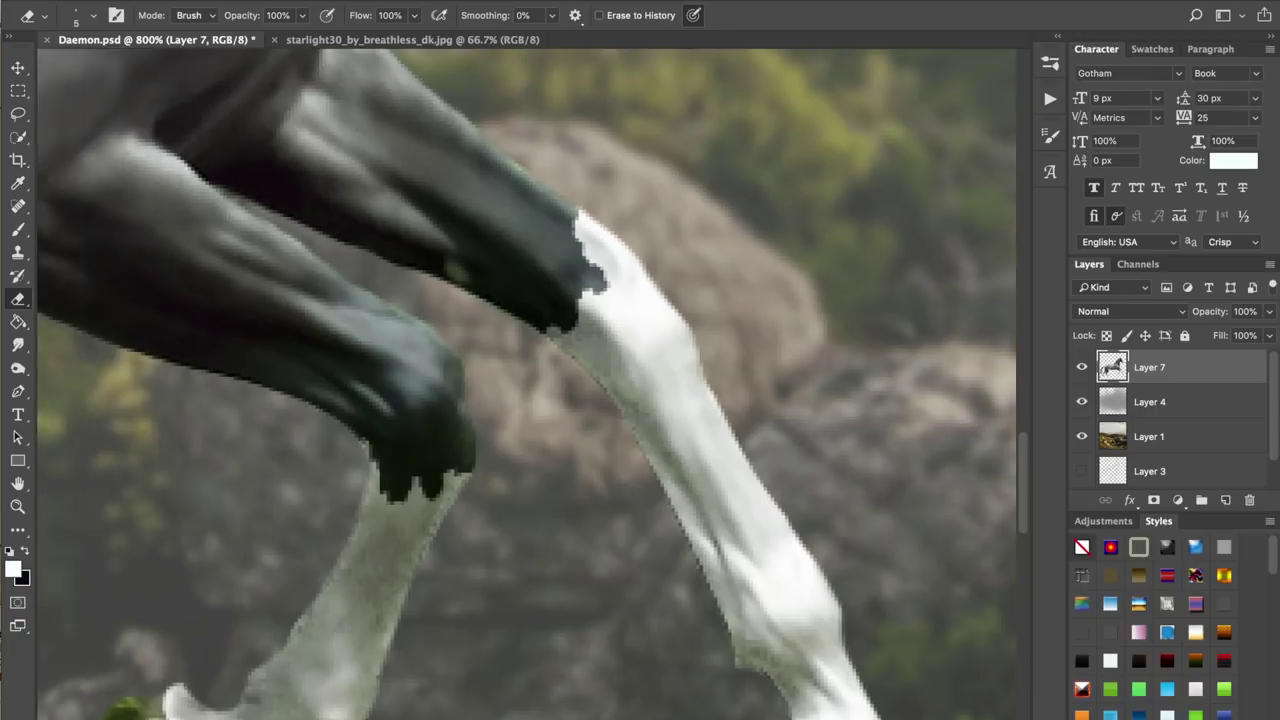
scroll(526, 384, up, 15)
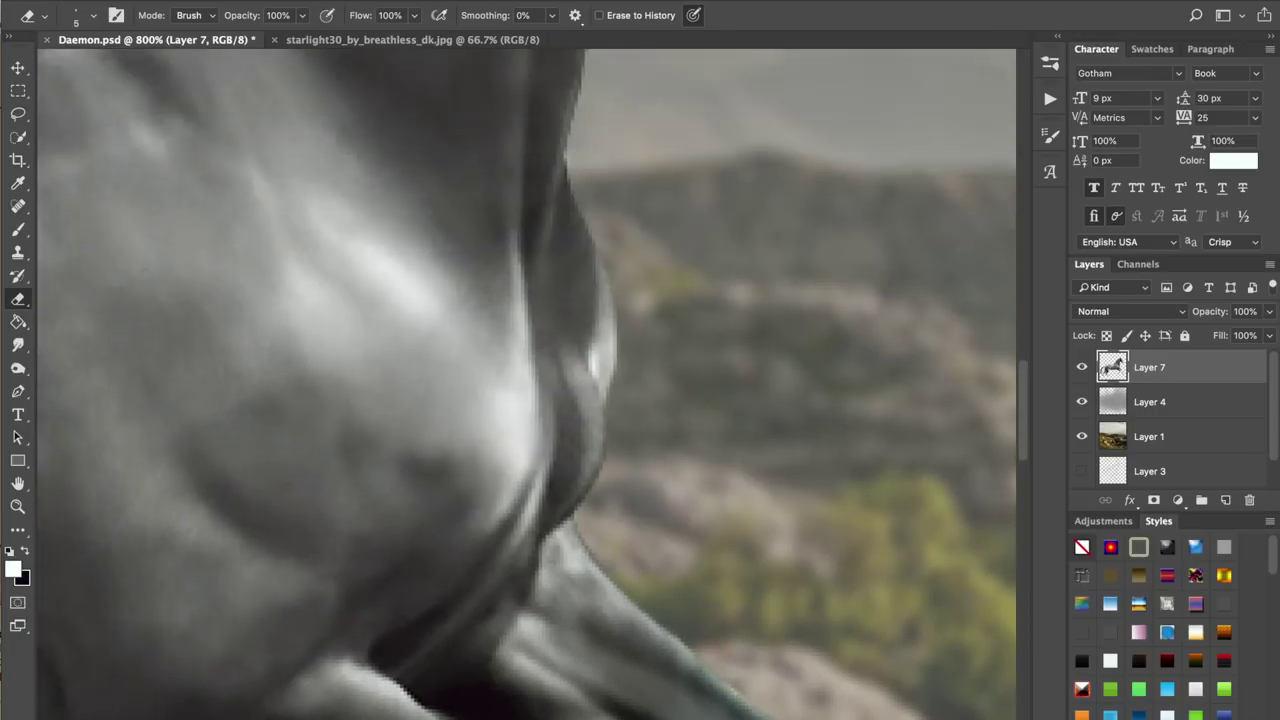
scroll(526, 384, down, 15)
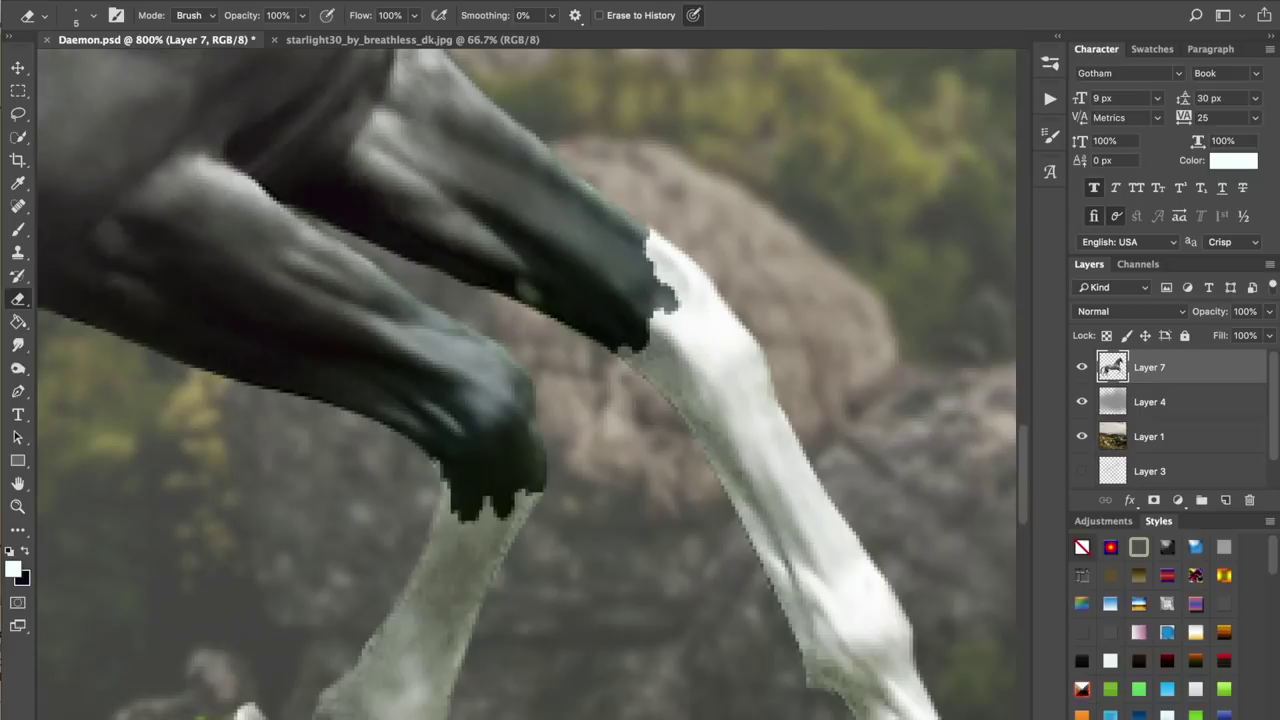
scroll(526, 384, down, 10)
scroll(526, 384, left, 10)
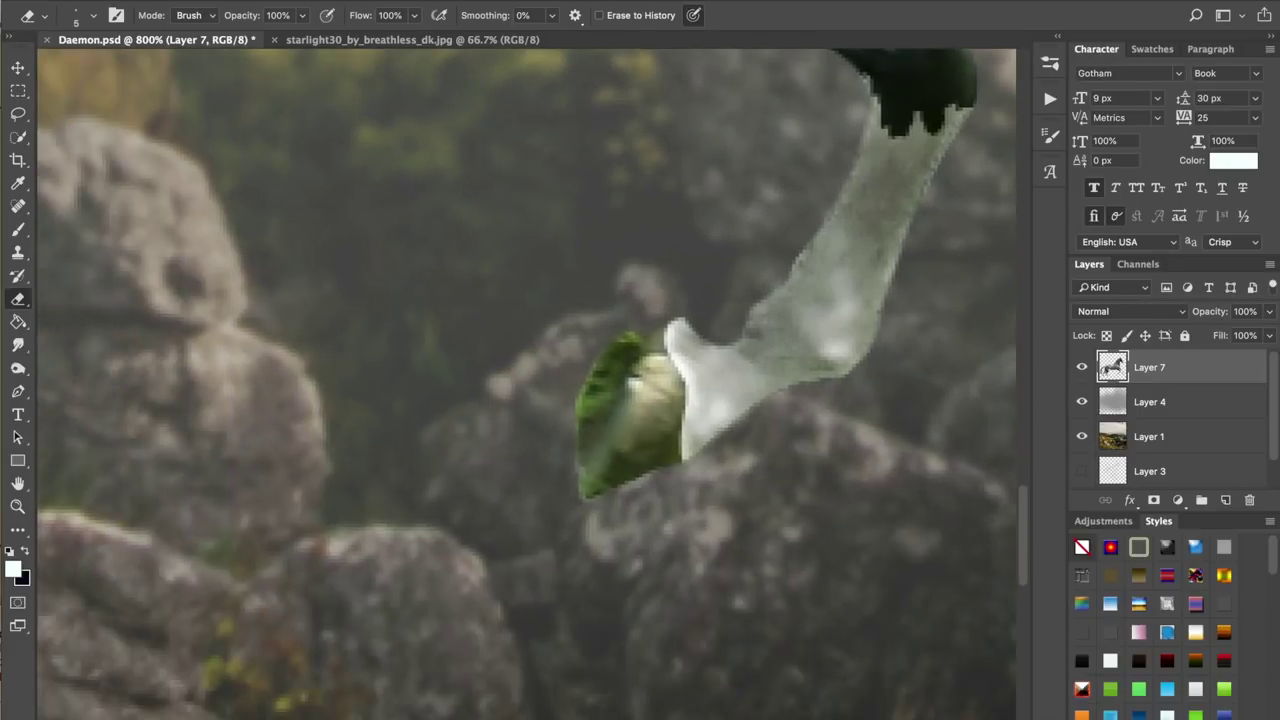
- Inspect the outlines of both hind legs from the hocks to the hooves for leftover edge pixels
scroll(526, 384, up, 3)
scroll(526, 384, left, 3)
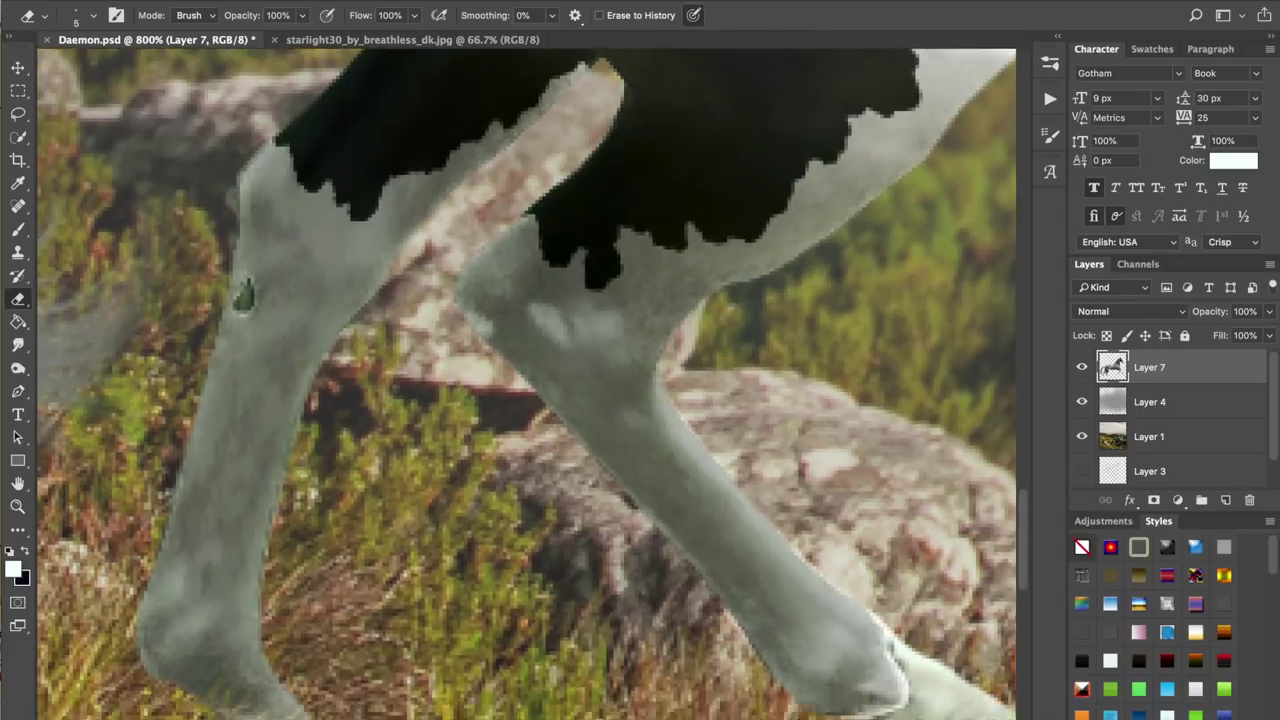
scroll(526, 384, down, 4)
scroll(526, 384, right, 5)
scroll(526, 384, up, 4)
scroll(526, 384, down, 4)
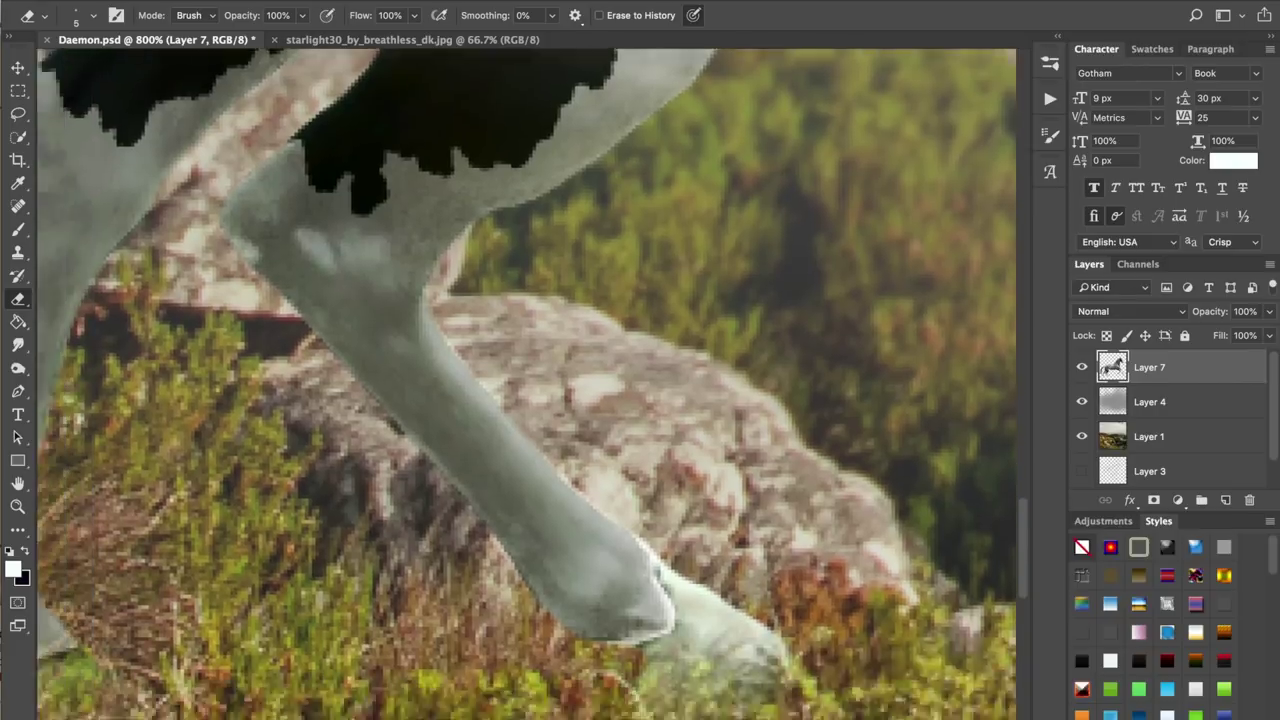
scroll(526, 384, left, 8)
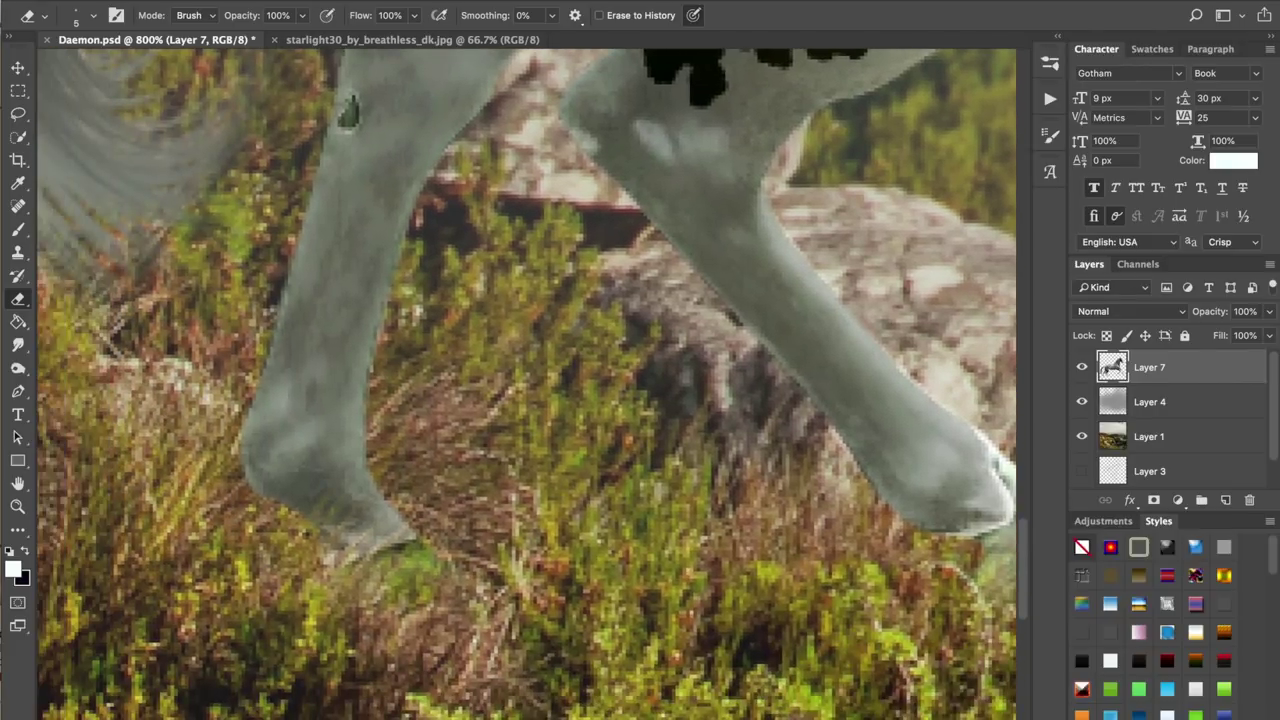
scroll(526, 384, down, 4)
scroll(526, 384, left, 1)
key(super+minus)
key(super+minus)
key(super+minus)
key(super+minus)
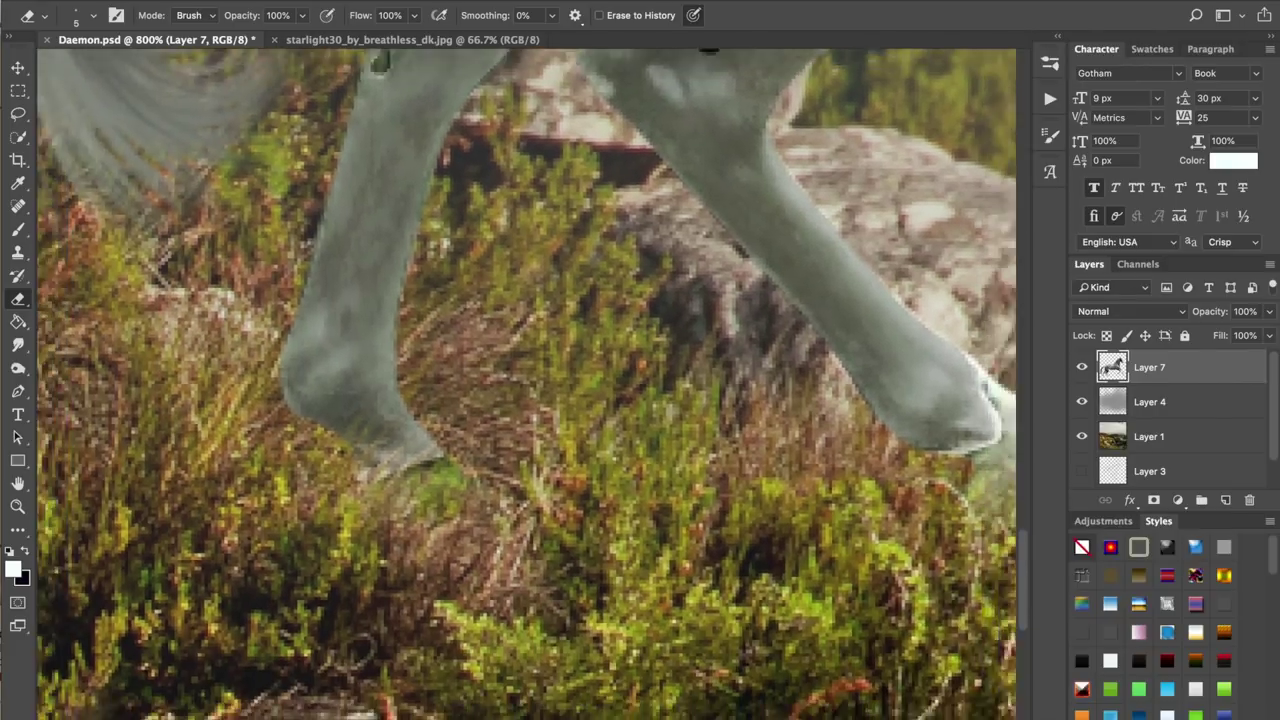
key(super+plus)
key(super+plus)
key(super+plus)
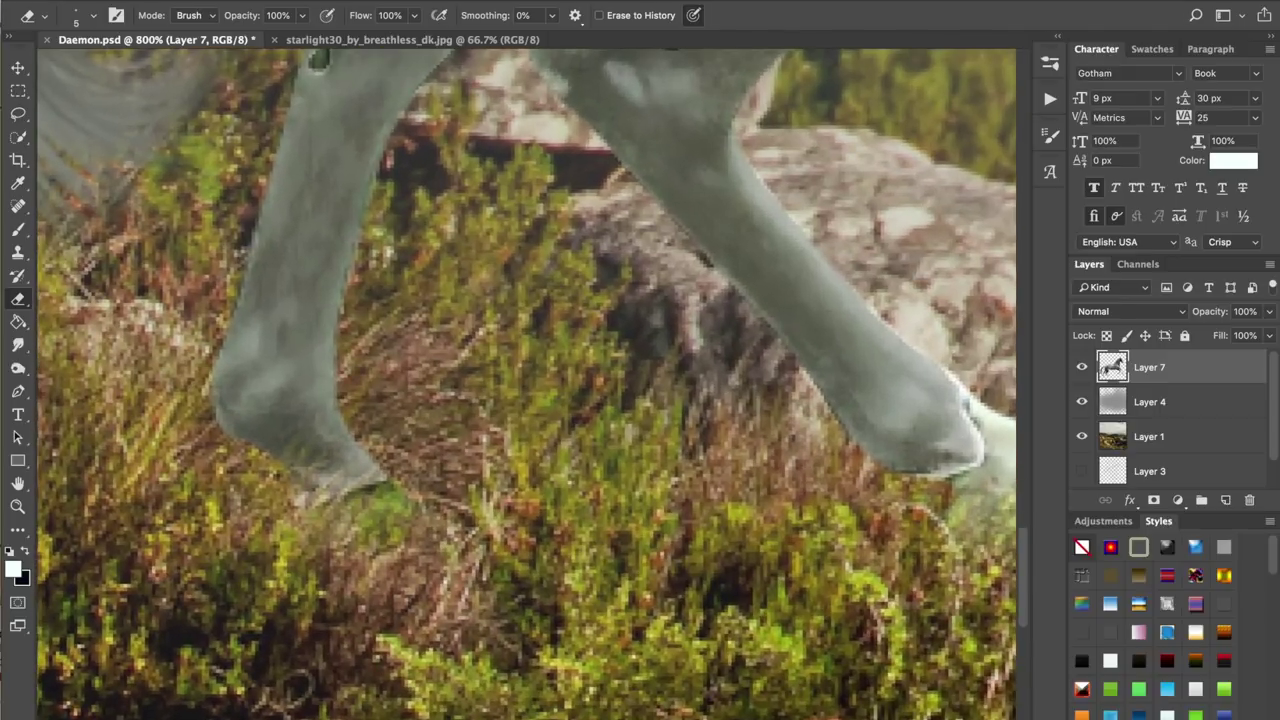
scroll(526, 384, left, 8)
scroll(526, 384, up, 11)
scroll(526, 384, right, 2)
scroll(526, 384, right, 7)
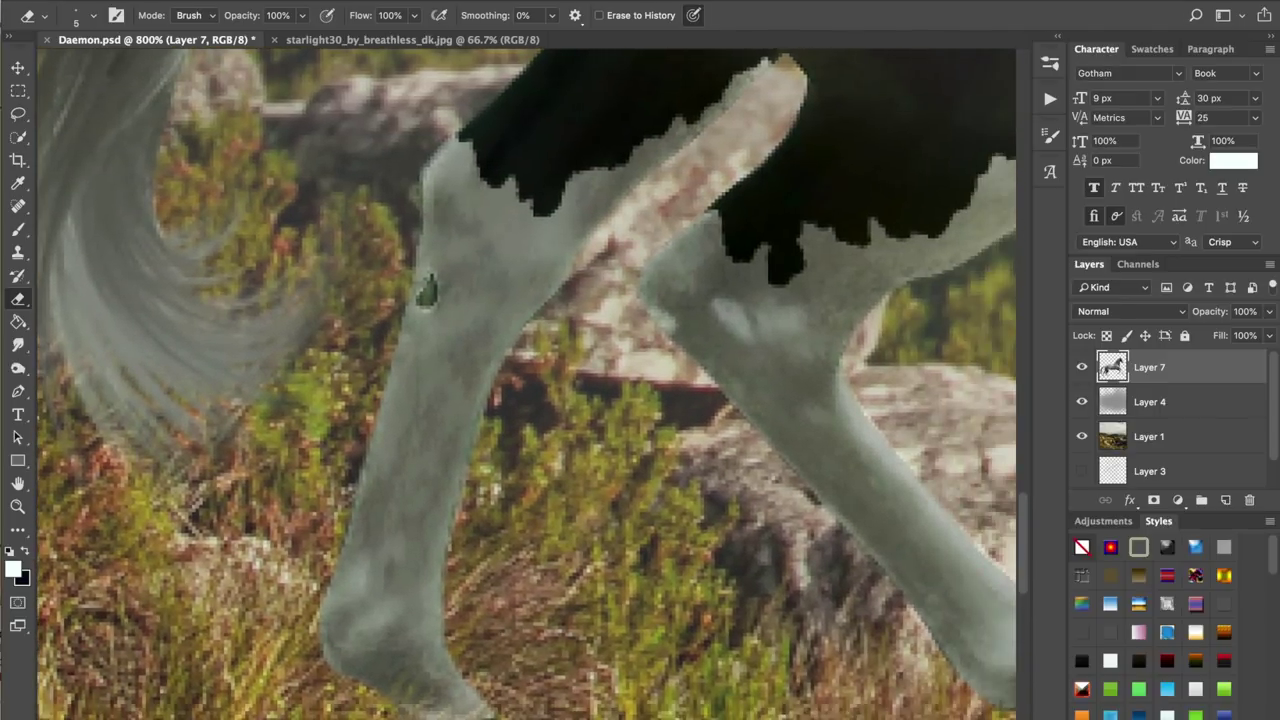
scroll(526, 384, up, 1)
scroll(526, 384, down, 3)
scroll(526, 384, left, 1)
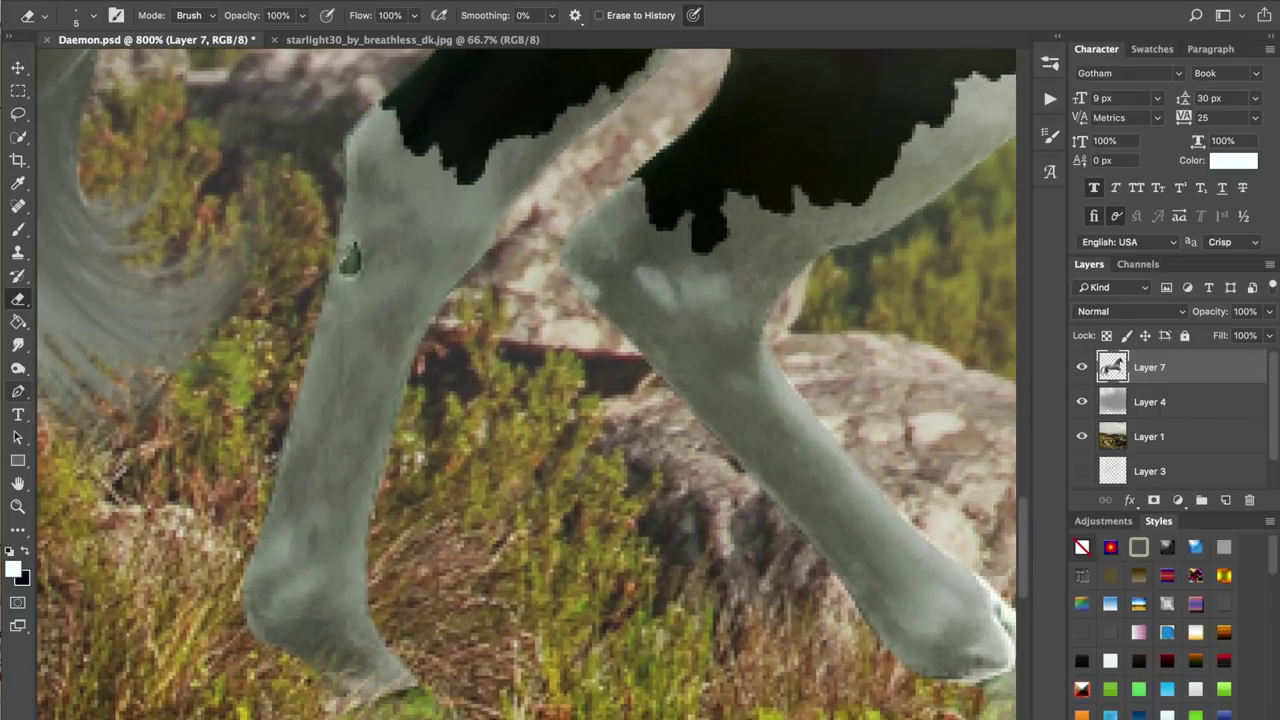
- Set up the Smudge tool with 5% strength and a 9 px brush for smoothing the hind legs
click(18, 345)
click(88, 377)
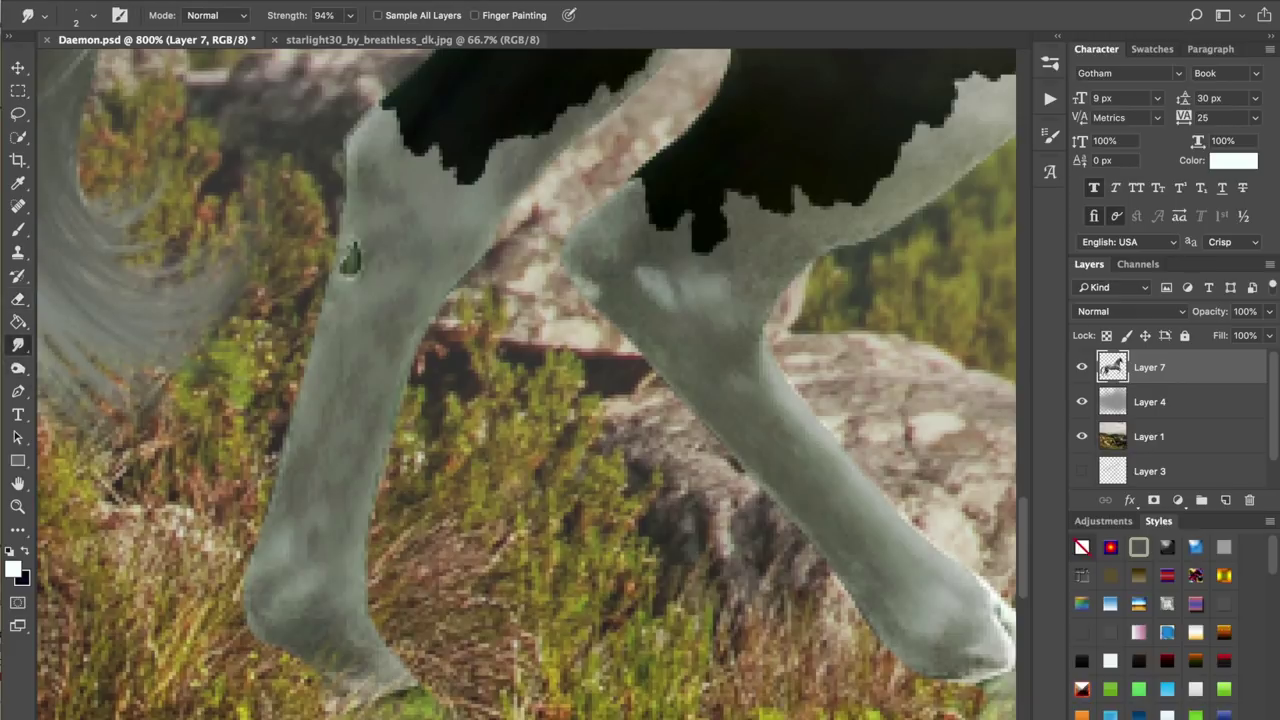
drag(334, 17, 314, 17)
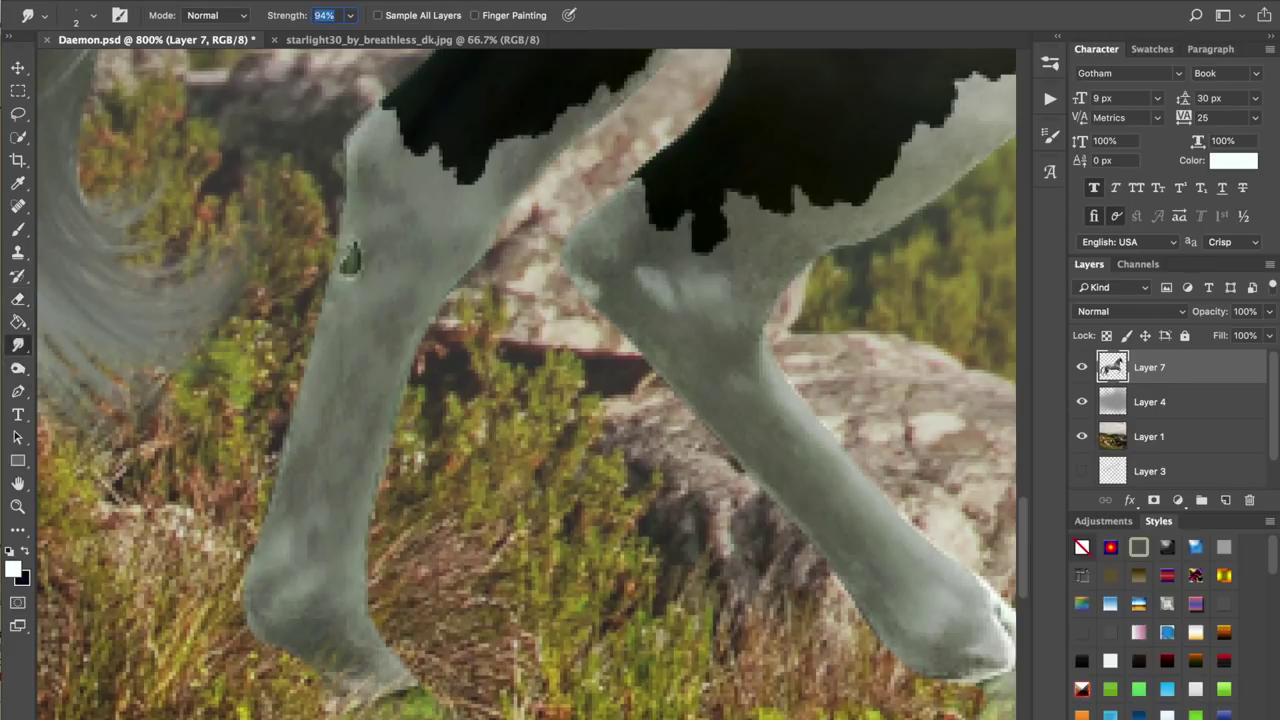
text(5)
key(Return)
key(bracketright)
key(bracketright)
scroll(526, 384, up, 3)
scroll(526, 384, right, 2)
key(bracketleft)
key(bracketleft)
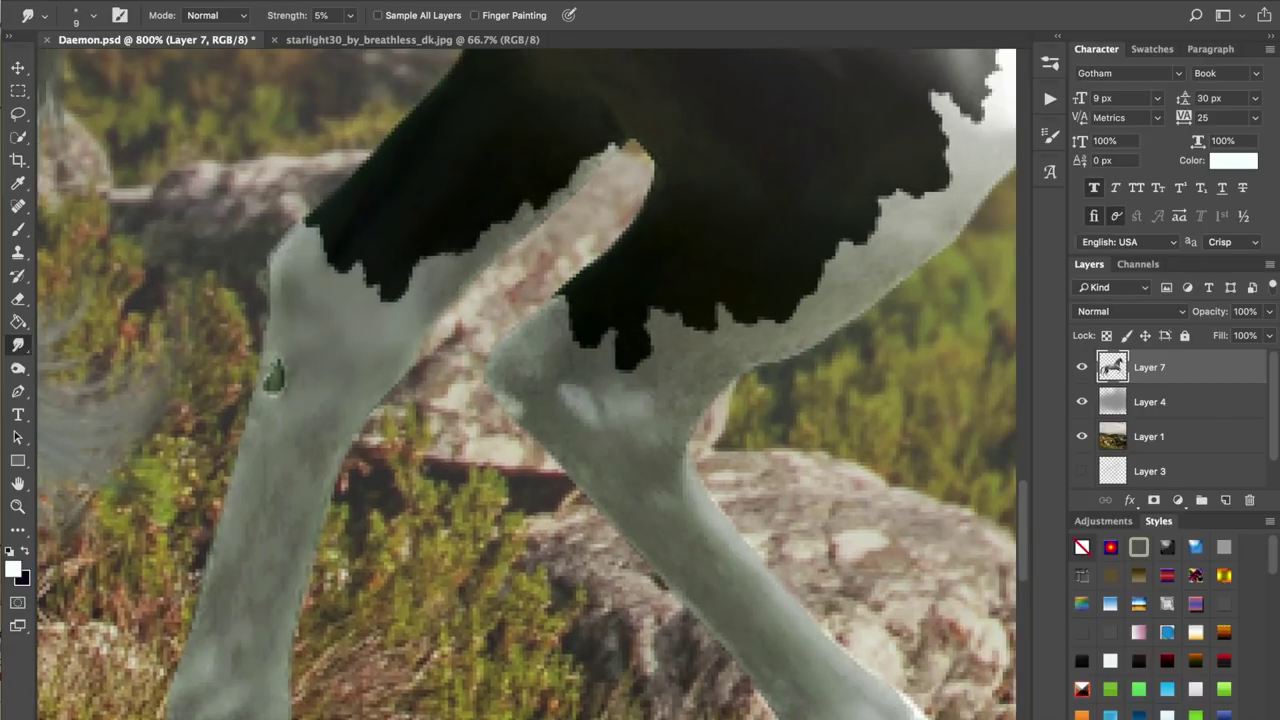
- Smooth the mottled shading on the hind legs and hocks with a 25 px Smudge brush at 5% strength
scroll(526, 384, down, 3)
scroll(526, 384, left, 2)
key(bracketright)
key(bracketright)
key(bracketright)
key(bracketright)
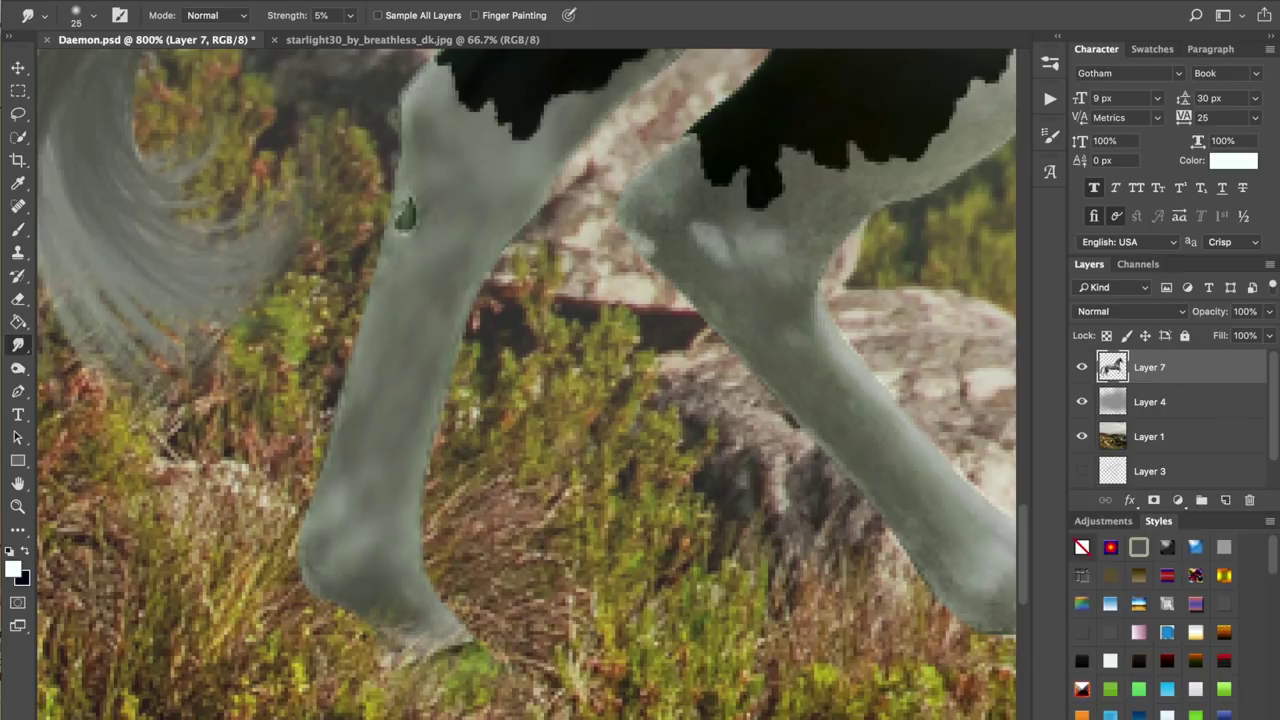
scroll(526, 384, right, 3)
scroll(526, 384, up, 3)
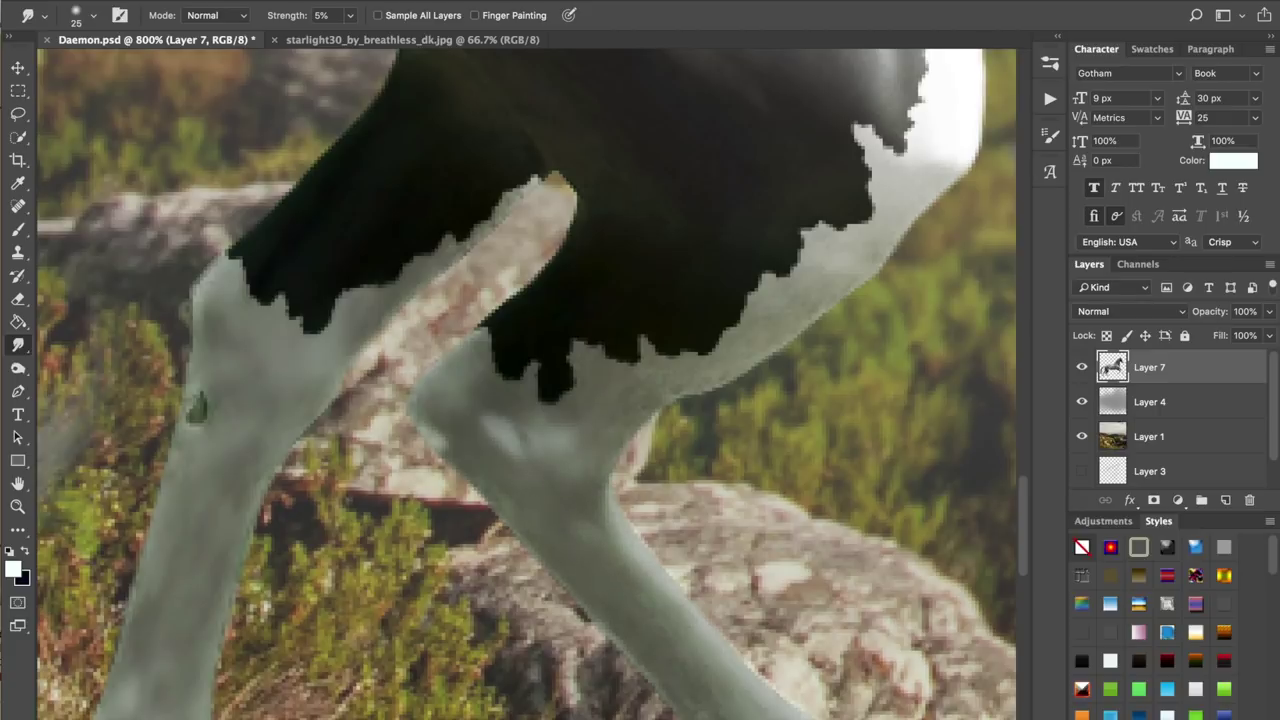
- Smudge the white marking along the forward hind leg's thigh and hock, using brush sizes of 8 and 15 px
scroll(526, 384, right, 1)
scroll(526, 384, up, 1)
key(bracketleft)
key(bracketleft)
key(bracketleft)
key(bracketleft)
key(bracketleft)
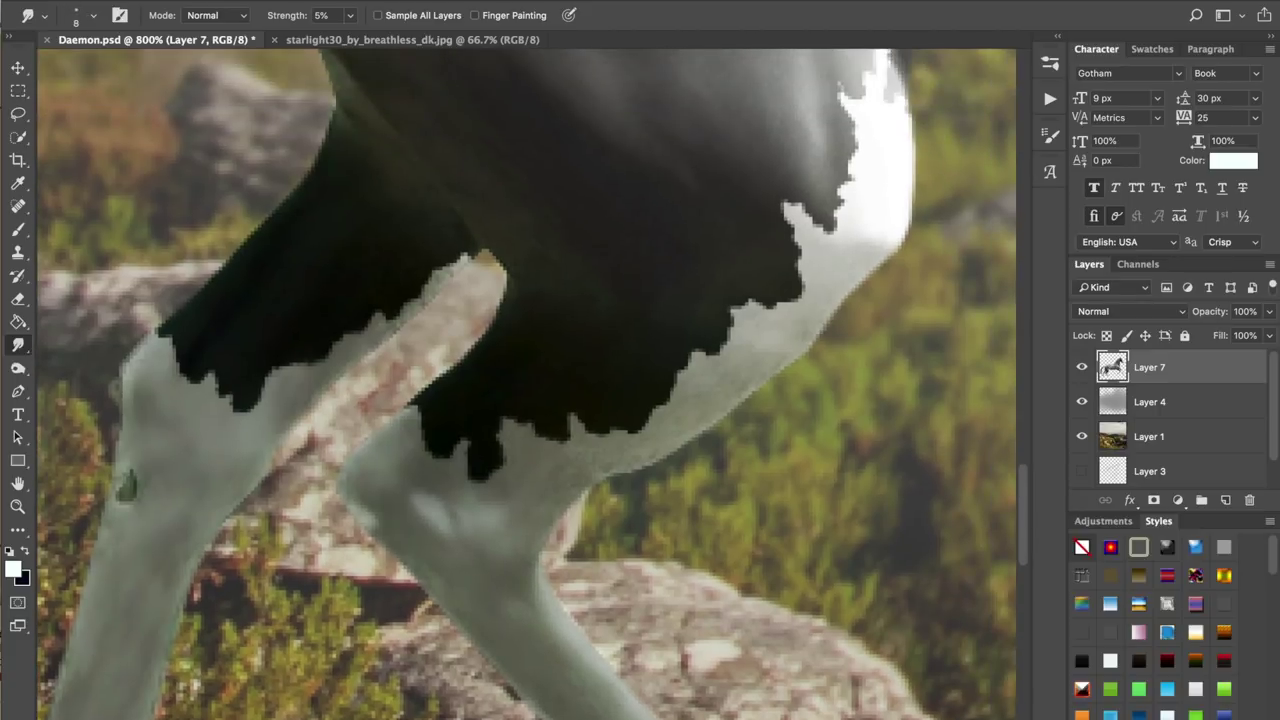
key(bracketright)
key(bracketright)
scroll(526, 384, down, 5)
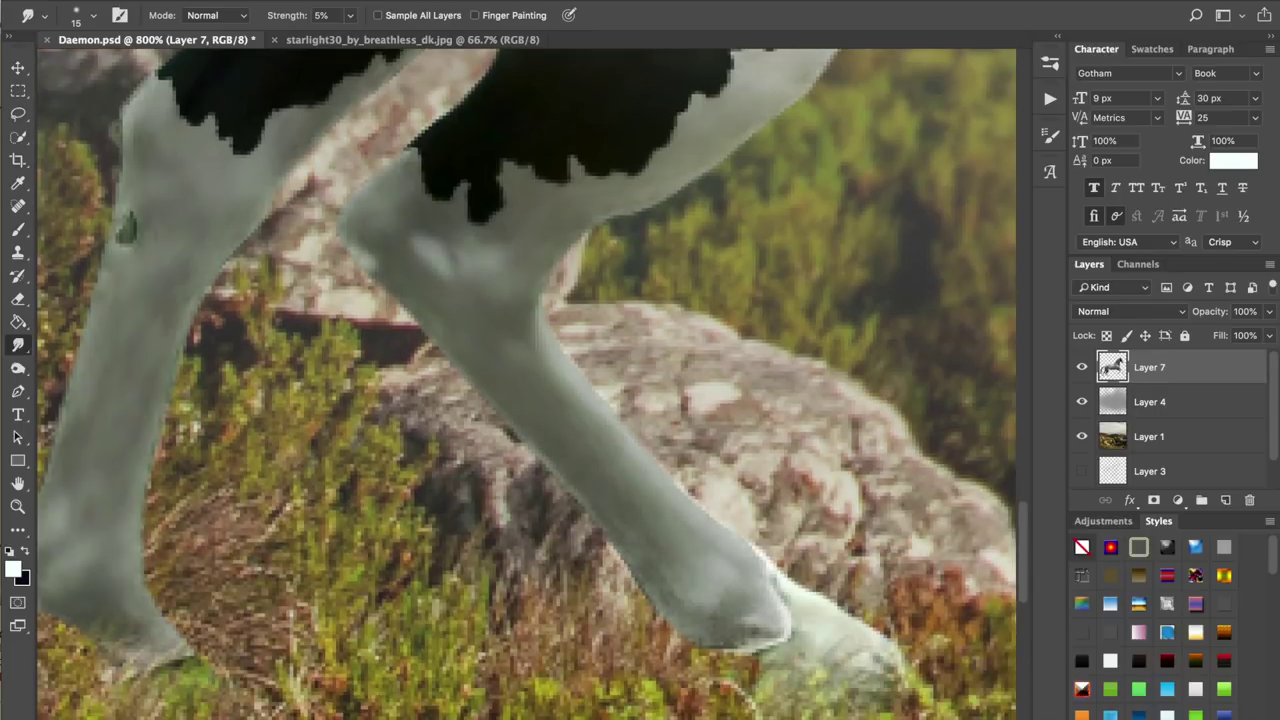
- Set the Smudge tool to 24% strength with a 3 px brush for detail work at 3200% magnification
drag(331, 16, 312, 16)
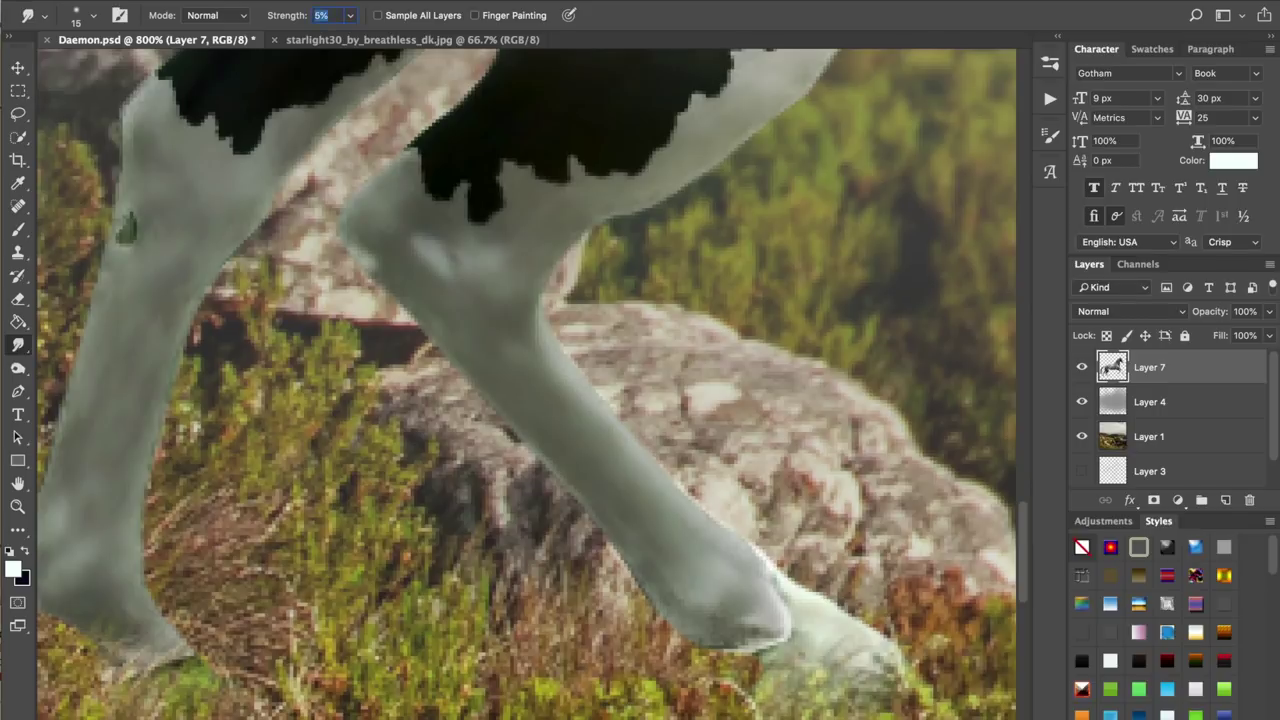
text(5)
key(BackSpace)
text(200)
key(BackSpace)
key(BackSpace)
text(4)
key(Return)
key(bracketleft)
key(bracketleft)
key(super+plus)
key(super+plus)
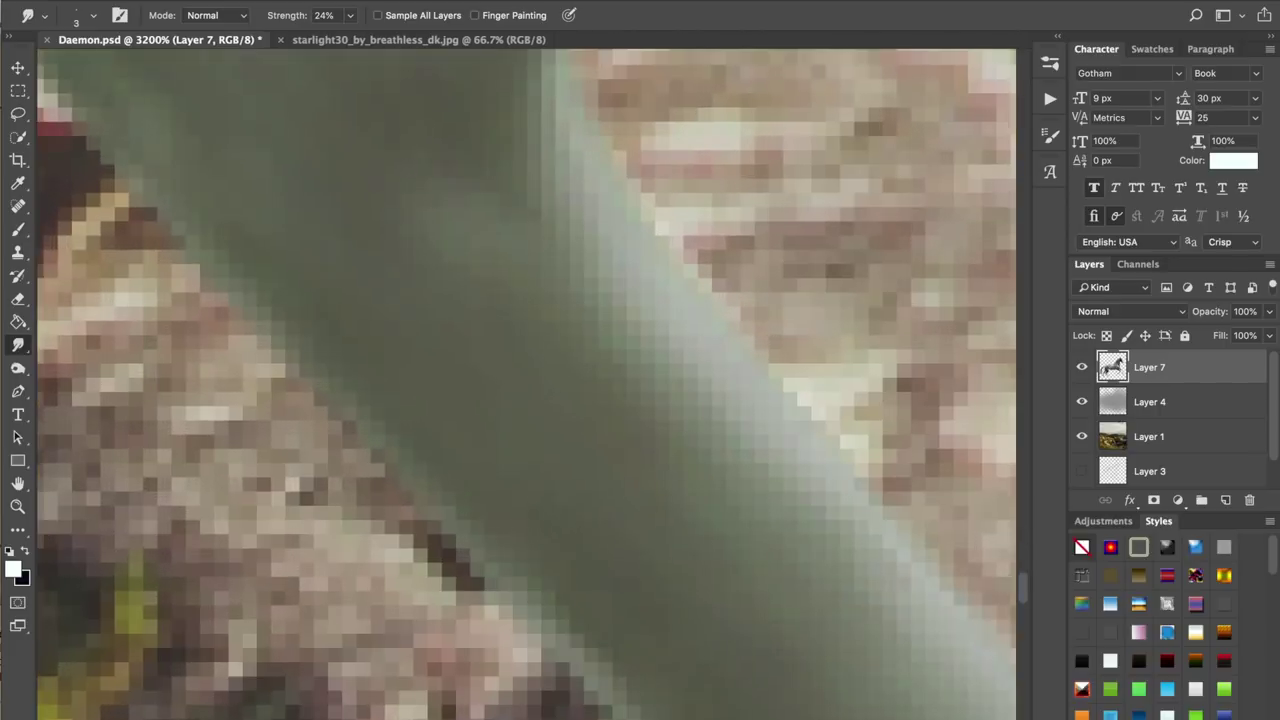
- Set the Smudge strength to 50% and blend the dark seam between the forward hind leg's fetlock and pastern
scroll(527, 384, down, 6)
scroll(527, 384, right, 7)
scroll(526, 384, down, 3)
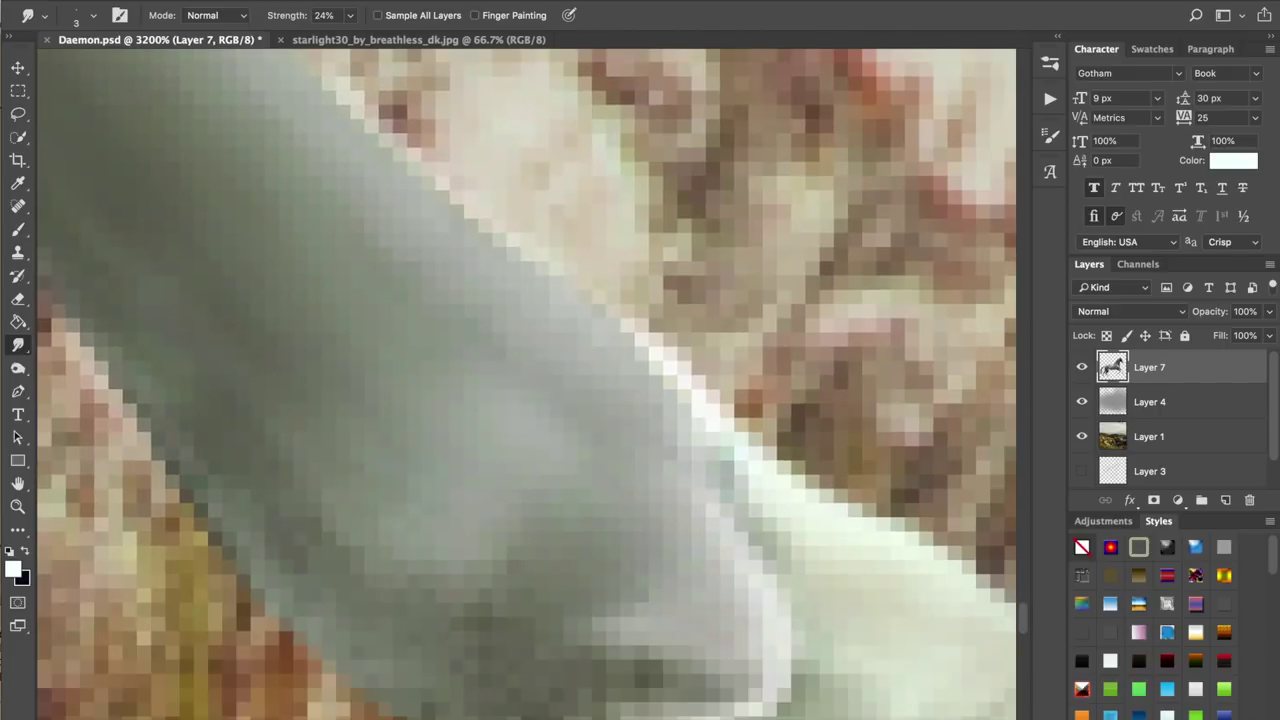
click(350, 15)
drag(345, 37, 372, 37)
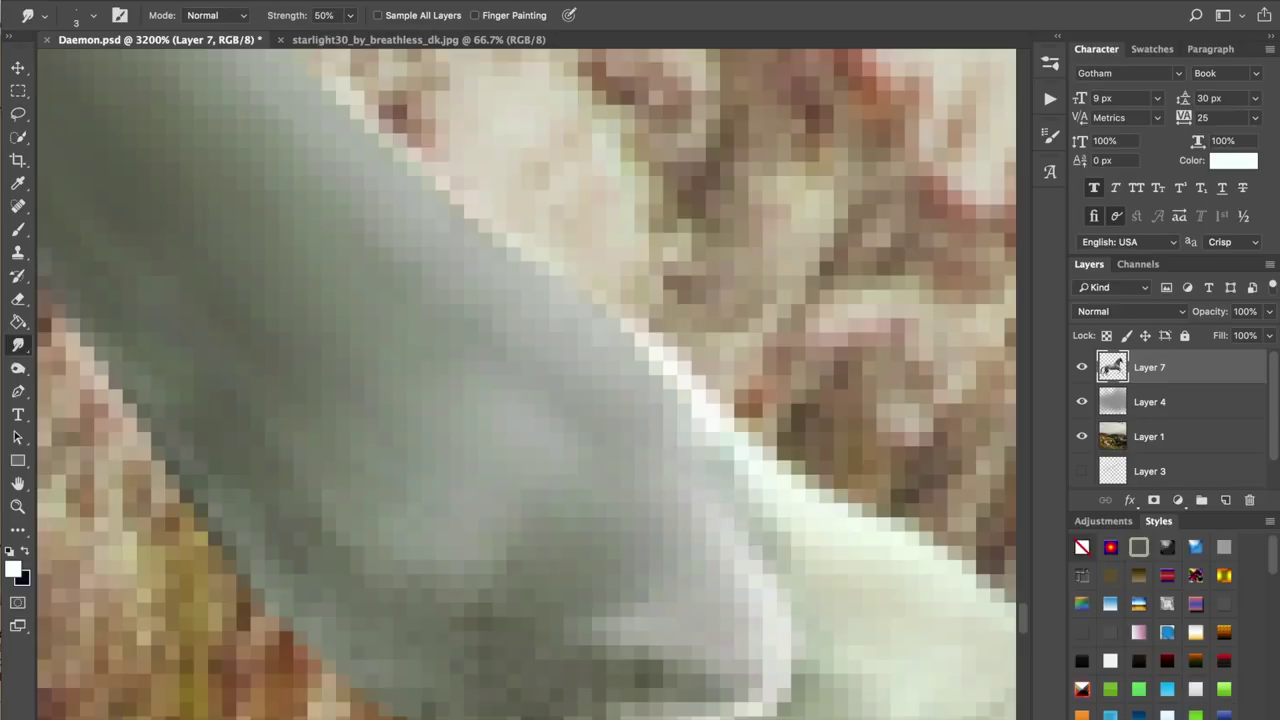
mouse_move(698, 440)
mouse_down()
mouse_move(772, 538)
mouse_move(756, 576)
mouse_move(770, 604)
mouse_move(700, 584)
mouse_up()
key(ctrl+minus)
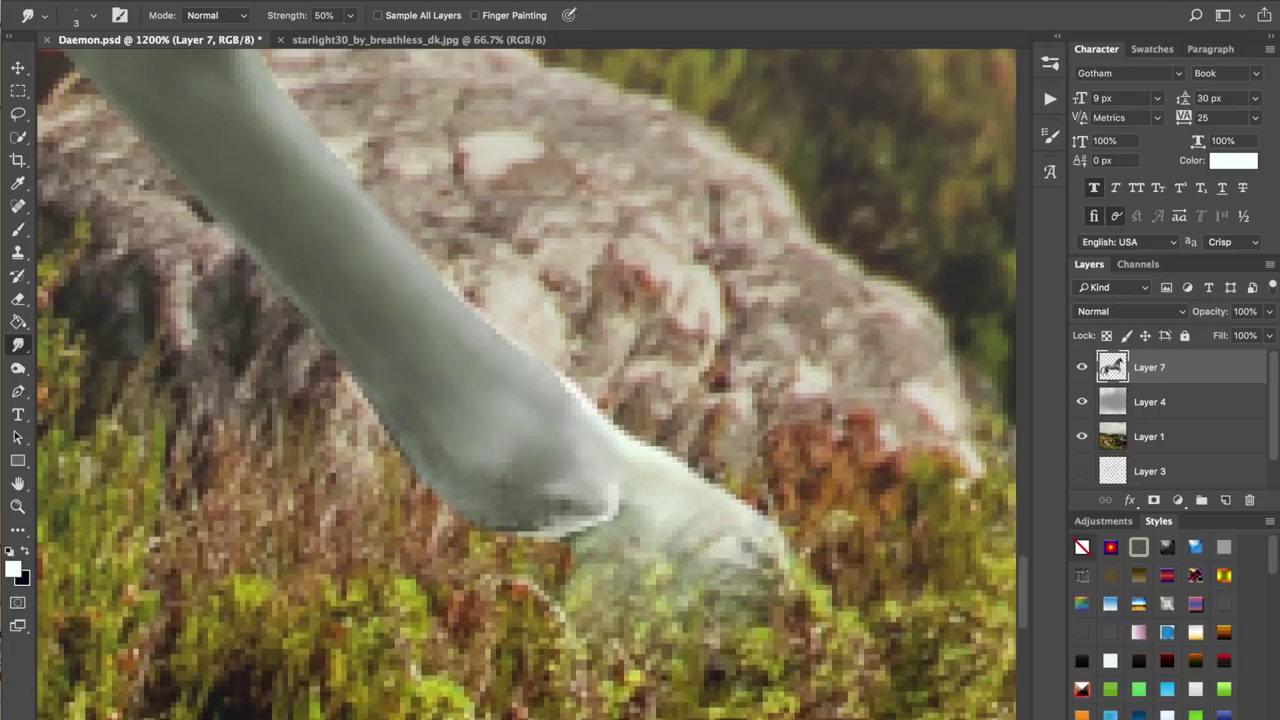
- Smudge the hard white rim around the underside of the forward hind leg's fetlock into the pastern, using a 3 px brush at 50% strength
mouse_move(606, 517)
mouse_down()
mouse_move(622, 509)
mouse_move(620, 489)
mouse_up()
right_click(612, 500)
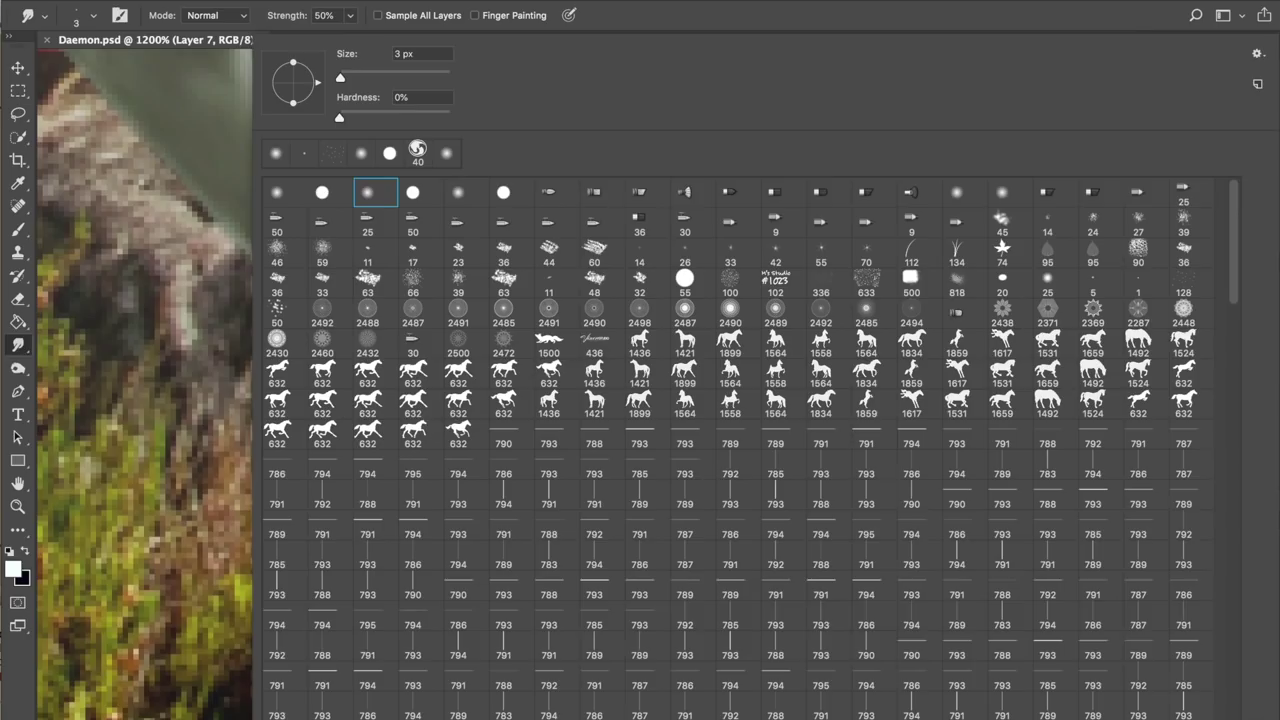
key(Escape)
mouse_move(608, 518)
mouse_down()
mouse_move(568, 508)
mouse_move(512, 528)
mouse_move(540, 528)
mouse_up()
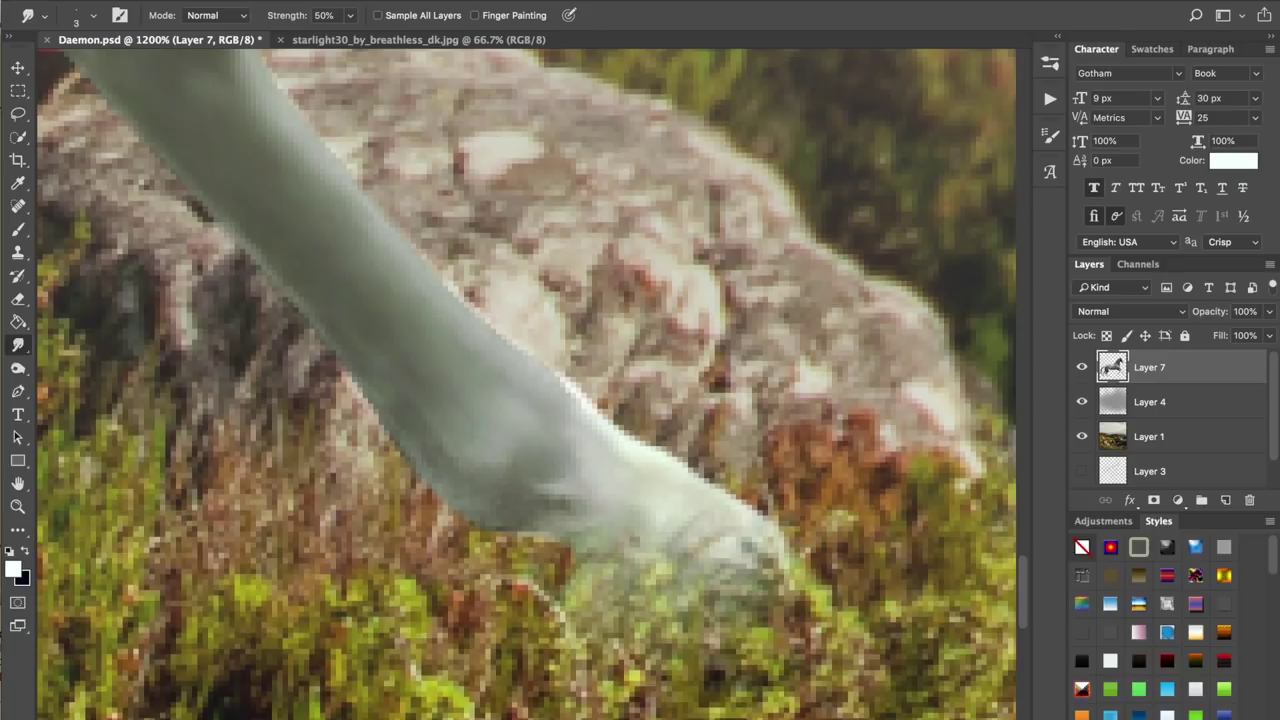
- Review the horse's hind legs and body, and examine the bent foreleg's white marking and green hoof at 1200% magnification
key(super+minus)
key(super+minus)
key(super+minus)
key(super+minus)
key(super+minus)
key(super+minus)
key(super+minus)
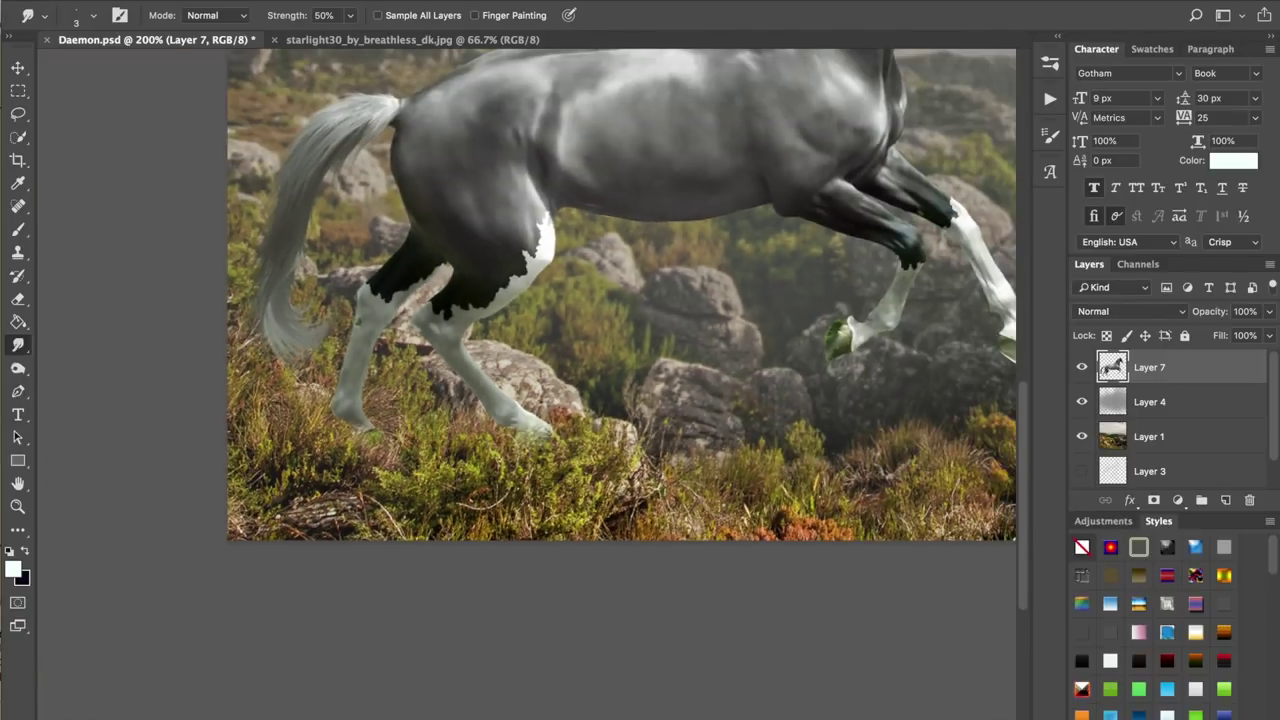
key(ctrl+minus)
key(ctrl+plus)
key(ctrl+plus)
key(ctrl+plus)
key(ctrl+plus)
key(ctrl+plus)
key(ctrl+plus)
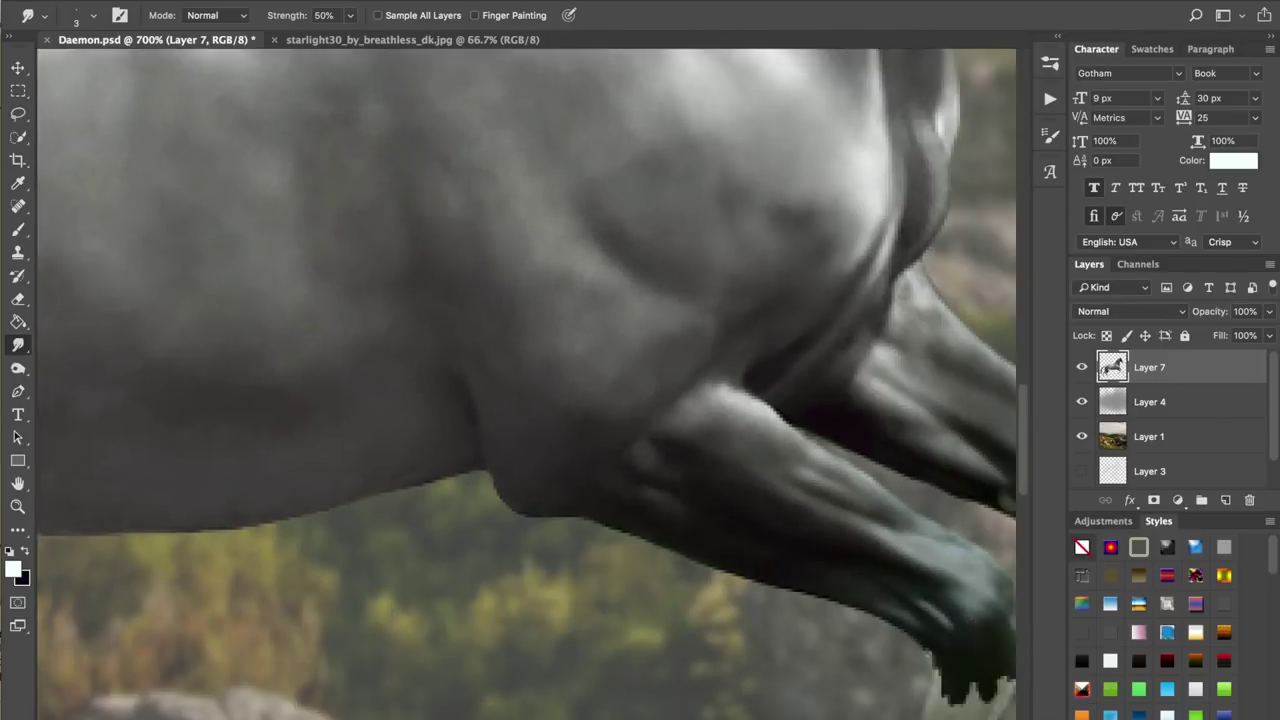
drag(647, 545, 407, 222)
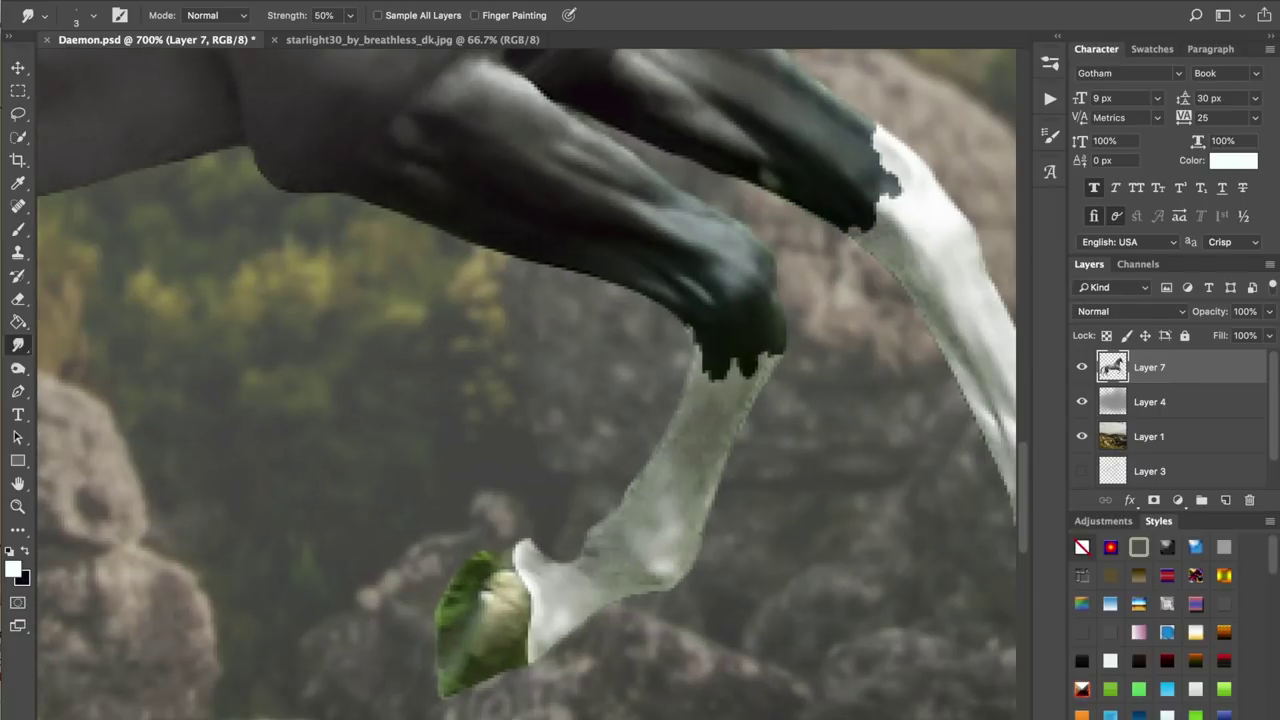
key(ctrl+plus)
key(ctrl+plus)
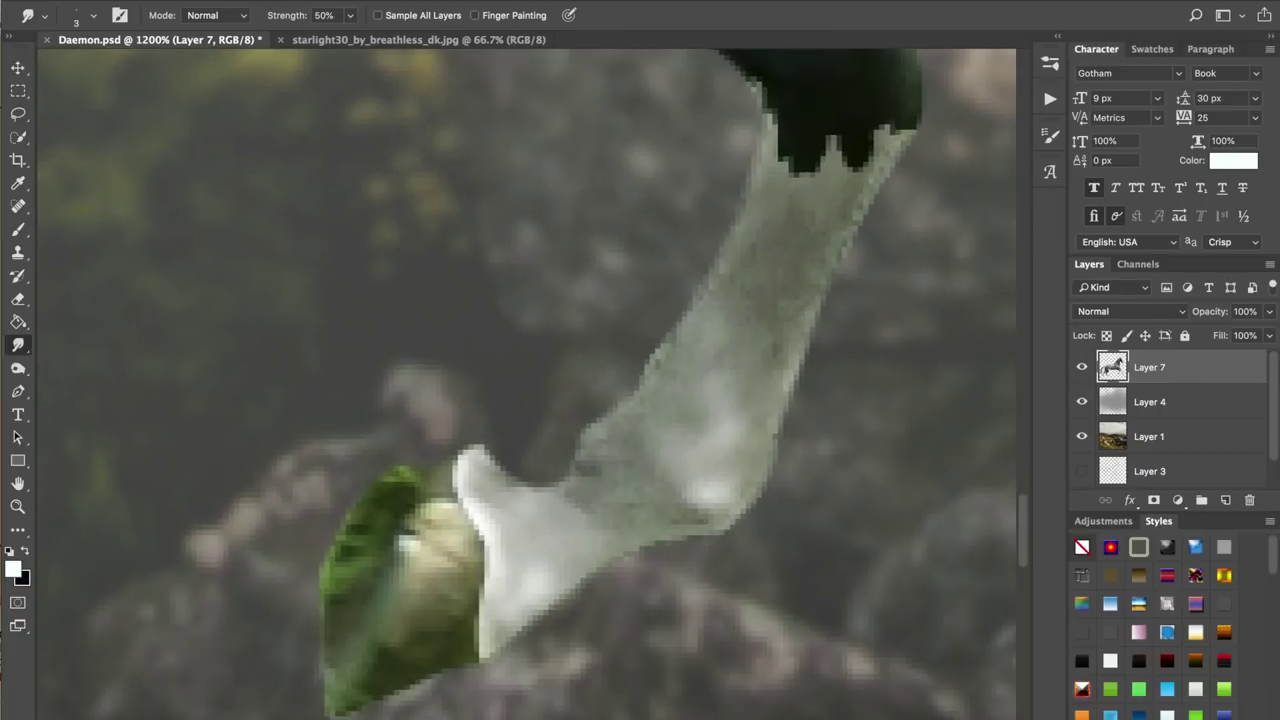
- Smudge the white fur outward from the back of the raised foreleg, just above the green hoof
mouse_move(470, 467)
mouse_down()
mouse_move(436, 470)
mouse_move(445, 493)
mouse_move(426, 484)
mouse_up()
mouse_move(446, 475)
mouse_down()
mouse_move(418, 478)
mouse_move(440, 462)
mouse_up()
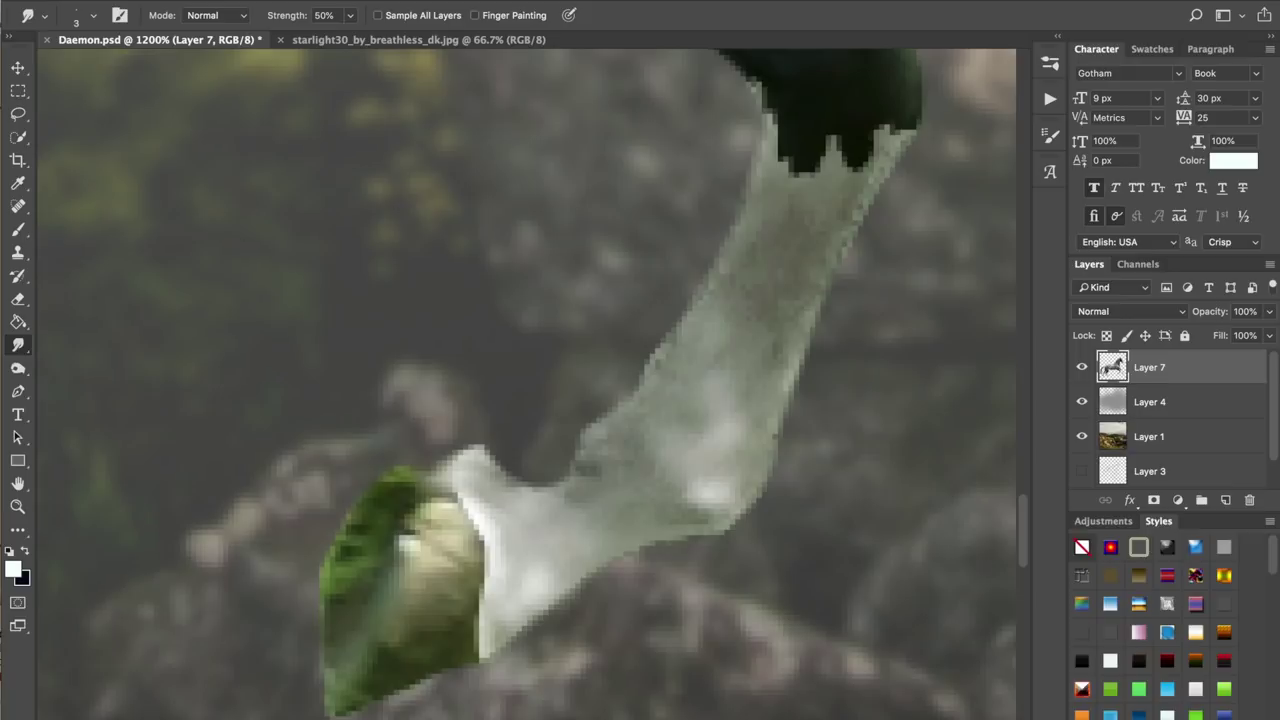
drag(645, 391, 635, 381)
scroll(527, 384, up, 3)
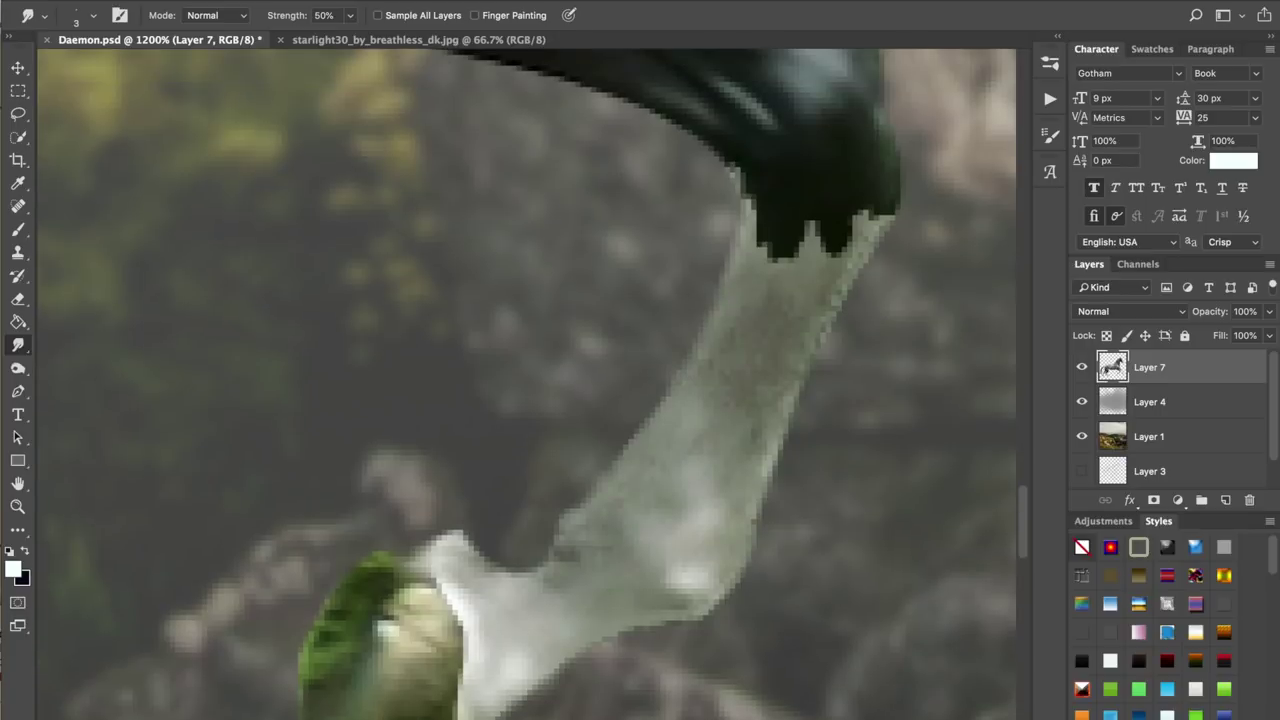
- Set the Smudge strength to 5% and the brush to 15 px, and soften the shading on the white front legs
double_click(326, 15)
text(5)
scroll(526, 384, right, 9)
scroll(526, 384, up, 3)
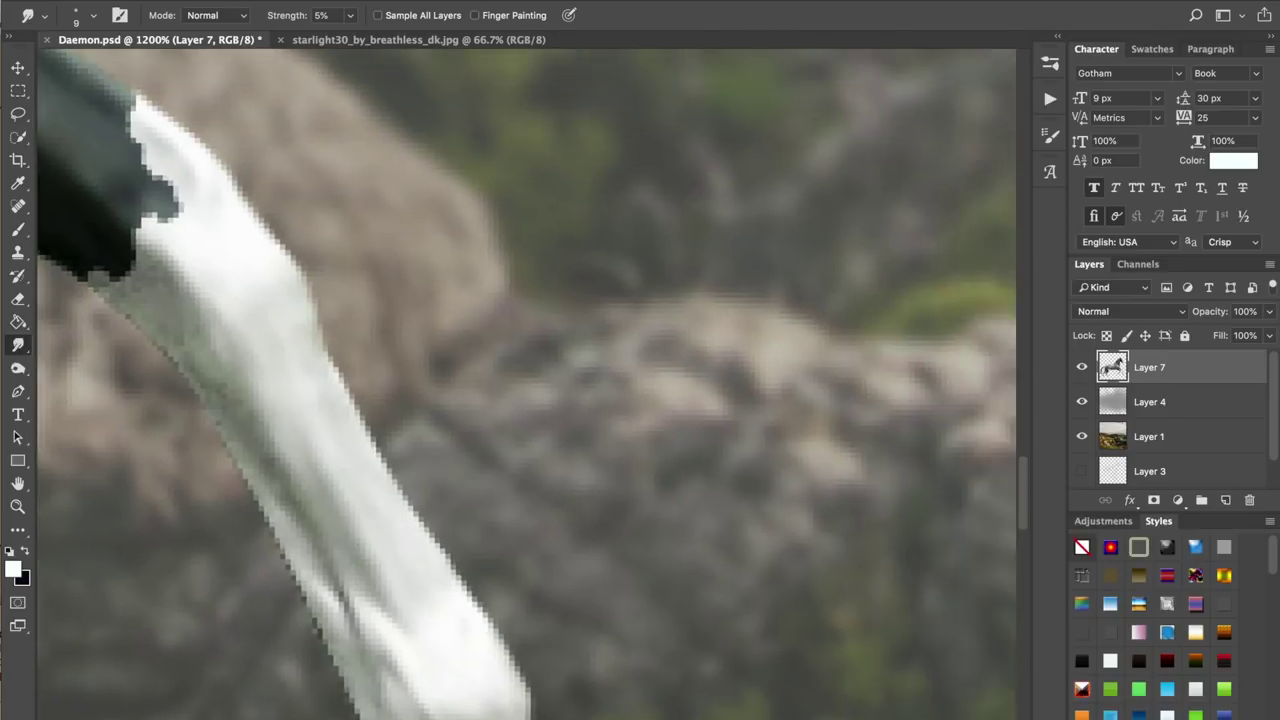
scroll(526, 384, left, 2)
key(bracketright)
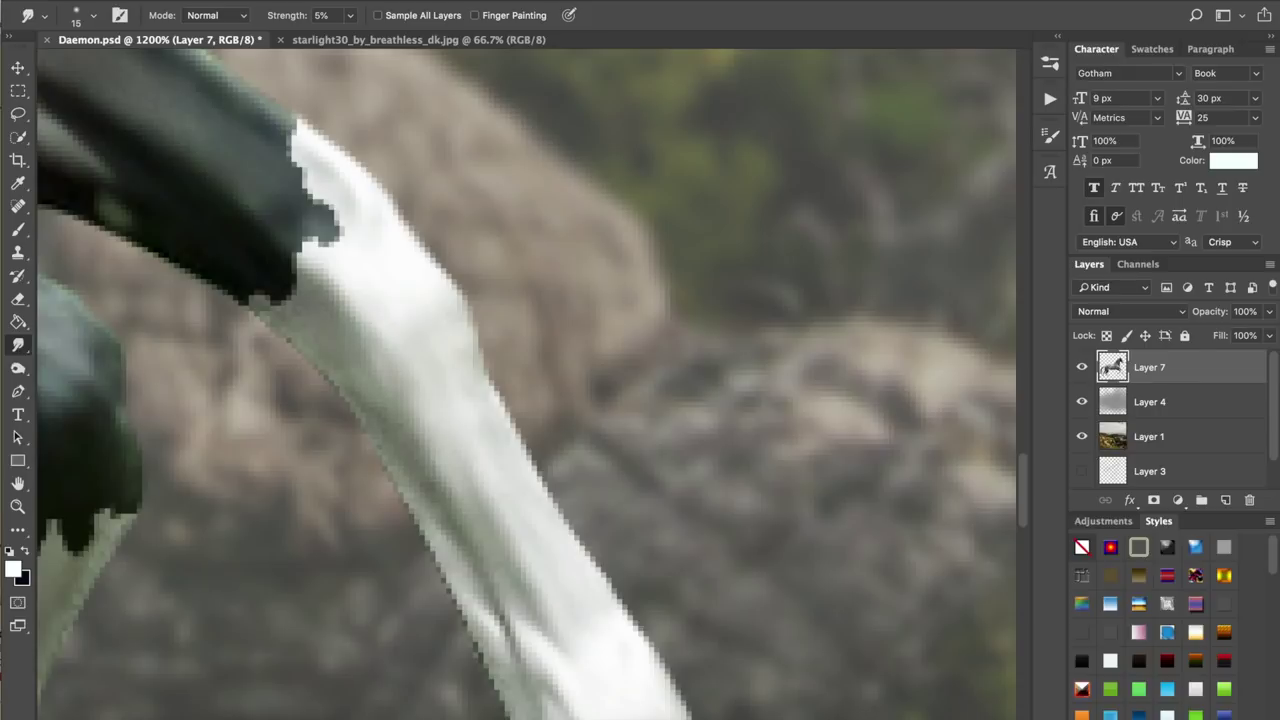
scroll(526, 384, down, 5)
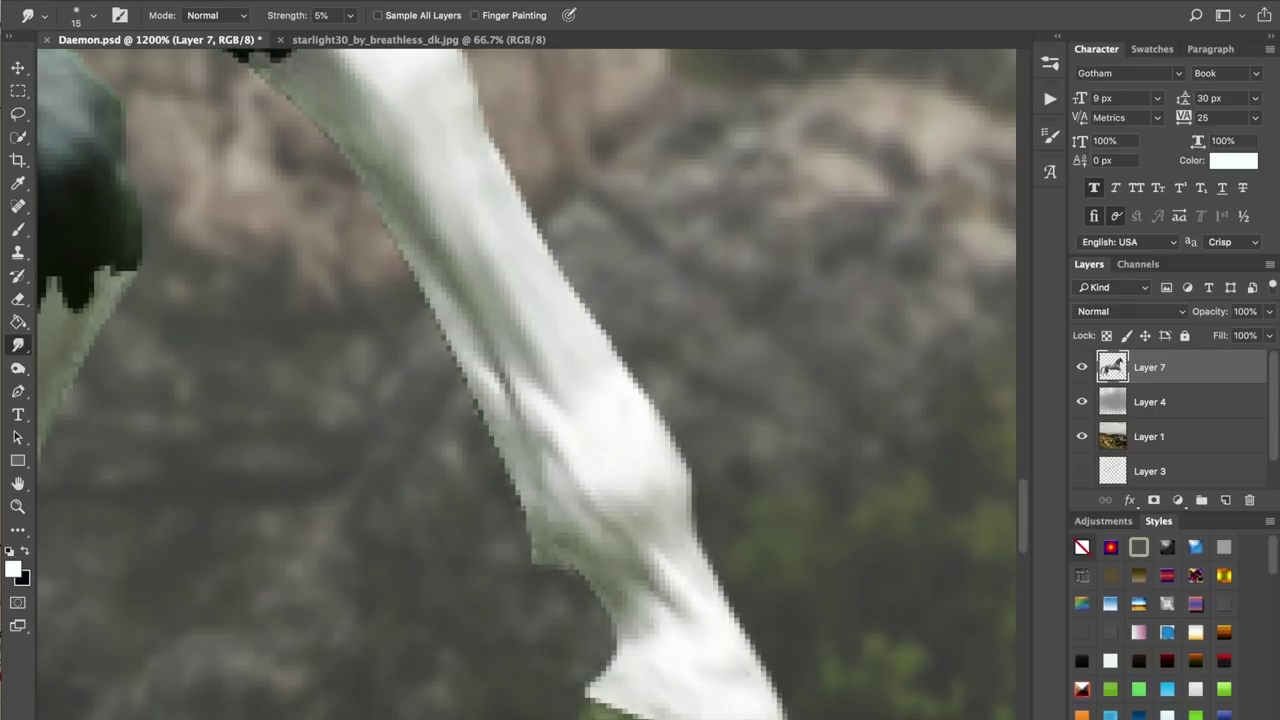
scroll(526, 384, down, 5)
scroll(526, 384, left, 10)
scroll(526, 384, up, 2)
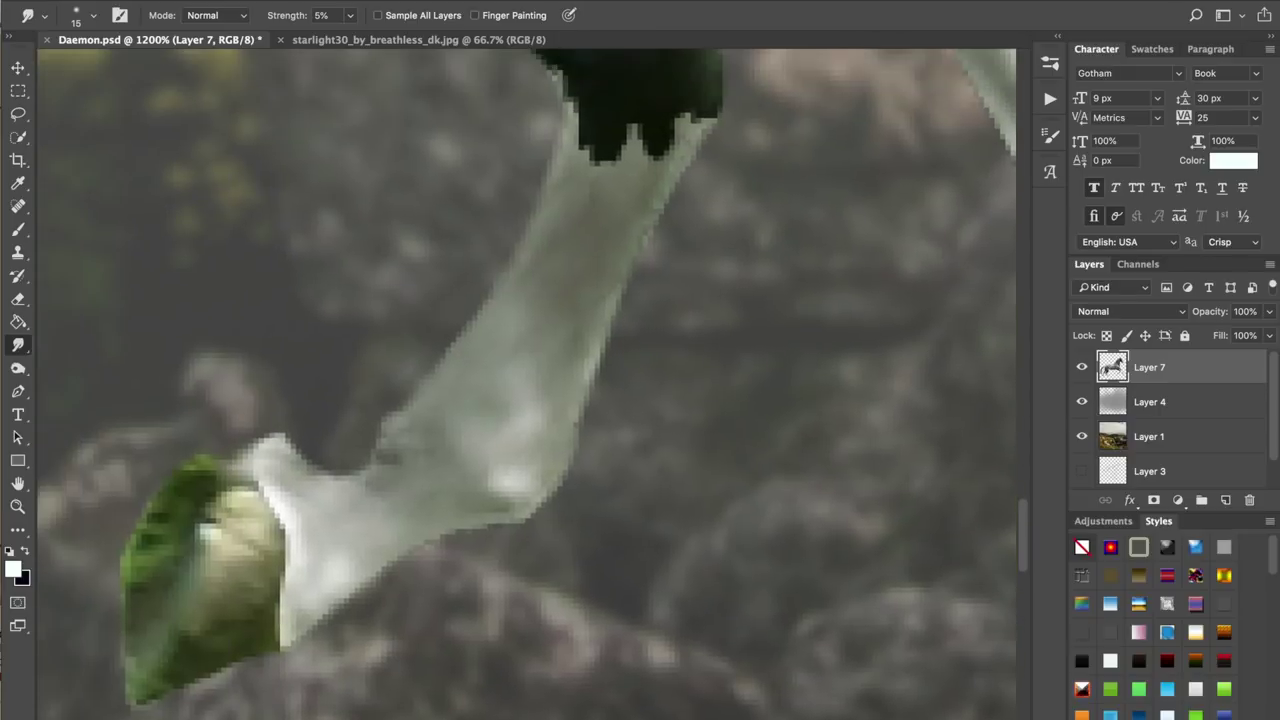
scroll(526, 384, up, 3)
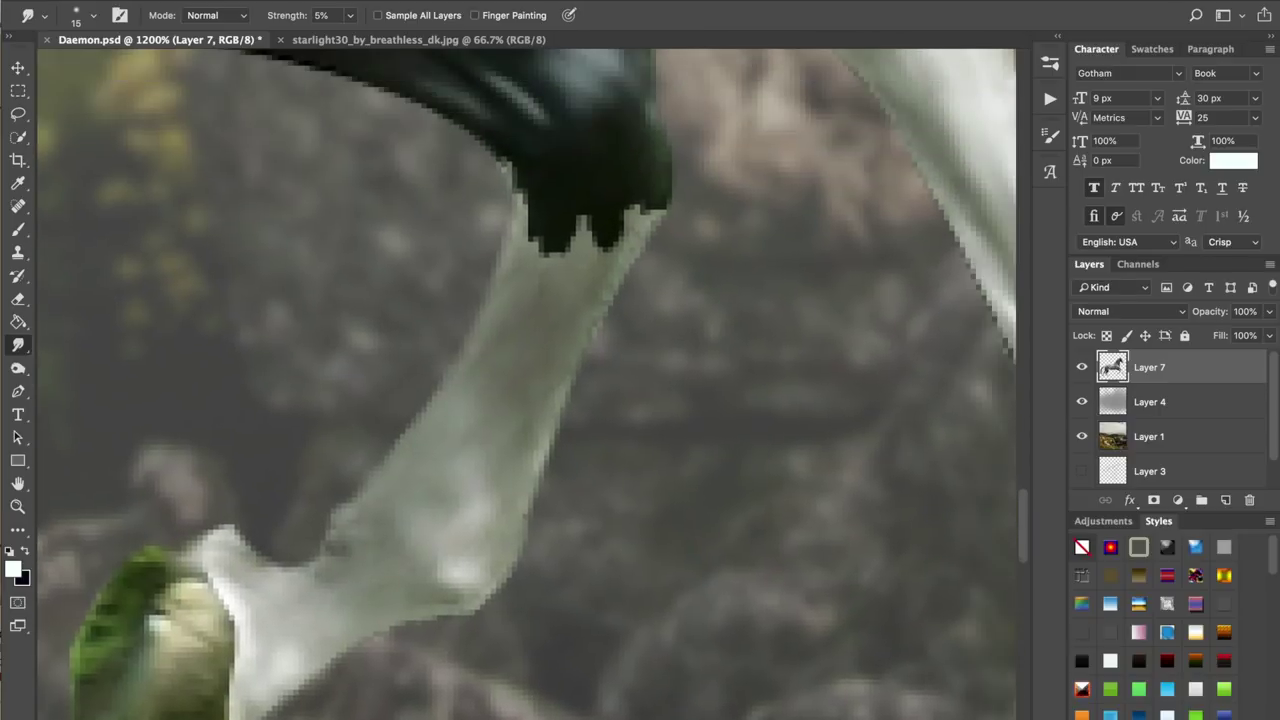
- Erase the rough outer edges of the raised foreleg on both sides with a 5 px eraser
click(18, 368)
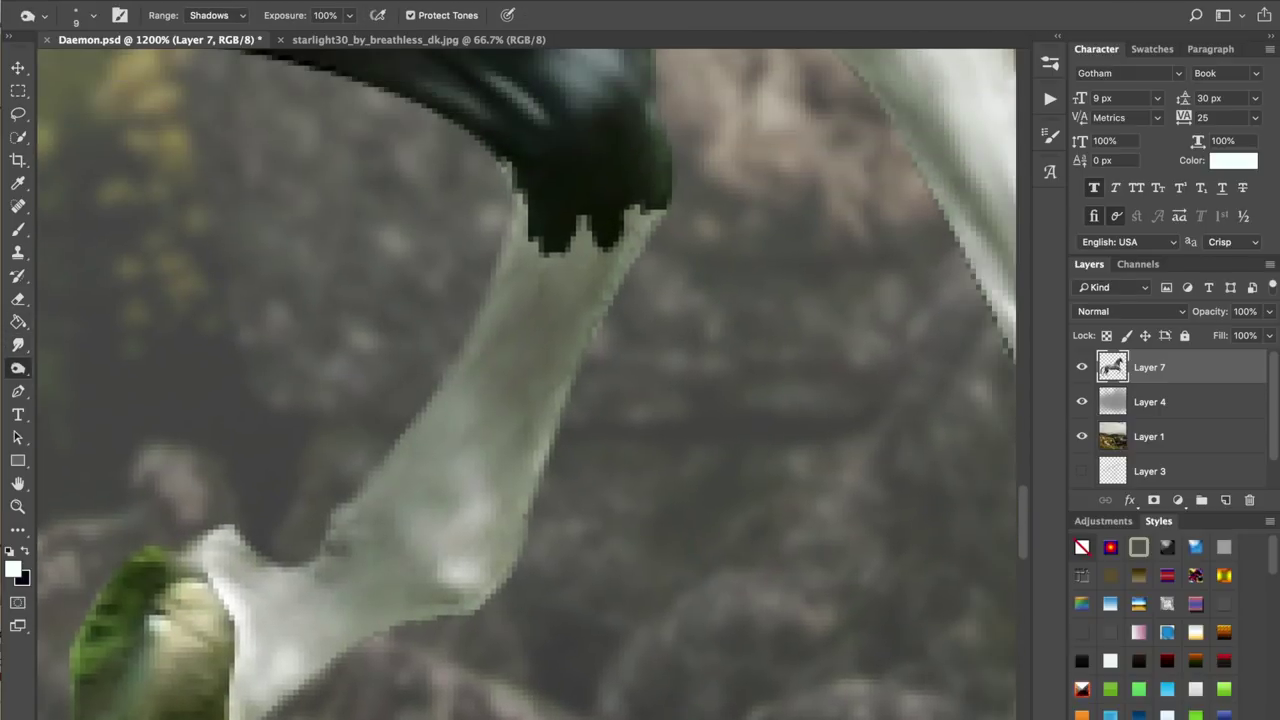
key(e)
drag(499, 238, 486, 270)
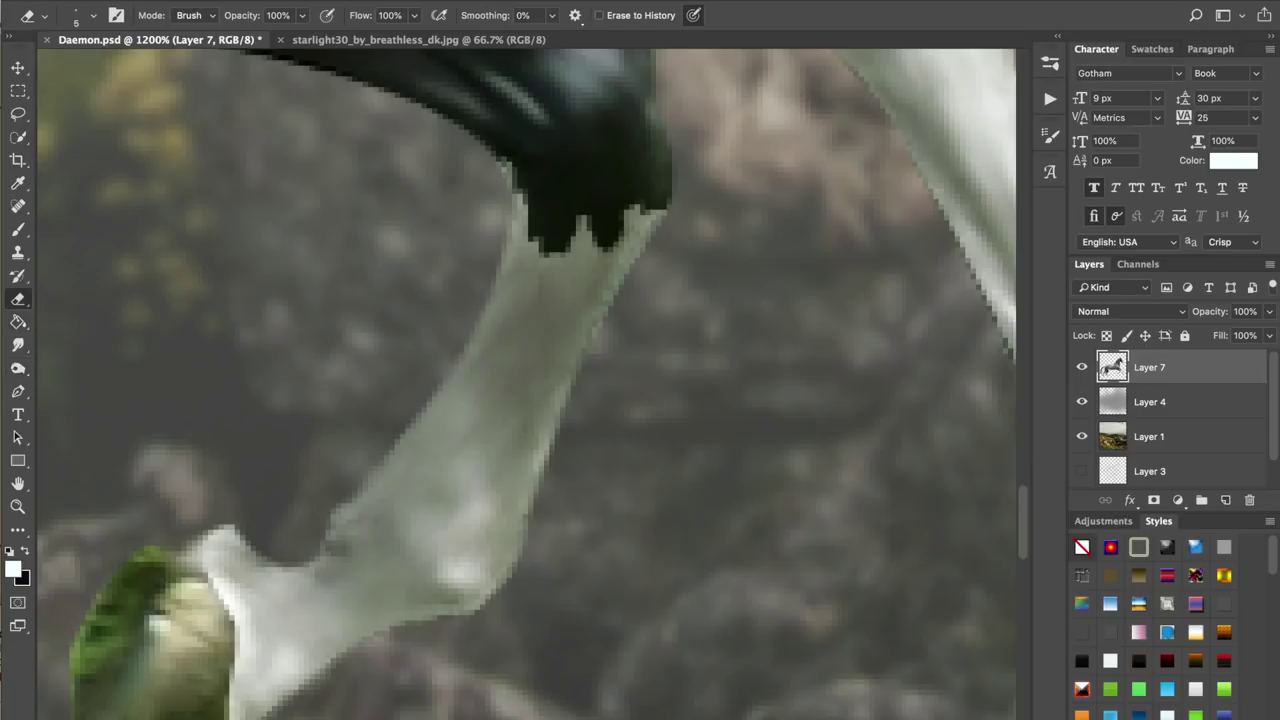
drag(624, 288, 607, 332)
drag(551, 452, 536, 502)
drag(685, 308, 370, 460)
drag(658, 428, 742, 626)
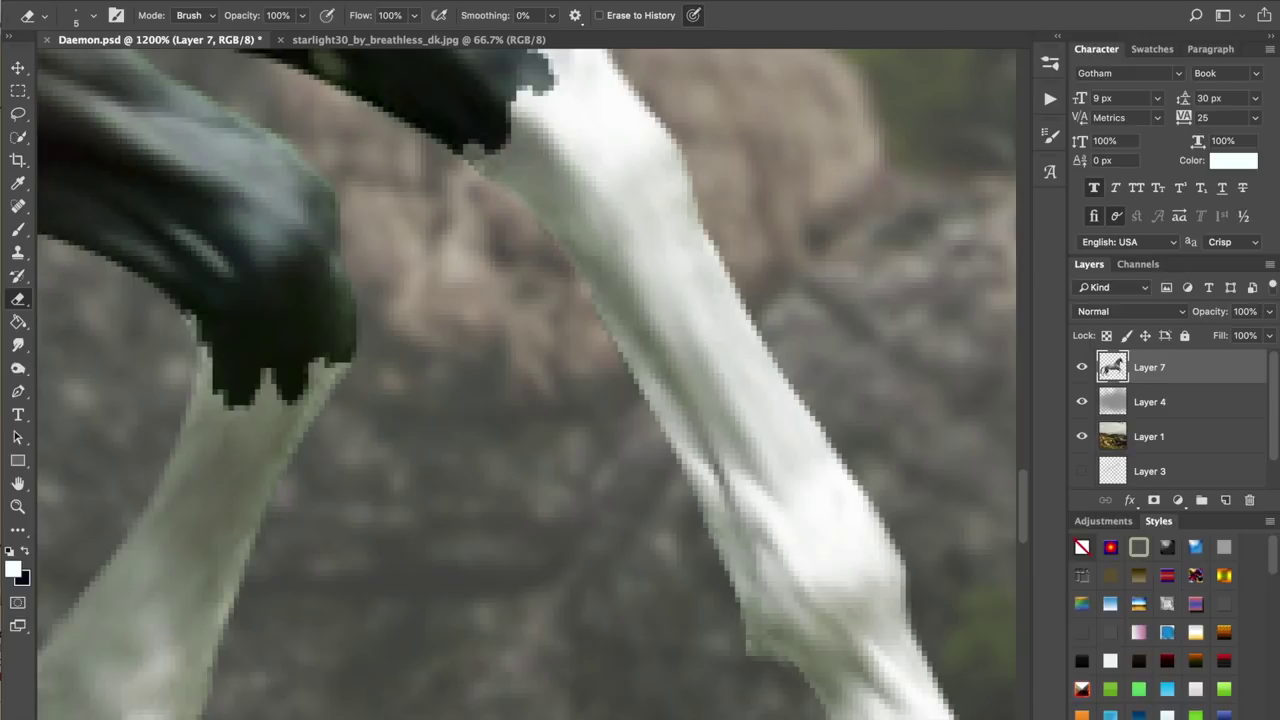
- Save Daemon.psd with the cleaned-up front legs
key(super+minus)
key(super+minus)
key(super+minus)
key(super+minus)
key(super+minus)
key(super+minus)
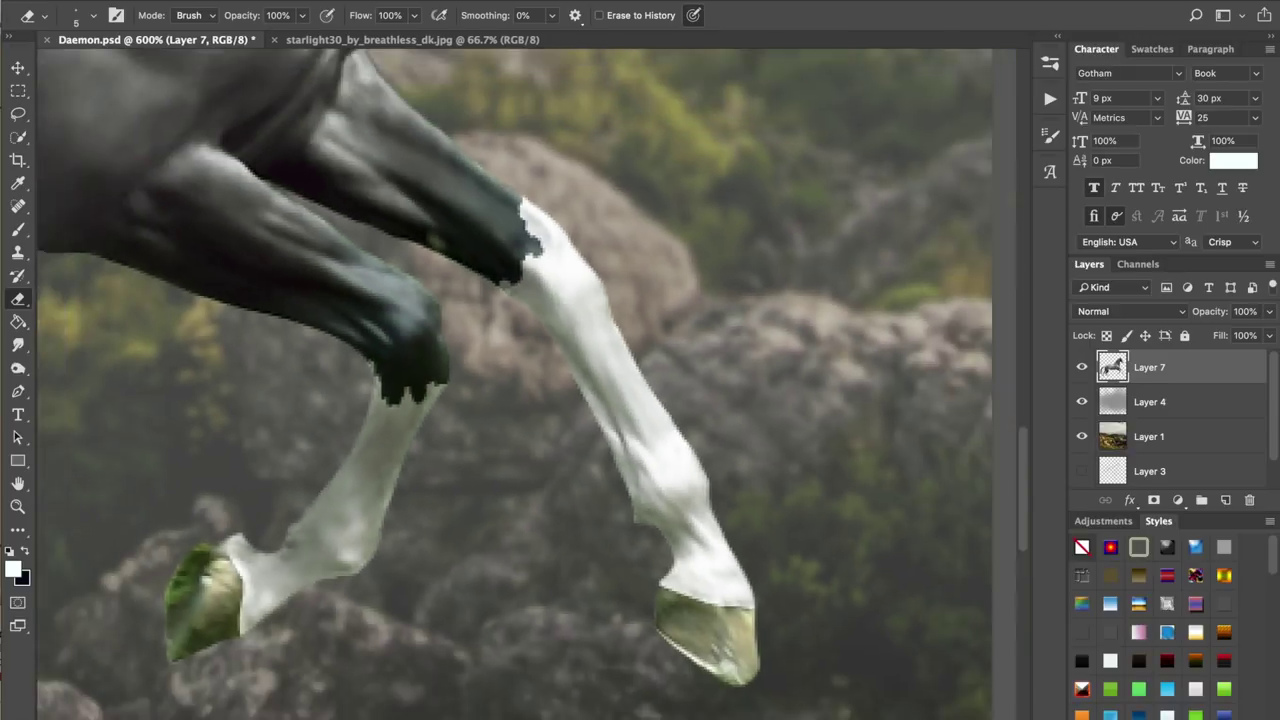
key(ctrl+minus)
key(ctrl+minus)
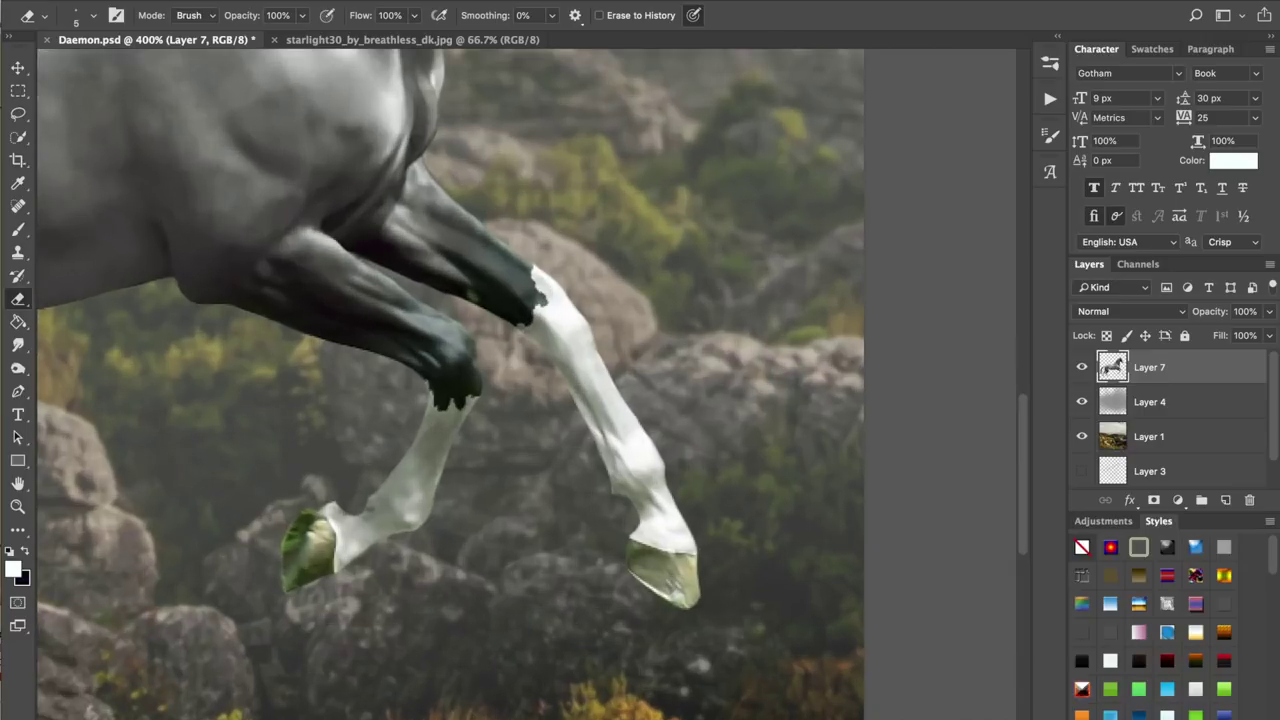
key(ctrl+s)
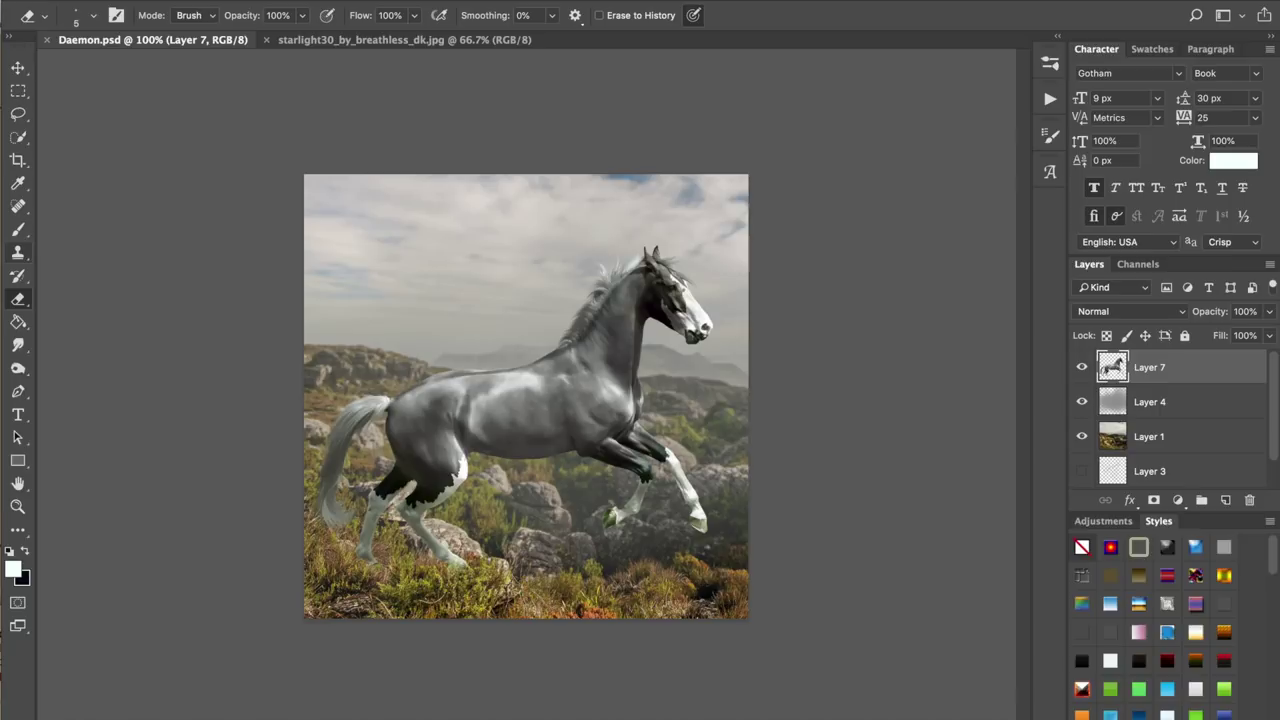
- Set the Smudge tool to 92% strength with a 1 px brush for detail on the raised front hoof
click(18, 321)
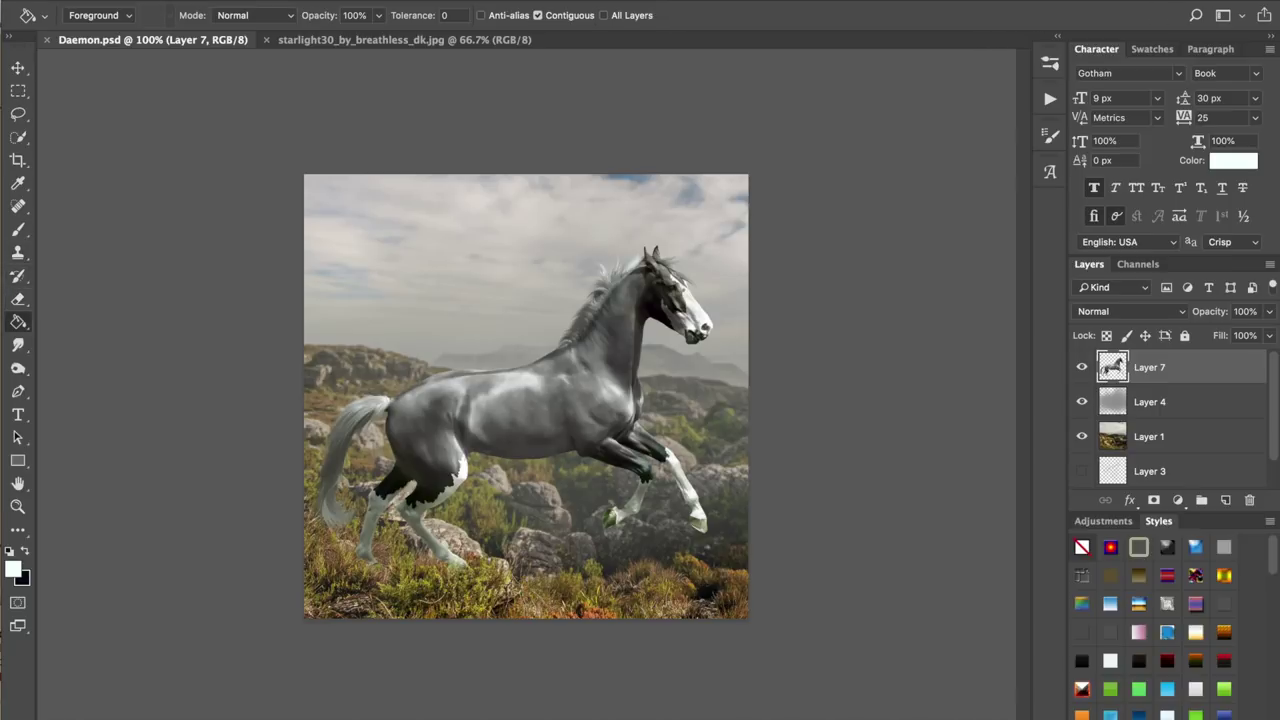
key(ctrl+plus)
key(ctrl+plus)
key(ctrl+plus)
key(ctrl+plus)
key(ctrl+plus)
key(ctrl+plus)
key(ctrl+plus)
scroll(526, 384, down, 10)
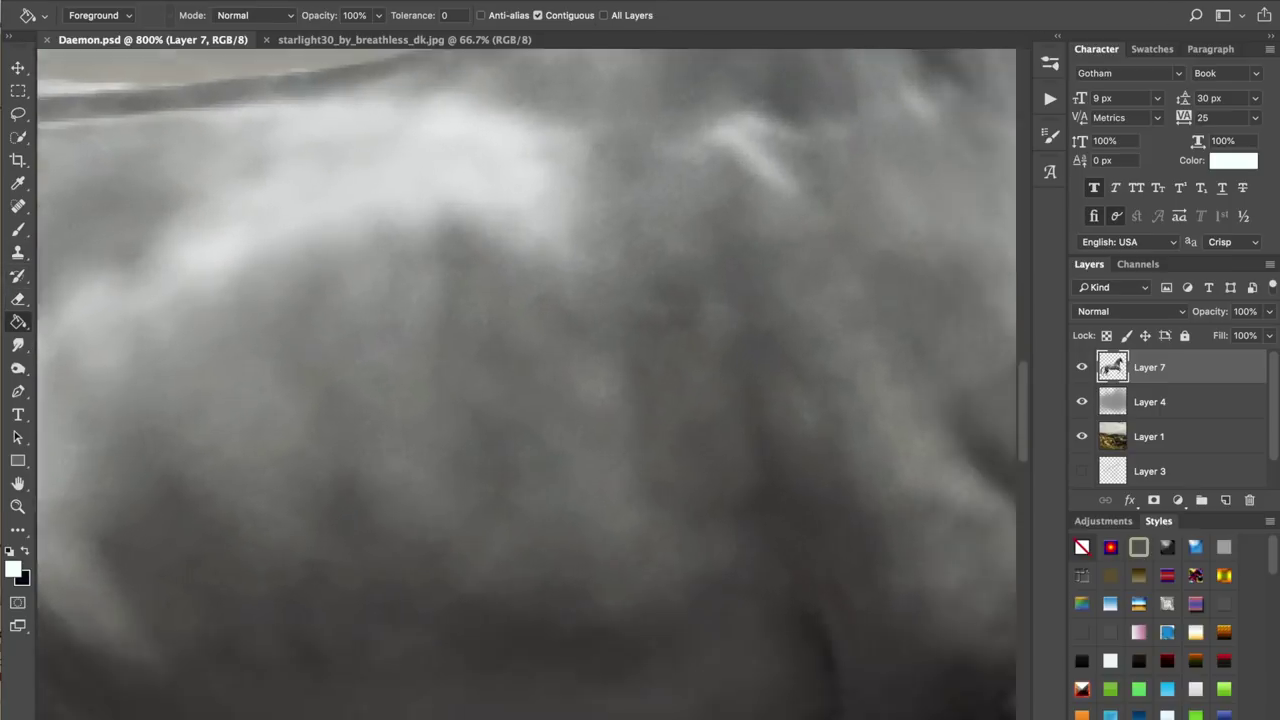
scroll(526, 384, right, 4)
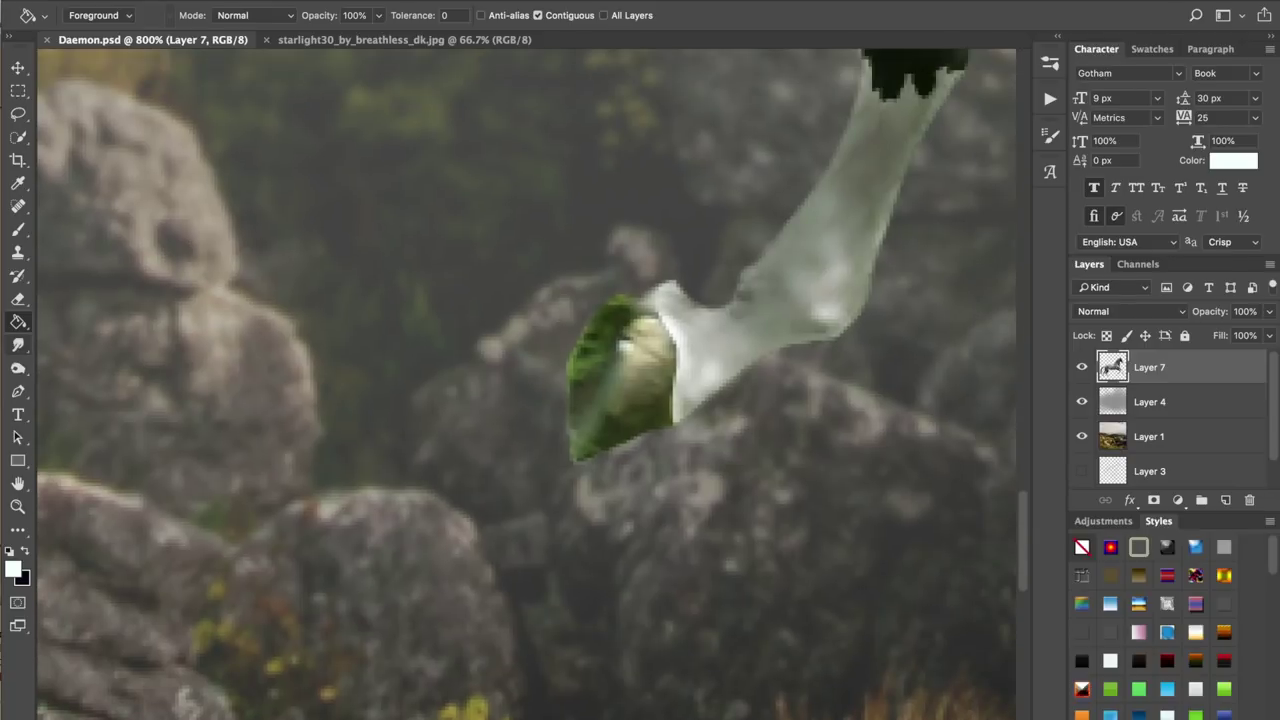
click(18, 344)
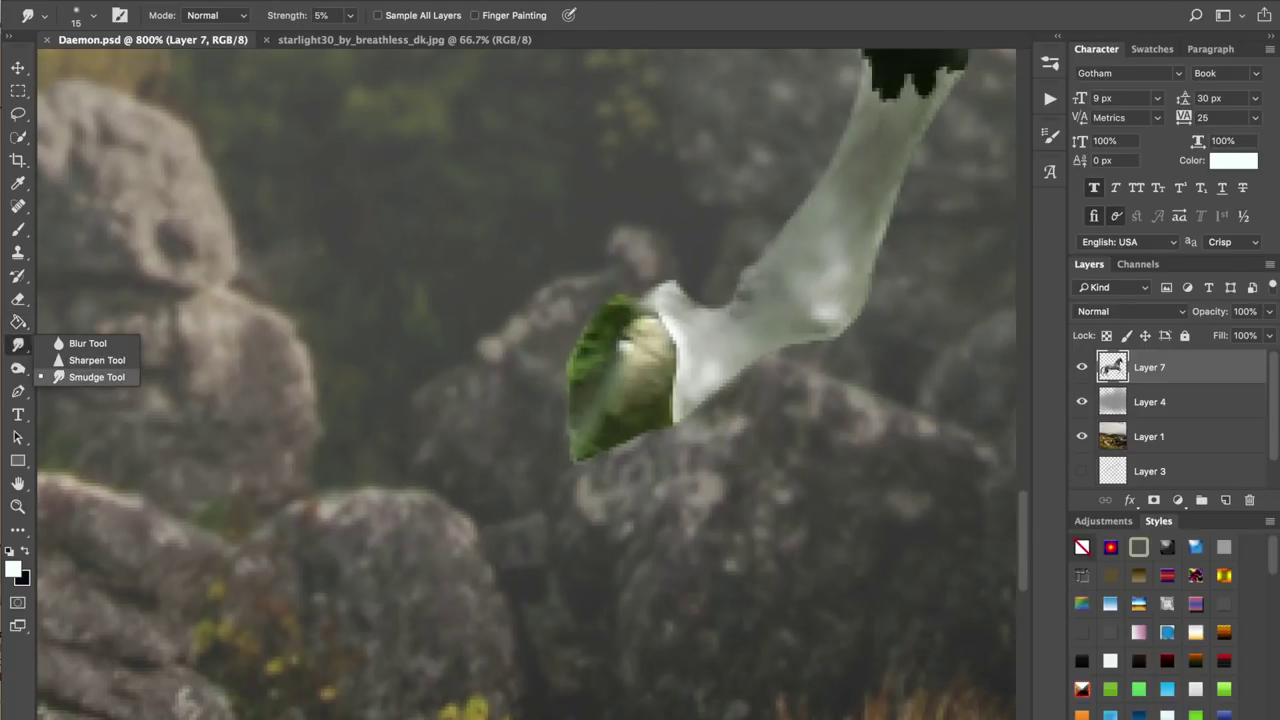
click(97, 377)
double_click(319, 15)
text(92)
key(Return)
key(bracketleft)
key(bracketleft)
key(bracketleft)
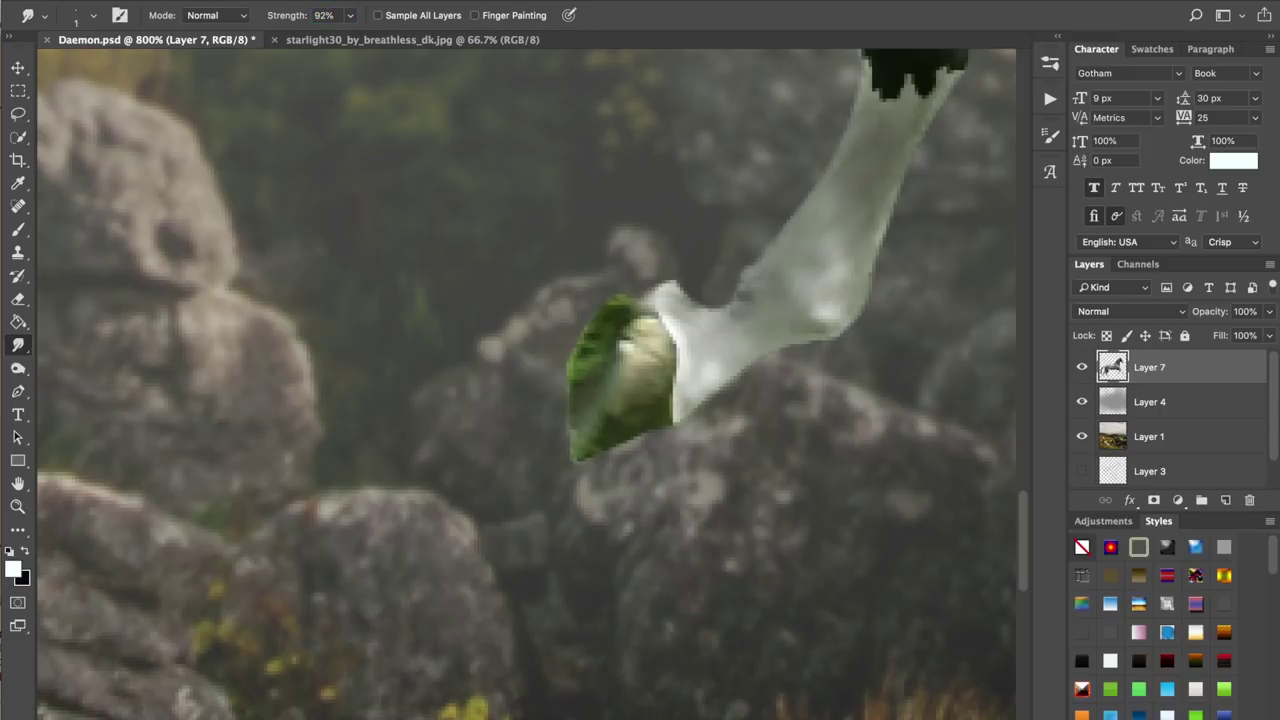
- Smudge fine strands of white fur over the border between the raised foreleg and its green hoof
key(super+plus)
key(super+plus)
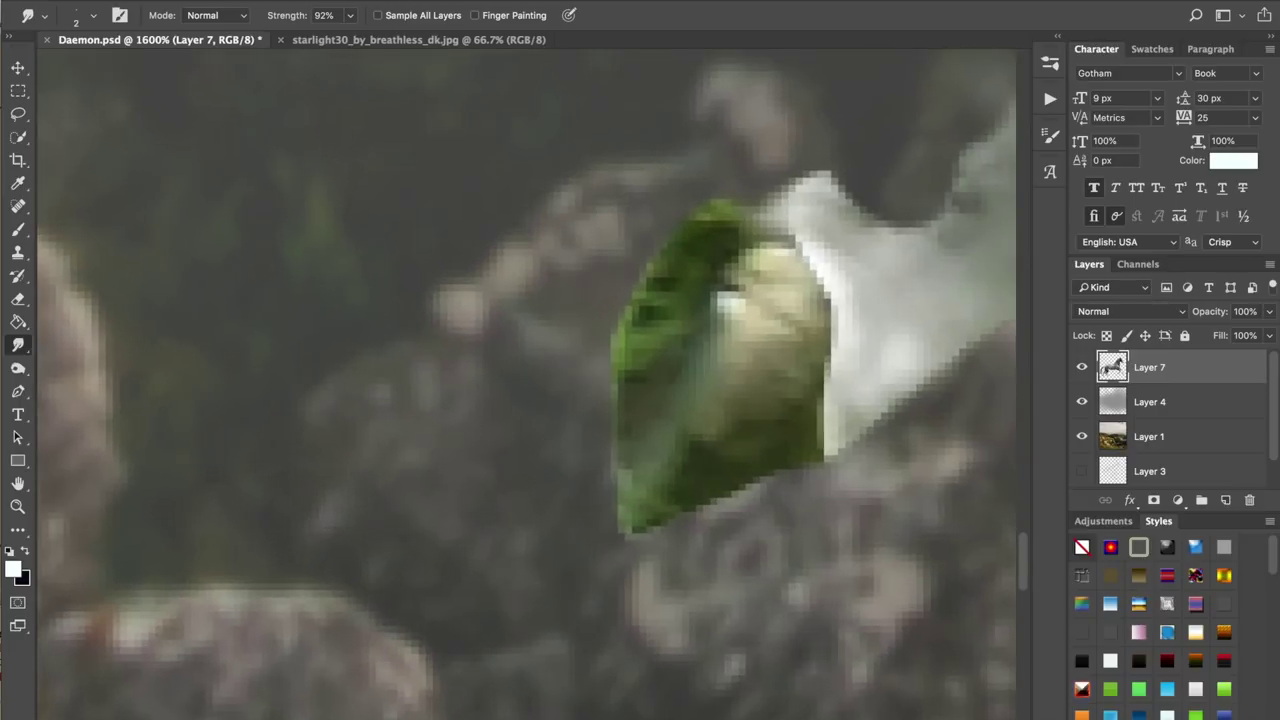
key(super+minus)
key(super+minus)
key(super+minus)
key(super+minus)
scroll(640, 385, up, 5)
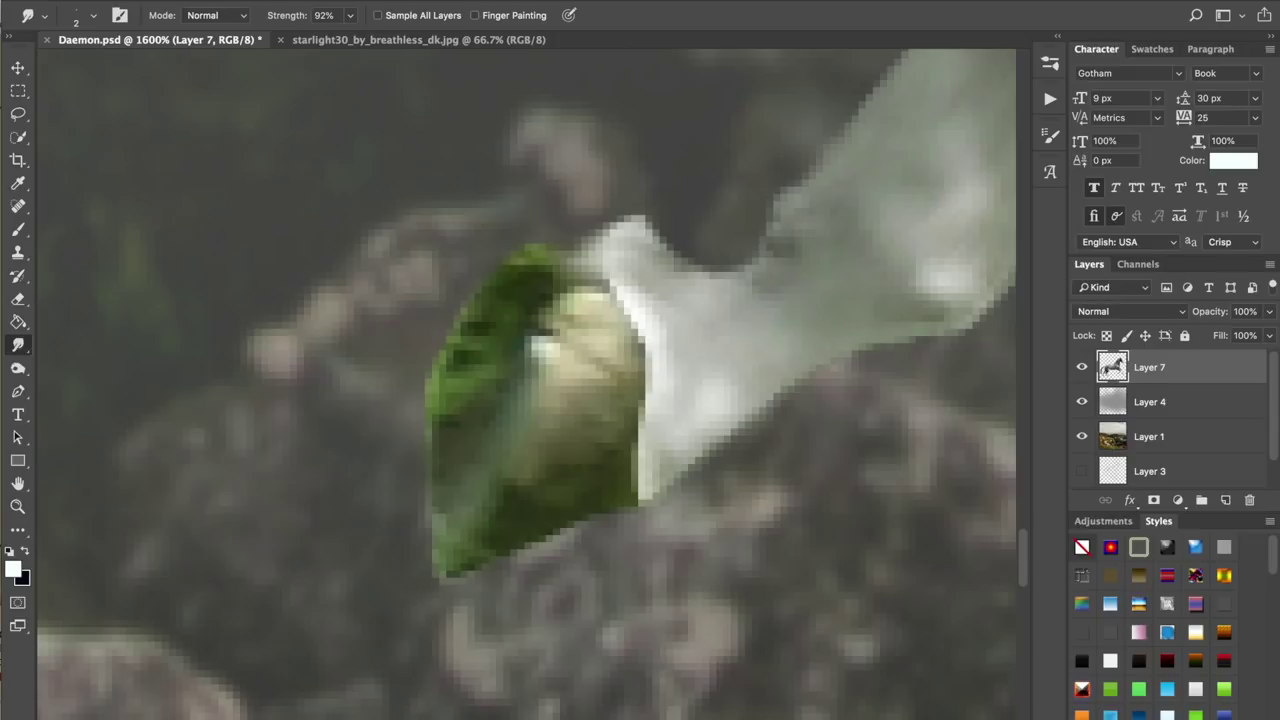
drag(622, 438, 630, 497)
mouse_move(627, 450)
mouse_down()
mouse_move(641, 362)
mouse_move(630, 504)
mouse_up()
mouse_move(619, 314)
mouse_down()
mouse_move(638, 352)
mouse_move(586, 261)
mouse_move(606, 208)
mouse_move(561, 256)
mouse_up()
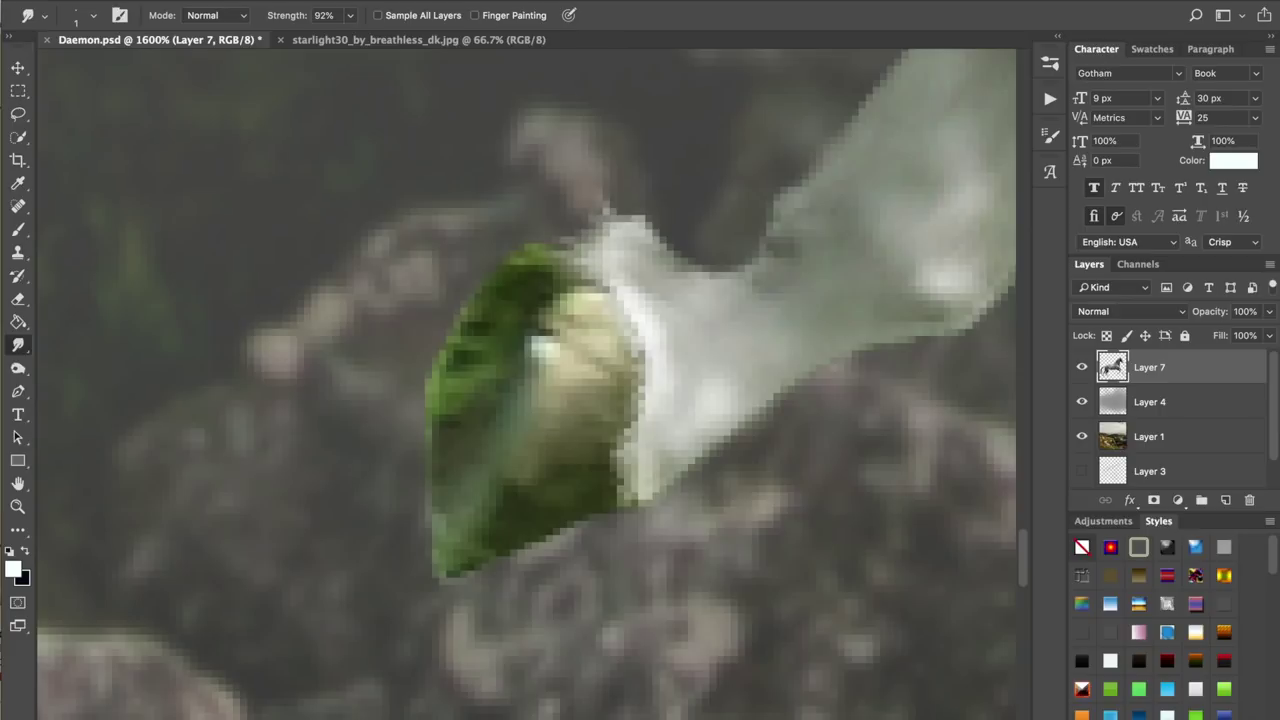
drag(610, 299, 582, 280)
mouse_move(642, 345)
mouse_down()
mouse_move(614, 498)
mouse_move(629, 509)
mouse_up()
- Smudge the white fur over the top edge of the extended foreleg's hoof with a 2 px brush
key(super+minus)
key(super+minus)
key(super+minus)
key(super+minus)
key(super+minus)
key(super+minus)
key(super+minus)
key(super+minus)
key(super+minus)
key(super+minus)
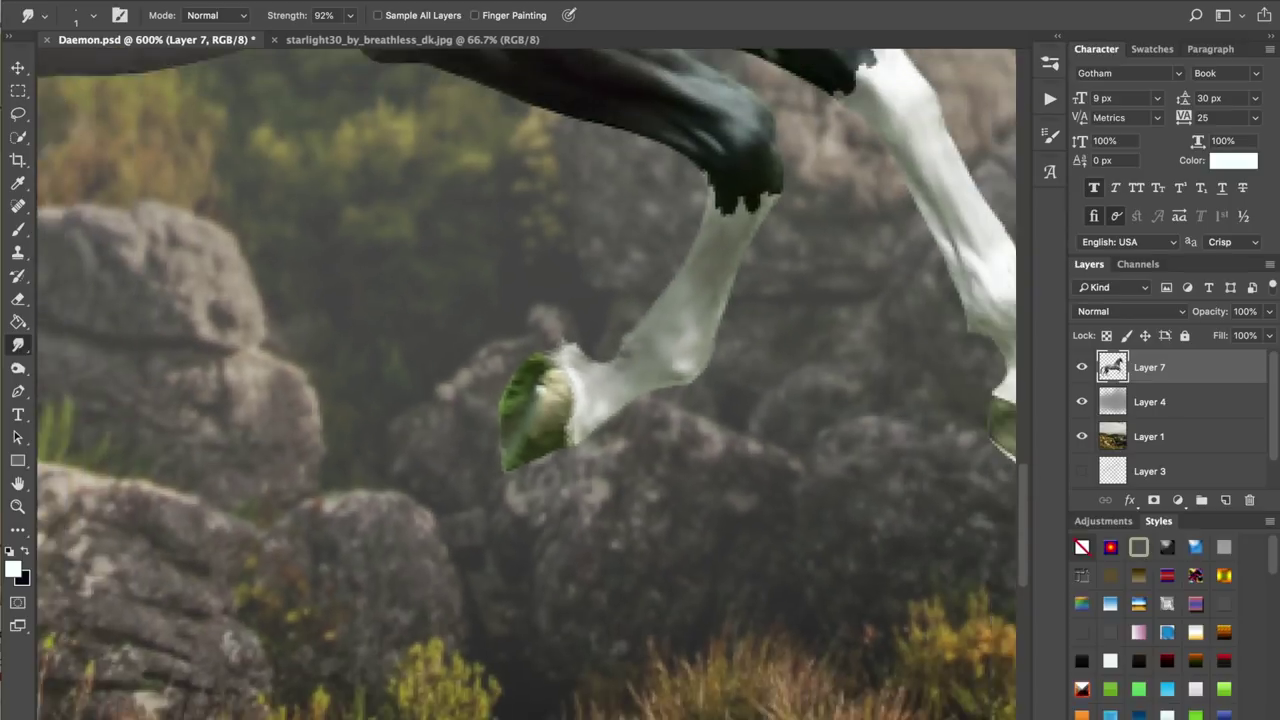
key(super+plus)
key(super+plus)
key(super+plus)
key(super+plus)
key(super+plus)
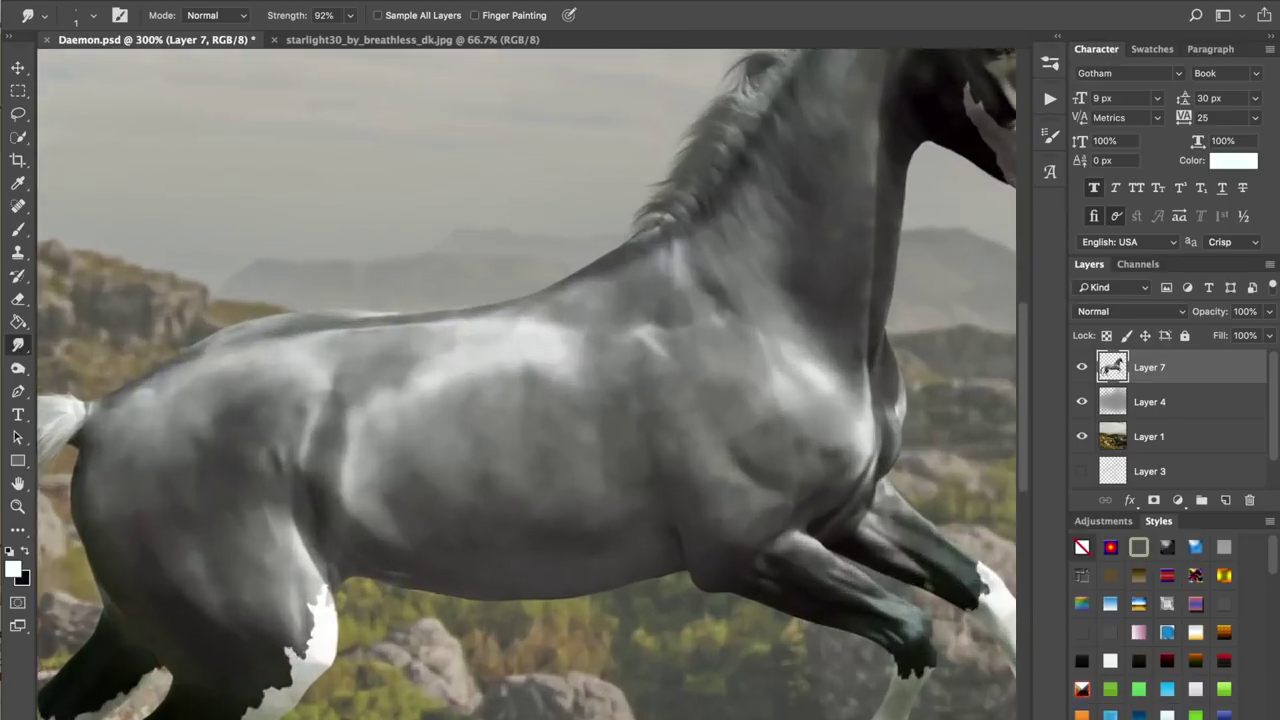
drag(900, 600, 230, 304)
drag(700, 450, 337, 352)
scroll(445, 385, down, 8)
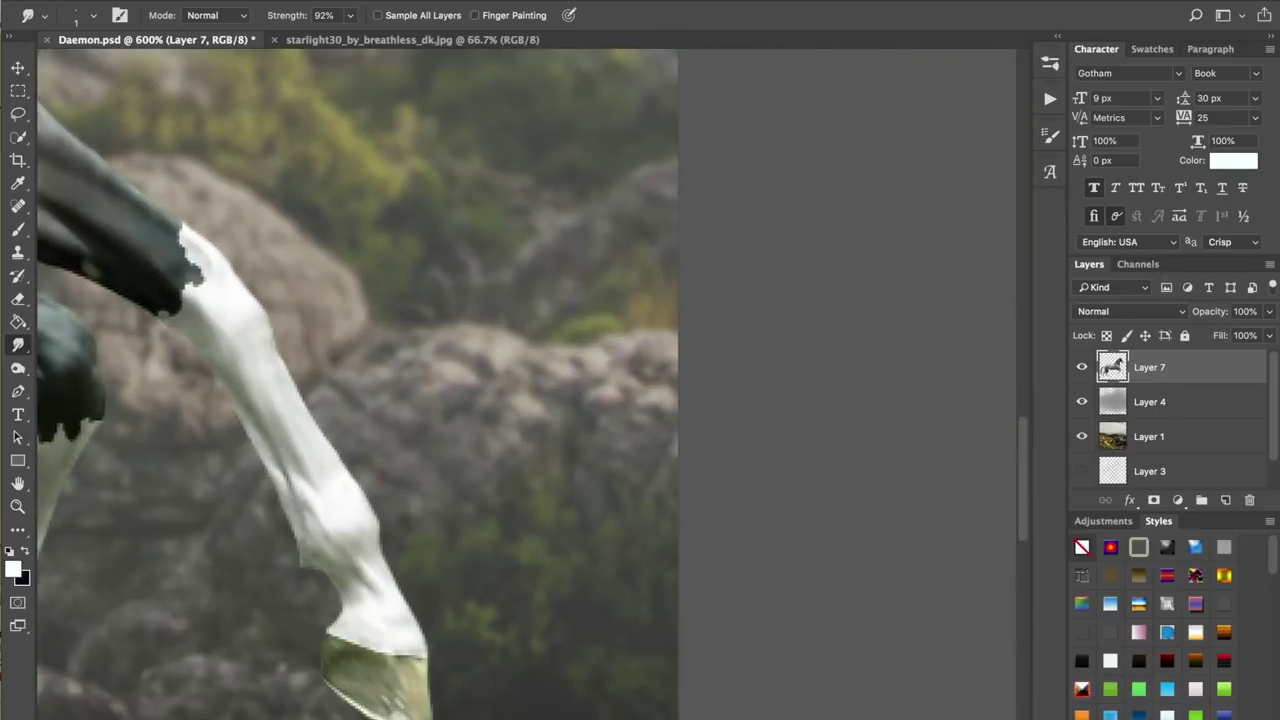
key(ctrl+plus)
key(ctrl+plus)
key(ctrl+plus)
key(])
mouse_move(500, 323)
mouse_down()
mouse_move(506, 336)
mouse_move(552, 340)
mouse_up()
mouse_move(424, 304)
mouse_down()
mouse_move(432, 322)
mouse_move(392, 308)
mouse_up()
drag(250, 500, 900, 315)
drag(244, 498, 252, 509)
- Save the document with the blended hoof edges
key(ctrl+minus)
key(ctrl+minus)
key(ctrl+minus)
key(ctrl+minus)
key(ctrl+minus)
key(ctrl+minus)
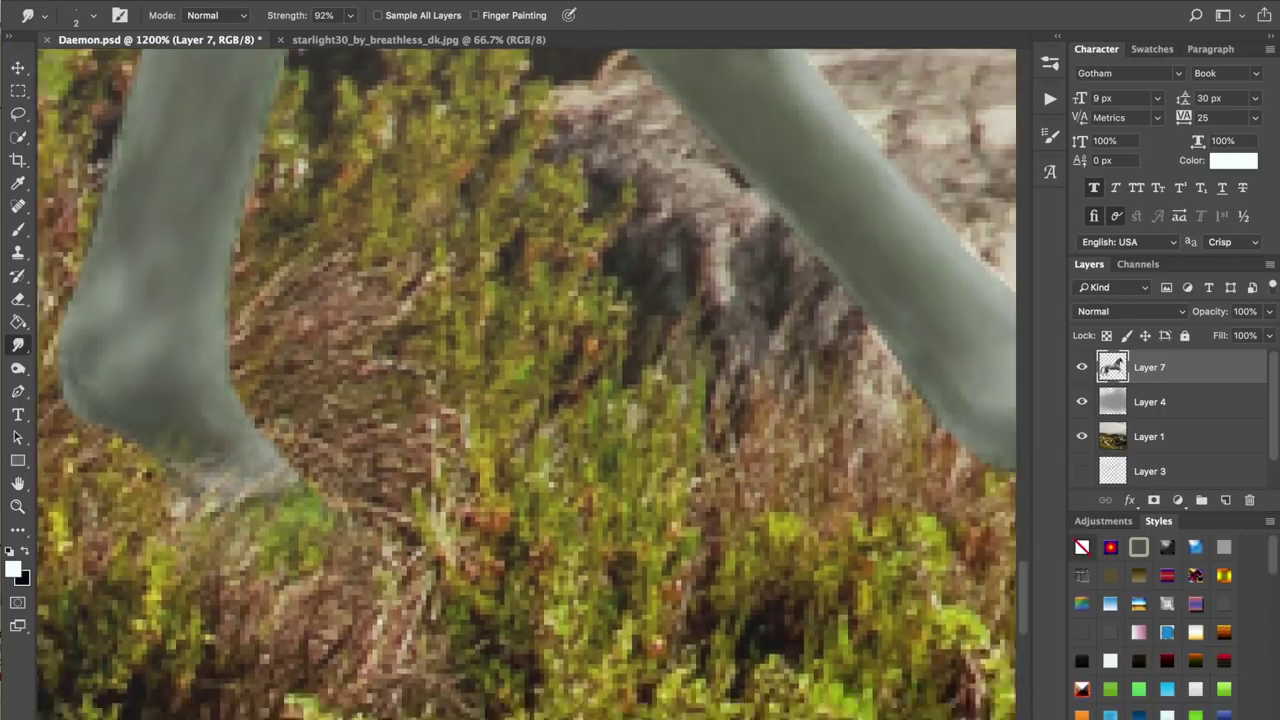
key(ctrl+minus)
key(ctrl+minus)
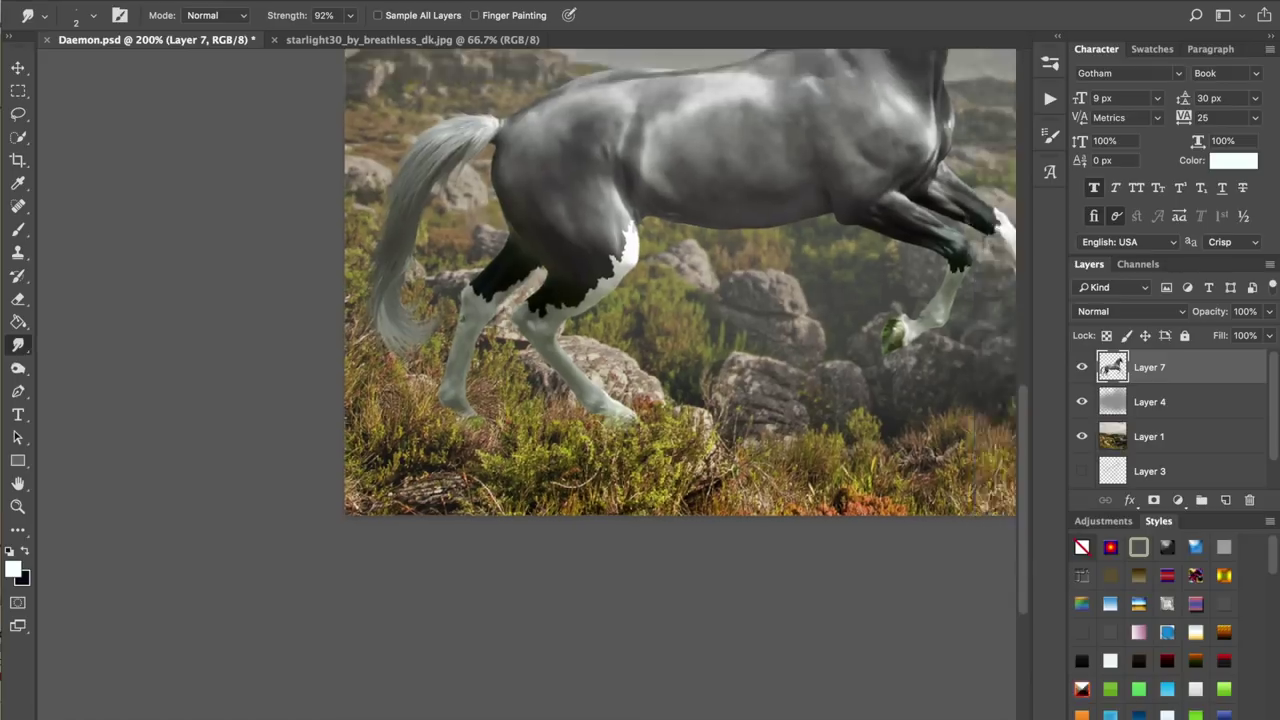
key(ctrl+s)
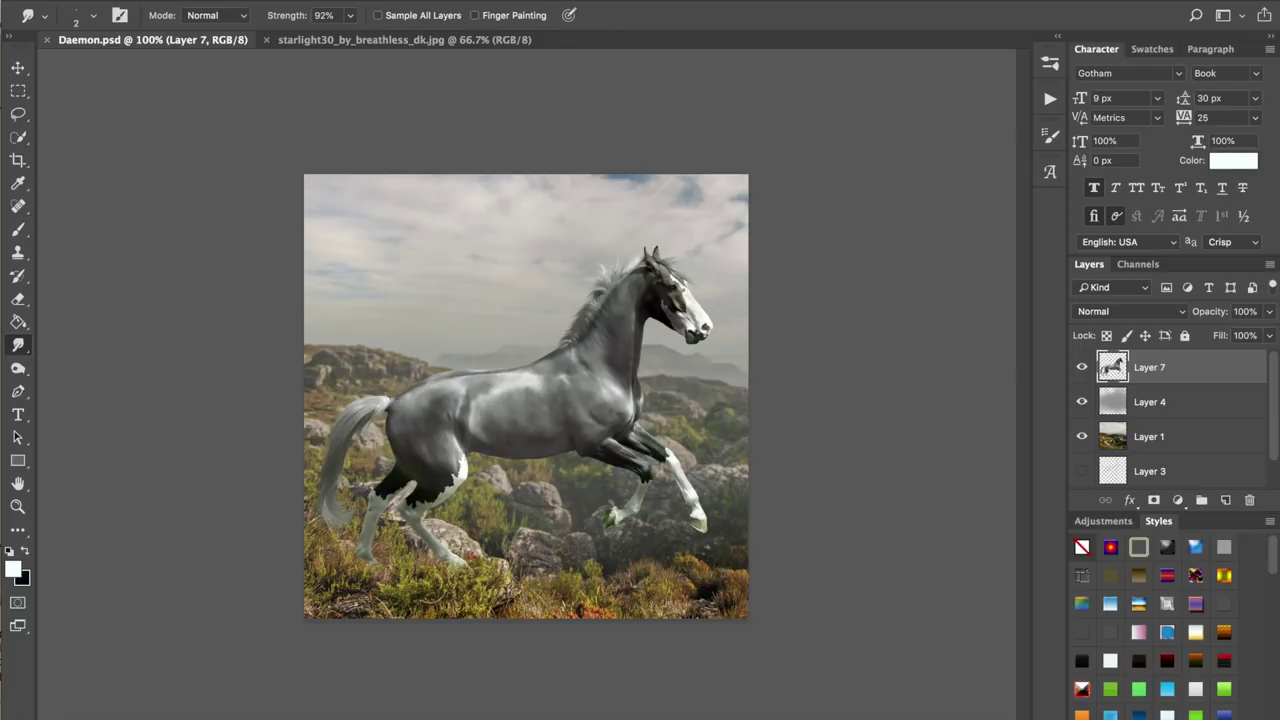
- Set the Smudge strength to 50% and soften the border between the white blaze and dark fur beside the eye
key(ctrl+plus)
key(ctrl+plus)
key(ctrl+plus)
key(ctrl+plus)
key(ctrl+plus)
key(ctrl+plus)
scroll(526, 384, right, 7)
scroll(526, 384, up, 4)
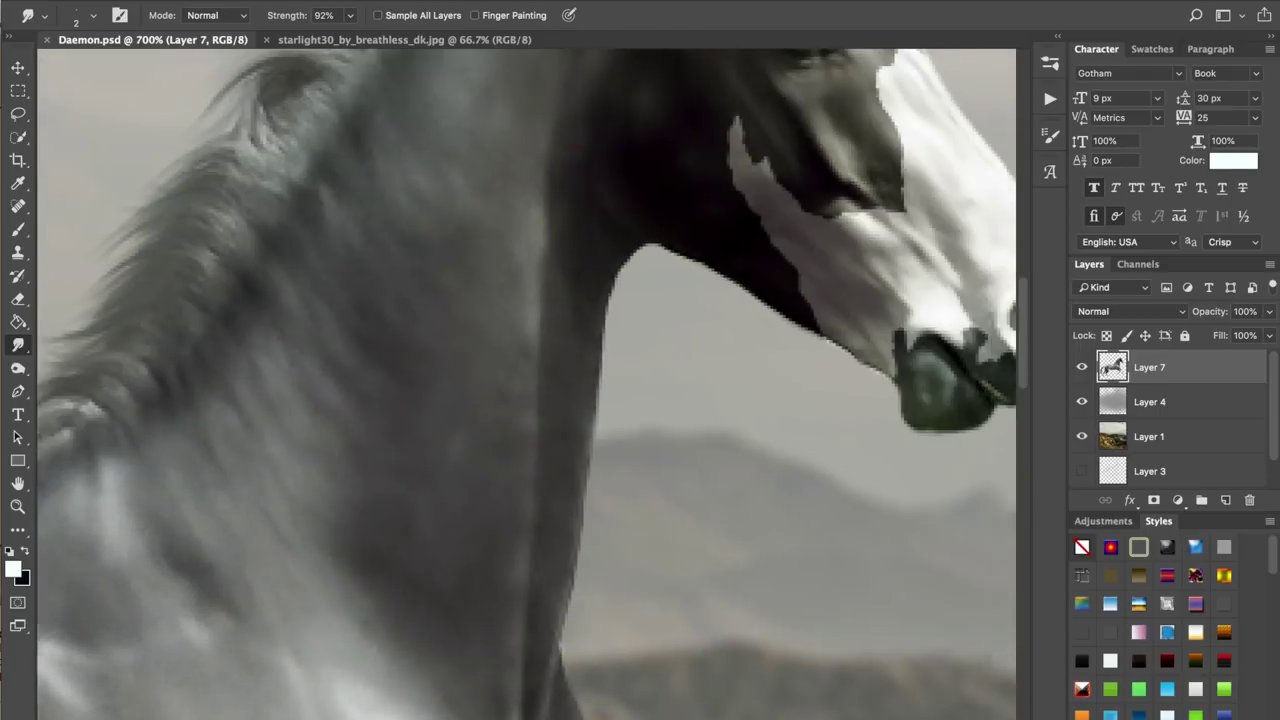
scroll(526, 384, up, 4)
scroll(526, 384, right, 4)
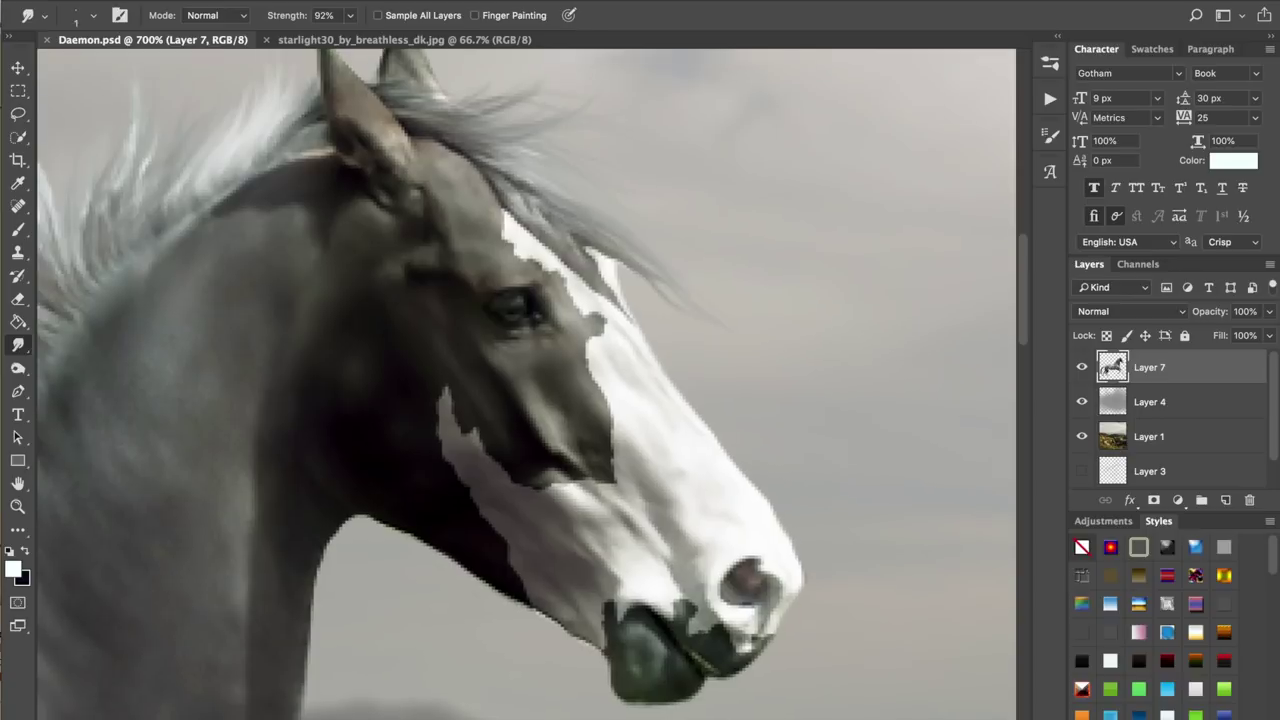
scroll(522, 422, up, 2)
drag(327, 15, 315, 15)
text(50)
key(Return)
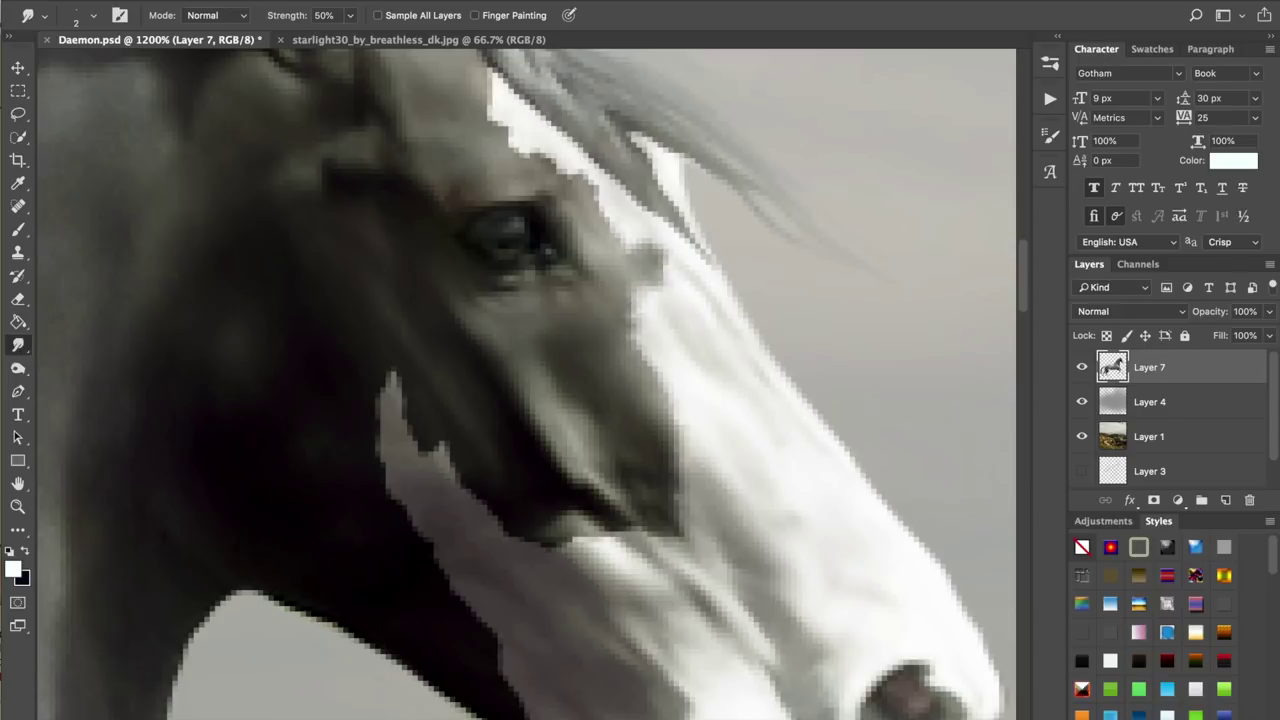
- Smudge the lower and outer edge of the pale cheek marking into the dark fur along the jaw with a 2 px brush
drag(570, 180, 483, 386)
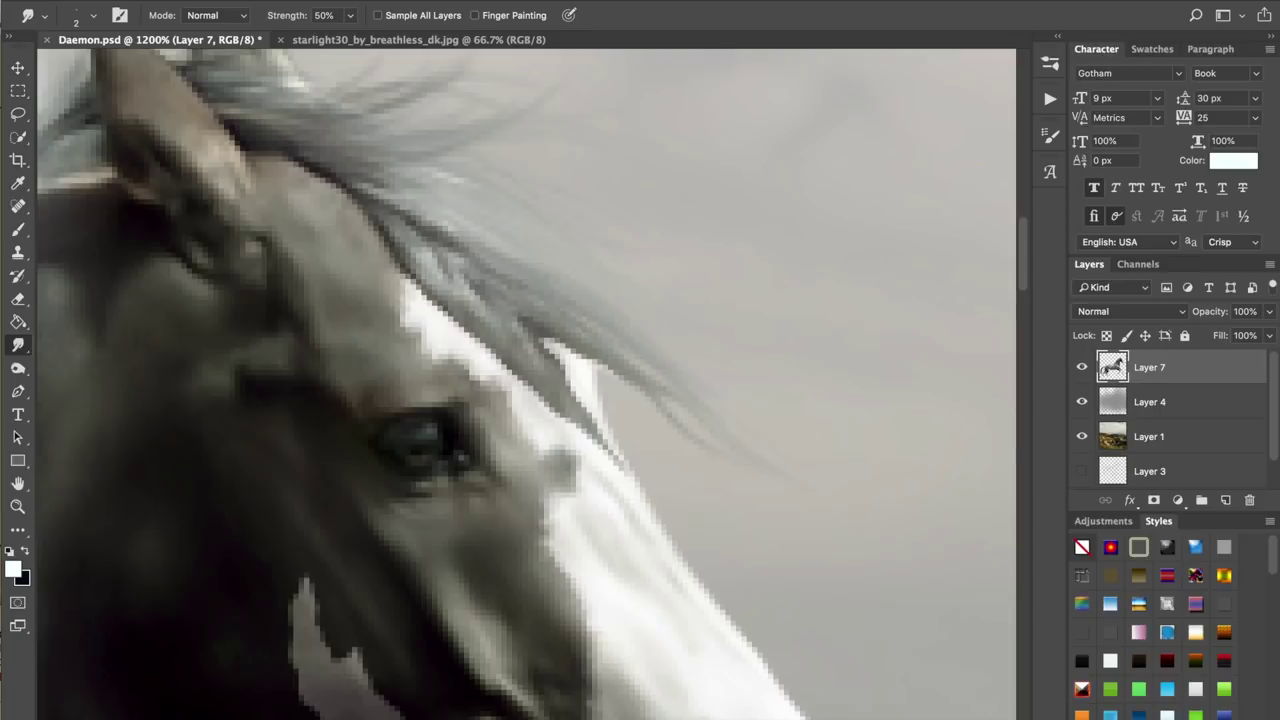
scroll(398, 308, down, 5)
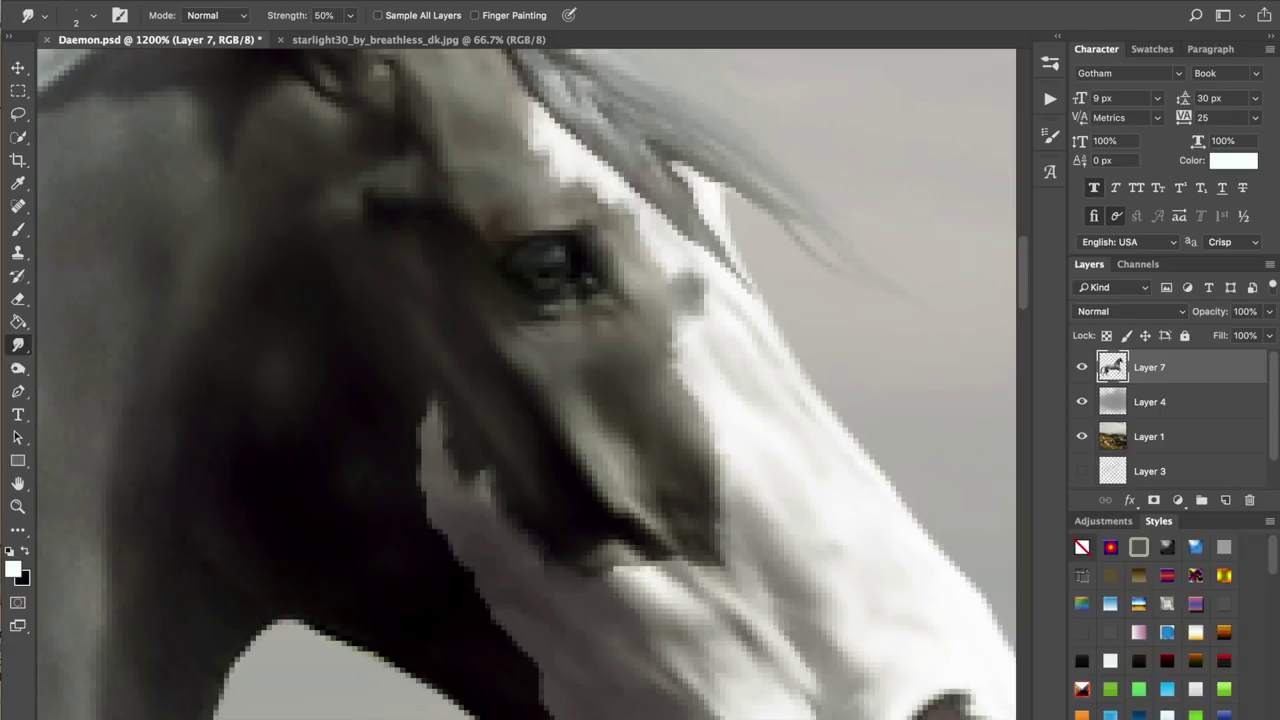
drag(648, 561, 788, 461)
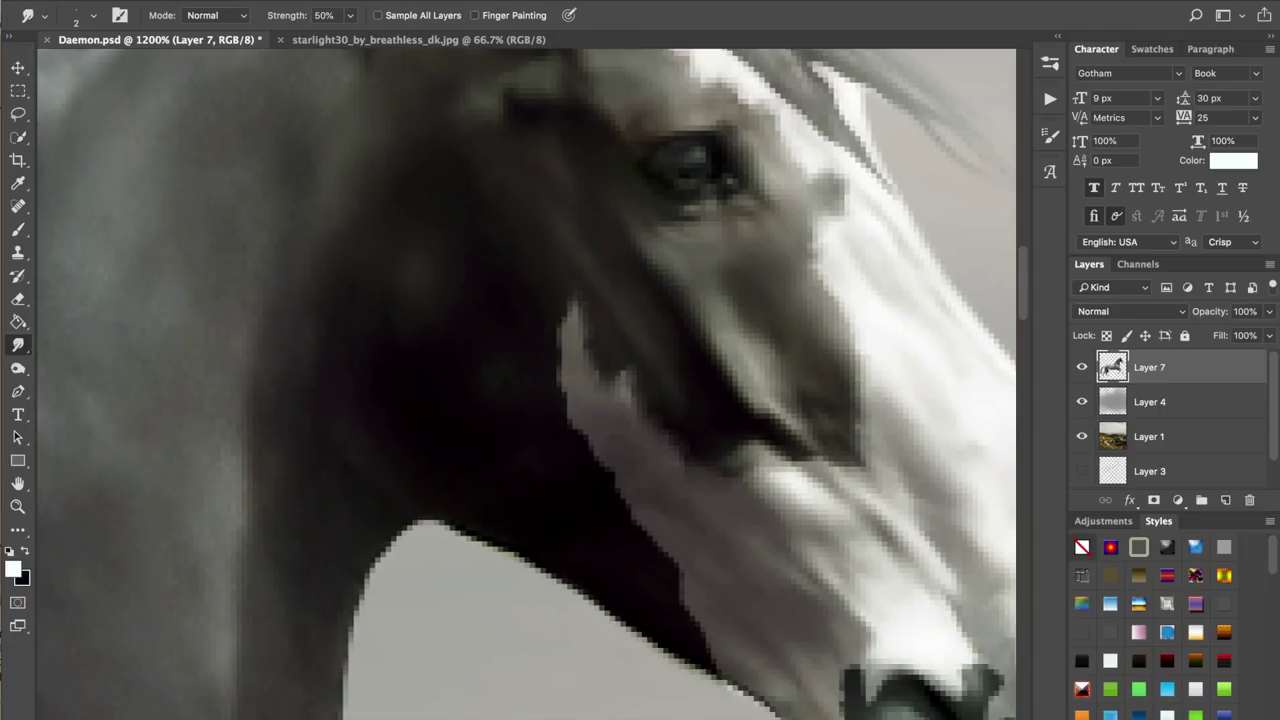
drag(674, 584, 687, 586)
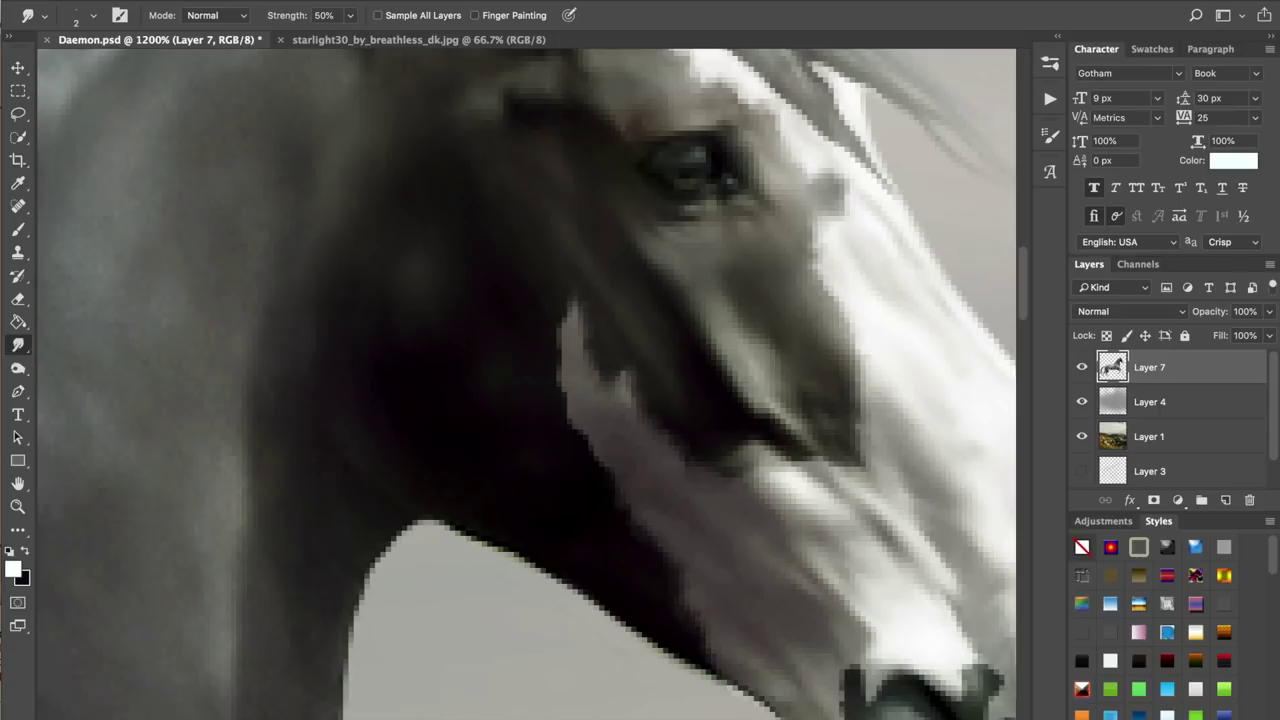
drag(598, 460, 555, 378)
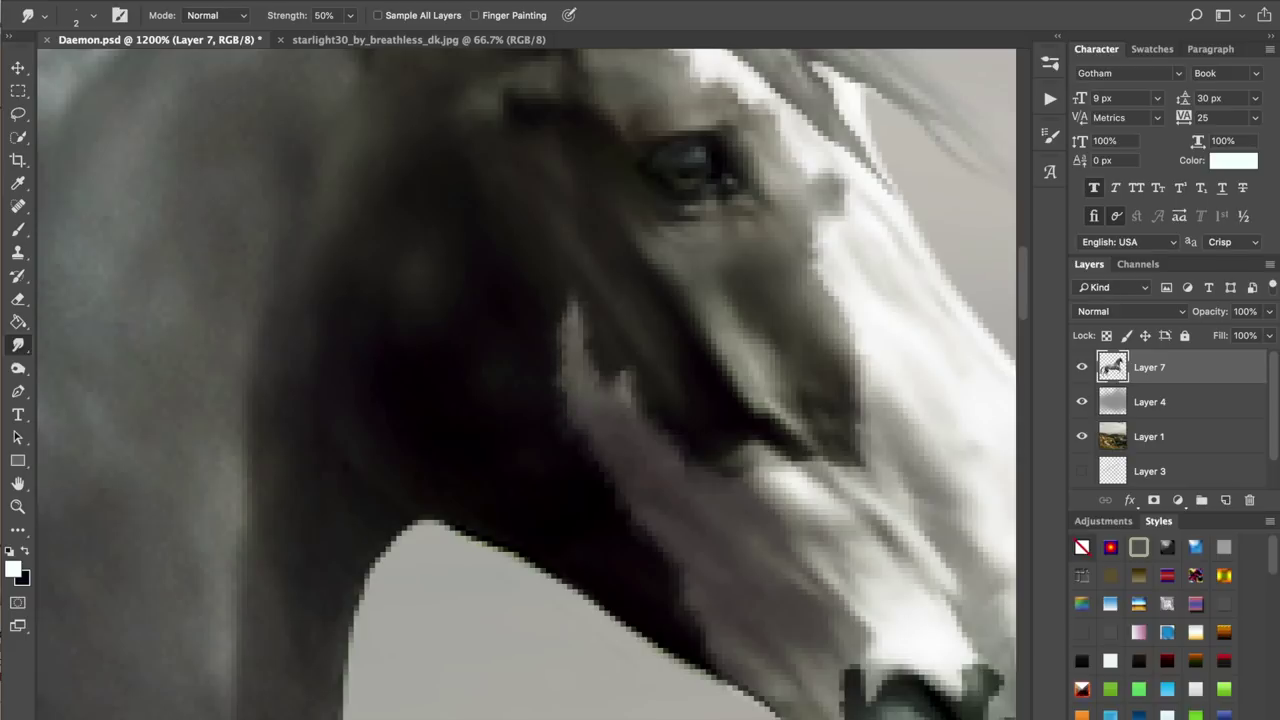
- Examine the horse's muzzle, forelegs, hooves and hind-leg markings up close for hard edges that still need blending
scroll(527, 384, down, 5)
scroll(527, 384, right, 4)
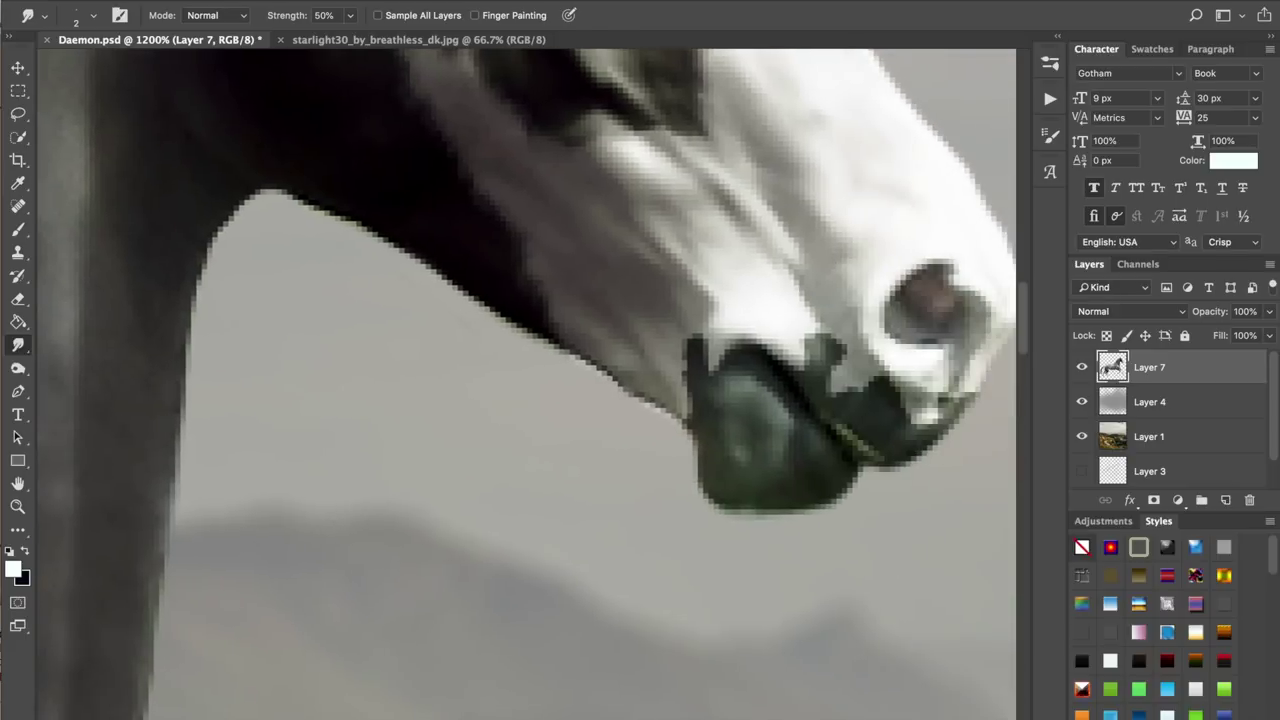
scroll(527, 384, up, 1)
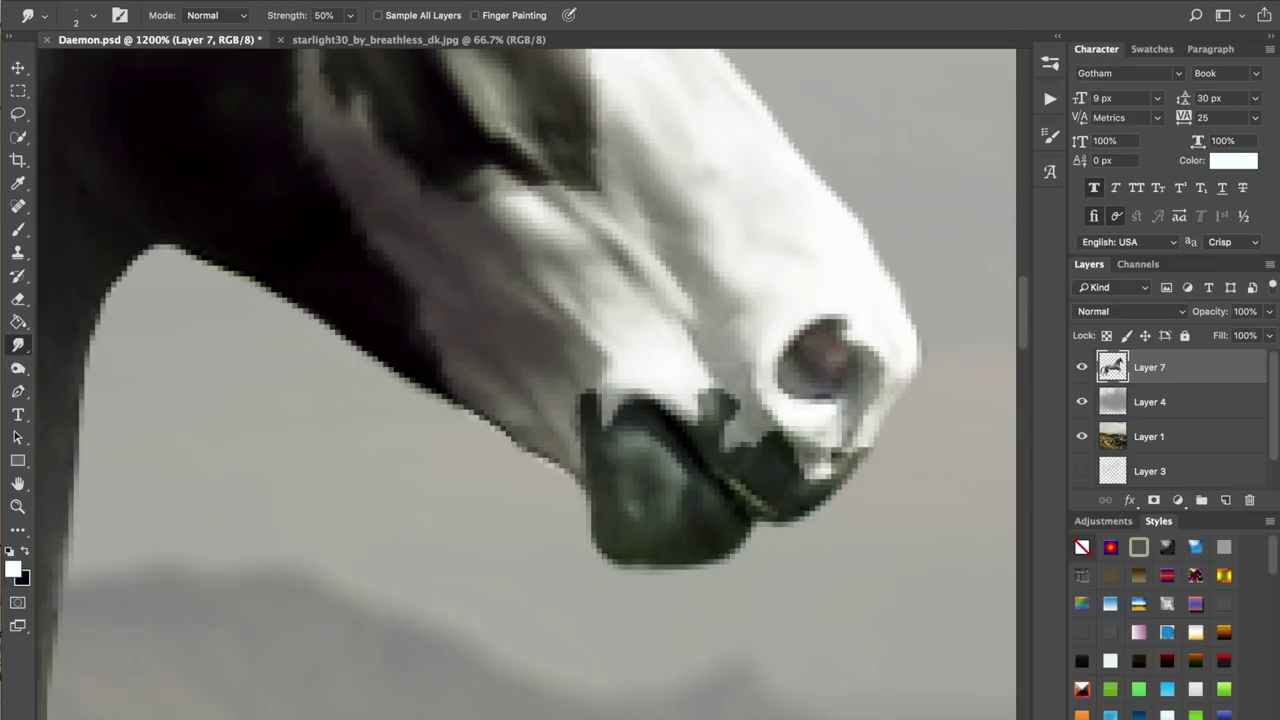
scroll(527, 384, left, 6)
scroll(527, 384, down, 14)
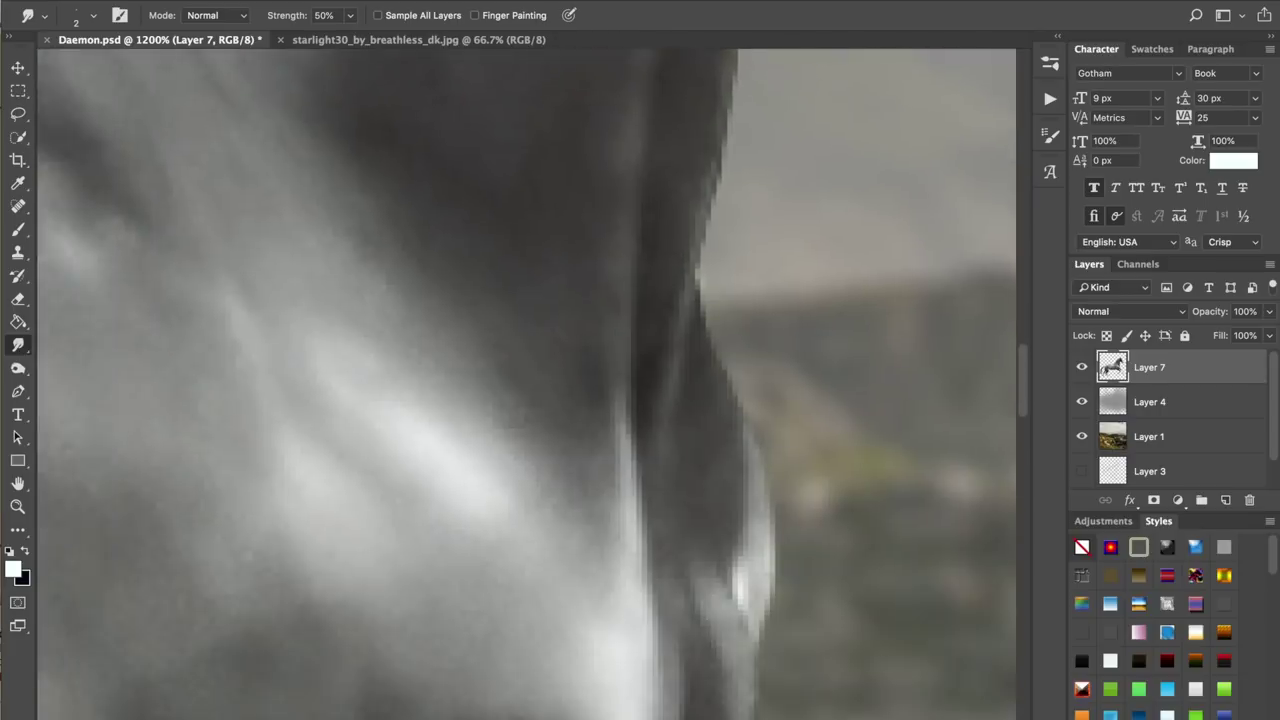
scroll(527, 384, down, 8)
scroll(527, 384, right, 8)
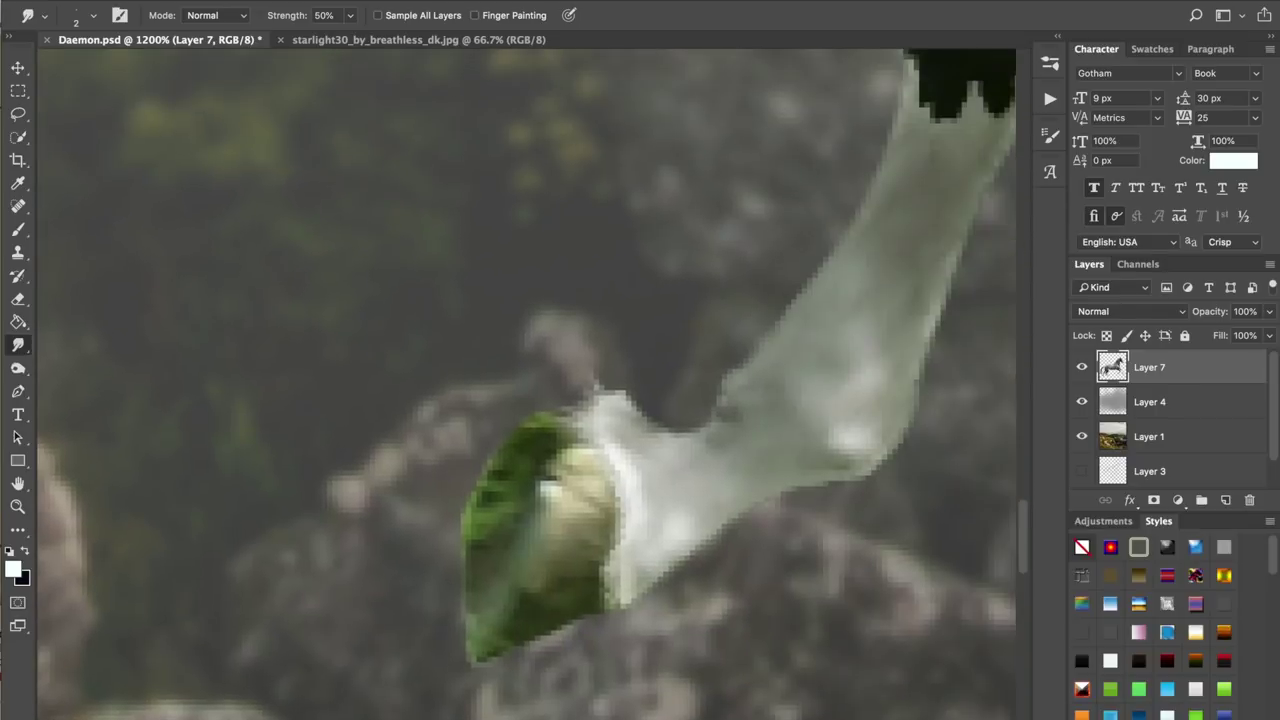
scroll(527, 384, up, 4)
scroll(527, 384, up, 3)
scroll(527, 384, right, 1)
mouse_move(565, 288)
mouse_down()
mouse_move(570, 346)
mouse_move(606, 352)
mouse_move(629, 322)
mouse_move(642, 352)
mouse_move(662, 336)
mouse_up()
scroll(662, 340, up, 12)
scroll(662, 340, right, 6)
drag(740, 308, 752, 192)
scroll(752, 200, left, 20)
scroll(752, 200, down, 12)
scroll(520, 380, left, 20)
scroll(520, 380, down, 10)
mouse_move(266, 298)
mouse_down()
mouse_move(280, 334)
mouse_move(364, 420)
mouse_move(448, 338)
mouse_move(548, 332)
mouse_move(780, 142)
mouse_move(626, 428)
mouse_up()
mouse_move(664, 436)
mouse_down()
mouse_move(756, 236)
mouse_move(664, 362)
mouse_move(680, 344)
mouse_up()
scroll(756, 236, up, 8)
scroll(756, 236, right, 4)
drag(718, 334, 724, 288)
scroll(720, 300, left, 20)
scroll(720, 300, down, 10)
mouse_move(412, 394)
mouse_down()
mouse_move(532, 524)
mouse_move(876, 276)
mouse_up()
drag(678, 410, 678, 424)
drag(603, 447, 603, 461)
key(super+minus)
key(super+minus)
key(super+minus)
key(super+minus)
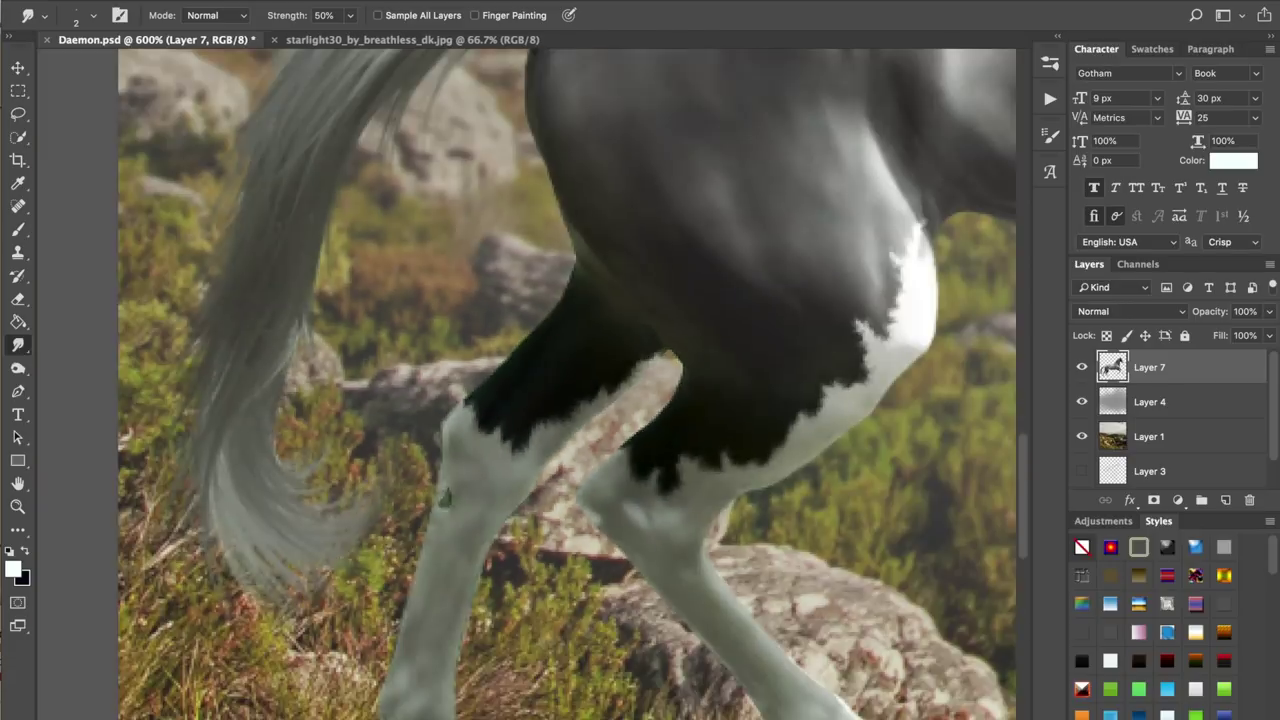
key(ctrl+minus)
key(ctrl+minus)
key(ctrl+minus)
key(ctrl+minus)
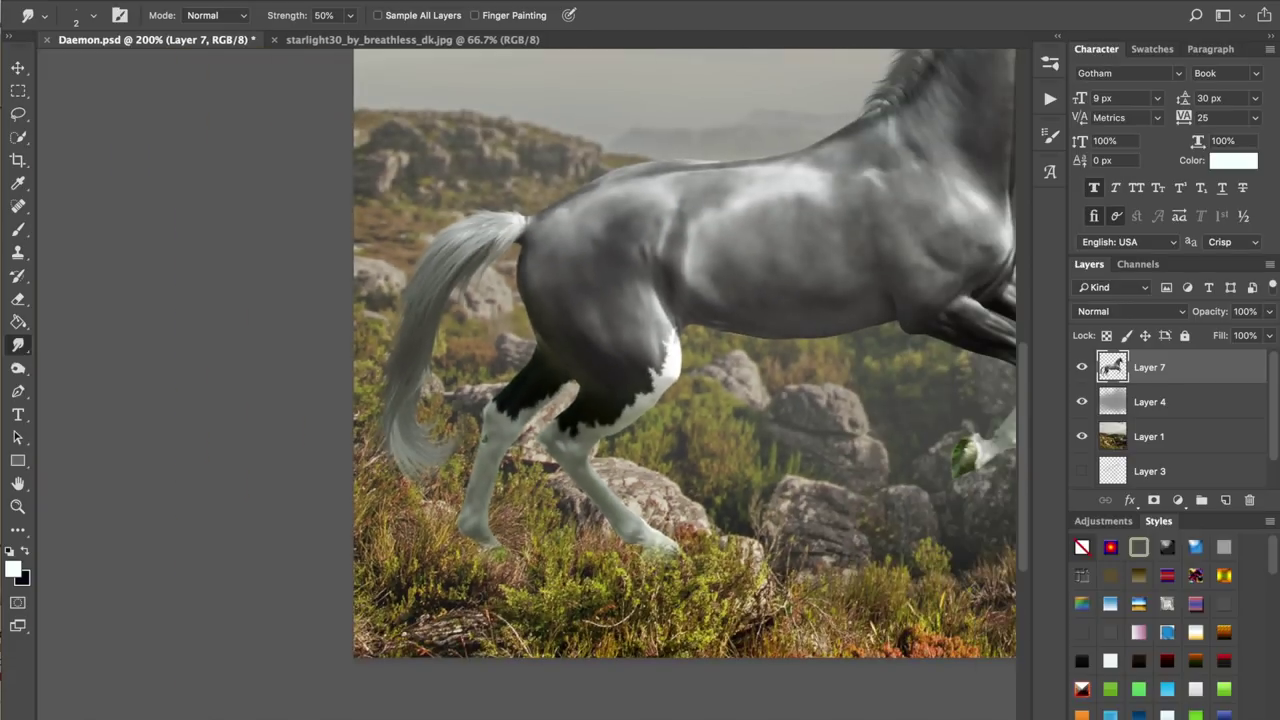
- Examine the tail, hindquarters, back and mane for fur edges that still need softening
key(ctrl+plus)
key(ctrl+plus)
key(ctrl+plus)
key(ctrl+plus)
key(ctrl+plus)
scroll(526, 384, up, 3)
scroll(526, 384, left, 4)
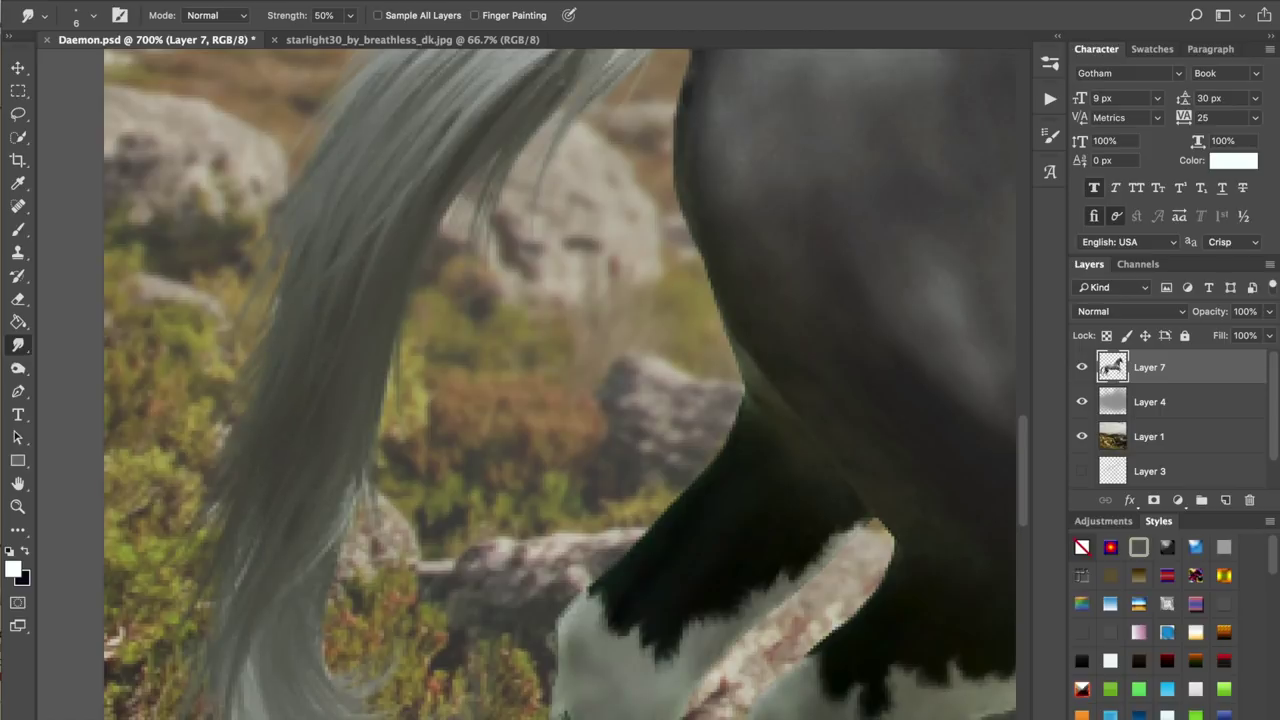
mouse_move(560, 480)
mouse_down()
mouse_move(573, 390)
mouse_move(617, 276)
mouse_up()
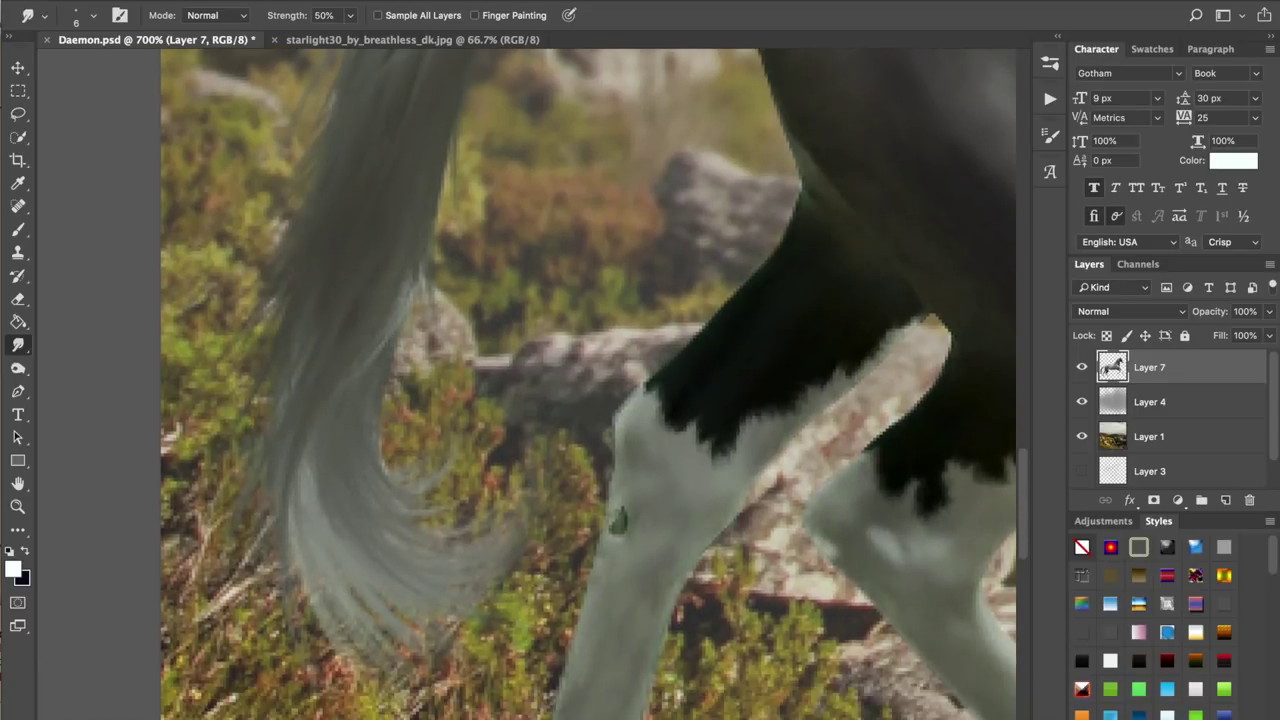
drag(612, 236, 508, 570)
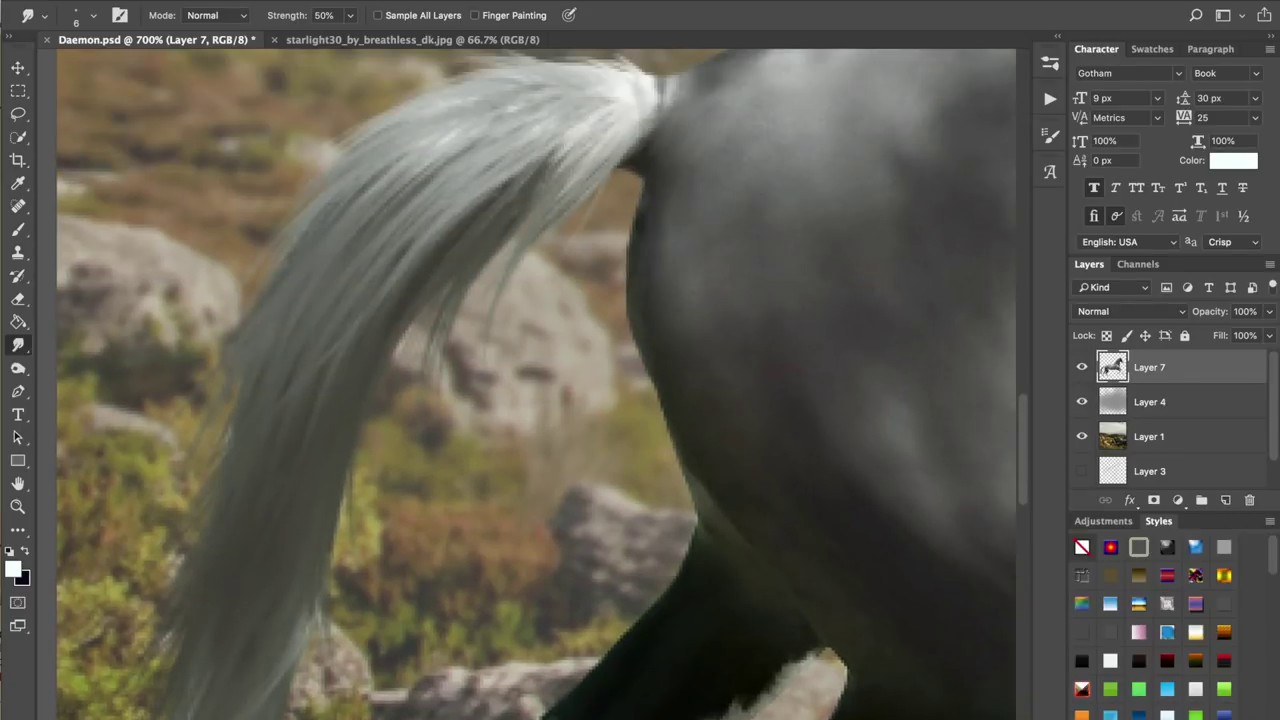
scroll(527, 384, right, 20)
scroll(527, 384, up, 12)
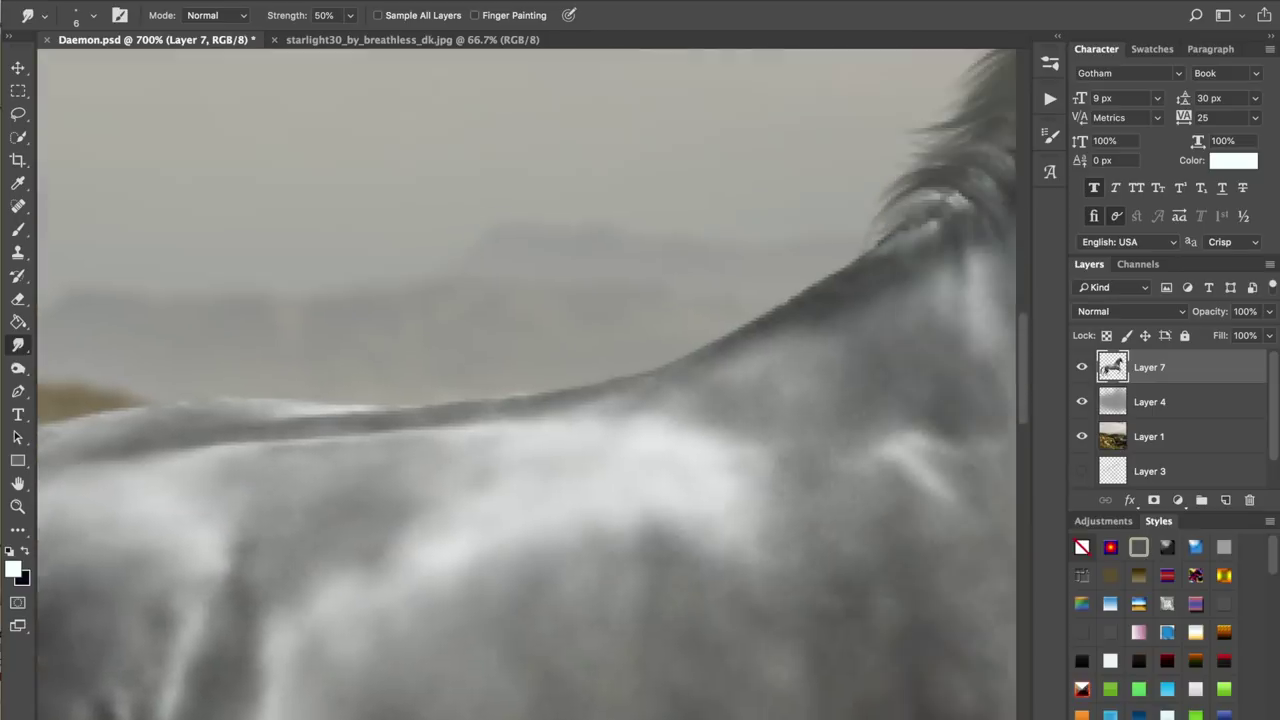
scroll(536, 384, down, 8)
scroll(536, 384, left, 8)
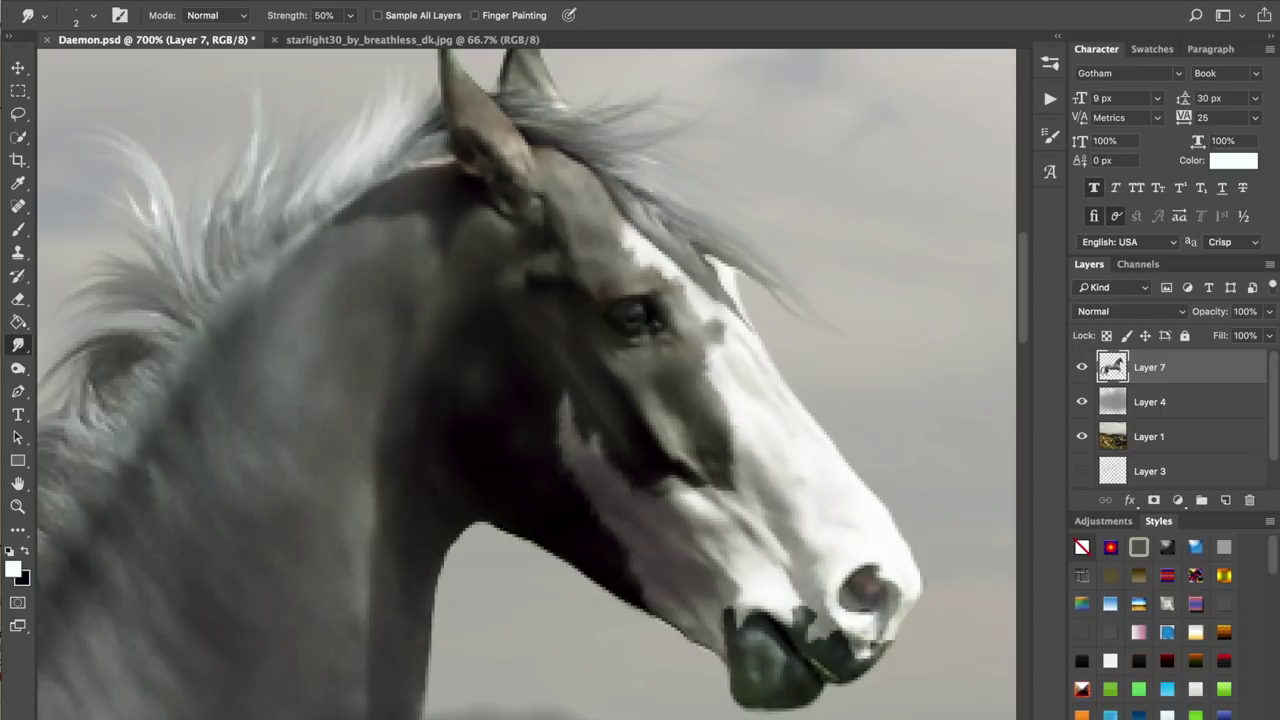
- Set the Smudge strength to 90% and blend the white spike on the forehead into the forelock strands
double_click(322, 15)
text(90)
drag(730, 298, 756, 332)
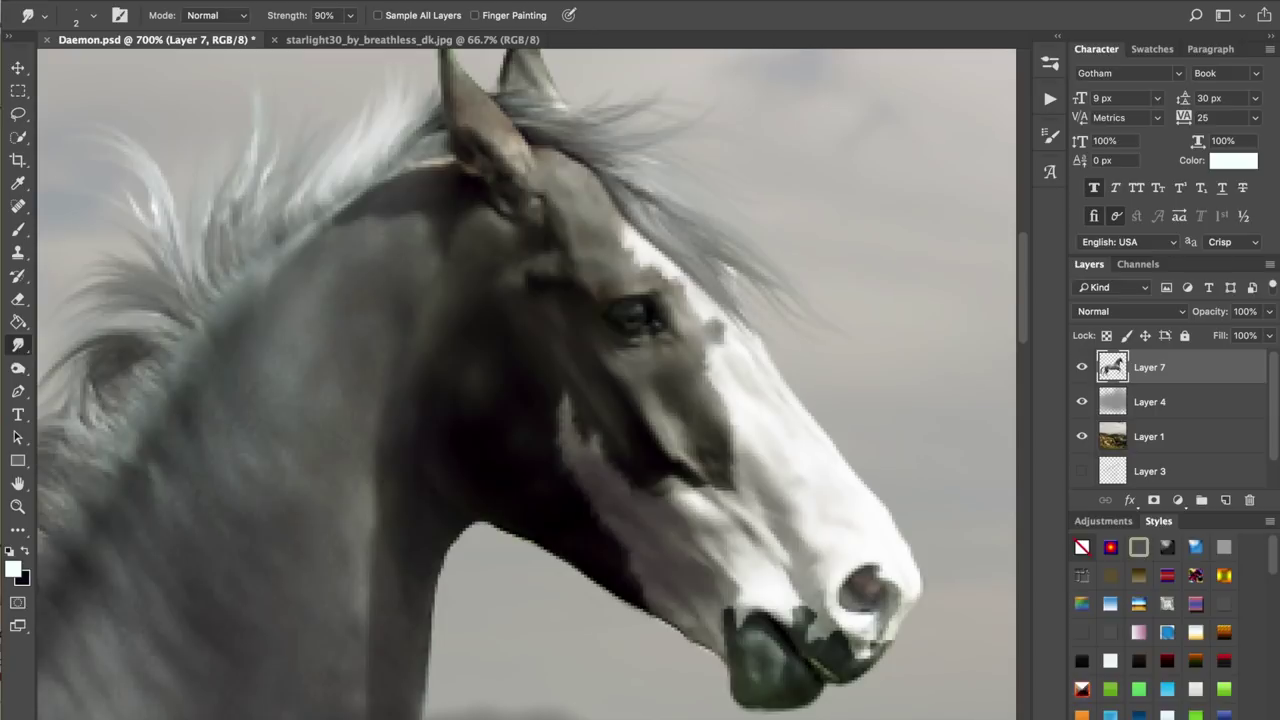
- Check the mane and neck, return to the full composition at 100% and save the document
scroll(526, 384, left, 7)
scroll(526, 384, down, 3)
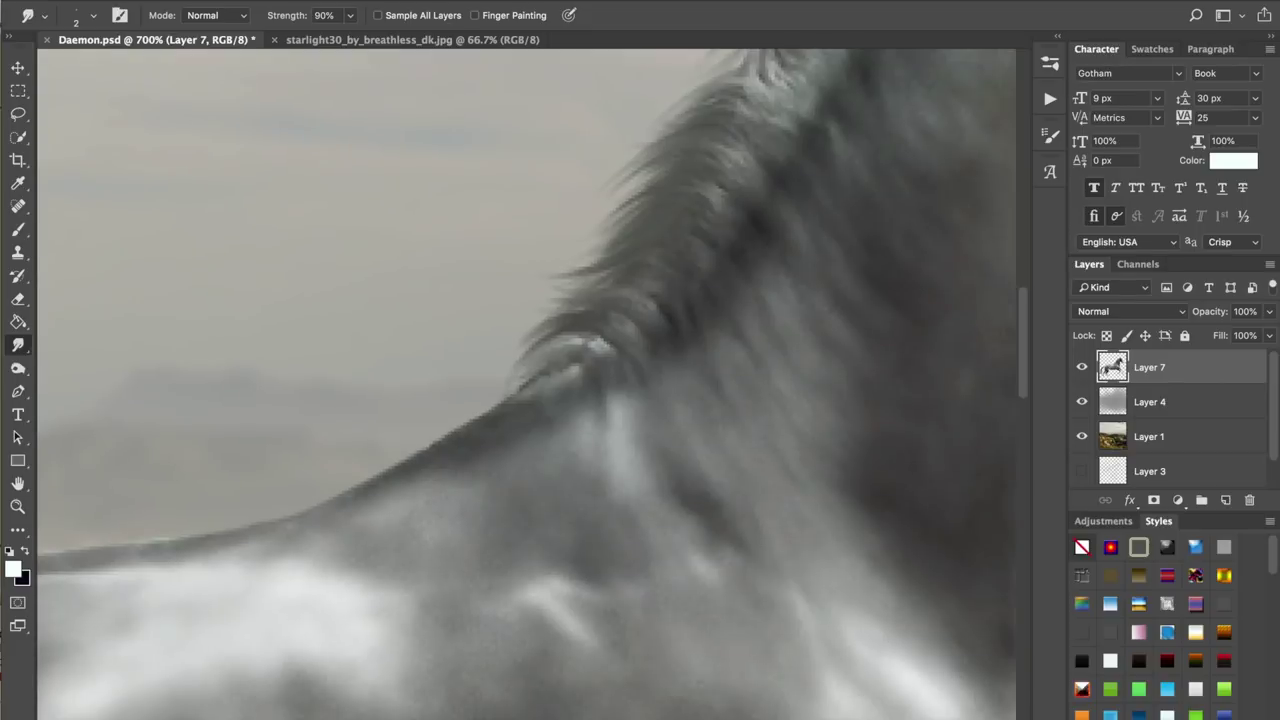
scroll(526, 384, up, 2)
scroll(532, 384, down, 2)
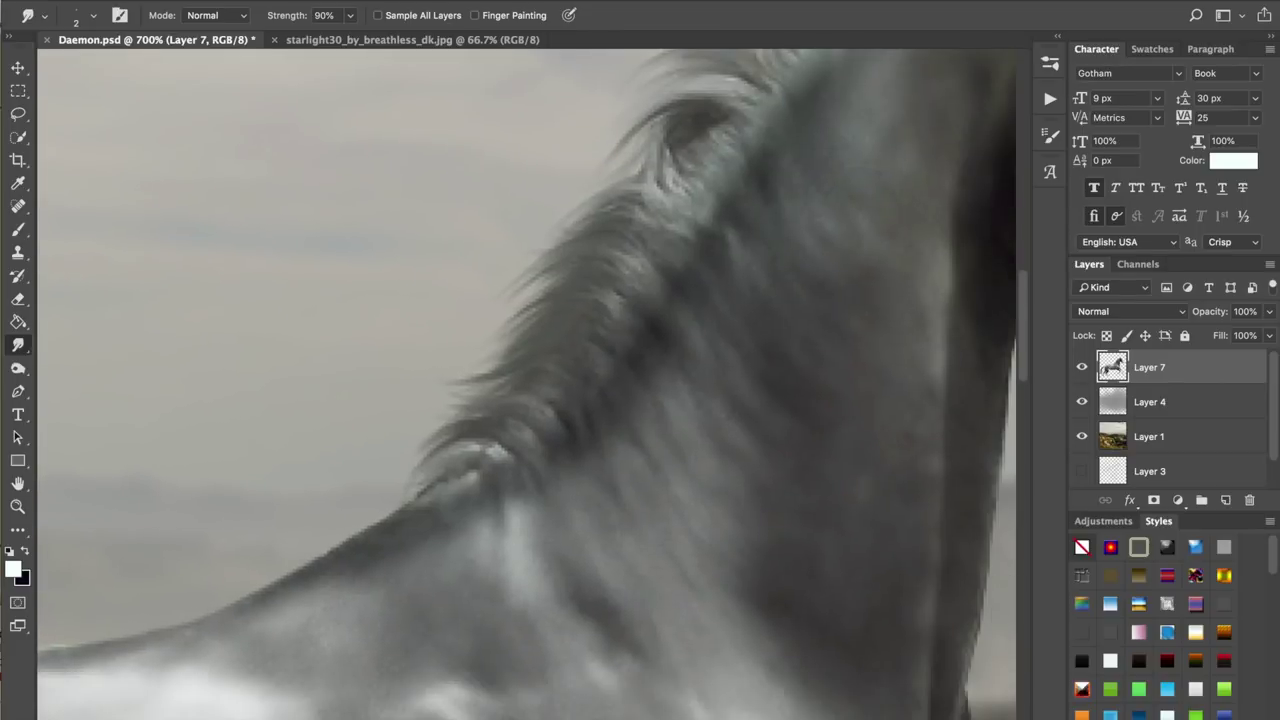
key(super+minus)
key(super+minus)
key(super+minus)
key(super+minus)
key(super+minus)
key(super+minus)
key(ctrl+s)
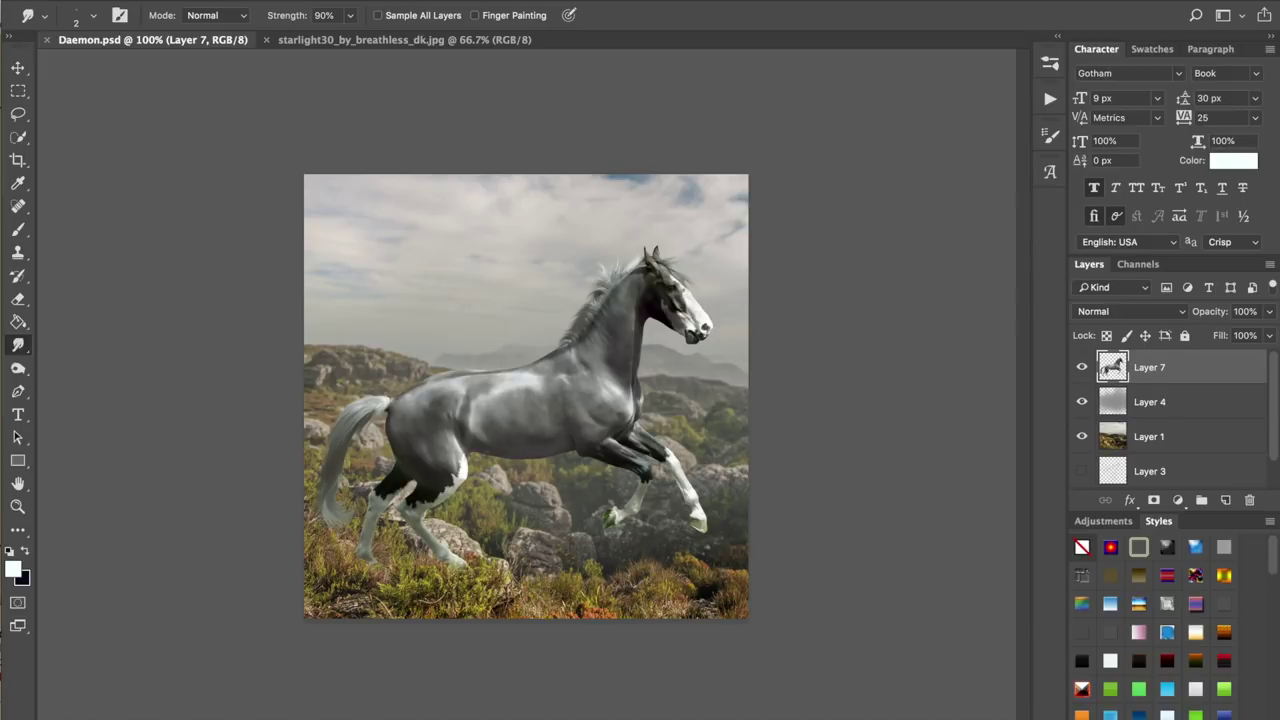
- Apply Smart Sharpen to Layer 7 with amount 45%, radius 1.0 px, noise reduction 5% and Lens Blur removal, and save the document
click(436, 0)
mouse_move(589, 284)
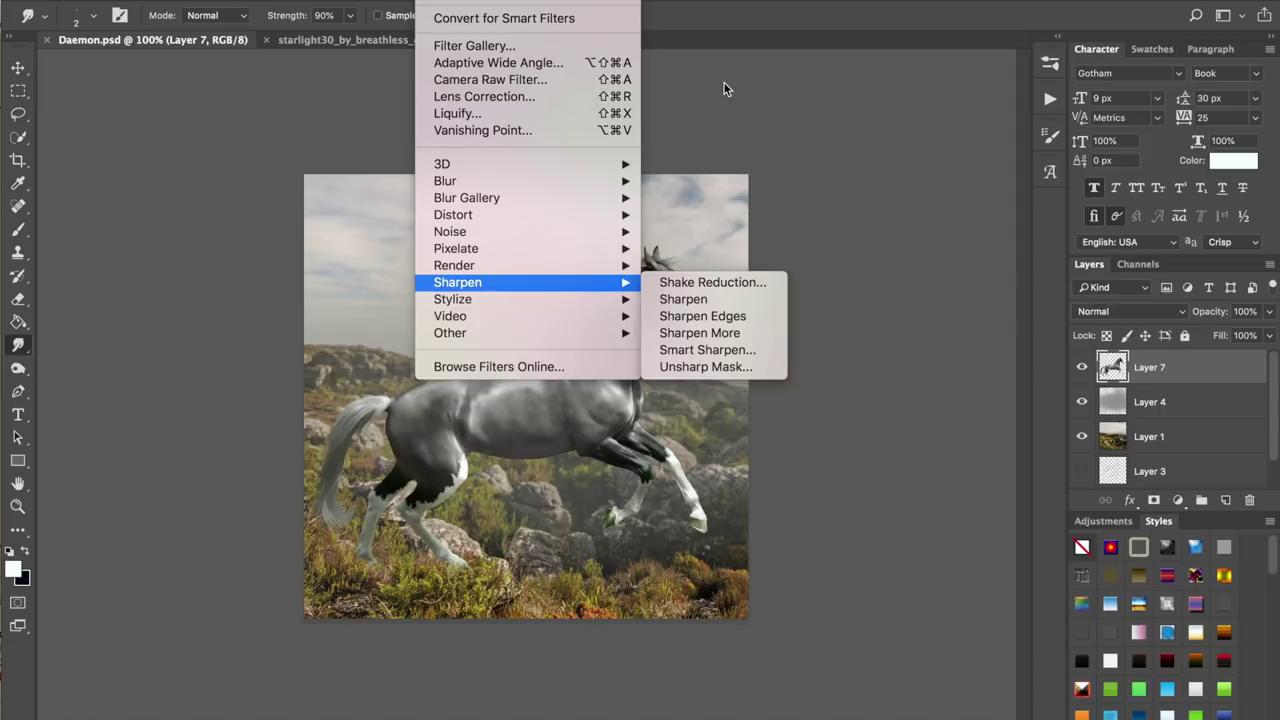
click(766, 349)
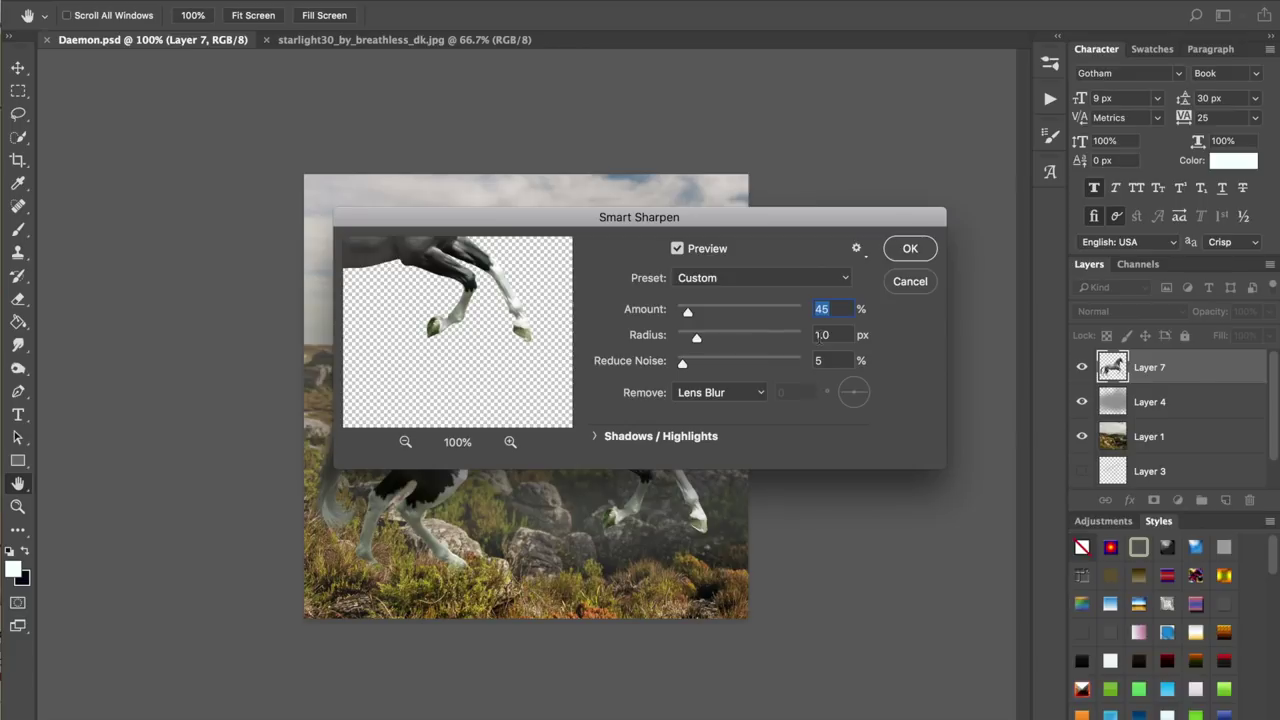
click(924, 254)
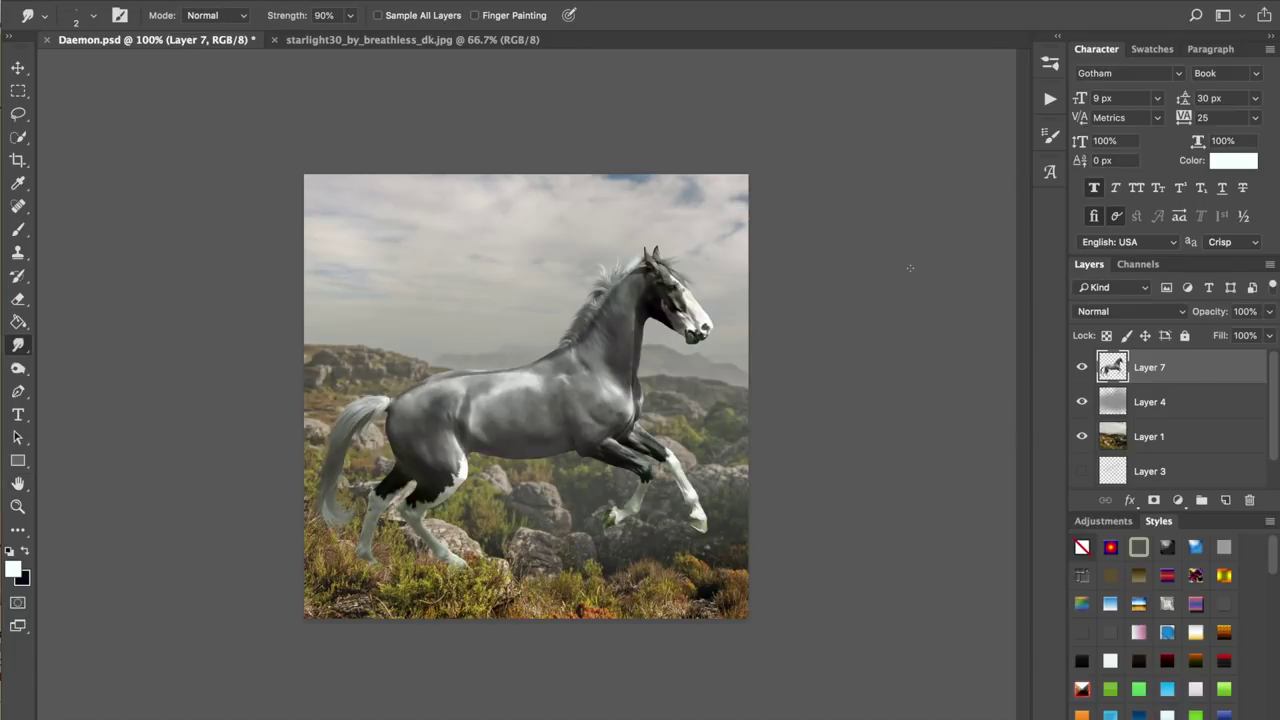
key(ctrl+s)
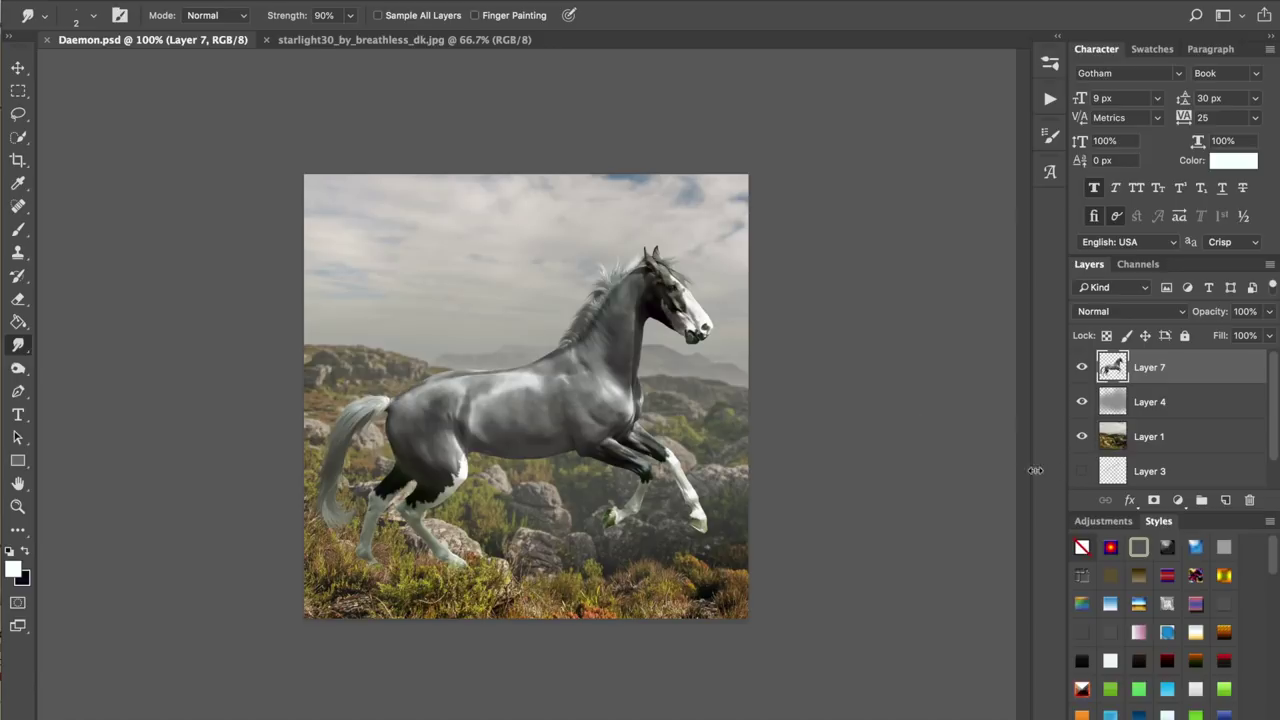
- Add an empty layer above the horse and load the outline of Layer 7 as a selection
click(1226, 500)
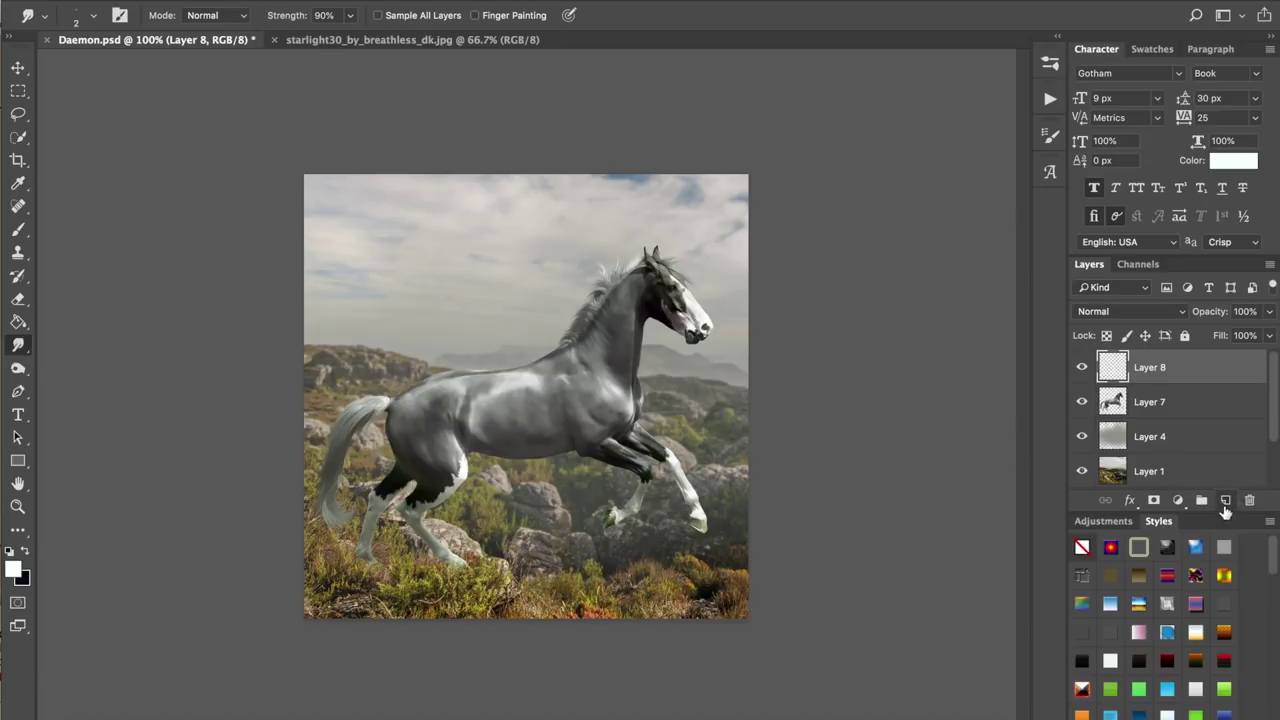
click(1140, 400)
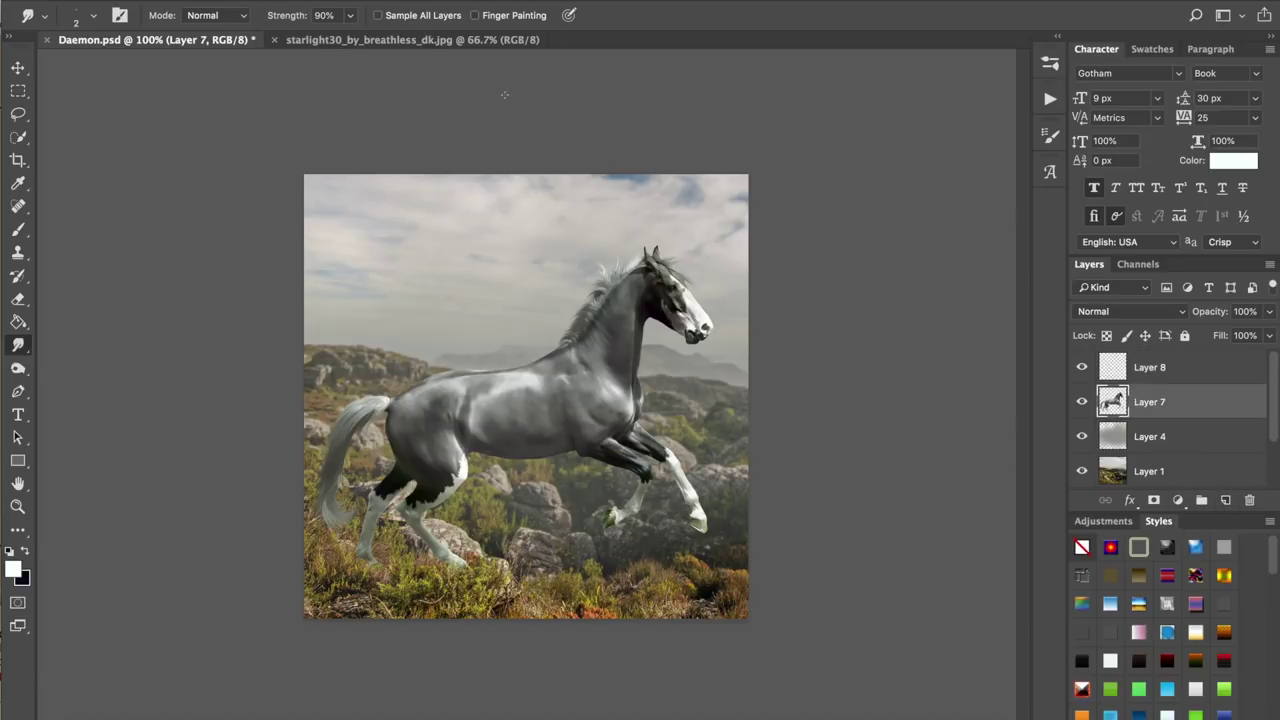
click(384, 1)
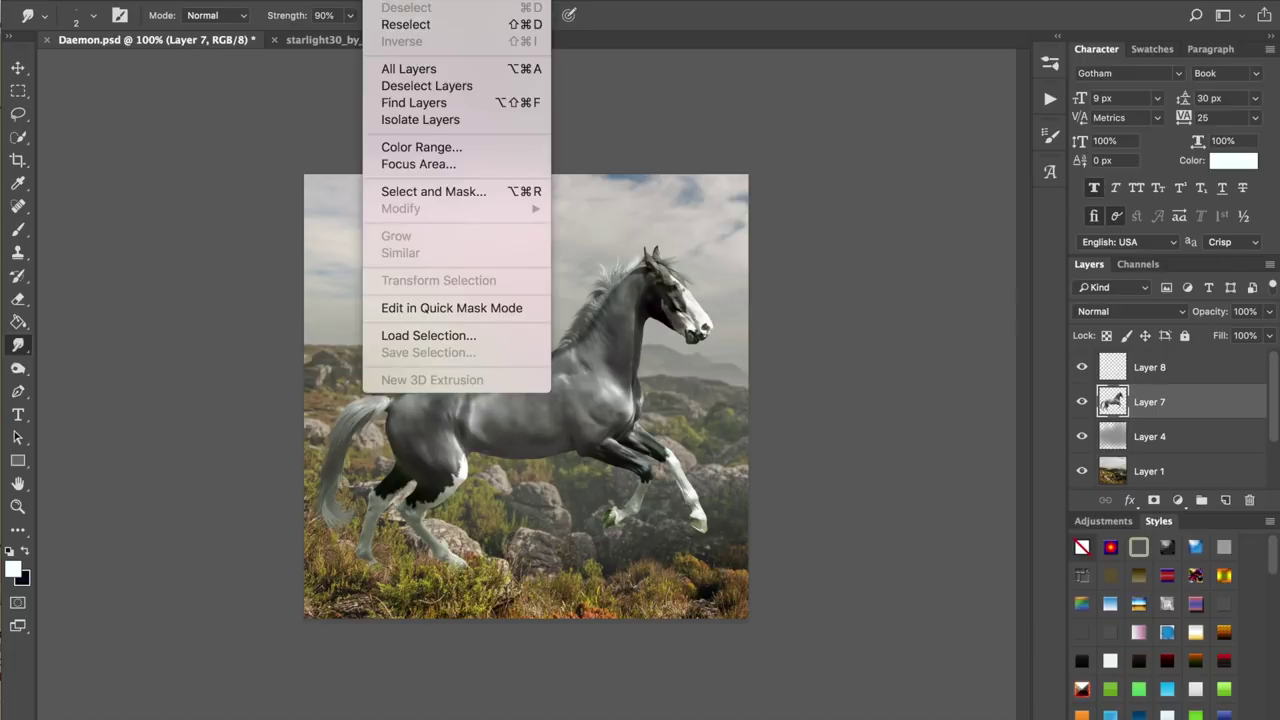
click(428, 336)
click(772, 428)
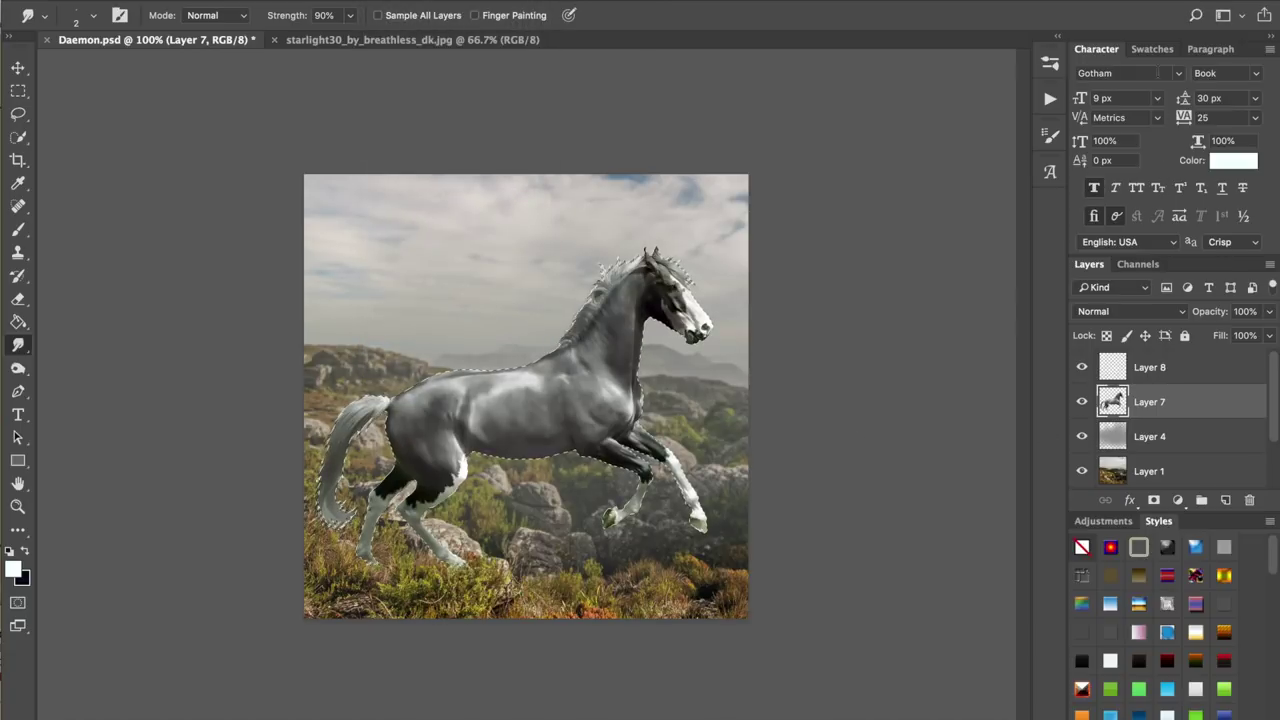
- Choose a salmon pink foreground colour and a soft round 10 px brush, and add an empty layer directly above Layer 7
click(1155, 50)
click(1205, 123)
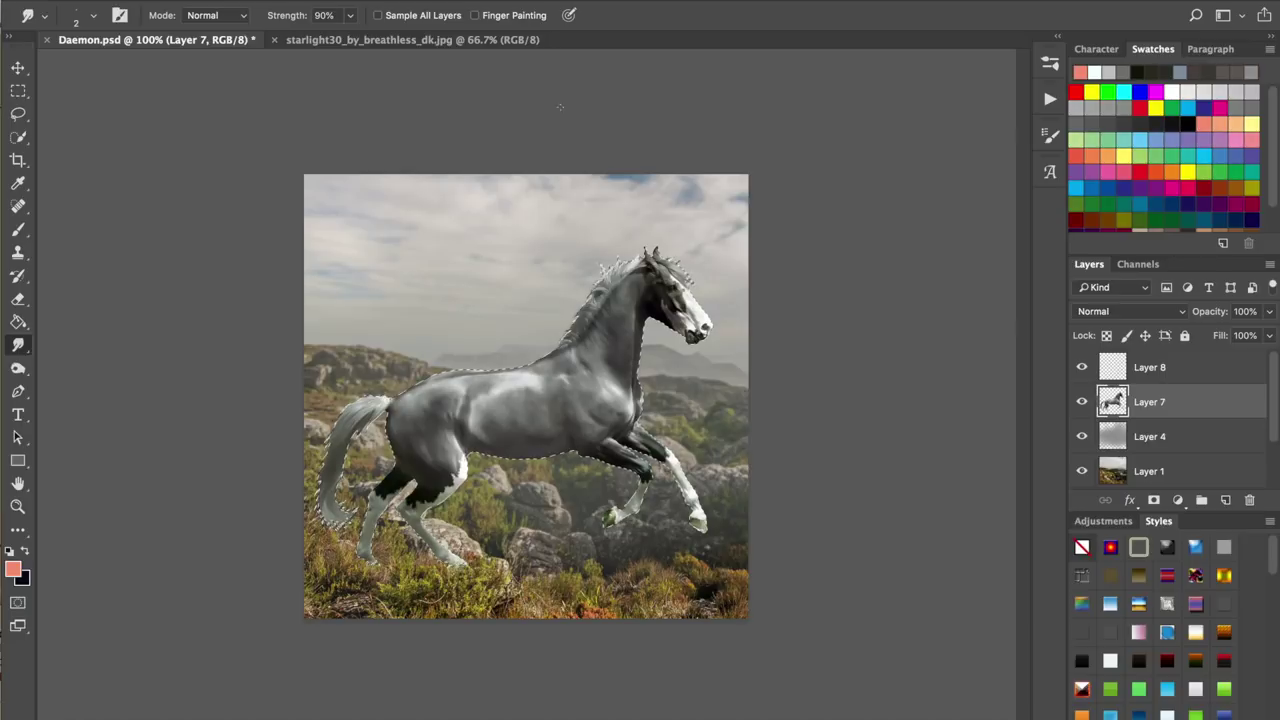
click(17, 229)
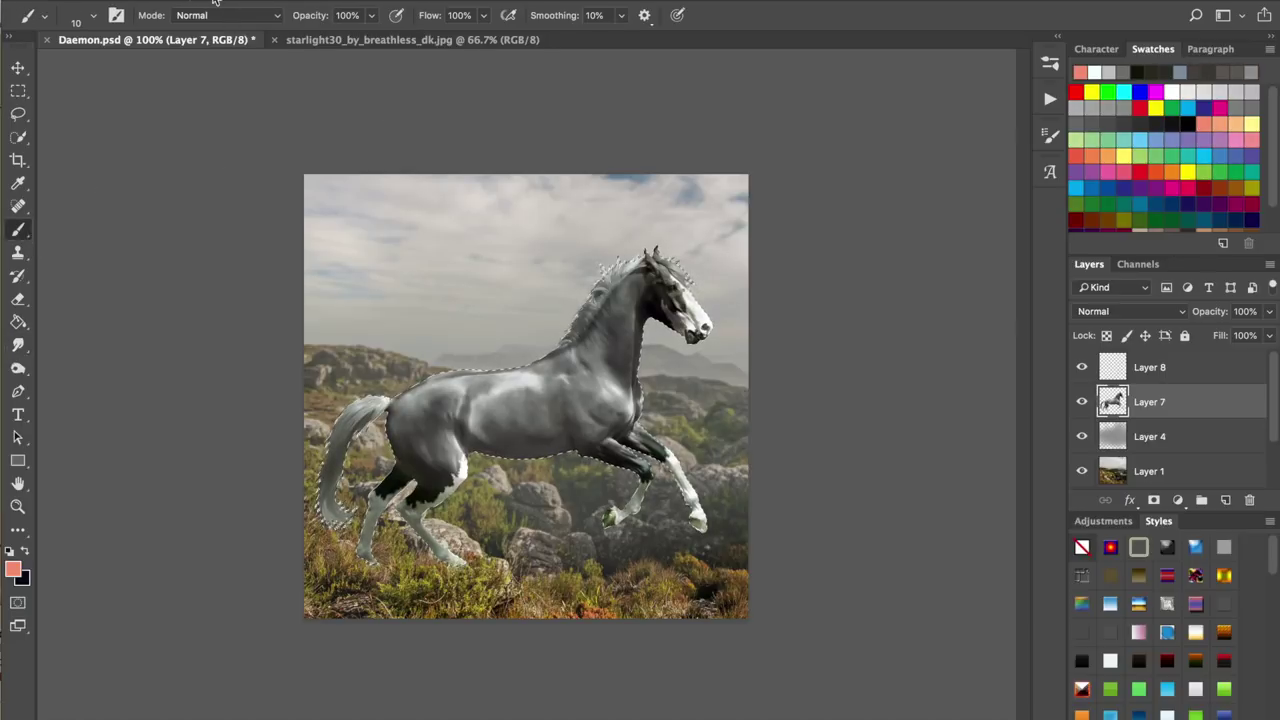
click(88, 22)
click(119, 146)
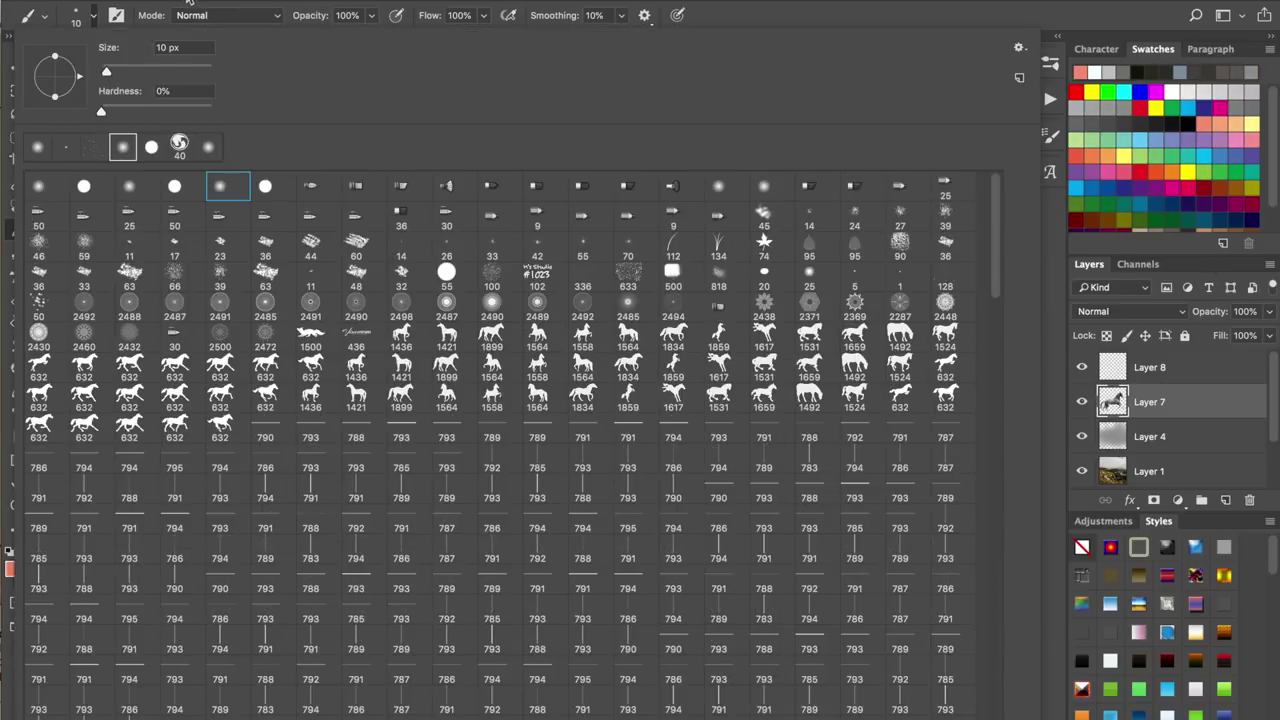
click(188, 4)
click(1225, 500)
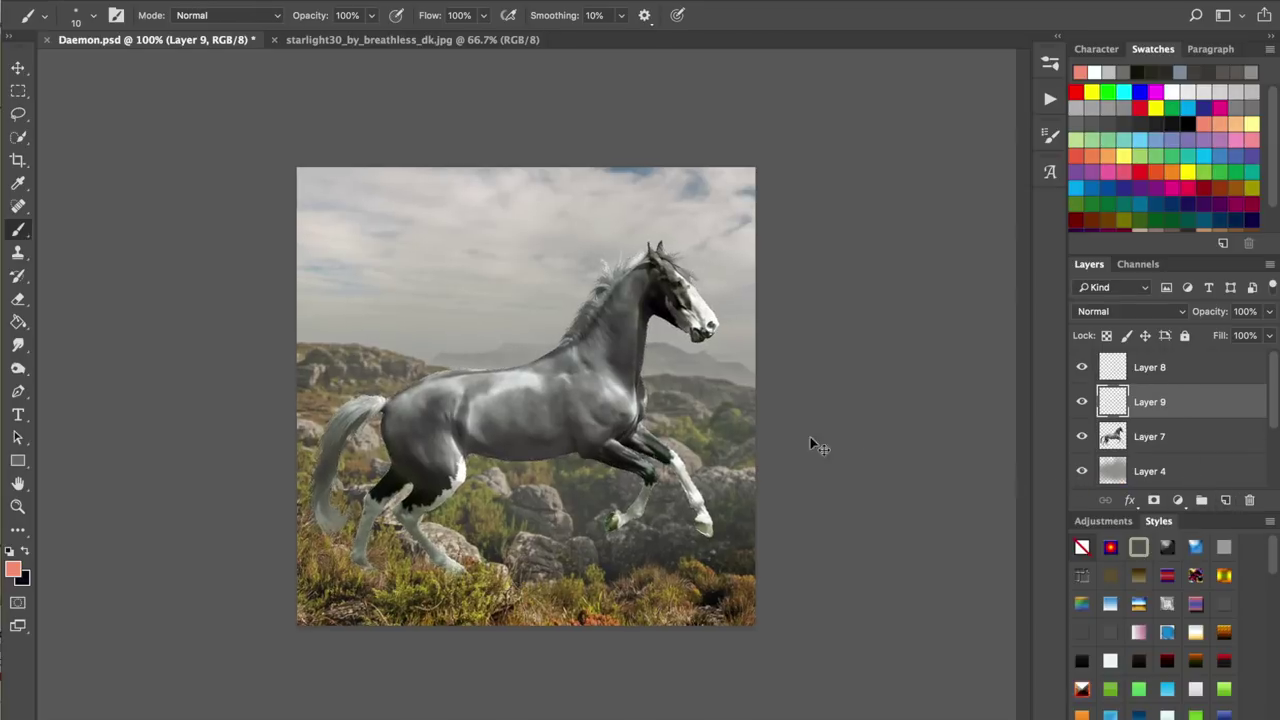
- Paint the horse's muzzle salmon pink on Layer 9 with a 40 px brush inside the horse selection, and set the layer to Soft Light
key(ctrl+plus)
key(ctrl+plus)
key(super+plus)
key(super+plus)
scroll(791, 391, right, 9)
scroll(791, 391, up, 4)
scroll(791, 391, left, 1)
scroll(791, 391, down, 1)
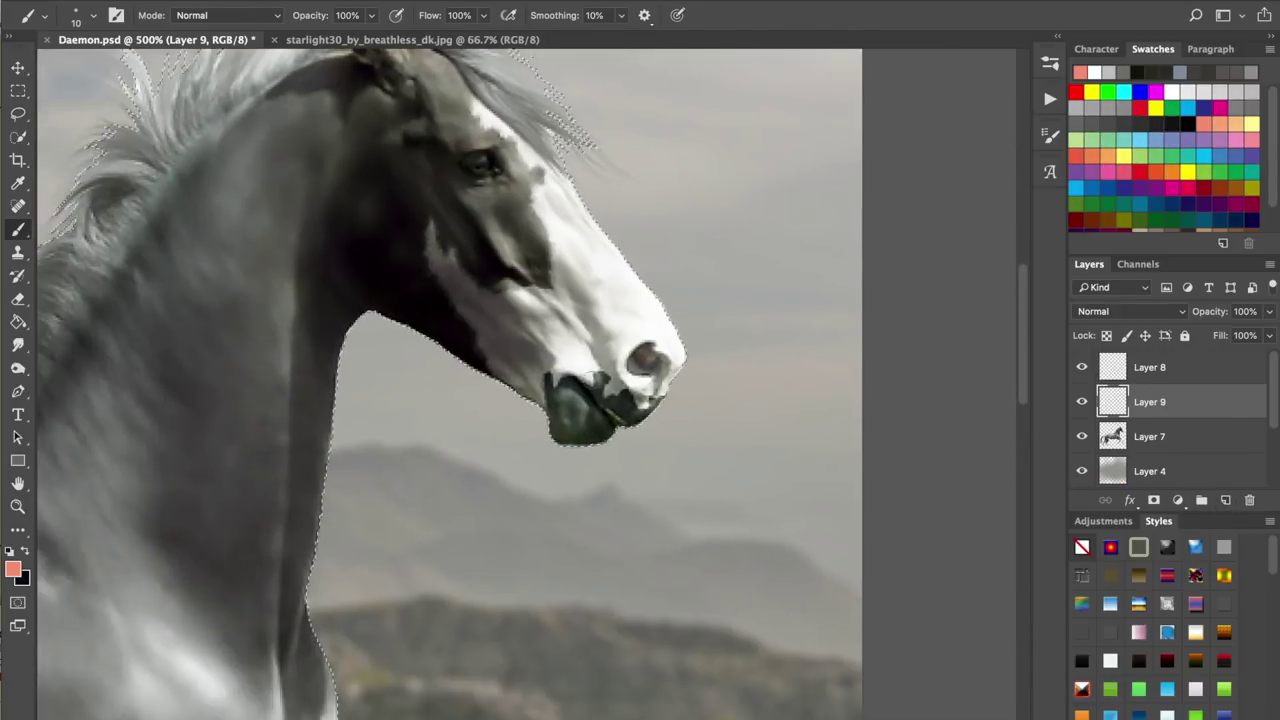
mouse_move(580, 368)
mouse_down()
mouse_move(610, 350)
mouse_move(610, 386)
mouse_move(660, 398)
mouse_move(676, 358)
mouse_move(662, 345)
mouse_move(634, 361)
mouse_move(610, 318)
mouse_move(650, 320)
mouse_move(682, 390)
mouse_up()
key(bracketright)
key(bracketright)
key(bracketright)
key(bracketright)
key(bracketright)
key(bracketright)
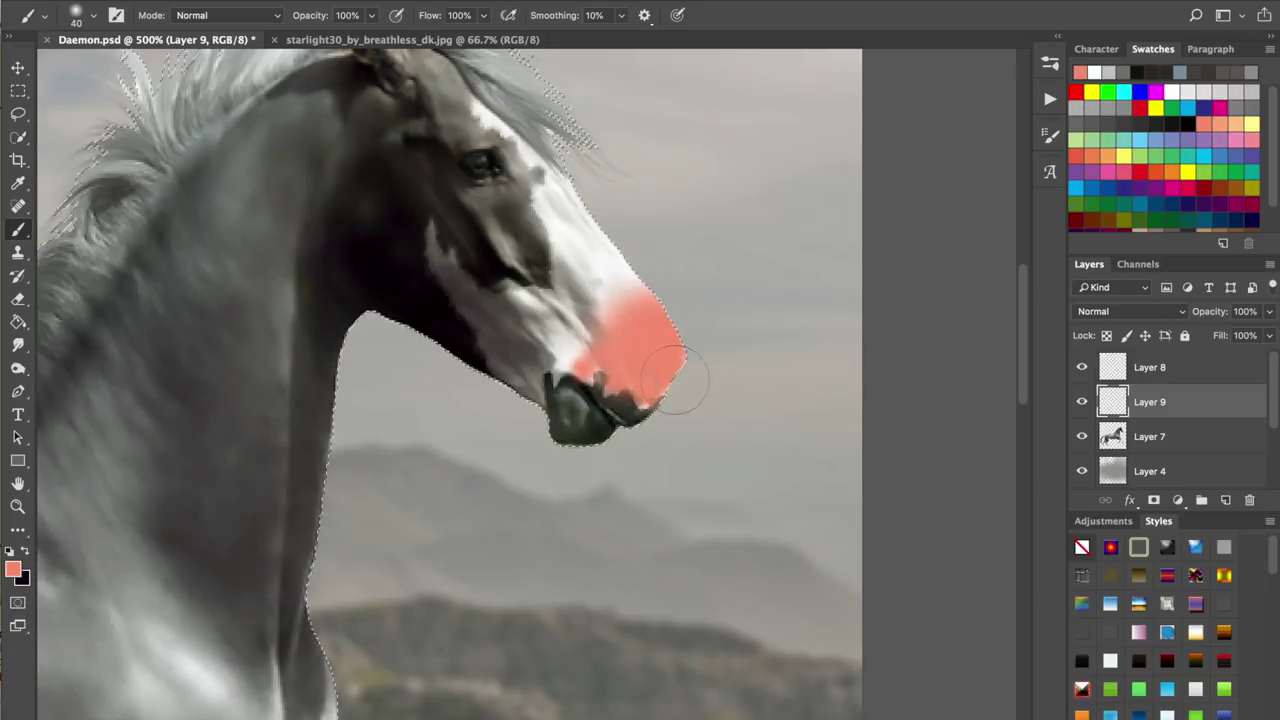
mouse_move(576, 350)
mouse_down()
mouse_move(558, 345)
mouse_move(578, 338)
mouse_move(634, 257)
mouse_move(671, 370)
mouse_up()
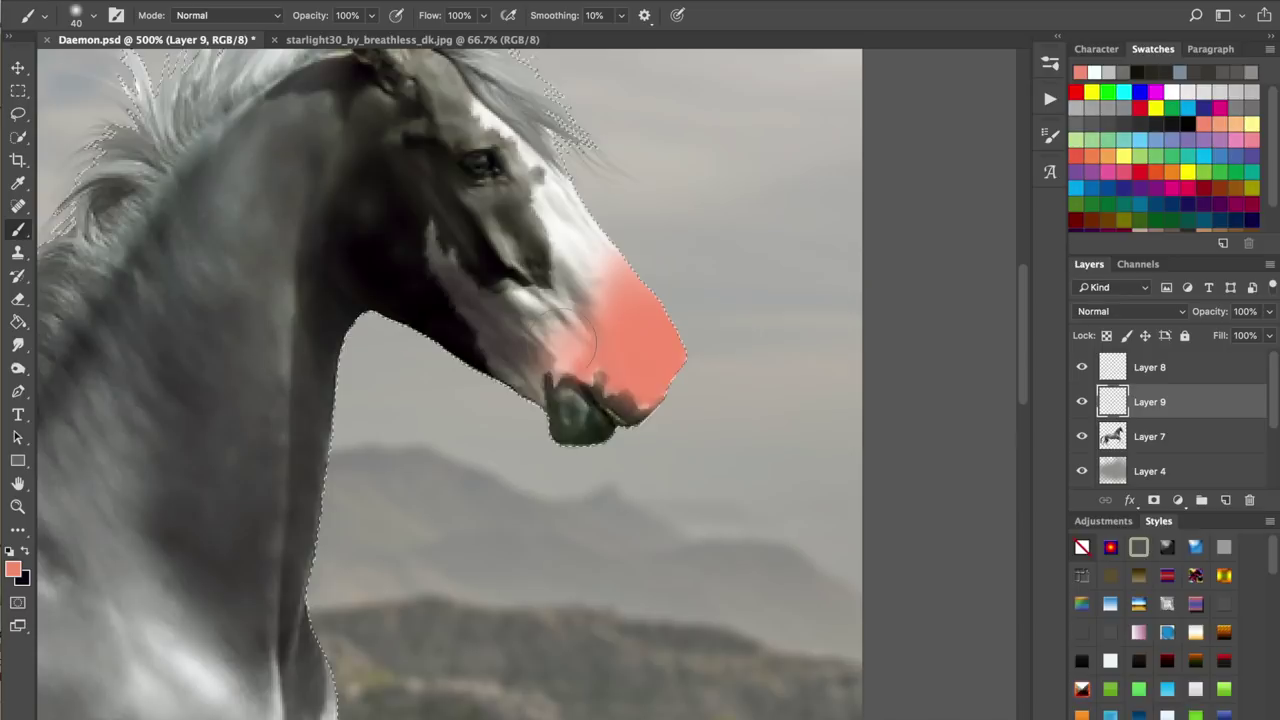
click(1104, 312)
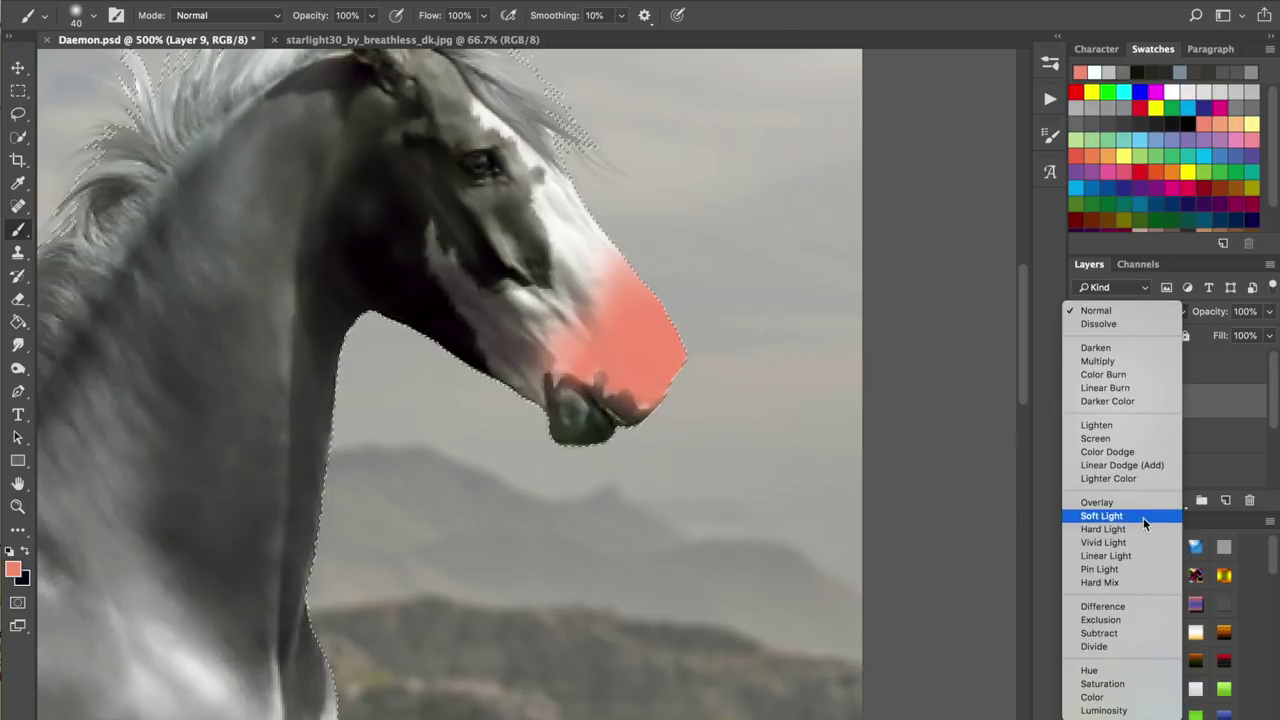
click(1143, 516)
- Erase the pink from the horse's dark lips on Layer 9 with a 5 px eraser, and return to the full composition
key(super+equal)
key(super+equal)
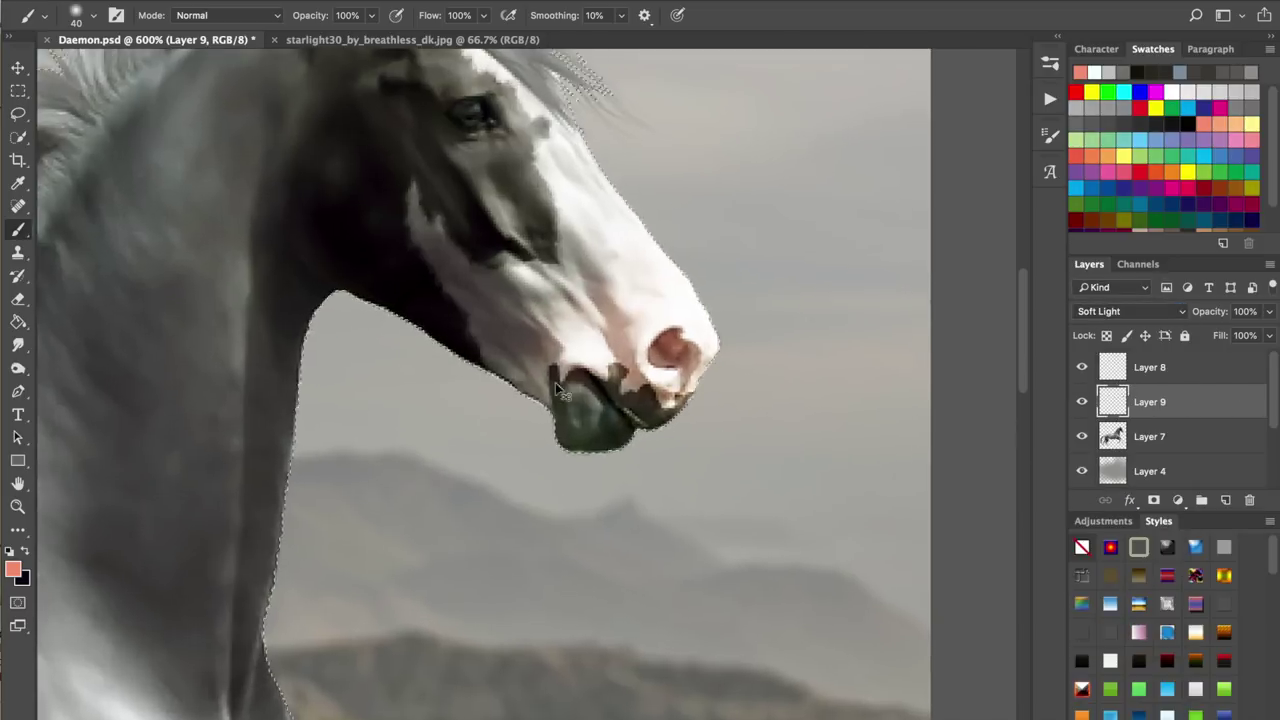
key(e)
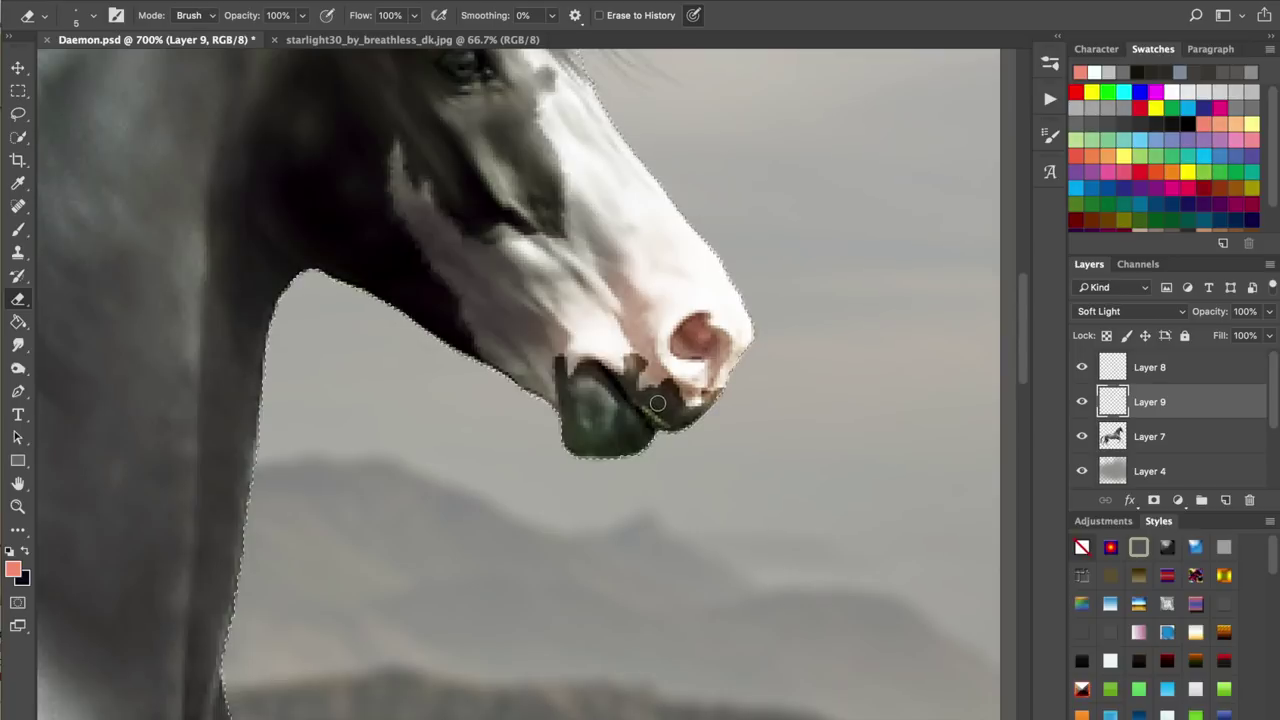
mouse_move(592, 372)
mouse_down()
mouse_move(630, 383)
mouse_move(632, 362)
mouse_move(638, 400)
mouse_move(660, 392)
mouse_move(663, 410)
mouse_move(689, 414)
mouse_up()
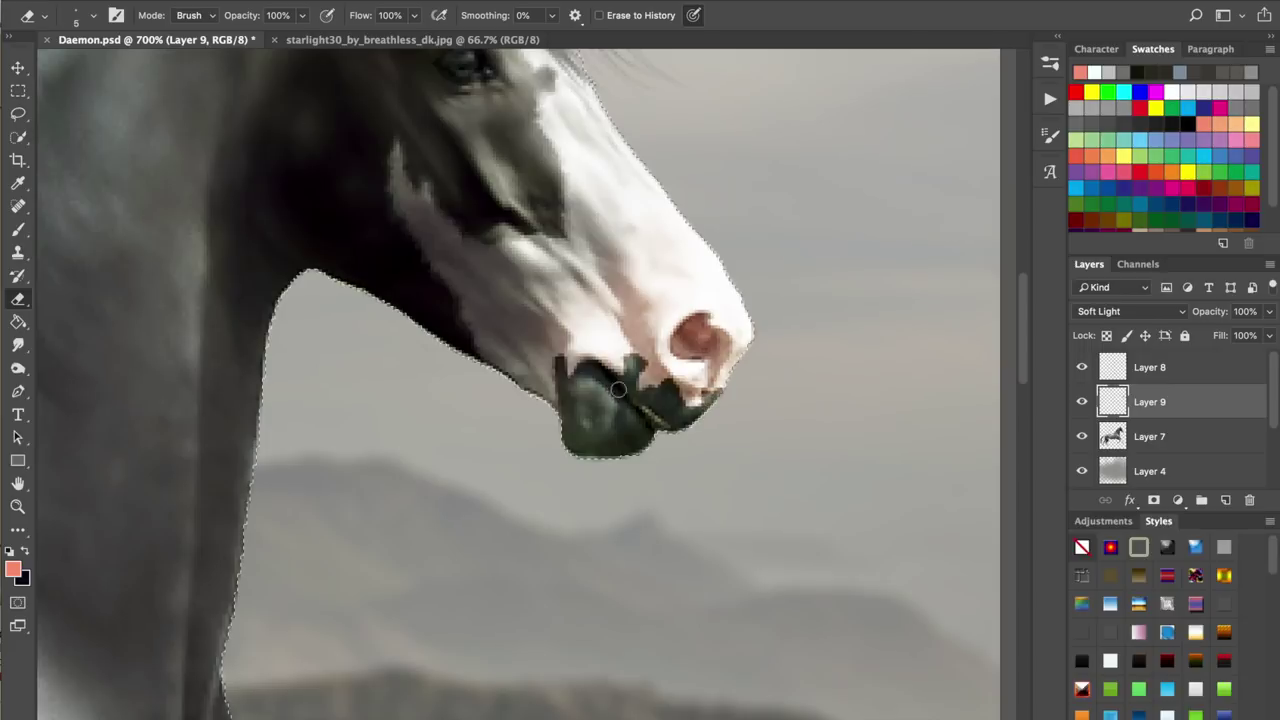
key(super+z)
scroll(659, 407, down, 8)
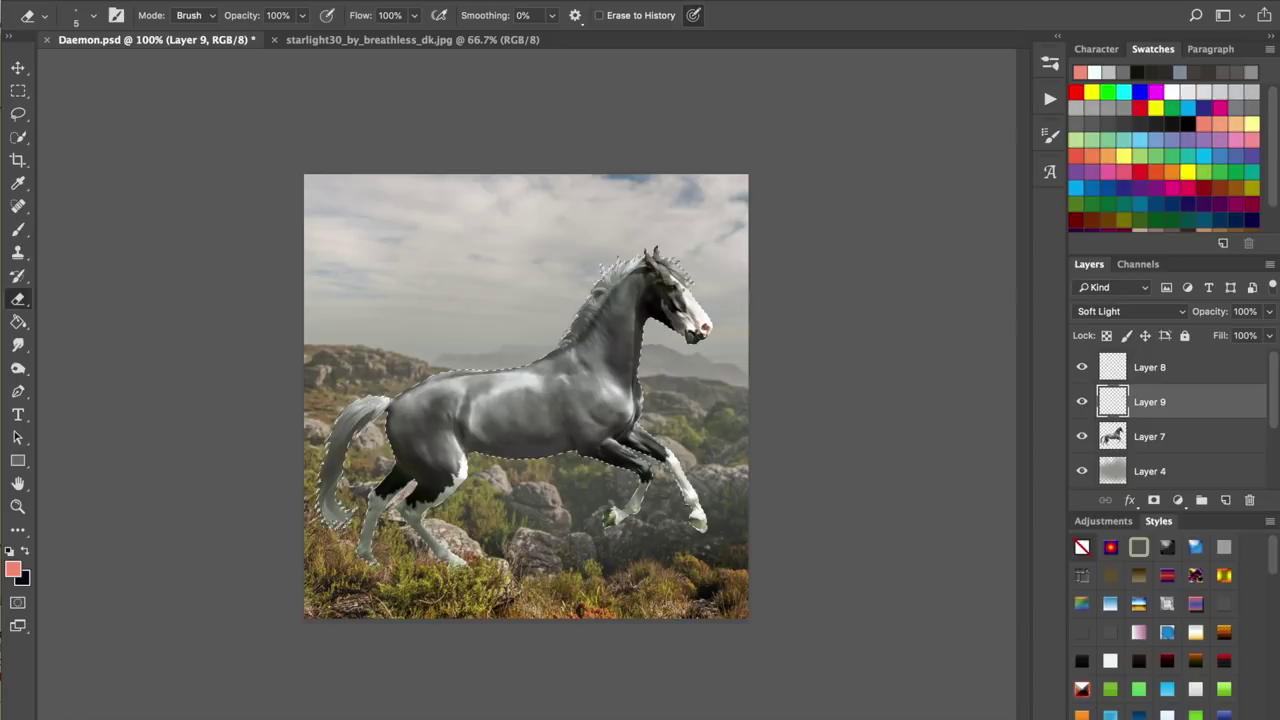
- Set Layer 9's blending mode to Color and lower its opacity to 39%
click(1150, 316)
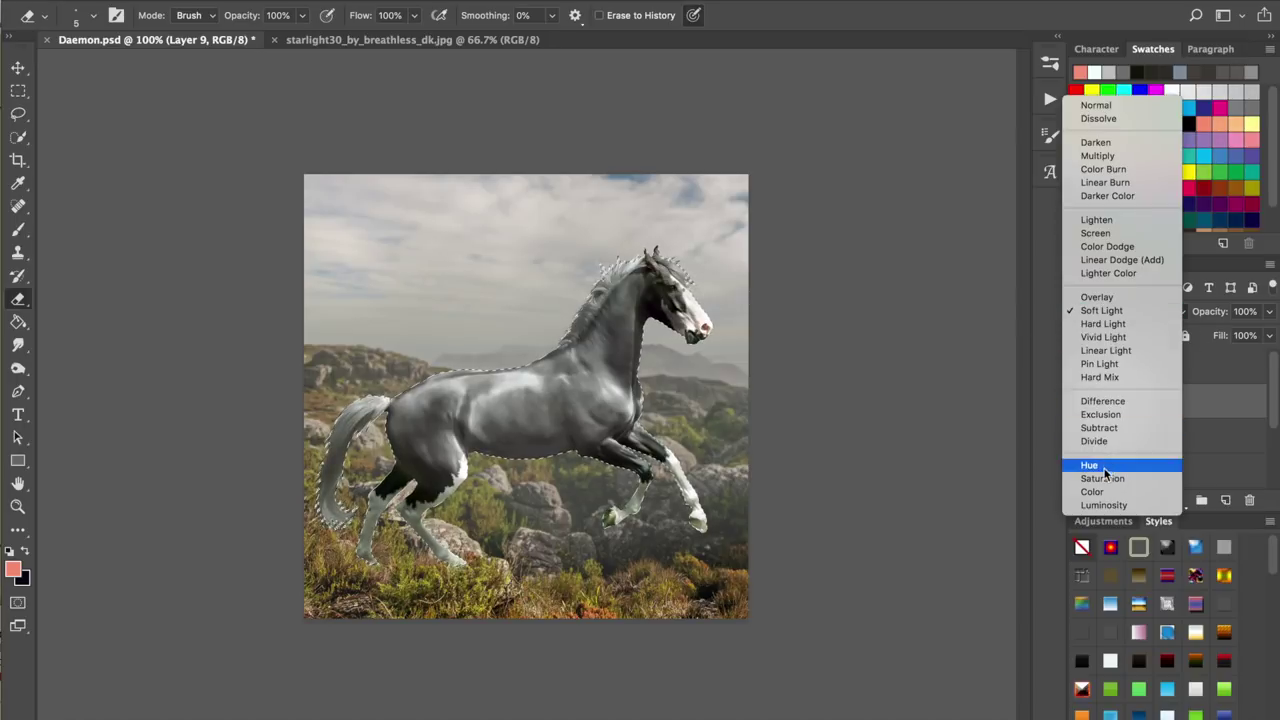
click(1107, 463)
click(1120, 312)
click(1124, 343)
drag(1268, 311, 1218, 337)
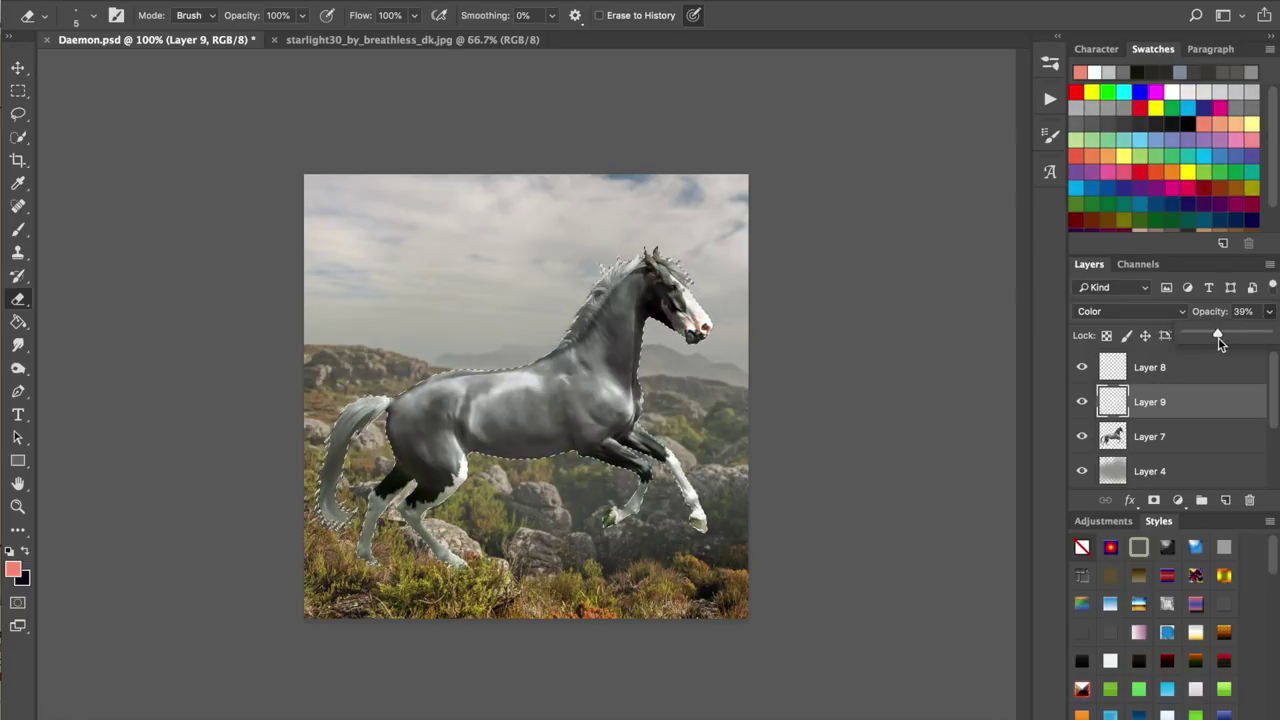
- Add an empty layer above Layer 9, clear the selection and save the document
click(1226, 506)
click(1227, 501)
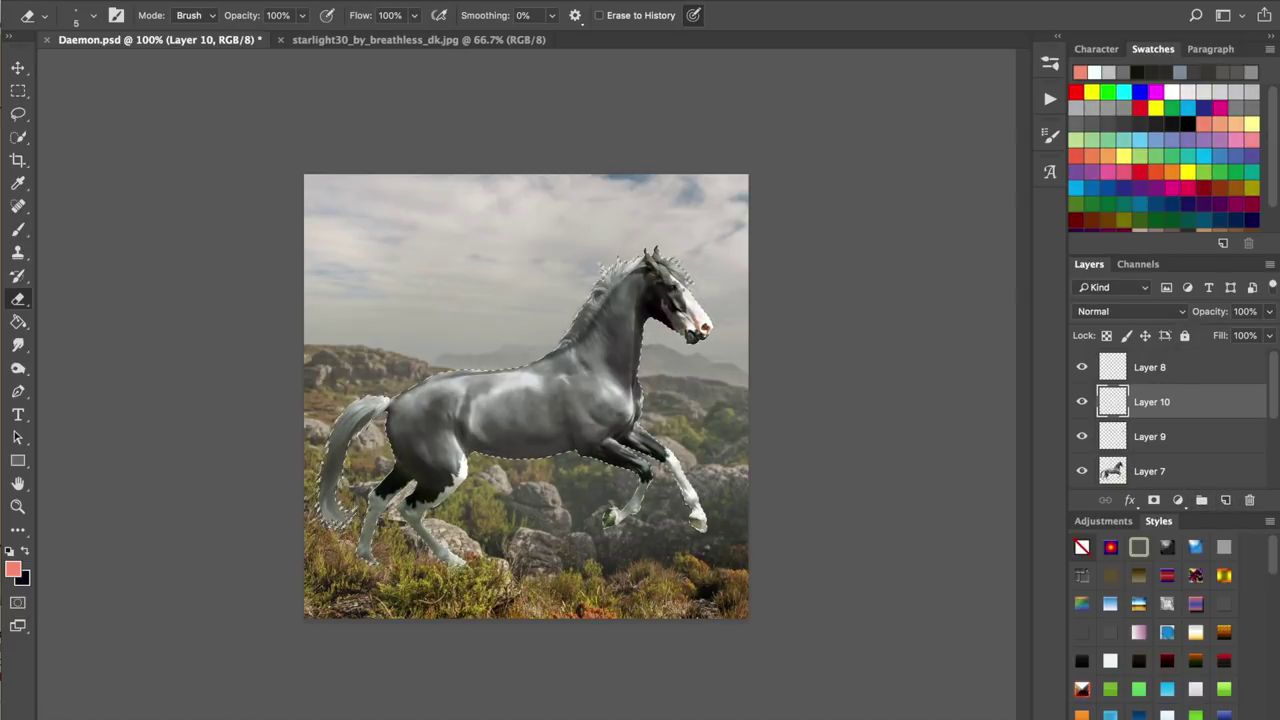
key(ctrl+s)
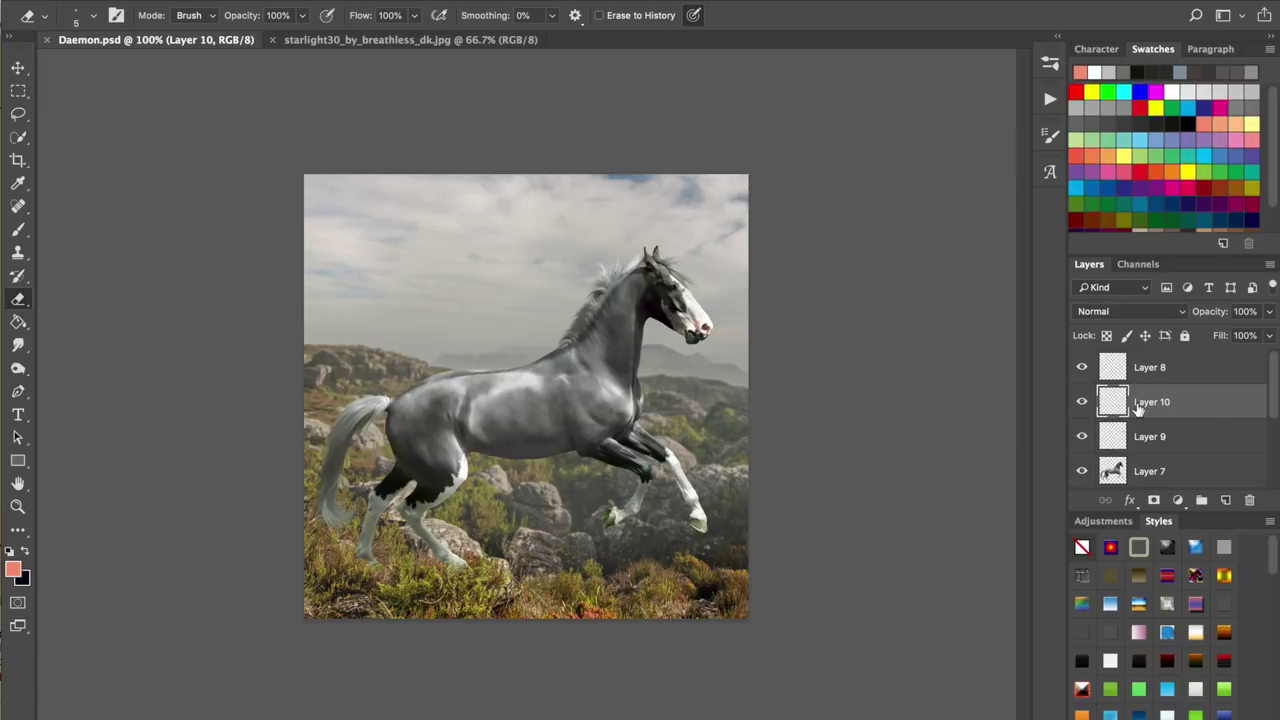
- Make Layer 8 active and choose a pale yellow foreground colour with a 1 px brush
click(1115, 368)
click(1082, 367)
click(1082, 367)
click(18, 183)
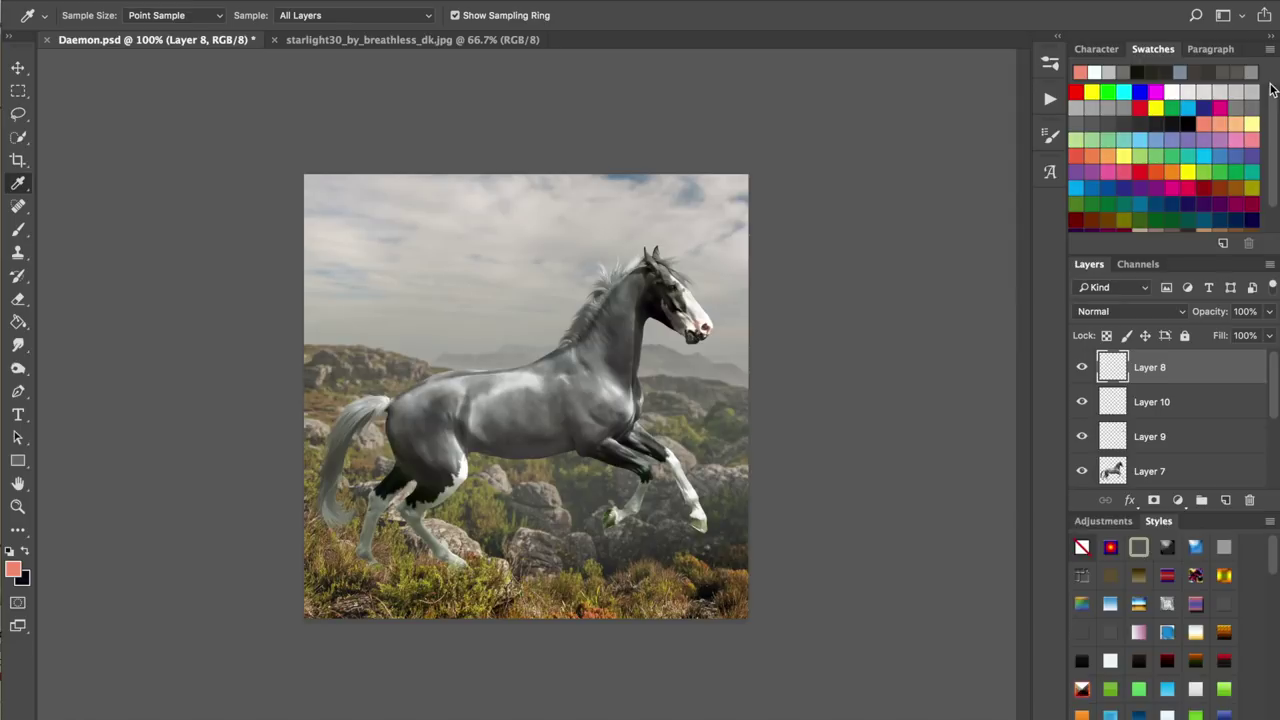
click(1252, 123)
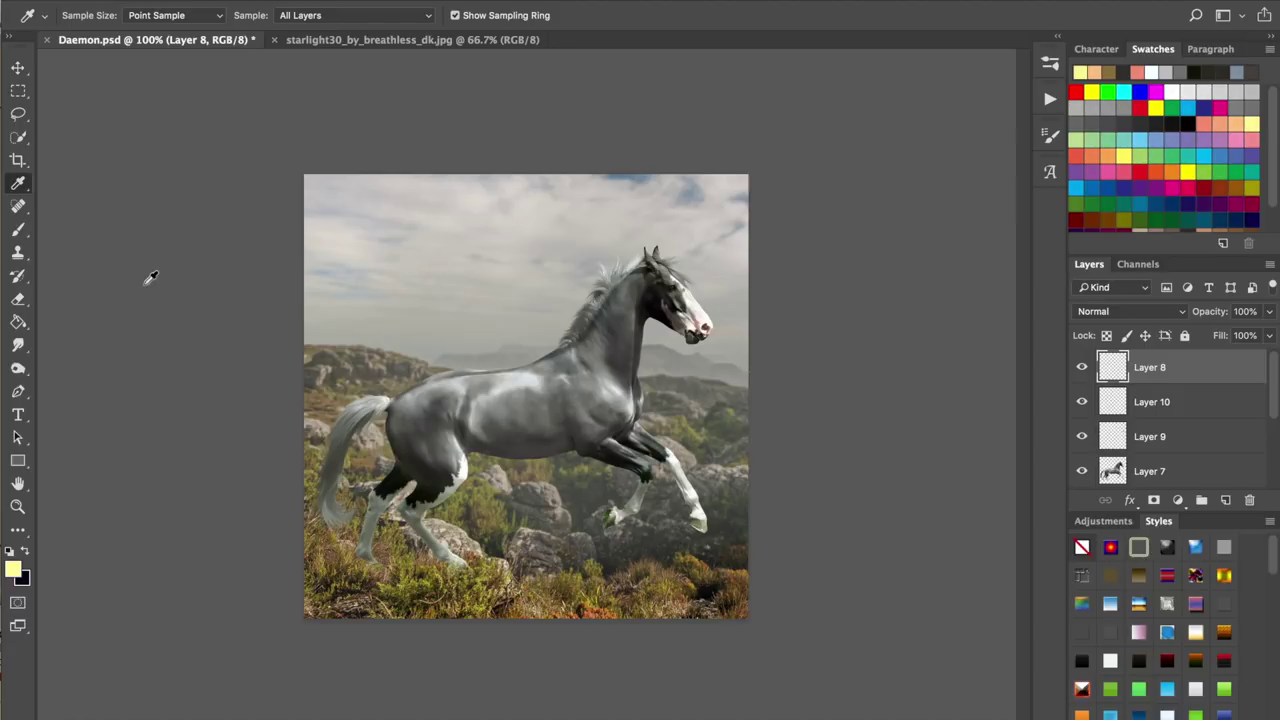
click(18, 229)
key(bracketleft)
key(bracketleft)
key(bracketleft)
key(bracketleft)
key(bracketleft)
key(bracketleft)
key(bracketleft)
key(bracketleft)
key(bracketleft)
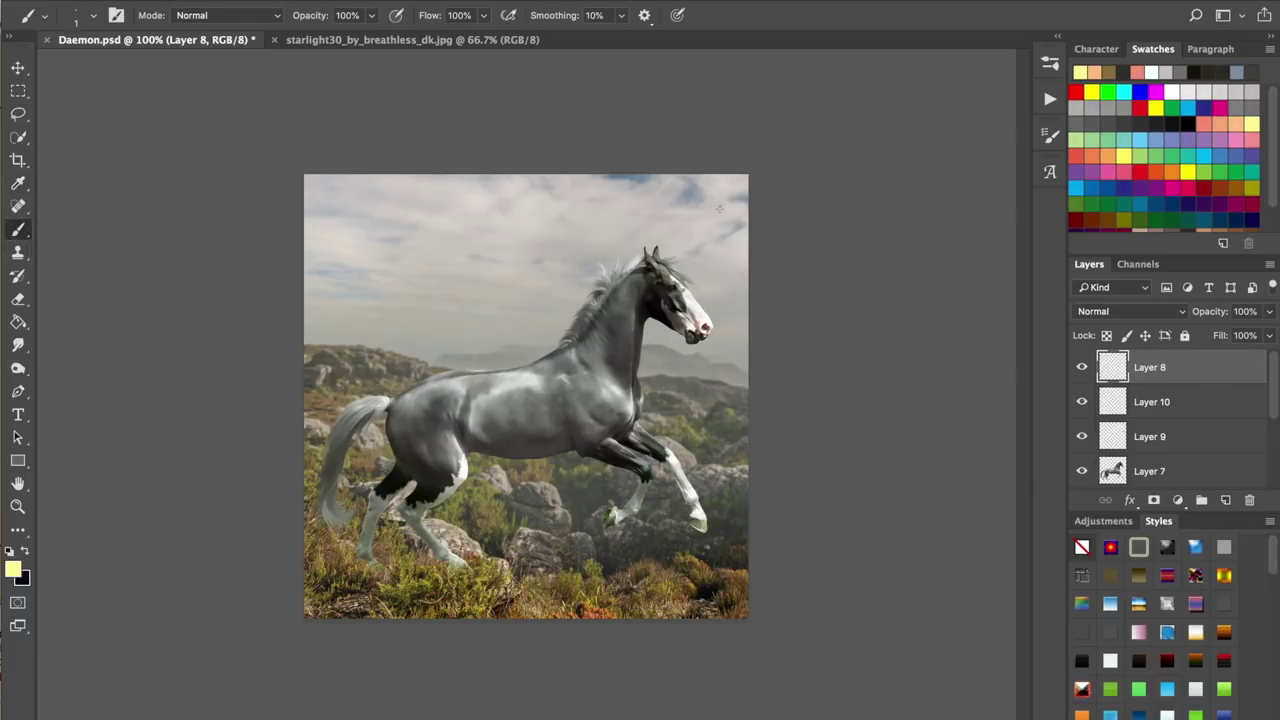
- Switch the brush preset at 1 px and outline both edges of the horse's near ear with thin pale yellow lines on Layer 8
key(super+plus)
key(super+plus)
key(super+plus)
key(super+plus)
key(super+plus)
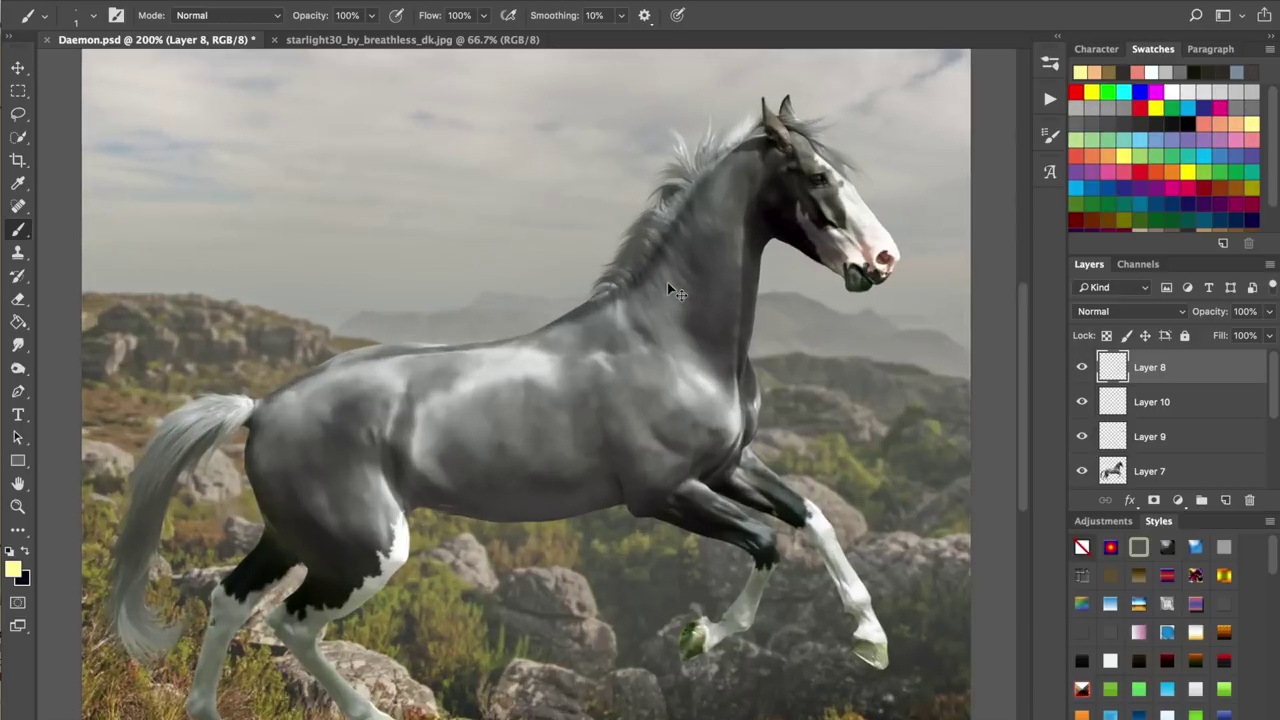
key(super+plus)
scroll(648, 273, right, 9)
scroll(648, 273, up, 6)
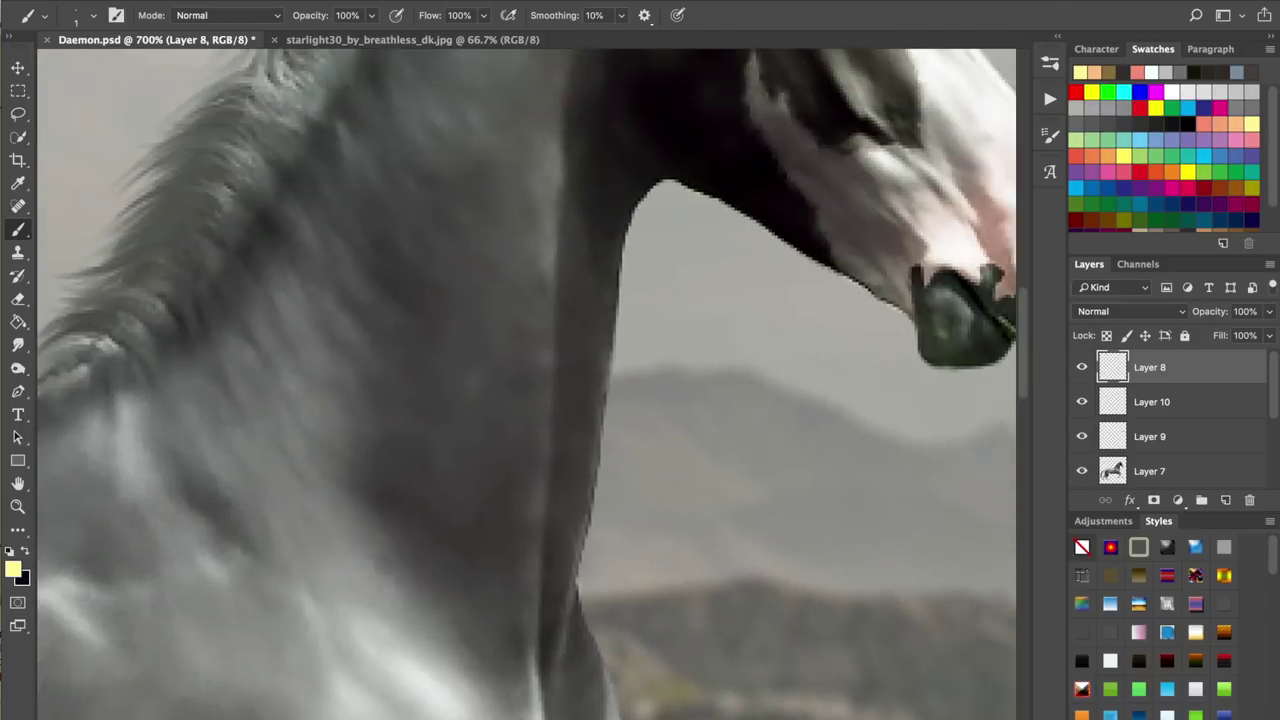
scroll(648, 273, down, 1)
scroll(526, 384, up, 3)
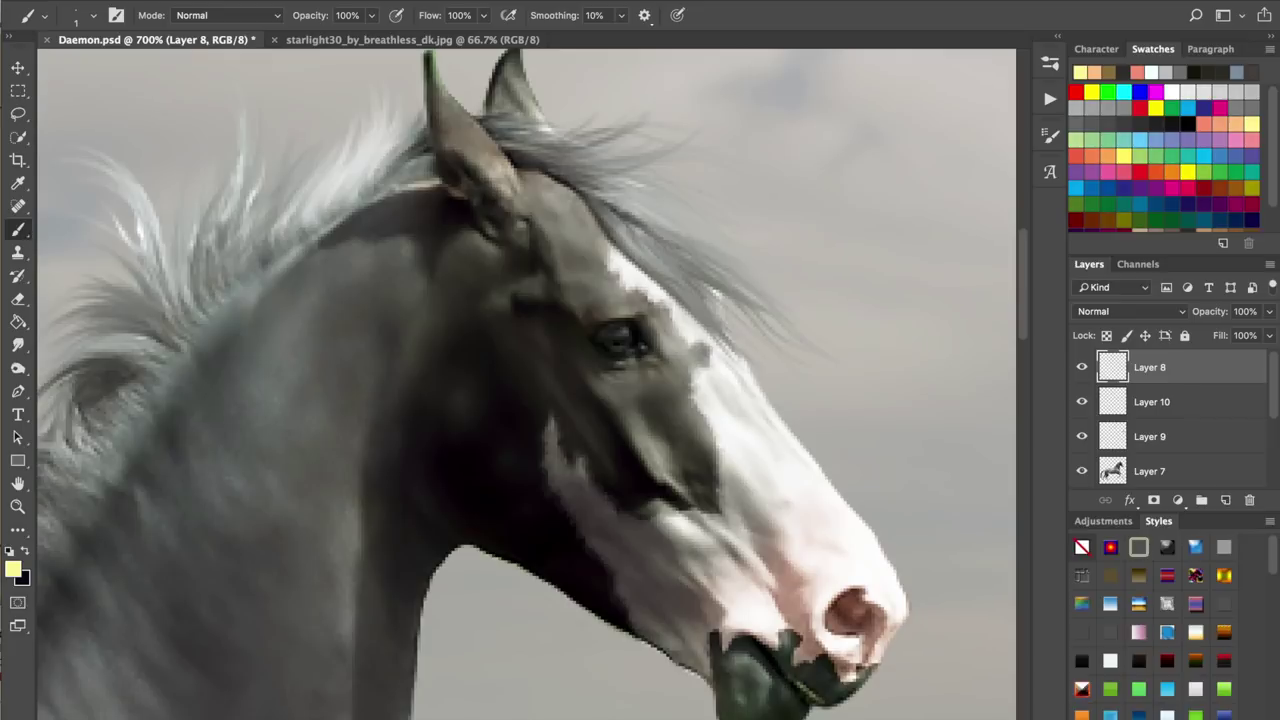
scroll(526, 384, up, 2)
scroll(526, 384, left, 1)
drag(482, 130, 479, 134)
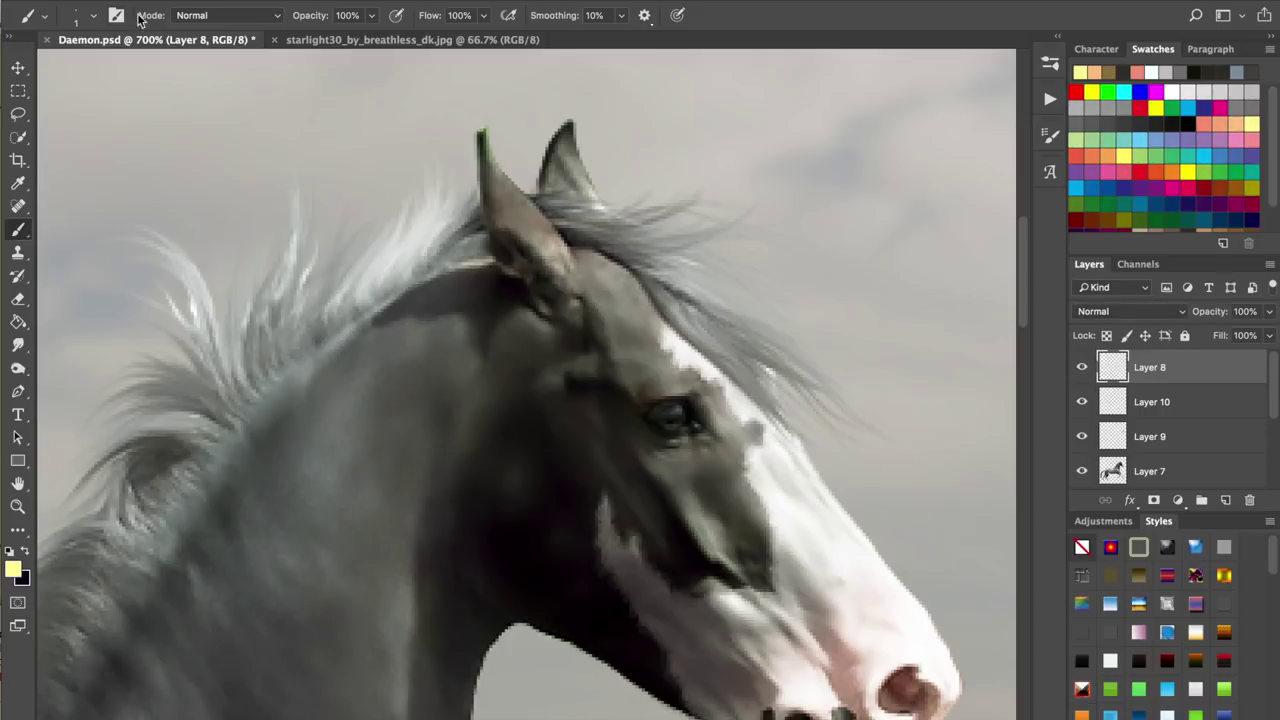
click(93, 16)
click(128, 185)
key(Return)
mouse_move(478, 130)
mouse_down()
mouse_move(482, 223)
mouse_move(522, 266)
mouse_up()
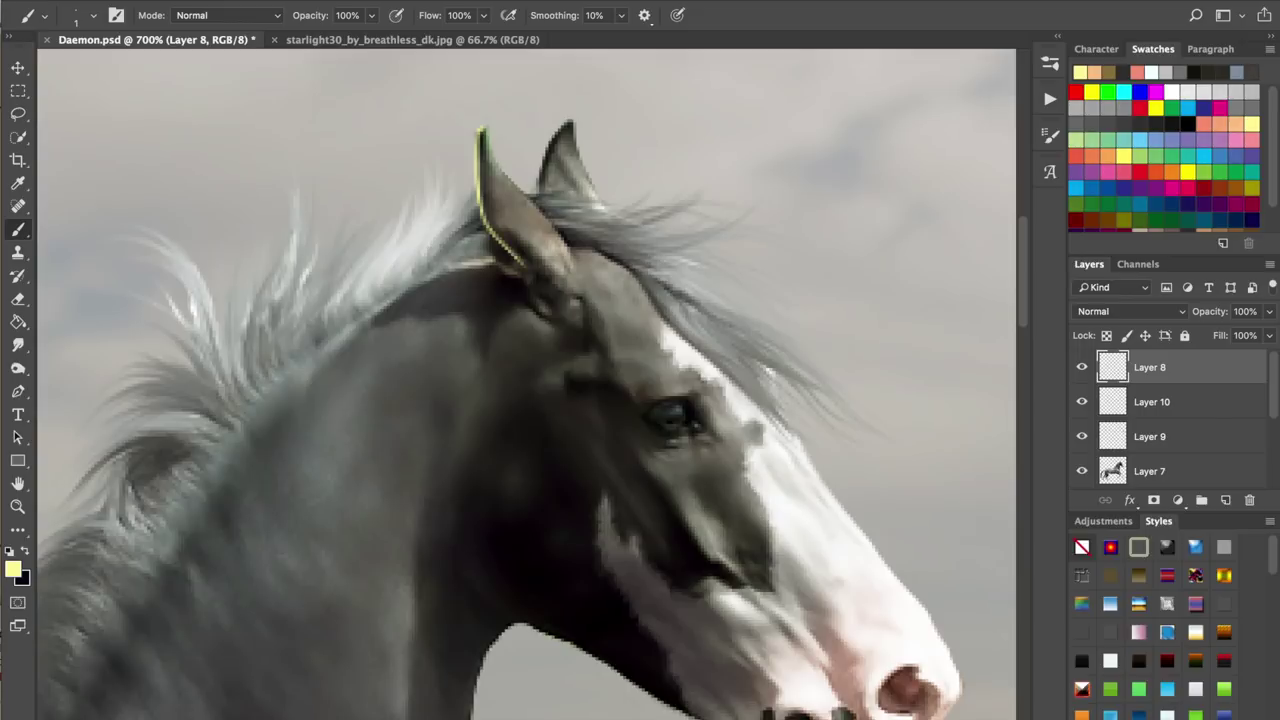
drag(486, 136, 570, 252)
mouse_move(493, 161)
mouse_down()
mouse_move(498, 222)
mouse_move(543, 263)
mouse_up()
- Set Layer 8's blending mode to Linear Dodge (Add) and outline both edges of the far ear
click(1113, 311)
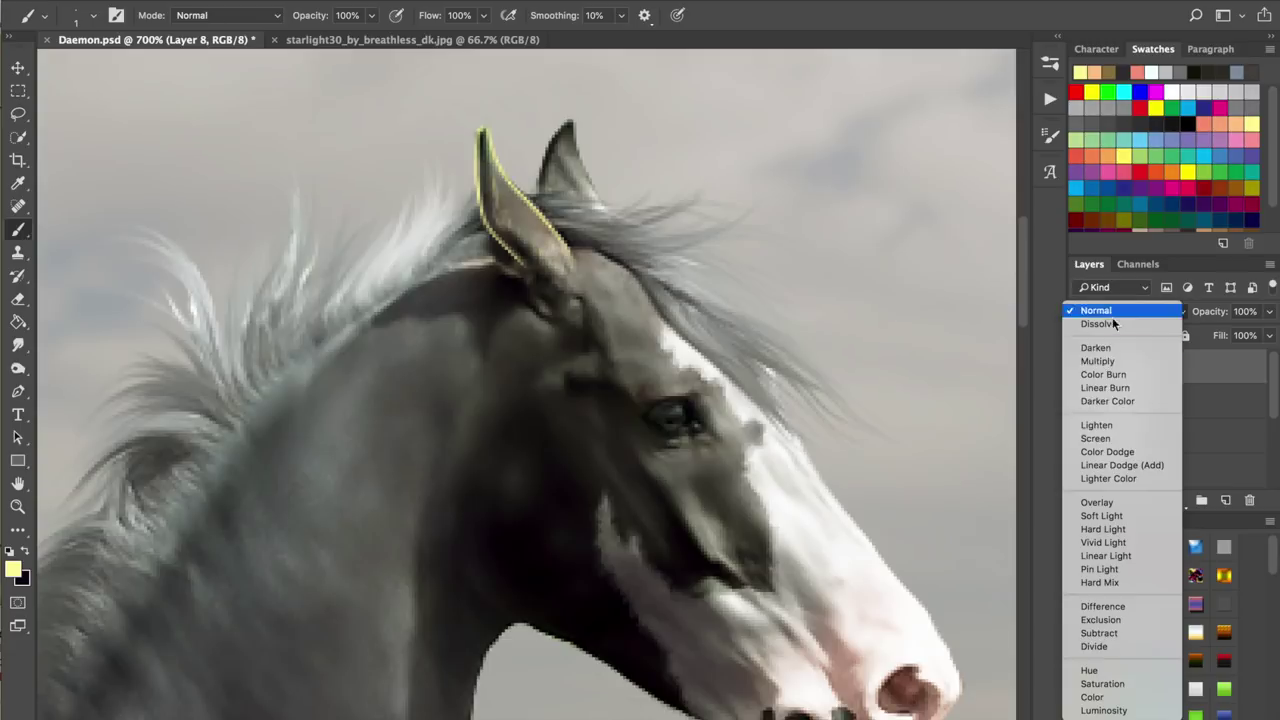
click(1114, 460)
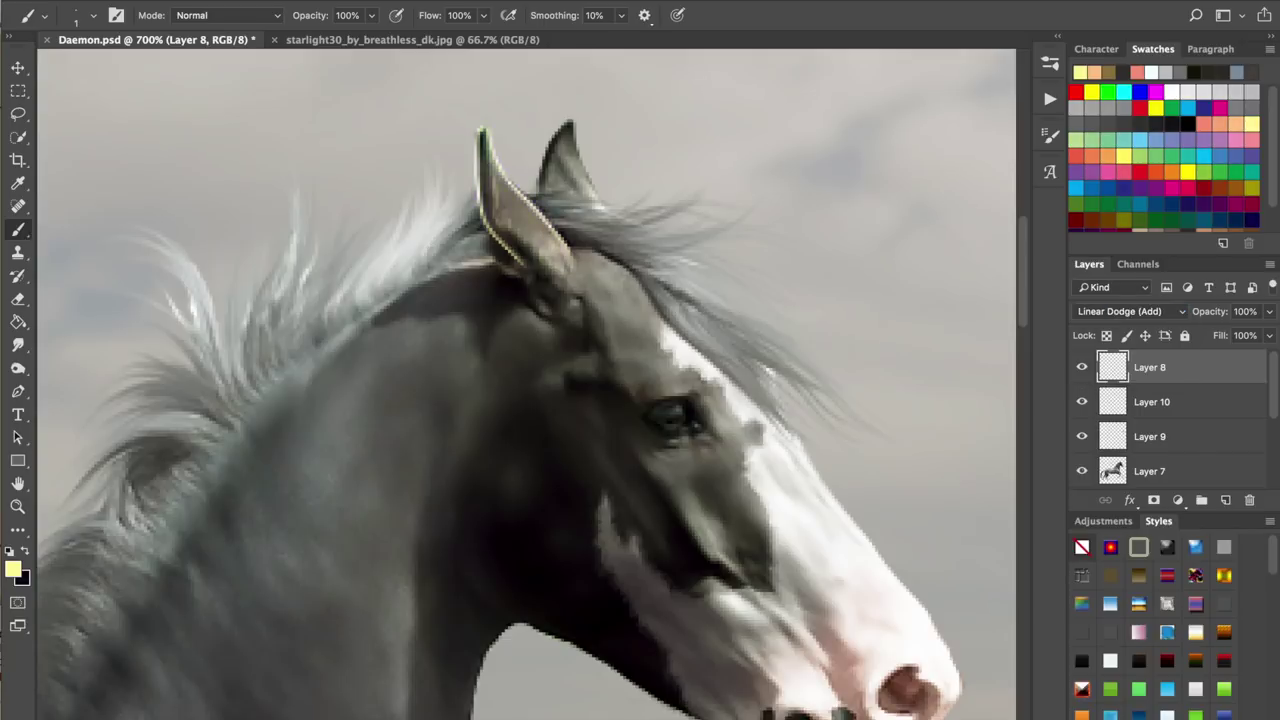
drag(557, 128, 538, 190)
mouse_move(574, 122)
mouse_down()
mouse_move(604, 205)
mouse_move(566, 200)
mouse_move(646, 220)
mouse_move(674, 204)
mouse_up()
- Paint fine 1 px highlight hairs through the horse's forelock, following the strands from the ears over the forehead
drag(580, 204, 714, 299)
mouse_move(618, 240)
mouse_down()
mouse_move(732, 322)
mouse_move(701, 283)
mouse_up()
drag(633, 235, 711, 275)
drag(621, 225, 737, 277)
drag(626, 250, 713, 355)
drag(647, 285, 733, 367)
mouse_move(658, 302)
mouse_down()
mouse_move(757, 397)
mouse_move(759, 379)
mouse_up()
drag(693, 319, 787, 377)
drag(689, 291, 815, 391)
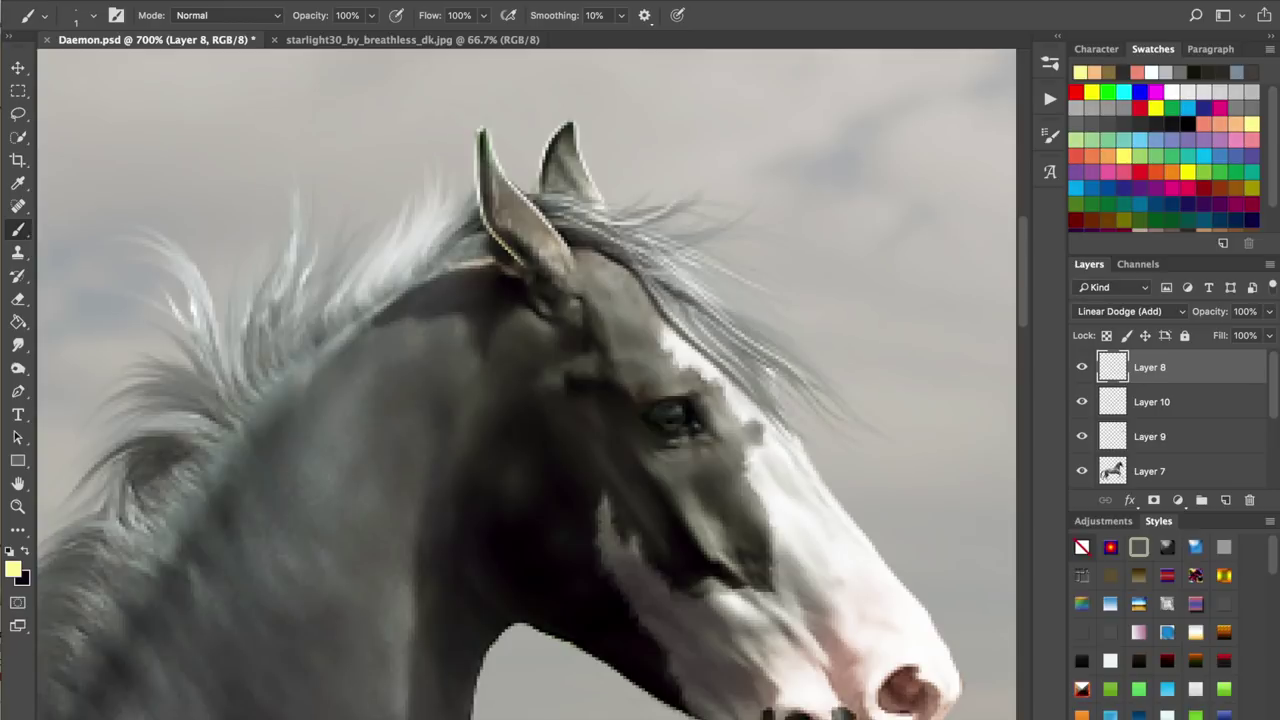
- Paint thin highlights from the base of the near ear along the brow to the eye, and review the full composition
drag(594, 300, 616, 358)
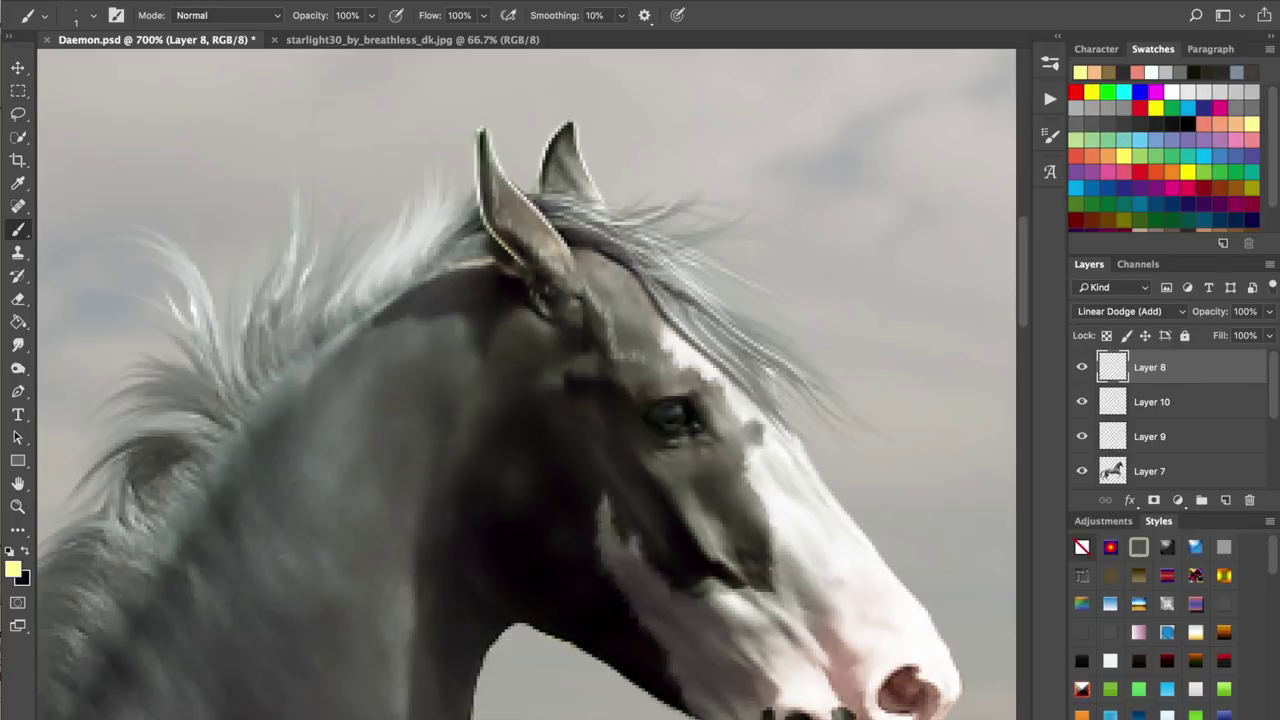
key(super+plus)
key(super+plus)
key(super+plus)
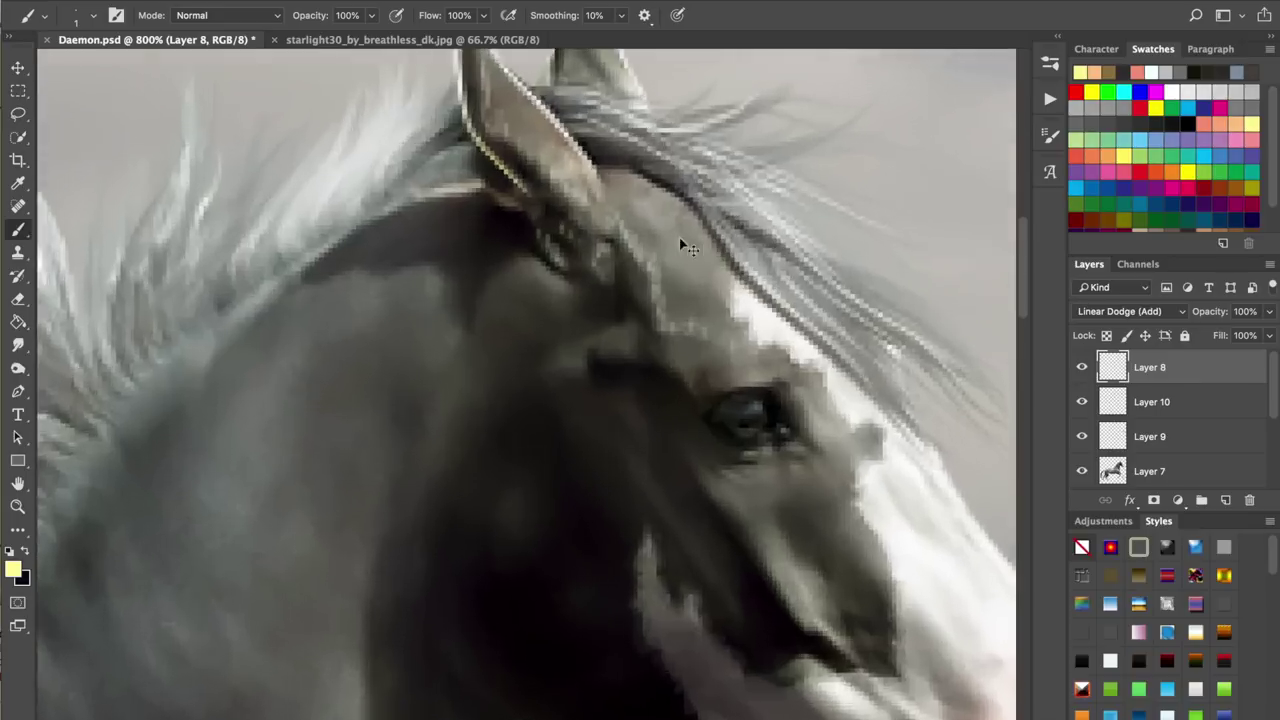
mouse_move(640, 298)
mouse_down()
mouse_move(672, 284)
mouse_move(660, 289)
mouse_move(800, 350)
mouse_up()
mouse_move(882, 352)
mouse_down()
mouse_move(798, 396)
mouse_move(858, 336)
mouse_up()
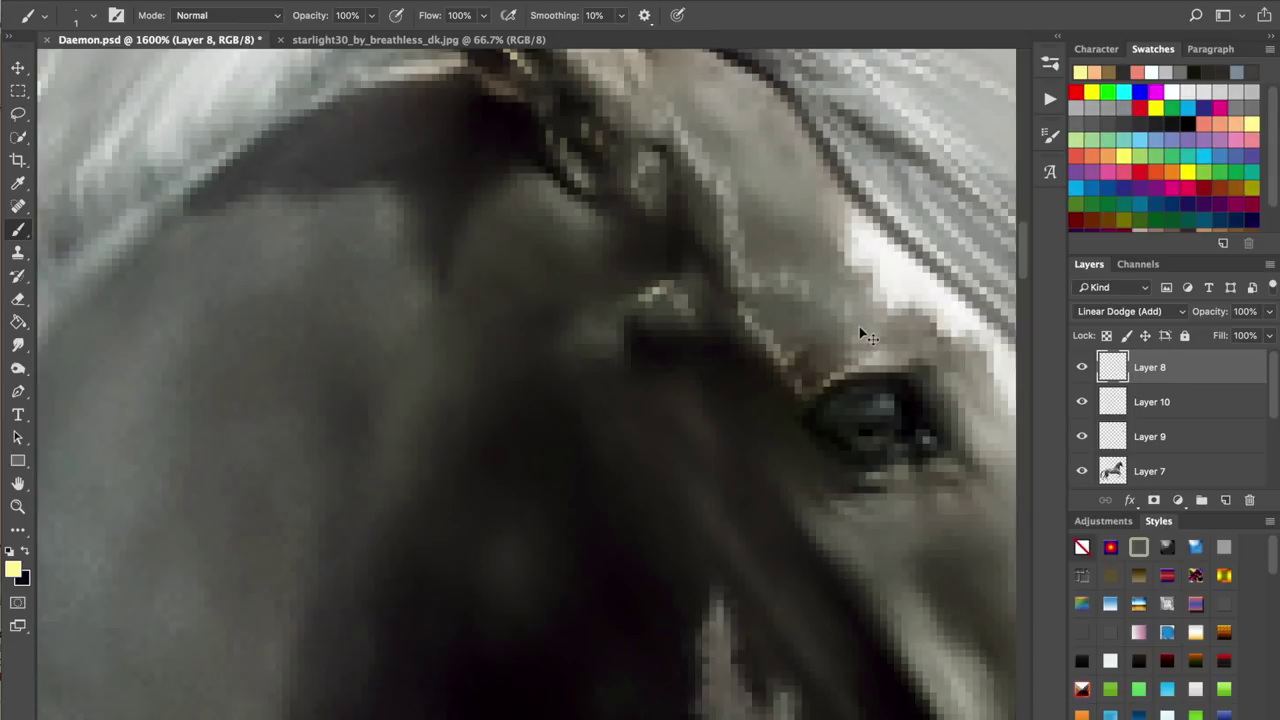
key(super+plus)
key(super+minus)
key(super+minus)
key(super+minus)
scroll(854, 332, down, 6)
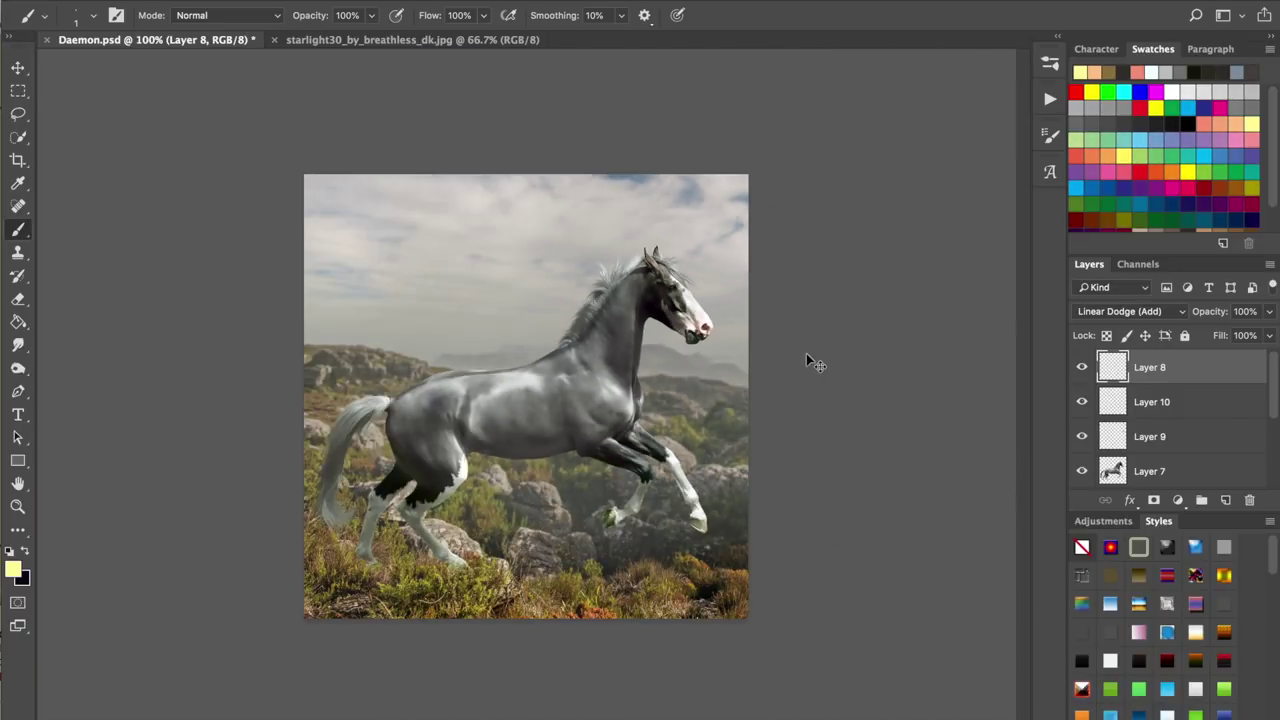
- Add short 1 px highlight strokes down the horse's forehead between the near ear and the forelock
scroll(806, 353, up, 6)
key(super+plus)
scroll(676, 329, right, 10)
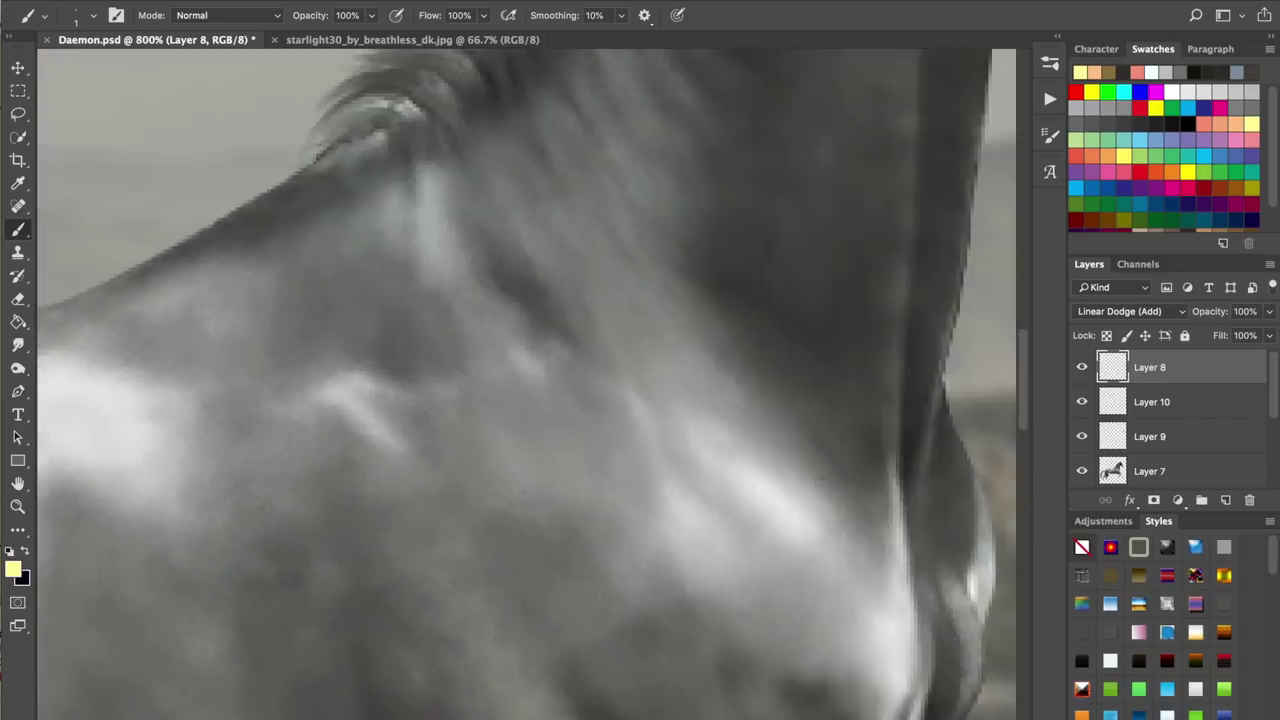
scroll(676, 329, up, 6)
scroll(526, 384, up, 3)
scroll(526, 384, left, 2)
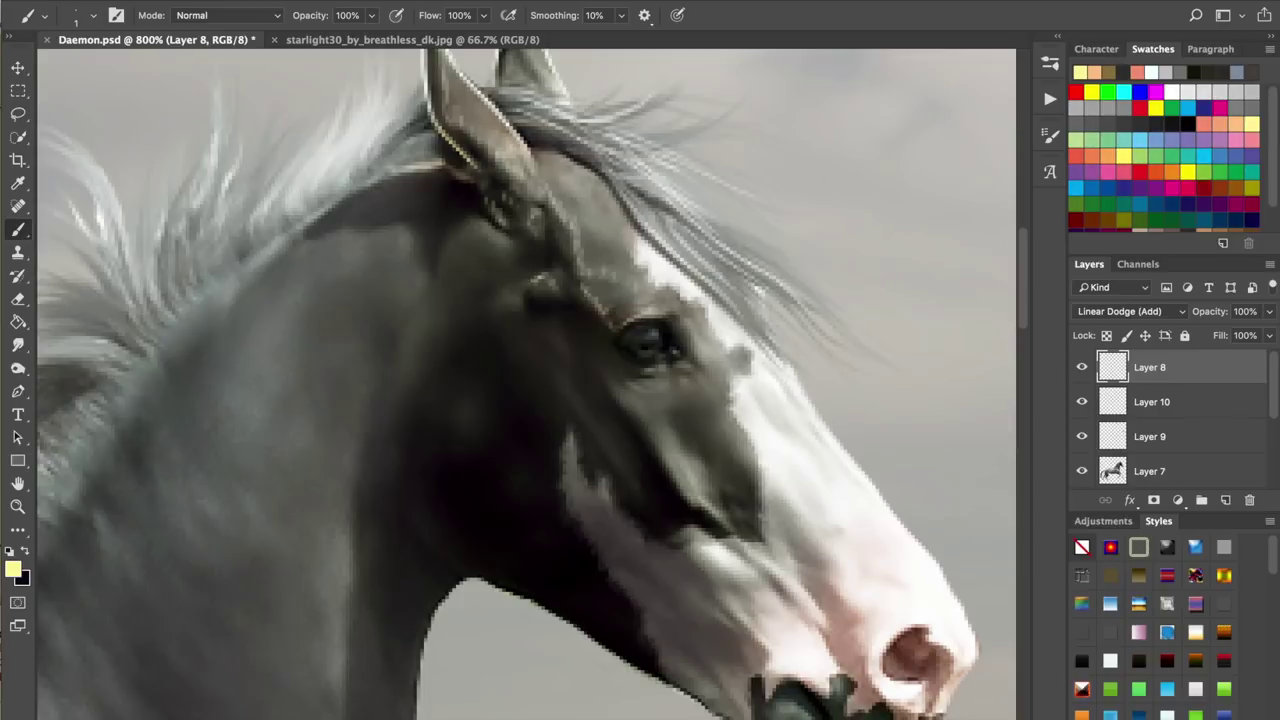
drag(550, 160, 567, 183)
drag(566, 178, 575, 195)
drag(576, 190, 587, 218)
drag(590, 206, 595, 232)
- Paint highlight lines along the cheekbone ridge below the eye and the cheek beside it, undoing the stray stroke near the eye
scroll(526, 384, down, 2)
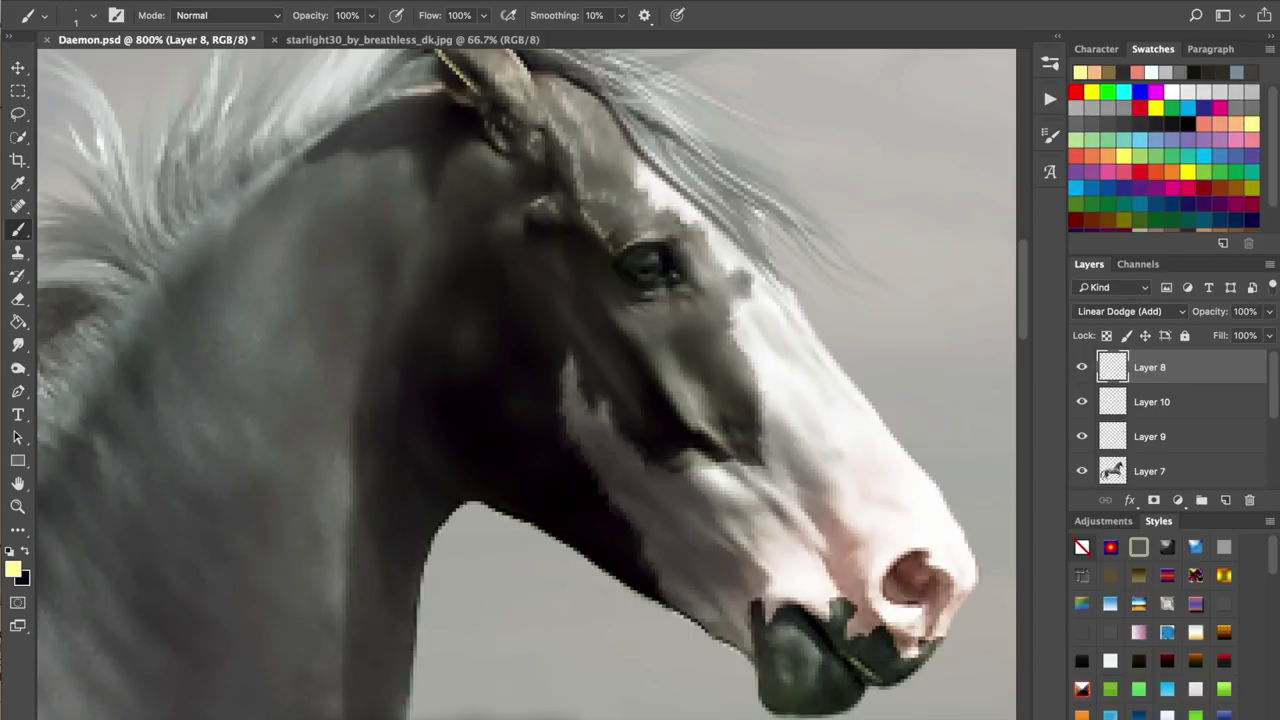
drag(648, 347, 697, 424)
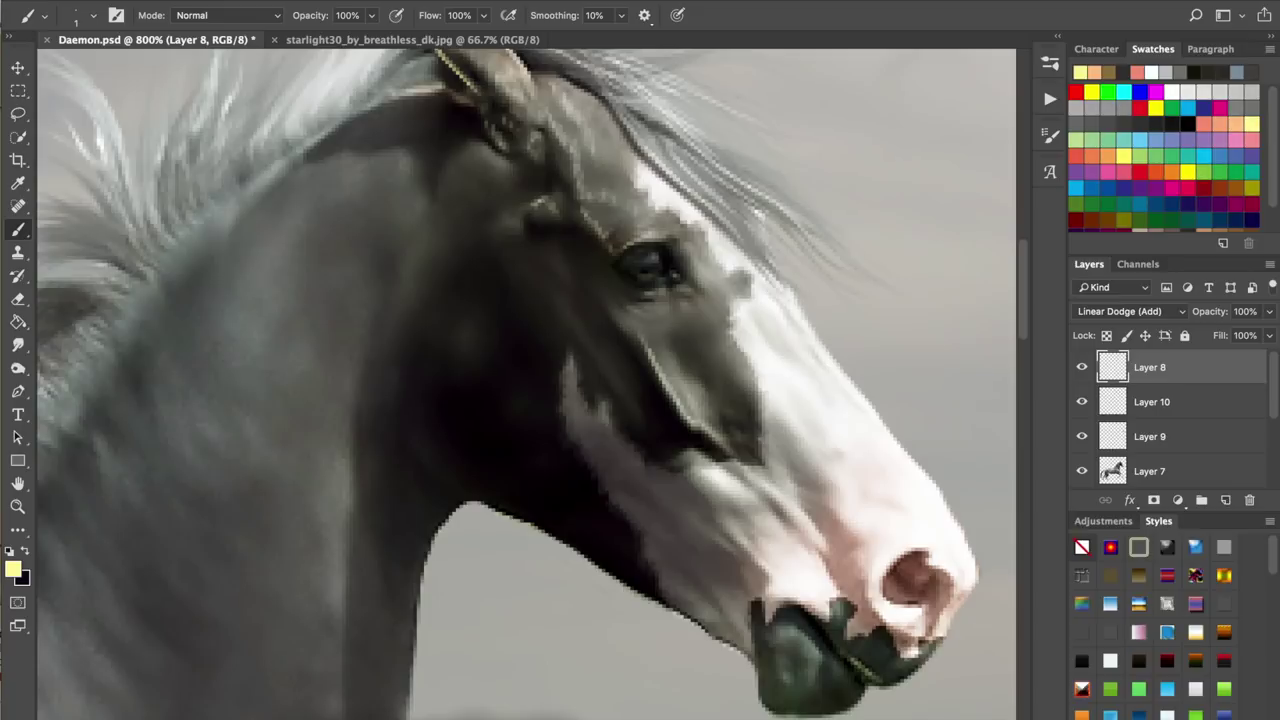
mouse_move(612, 308)
mouse_down()
mouse_move(640, 334)
mouse_move(657, 297)
mouse_move(633, 292)
mouse_move(669, 290)
mouse_up()
key(super+z)
drag(538, 262, 620, 405)
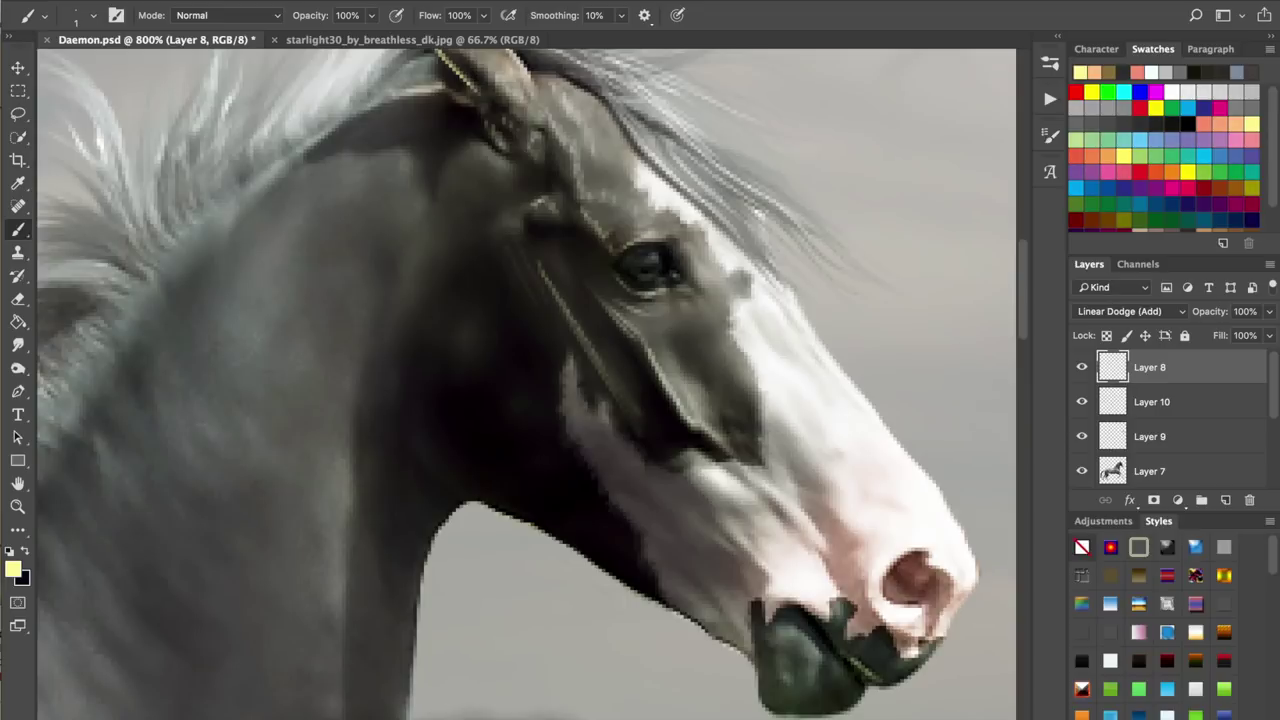
- Trace thin highlights around the curve of the horse's jaw and cheek and below the ear
mouse_move(436, 220)
mouse_down()
mouse_move(390, 352)
mouse_move(425, 460)
mouse_up()
drag(409, 407, 394, 339)
mouse_move(473, 143)
mouse_down()
mouse_move(461, 166)
mouse_move(494, 169)
mouse_up()
mouse_move(554, 238)
mouse_down()
mouse_move(466, 189)
mouse_move(462, 205)
mouse_up()
mouse_move(546, 392)
mouse_down()
mouse_move(488, 457)
mouse_move(512, 434)
mouse_move(477, 458)
mouse_move(428, 456)
mouse_move(500, 520)
mouse_move(540, 582)
mouse_up()
- Paint fine highlight lines from the lower cheek towards the mouth and along the line between the lips
scroll(526, 384, right, 2)
mouse_move(457, 526)
mouse_down()
mouse_move(510, 570)
mouse_move(500, 554)
mouse_up()
drag(456, 436, 504, 482)
drag(502, 432, 553, 493)
mouse_move(492, 418)
mouse_down()
mouse_move(563, 518)
mouse_move(677, 629)
mouse_up()
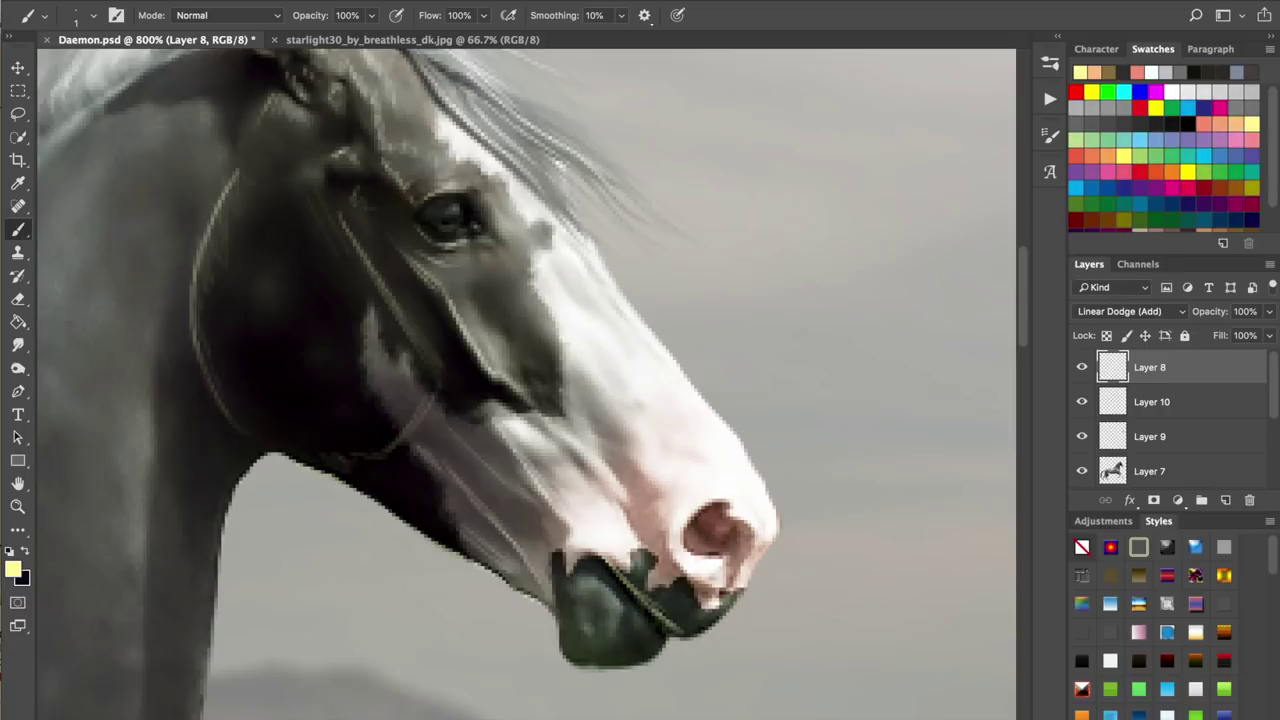
- Step back two strokes, and highlight the cheekbone below the eye and the forelock tips over the bridge of the nose
key(alt+super+z)
key(alt+super+z)
mouse_move(539, 416)
mouse_down()
mouse_move(589, 461)
mouse_move(519, 356)
mouse_move(489, 243)
mouse_up()
drag(485, 197, 527, 253)
drag(539, 145, 586, 227)
drag(567, 177, 575, 191)
drag(577, 201, 604, 264)
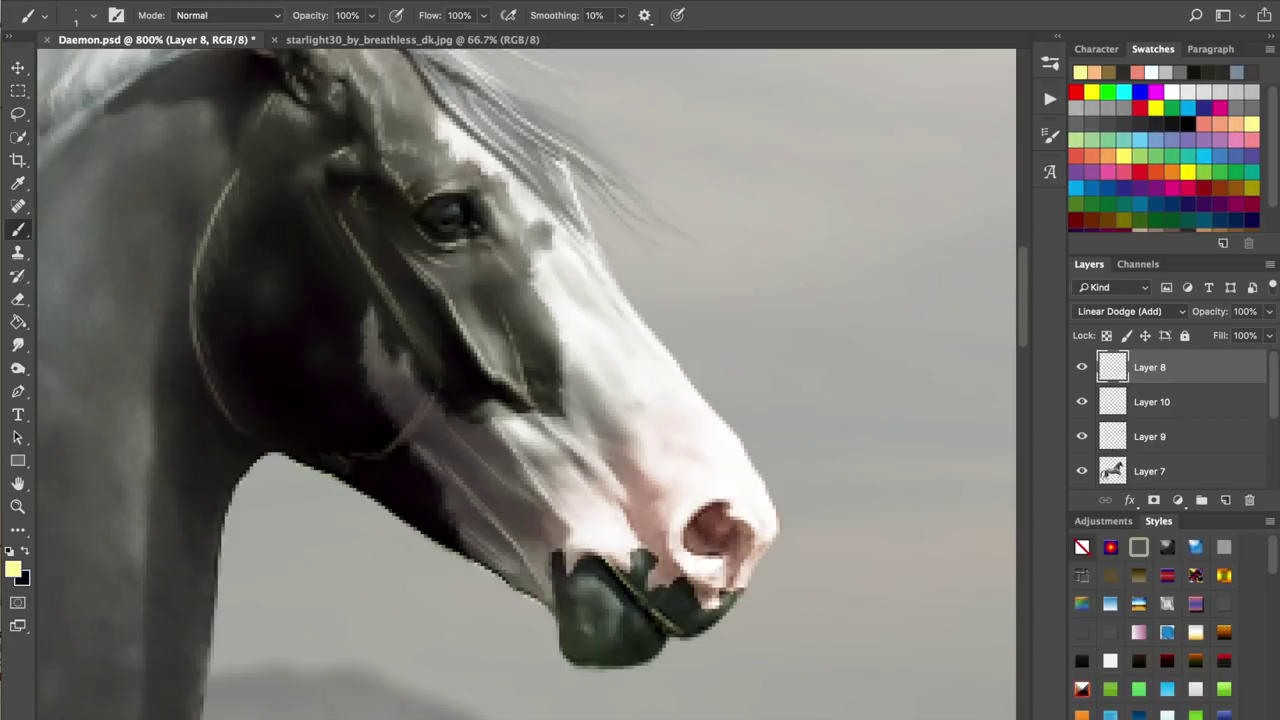
- Outline the underside of the chin, the lower lip and the front of the upper lip with a thin 1 px highlight
key(super+plus)
key(super+plus)
drag(557, 486, 608, 532)
scroll(608, 532, down, 2)
scroll(527, 384, down, 10)
scroll(527, 384, right, 2)
mouse_move(492, 399)
mouse_down()
mouse_move(530, 518)
mouse_move(608, 528)
mouse_move(680, 516)
mouse_move(730, 457)
mouse_up()
mouse_move(650, 430)
mouse_down()
mouse_move(571, 343)
mouse_move(549, 378)
mouse_move(556, 449)
mouse_move(628, 446)
mouse_move(678, 414)
mouse_move(780, 284)
mouse_up()
scroll(526, 384, right, 3)
scroll(526, 384, down, 1)
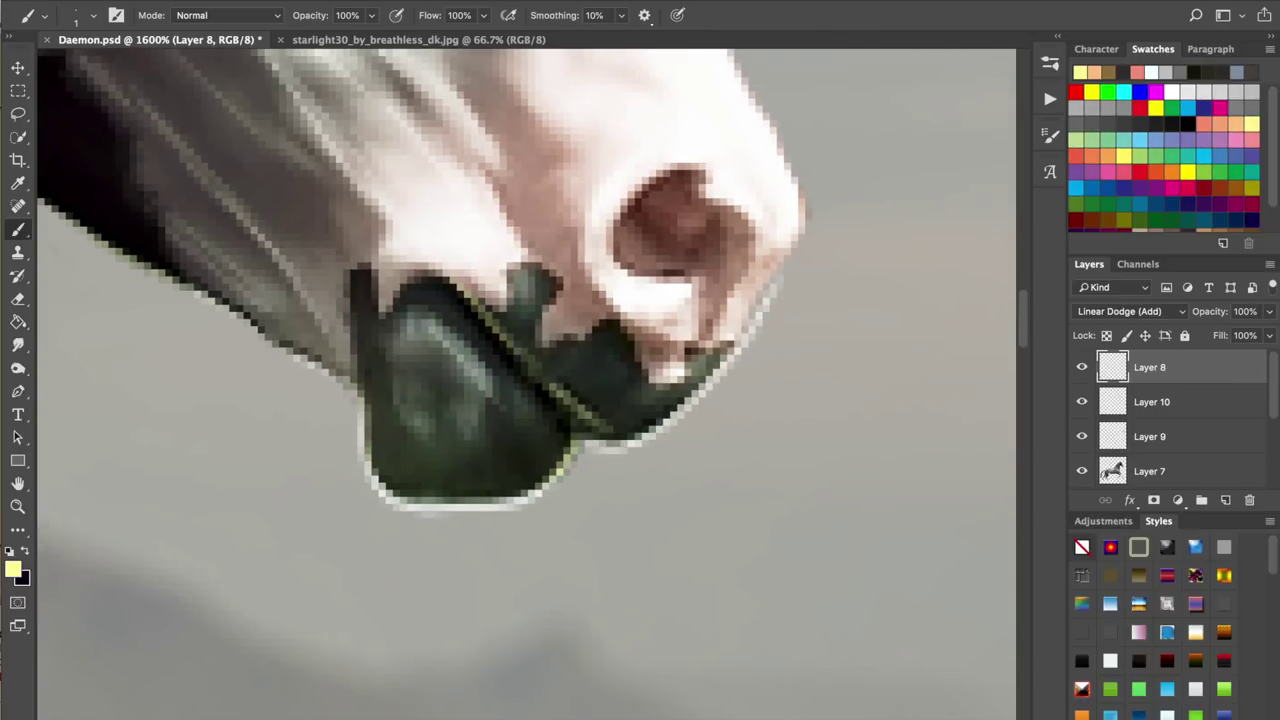
- Step back one stroke and retrace the thin highlight around the front of the upper lip
key(ctrl+z)
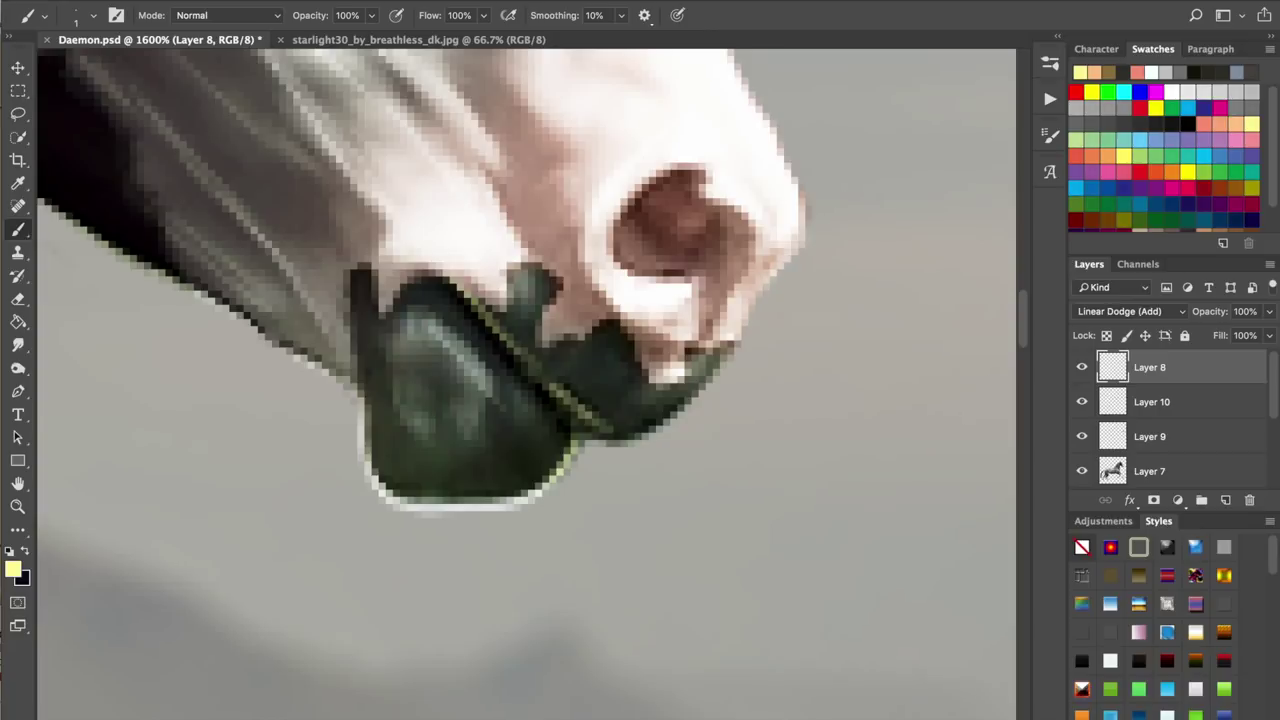
mouse_move(742, 330)
mouse_down()
mouse_move(638, 436)
mouse_move(566, 448)
mouse_up()
mouse_move(640, 280)
mouse_down()
mouse_move(541, 496)
mouse_move(656, 314)
mouse_move(703, 435)
mouse_up()
drag(482, 412, 416, 293)
key(super+minus)
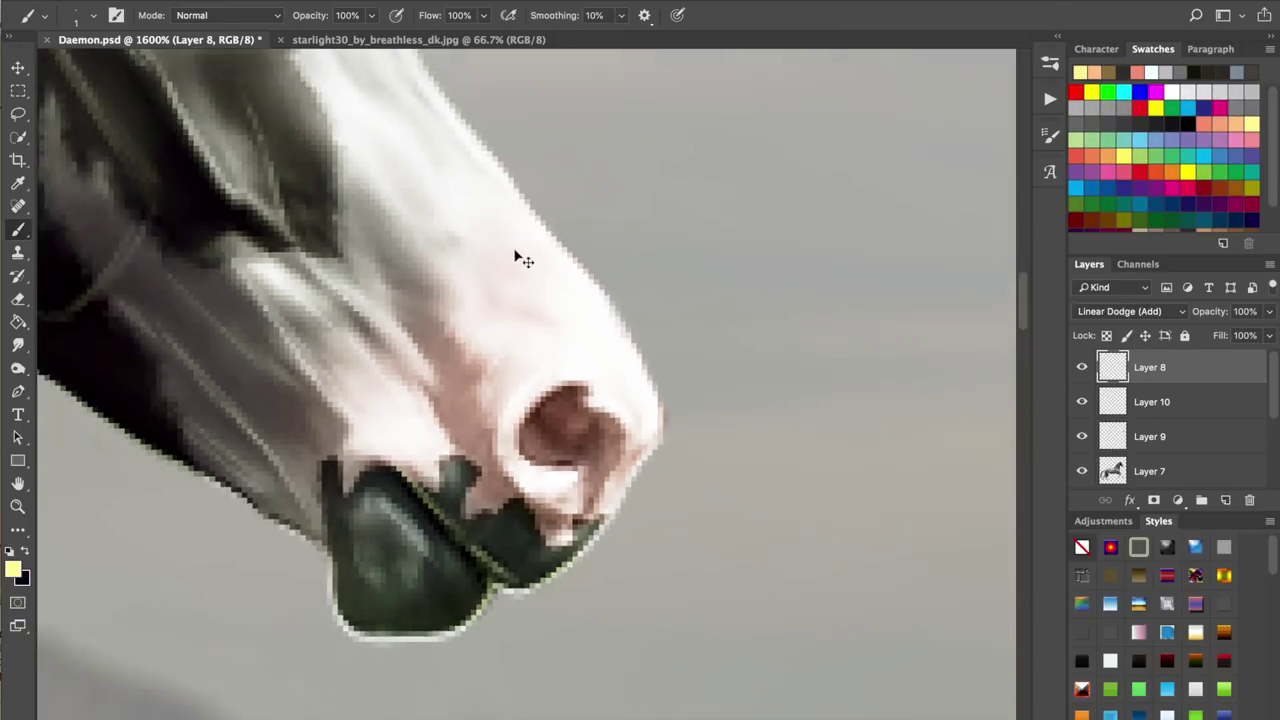
- Add fine highlight strokes over the muzzle and the lower cheek
key(super+minus)
key(super+minus)
key(super+minus)
key(super+plus)
key(super+plus)
key(super+plus)
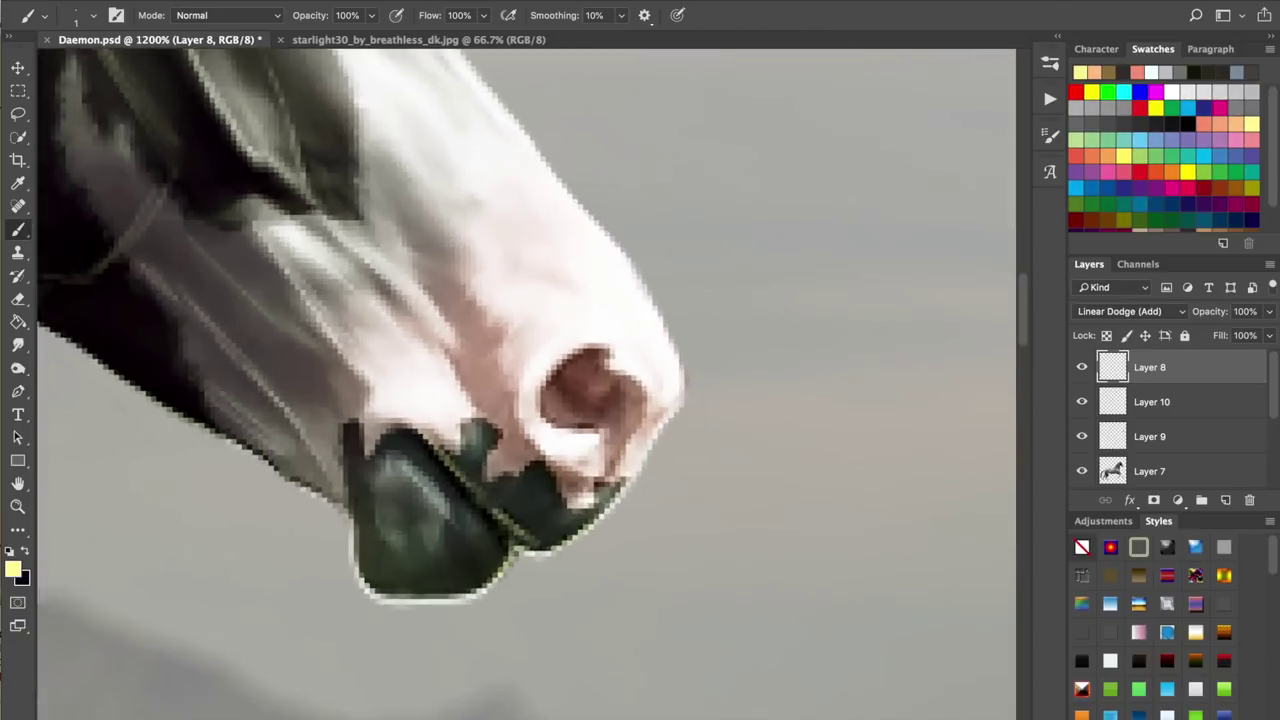
mouse_move(450, 180)
mouse_down()
mouse_move(468, 594)
mouse_move(573, 531)
mouse_up()
drag(326, 378, 402, 478)
mouse_move(310, 350)
mouse_down()
mouse_move(350, 412)
mouse_move(348, 353)
mouse_move(366, 342)
mouse_up()
drag(463, 172, 558, 238)
- Paint fine highlight strokes on the forehead and around the eye
scroll(652, 206, down, 8)
scroll(566, 221, up, 8)
drag(786, 165, 768, 179)
mouse_move(784, 160)
mouse_down()
mouse_move(798, 167)
mouse_move(775, 190)
mouse_move(780, 312)
mouse_up()
click(780, 312)
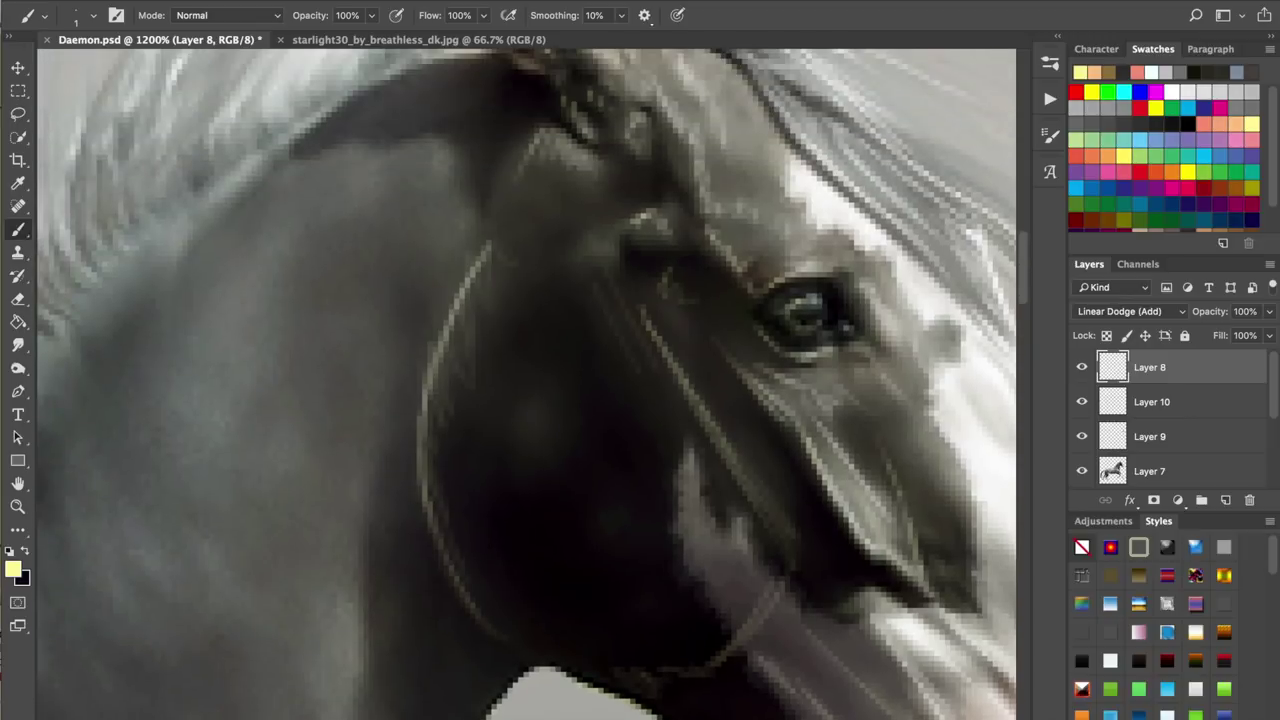
drag(690, 260, 799, 416)
drag(500, 400, 700, 358)
- Paint fine light hair strokes through the wispy upper mane, working towards the base of the ear
scroll(527, 384, up, 3)
scroll(527, 384, left, 2)
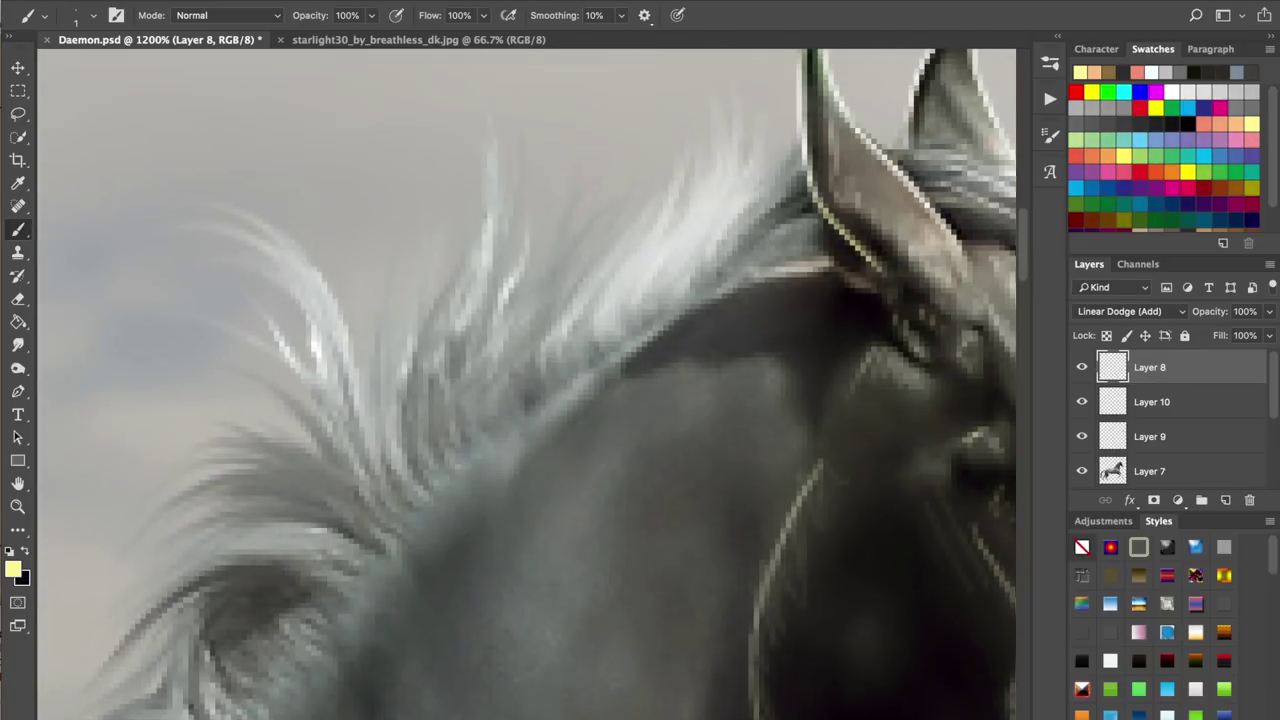
mouse_move(414, 486)
mouse_down()
mouse_move(408, 428)
mouse_move(476, 290)
mouse_move(508, 164)
mouse_up()
drag(492, 288, 521, 130)
drag(509, 316, 526, 264)
drag(523, 340, 532, 314)
drag(518, 368, 547, 302)
mouse_move(528, 378)
mouse_down()
mouse_move(566, 298)
mouse_move(627, 226)
mouse_up()
drag(554, 352, 647, 235)
drag(598, 318, 706, 168)
drag(694, 235, 711, 160)
drag(710, 260, 748, 154)
drag(712, 310, 794, 176)
drag(754, 292, 818, 258)
- Add short parallel hair highlights on the upper neck just below the mane
key(super+minus)
key(super+minus)
key(super+minus)
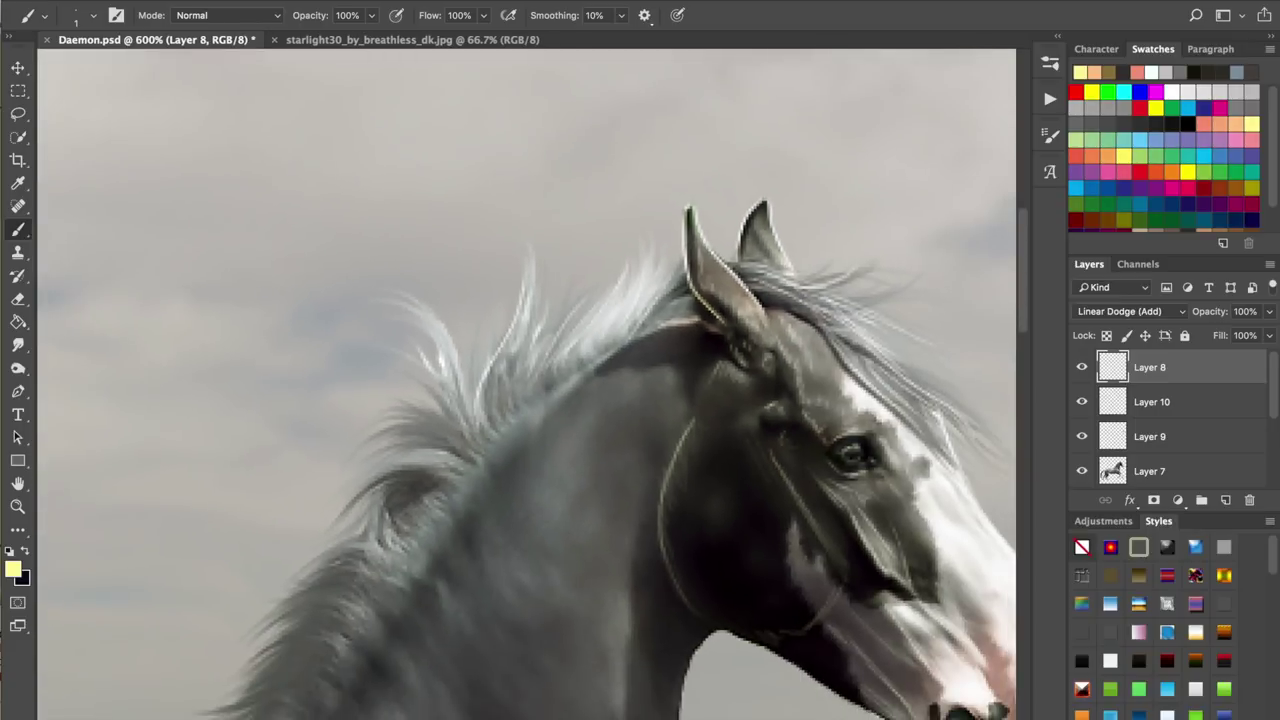
drag(583, 423, 587, 401)
drag(569, 445, 573, 413)
mouse_move(557, 461)
mouse_down()
mouse_move(563, 427)
mouse_move(555, 441)
mouse_up()
mouse_move(539, 483)
mouse_down()
mouse_move(549, 451)
mouse_move(537, 465)
mouse_up()
mouse_move(526, 507)
mouse_down()
mouse_move(531, 469)
mouse_move(523, 487)
mouse_up()
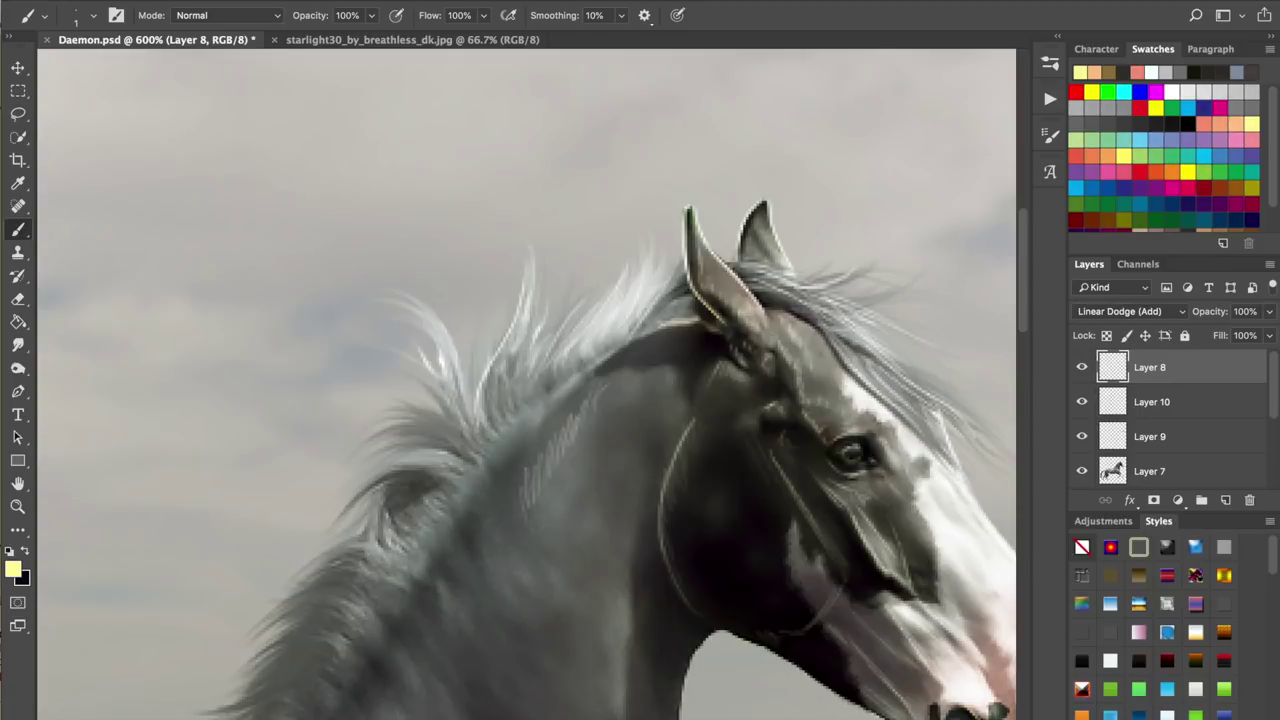
drag(631, 382, 641, 367)
- Paint curved light hair strokes through the lower mane down to the withers
key(super+plus)
scroll(718, 320, down, 5)
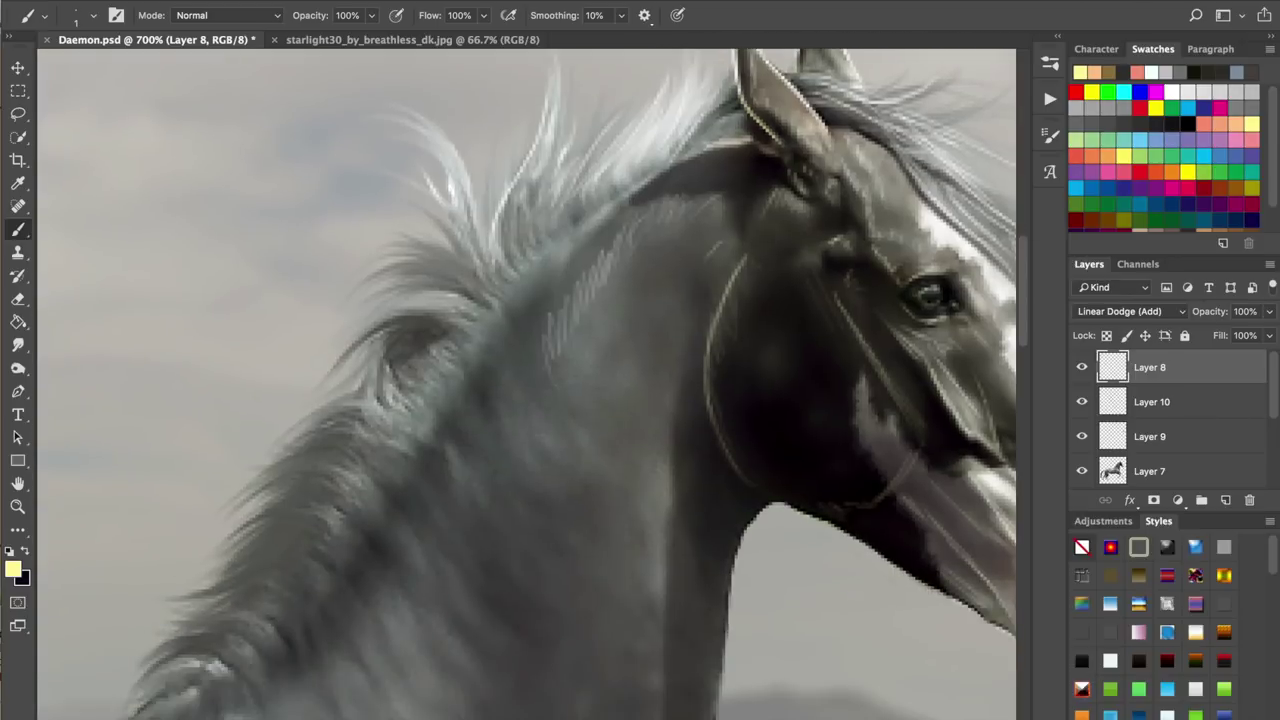
scroll(527, 384, down, 5)
scroll(527, 384, left, 3)
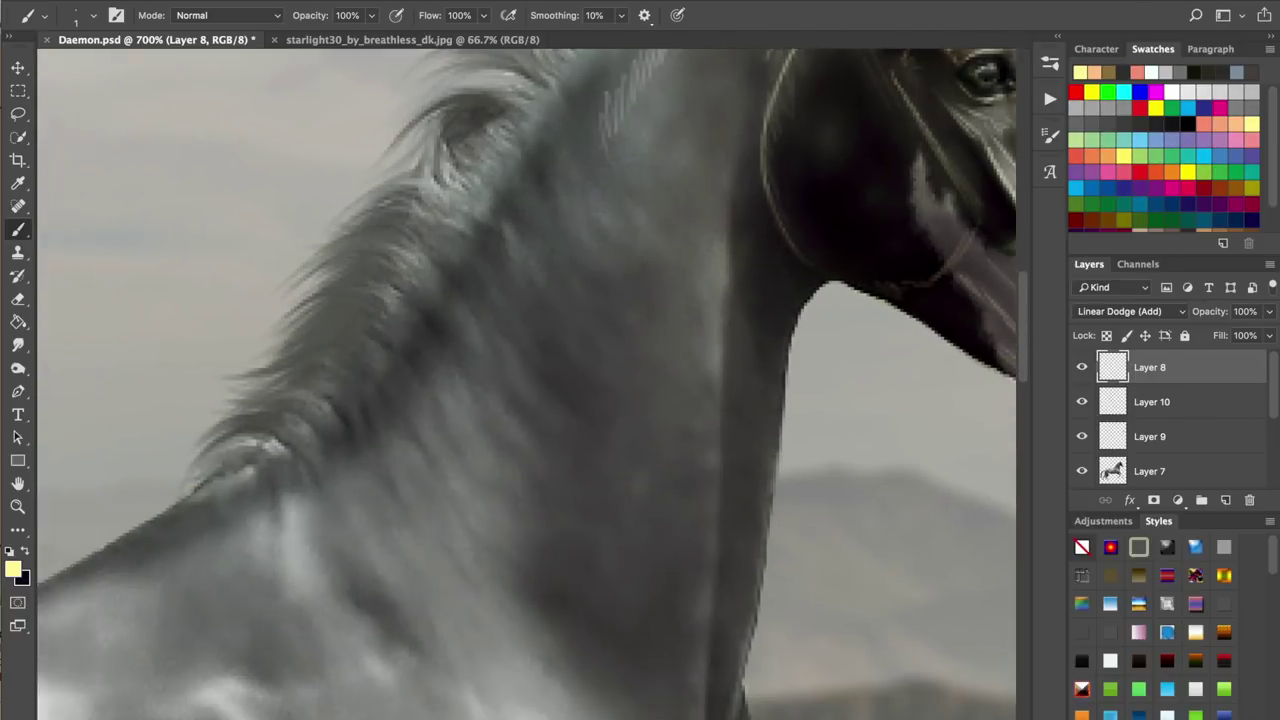
drag(416, 220, 360, 256)
drag(408, 227, 360, 262)
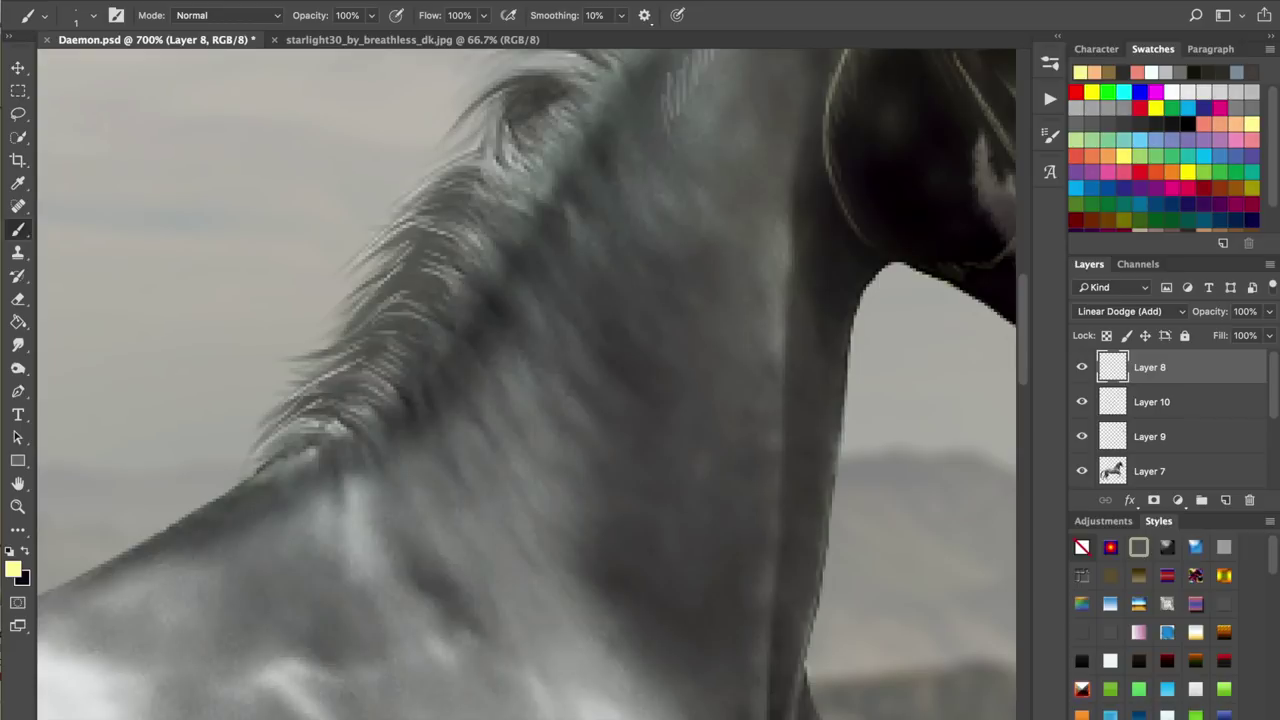
- Highlight the curled lock in the middle of the mane and the hairs beside it
scroll(532, 384, up, 3)
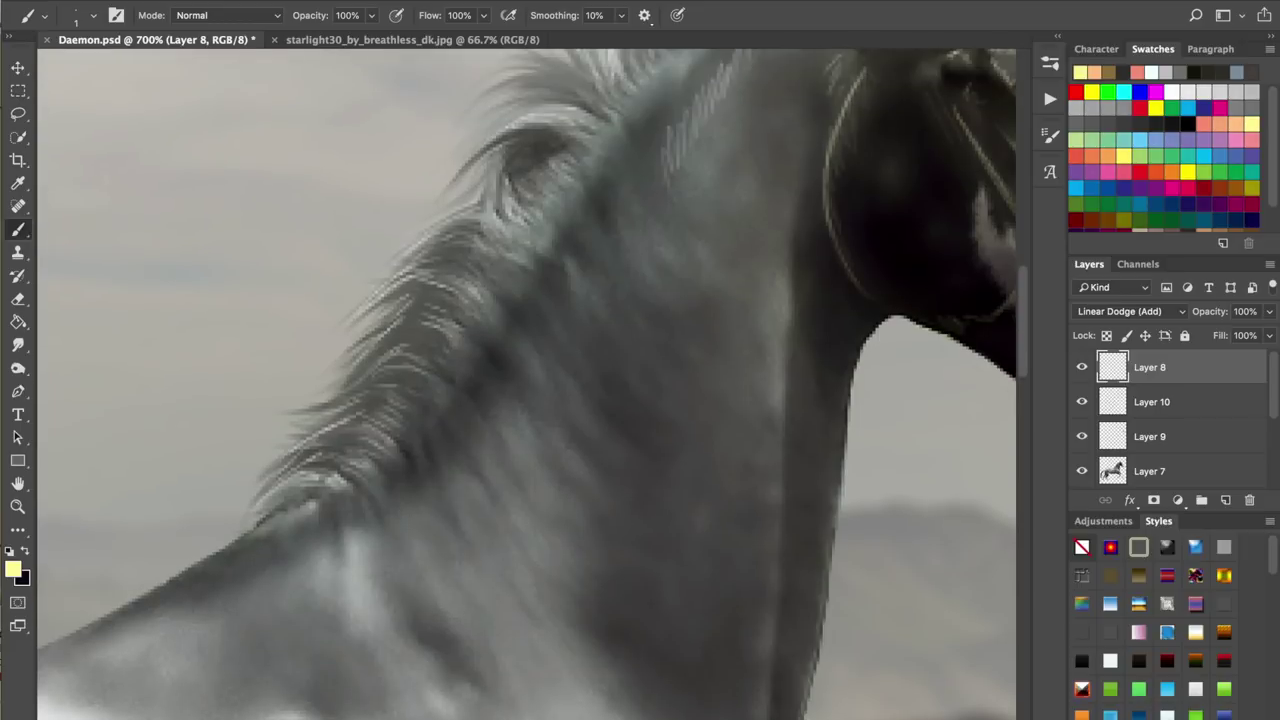
mouse_move(572, 107)
mouse_down()
mouse_move(481, 132)
mouse_move(470, 187)
mouse_up()
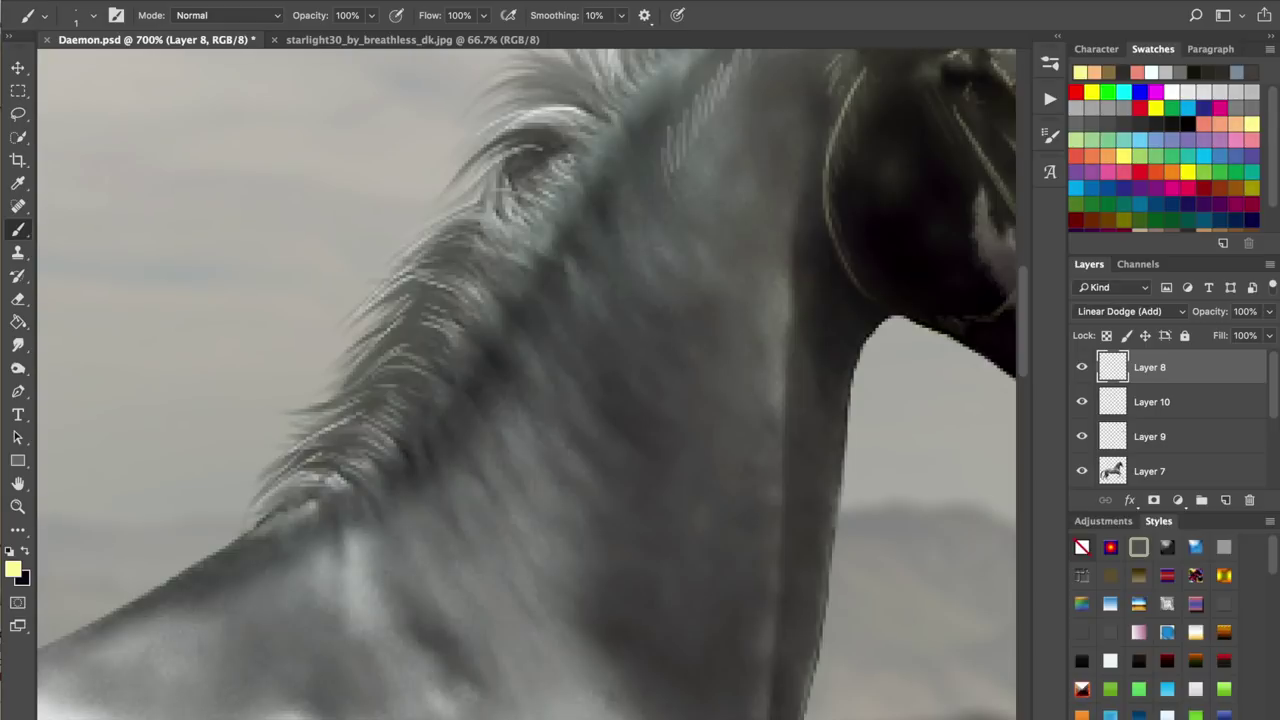
scroll(526, 384, up, 3)
drag(571, 170, 476, 140)
drag(582, 140, 499, 118)
drag(502, 294, 466, 344)
- Paint long curved hair highlights down the side of the neck below the mane roots
mouse_move(529, 246)
mouse_down()
mouse_move(504, 281)
mouse_move(520, 263)
mouse_up()
drag(606, 178, 577, 201)
drag(480, 420, 558, 317)
mouse_move(502, 316)
mouse_down()
mouse_move(478, 340)
mouse_move(569, 470)
mouse_up()
drag(557, 352, 604, 456)
drag(574, 290, 650, 385)
drag(594, 246, 642, 334)
drag(624, 208, 692, 279)
drag(673, 138, 728, 234)
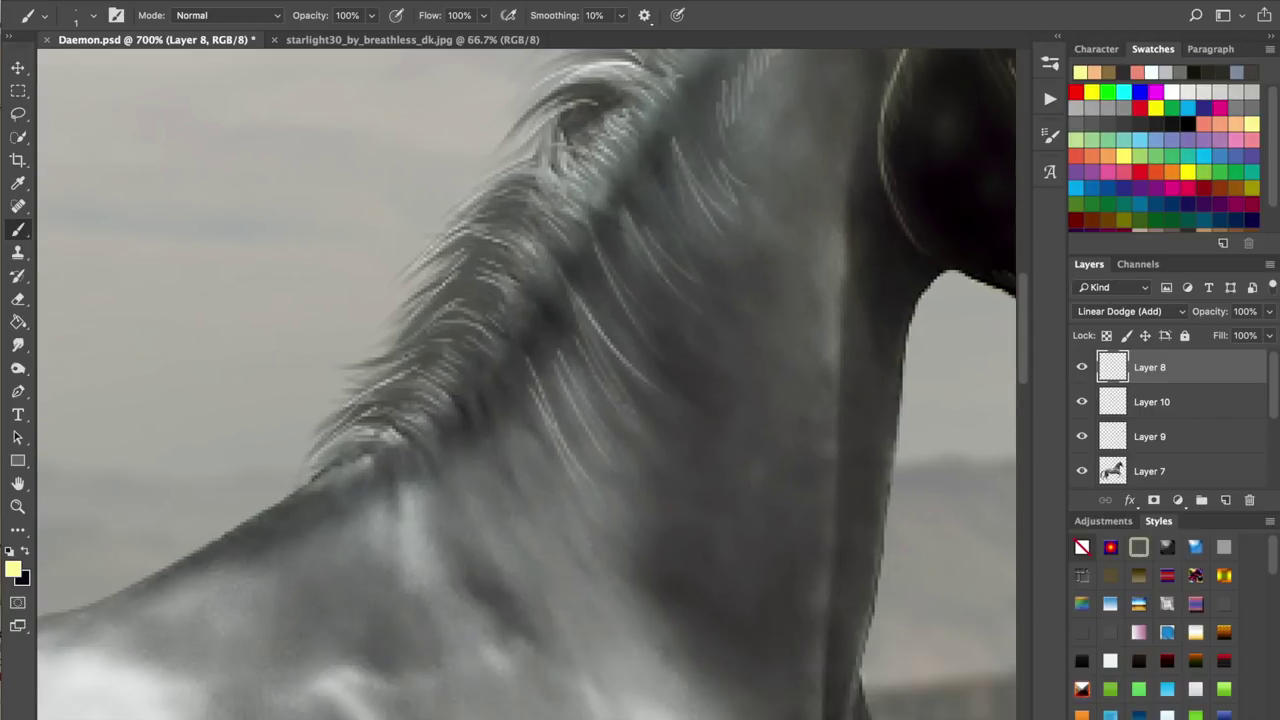
drag(640, 260, 566, 356)
drag(710, 126, 703, 200)
drag(702, 153, 652, 256)
drag(640, 360, 564, 287)
- Hatch short light strokes down the groove along the front of the neck to the chest
drag(759, 259, 805, 291)
drag(698, 107, 691, 155)
drag(687, 137, 681, 189)
drag(681, 196, 664, 250)
drag(682, 300, 661, 375)
scroll(668, 380, down, 10)
drag(680, 110, 660, 163)
drag(674, 170, 655, 232)
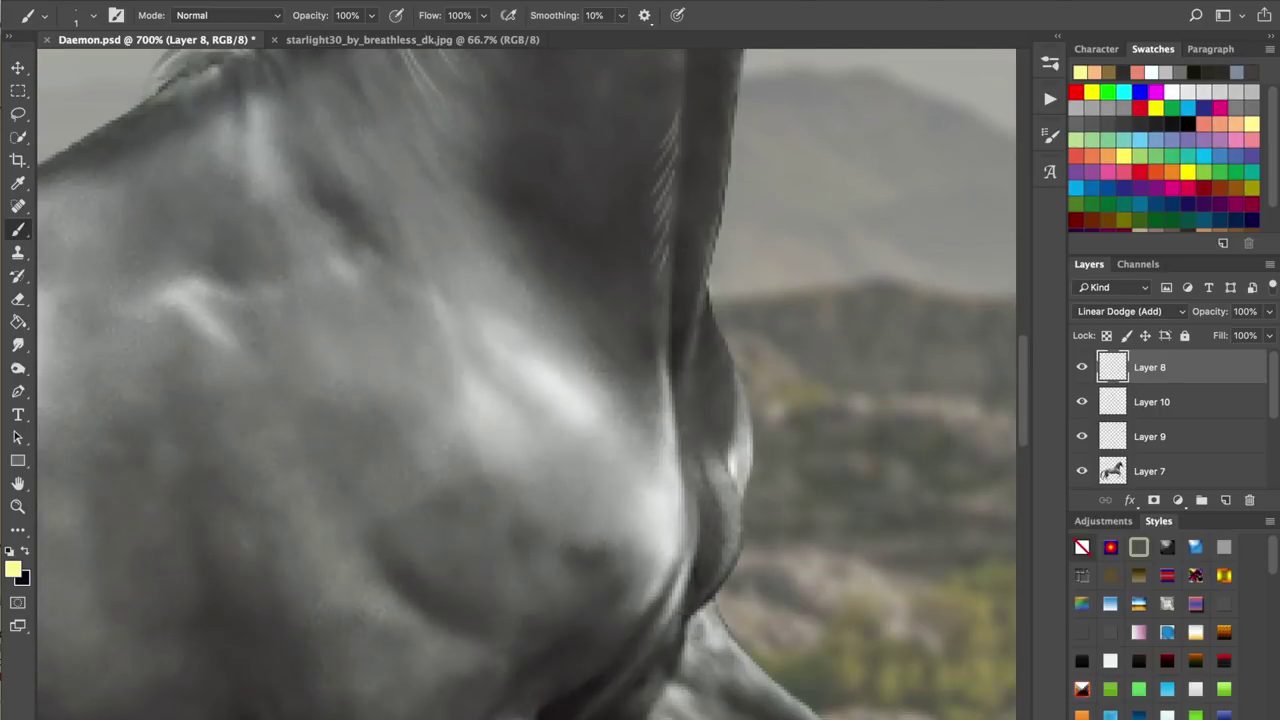
drag(667, 310, 652, 358)
drag(669, 342, 656, 388)
drag(640, 300, 588, 422)
- Hatch highlights on the light patch below the withers and along the shoulder's upper front edge, and undo the last stroke
drag(629, 103, 619, 131)
drag(631, 144, 608, 282)
mouse_move(371, 327)
mouse_down()
mouse_move(442, 434)
mouse_move(446, 380)
mouse_up()
mouse_move(470, 407)
mouse_down()
mouse_move(512, 548)
mouse_move(586, 584)
mouse_up()
drag(248, 174, 337, 339)
drag(296, 136, 379, 279)
drag(284, 222, 365, 353)
mouse_move(600, 560)
mouse_down()
mouse_move(446, 432)
mouse_move(540, 169)
mouse_up()
mouse_move(427, 455)
mouse_down()
mouse_move(500, 395)
mouse_move(557, 308)
mouse_up()
mouse_move(574, 298)
mouse_down()
mouse_move(510, 415)
mouse_move(446, 461)
mouse_up()
mouse_move(571, 357)
mouse_down()
mouse_move(524, 438)
mouse_move(460, 476)
mouse_up()
mouse_move(580, 345)
mouse_down()
mouse_move(512, 403)
mouse_move(573, 326)
mouse_move(569, 290)
mouse_up()
key(super+z)
- Trace thin highlights along the front contour of the chest and lower neck
key(super+plus)
key(super+plus)
mouse_move(530, 114)
mouse_down()
mouse_move(603, 246)
mouse_move(498, 470)
mouse_move(488, 662)
mouse_up()
drag(512, 92, 481, 302)
mouse_move(576, 178)
mouse_down()
mouse_move(606, 272)
mouse_move(588, 436)
mouse_up()
drag(520, 270, 499, 450)
drag(511, 168, 543, 346)
drag(520, 300, 478, 442)
mouse_move(467, 333)
mouse_down()
mouse_move(504, 146)
mouse_move(521, 317)
mouse_up()
key(super+minus)
key(super+minus)
- Outline the front edge of the neck with a thin highlight up to the throat
drag(525, 283, 525, 607)
key(super+plus)
key(super+plus)
key(super+plus)
drag(526, 500, 528, 230)
drag(526, 300, 526, 408)
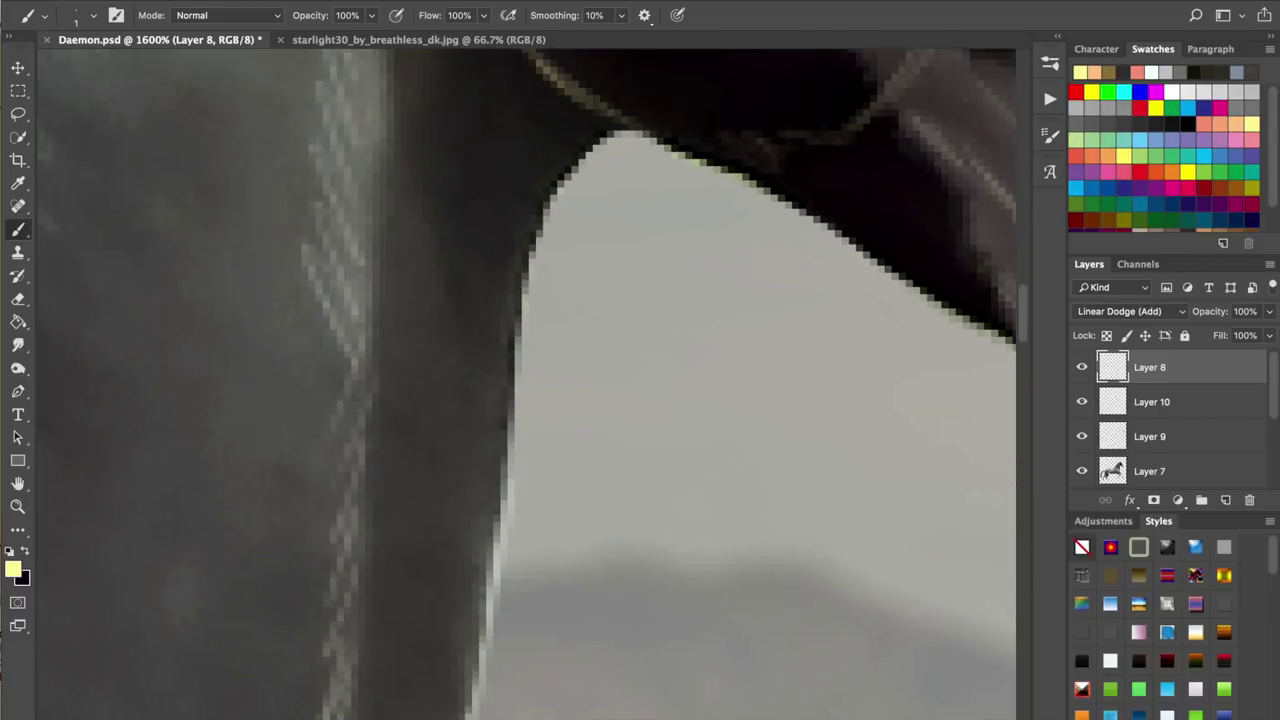
mouse_move(596, 136)
mouse_down()
mouse_move(526, 262)
mouse_move(519, 310)
mouse_up()
scroll(527, 384, down, 3)
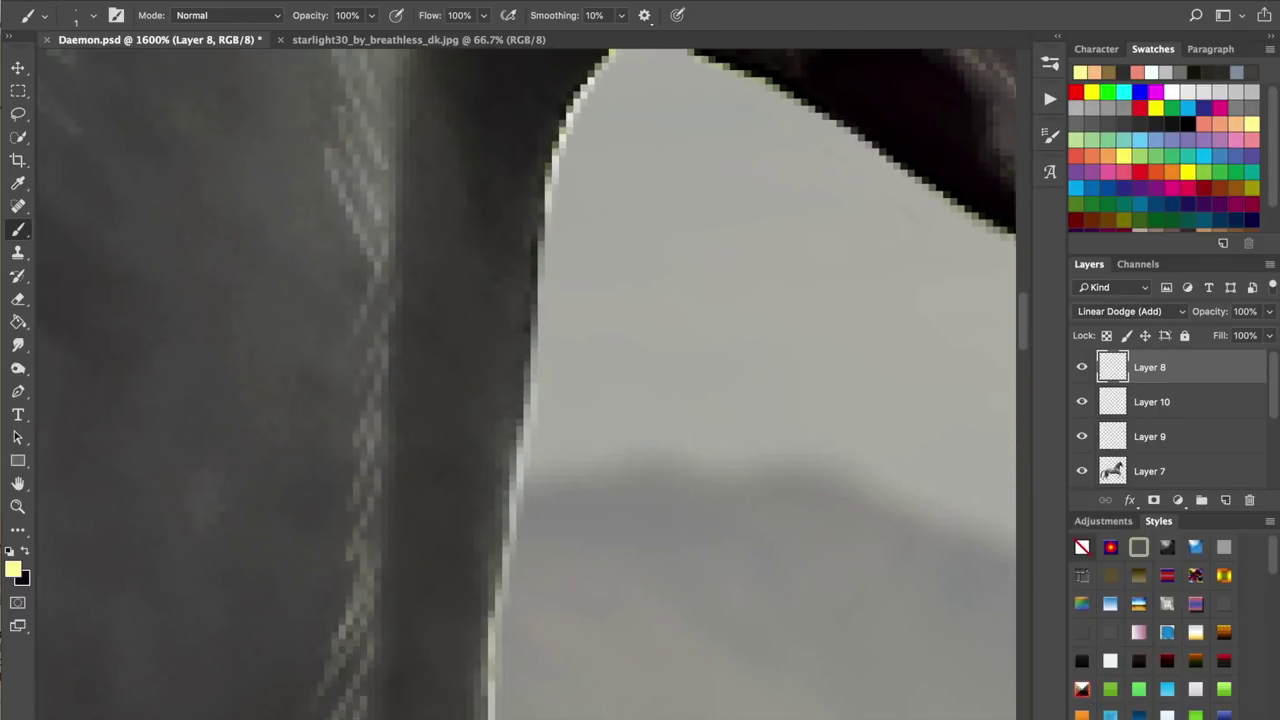
drag(550, 195, 527, 402)
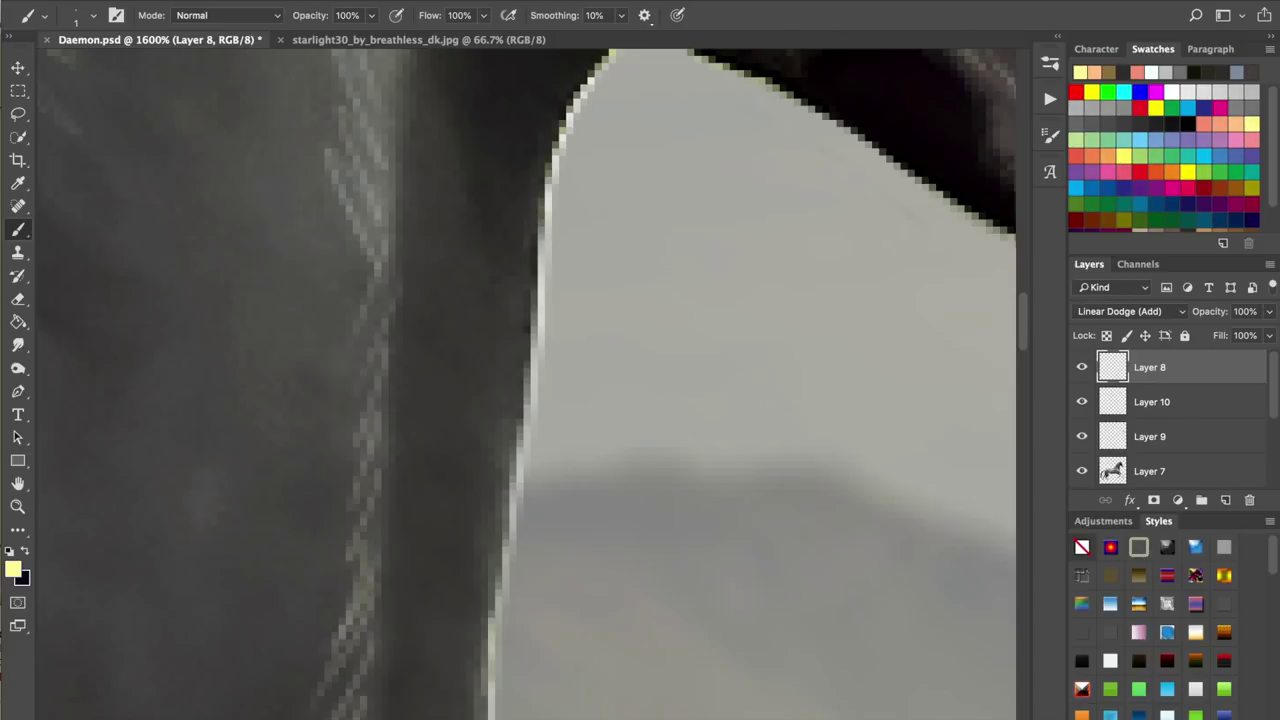
- Outline the underside of the jaw with a thin highlight from the throat to the chin
scroll(527, 402, up, 3)
scroll(527, 384, right, 3)
drag(454, 214, 886, 452)
scroll(527, 384, right, 1)
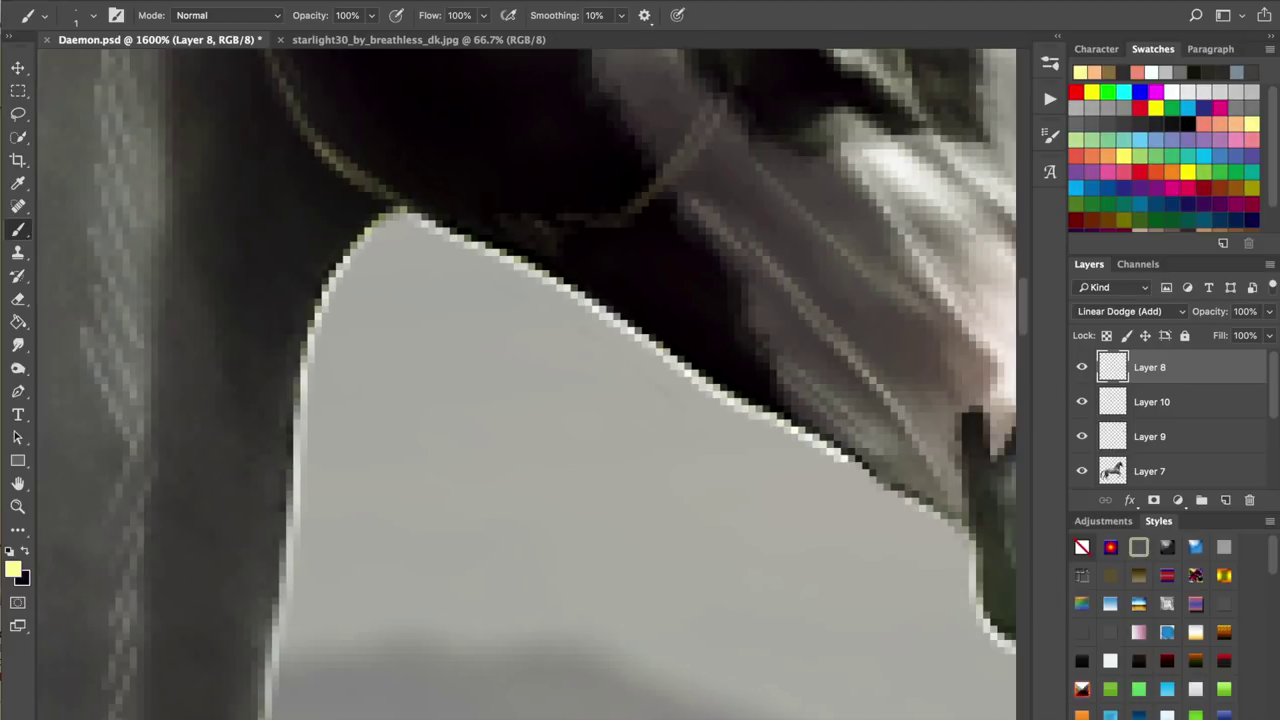
drag(850, 462, 982, 546)
- Review the highlights on the muzzle, ears and head, and the whole horse at 100% zoom
scroll(982, 546, right, 6)
scroll(982, 546, down, 3)
scroll(527, 384, up, 15)
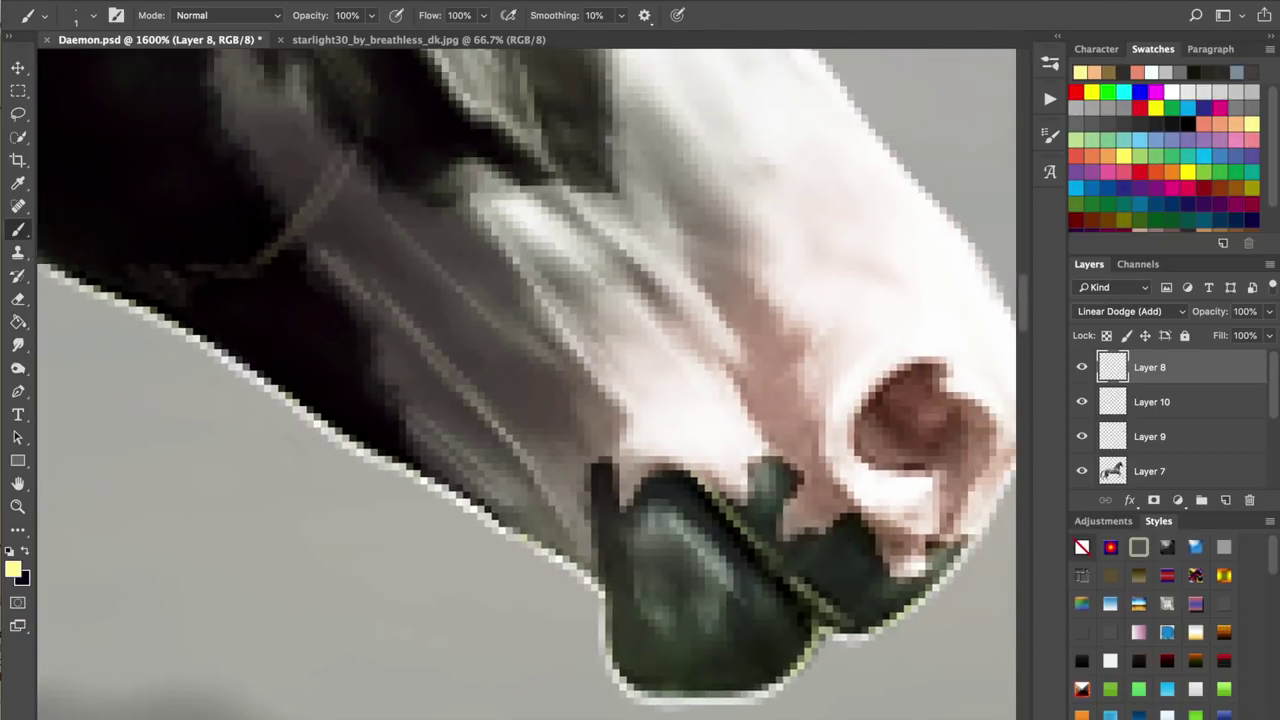
scroll(527, 384, left, 7)
scroll(527, 384, up, 3)
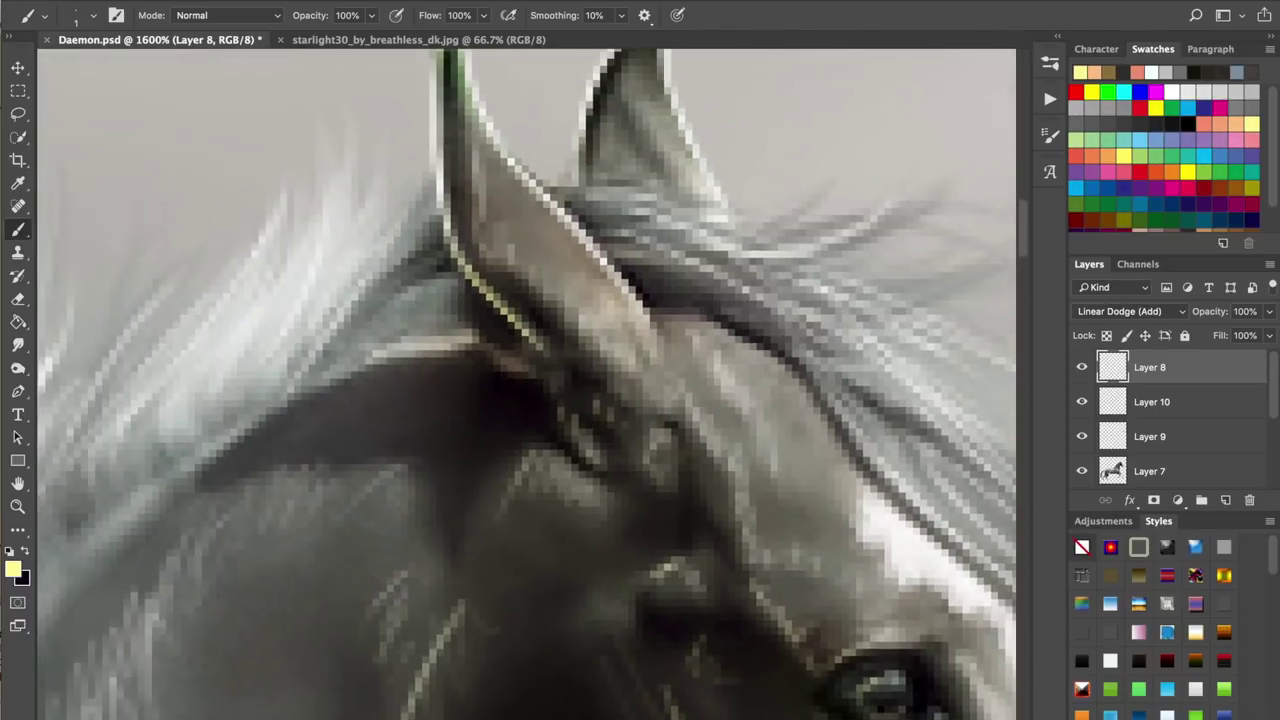
scroll(527, 384, down, 1)
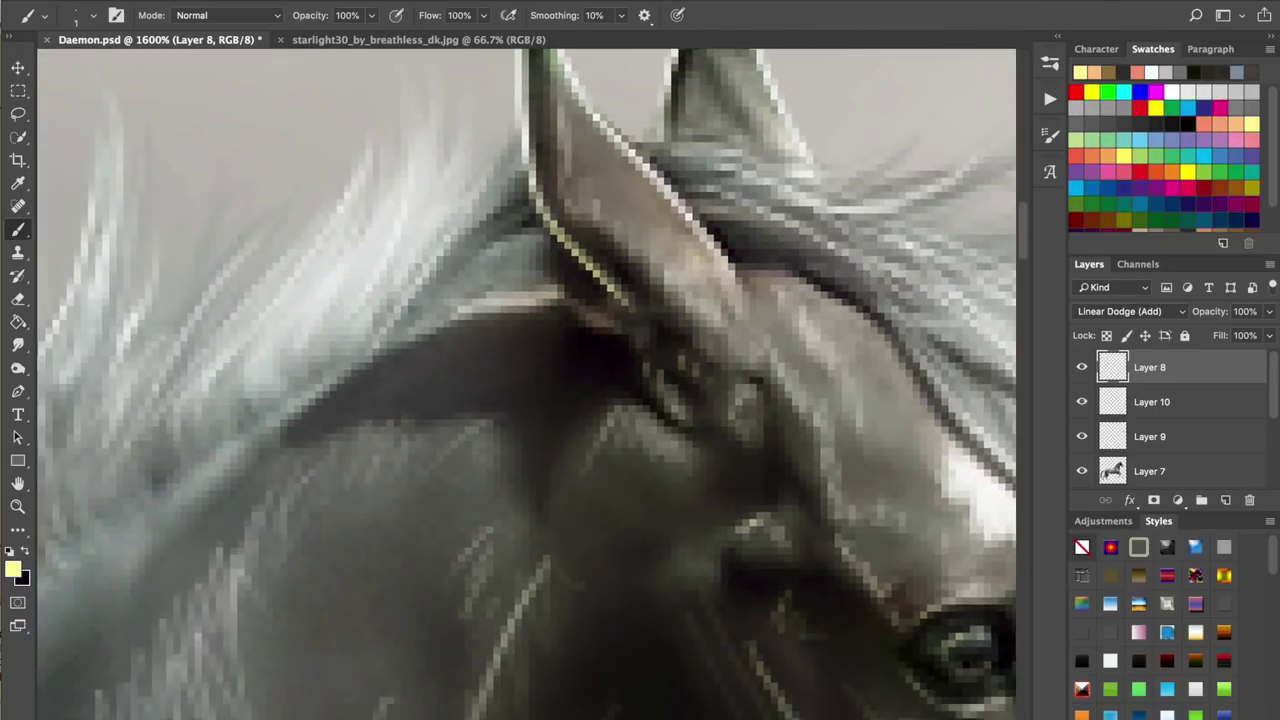
scroll(700, 270, down, 3)
scroll(843, 263, down, 2)
scroll(700, 270, down, 8)
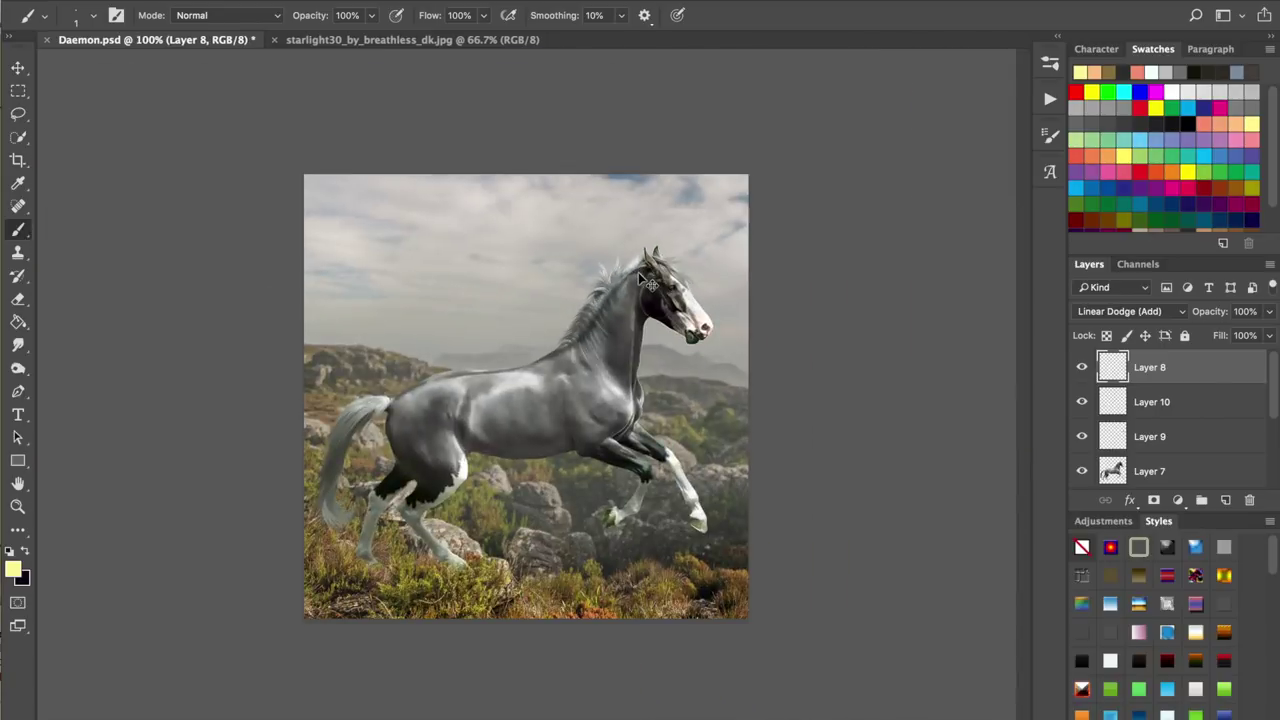
- Trace a thin highlight along the topline from the back to the mane, undoing and repainting the stroke at the withers
scroll(638, 272, up, 5)
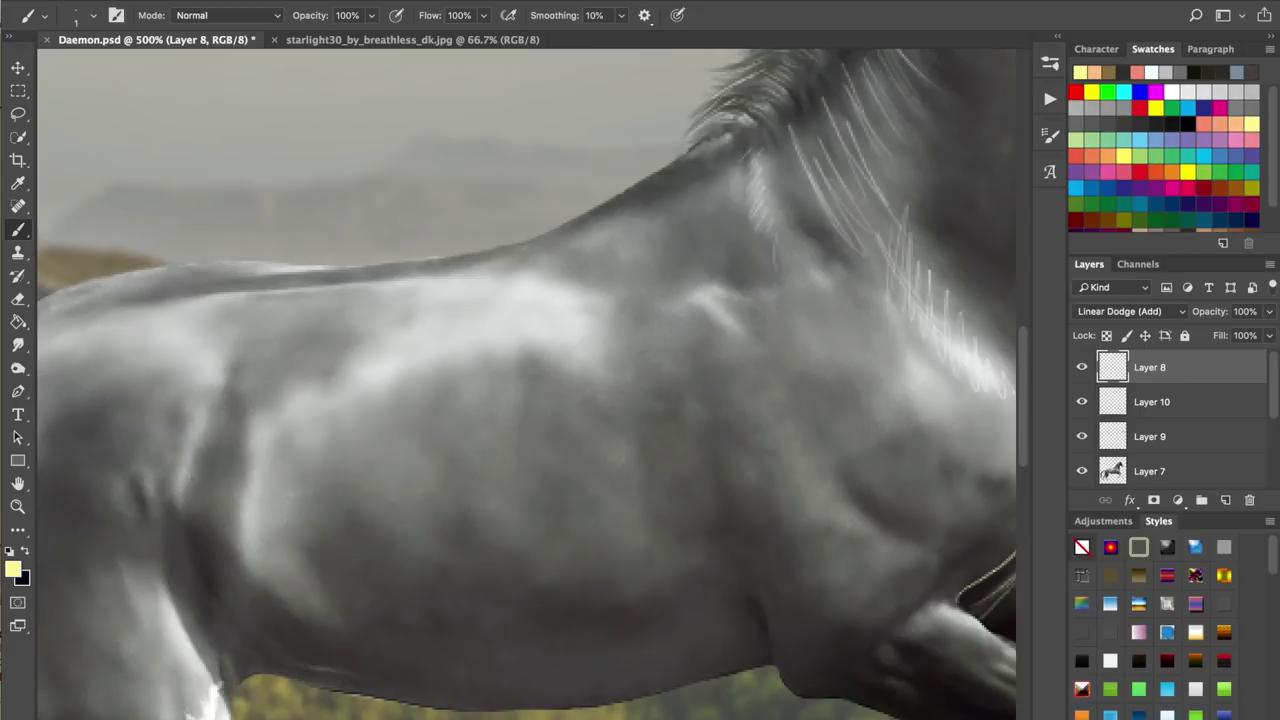
scroll(580, 220, up, 3)
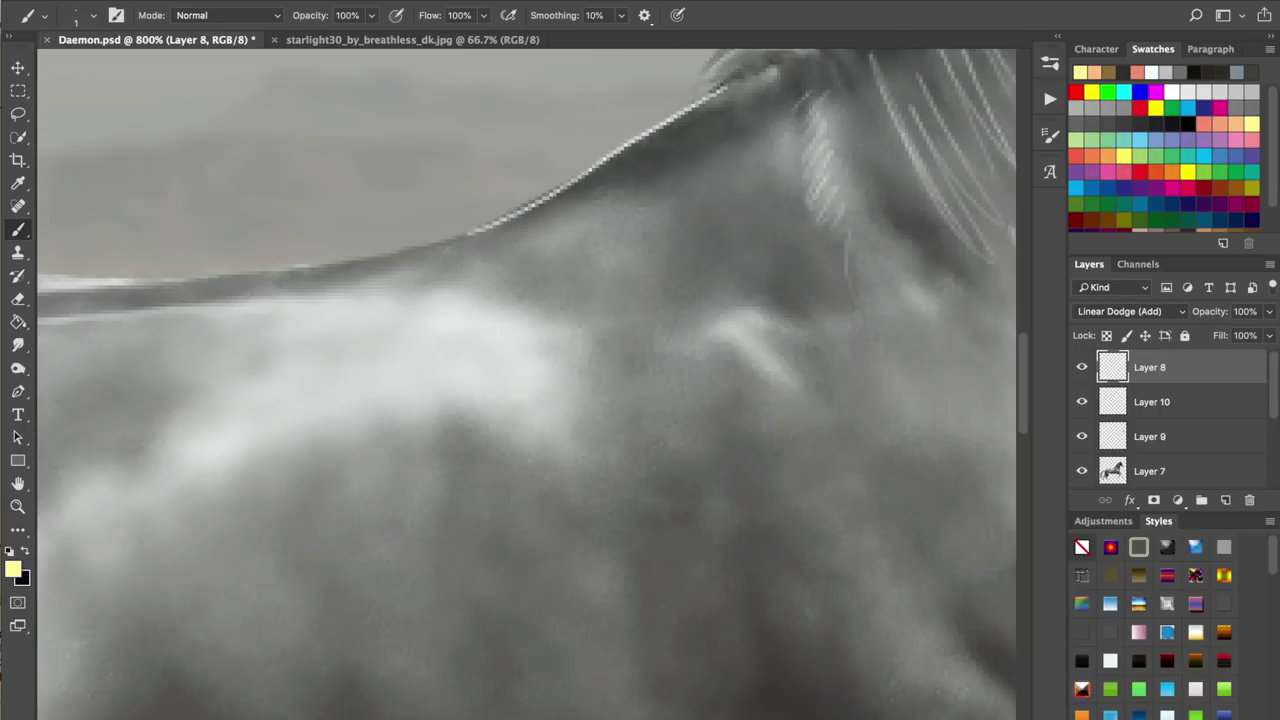
key(super+z)
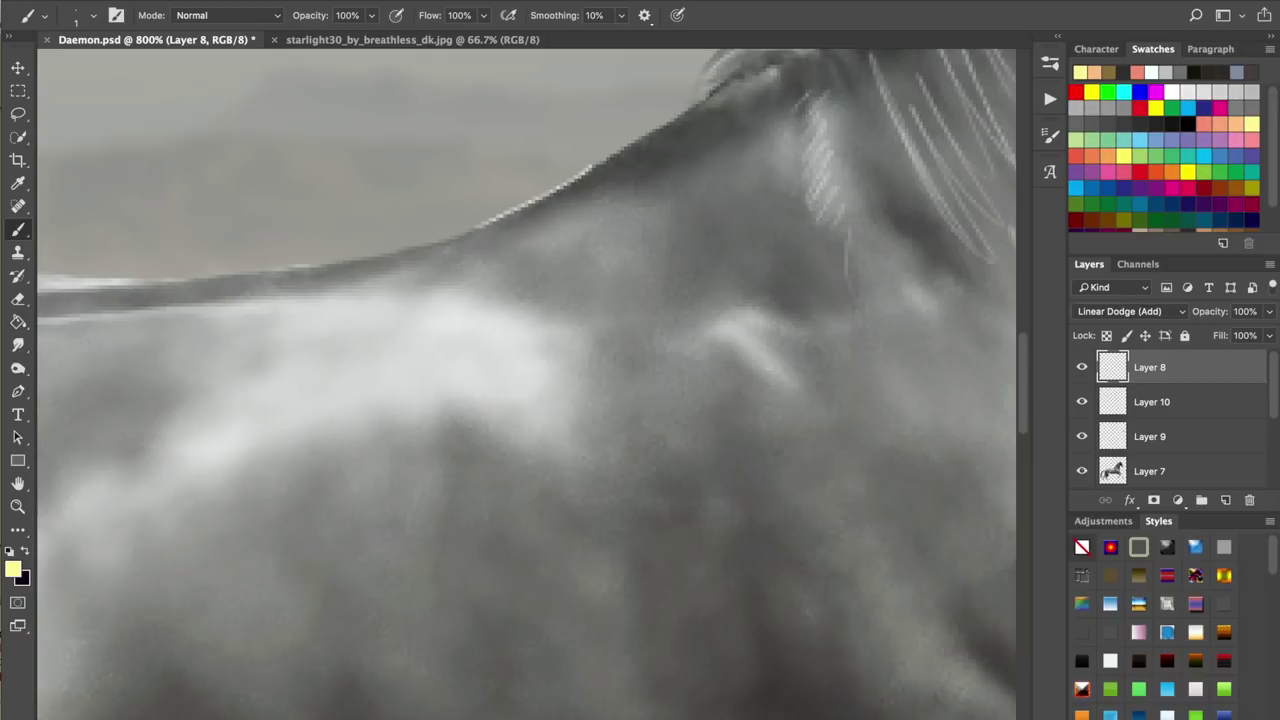
mouse_move(667, 122)
mouse_down()
mouse_move(724, 84)
mouse_move(655, 189)
mouse_move(654, 213)
mouse_up()
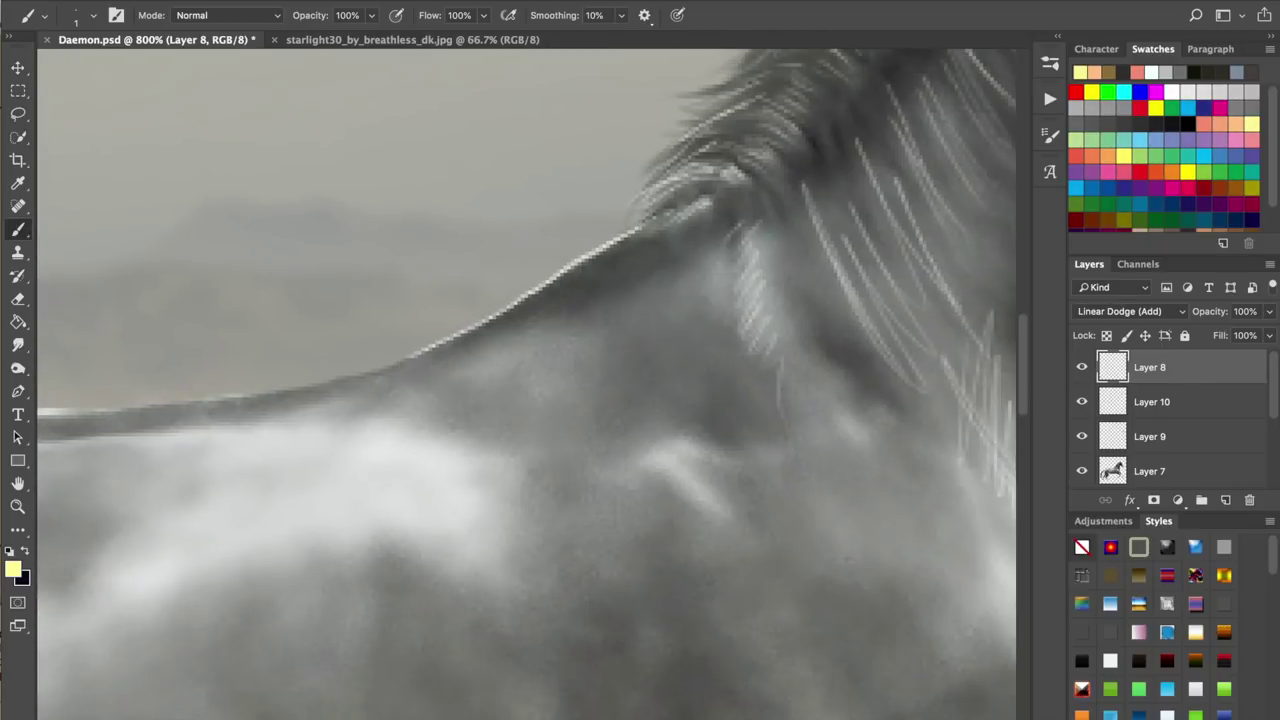
- Hatch short diagonal highlights below the withers contour, from the mane towards the back
drag(715, 268, 685, 307)
drag(696, 277, 640, 320)
drag(665, 280, 590, 339)
mouse_move(619, 296)
mouse_down()
mouse_move(572, 342)
mouse_move(520, 362)
mouse_up()
drag(542, 320, 466, 378)
- Hatch light strokes over the bright shoulder patch and link them up to the patch below the mane
scroll(527, 384, right, 5)
scroll(527, 384, up, 1)
drag(460, 468, 556, 542)
drag(506, 461, 566, 529)
mouse_move(530, 437)
mouse_down()
mouse_move(565, 492)
mouse_move(620, 491)
mouse_up()
drag(595, 458, 642, 482)
drag(621, 426, 654, 454)
drag(632, 355, 673, 430)
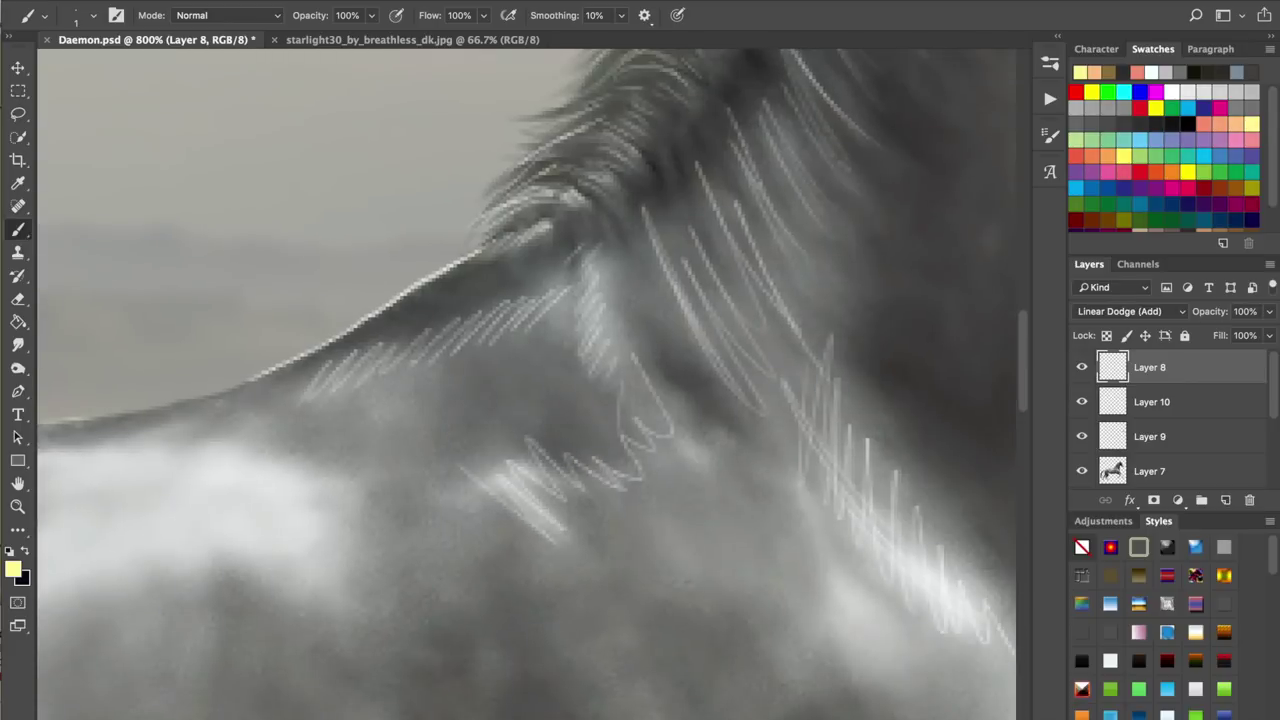
- Hatch fine highlights from the shoulder patch across the base of the neck and along the upper chest
drag(652, 386, 709, 455)
drag(690, 430, 634, 408)
scroll(526, 384, right, 5)
scroll(526, 384, down, 4)
drag(598, 305, 689, 531)
drag(627, 370, 703, 531)
drag(674, 444, 732, 494)
- Paint short hair strokes and thin contour highlights over the front of the chest
scroll(526, 384, down, 6)
scroll(526, 384, right, 2)
drag(749, 206, 701, 267)
drag(742, 320, 726, 355)
mouse_move(802, 248)
mouse_down()
mouse_move(810, 328)
mouse_move(797, 365)
mouse_up()
drag(769, 126, 780, 232)
drag(782, 184, 768, 356)
mouse_move(636, 222)
mouse_down()
mouse_move(634, 318)
mouse_move(705, 294)
mouse_up()
- Hatch zigzag highlights over the shoulder muscle above the foreleg
scroll(526, 384, left, 2)
mouse_move(530, 233)
mouse_down()
mouse_move(512, 290)
mouse_move(660, 372)
mouse_move(638, 424)
mouse_up()
mouse_move(462, 275)
mouse_down()
mouse_move(494, 390)
mouse_move(620, 427)
mouse_up()
- Trace the contour behind the elbow, hatch the rear of the shoulder, and line the crease where the foreleg joins the chest
scroll(526, 384, down, 3)
scroll(526, 384, left, 1)
mouse_move(398, 357)
mouse_down()
mouse_move(438, 492)
mouse_move(510, 558)
mouse_move(393, 120)
mouse_up()
drag(398, 146, 378, 206)
mouse_move(459, 97)
mouse_down()
mouse_move(470, 316)
mouse_move(498, 443)
mouse_up()
mouse_move(660, 378)
mouse_down()
mouse_move(592, 450)
mouse_move(711, 404)
mouse_up()
drag(752, 337, 687, 396)
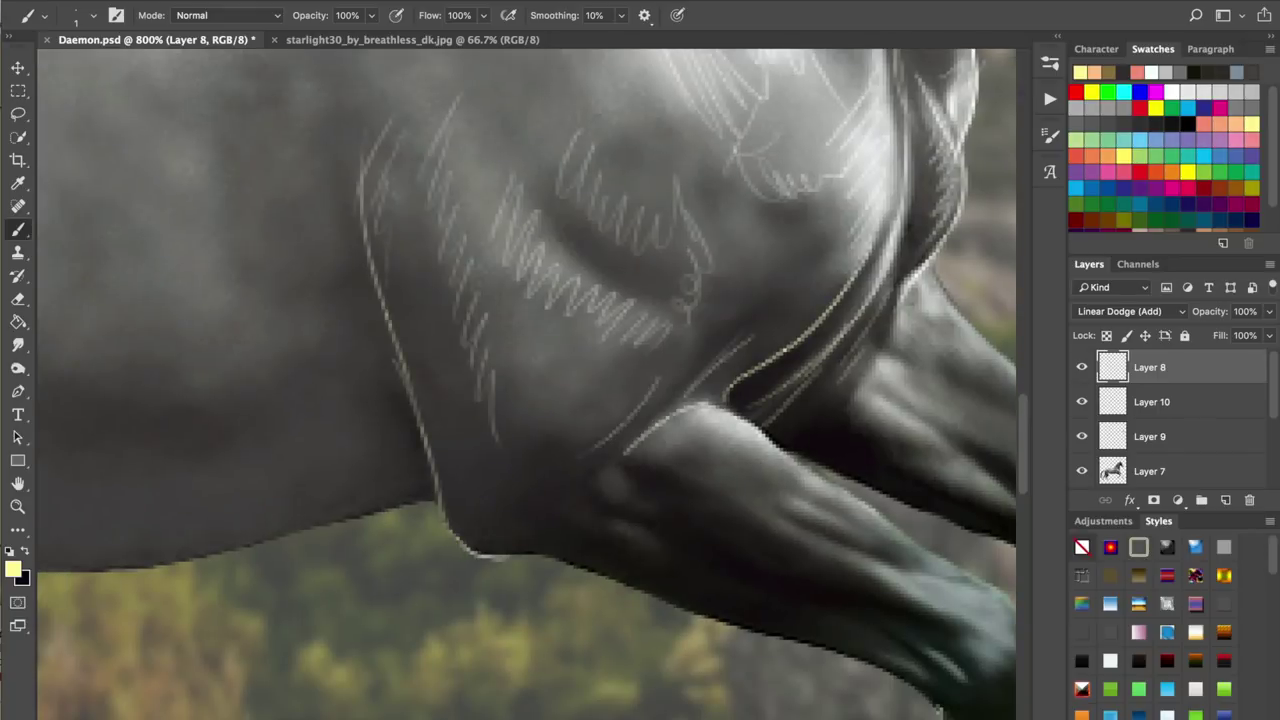
- Trace thin highlights along the top of the bent foreleg and its upper muscle
drag(690, 331, 757, 300)
drag(620, 440, 436, 318)
drag(408, 394, 556, 460)
mouse_move(421, 348)
mouse_down()
mouse_move(470, 392)
mouse_move(724, 468)
mouse_up()
drag(498, 340, 602, 404)
mouse_move(523, 298)
mouse_down()
mouse_move(490, 324)
mouse_move(656, 366)
mouse_move(852, 506)
mouse_up()
mouse_move(580, 360)
mouse_down()
mouse_move(700, 421)
mouse_move(646, 366)
mouse_up()
- Add fine highlight lines and hatching along the forearm muscles of the bent foreleg down to the knee
drag(676, 432, 720, 459)
drag(716, 452, 776, 490)
drag(752, 452, 840, 532)
drag(794, 518, 830, 554)
drag(656, 476, 780, 560)
drag(572, 466, 640, 500)
drag(614, 482, 716, 532)
drag(660, 400, 502, 552)
drag(584, 332, 636, 400)
drag(622, 362, 686, 418)
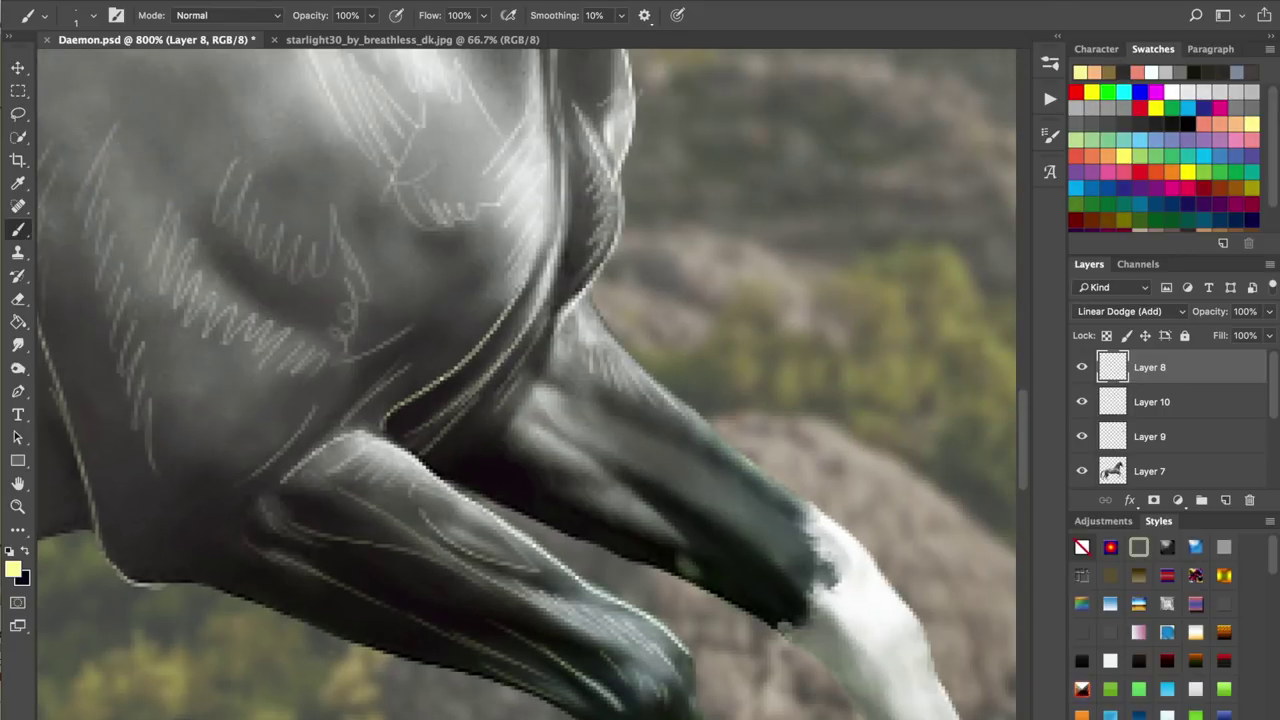
- Paint thin highlights along the muscles and edges of the extended foreleg's dark upper part
drag(542, 396, 645, 474)
drag(560, 394, 772, 532)
drag(638, 464, 774, 554)
drag(536, 422, 631, 497)
drag(493, 447, 668, 538)
mouse_move(436, 473)
mouse_down()
mouse_move(516, 430)
mouse_move(538, 396)
mouse_up()
drag(680, 400, 496, 400)
- Trace the rim of the extended foreleg's white lower part, undoing and repainting stray strokes
drag(406, 289, 462, 374)
drag(450, 358, 688, 555)
key(super+z)
mouse_move(250, 473)
mouse_down()
mouse_move(616, 646)
mouse_move(431, 263)
mouse_up()
mouse_move(429, 261)
mouse_down()
mouse_move(491, 313)
mouse_move(601, 530)
mouse_move(471, 288)
mouse_up()
key(super+z)
mouse_move(459, 267)
mouse_down()
mouse_move(511, 350)
mouse_move(510, 498)
mouse_up()
drag(626, 402, 654, 556)
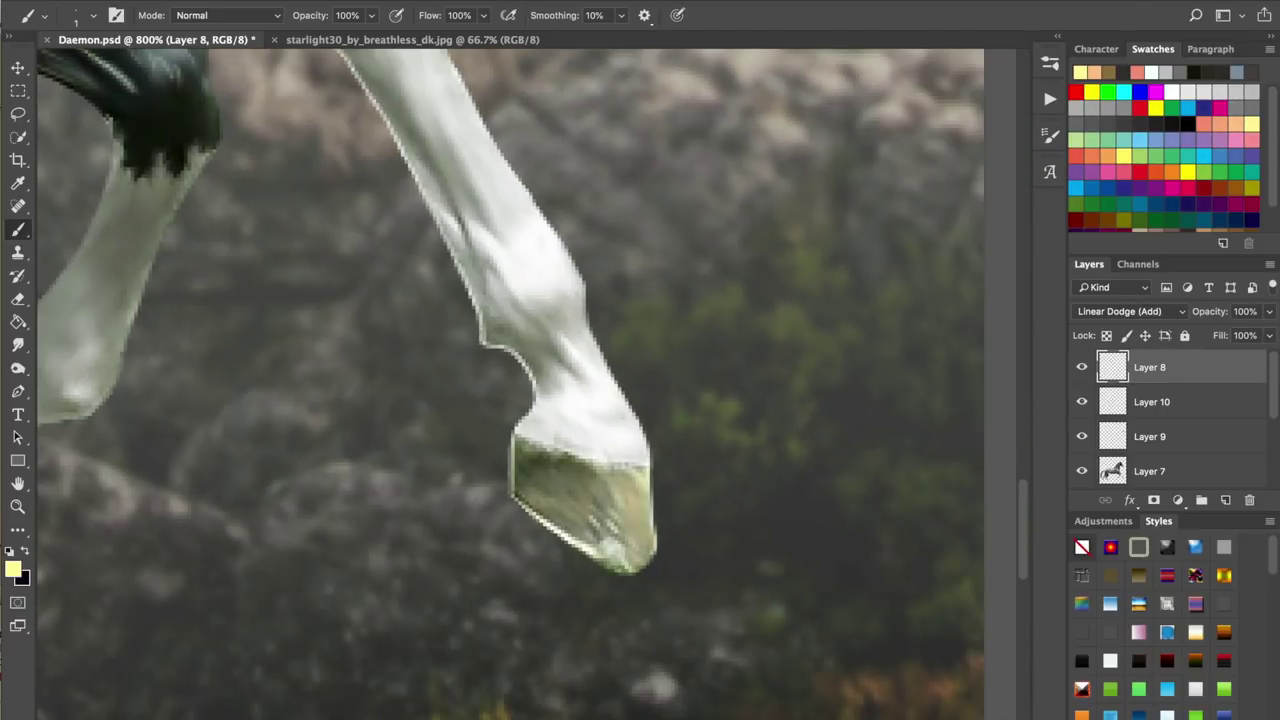
- Outline the extended foreleg's hoof and fetlock, and add fine hair strokes along the white lower leg
drag(572, 546, 626, 573)
drag(506, 328, 558, 372)
drag(498, 284, 516, 326)
mouse_move(572, 292)
mouse_down()
mouse_move(590, 336)
mouse_move(532, 520)
mouse_up()
drag(390, 328, 450, 458)
drag(386, 364, 424, 438)
drag(420, 380, 502, 488)
drag(436, 302, 486, 399)
drag(460, 390, 601, 374)
- Trace both edges of the bent foreleg's white lower part and add short inner hair strokes, undoing one stray stroke
scroll(525, 384, down, 3)
scroll(525, 384, left, 2)
mouse_move(312, 455)
mouse_down()
mouse_move(382, 362)
mouse_move(446, 194)
mouse_up()
drag(550, 204, 496, 309)
drag(243, 586, 443, 463)
key(ctrl+z)
mouse_move(367, 438)
mouse_down()
mouse_move(458, 295)
mouse_move(408, 392)
mouse_up()
drag(384, 462, 412, 410)
- Highlight the bent foreleg's fetlock and outline its hoof, repainting the hoof's front edge once
mouse_move(501, 296)
mouse_down()
mouse_move(441, 470)
mouse_move(633, 342)
mouse_up()
mouse_move(420, 323)
mouse_down()
mouse_move(372, 342)
mouse_move(341, 434)
mouse_up()
key(ctrl+z)
mouse_move(344, 490)
mouse_down()
mouse_move(342, 382)
mouse_move(408, 327)
mouse_up()
drag(421, 347, 393, 374)
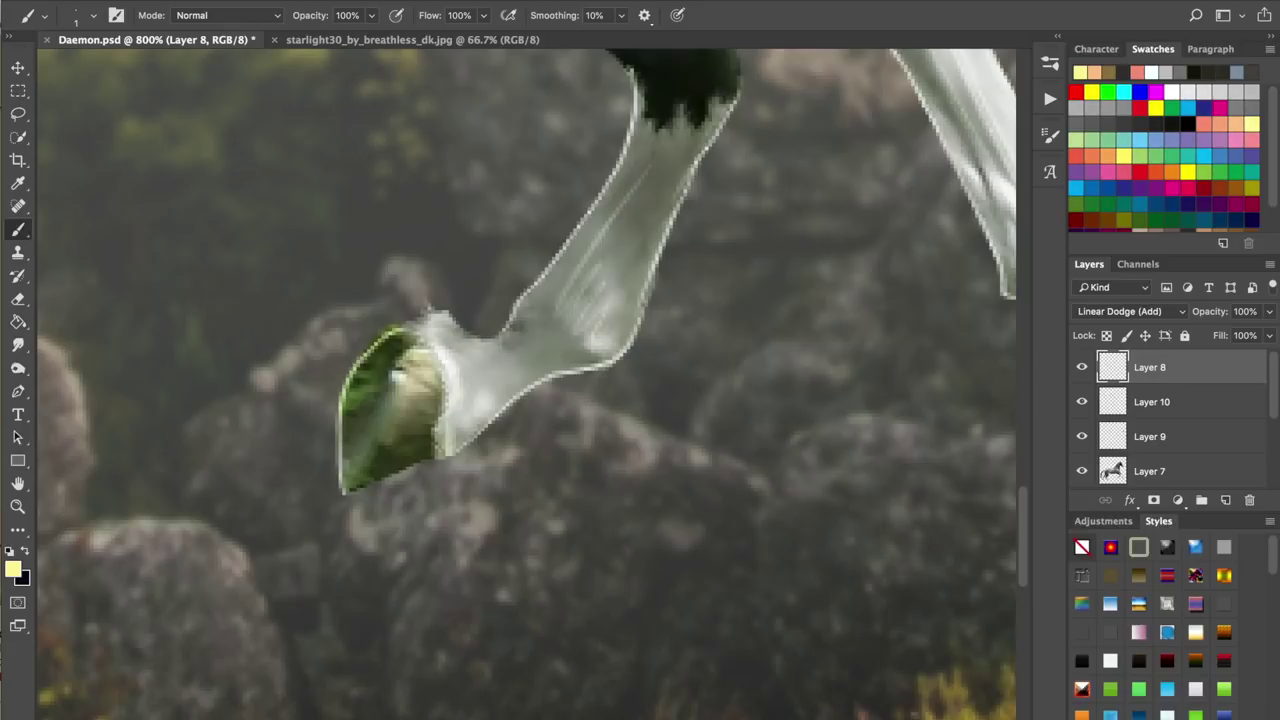
- Review the forelegs at wider and closer zoom, and check the hoof shape on the Daemon reference page in the browser
key(super+minus)
key(super+minus)
key(super+minus)
key(super+minus)
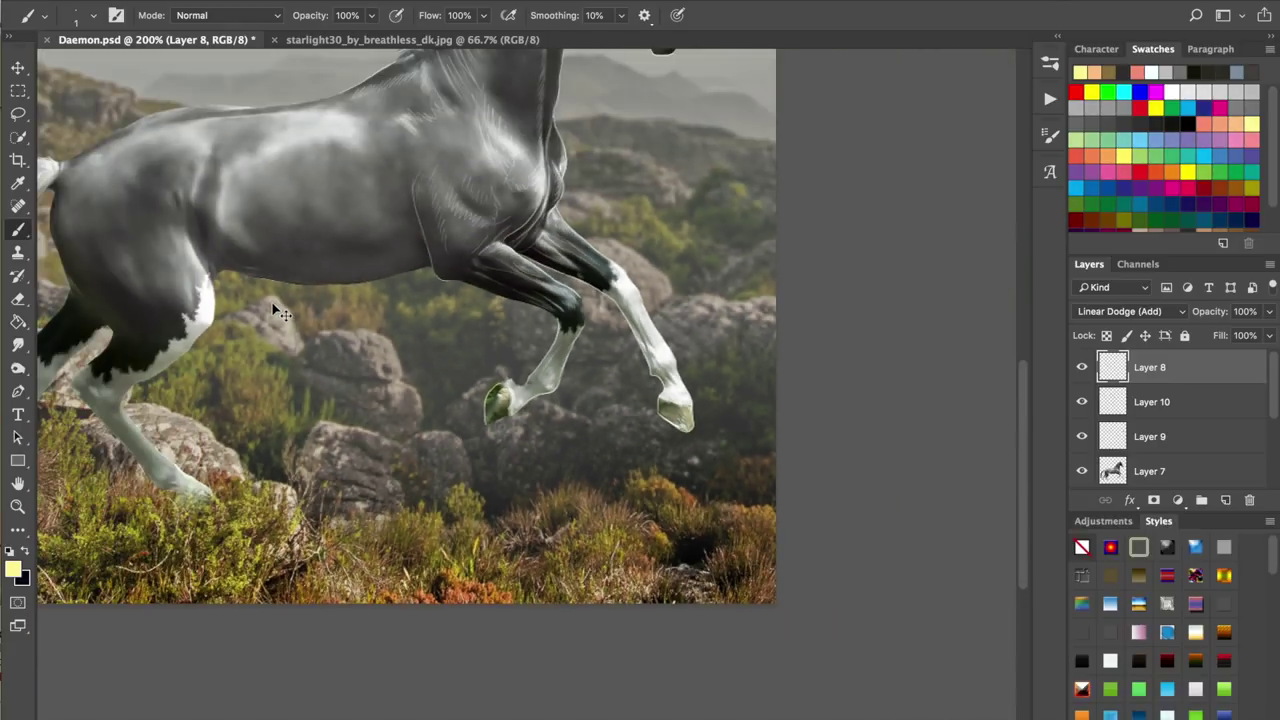
key(super+plus)
key(super+plus)
key(super+plus)
key(super+plus)
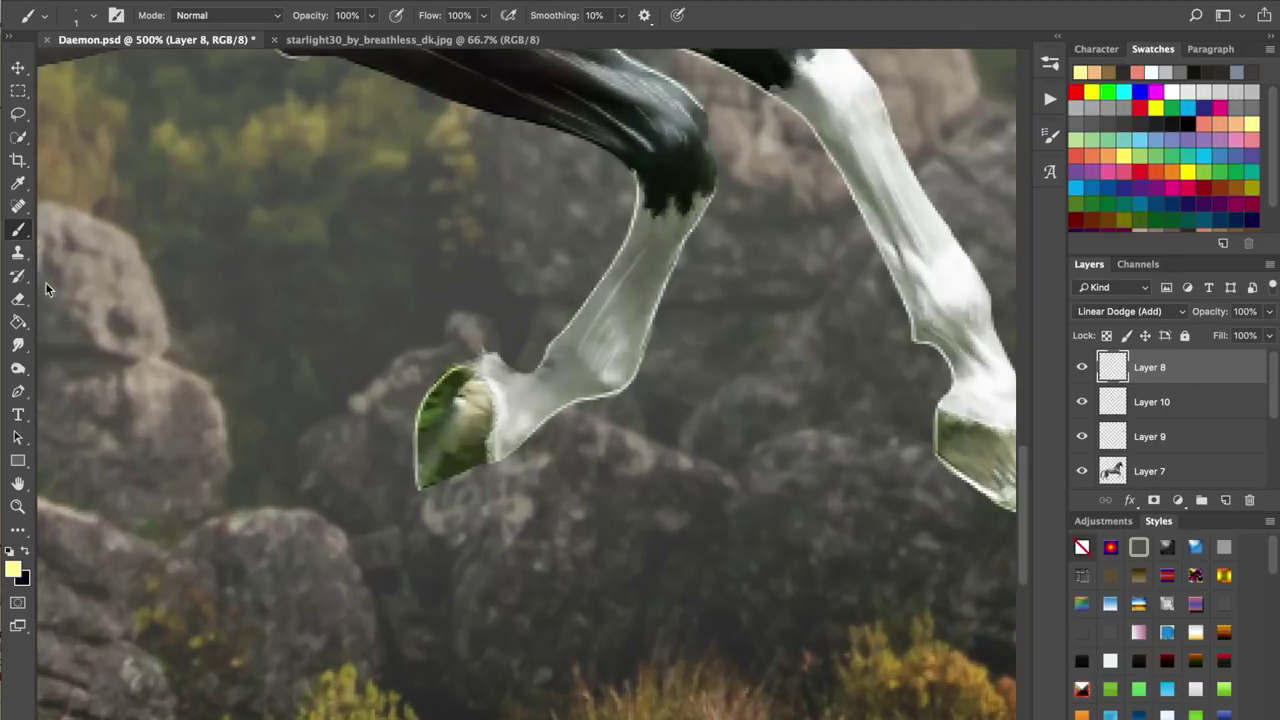
click(1, 299)
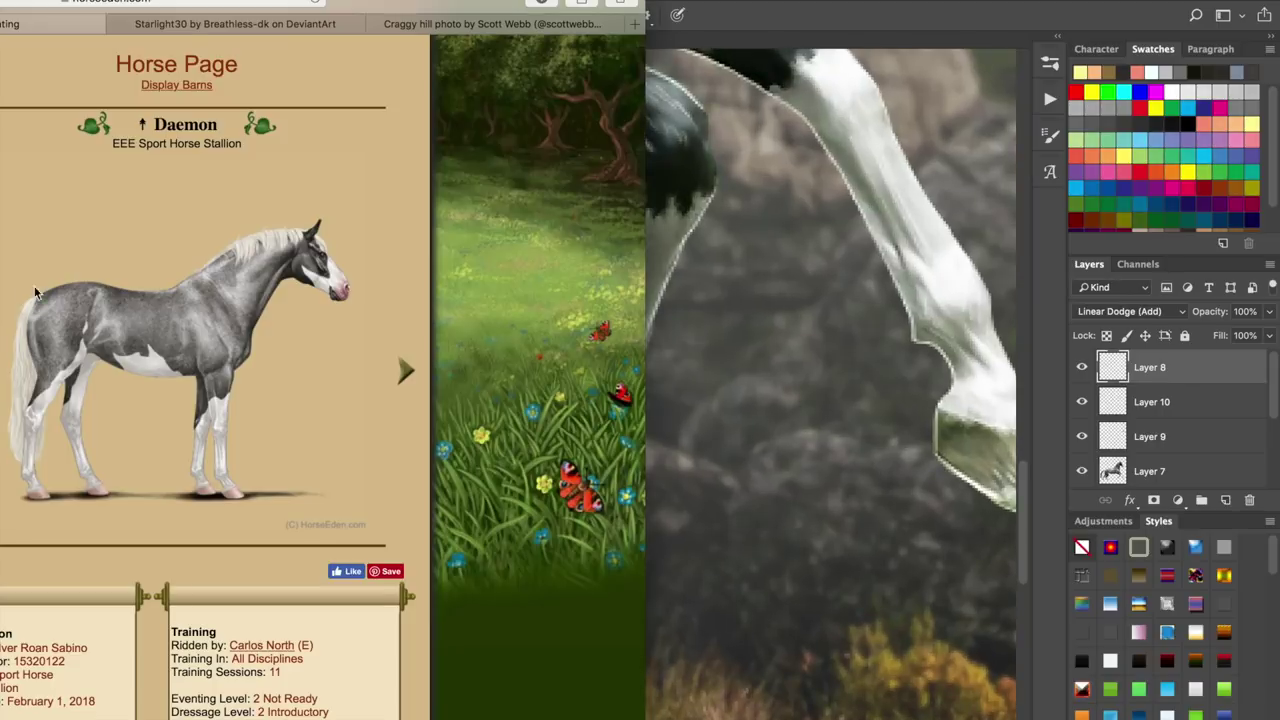
key(super+Tab)
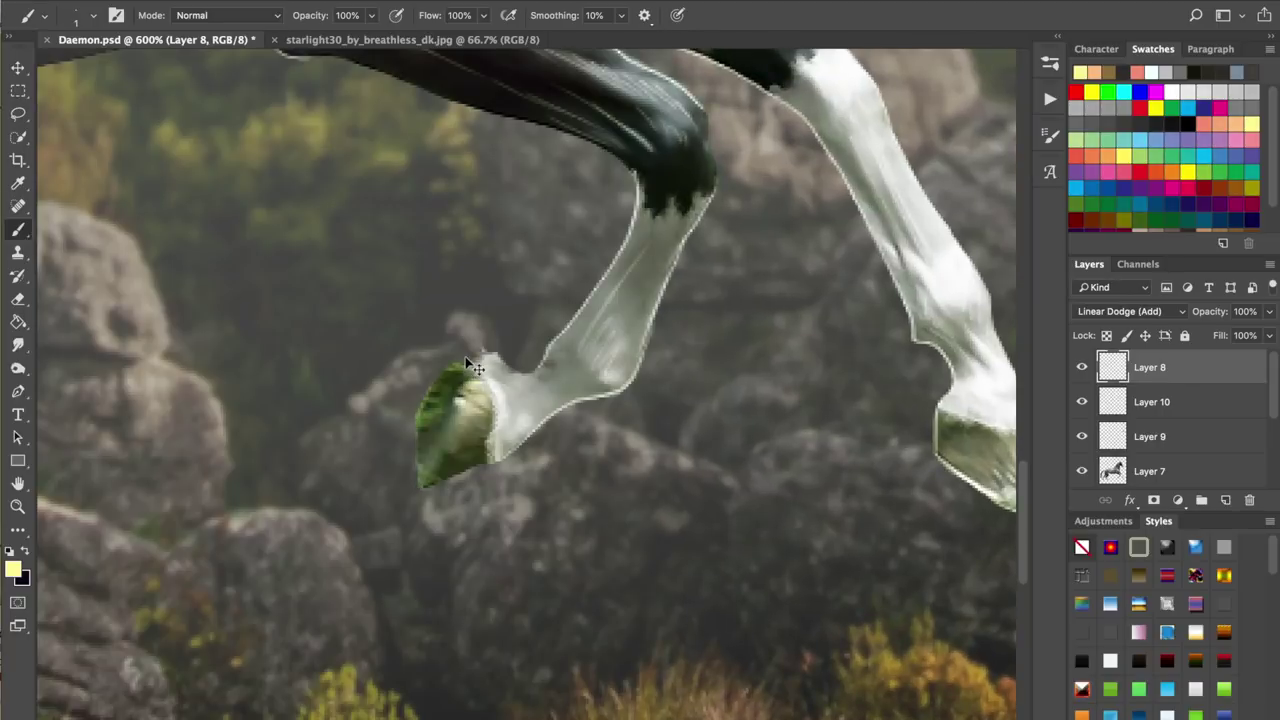
- Erase the excess front edge of the bent foreleg's hoof on Layer 7 to give it a slimmer shape
click(18, 298)
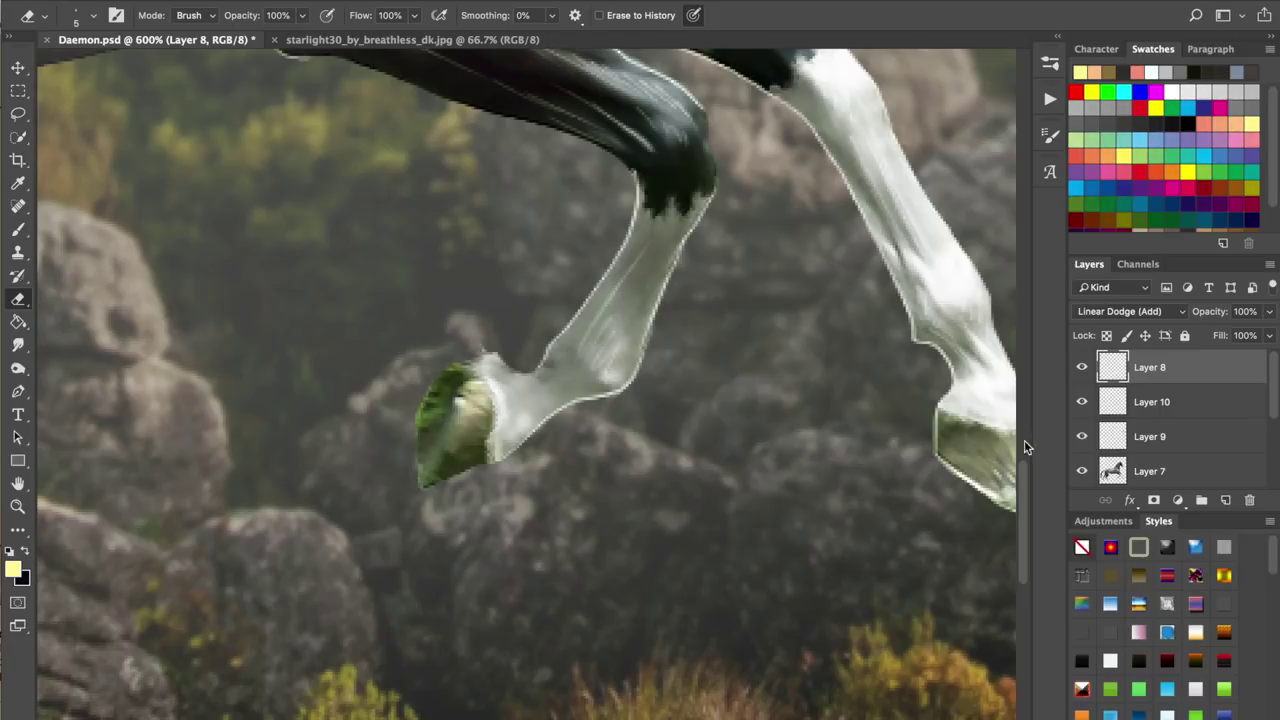
click(1128, 472)
mouse_move(420, 412)
mouse_down()
mouse_move(440, 420)
mouse_move(455, 388)
mouse_move(409, 435)
mouse_up()
key(super+z)
drag(447, 370, 411, 476)
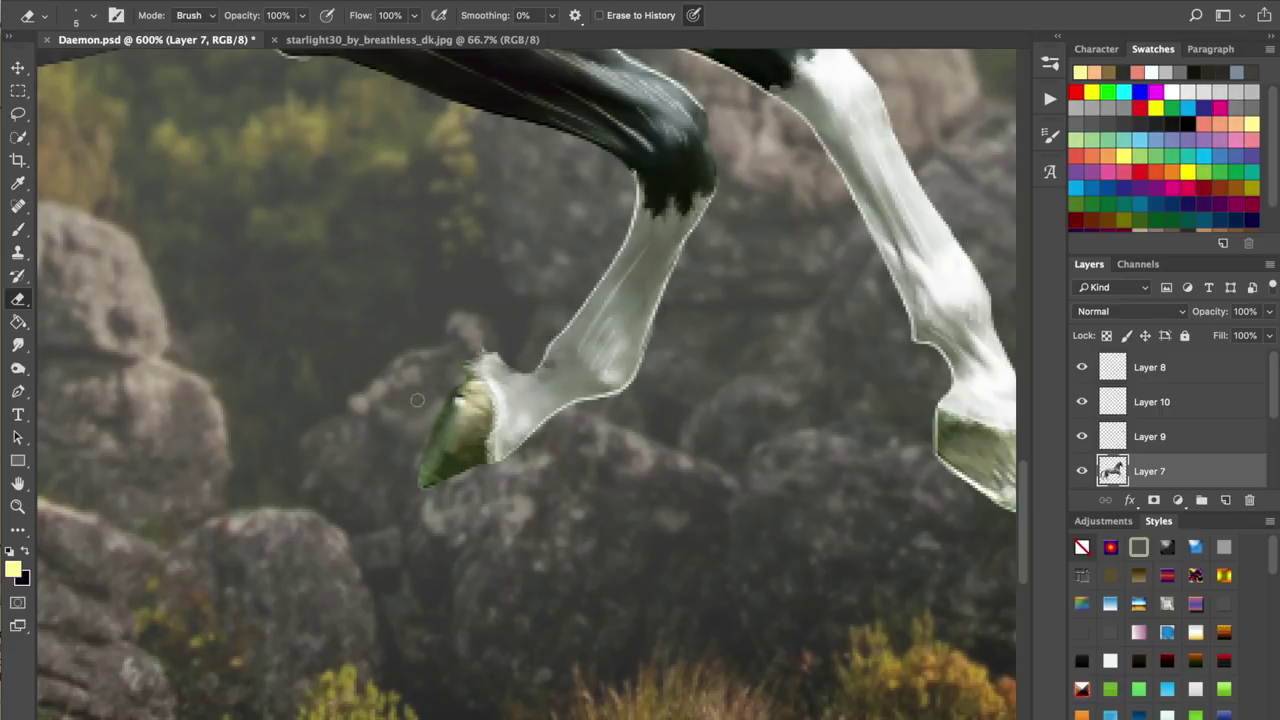
- Outline the reshaped hoof with the Brush on Layer 8, stepping back and repainting its front edge
click(18, 229)
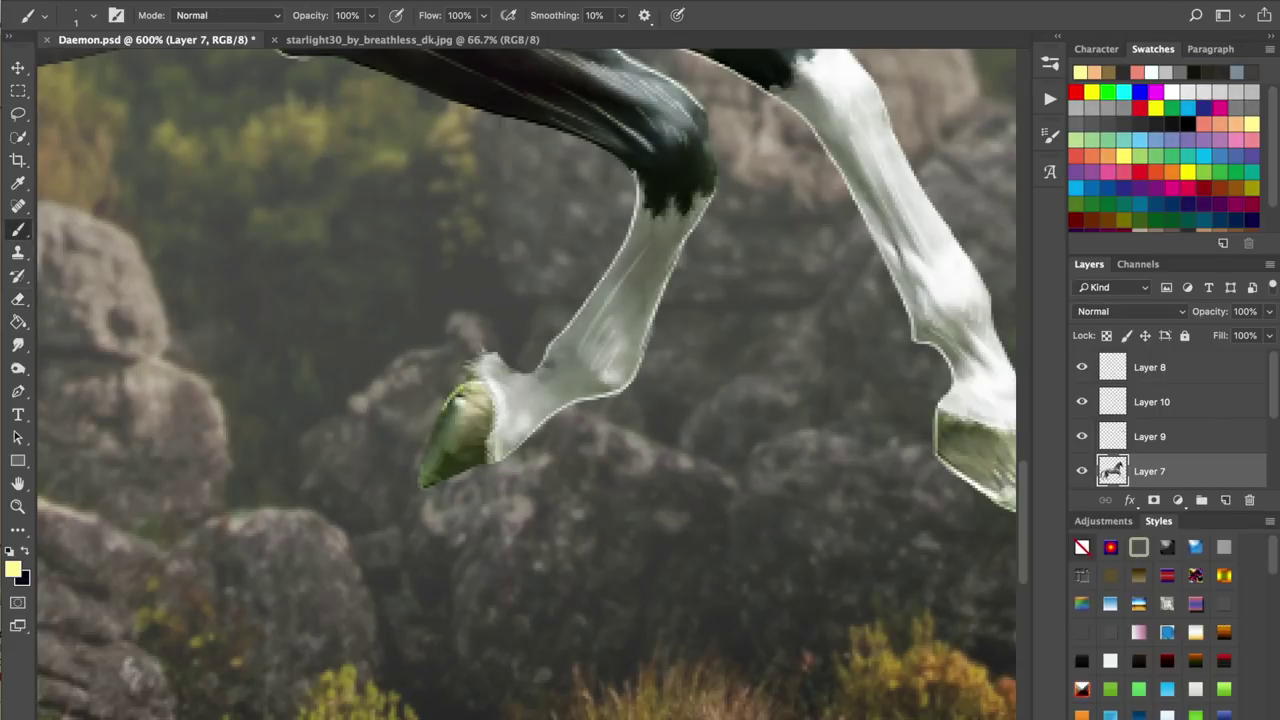
click(1121, 370)
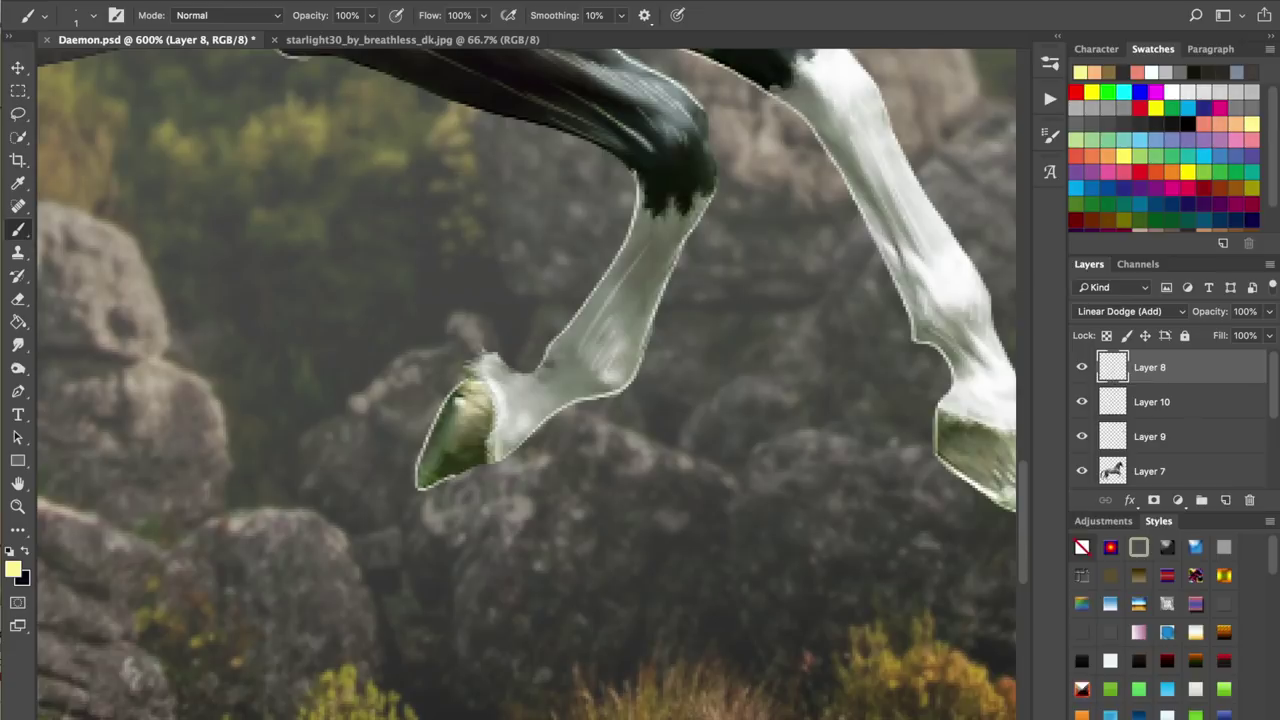
key(alt+super+z)
key(alt+super+z)
drag(464, 382, 429, 480)
- Hatch additional short highlights over the lower shoulder above the bent foreleg
scroll(450, 400, up, 5)
drag(303, 331, 312, 331)
drag(410, 356, 640, 450)
drag(274, 208, 278, 311)
drag(350, 162, 331, 216)
- Hatch zigzag highlights over the ribs behind the shoulder and add fine strokes along the barrel
scroll(340, 210, left, 7)
scroll(450, 250, up, 1)
mouse_move(446, 264)
mouse_down()
mouse_move(414, 190)
mouse_move(371, 185)
mouse_up()
mouse_move(476, 236)
mouse_down()
mouse_move(482, 262)
mouse_move(537, 254)
mouse_up()
drag(664, 204, 753, 292)
drag(842, 151, 860, 164)
scroll(600, 300, up, 5)
scroll(600, 300, up, 1)
drag(656, 235, 726, 313)
drag(769, 233, 785, 287)
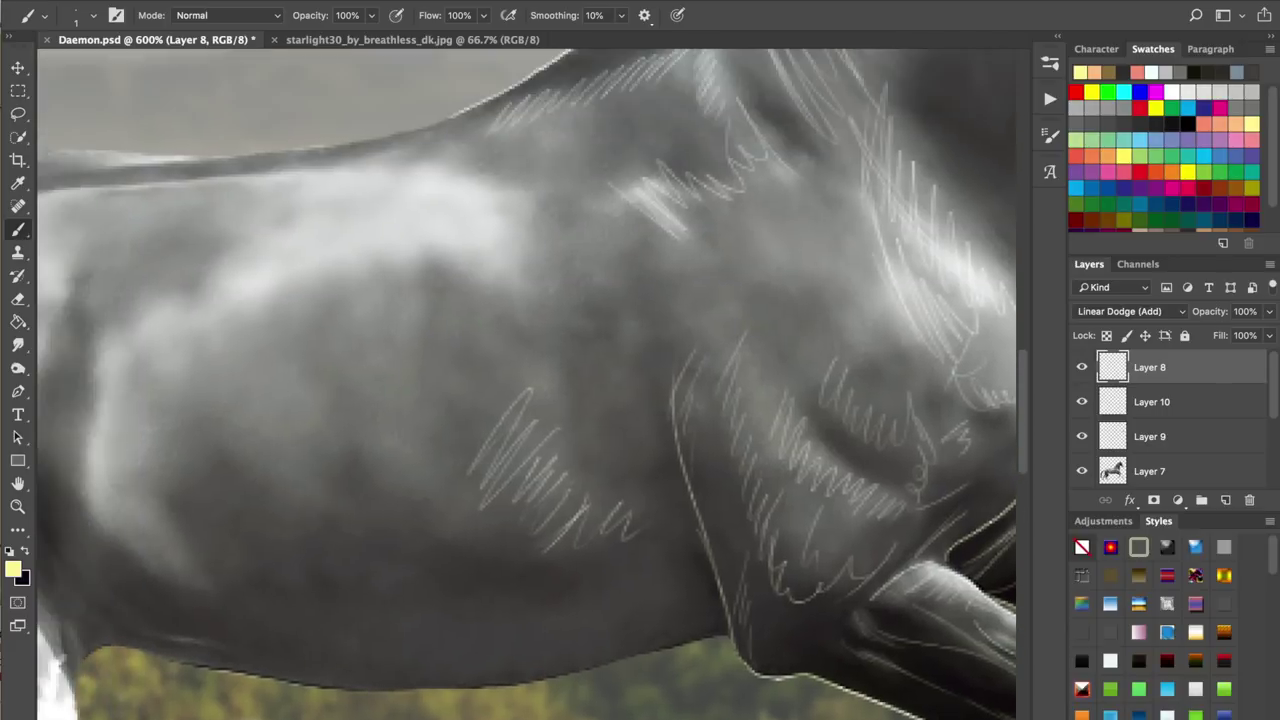
- Hatch diagonal highlights along the bright band just below the back
scroll(600, 300, left, 5)
mouse_move(255, 240)
mouse_down()
mouse_move(308, 198)
mouse_move(704, 156)
mouse_up()
drag(746, 200, 858, 160)
drag(782, 224, 918, 200)
- Trace a thin rim highlight along the topline over the croup and loin, undoing and repainting the loin stroke
scroll(600, 300, left, 10)
drag(374, 277, 481, 229)
mouse_move(644, 140)
mouse_down()
mouse_move(502, 214)
mouse_move(694, 125)
mouse_move(840, 105)
mouse_up()
key(super+z)
scroll(527, 384, up, 3)
scroll(527, 384, right, 5)
drag(628, 240, 808, 236)
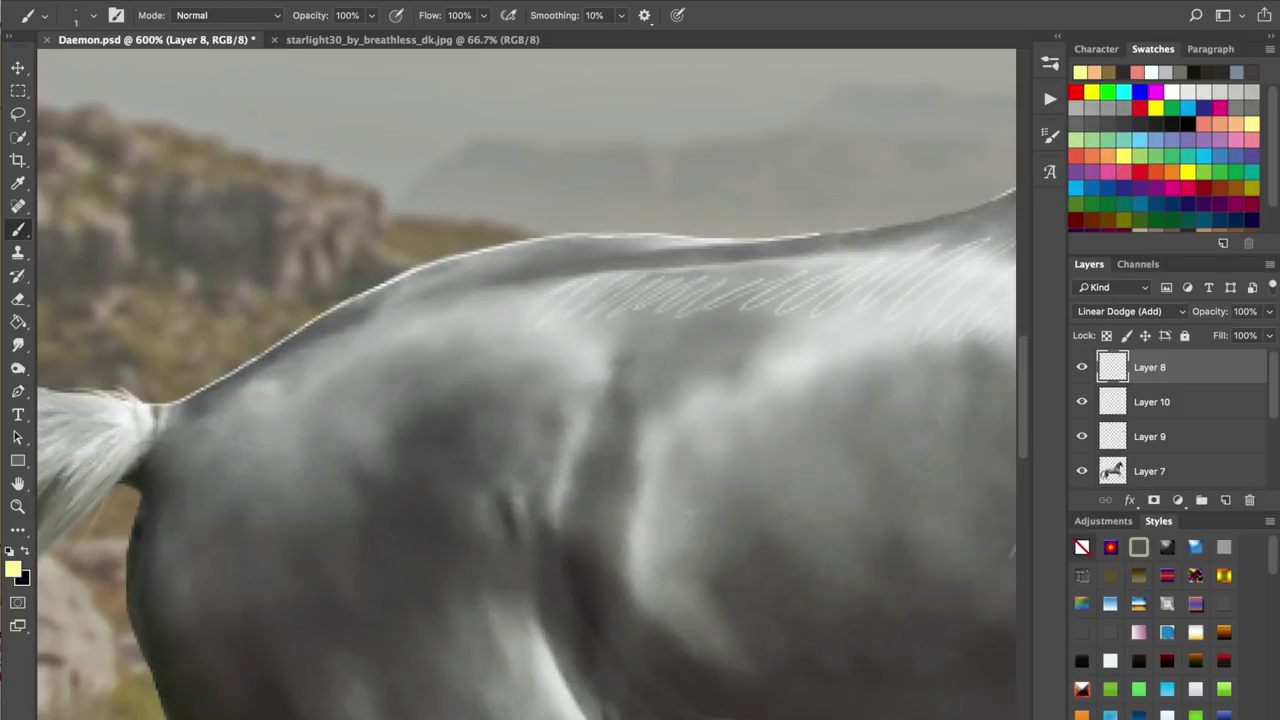
- Hatch long diagonal highlights over the croup from the loin down towards the base of the tail
scroll(527, 384, up, 3)
scroll(527, 384, right, 5)
drag(640, 346, 842, 304)
mouse_move(822, 344)
mouse_down()
mouse_move(178, 481)
mouse_move(400, 440)
mouse_move(374, 511)
mouse_up()
scroll(527, 384, down, 5)
scroll(527, 384, left, 5)
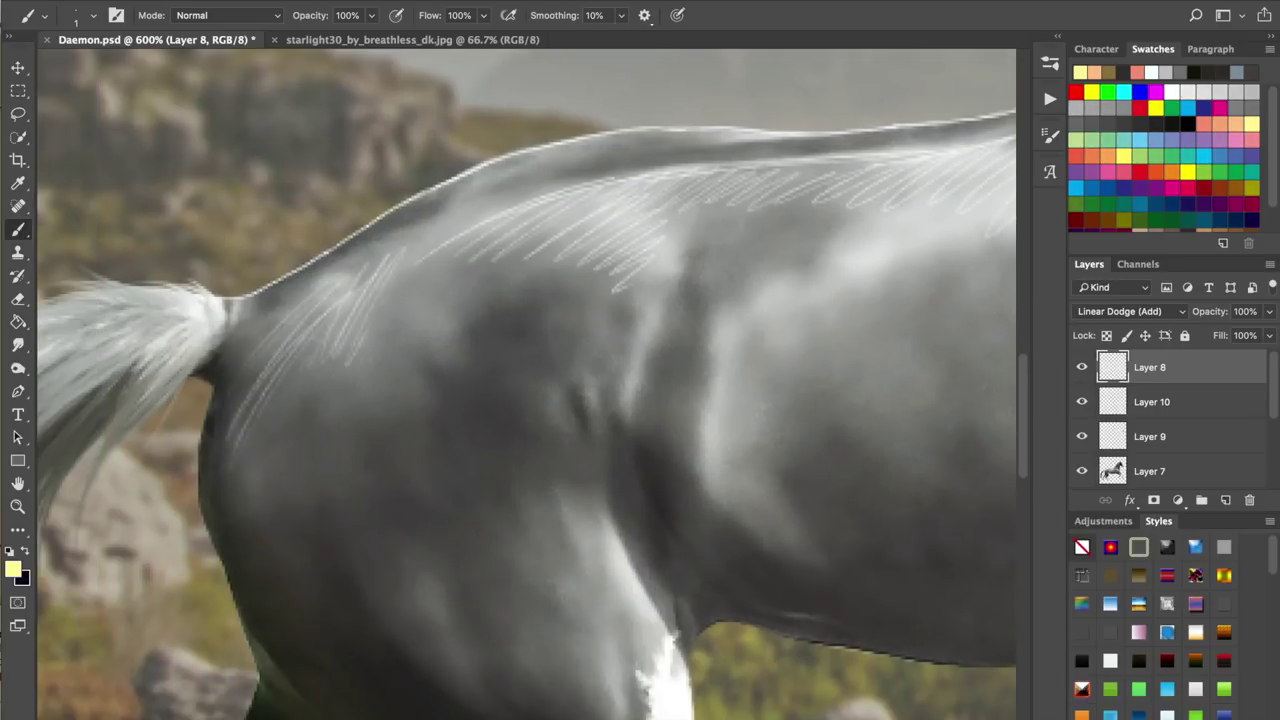
- Paint thin bright hair strands through the tail from its base to the curled tip
scroll(527, 384, down, 2)
scroll(527, 384, left, 5)
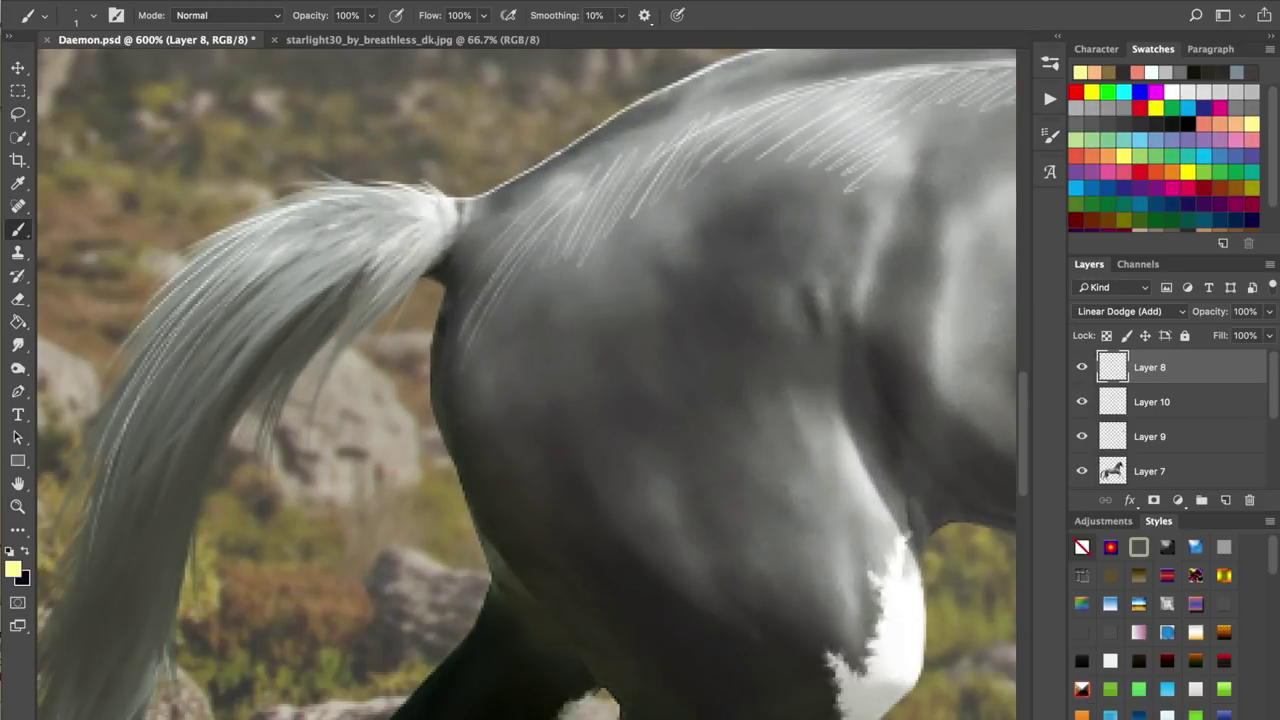
scroll(527, 384, down, 5)
scroll(527, 384, left, 4)
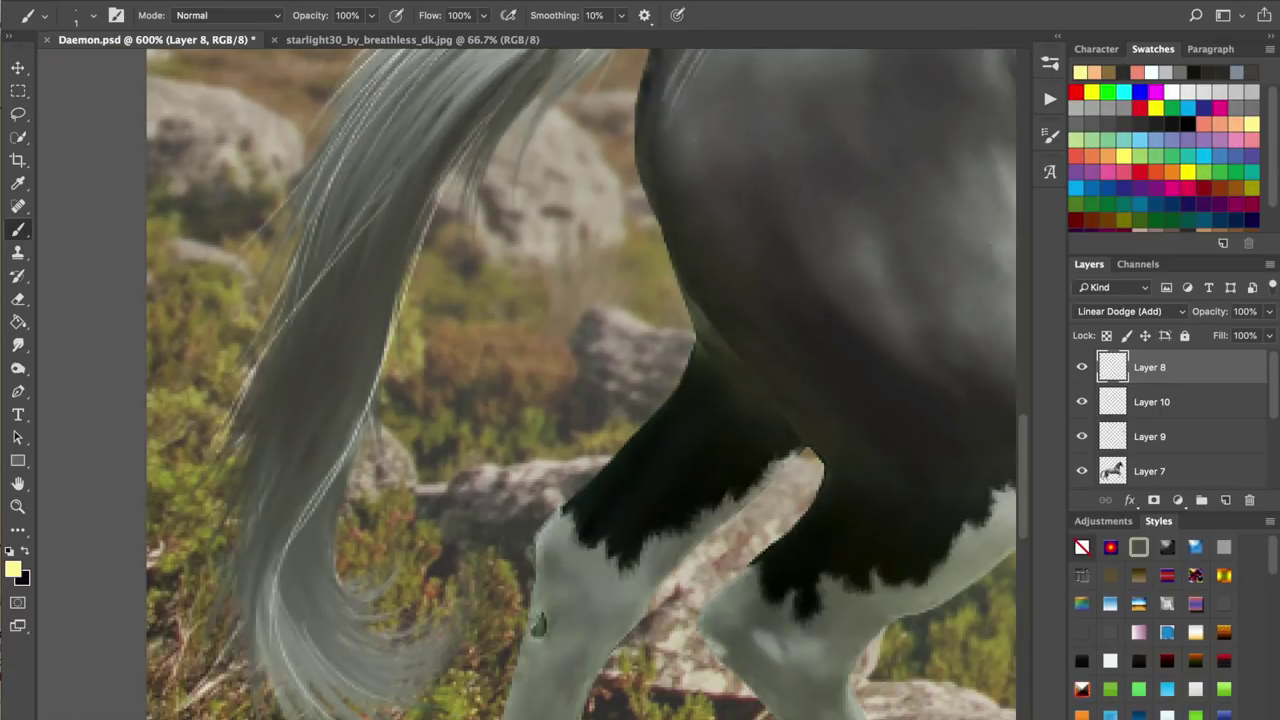
scroll(527, 384, down, 5)
scroll(527, 384, left, 4)
scroll(528, 384, up, 6)
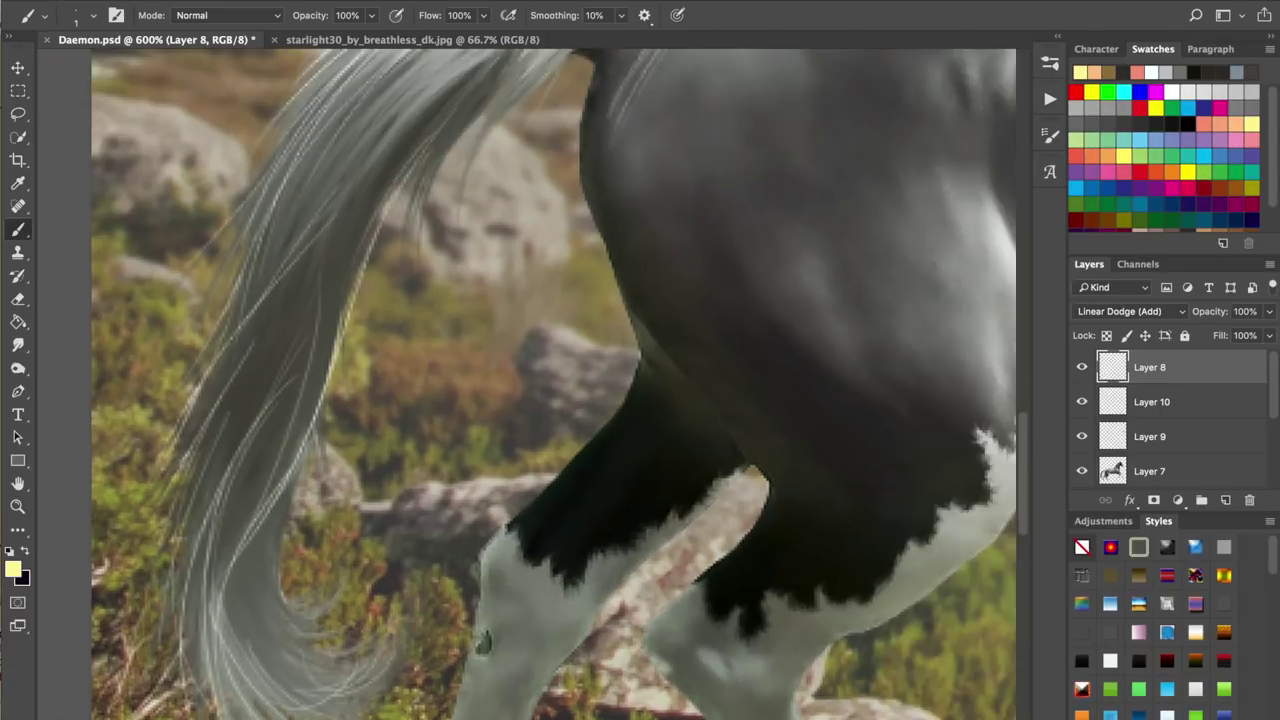
- Highlight the strands along the tail's inner edge and trace the rear contour of the hindquarters
drag(534, 184, 384, 302)
scroll(527, 384, right, 4)
mouse_move(444, 202)
mouse_down()
mouse_move(446, 347)
mouse_move(487, 449)
mouse_up()
scroll(527, 384, right, 4)
scroll(527, 384, down, 2)
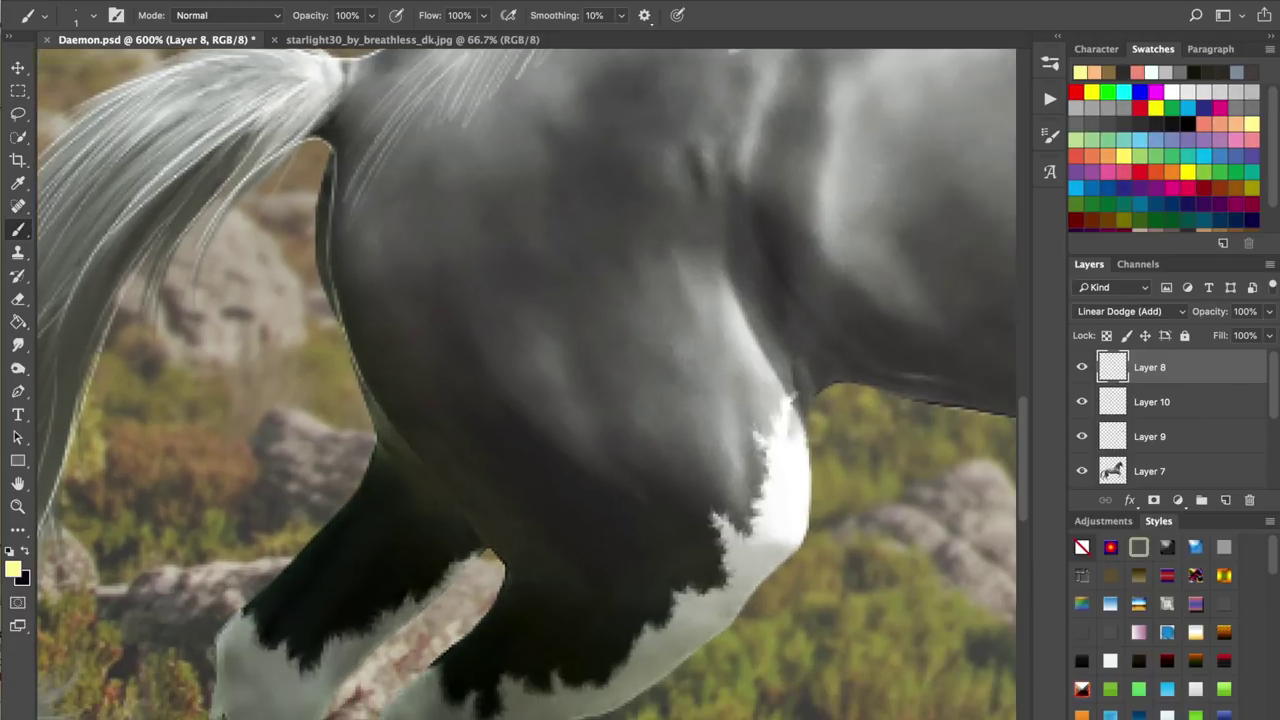
- Trace rim highlights along the rear thigh and hock contours of both hind legs, undoing and repainting one stroke
scroll(527, 384, down, 6)
scroll(527, 384, right, 2)
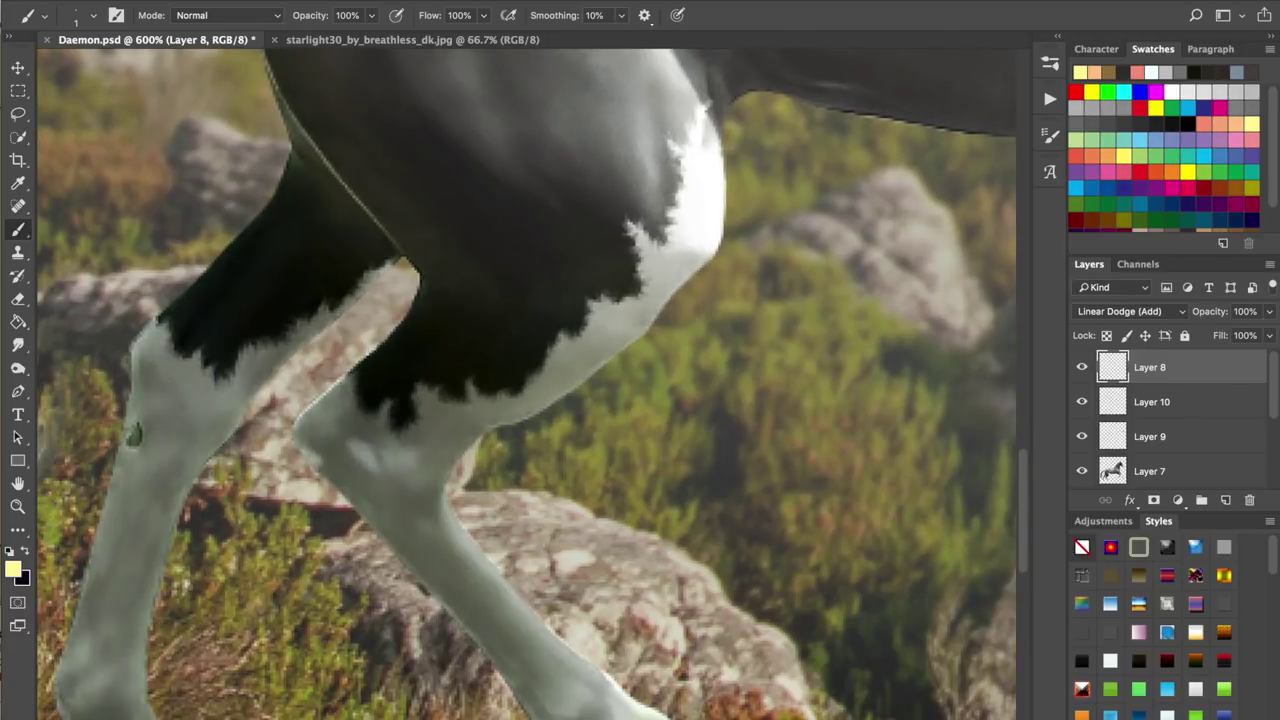
mouse_move(316, 421)
mouse_down()
mouse_move(416, 300)
mouse_move(515, 209)
mouse_up()
drag(245, 306, 361, 181)
key(super+z)
mouse_move(400, 180)
mouse_down()
mouse_move(465, 271)
mouse_move(471, 459)
mouse_up()
mouse_move(430, 89)
mouse_down()
mouse_move(414, 153)
mouse_move(435, 269)
mouse_move(495, 402)
mouse_up()
scroll(495, 402, down, 3)
drag(320, 478, 463, 318)
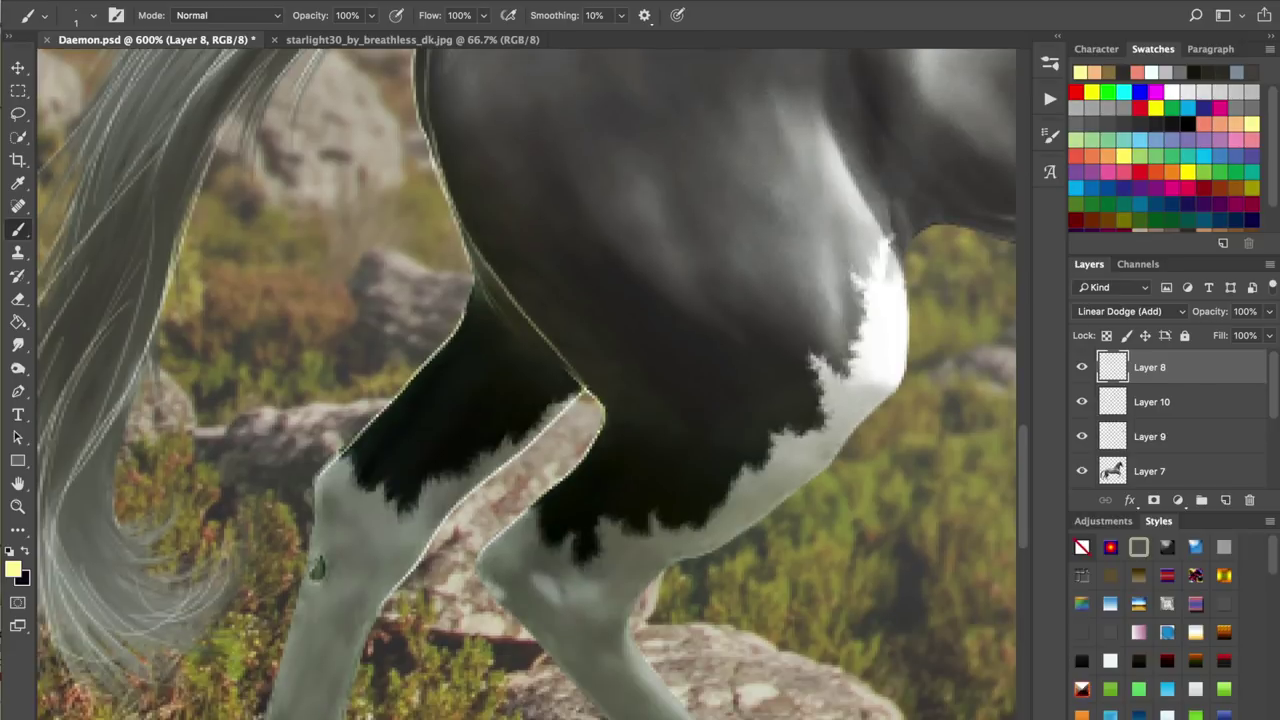
- Paint thin hair strands over the dark gaskin and white shank of the far hind leg, undoing a stroke
drag(400, 490, 515, 284)
drag(430, 271, 451, 249)
key(super+z)
drag(355, 638, 358, 598)
mouse_move(496, 398)
mouse_down()
mouse_move(454, 522)
mouse_move(444, 634)
mouse_up()
drag(430, 312, 357, 614)
drag(446, 384, 394, 544)
drag(391, 546, 385, 581)
drag(457, 281, 467, 298)
- Add short hair highlights around the hocks and the upper shanks of the hind legs
drag(475, 297, 489, 321)
mouse_move(484, 317)
mouse_down()
mouse_move(493, 341)
mouse_move(432, 380)
mouse_up()
drag(449, 377, 447, 399)
drag(445, 618, 455, 654)
drag(404, 618, 414, 640)
mouse_move(700, 398)
mouse_down()
mouse_move(480, 377)
mouse_move(684, 268)
mouse_move(736, 222)
mouse_up()
drag(450, 294, 404, 322)
drag(427, 341, 440, 355)
drag(436, 346, 449, 380)
drag(454, 369, 457, 390)
mouse_move(396, 350)
mouse_down()
mouse_move(446, 426)
mouse_move(387, 318)
mouse_up()
drag(412, 297, 389, 334)
drag(460, 278, 436, 299)
- Hatch curved hair highlights down the thigh and over the stifle of the near hind leg
drag(494, 124, 598, 234)
drag(560, 180, 454, 422)
mouse_move(408, 135)
mouse_down()
mouse_move(420, 271)
mouse_move(578, 402)
mouse_up()
drag(528, 207, 633, 362)
drag(560, 230, 612, 375)
mouse_move(402, 112)
mouse_down()
mouse_move(324, 345)
mouse_move(412, 488)
mouse_up()
drag(560, 300, 453, 325)
mouse_move(520, 280)
mouse_down()
mouse_move(618, 418)
mouse_move(604, 278)
mouse_up()
drag(552, 172, 590, 370)
mouse_move(560, 266)
mouse_down()
mouse_move(540, 198)
mouse_move(542, 137)
mouse_move(539, 272)
mouse_up()
mouse_move(542, 178)
mouse_down()
mouse_move(511, 248)
mouse_move(516, 271)
mouse_up()
- Hatch hair highlights over the flank fold and along the rear and lower edge of the barrel
mouse_move(398, 80)
mouse_down()
mouse_move(342, 140)
mouse_move(212, 214)
mouse_up()
scroll(527, 384, right, 3)
mouse_move(410, 162)
mouse_down()
mouse_move(445, 228)
mouse_move(405, 340)
mouse_up()
mouse_move(358, 268)
mouse_down()
mouse_move(340, 320)
mouse_move(367, 394)
mouse_up()
mouse_move(287, 160)
mouse_down()
mouse_move(168, 248)
mouse_move(155, 288)
mouse_up()
mouse_move(612, 146)
mouse_down()
mouse_move(530, 212)
mouse_move(600, 246)
mouse_move(522, 381)
mouse_up()
mouse_move(535, 300)
mouse_down()
mouse_move(575, 410)
mouse_move(605, 425)
mouse_move(618, 455)
mouse_move(708, 455)
mouse_up()
mouse_move(742, 162)
mouse_down()
mouse_move(638, 210)
mouse_move(626, 198)
mouse_up()
drag(660, 107, 512, 212)
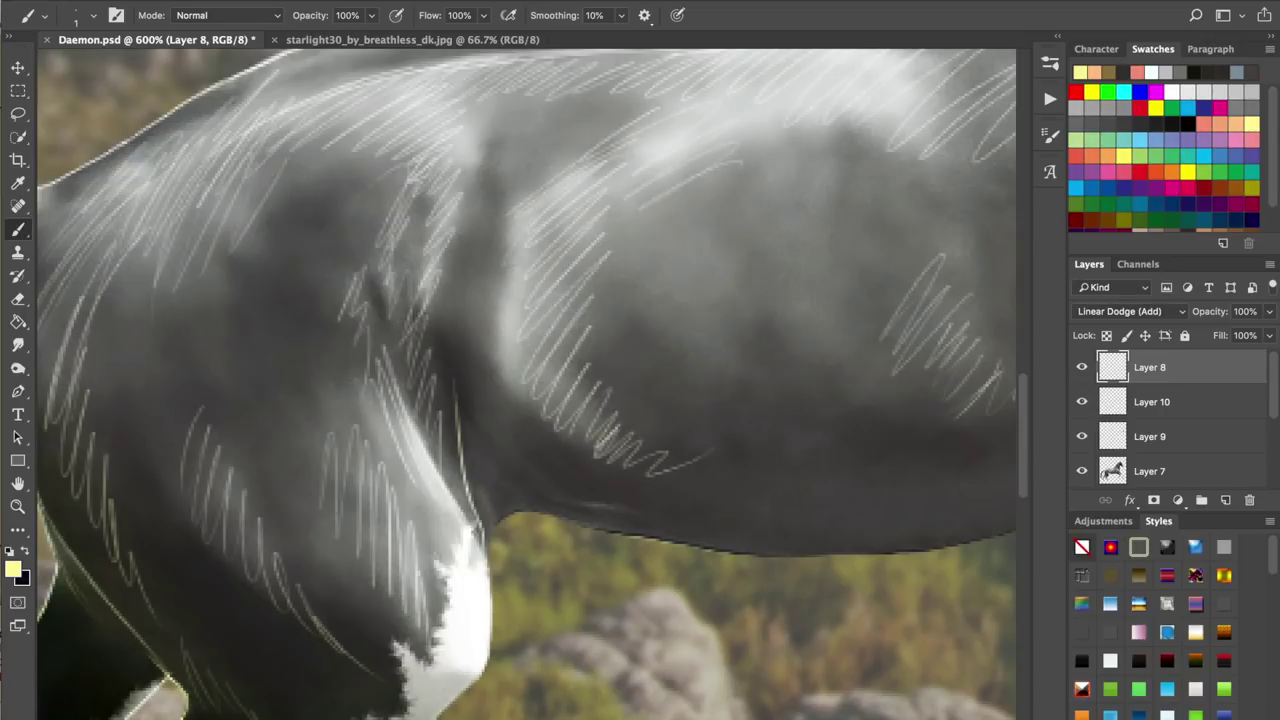
- Trace a rim highlight under the stifle and along the belly contour, undoing and repainting the belly strokes
scroll(496, 367, down, 5)
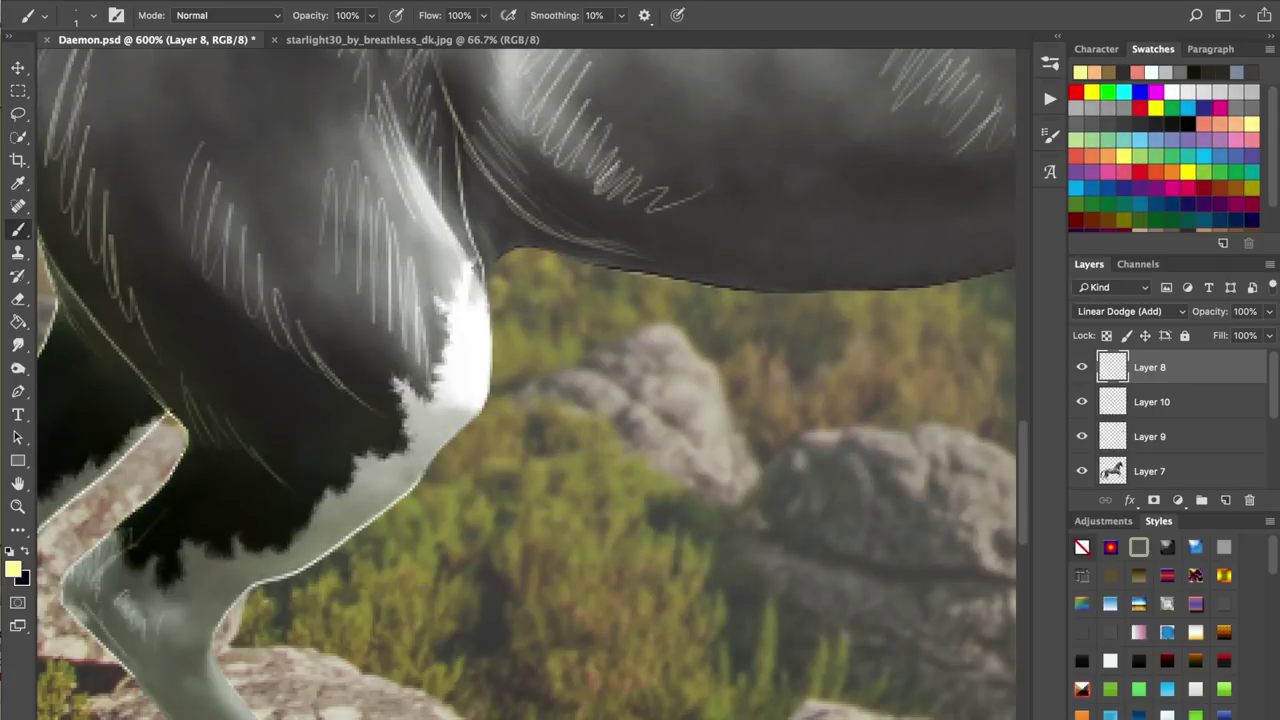
mouse_move(436, 455)
mouse_down()
mouse_move(486, 402)
mouse_move(525, 246)
mouse_move(632, 276)
mouse_move(870, 295)
mouse_up()
scroll(870, 295, right, 5)
drag(694, 318, 822, 291)
key(super+z)
drag(925, 267, 859, 275)
key(super+z)
drag(694, 318, 920, 267)
key(ctrl+minus)
key(ctrl+minus)
key(ctrl+minus)
key(ctrl+minus)
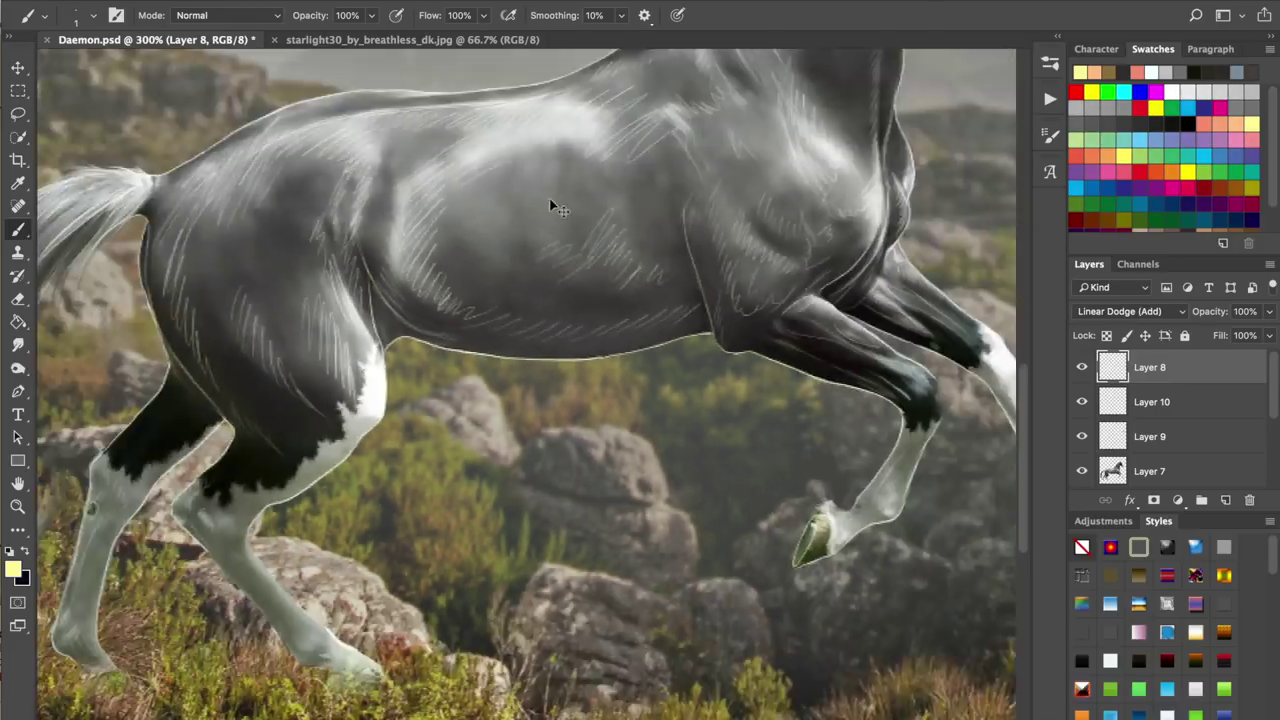
- Paint fine hair strands from the near hind leg's hock down the shank to the fetlock
key(super+plus)
key(super+plus)
key(super+plus)
key(super+plus)
drag(471, 486, 869, 120)
mouse_move(270, 320)
mouse_down()
mouse_move(410, 500)
mouse_move(516, 564)
mouse_up()
mouse_move(350, 290)
mouse_down()
mouse_move(400, 374)
mouse_move(504, 476)
mouse_up()
drag(345, 314, 390, 400)
mouse_move(366, 352)
mouse_down()
mouse_move(484, 480)
mouse_move(474, 520)
mouse_up()
drag(320, 296, 340, 340)
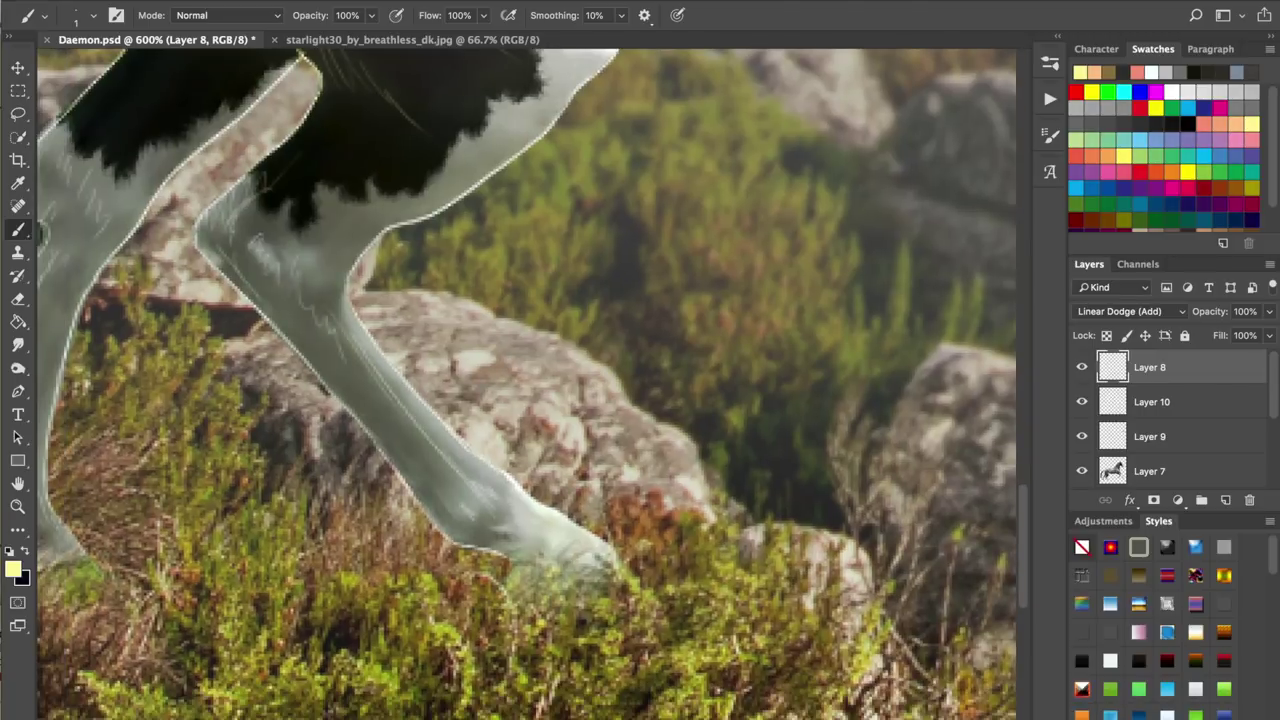
drag(568, 538, 586, 548)
- Hatch long diagonal hair highlights across the upper barrel and behind the withers
drag(400, 420, 701, 372)
drag(620, 250, 429, 445)
drag(540, 272, 573, 279)
mouse_move(318, 178)
mouse_down()
mouse_move(192, 318)
mouse_move(178, 352)
mouse_up()
drag(480, 200, 376, 557)
drag(322, 160, 238, 274)
drag(334, 190, 276, 348)
drag(330, 304, 292, 416)
- Add further hair strokes over the shoulder and up the side of the neck
drag(840, 300, 300, 348)
drag(700, 280, 480, 385)
drag(634, 250, 572, 298)
drag(600, 180, 485, 595)
drag(543, 372, 586, 455)
drag(572, 278, 606, 326)
drag(428, 310, 503, 436)
drag(444, 256, 494, 366)
drag(453, 259, 489, 299)
key(super+minus)
key(super+minus)
key(super+minus)
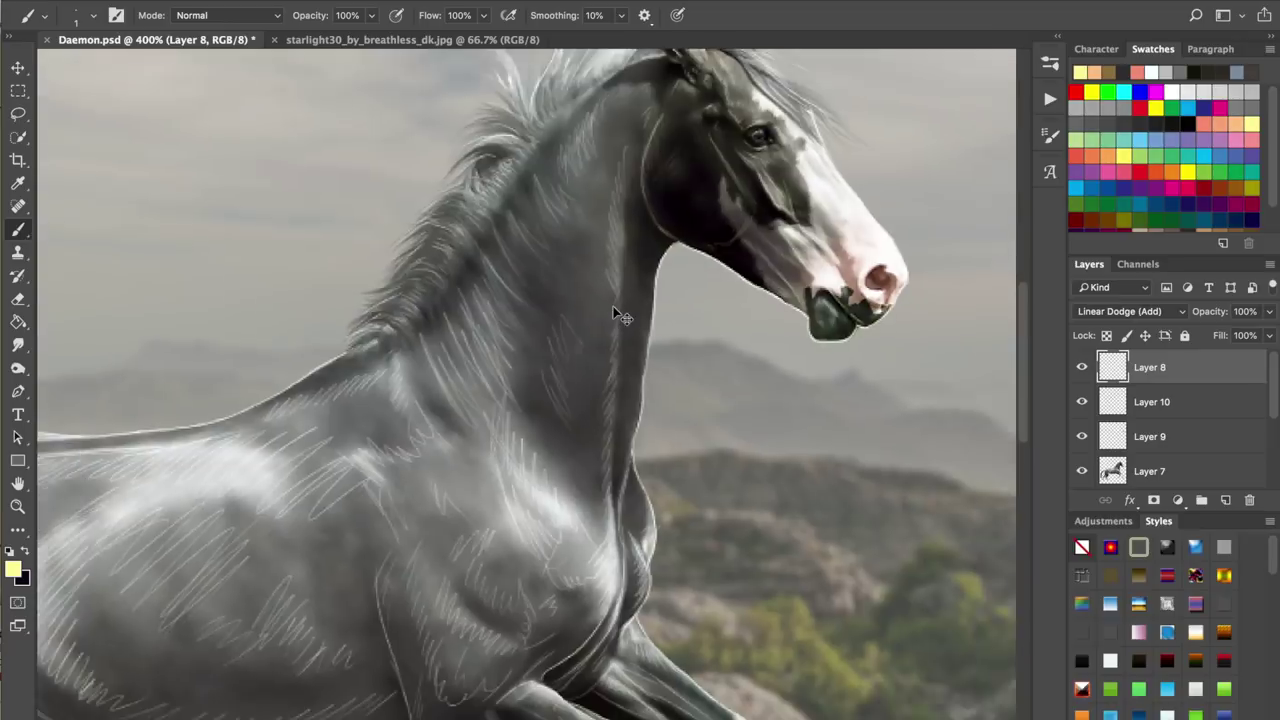
- Review the neck and the whole horse, and save the document
scroll(655, 297, up, 2)
scroll(655, 297, up, 2)
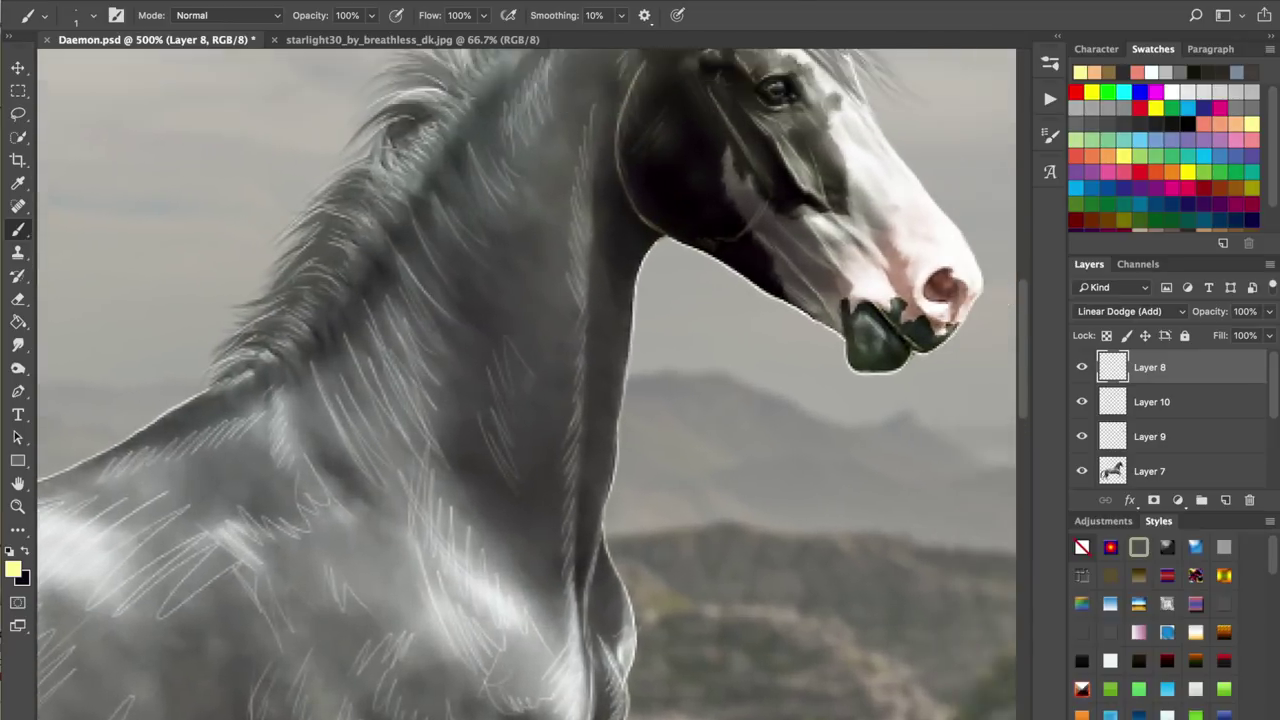
drag(667, 256, 559, 460)
drag(450, 440, 777, 257)
scroll(441, 385, down, 4)
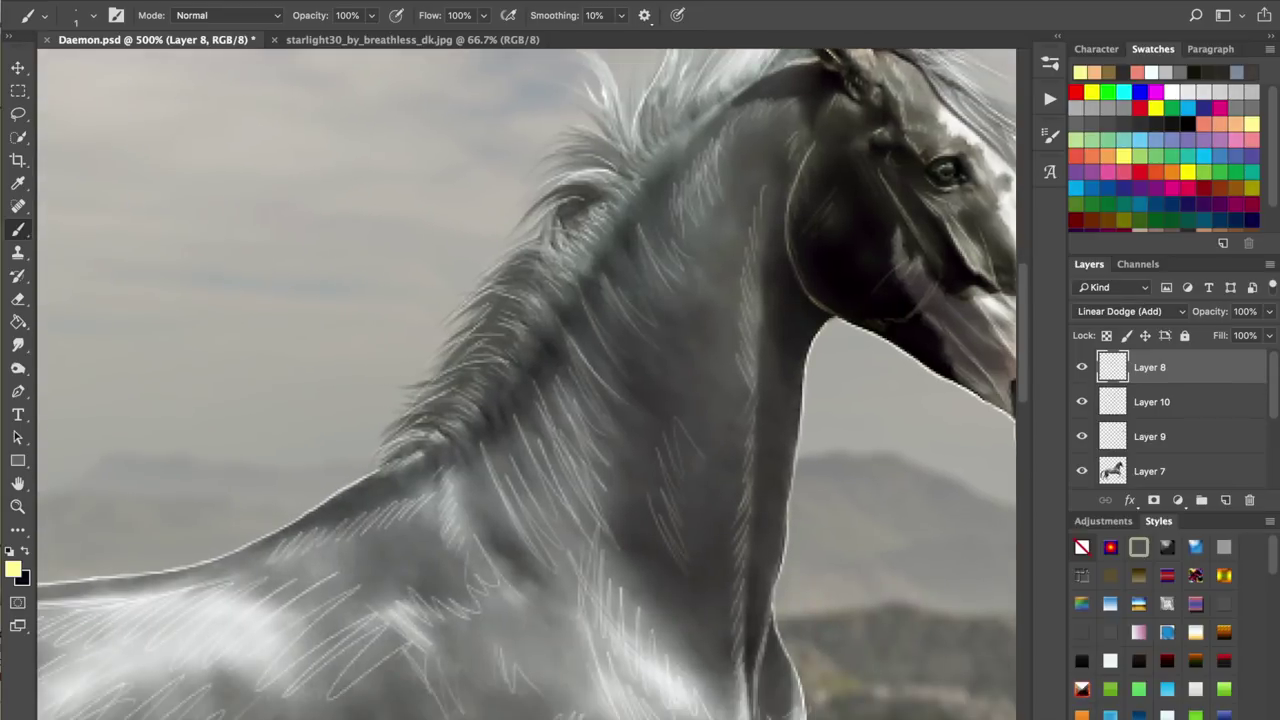
scroll(441, 385, down, 2)
scroll(441, 385, up, 1)
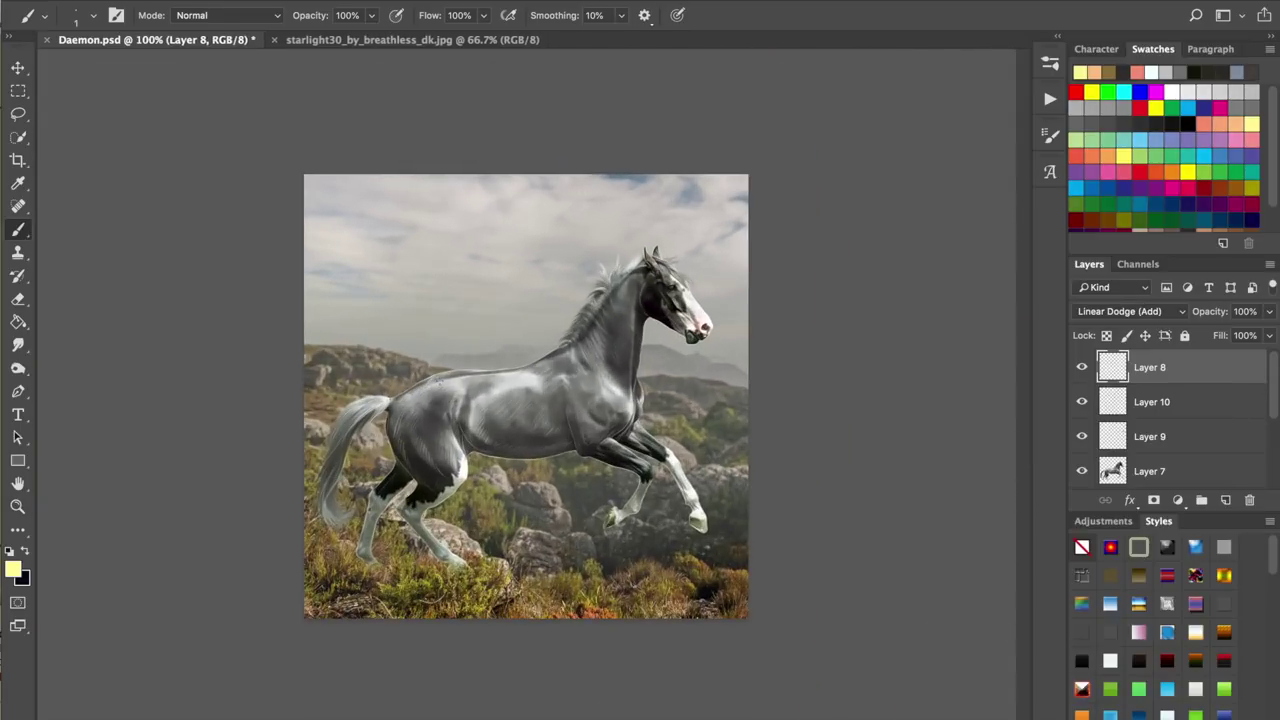
key(ctrl+s)
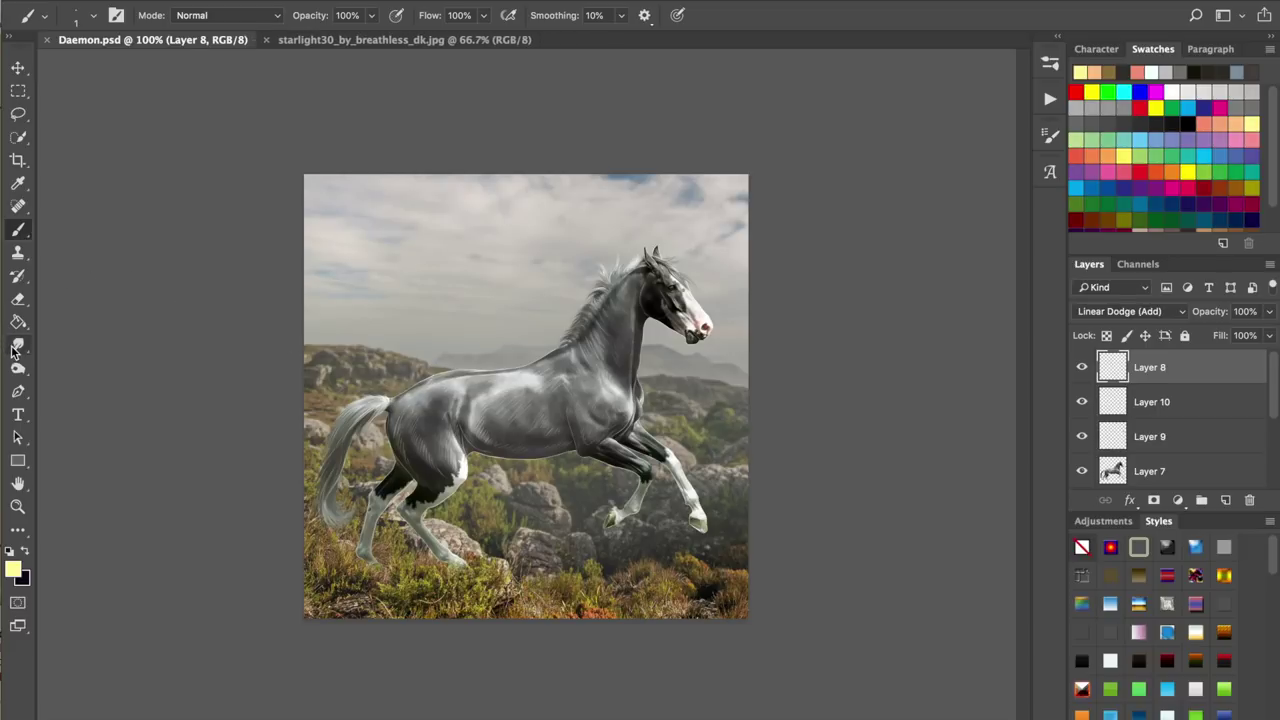
- Switch to the Smudge tool and set its strength to 5%
click(18, 344)
click(97, 377)
click(324, 15)
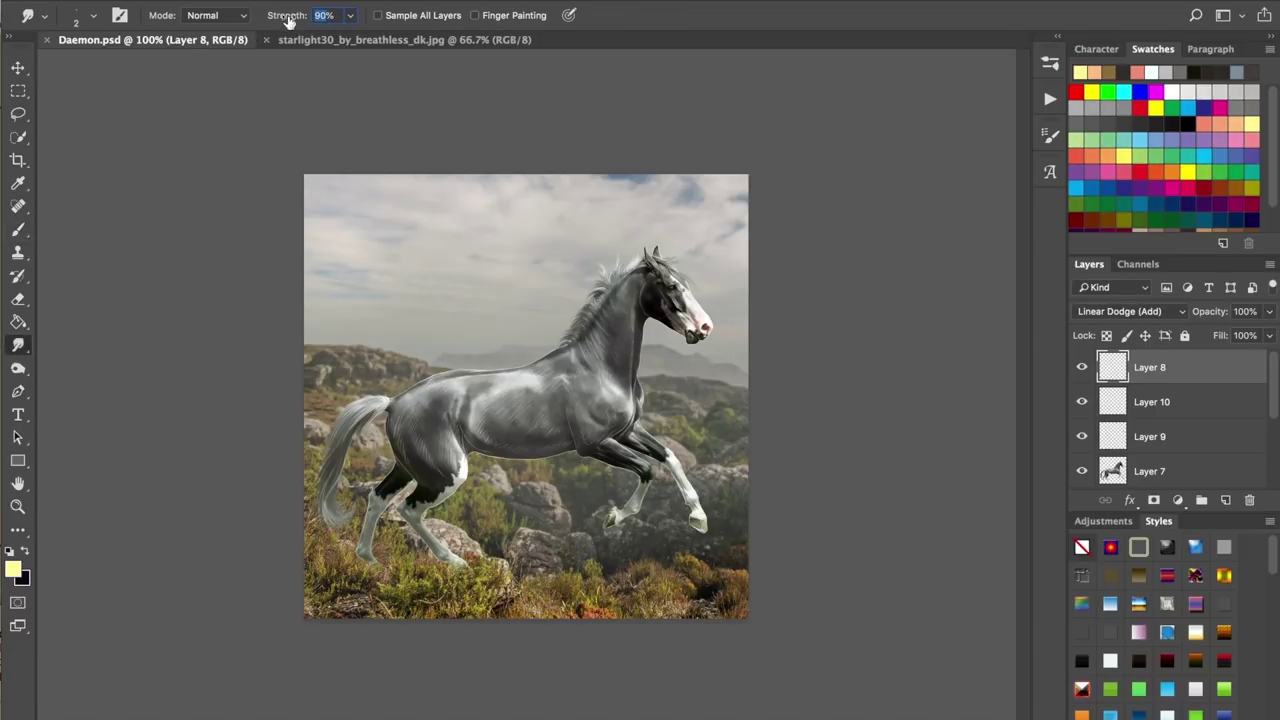
text(5)
key(Return)
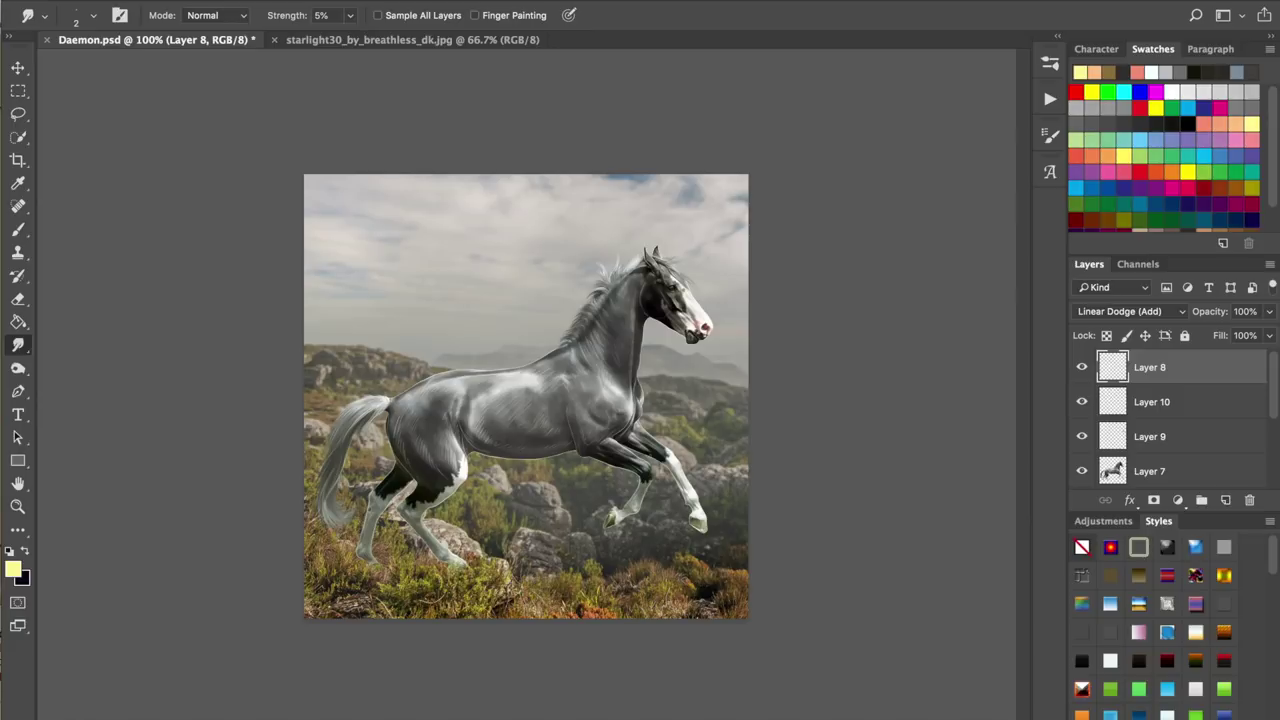
- Enlarge the smudge brush to 70 and blend the hair strokes over the shoulder, chest and withers
key(bracketright)
key(bracketright)
key(bracketright)
key(bracketright)
key(bracketright)
key(bracketright)
key(bracketright)
key(bracketright)
key(bracketright)
key(bracketright)
key(bracketright)
key(bracketright)
key(bracketright)
key(bracketright)
key(bracketright)
key(bracketright)
key(bracketright)
key(ctrl+plus)
key(ctrl+plus)
key(ctrl+plus)
mouse_move(698, 440)
mouse_down()
mouse_move(755, 485)
mouse_move(808, 425)
mouse_up()
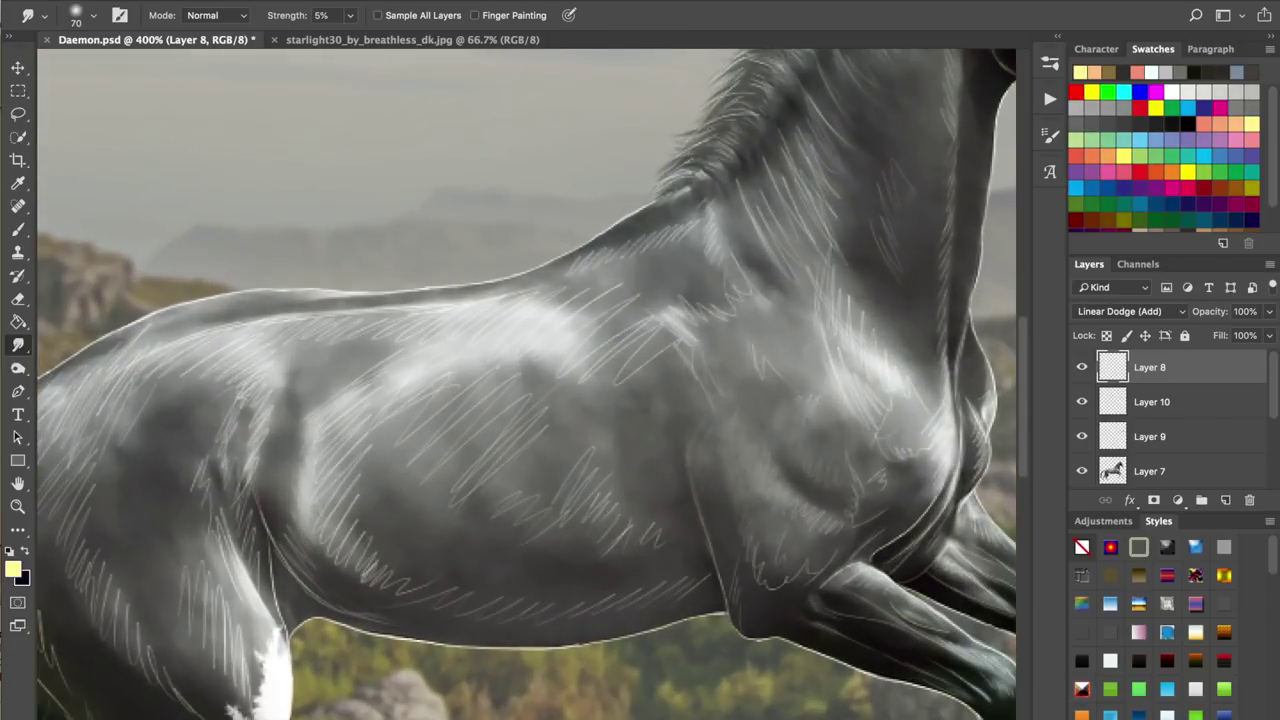
drag(690, 306, 628, 352)
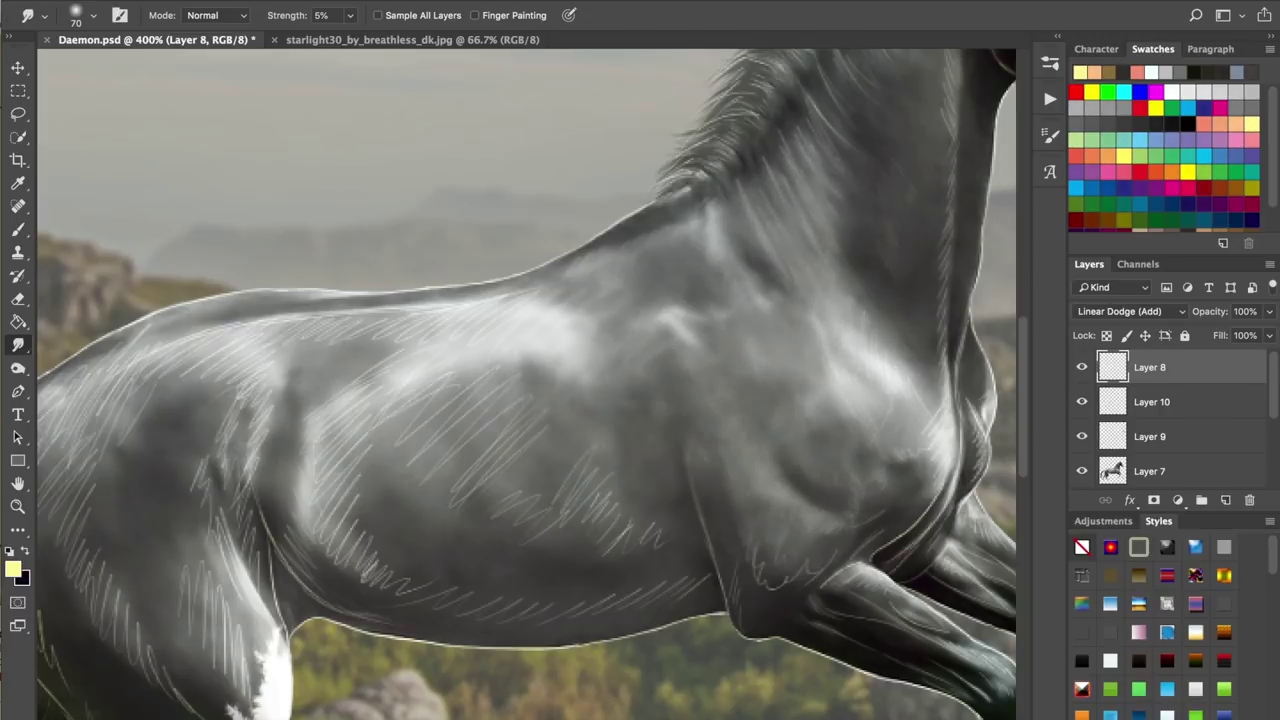
- Reduce the smudge brush to 35 and soften the hair strokes over the barrel and neck
key(bracketleft)
key(bracketleft)
key(bracketleft)
key(bracketleft)
key(bracketleft)
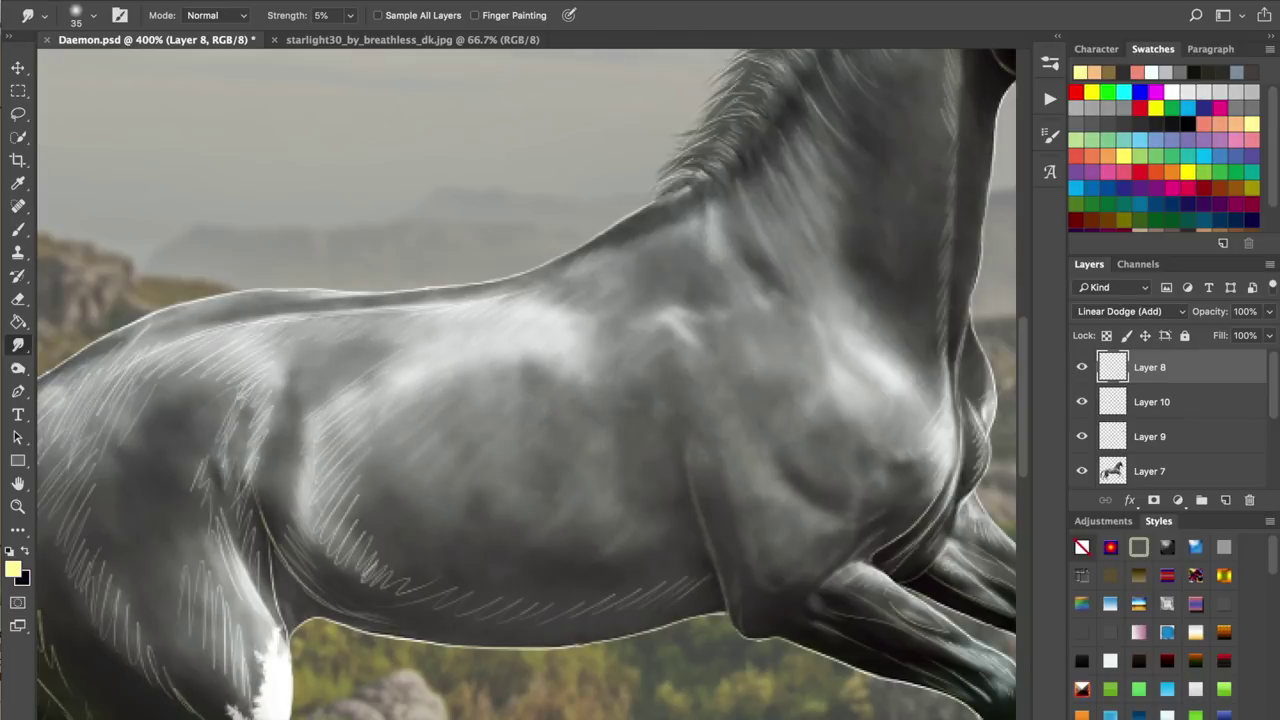
drag(640, 300, 358, 542)
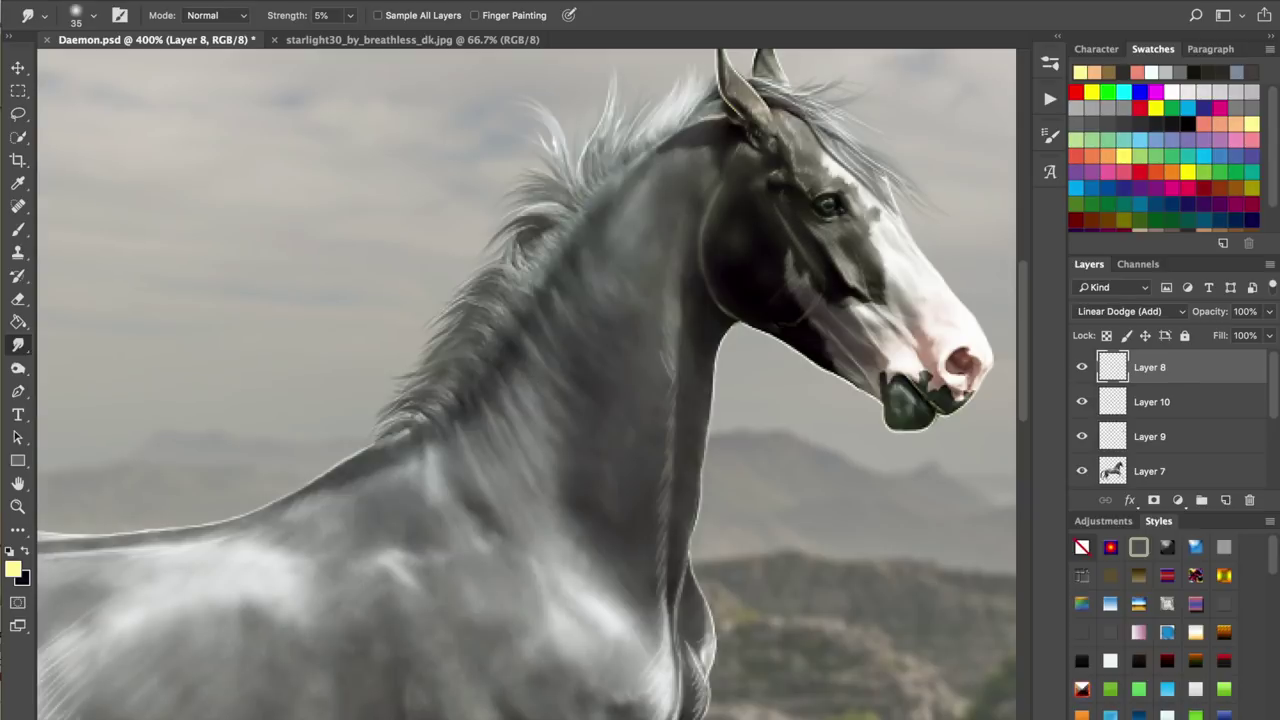
drag(545, 360, 527, 410)
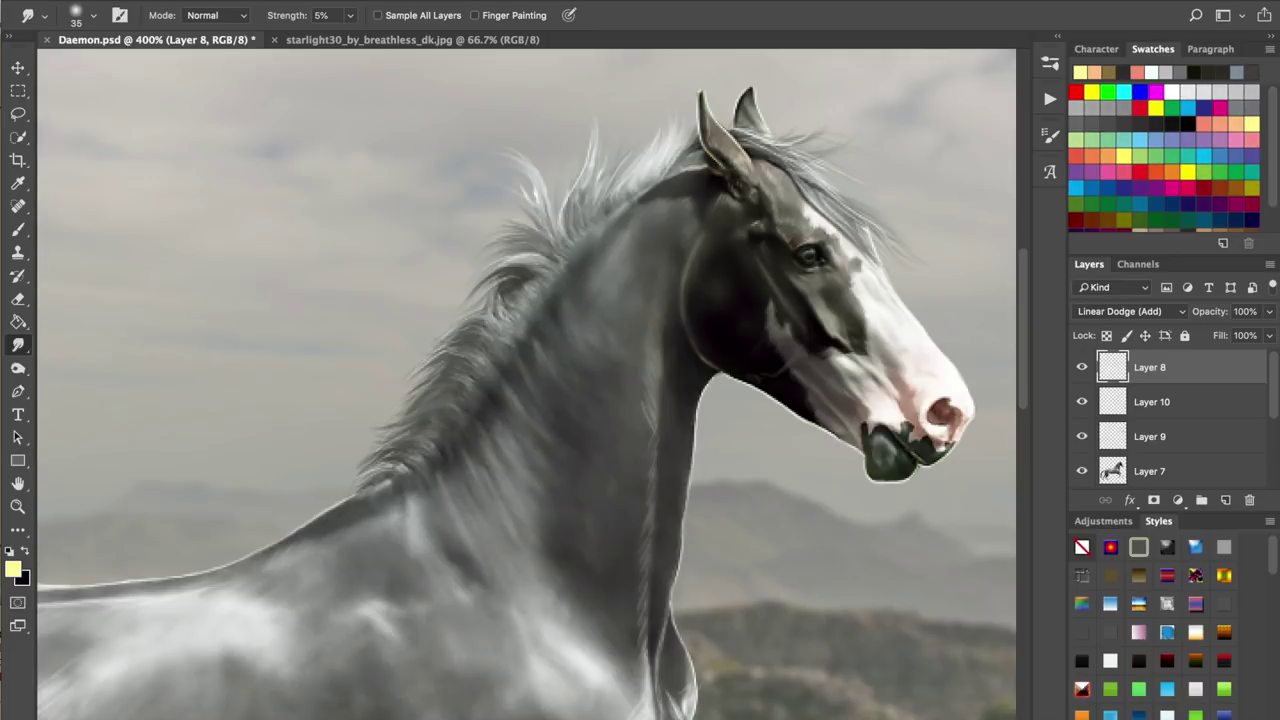
scroll(526, 384, down, 5)
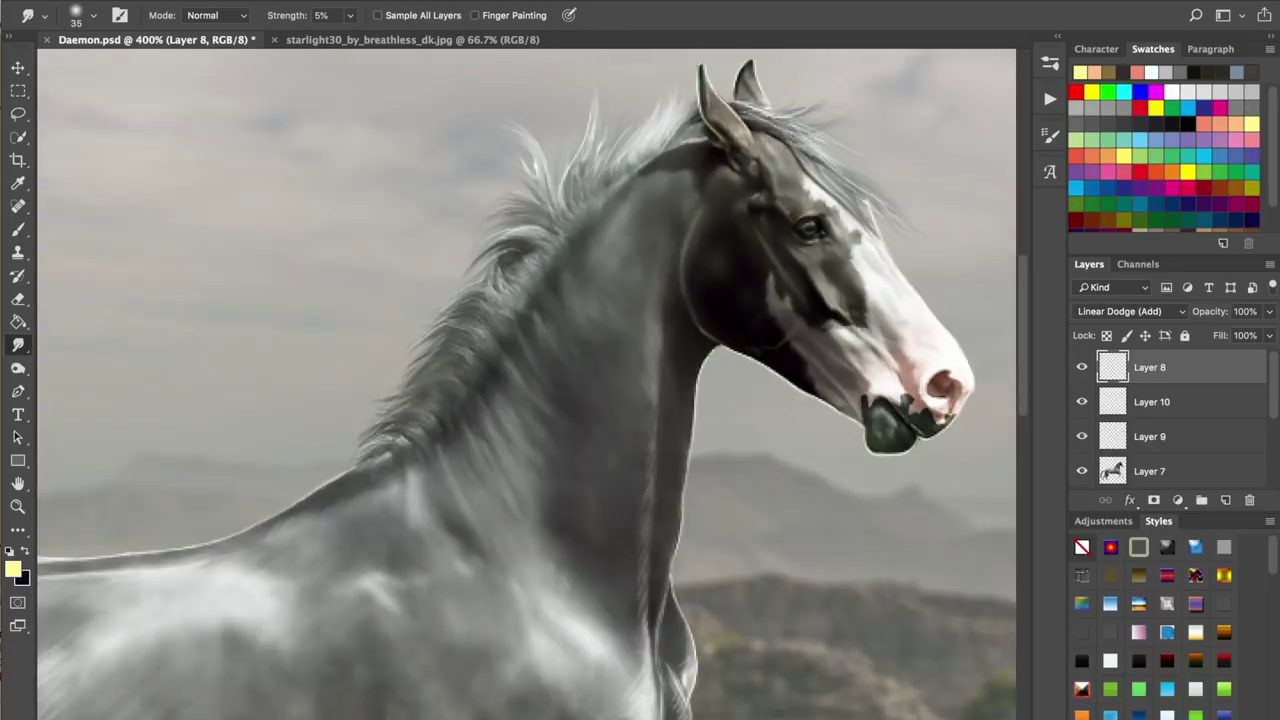
- Set the smudge brush to size 50 and 7% strength, and blend the highlights on both forelegs
key(bracketright)
key(bracketright)
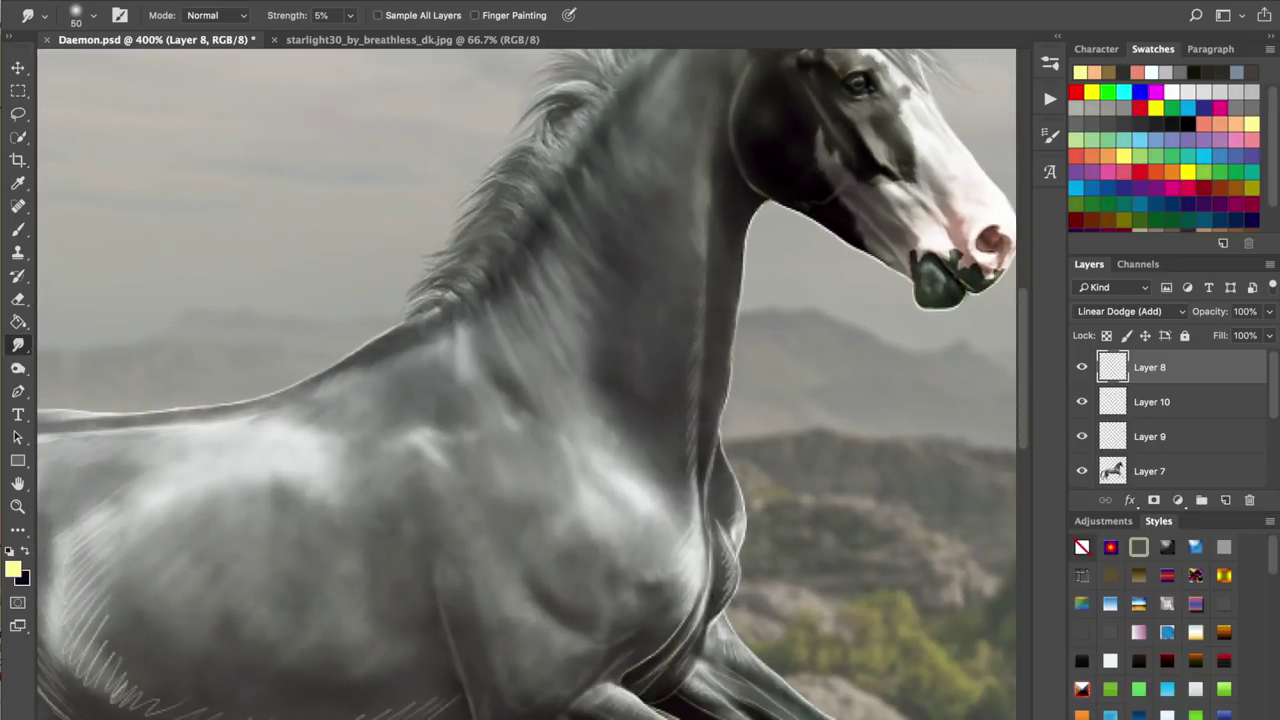
key(Return)
text(7)
key(Return)
scroll(526, 384, down, 10)
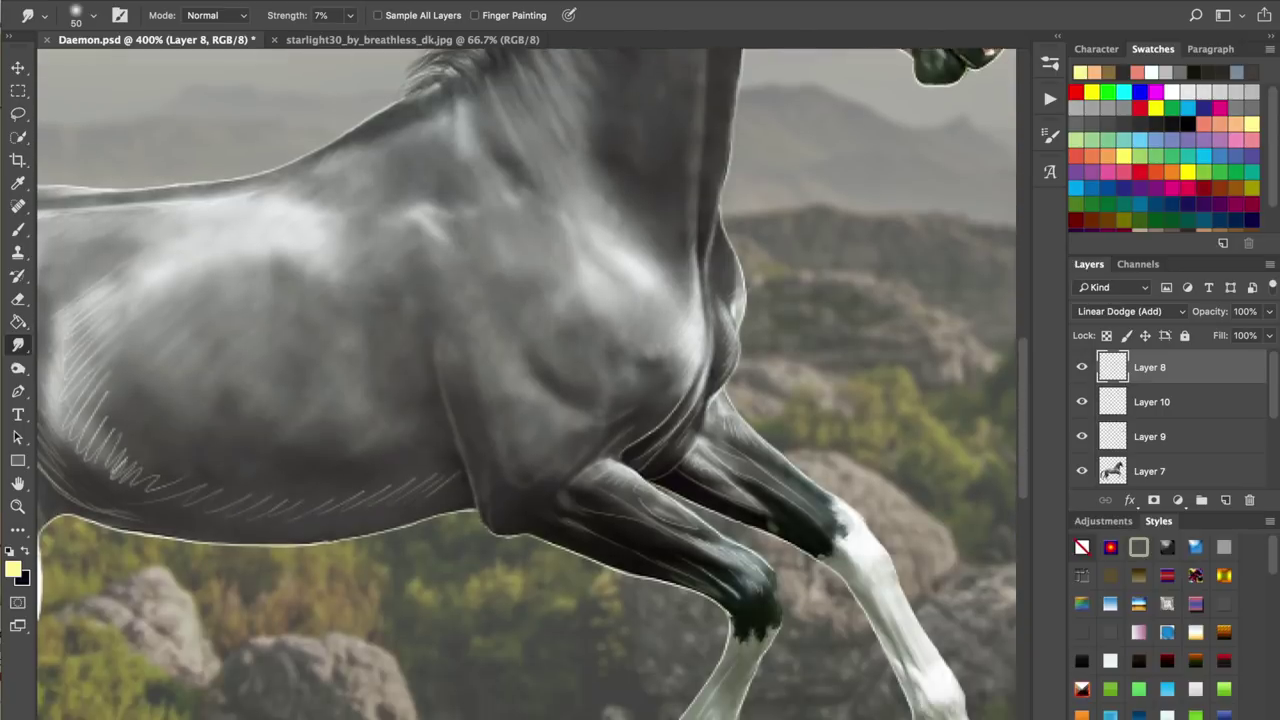
drag(711, 479, 694, 495)
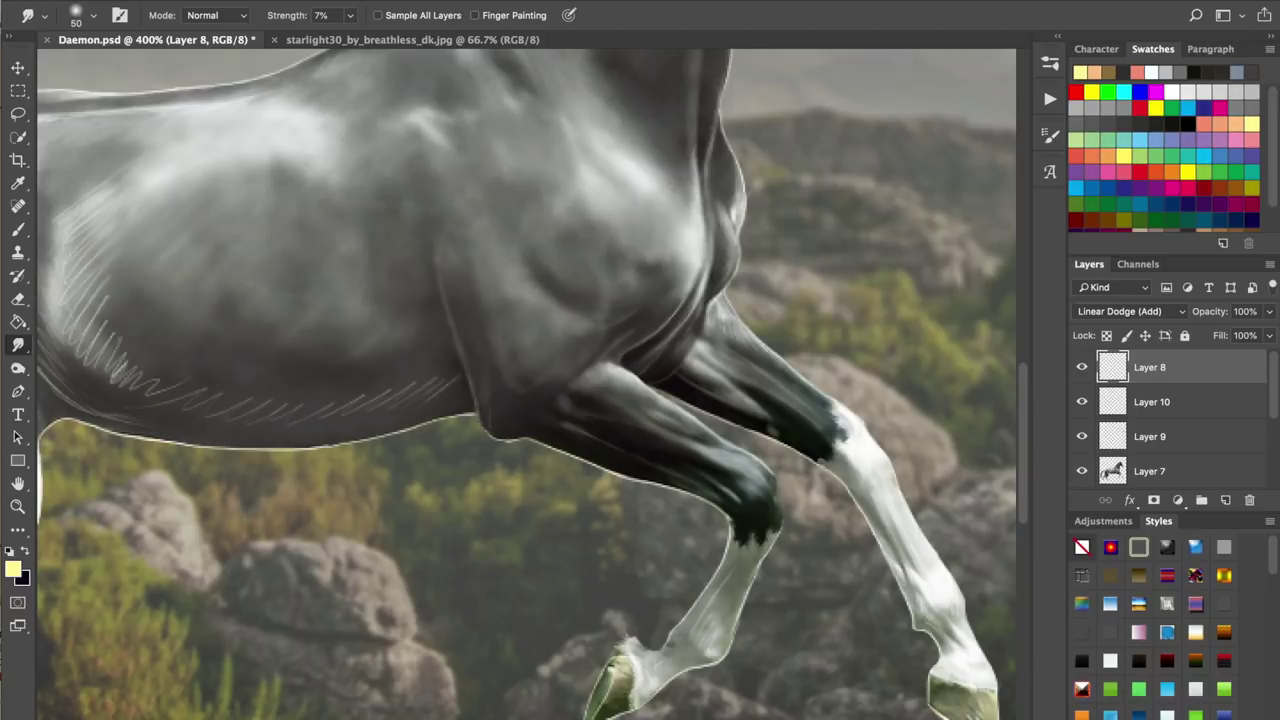
scroll(527, 384, down, 3)
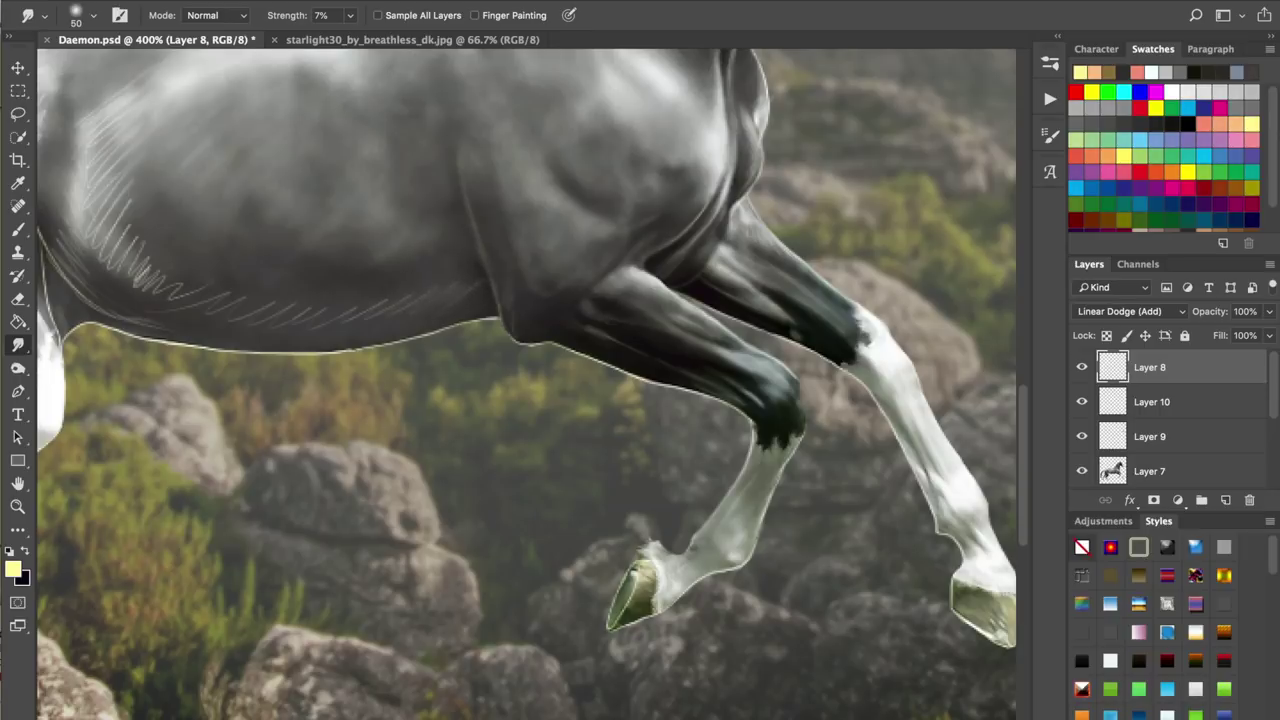
- Smudge the hatching along the belly and the lower rear of the barrel
drag(340, 308, 222, 305)
drag(128, 242, 158, 284)
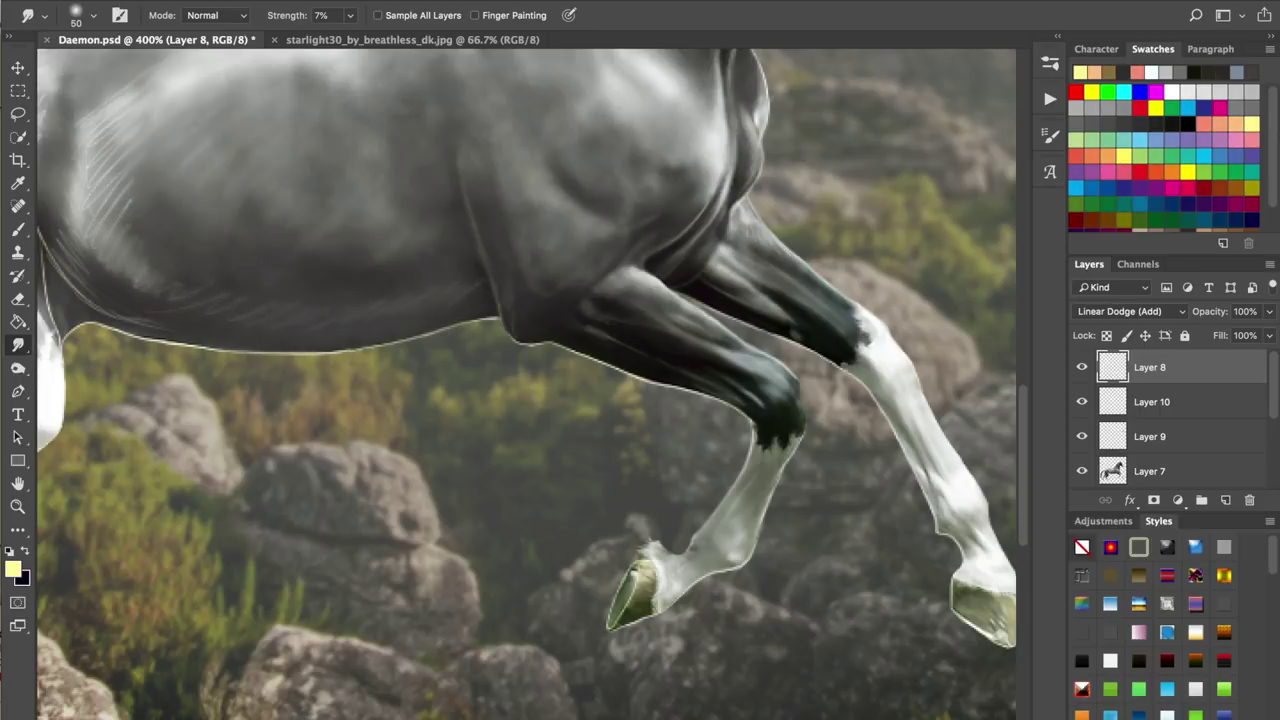
scroll(527, 384, up, 10)
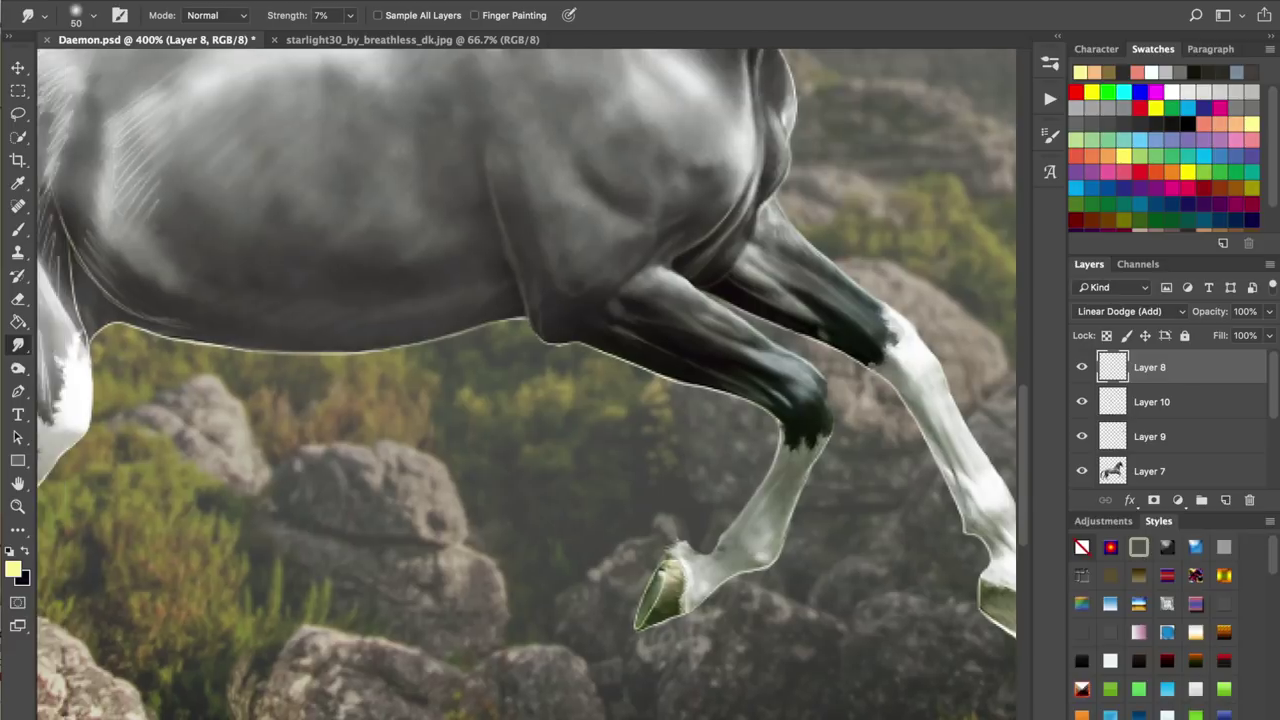
- Enlarge the smudge brush to 80 and blend the hatching over the flank, stifle, thigh and croup
key(bracketright)
key(bracketright)
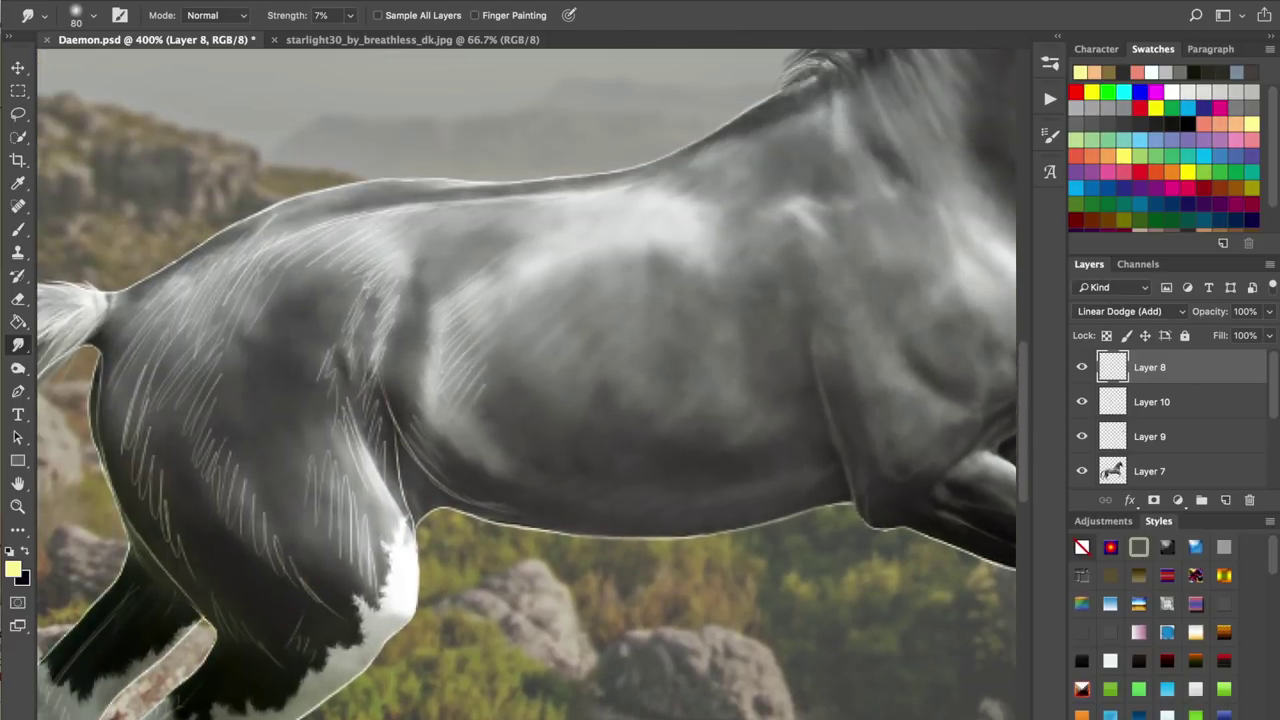
drag(390, 405, 404, 490)
drag(340, 385, 354, 432)
drag(370, 276, 350, 325)
drag(335, 465, 353, 564)
drag(205, 425, 250, 520)
drag(298, 574, 322, 602)
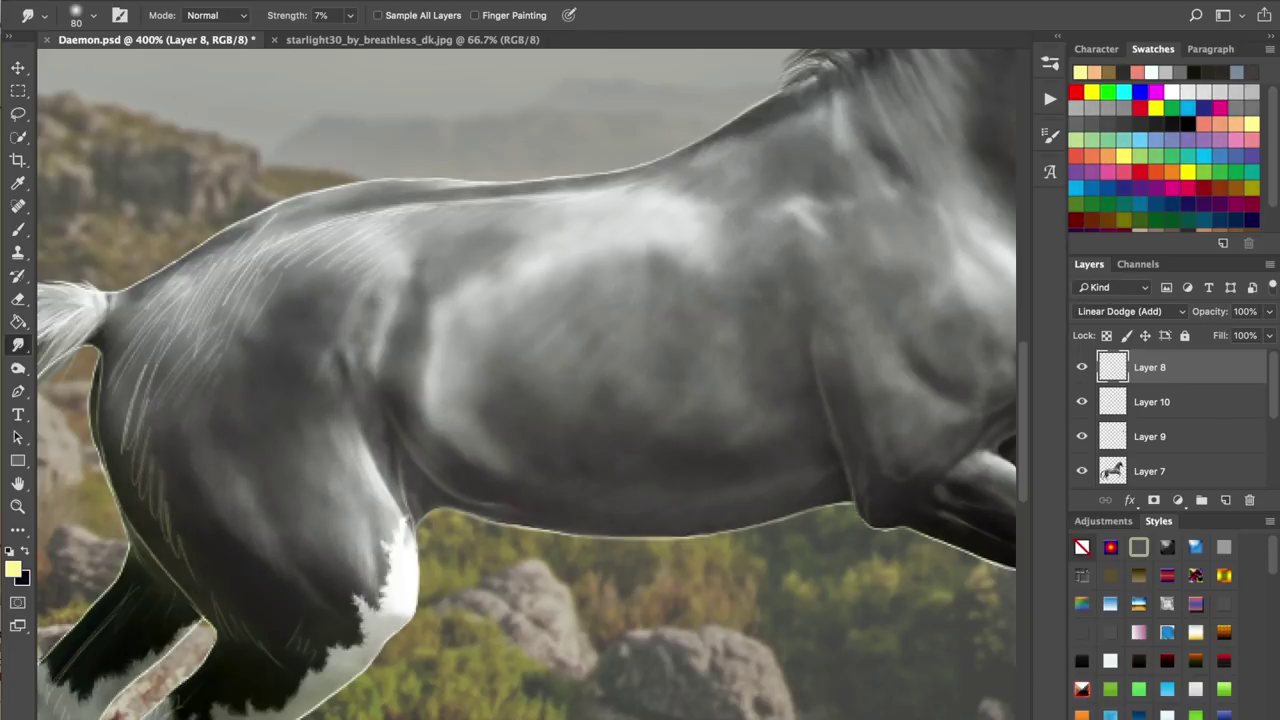
drag(212, 348, 145, 372)
drag(300, 450, 531, 286)
- Reduce the smudge brush to 40 and soften the hair strokes on both hind legs
key(bracketleft)
key(bracketleft)
key(bracketleft)
key(bracketleft)
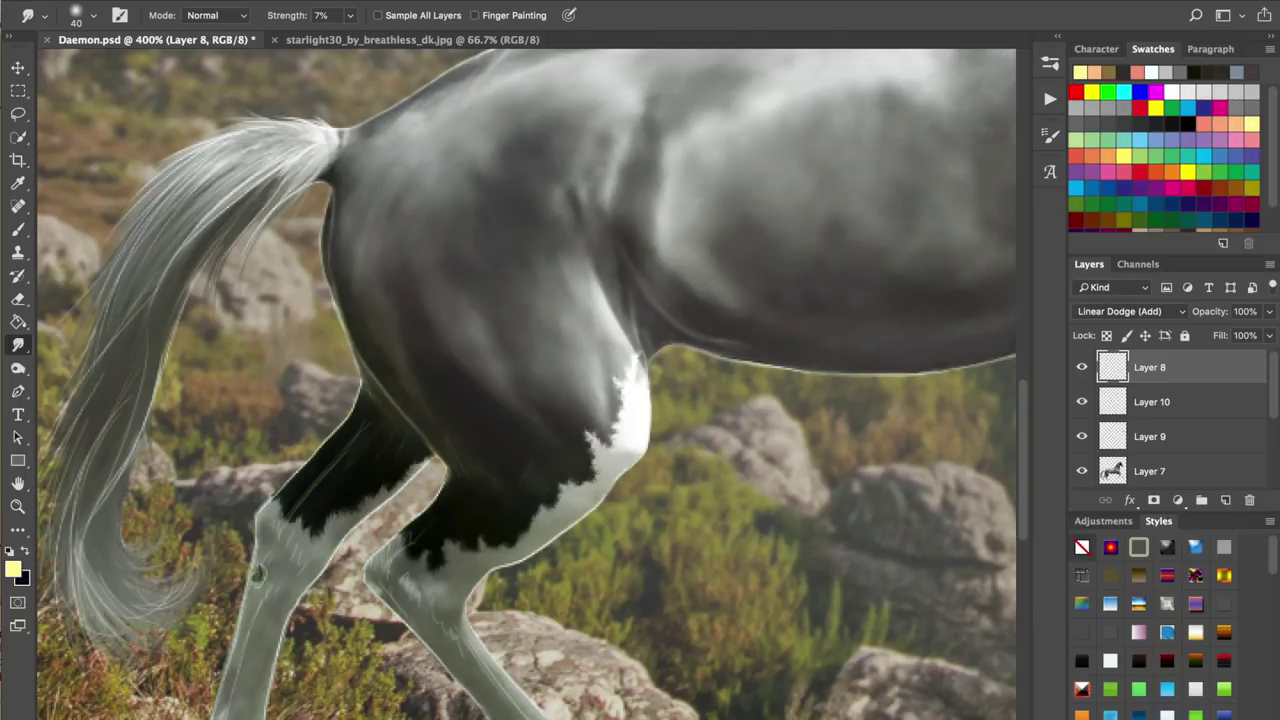
scroll(527, 384, down, 5)
scroll(527, 384, left, 2)
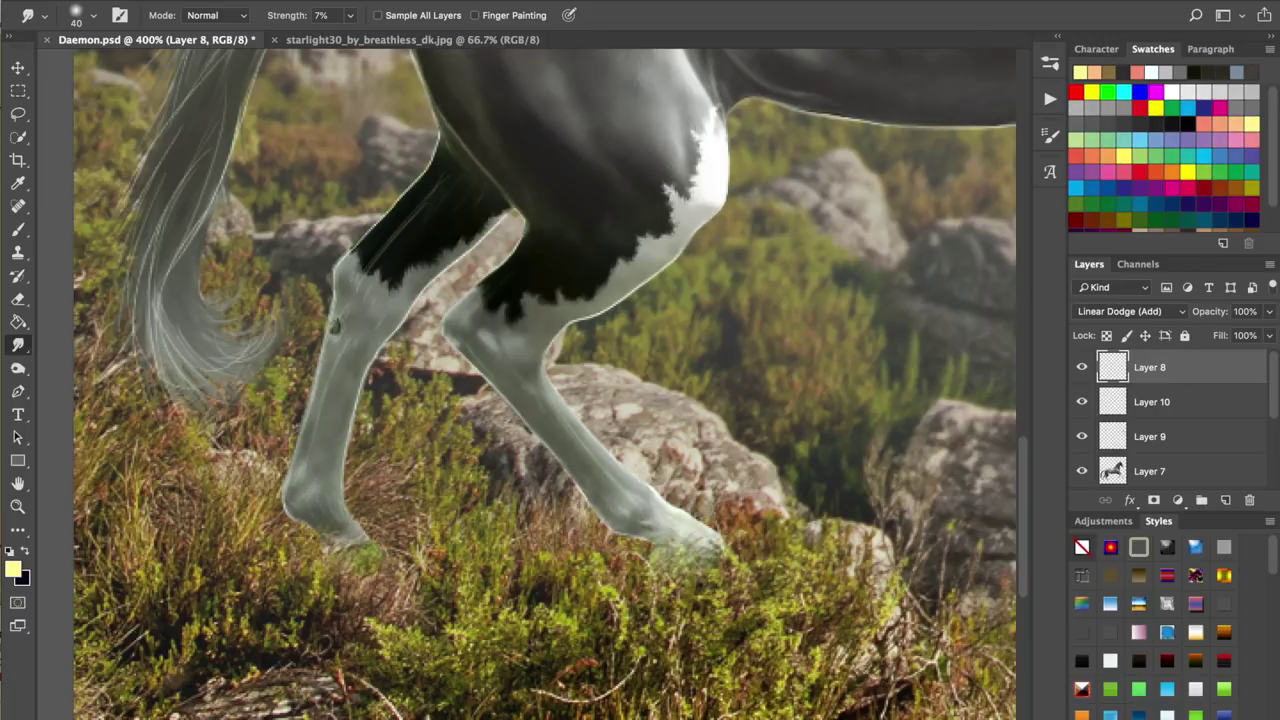
drag(377, 223, 433, 162)
- Smudge the bright strands through the tail from its base to the curled tip
scroll(545, 384, up, 6)
scroll(545, 384, left, 2)
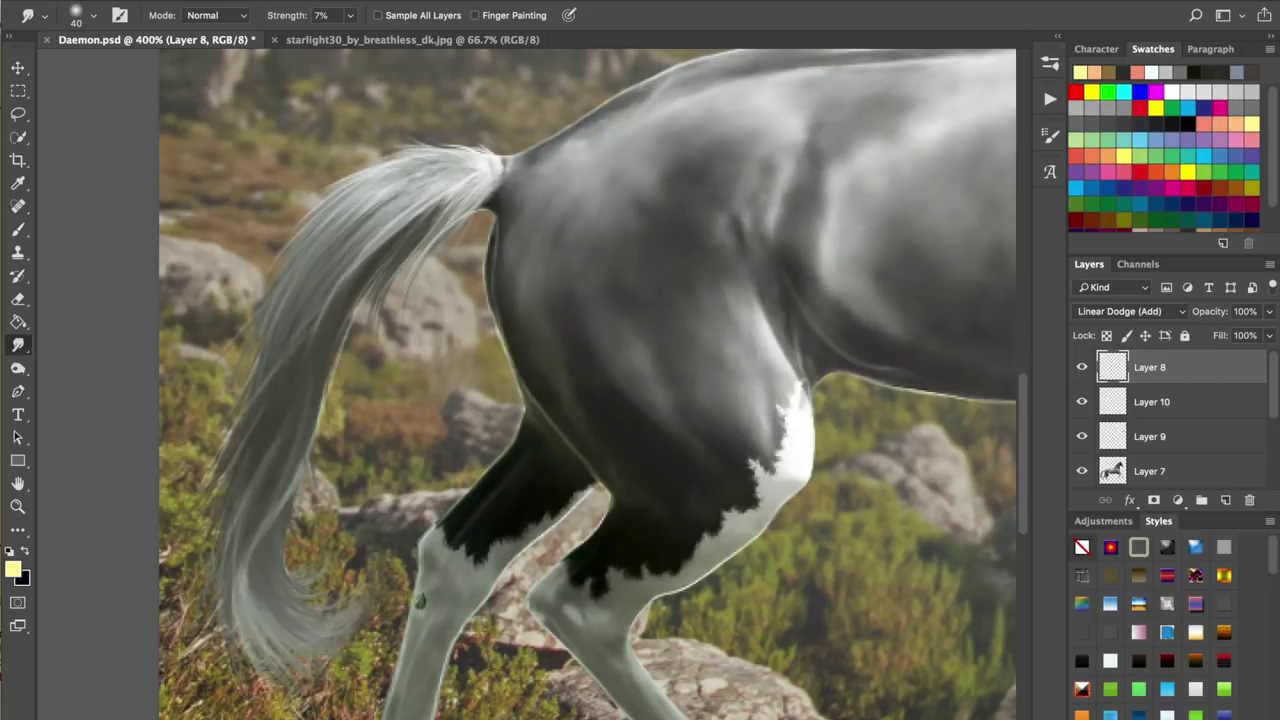
scroll(527, 384, right, 15)
scroll(527, 384, up, 8)
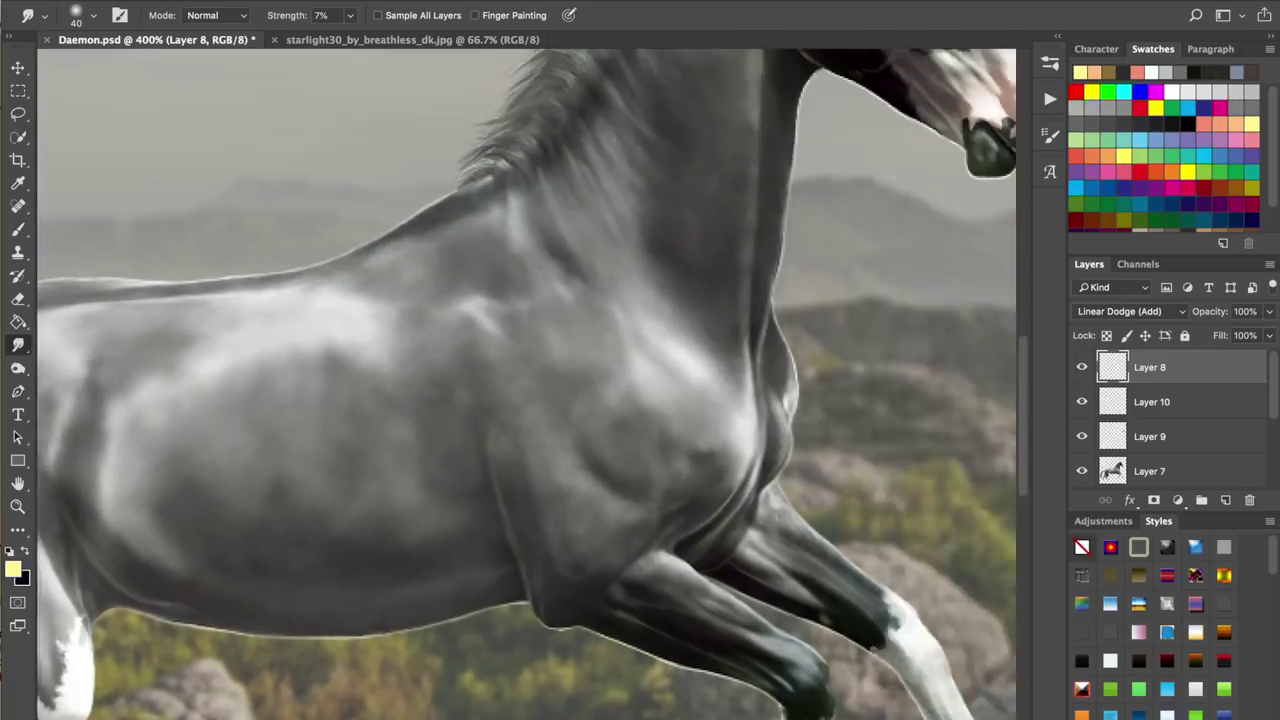
- Save the document with the smudged hair highlights on Layer 8
scroll(527, 384, up, 4)
scroll(527, 384, left, 2)
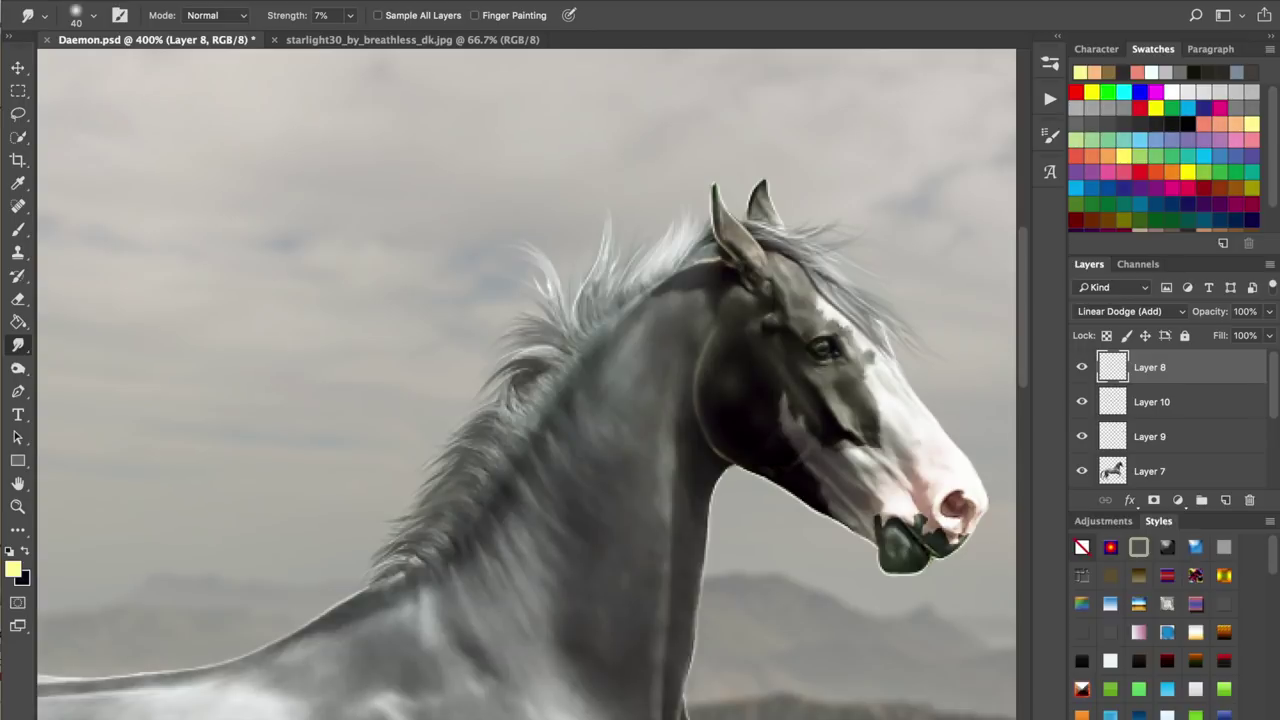
key(super+minus)
key(super+minus)
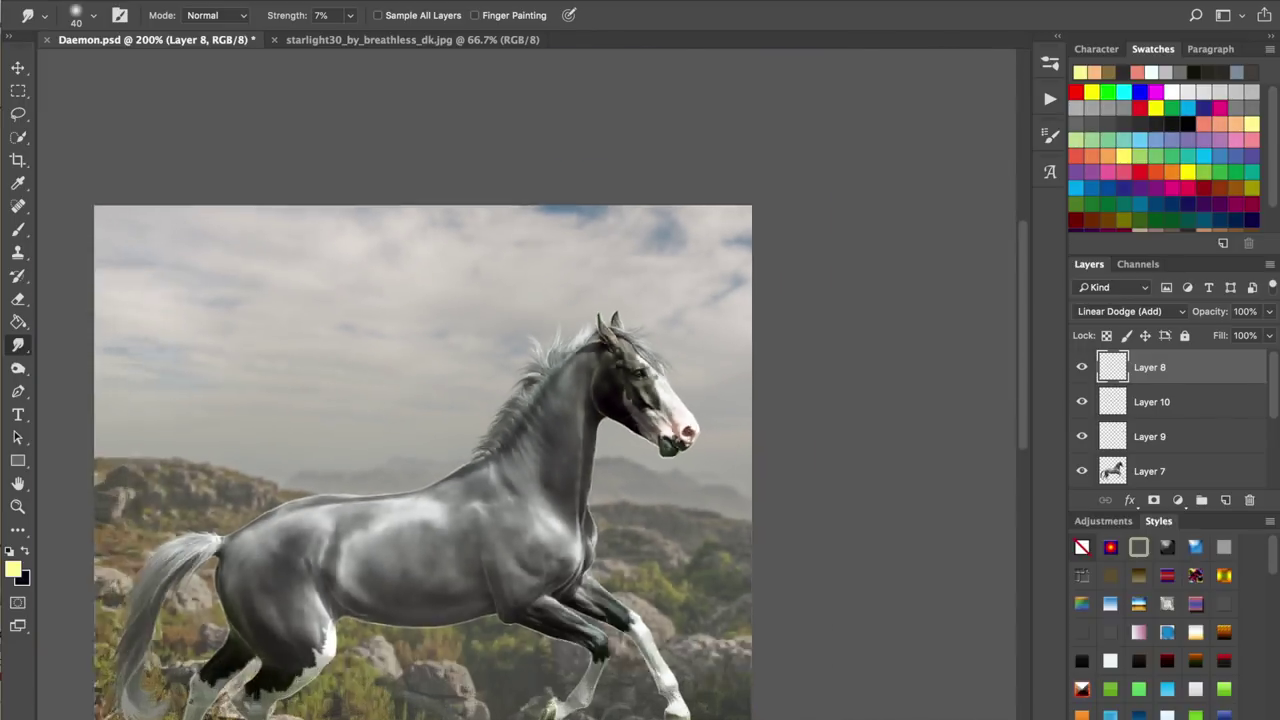
key(ctrl+s)
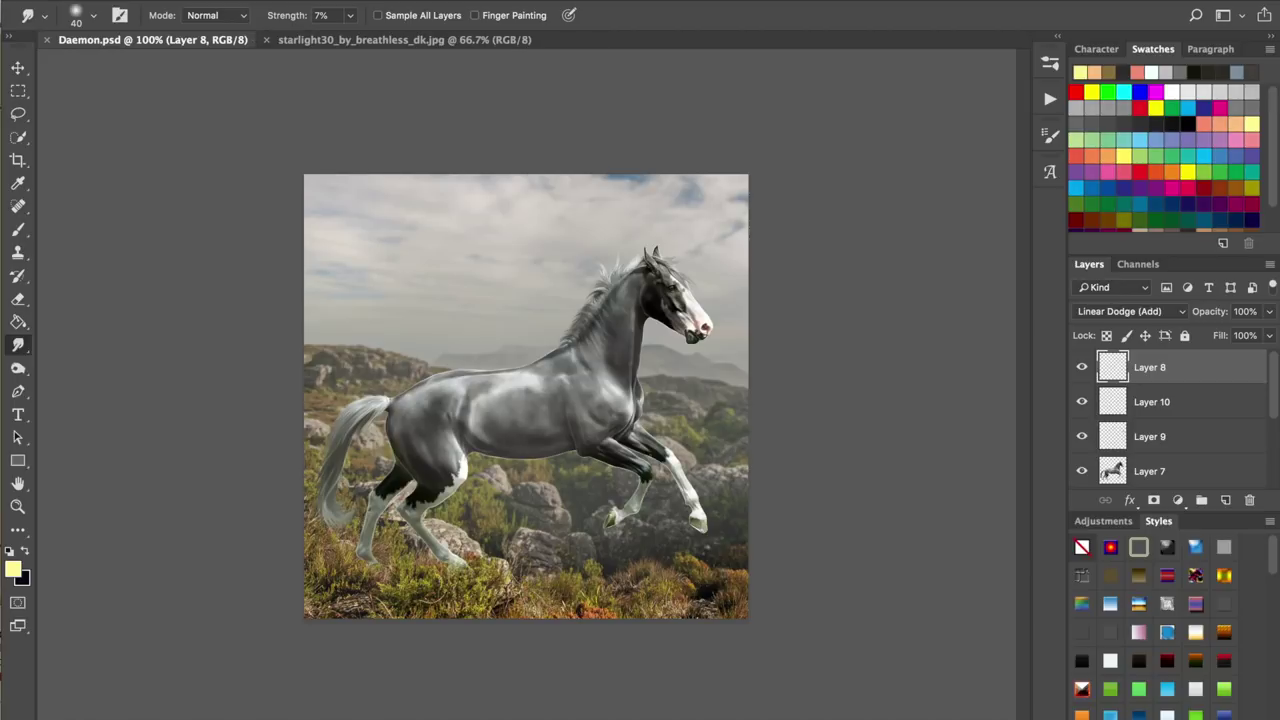
- Toggle Layer 8's visibility repeatedly to compare the horse with and without the painted highlights, and save again
click(1082, 367)
key(ctrl+comma)
key(ctrl+comma)
key(ctrl+comma)
key(ctrl+comma)
key(ctrl+comma)
key(ctrl+comma)
key(ctrl+comma)
key(ctrl+s)
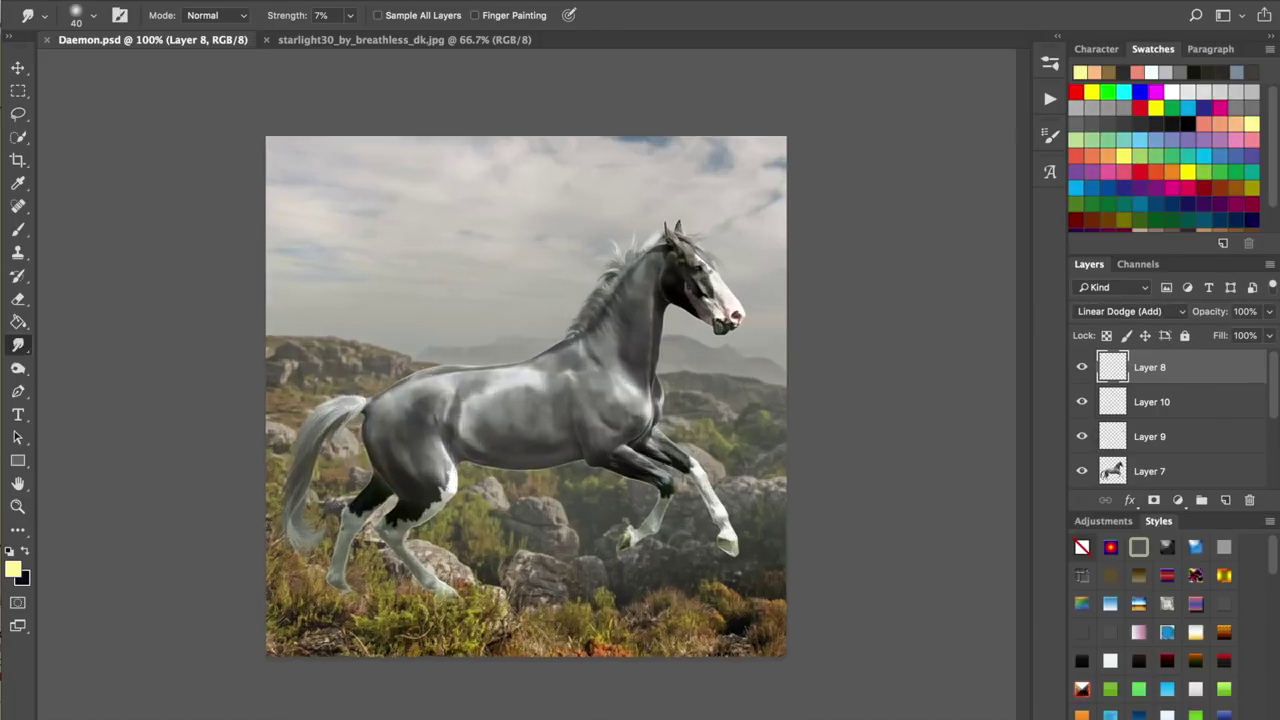
- Clean up the highlights along the horse's belly edge with the Eraser at size 5 and save the document
key(ctrl+plus)
key(ctrl+plus)
key(ctrl+plus)
key(ctrl+plus)
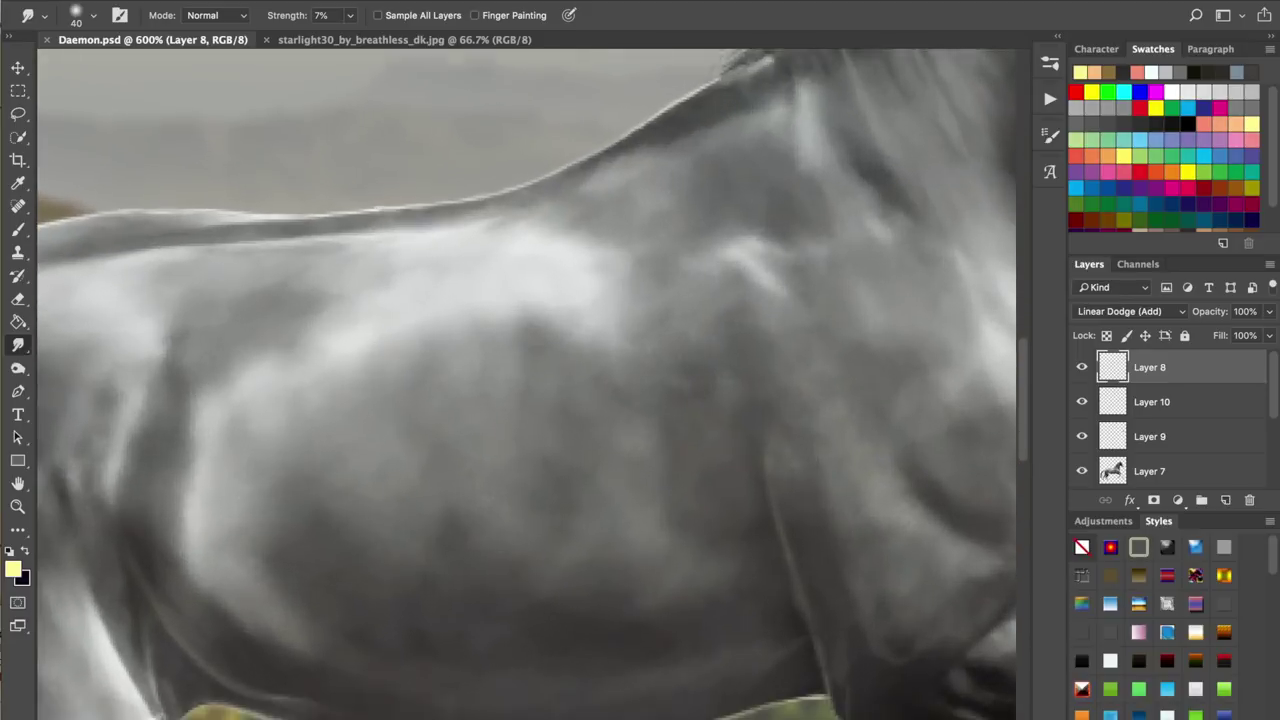
scroll(527, 384, down, 10)
scroll(527, 384, up, 3)
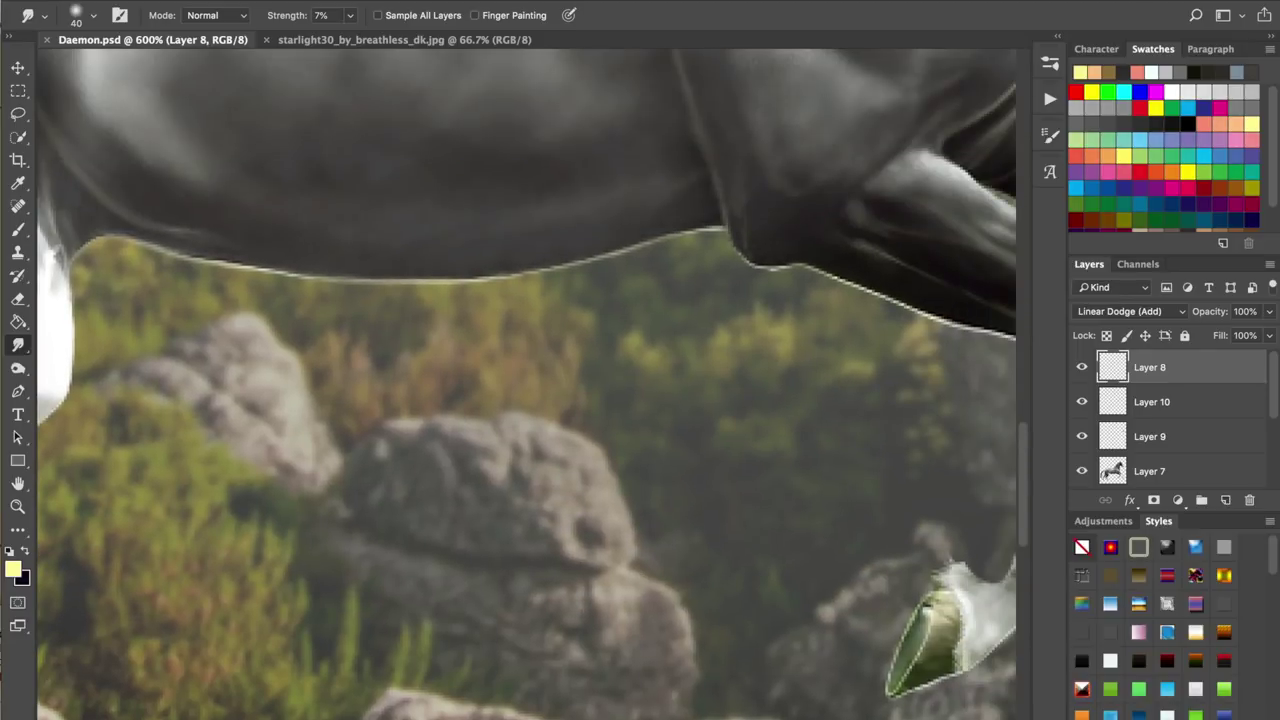
key(e)
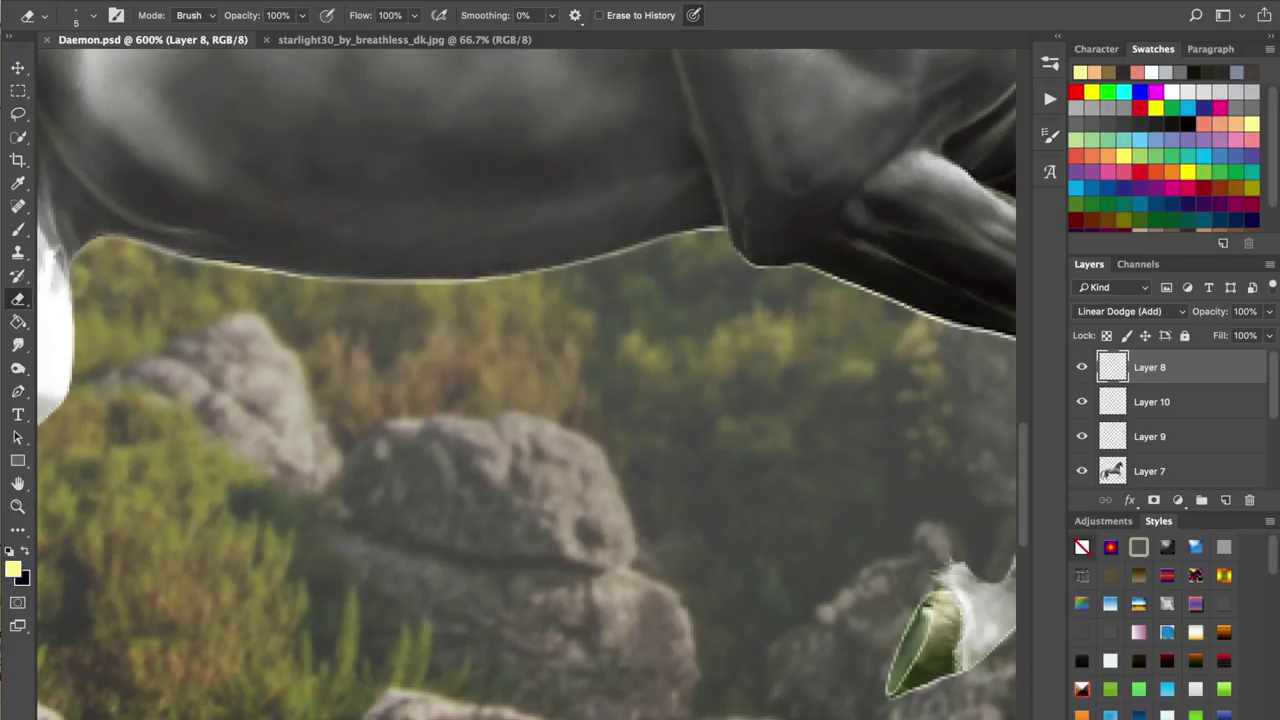
key(ctrl+minus)
key(ctrl+minus)
key(ctrl+minus)
key(ctrl+minus)
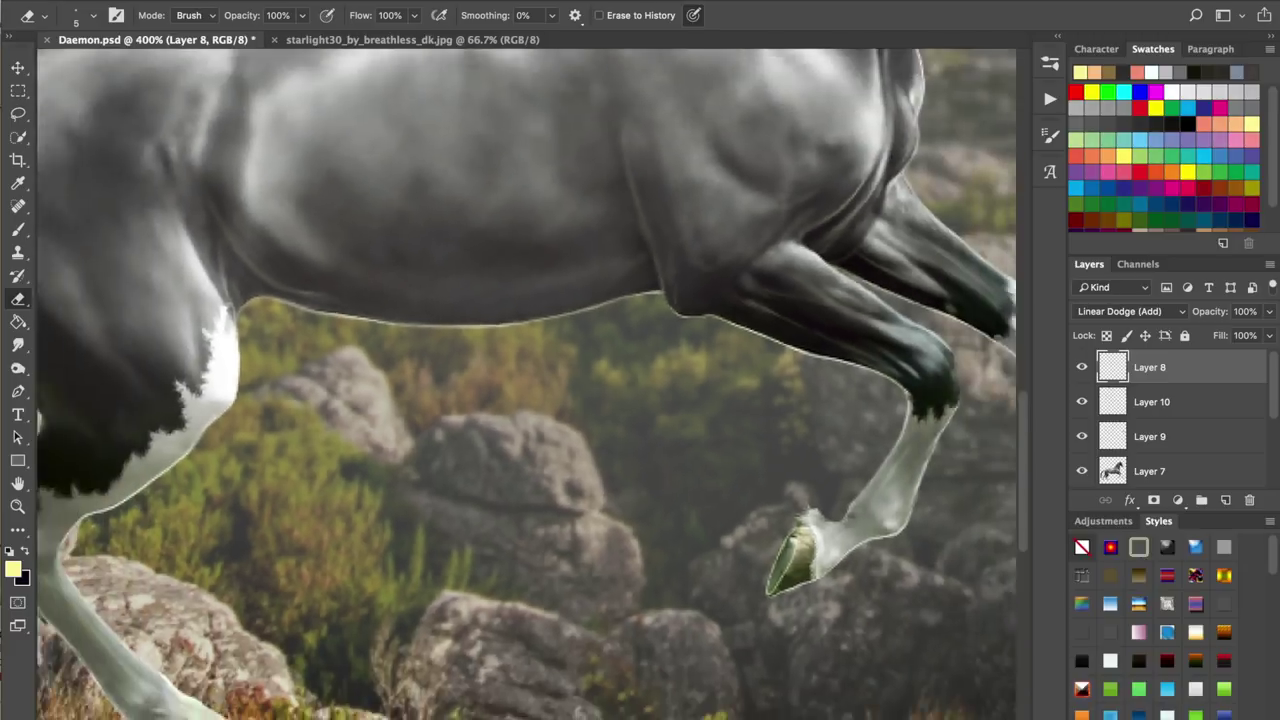
scroll(526, 396, down, 1)
key(ctrl+s)
- Create a new layer above Layer 8 and choose a light orange for the Brush tool
click(1226, 500)
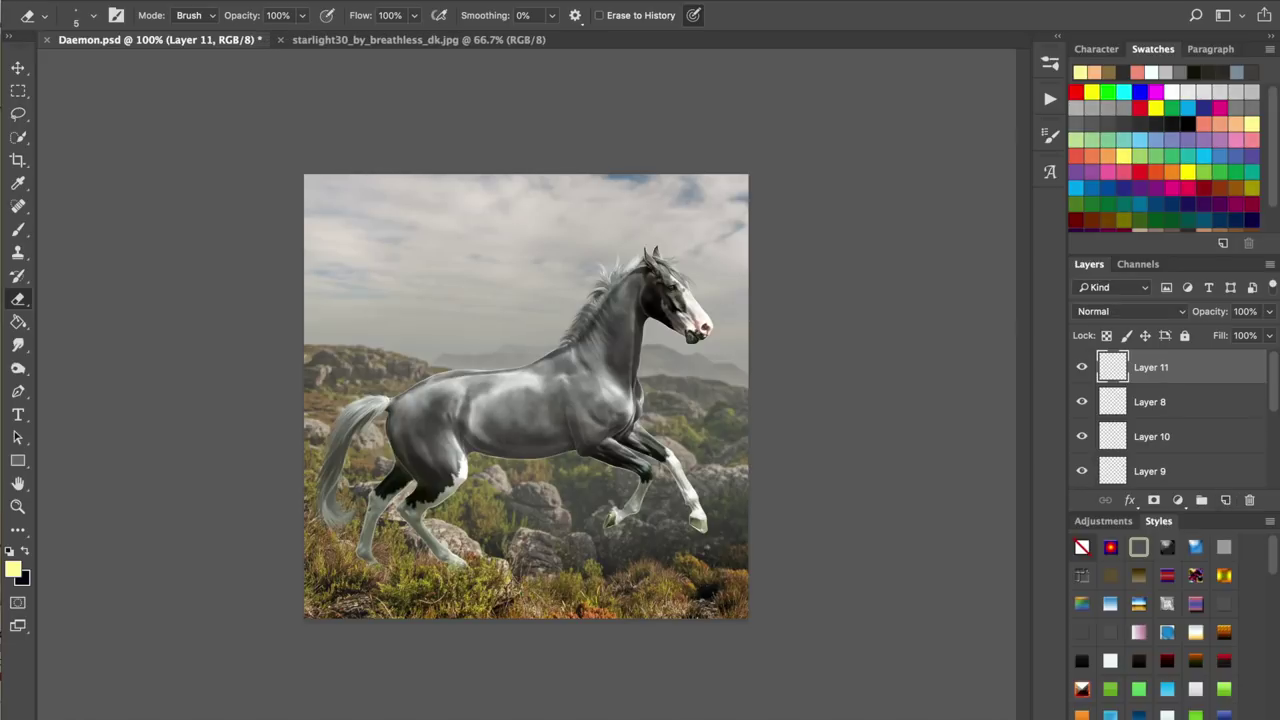
click(1108, 156)
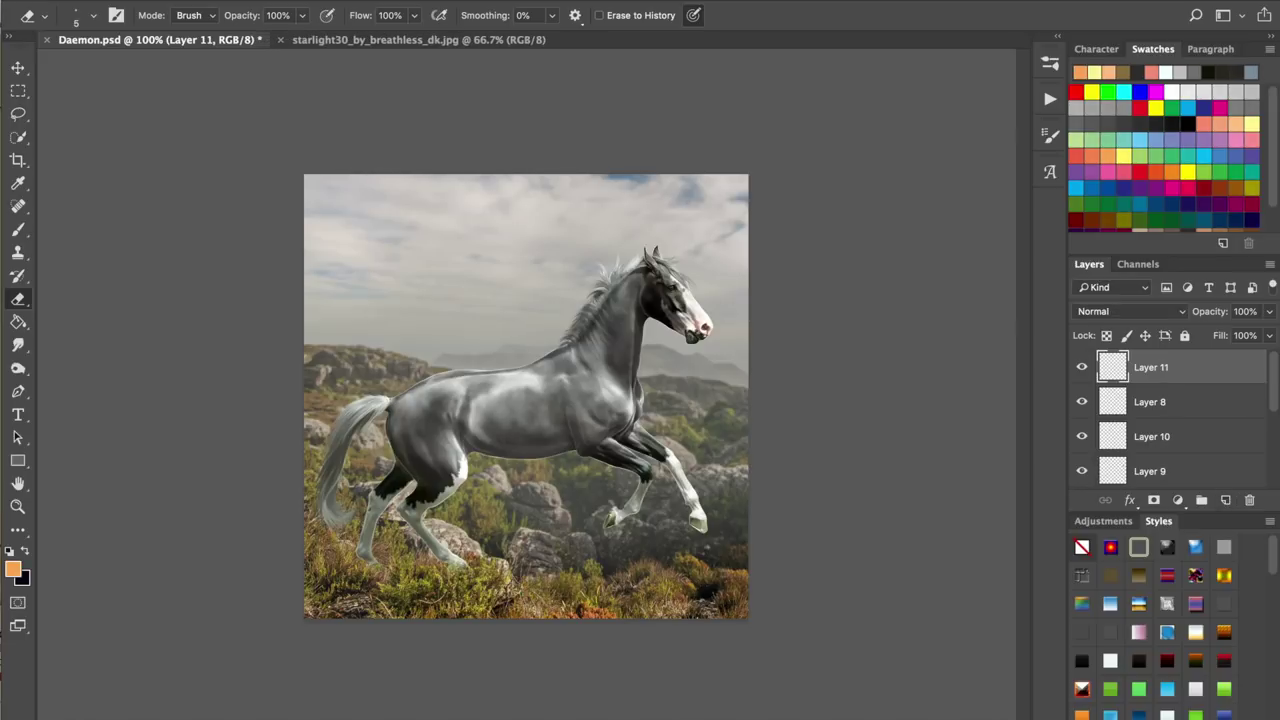
click(18, 230)
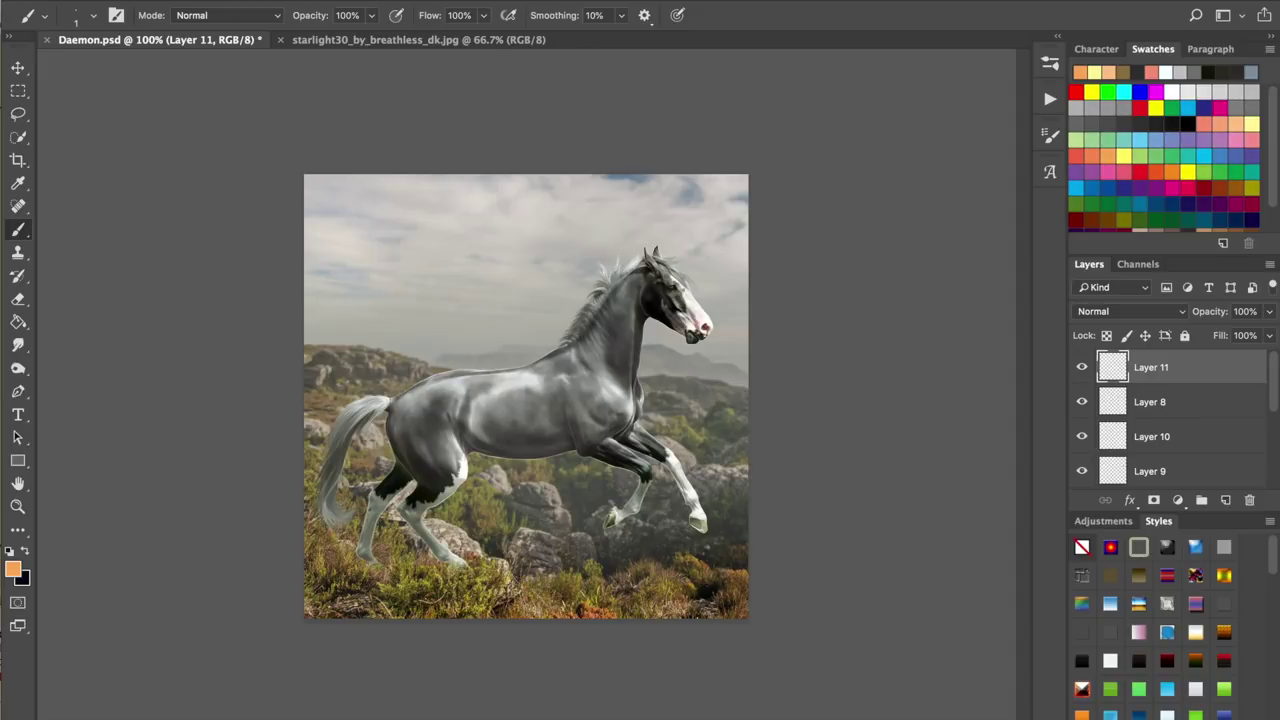
- Paint the horse's iris with a size 1 brush, undoing the first strokes and switching to a deeper orange
key(super+plus)
key(super+plus)
key(super+plus)
key(super+plus)
key(super+plus)
key(super+plus)
key(super+plus)
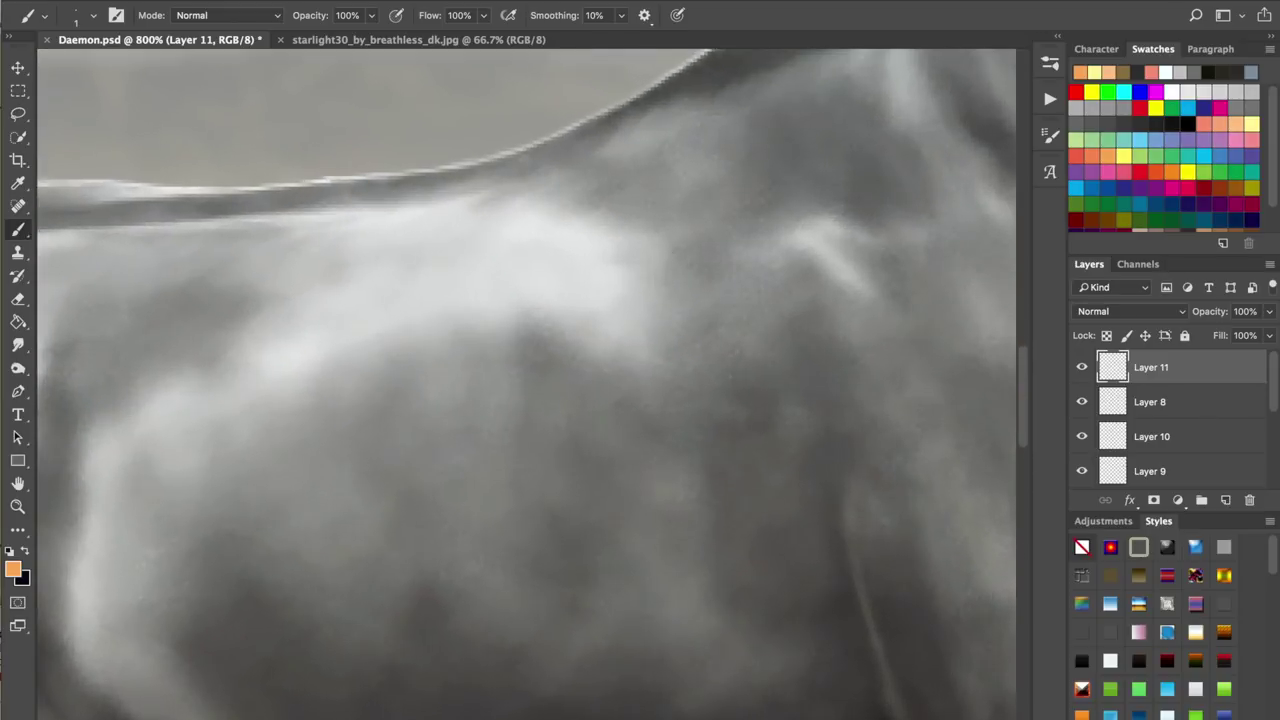
drag(930, 200, 115, 600)
drag(640, 200, 479, 602)
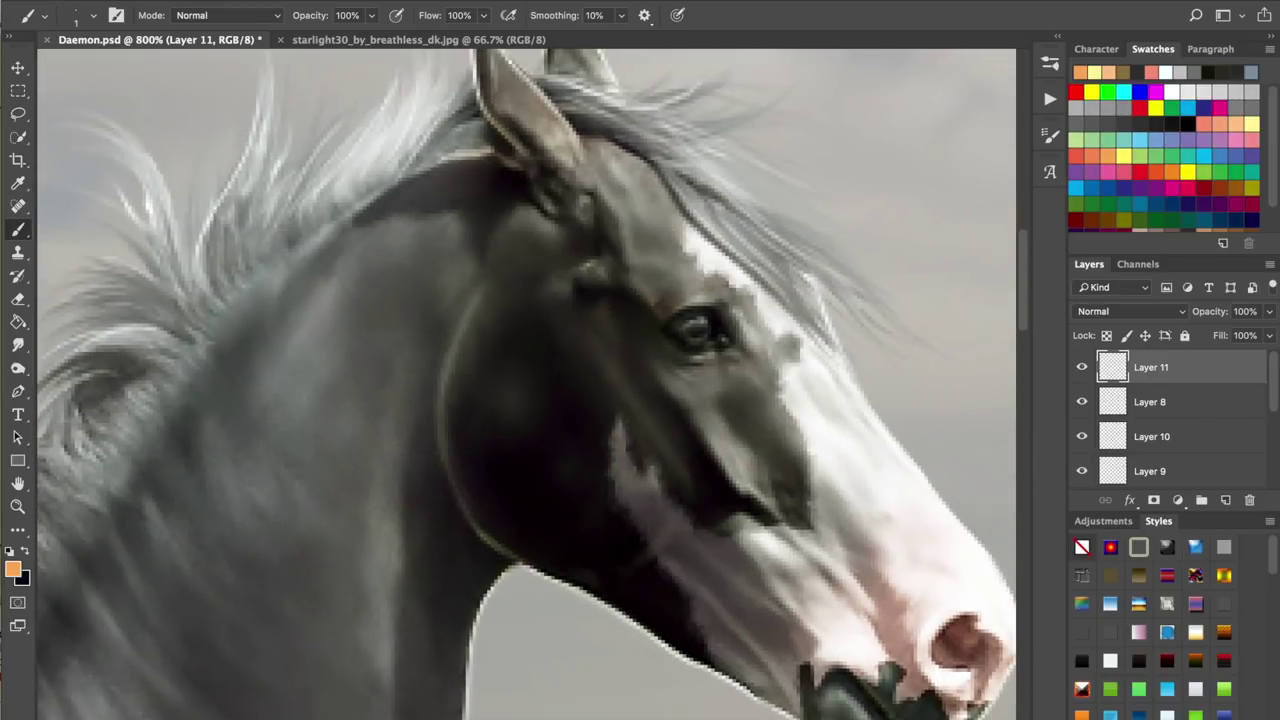
key(super+plus)
scroll(810, 330, up, 3)
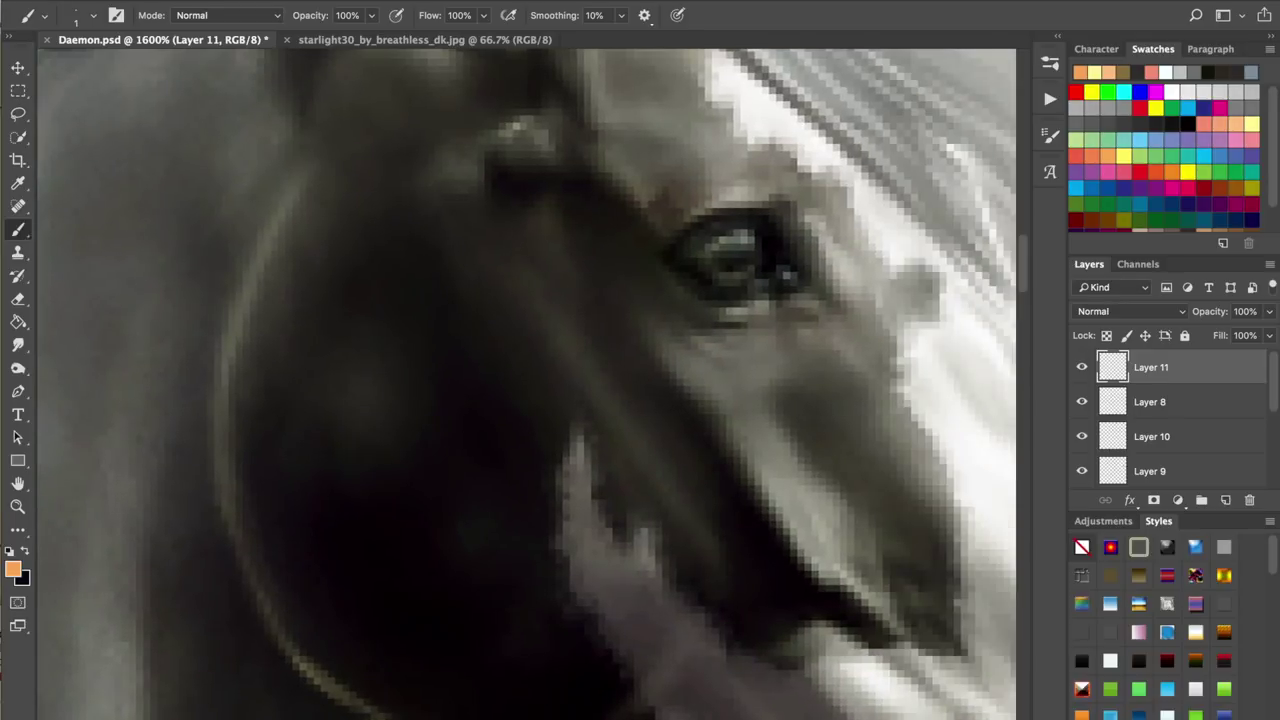
mouse_move(716, 262)
mouse_down()
mouse_move(732, 275)
mouse_move(749, 260)
mouse_up()
key(super+z)
key(super+z)
key(Return)
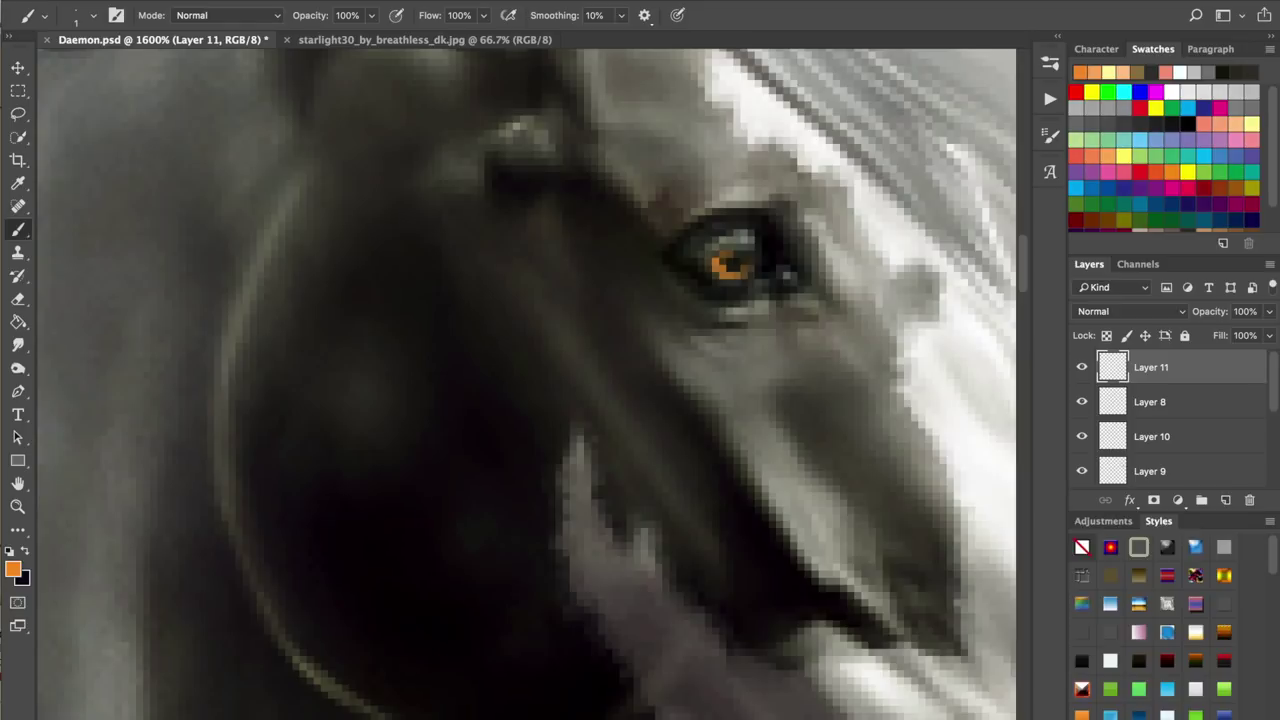
- Try the Overlay blend mode on the orange eye layer and settle on Hard Light
key(super+minus)
key(super+minus)
key(super+minus)
key(super+minus)
key(super+minus)
key(super+minus)
key(super+minus)
key(super+minus)
key(super+minus)
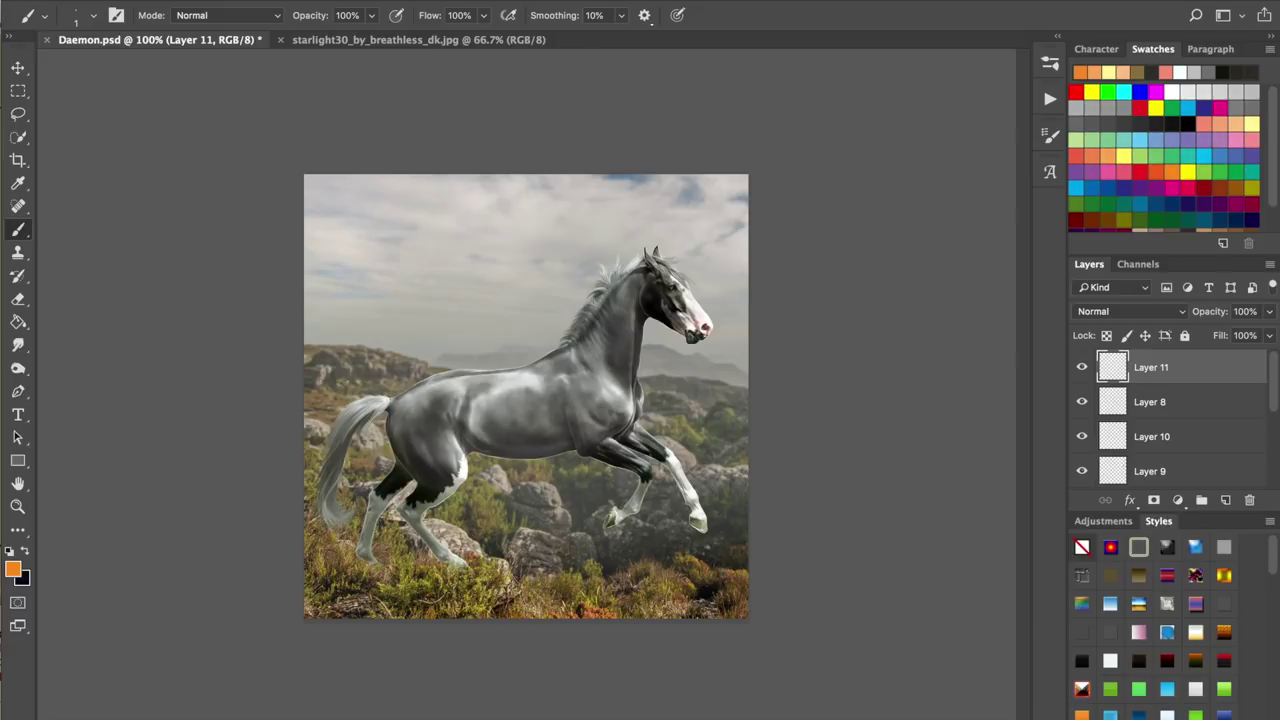
click(1110, 311)
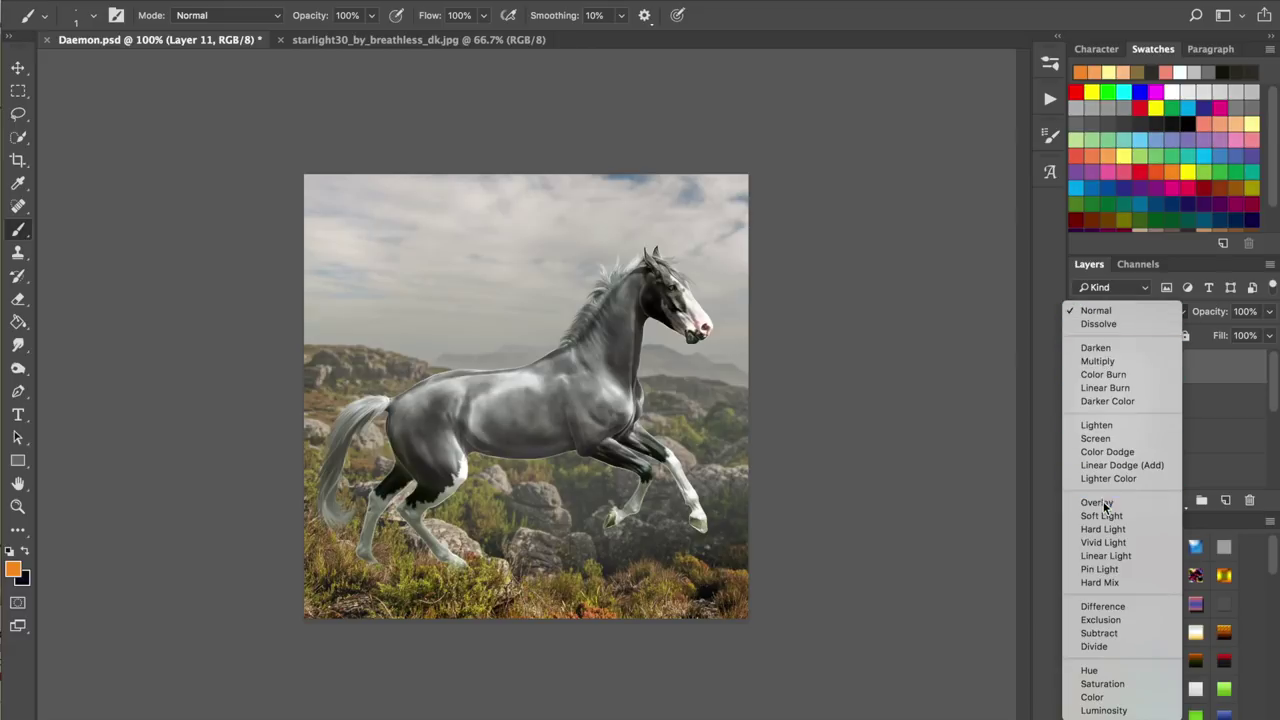
click(1103, 497)
click(1110, 311)
click(1108, 334)
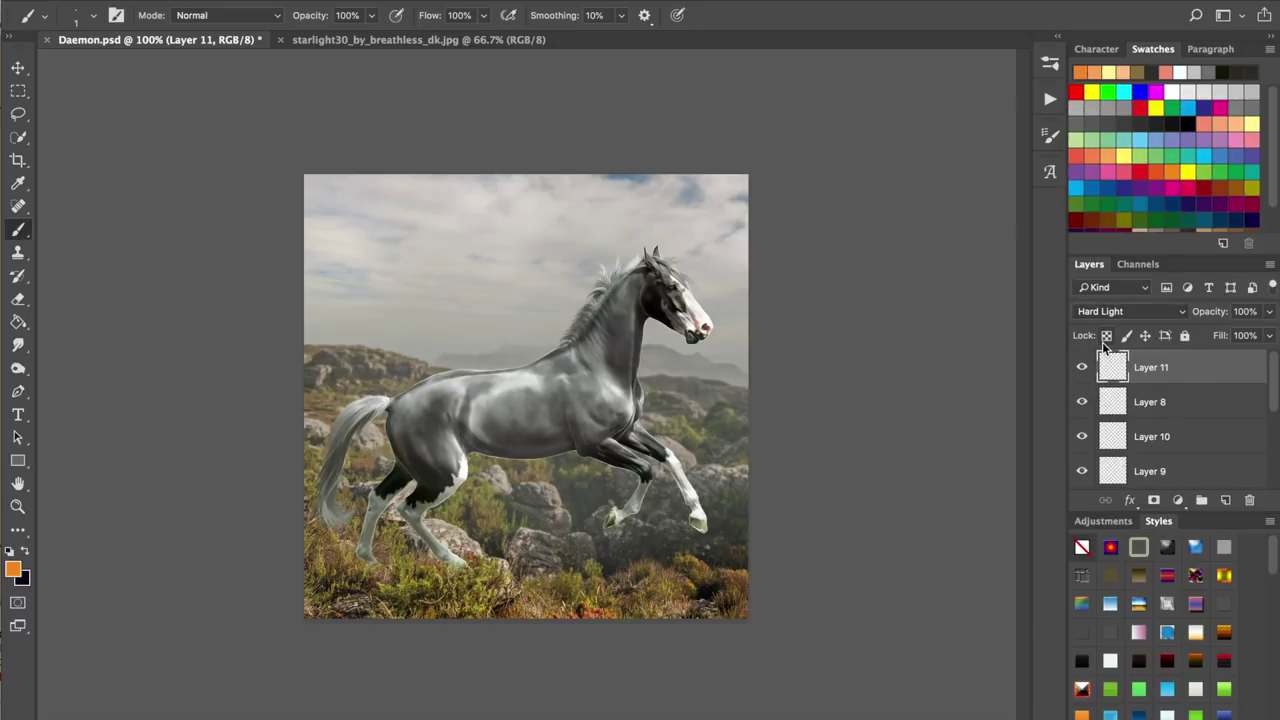
- Create a new layer above Layer 11 and prepare a soft size 25 brush in pale yellow
click(1225, 499)
click(1111, 71)
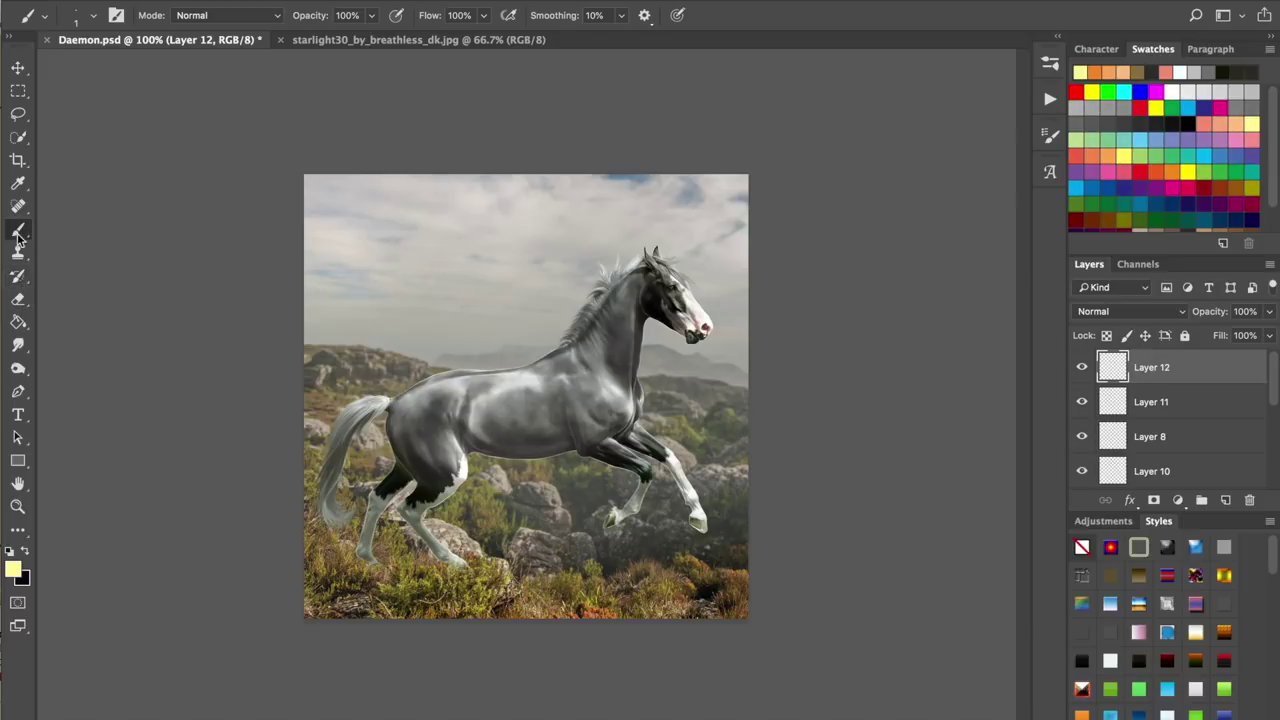
key(Return)
key(Return)
- Reduce the soft brush to size 10 and dab a pale yellow glow over the horse's iris on Layer 12
key(super+plus)
key(super+plus)
key(super+plus)
key(super+plus)
key(super+plus)
key(super+plus)
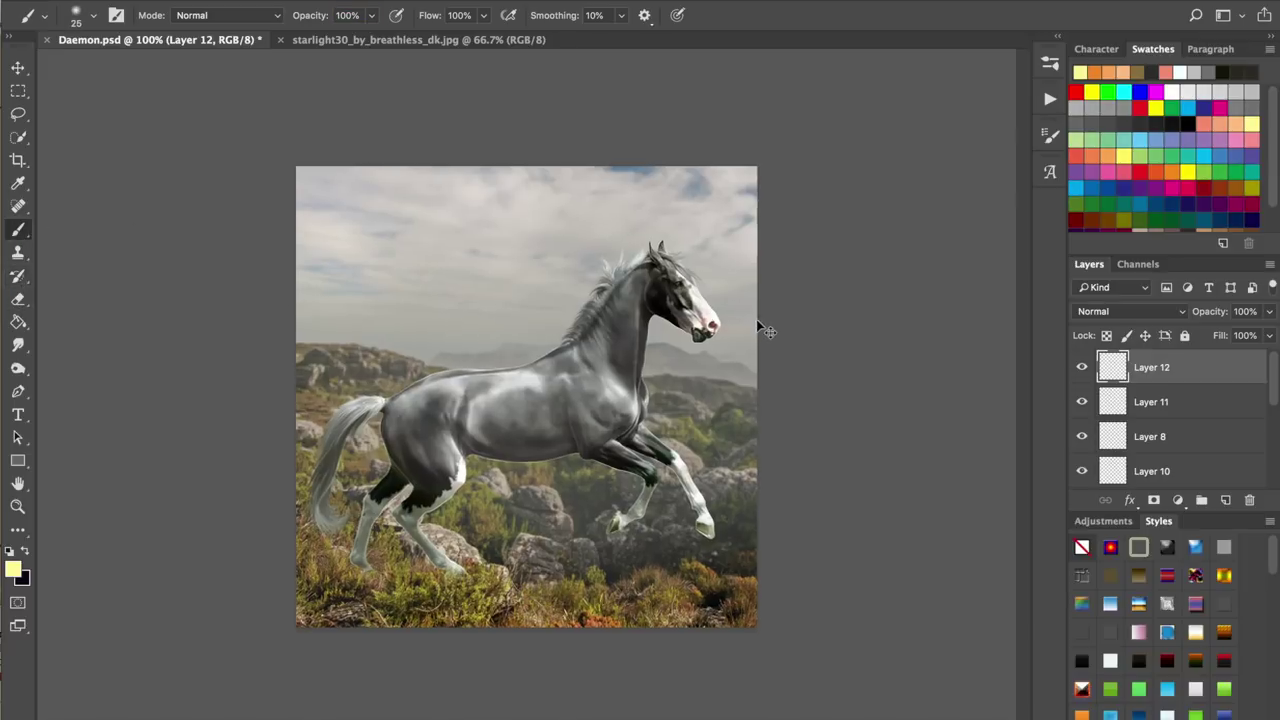
scroll(758, 311, right, 8)
scroll(758, 311, up, 6)
scroll(756, 311, right, 5)
scroll(756, 311, up, 3)
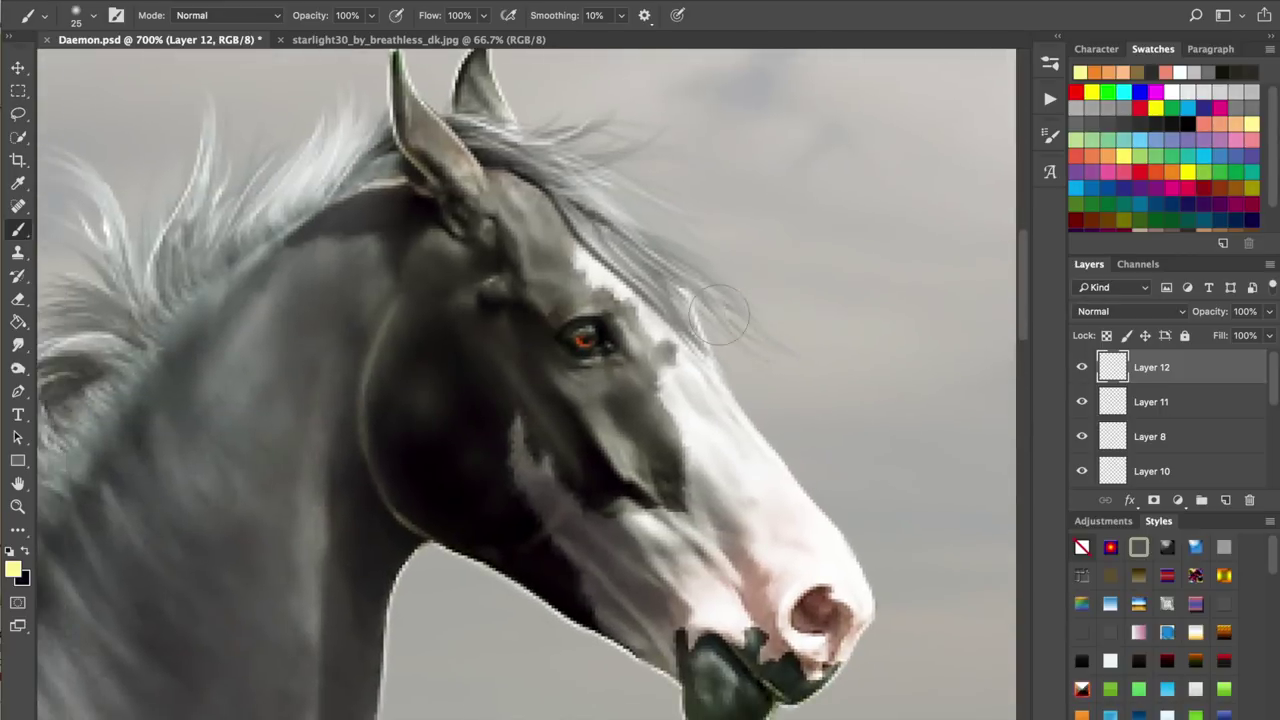
scroll(756, 311, down, 1)
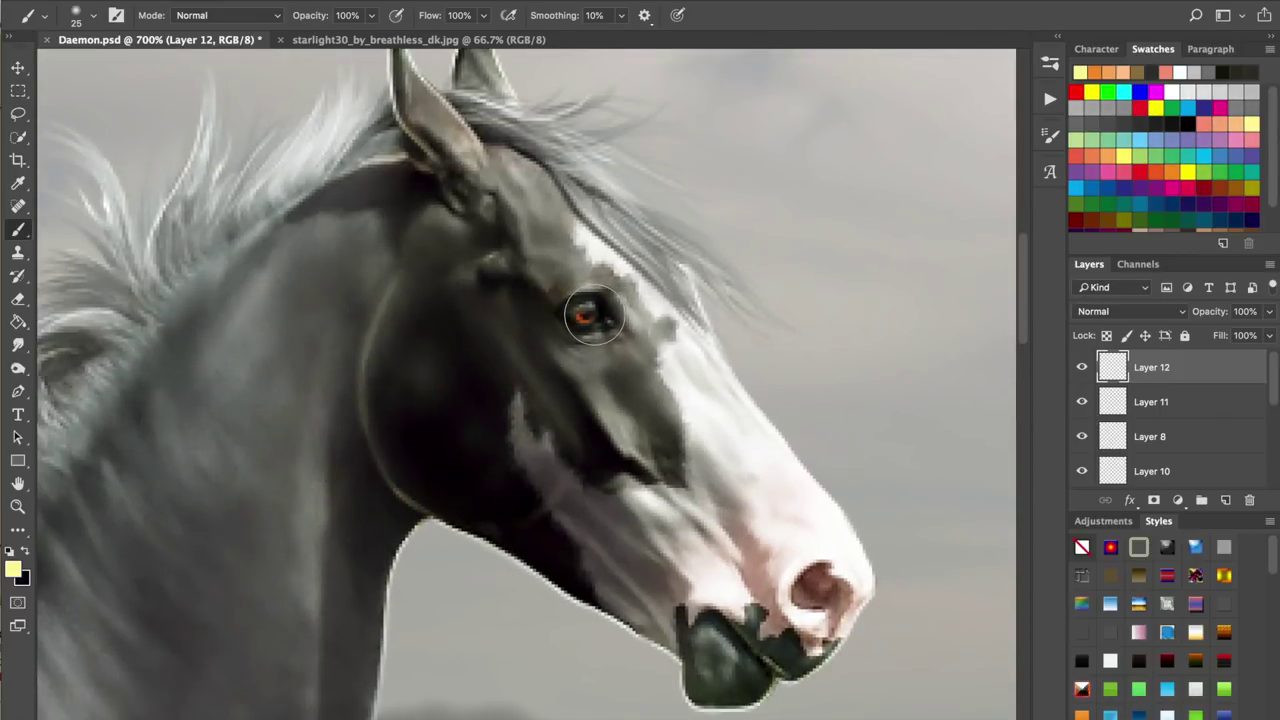
click(1081, 368)
click(1081, 368)
click(1081, 368)
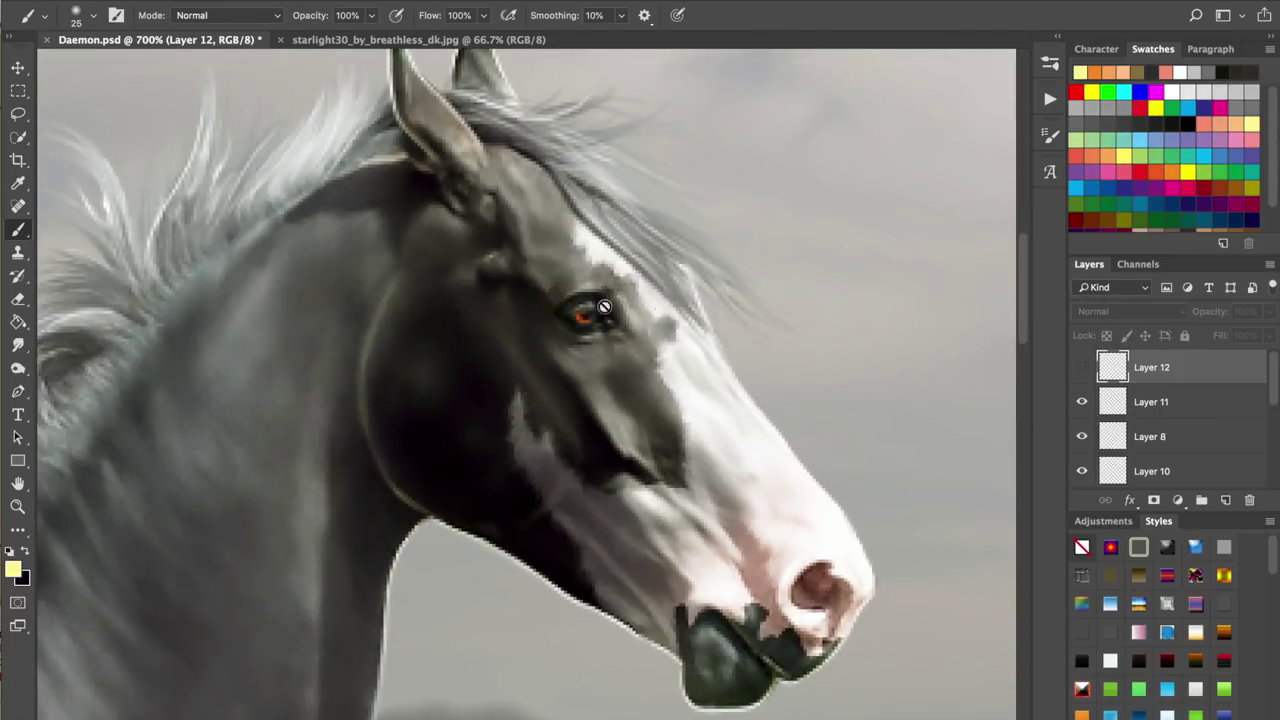
click(1081, 367)
key(bracketleft)
key(bracketleft)
key(bracketleft)
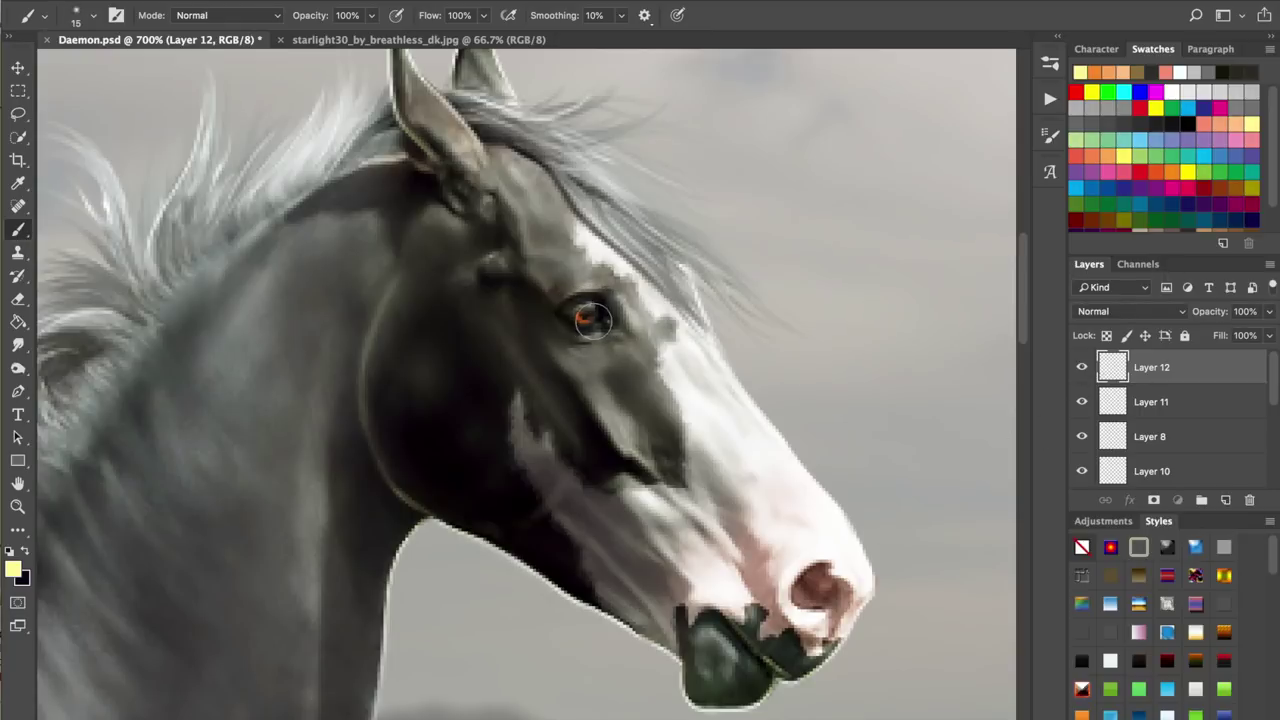
click(584, 315)
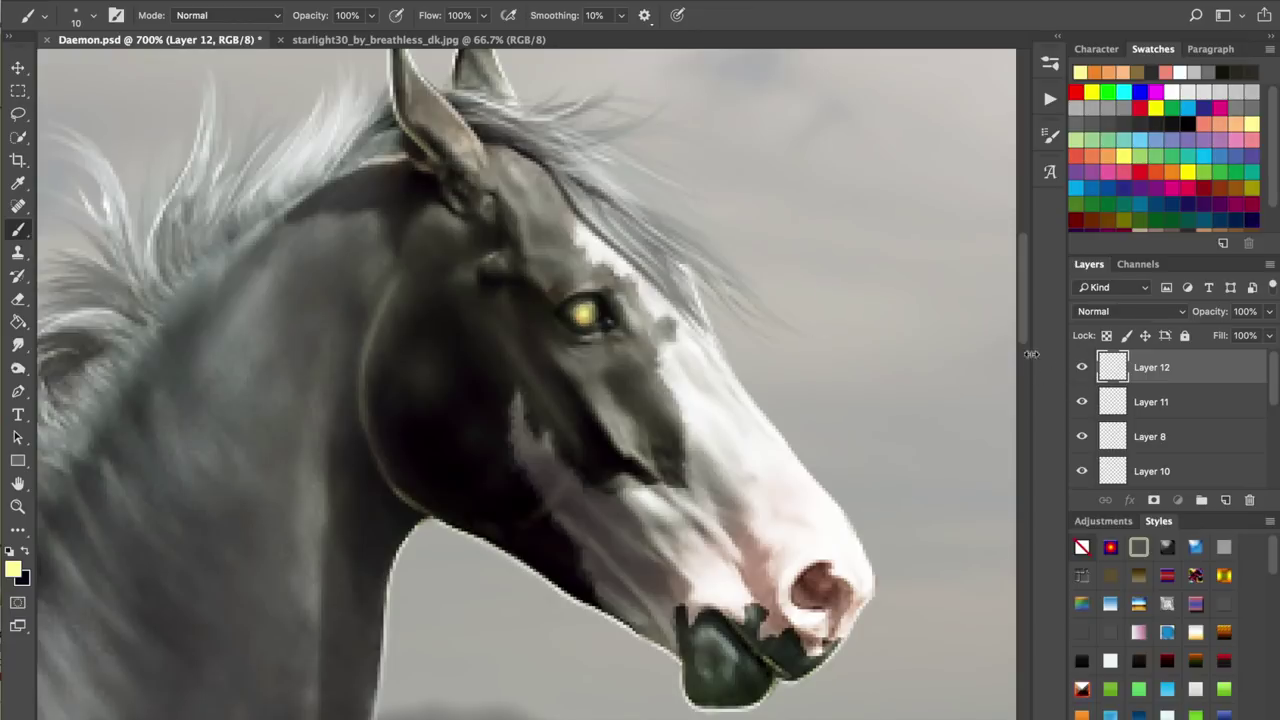
- Set the yellow glow layer's blend mode to Overlay and save the document
click(1102, 317)
click(1093, 501)
key(ctrl+minus)
key(ctrl+minus)
key(ctrl+minus)
key(ctrl+minus)
key(ctrl+minus)
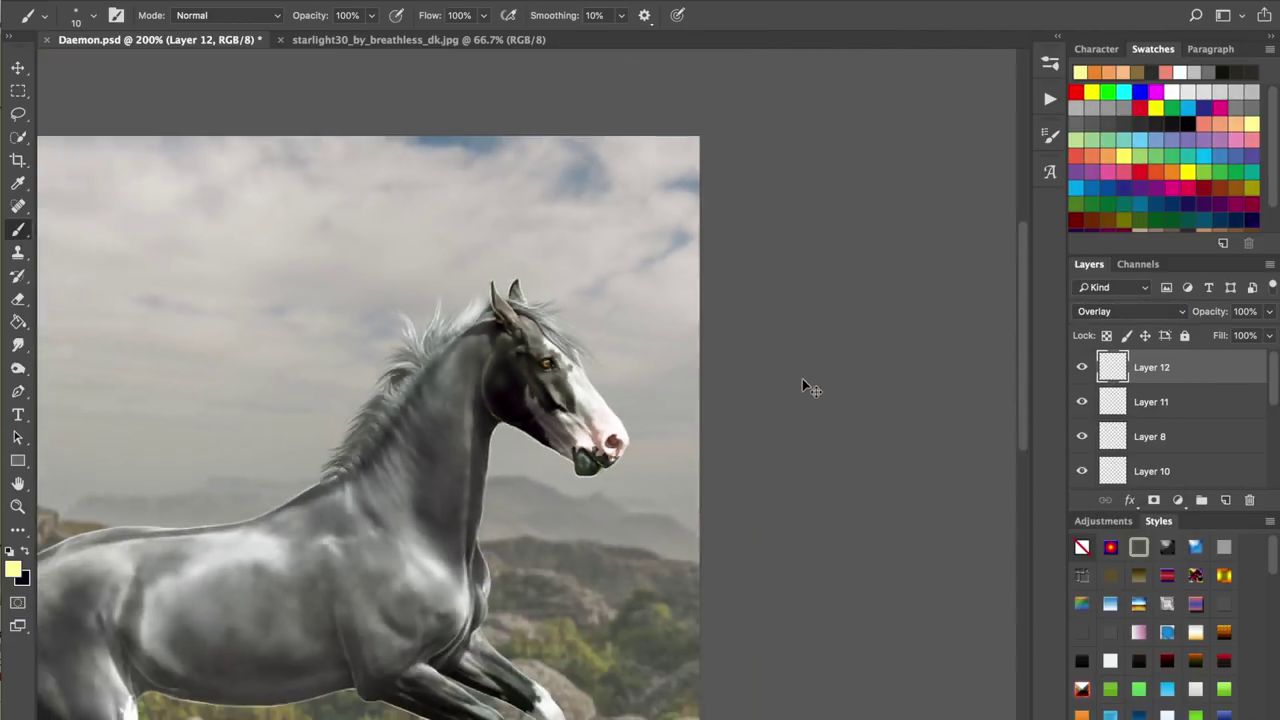
key(ctrl+minus)
key(ctrl+s)
- Try painting a dark green wash over the lower part of the picture on a new layer with a soft size 1100 brush
click(1226, 499)
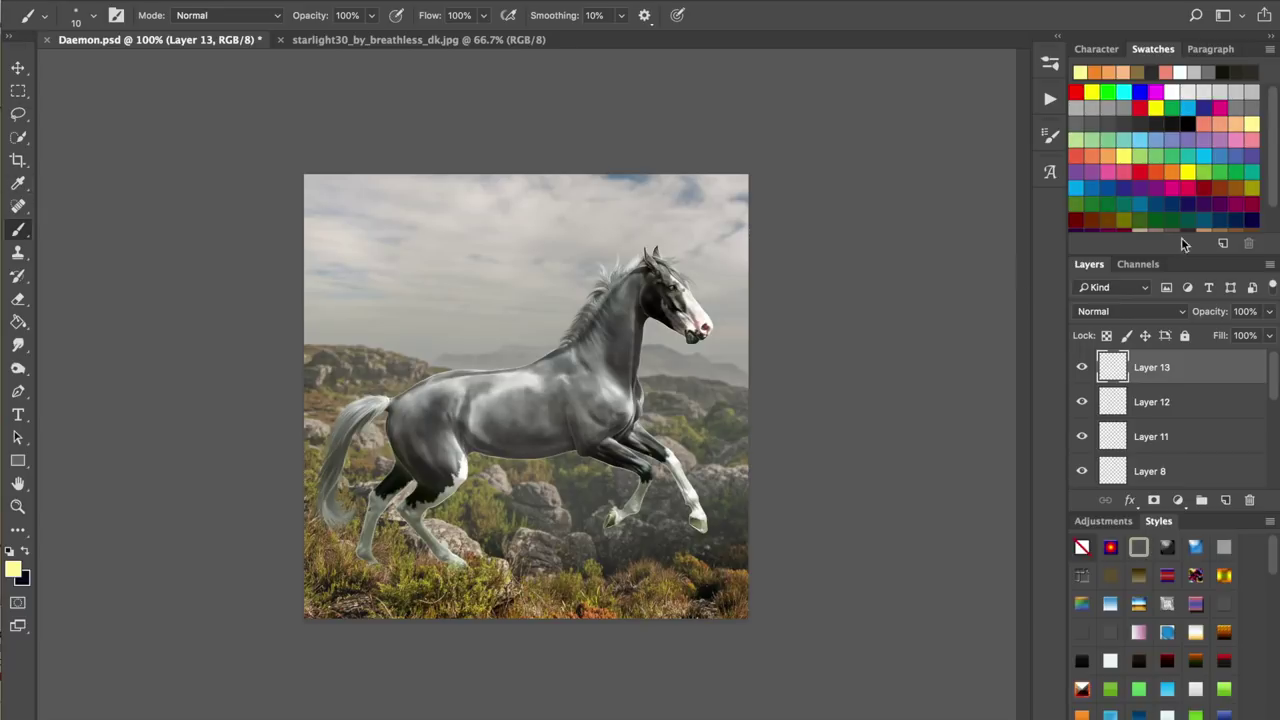
click(1135, 212)
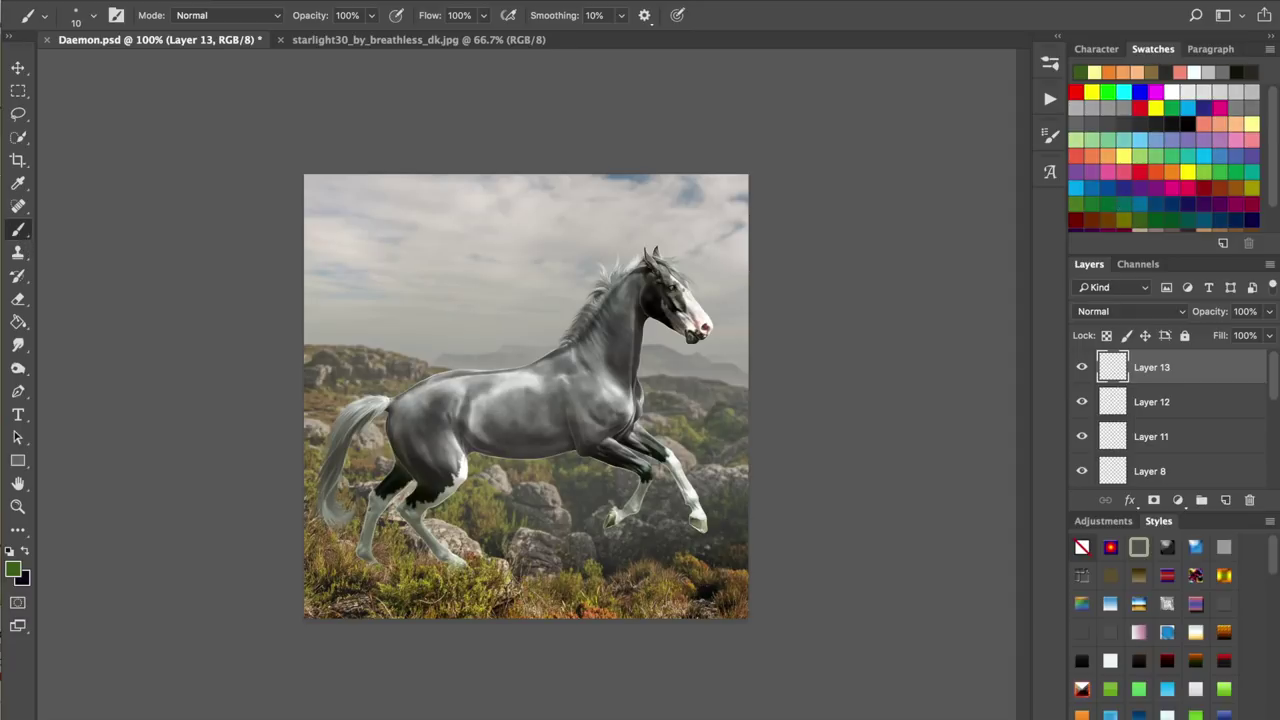
key(bracketright)
key(bracketright)
key(bracketright)
key(bracketright)
key(bracketright)
key(bracketright)
key(bracketright)
key(bracketright)
key(bracketright)
key(bracketright)
key(bracketright)
key(bracketright)
key(bracketright)
key(bracketright)
key(bracketright)
key(bracketright)
mouse_move(294, 464)
mouse_down()
mouse_move(550, 600)
mouse_move(771, 560)
mouse_up()
- Try the Multiply blend mode on the green wash and delete its layer
click(1115, 313)
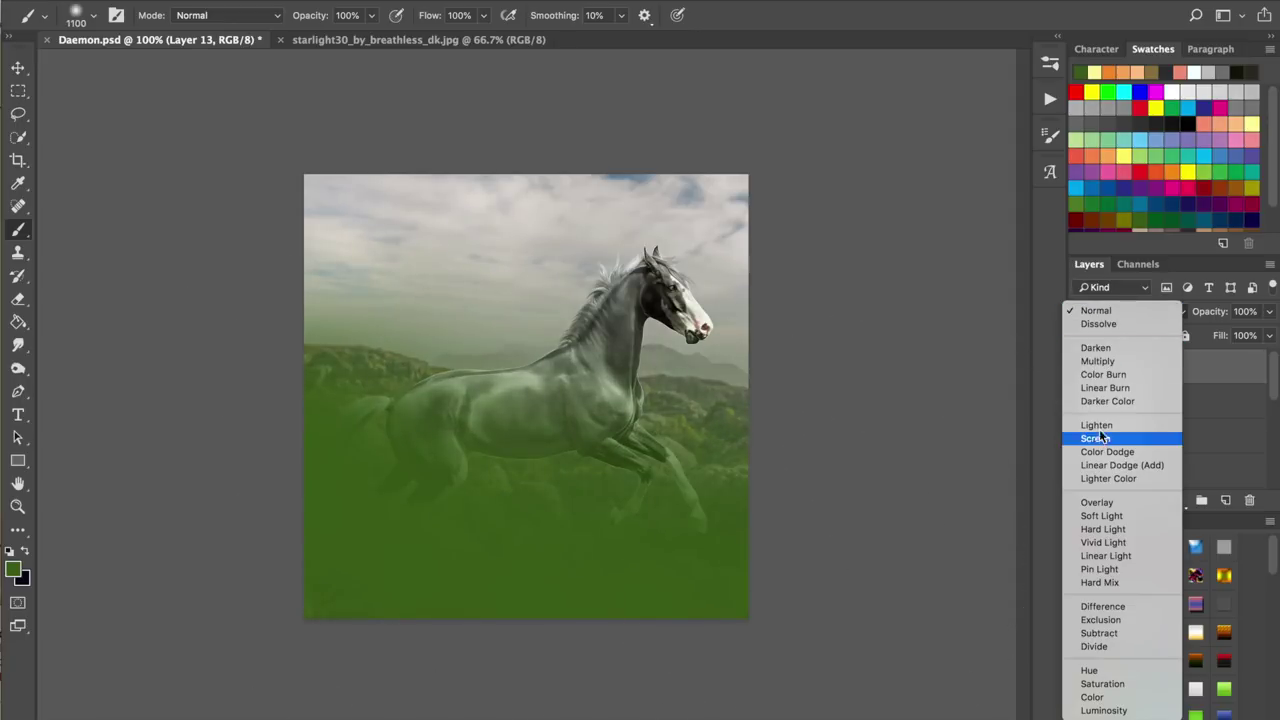
click(1098, 362)
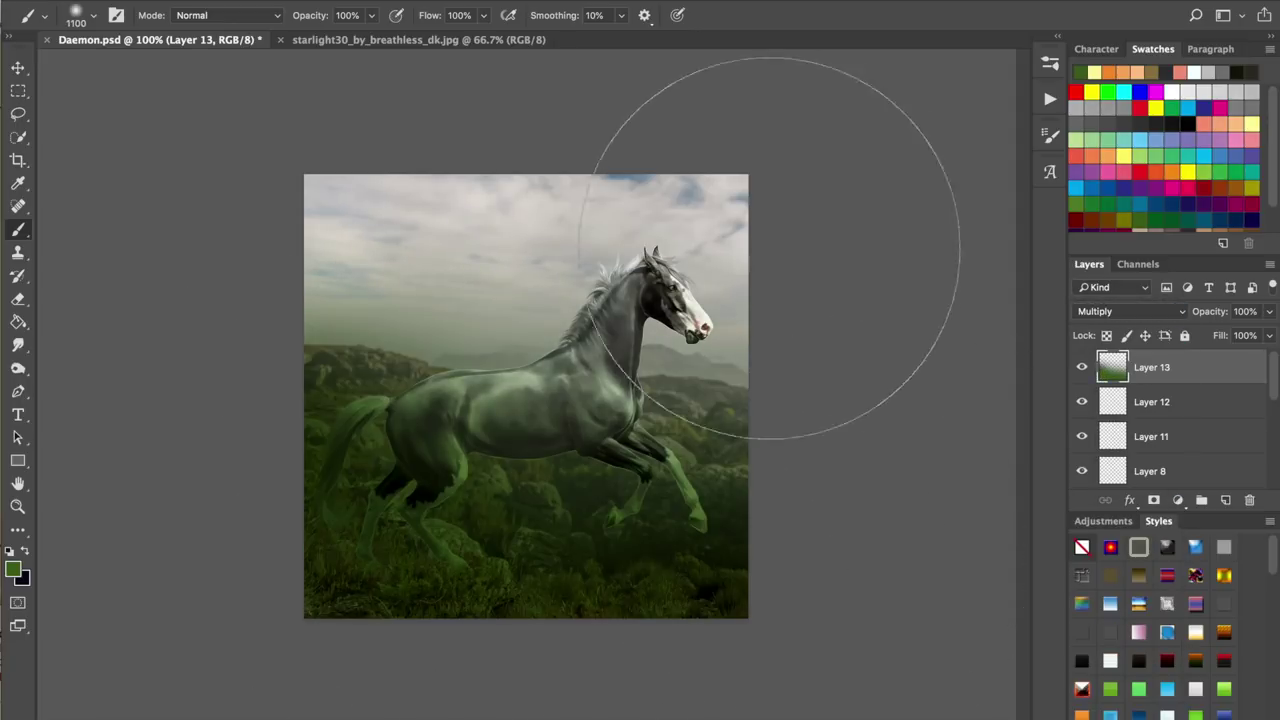
click(1249, 500)
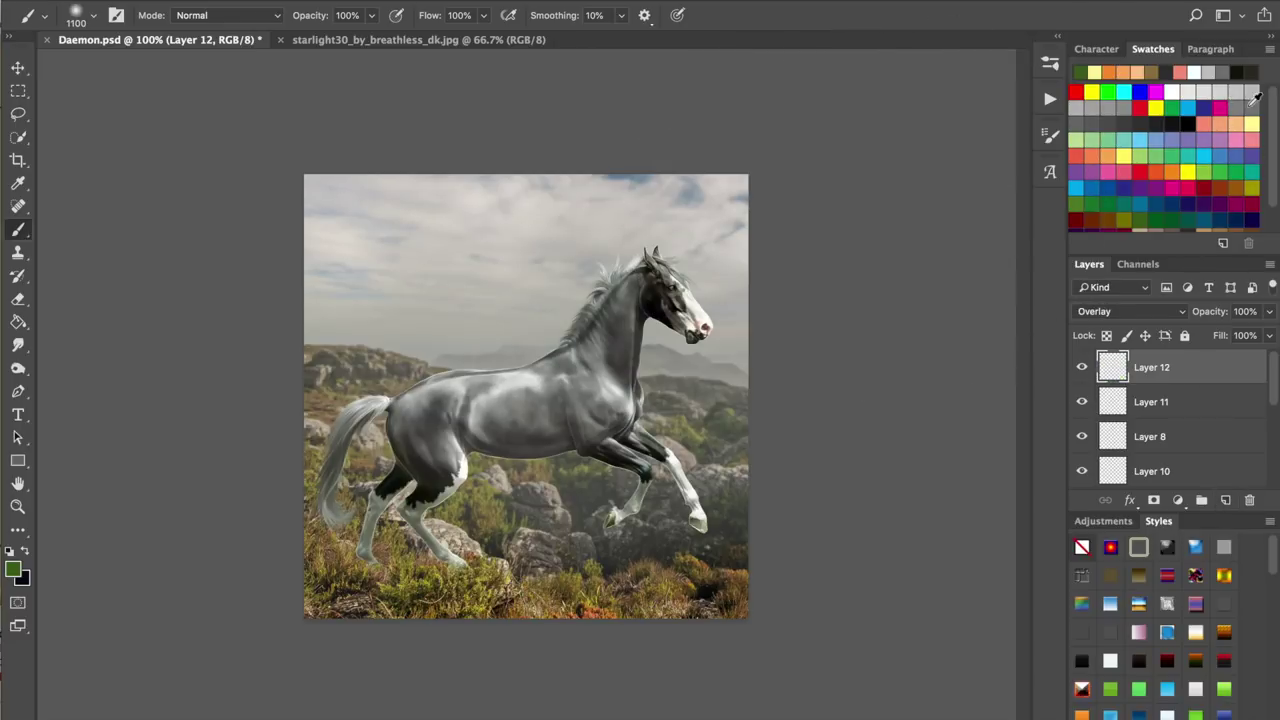
- Paint a mid-gray wash over the lower scene on a new layer instead of Layer 12, and set it to Multiply
click(1252, 104)
mouse_move(570, 606)
mouse_down()
mouse_move(664, 526)
mouse_move(596, 506)
mouse_up()
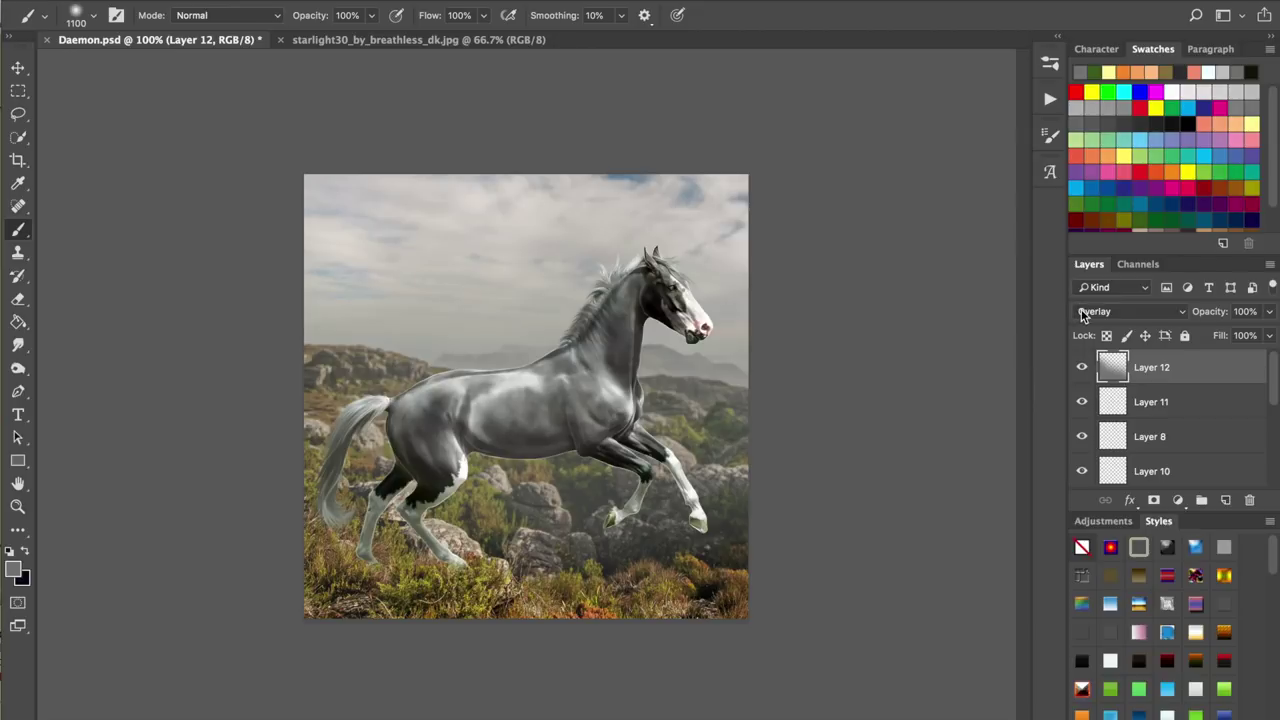
key(ctrl+z)
click(1224, 501)
drag(400, 568, 345, 480)
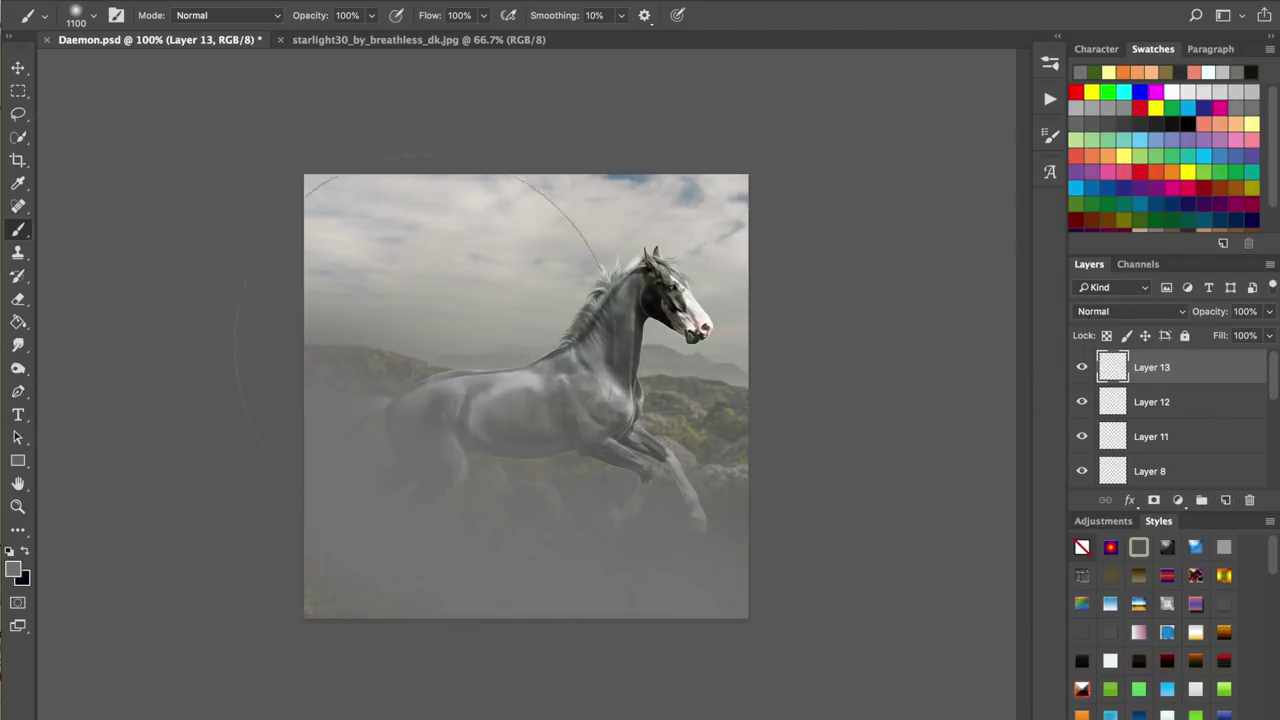
click(1099, 310)
click(1098, 353)
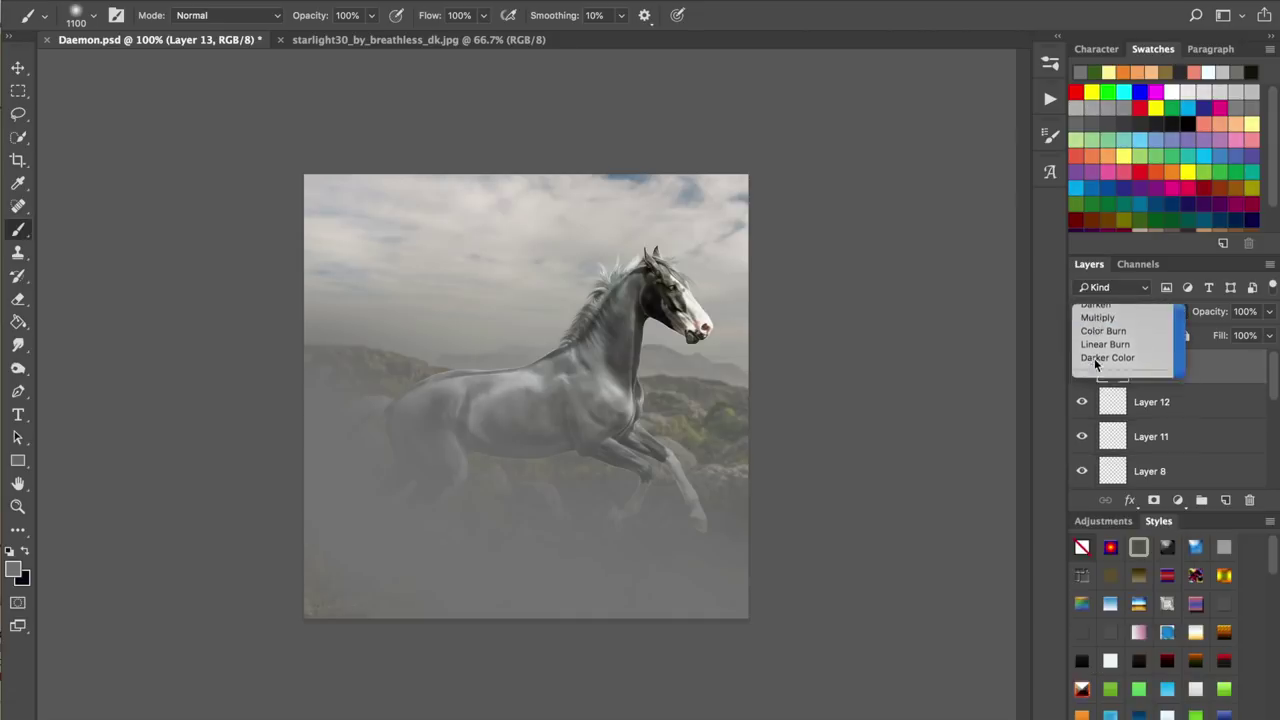
- Erase the gray Multiply wash around the horse and the upper scene with a soft size 1000 eraser
click(18, 299)
key(bracketright)
key(bracketright)
key(bracketright)
key(bracketright)
key(bracketright)
key(bracketright)
key(bracketright)
key(bracketright)
key(bracketright)
key(bracketright)
key(bracketright)
key(bracketright)
key(bracketright)
key(bracketright)
key(bracketright)
key(bracketright)
key(bracketright)
key(bracketright)
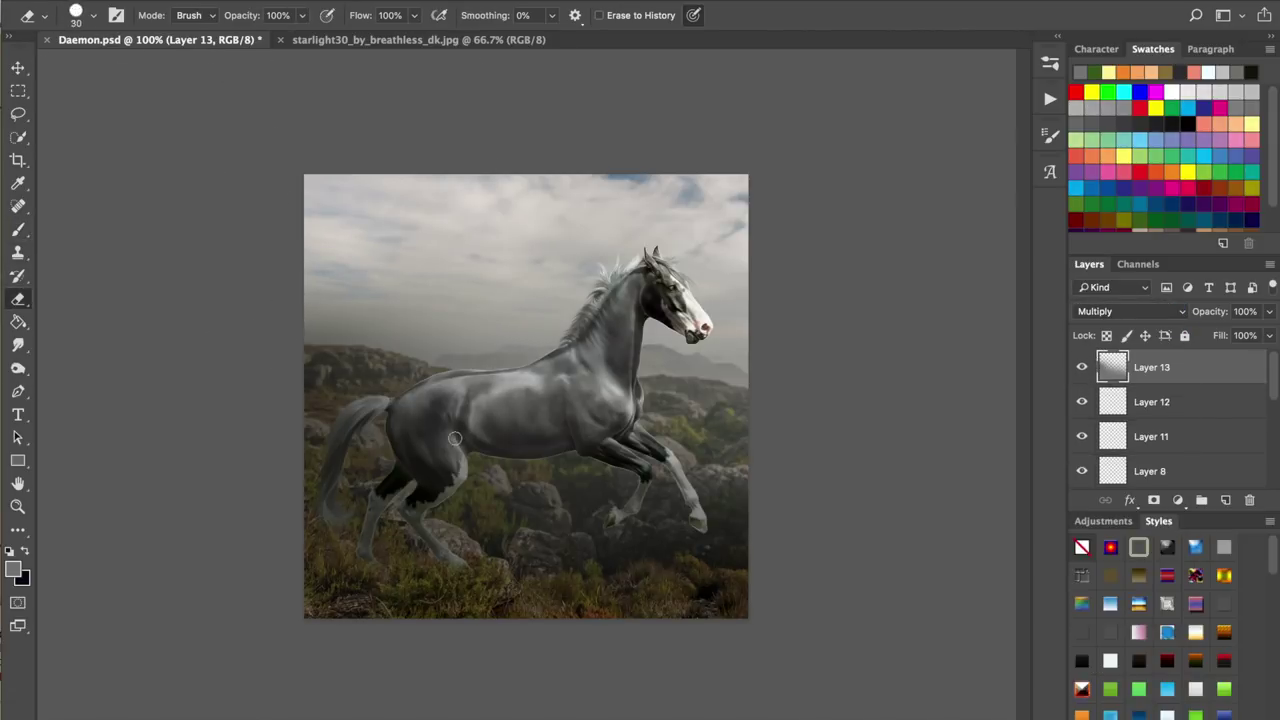
right_click(138, 57)
double_click(133, 191)
key(bracketright)
key(bracketright)
key(bracketright)
key(bracketright)
key(bracketright)
key(bracketright)
key(bracketright)
key(bracketright)
key(bracketright)
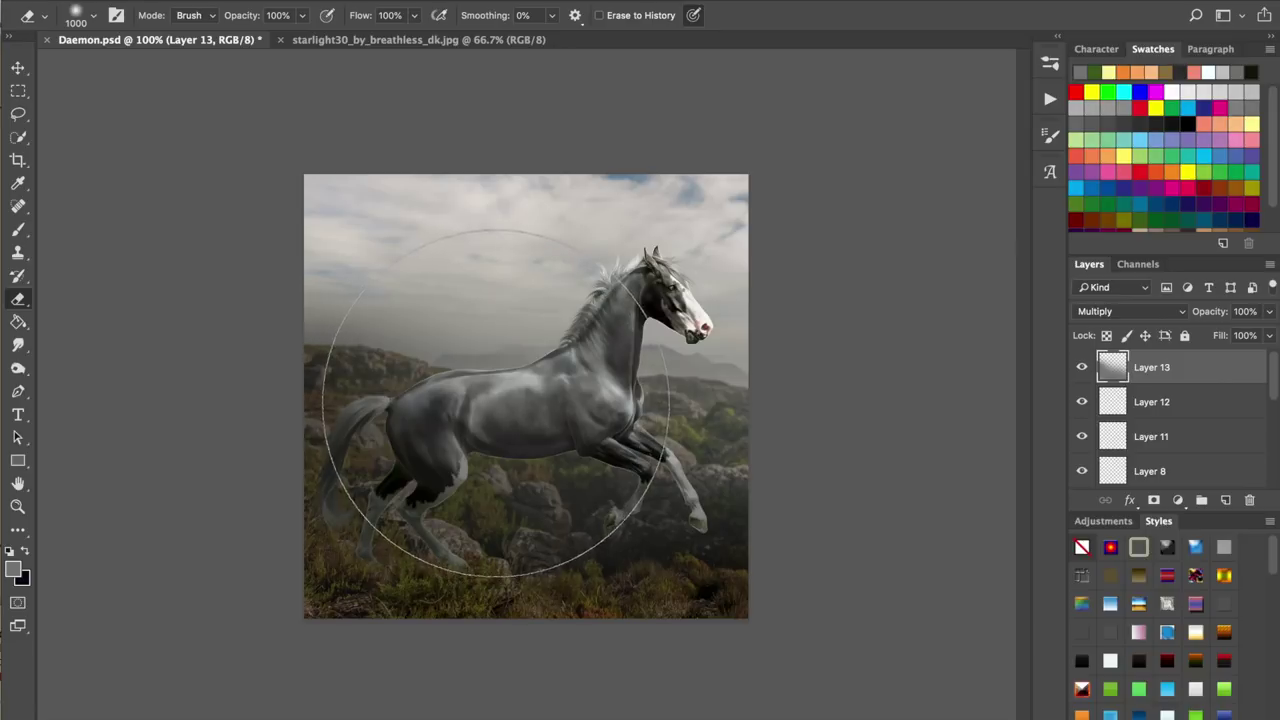
click(505, 410)
click(662, 405)
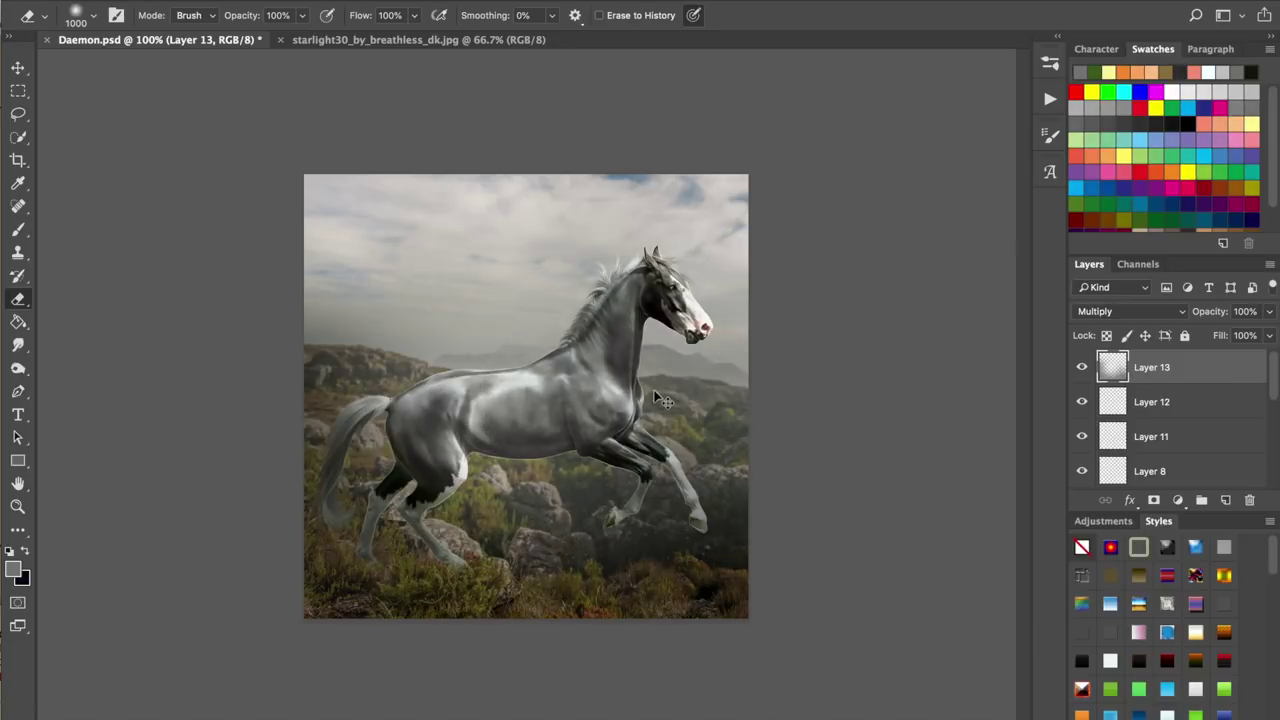
key(alt+super+z)
click(607, 375)
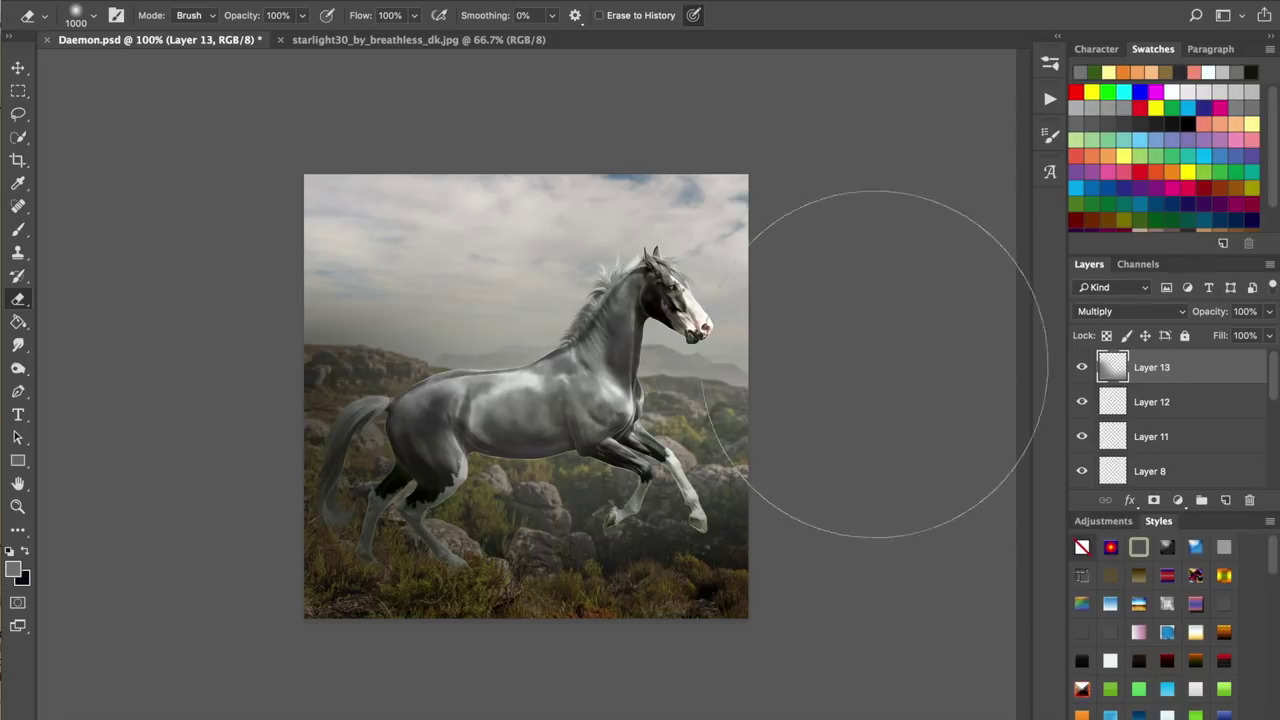
click(353, 342)
- Compare the picture with and without the gray wash on Layer 13, and save the document
click(1082, 367)
click(1082, 367)
key(super+s)
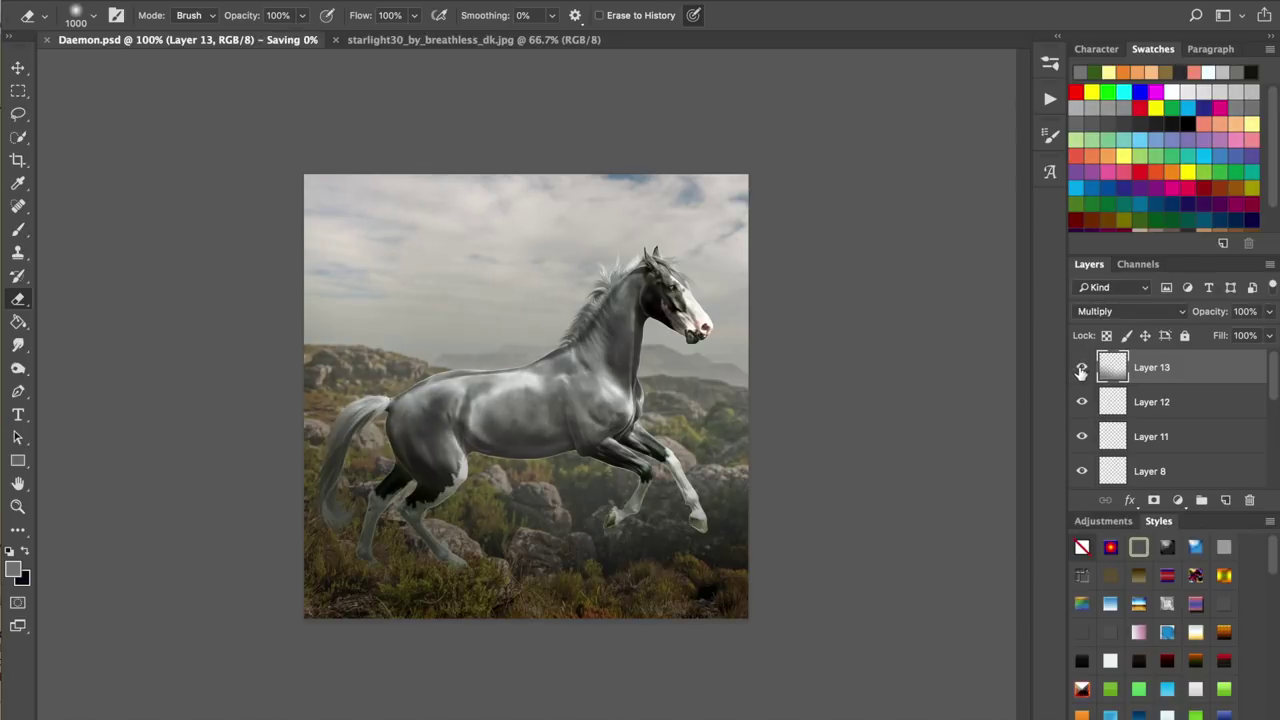
- Add a new layer directly above Layer 1 and sample a near-black color from the dark grass near the picture's lower-right corner
drag(1275, 392, 1273, 505)
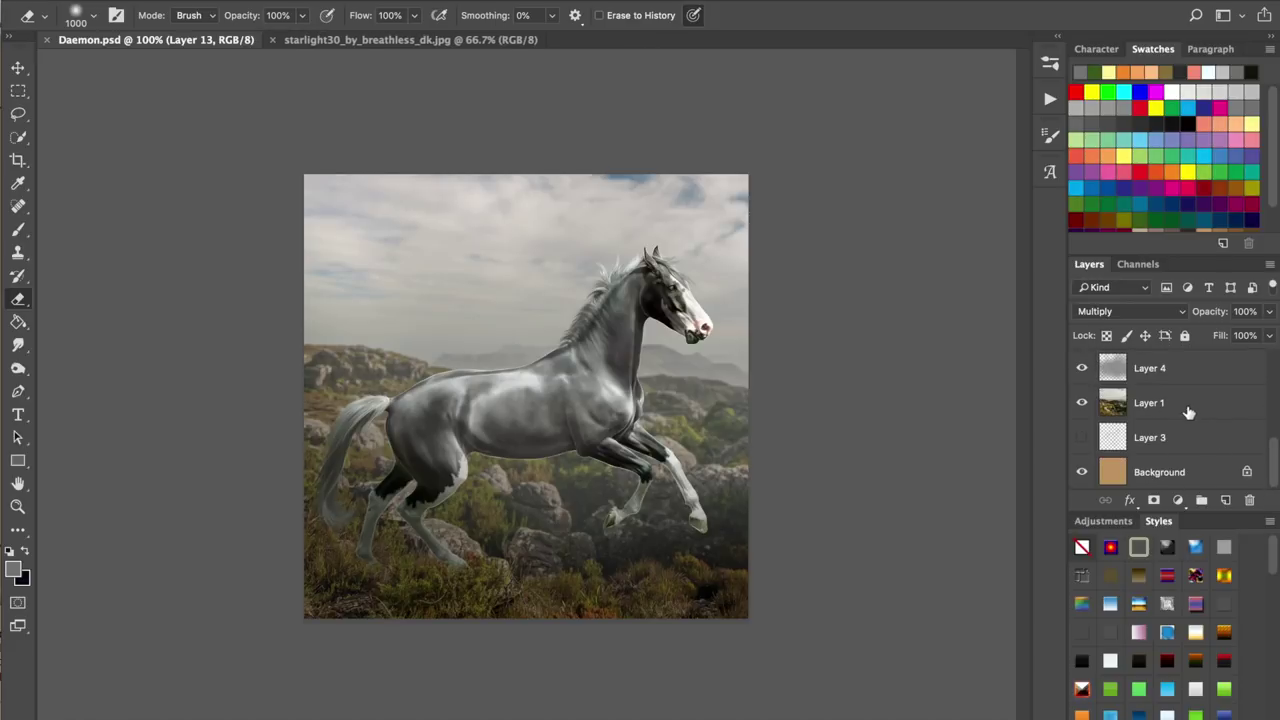
click(1190, 413)
click(1225, 500)
click(18, 183)
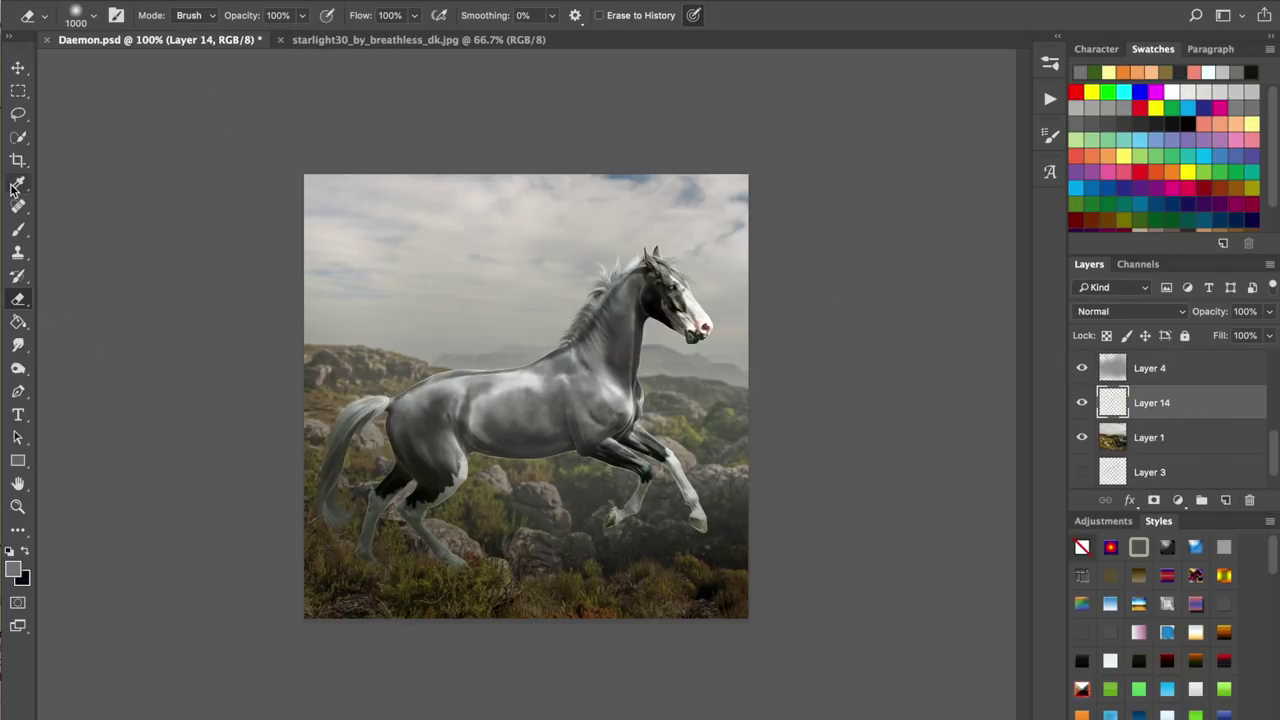
click(718, 585)
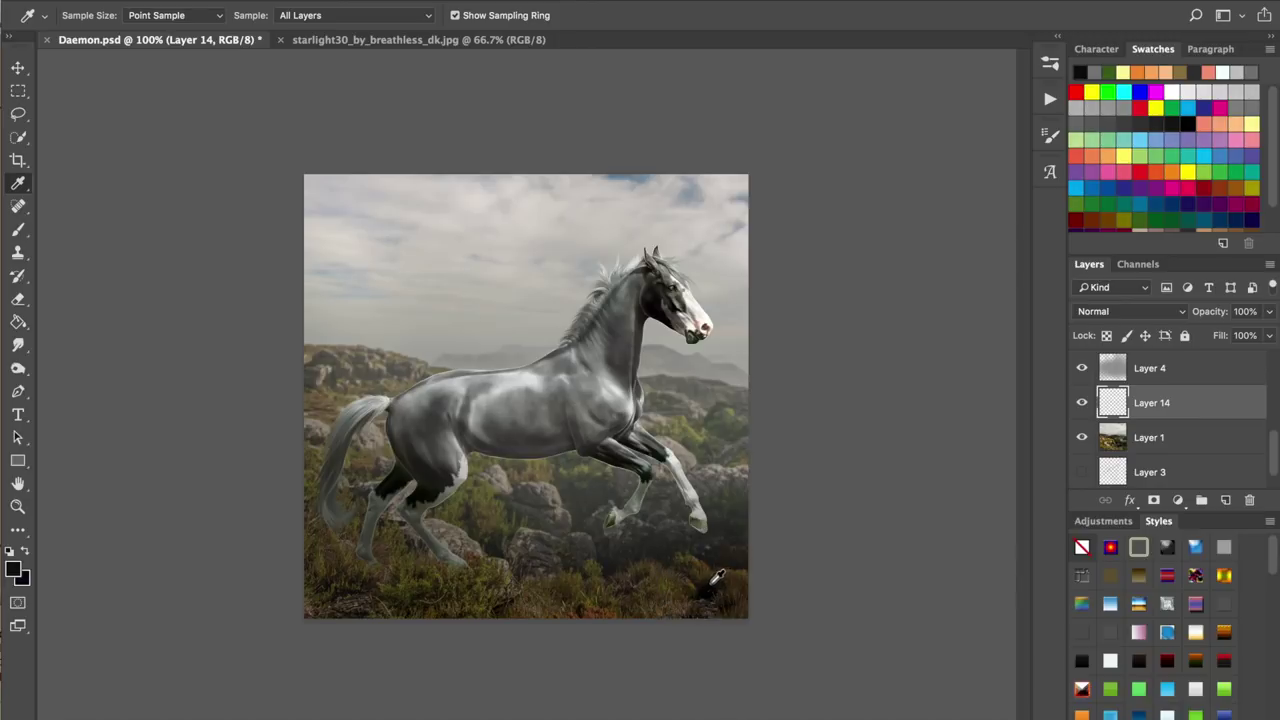
- Paint a dark ground shadow across the grass beneath the horse with a soft size 25 brush
click(19, 230)
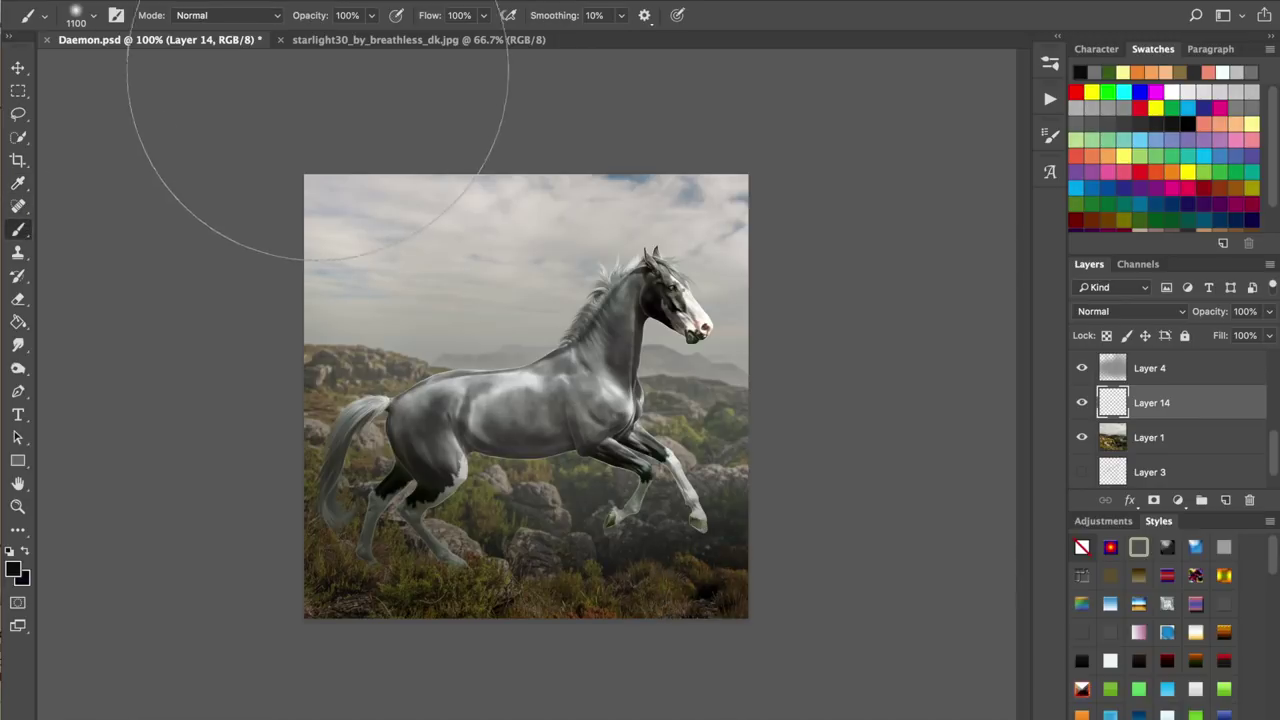
click(338, 40)
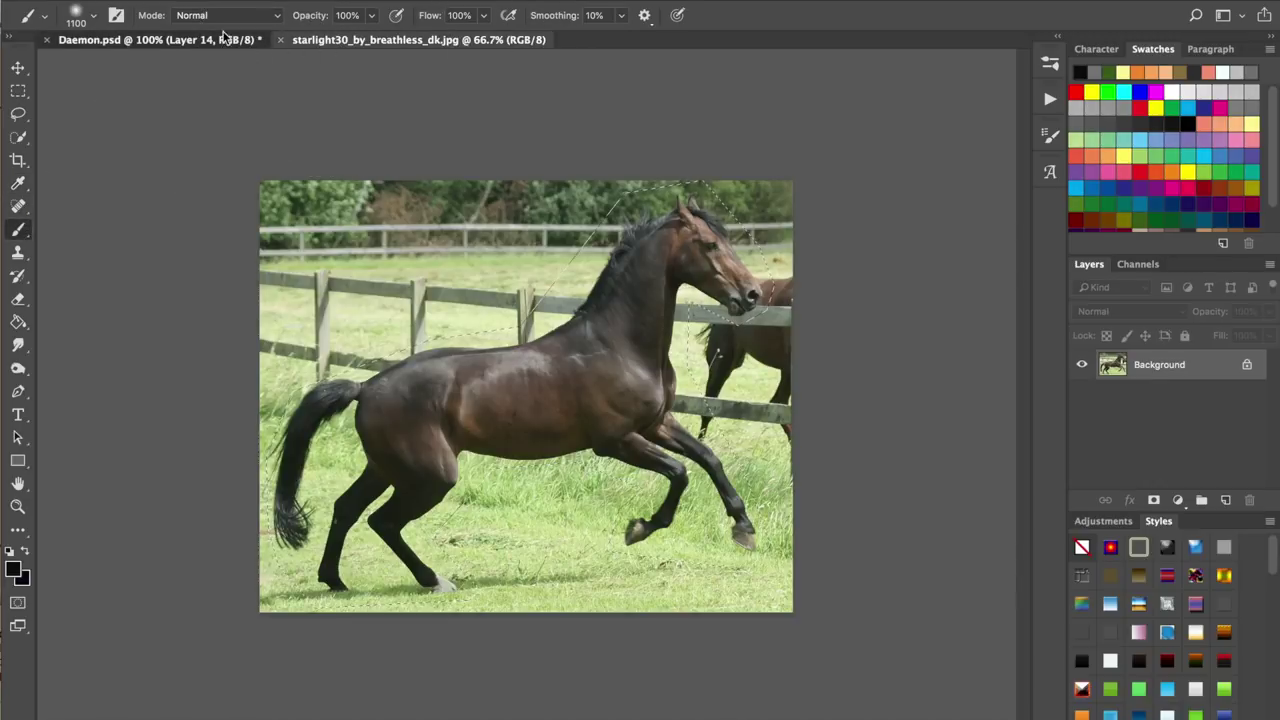
click(232, 40)
key(bracketleft)
key(bracketleft)
key(bracketleft)
key(bracketleft)
key(bracketleft)
key(bracketleft)
key(bracketleft)
key(bracketleft)
key(bracketleft)
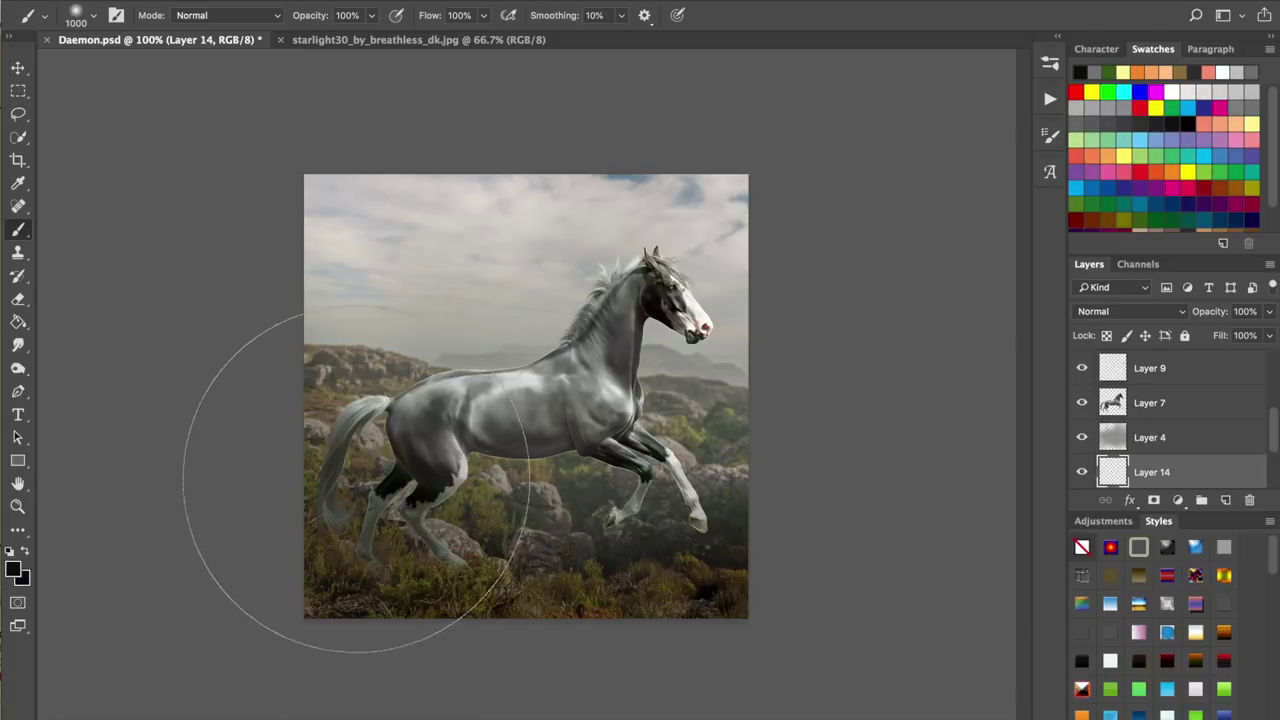
key(bracketleft)
key(bracketleft)
key(bracketleft)
key(bracketleft)
key(bracketleft)
key(bracketleft)
key(bracketleft)
key(bracketleft)
key(bracketleft)
key(bracketleft)
key(bracketleft)
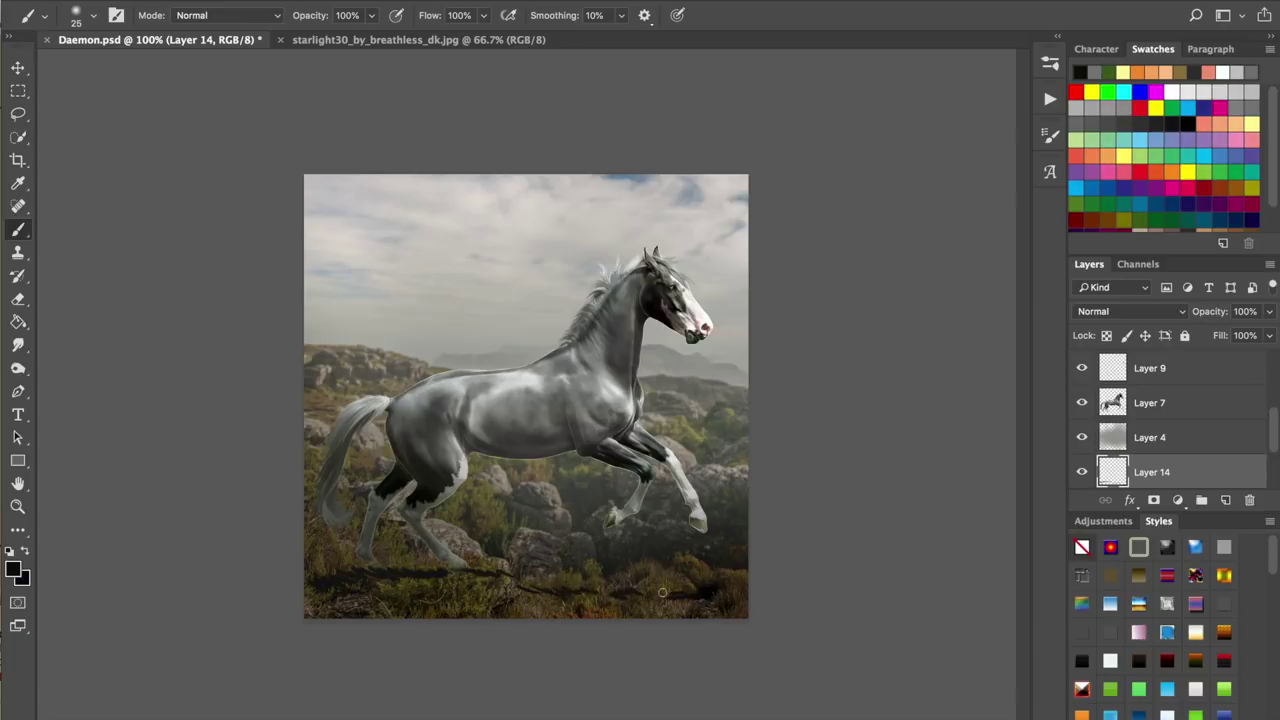
- Apply a Gaussian Blur with a 6.4-pixel radius to the ground shadow and set its layer to Multiply
click(493, 3)
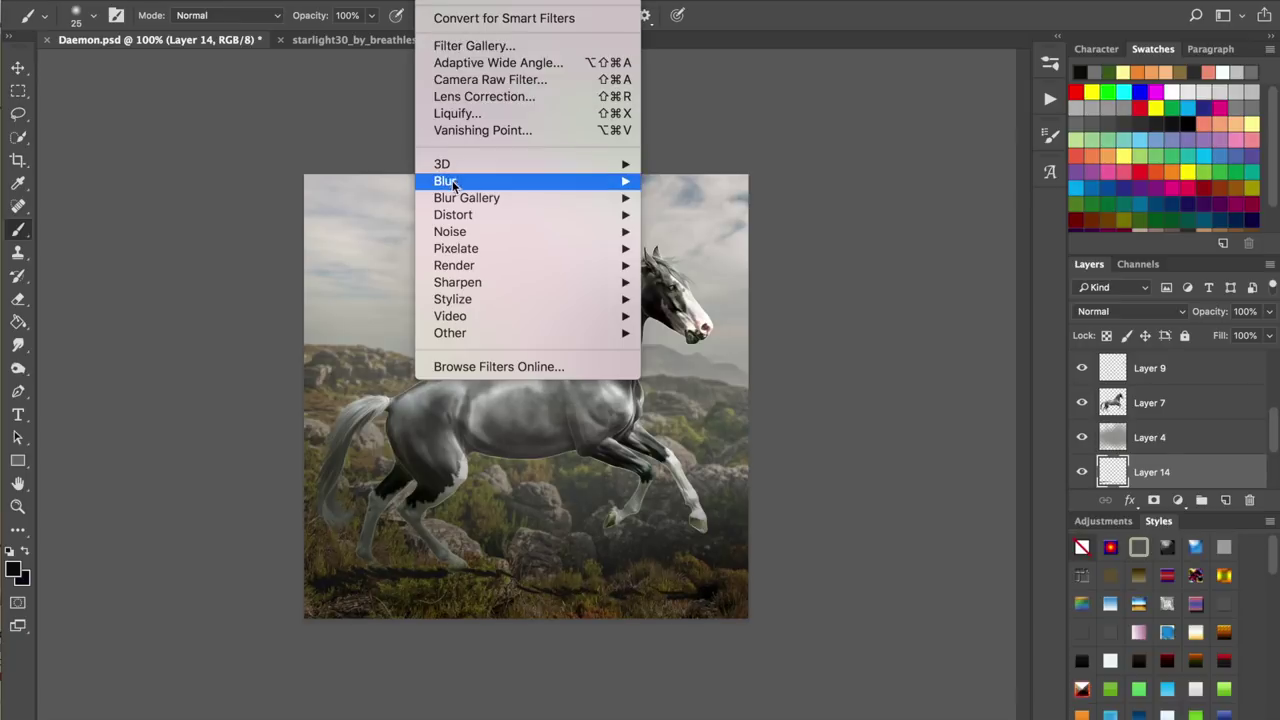
mouse_move(456, 182)
click(690, 248)
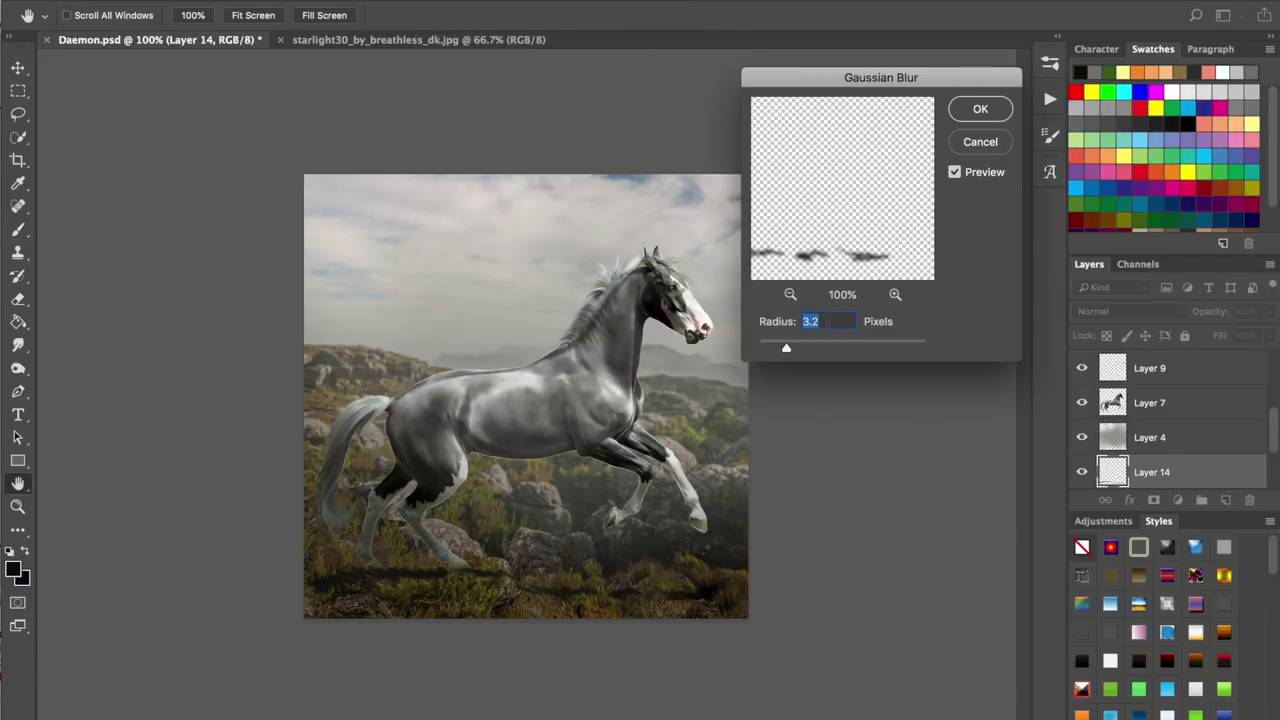
drag(786, 347, 809, 345)
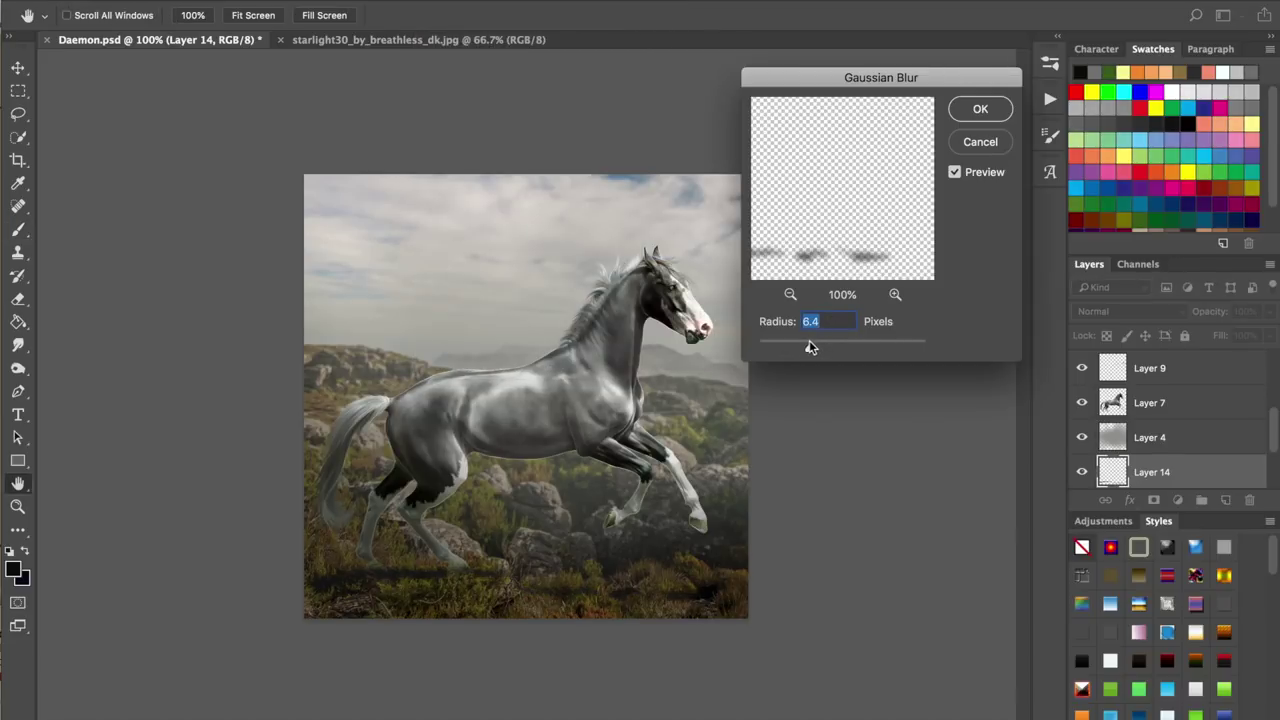
click(980, 110)
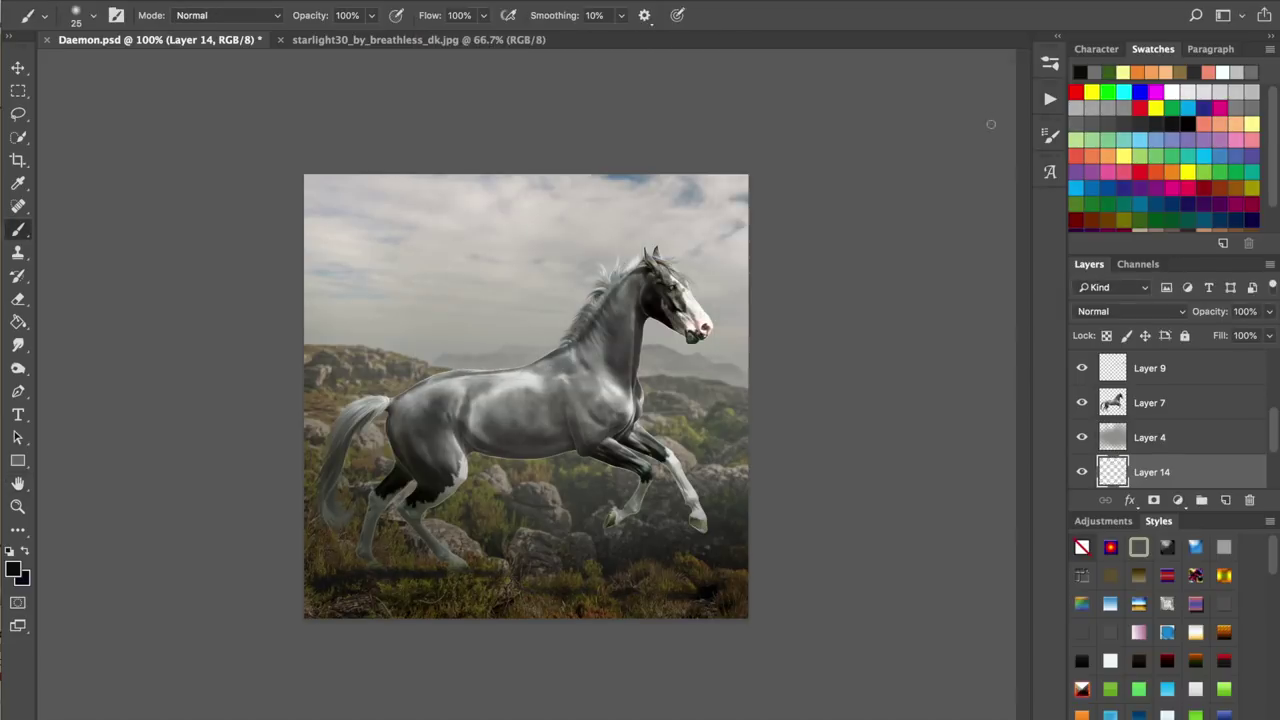
click(1092, 311)
click(1081, 367)
- Apply a Motion Blur to the ground shadow with an angle of -81° and a distance of 20 pixels
click(430, 2)
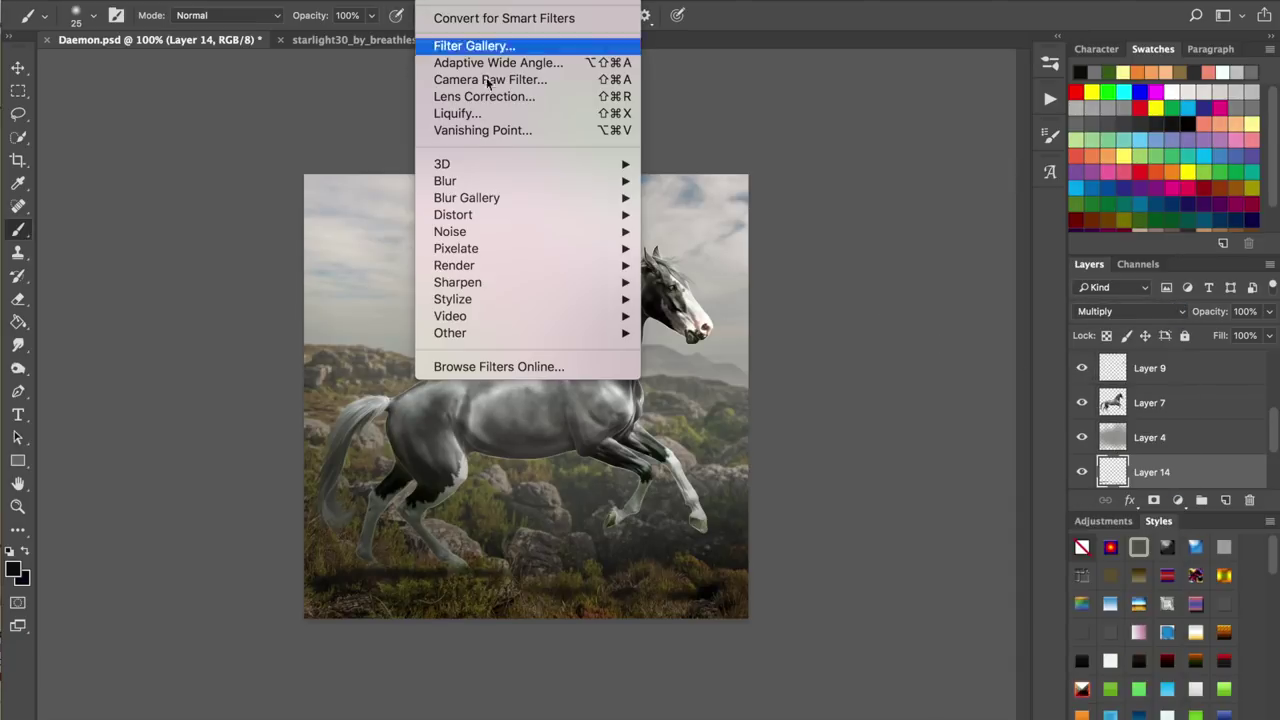
mouse_move(600, 185)
click(724, 283)
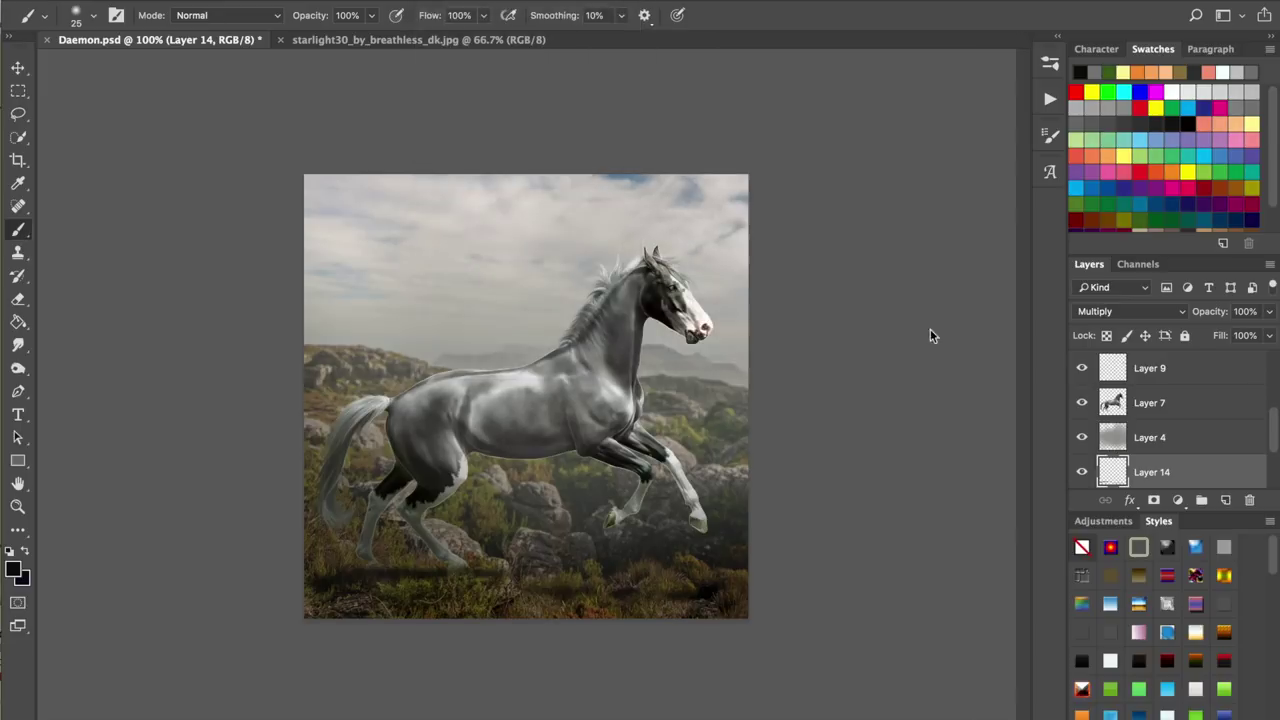
drag(1099, 265, 1101, 262)
drag(975, 323, 981, 327)
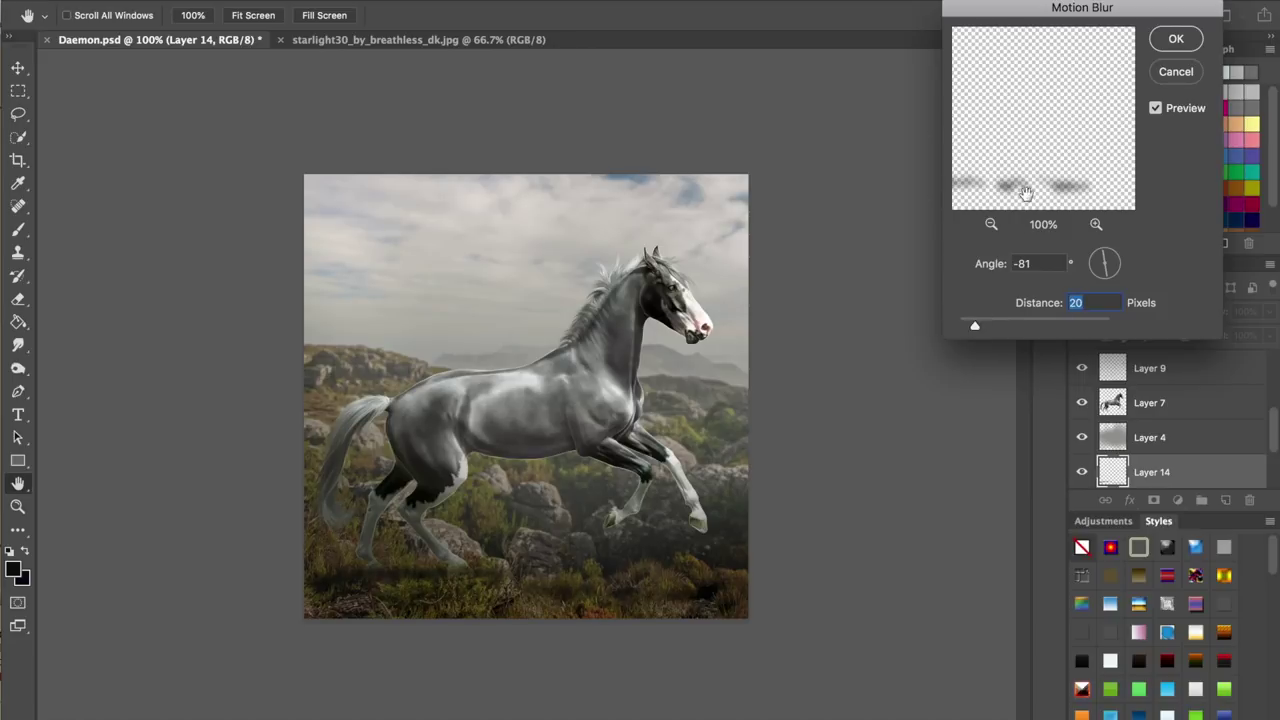
click(1176, 40)
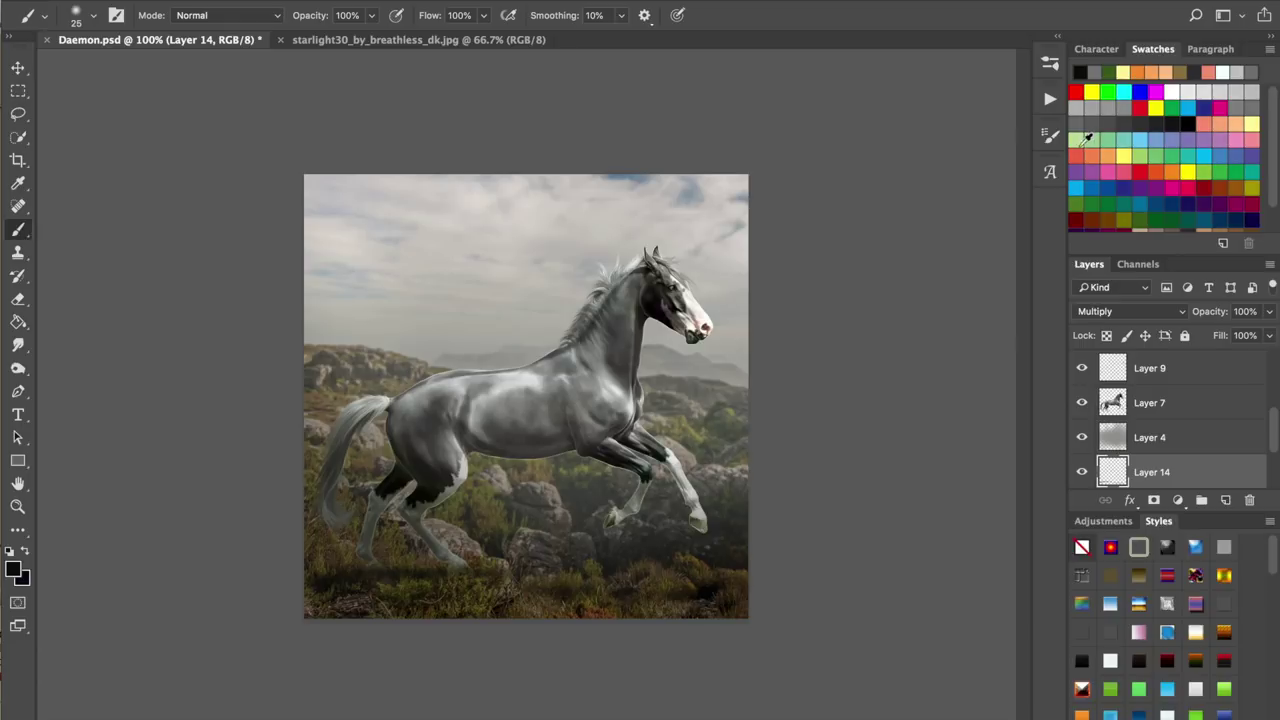
- Load the horse's outline from Layer 7 as a selection and add a new layer above Layer 12
click(1113, 400)
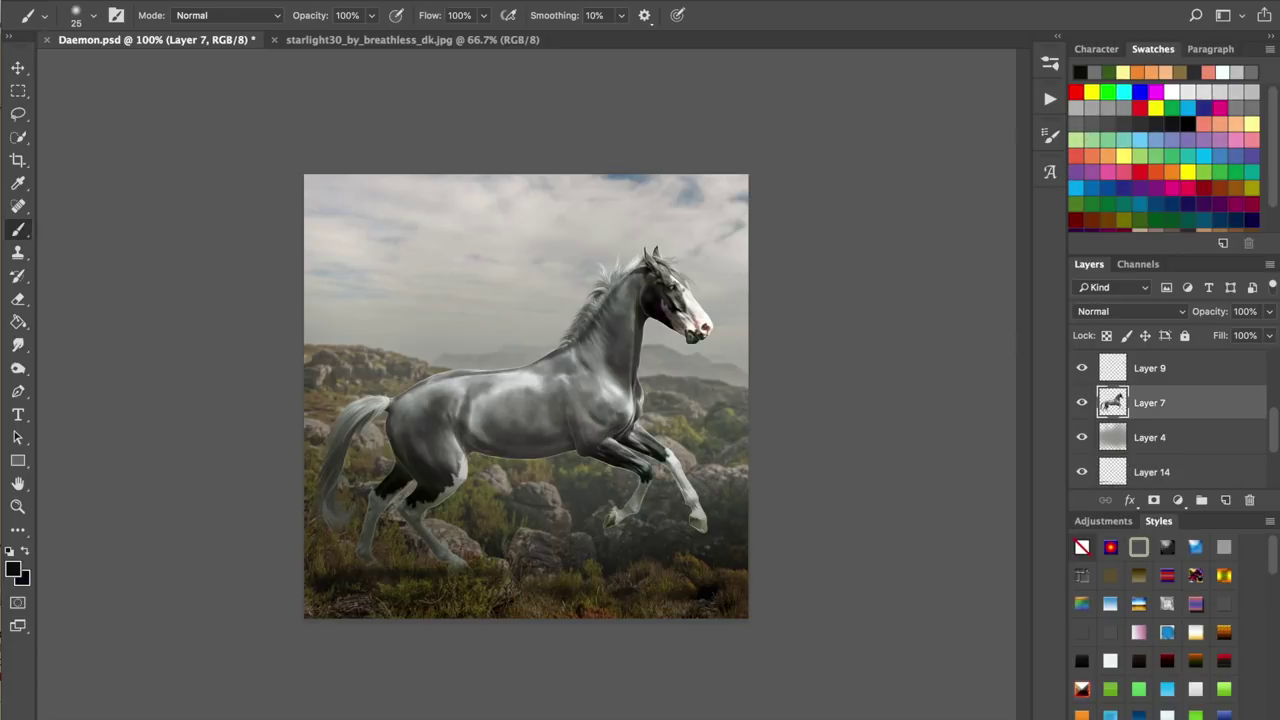
click(422, 0)
mouse_move(380, 0)
click(389, 338)
click(765, 437)
scroll(1165, 402, up, 3)
click(1225, 500)
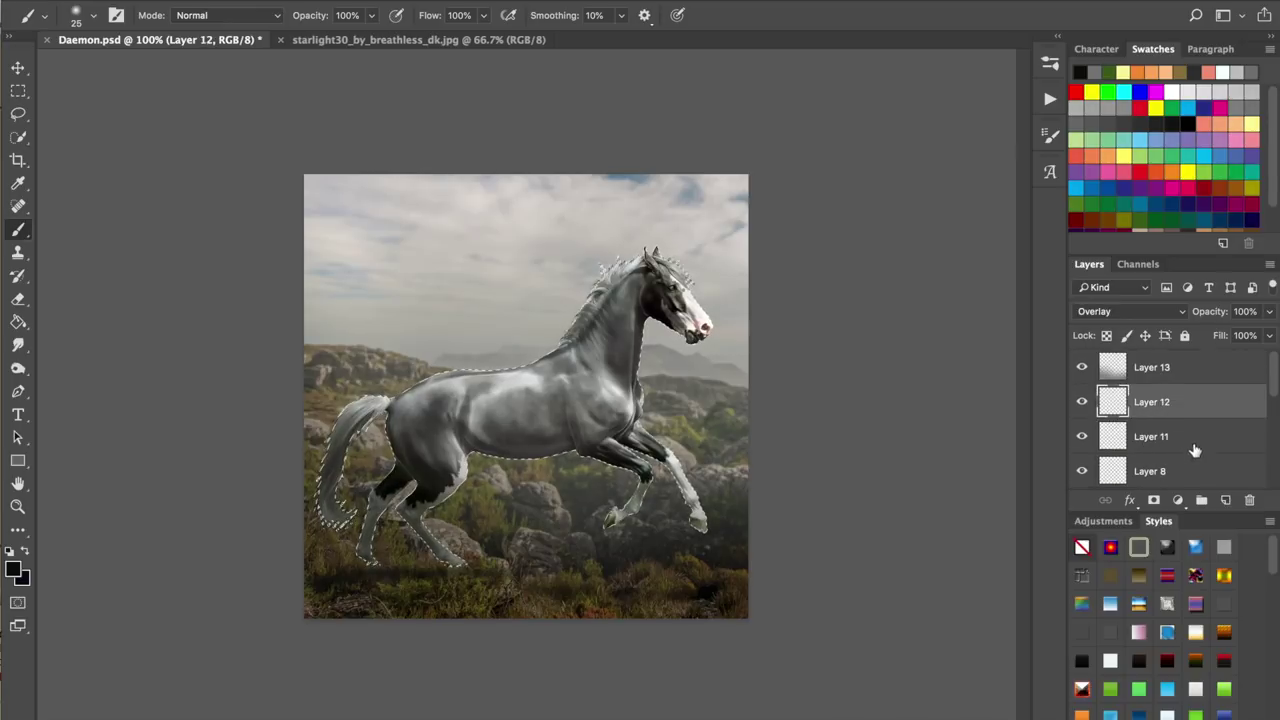
- Paint an olive-brown tint sampled from the background onto the selected horse's legs and underside with a soft size 600 brush
click(20, 183)
click(318, 465)
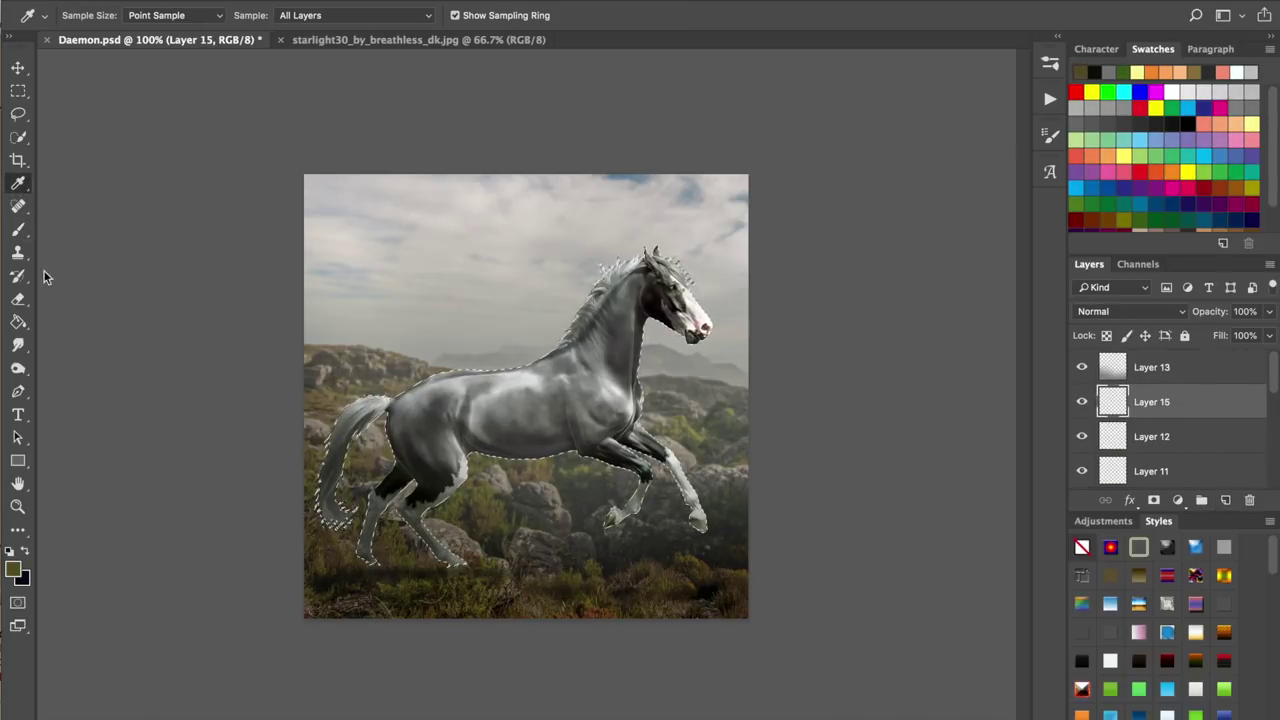
click(18, 229)
key(bracketright)
key(bracketright)
key(bracketright)
key(bracketright)
key(bracketright)
key(bracketright)
key(bracketright)
key(bracketright)
key(bracketright)
key(bracketright)
key(bracketright)
key(bracketright)
key(bracketright)
key(bracketright)
key(bracketright)
key(bracketright)
key(bracketright)
key(bracketright)
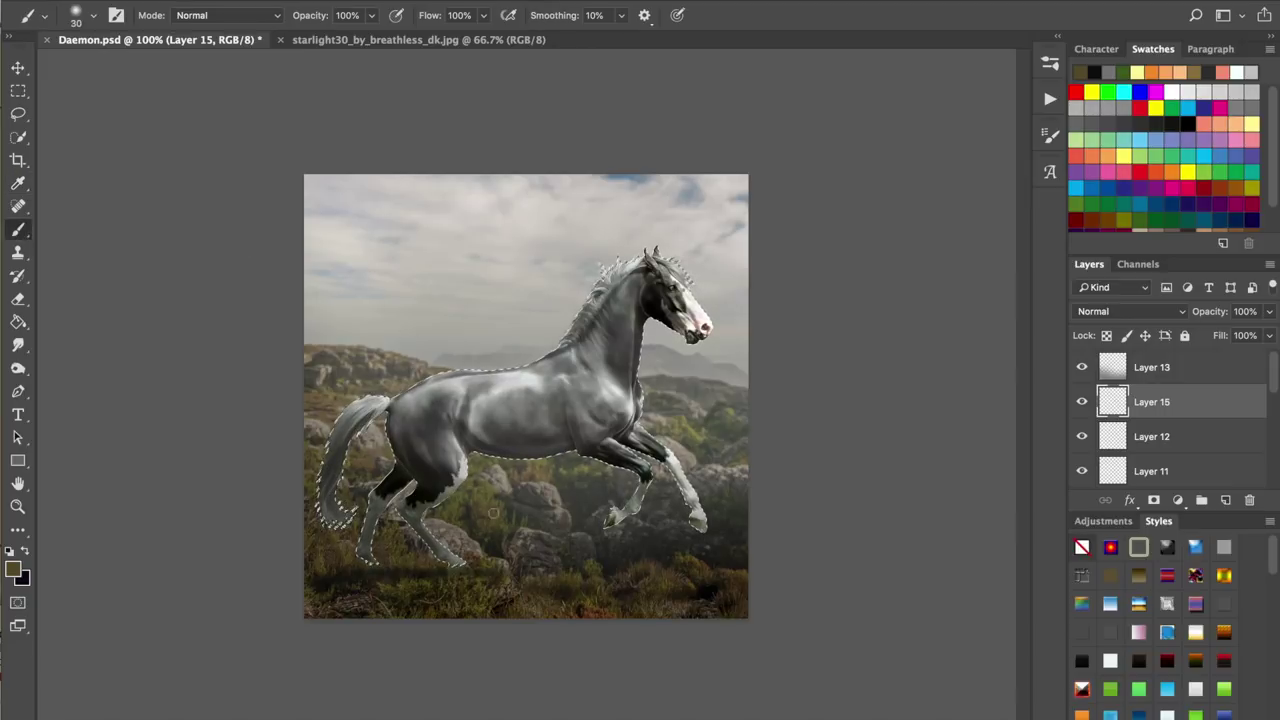
key(bracketright)
mouse_move(302, 520)
mouse_down()
mouse_move(337, 576)
mouse_move(423, 610)
mouse_move(543, 609)
mouse_up()
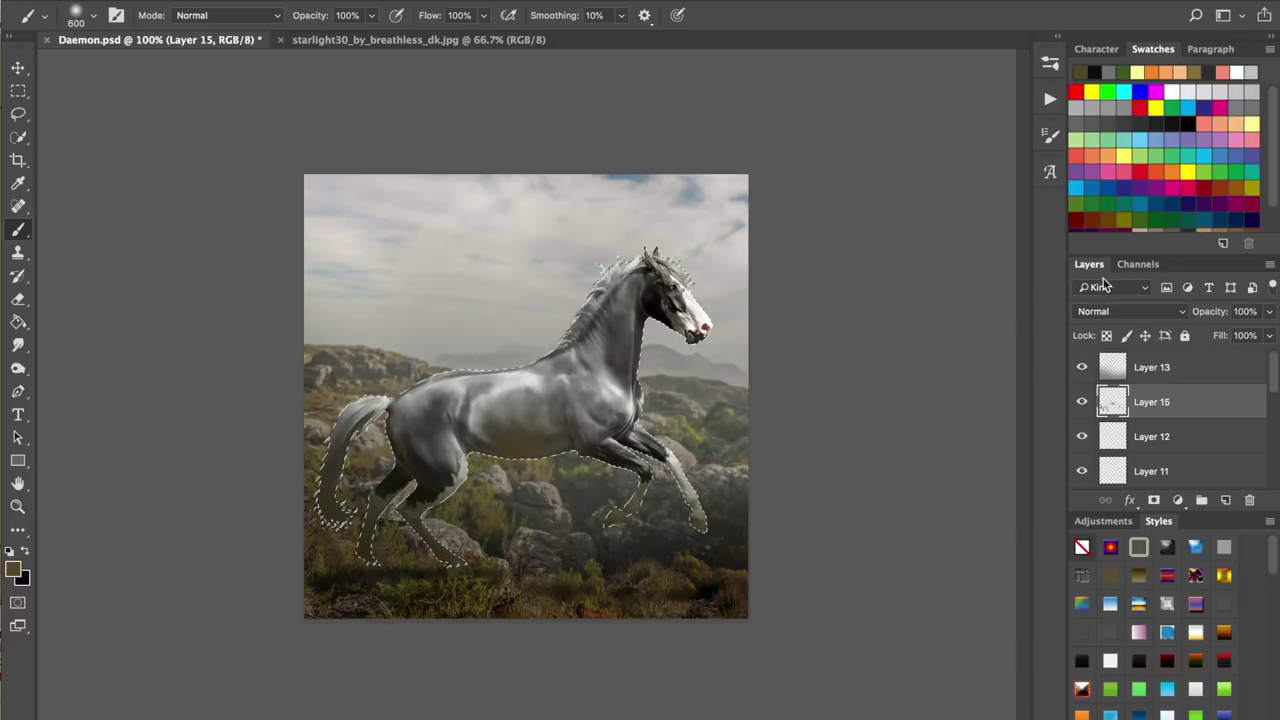
- Set the olive-brown tint layer's blend mode to Soft Light and clear the selection
click(1100, 311)
click(1100, 516)
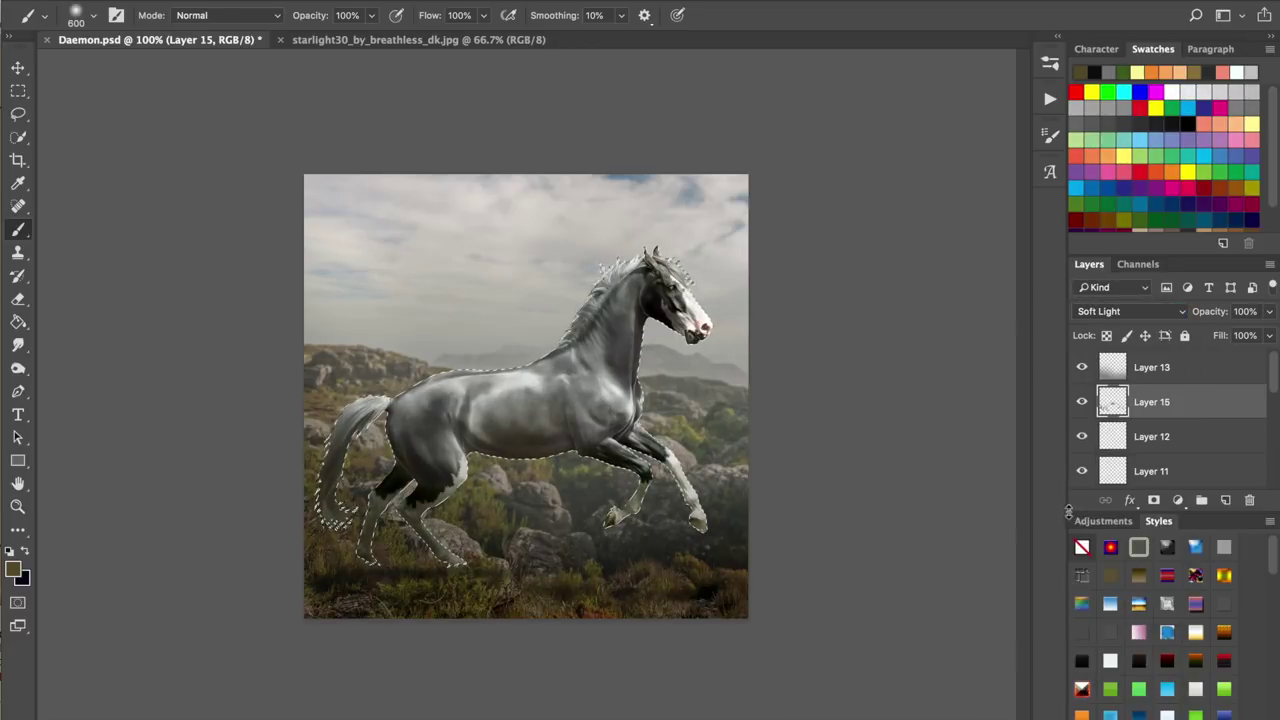
key(super+d)
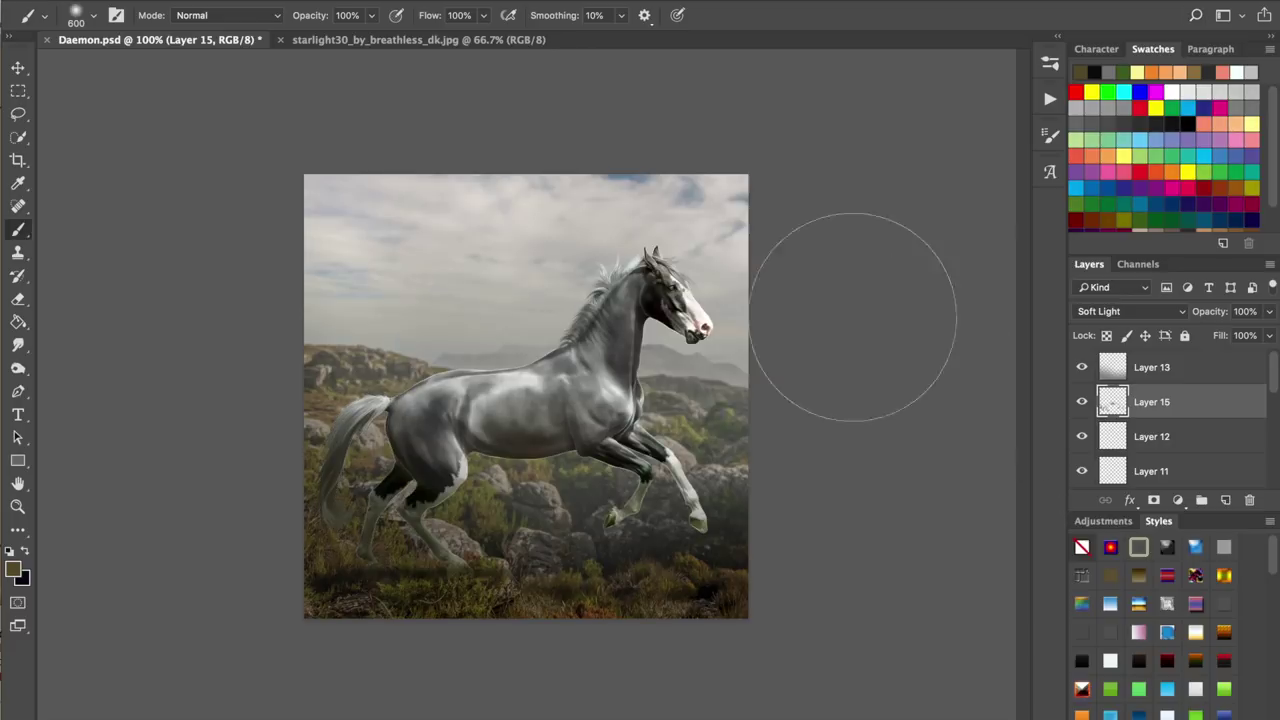
- Compare the horse with and without the olive-brown tint on Layer 15, and save the document
click(1082, 402)
click(1082, 402)
key(super+s)
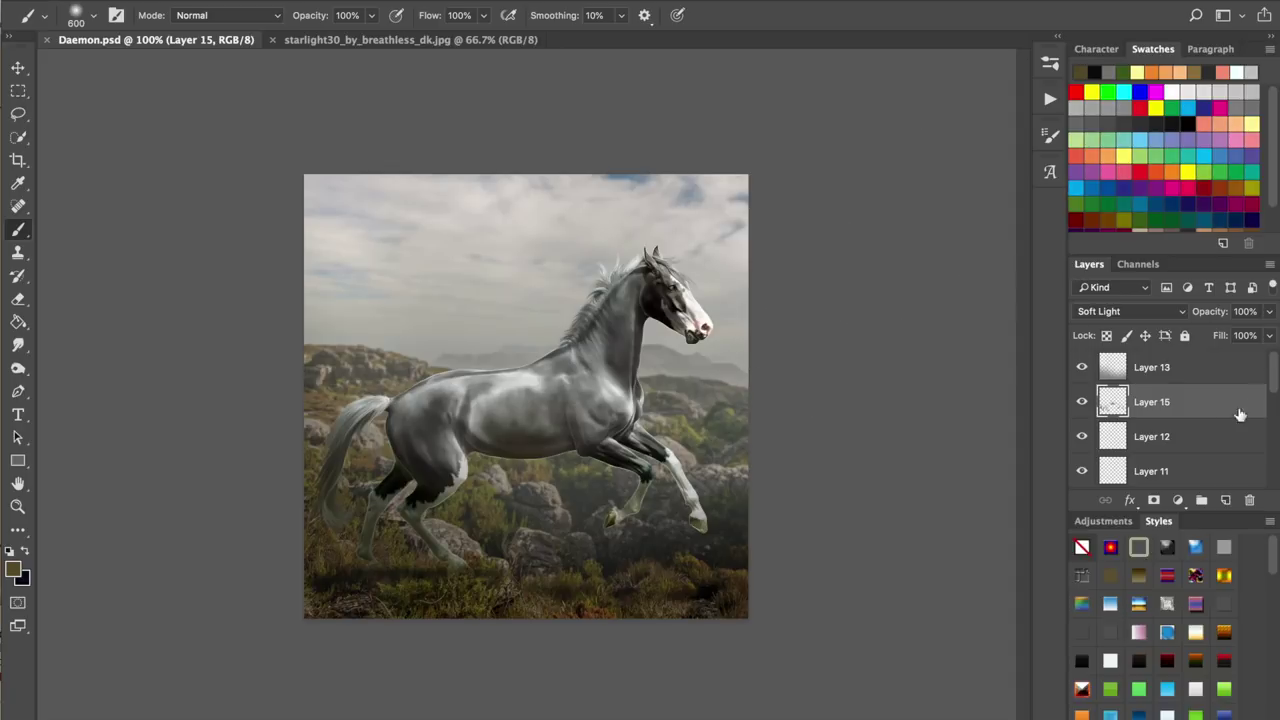
- Darken the horse's midtones on Layer 7 with Curves points at input 123, output 109 and input 220, output 220, and save
scroll(1169, 414, down, 5)
click(1153, 418)
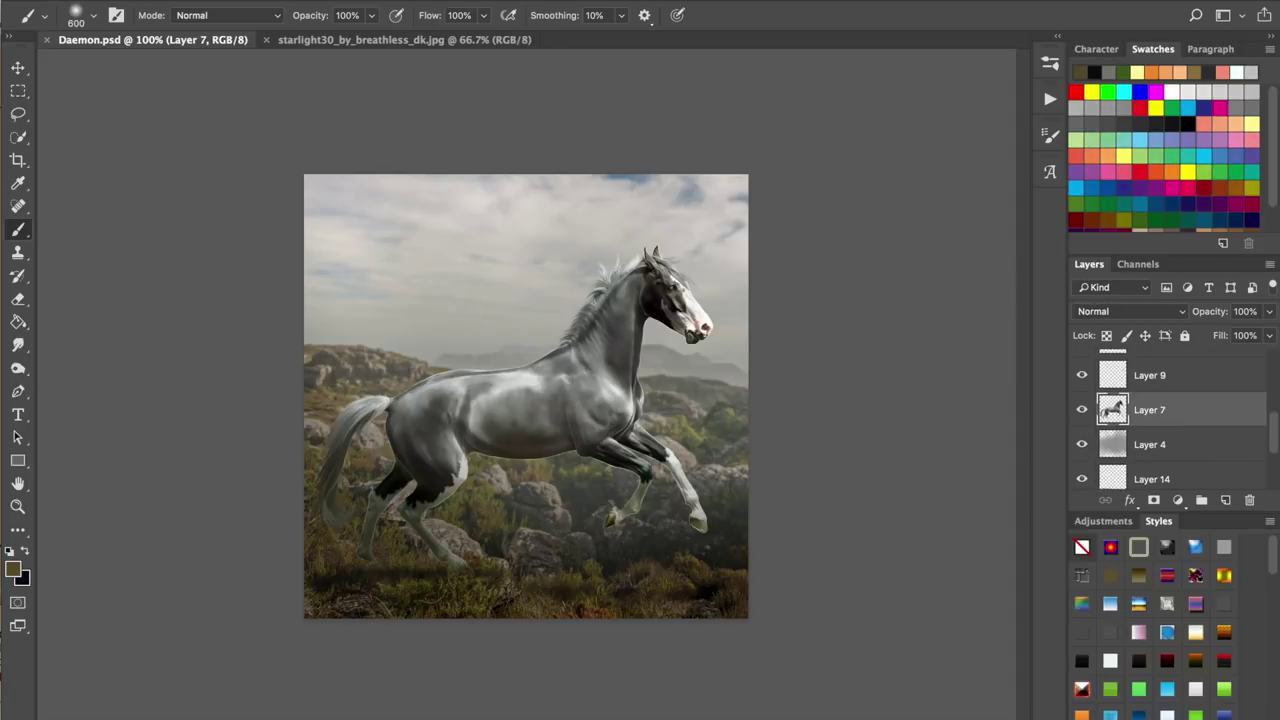
click(238, 1)
mouse_move(310, 22)
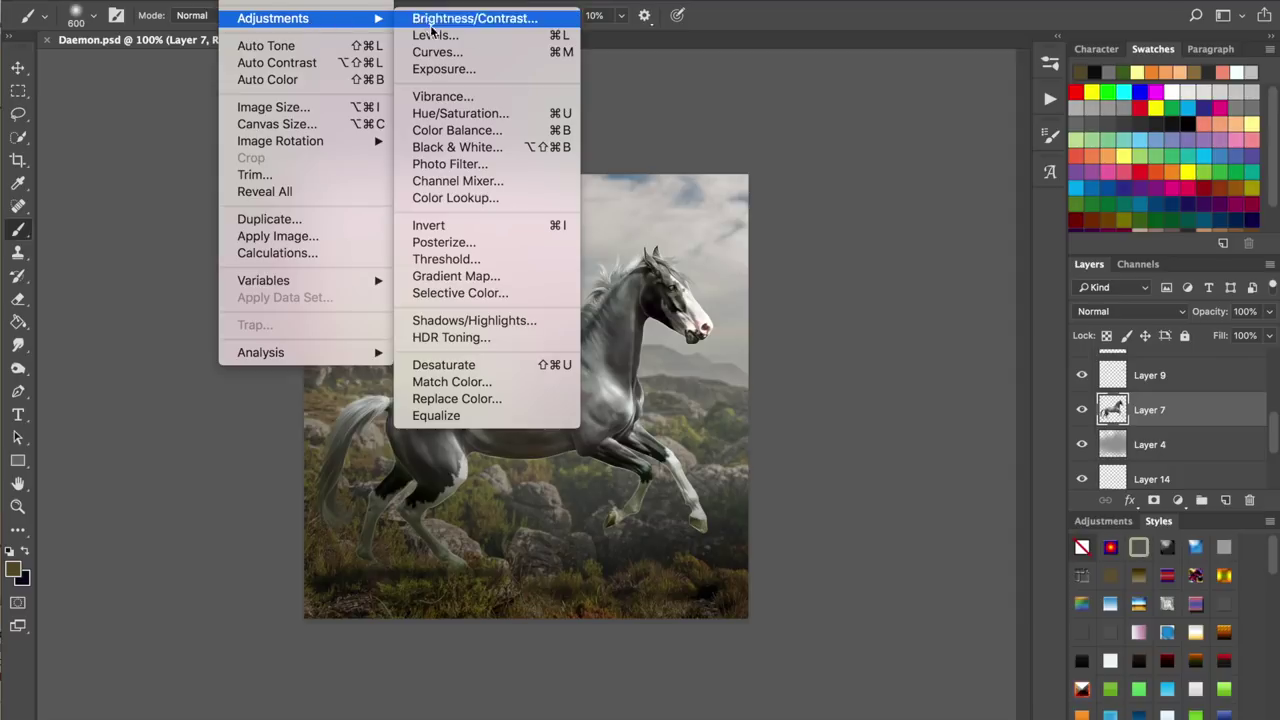
click(427, 52)
drag(876, 187, 872, 203)
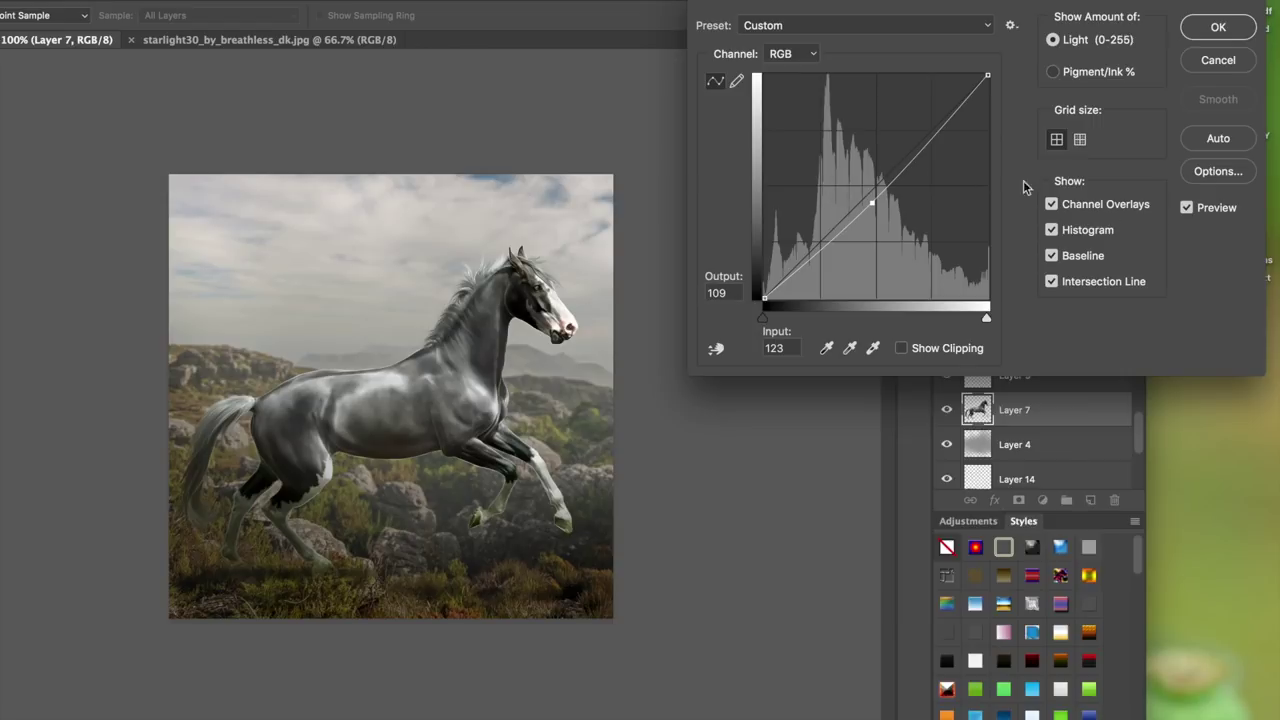
click(1195, 211)
click(1195, 212)
click(957, 104)
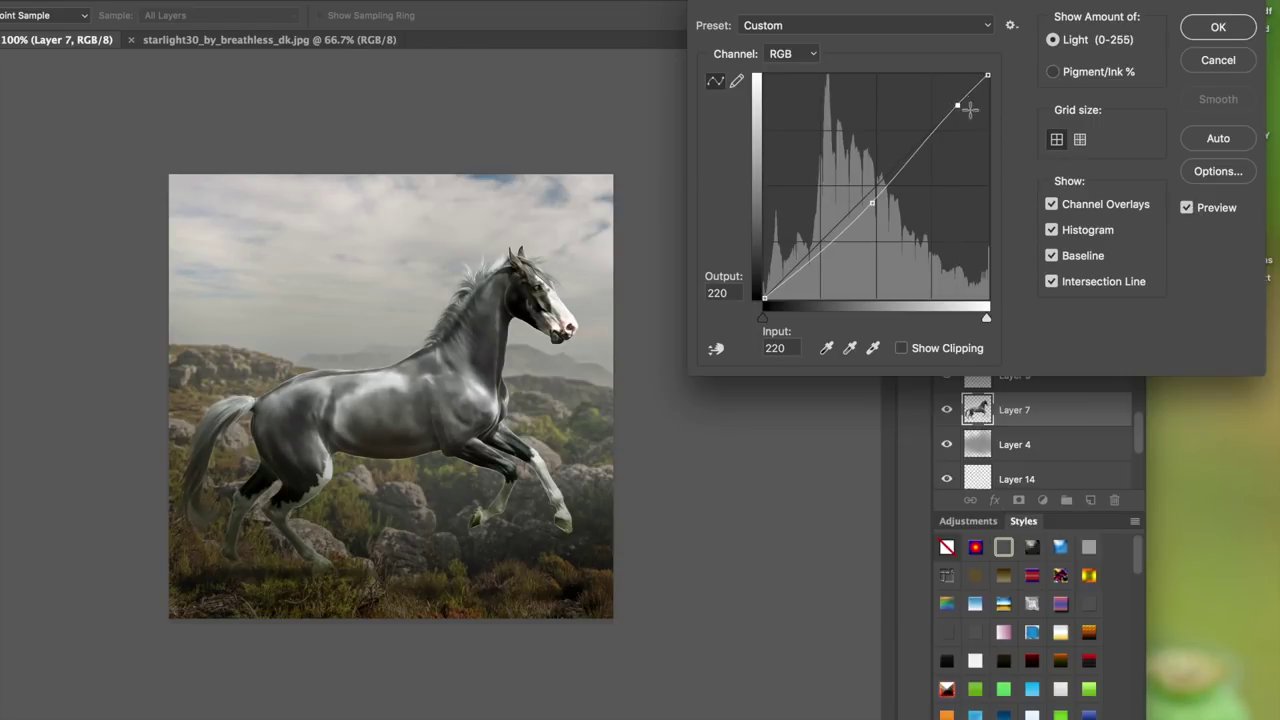
click(1216, 26)
key(super+s)
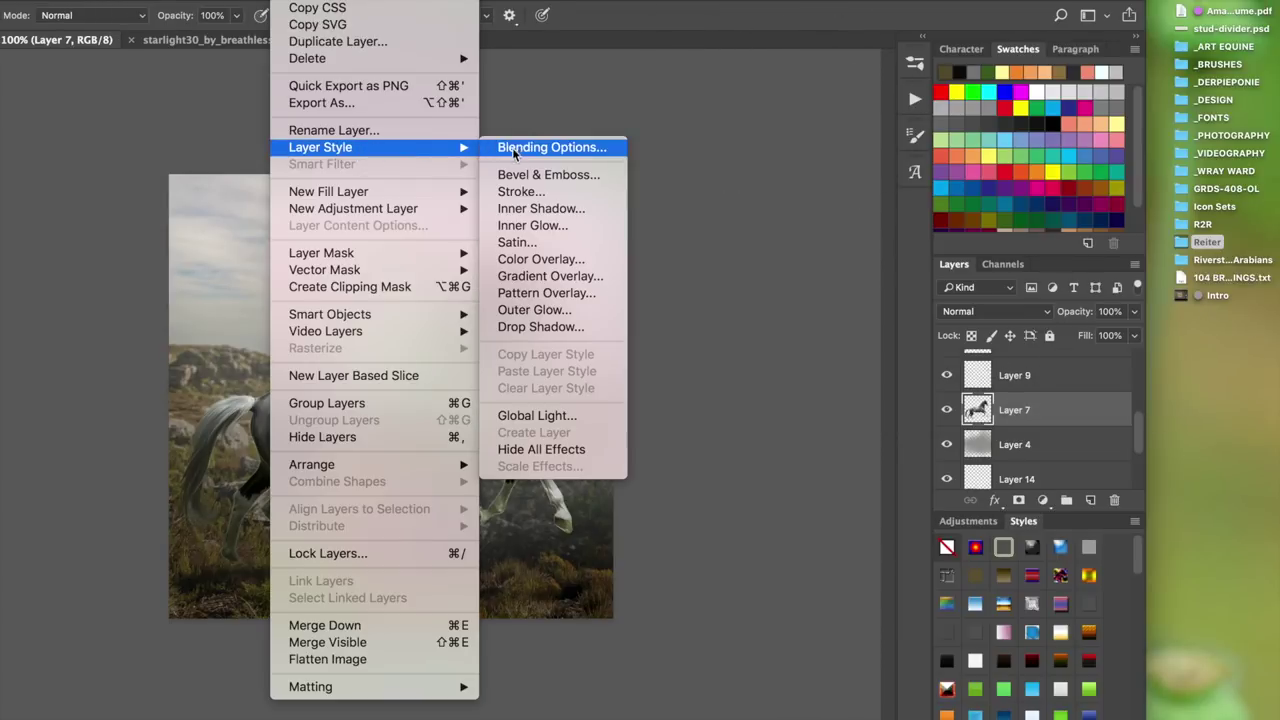
- Add an Outer Glow to Layer 7 with Soft Light blending, 60% opacity and a size of 221 px
click(515, 150)
drag(674, 147, 1038, 92)
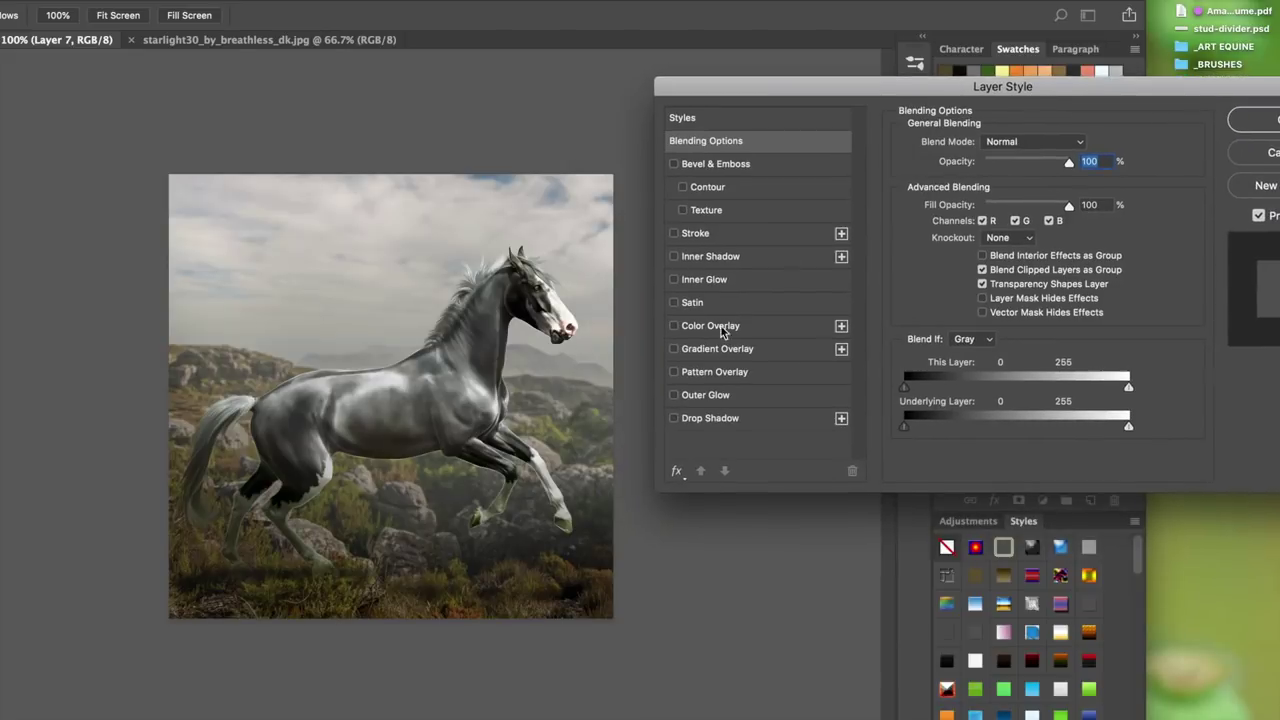
click(674, 395)
click(702, 396)
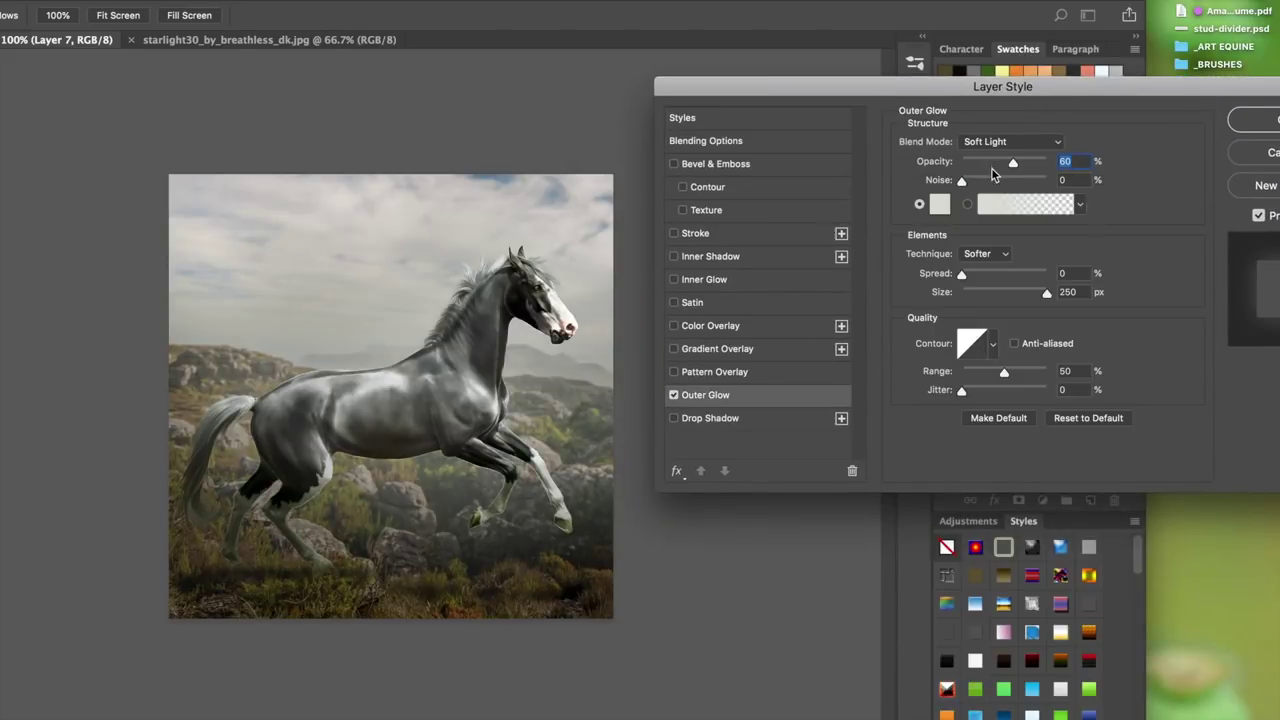
click(1016, 293)
- Try yellow and cyan tints for the outer glow and settle on the pale orange ffe4b9
click(940, 204)
click(931, 248)
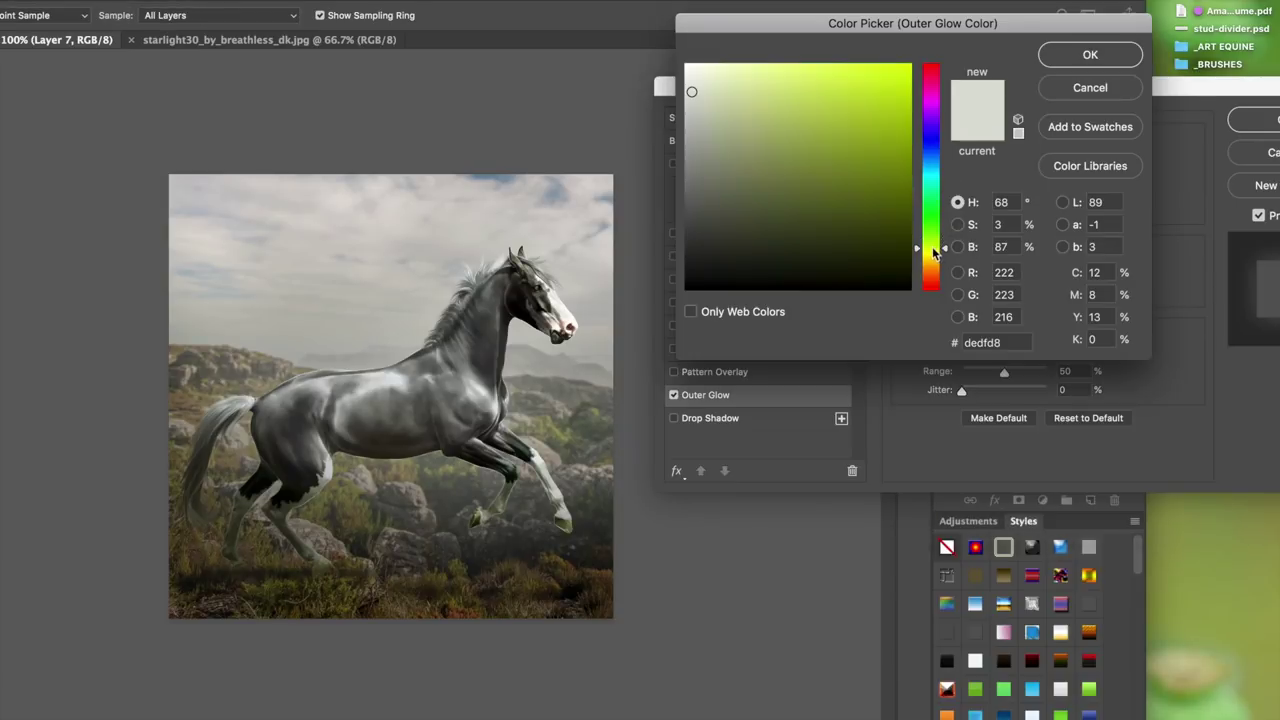
click(746, 63)
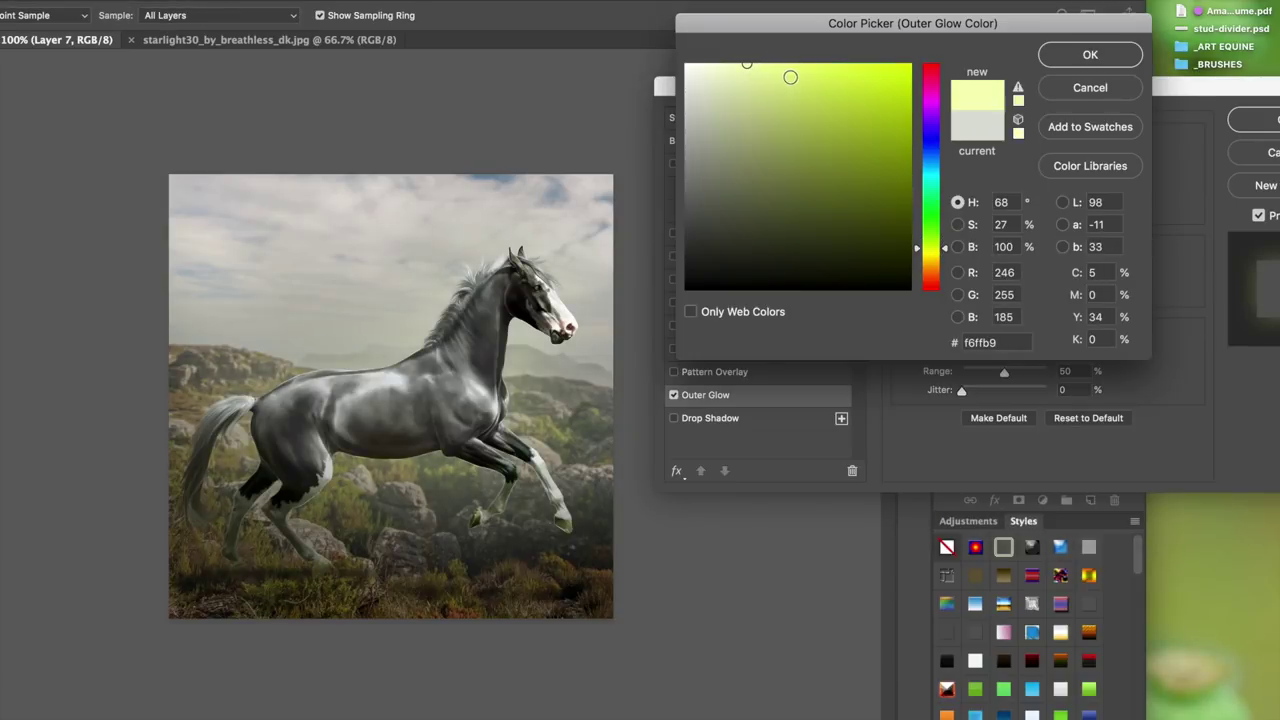
click(931, 153)
click(930, 186)
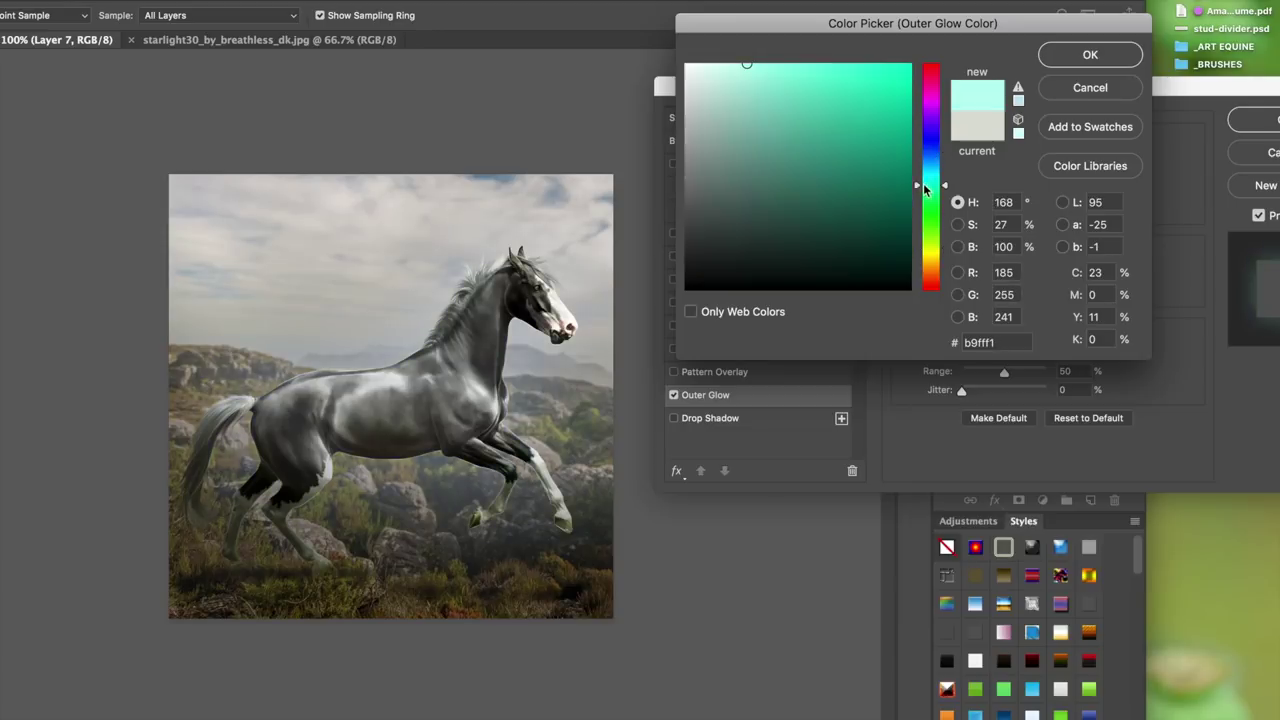
click(929, 252)
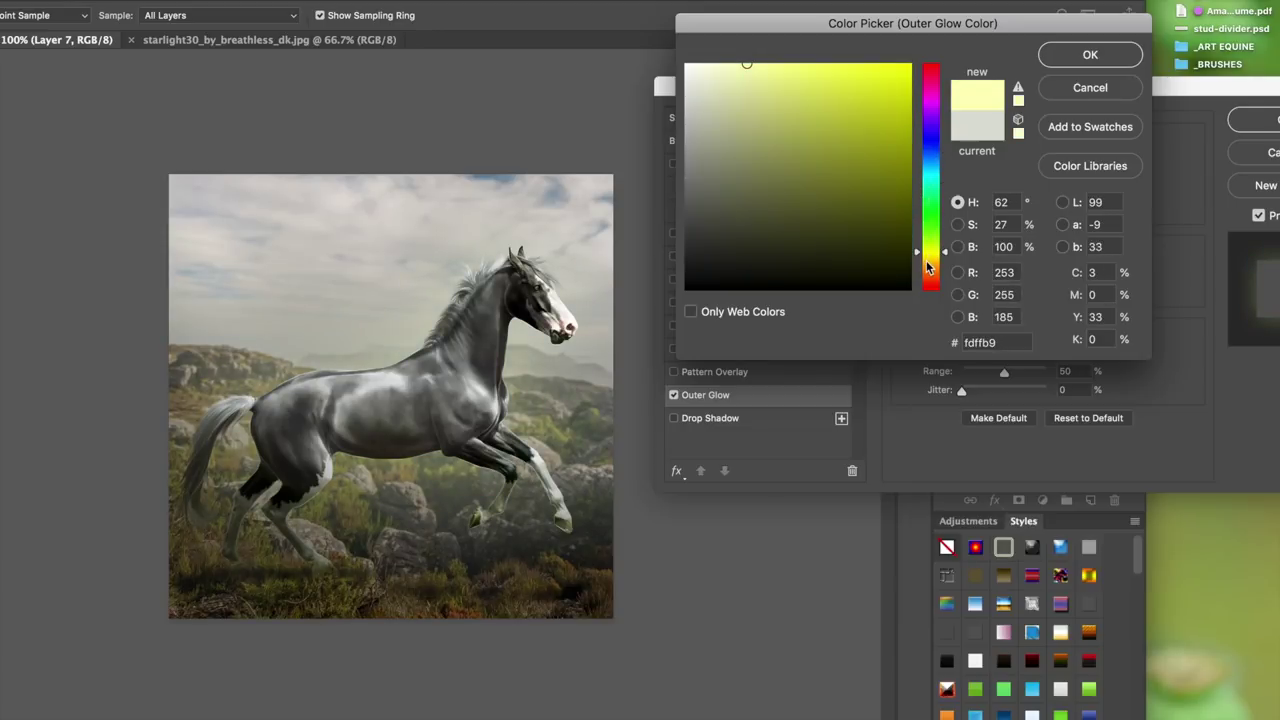
click(928, 268)
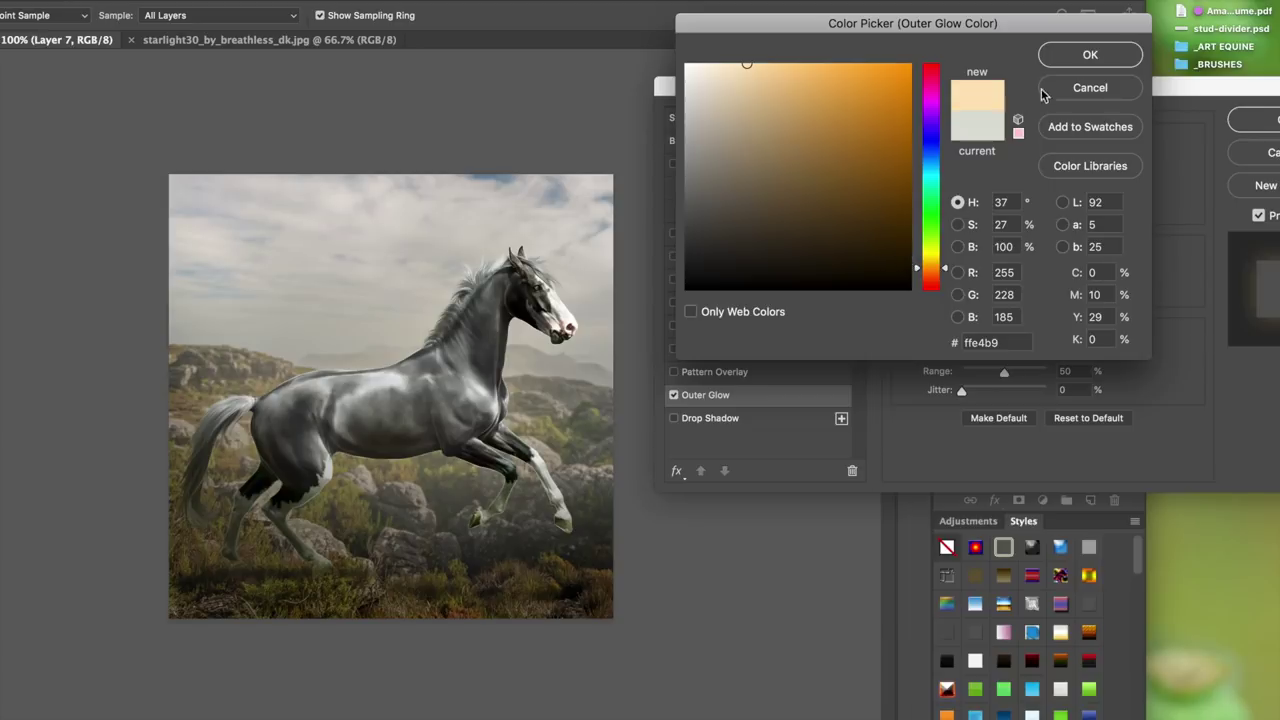
click(1088, 55)
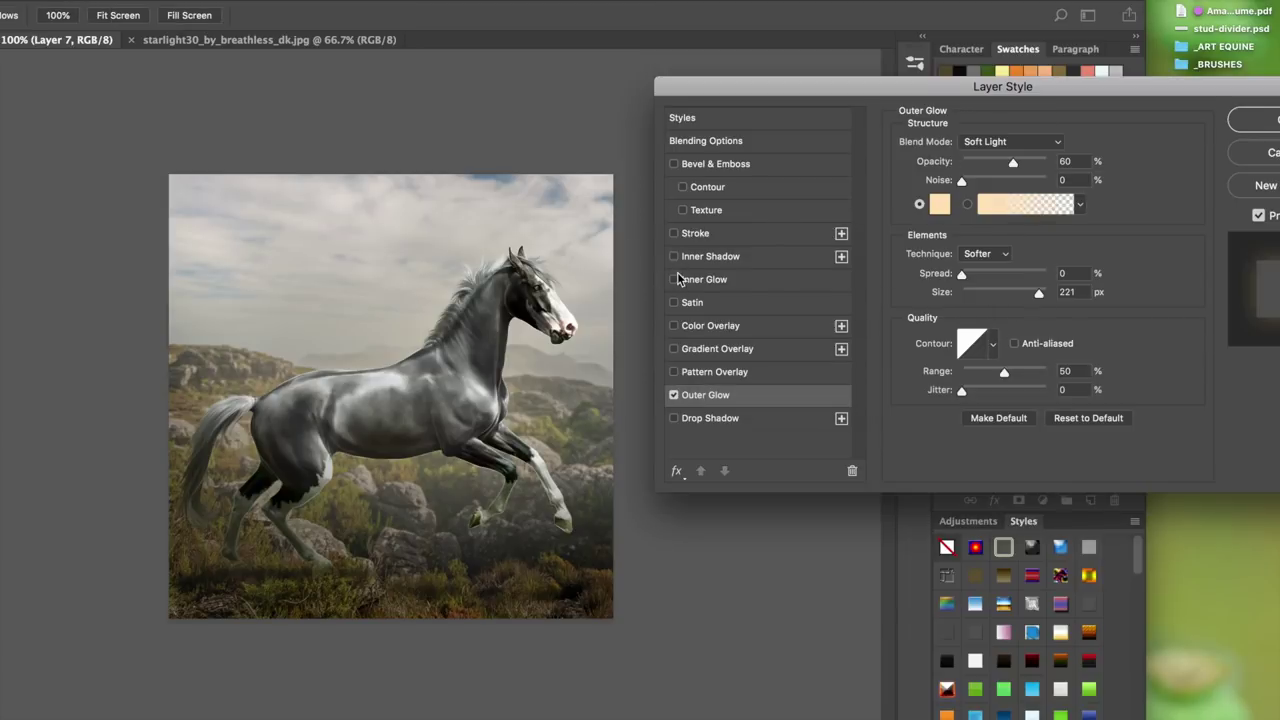
- Add an Inner Glow to the horse with Overlay blending, 21% opacity and a size of 144 px
click(712, 281)
drag(1024, 164, 1011, 162)
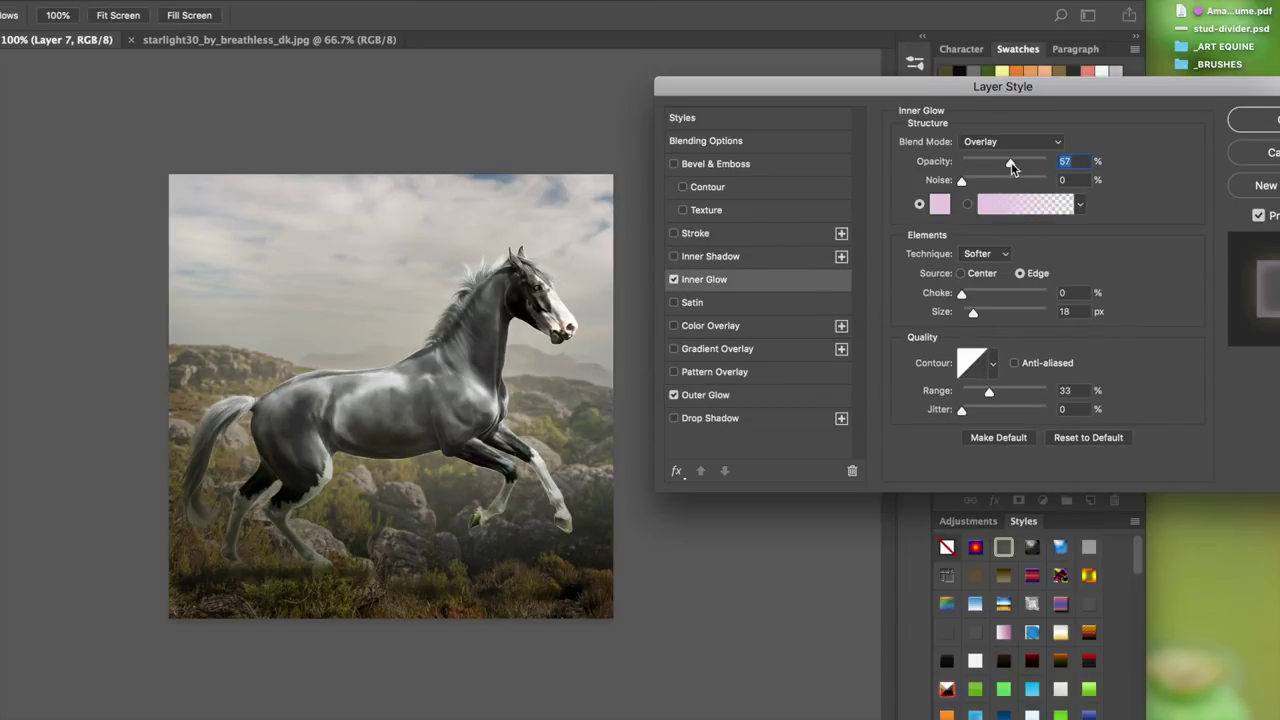
click(995, 313)
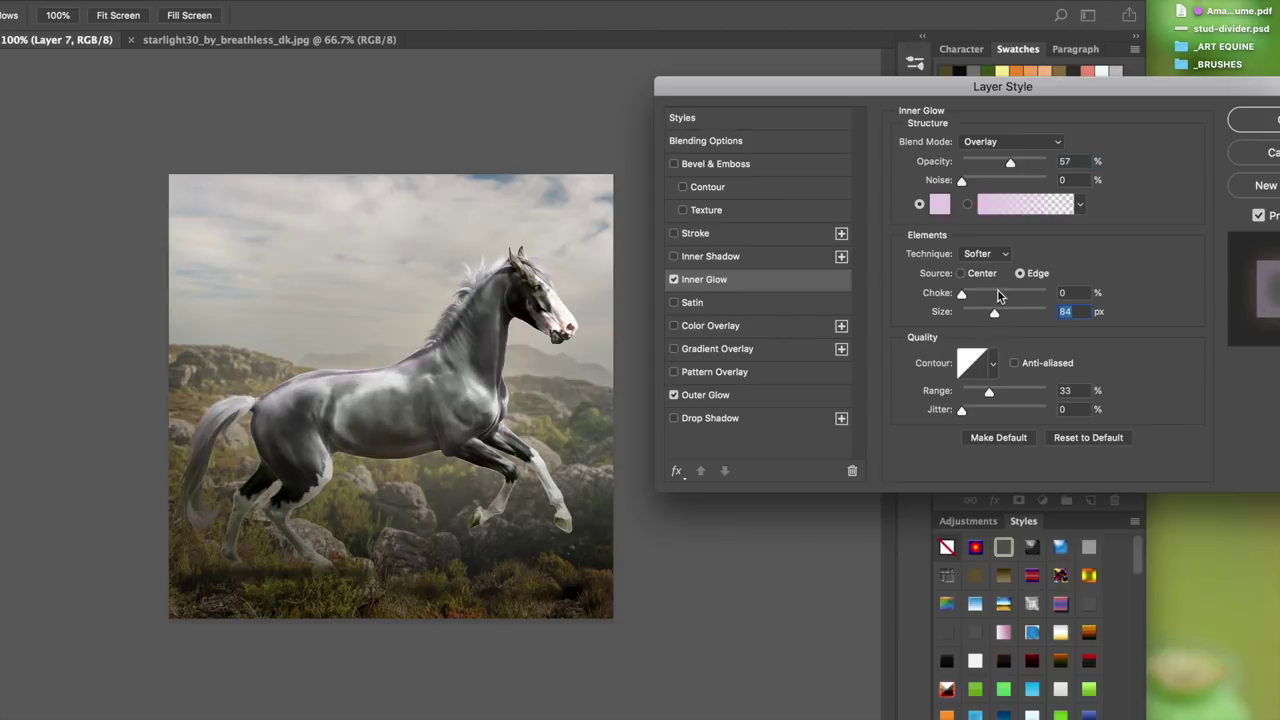
click(1014, 313)
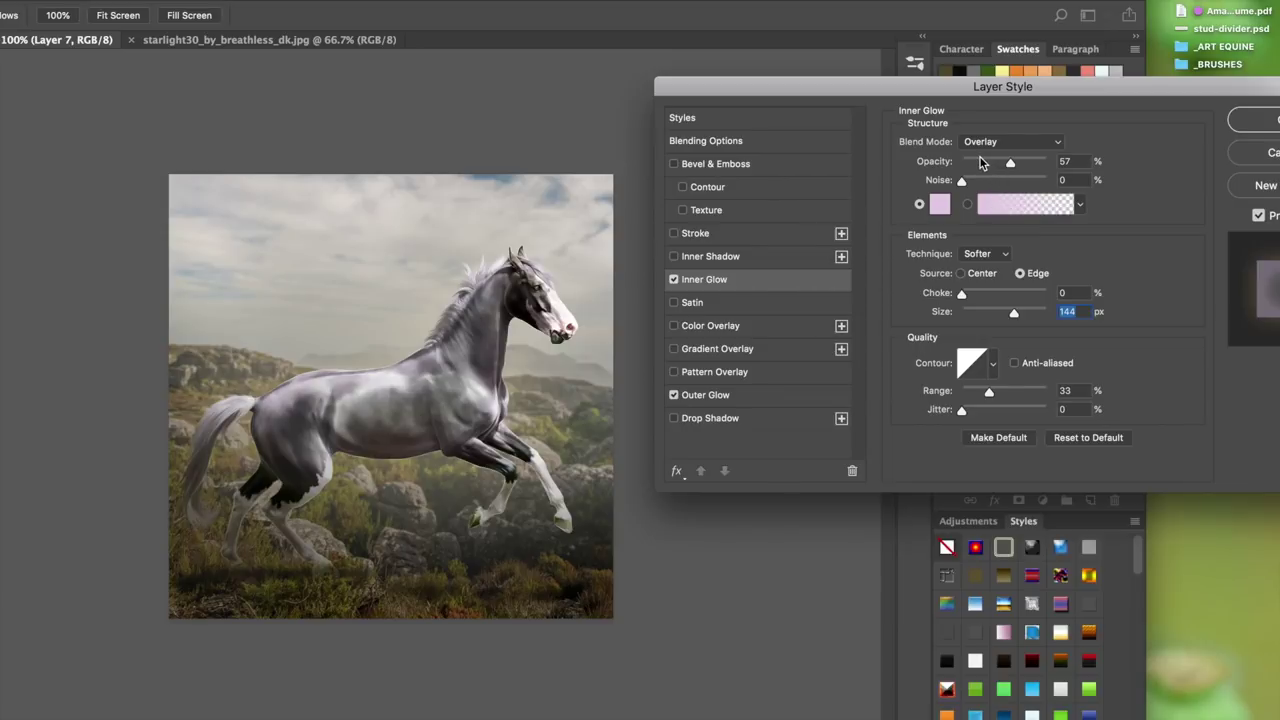
click(980, 162)
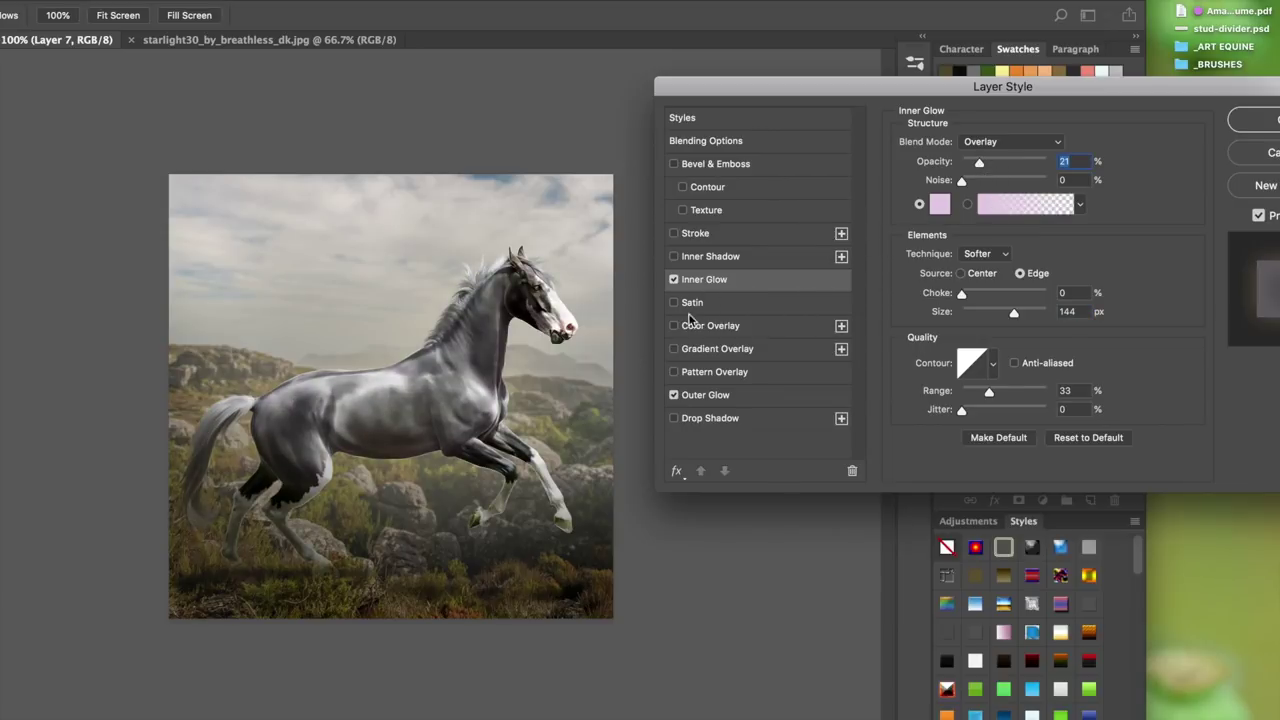
- Change the inner glow color to the pale green dee6ce
click(944, 206)
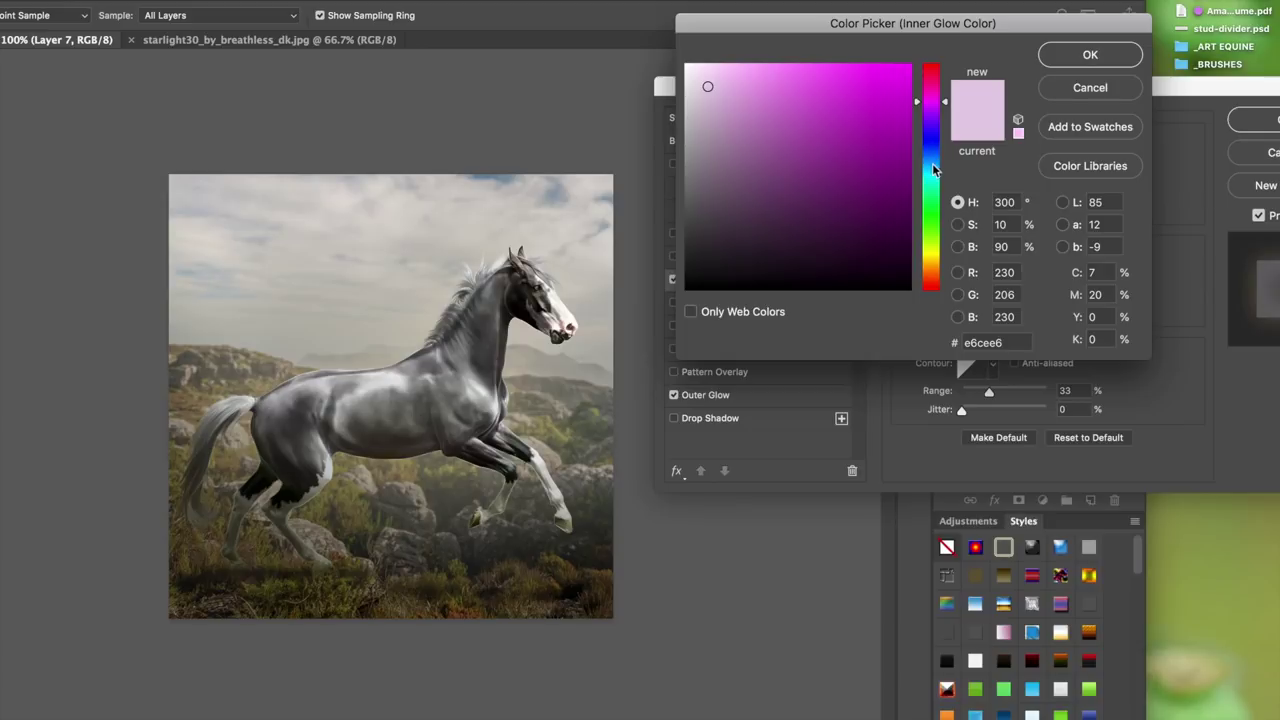
click(930, 169)
click(926, 155)
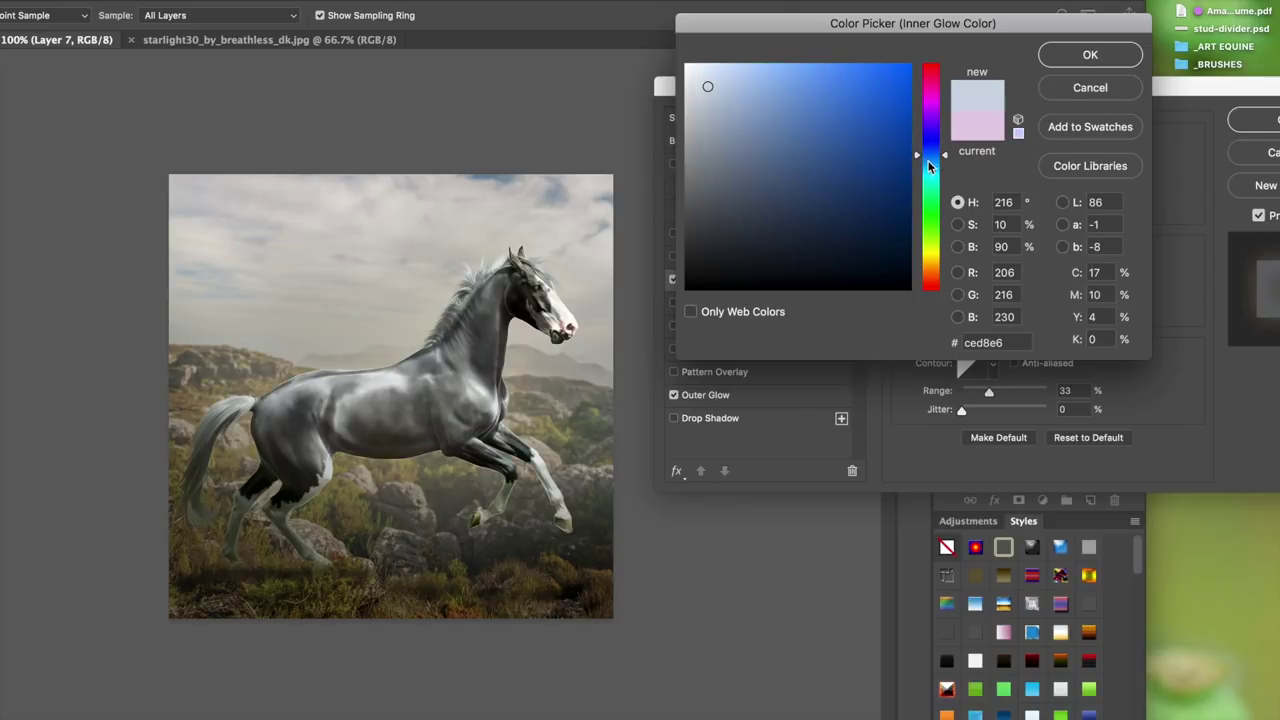
click(930, 259)
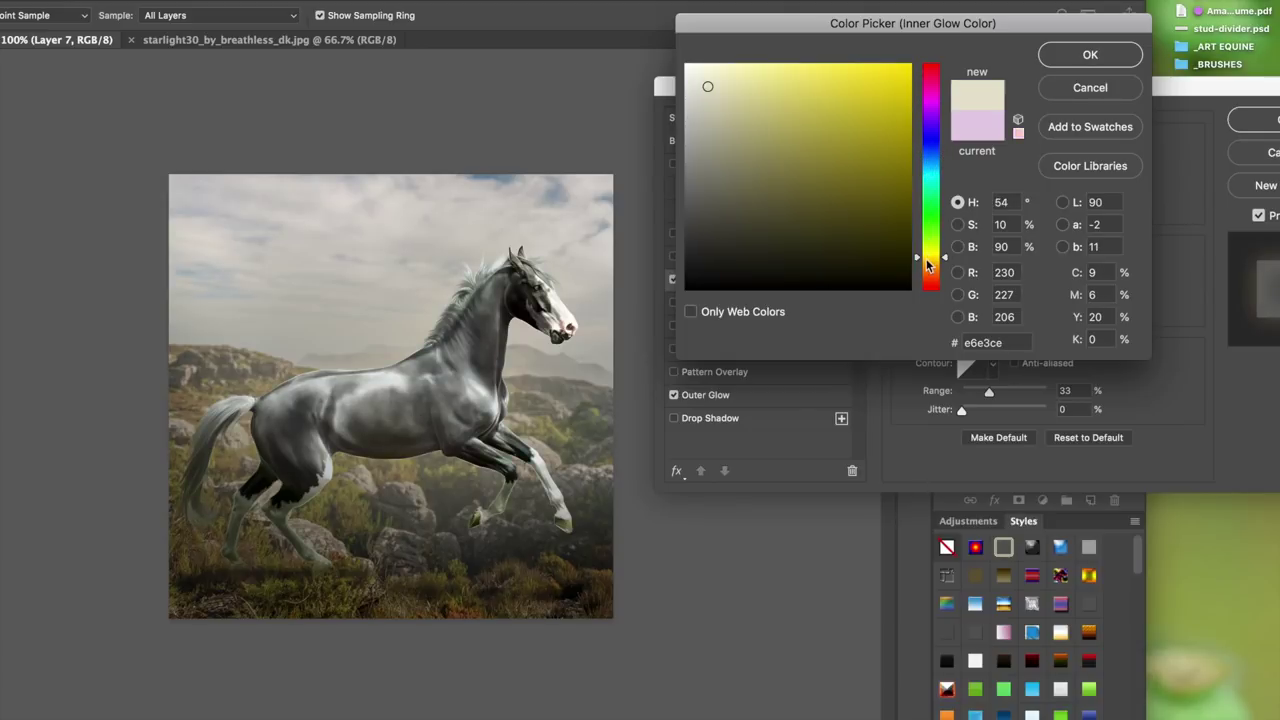
drag(929, 260, 934, 244)
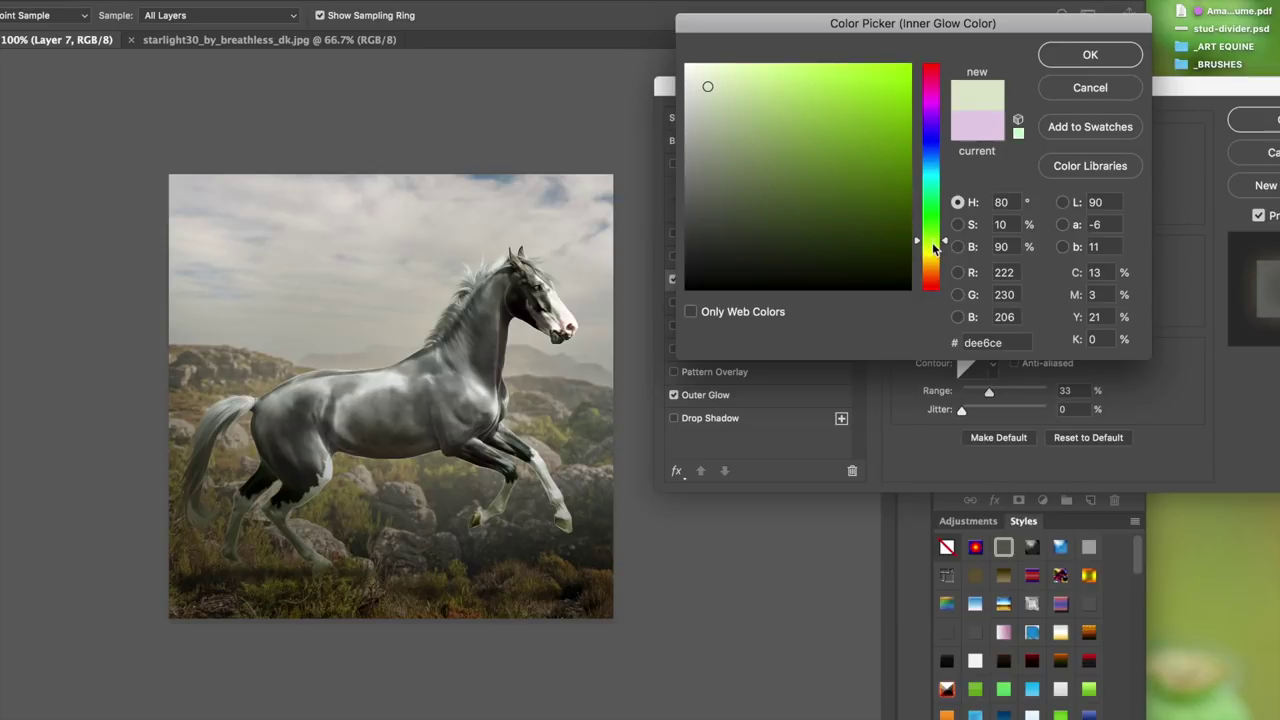
click(1060, 57)
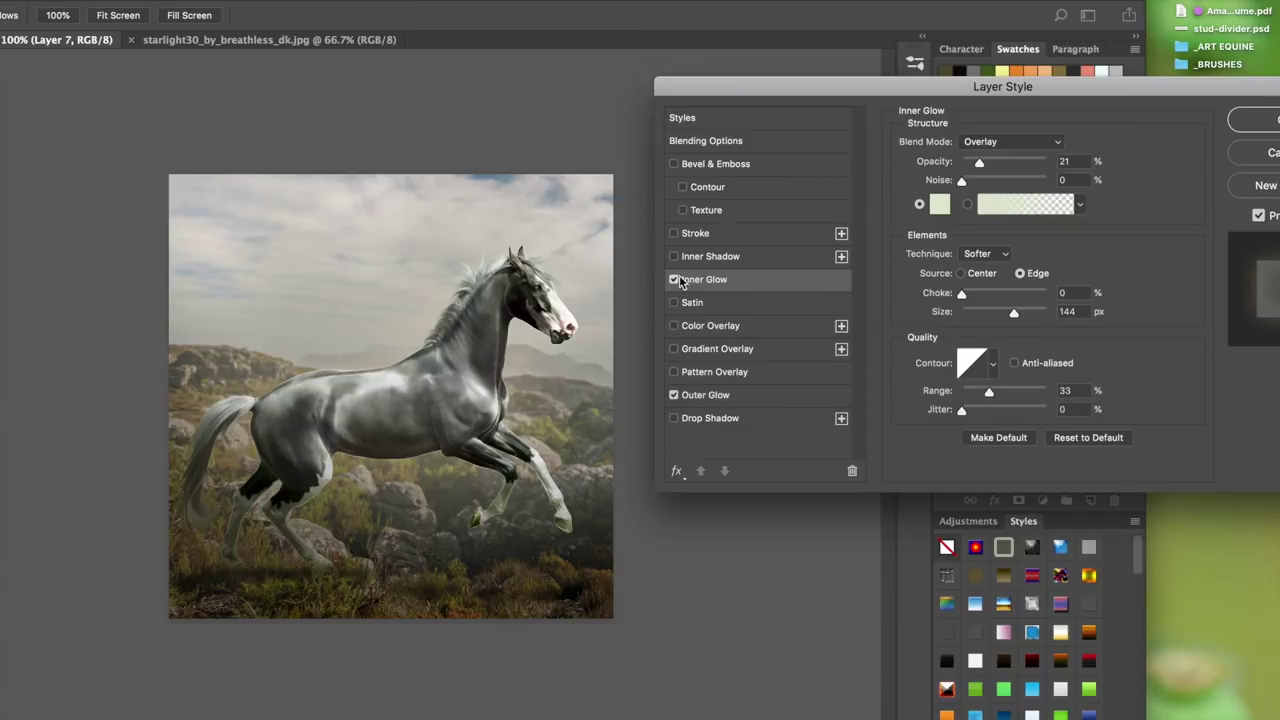
- Compare the horse with and without the inner glow, lower its opacity to 15%, and apply the layer style
click(674, 281)
click(674, 281)
drag(981, 163, 975, 166)
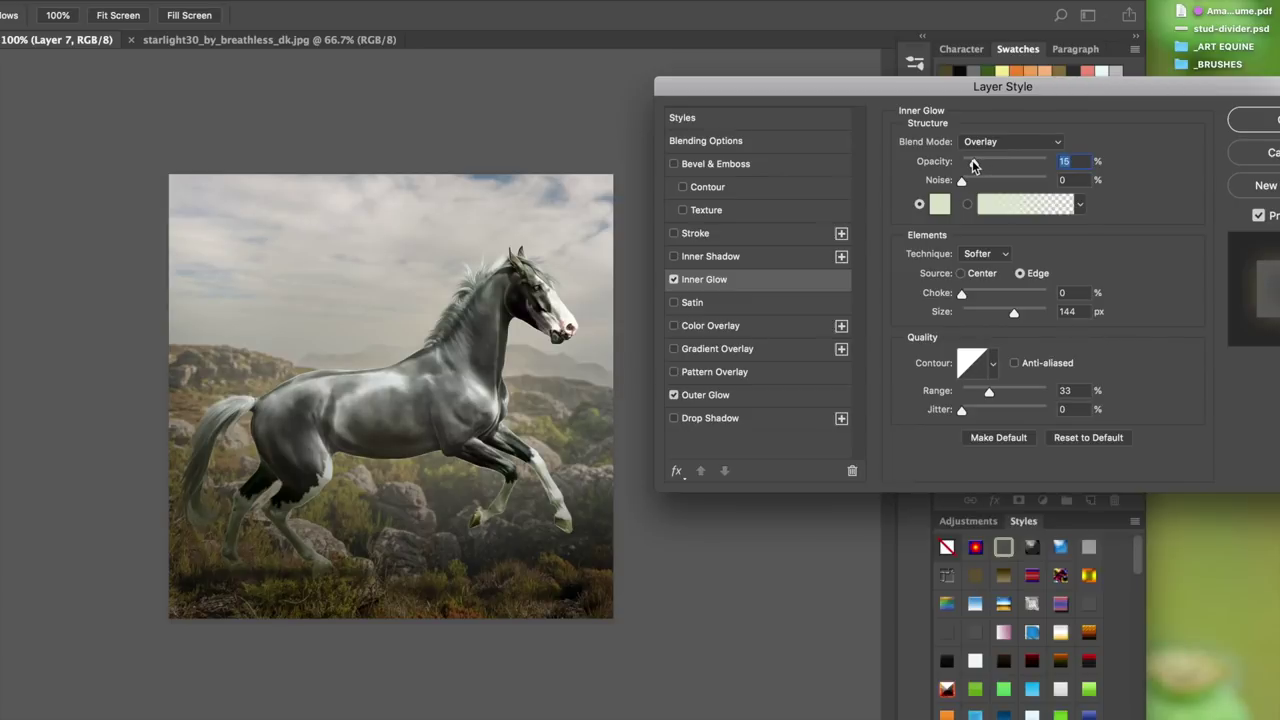
click(1245, 120)
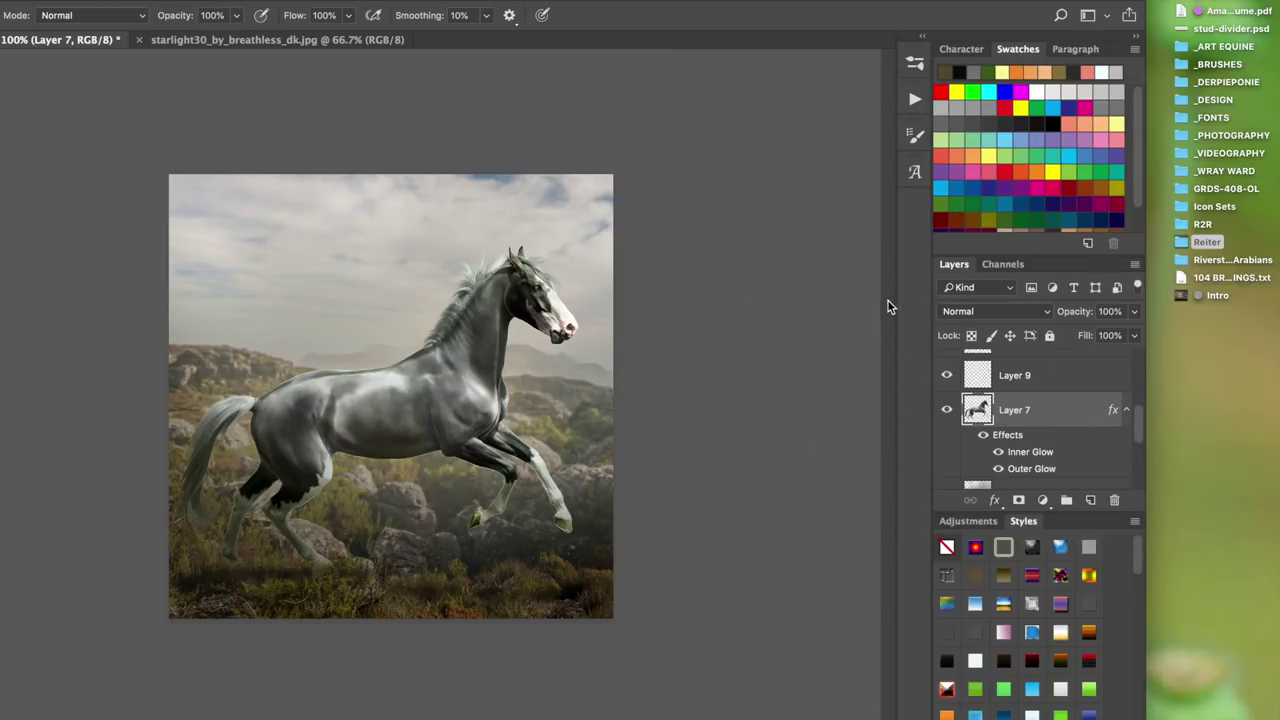
- Create a new layer above Layer 4 and paint a soft white spot behind the horse's neck and chest with the size 600 brush
scroll(1064, 450, down, 3)
click(1036, 393)
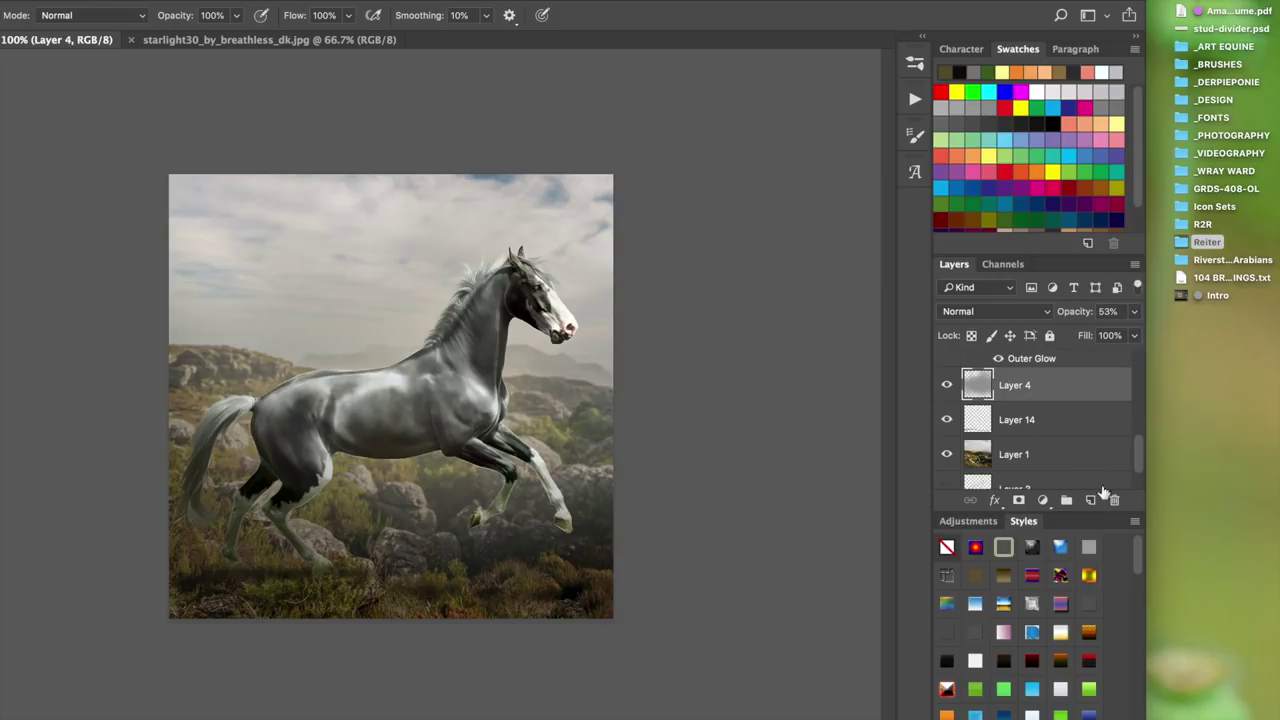
click(1090, 500)
click(1100, 90)
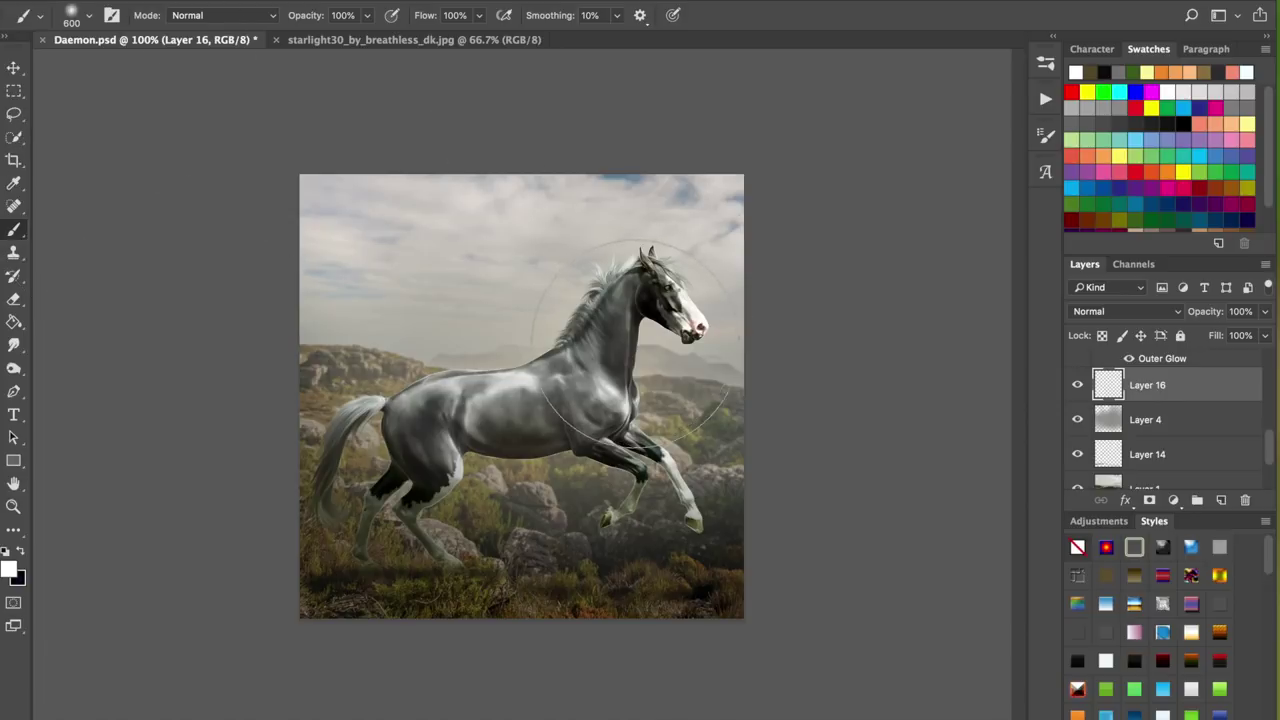
click(660, 340)
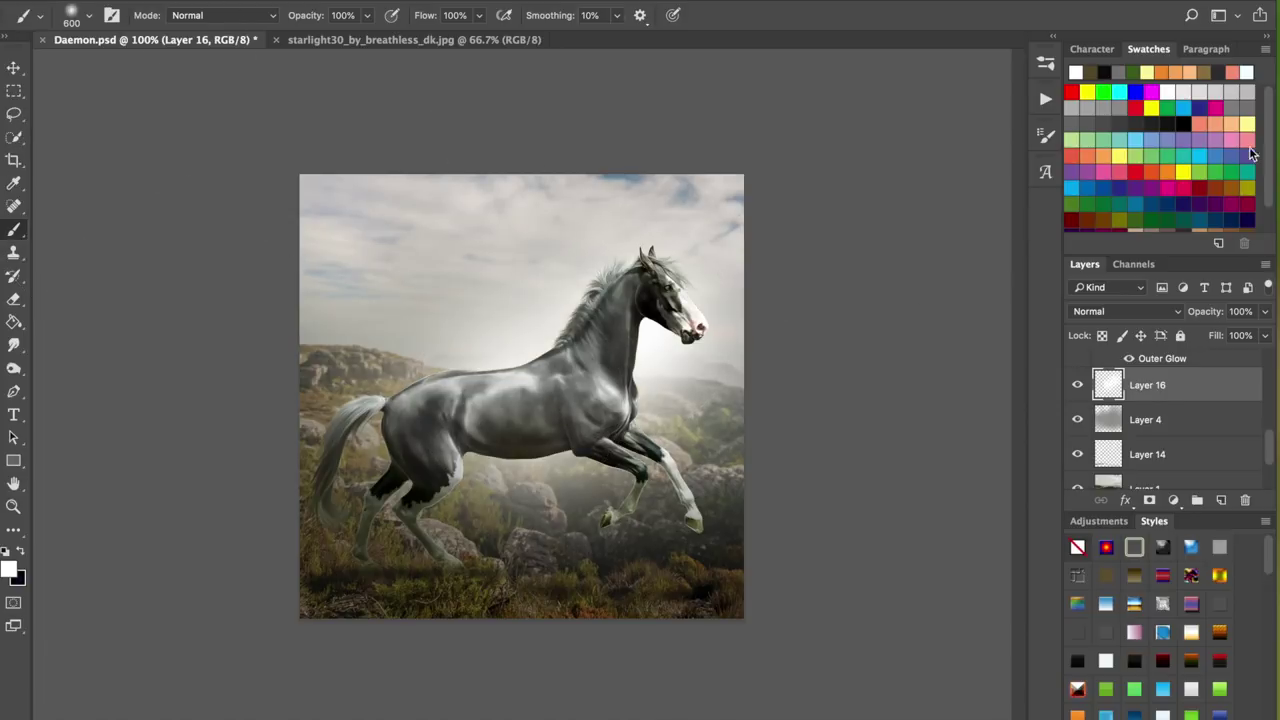
- Set the white spot layer's blend mode to Soft Light and compare the image with and without it
click(1100, 311)
click(1097, 519)
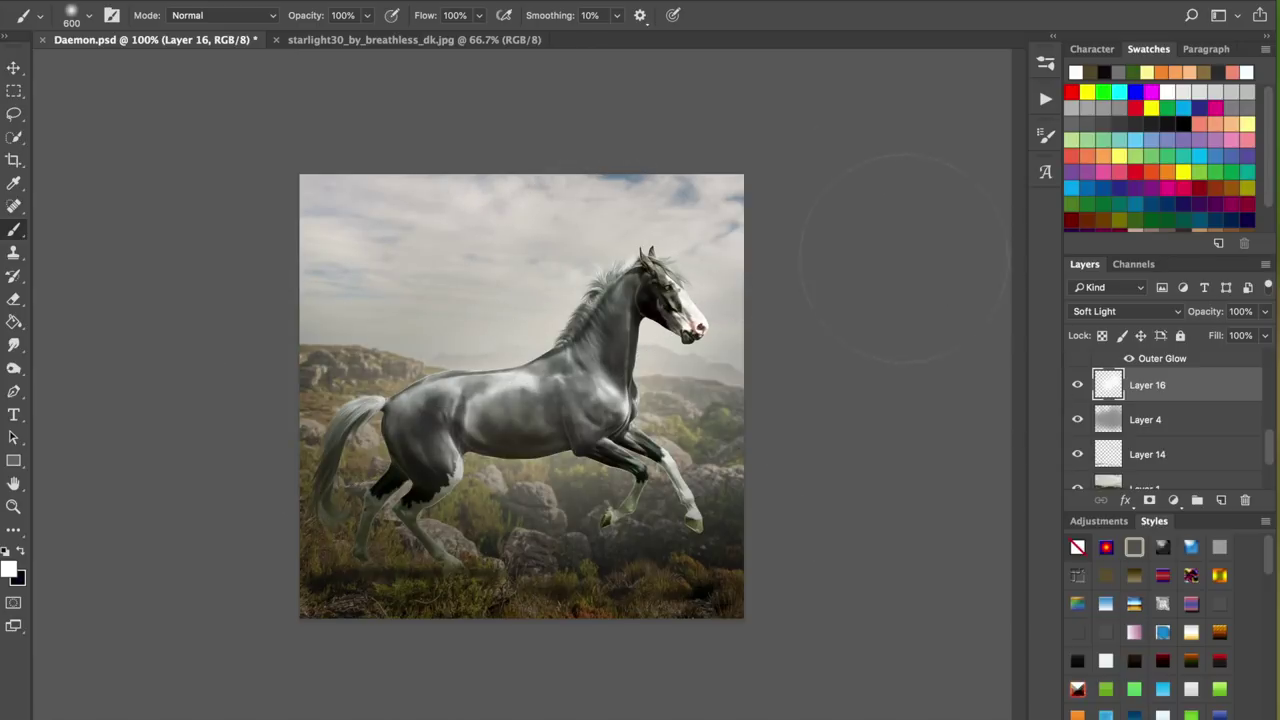
click(1077, 385)
click(1077, 385)
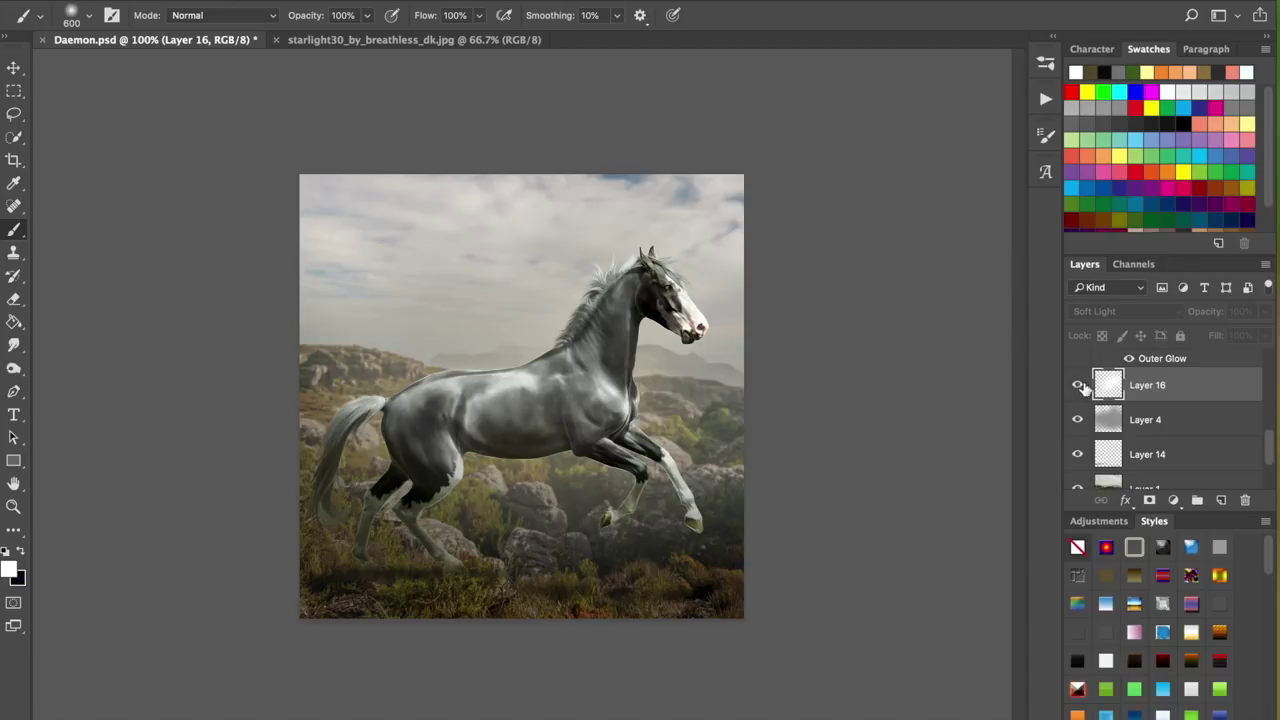
- Try Overlay blending on Layer 16, return it to Soft Light, and save the document
click(1102, 314)
click(1092, 297)
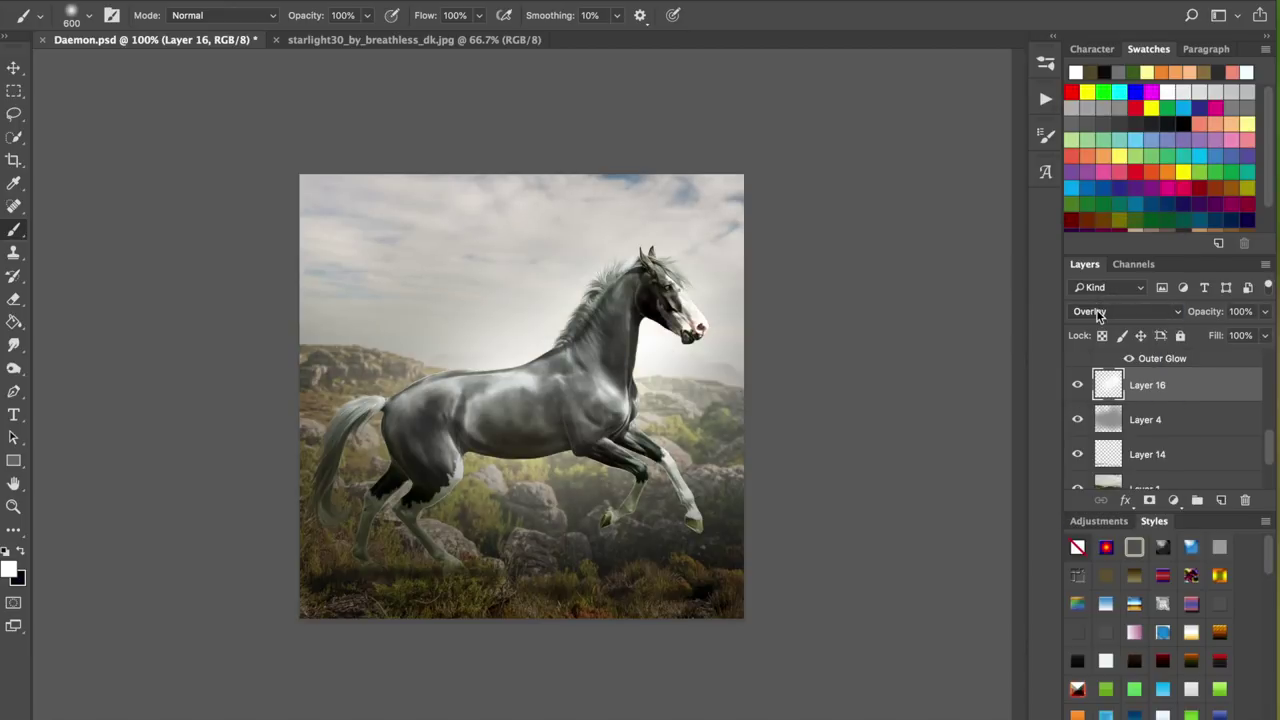
click(1112, 313)
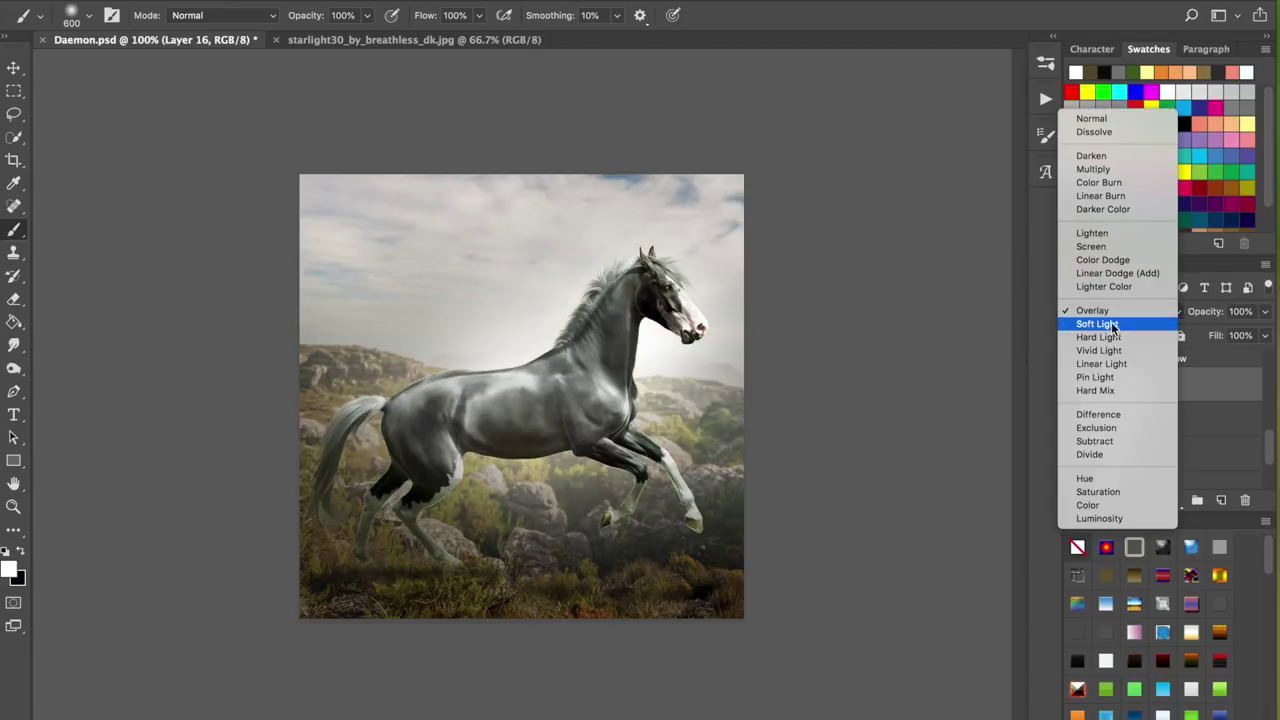
click(1100, 326)
key(ctrl+s)
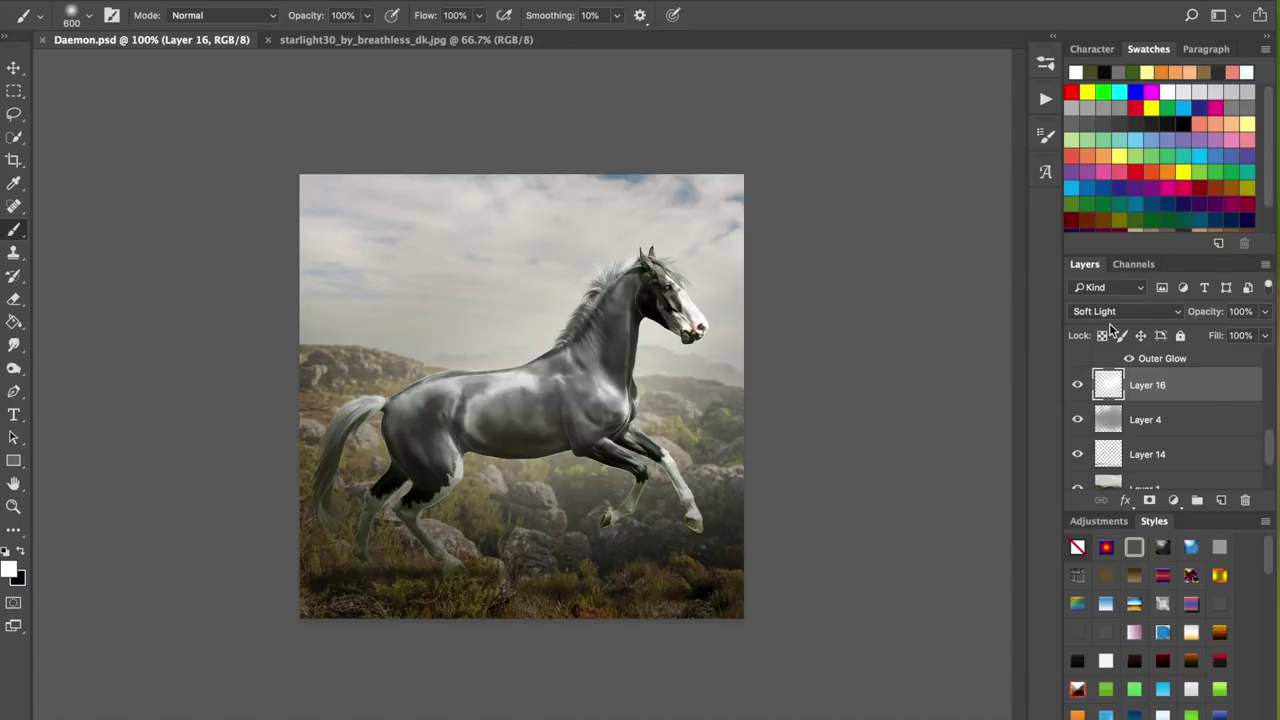
- Add a new layer above Layer 13 and run the Dark Red Vignette action
scroll(1204, 458, up, 5)
click(1178, 392)
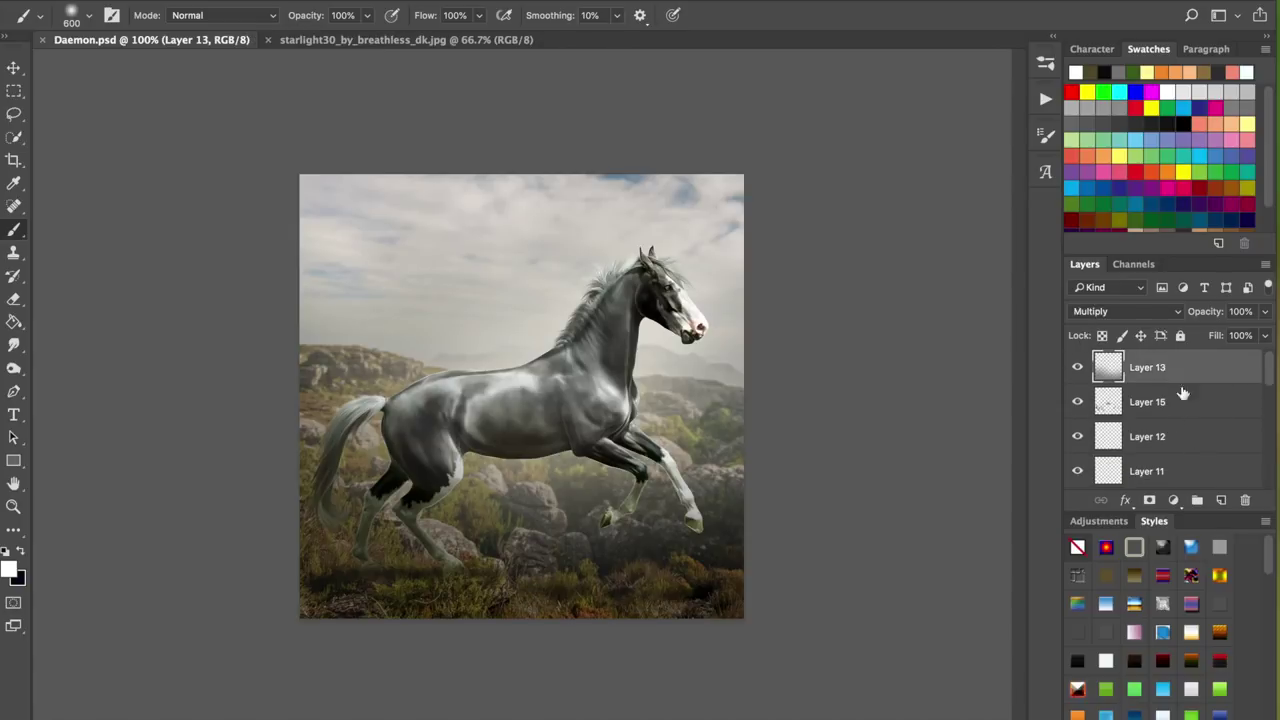
click(1221, 500)
click(1045, 98)
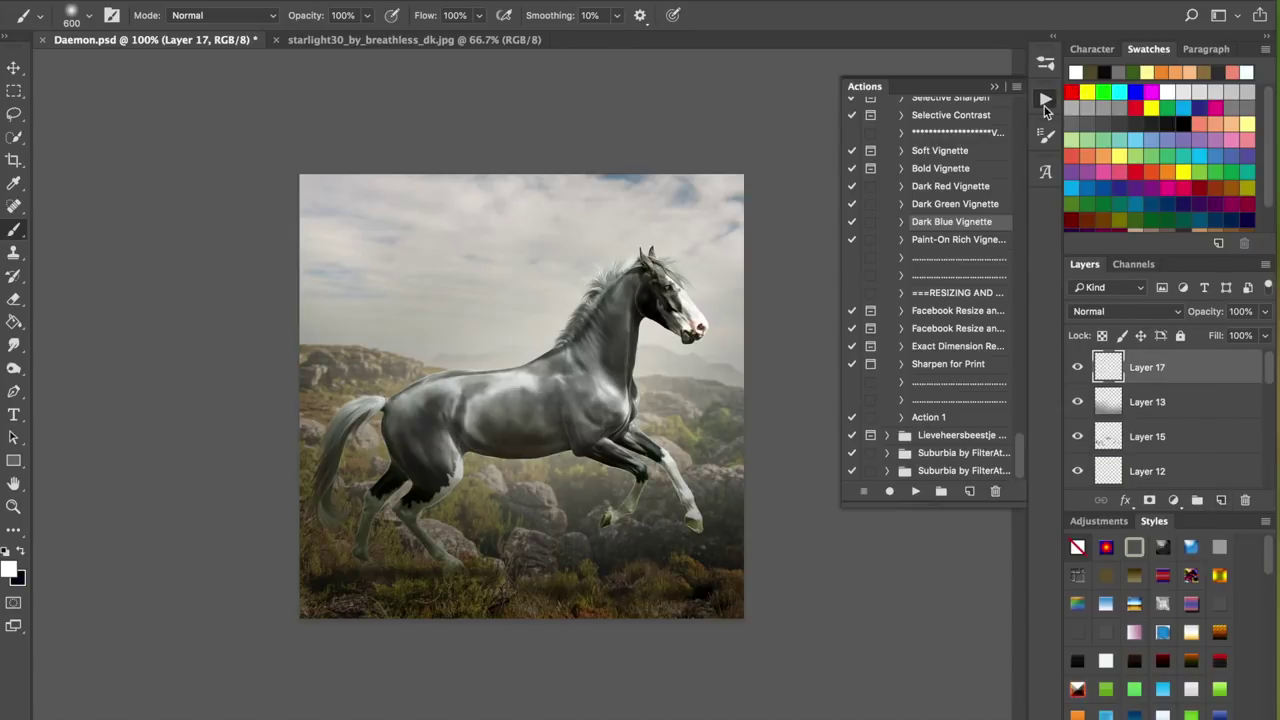
click(952, 188)
click(916, 492)
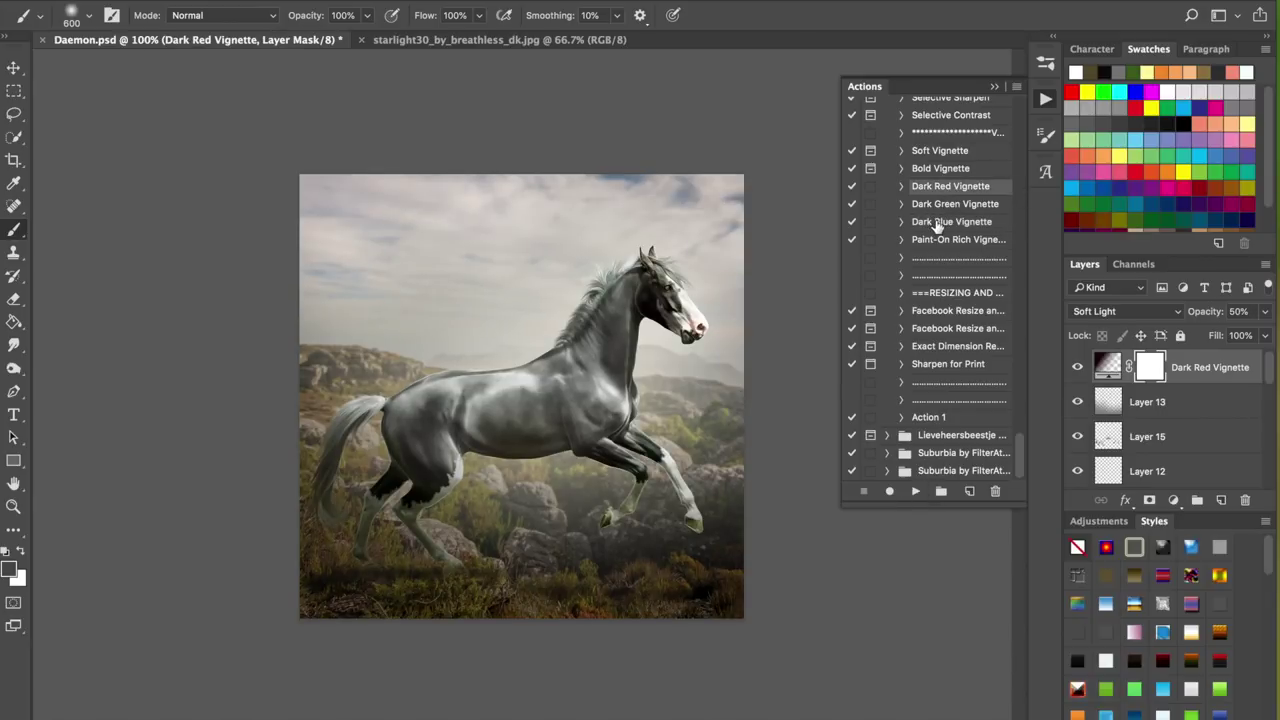
- Try the Dark Blue Vignette action on the composite and delete the layer it adds
click(936, 222)
click(916, 492)
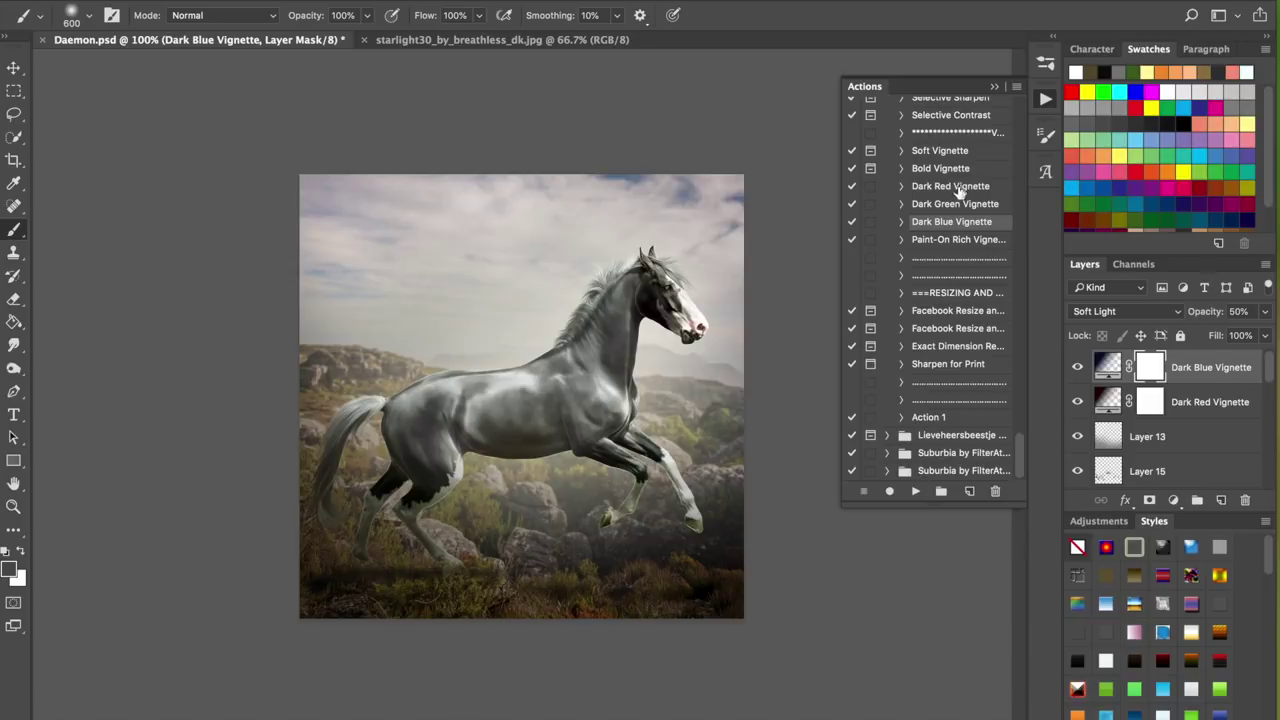
click(994, 87)
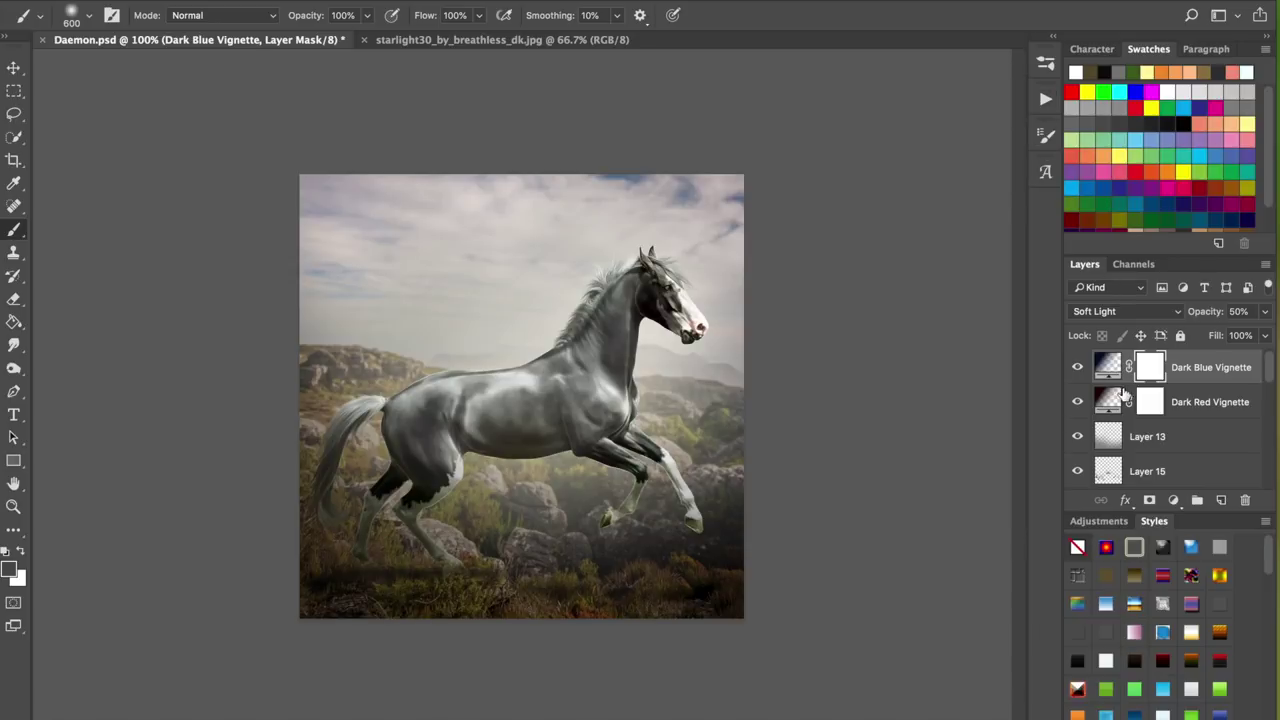
click(1078, 367)
click(1078, 367)
click(1078, 367)
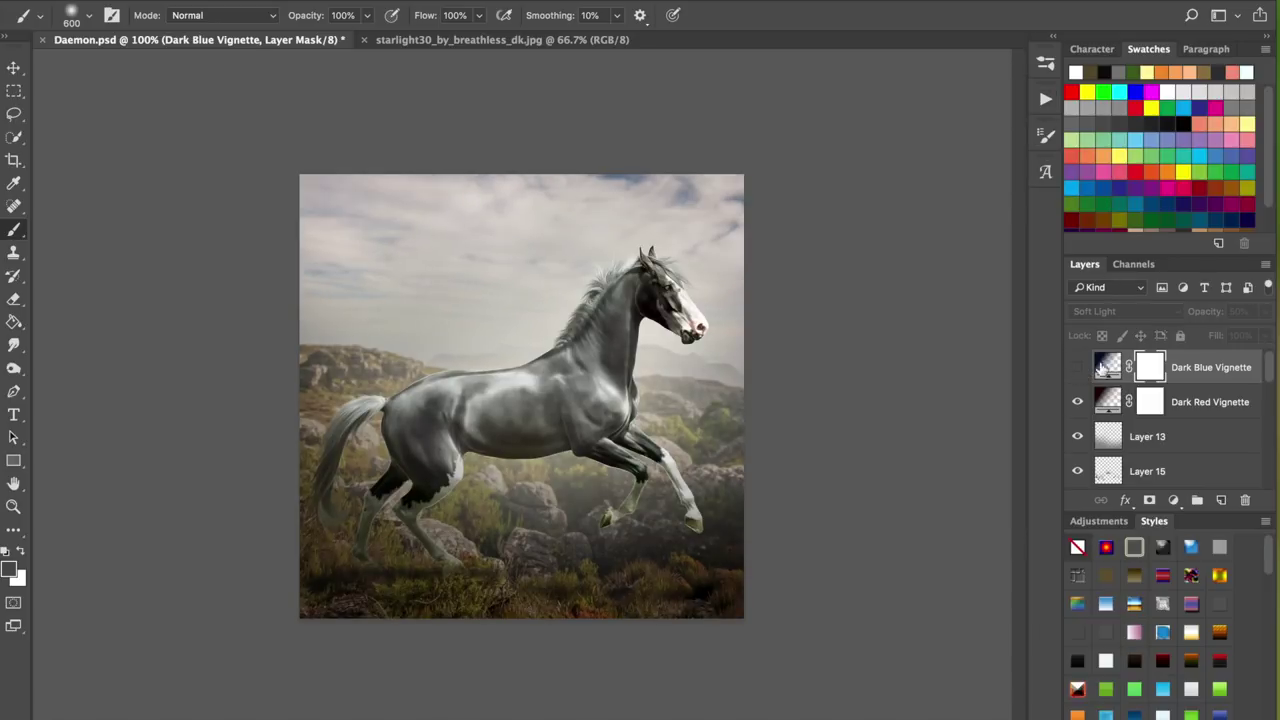
key(Delete)
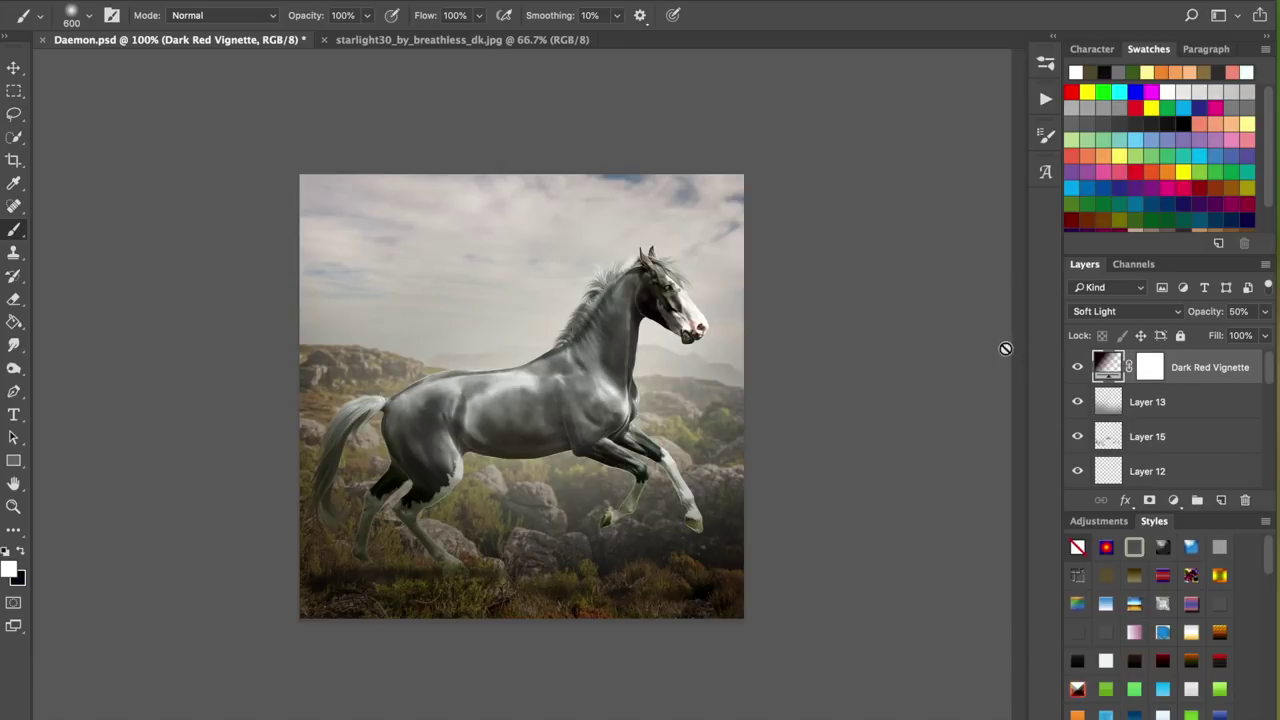
- Compare the composite with and without the Dark Red Vignette layer
click(1077, 368)
click(1077, 368)
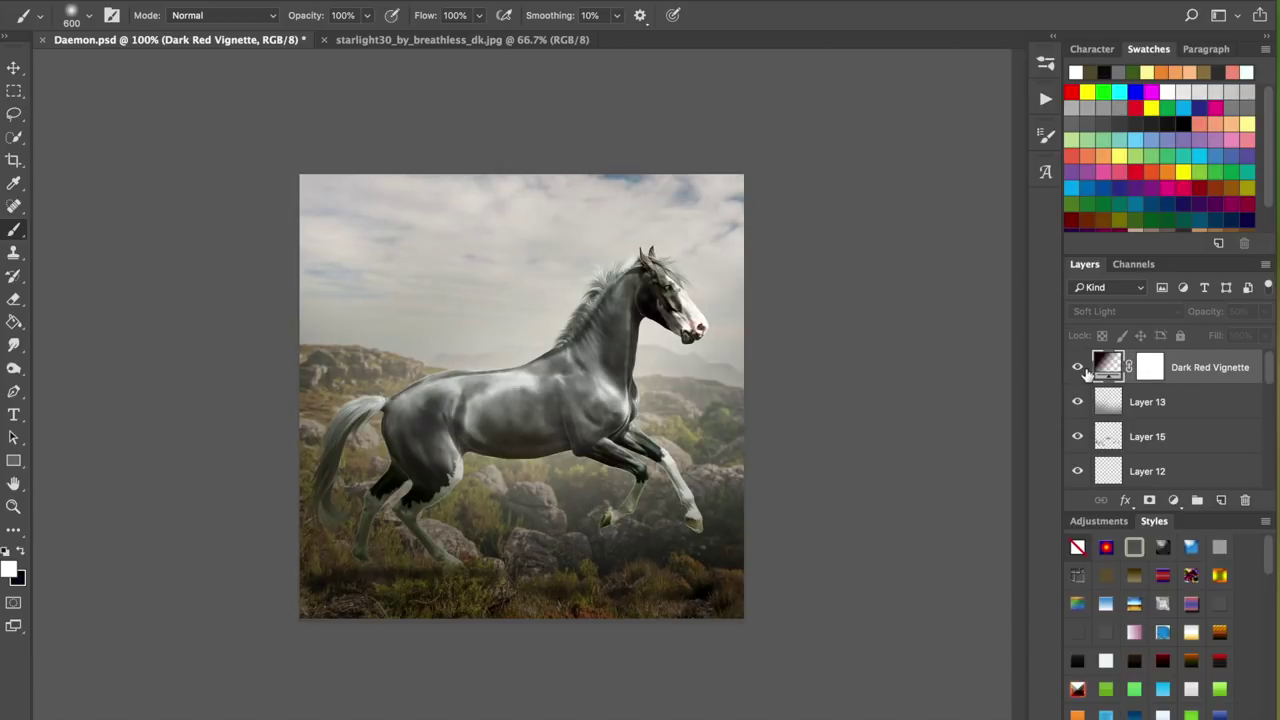